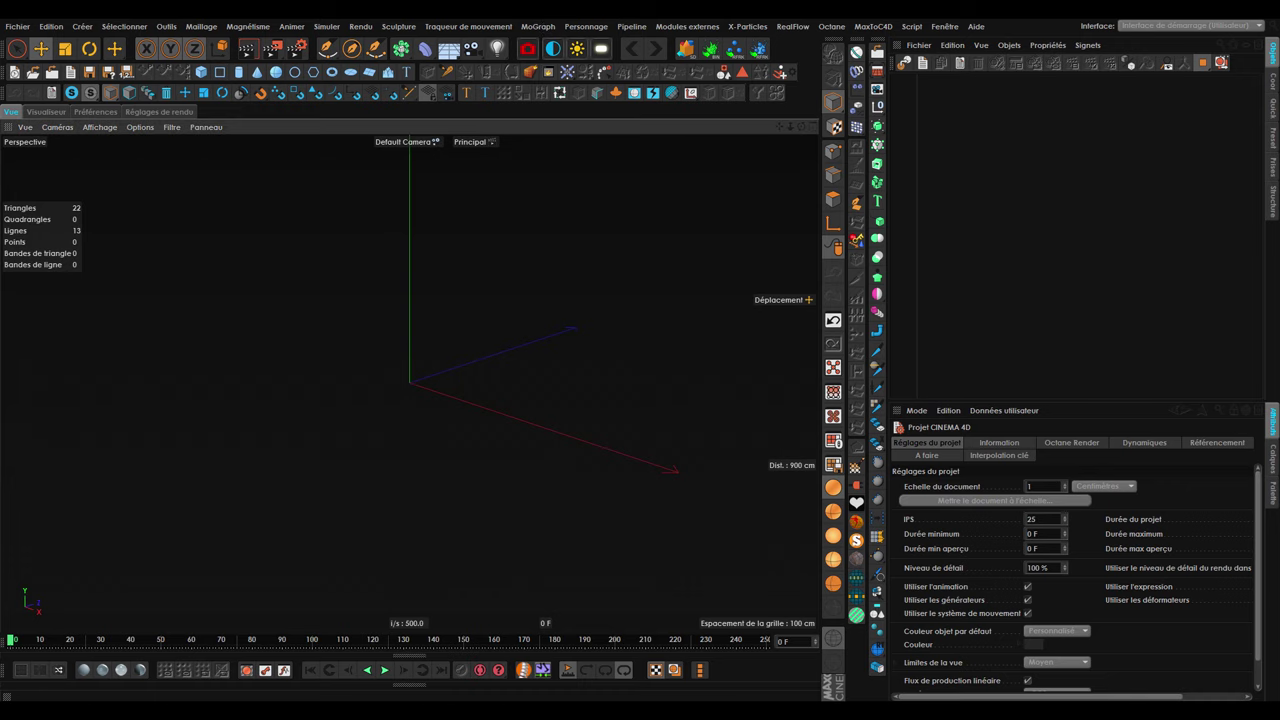
# Restart the intro clip in VLC, then enlarge and reposition the player window.
pyautogui.click(253, 567)
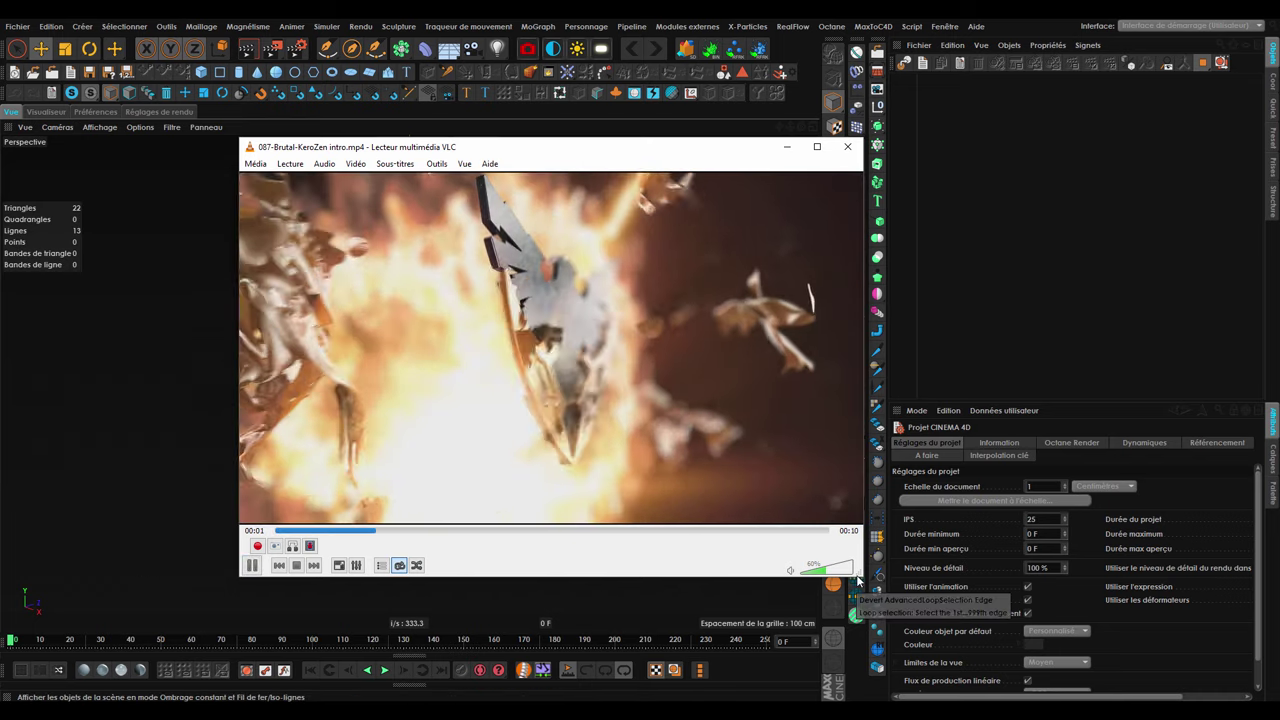
pyautogui.moveTo(853, 582); pyautogui.dragTo(933, 634)
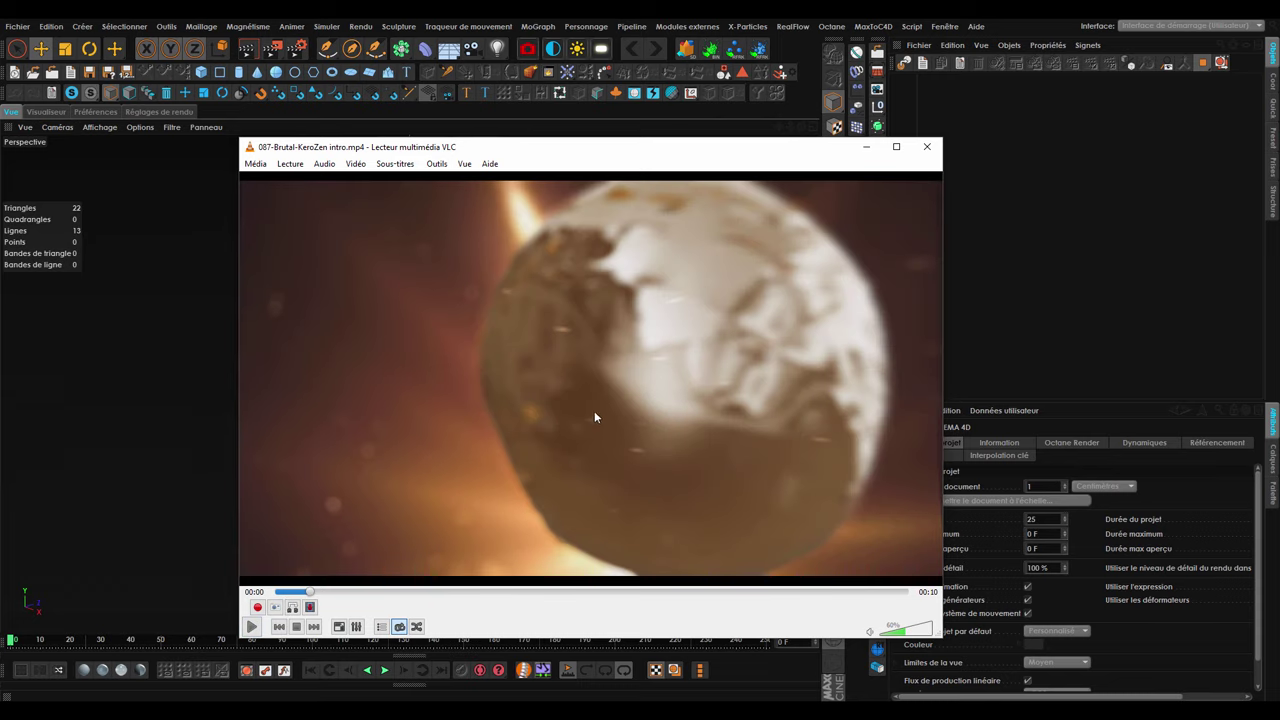
pyautogui.moveTo(683, 158); pyautogui.dragTo(705, 142)
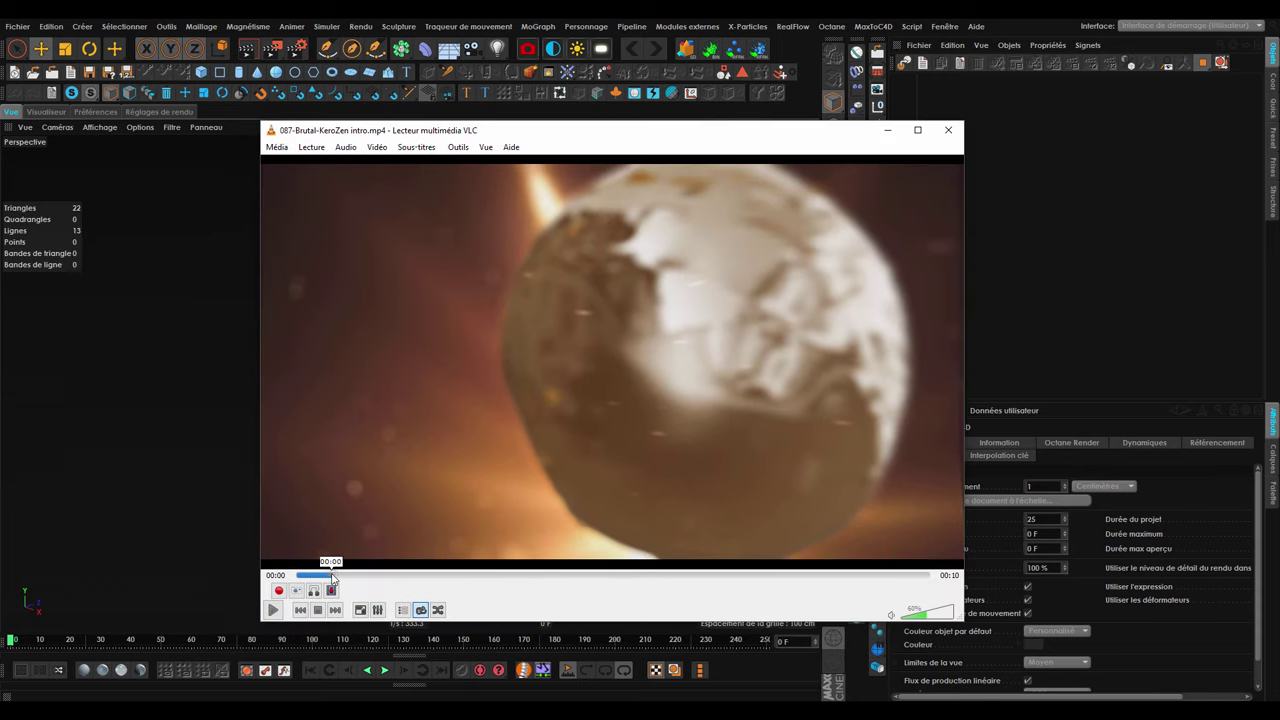
# Play the intro clip, pausing at 00:02, 00:04 and 00:06, then replay from 00:05.
pyautogui.click(273, 609)
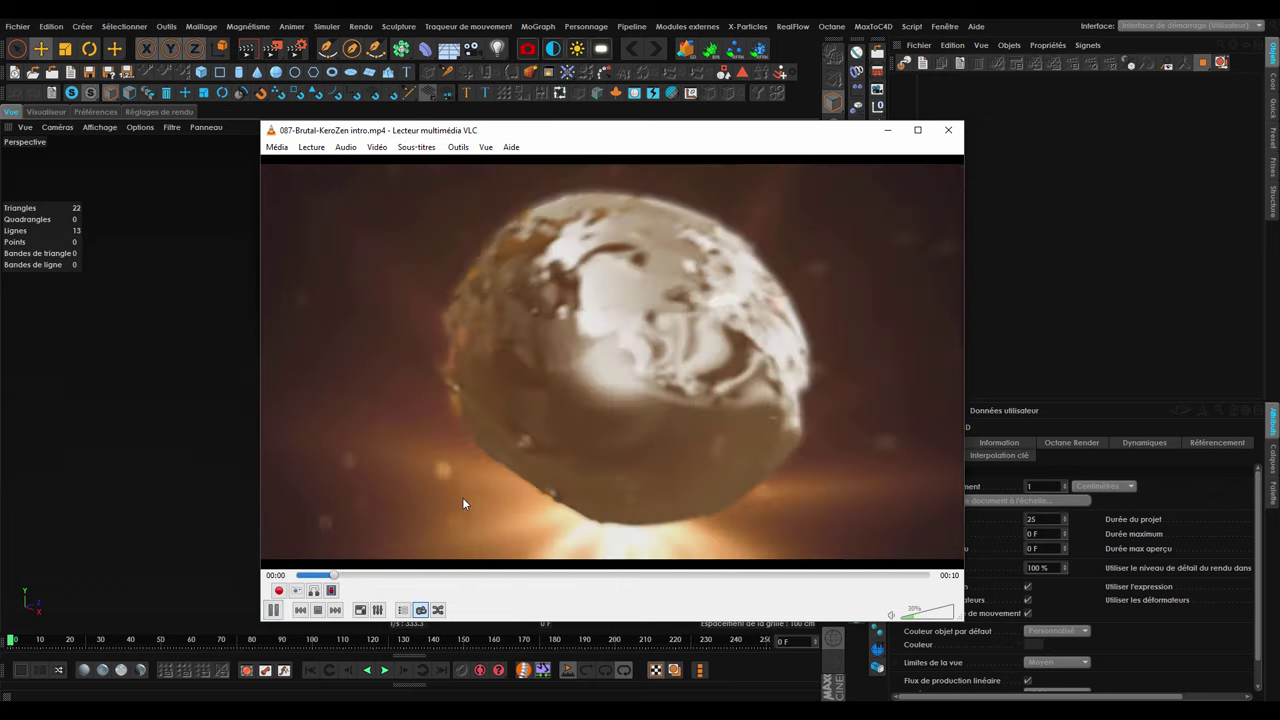
pyautogui.click(273, 609)
pyautogui.click(273, 609)
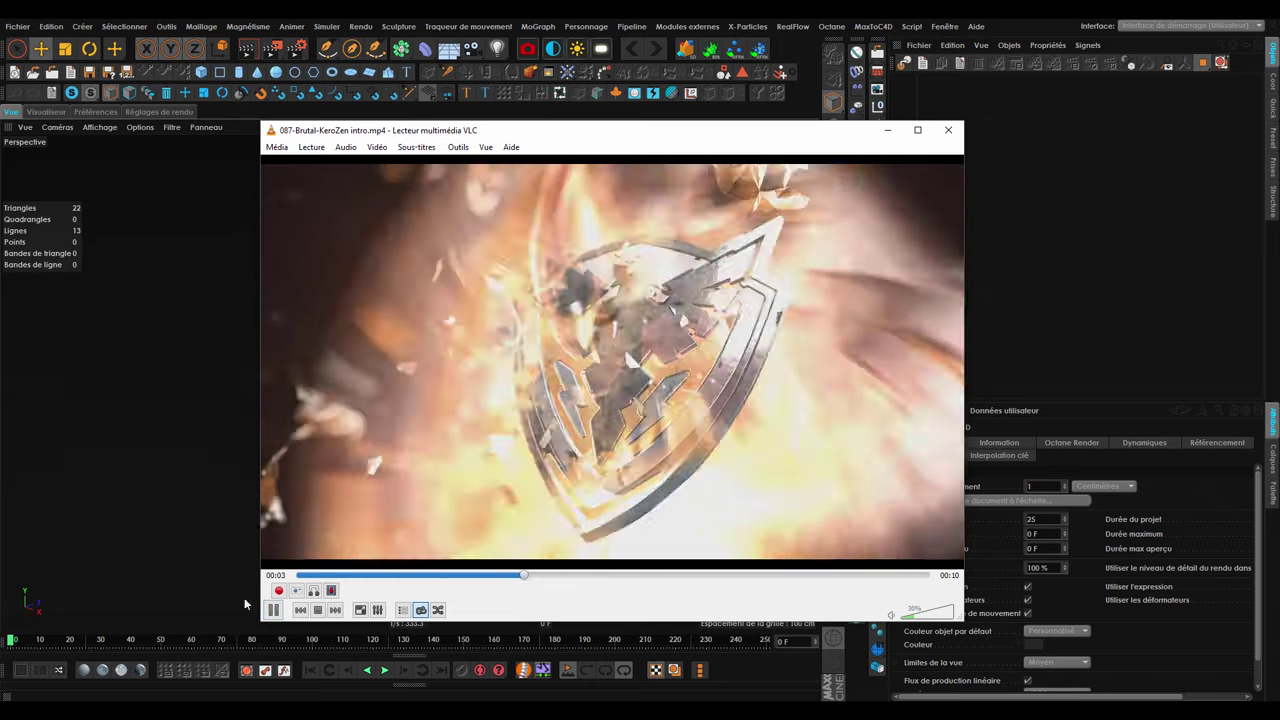
pyautogui.click(274, 612)
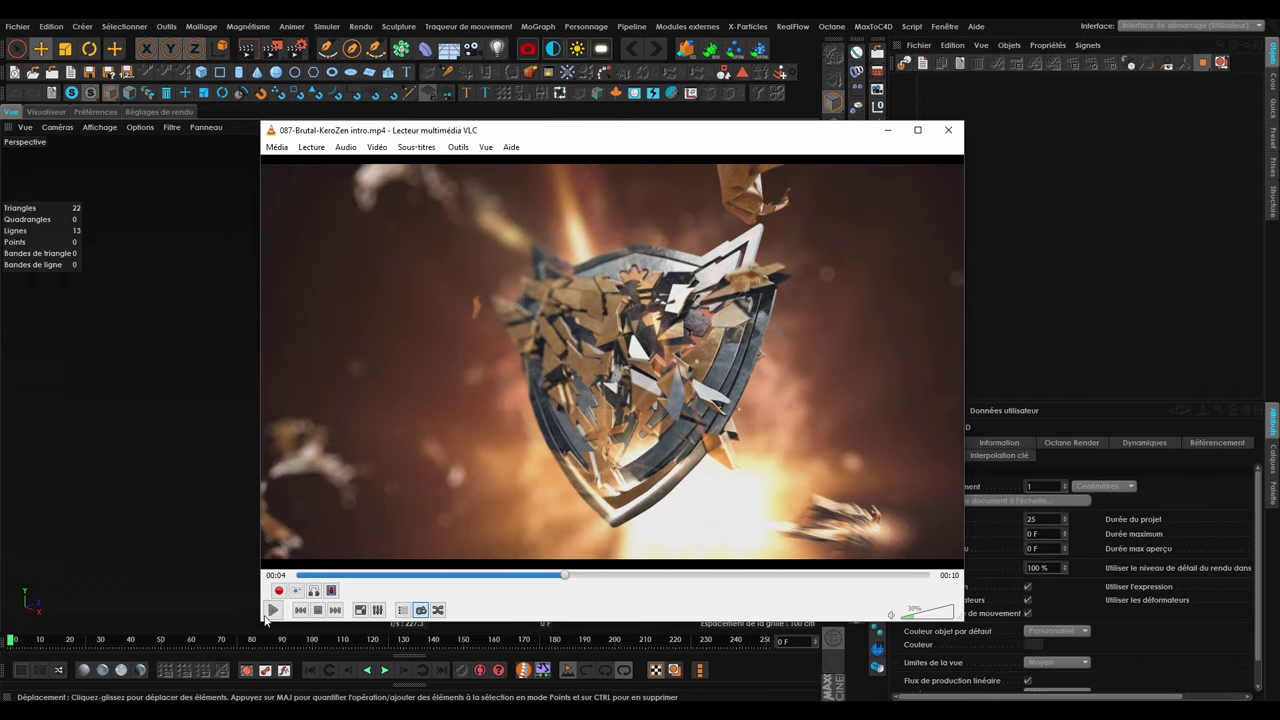
pyautogui.click(267, 617)
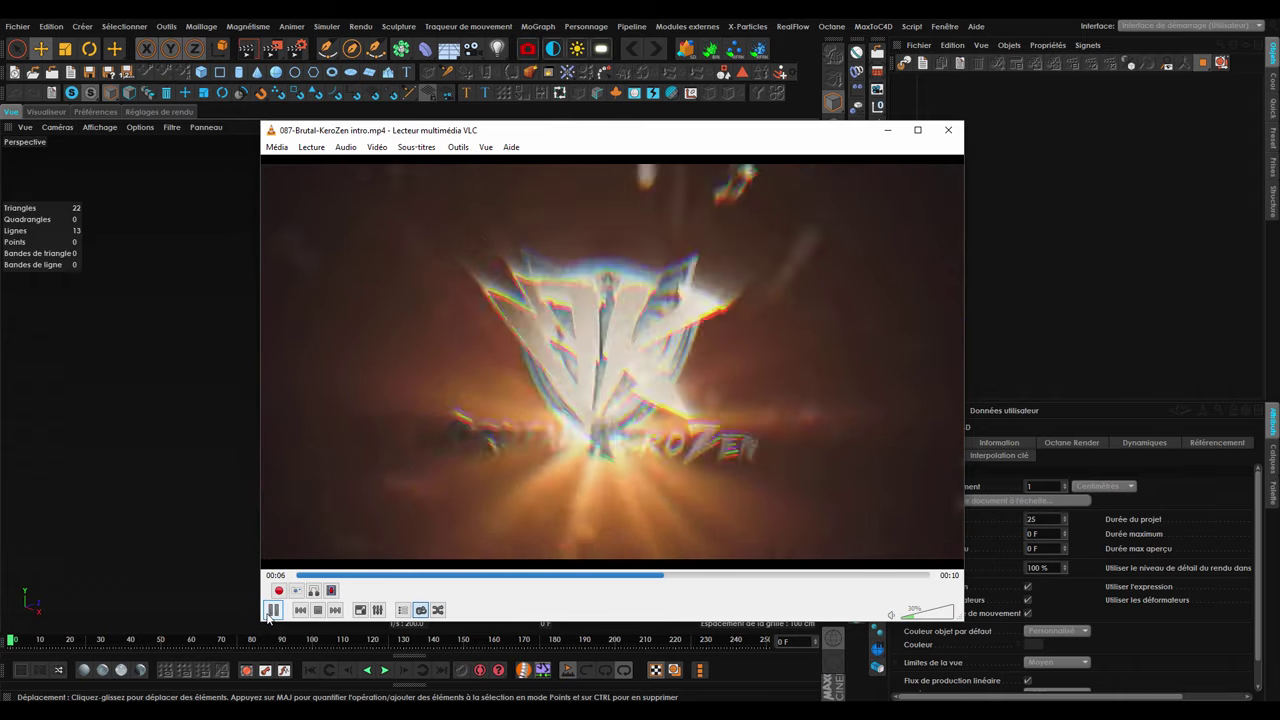
pyautogui.click(267, 617)
pyautogui.click(633, 577)
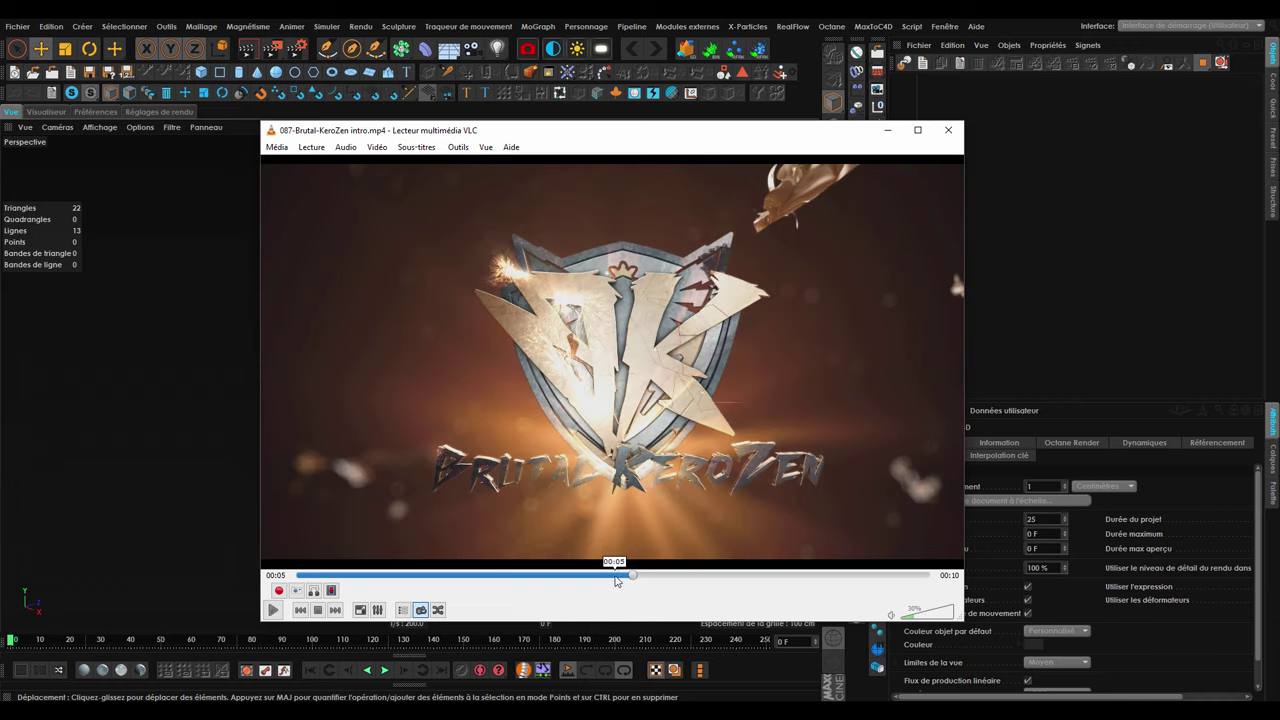
pyautogui.press('space')
pyautogui.press('space')
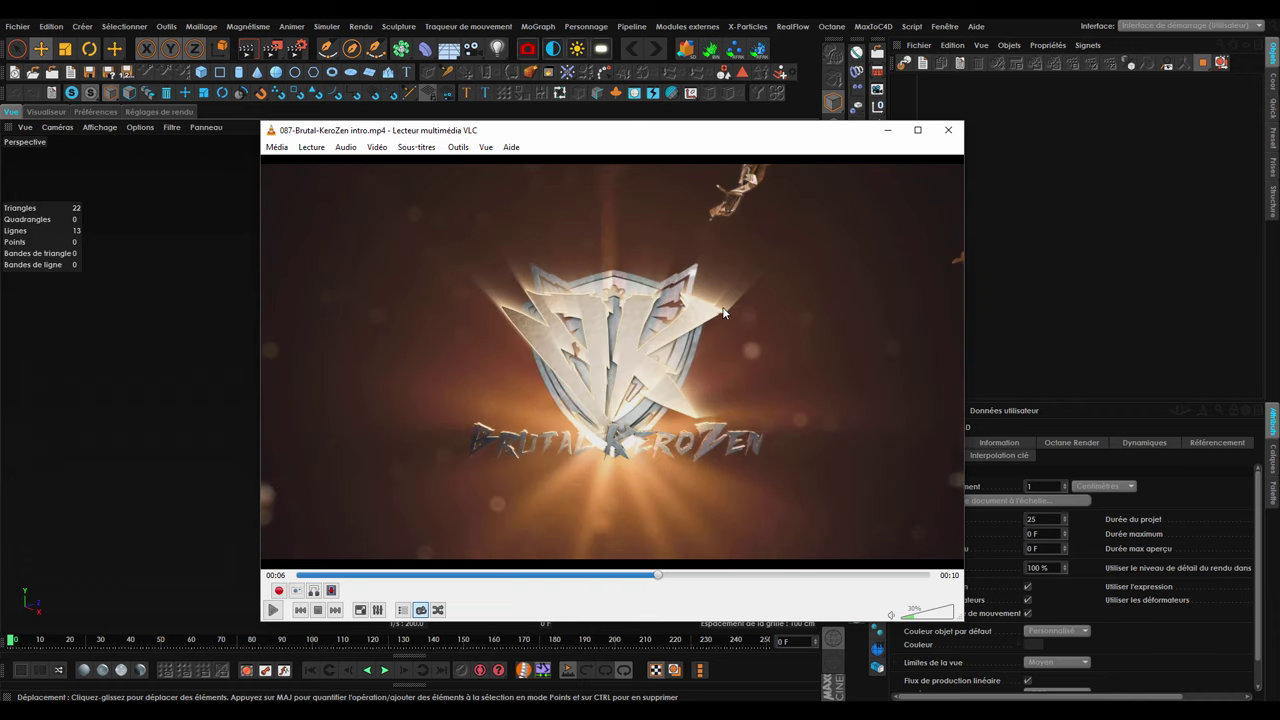
pyautogui.press('space')
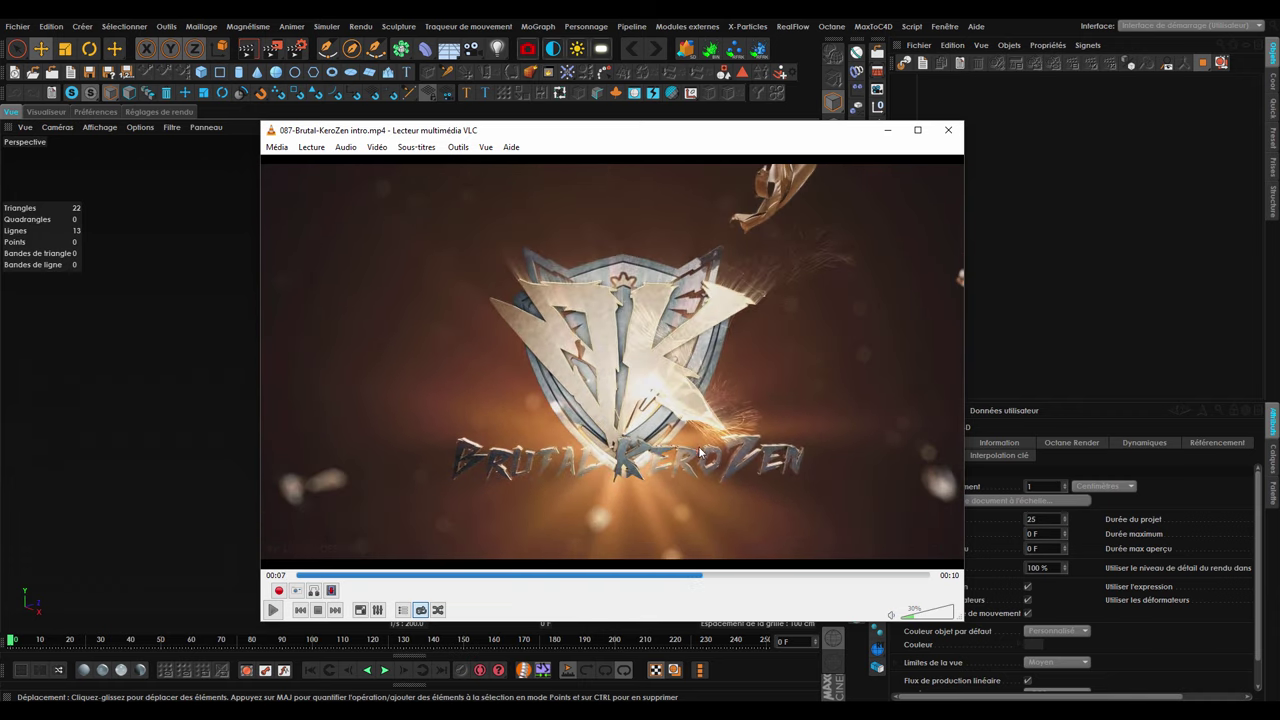
pyautogui.press('space')
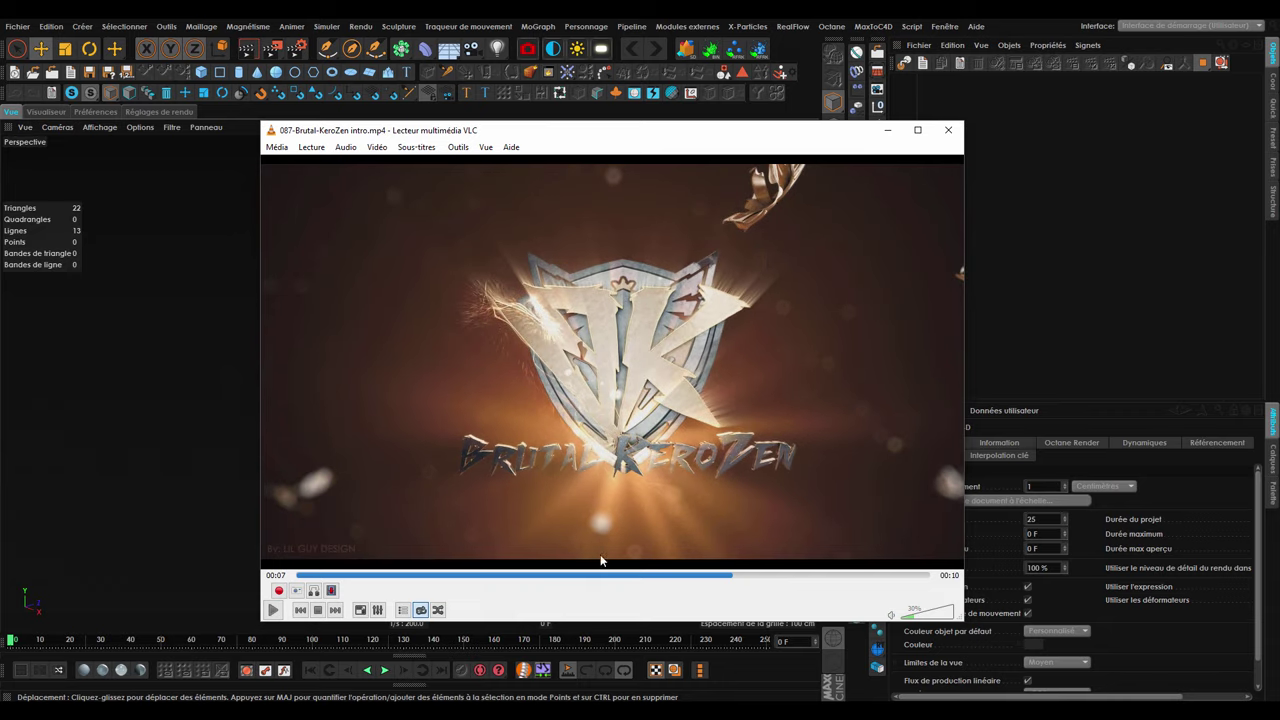
# Scrub the clip to 00:03, near the end and back to the start, then minimise VLC.
pyautogui.click(469, 575)
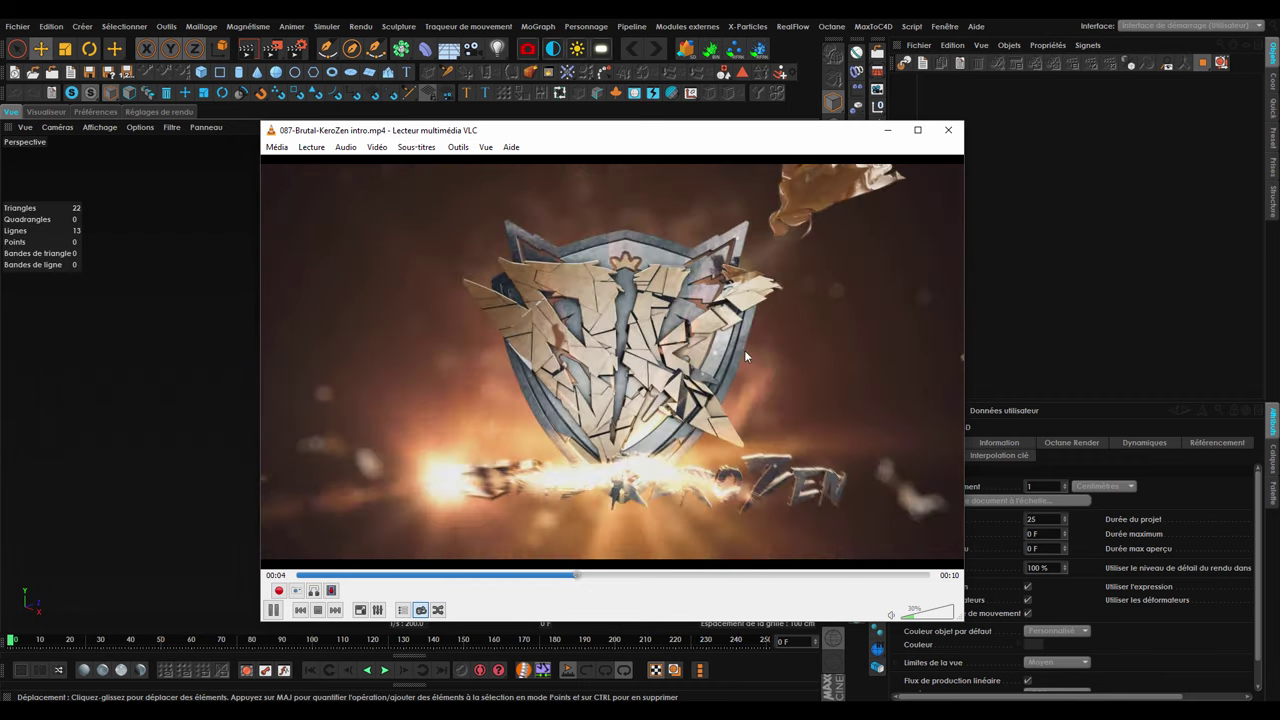
pyautogui.click(790, 575)
pyautogui.press('space')
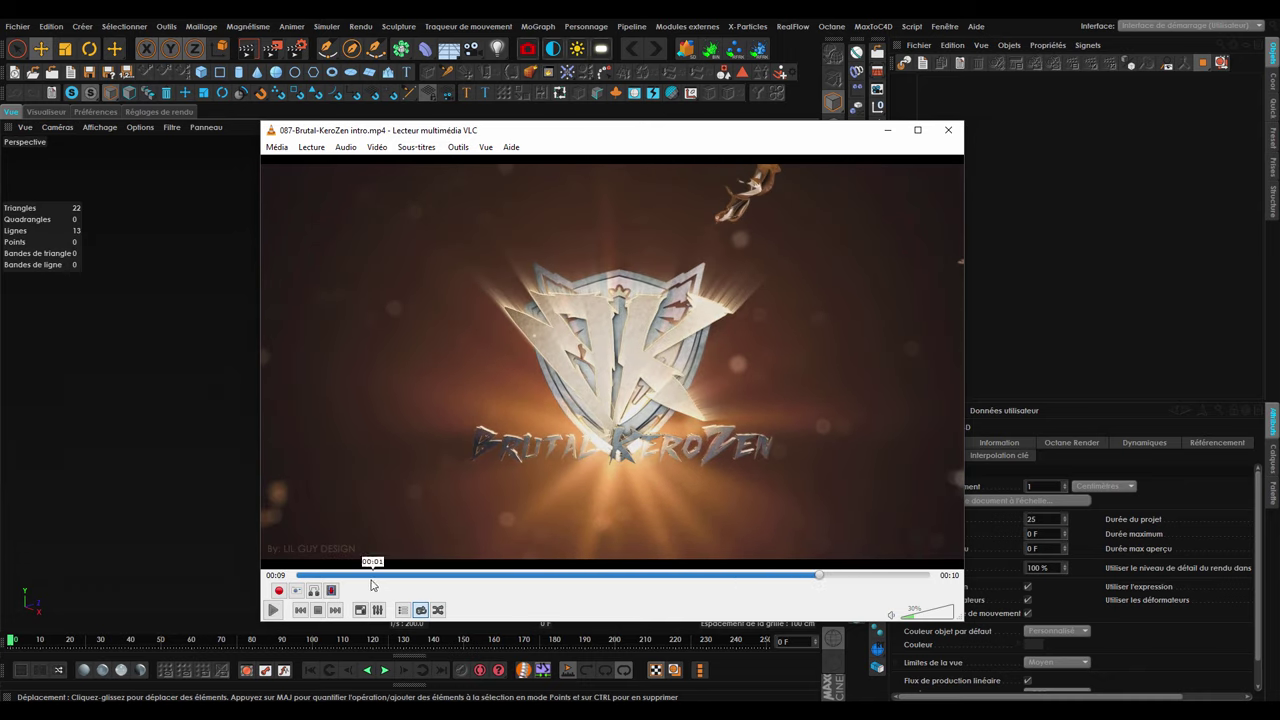
pyautogui.click(372, 576)
pyautogui.press('space')
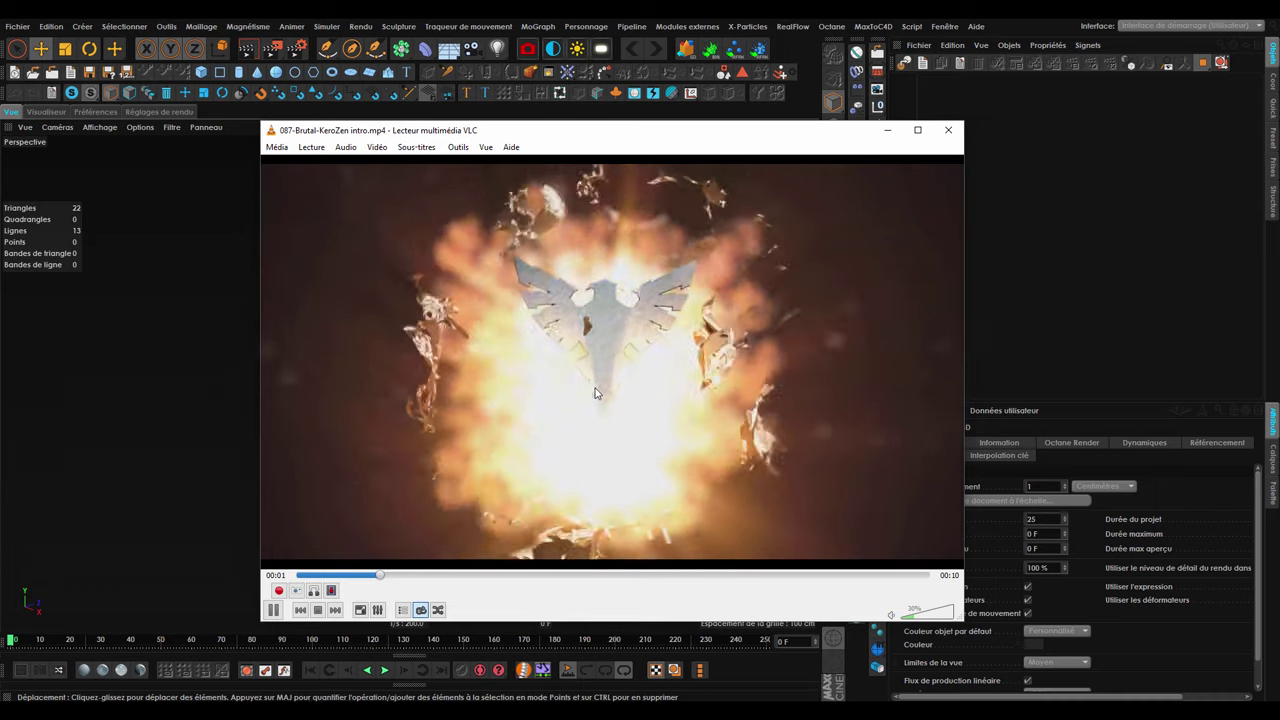
pyautogui.press('space')
pyautogui.click(886, 131)
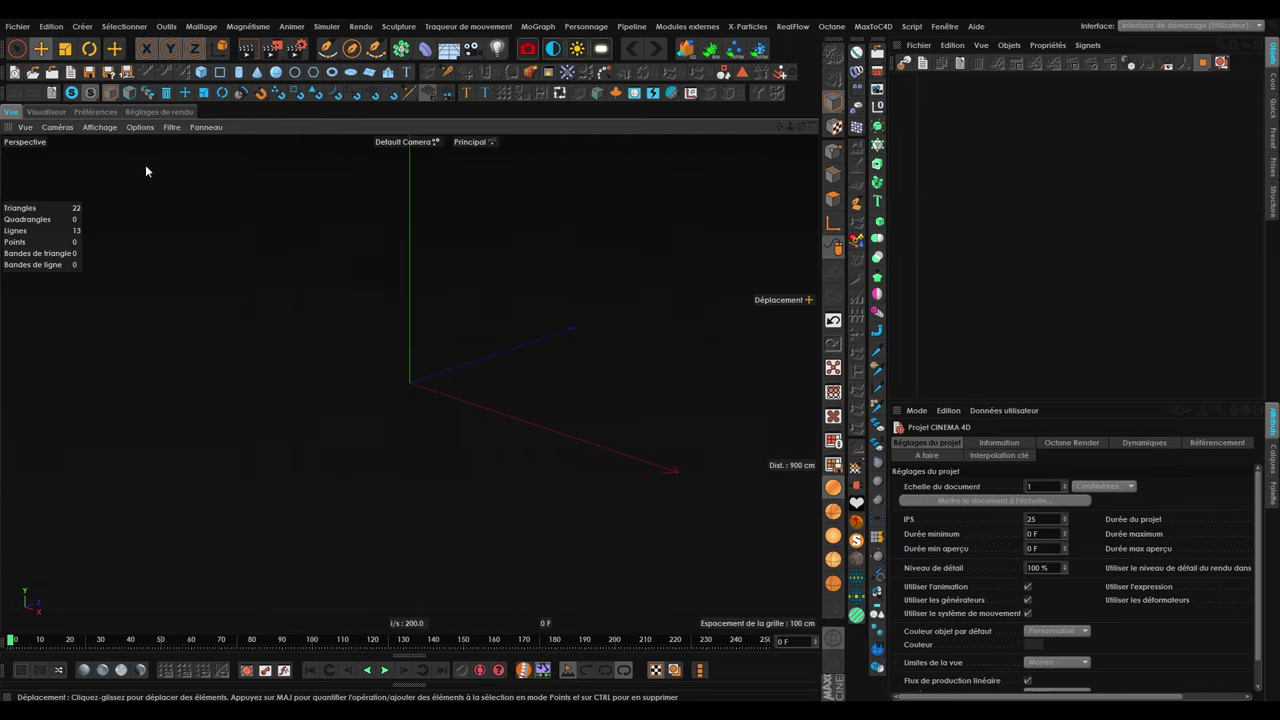
# Add a sphere to the scene and frame it in the viewport.
pyautogui.click(276, 72)
pyautogui.moveTo(391, 404)
pyautogui.keyDown('alt'); pyautogui.mouseDown()
pyautogui.moveTo(424, 477)
pyautogui.moveTo(424, 423)
pyautogui.moveTo(443, 400)
pyautogui.mouseUp(); pyautogui.keyUp('alt')
pyautogui.scroll(2, 296, 382)
pyautogui.moveTo(296, 382)
pyautogui.keyDown('alt'); pyautogui.mouseDown()
pyautogui.moveTo(513, 388)
pyautogui.moveTo(590, 432)
pyautogui.moveTo(479, 420)
pyautogui.mouseUp(); pyautogui.keyUp('alt')
pyautogui.hotkey('ctrl', 'z')
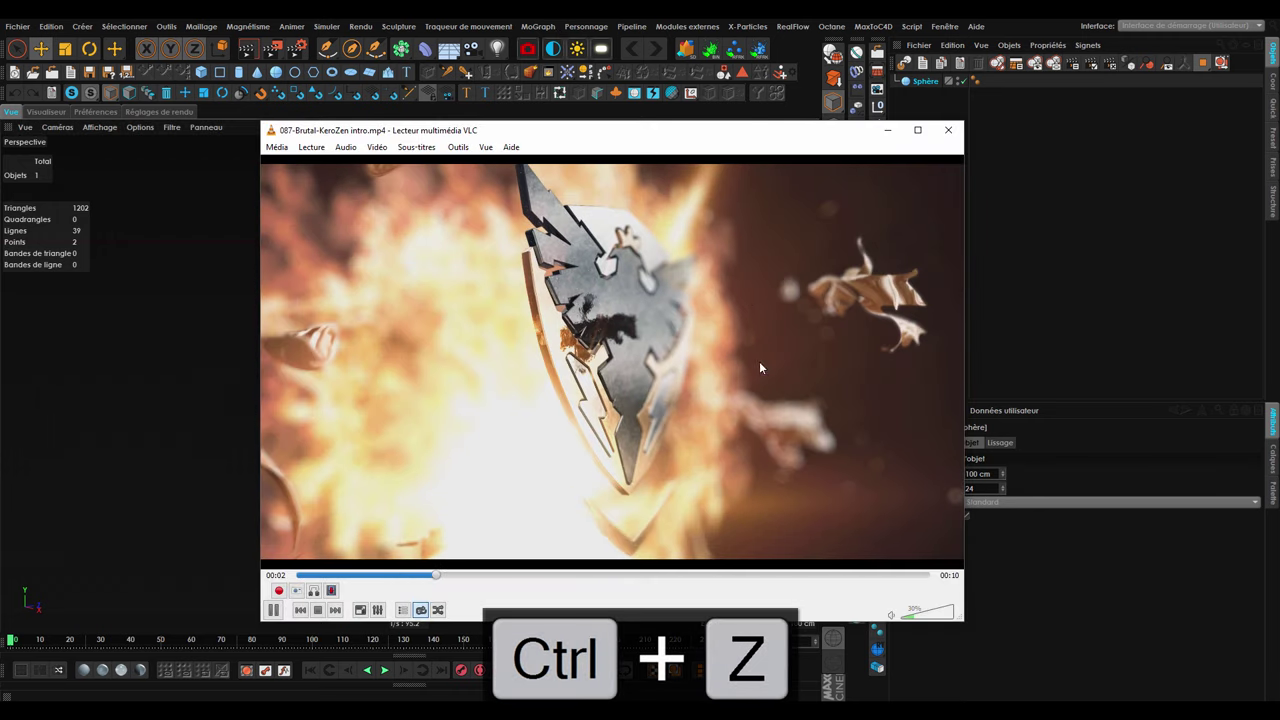
pyautogui.click(885, 136)
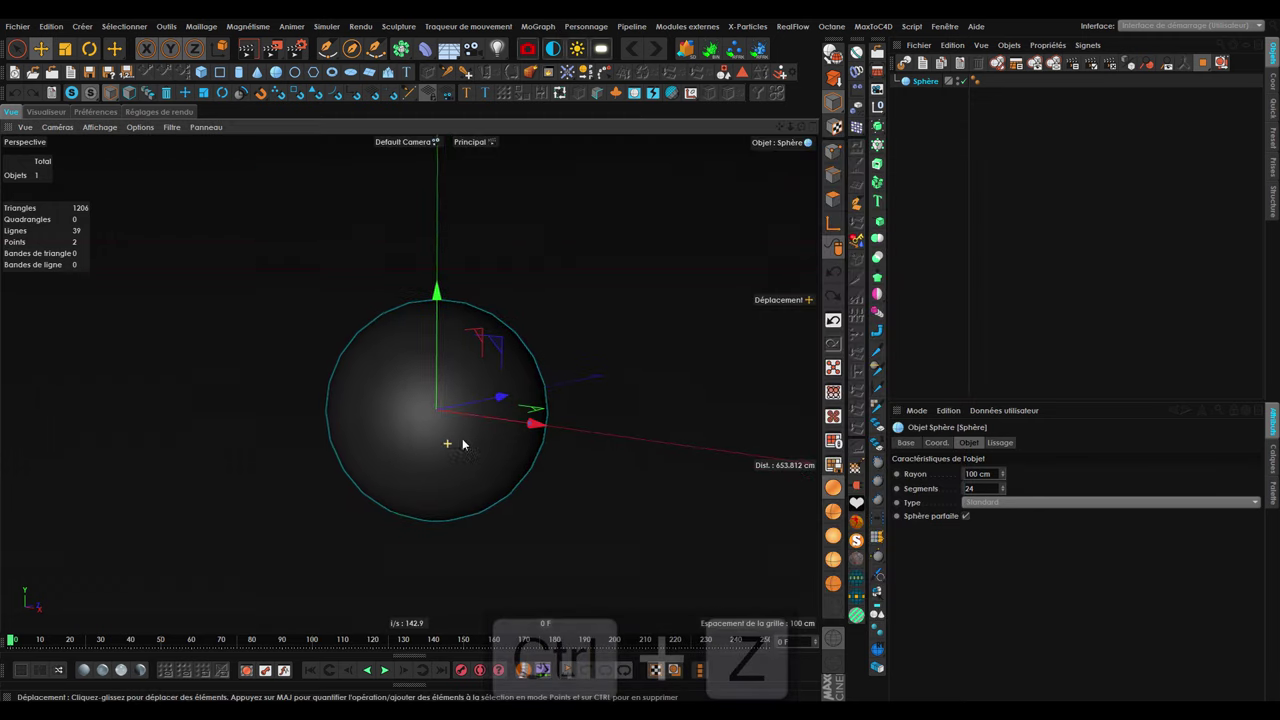
pyautogui.scroll(2, 529, 414)
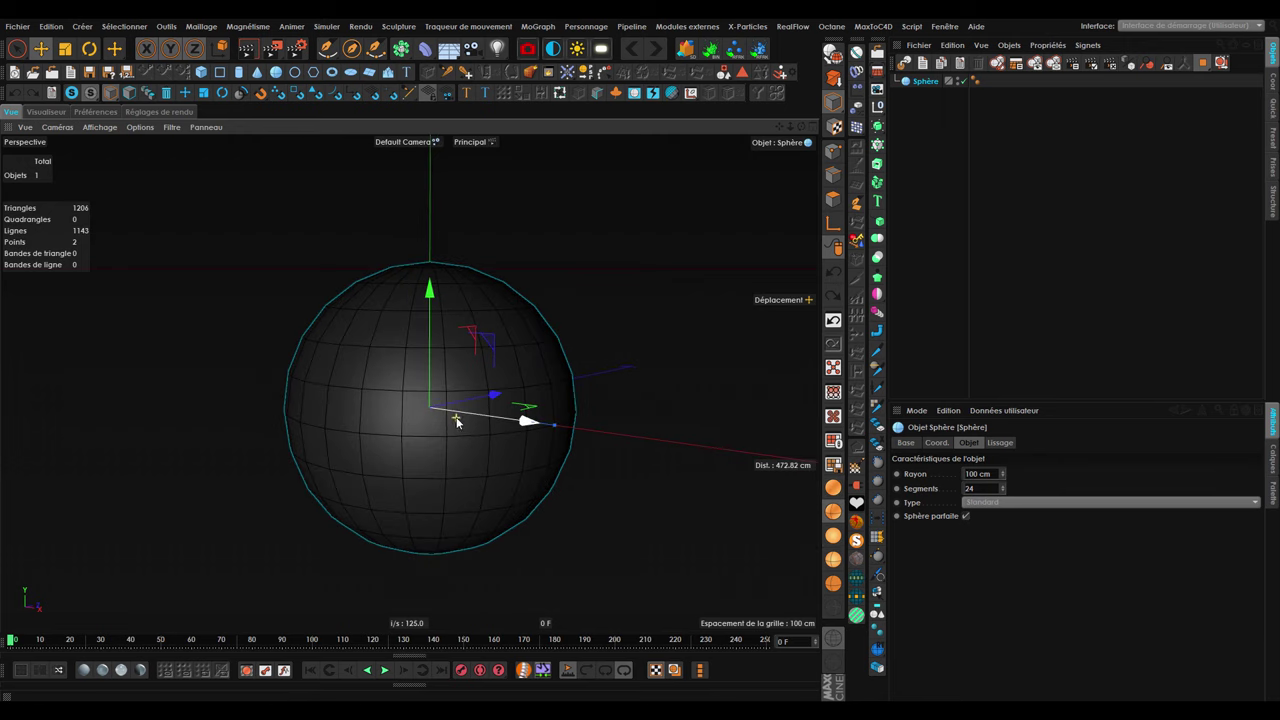
pyautogui.scroll(2, 460, 455)
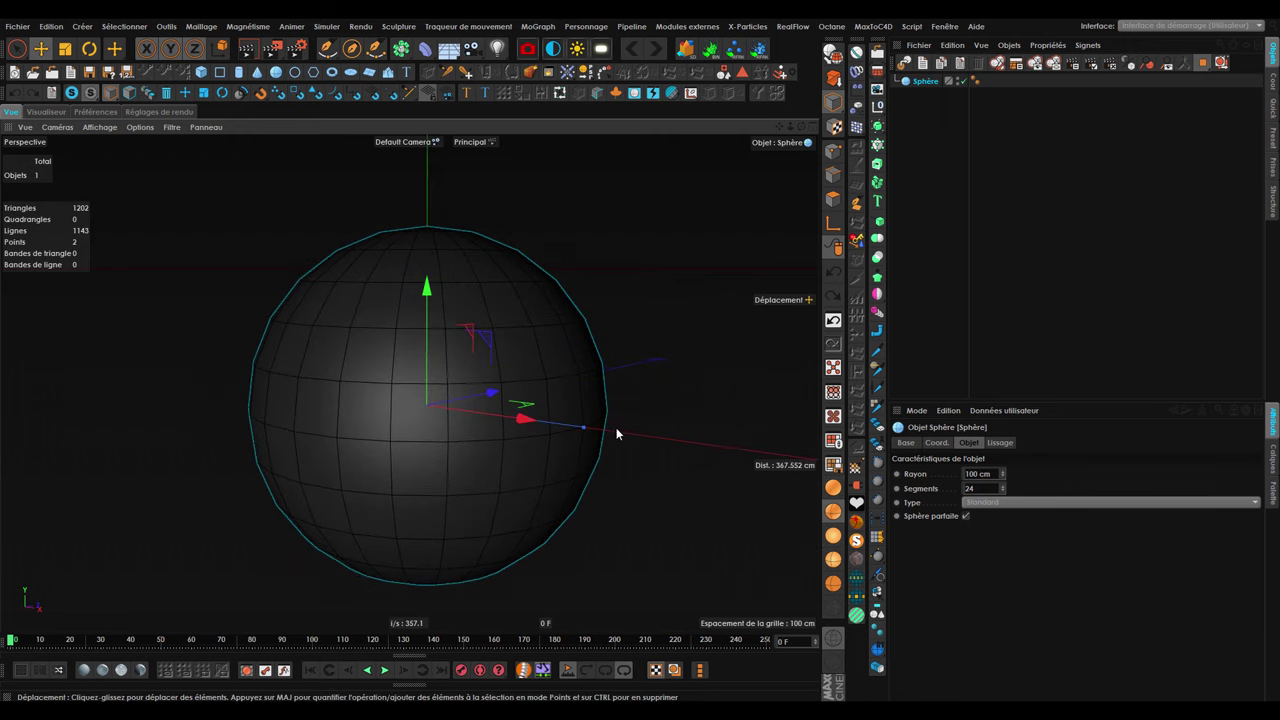
pyautogui.moveTo(470, 425)
pyautogui.keyDown('alt'); pyautogui.mouseDown(button='right')
pyautogui.moveTo(480, 457)
pyautogui.moveTo(466, 417)
pyautogui.moveTo(483, 397)
pyautogui.moveTo(520, 406)
pyautogui.mouseUp(button='right'); pyautogui.keyUp('alt')
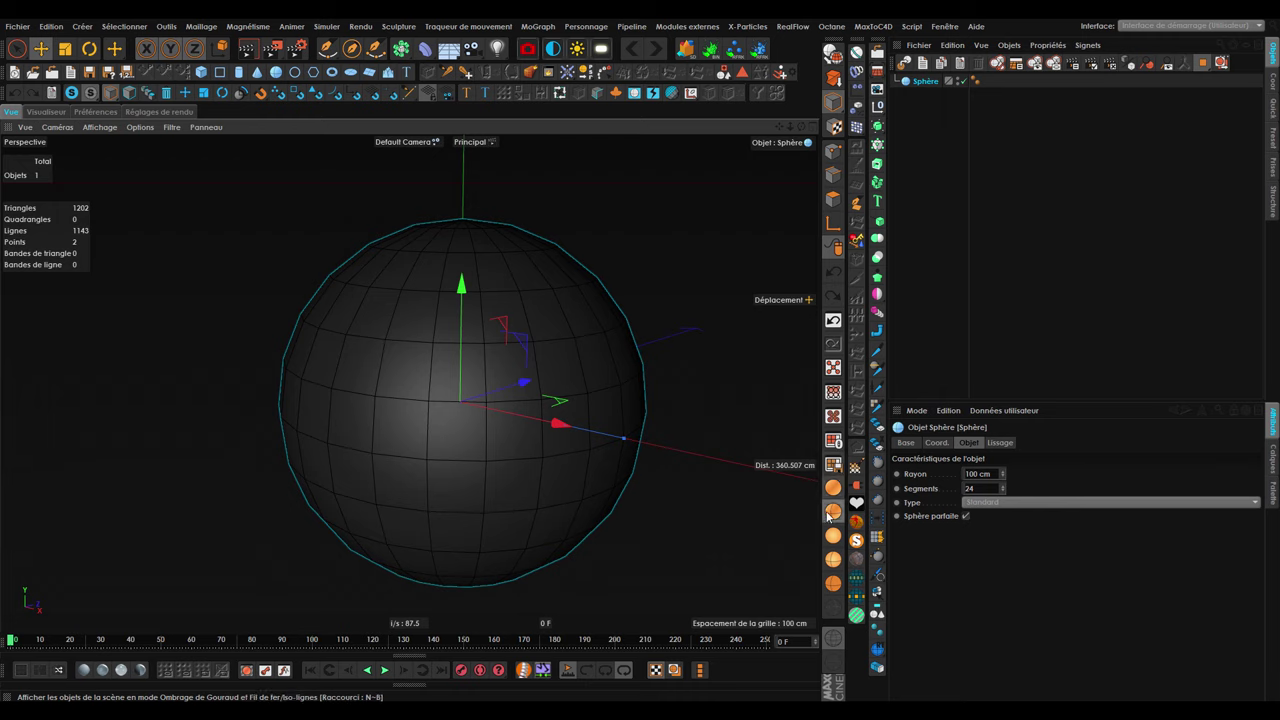
pyautogui.keyDown('alt'); pyautogui.moveTo(556, 428); pyautogui.dragTo(770, 523, button='middle'); pyautogui.keyUp('alt')
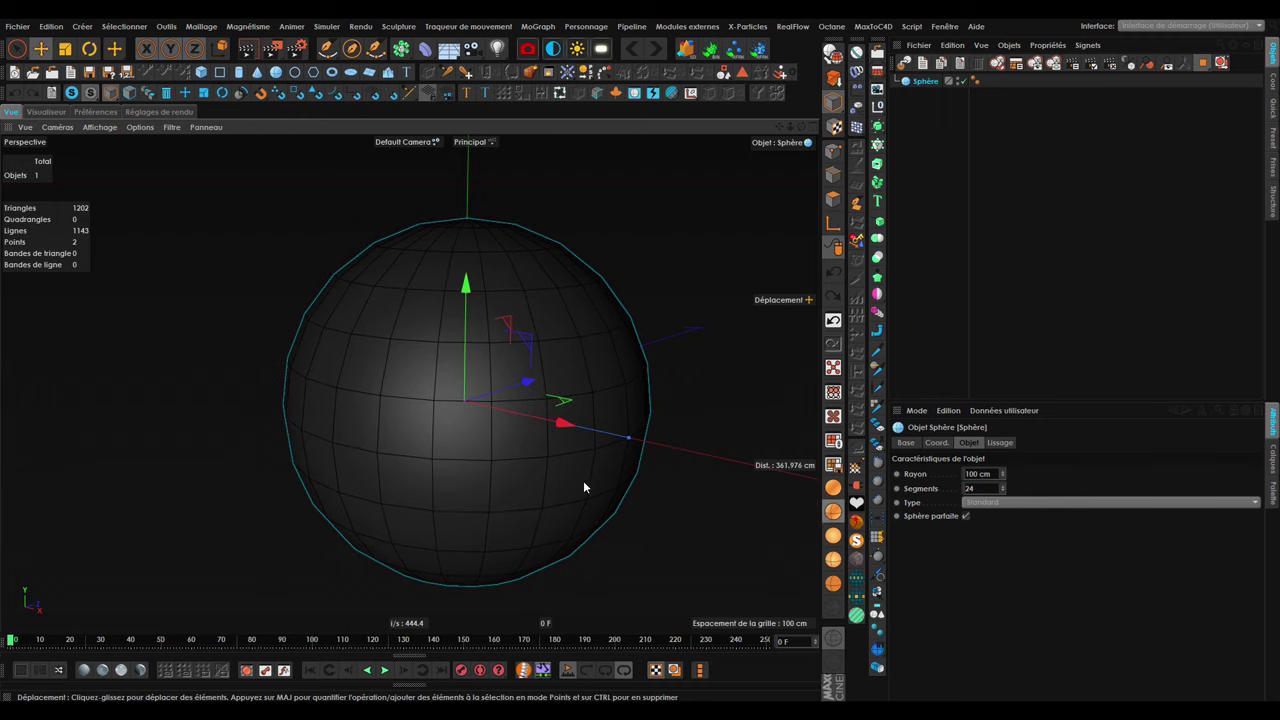
pyautogui.keyDown('alt'); pyautogui.moveTo(574, 477); pyautogui.dragTo(681, 452, button='middle'); pyautogui.keyUp('alt')
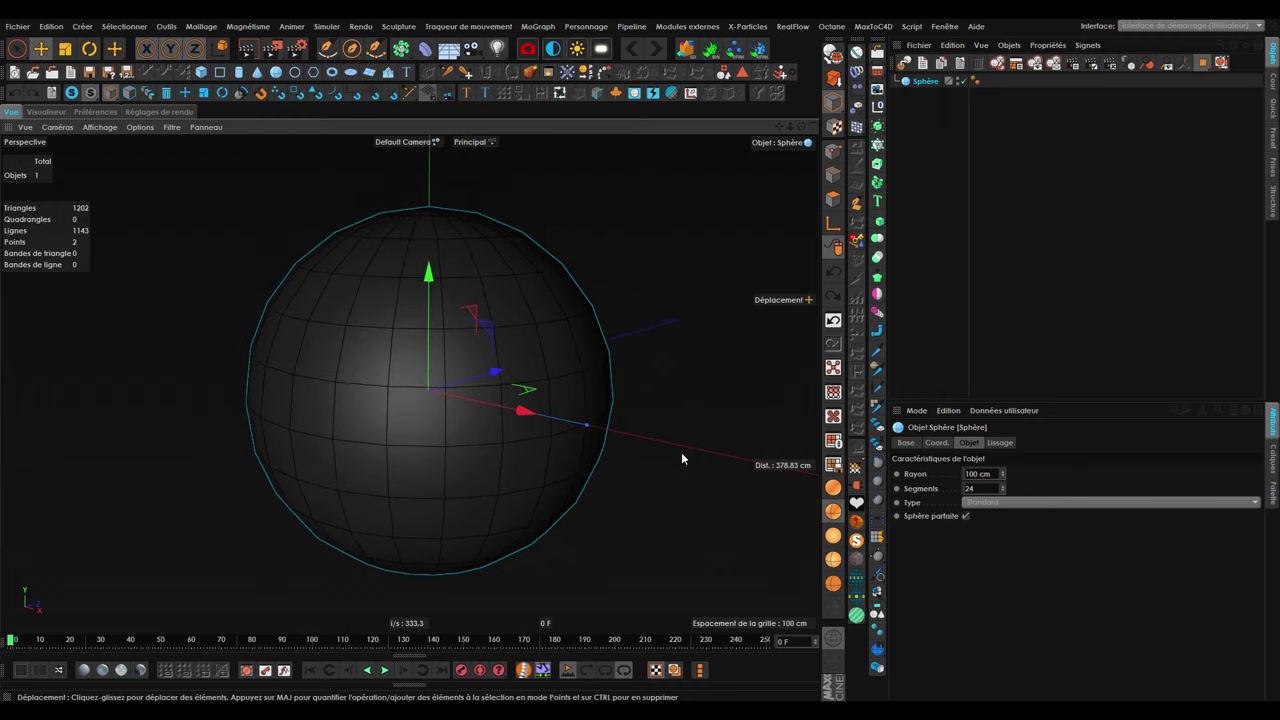
# Set the sphere to 100 segments and a 220 cm radius.
pyautogui.click(978, 488)
pyautogui.press('Return')
pyautogui.scroll(3, 491, 371)
pyautogui.keyDown('alt'); pyautogui.moveTo(411, 430); pyautogui.dragTo(596, 457, button='middle'); pyautogui.keyUp('alt')
pyautogui.scroll(-2, 428, 363)
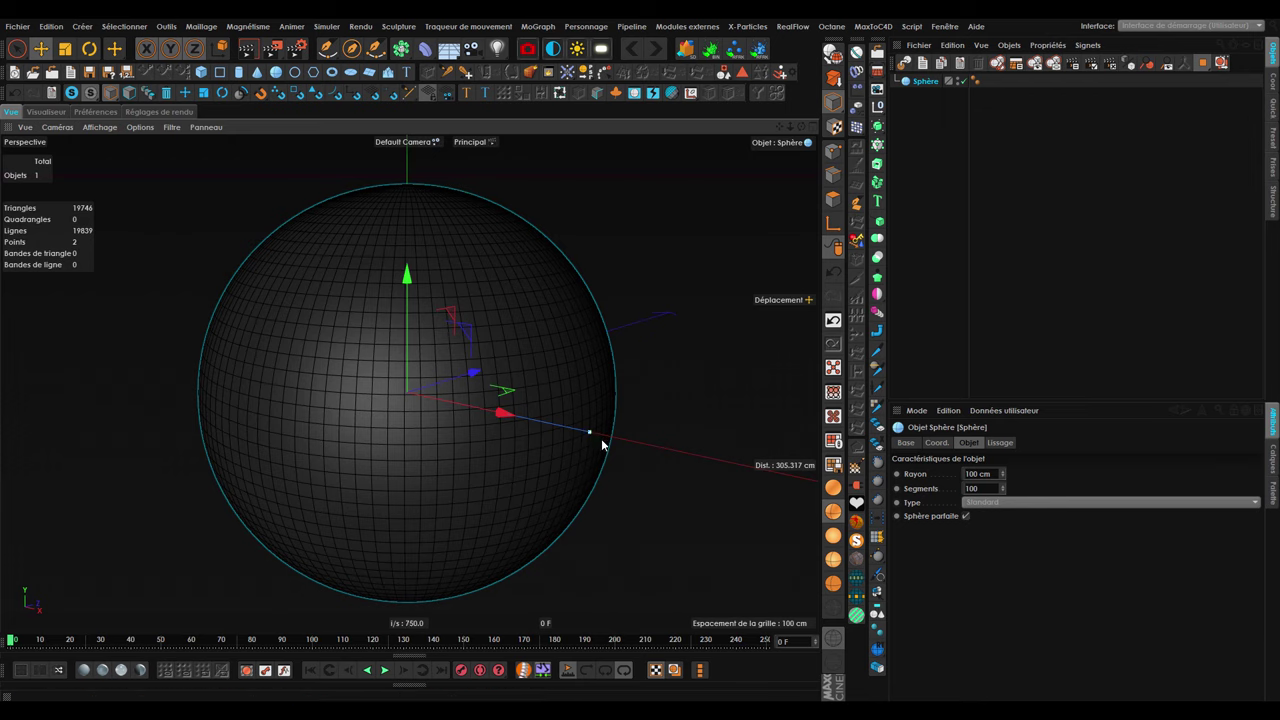
pyautogui.moveTo(601, 438); pyautogui.dragTo(716, 460)
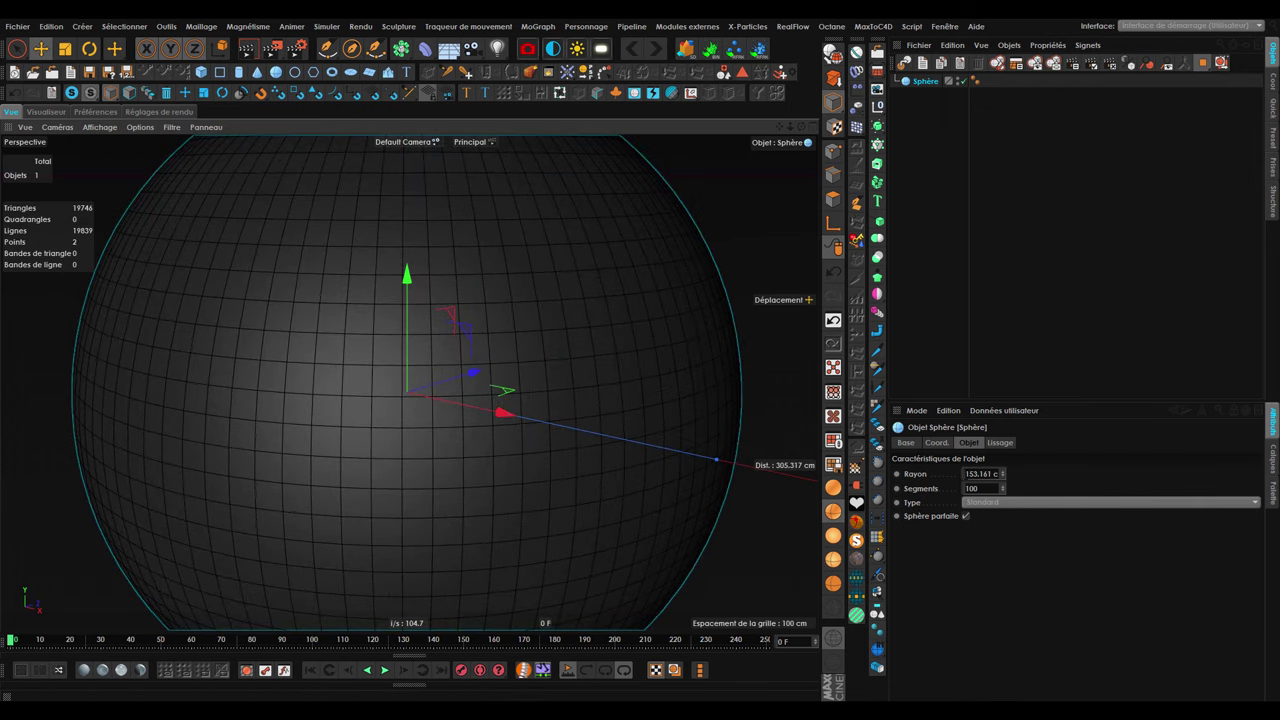
pyautogui.write('20')
pyautogui.press('Return')
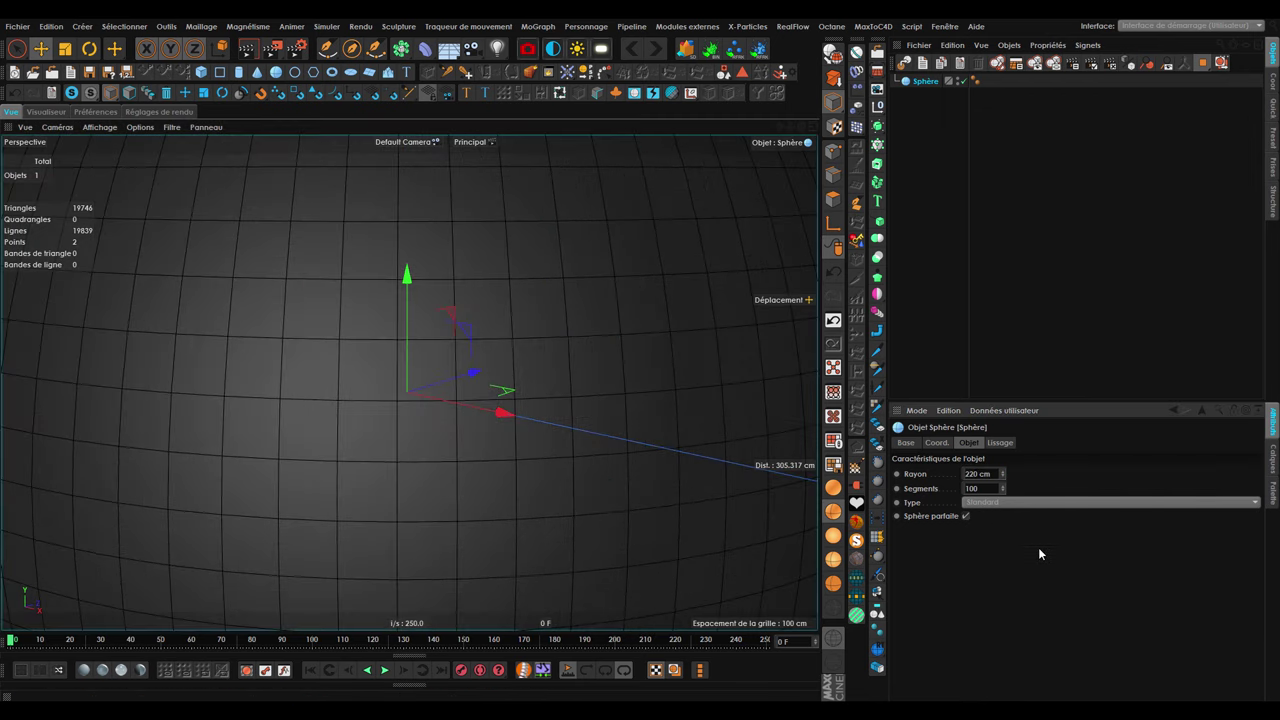
# Convert the 220 cm sphere into an editable polygon object.
pyautogui.middleClick(521, 439)
pyautogui.middleClick(248, 194)
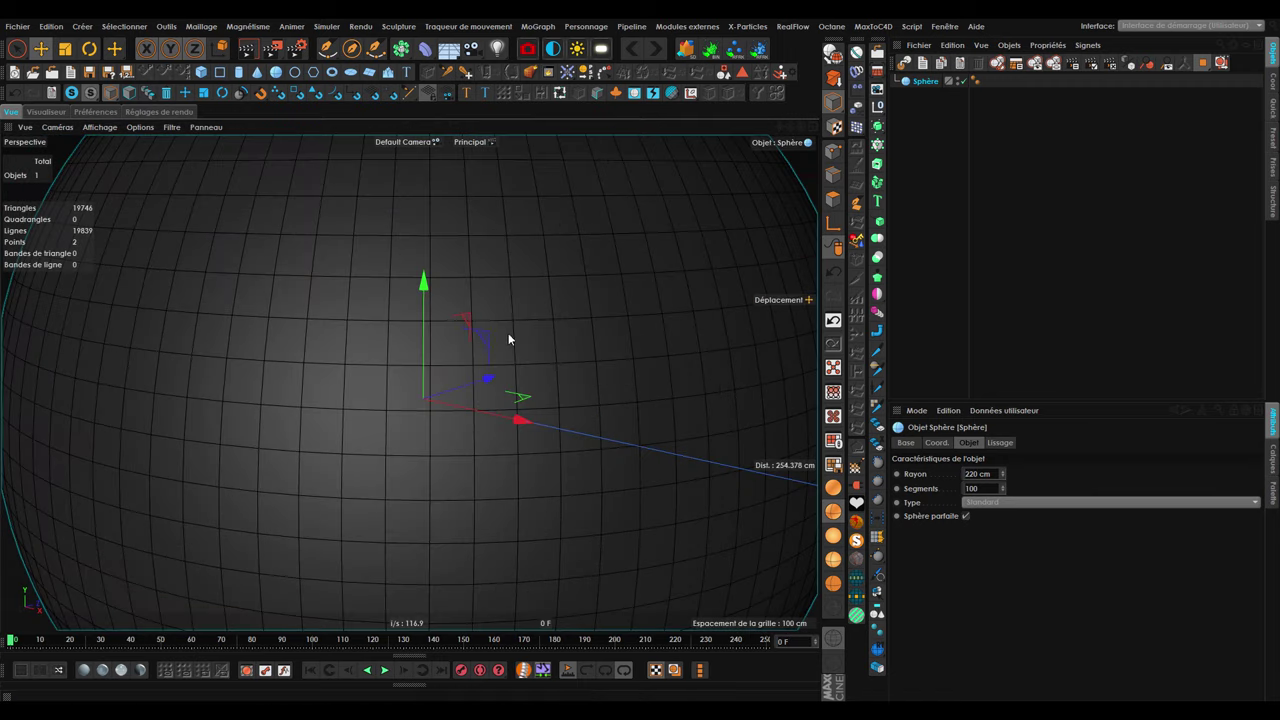
pyautogui.scroll(-5, 508, 333)
pyautogui.scroll(-3, 442, 365)
pyautogui.scroll(-2, 485, 425)
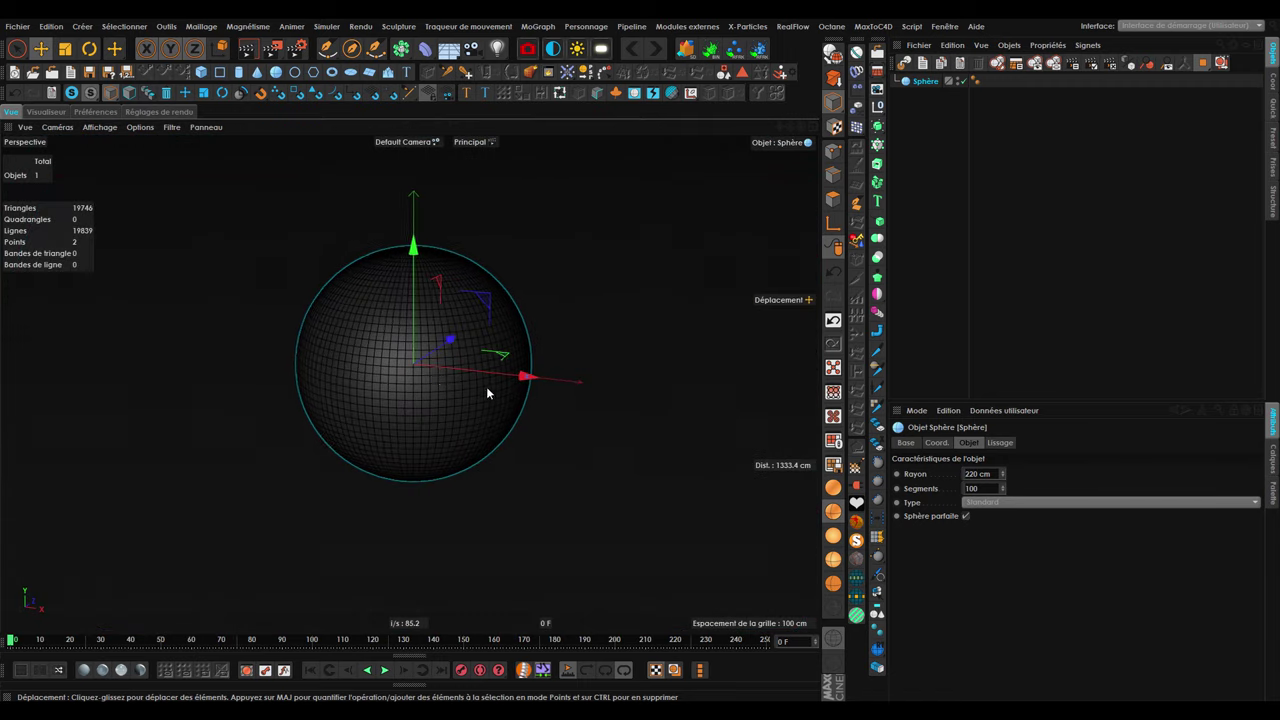
pyautogui.click(832, 250)
pyautogui.scroll(3, 437, 333)
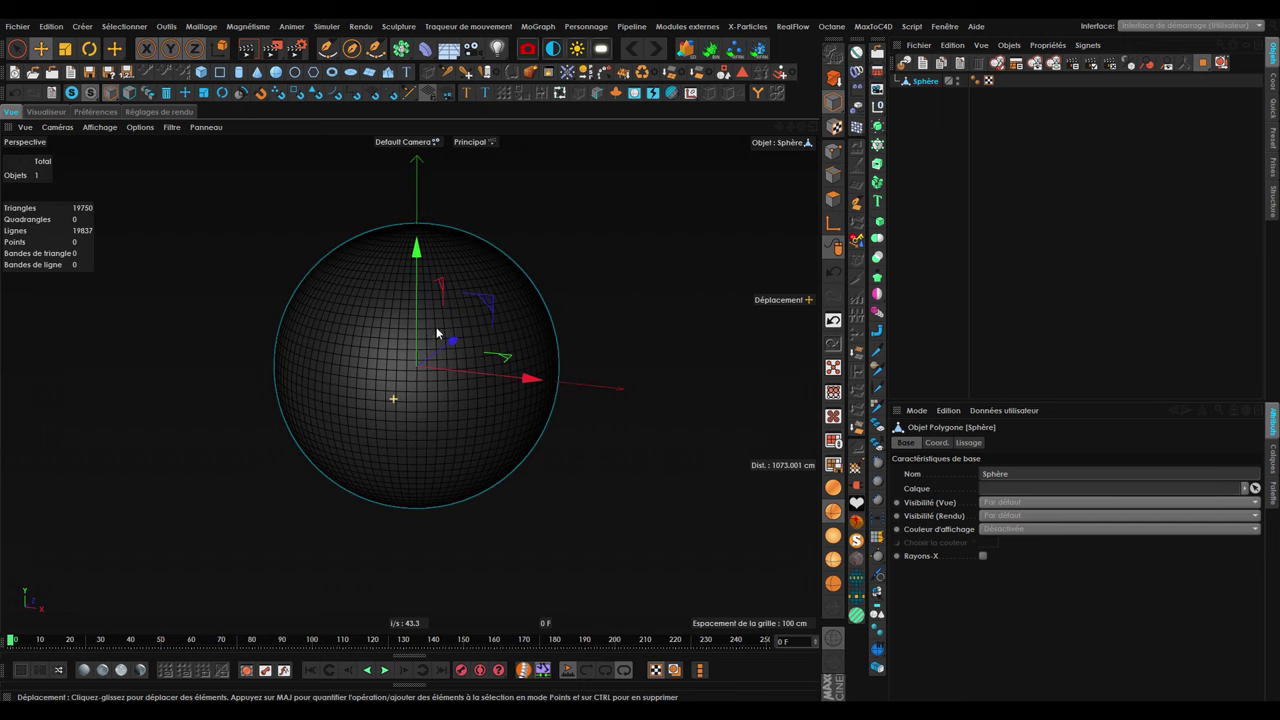
pyautogui.scroll(2, 551, 365)
pyautogui.moveTo(452, 406); pyautogui.dragTo(476, 412, button='middle')
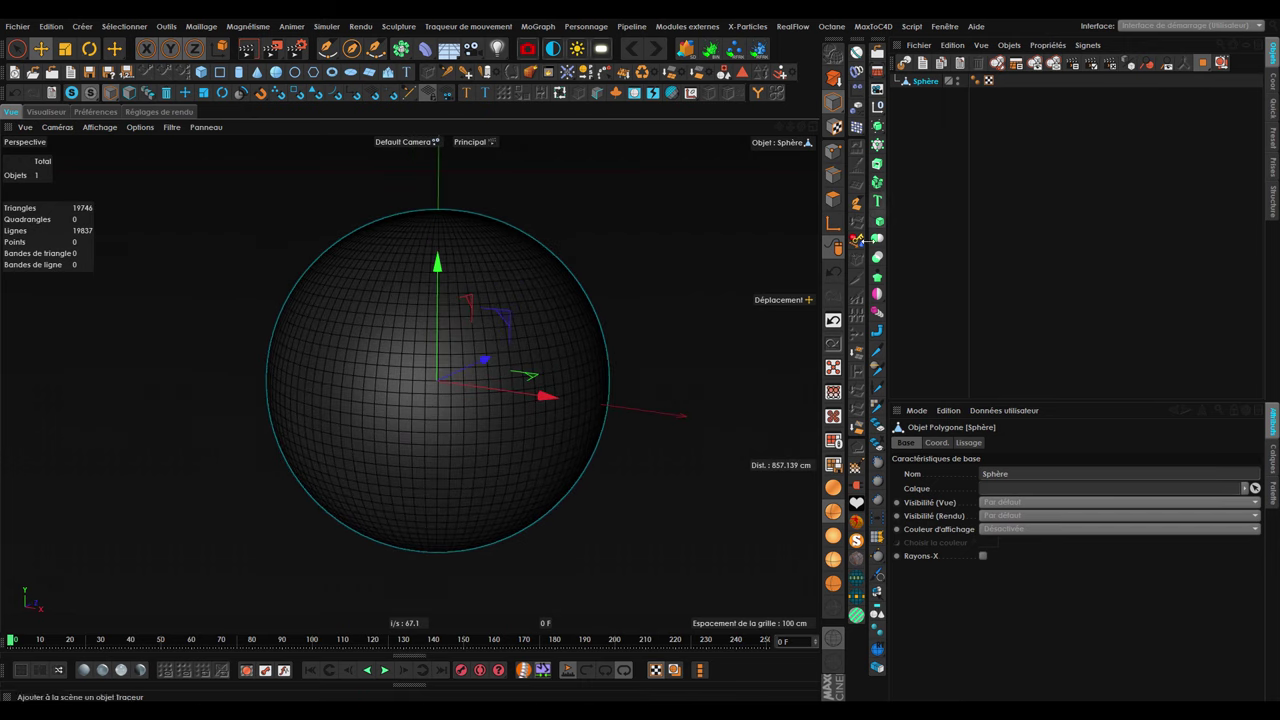
# In polygon mode, choose the Knife with Limiter à la sélection and Limiter aux polygones visibles off.
pyautogui.click(834, 202)
pyautogui.click(855, 284)
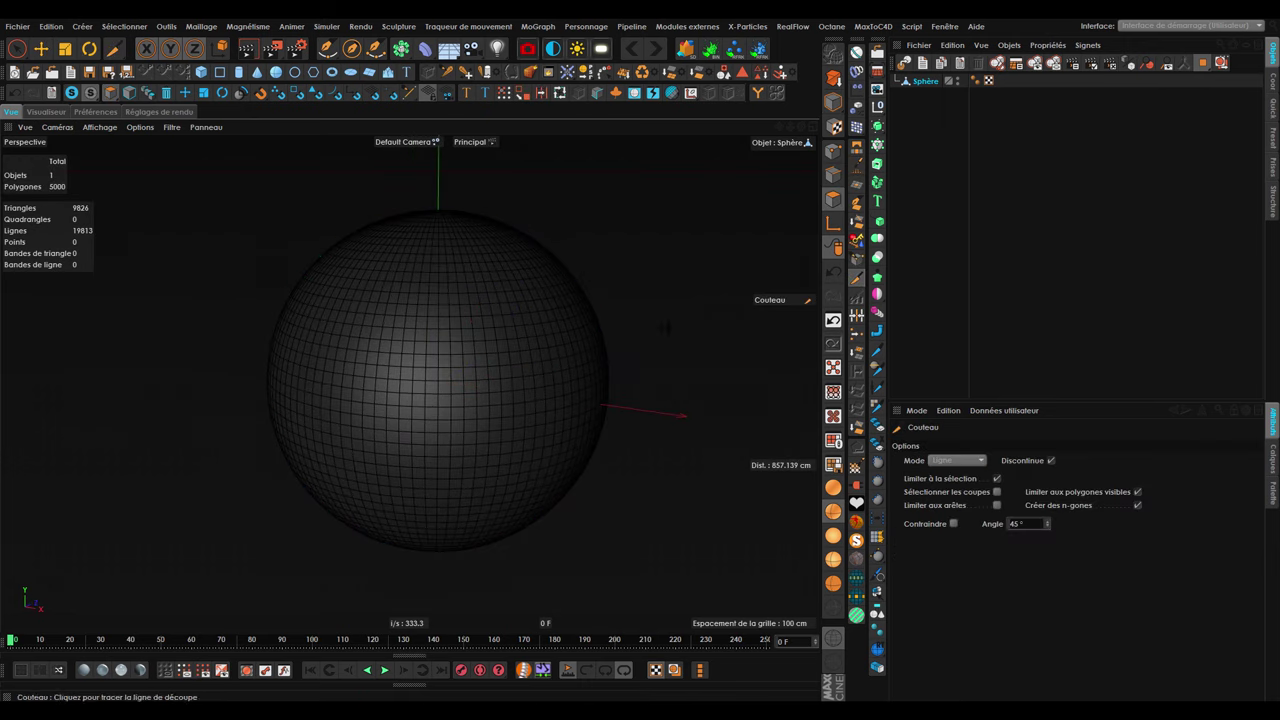
pyautogui.scroll(-2, 550, 372)
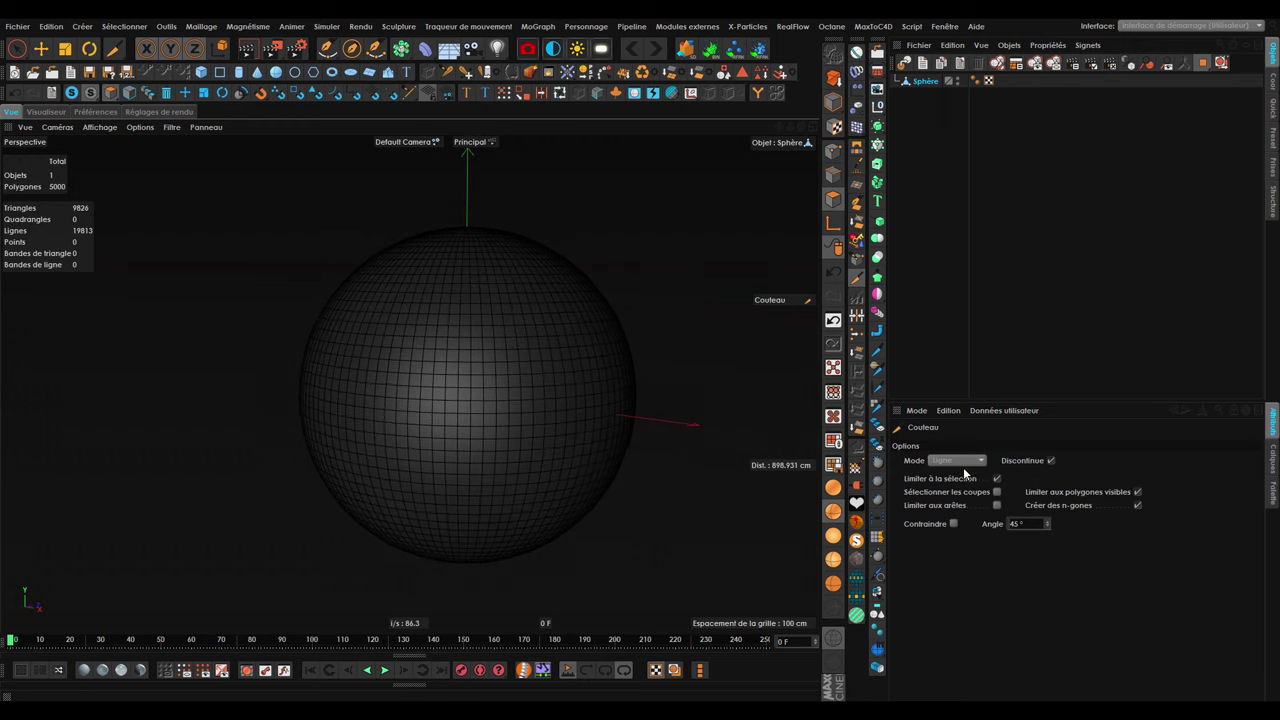
pyautogui.click(997, 478)
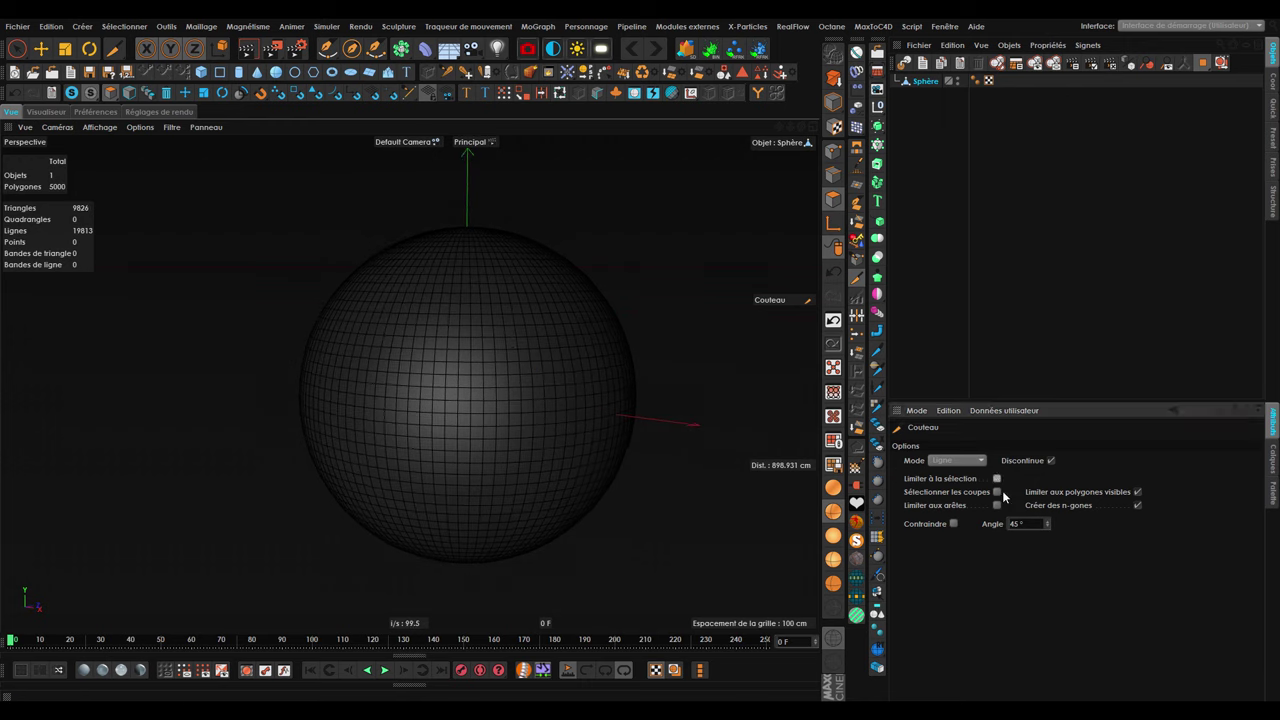
pyautogui.click(1137, 491)
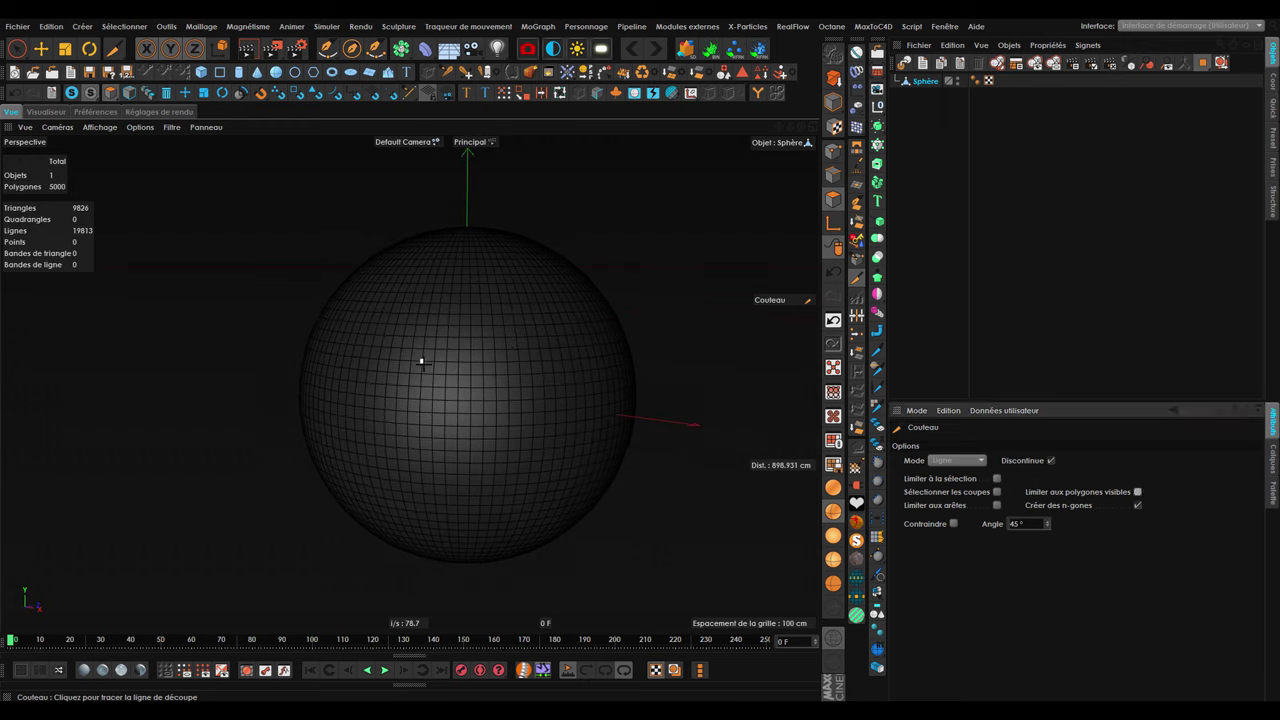
# Slice a first batch of random line cuts across the front of the sphere.
pyautogui.keyDown('alt'); pyautogui.moveTo(422, 362); pyautogui.dragTo(428, 337, button='middle'); pyautogui.keyUp('alt')
pyautogui.moveTo(295, 365); pyautogui.dragTo(625, 385)
pyautogui.moveTo(594, 266)
pyautogui.keyDown('alt'); pyautogui.mouseDown()
pyautogui.moveTo(491, 316)
pyautogui.moveTo(409, 383)
pyautogui.mouseUp(); pyautogui.keyUp('alt')
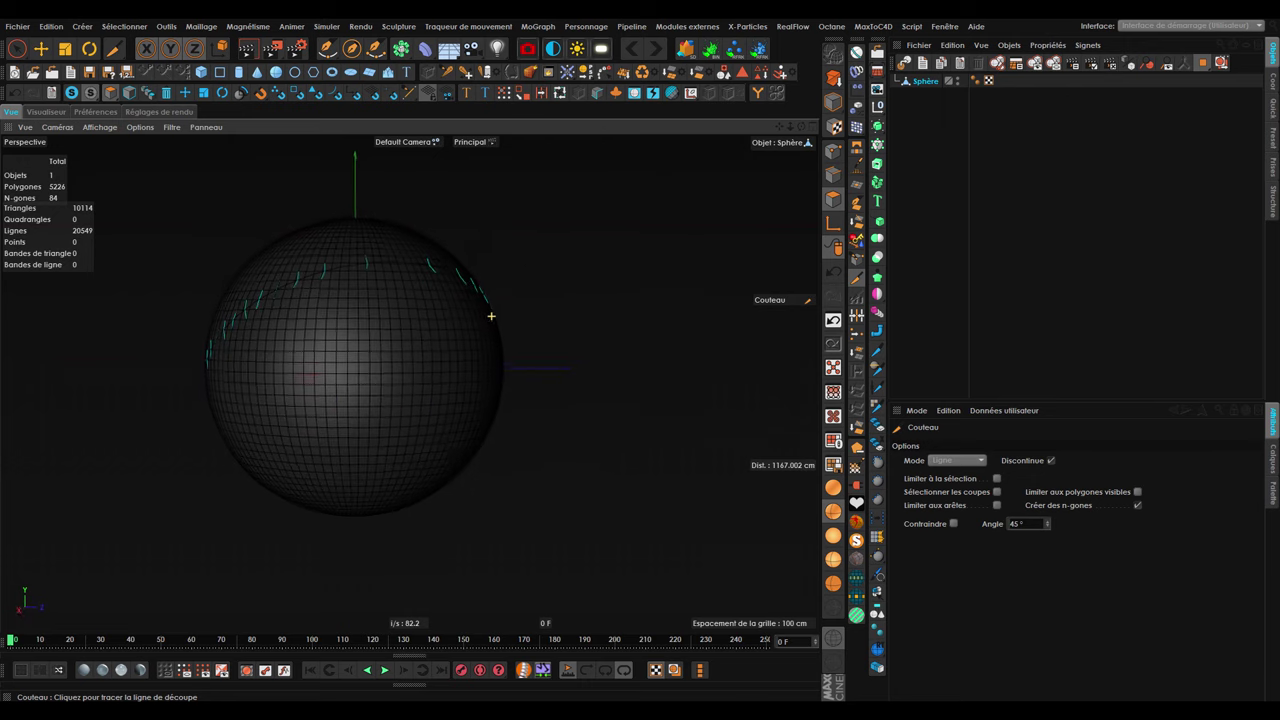
pyautogui.moveTo(457, 277); pyautogui.dragTo(674, 414)
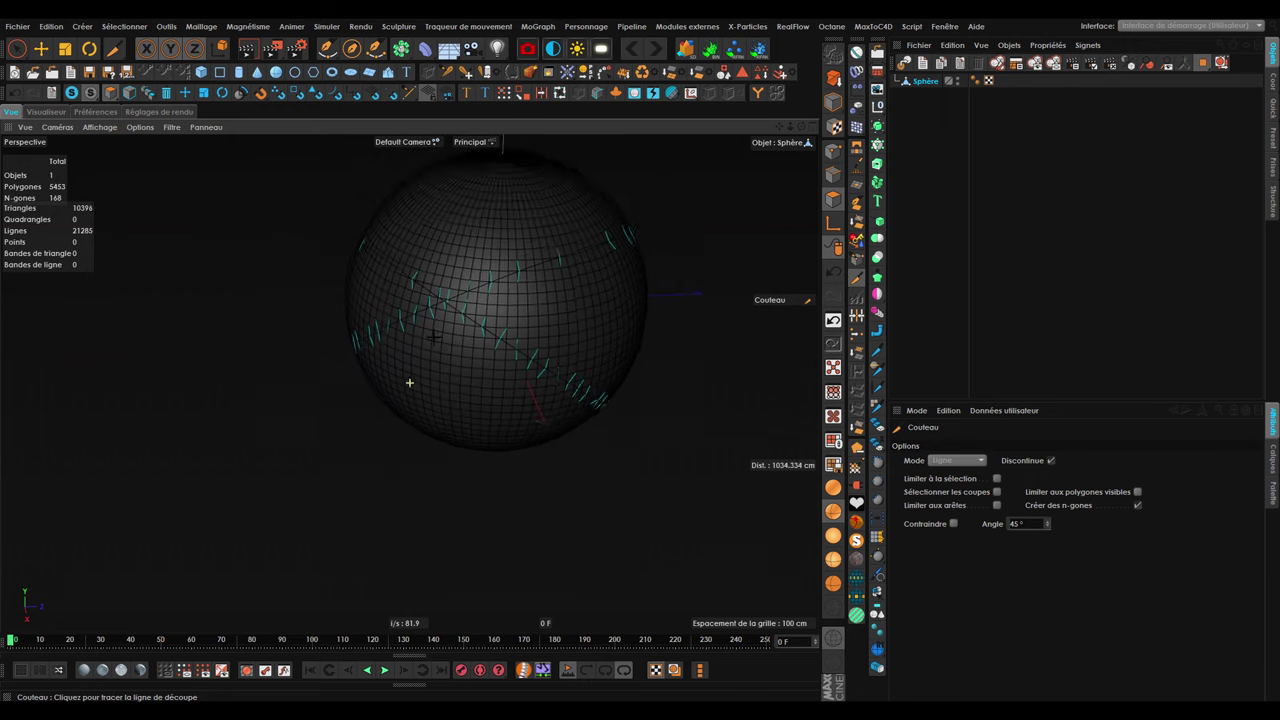
pyautogui.keyDown('alt'); pyautogui.moveTo(409, 380); pyautogui.dragTo(405, 498); pyautogui.keyUp('alt')
pyautogui.moveTo(405, 498); pyautogui.dragTo(350, 526)
pyautogui.moveTo(476, 323)
pyautogui.keyDown('alt'); pyautogui.mouseDown()
pyautogui.moveTo(566, 512)
pyautogui.moveTo(584, 480)
pyautogui.mouseUp(); pyautogui.keyUp('alt')
pyautogui.click(566, 512)
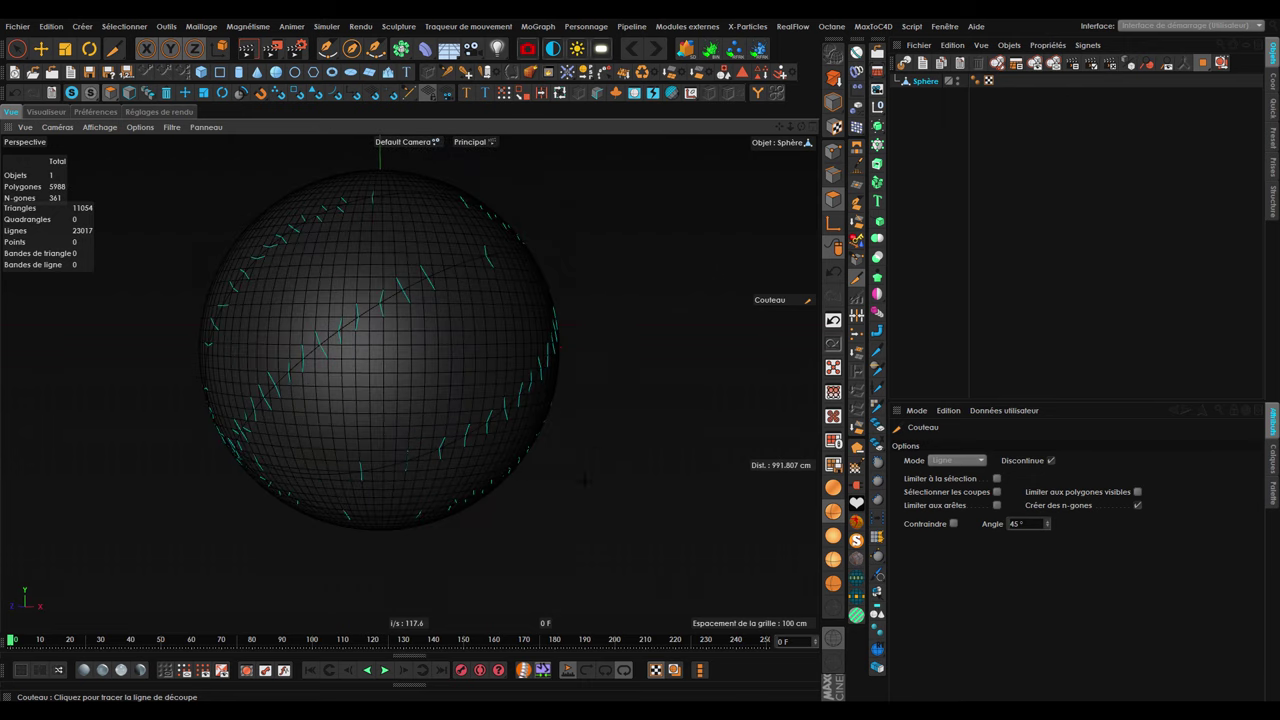
pyautogui.click(60, 136)
pyautogui.keyDown('alt'); pyautogui.moveTo(420, 330); pyautogui.dragTo(506, 389); pyautogui.keyUp('alt')
pyautogui.click(506, 389)
# Orbit around the sphere and add more cuts over its poles and remaining sides.
pyautogui.moveTo(592, 265)
pyautogui.keyDown('alt'); pyautogui.mouseDown()
pyautogui.moveTo(608, 440)
pyautogui.moveTo(300, 530)
pyautogui.mouseUp(); pyautogui.keyUp('alt')
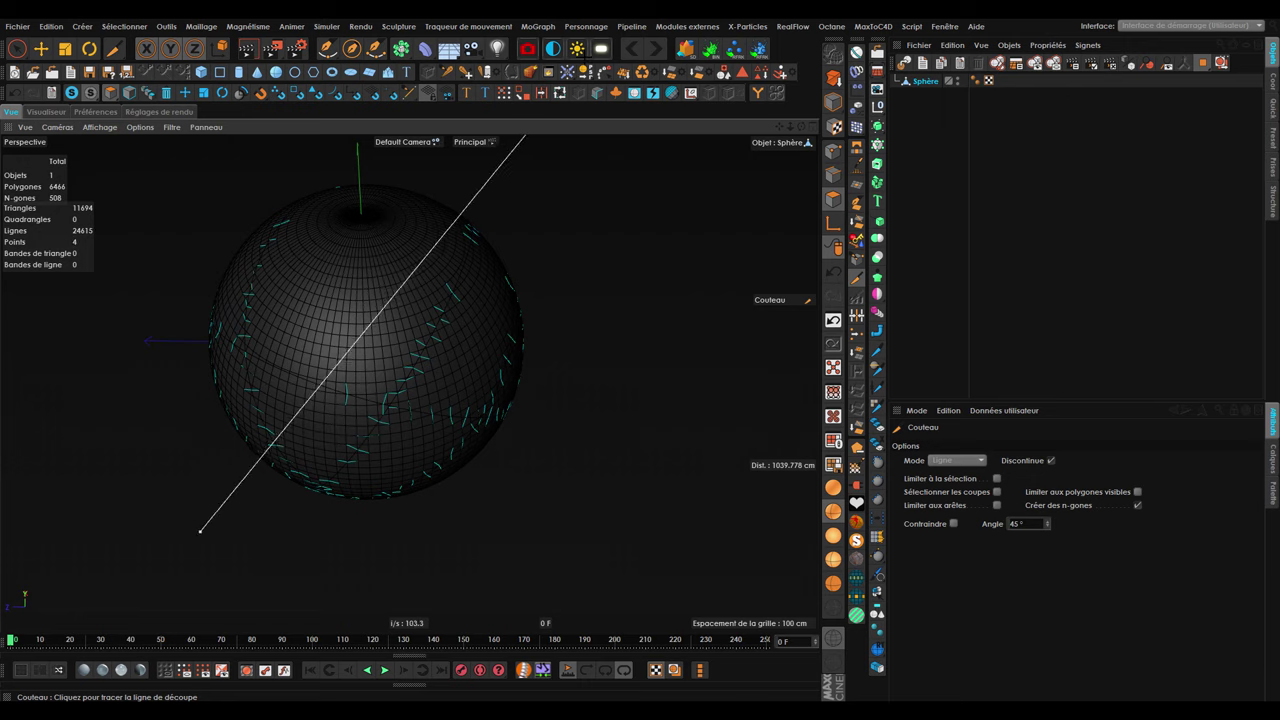
pyautogui.click(524, 136)
pyautogui.keyDown('alt'); pyautogui.moveTo(524, 136); pyautogui.dragTo(372, 285); pyautogui.keyUp('alt')
pyautogui.click(372, 285)
pyautogui.moveTo(197, 296)
pyautogui.keyDown('alt'); pyautogui.mouseDown()
pyautogui.moveTo(371, 366)
pyautogui.moveTo(467, 236)
pyautogui.mouseUp(); pyautogui.keyUp('alt')
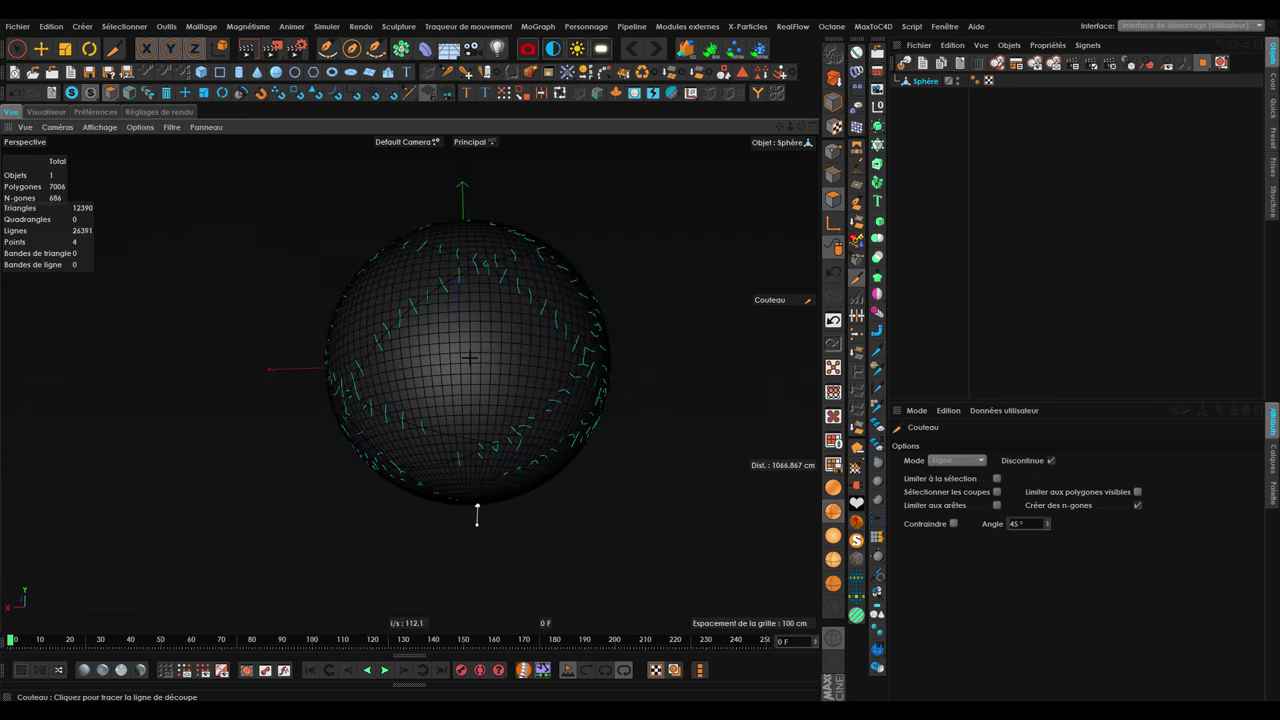
pyautogui.click(477, 524)
pyautogui.keyDown('alt'); pyautogui.moveTo(477, 524); pyautogui.dragTo(263, 508); pyautogui.keyUp('alt')
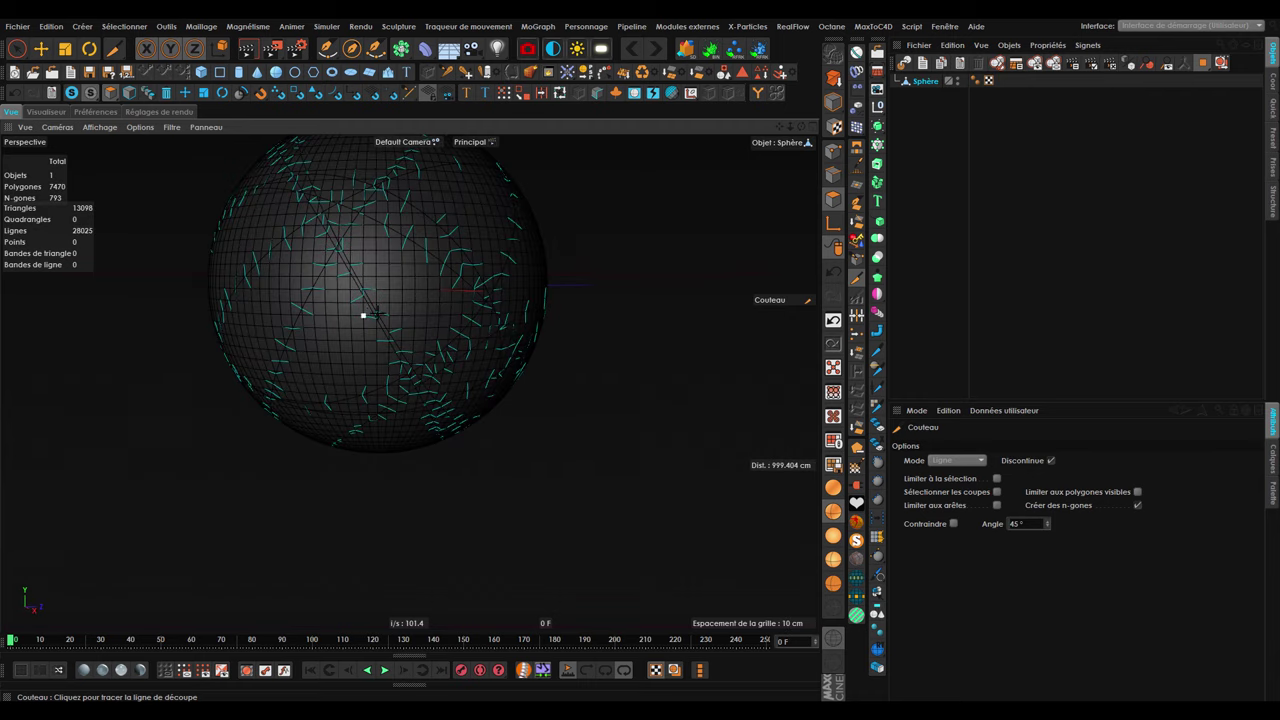
pyautogui.keyDown('alt'); pyautogui.moveTo(372, 313); pyautogui.dragTo(534, 397); pyautogui.keyUp('alt')
pyautogui.click(731, 248)
pyautogui.keyDown('alt'); pyautogui.moveTo(731, 248); pyautogui.dragTo(511, 297); pyautogui.keyUp('alt')
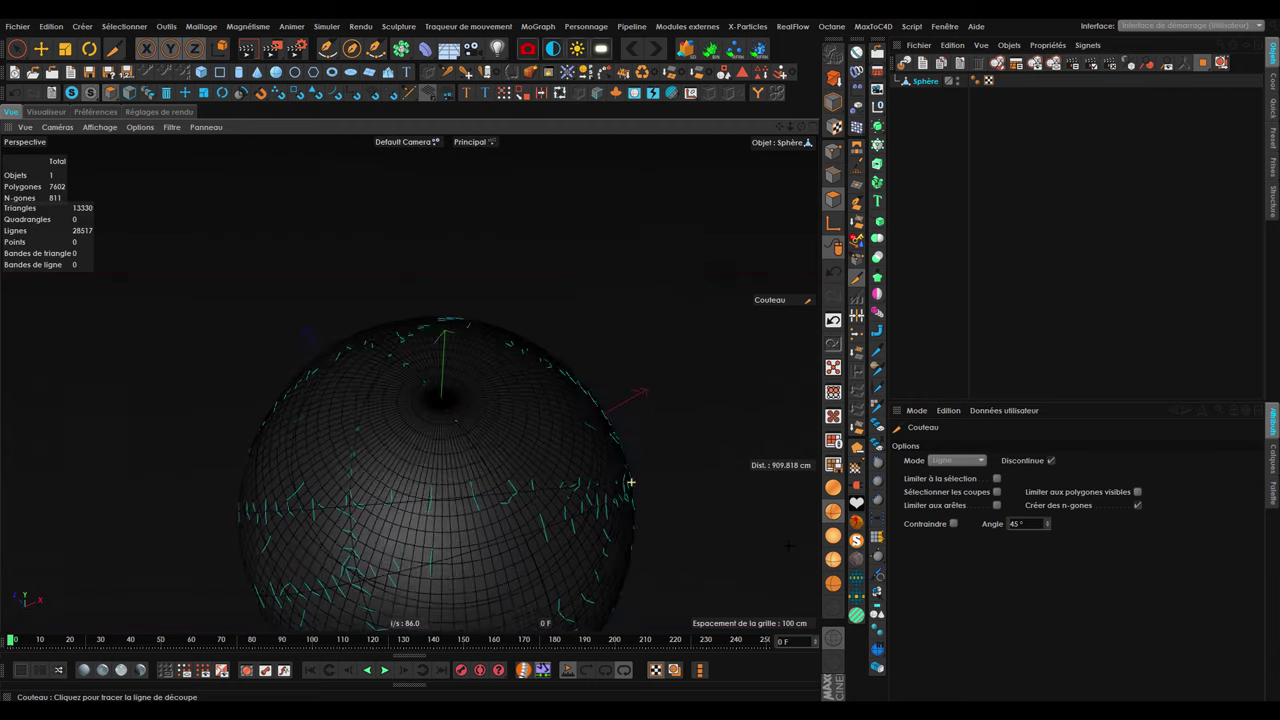
pyautogui.keyDown('alt'); pyautogui.moveTo(297, 287); pyautogui.dragTo(390, 534); pyautogui.keyUp('alt')
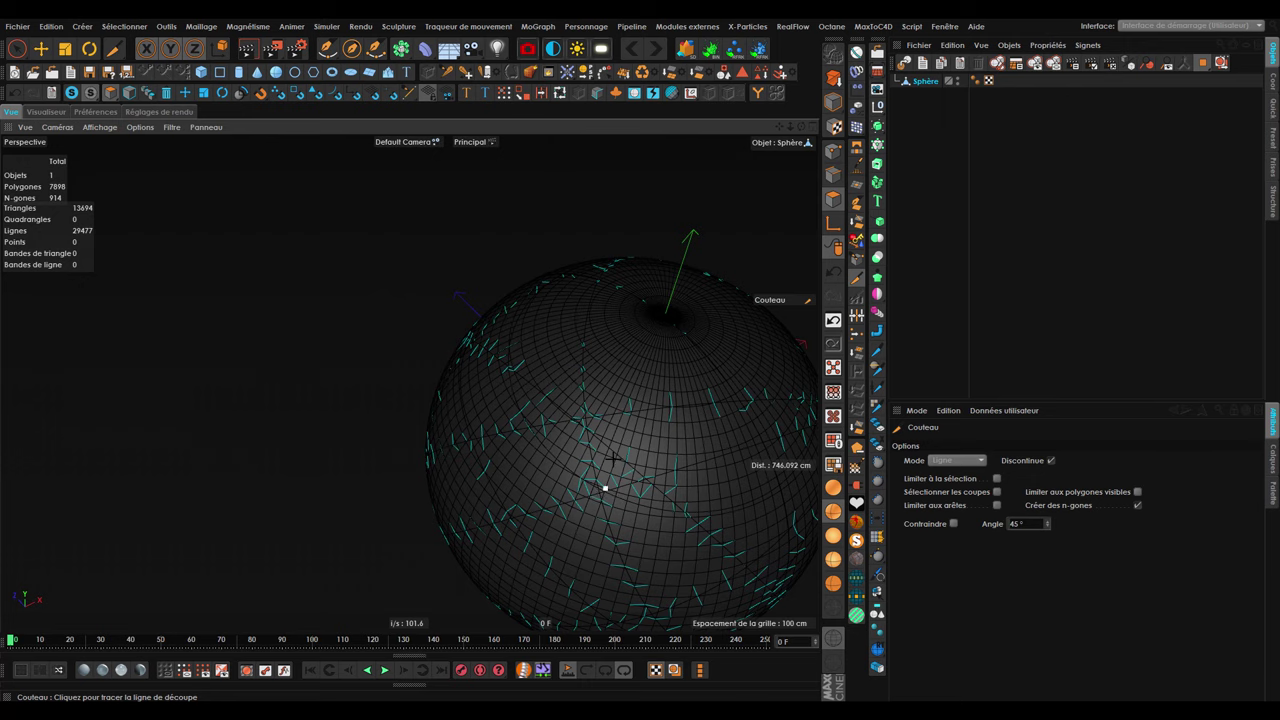
pyautogui.keyDown('alt'); pyautogui.moveTo(449, 380); pyautogui.dragTo(411, 383); pyautogui.keyUp('alt')
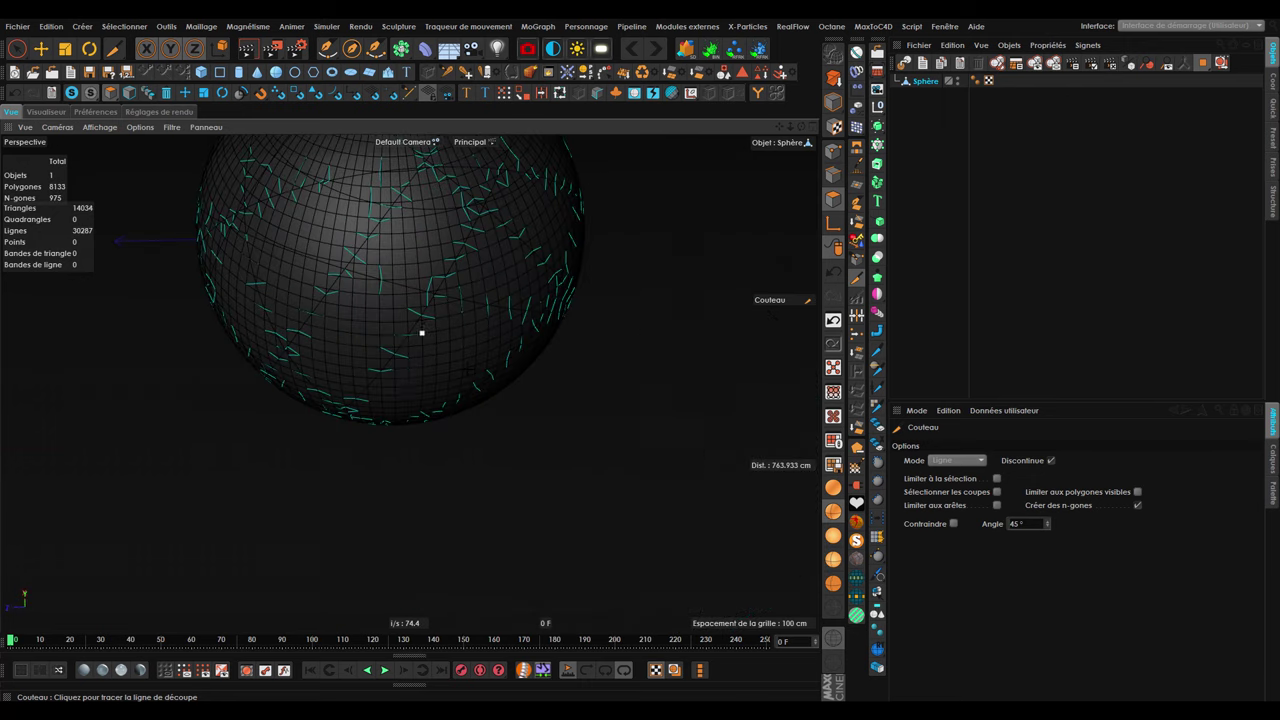
pyautogui.keyDown('alt'); pyautogui.moveTo(352, 274); pyautogui.dragTo(203, 590); pyautogui.keyUp('alt')
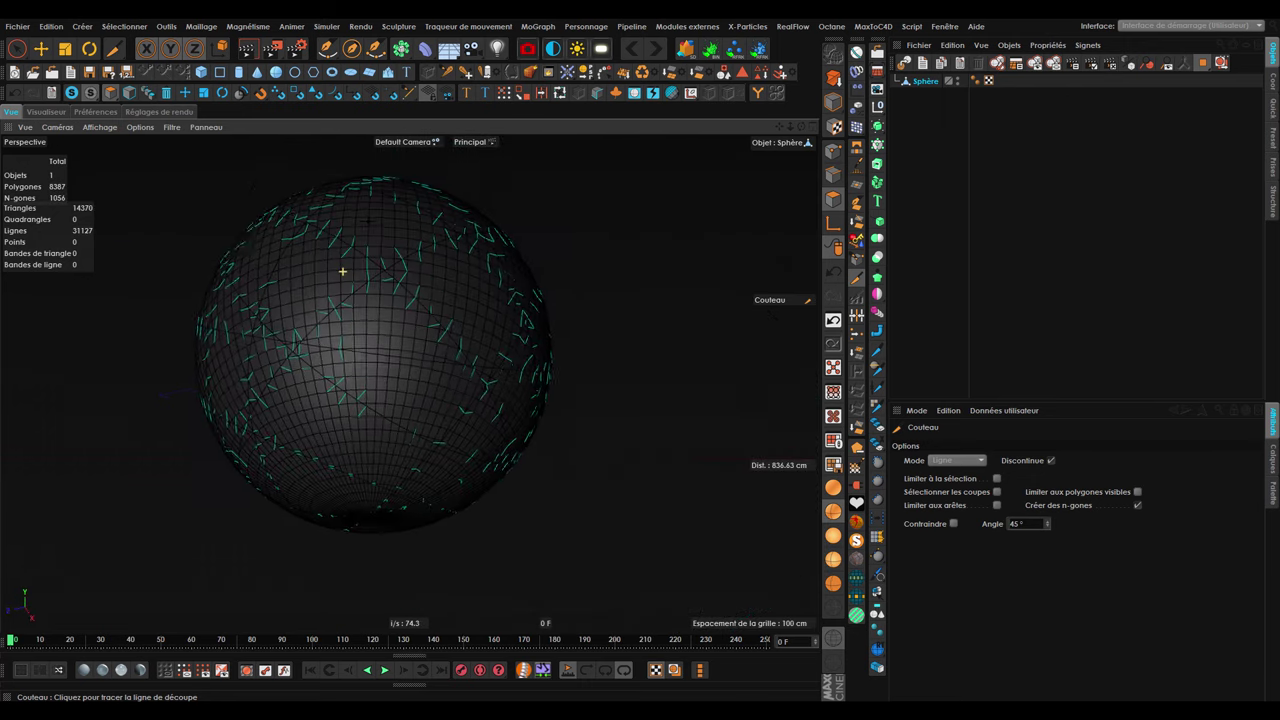
pyautogui.moveTo(529, 271)
pyautogui.keyDown('alt'); pyautogui.mouseDown()
pyautogui.moveTo(386, 363)
pyautogui.moveTo(486, 289)
pyautogui.moveTo(409, 382)
pyautogui.moveTo(426, 300)
pyautogui.moveTo(408, 360)
pyautogui.moveTo(467, 341)
pyautogui.mouseUp(); pyautogui.keyUp('alt')
# Add an Attraction force to the scene from the Particles palette.
pyautogui.click(576, 76)
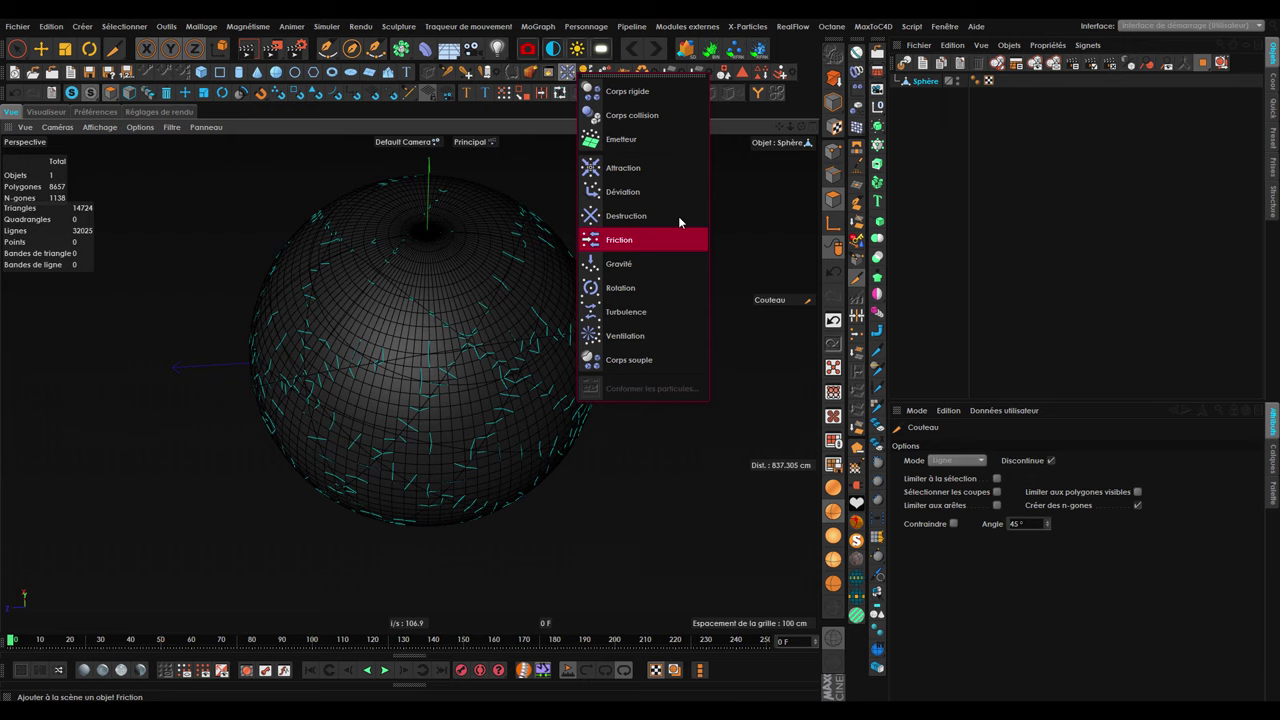
pyautogui.click(660, 190)
pyautogui.click(313, 25)
pyautogui.keyDown('alt'); pyautogui.moveTo(492, 427); pyautogui.dragTo(708, 405); pyautogui.keyUp('alt')
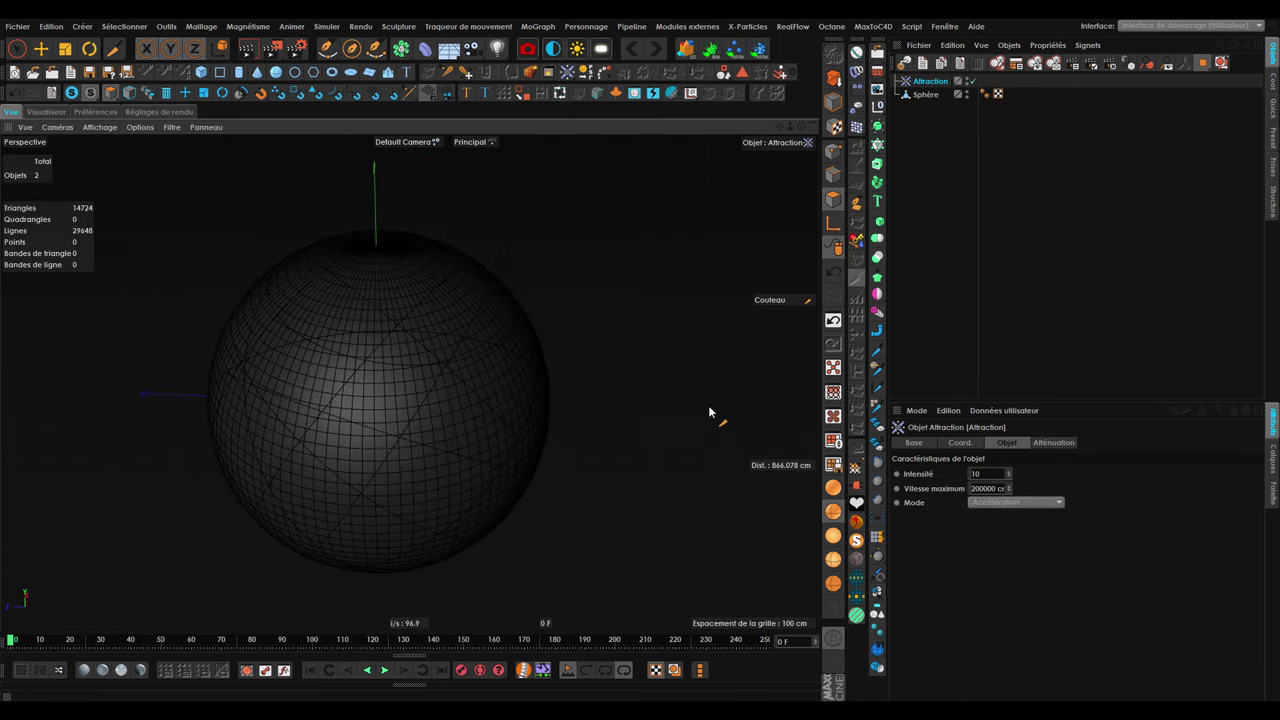
pyautogui.moveTo(661, 284)
pyautogui.keyDown('alt'); pyautogui.mouseDown()
pyautogui.moveTo(479, 374)
pyautogui.moveTo(519, 324)
pyautogui.mouseUp(); pyautogui.keyUp('alt')
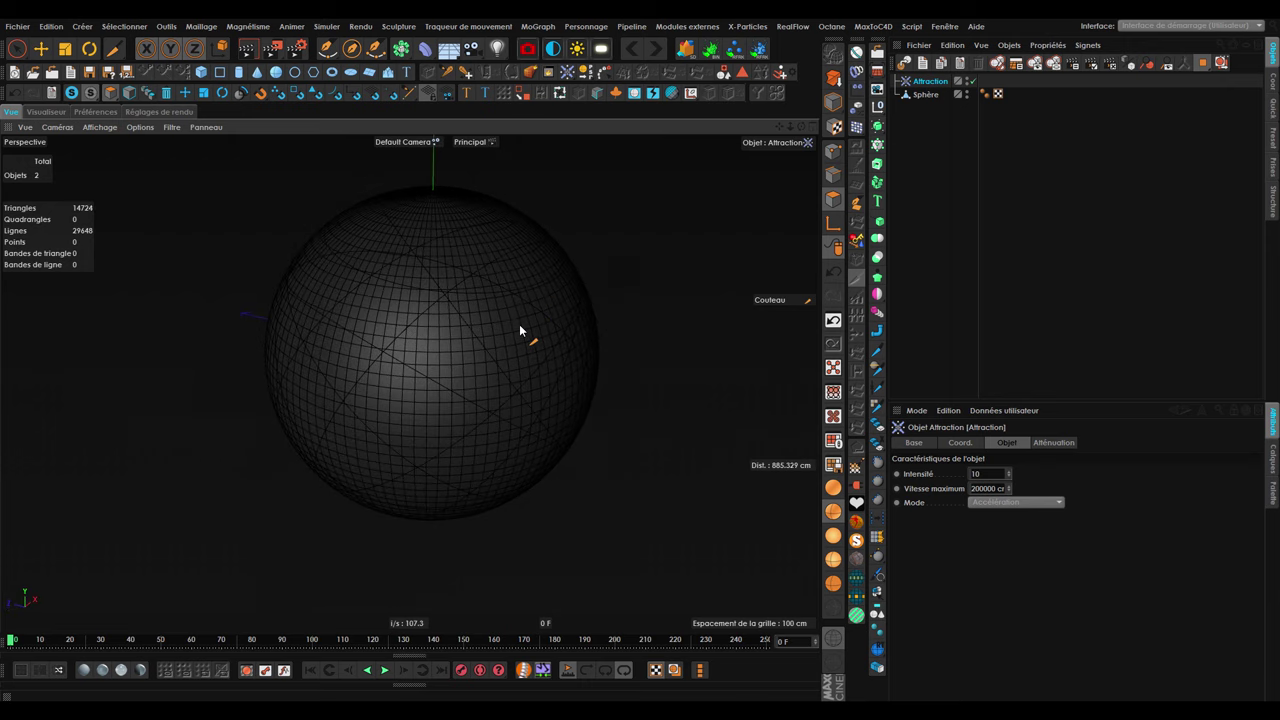
# Search commands for 'att', browse the simulation menu, then re-centre the view on the sphere.
pyautogui.hotkey('shift', 'c')
pyautogui.write('C')
pyautogui.write('CC')
pyautogui.write('Ca')
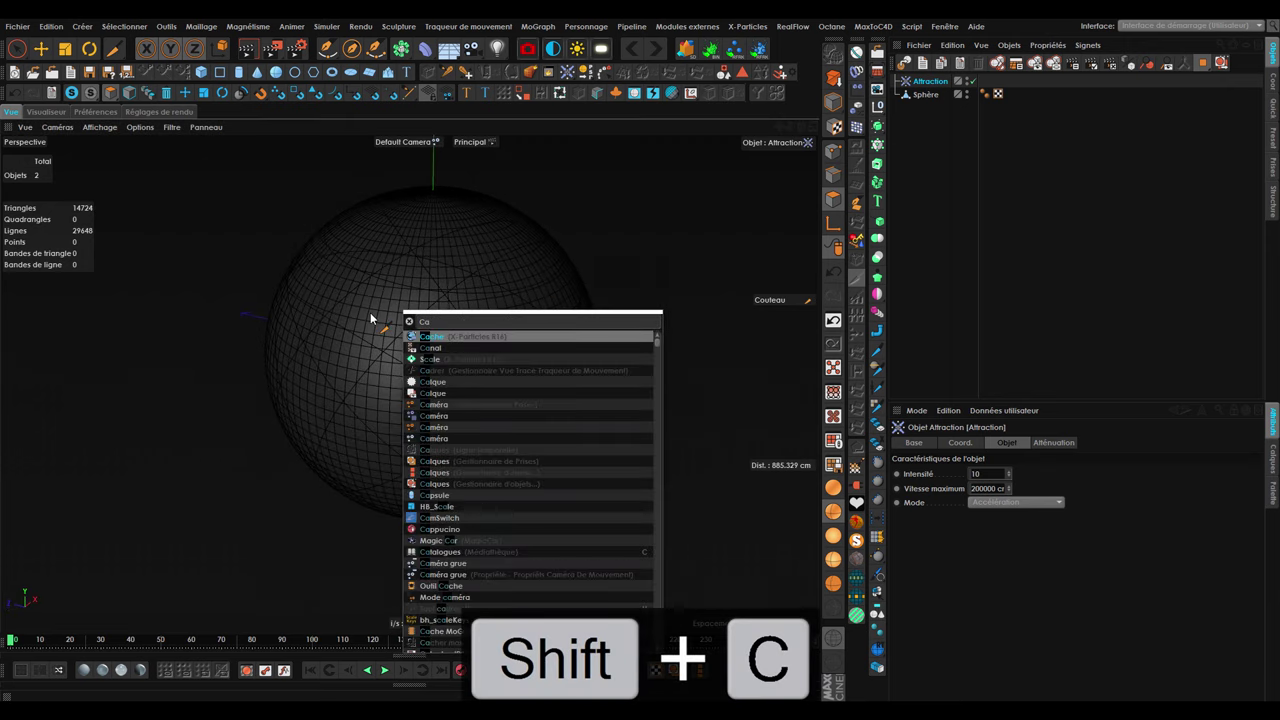
pyautogui.write('tt')
pyautogui.press('BackSpace')
pyautogui.press('BackSpace')
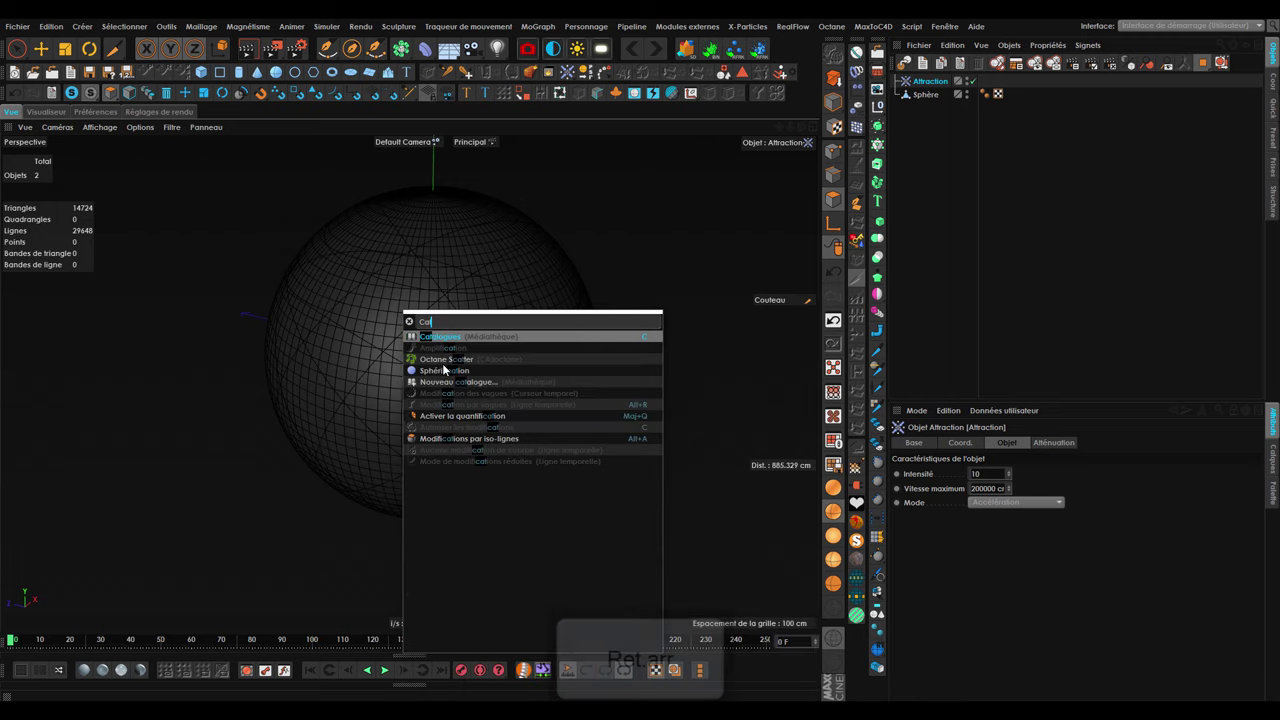
pyautogui.press('BackSpace')
pyautogui.press('BackSpace')
pyautogui.write('att')
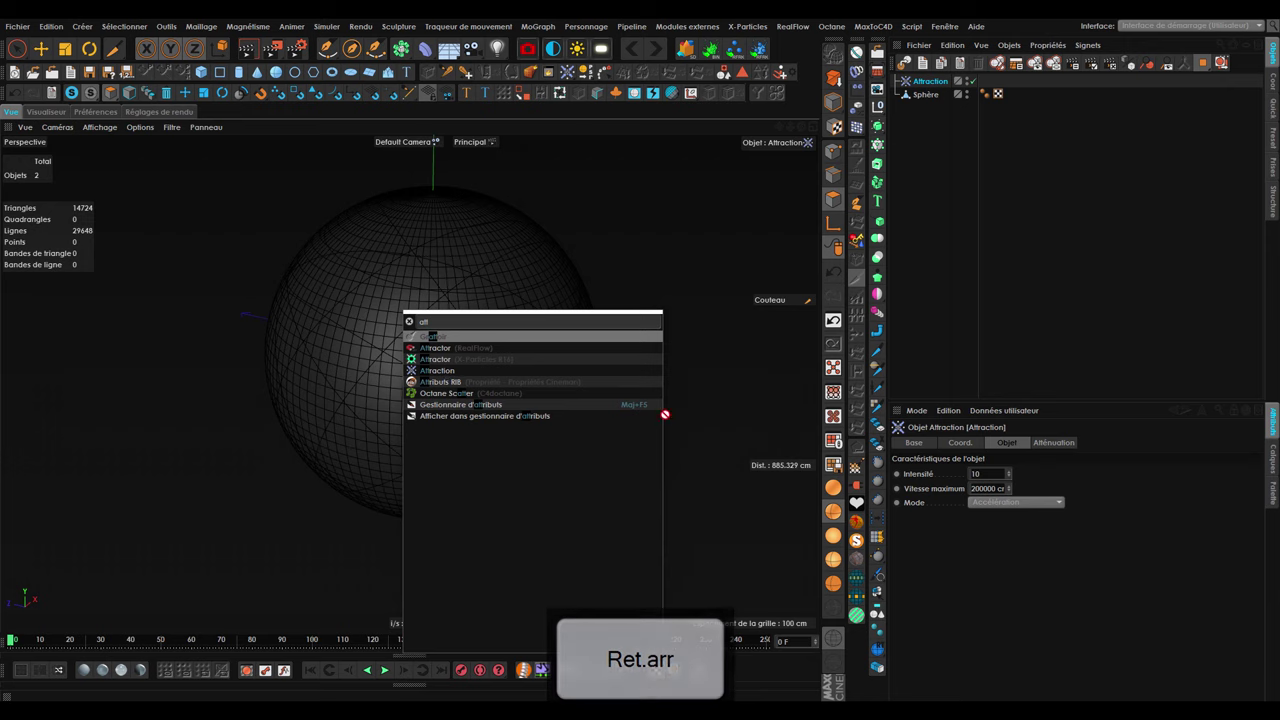
pyautogui.press('Escape')
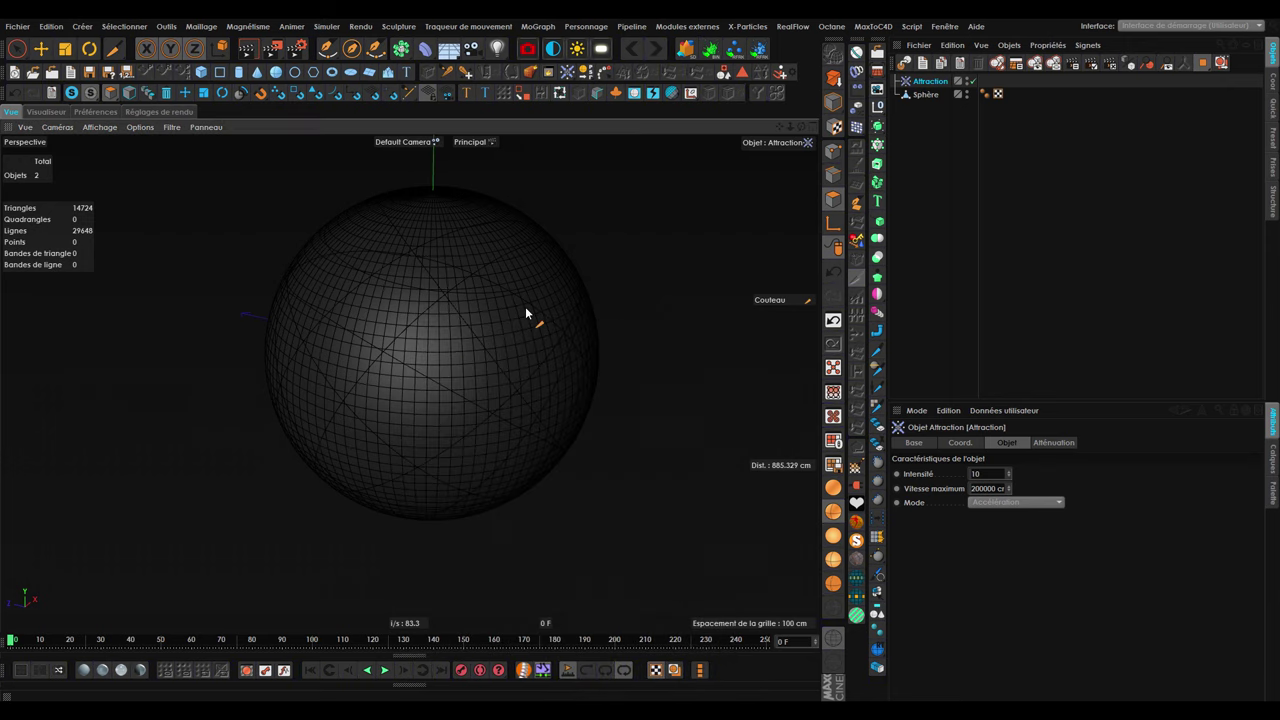
pyautogui.click(326, 27)
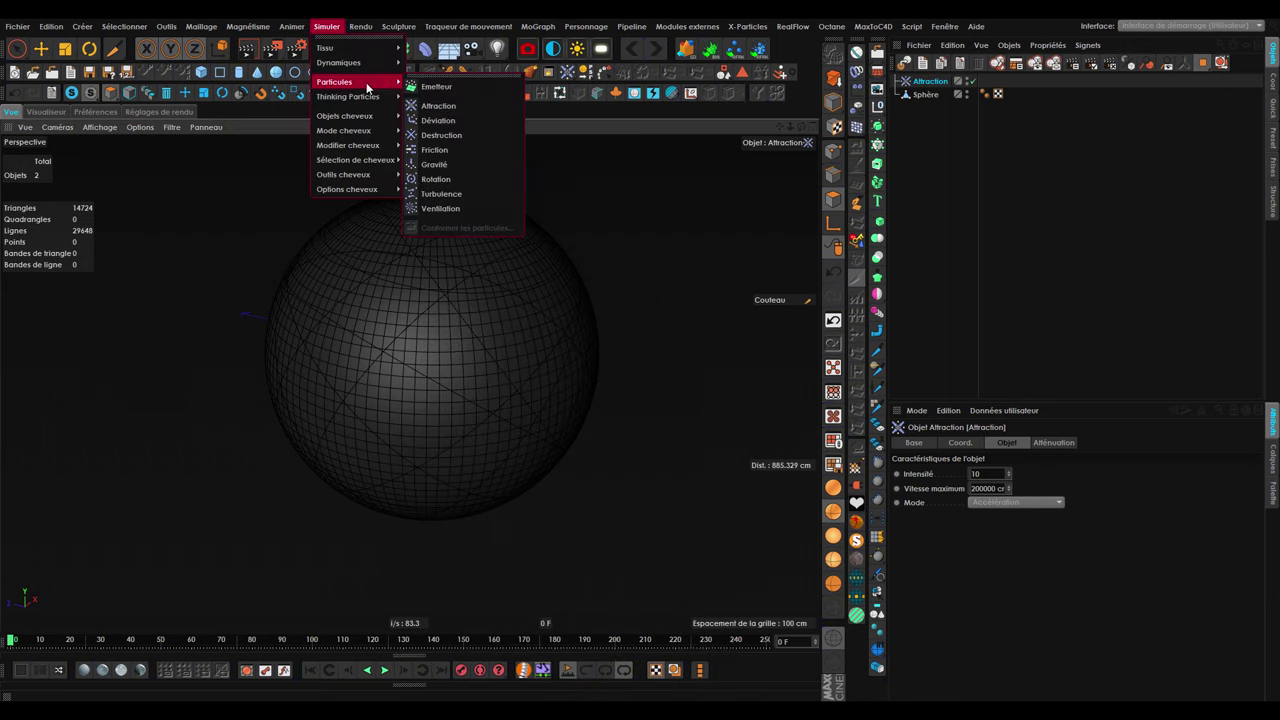
pyautogui.press('Escape')
pyautogui.keyDown('alt'); pyautogui.moveTo(437, 337); pyautogui.dragTo(551, 471); pyautogui.keyUp('alt')
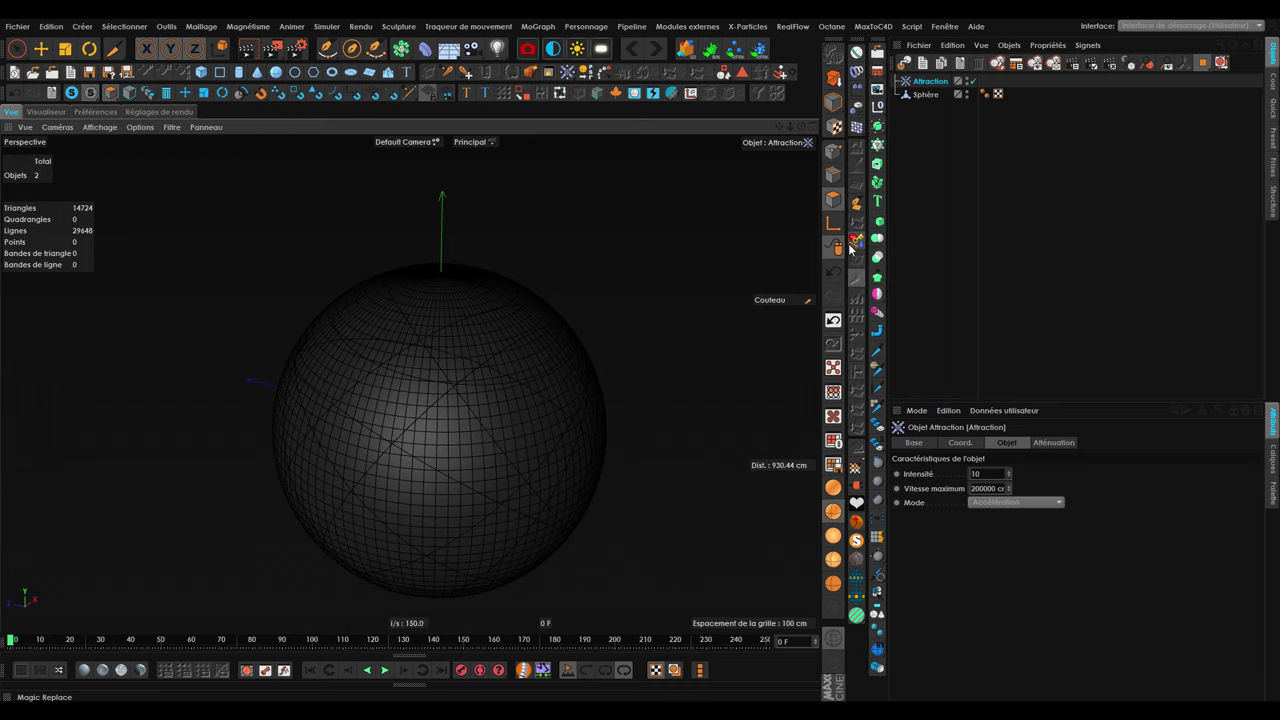
pyautogui.moveTo(535, 378)
pyautogui.keyDown('alt'); pyautogui.mouseDown()
pyautogui.moveTo(448, 371)
pyautogui.moveTo(586, 371)
pyautogui.moveTo(702, 405)
pyautogui.moveTo(428, 306)
pyautogui.moveTo(503, 363)
pyautogui.moveTo(457, 291)
pyautogui.moveTo(561, 366)
pyautogui.moveTo(525, 345)
pyautogui.mouseUp(); pyautogui.keyUp('alt')
pyautogui.moveTo(664, 240)
pyautogui.keyDown('alt'); pyautogui.mouseDown()
pyautogui.moveTo(480, 334)
pyautogui.moveTo(597, 240)
pyautogui.moveTo(677, 206)
pyautogui.moveTo(763, 197)
pyautogui.moveTo(366, 296)
pyautogui.moveTo(437, 348)
pyautogui.moveTo(343, 336)
pyautogui.moveTo(360, 397)
pyautogui.mouseUp(); pyautogui.keyUp('alt')
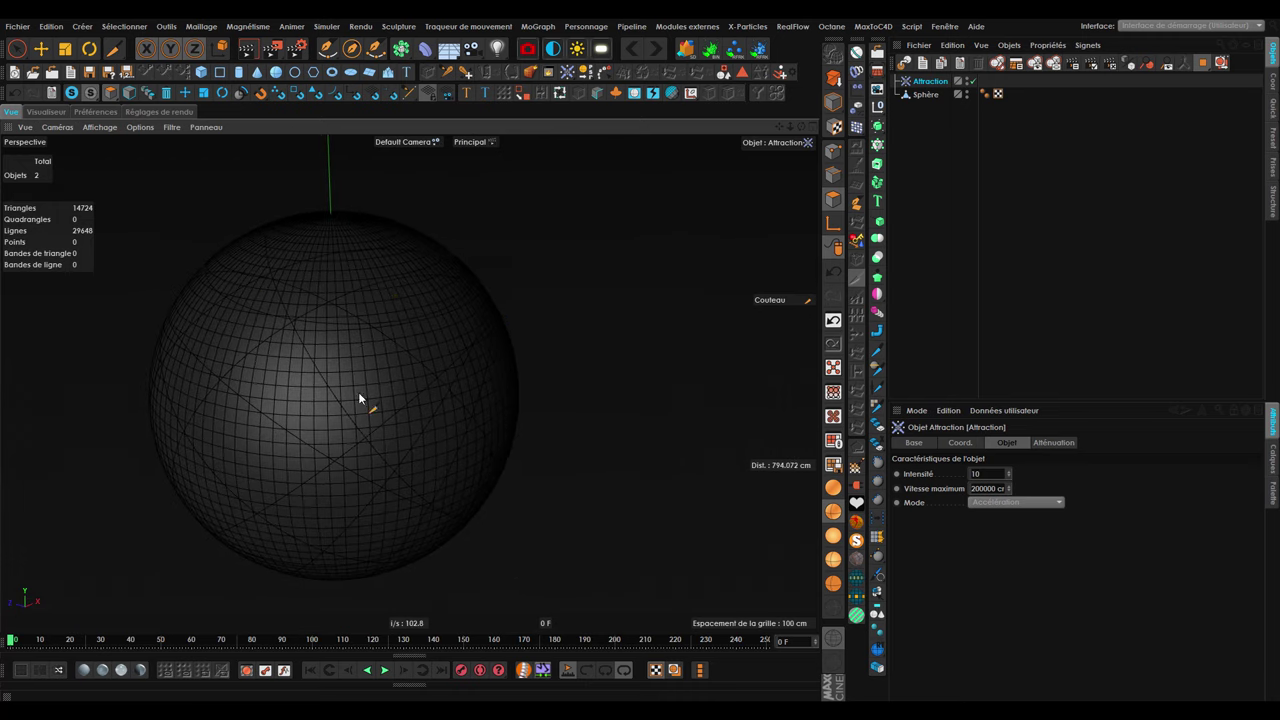
pyautogui.press('h')
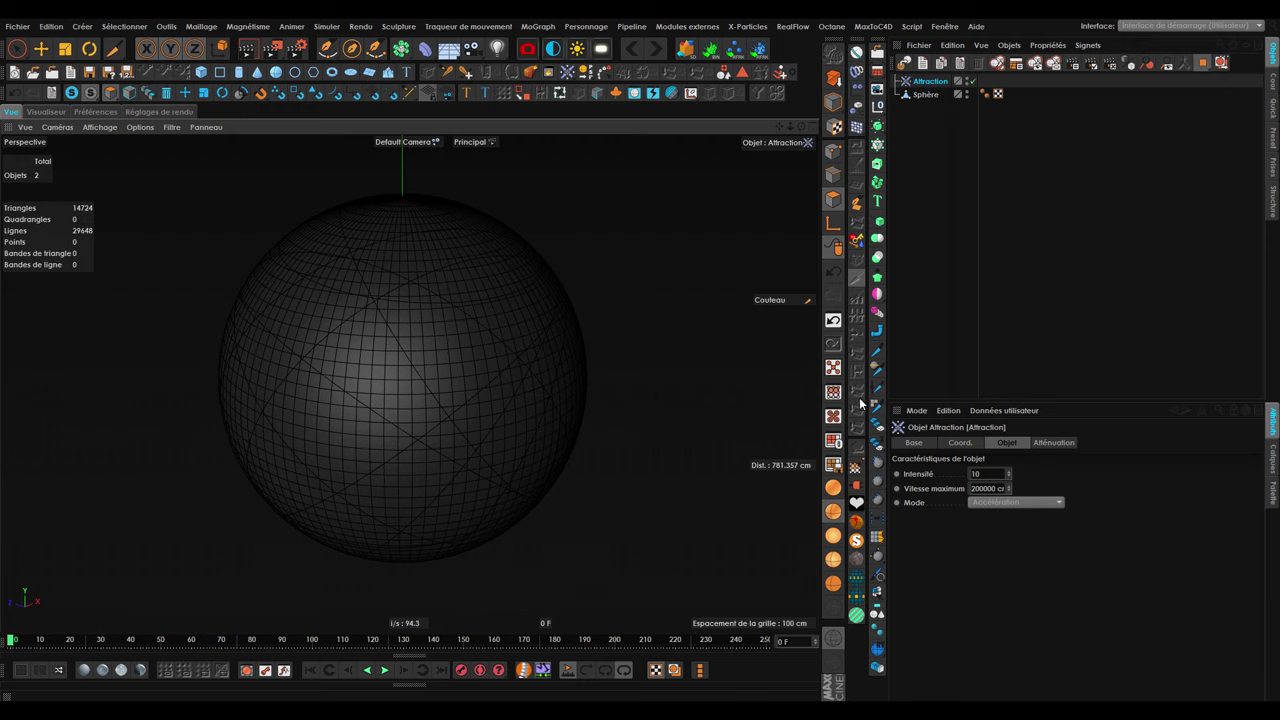
# Give the sphere a cloth (Tissu) tag and put Attraction in its Expert Include list.
pyautogui.rightClick(927, 98)
pyautogui.moveTo(984, 163)
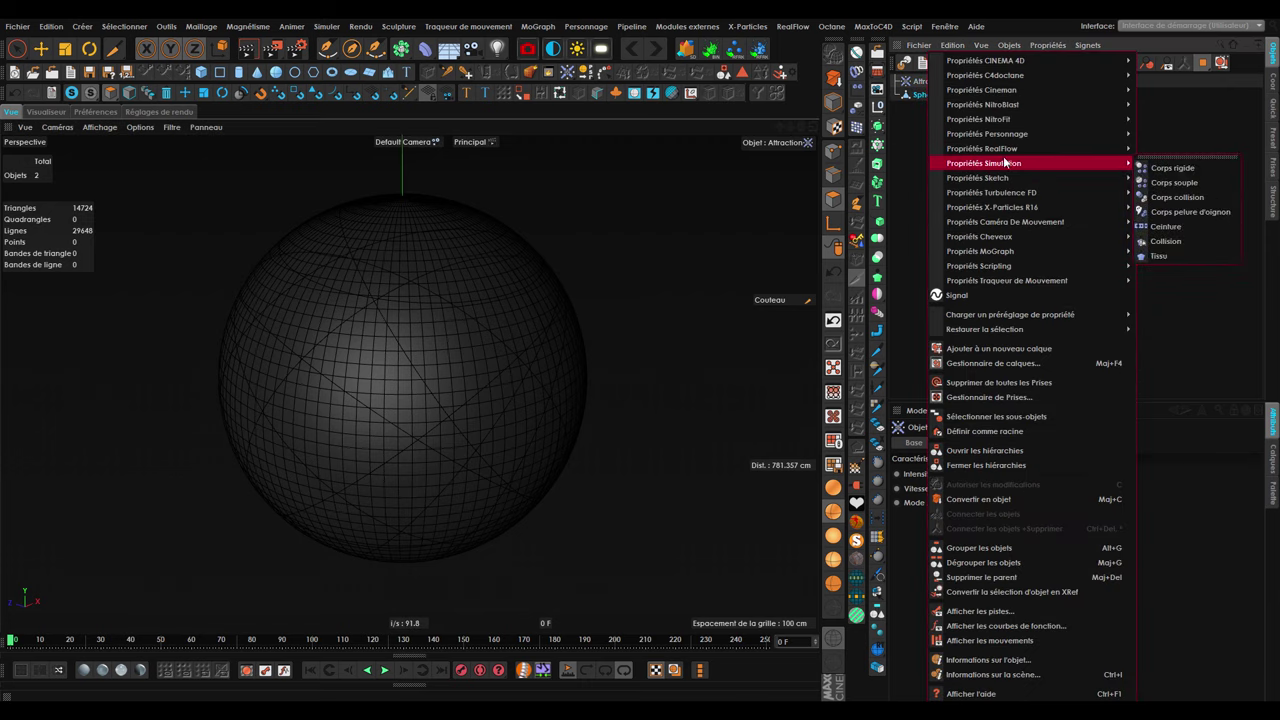
pyautogui.click(1160, 256)
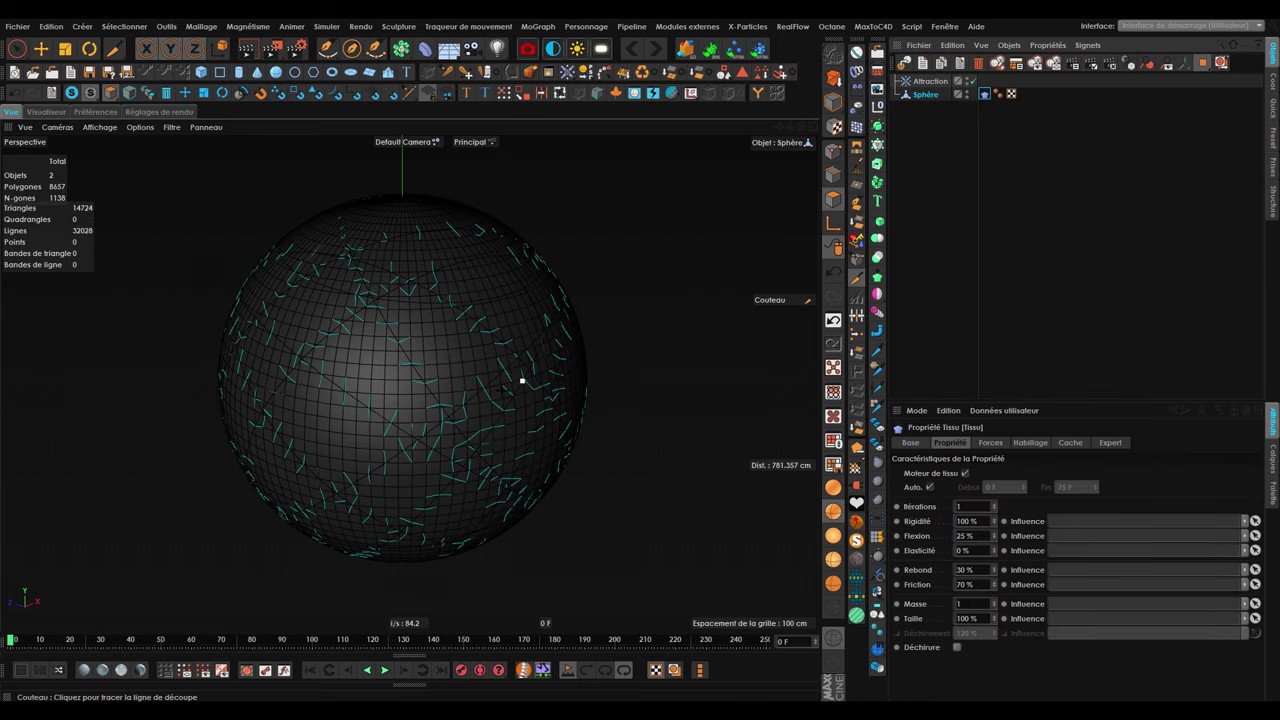
pyautogui.click(1112, 443)
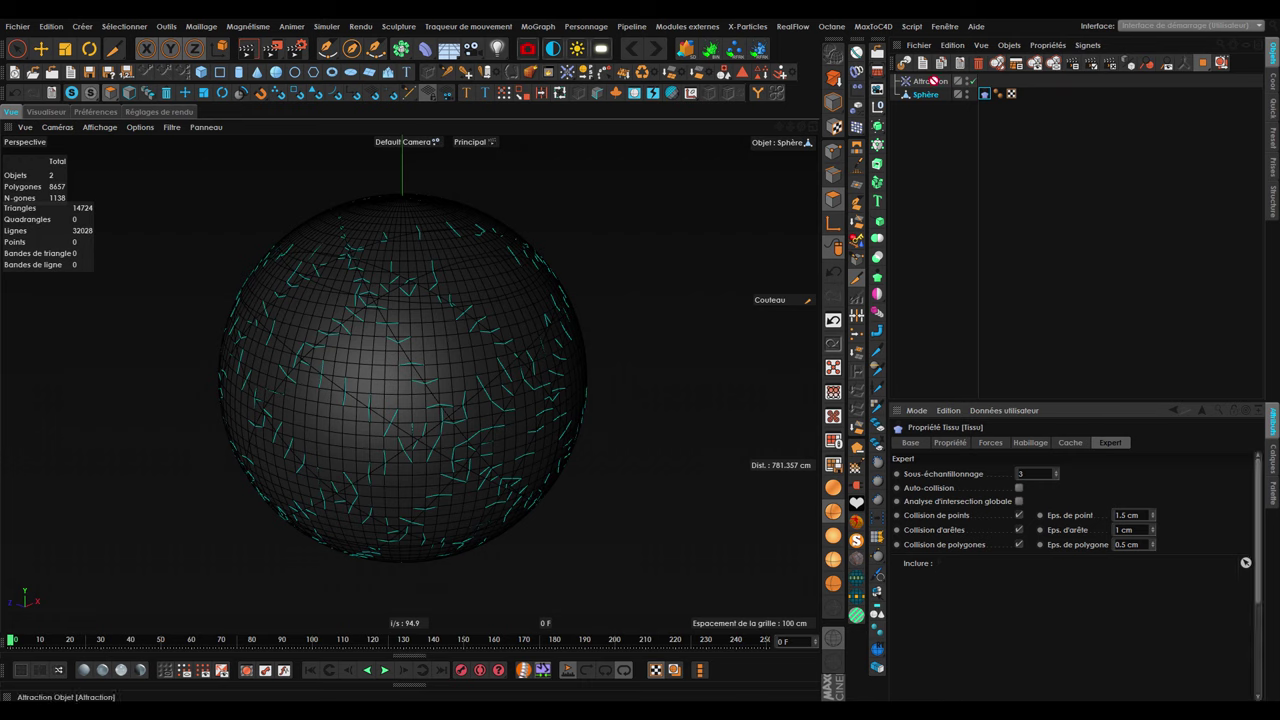
pyautogui.moveTo(933, 81); pyautogui.dragTo(968, 610)
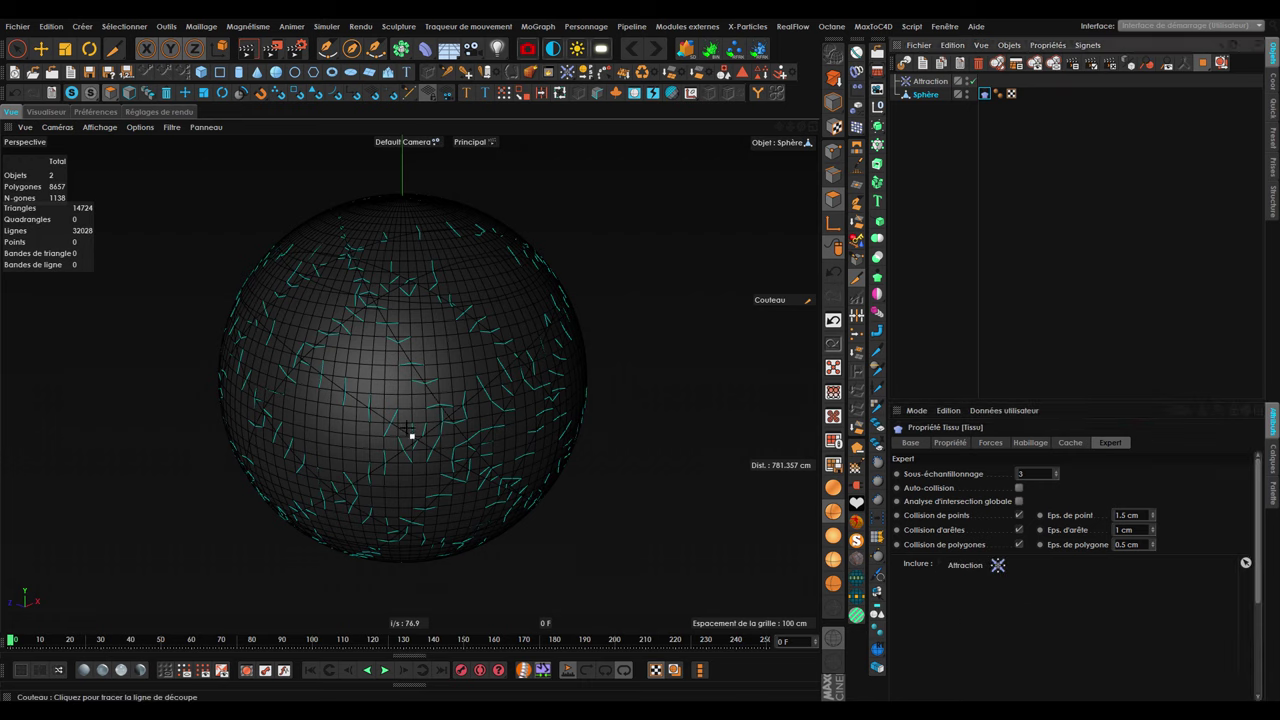
pyautogui.keyDown('alt'); pyautogui.moveTo(414, 434); pyautogui.dragTo(384, 293); pyautogui.keyUp('alt')
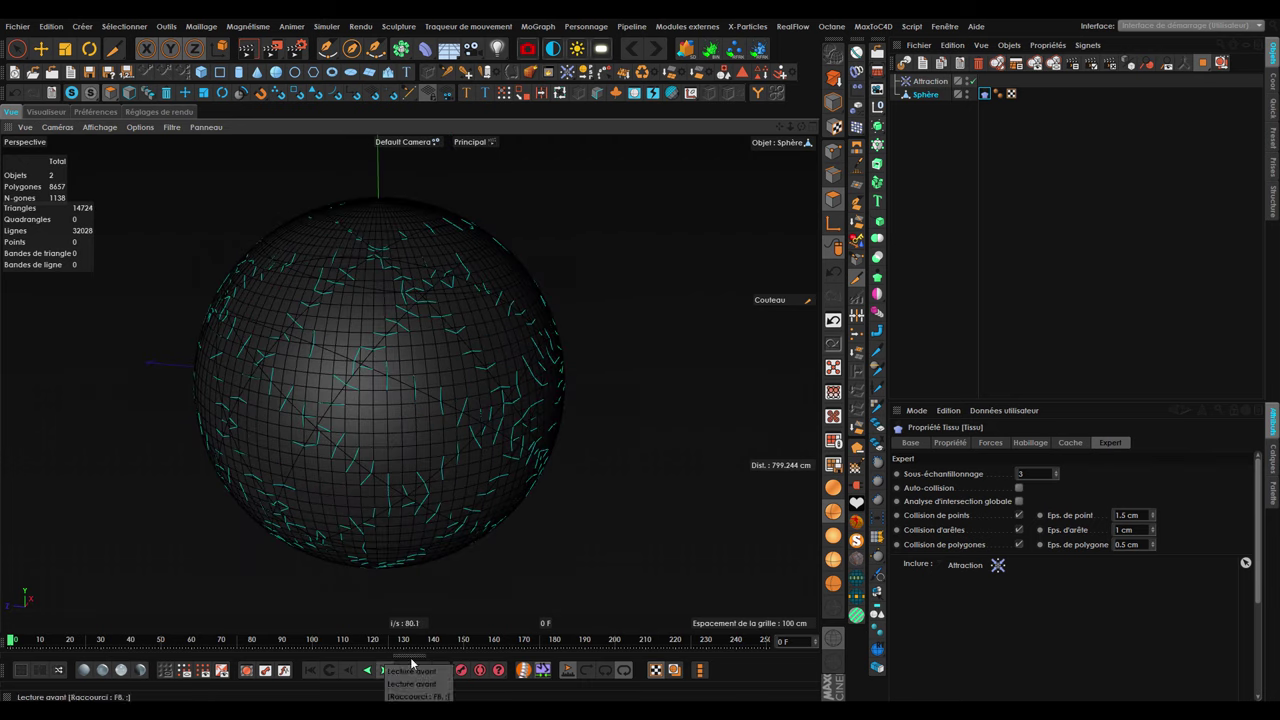
# Remove Attraction from the include list, then play, stop and rewind the simulation.
pyautogui.click(970, 566)
pyautogui.press('Delete')
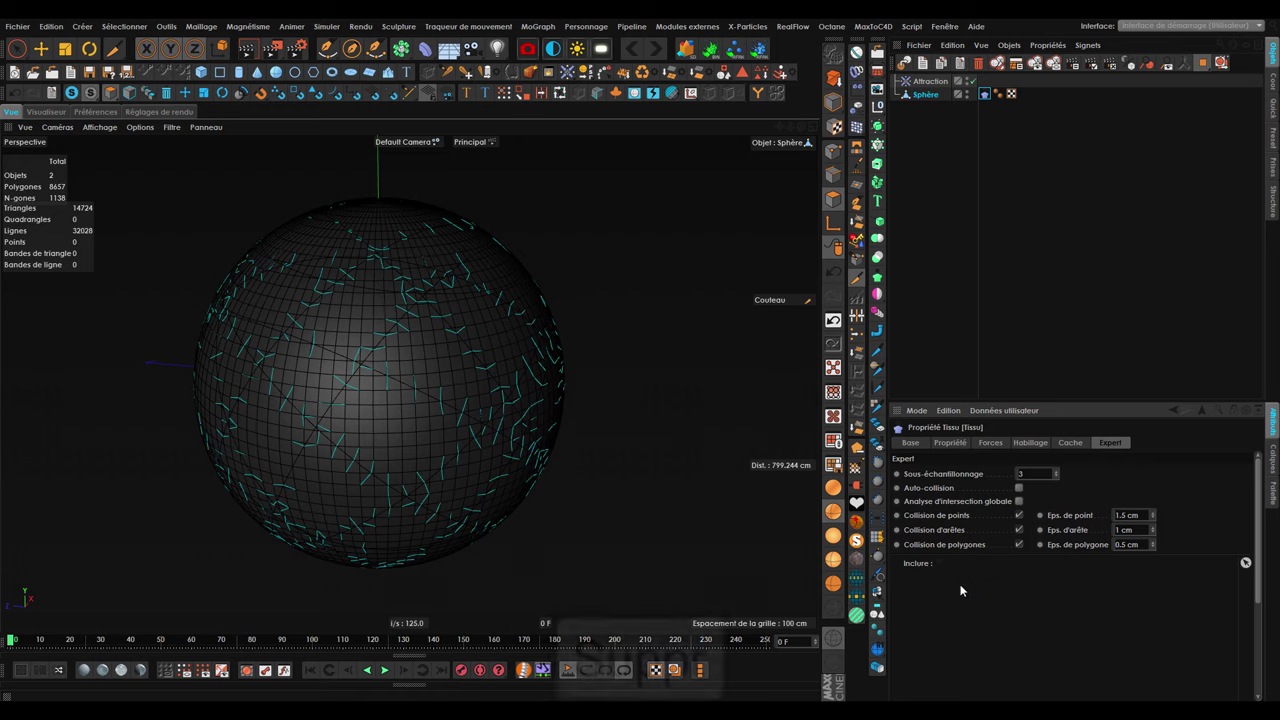
pyautogui.click(383, 670)
pyautogui.click(384, 670)
pyautogui.click(310, 670)
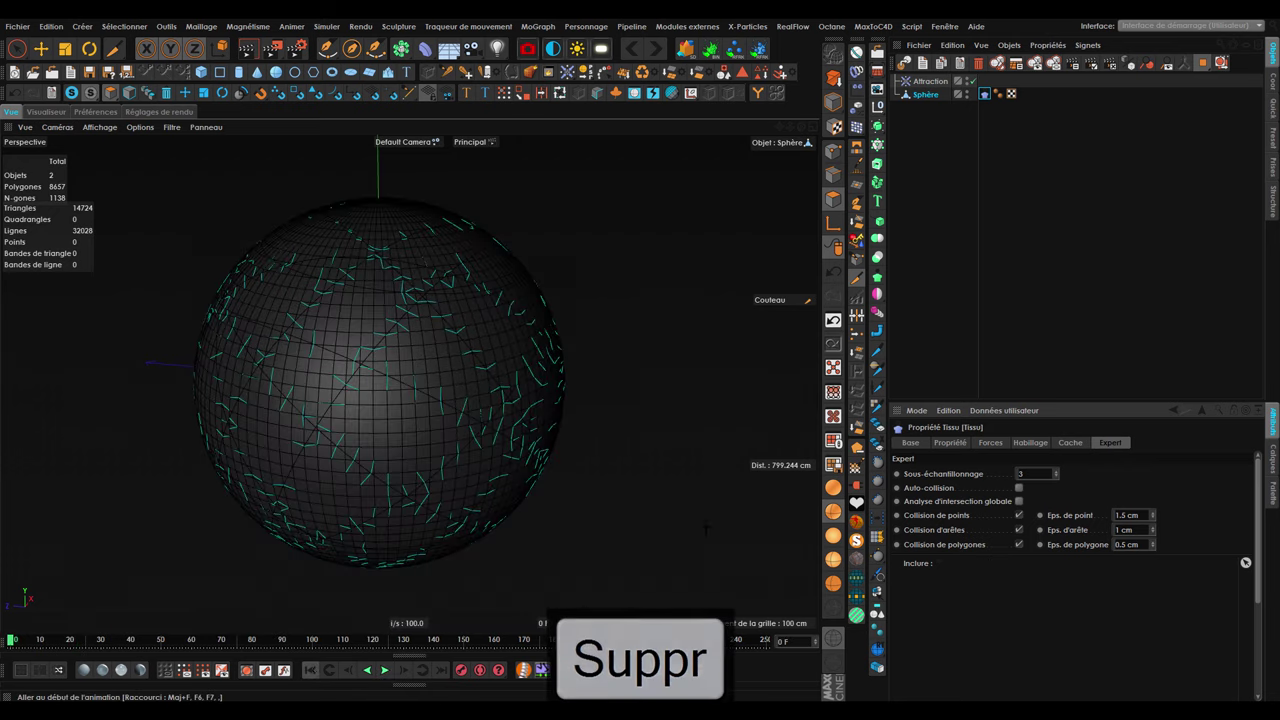
# Drag Attraction back into the cloth tag's Expert Include list.
pyautogui.click(986, 442)
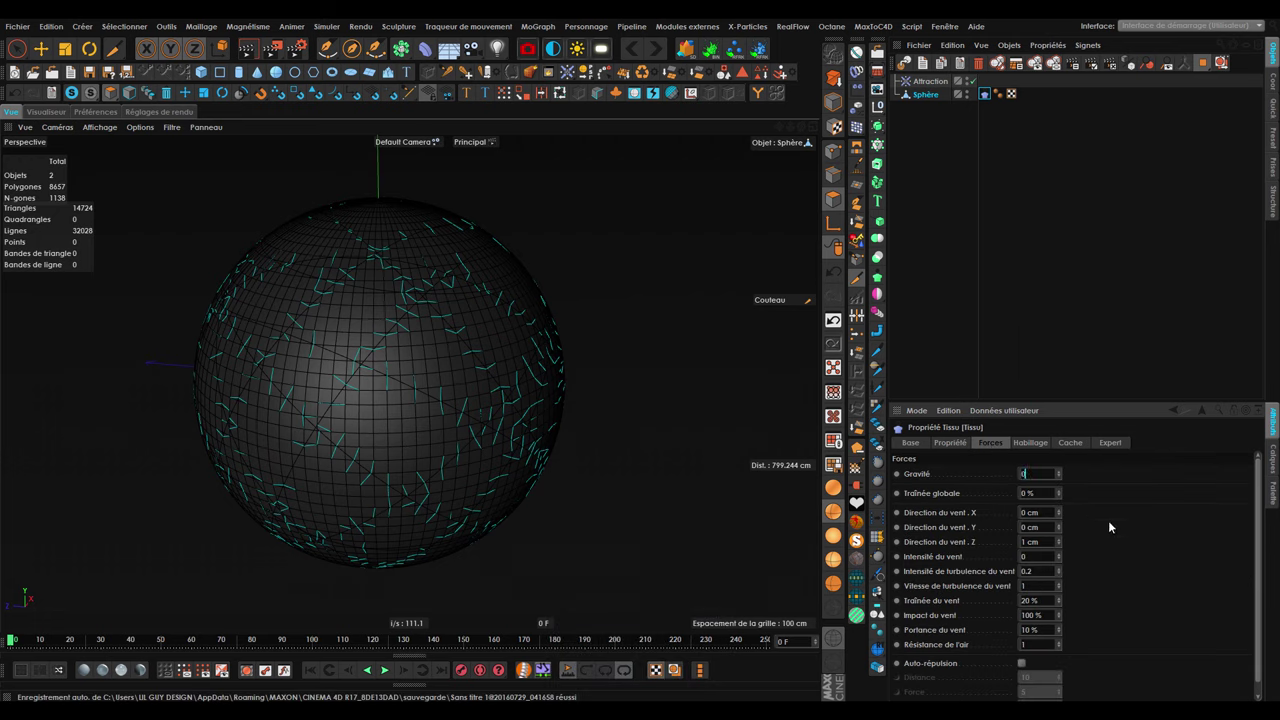
pyautogui.click(1108, 442)
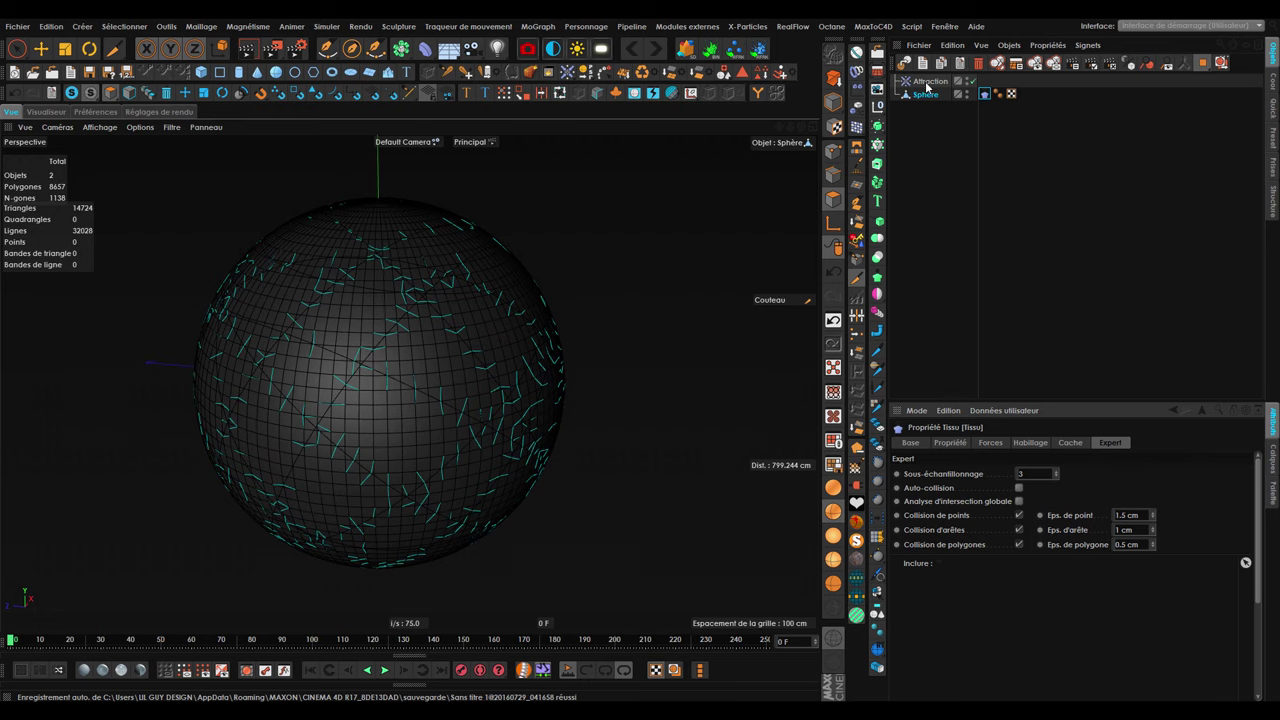
pyautogui.moveTo(926, 84); pyautogui.dragTo(838, 338)
pyautogui.moveTo(1040, 658); pyautogui.dragTo(995, 565)
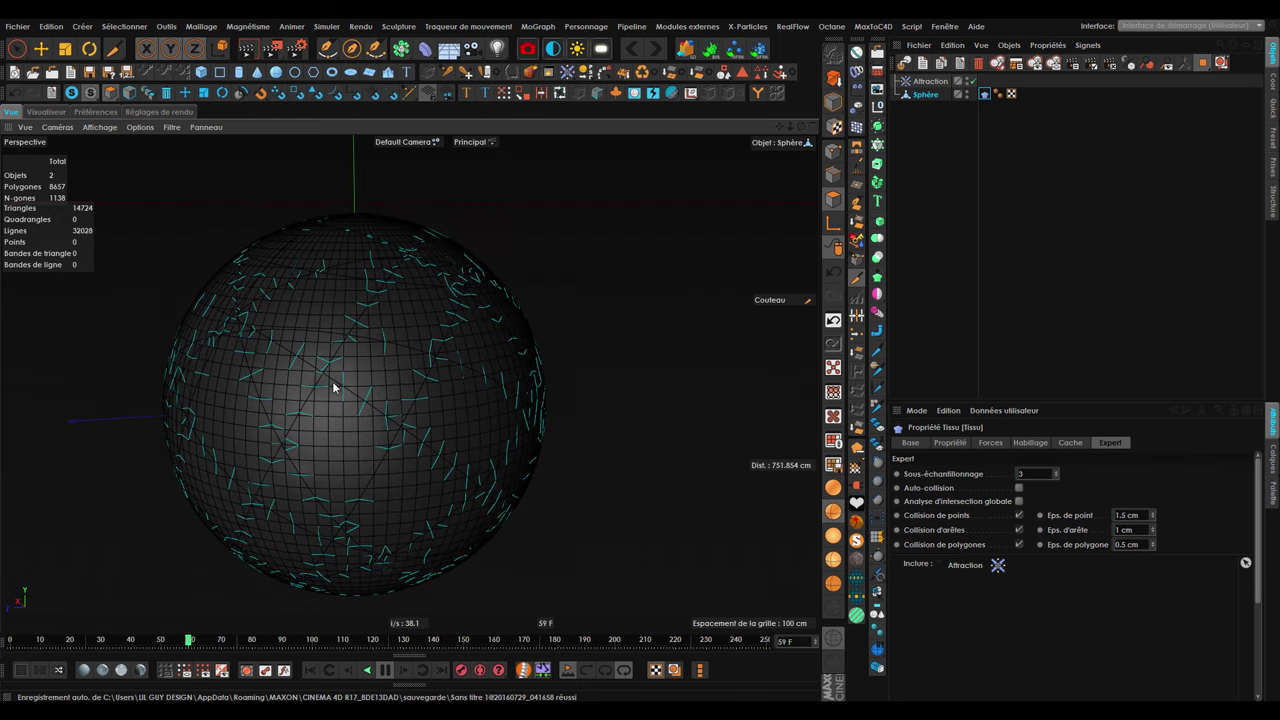
# Set the Attraction intensity to -1000 and replay the simulation from the start.
pyautogui.click(904, 84)
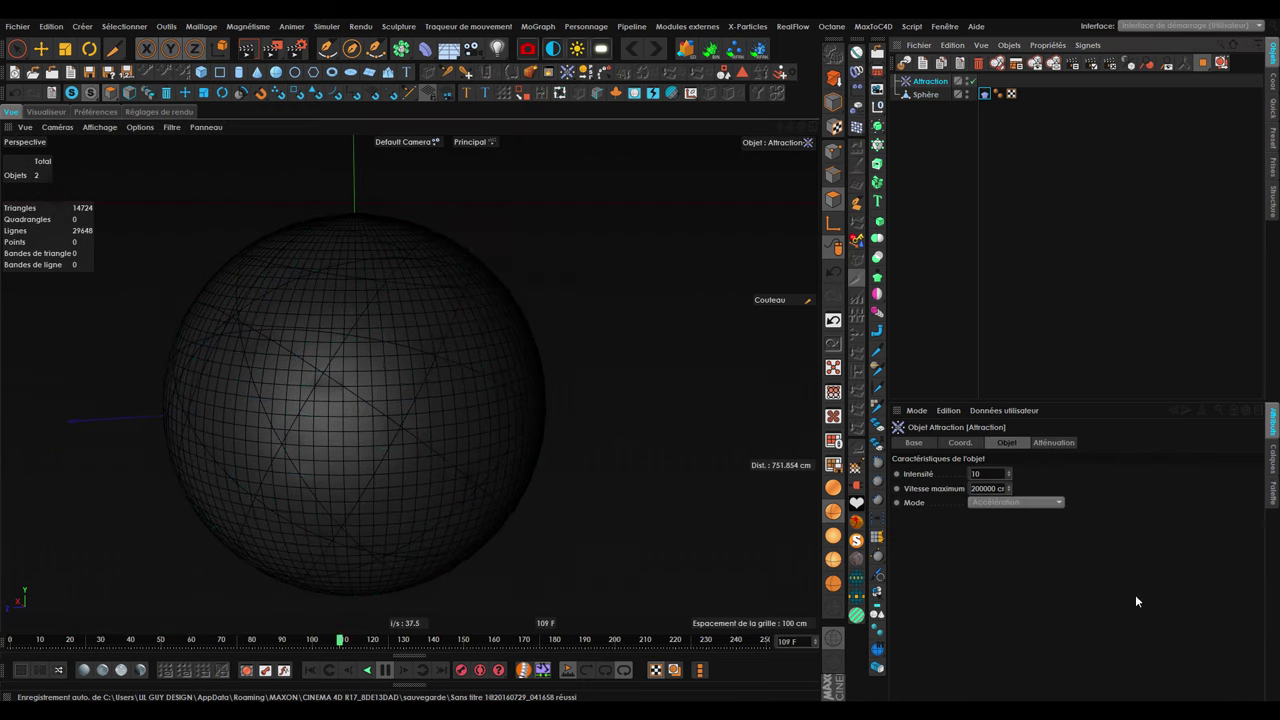
pyautogui.click(988, 473)
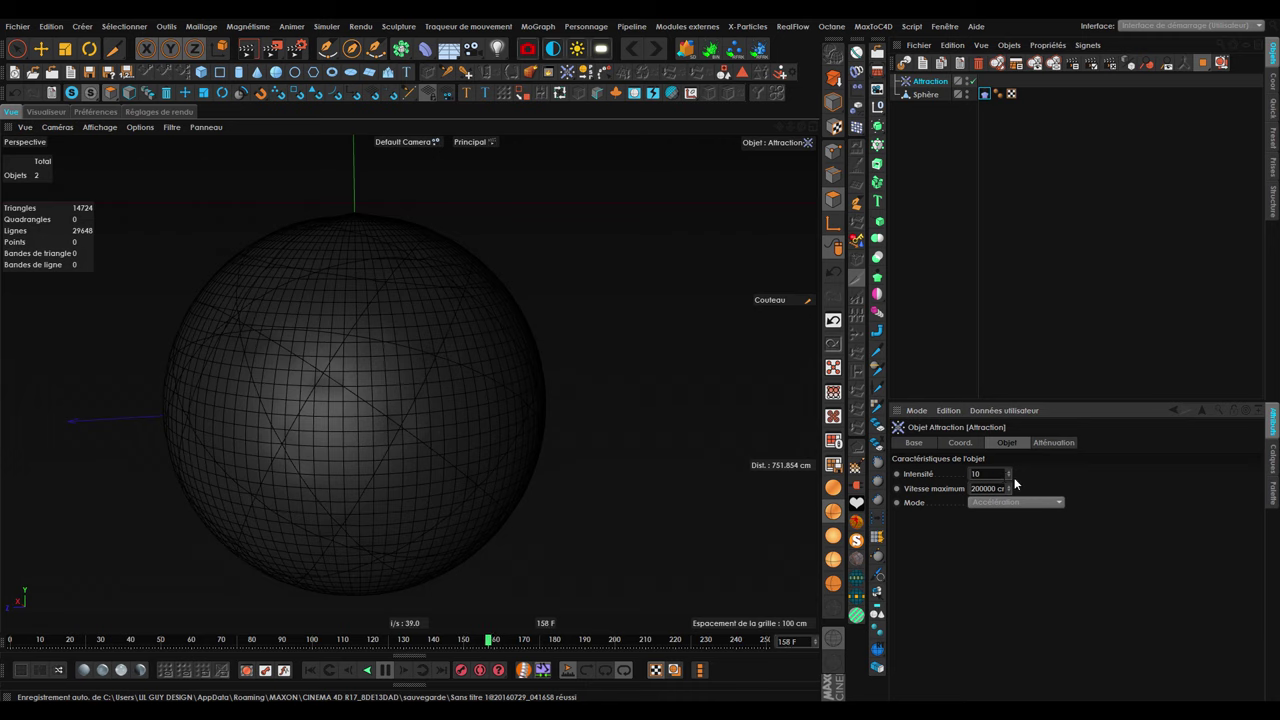
pyautogui.write('00')
pyautogui.scroll(-3, 417, 386)
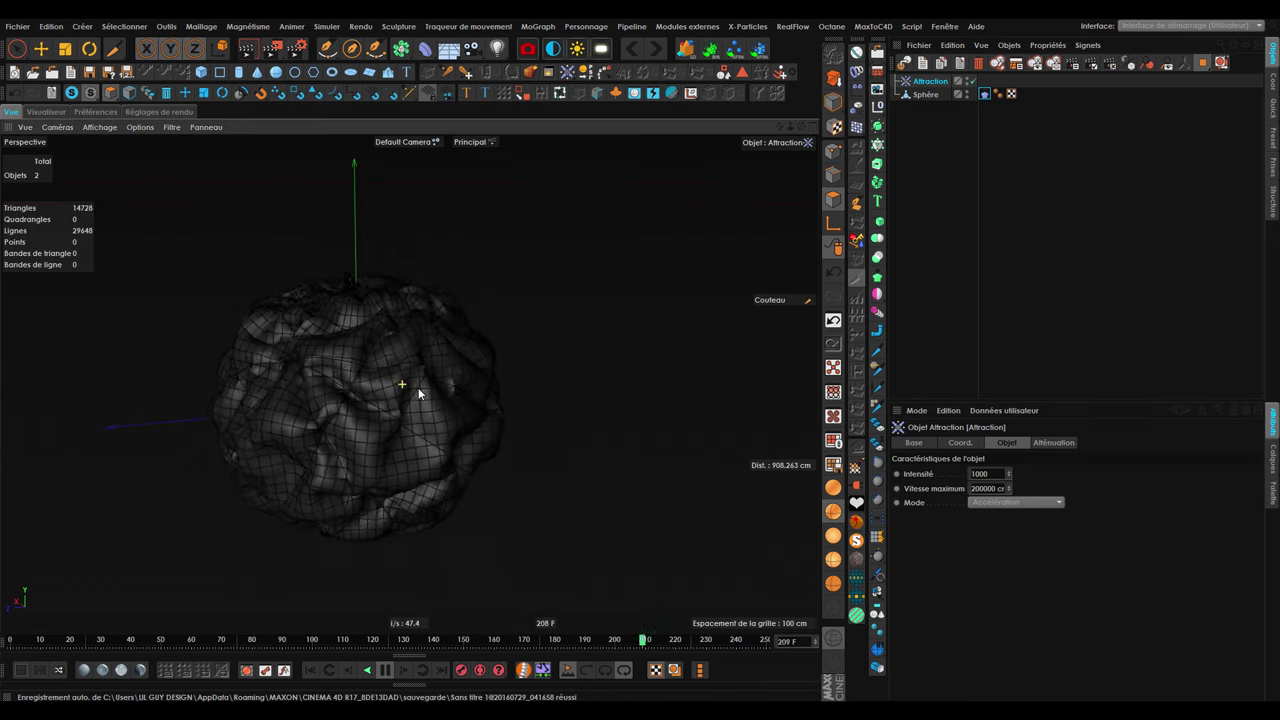
pyautogui.keyDown('alt'); pyautogui.moveTo(378, 403); pyautogui.dragTo(420, 393, button='middle'); pyautogui.keyUp('alt')
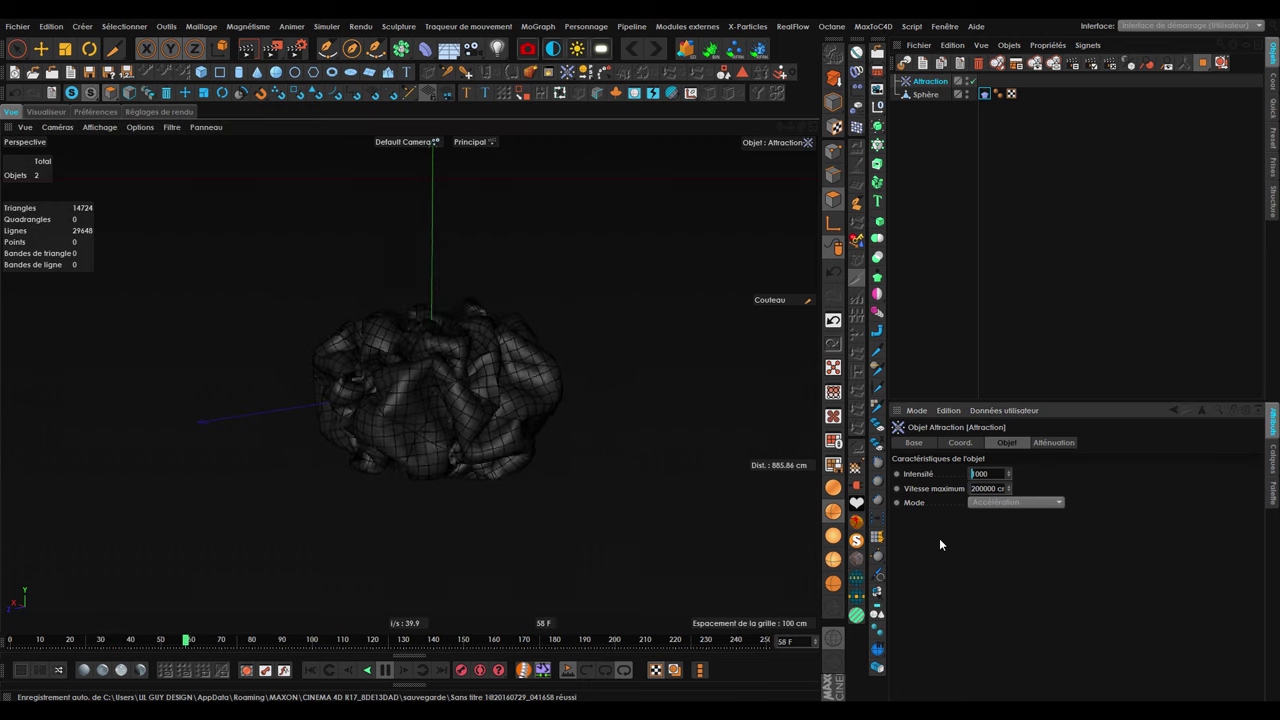
pyautogui.write('-')
pyautogui.press('Return')
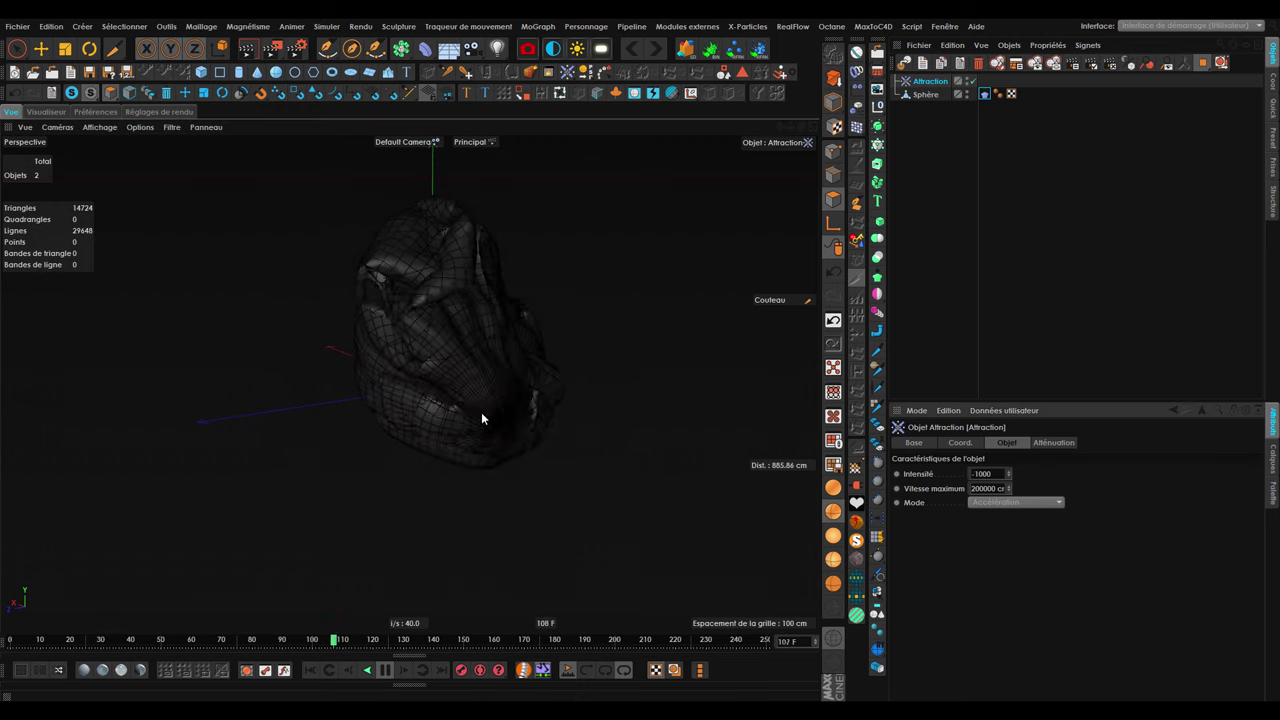
pyautogui.keyDown('alt'); pyautogui.moveTo(527, 442); pyautogui.dragTo(482, 520, button='middle'); pyautogui.keyUp('alt')
pyautogui.click(384, 670)
pyautogui.click(309, 670)
pyautogui.click(384, 670)
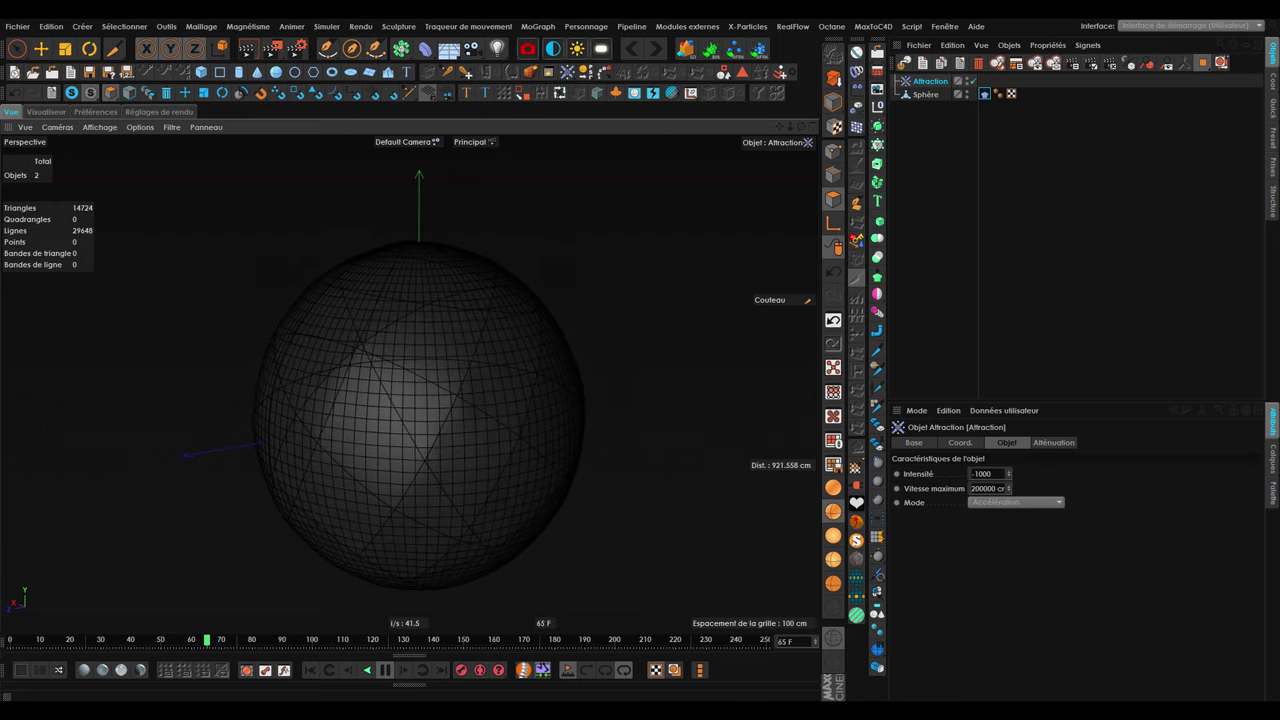
# Increase the Attraction intensity to -10000 and stop playback.
pyautogui.click(990, 474)
pyautogui.write('0')
pyautogui.press('Return')
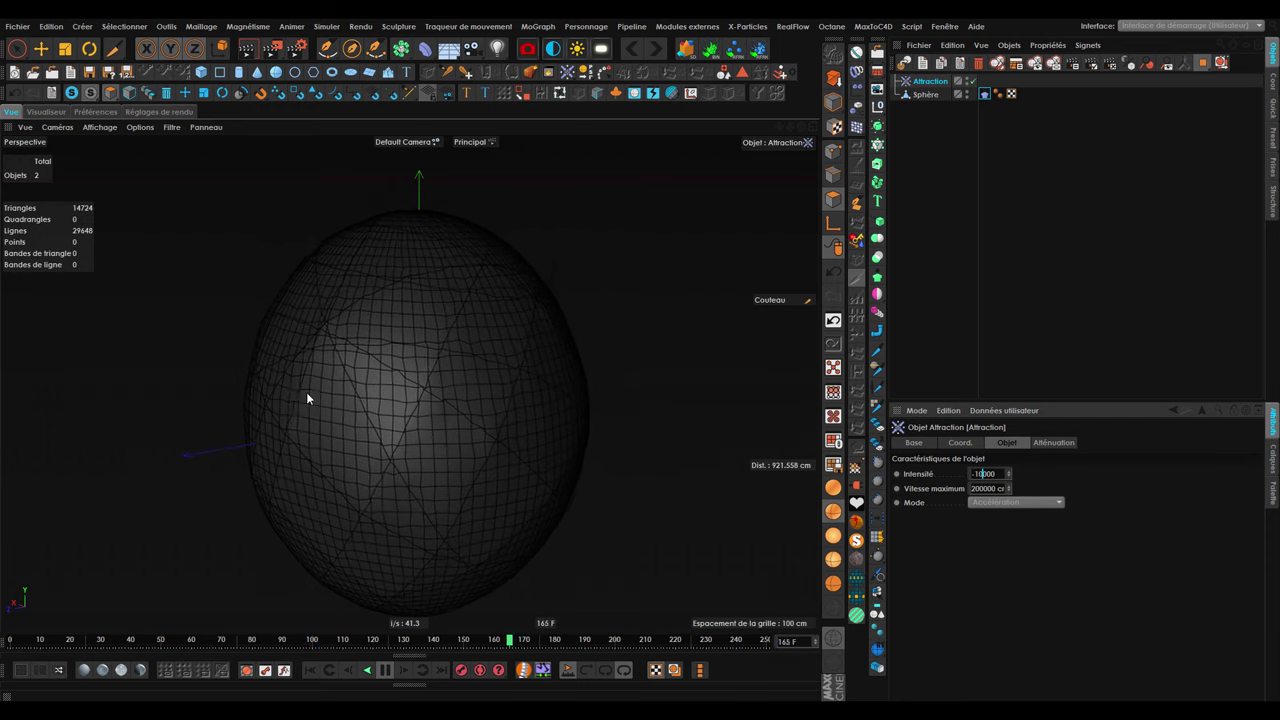
pyautogui.click(384, 670)
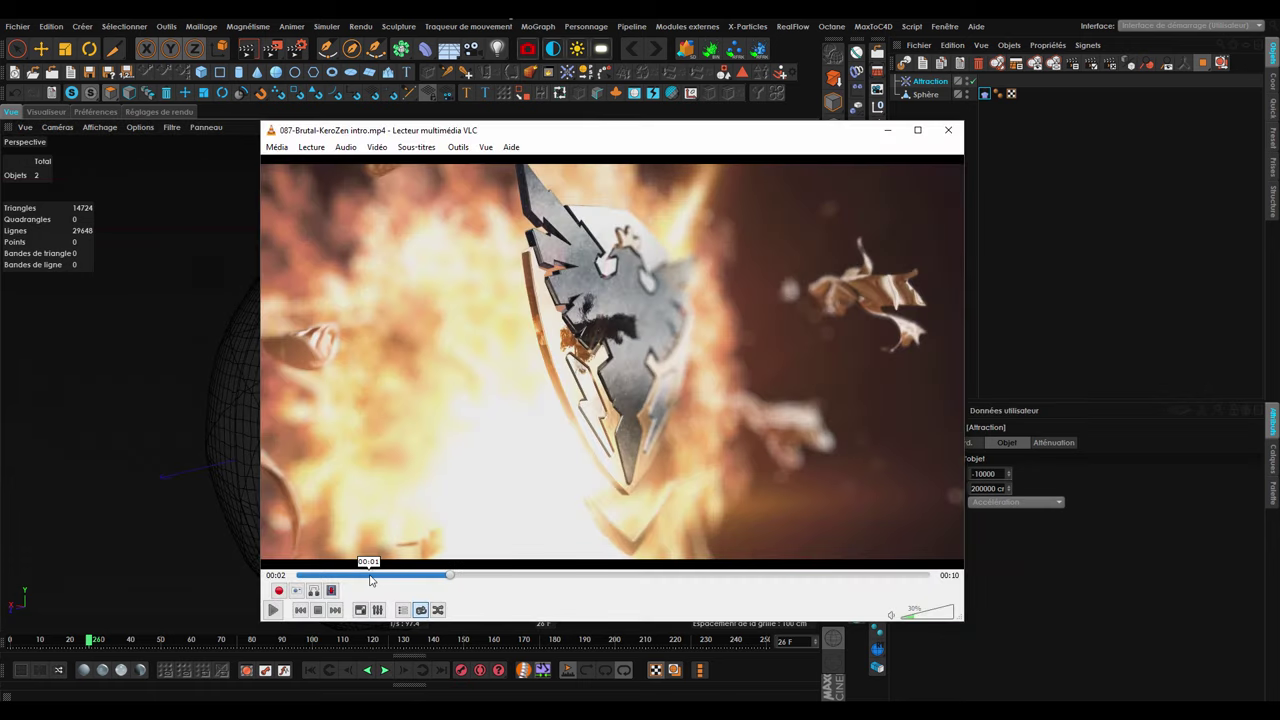
# Replay the reference explosion clip in VLC, pause it, and minimise the player.
pyautogui.click(370, 576)
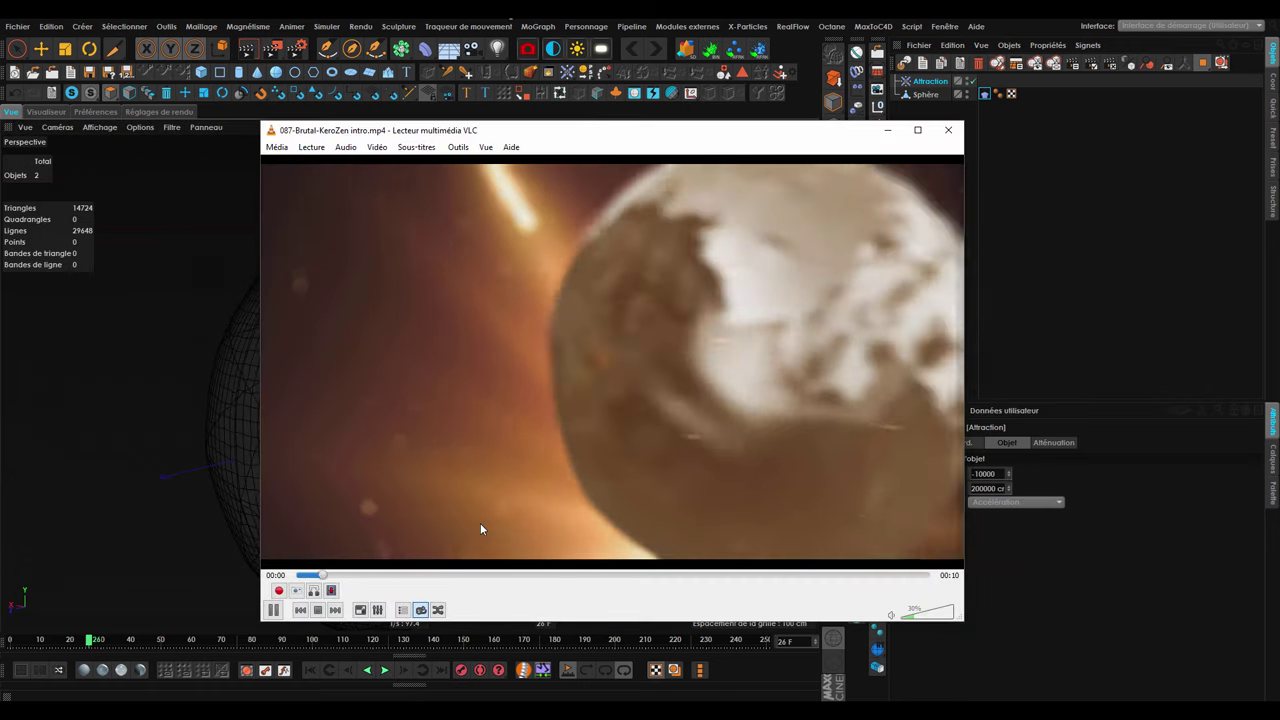
pyautogui.press('space')
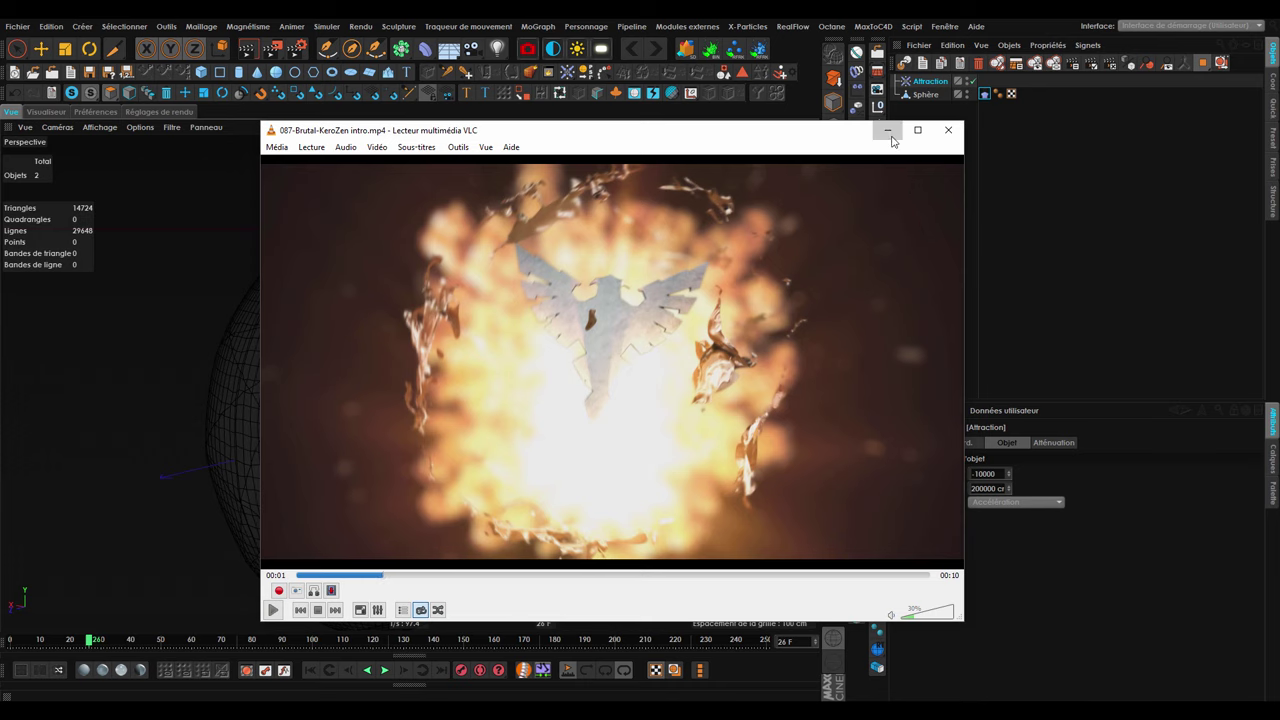
pyautogui.click(889, 133)
# Enter -500000 as the Attraction intensity and play the simulation from the start.
pyautogui.doubleClick(985, 473)
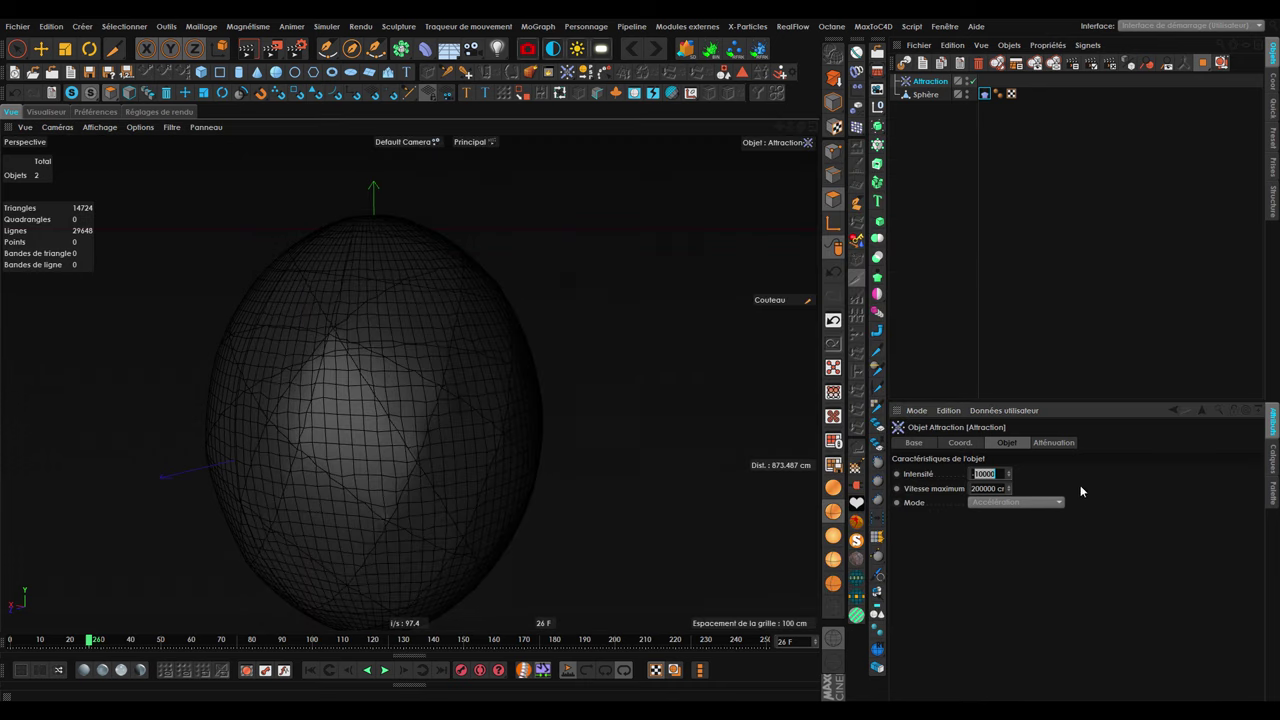
pyautogui.write('-500')
pyautogui.scroll(-2, 546, 478)
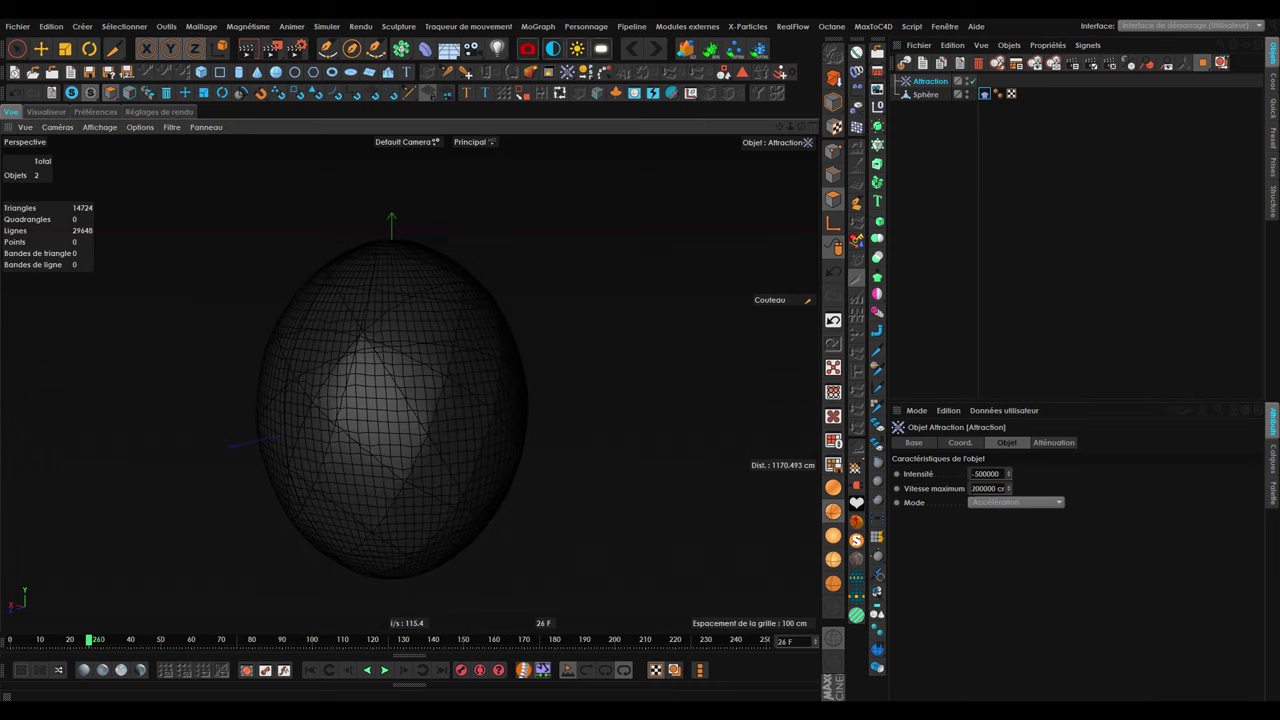
pyautogui.click(310, 670)
pyautogui.click(384, 670)
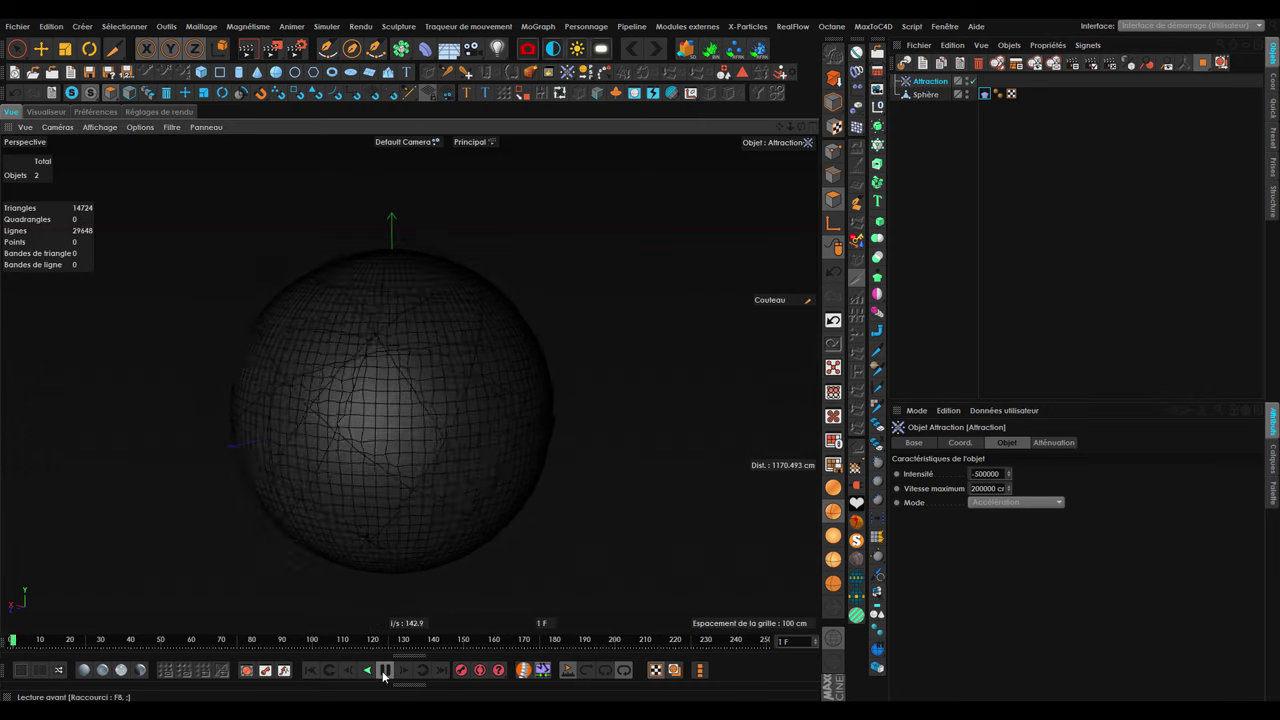
# Replay the simulation to frame 16 and orbit around the cracked, stretched shell.
pyautogui.scroll(-3, 408, 527)
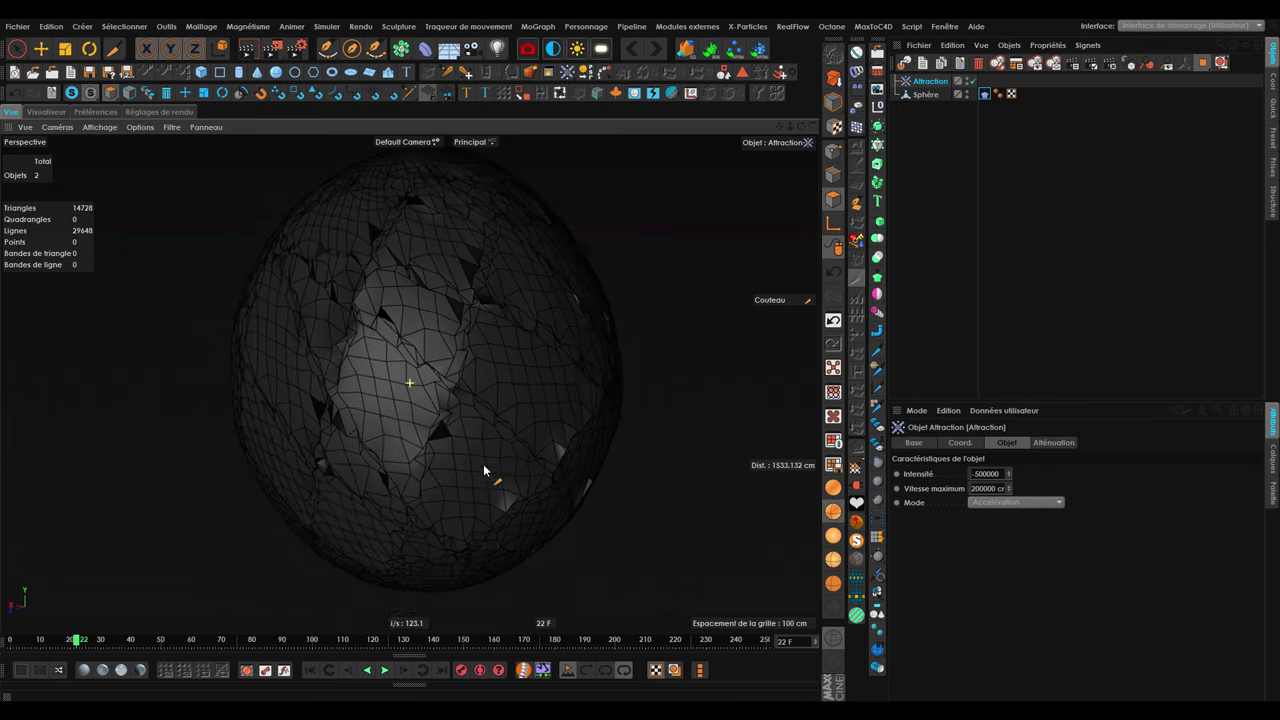
pyautogui.click(310, 670)
pyautogui.click(385, 670)
pyautogui.click(385, 670)
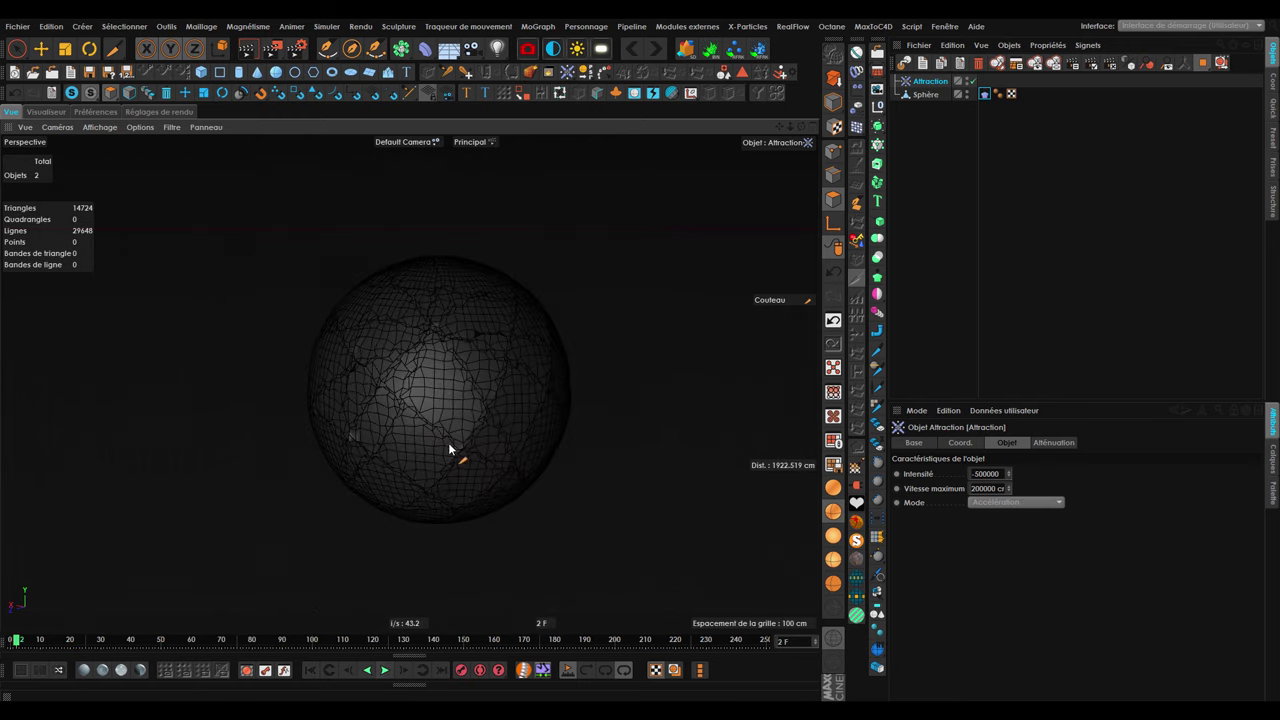
pyautogui.click(385, 670)
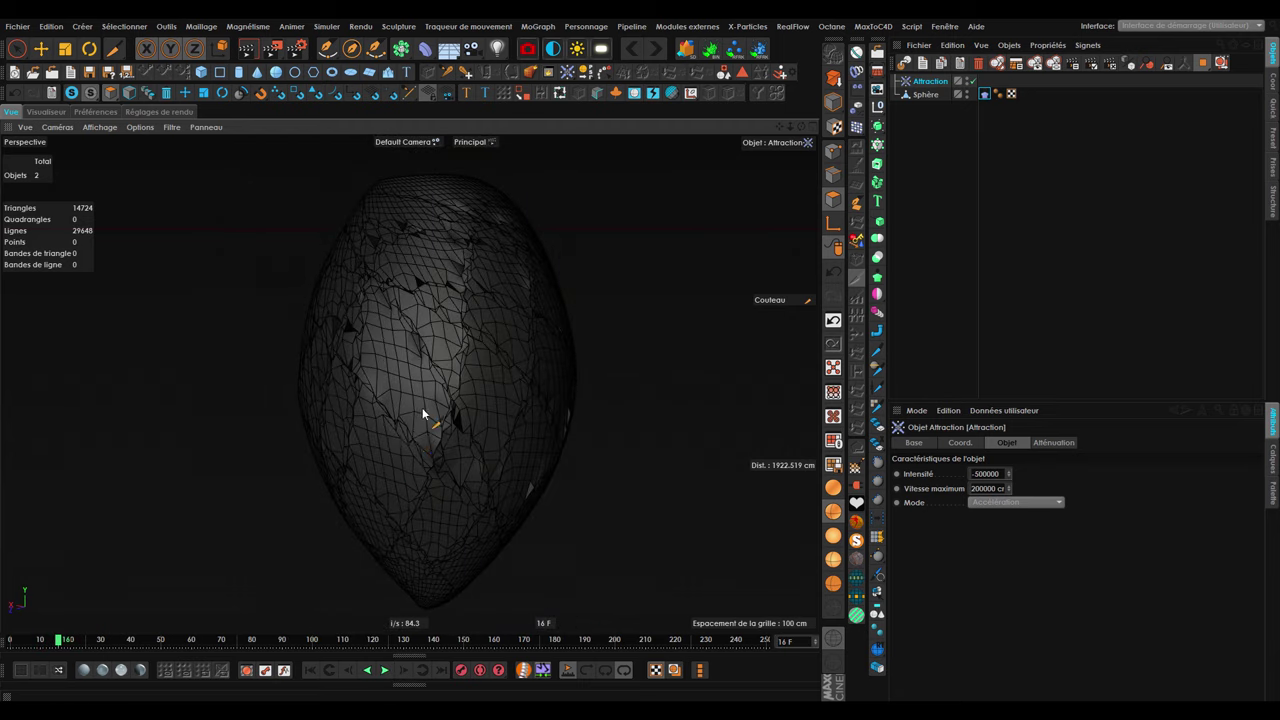
pyautogui.keyDown('alt'); pyautogui.moveTo(422, 407); pyautogui.dragTo(514, 493); pyautogui.keyUp('alt')
pyautogui.moveTo(466, 447)
pyautogui.keyDown('alt'); pyautogui.mouseDown()
pyautogui.moveTo(404, 447)
pyautogui.moveTo(465, 427)
pyautogui.moveTo(346, 423)
pyautogui.moveTo(493, 446)
pyautogui.moveTo(405, 420)
pyautogui.moveTo(449, 402)
pyautogui.moveTo(522, 404)
pyautogui.moveTo(587, 446)
pyautogui.moveTo(469, 465)
pyautogui.moveTo(588, 393)
pyautogui.moveTo(510, 445)
pyautogui.moveTo(550, 452)
pyautogui.moveTo(466, 452)
pyautogui.moveTo(552, 490)
pyautogui.moveTo(486, 457)
pyautogui.moveTo(580, 440)
pyautogui.mouseUp(); pyautogui.keyUp('alt')
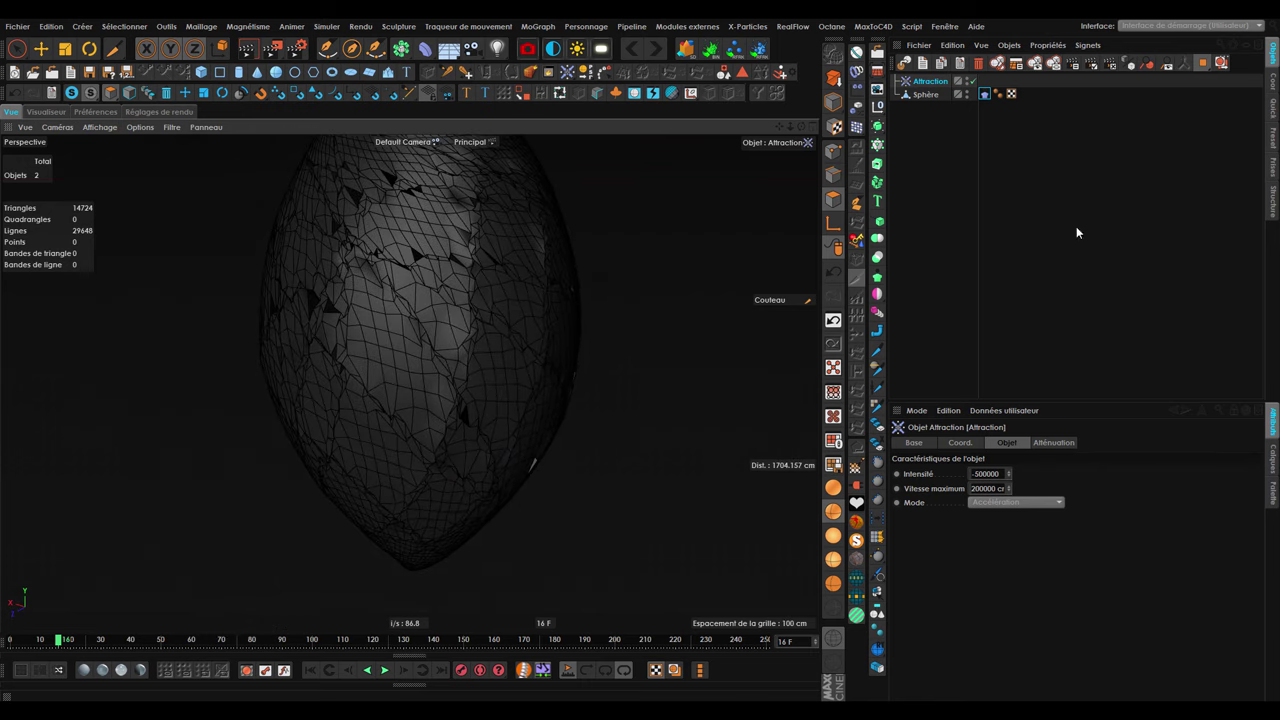
# Turn on Déchirure in the Propriété settings of the sphere's Tissu tag.
pyautogui.click(993, 95)
pyautogui.click(990, 442)
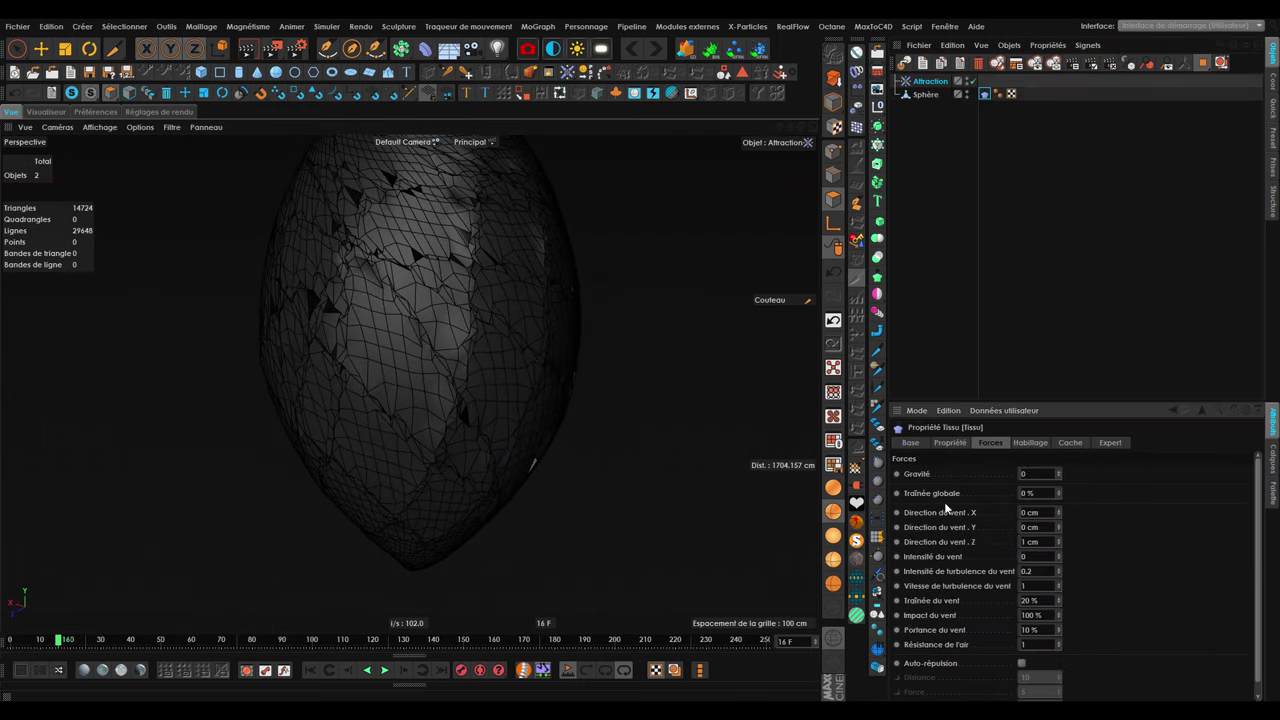
pyautogui.click(948, 443)
pyautogui.click(957, 647)
# Replay the simulation from frame 0 to watch the sphere tear, then add a Surface tissu object.
pyautogui.click(310, 670)
pyautogui.click(384, 670)
pyautogui.scroll(-8, 590, 402)
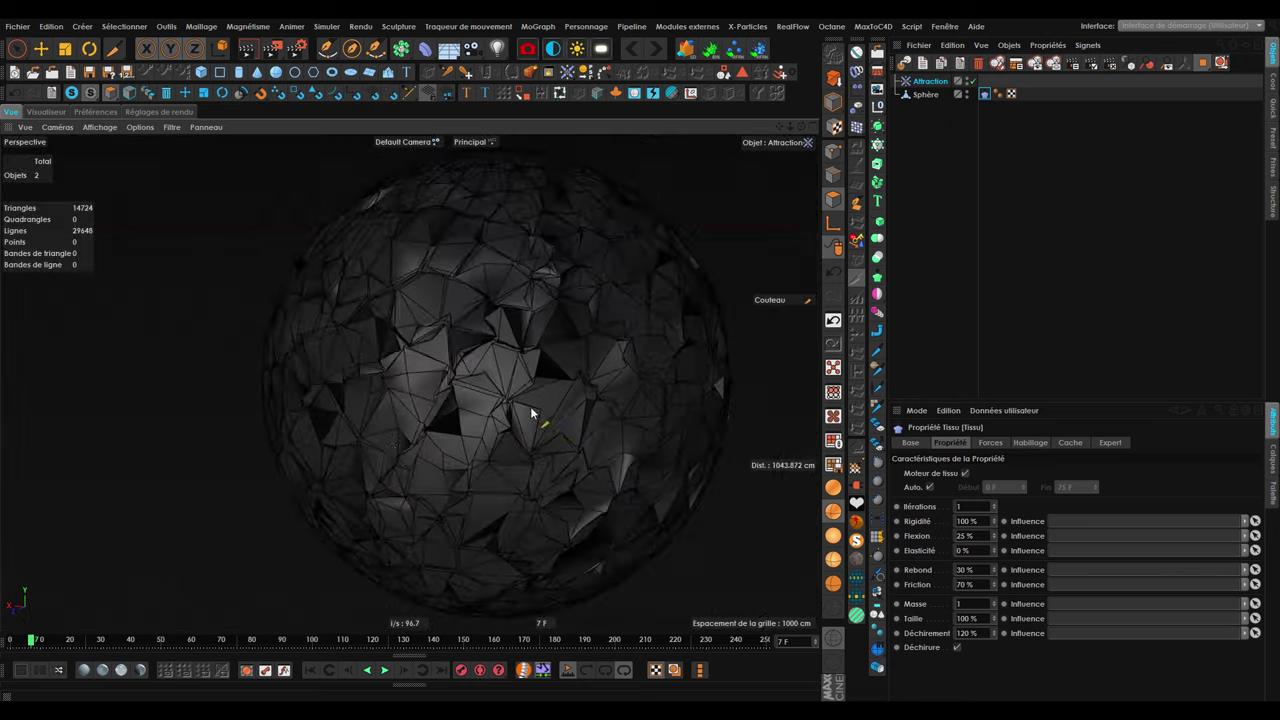
pyautogui.keyDown('alt'); pyautogui.moveTo(750, 387); pyautogui.dragTo(448, 400); pyautogui.keyUp('alt')
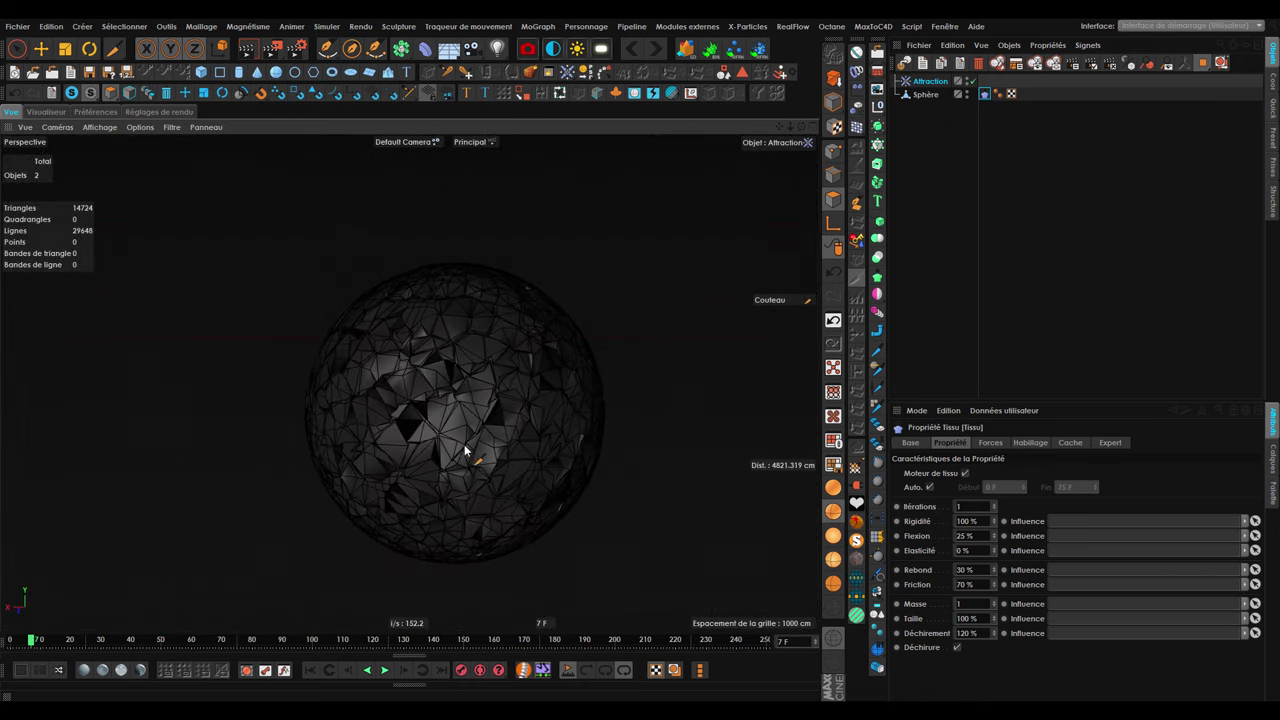
pyautogui.scroll(3, 464, 444)
pyautogui.click(877, 276)
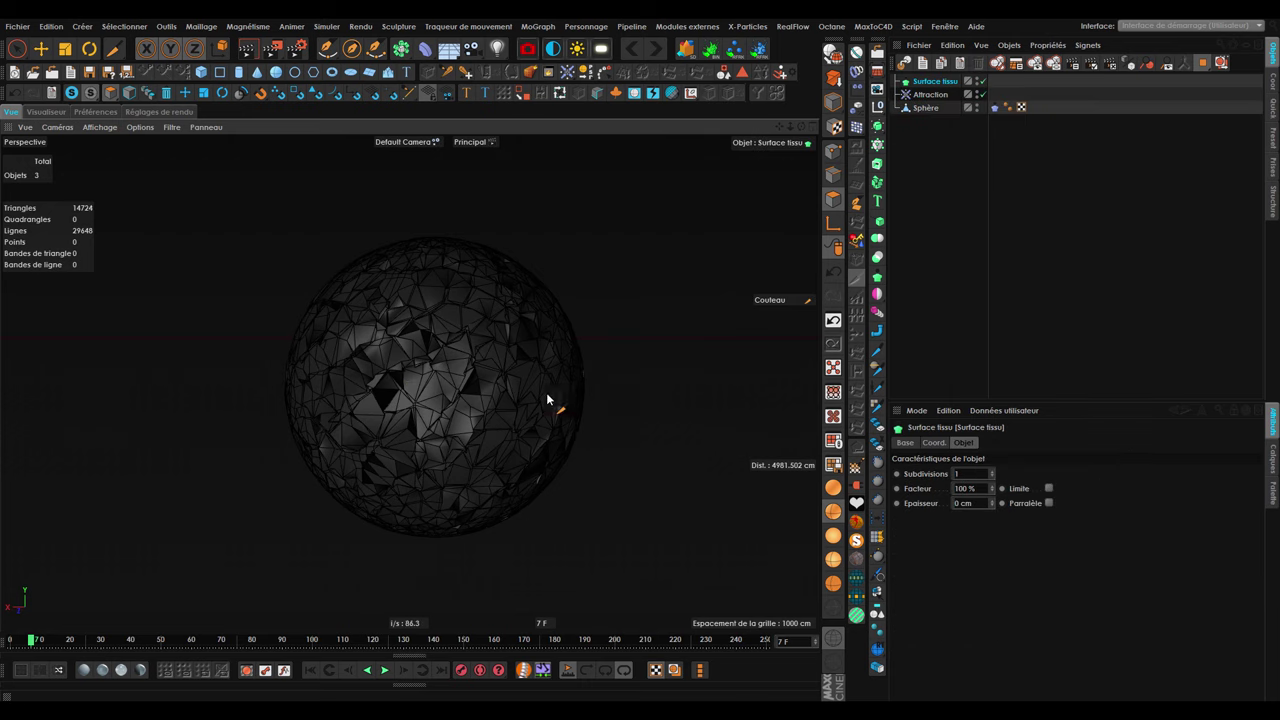
# Nest the Sphère under the Surface tissu object in the Object Manager.
pyautogui.keyDown('alt'); pyautogui.moveTo(546, 396); pyautogui.dragTo(564, 394); pyautogui.keyUp('alt')
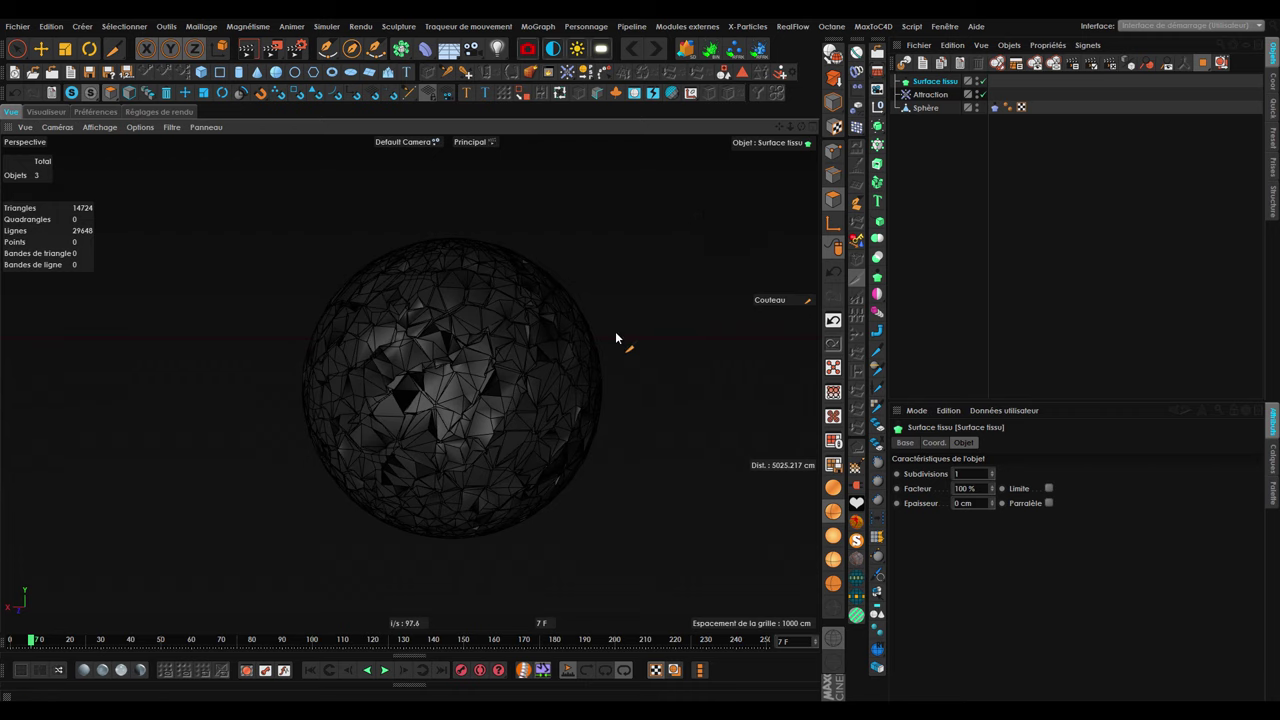
pyautogui.hotkey('shift', 'c')
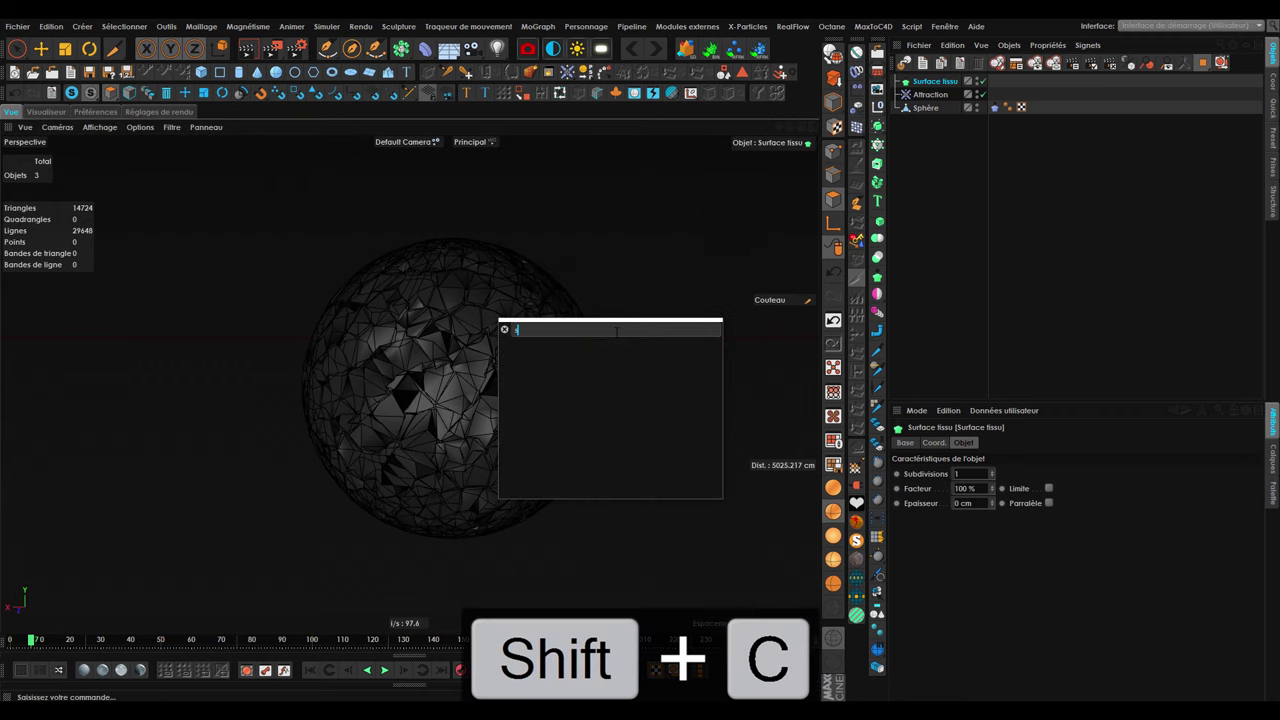
pyautogui.write('surf')
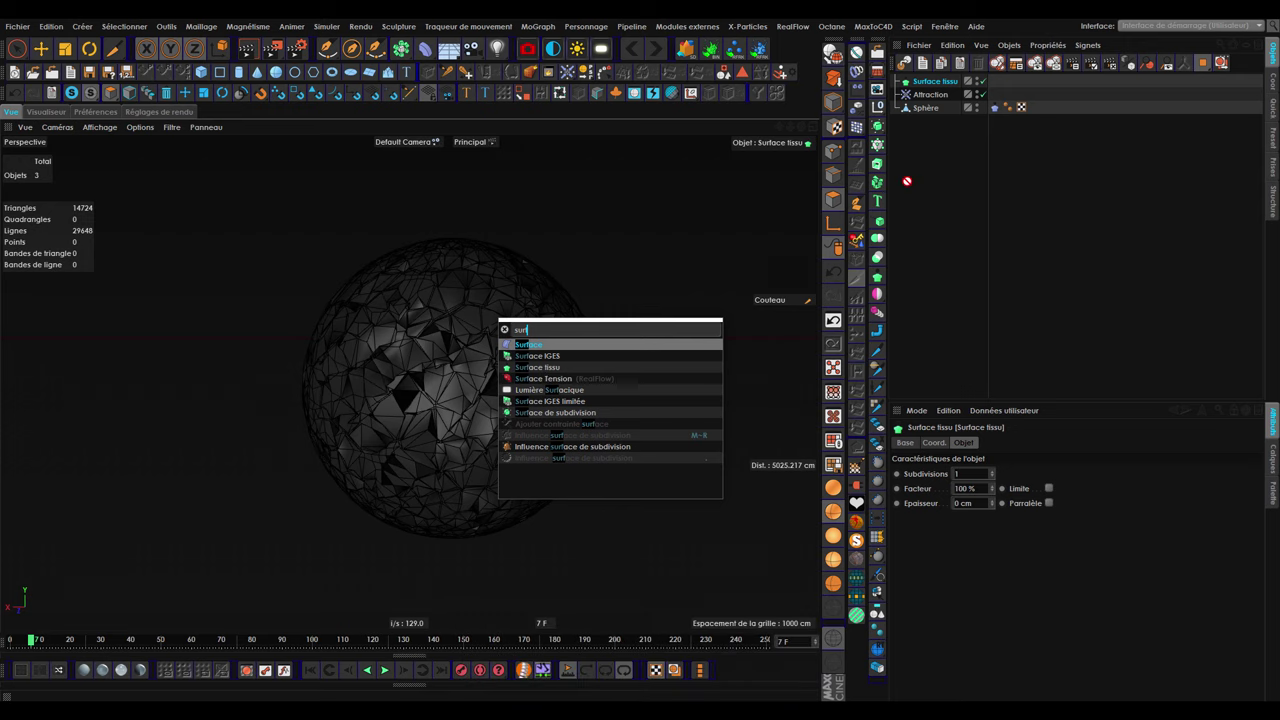
pyautogui.press('Escape')
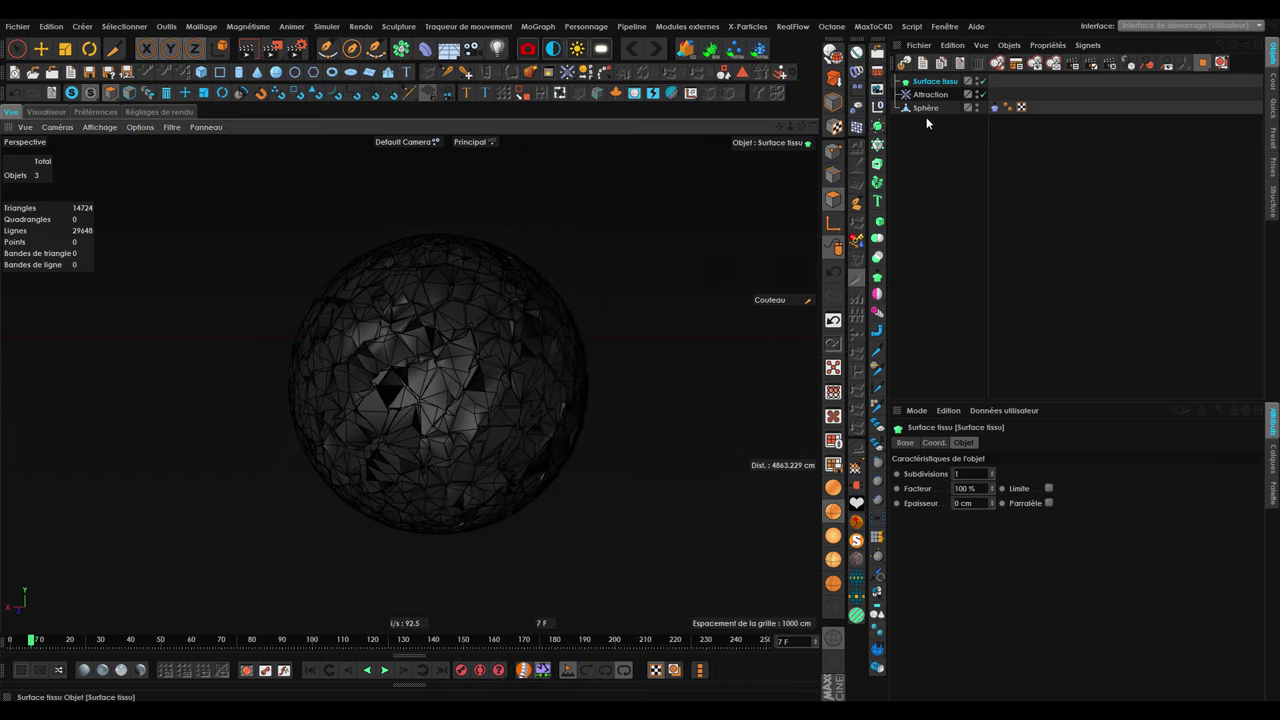
pyautogui.moveTo(925, 107)
pyautogui.mouseDown()
pyautogui.moveTo(960, 122)
pyautogui.moveTo(935, 82)
pyautogui.mouseUp()
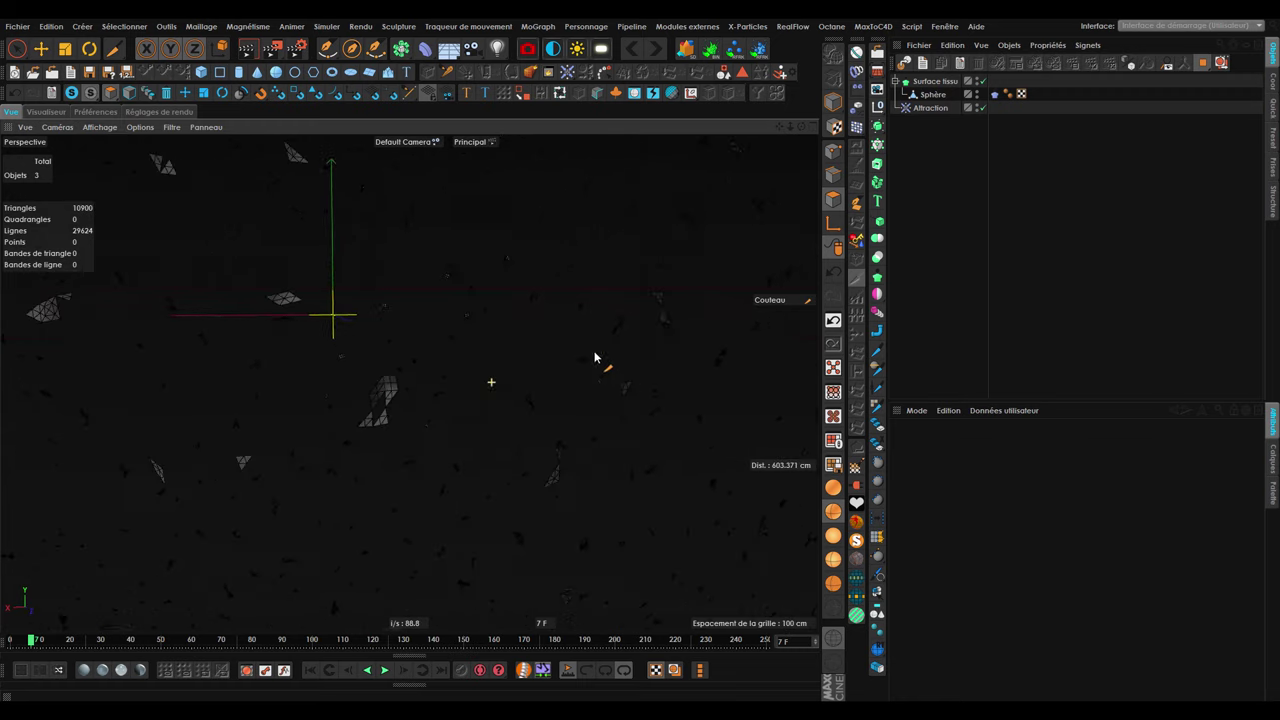
# Switch Surface tissu off temporarily to compare the bare shards.
pyautogui.click(982, 80)
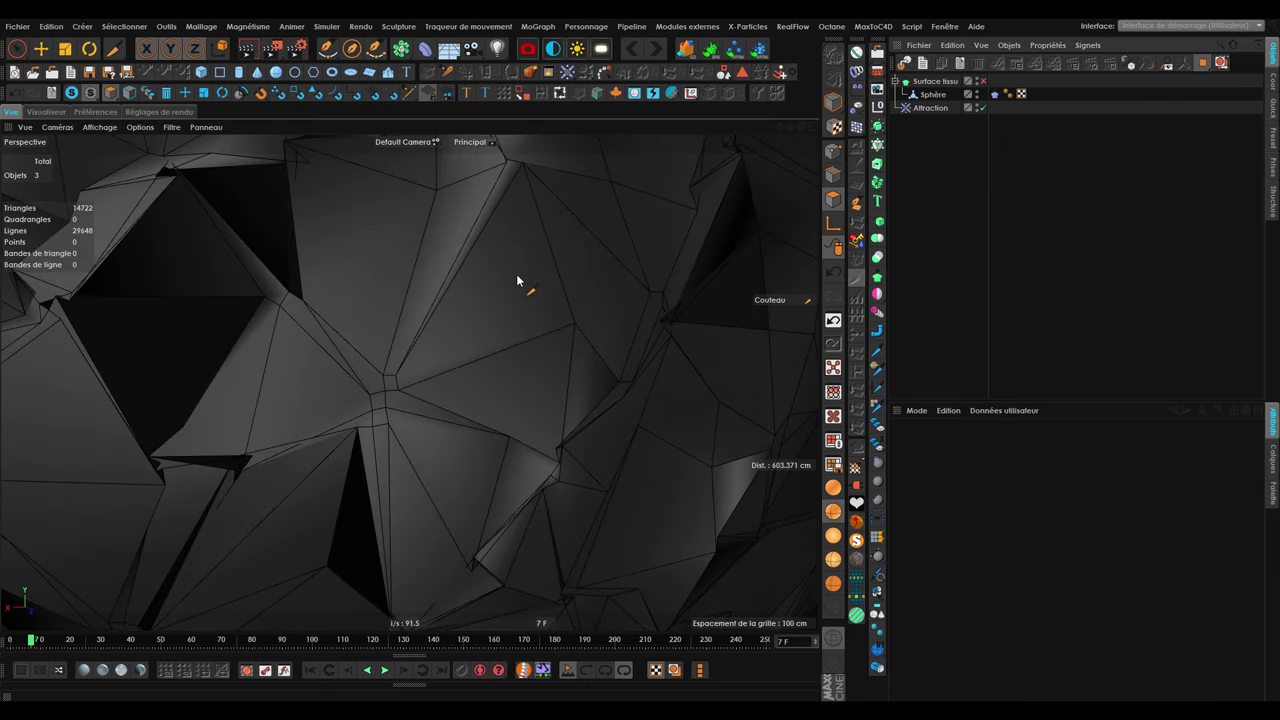
pyautogui.scroll(-2, 500, 290)
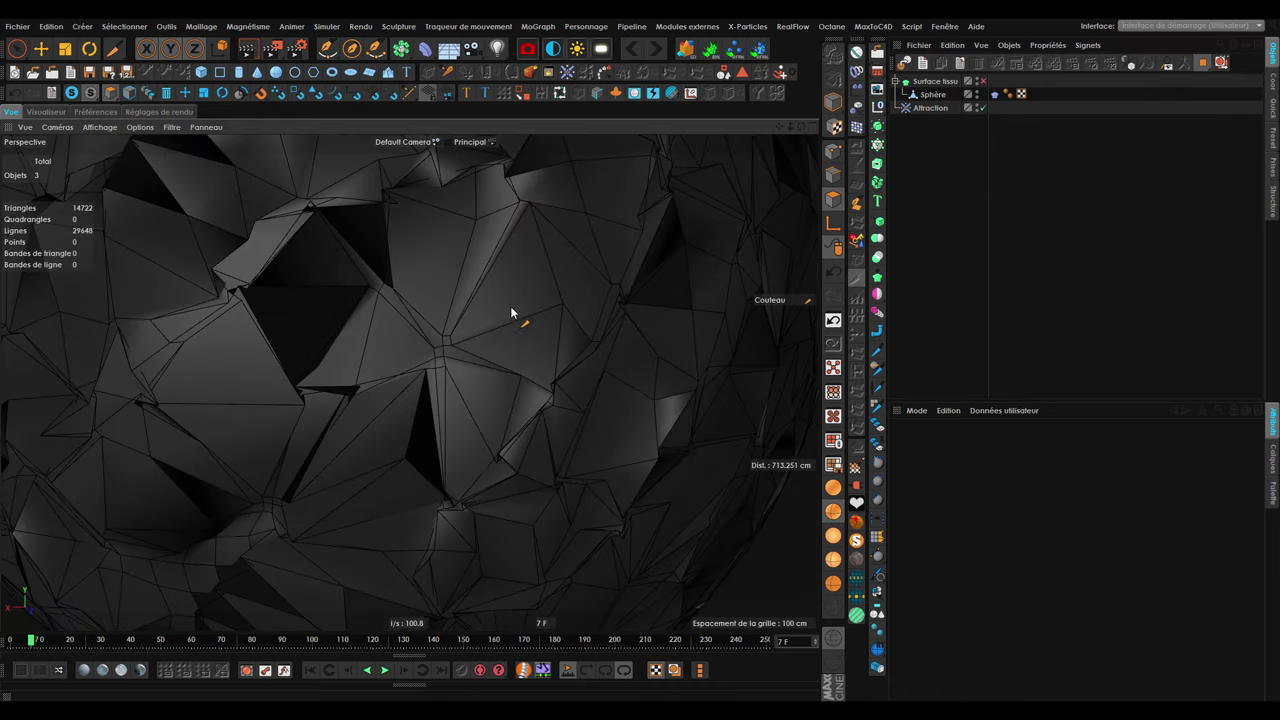
pyautogui.scroll(-4, 508, 308)
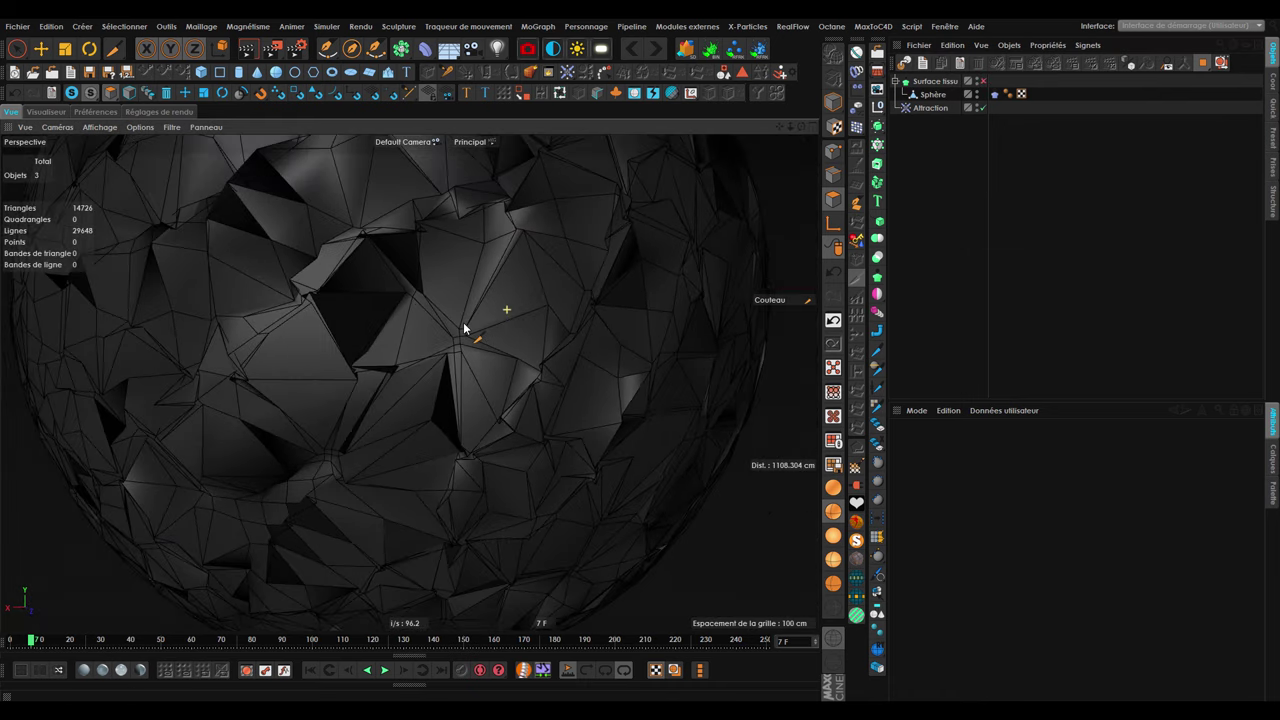
pyautogui.scroll(3, 514, 305)
pyautogui.scroll(3, 532, 328)
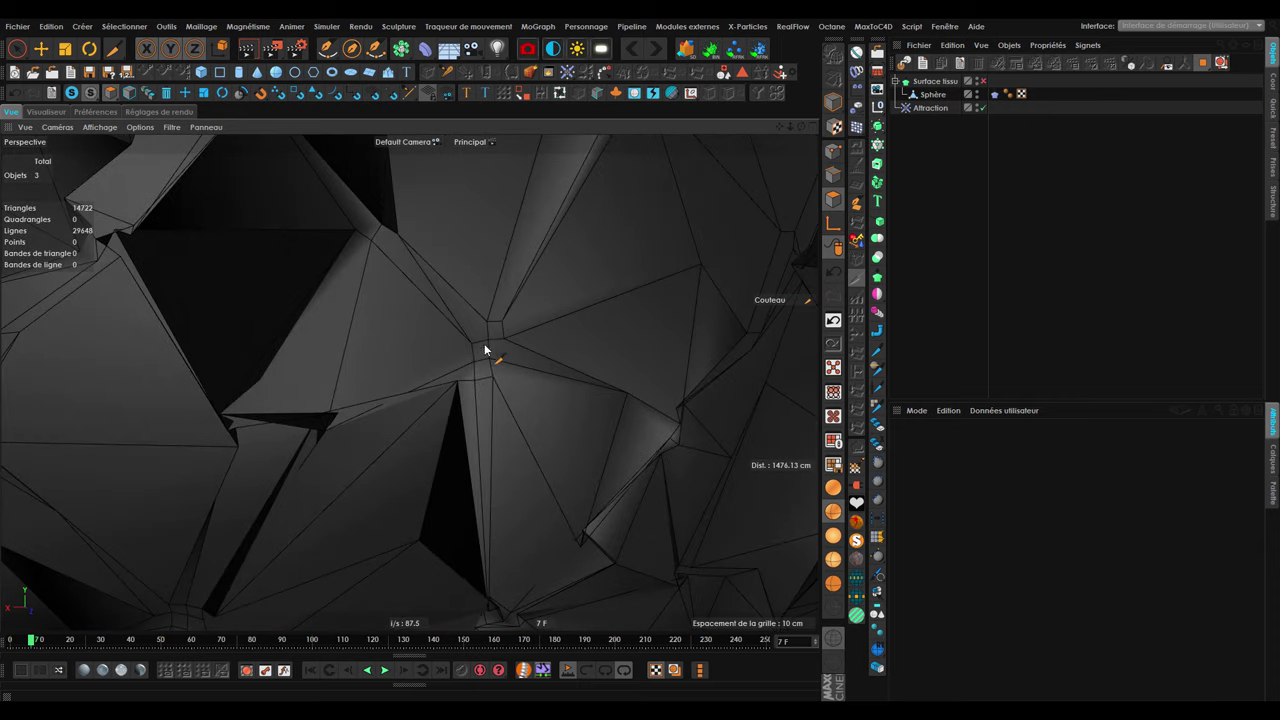
# Switch Surface tissu back on, play the simulation, and select the Sphère's cloth tag.
pyautogui.click(982, 81)
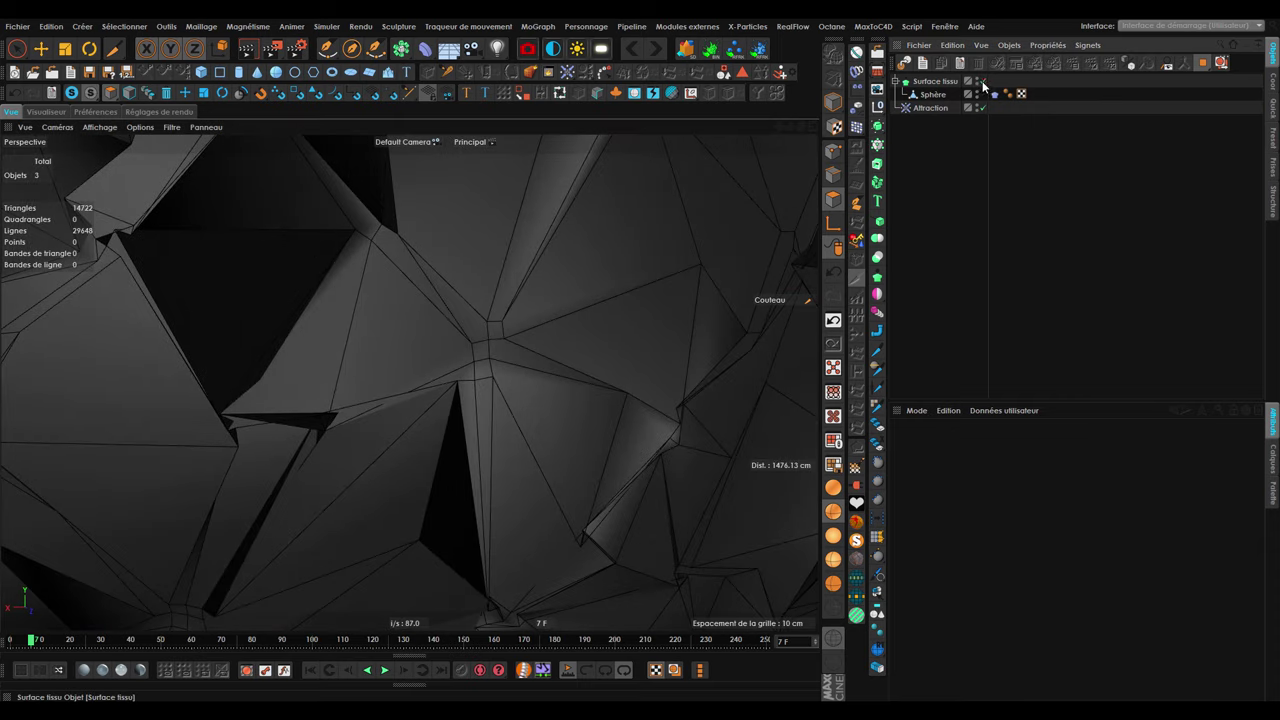
pyautogui.scroll(-3, 583, 393)
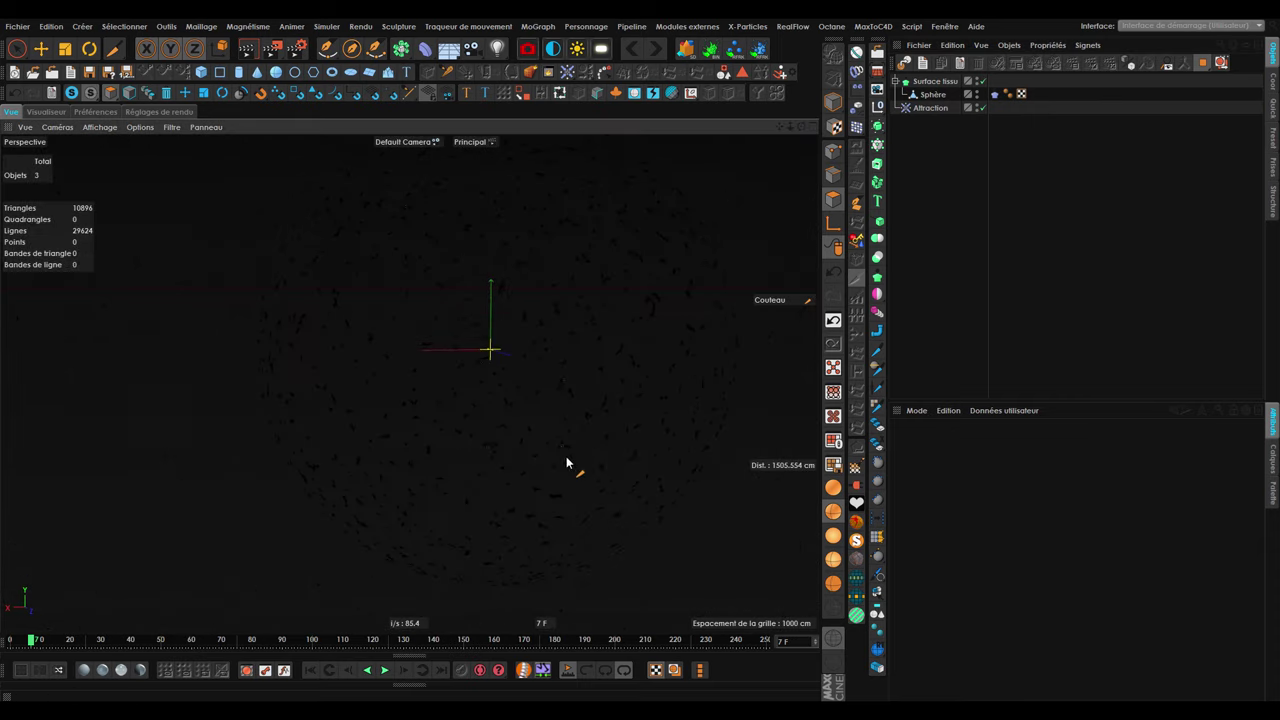
pyautogui.click(384, 670)
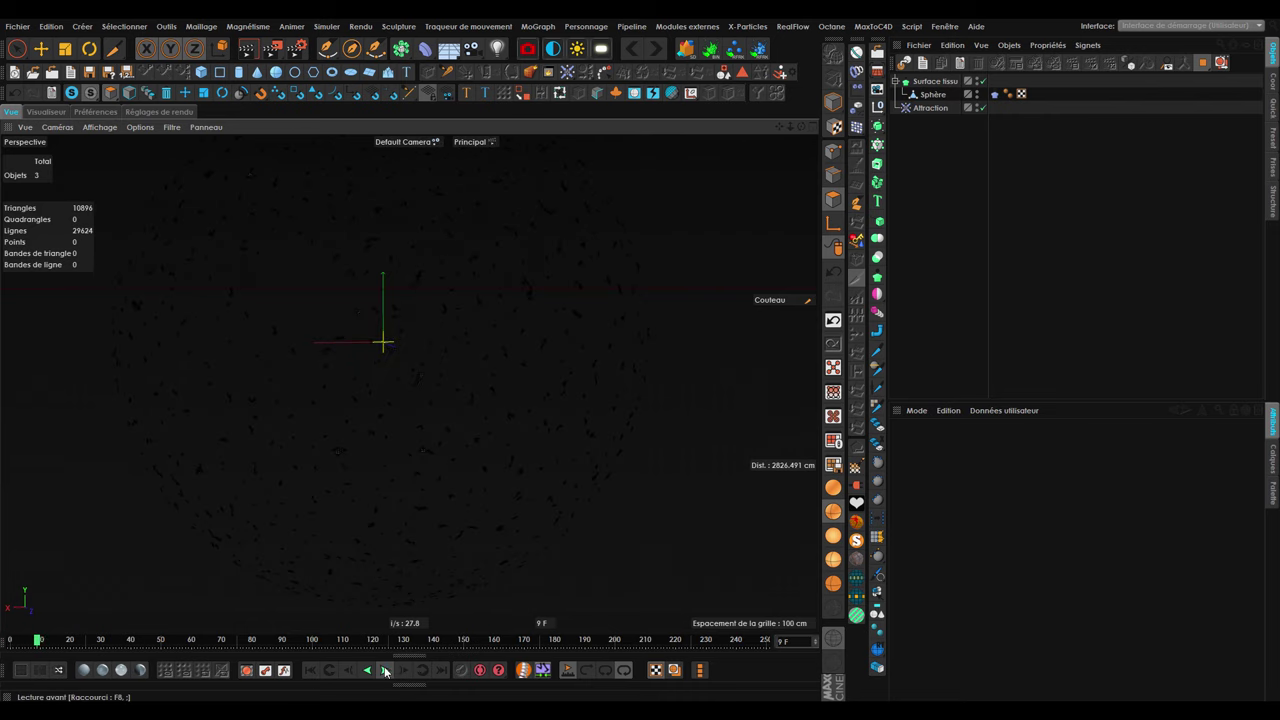
pyautogui.click(995, 95)
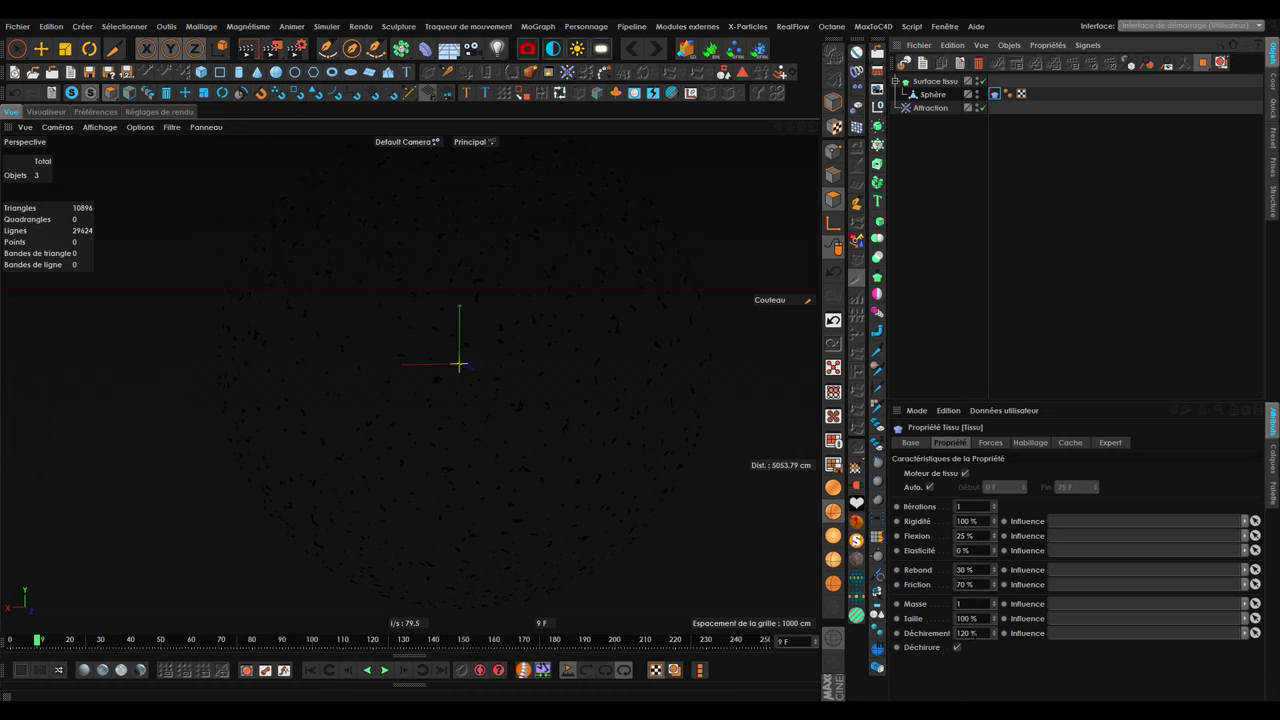
# Try a Déchirement of 1000 % and replay the simulation from frame 0.
pyautogui.click(966, 633)
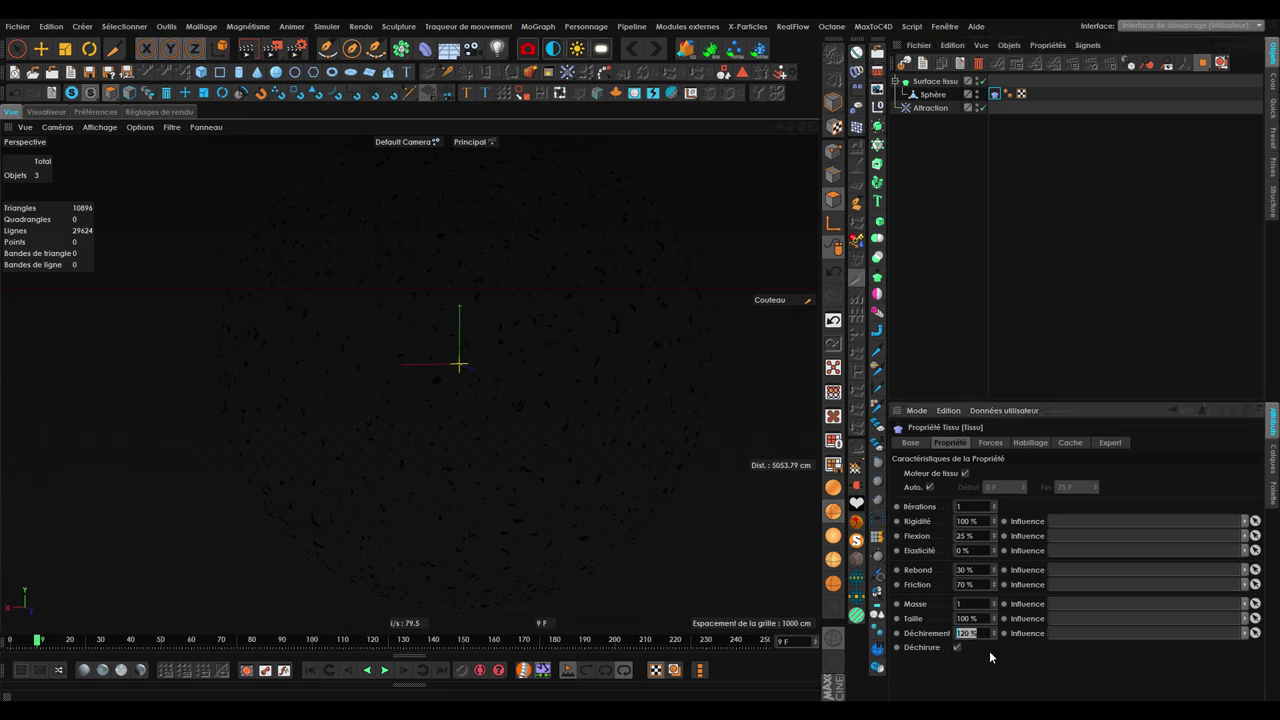
pyautogui.write('1000')
pyautogui.press('Return')
pyautogui.keyDown('alt'); pyautogui.moveTo(538, 393); pyautogui.dragTo(486, 394, button='right'); pyautogui.keyUp('alt')
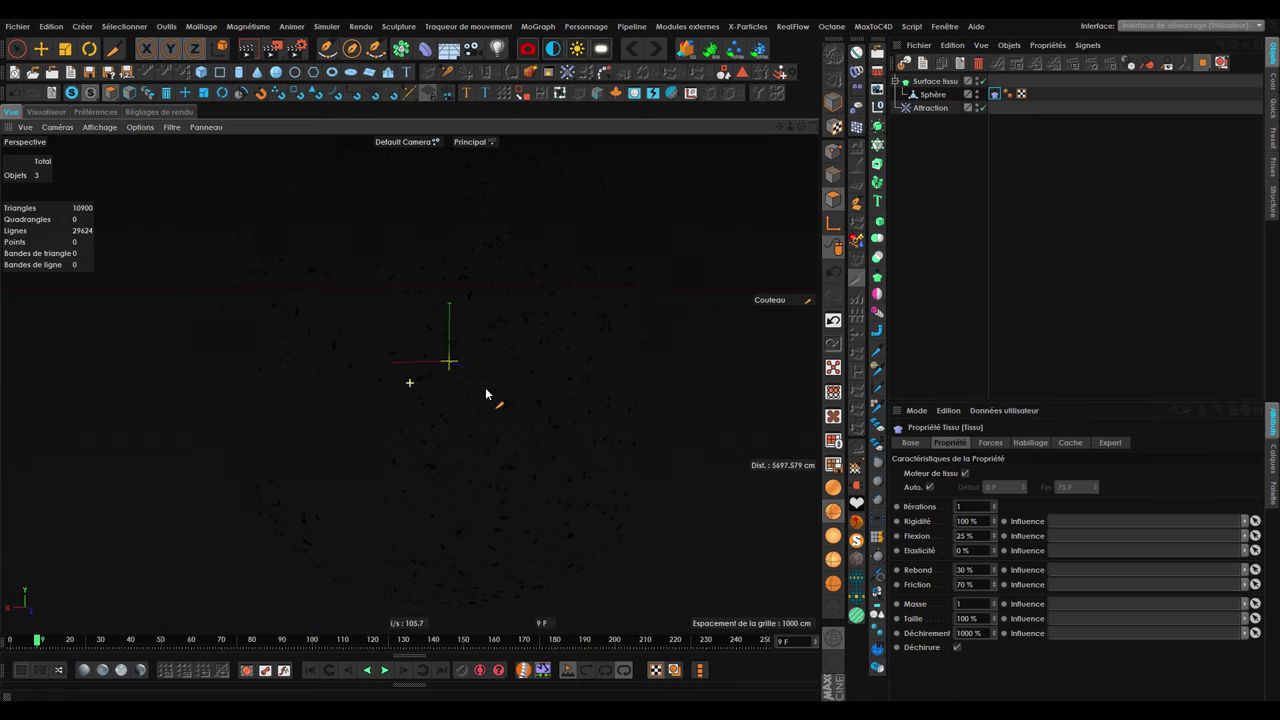
pyautogui.click(312, 670)
pyautogui.click(384, 670)
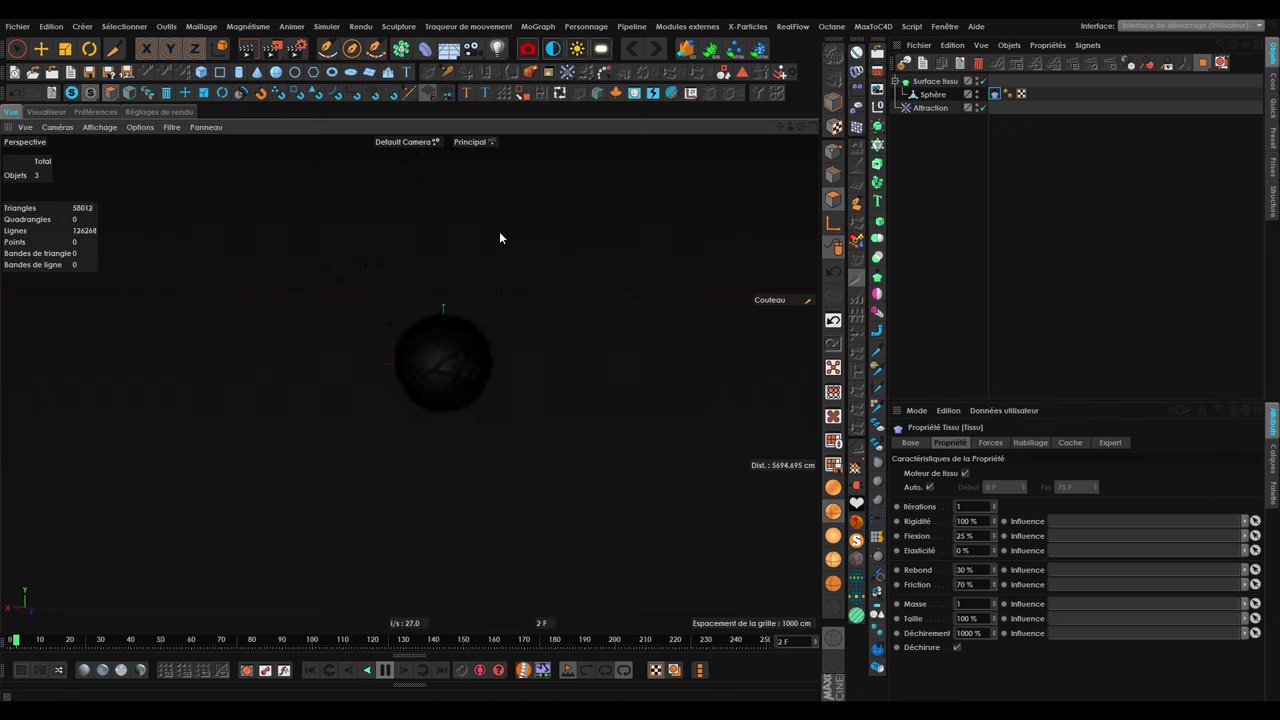
pyautogui.click(384, 670)
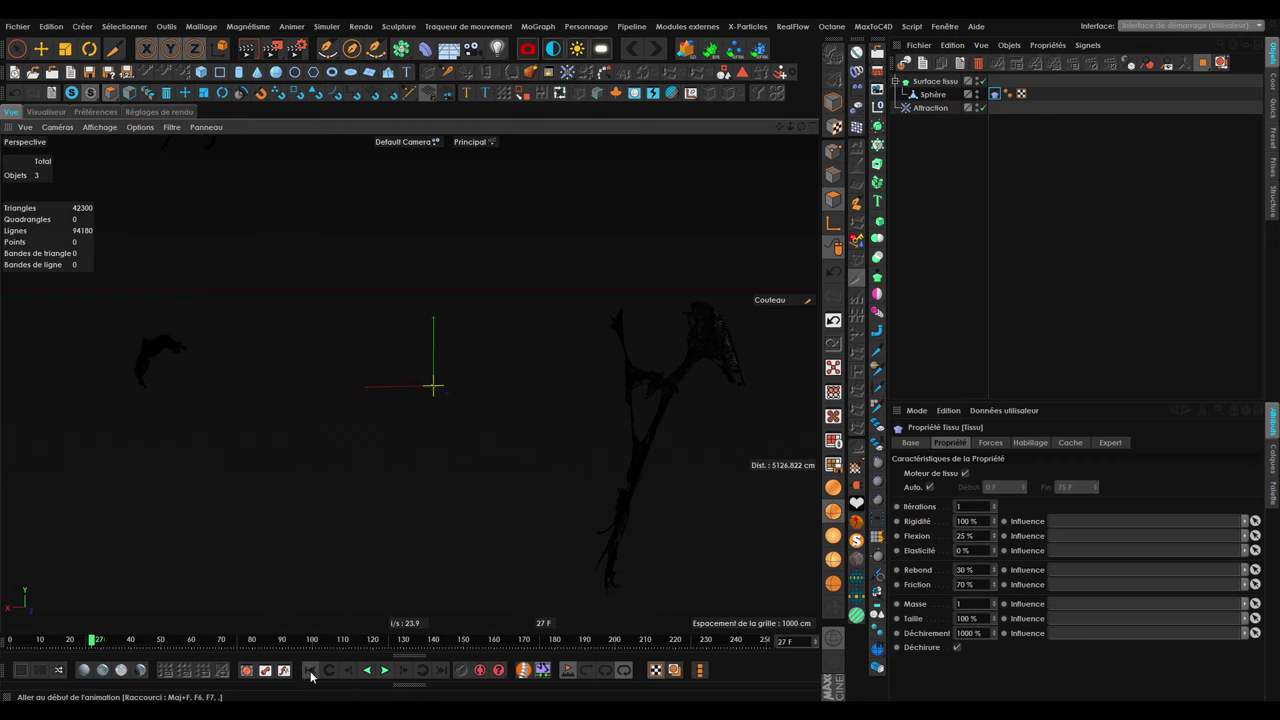
pyautogui.click(312, 670)
# Adjust Déchirement again, settling on 500 %, and replay the tearing.
pyautogui.click(960, 633)
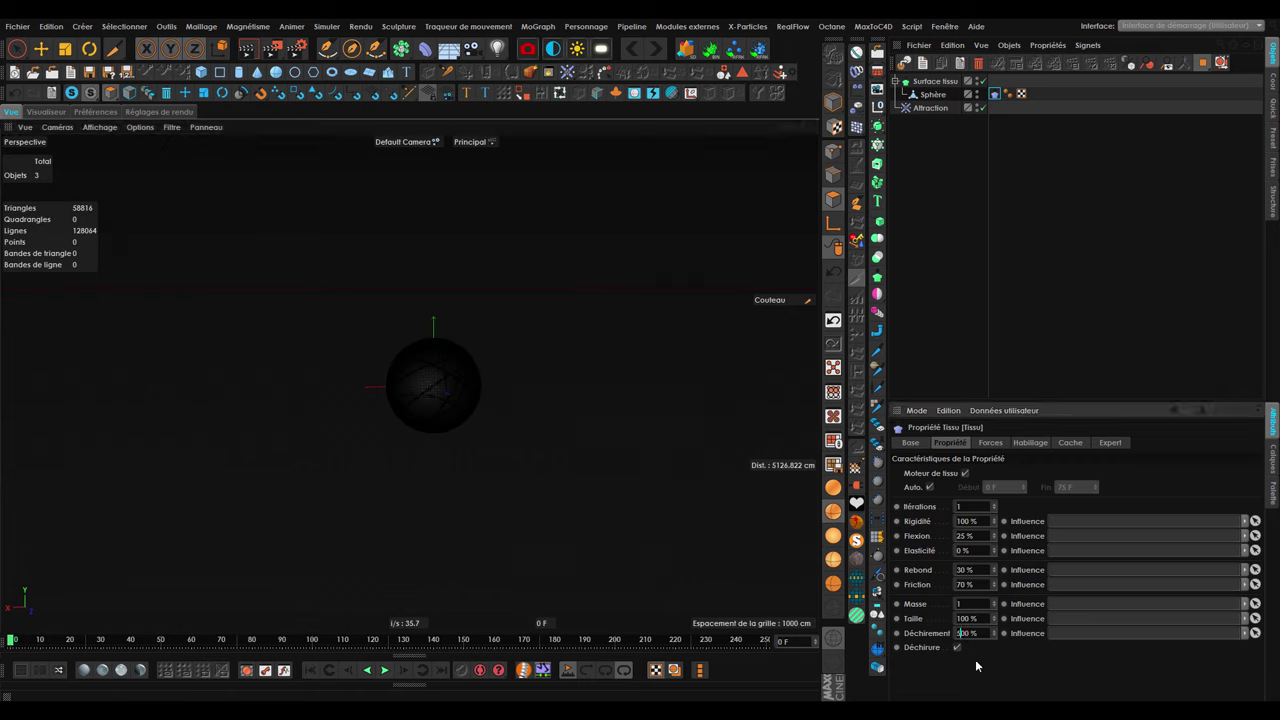
pyautogui.write('5000')
pyautogui.click(384, 670)
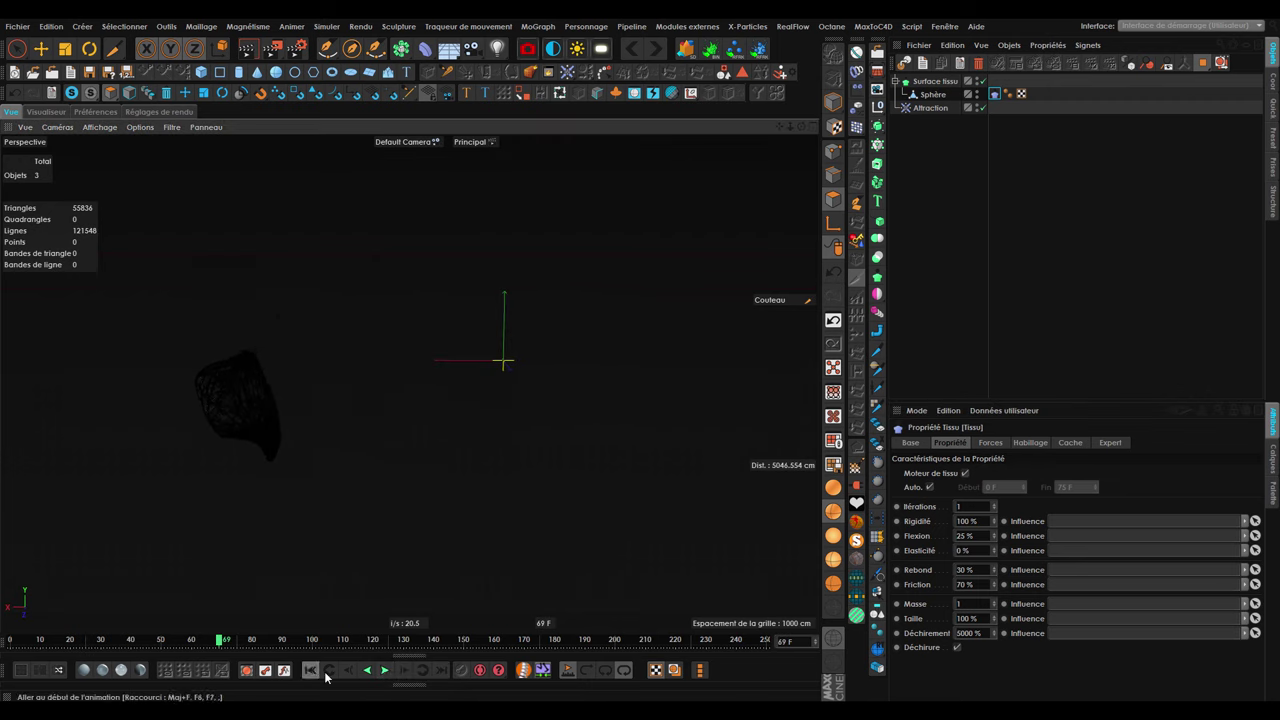
pyautogui.click(385, 670)
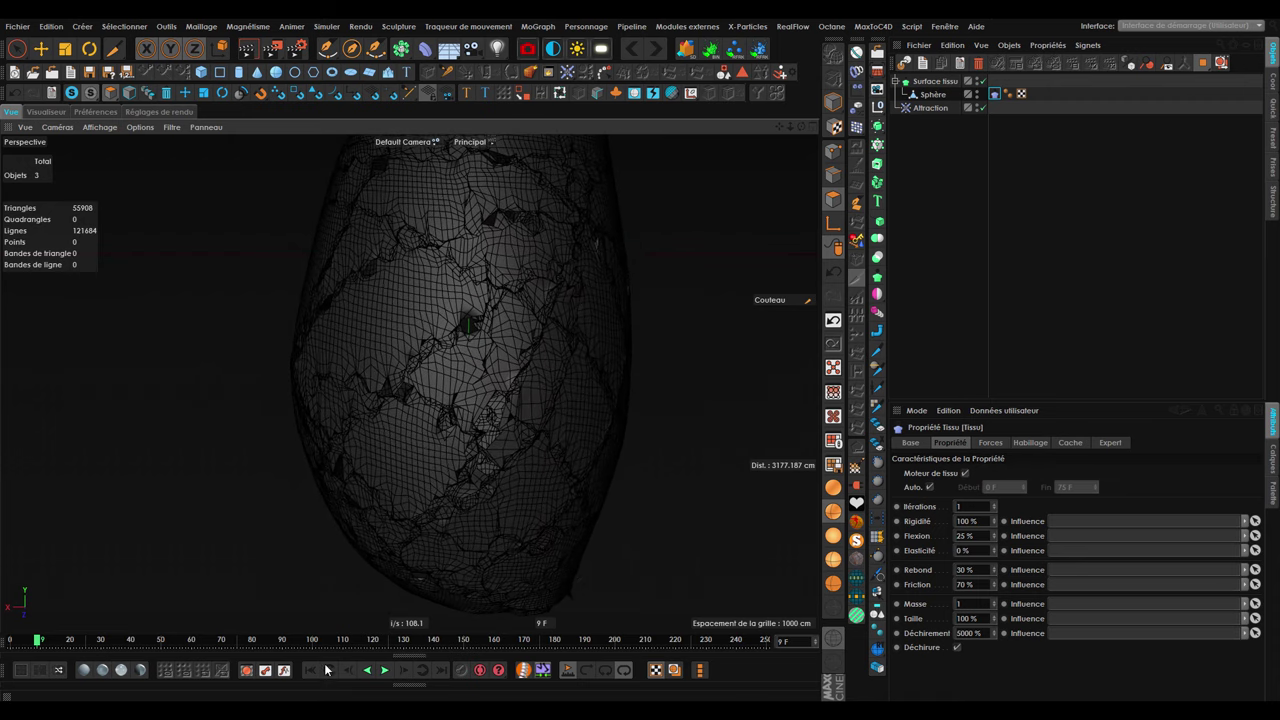
pyautogui.click(957, 647)
pyautogui.write('100000')
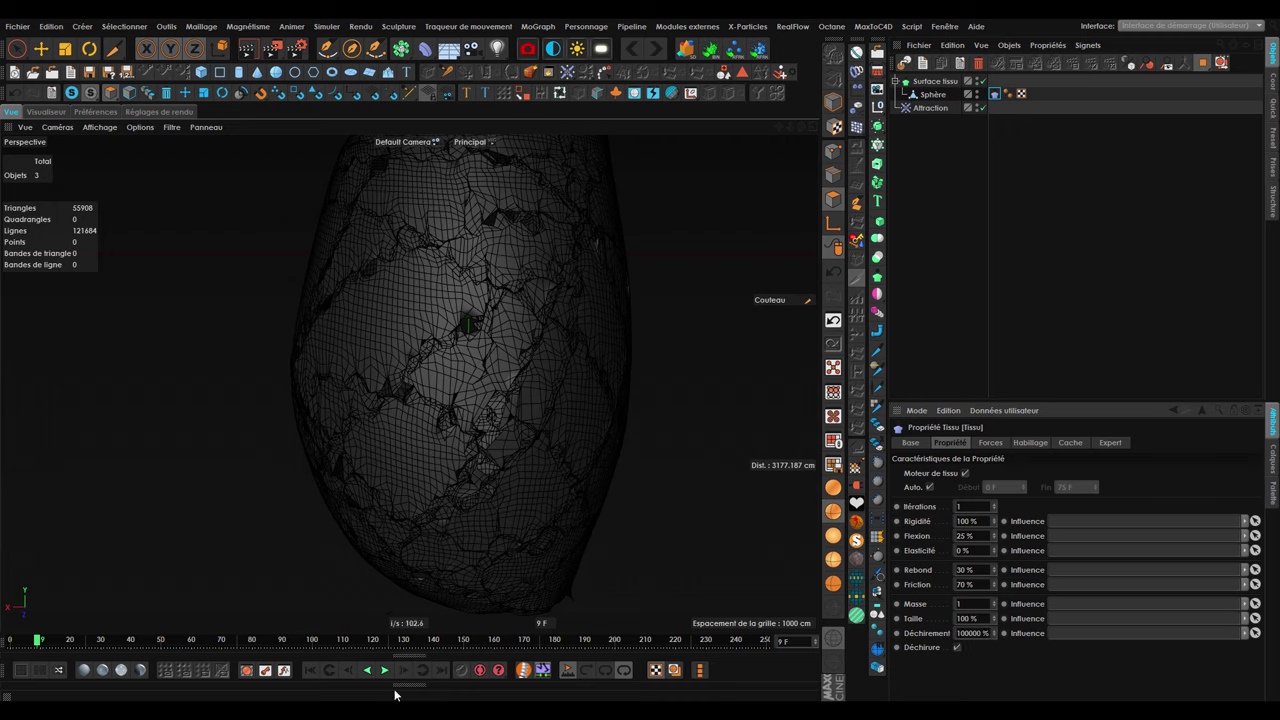
pyautogui.click(310, 670)
pyautogui.click(385, 670)
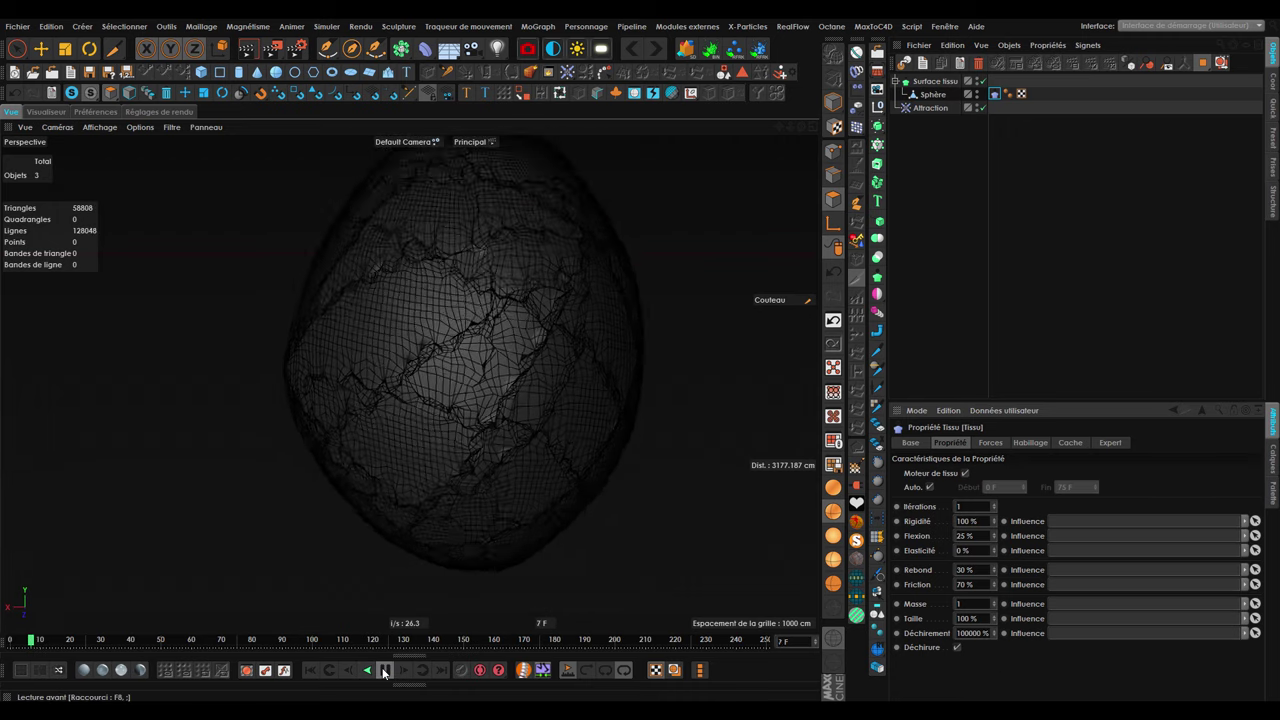
pyautogui.click(385, 670)
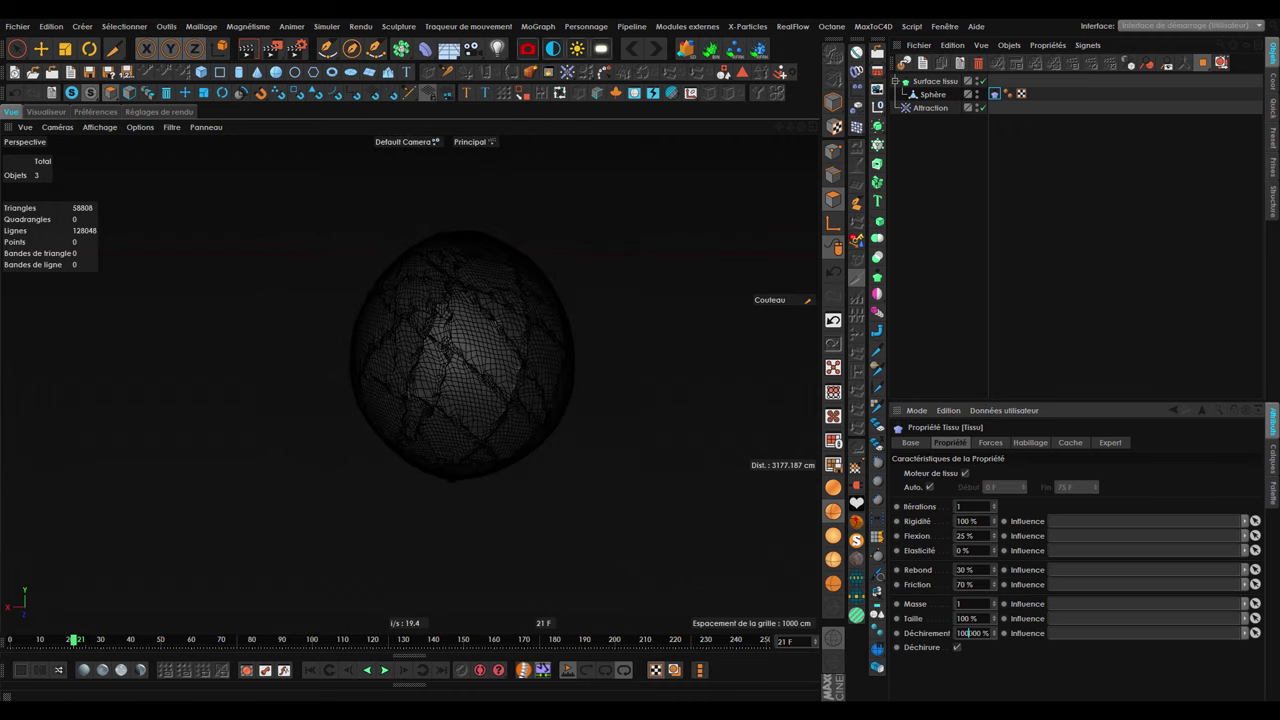
pyautogui.press('Return')
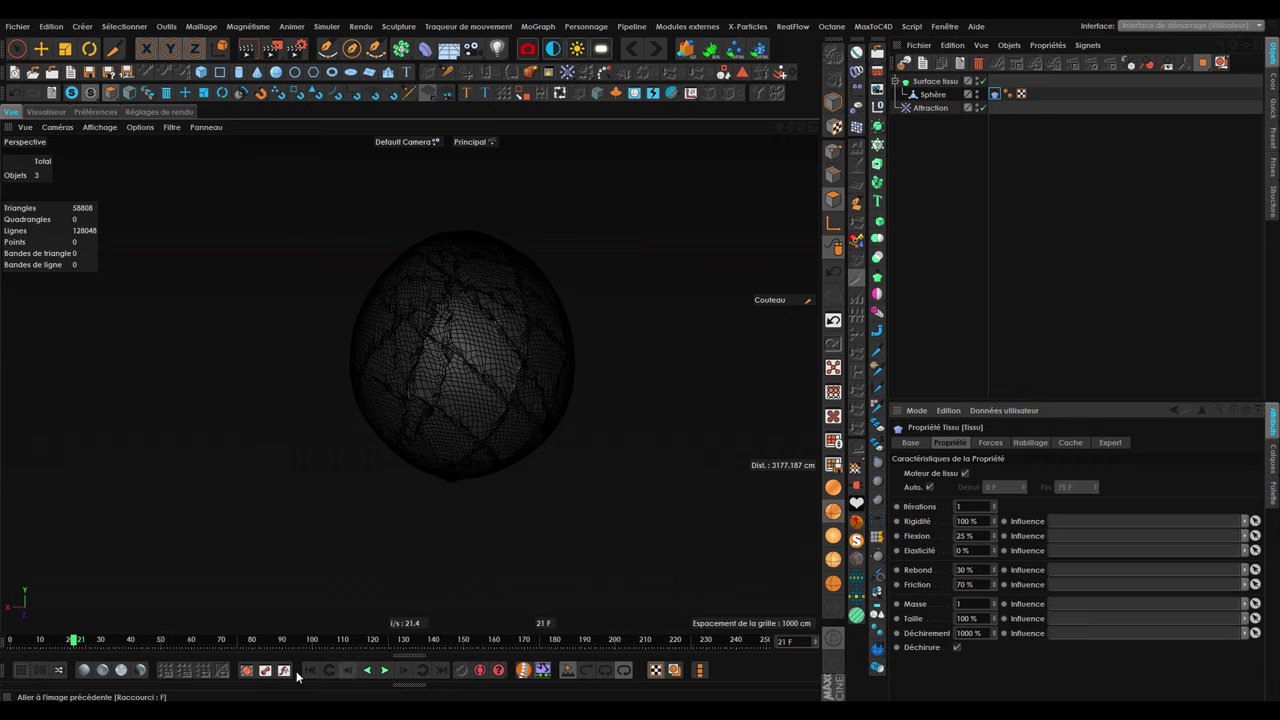
pyautogui.click(337, 670)
pyautogui.click(385, 670)
# Replay the simulation from the first frame and zoom in on the scattered fragments.
pyautogui.moveTo(608, 380)
pyautogui.keyDown('alt'); pyautogui.mouseDown()
pyautogui.moveTo(506, 346)
pyautogui.moveTo(811, 545)
pyautogui.mouseUp(); pyautogui.keyUp('alt')
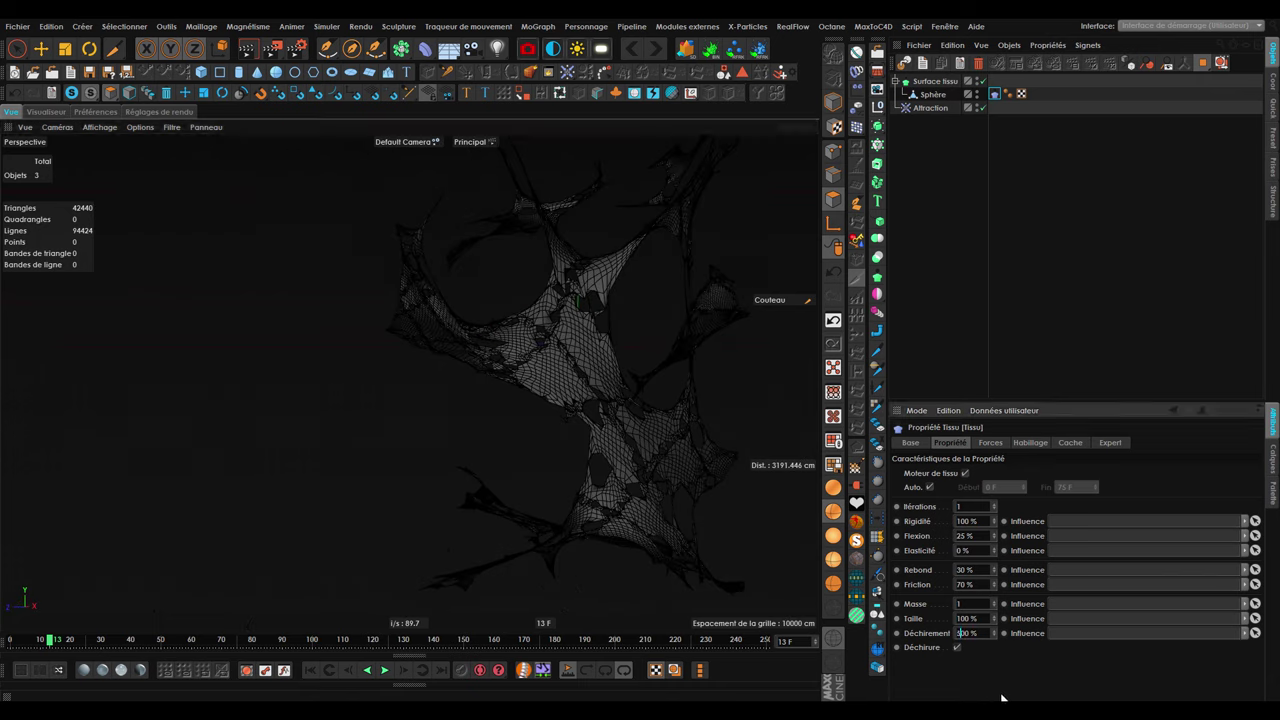
pyautogui.press('F8')
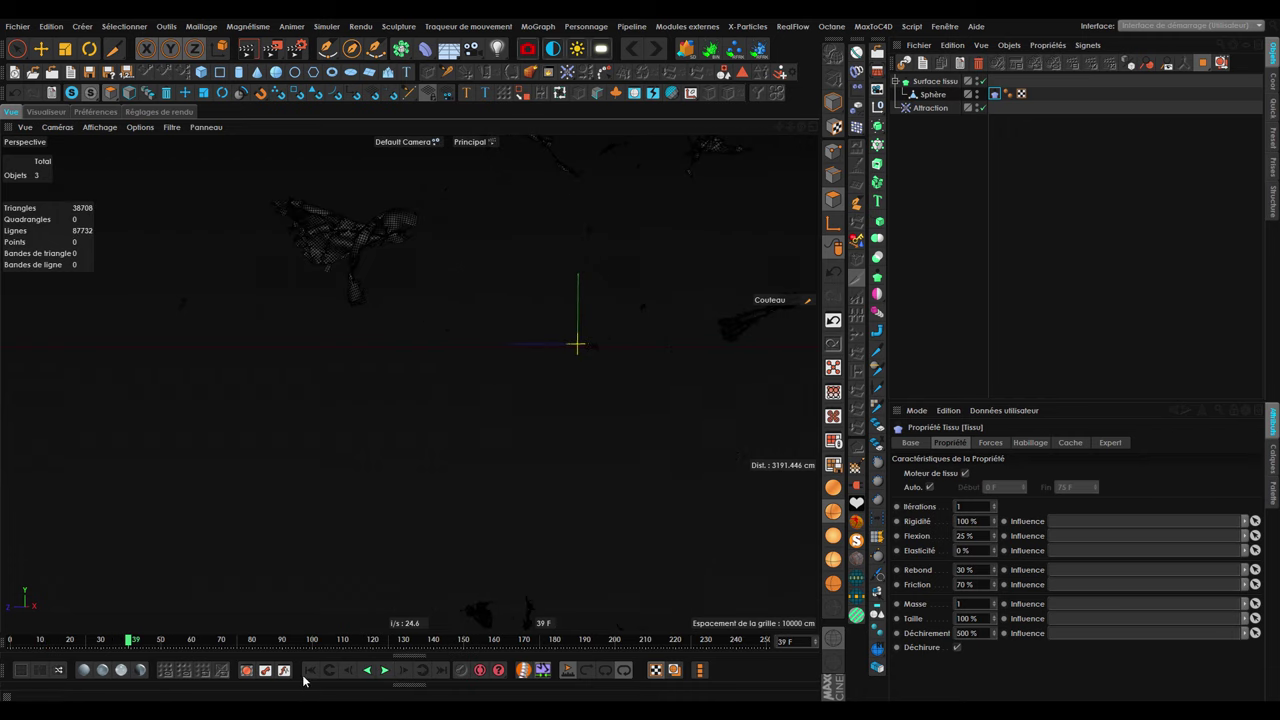
pyautogui.click(306, 674)
pyautogui.keyDown('alt'); pyautogui.moveTo(437, 483); pyautogui.dragTo(411, 692); pyautogui.keyUp('alt')
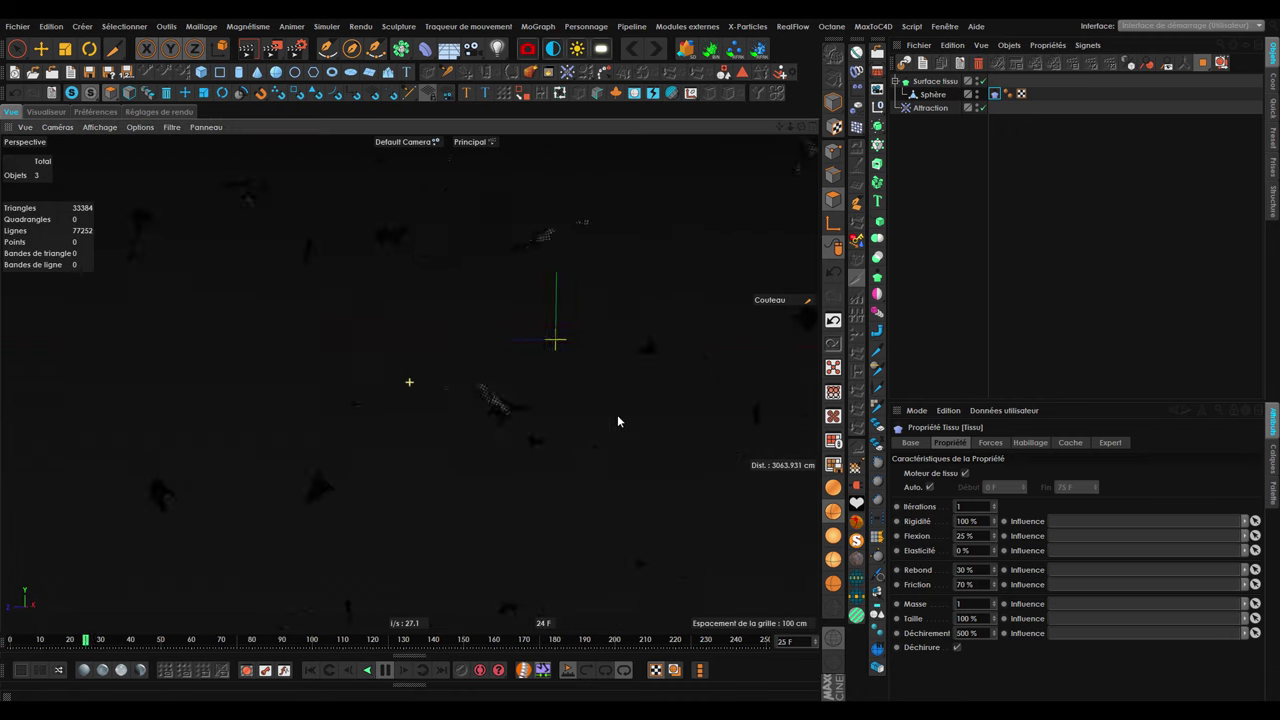
pyautogui.click(385, 670)
pyautogui.click(310, 670)
pyautogui.click(385, 671)
pyautogui.click(385, 672)
# Watch part of the KeroZen intro clip in VLC, pause it, and minimize the player.
pyautogui.moveTo(497, 409)
pyautogui.keyDown('alt'); pyautogui.mouseDown()
pyautogui.moveTo(563, 334)
pyautogui.moveTo(480, 214)
pyautogui.mouseUp(); pyautogui.keyUp('alt')
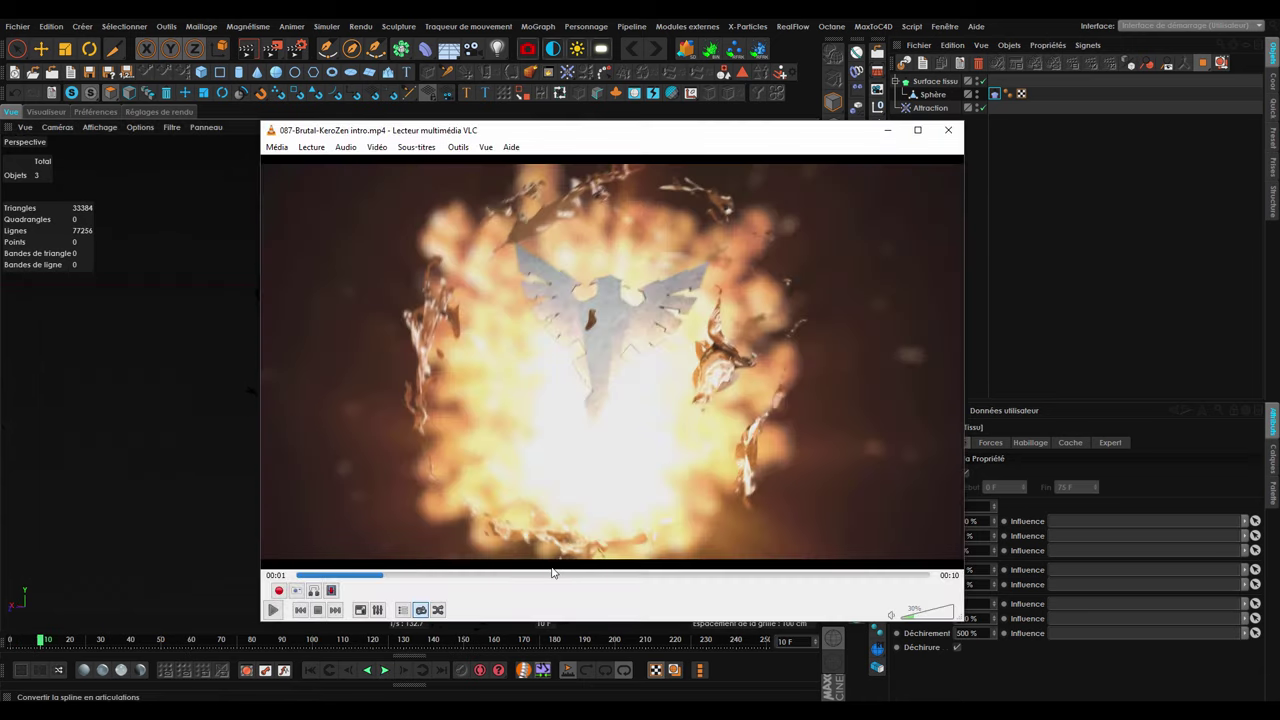
pyautogui.press('space')
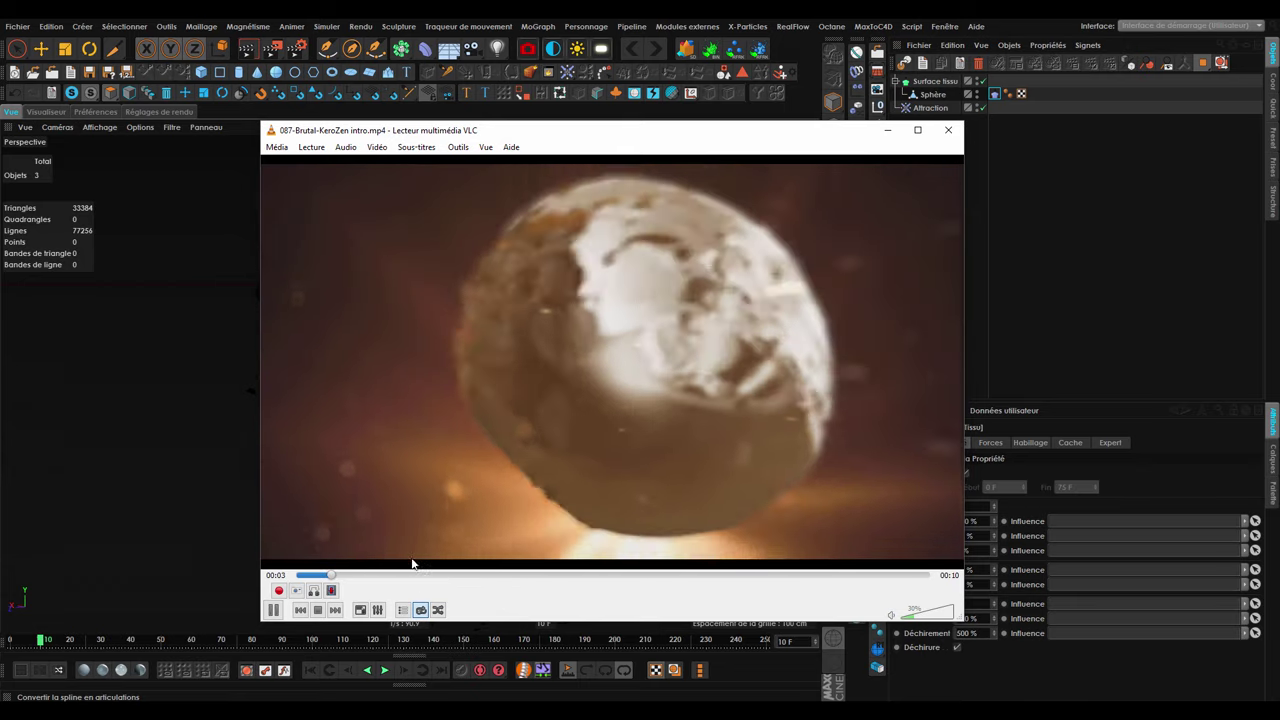
pyautogui.click(631, 409)
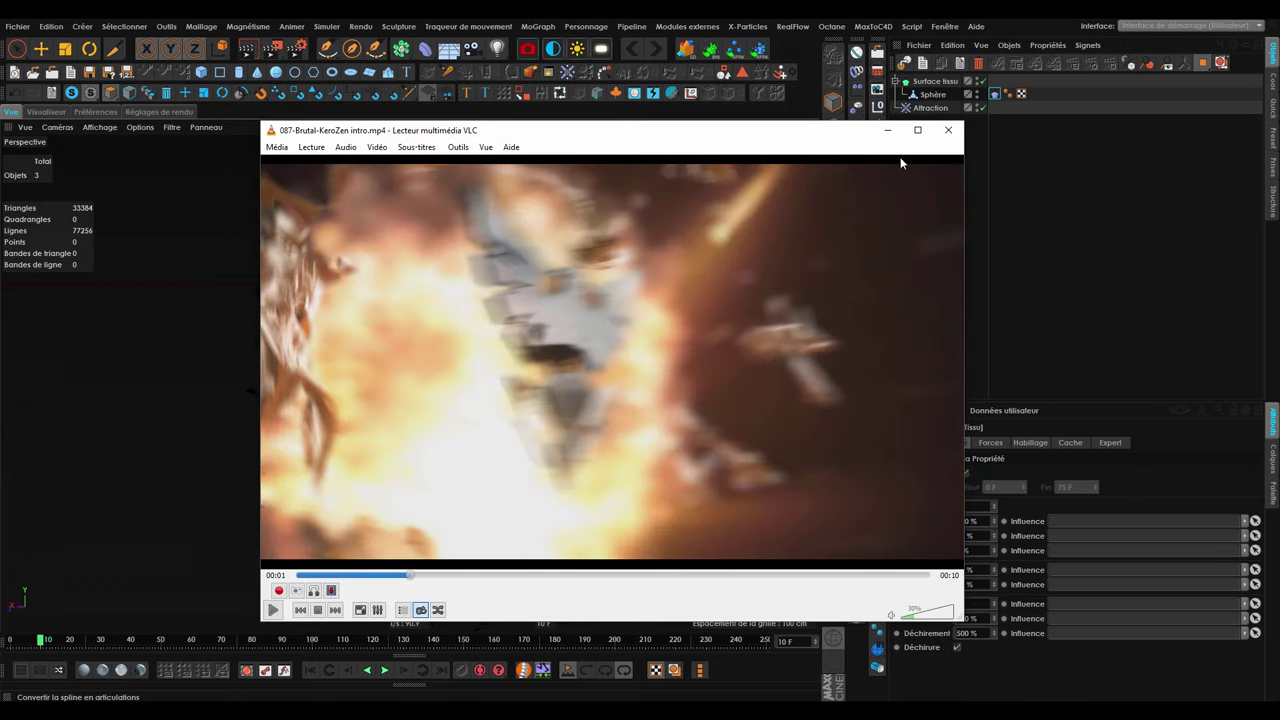
pyautogui.click(887, 130)
pyautogui.moveTo(555, 555)
pyautogui.keyDown('alt'); pyautogui.mouseDown()
pyautogui.moveTo(602, 527)
pyautogui.moveTo(380, 637)
pyautogui.mouseUp(); pyautogui.keyUp('alt')
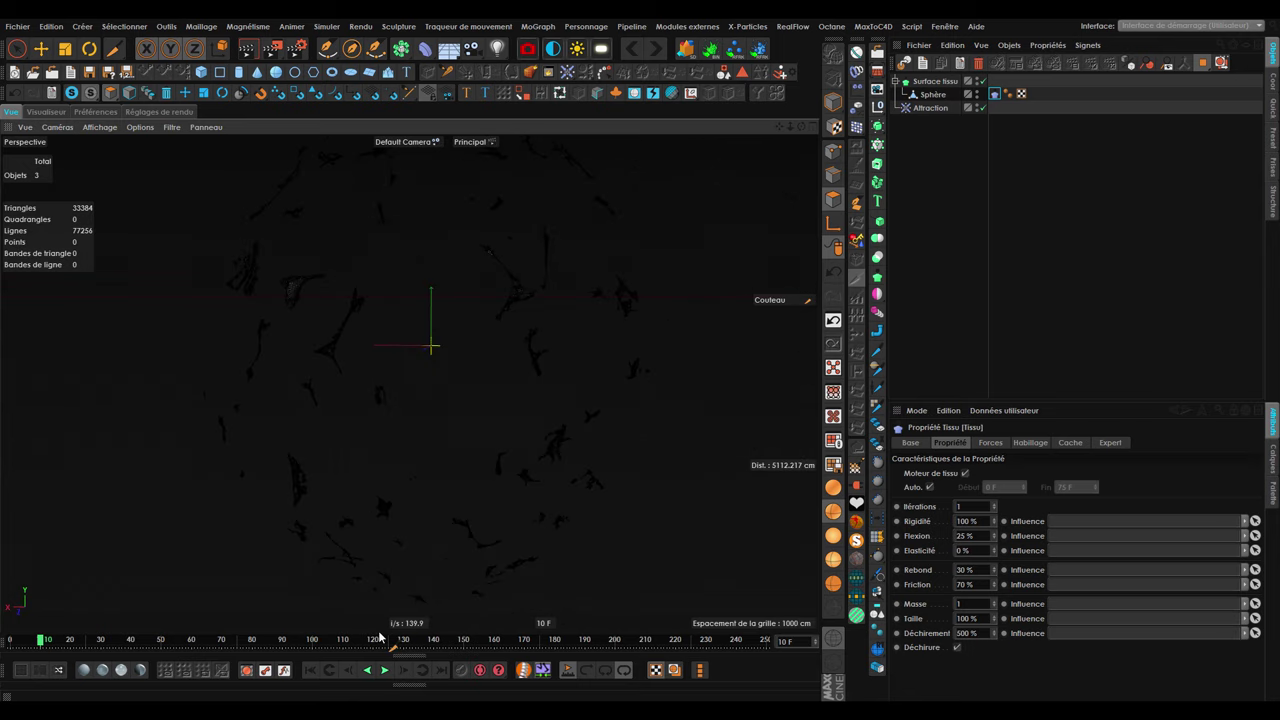
# Rerun the cloth simulation from the first frame to frame 14 and orbit around the torn fragments.
pyautogui.click(309, 671)
pyautogui.click(384, 670)
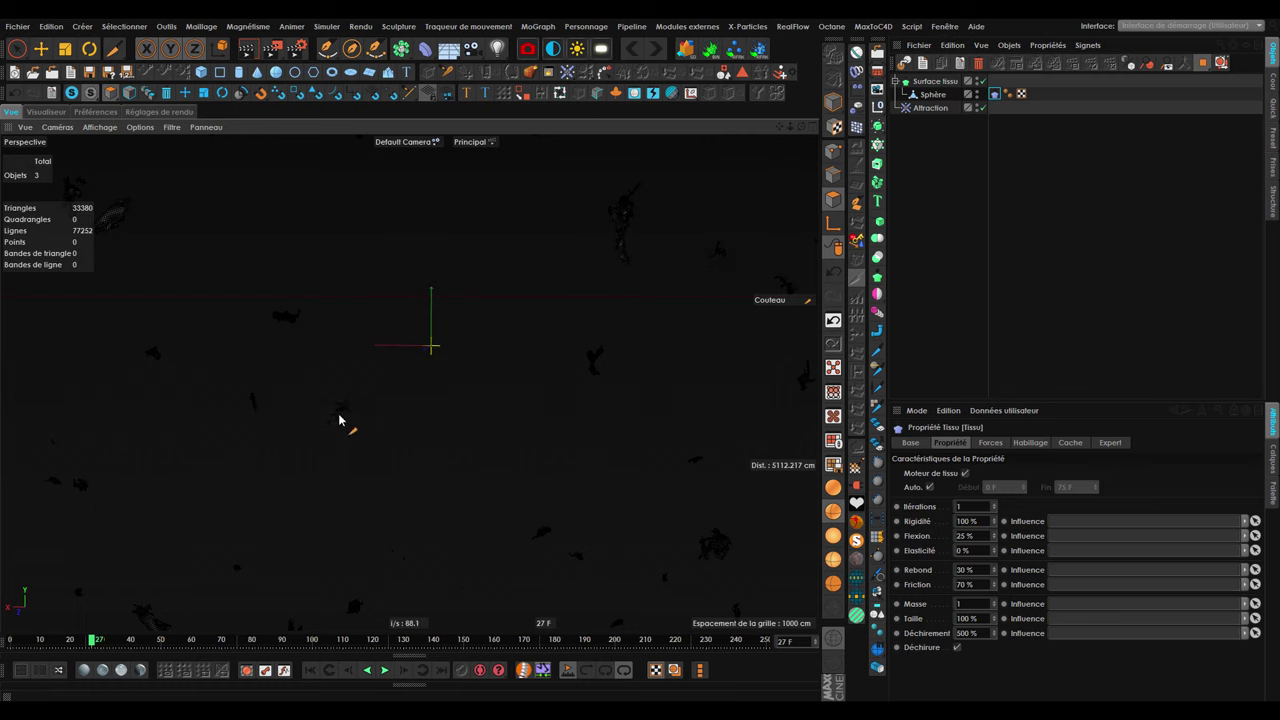
pyautogui.click(311, 671)
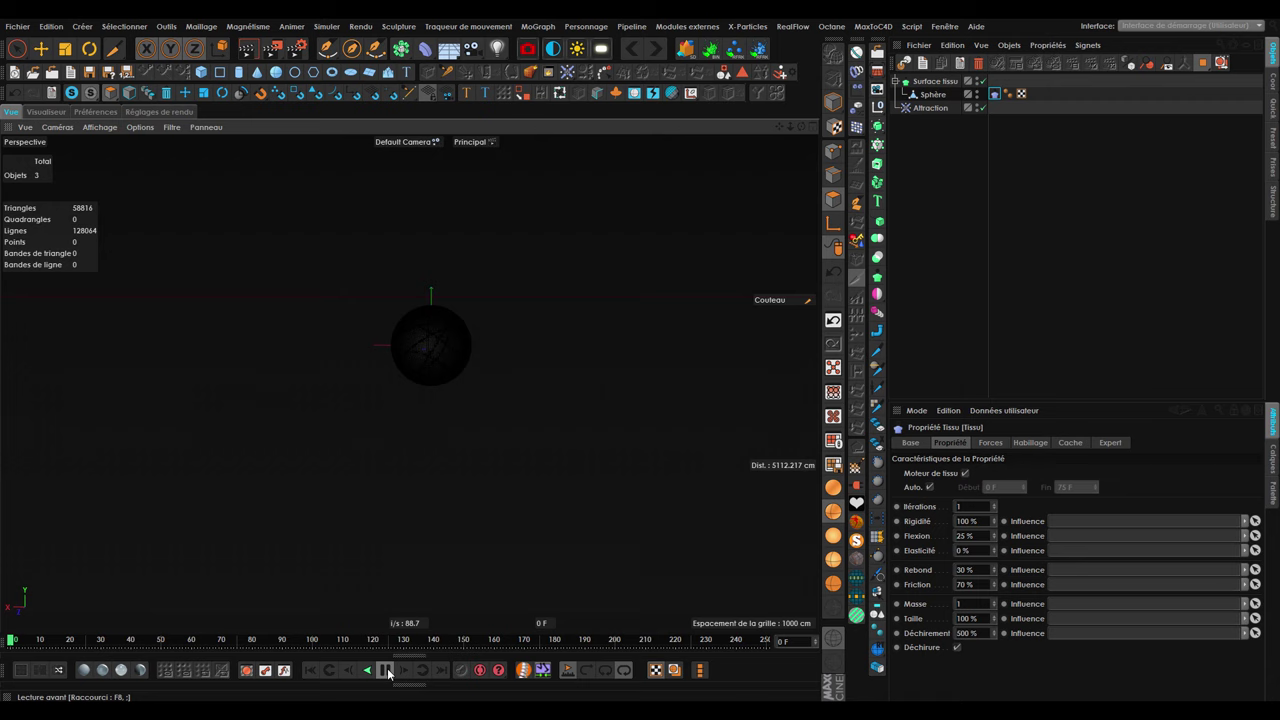
pyautogui.click(388, 673)
pyautogui.press('F7')
pyautogui.keyDown('alt'); pyautogui.moveTo(605, 478); pyautogui.dragTo(604, 296); pyautogui.keyUp('alt')
# Add a Turbulence force from the Simulate > Particles menu.
pyautogui.click(606, 76)
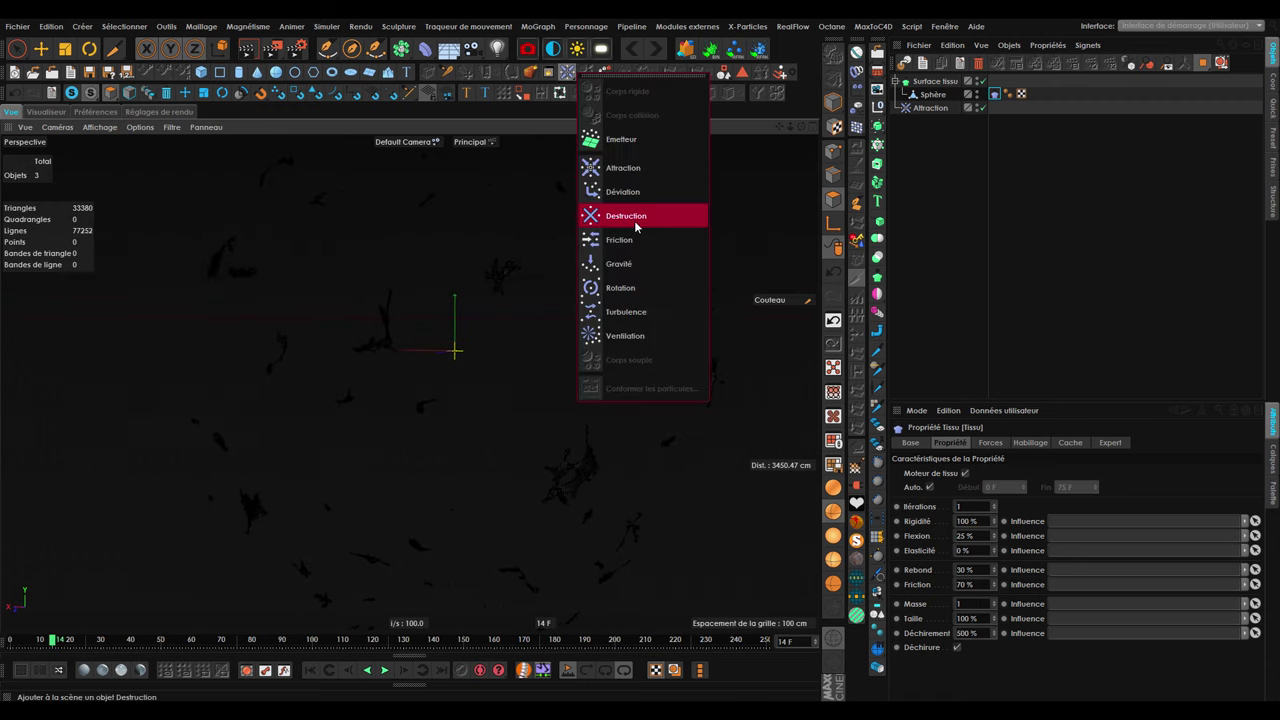
pyautogui.click(656, 314)
pyautogui.moveTo(586, 429)
pyautogui.keyDown('alt'); pyautogui.mouseDown()
pyautogui.moveTo(609, 466)
pyautogui.moveTo(561, 477)
pyautogui.mouseUp(); pyautogui.keyUp('alt')
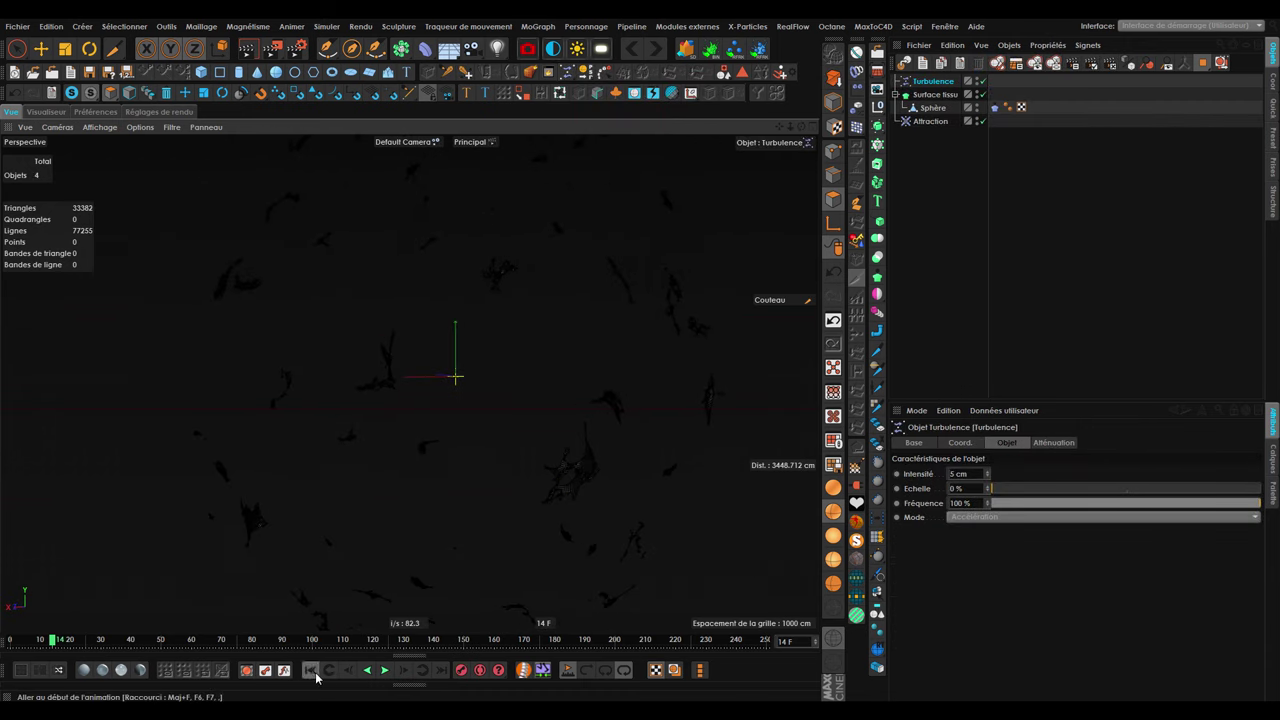
pyautogui.click(384, 670)
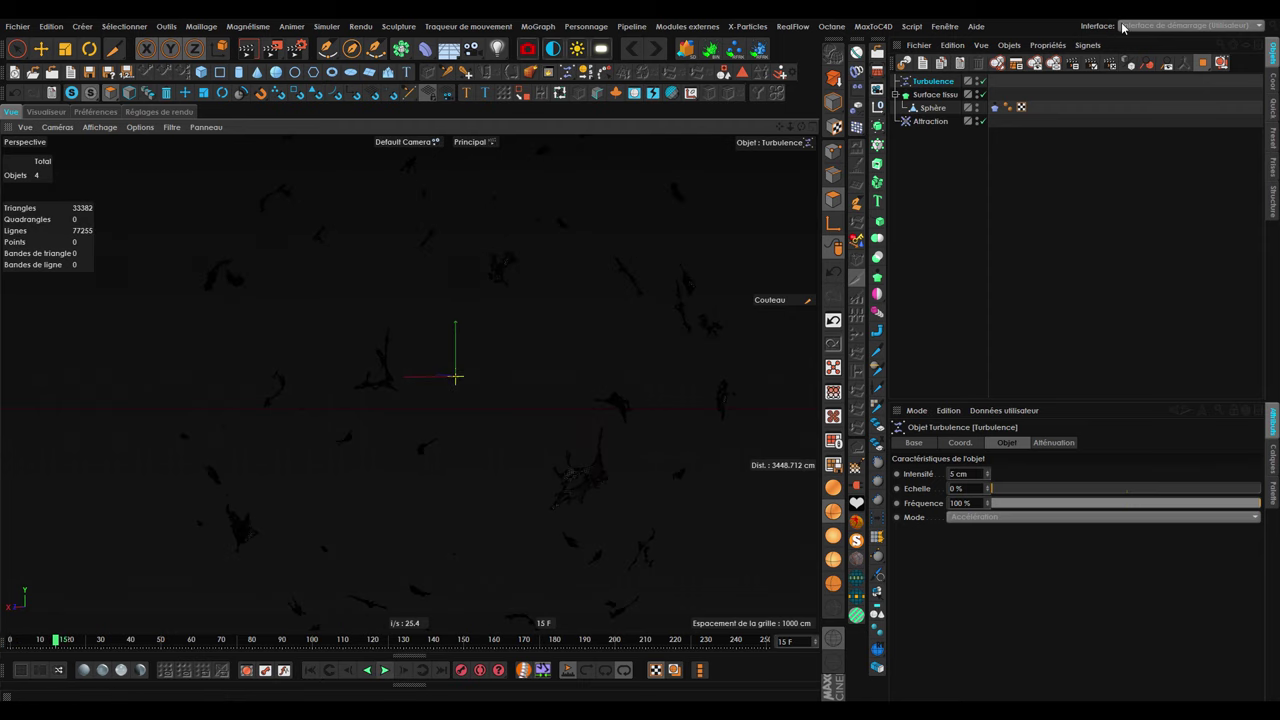
# Include Turbulence in the cloth tag's Expert forces list and replay the simulation.
pyautogui.click(994, 107)
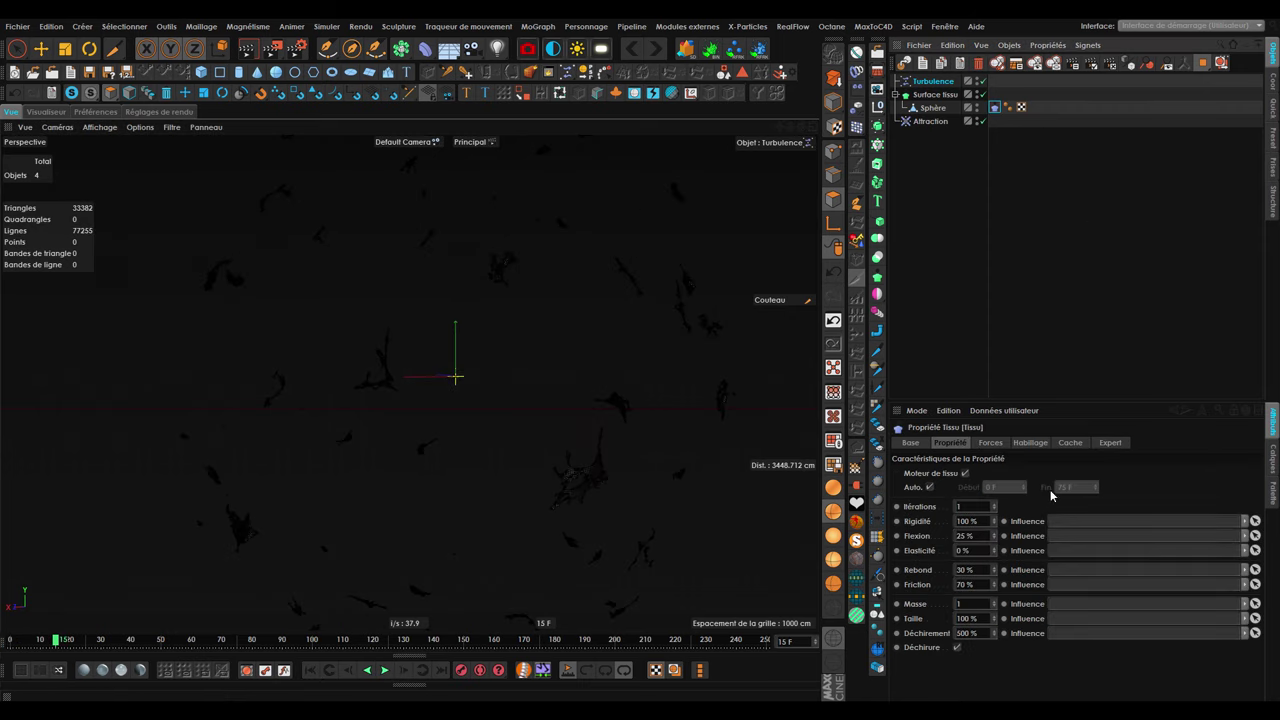
pyautogui.click(1106, 445)
pyautogui.moveTo(912, 110); pyautogui.dragTo(955, 641)
pyautogui.click(310, 670)
pyautogui.click(385, 671)
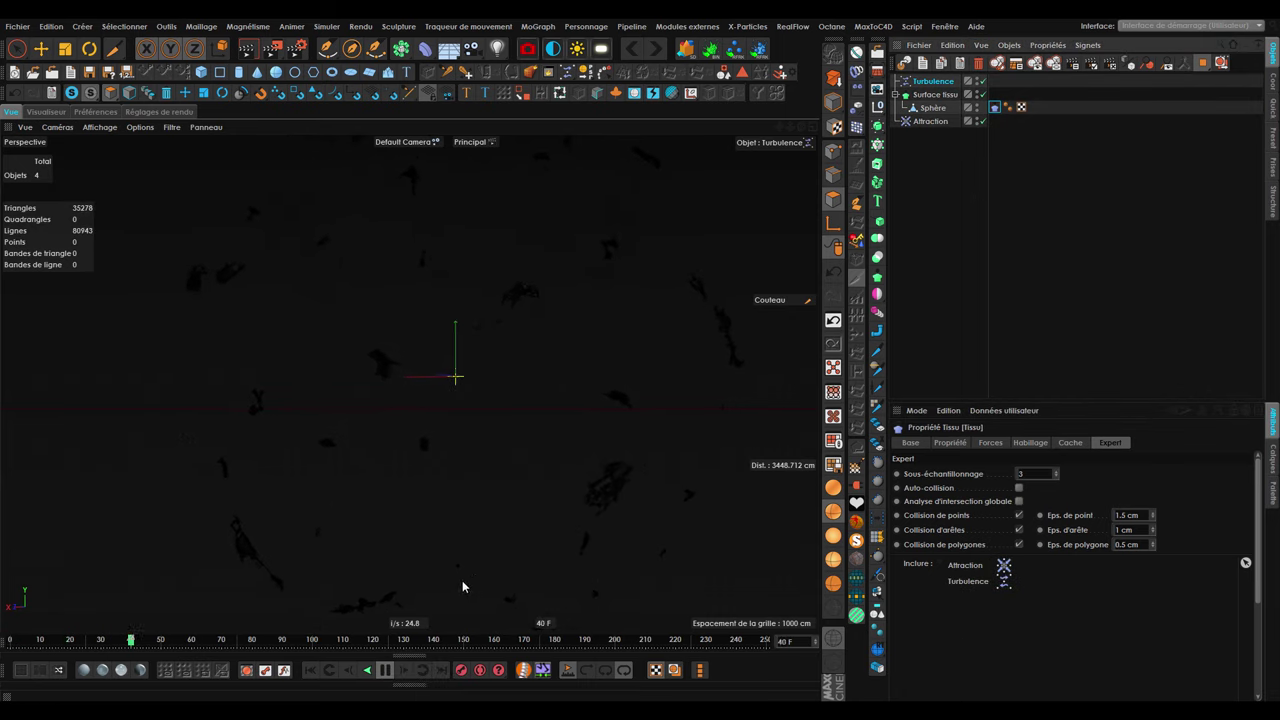
pyautogui.click(310, 670)
pyautogui.click(385, 671)
pyautogui.click(385, 671)
# Switch off Turbulence and rewind to the intact sphere at frame 0.
pyautogui.click(930, 121)
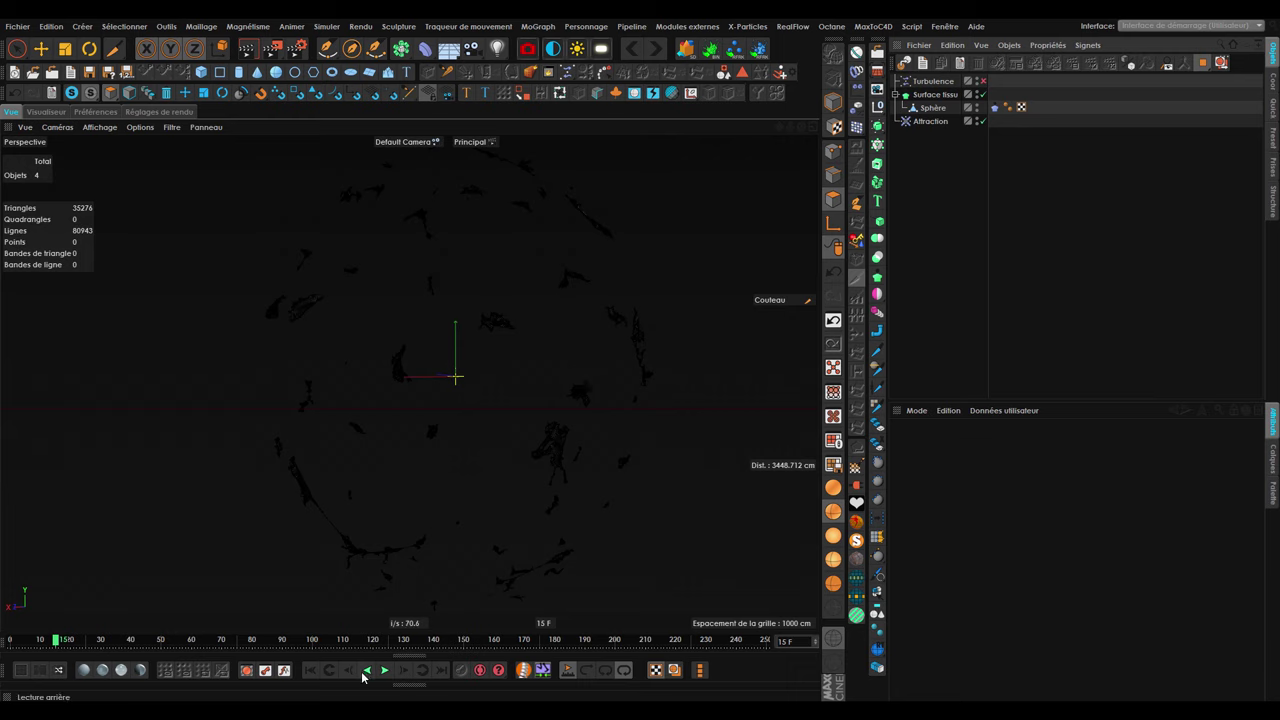
pyautogui.click(310, 670)
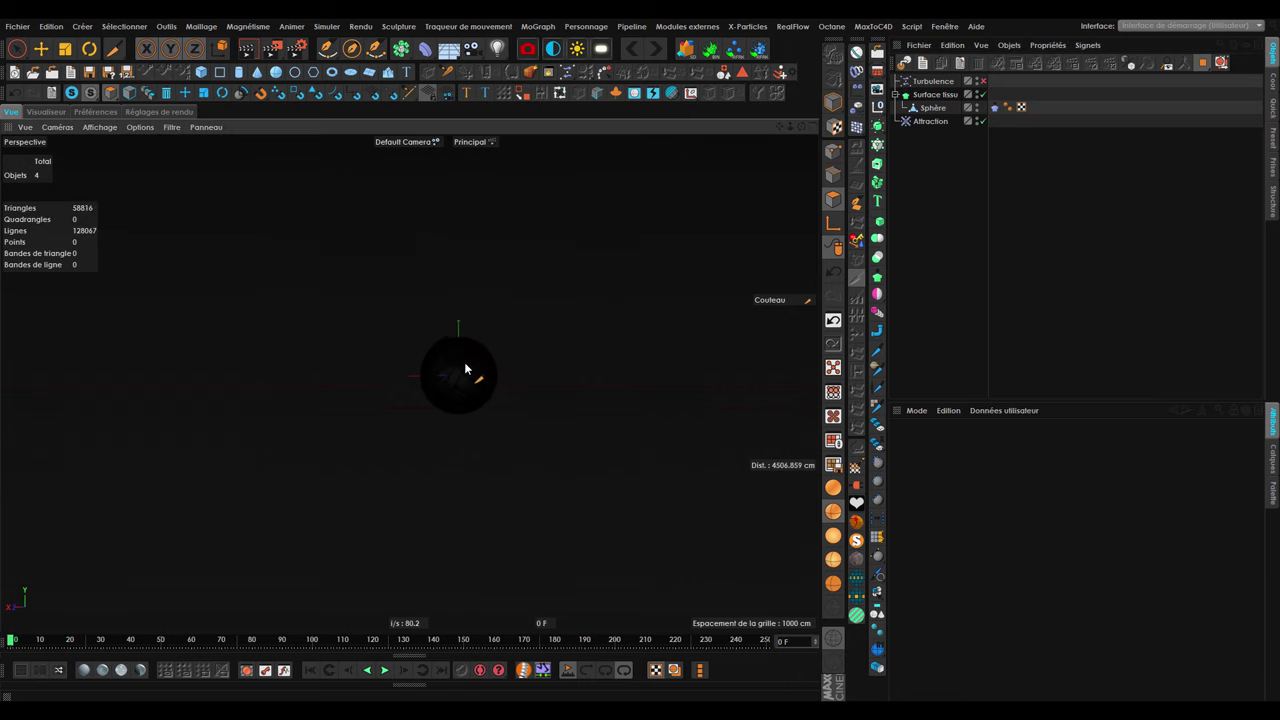
pyautogui.scroll(3, 465, 462)
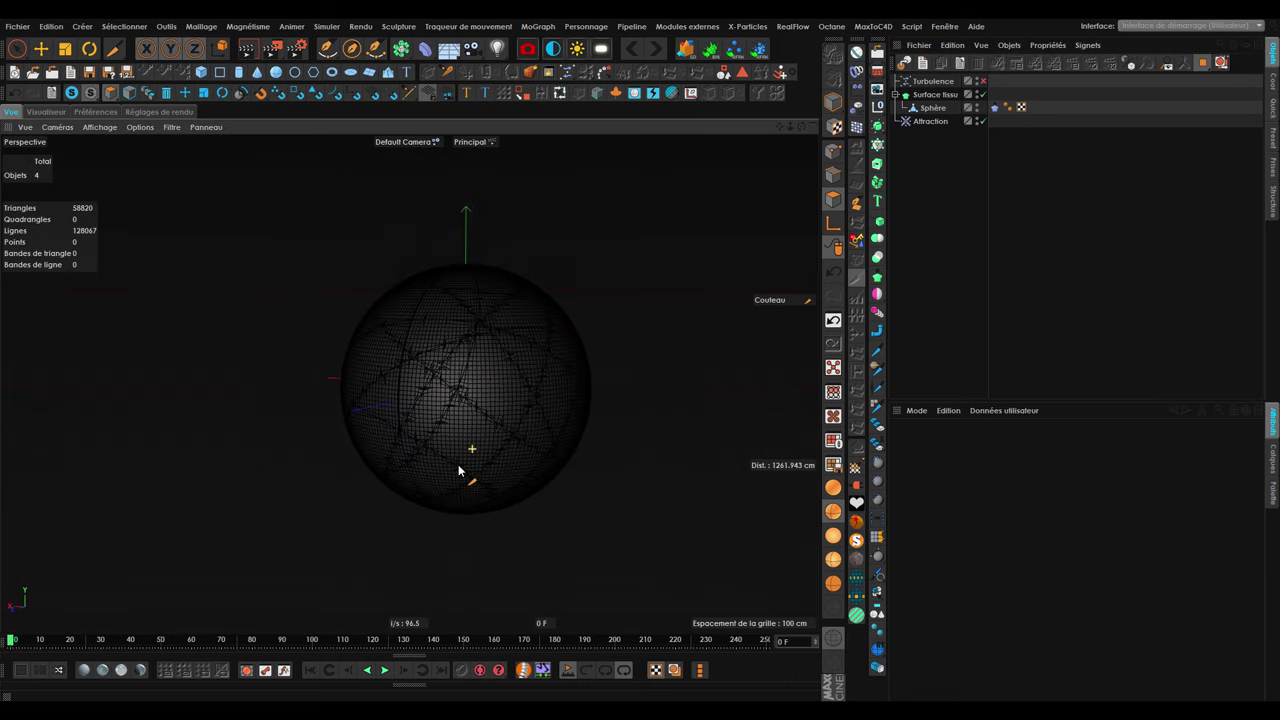
pyautogui.scroll(-3, 504, 369)
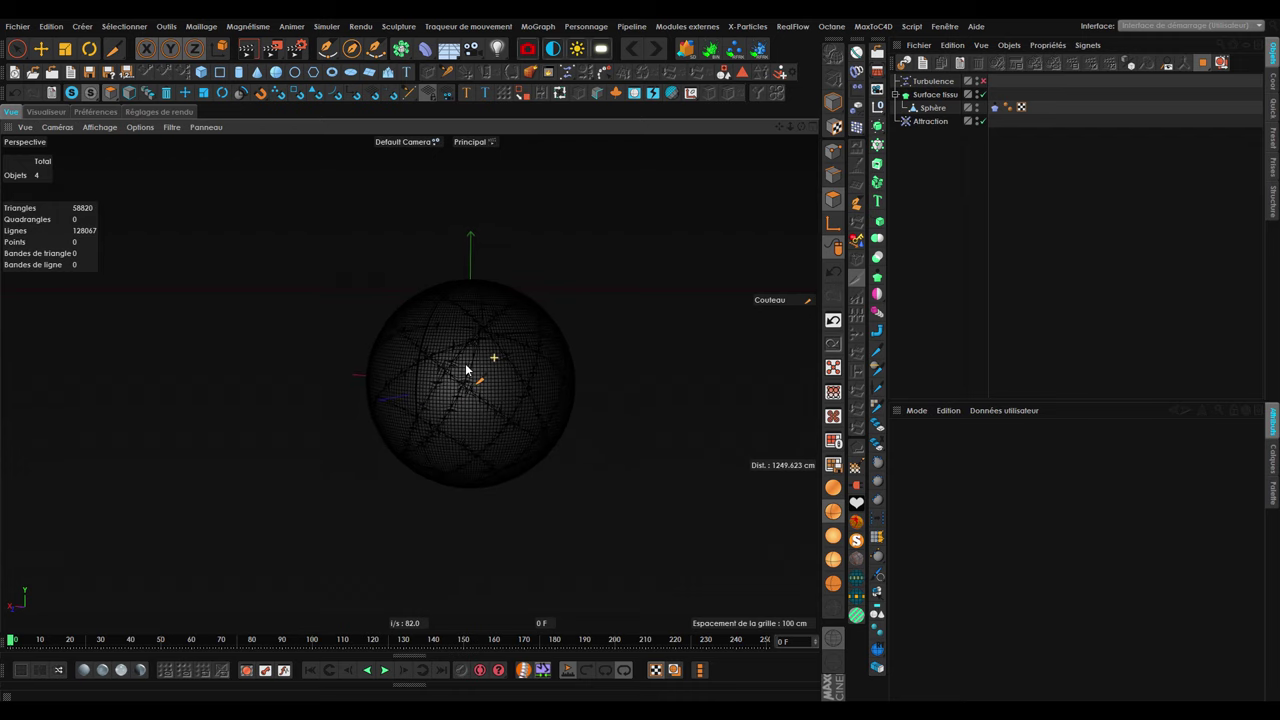
# Select Attraction, show its Falloff settings, play the simulation, and open the Shape list.
pyautogui.click(931, 124)
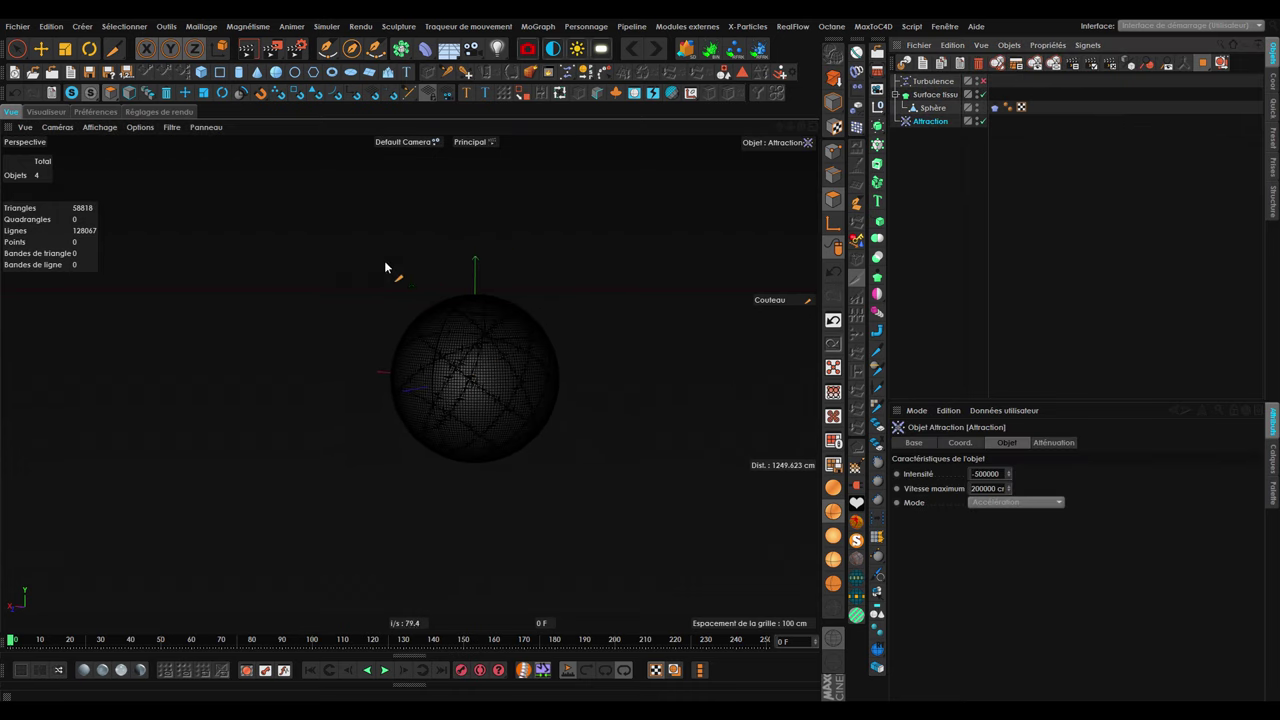
pyautogui.keyDown('alt'); pyautogui.moveTo(427, 386); pyautogui.dragTo(527, 388); pyautogui.keyUp('alt')
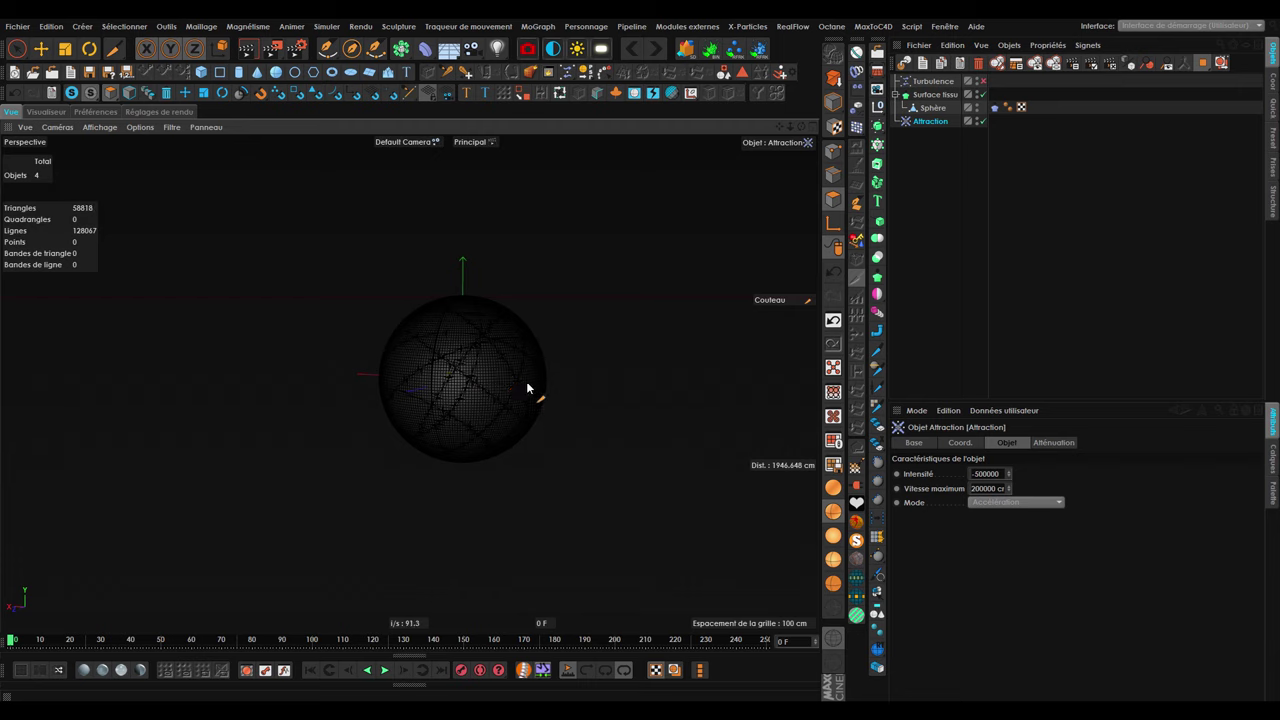
pyautogui.click(1051, 444)
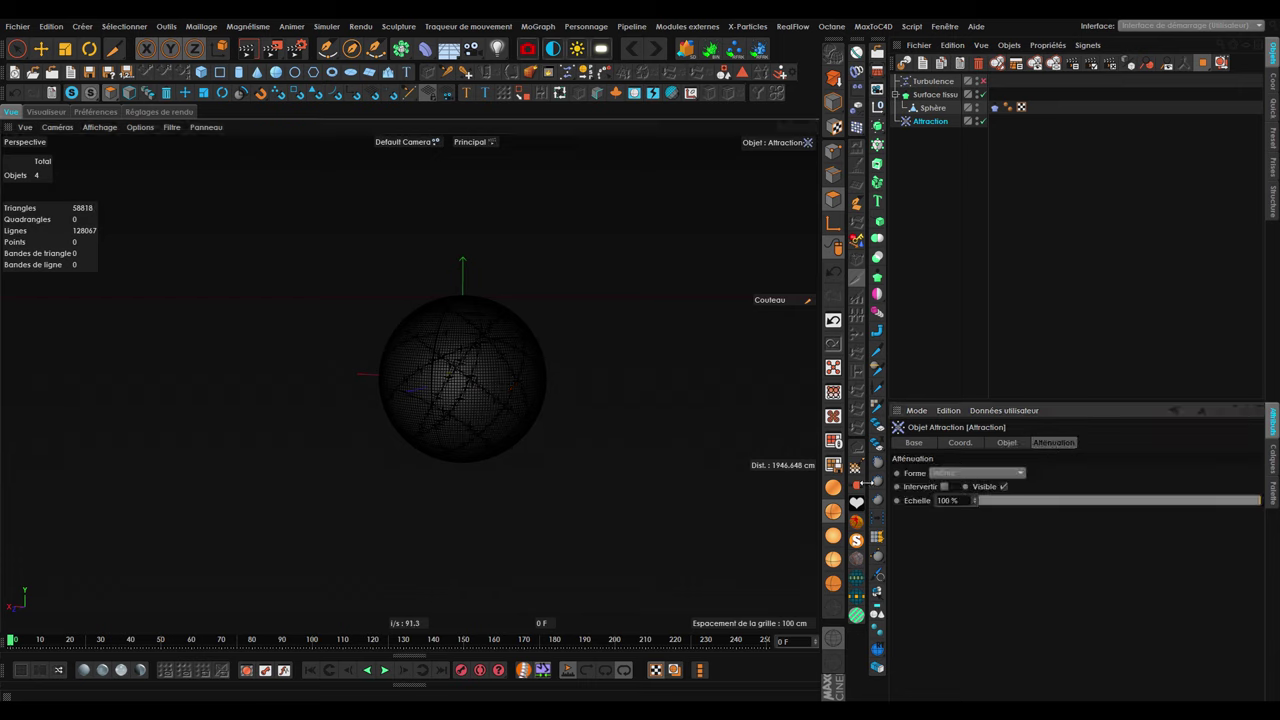
pyautogui.click(385, 672)
pyautogui.scroll(-5, 480, 406)
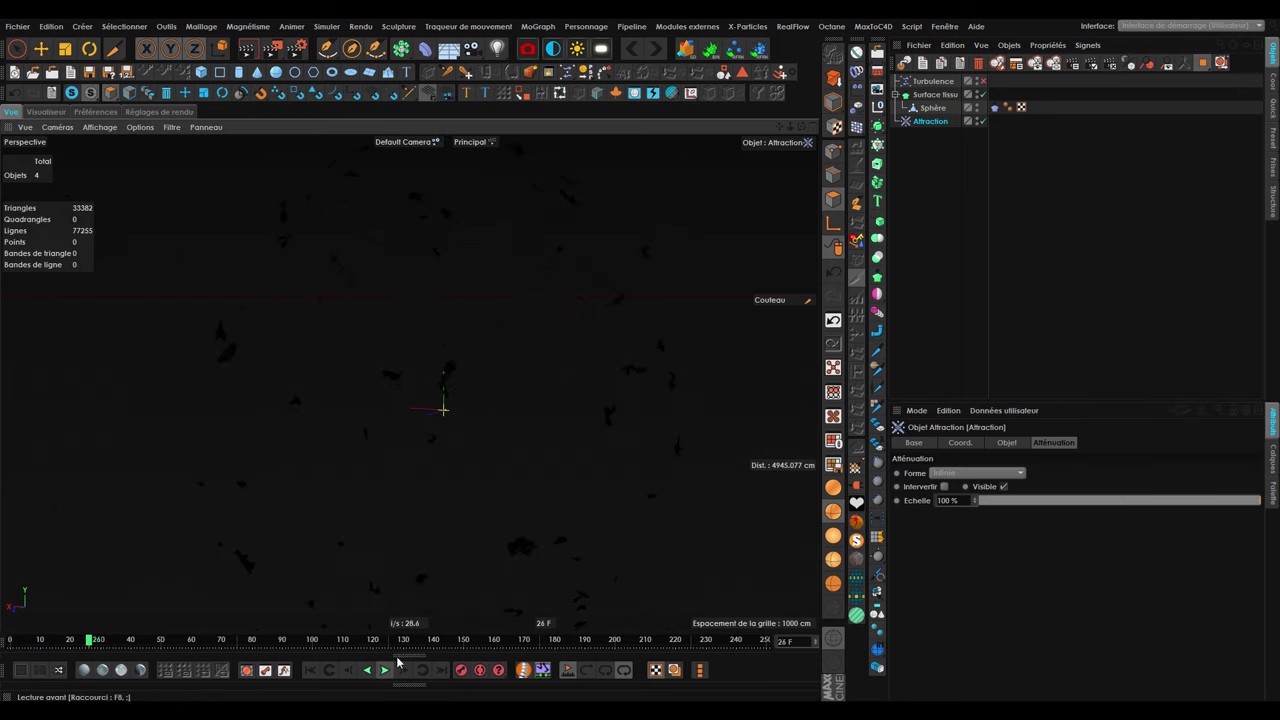
pyautogui.scroll(-2, 481, 418)
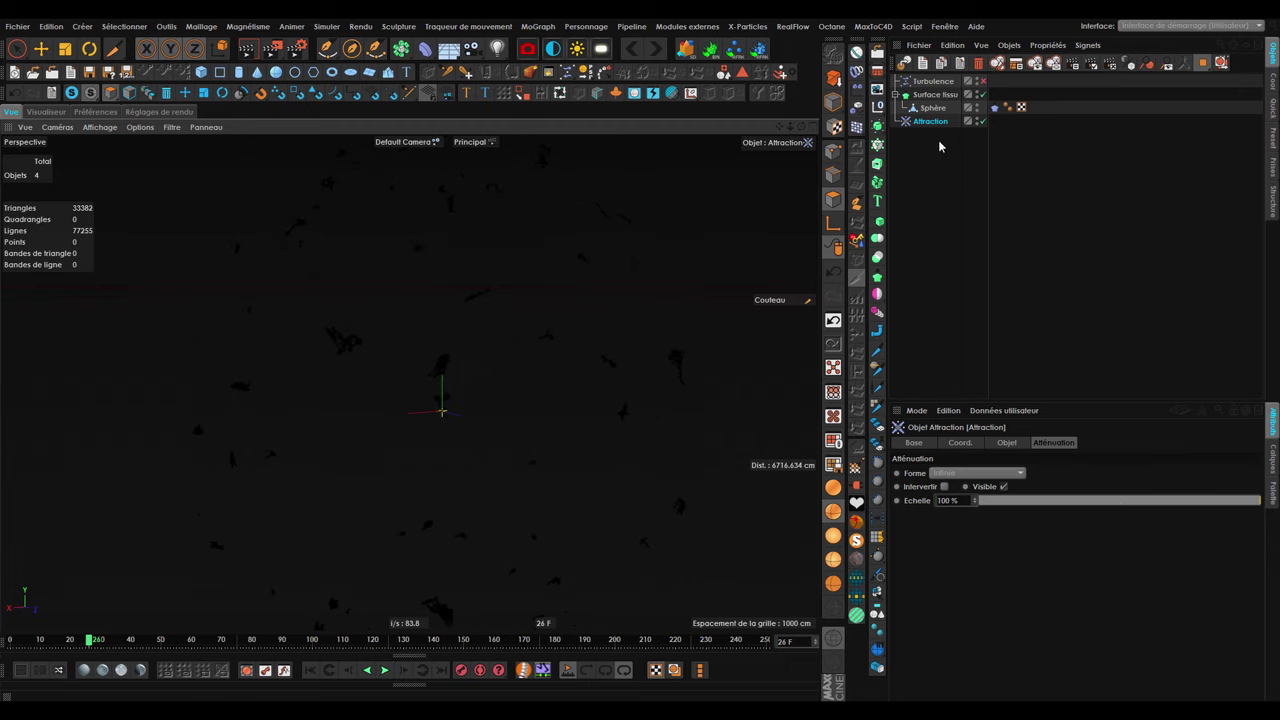
pyautogui.click(956, 473)
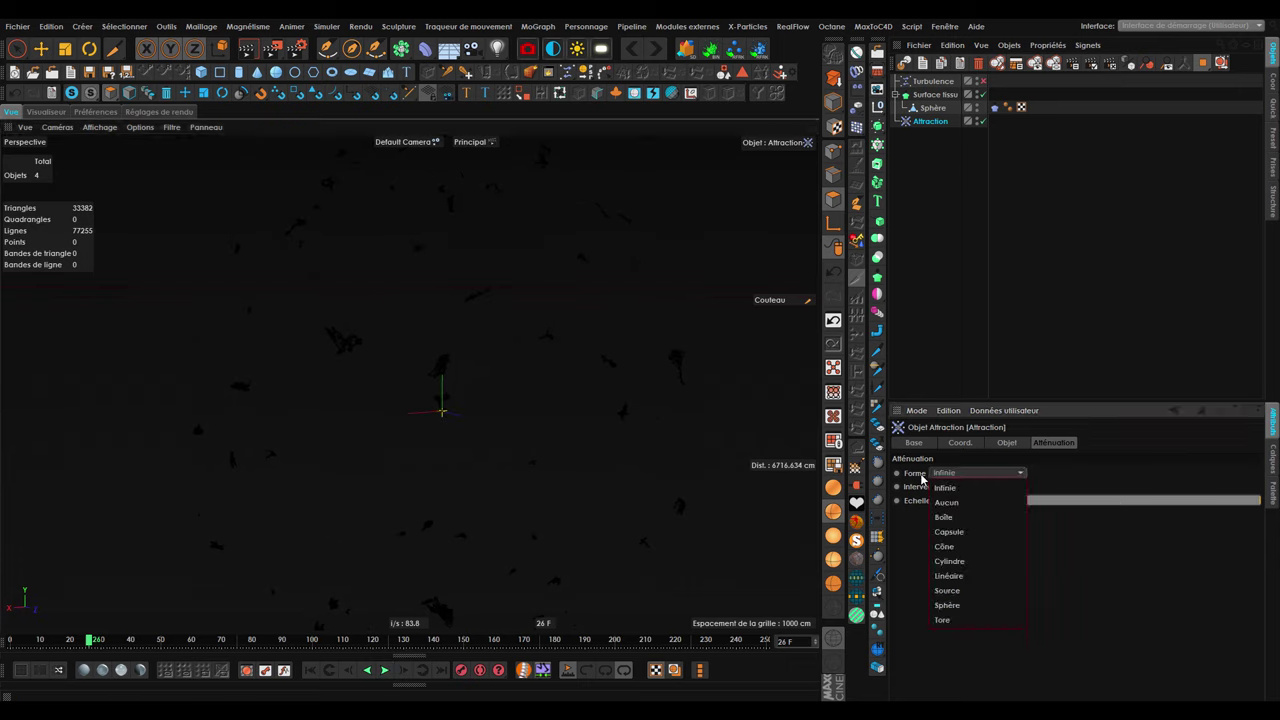
# Give the Attraction force a Sphère falloff sized about 452 cm.
pyautogui.click(959, 605)
pyautogui.moveTo(502, 416)
pyautogui.mouseDown()
pyautogui.moveTo(519, 417)
pyautogui.moveTo(427, 411)
pyautogui.mouseUp()
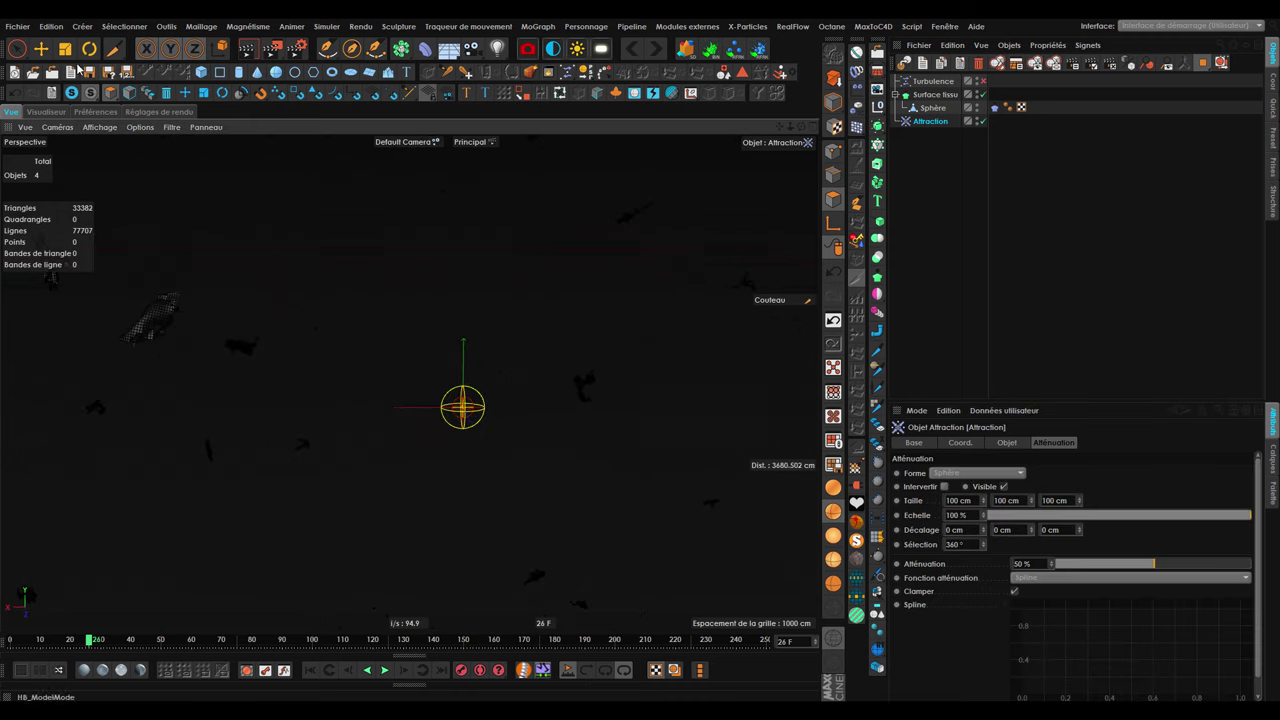
pyautogui.click(65, 48)
pyautogui.moveTo(657, 390); pyautogui.dragTo(520, 335)
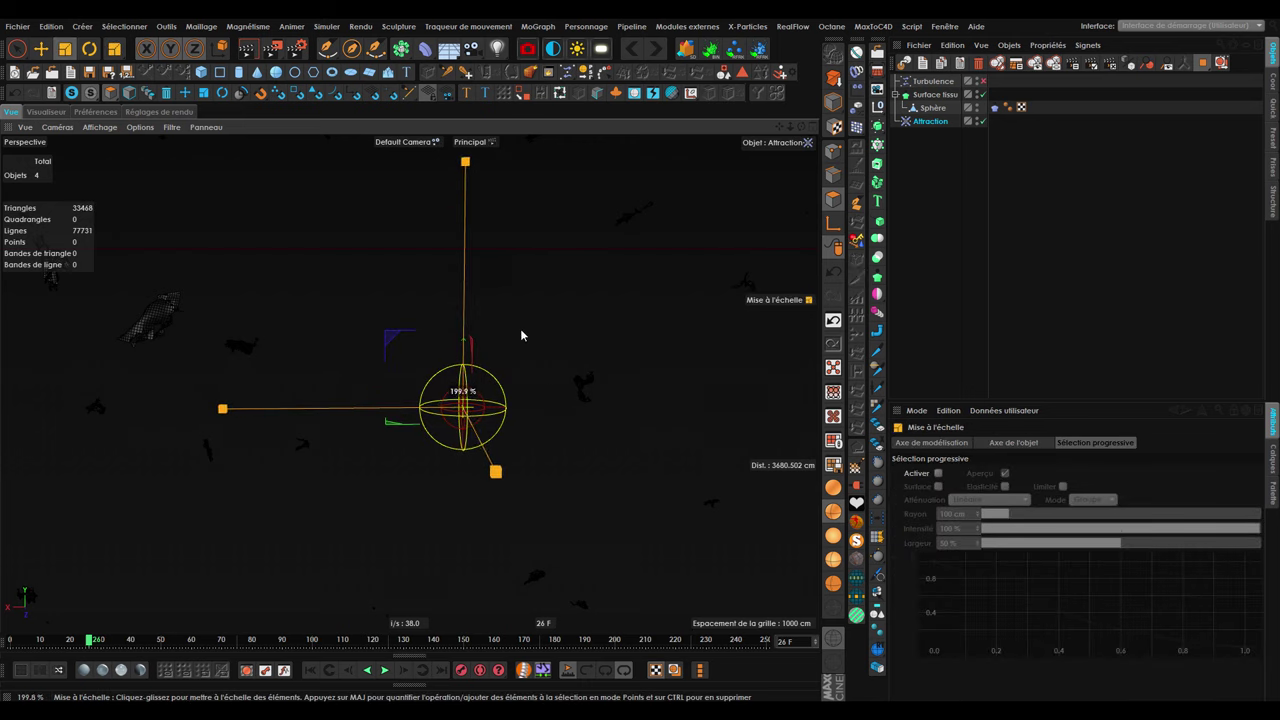
pyautogui.click(930, 121)
pyautogui.moveTo(567, 466); pyautogui.dragTo(795, 470)
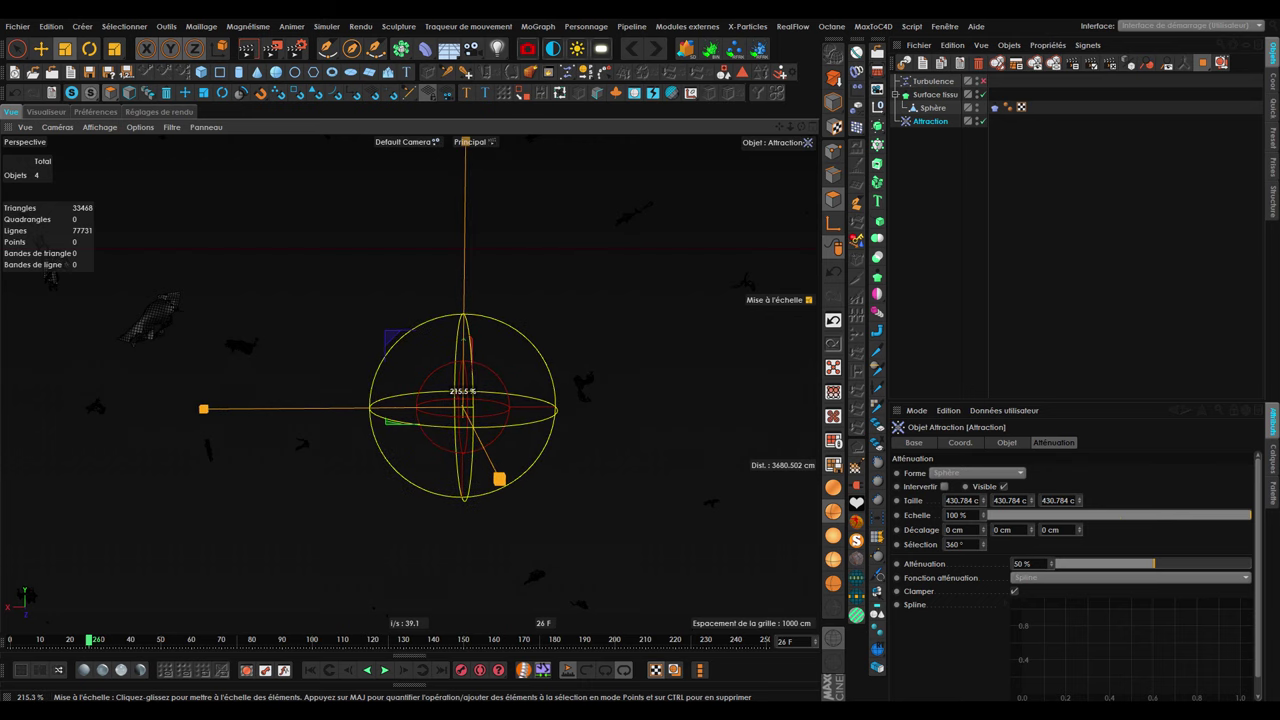
pyautogui.moveTo(795, 470); pyautogui.dragTo(850, 470)
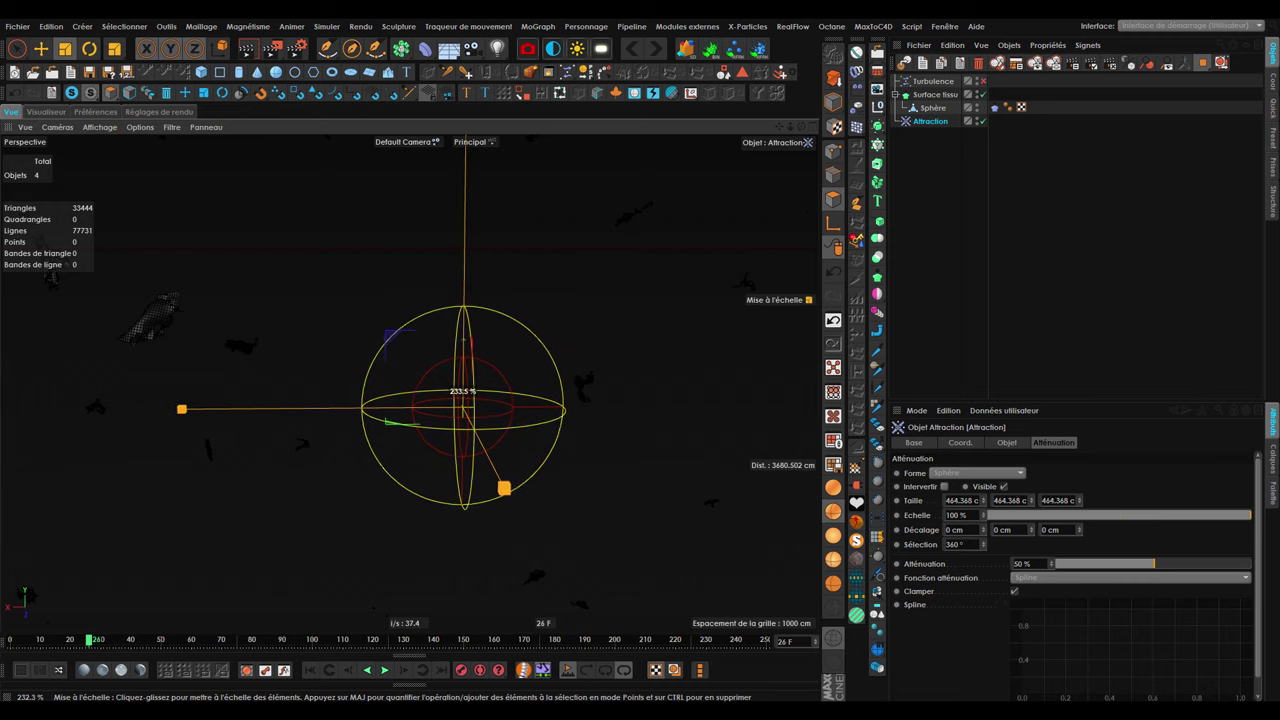
pyautogui.moveTo(191, 409)
pyautogui.mouseDown()
pyautogui.moveTo(318, 484)
pyautogui.moveTo(585, 414)
pyautogui.mouseUp()
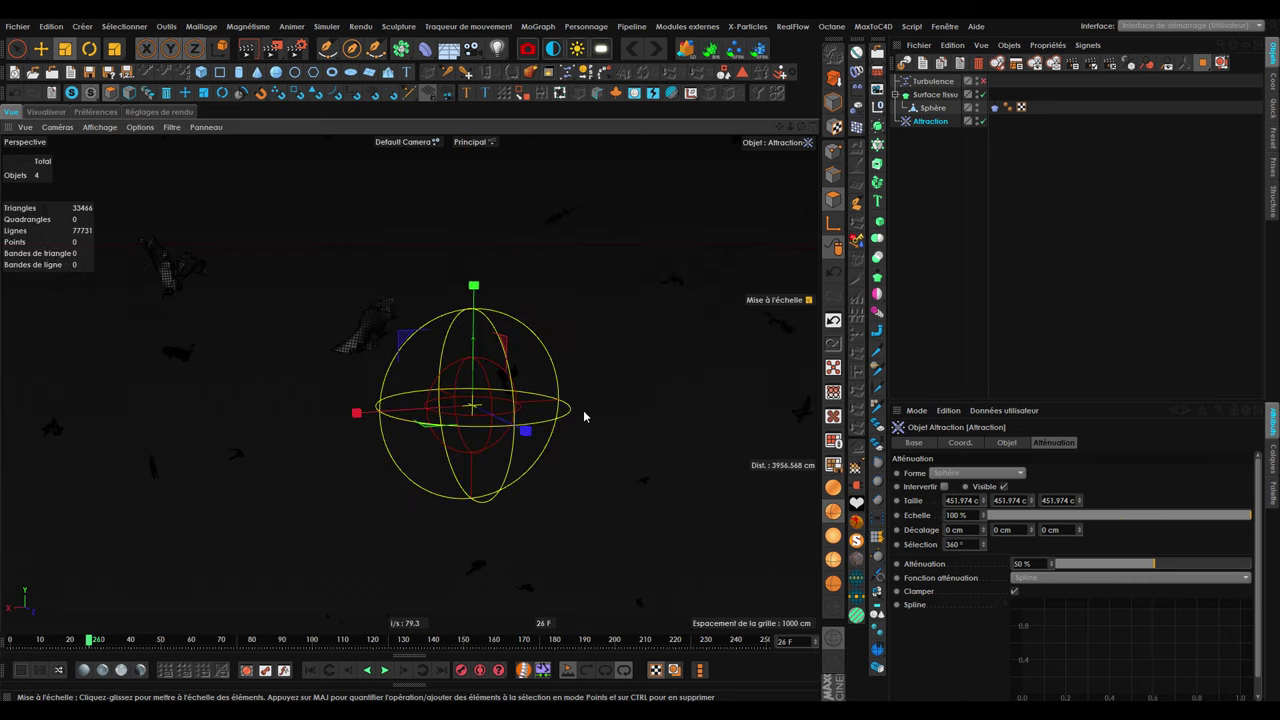
# Rewind to frame 0 and raise the falloff's Atténuation toward 100 %.
pyautogui.click(316, 669)
pyautogui.scroll(10, 648, 408)
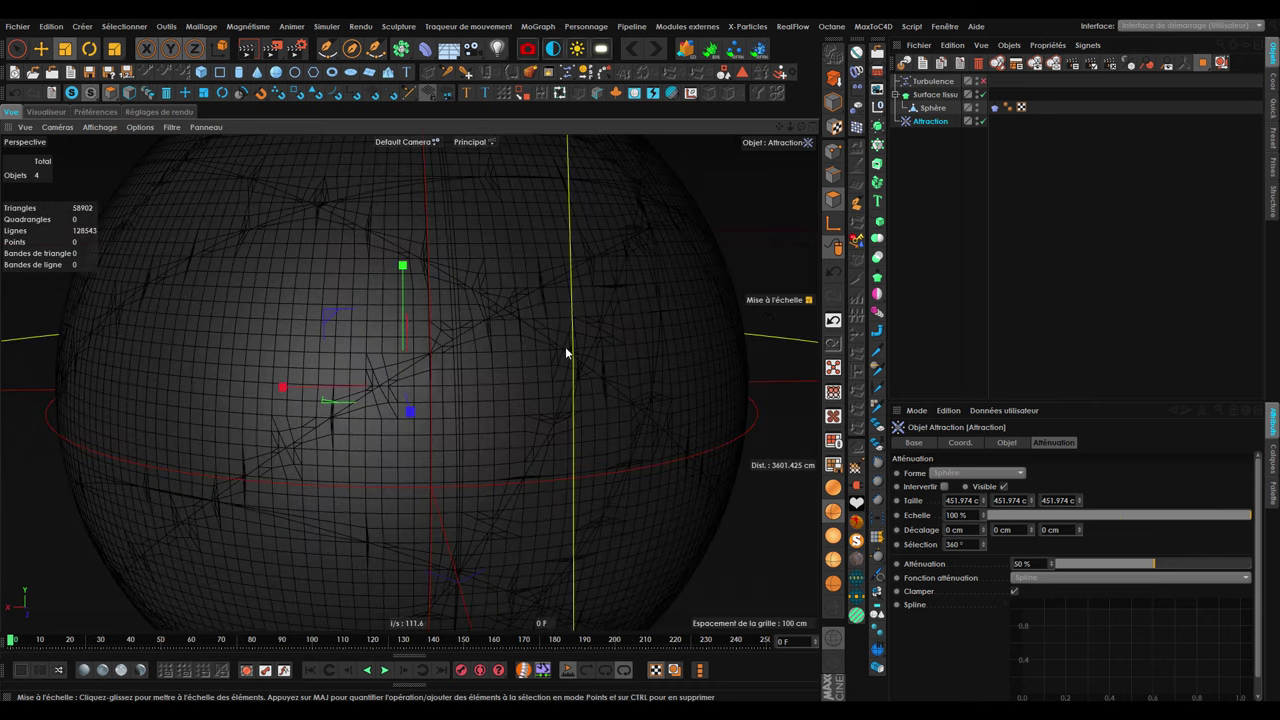
pyautogui.scroll(-2, 565, 346)
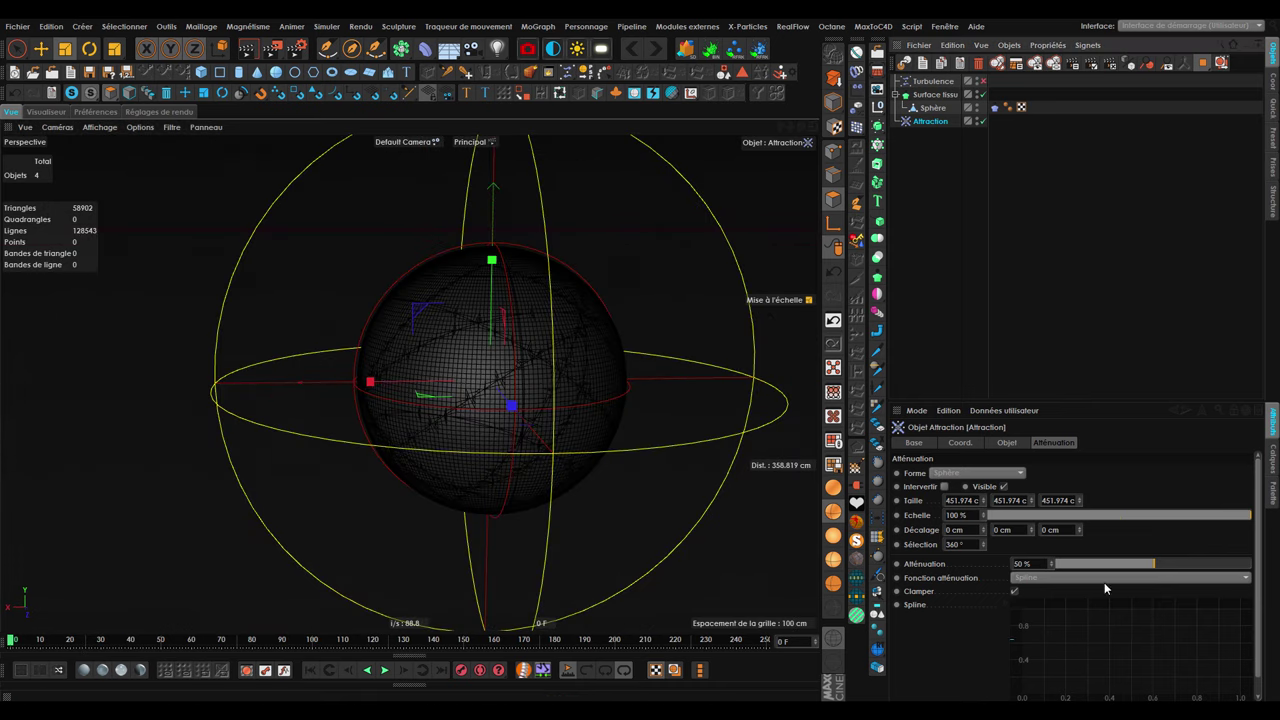
pyautogui.moveTo(1157, 575); pyautogui.dragTo(1190, 574)
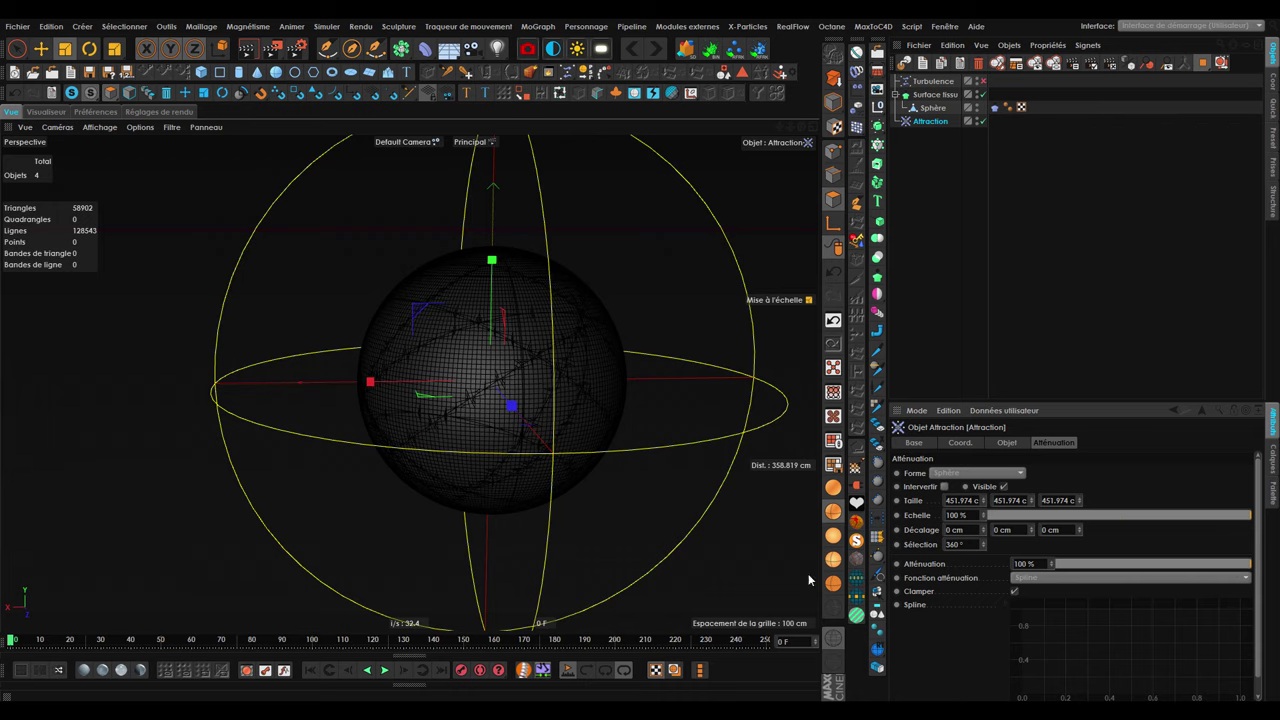
pyautogui.scroll(-5, 396, 425)
pyautogui.moveTo(396, 425)
pyautogui.keyDown('alt'); pyautogui.mouseDown()
pyautogui.moveTo(566, 358)
pyautogui.moveTo(463, 287)
pyautogui.moveTo(576, 488)
pyautogui.mouseUp(); pyautogui.keyUp('alt')
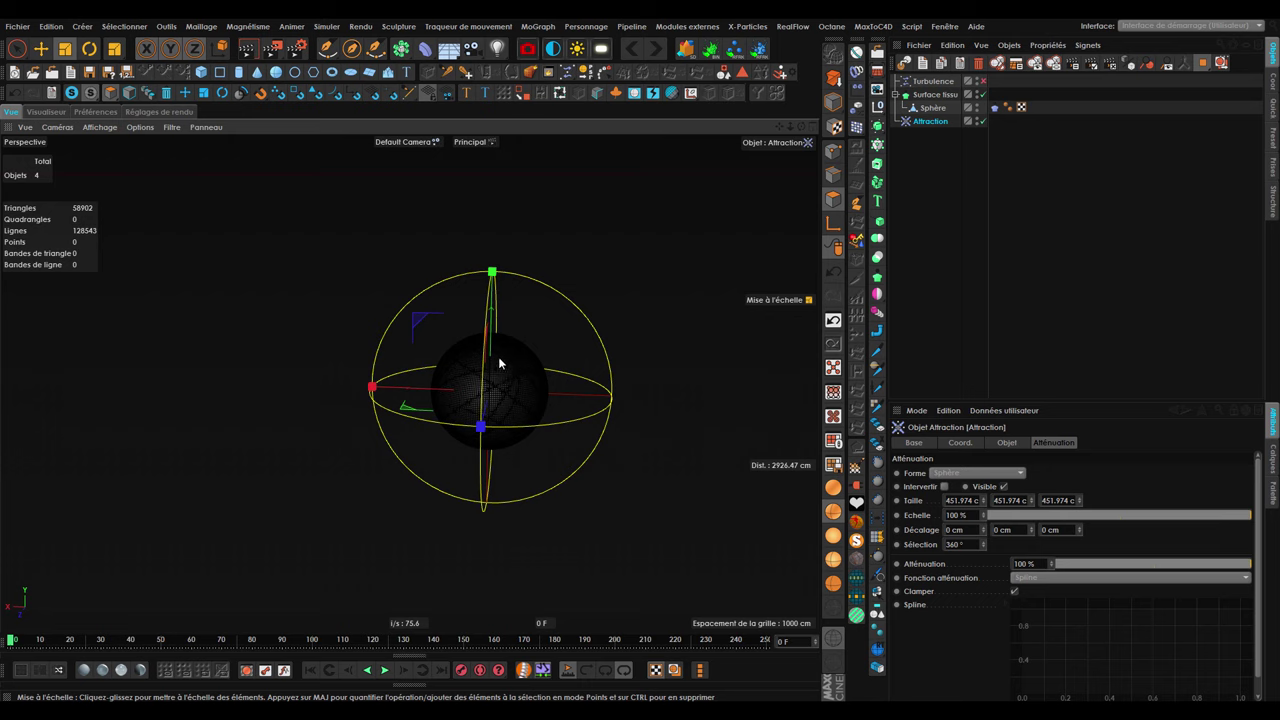
pyautogui.keyDown('alt'); pyautogui.moveTo(500, 363); pyautogui.dragTo(539, 368); pyautogui.keyUp('alt')
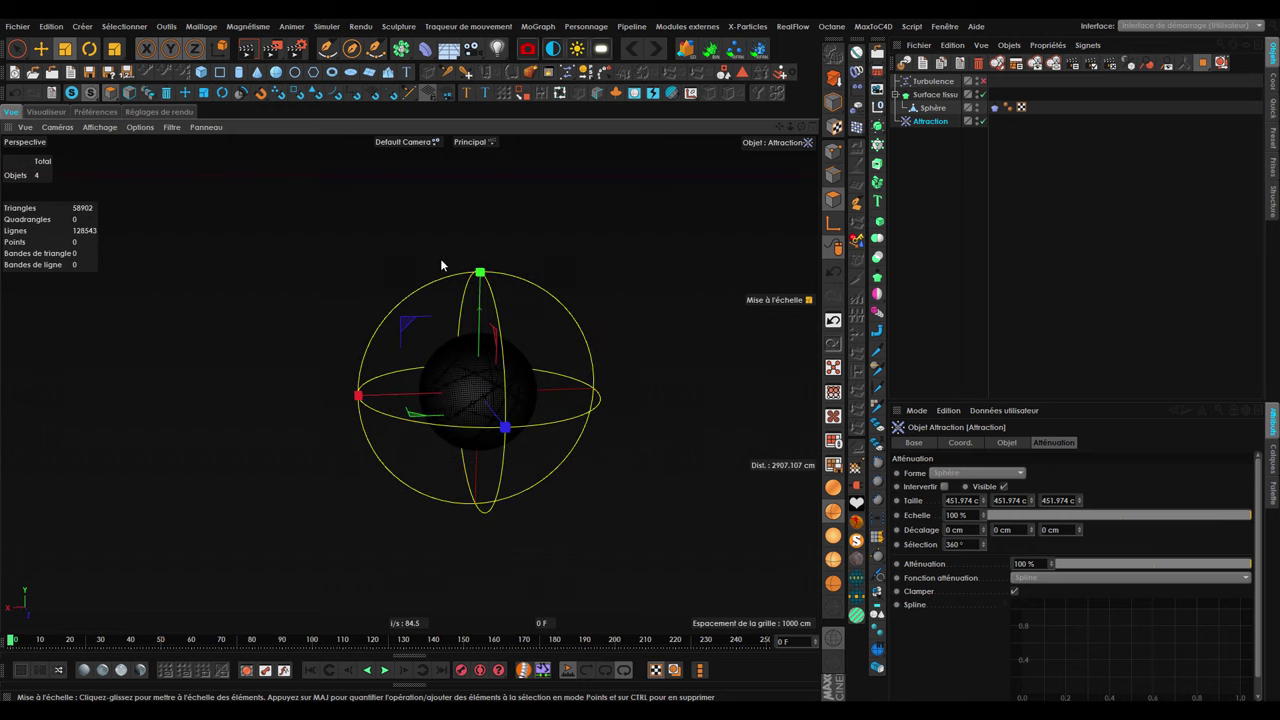
pyautogui.keyDown('alt'); pyautogui.moveTo(523, 386); pyautogui.dragTo(528, 372); pyautogui.keyUp('alt')
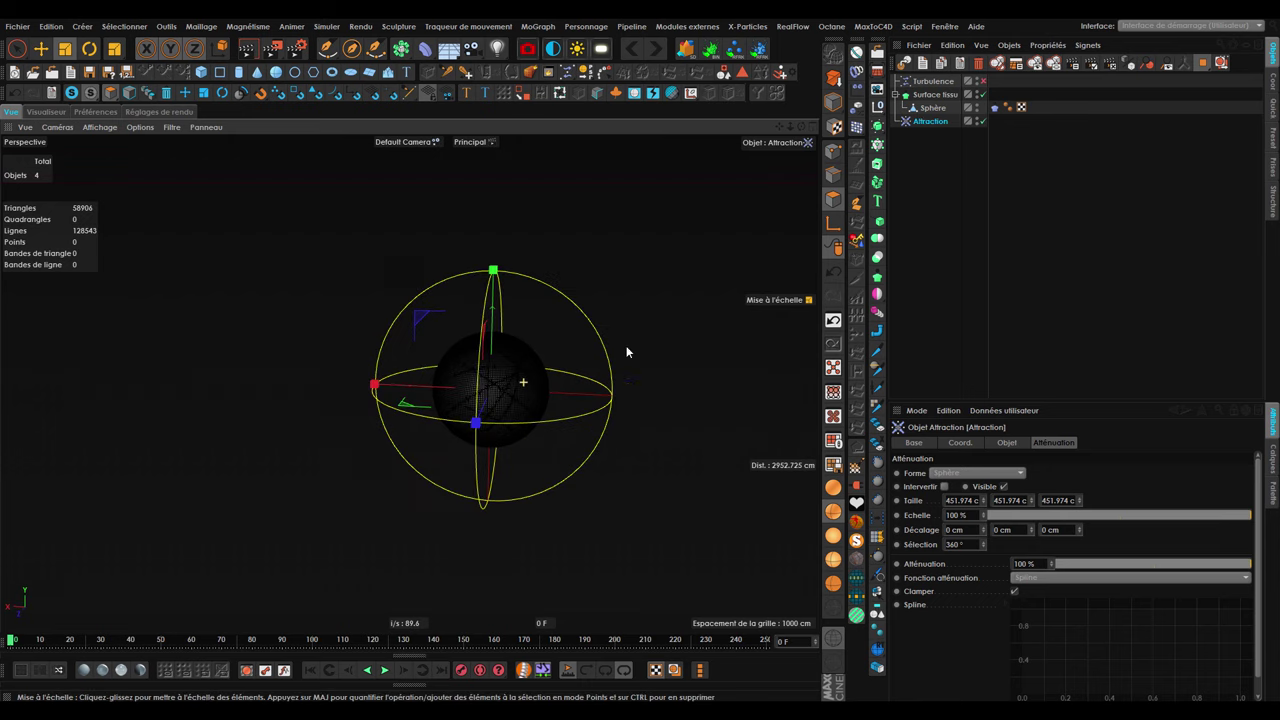
pyautogui.moveTo(556, 325)
pyautogui.keyDown('alt'); pyautogui.mouseDown()
pyautogui.moveTo(486, 400)
pyautogui.moveTo(520, 250)
pyautogui.mouseUp(); pyautogui.keyUp('alt')
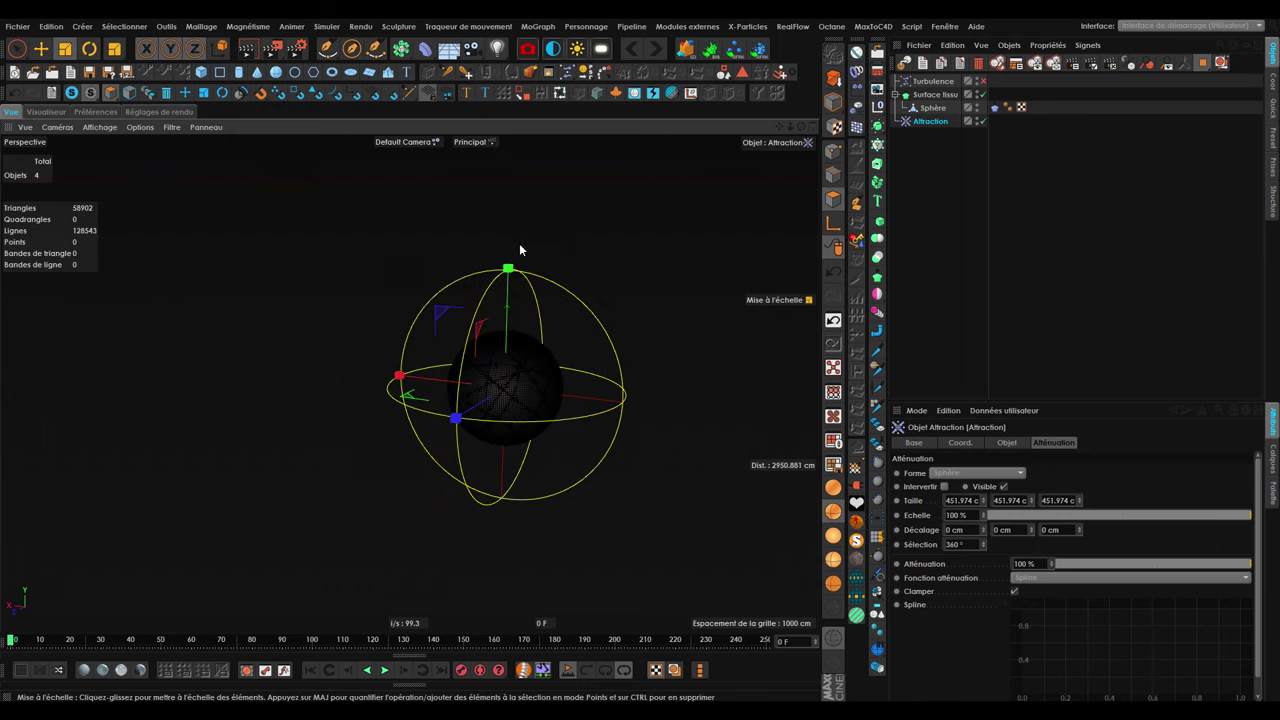
# Replay the simulation, pause at frame 73, and deselect Attraction.
pyautogui.click(384, 670)
pyautogui.keyDown('alt'); pyautogui.moveTo(505, 490); pyautogui.dragTo(657, 394); pyautogui.keyUp('alt')
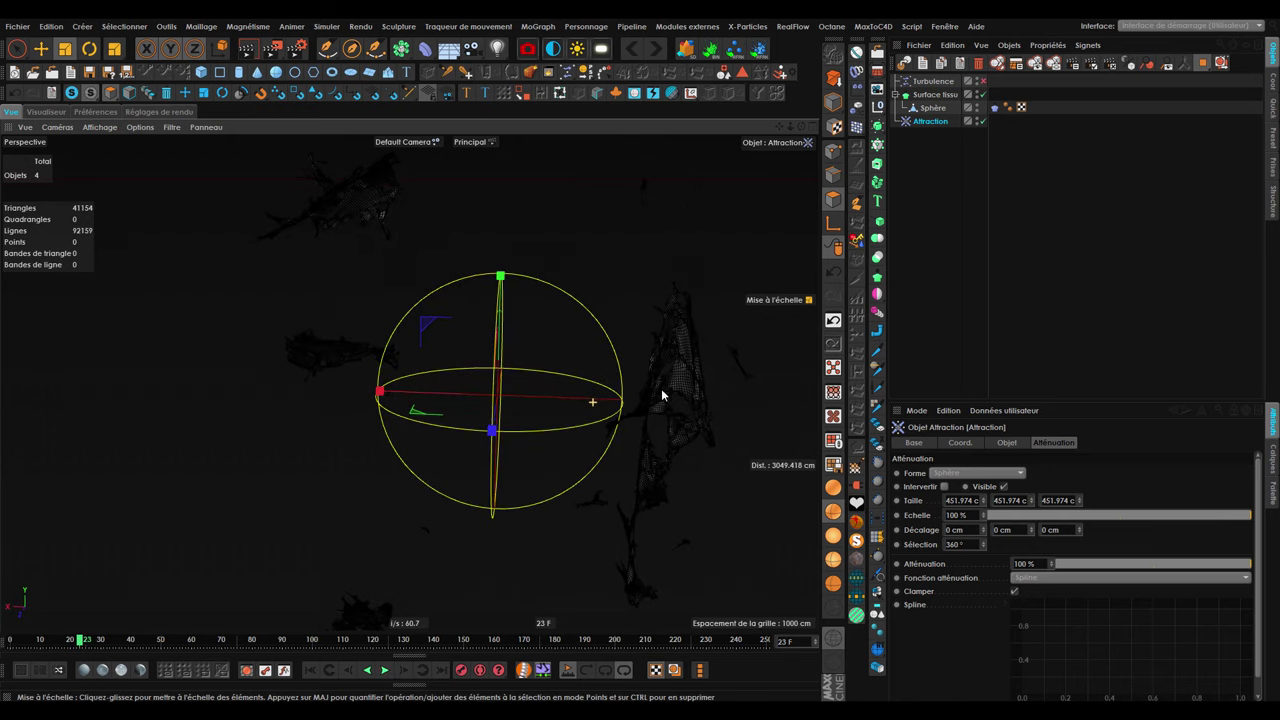
pyautogui.click(312, 670)
pyautogui.click(384, 670)
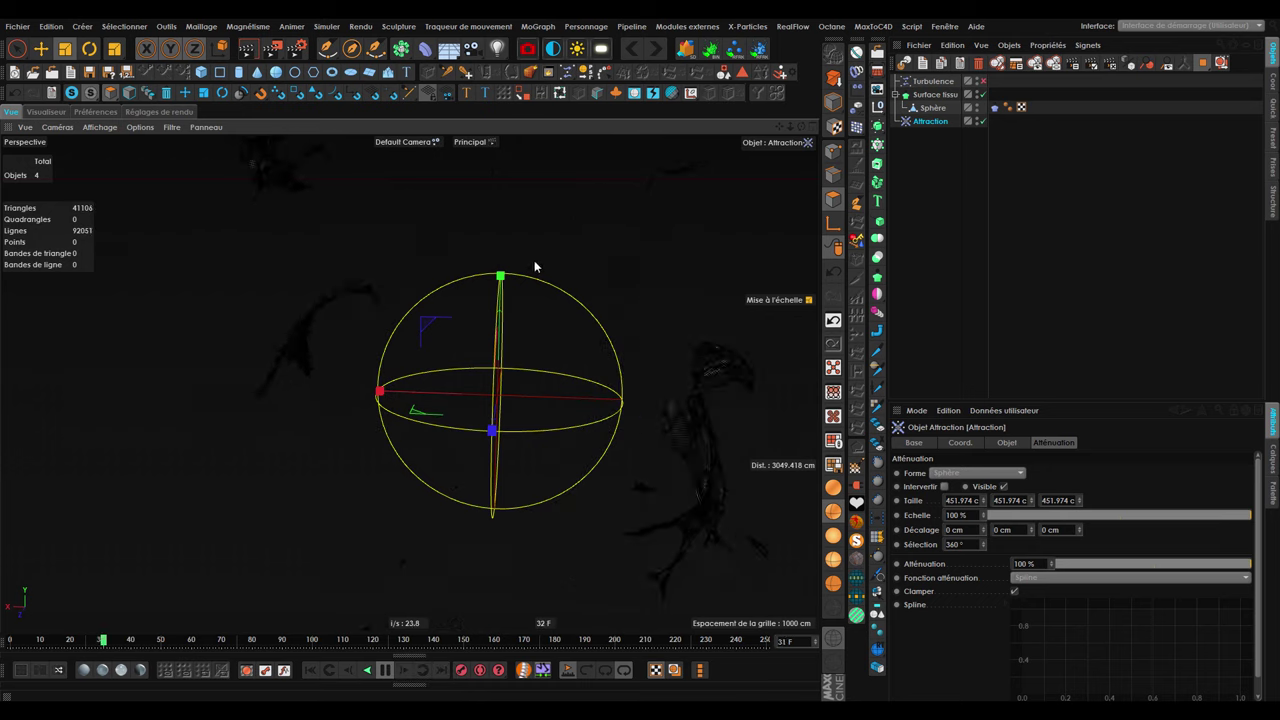
pyautogui.click(382, 672)
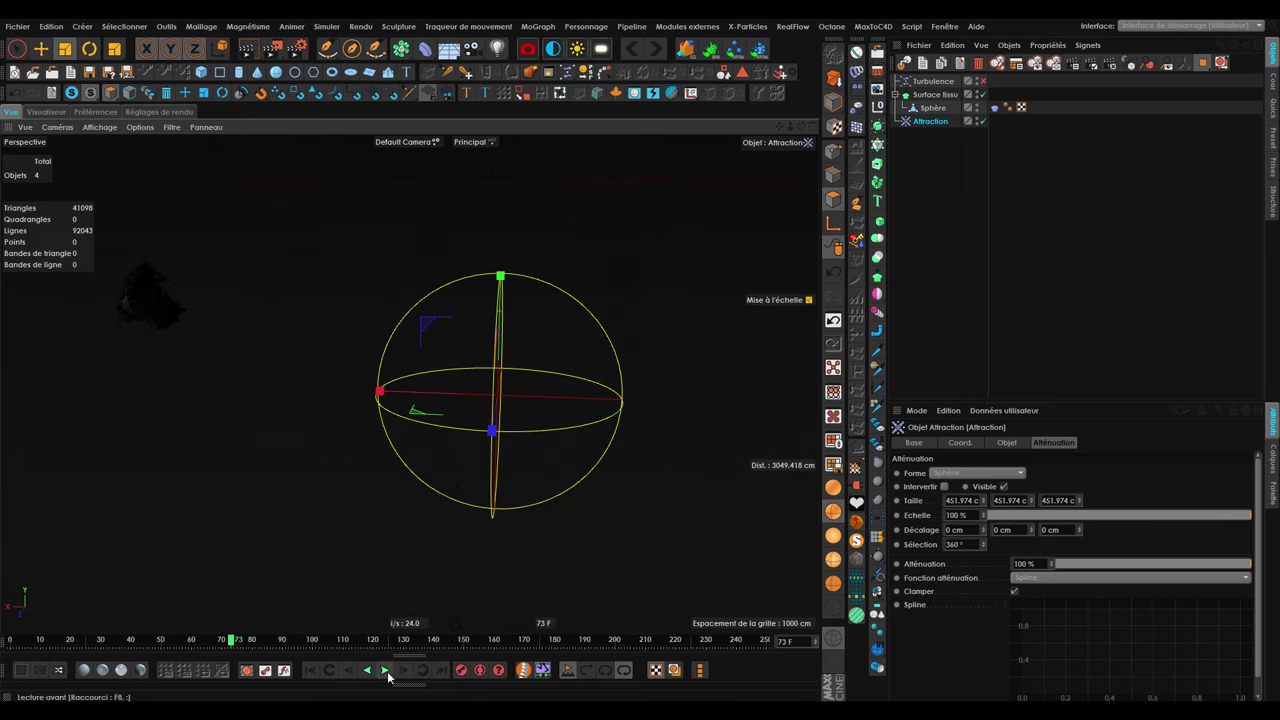
pyautogui.keyDown('alt'); pyautogui.moveTo(580, 400); pyautogui.dragTo(617, 362); pyautogui.keyUp('alt')
pyautogui.click(938, 222)
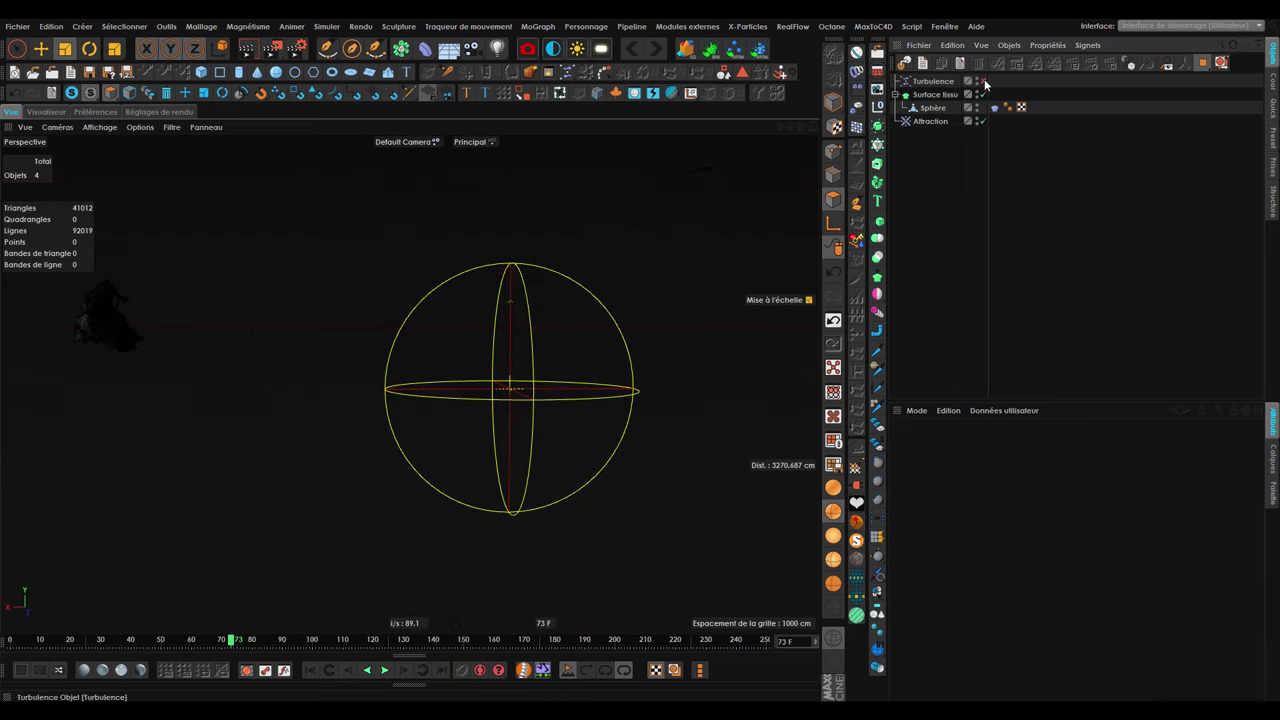
# Reframe the sphere, replay the tearing from frame 0, and stop at frame 15 for a closer look.
pyautogui.press('h')
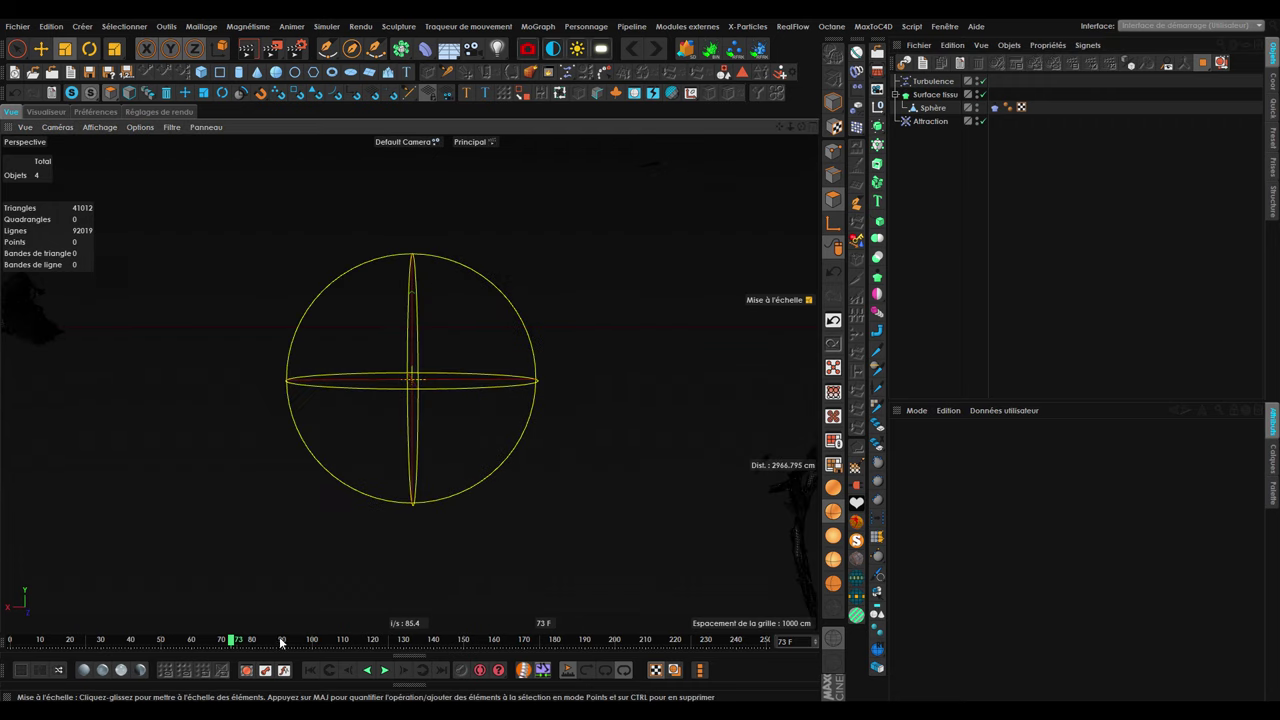
pyautogui.click(310, 670)
pyautogui.click(385, 672)
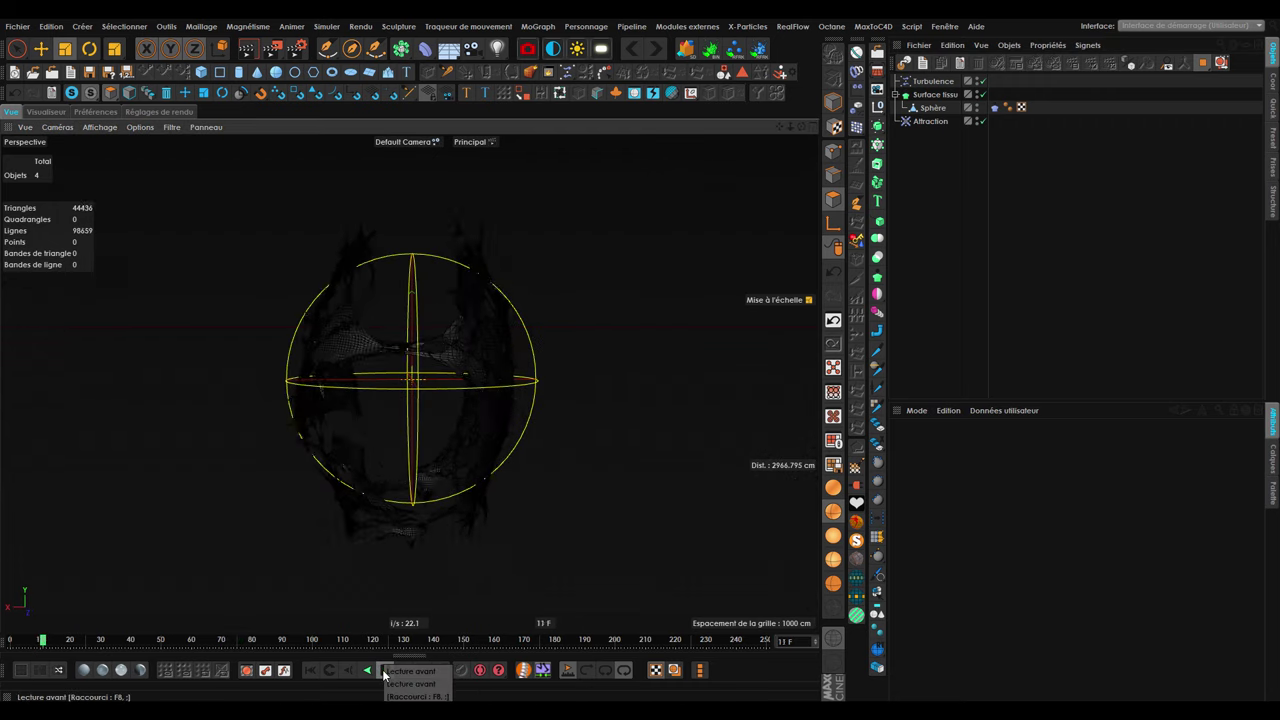
pyautogui.moveTo(498, 402)
pyautogui.keyDown('alt'); pyautogui.mouseDown()
pyautogui.moveTo(455, 402)
pyautogui.moveTo(529, 403)
pyautogui.moveTo(491, 363)
pyautogui.mouseUp(); pyautogui.keyUp('alt')
pyautogui.click(366, 670)
pyautogui.click(385, 674)
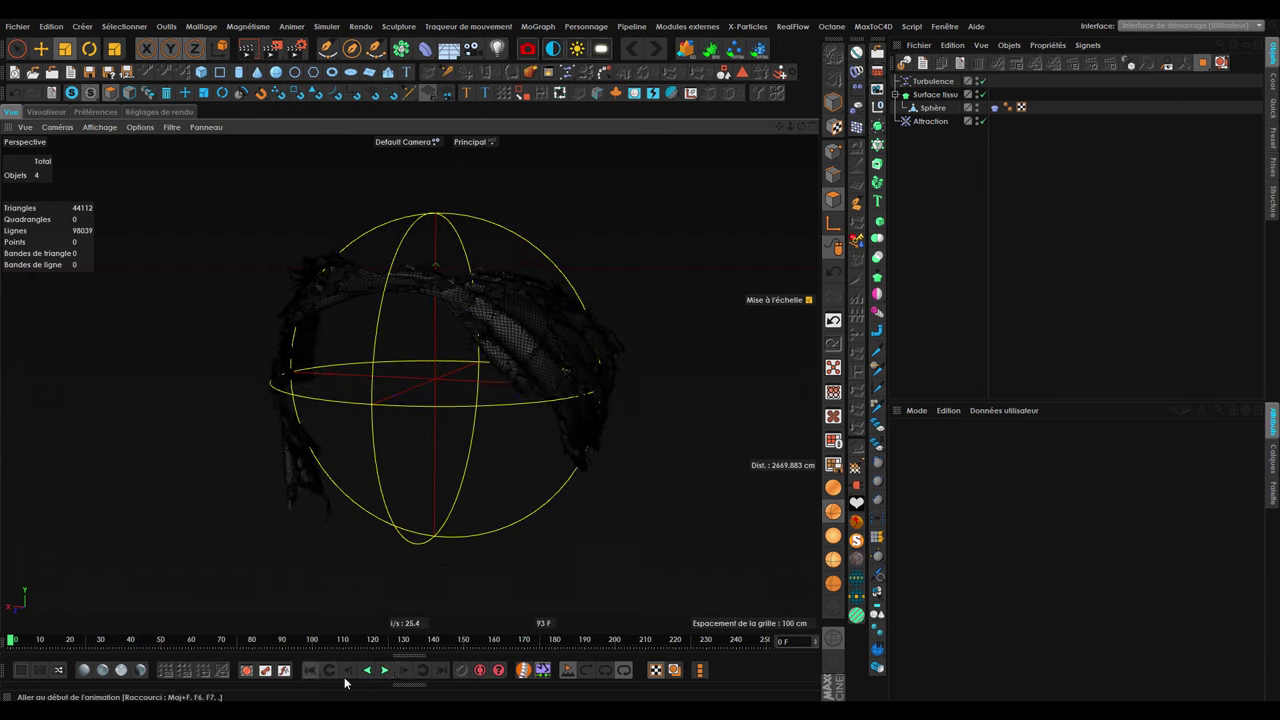
pyautogui.click(345, 676)
pyautogui.click(385, 670)
pyautogui.click(385, 670)
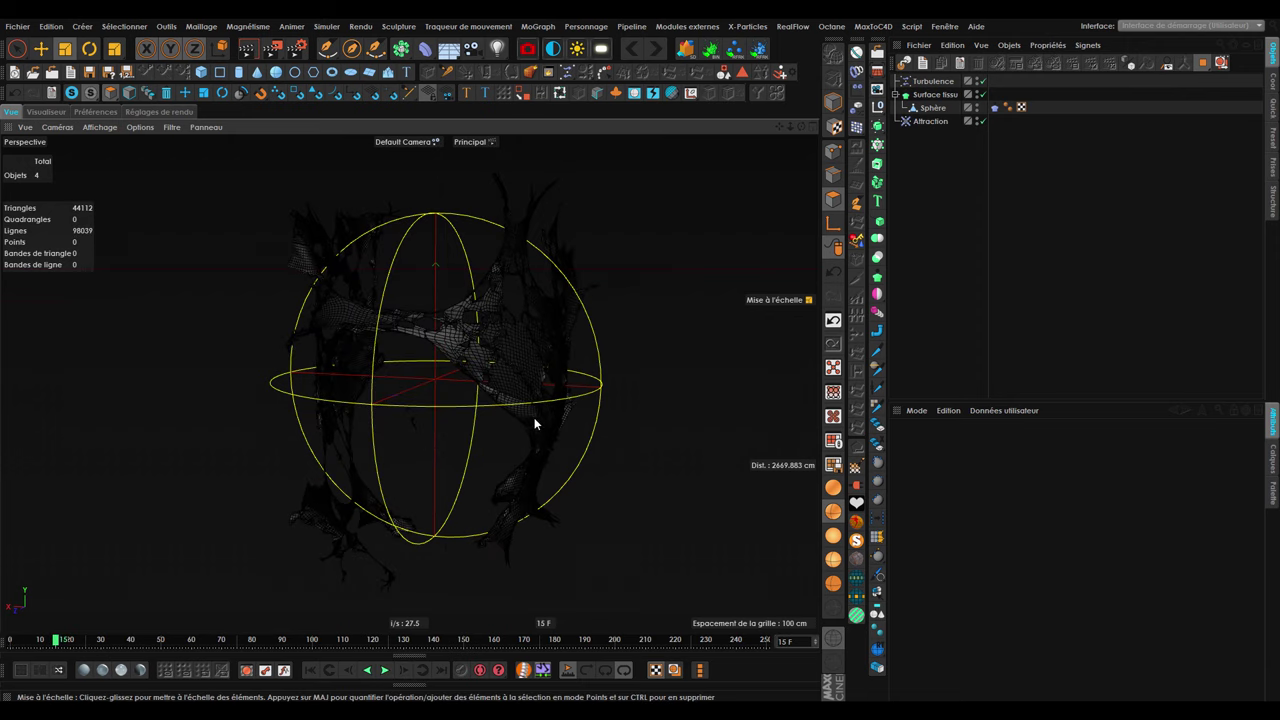
pyautogui.scroll(3, 536, 417)
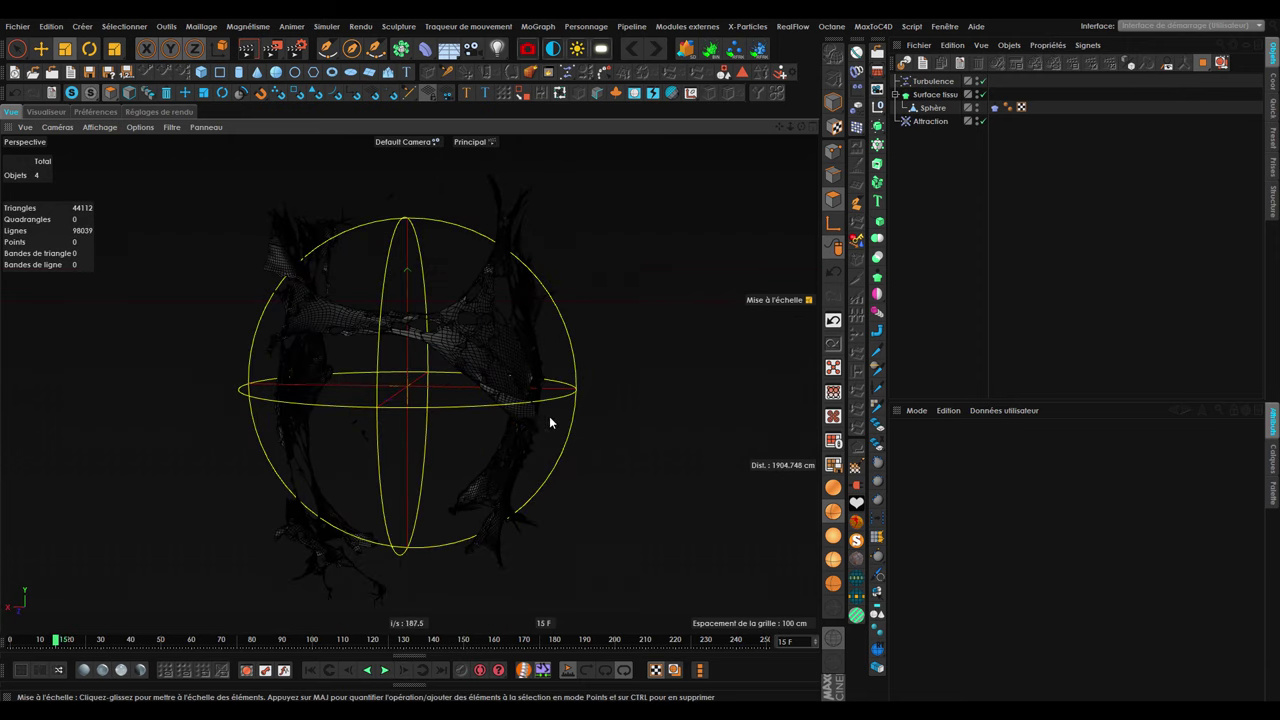
pyautogui.moveTo(518, 393)
pyautogui.keyDown('alt'); pyautogui.mouseDown()
pyautogui.moveTo(457, 406)
pyautogui.moveTo(471, 357)
pyautogui.moveTo(551, 357)
pyautogui.moveTo(696, 307)
pyautogui.mouseUp(); pyautogui.keyUp('alt')
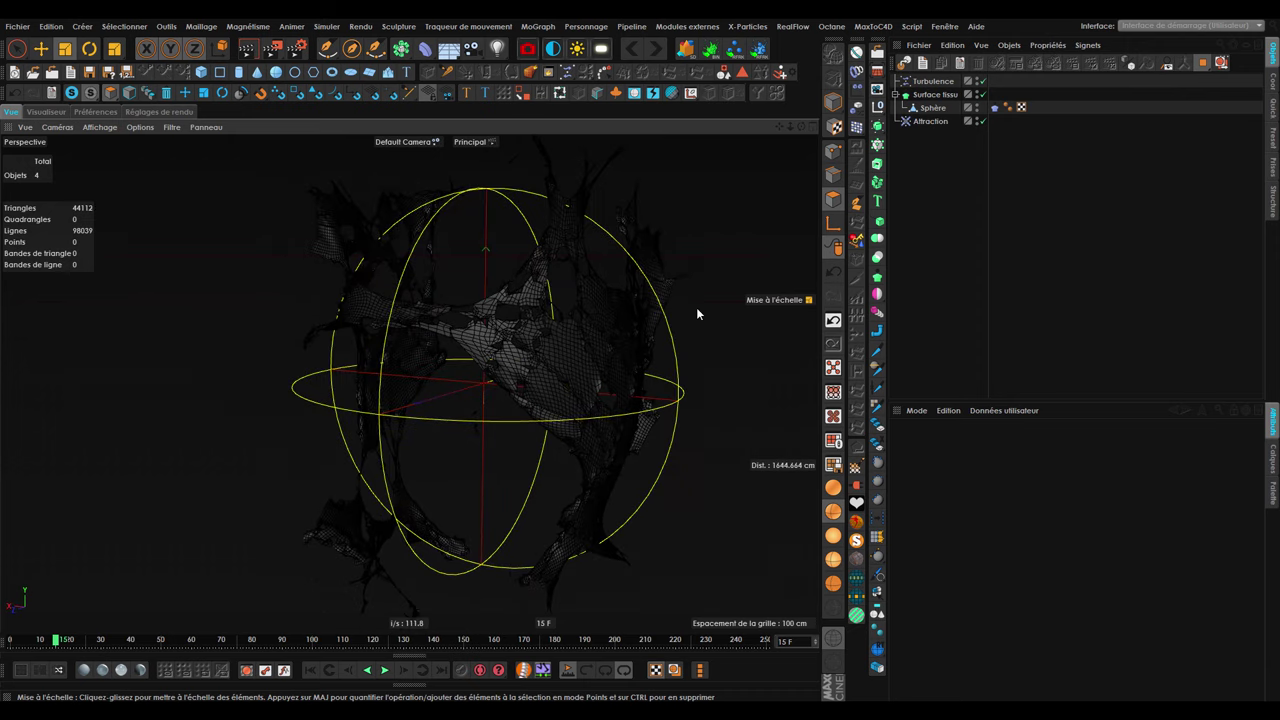
# Show the Sphère cloth tag's Propriété settings and replay the current tearing to frame 17.
pyautogui.click(996, 107)
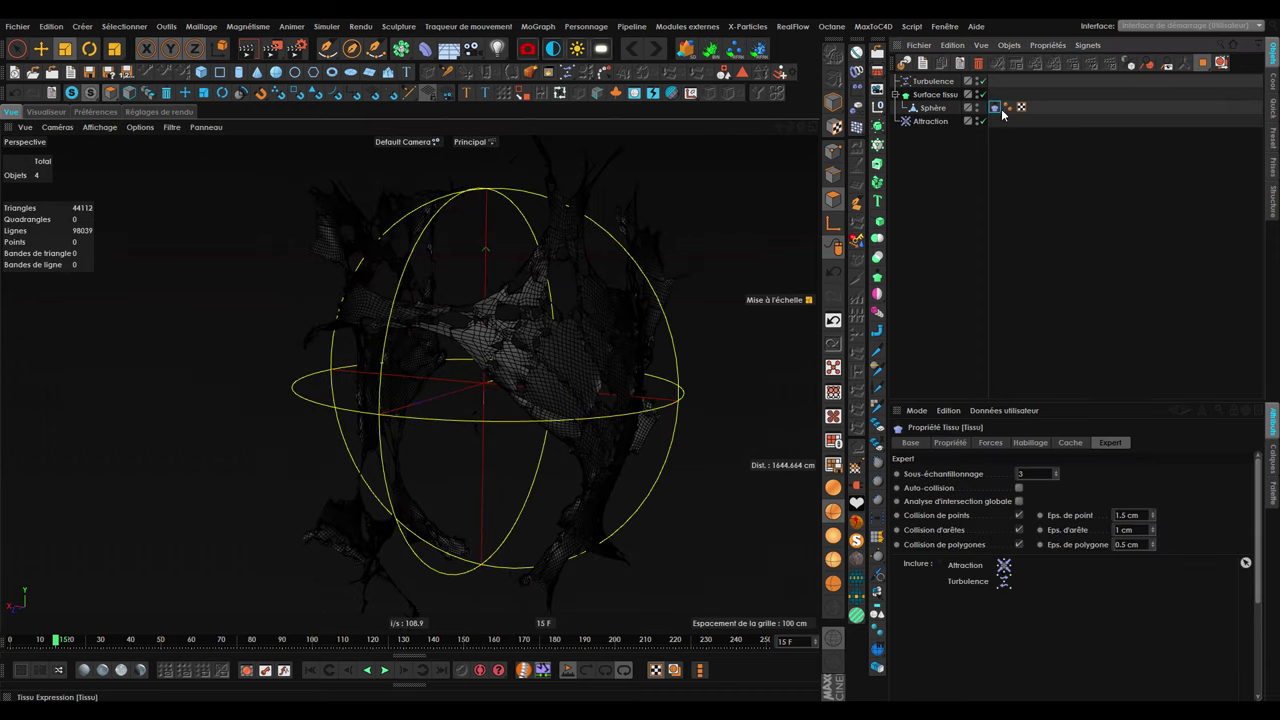
pyautogui.click(950, 442)
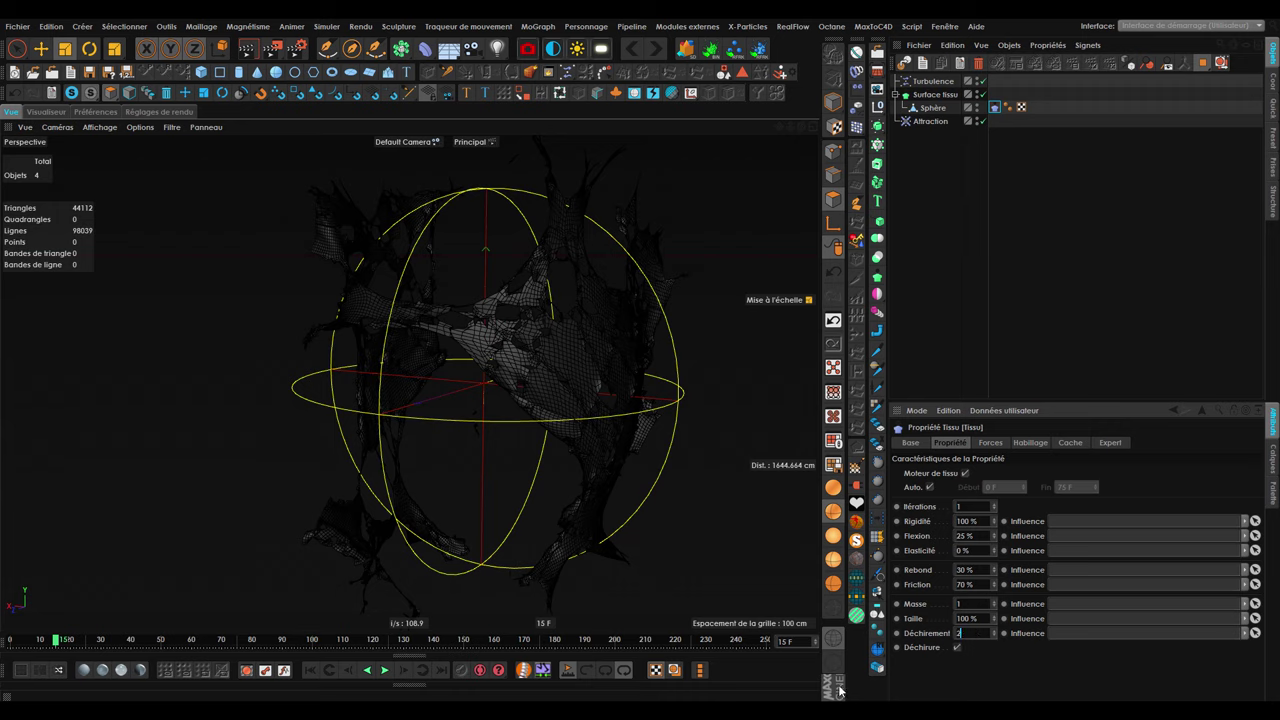
pyautogui.click(310, 670)
pyautogui.click(384, 670)
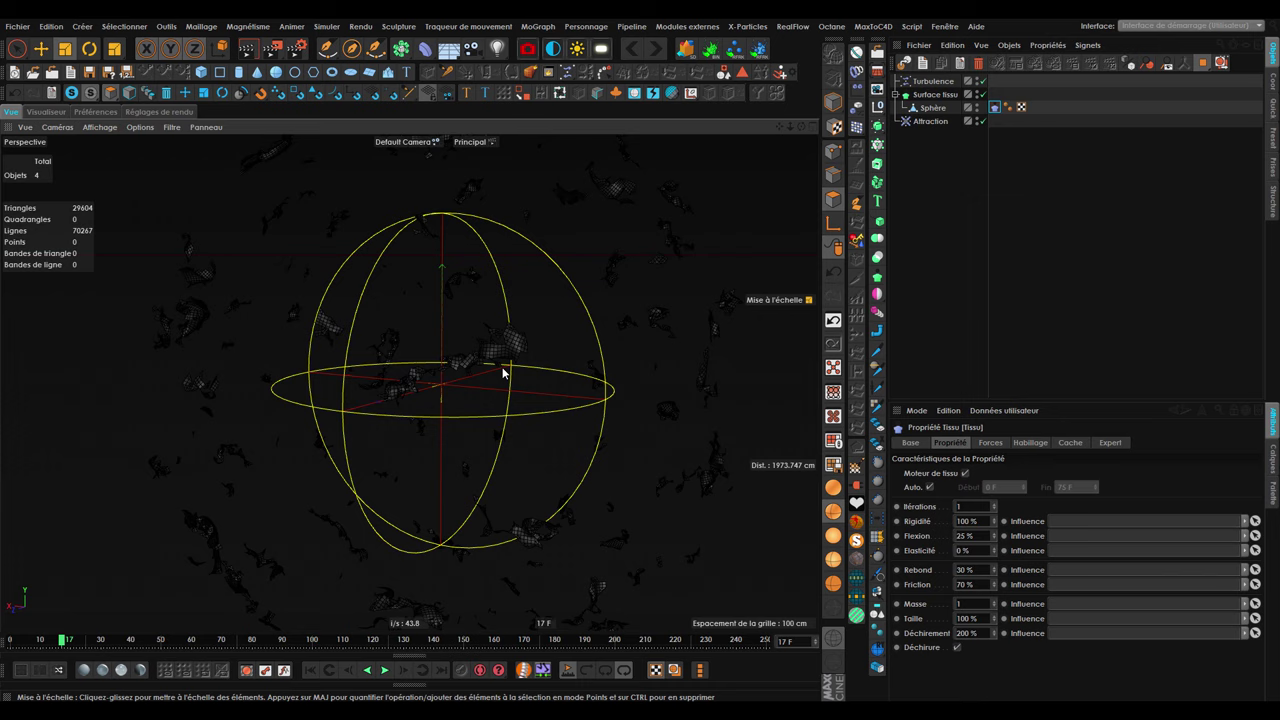
pyautogui.press('F8')
# Set Déchirement to 250 % and replay to frame 21 to view the small fragments.
pyautogui.doubleClick(970, 633)
pyautogui.write('250')
pyautogui.click(310, 670)
pyautogui.click(384, 670)
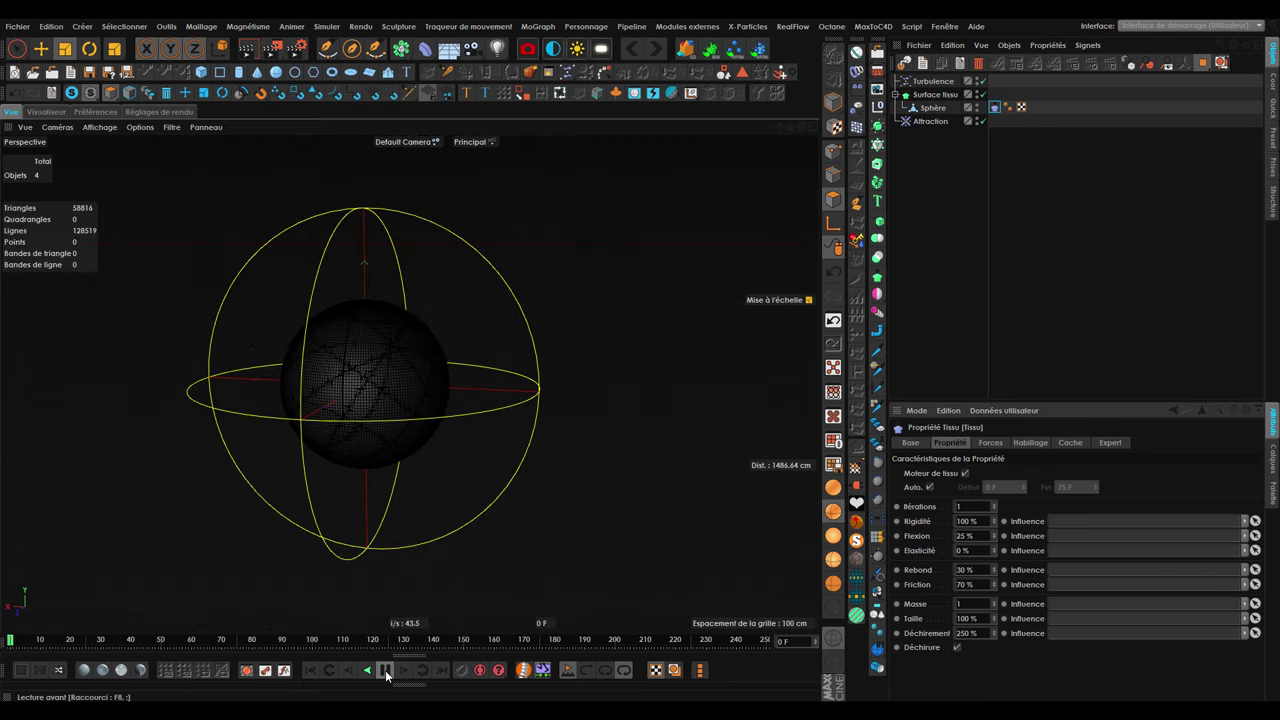
pyautogui.click(384, 670)
pyautogui.moveTo(516, 465)
pyautogui.keyDown('alt'); pyautogui.mouseDown()
pyautogui.moveTo(524, 455)
pyautogui.moveTo(512, 492)
pyautogui.moveTo(483, 488)
pyautogui.mouseUp(); pyautogui.keyUp('alt')
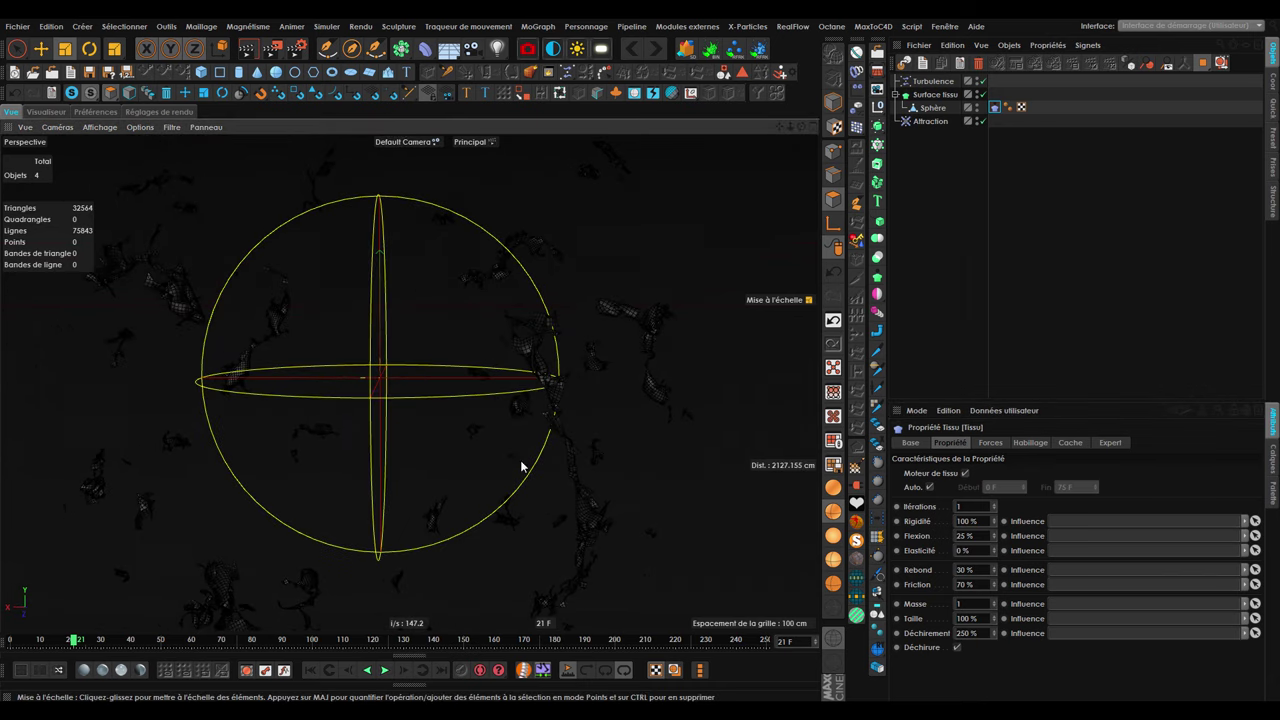
# Select Surface tissu and set its Subdivisions to 0.
pyautogui.click(949, 110)
pyautogui.click(928, 95)
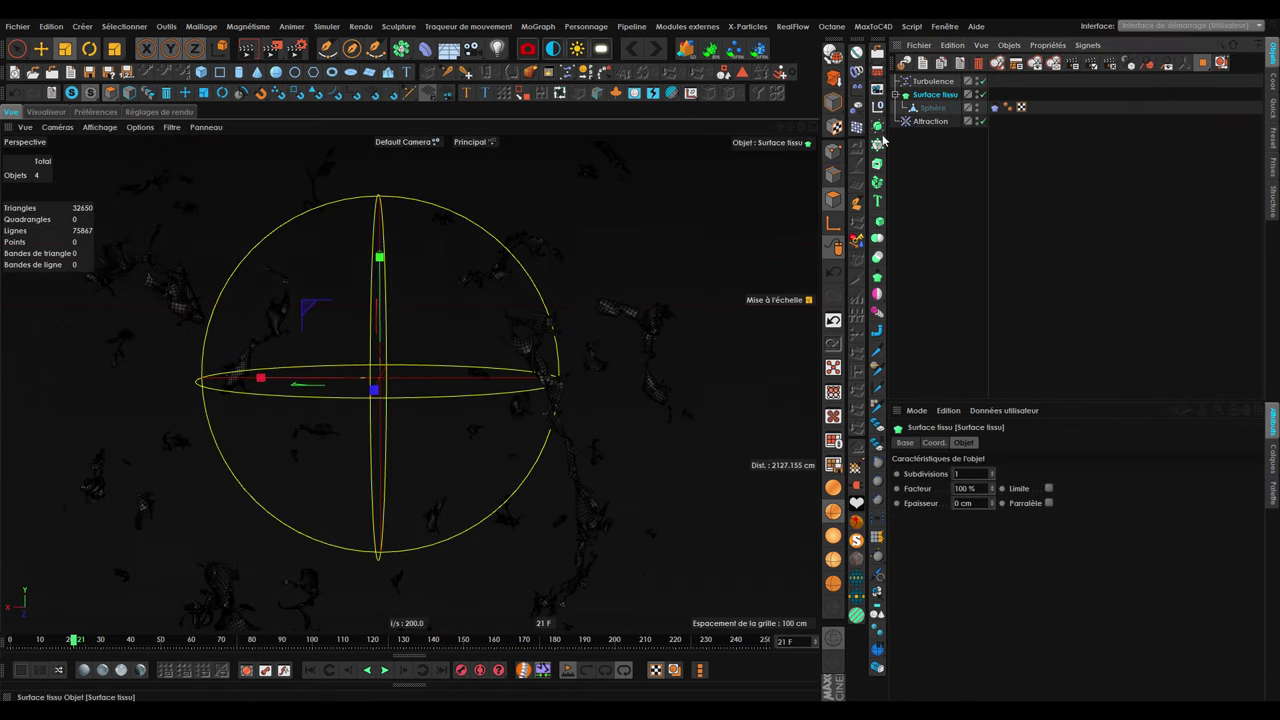
pyautogui.scroll(1, 506, 471)
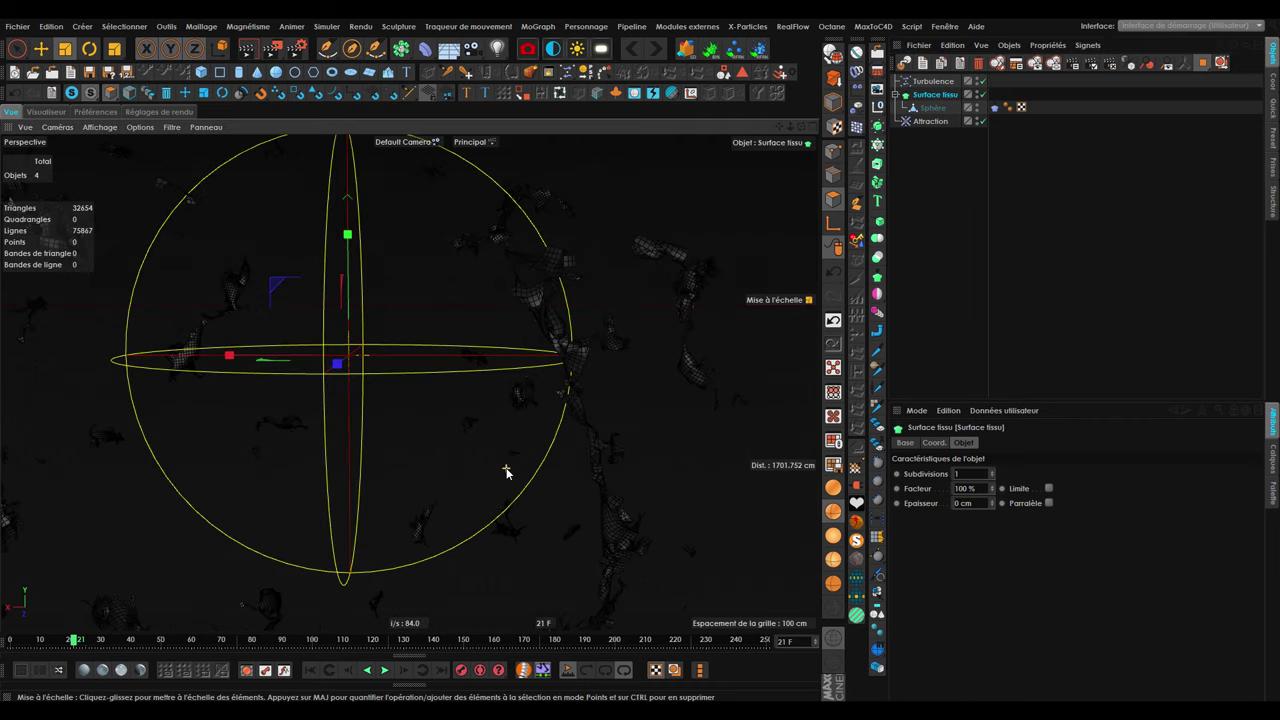
pyautogui.scroll(3, 589, 418)
pyautogui.keyDown('alt'); pyautogui.moveTo(590, 373); pyautogui.dragTo(974, 515); pyautogui.keyUp('alt')
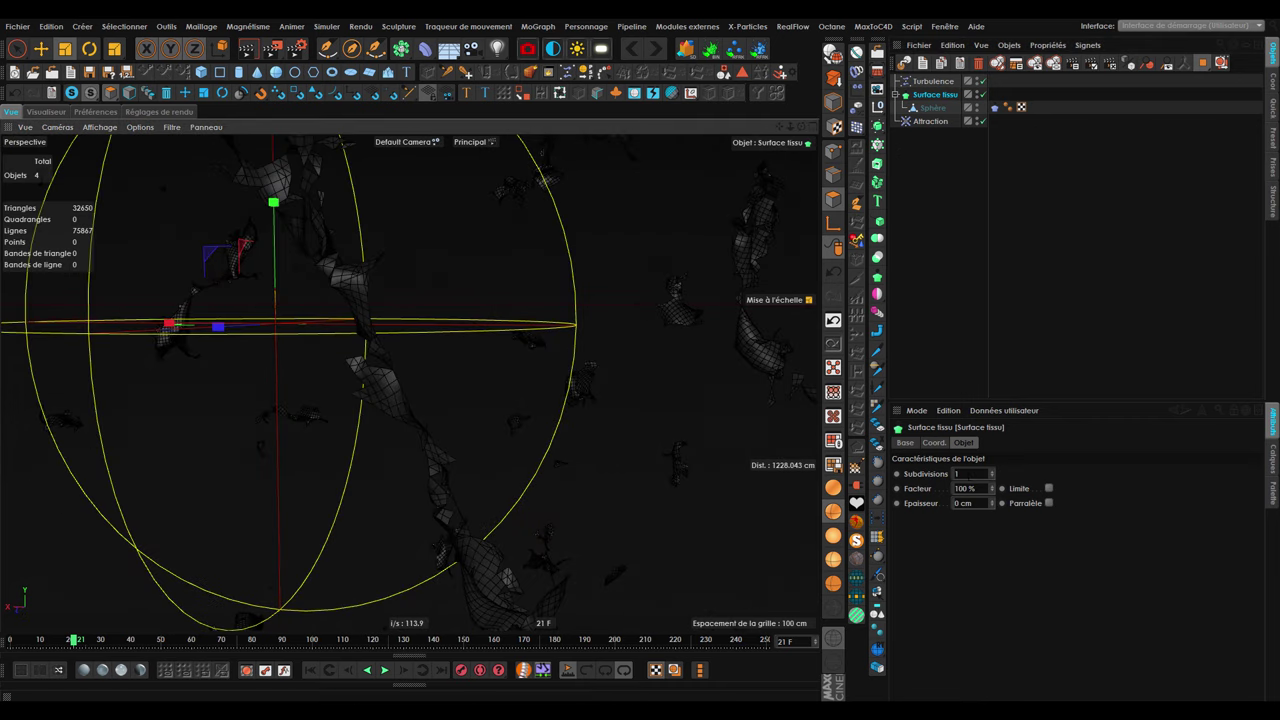
pyautogui.doubleClick(960, 473)
pyautogui.write('0')
pyautogui.press('Return')
pyautogui.write('0')
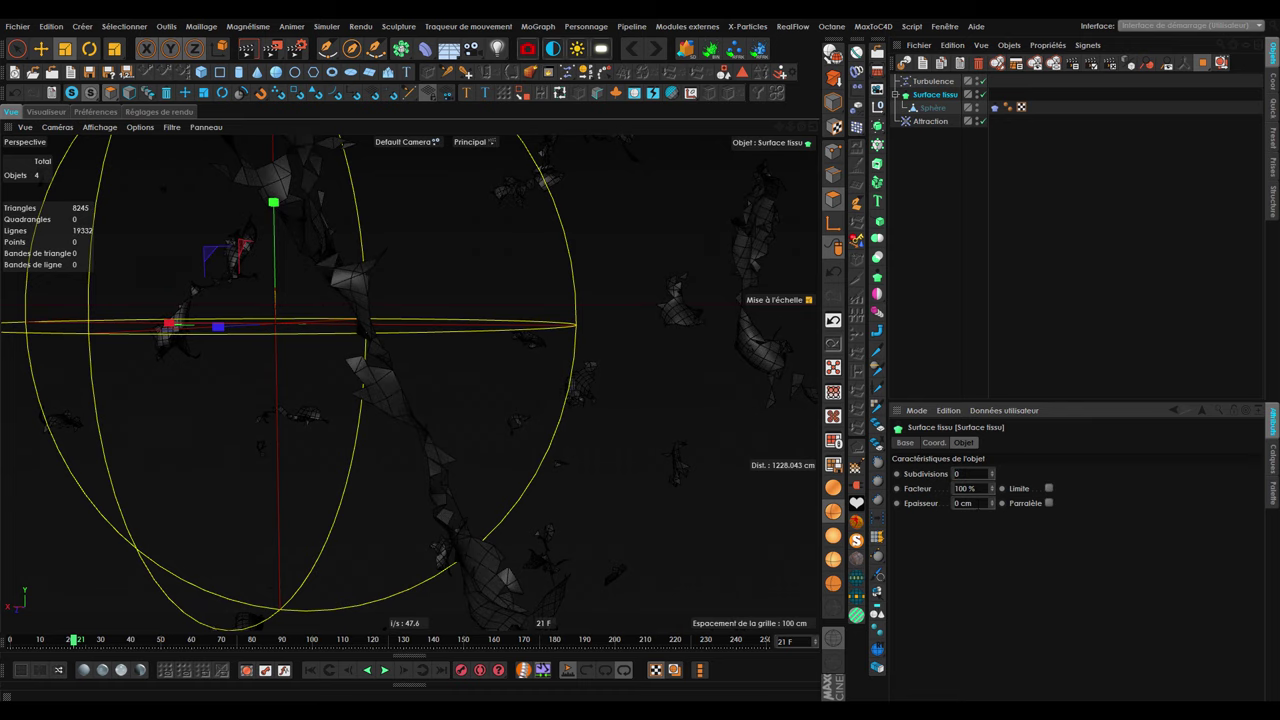
# Lower the Surface tissu thickness to -1 cm and replay the simulation to frame 17.
pyautogui.click(991, 507)
pyautogui.moveTo(601, 550)
pyautogui.keyDown('alt'); pyautogui.mouseDown()
pyautogui.moveTo(436, 566)
pyautogui.moveTo(540, 568)
pyautogui.moveTo(545, 520)
pyautogui.mouseUp(); pyautogui.keyUp('alt')
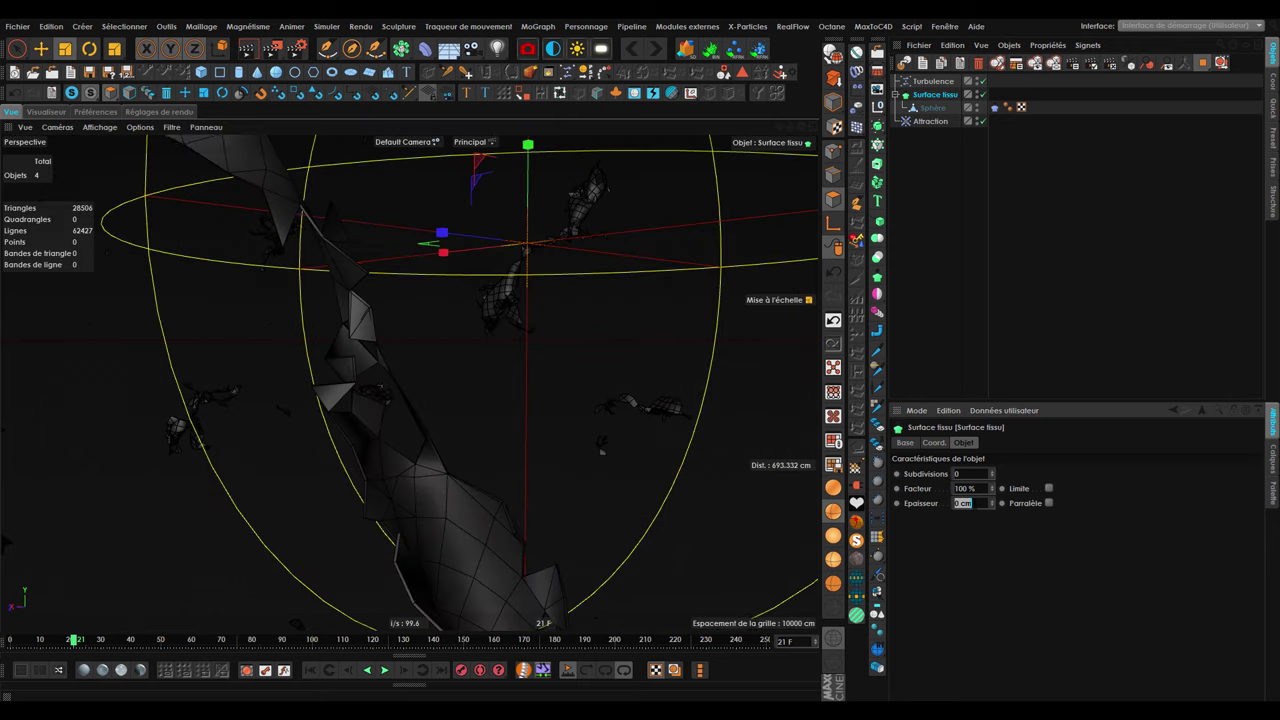
pyautogui.scroll(-5, 494, 474)
pyautogui.keyDown('alt'); pyautogui.moveTo(494, 474); pyautogui.dragTo(597, 465); pyautogui.keyUp('alt')
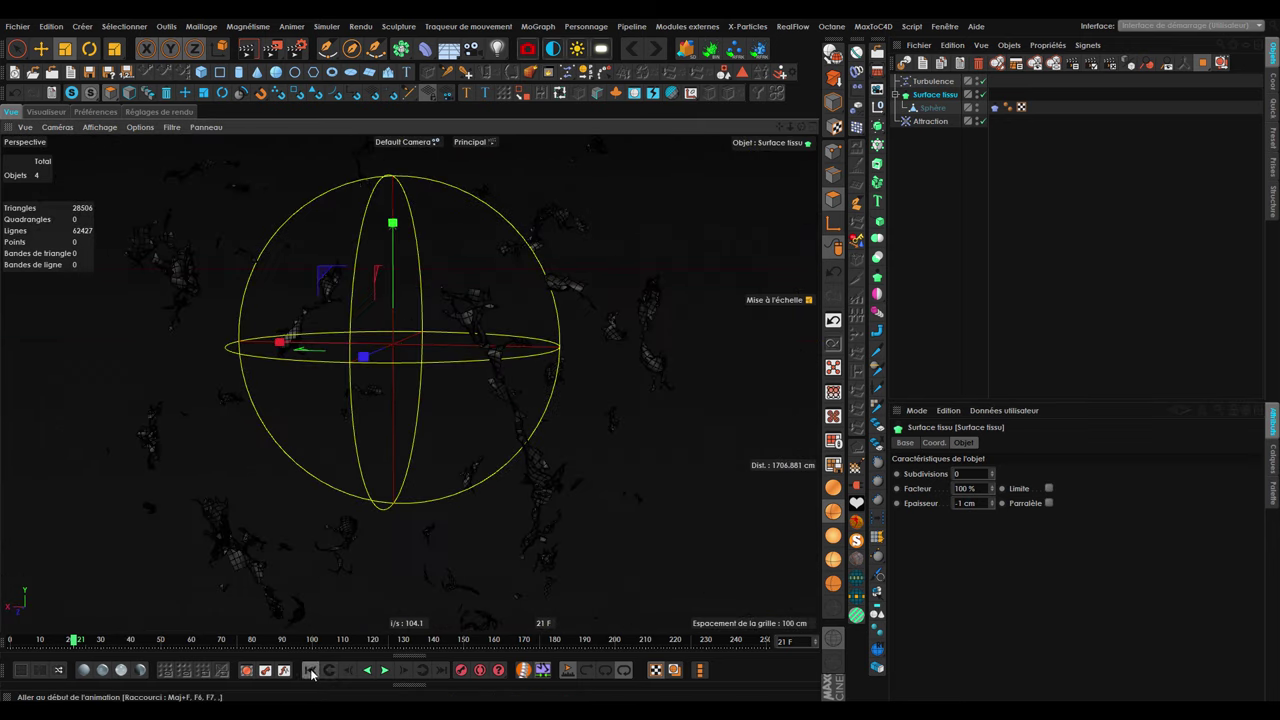
pyautogui.click(310, 670)
pyautogui.click(385, 670)
pyautogui.click(385, 670)
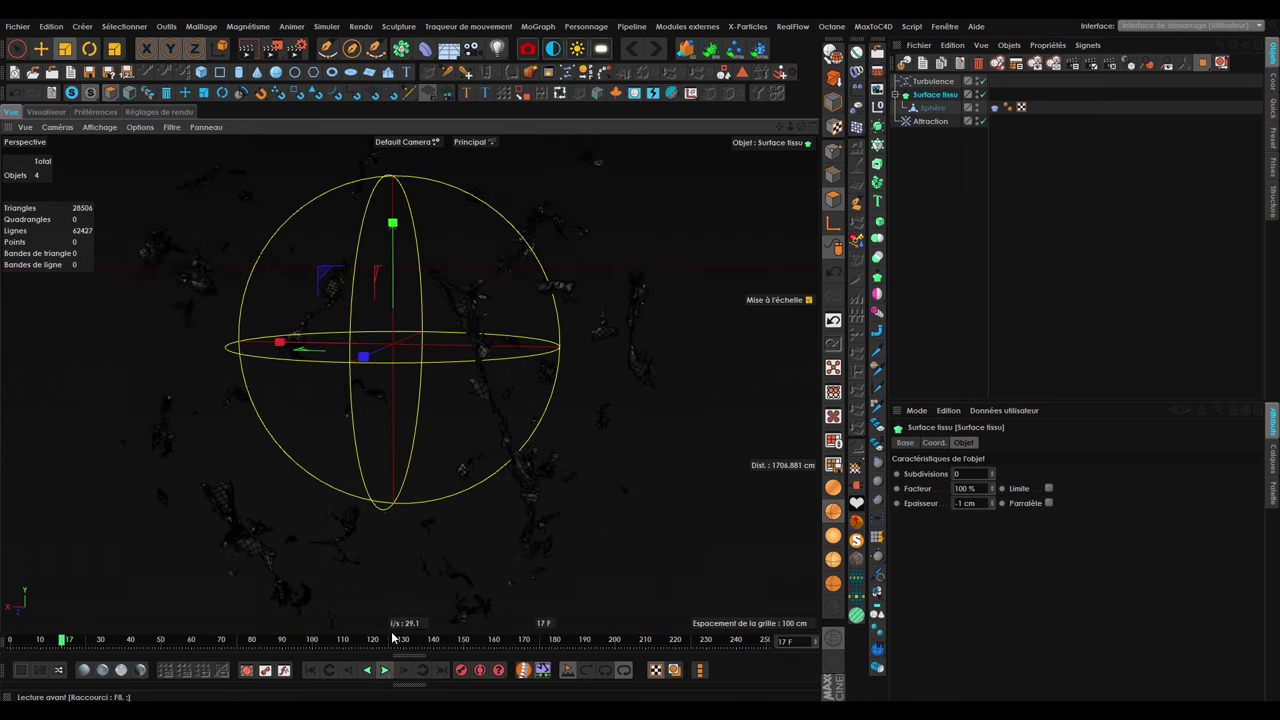
# Wrap Surface tissu in a new Subdivision Surface object.
pyautogui.click(963, 194)
pyautogui.click(938, 95)
pyautogui.keyDown('alt'); pyautogui.click(876, 144); pyautogui.keyUp('alt')
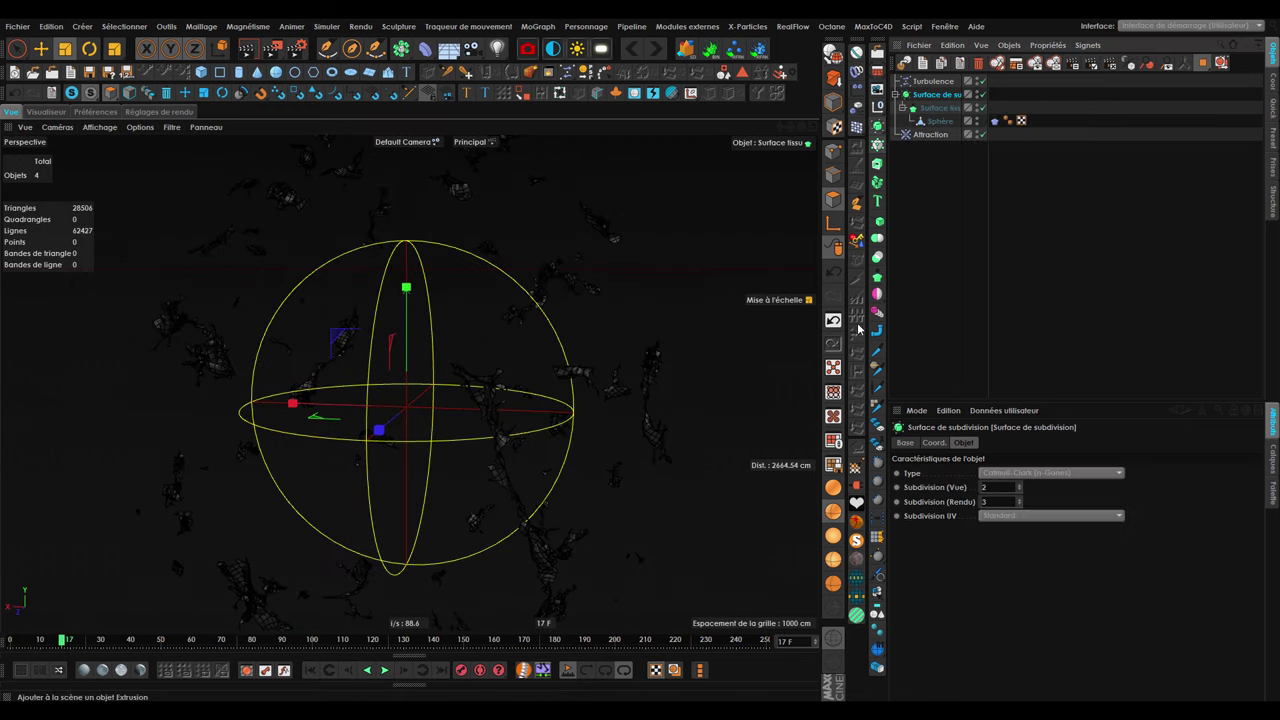
pyautogui.scroll(2, 455, 515)
pyautogui.scroll(2, 470, 510)
pyautogui.scroll(3, 500, 520)
pyautogui.scroll(3, 503, 530)
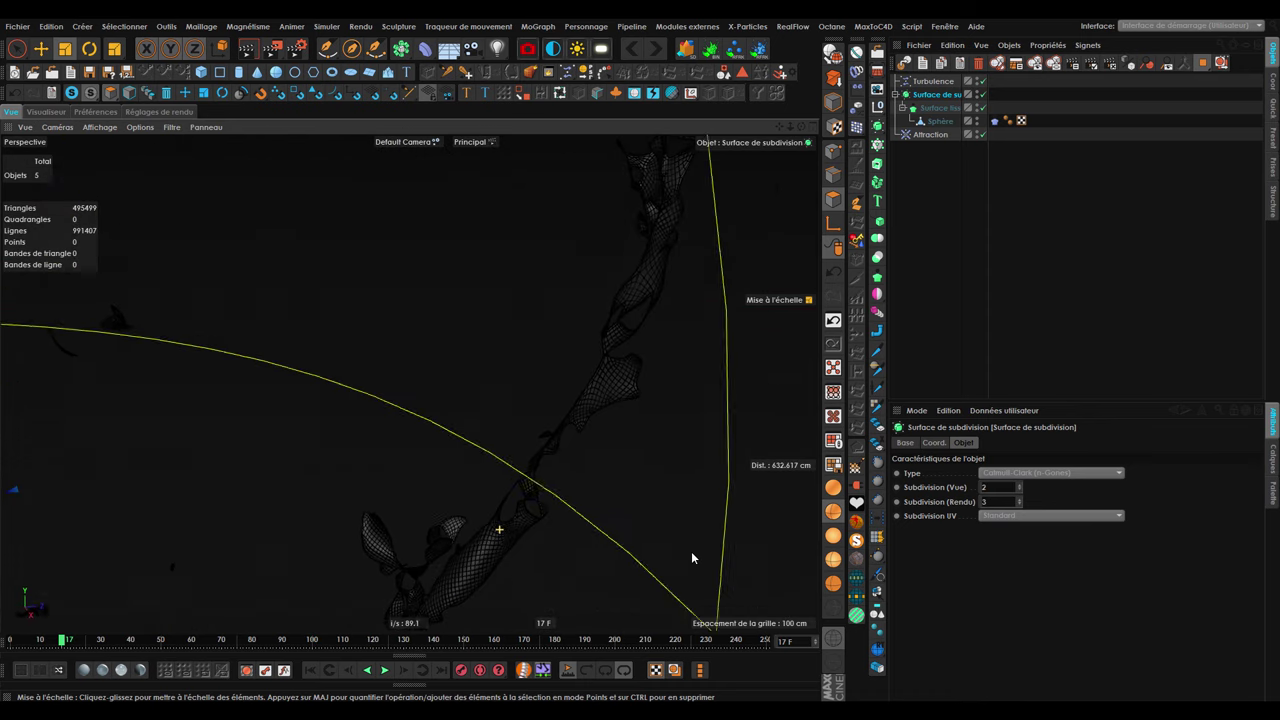
pyautogui.scroll(3, 693, 551)
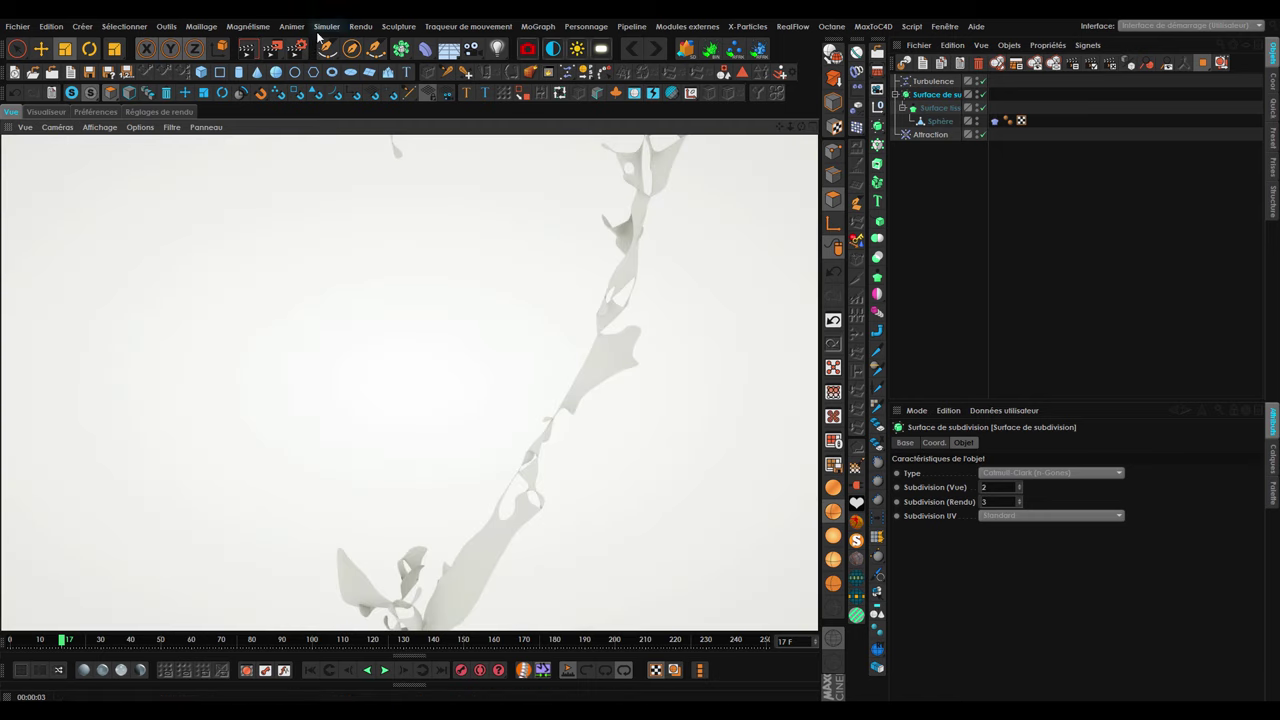
# Render the viewport to preview the smoothed cloth shards.
pyautogui.click(300, 47)
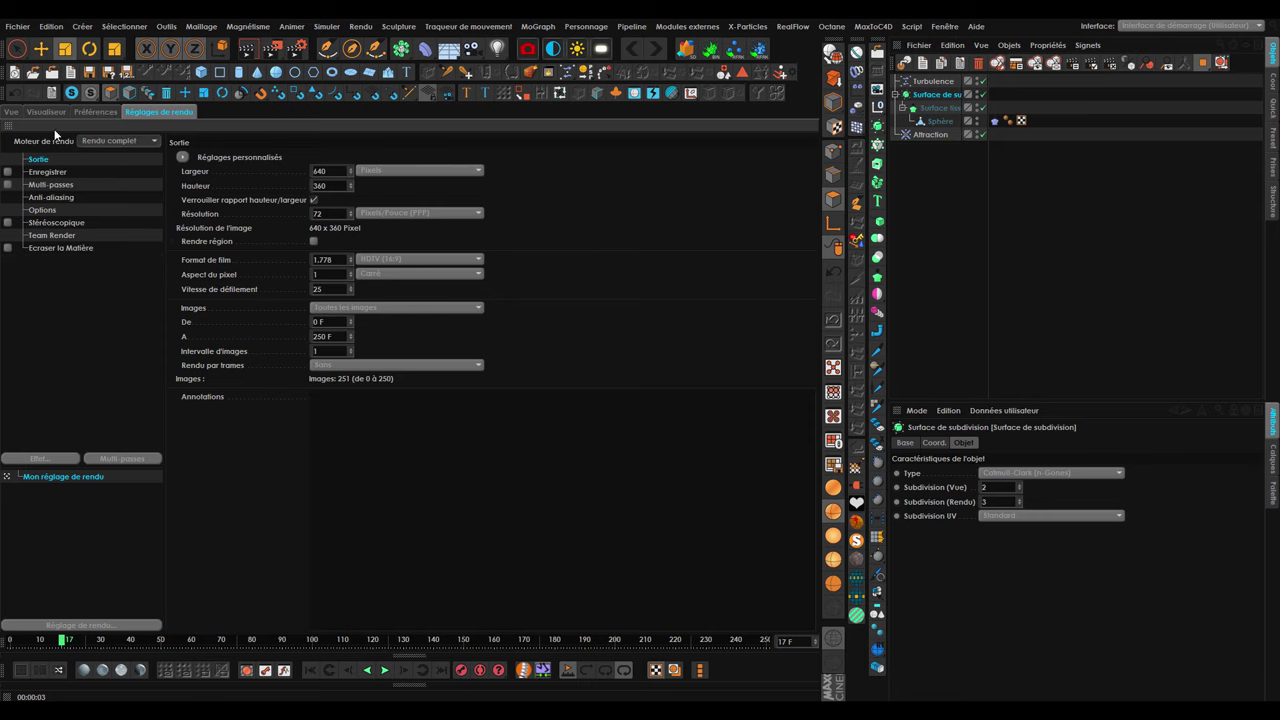
pyautogui.click(11, 111)
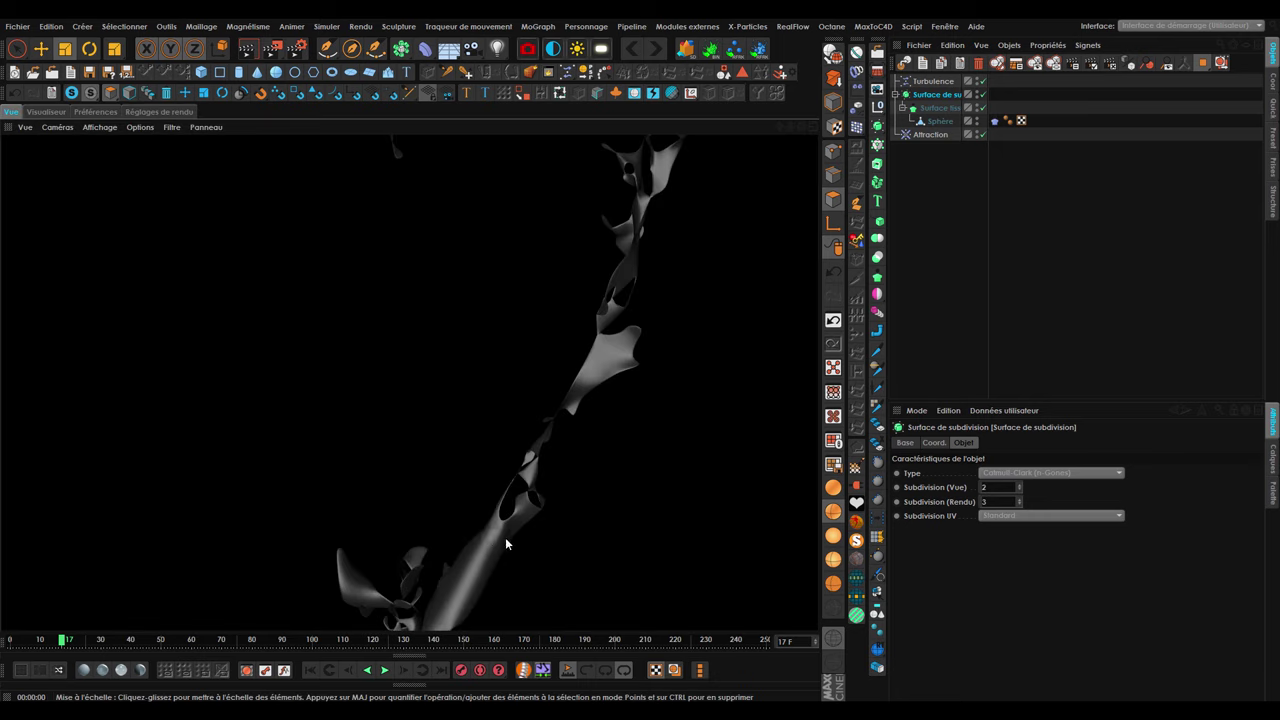
pyautogui.keyDown('alt'); pyautogui.moveTo(505, 537); pyautogui.dragTo(312, 521); pyautogui.keyUp('alt')
pyautogui.click(247, 48)
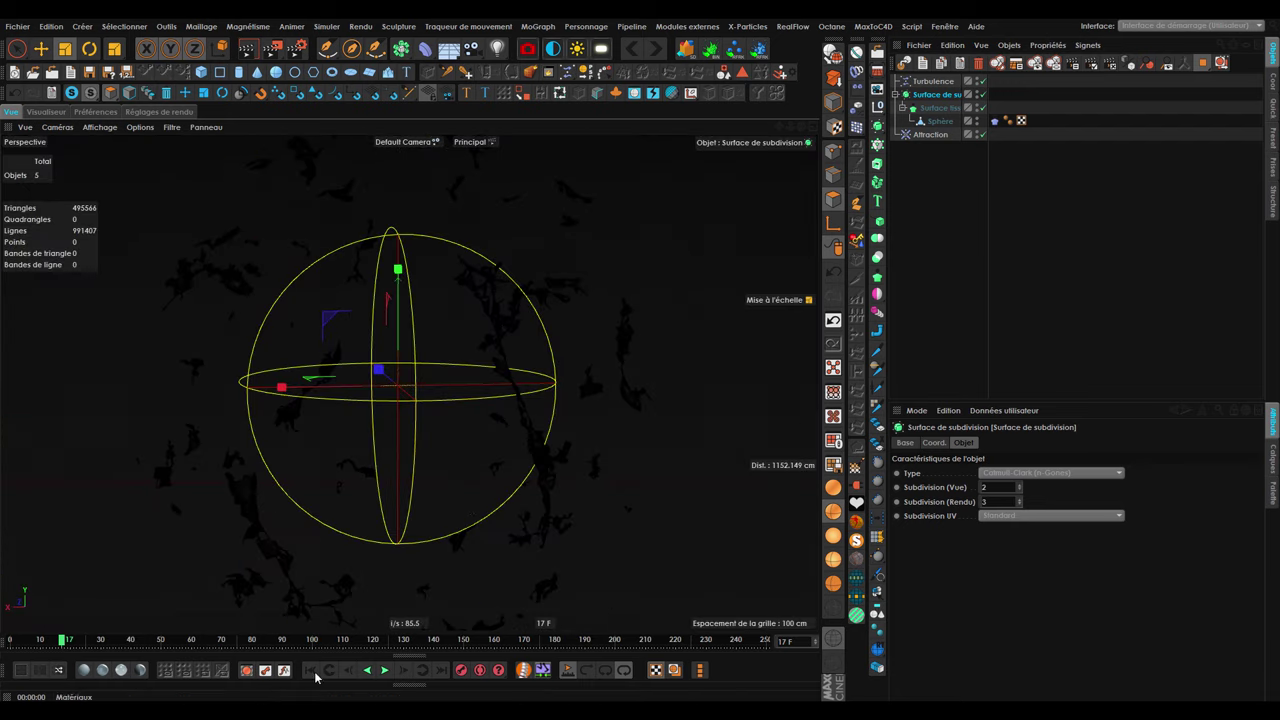
# Frame the whole sphere and render the view at frame 0.
pyautogui.keyDown('alt'); pyautogui.moveTo(337, 524); pyautogui.dragTo(454, 366); pyautogui.keyUp('alt')
pyautogui.scroll(5, 486, 423)
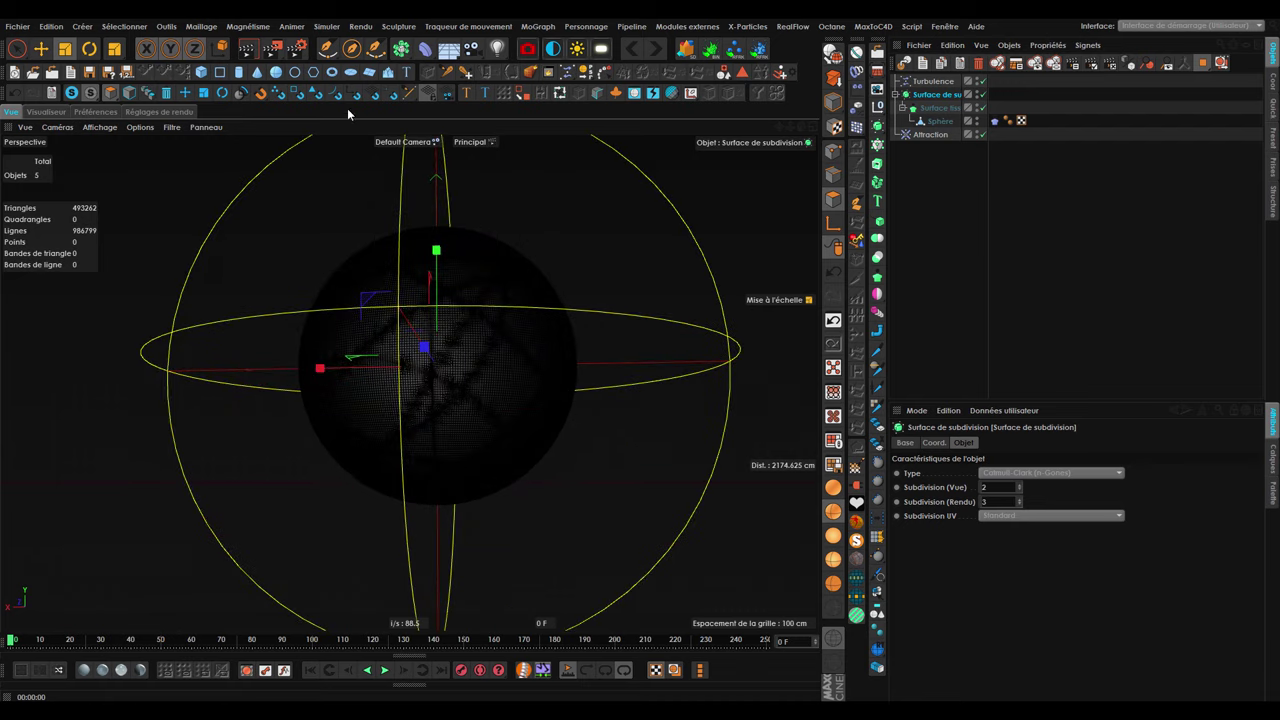
pyautogui.click(247, 48)
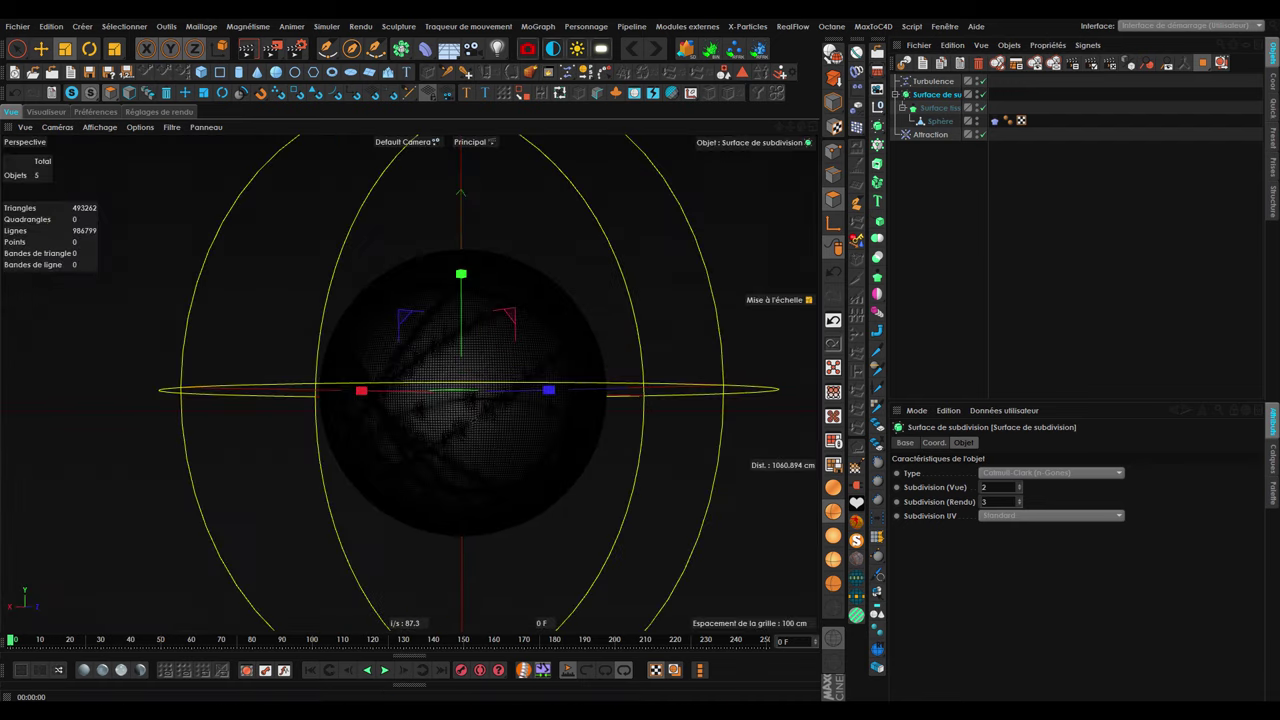
# Play the smoothed cloth tearing apart, then rewind to frame 0.
pyautogui.click(385, 670)
pyautogui.click(385, 670)
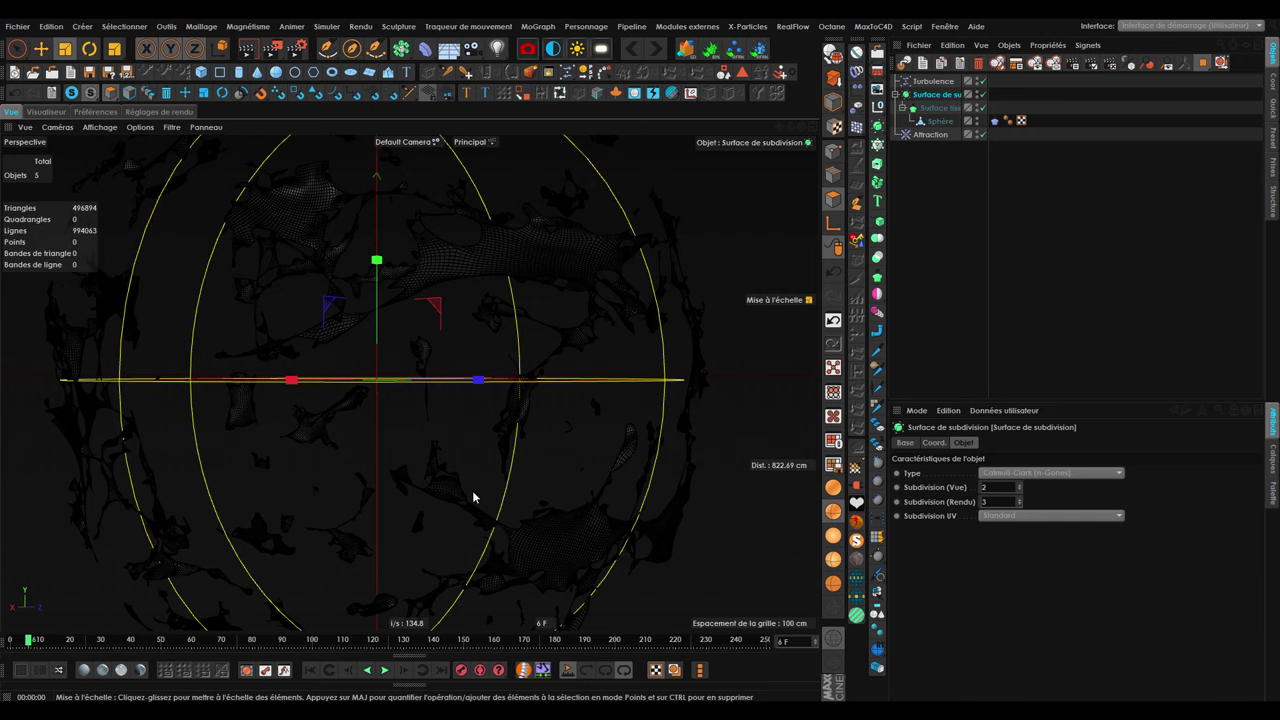
pyautogui.click(714, 409)
pyautogui.scroll(-3, 714, 409)
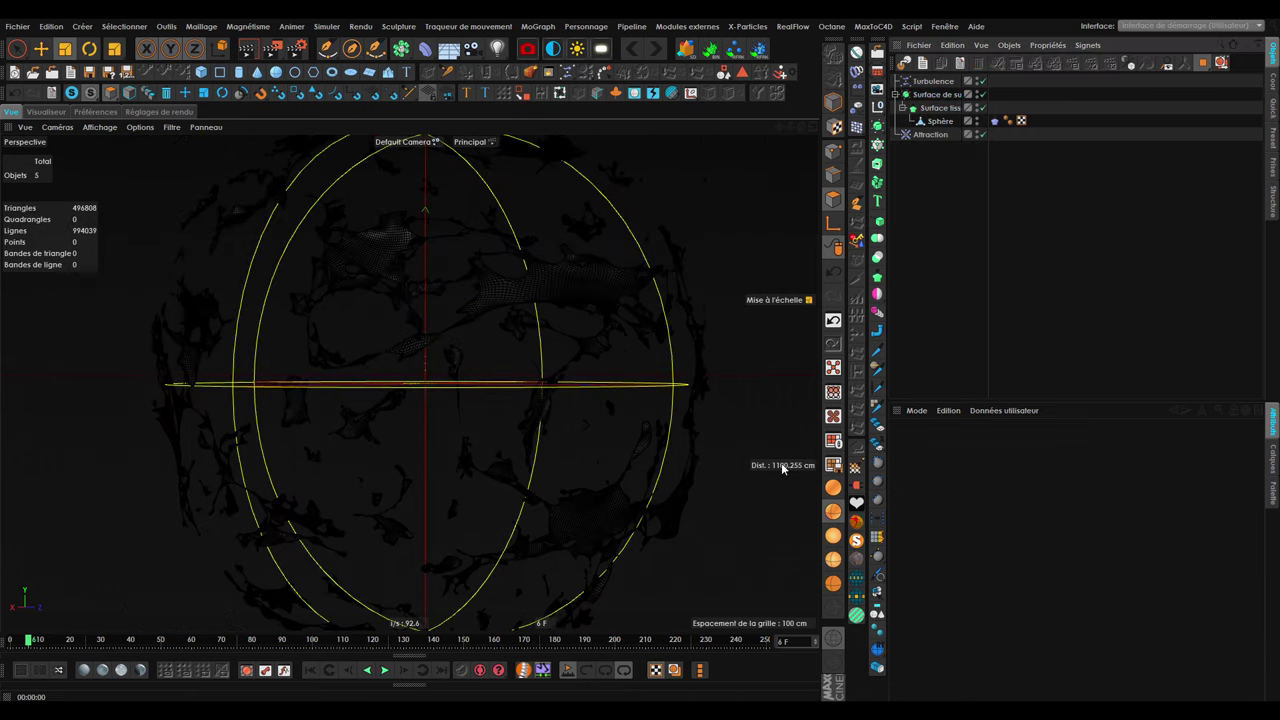
pyautogui.click(310, 670)
# Disable the Subdivision Surface, play until the raw sphere breaks apart, then rewind to the start.
pyautogui.click(930, 134)
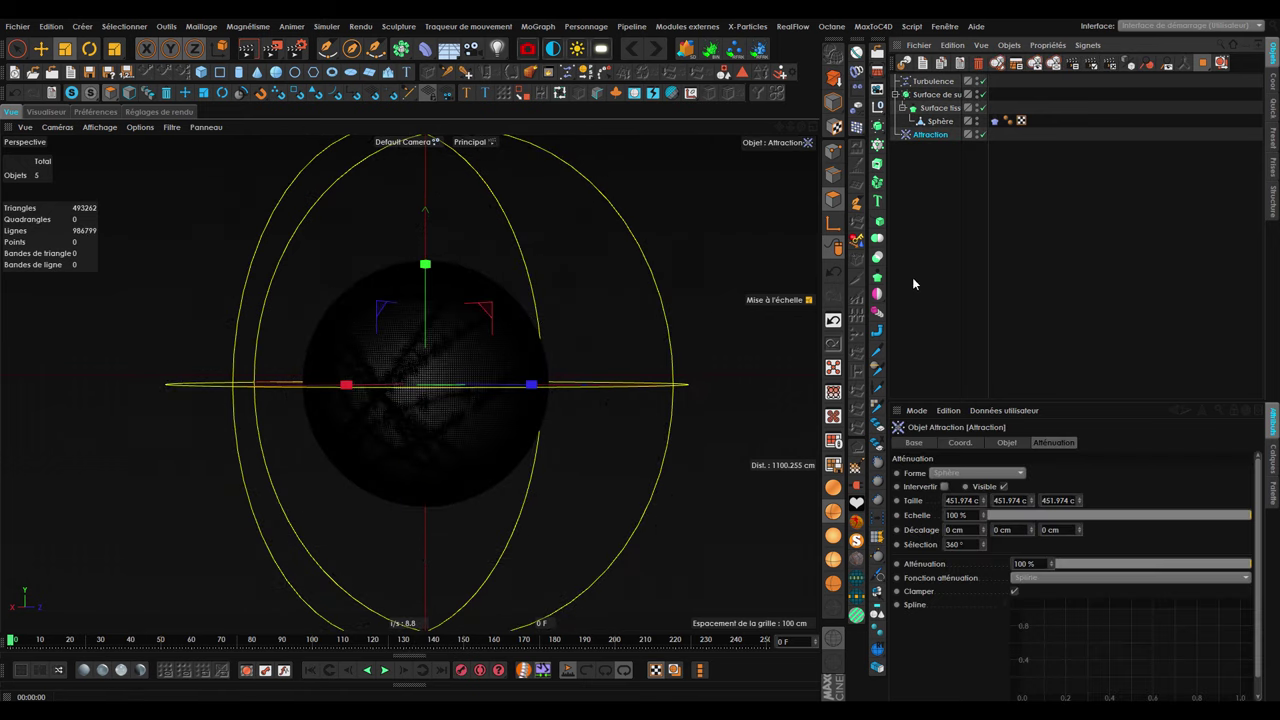
pyautogui.click(984, 95)
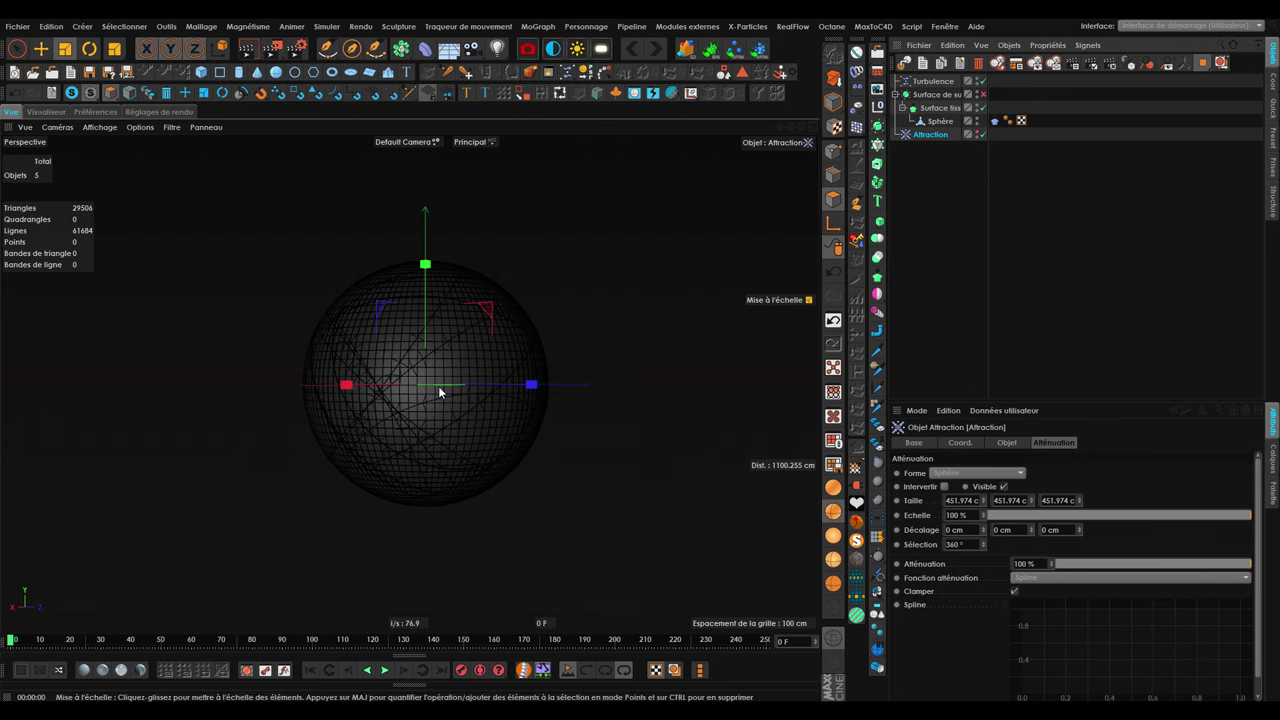
pyautogui.click(384, 670)
pyautogui.click(386, 676)
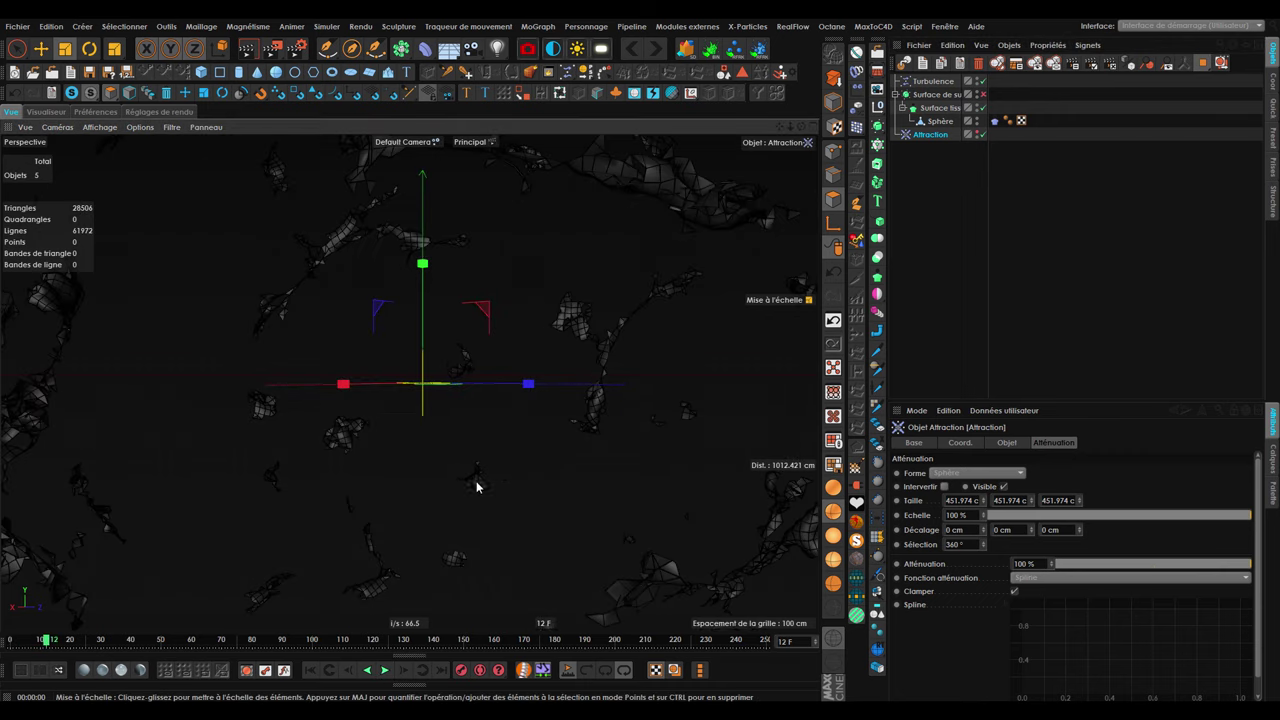
pyautogui.hotkey('shift', 'f')
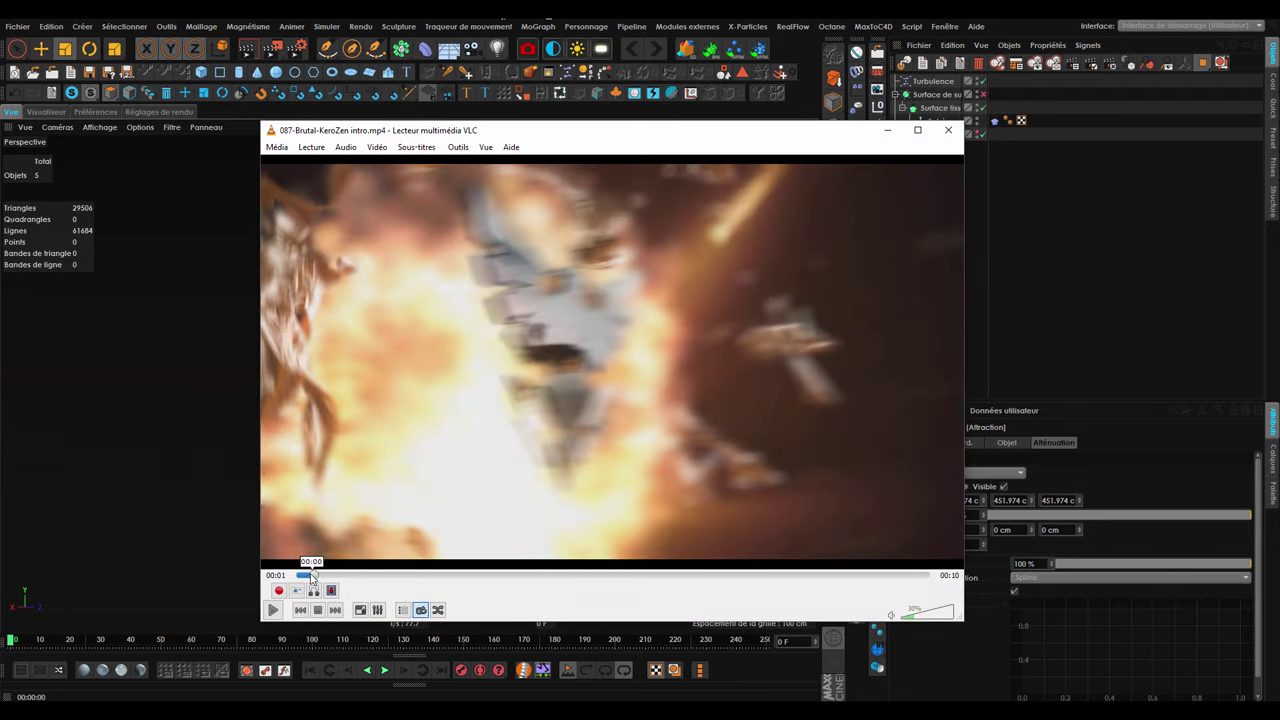
pyautogui.click(316, 574)
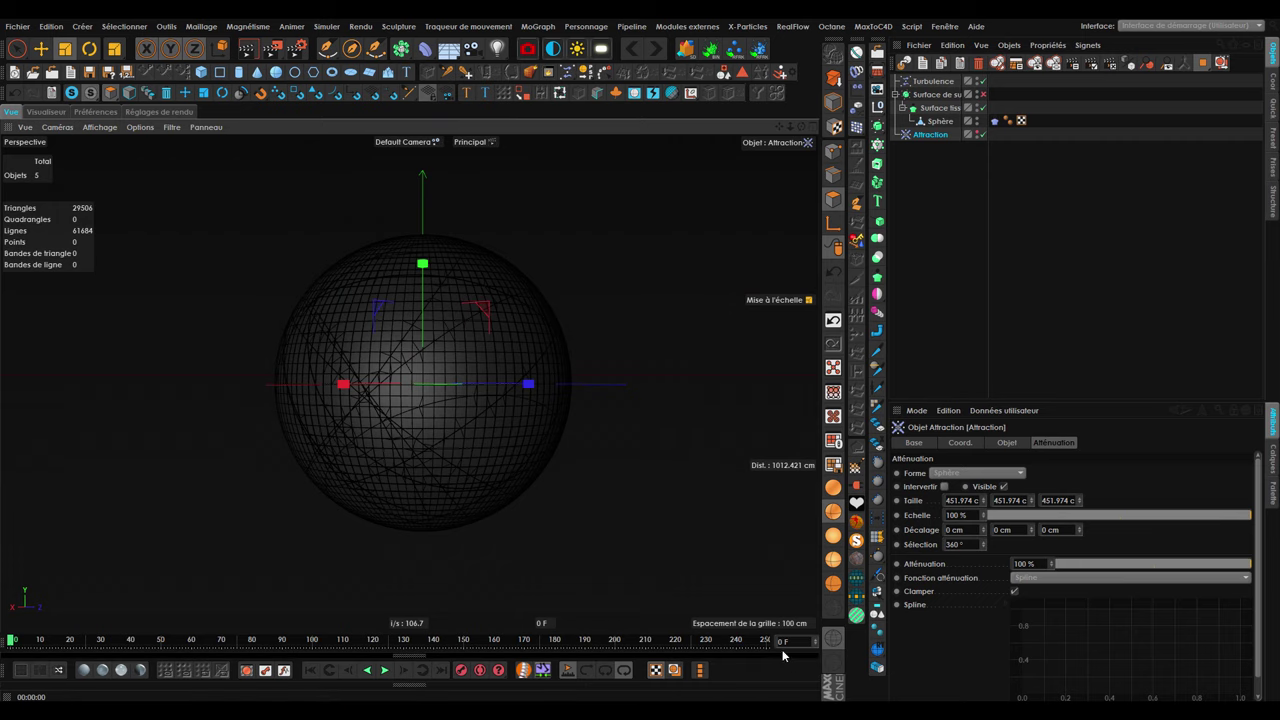
# Jump to about frame 24 and show Attraction's strength and maximum speed settings.
pyautogui.click(81, 645)
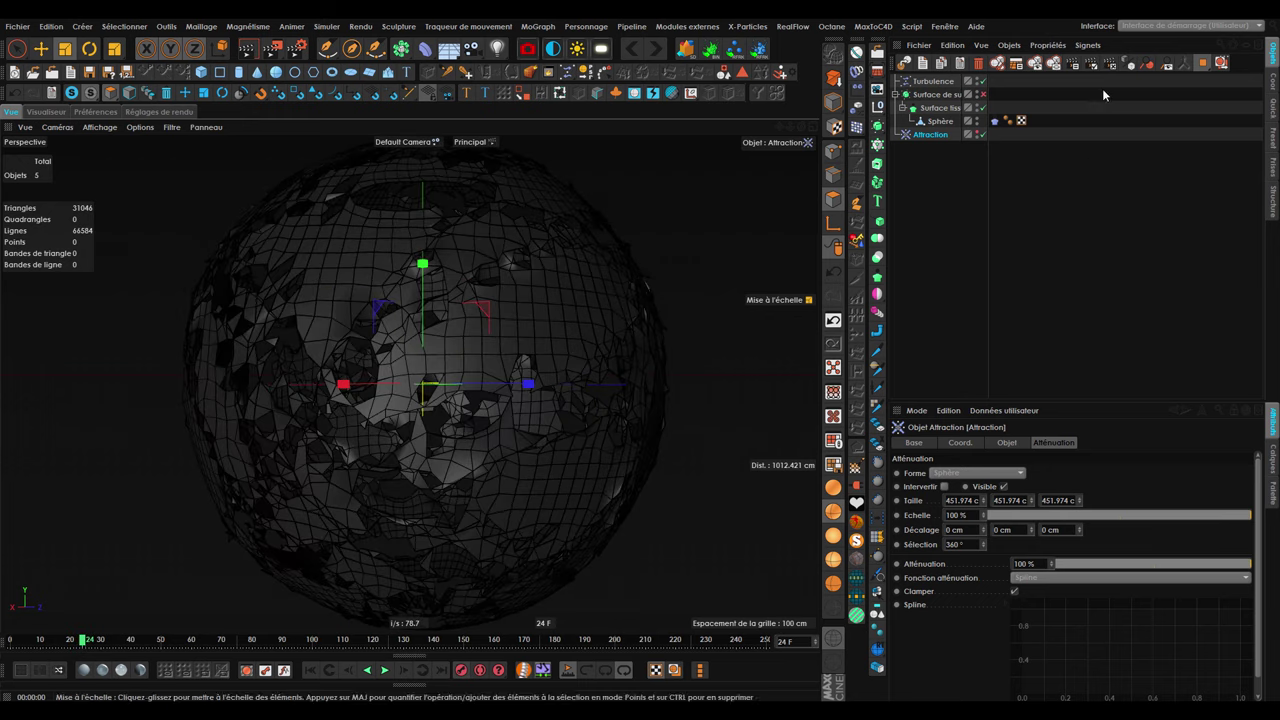
pyautogui.click(1000, 442)
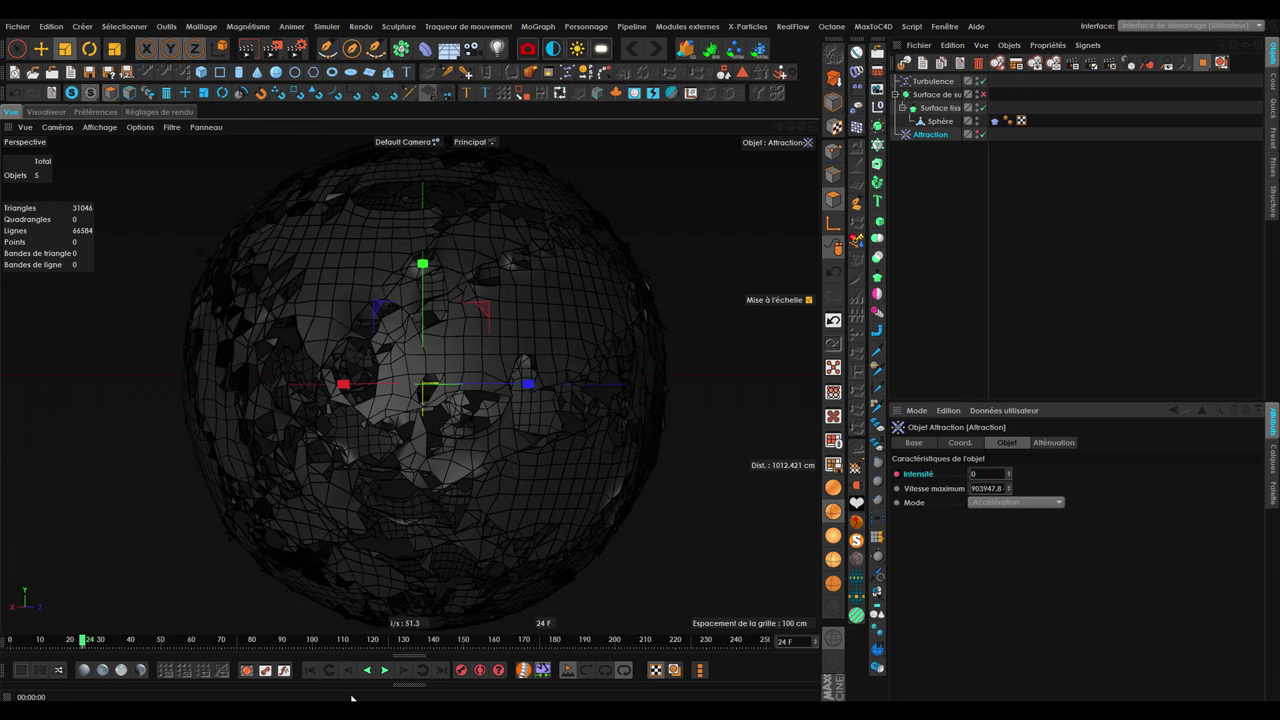
# Enter the new Attraction intensity and the 450000 cm maximum speed.
pyautogui.click(403, 670)
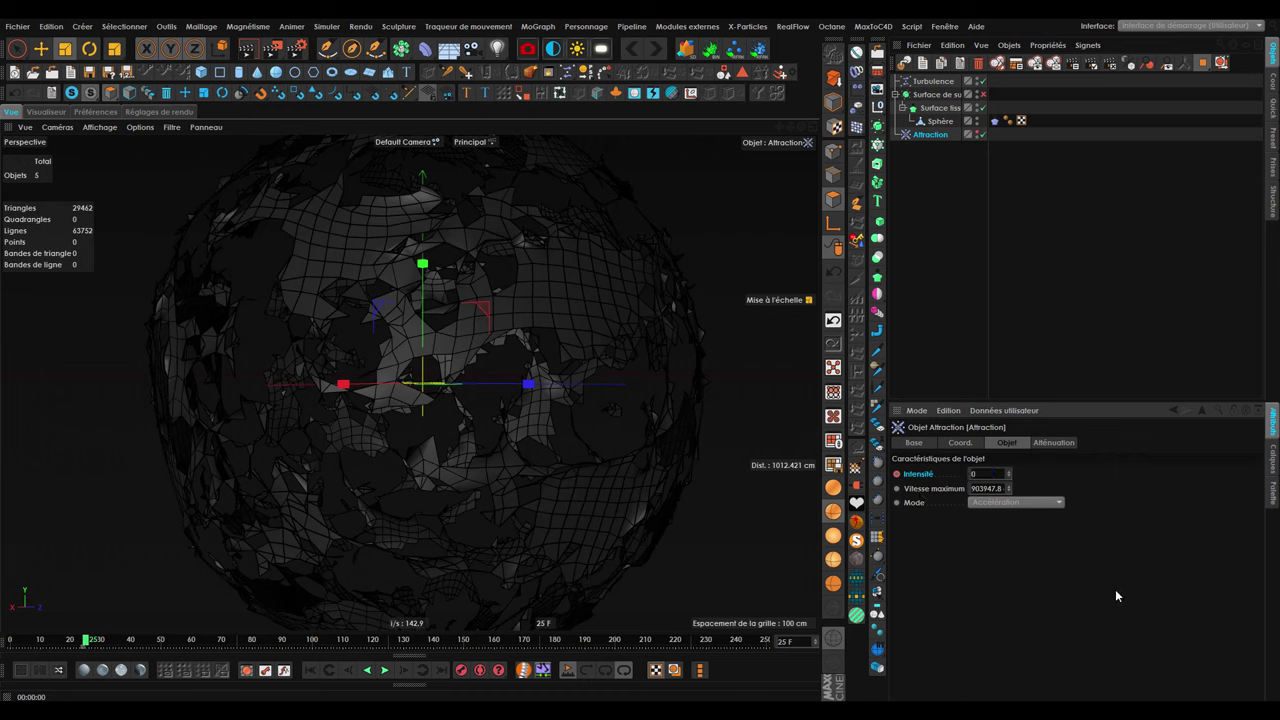
pyautogui.press('BackSpace')
pyautogui.write('903947.8')
pyautogui.write('00')
pyautogui.press('Tab')
pyautogui.write('-500000')
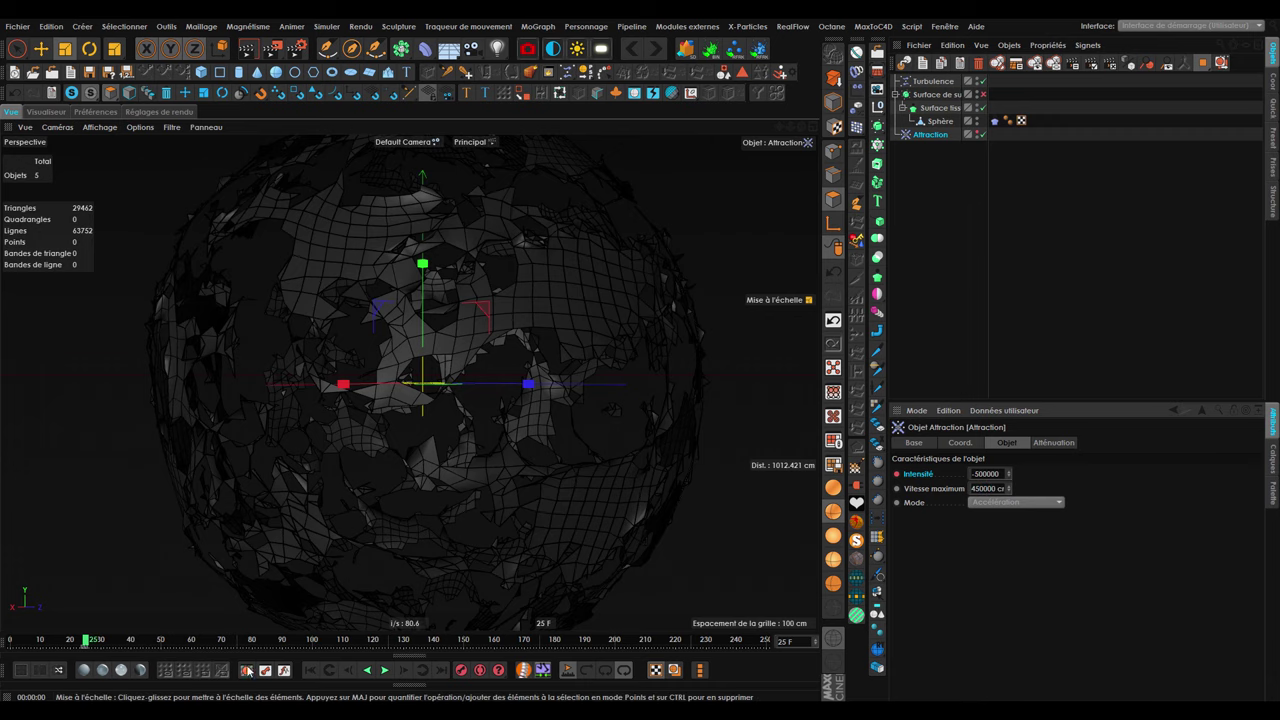
# Replay the simulation from frame 0 until the sphere bursts, then rewind.
pyautogui.click(310, 670)
pyautogui.click(383, 670)
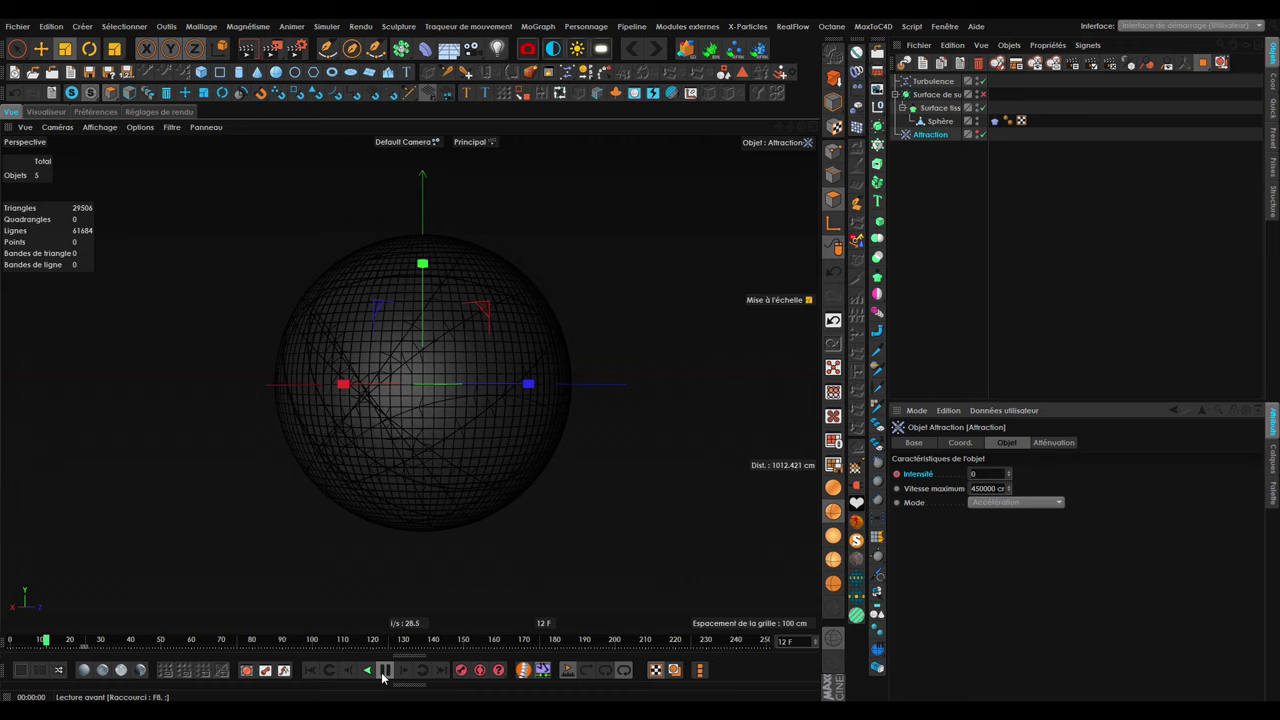
pyautogui.click(383, 672)
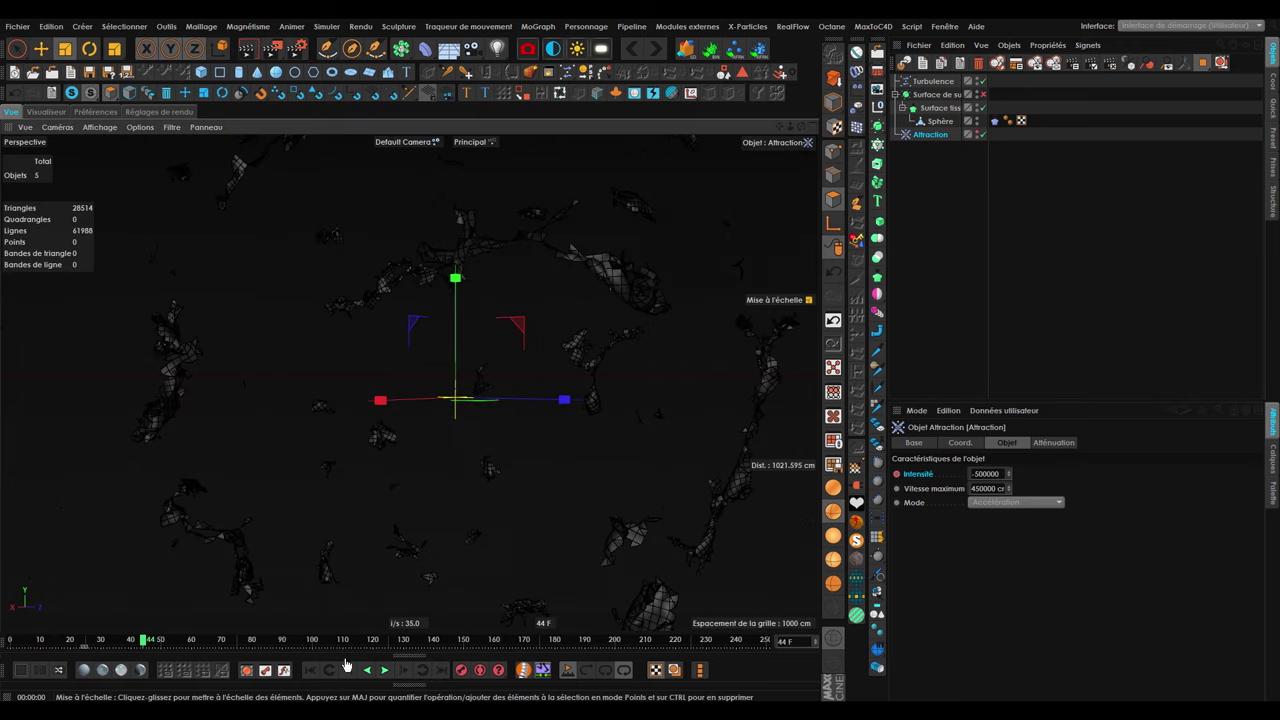
pyautogui.click(310, 670)
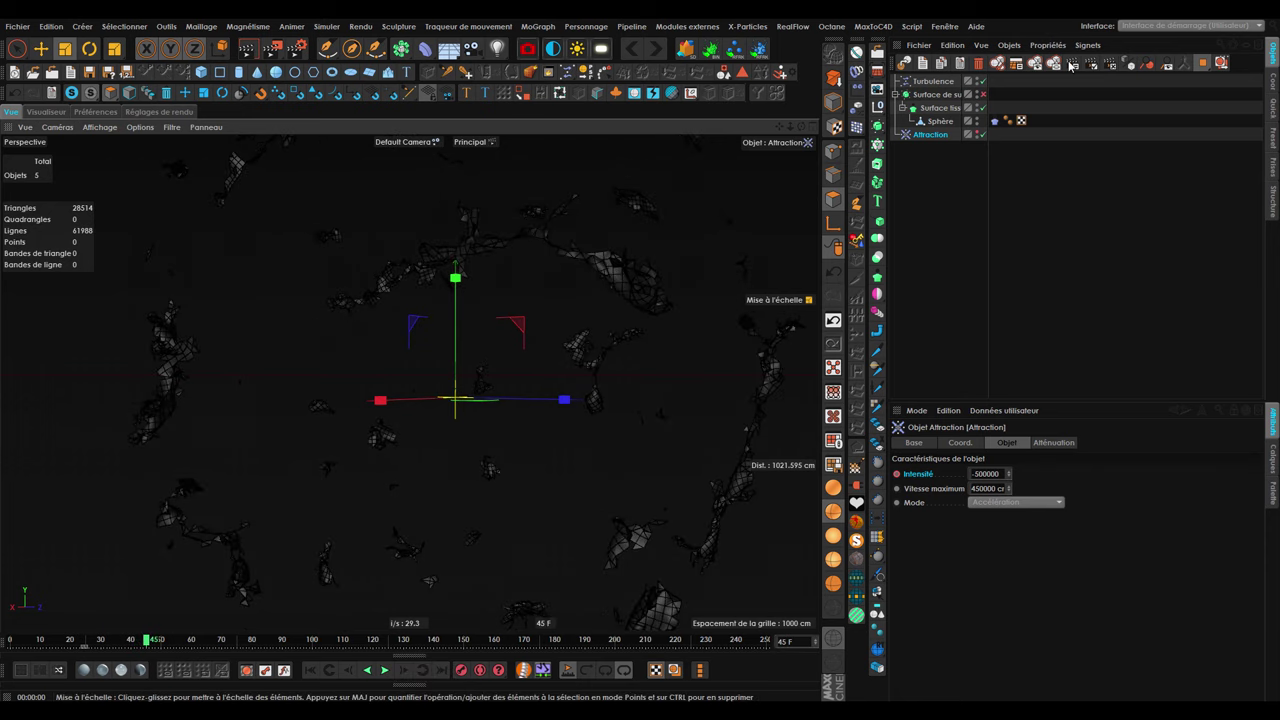
# Open the Sphere cloth tag's Expert settings to confirm Attraction and Turbulence are included.
pyautogui.scroll(-3, 449, 420)
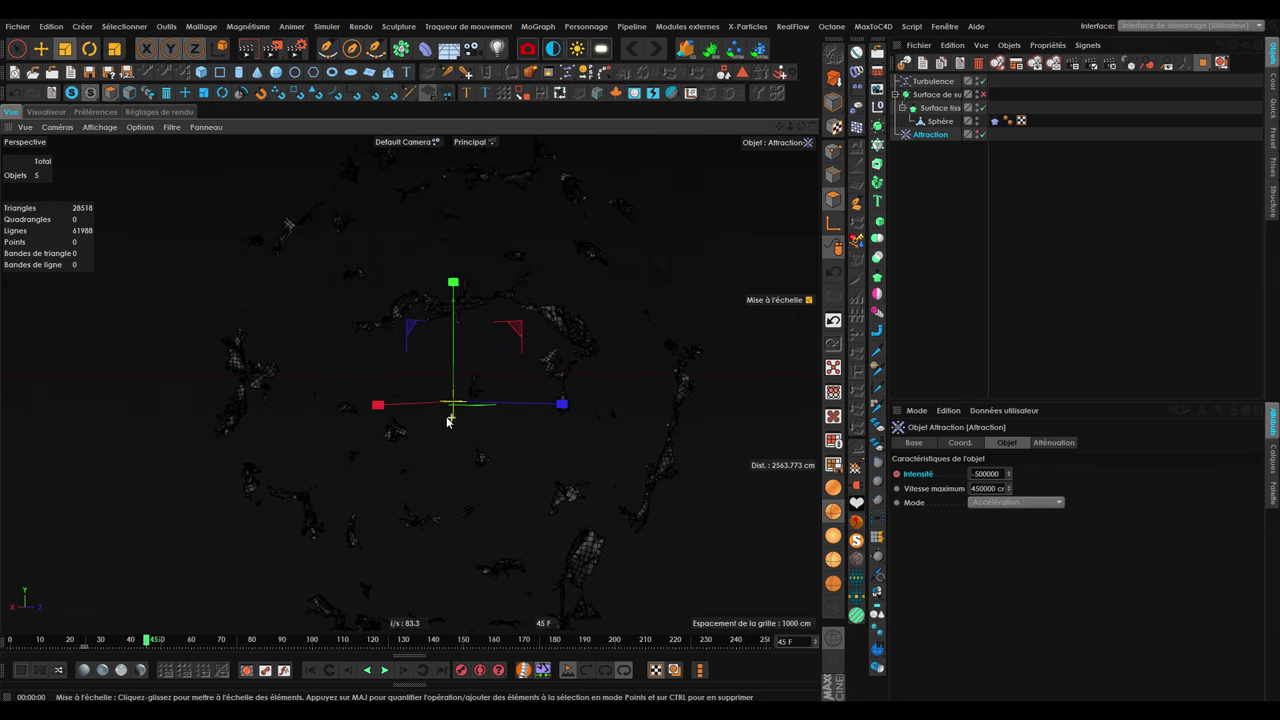
pyautogui.click(994, 120)
pyautogui.click(1109, 442)
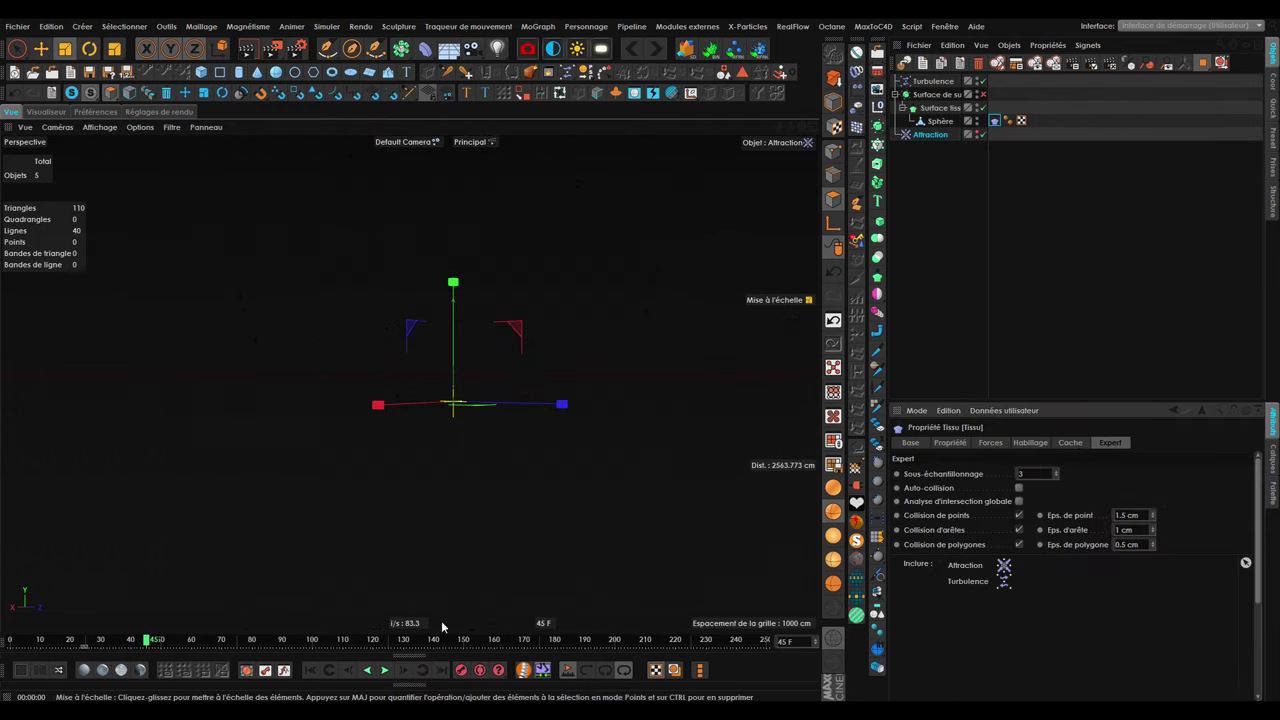
# Replay the simulation to frame 88, orbiting around the widely scattered fragments.
pyautogui.click(323, 674)
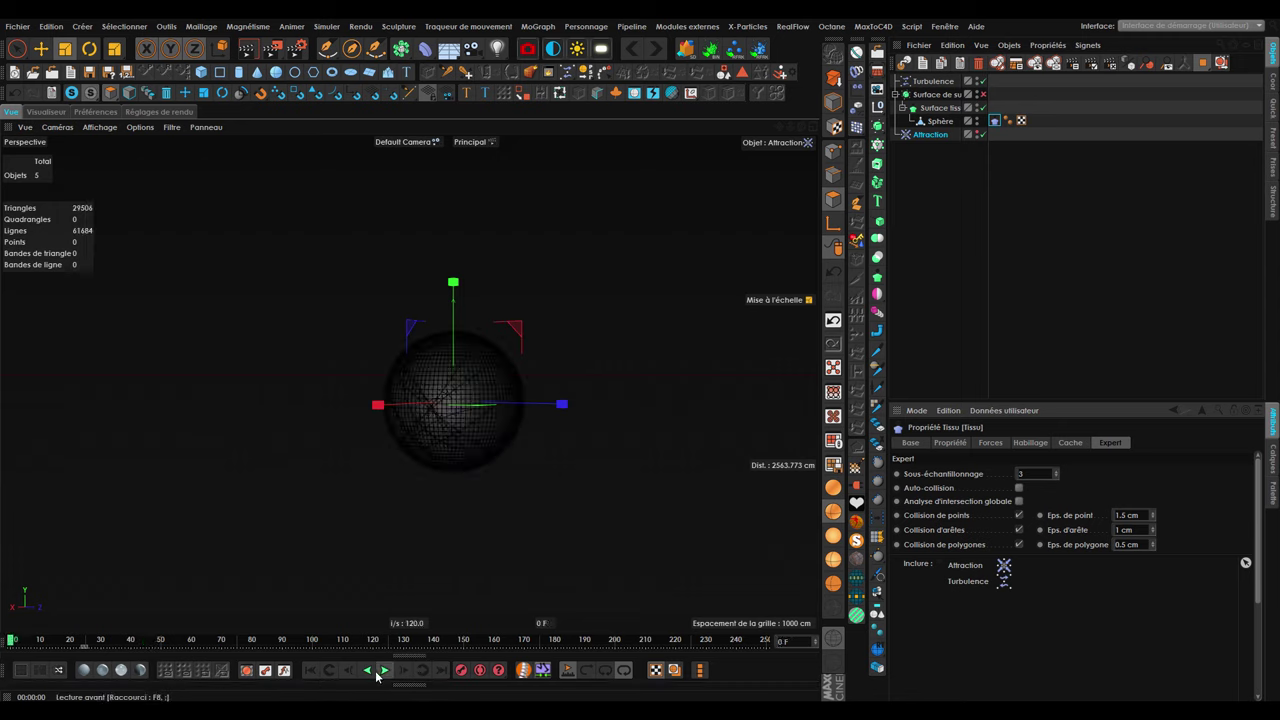
pyautogui.moveTo(476, 416)
pyautogui.keyDown('alt'); pyautogui.mouseDown()
pyautogui.moveTo(585, 413)
pyautogui.moveTo(346, 394)
pyautogui.moveTo(566, 372)
pyautogui.moveTo(508, 383)
pyautogui.moveTo(463, 434)
pyautogui.moveTo(394, 453)
pyautogui.moveTo(405, 500)
pyautogui.mouseUp(); pyautogui.keyUp('alt')
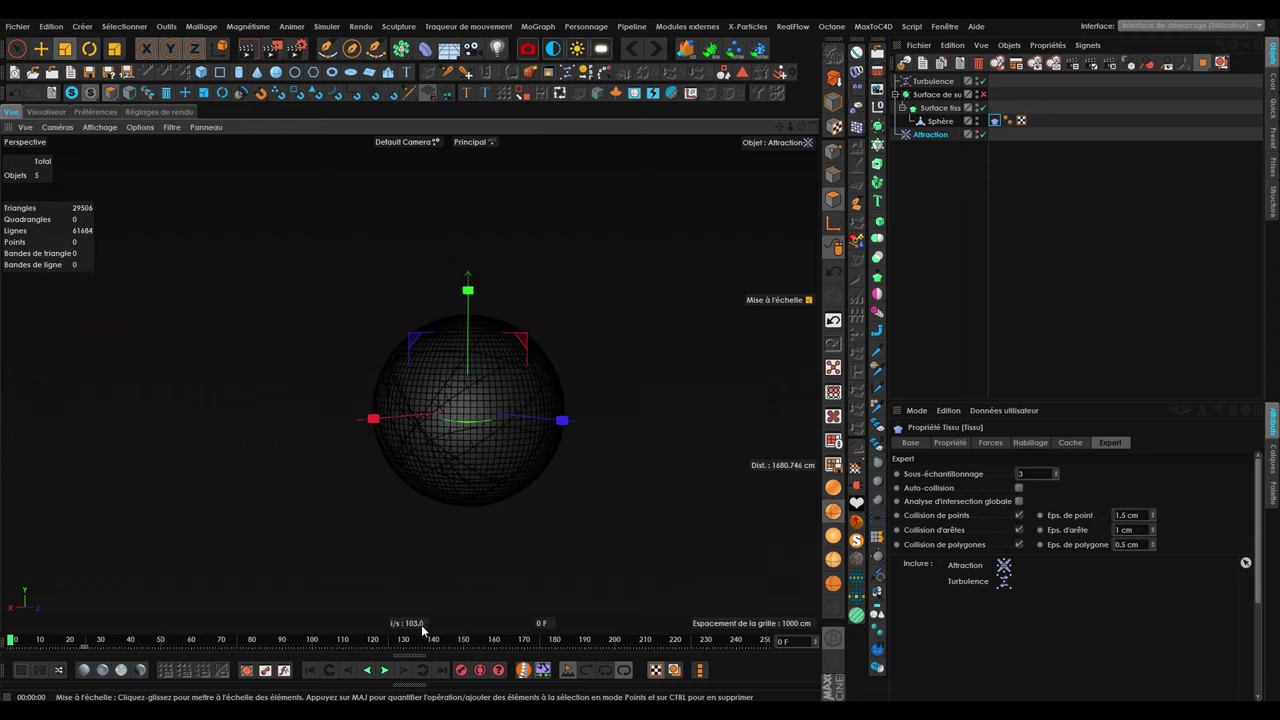
pyautogui.click(385, 675)
pyautogui.moveTo(567, 568)
pyautogui.keyDown('alt'); pyautogui.mouseDown()
pyautogui.moveTo(640, 563)
pyautogui.moveTo(564, 566)
pyautogui.mouseUp(); pyautogui.keyUp('alt')
pyautogui.moveTo(655, 361)
pyautogui.keyDown('alt'); pyautogui.mouseDown()
pyautogui.moveTo(449, 377)
pyautogui.moveTo(651, 354)
pyautogui.moveTo(457, 425)
pyautogui.mouseUp(); pyautogui.keyUp('alt')
pyautogui.click(384, 671)
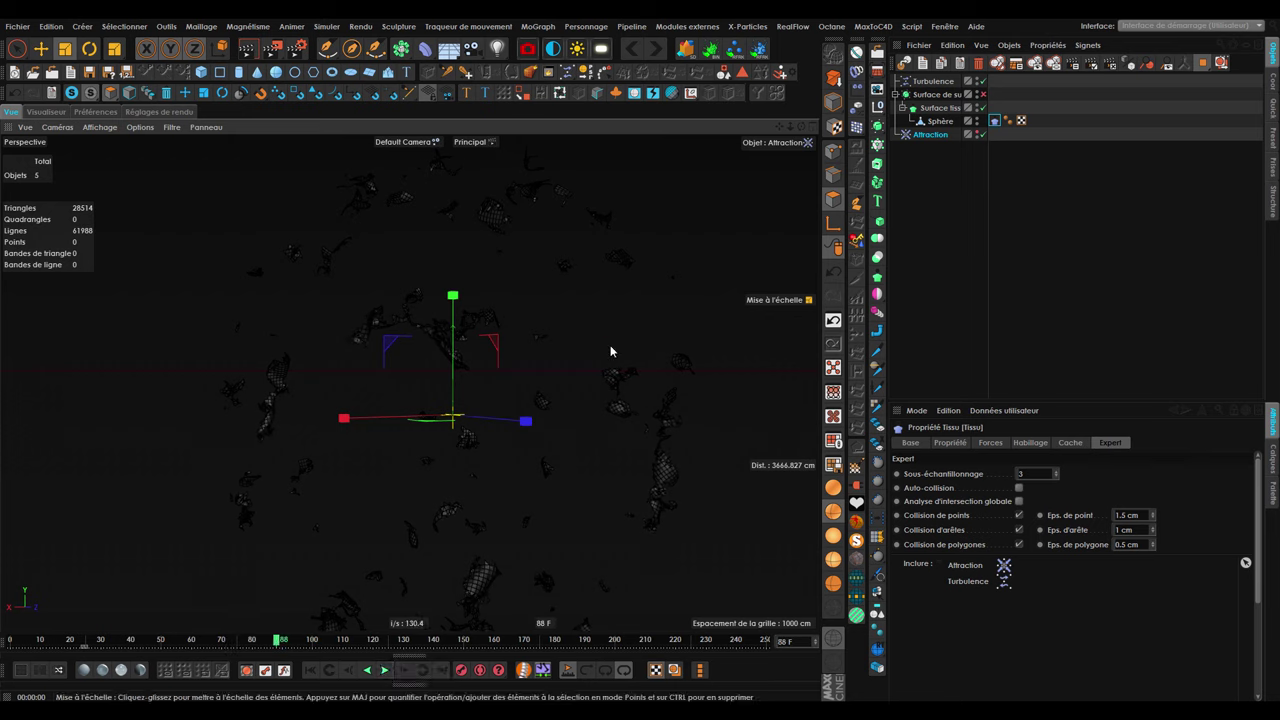
pyautogui.keyDown('alt'); pyautogui.moveTo(588, 357); pyautogui.dragTo(555, 338); pyautogui.keyUp('alt')
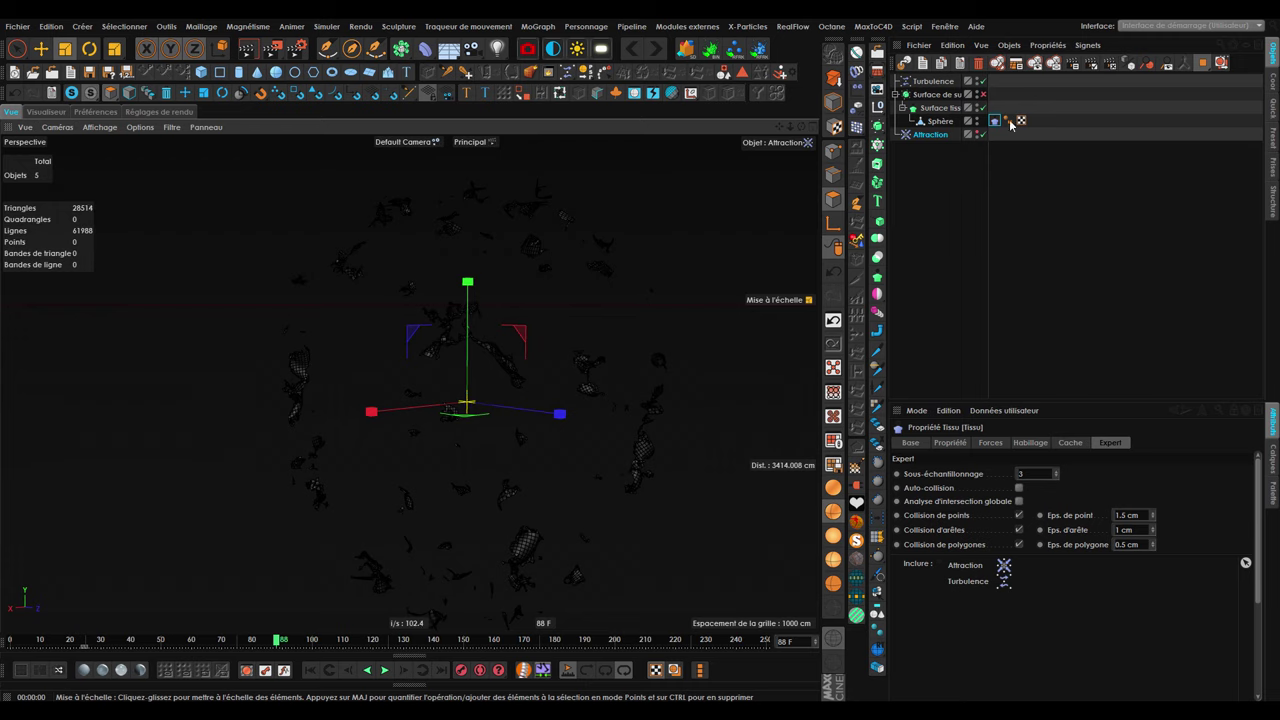
pyautogui.click(927, 153)
pyautogui.click(929, 136)
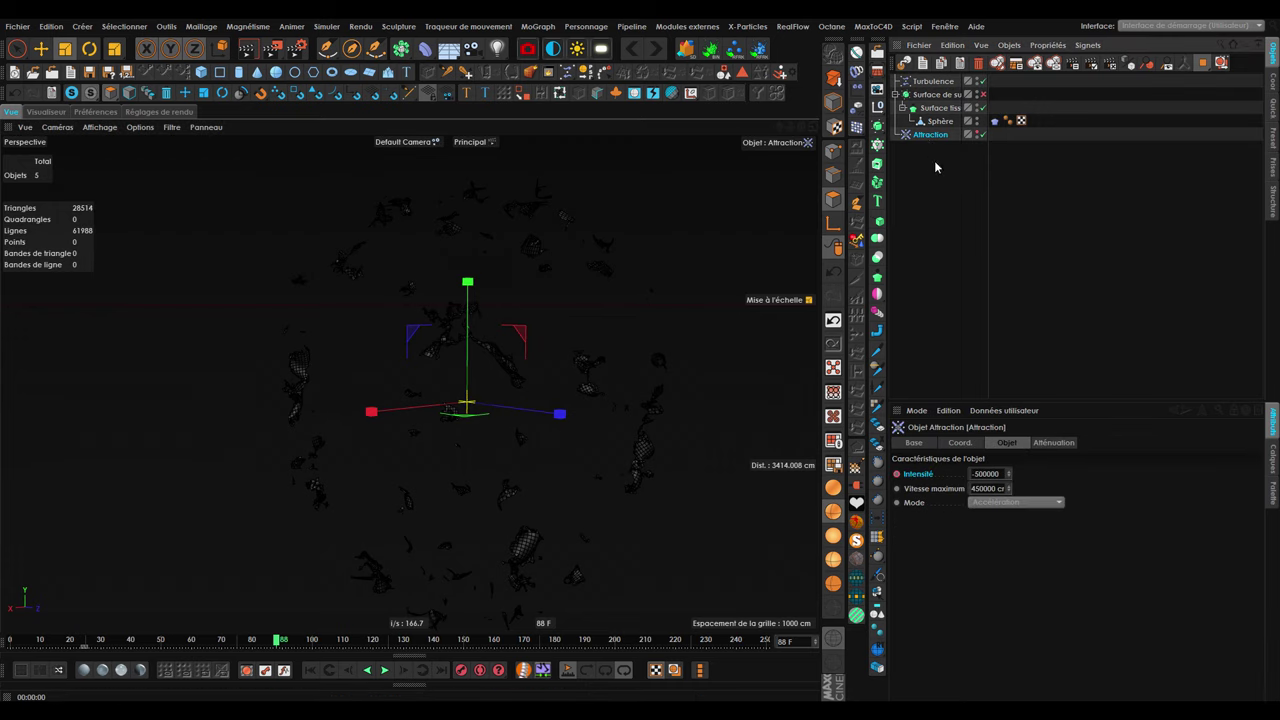
pyautogui.click(933, 162)
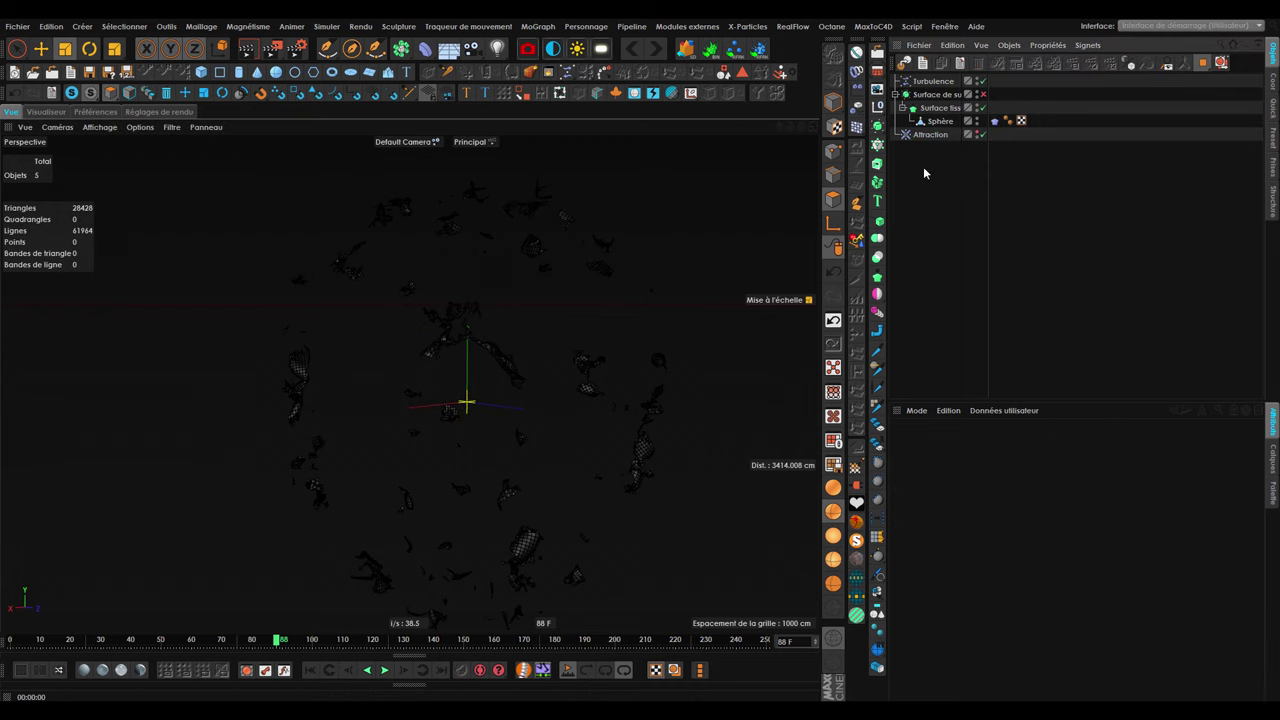
# Add a Rotation force, include it in the cloth tag, and place it below Attraction.
pyautogui.click(567, 72)
pyautogui.click(642, 288)
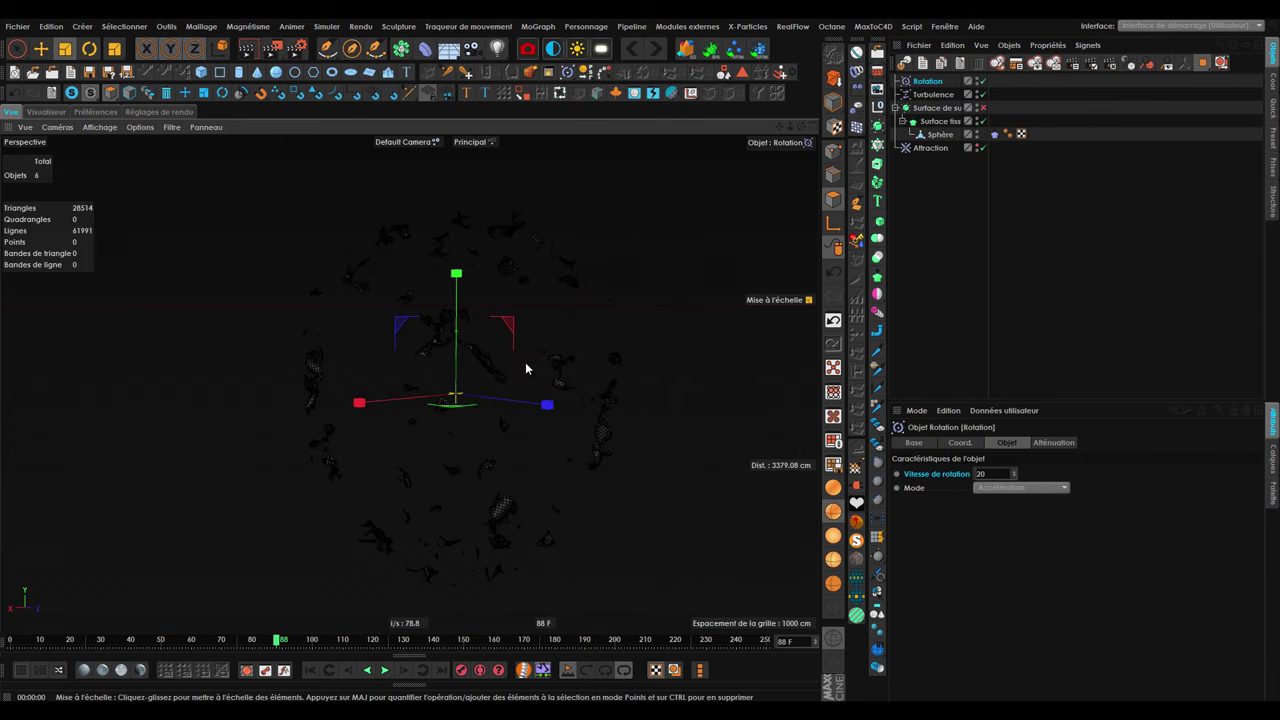
pyautogui.click(960, 190)
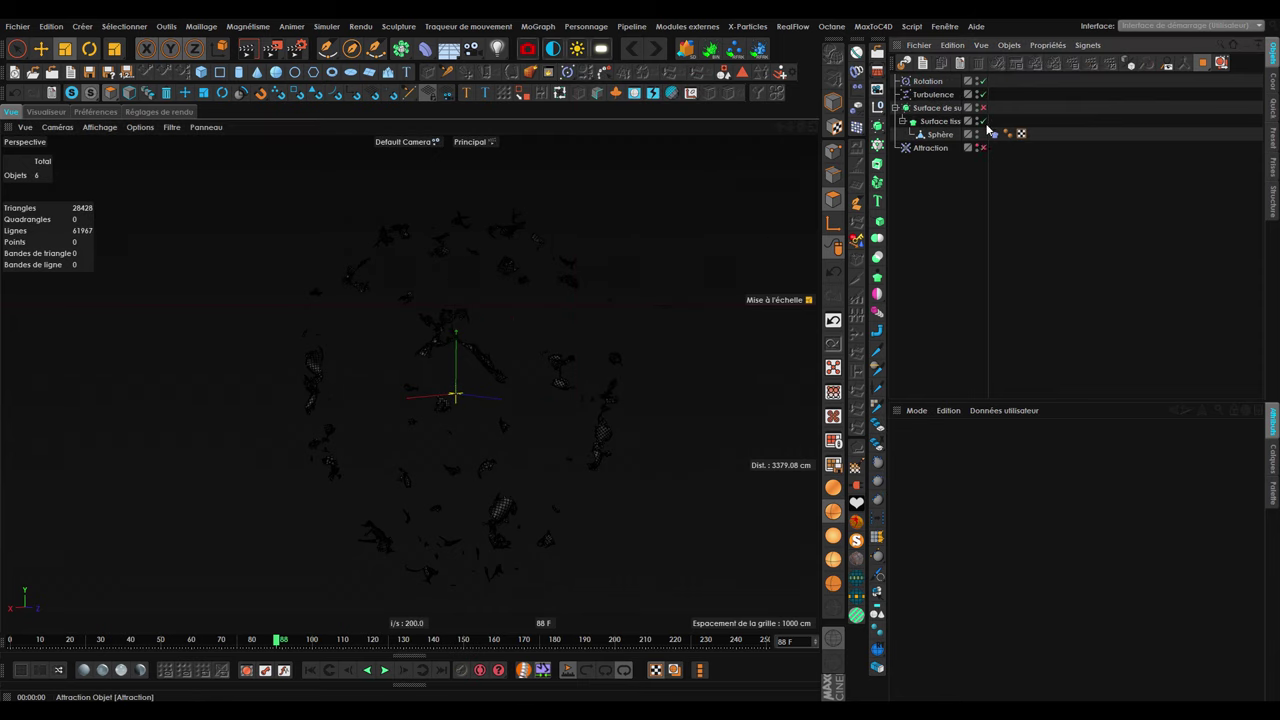
pyautogui.click(348, 670)
pyautogui.click(384, 670)
pyautogui.scroll(3, 530, 290)
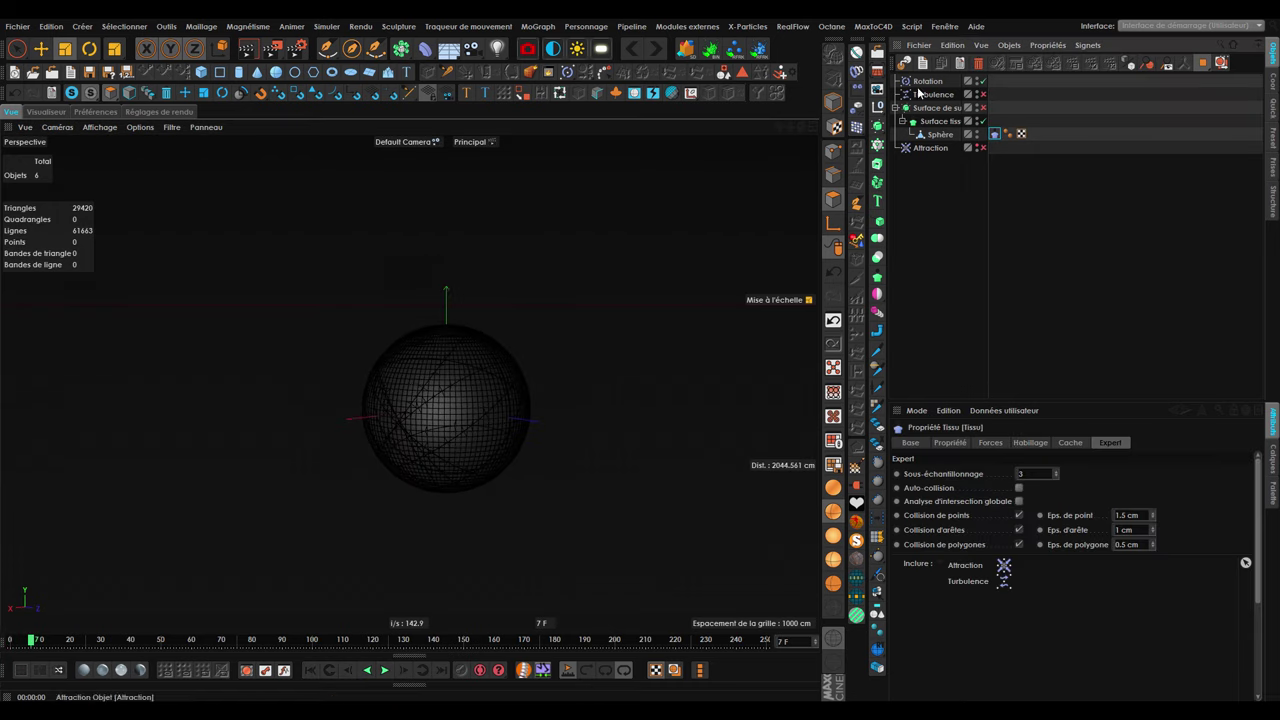
pyautogui.moveTo(927, 81)
pyautogui.mouseDown()
pyautogui.moveTo(1025, 614)
pyautogui.moveTo(1028, 600)
pyautogui.mouseUp()
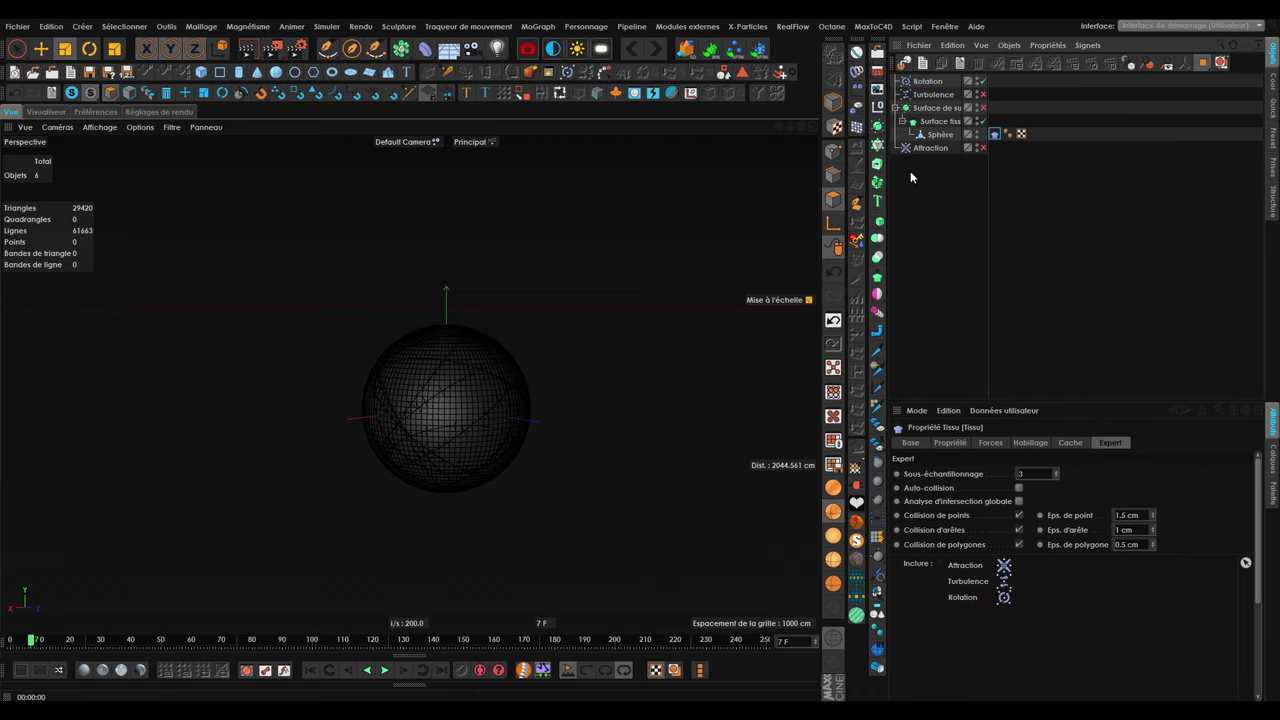
pyautogui.moveTo(927, 81); pyautogui.dragTo(927, 154)
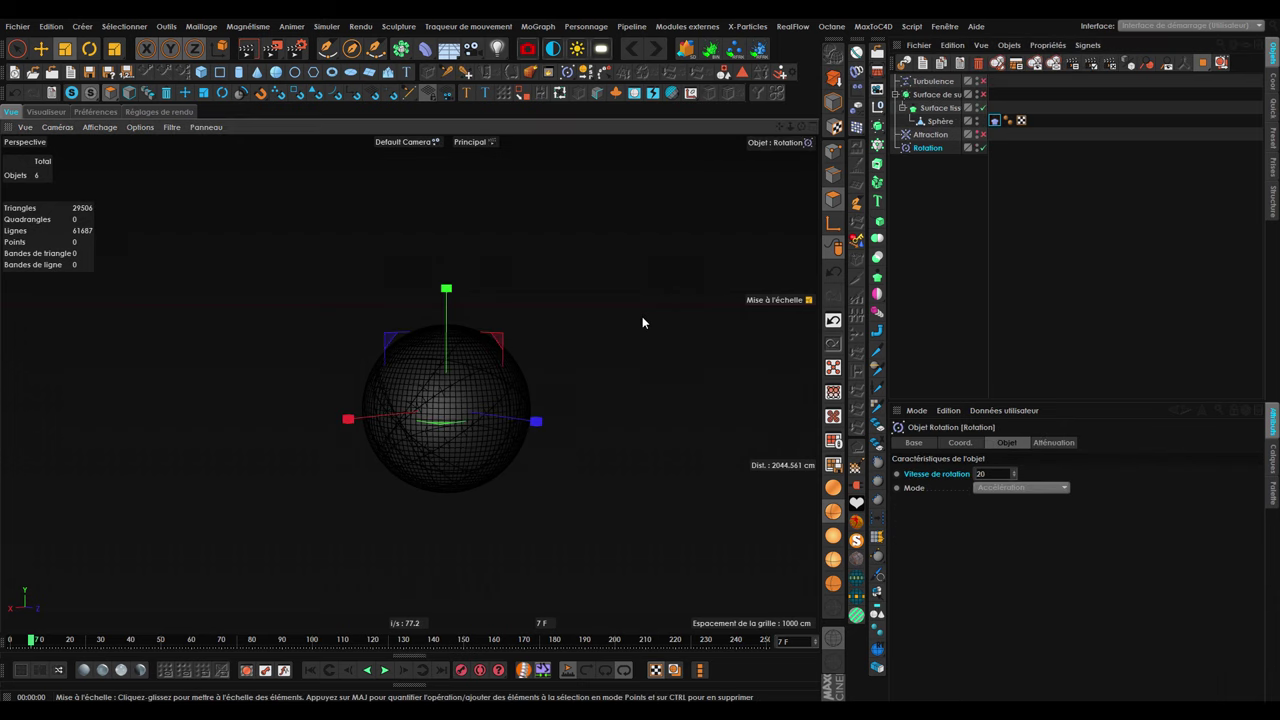
# Search the command list for 'rot' Rotation commands.
pyautogui.hotkey('shift', 'c')
pyautogui.write('roo')
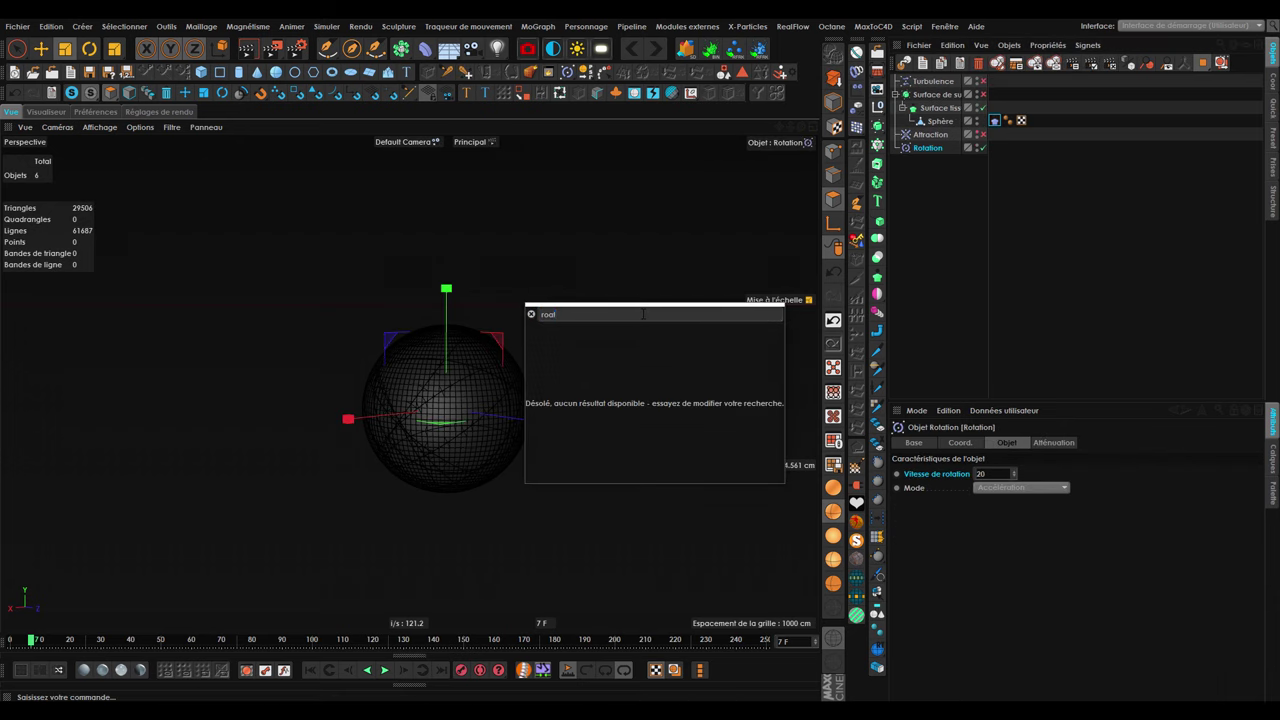
pyautogui.press('BackSpace')
pyautogui.write('to')
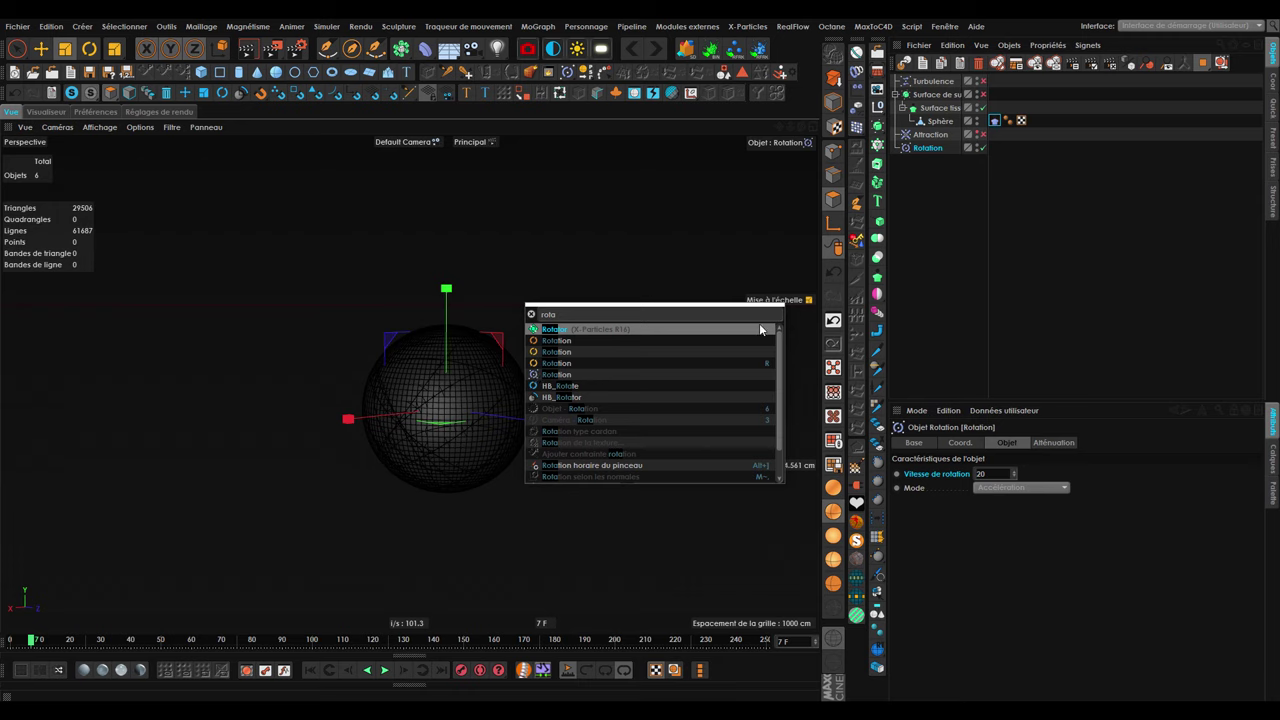
pyautogui.scroll(5, 436, 411)
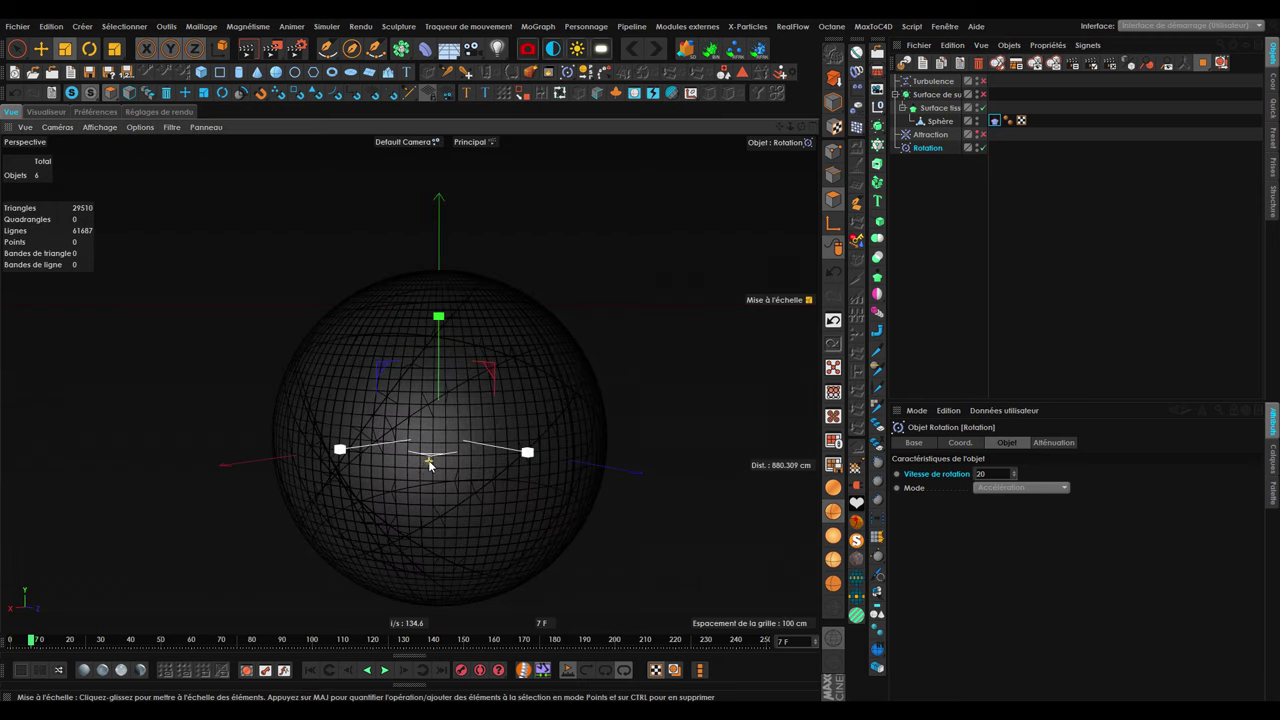
pyautogui.scroll(-2, 430, 463)
# Preview the Rotation-driven tearing to frame 49, then replay from the start to frame 8.
pyautogui.click(385, 670)
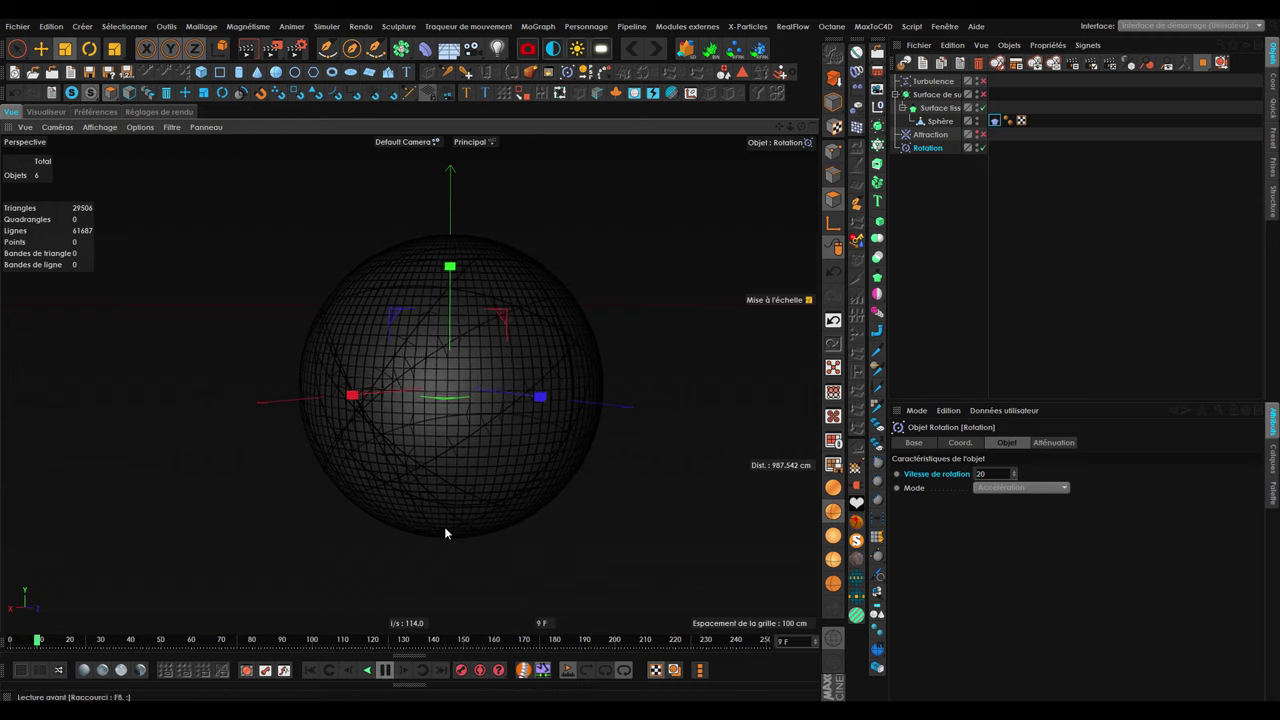
pyautogui.click(389, 672)
pyautogui.scroll(-5, 440, 400)
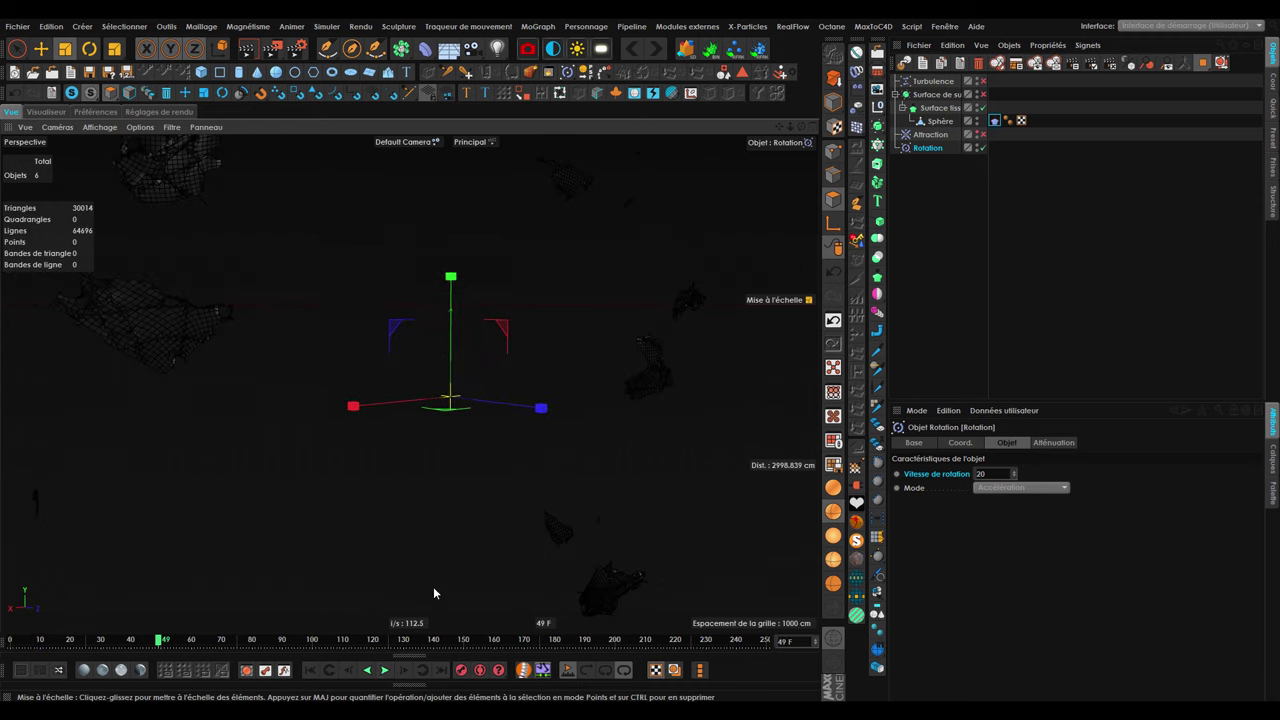
pyautogui.click(311, 670)
pyautogui.click(385, 670)
pyautogui.click(393, 670)
# Start editing the Rotation force's rotation speed of 20.
pyautogui.scroll(2, 414, 363)
pyautogui.scroll(2, 410, 363)
pyautogui.scroll(2, 410, 400)
pyautogui.scroll(2, 410, 400)
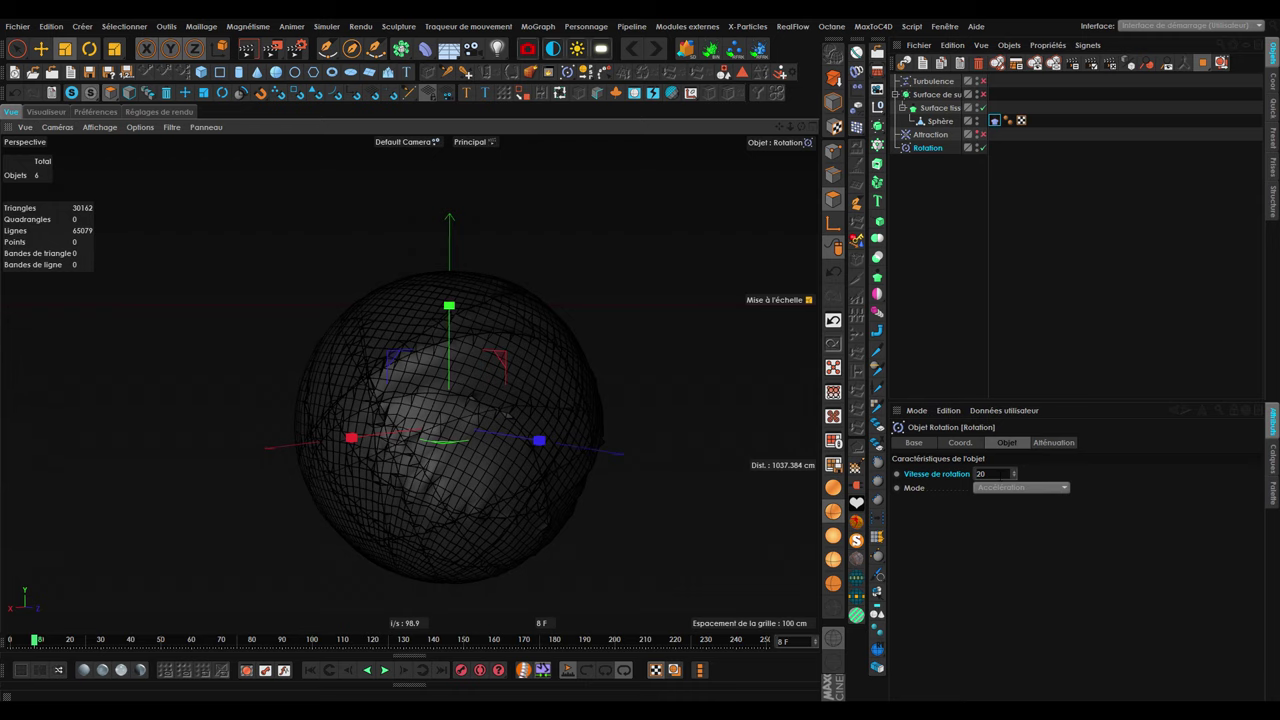
pyautogui.click(985, 474)
pyautogui.write('2')
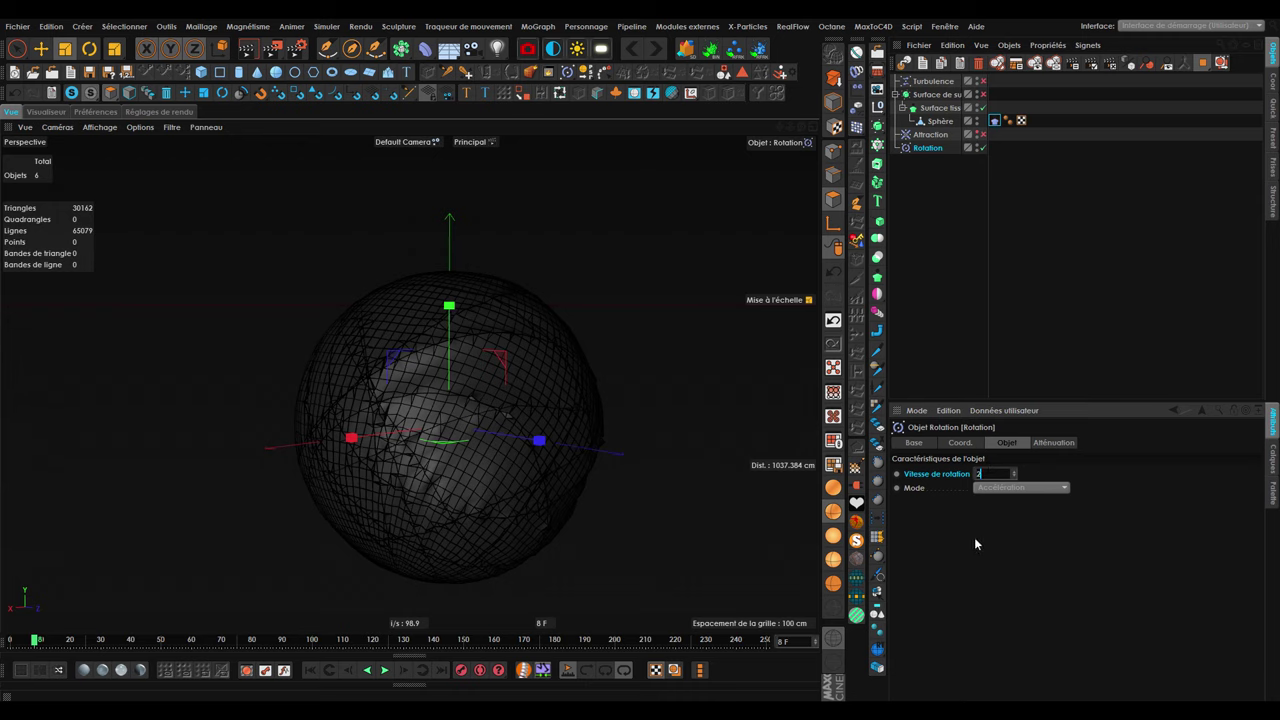
# Apply rotation speed 2, play the simulation, and scrub back to frame 24.
pyautogui.scroll(-2, 365, 386)
pyautogui.click(375, 671)
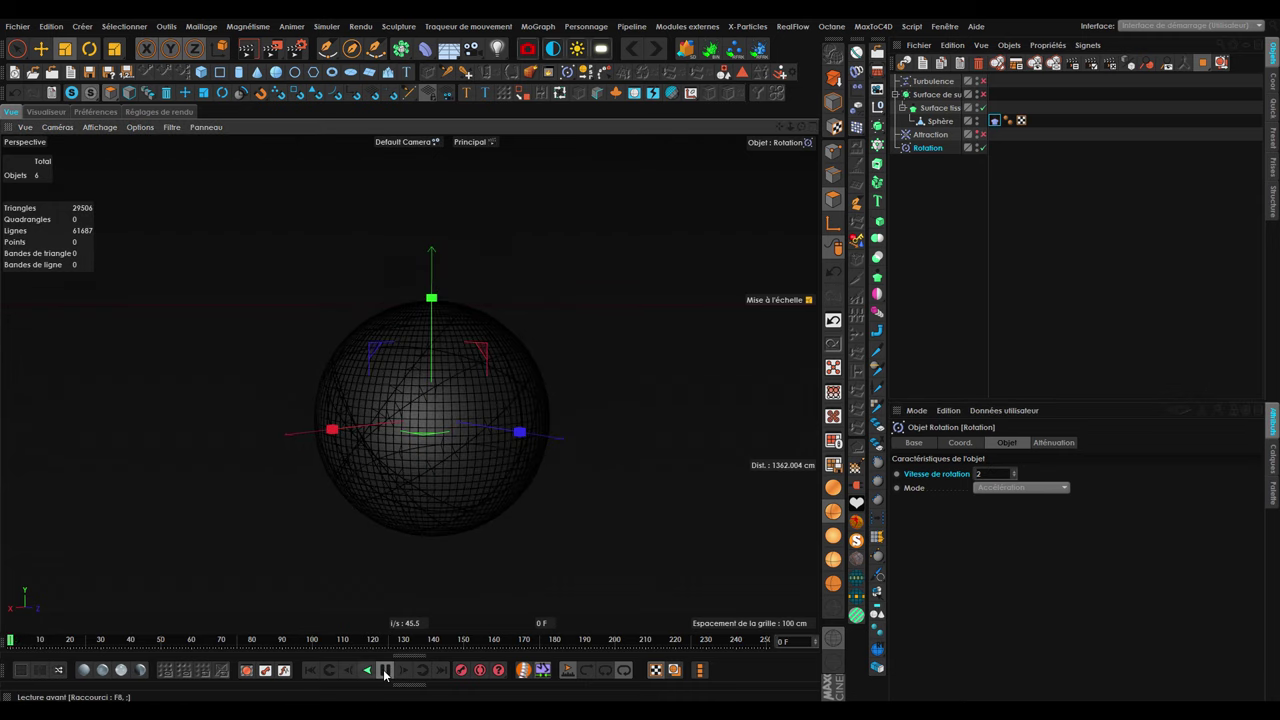
pyautogui.click(384, 670)
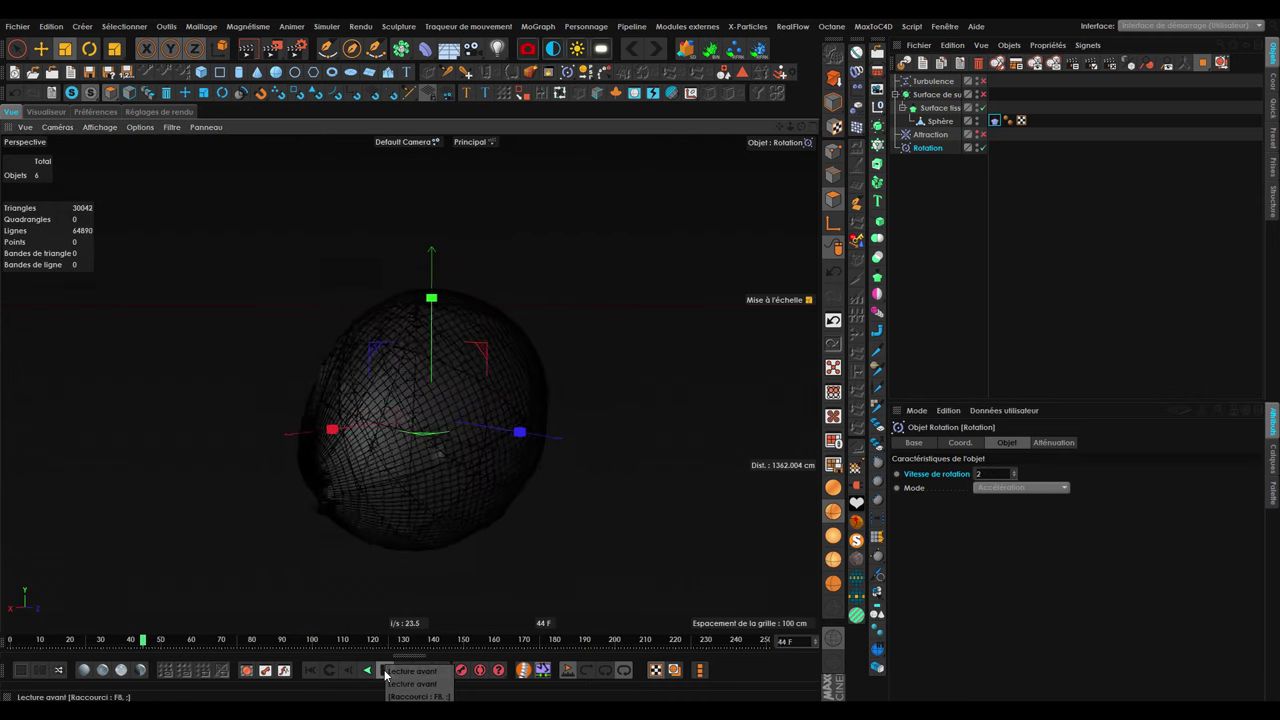
pyautogui.click(384, 670)
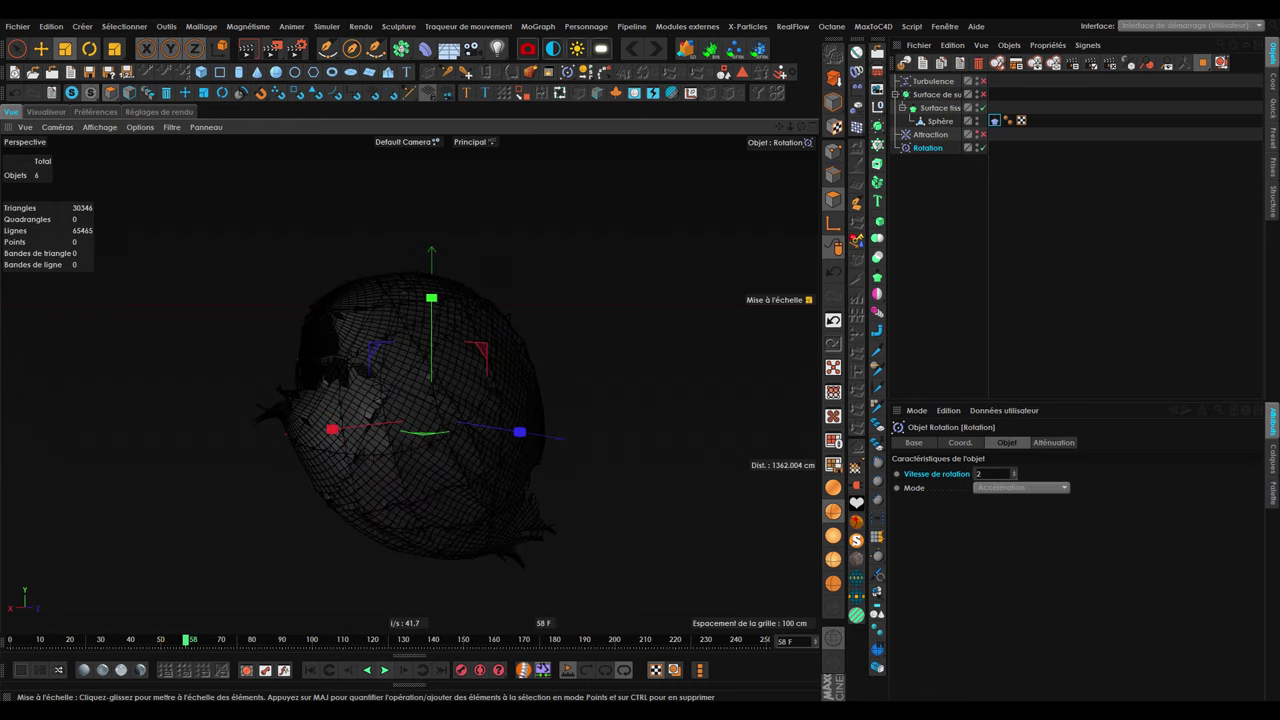
pyautogui.click(107, 645)
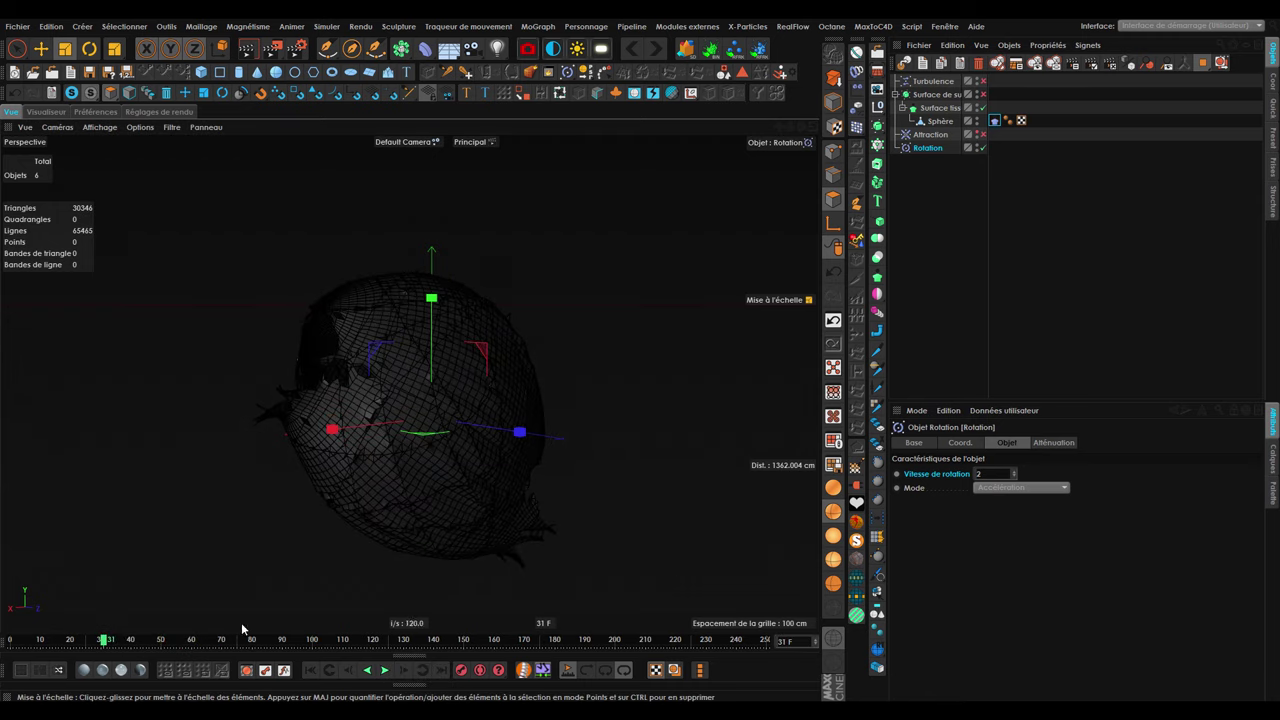
pyautogui.click(88, 645)
pyautogui.moveTo(88, 647); pyautogui.dragTo(86, 648)
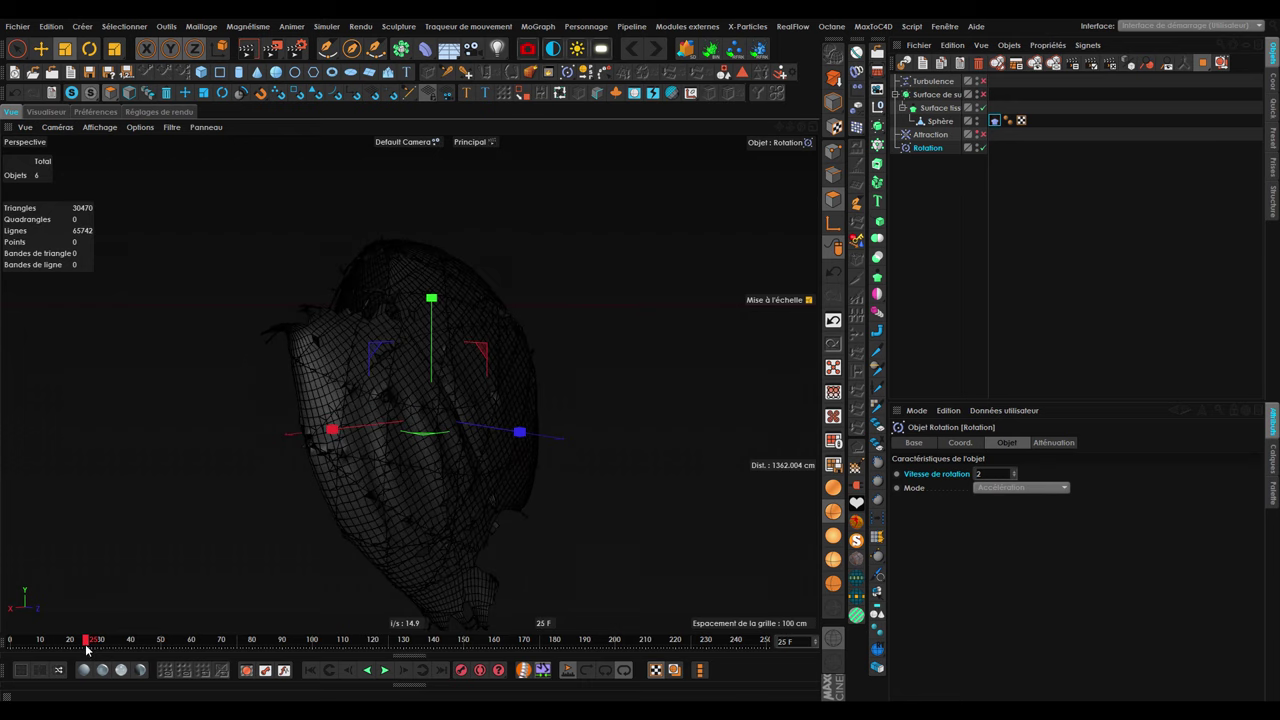
pyautogui.click(348, 670)
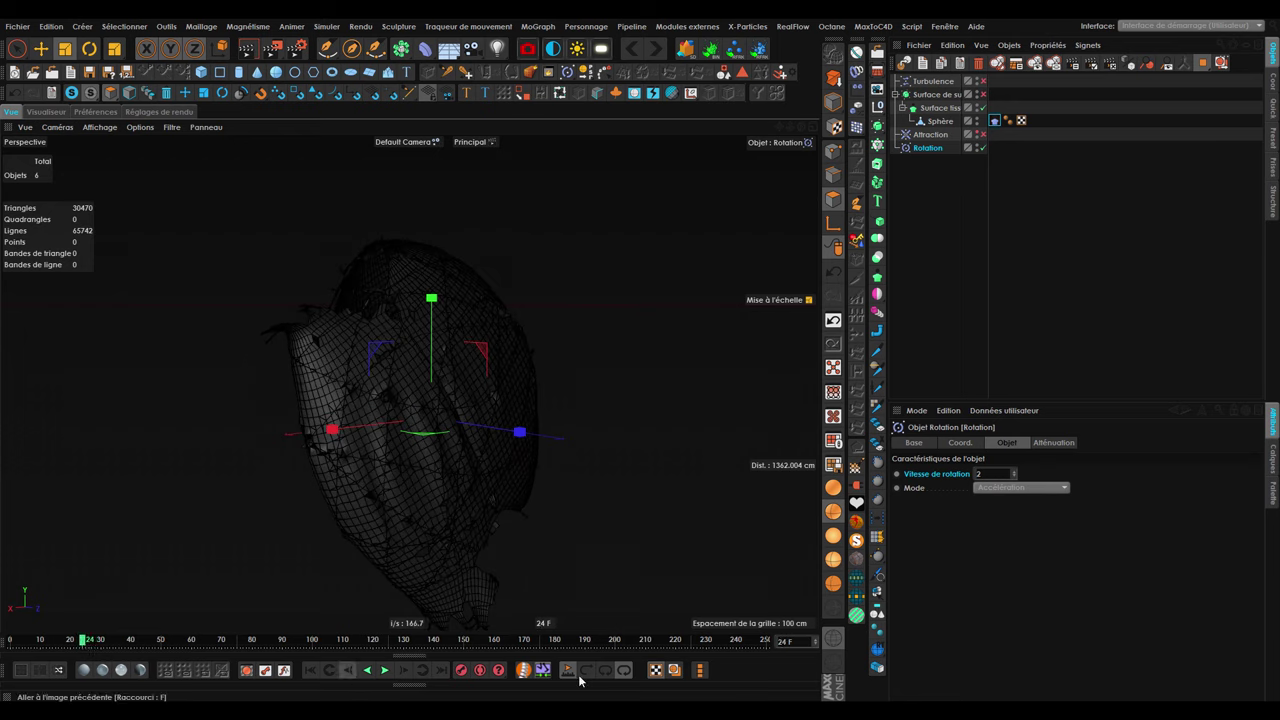
# Restore rotation speed 20, replay the simulation, and enable the Turbulence force.
pyautogui.click(955, 519)
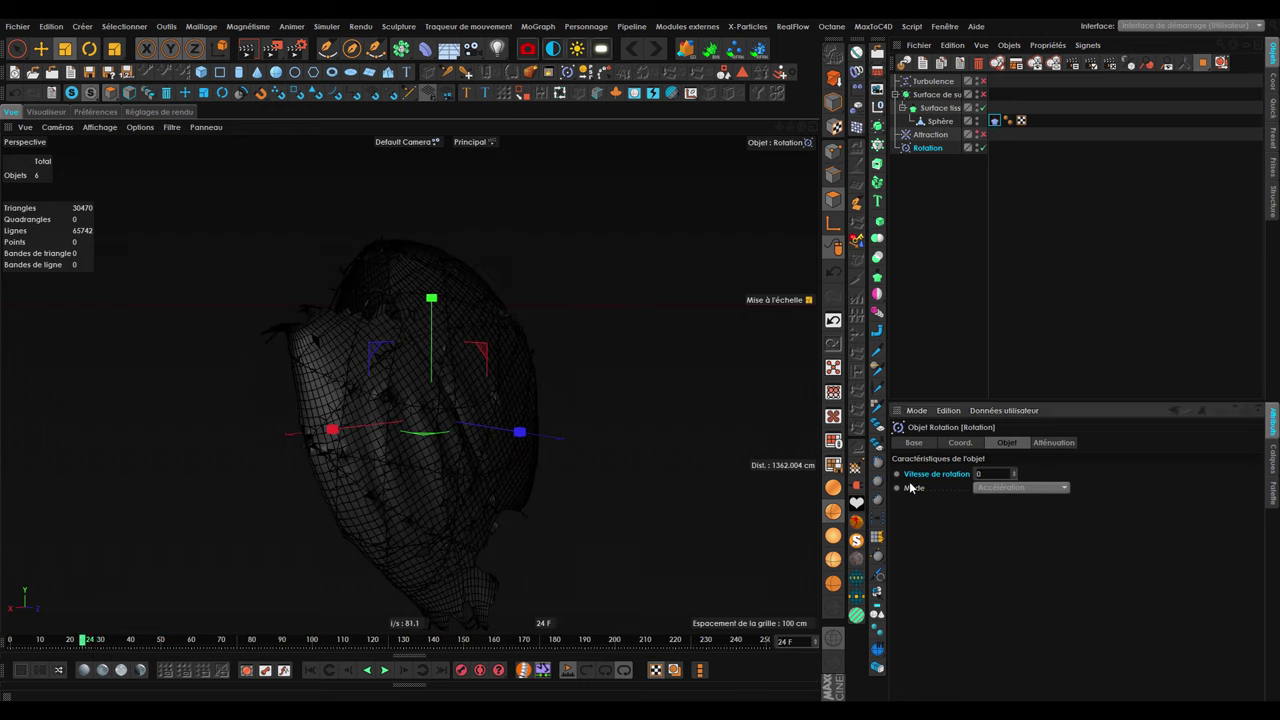
pyautogui.click(403, 670)
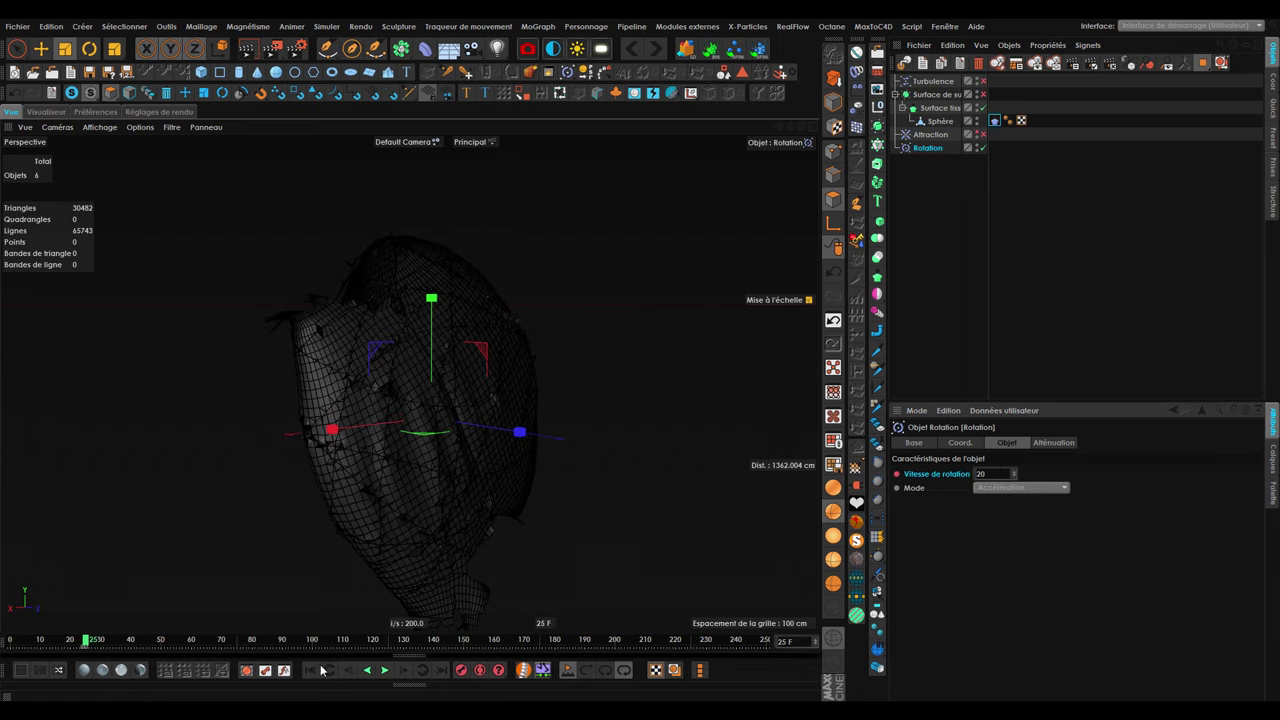
pyautogui.hotkey('shift', 'f')
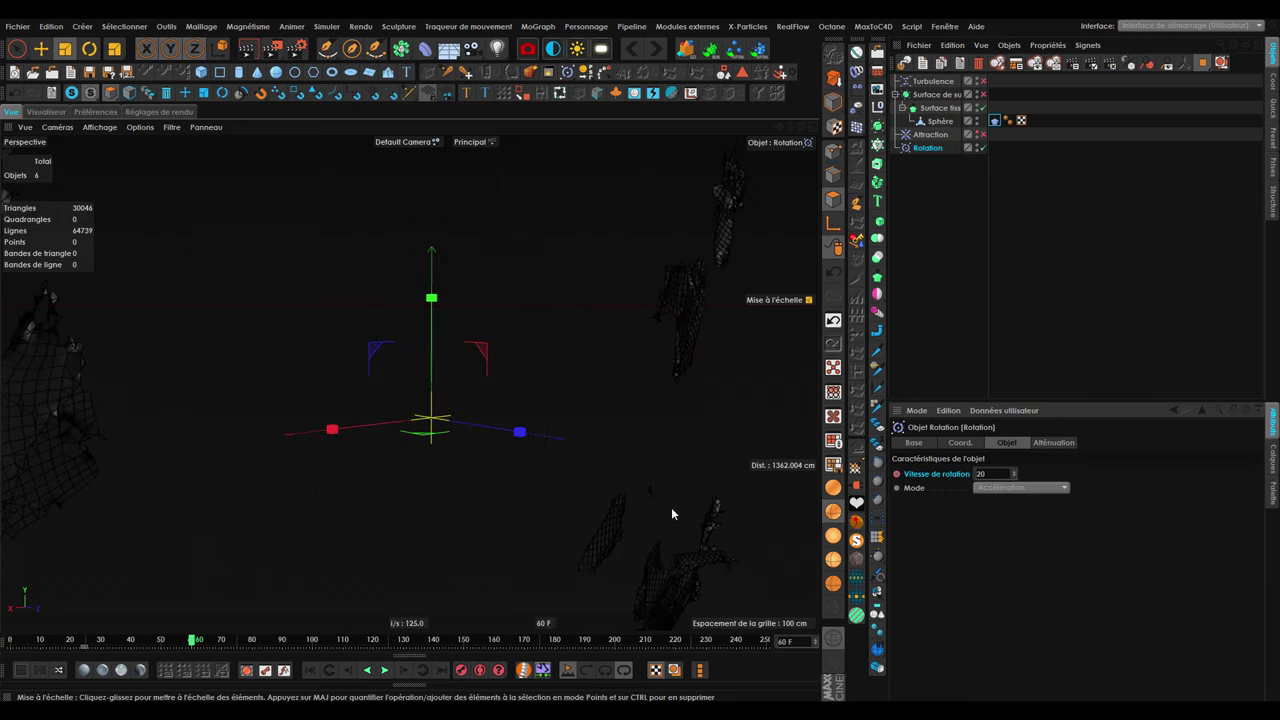
pyautogui.scroll(-5, 586, 388)
pyautogui.scroll(-2, 364, 542)
pyautogui.click(384, 670)
pyautogui.scroll(-3, 323, 477)
pyautogui.scroll(-2, 323, 477)
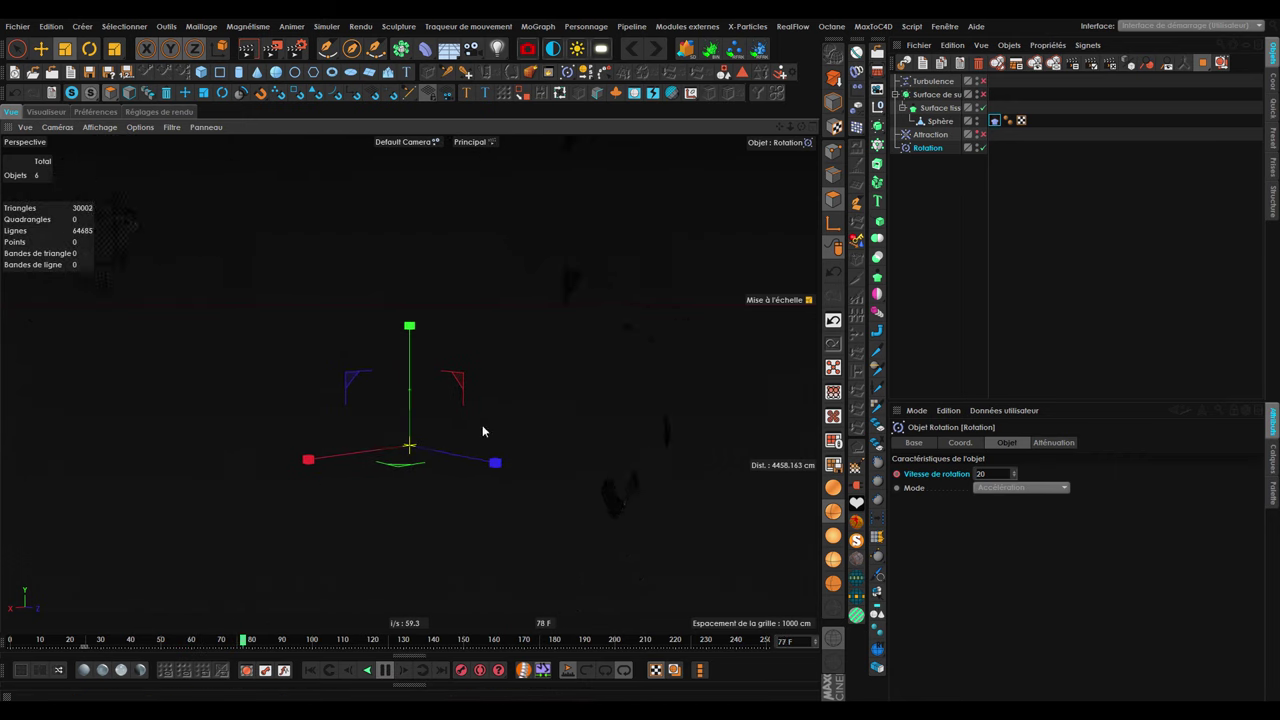
pyautogui.click(983, 81)
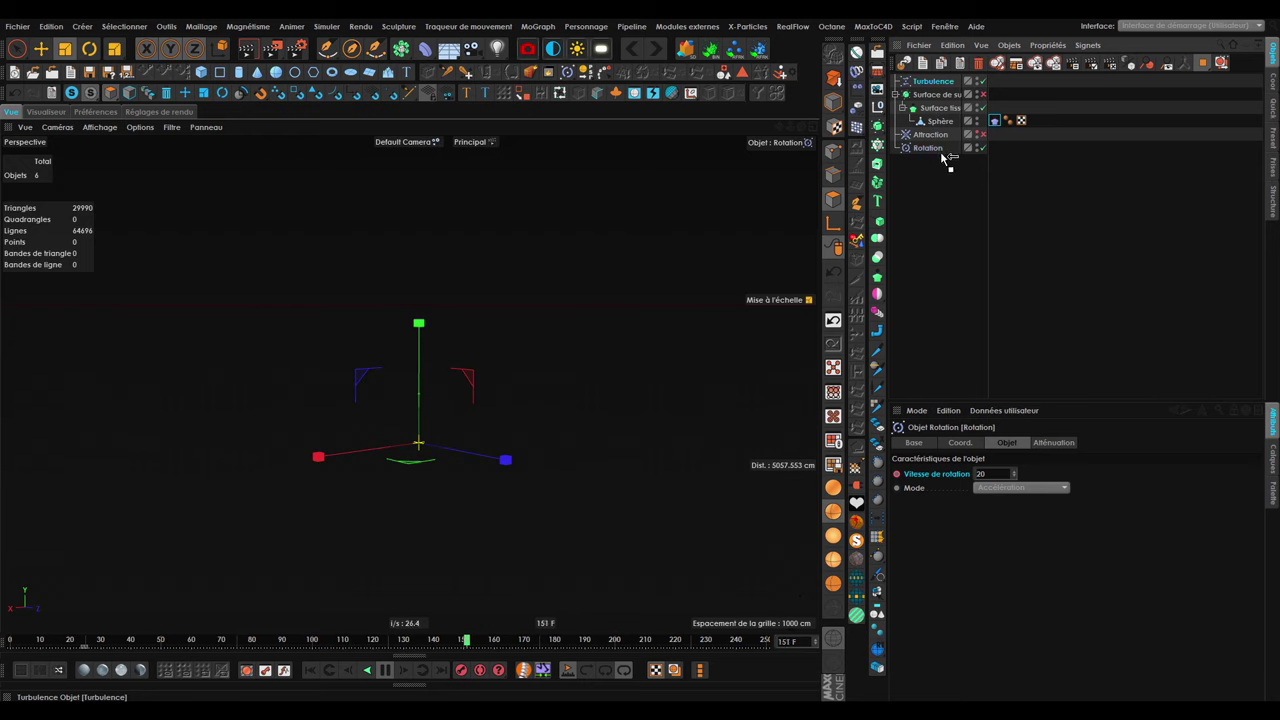
# Move Turbulence below Rotation, then replay the simulation to frame 139 to inspect the fragments.
pyautogui.moveTo(945, 157); pyautogui.dragTo(940, 155)
pyautogui.scroll(-1, 316, 362)
pyautogui.click(384, 670)
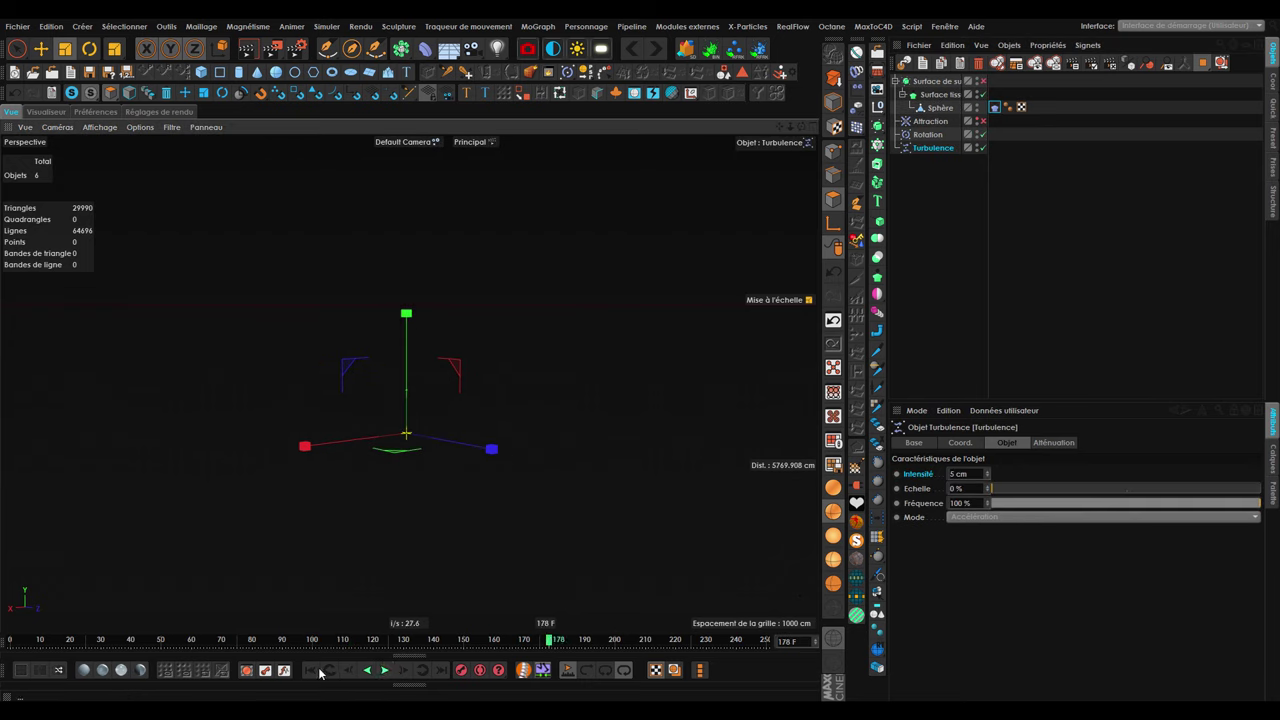
pyautogui.click(311, 670)
pyautogui.click(385, 670)
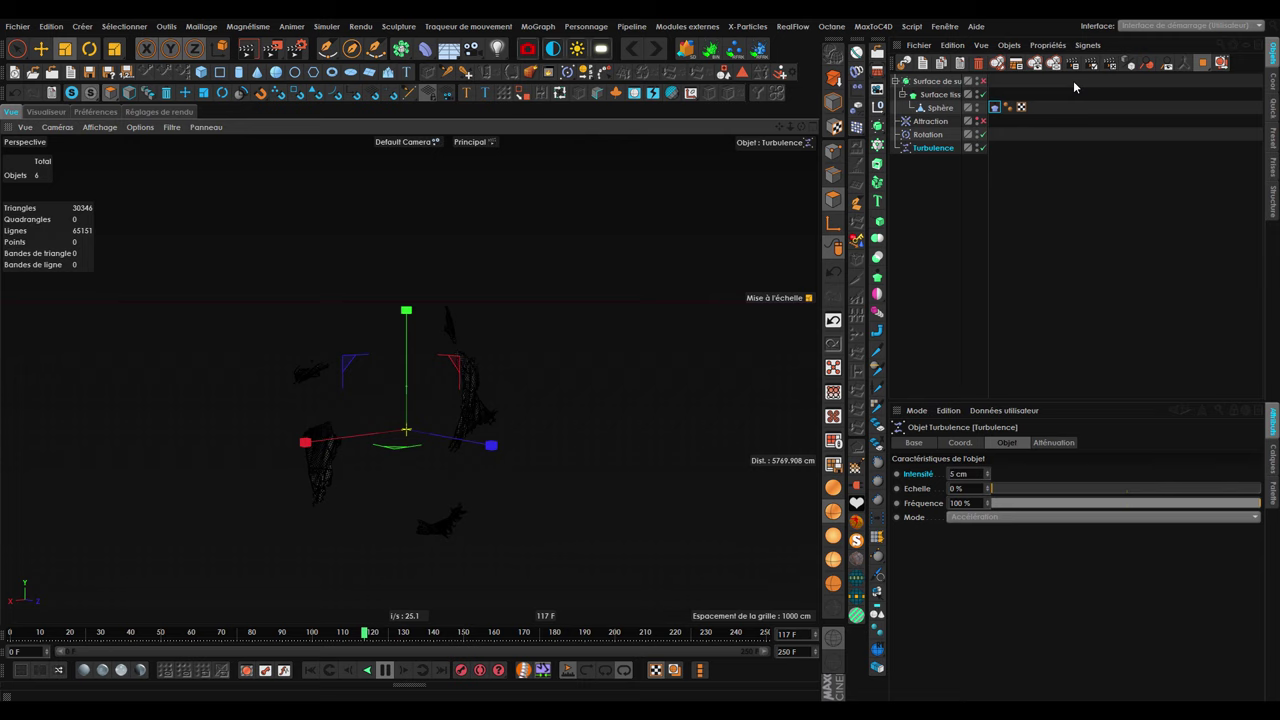
pyautogui.click(385, 670)
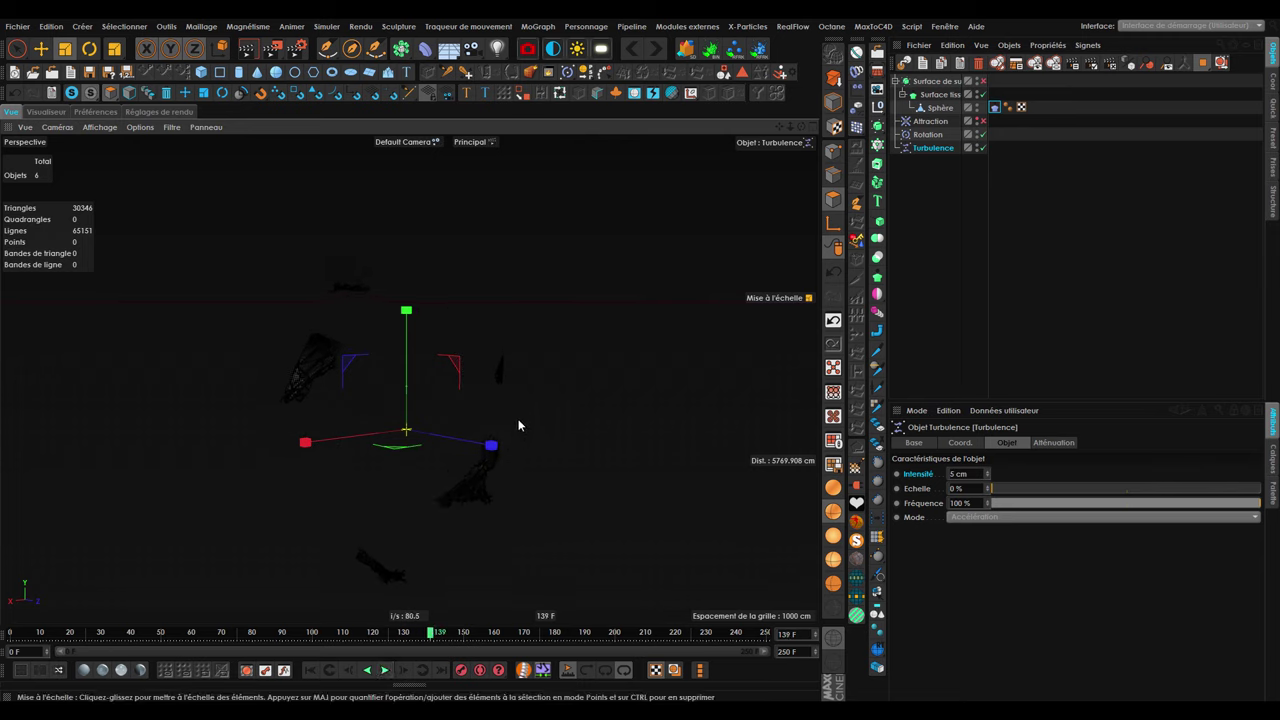
pyautogui.moveTo(533, 318)
pyautogui.keyDown('alt'); pyautogui.mouseDown()
pyautogui.moveTo(469, 419)
pyautogui.moveTo(521, 409)
pyautogui.mouseUp(); pyautogui.keyUp('alt')
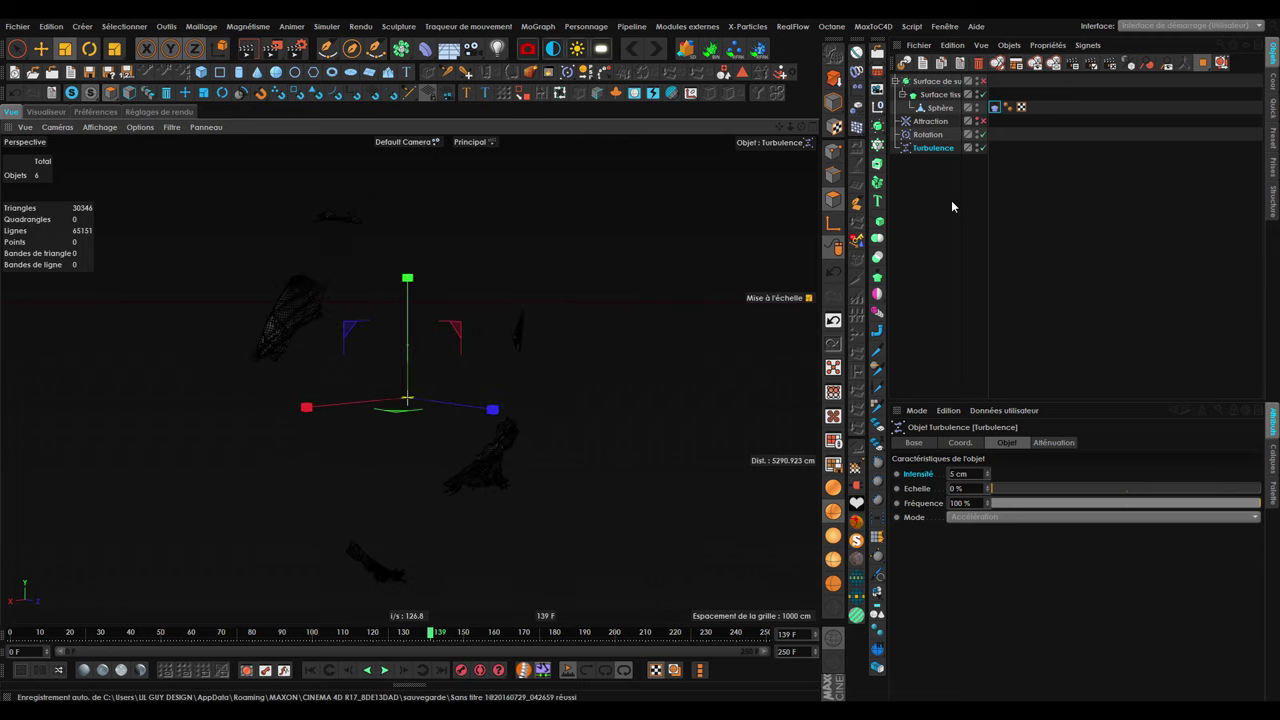
# Move Rotation back below Turbulence, checking the cloth tag's included forces.
pyautogui.click(930, 135)
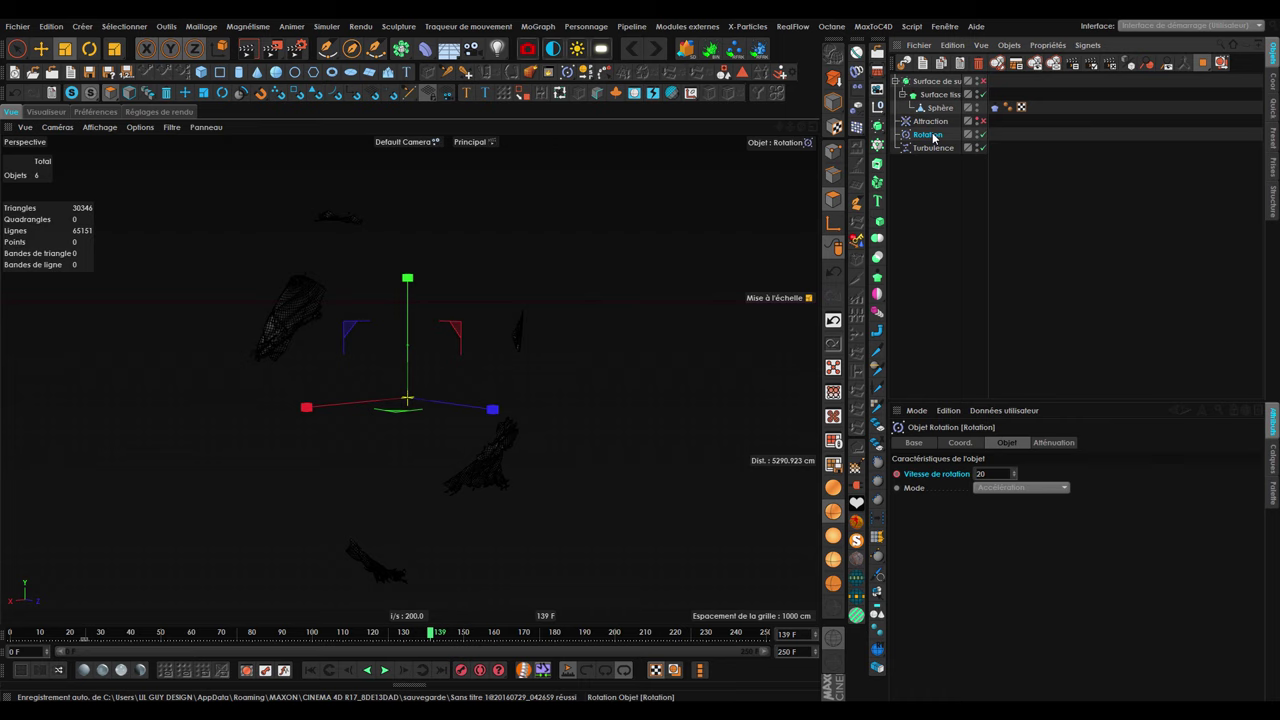
pyautogui.click(996, 107)
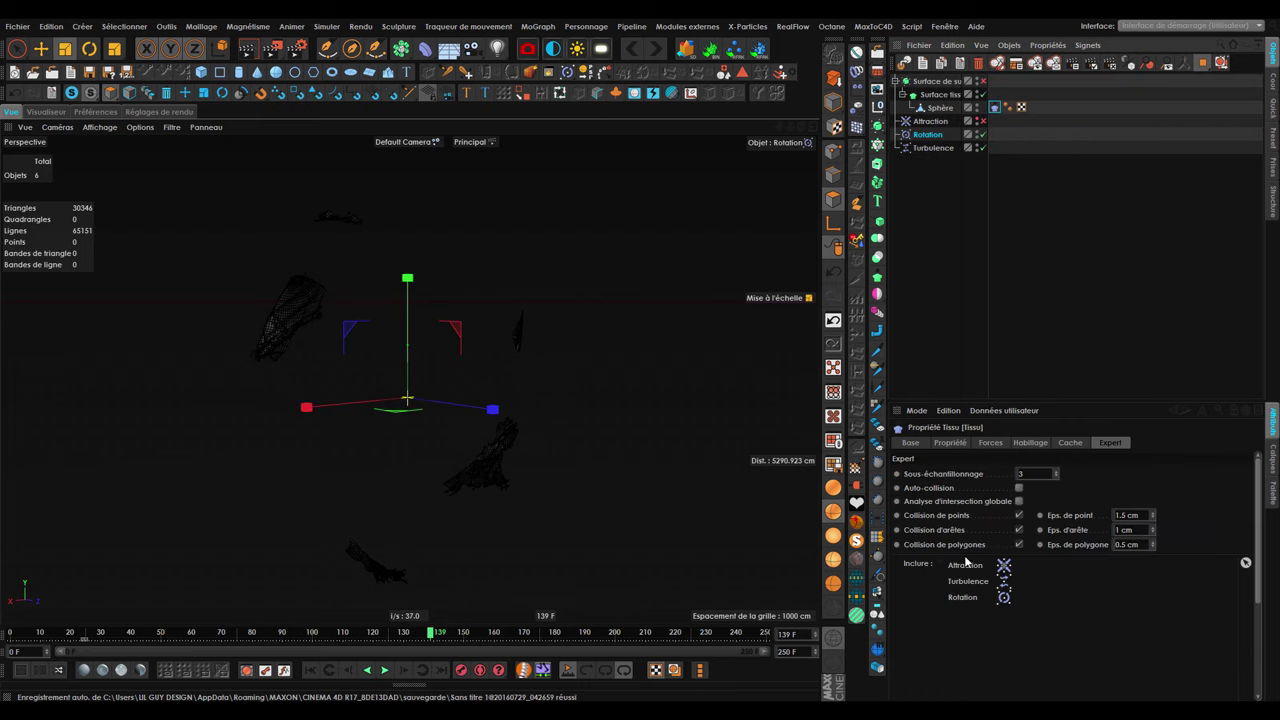
pyautogui.moveTo(930, 135); pyautogui.dragTo(931, 152)
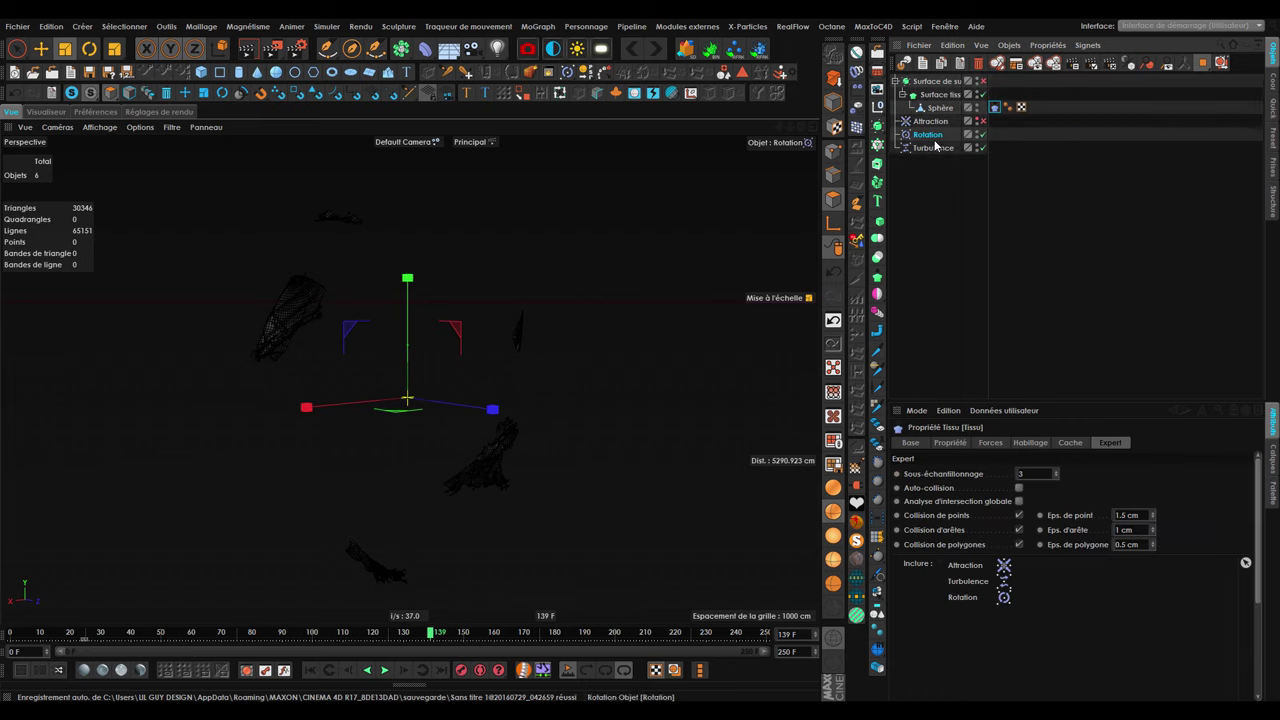
pyautogui.click(935, 135)
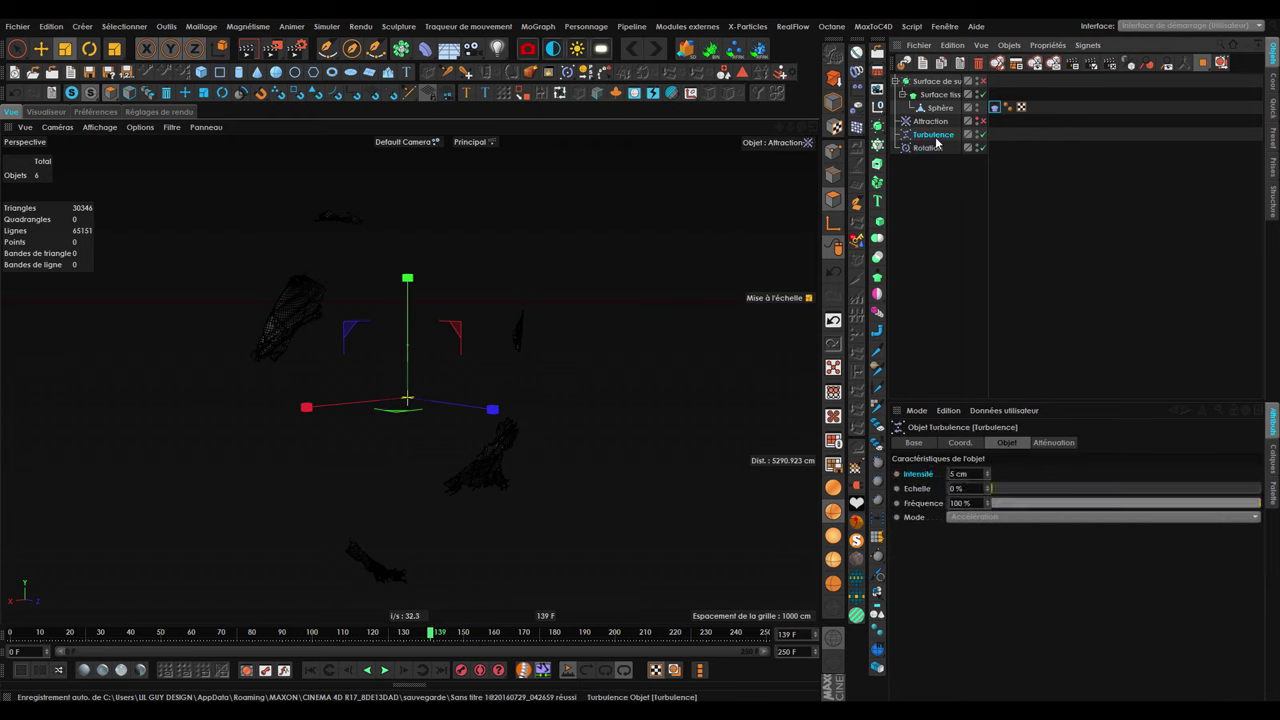
# Duplicate the Rotation force as Rotation.1 and select it to view its coordinates.
pyautogui.keyDown('ctrl'); pyautogui.moveTo(937, 157); pyautogui.dragTo(938, 163); pyautogui.keyUp('ctrl')
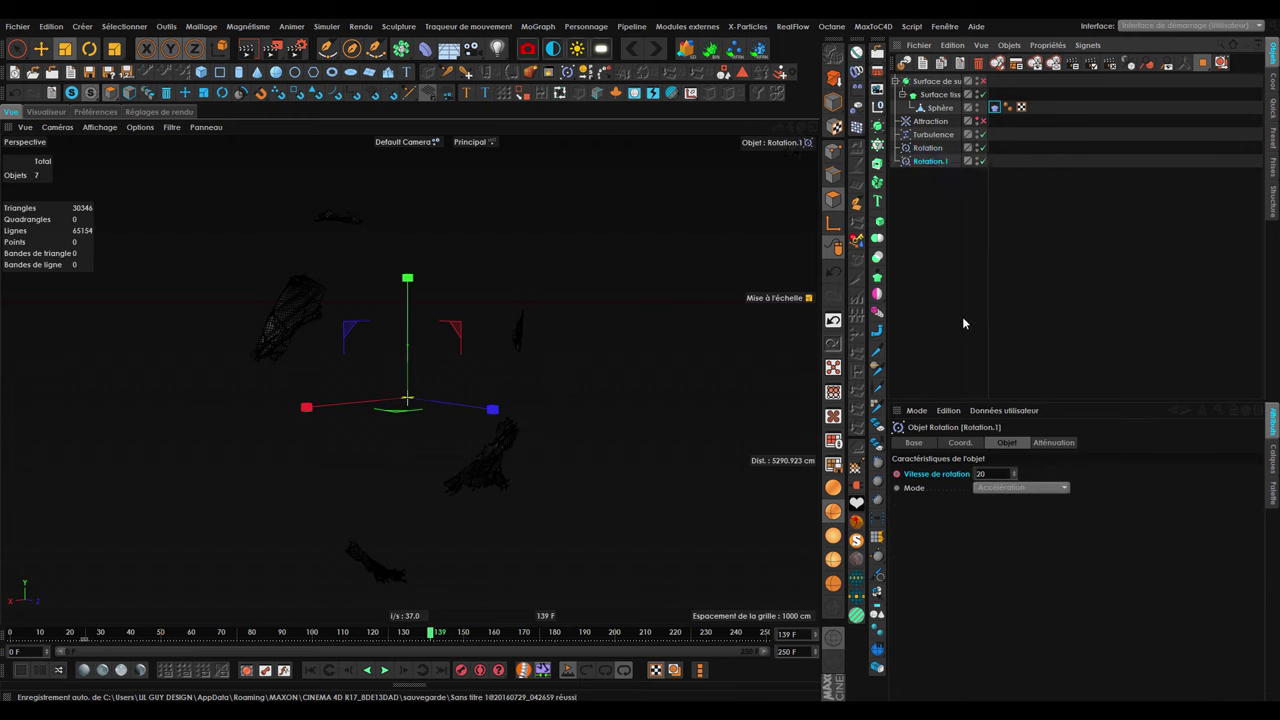
pyautogui.click(994, 107)
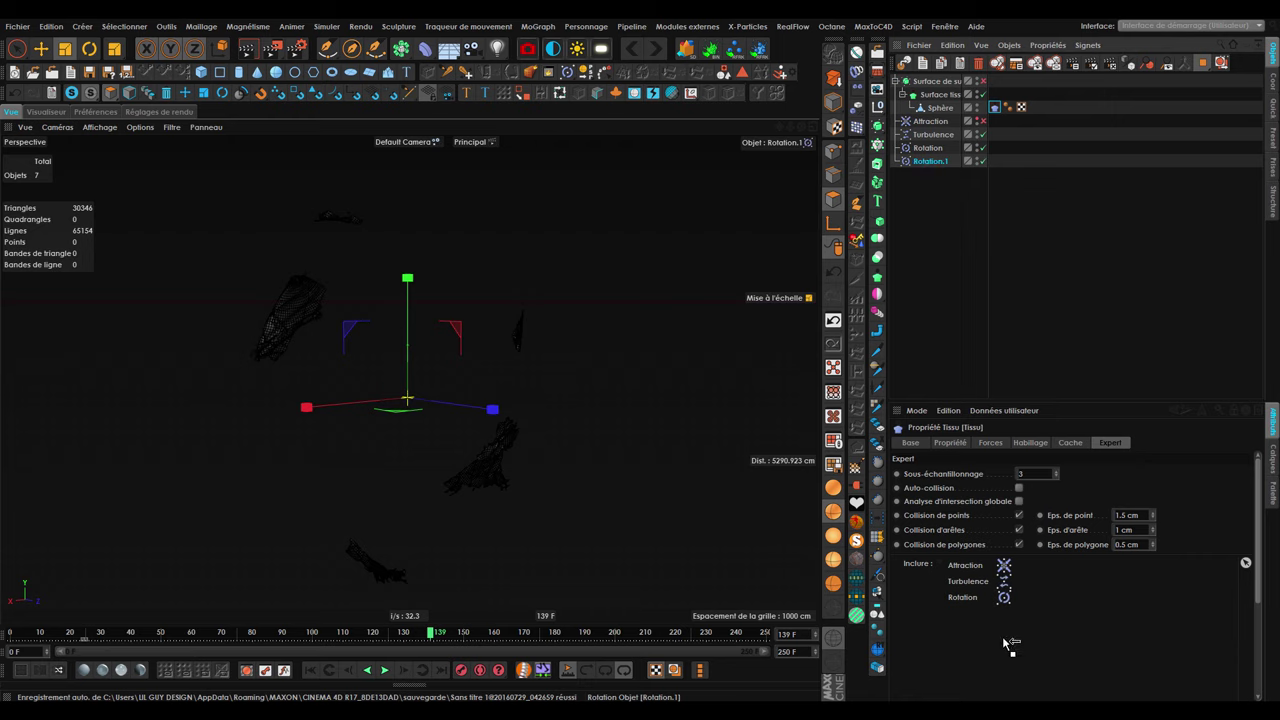
pyautogui.click(930, 162)
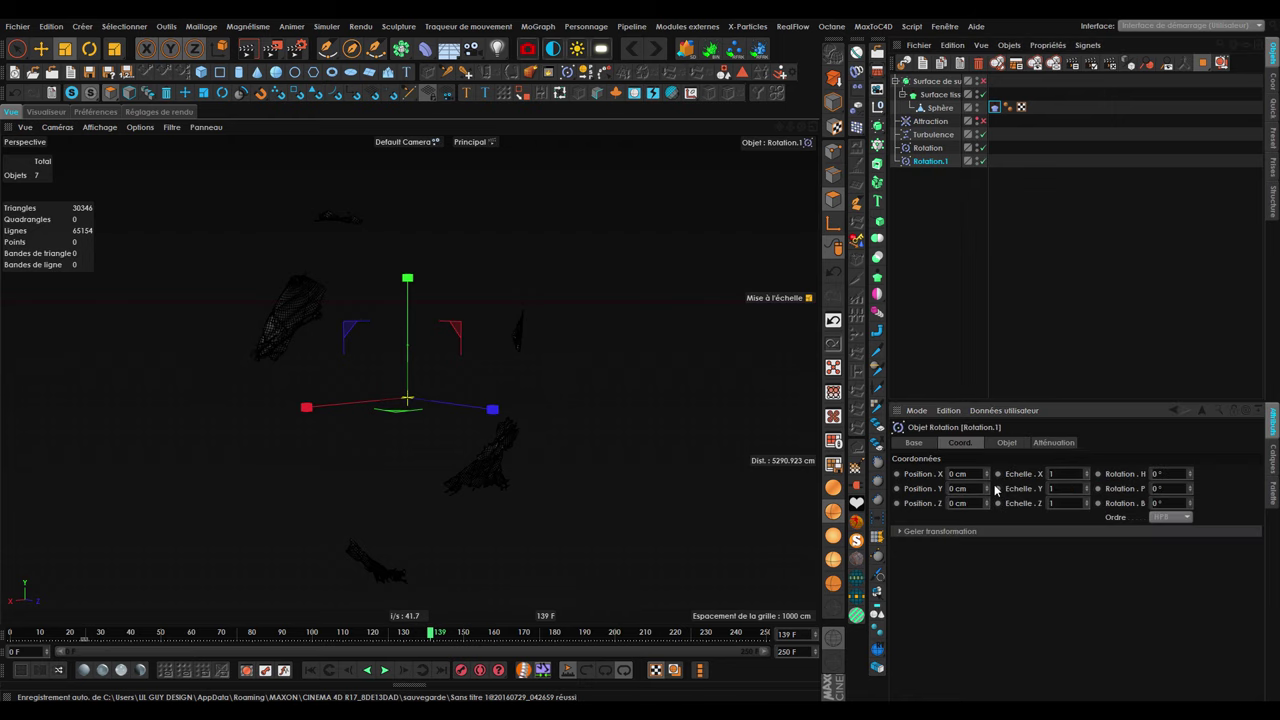
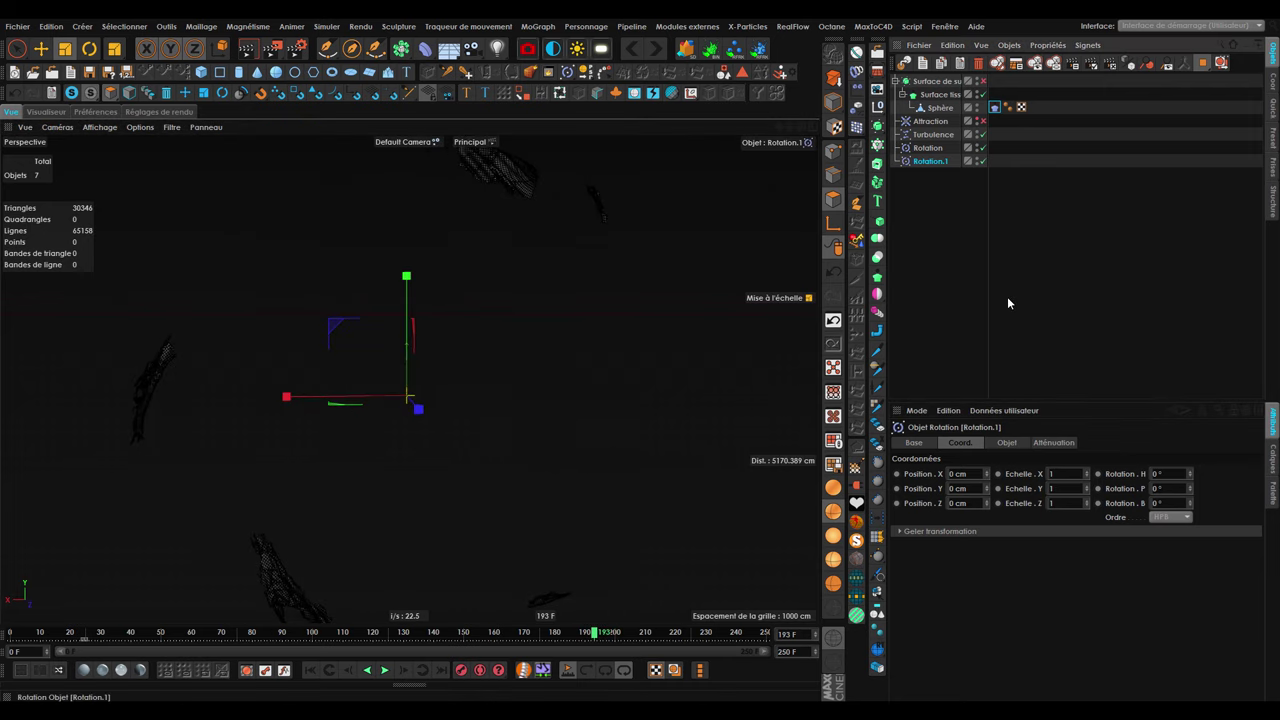
# Show Rotation.1's object settings, where its rotation speed reads 20.
pyautogui.click(1006, 442)
pyautogui.click(940, 190)
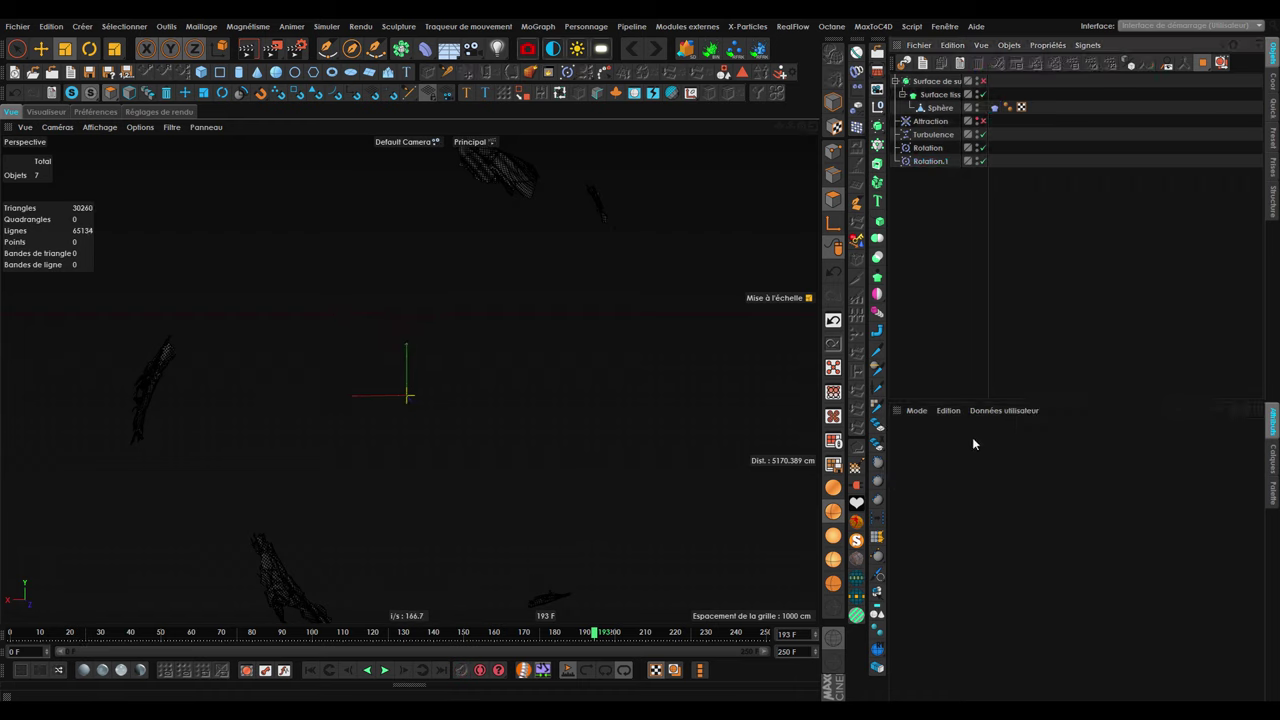
pyautogui.click(930, 161)
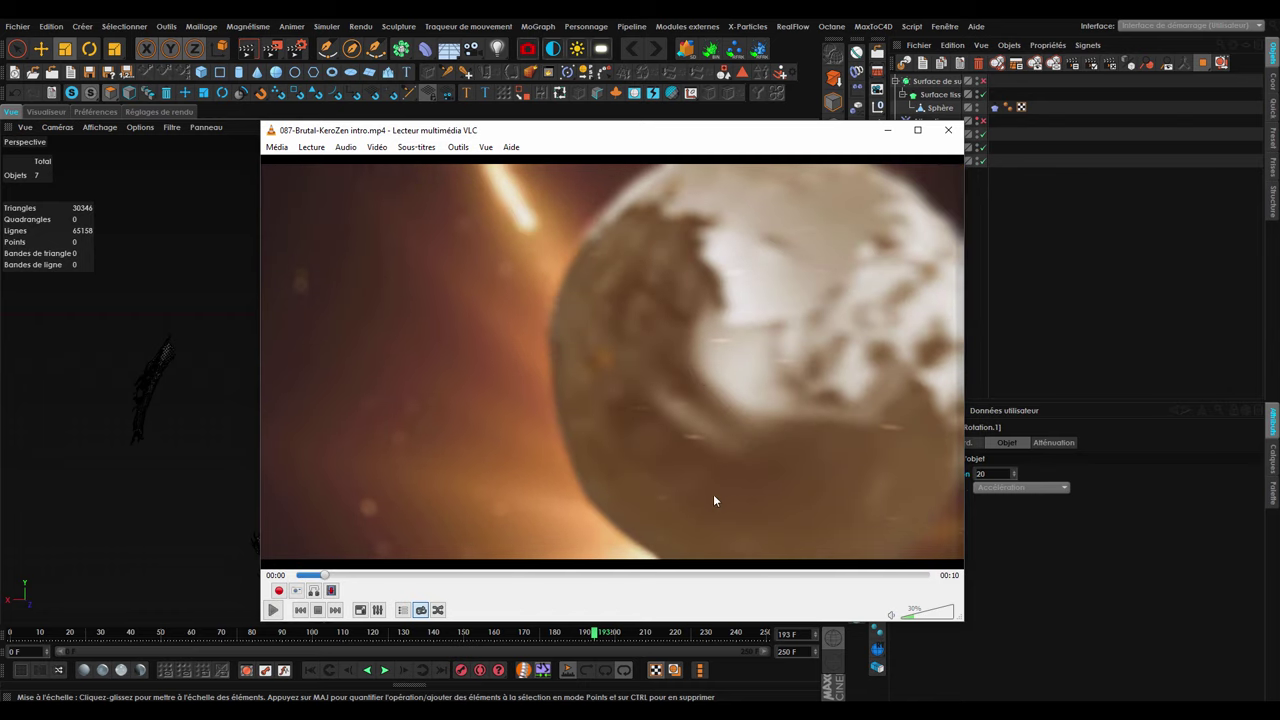
# Lower VLC's volume, pause the reference intro at the shield logo, and return to Cinema 4D.
pyautogui.scroll(-3, 670, 475)
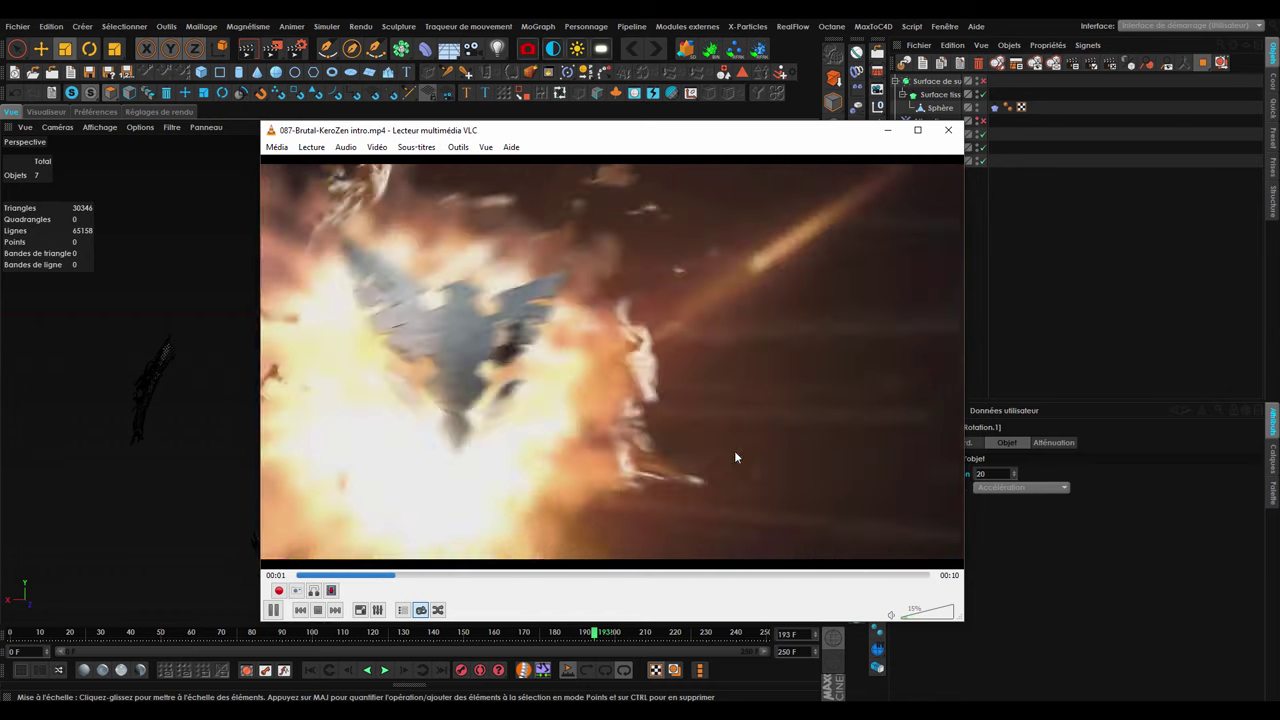
pyautogui.press('space')
pyautogui.press('space')
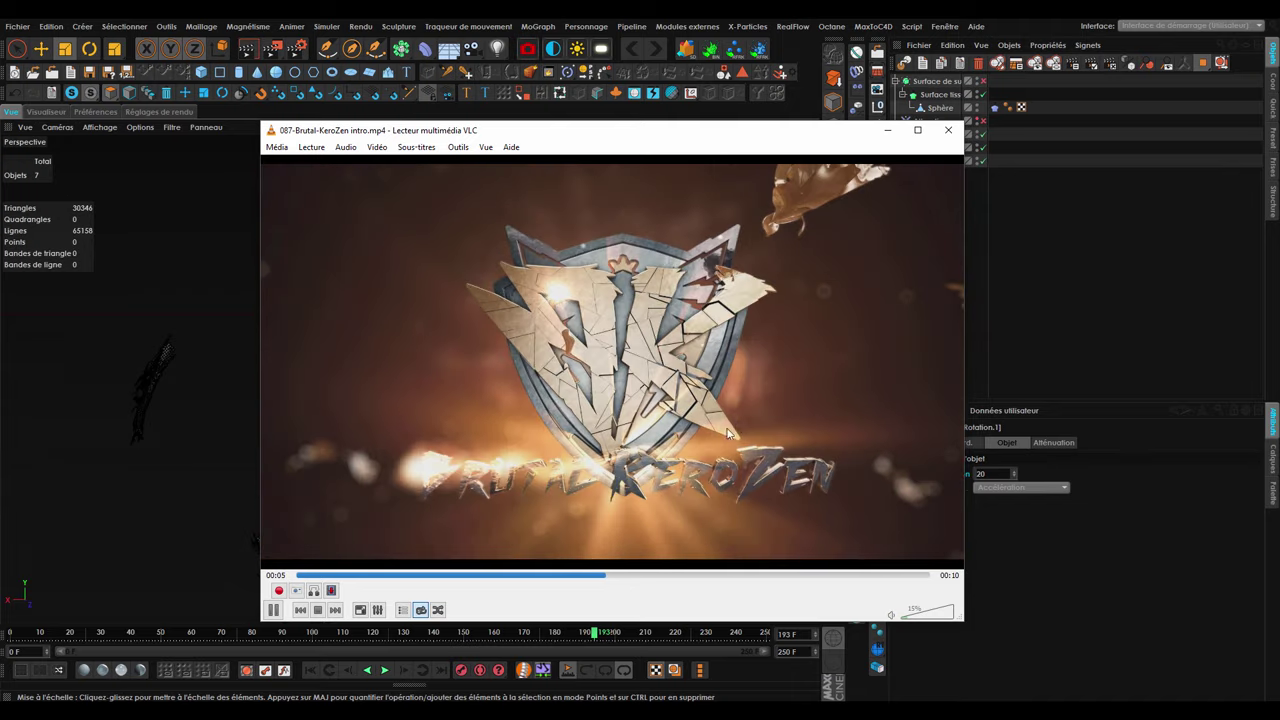
pyautogui.click(934, 173)
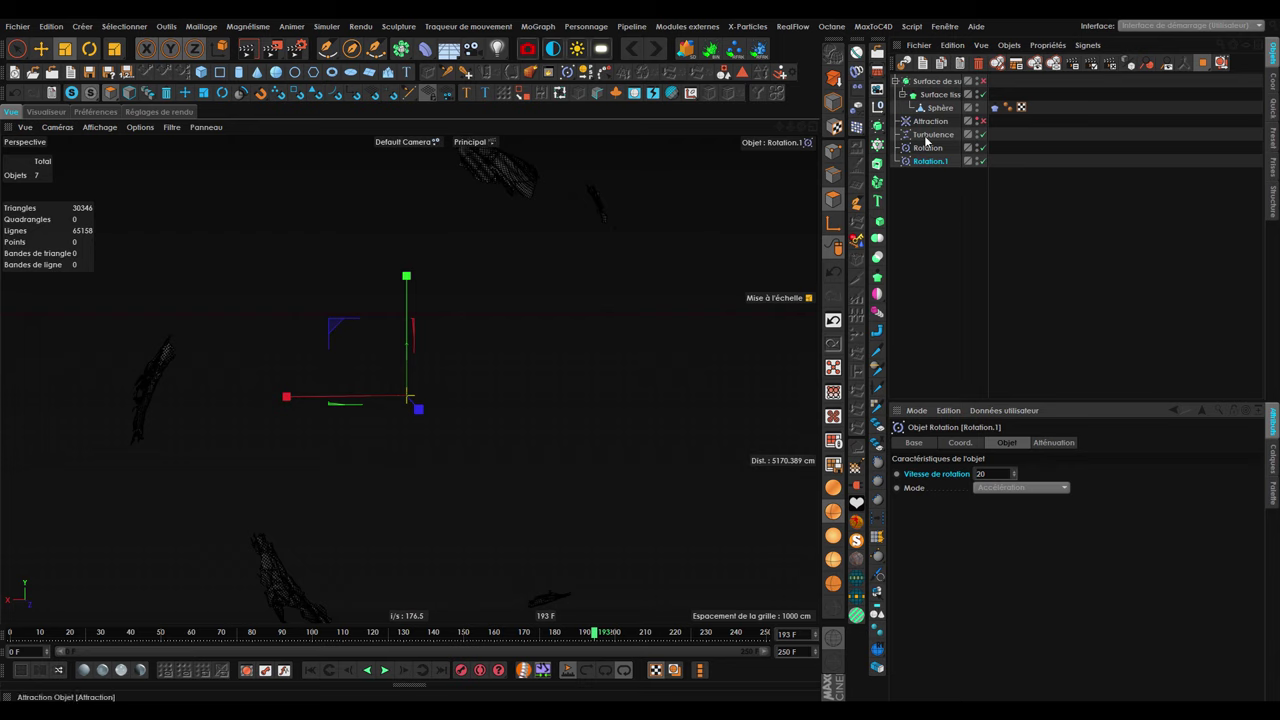
# Set Rotation.1's Vitesse de rotation to 60 and rewind the animation to frame 0.
pyautogui.scroll(-2, 626, 350)
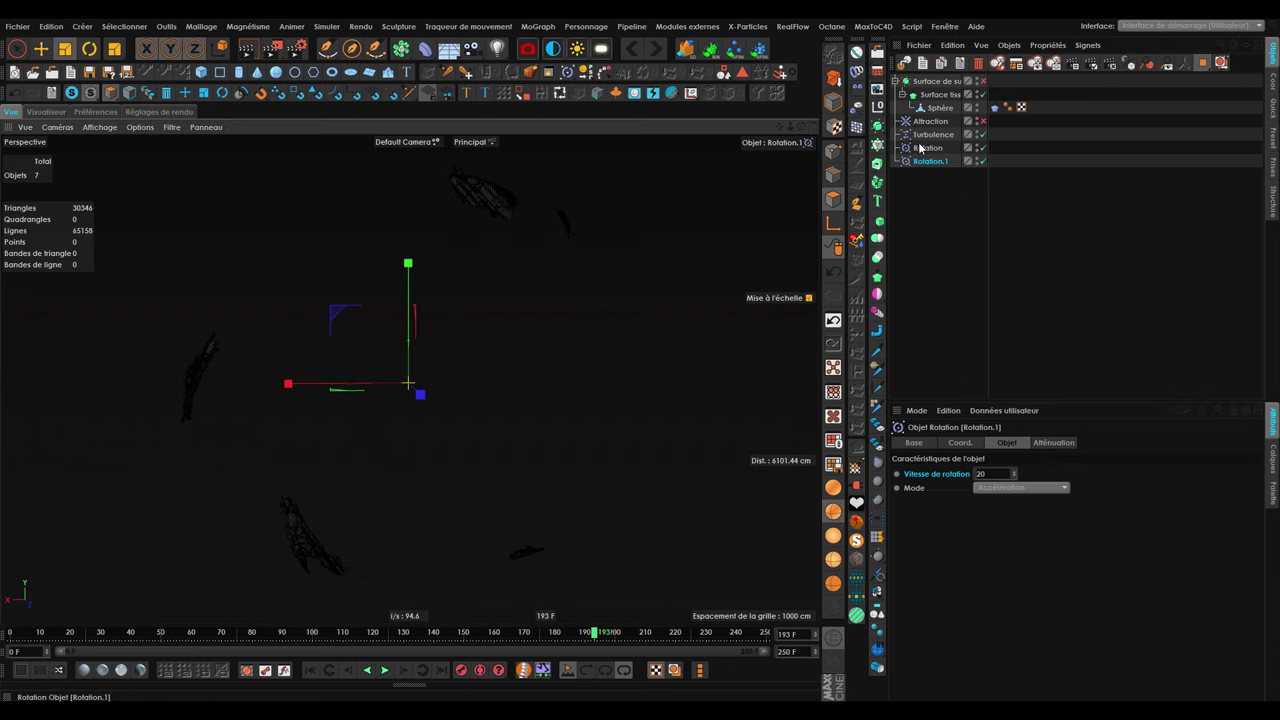
pyautogui.scroll(-2, 441, 365)
pyautogui.moveTo(493, 225)
pyautogui.keyDown('alt'); pyautogui.mouseDown()
pyautogui.moveTo(503, 283)
pyautogui.moveTo(542, 244)
pyautogui.moveTo(494, 207)
pyautogui.mouseUp(); pyautogui.keyUp('alt')
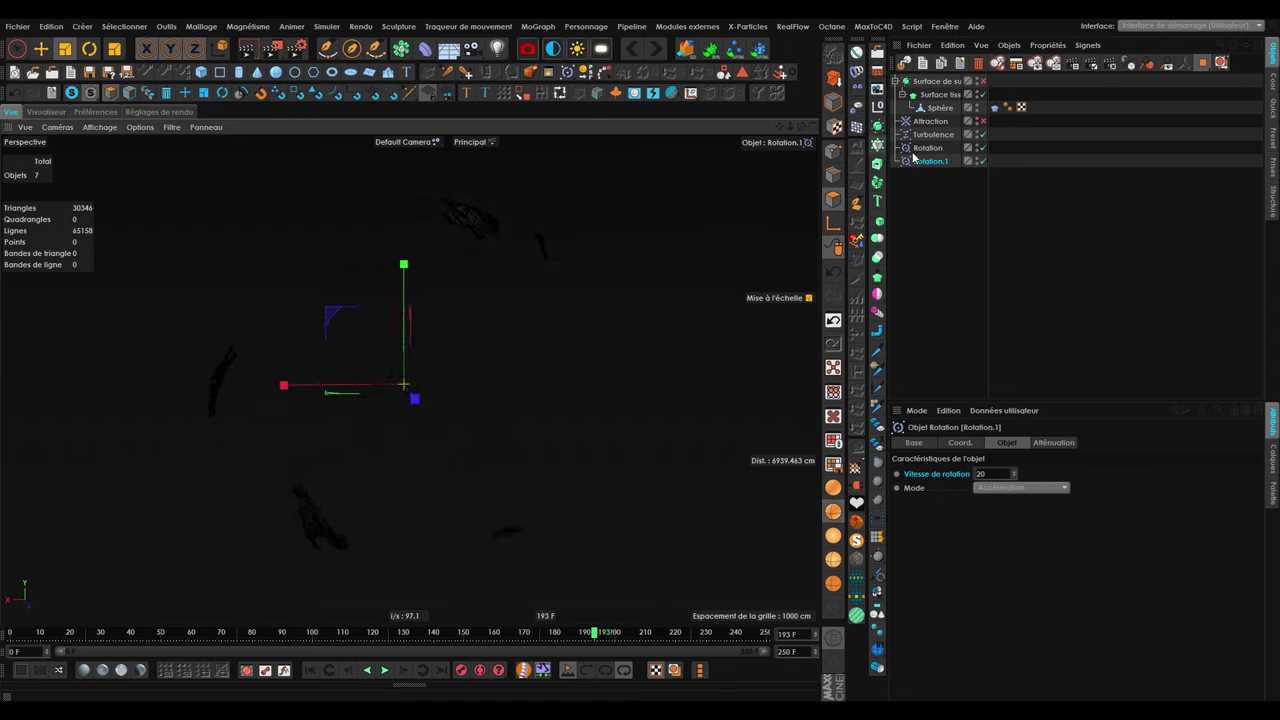
pyautogui.click(990, 473)
pyautogui.write('60')
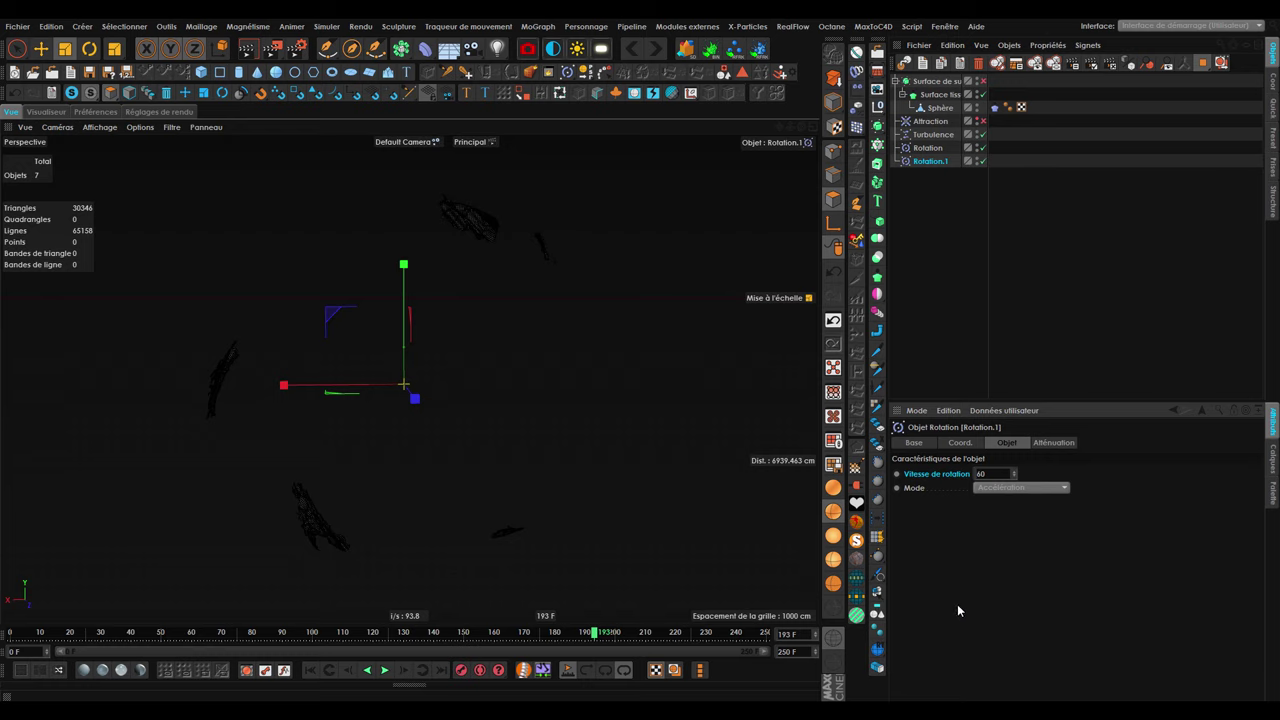
pyautogui.click(310, 670)
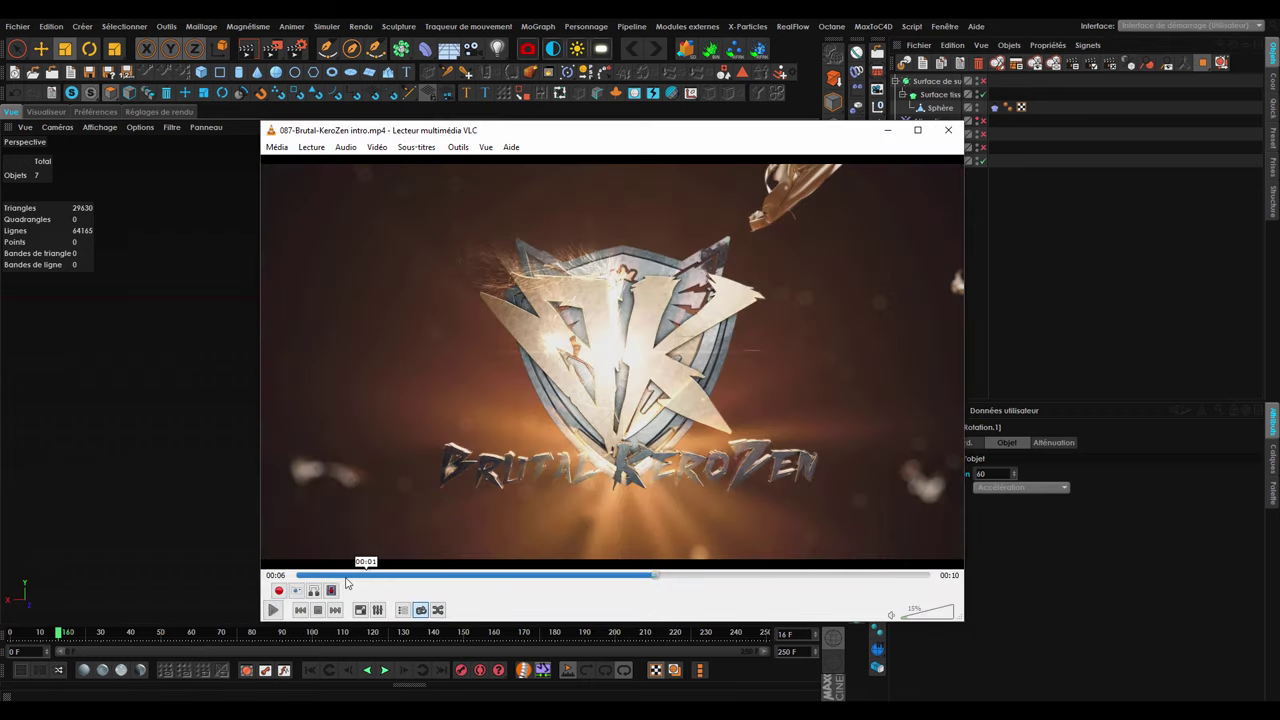
# Replay the reference intro's opening sphere shot, then minimize VLC.
pyautogui.click(362, 576)
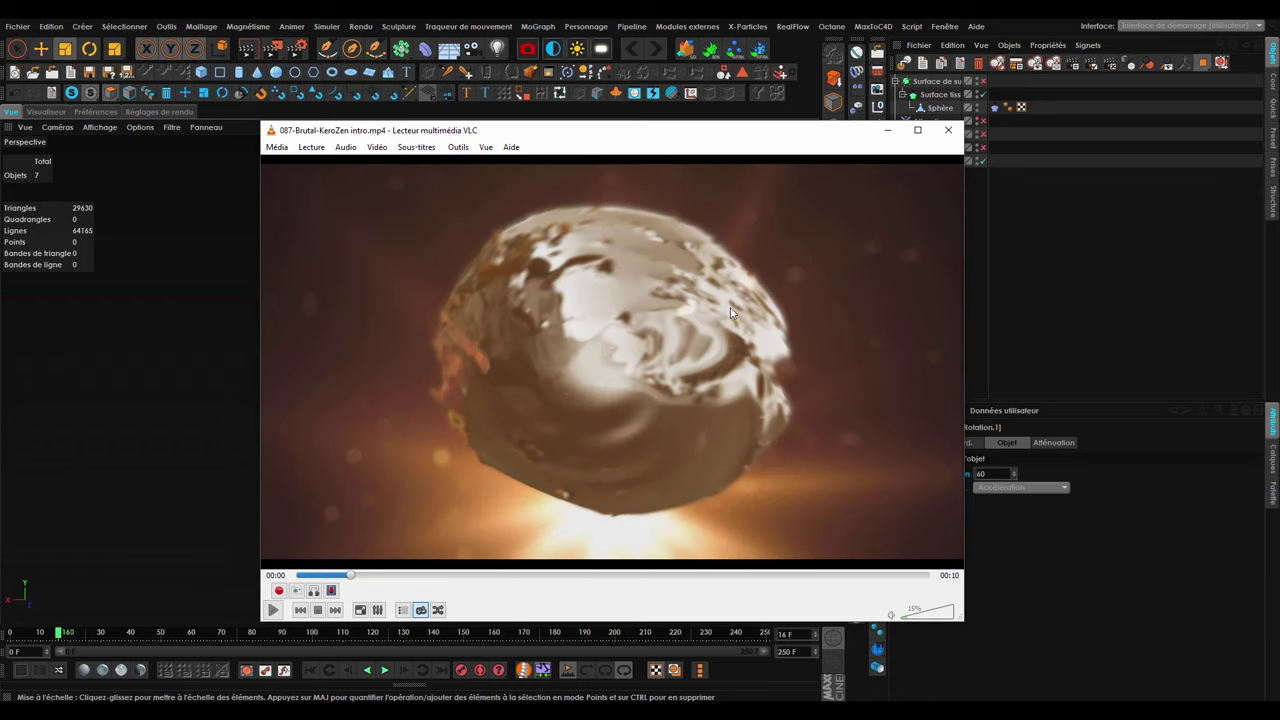
pyautogui.click(889, 134)
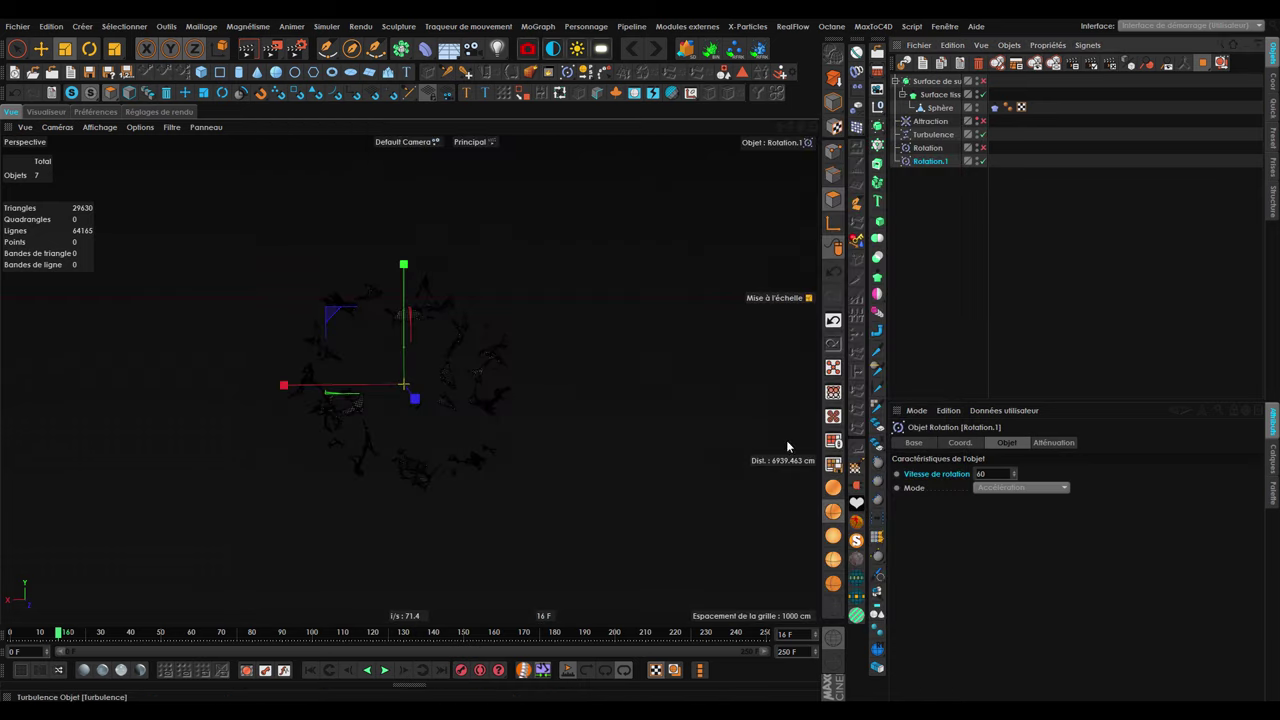
# Play the shattering sphere animation from frame 0 and return to the start.
pyautogui.click(312, 669)
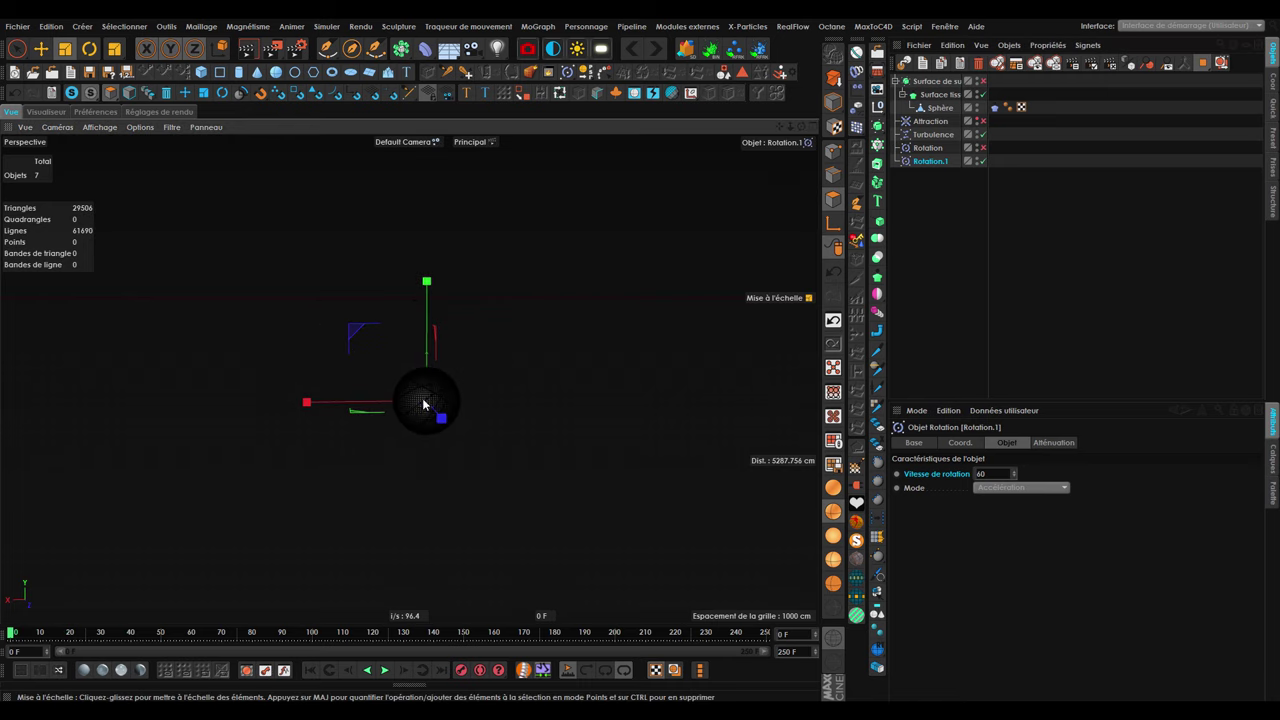
pyautogui.click(384, 670)
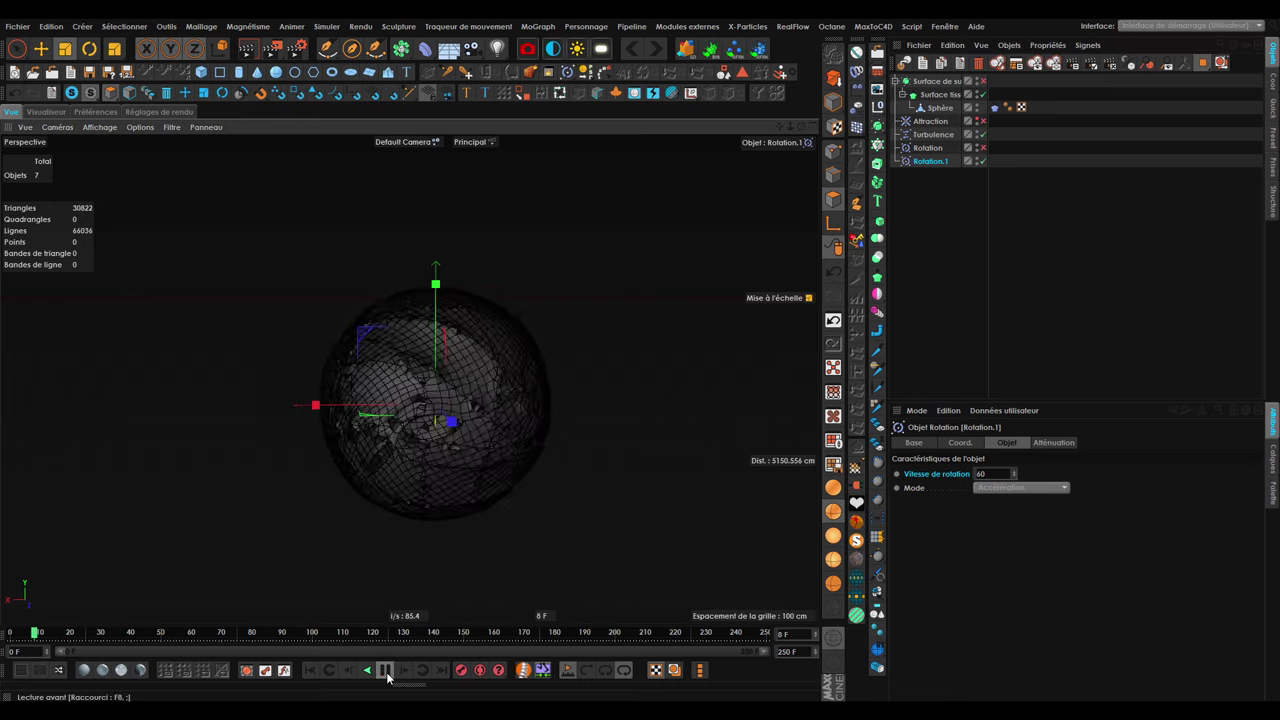
pyautogui.click(312, 669)
pyautogui.click(384, 670)
pyautogui.click(386, 670)
pyautogui.click(312, 669)
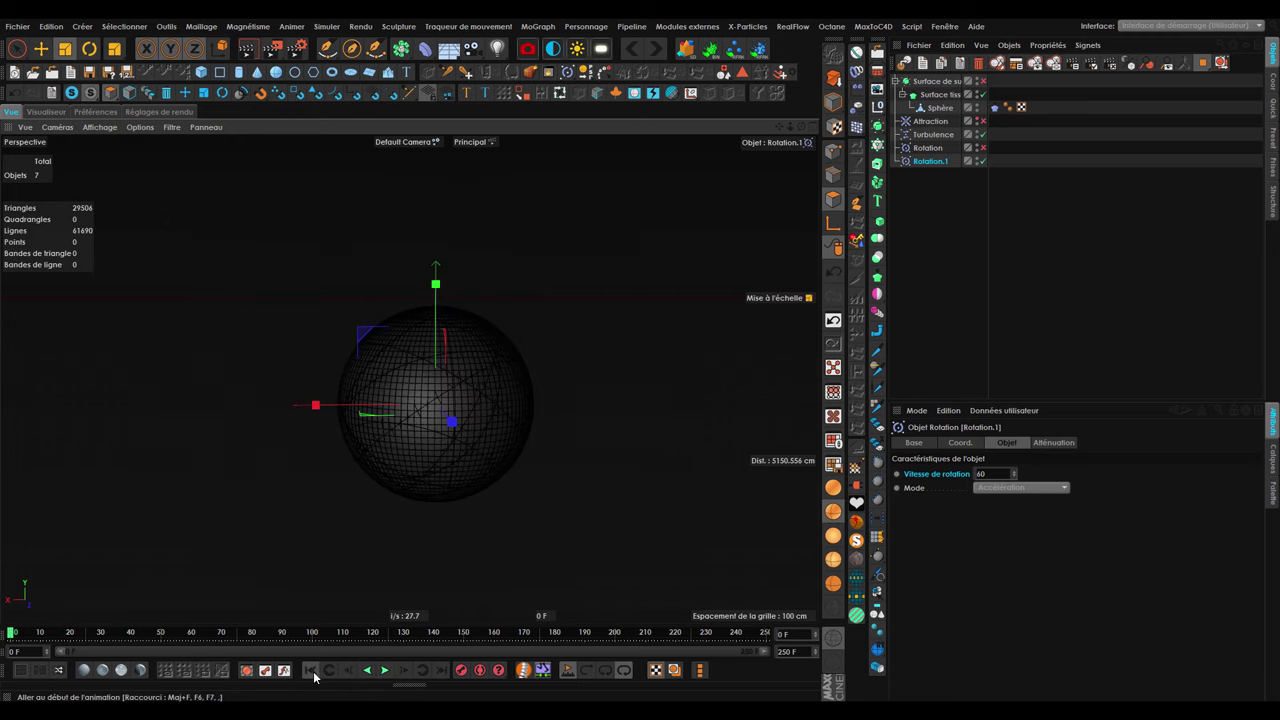
# Give Rotation and Rotation.1 a Sphère falloff shape scaled to about 449 cm.
pyautogui.click(934, 149)
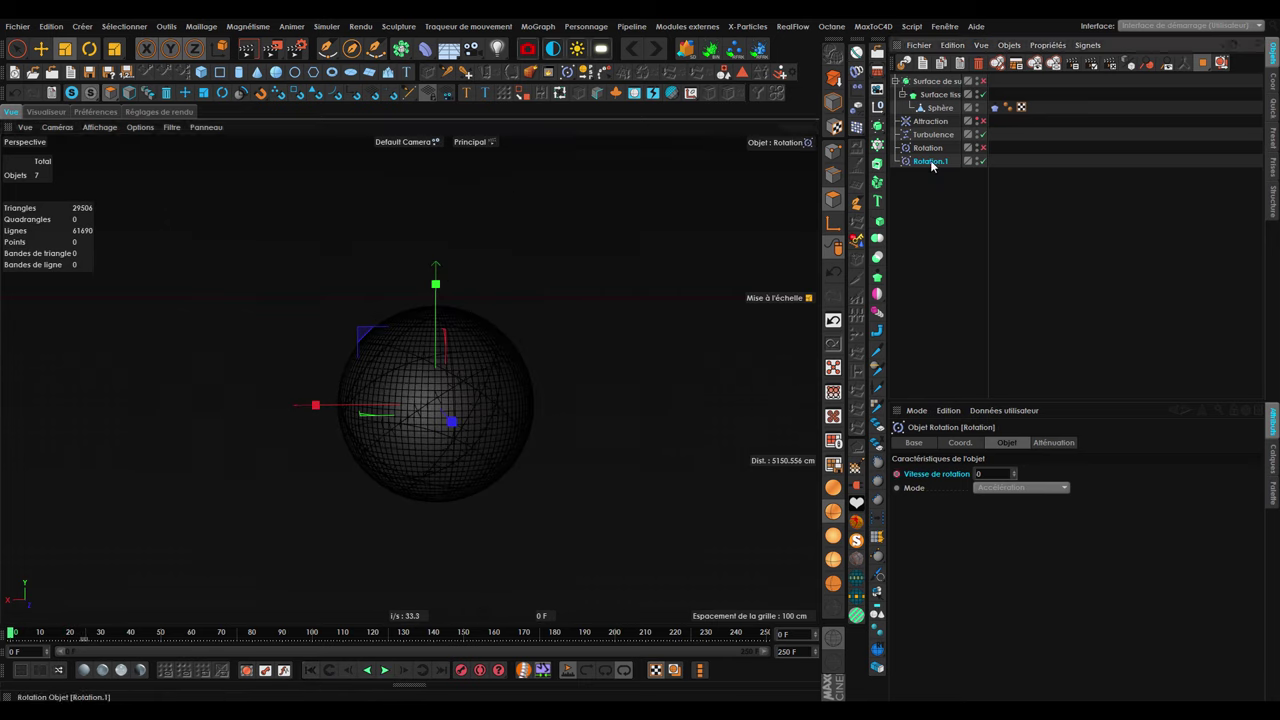
pyautogui.click(1050, 442)
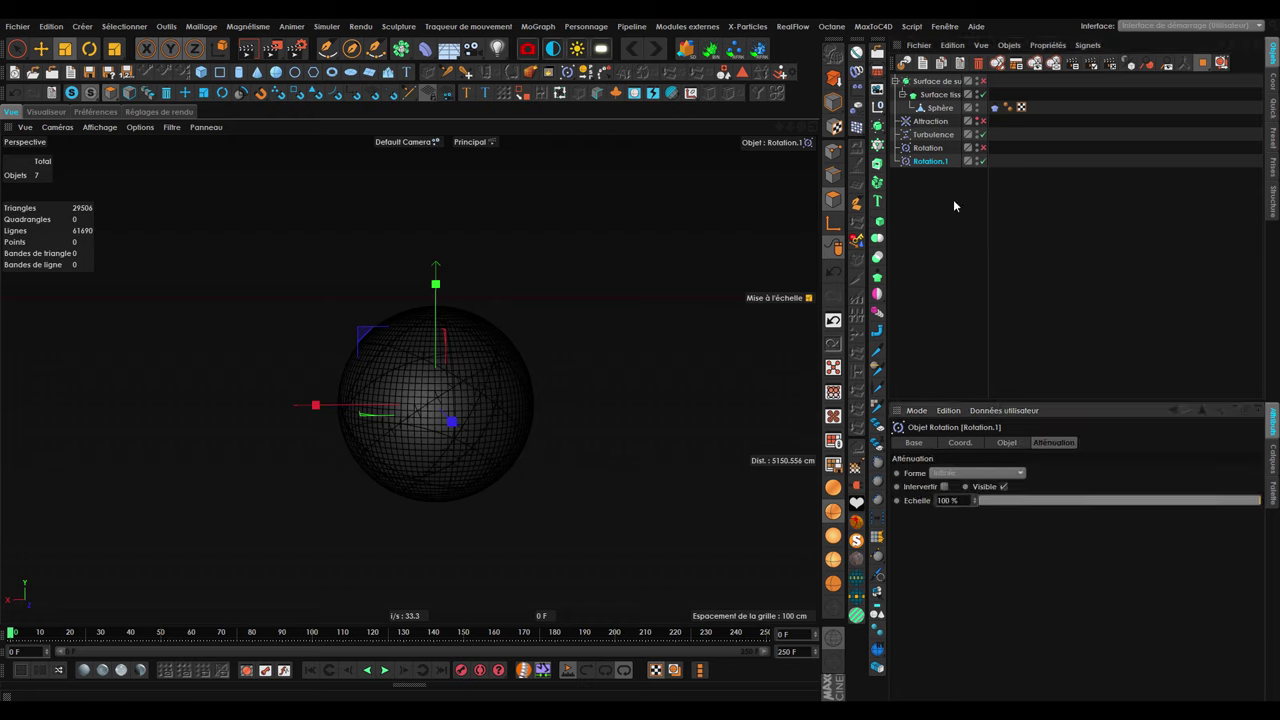
pyautogui.keyDown('ctrl'); pyautogui.click(928, 148); pyautogui.keyUp('ctrl')
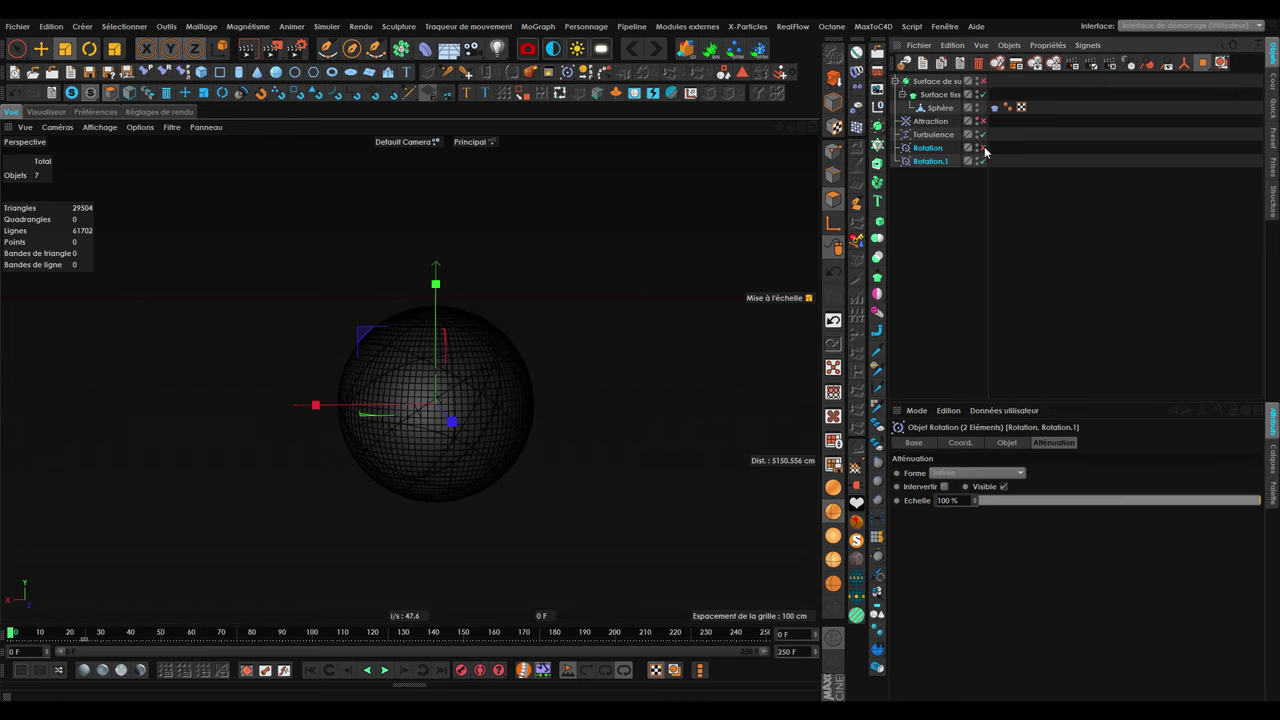
pyautogui.click(978, 473)
pyautogui.click(981, 598)
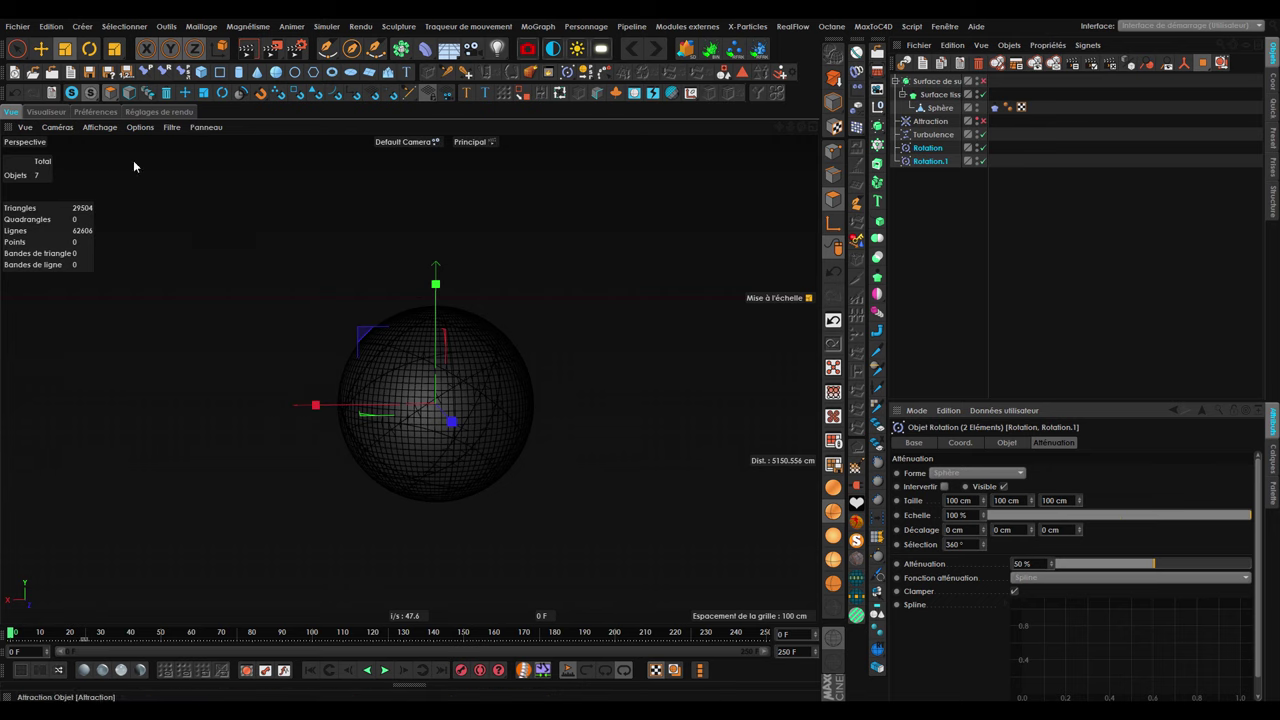
pyautogui.click(64, 49)
pyautogui.moveTo(463, 432); pyautogui.dragTo(629, 611)
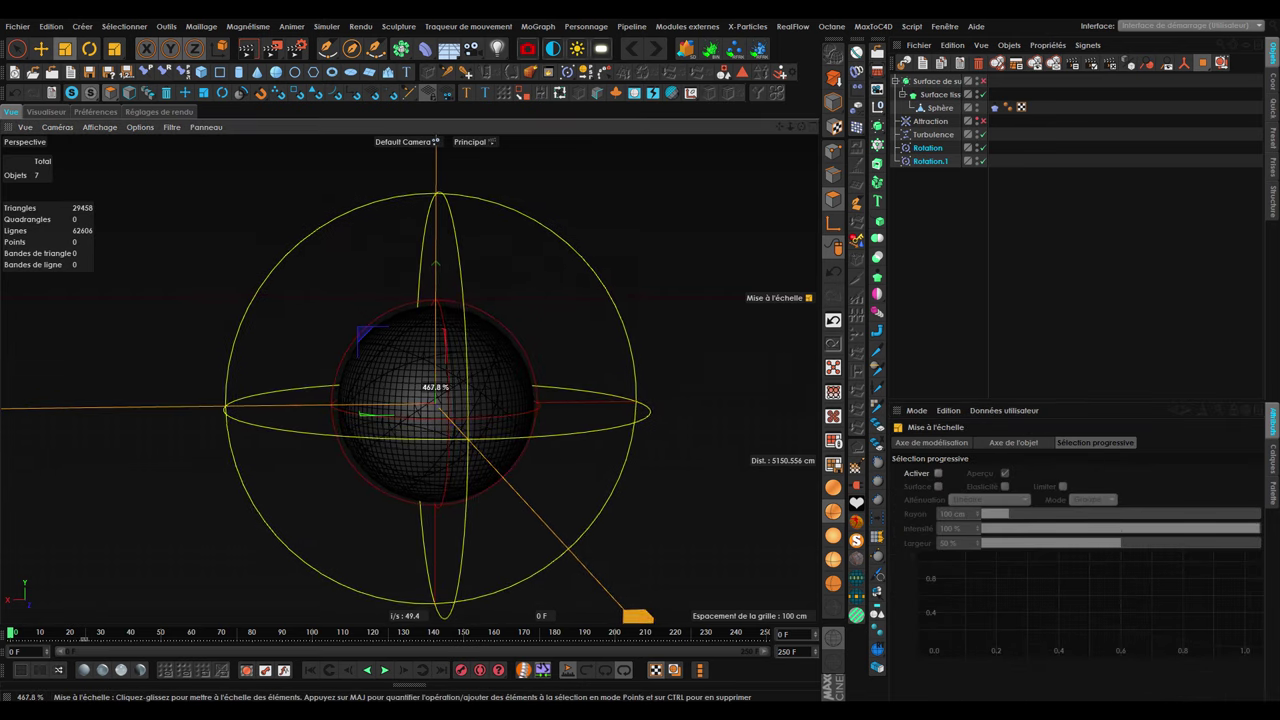
pyautogui.moveTo(629, 611); pyautogui.dragTo(614, 600)
# Raise both Rotation deformers' falloff strength to 100% and play the animation.
pyautogui.click(928, 147)
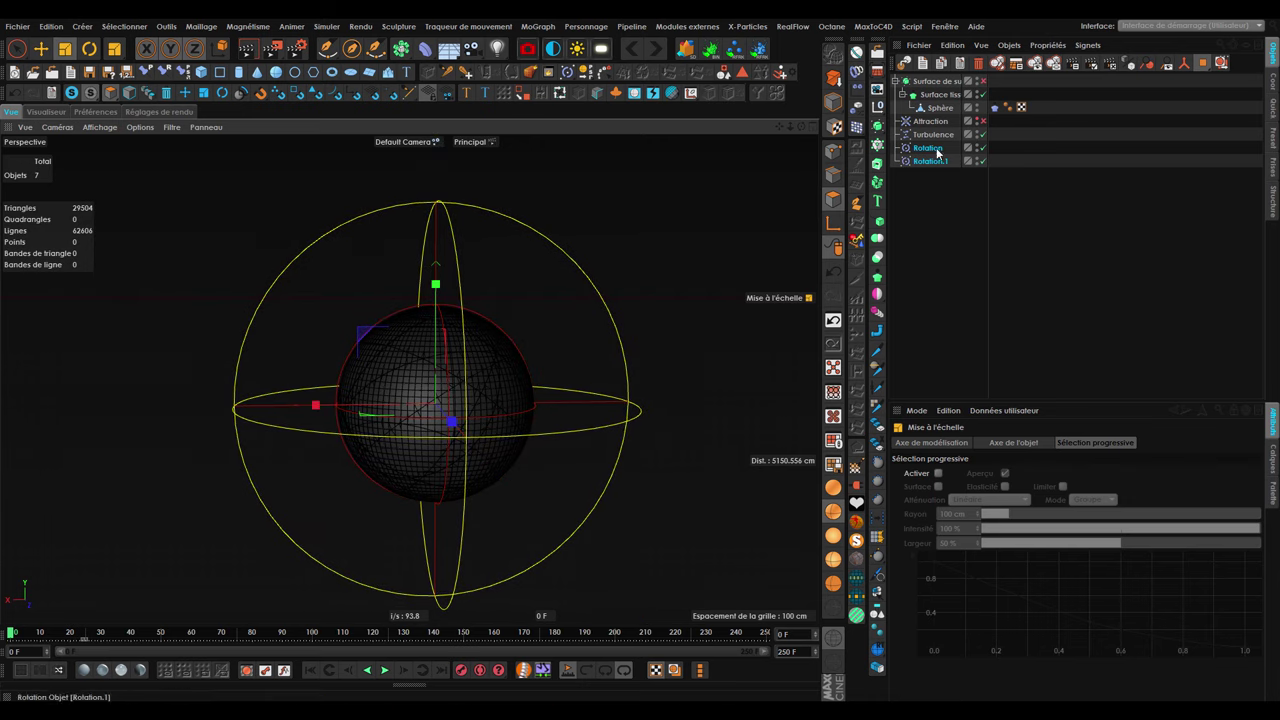
pyautogui.scroll(-2, 262, 333)
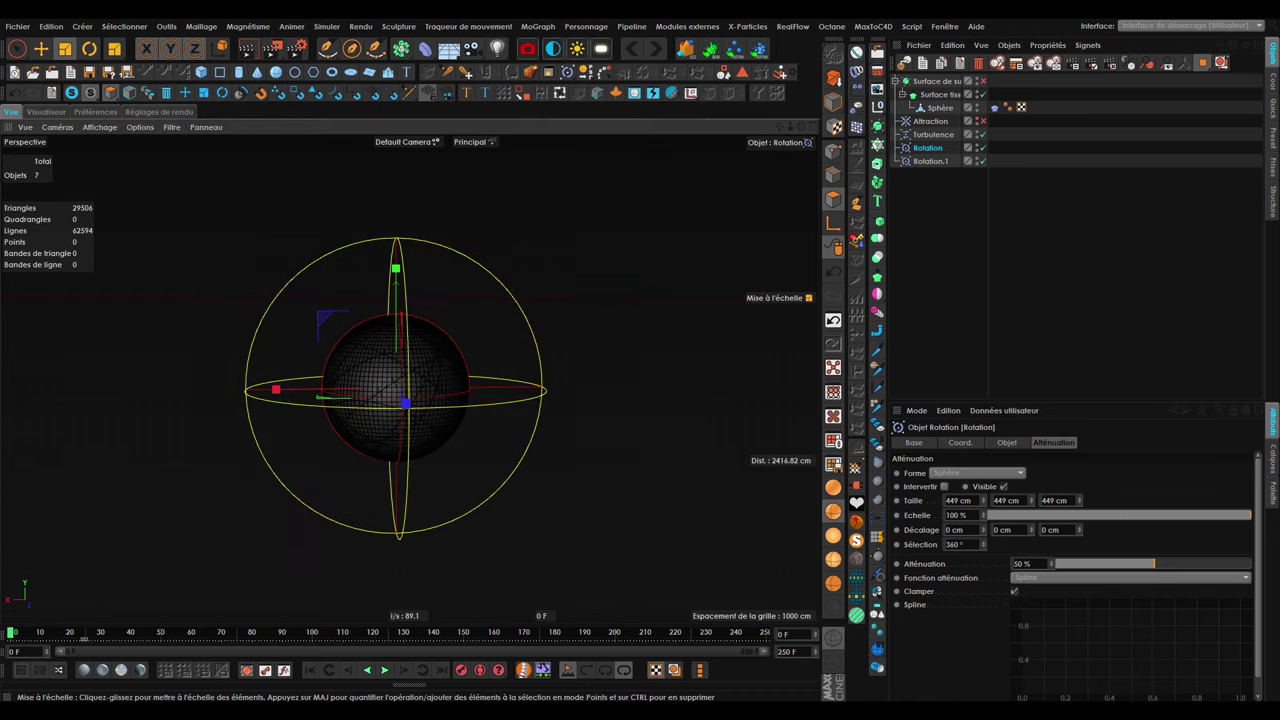
pyautogui.keyDown('ctrl'); pyautogui.click(960, 161); pyautogui.keyUp('ctrl')
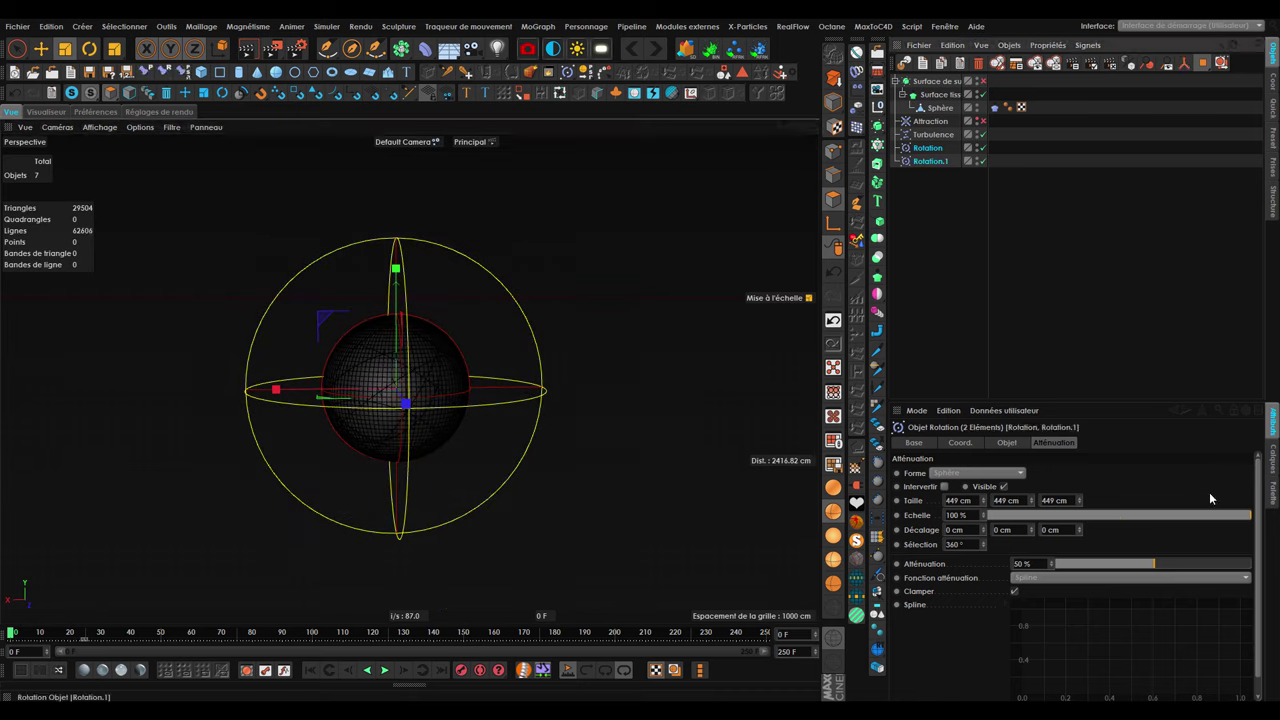
pyautogui.moveTo(1150, 563); pyautogui.dragTo(1255, 563)
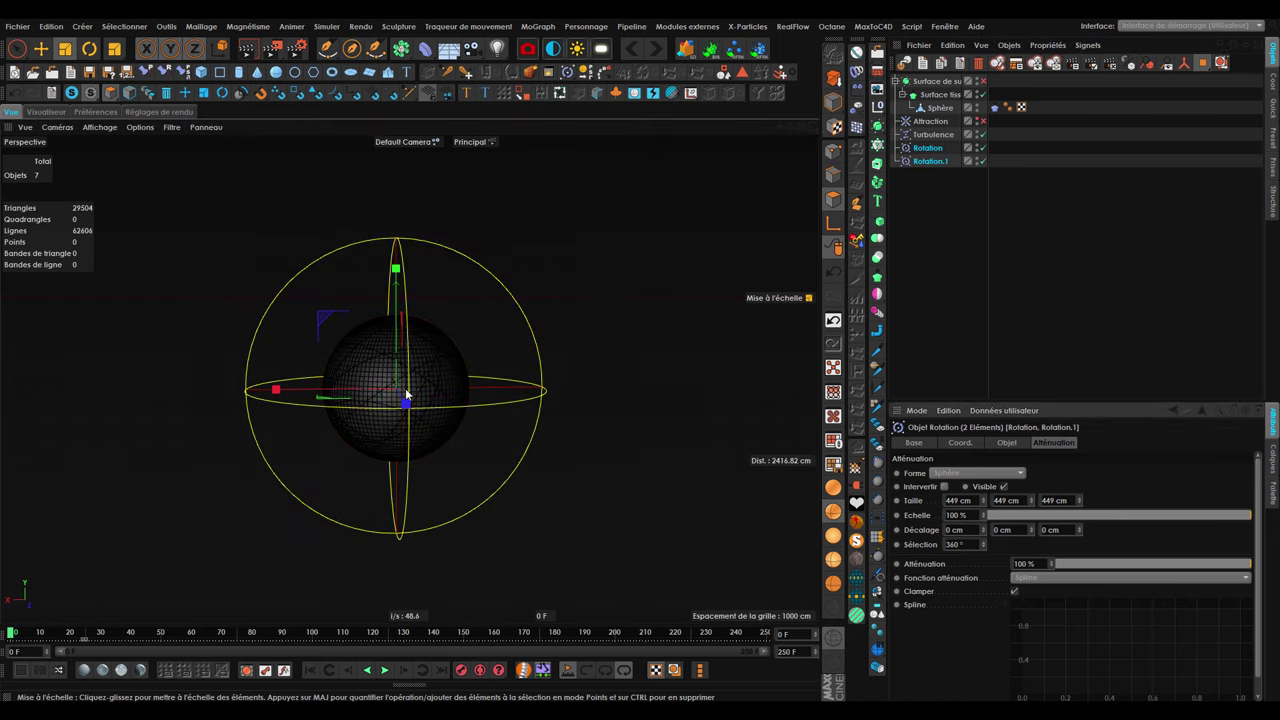
pyautogui.click(1047, 131)
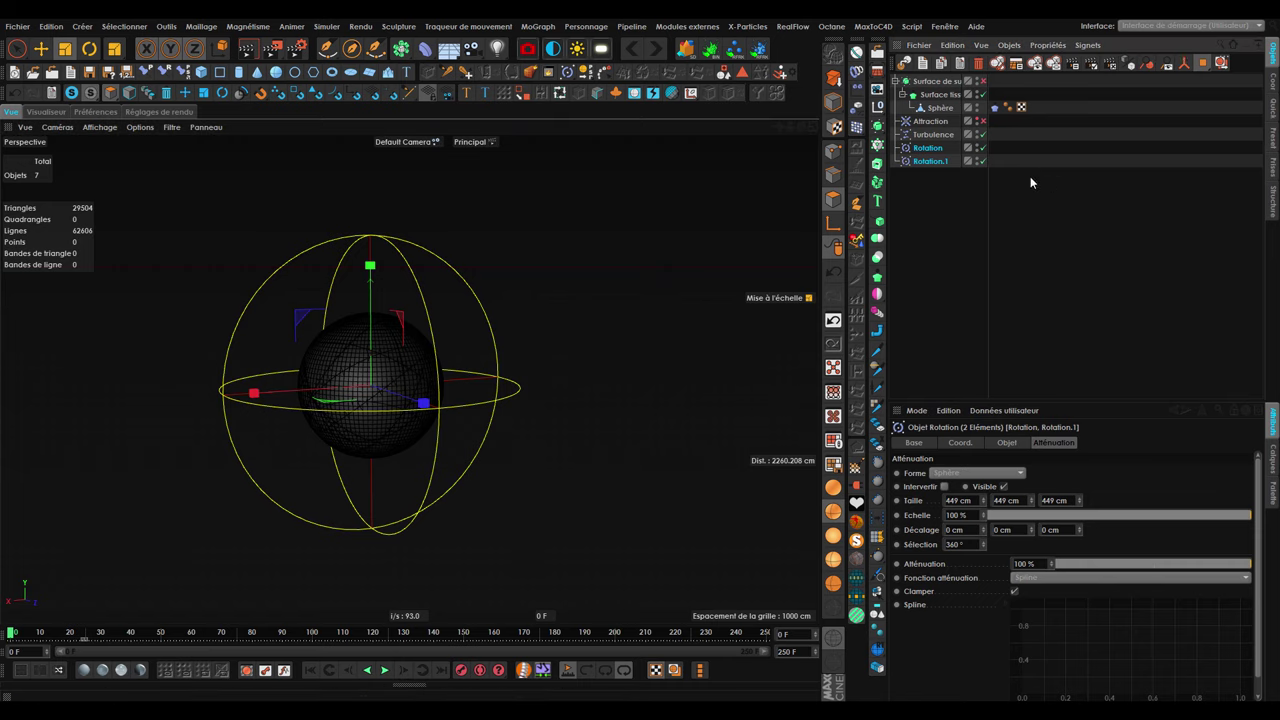
pyautogui.click(385, 670)
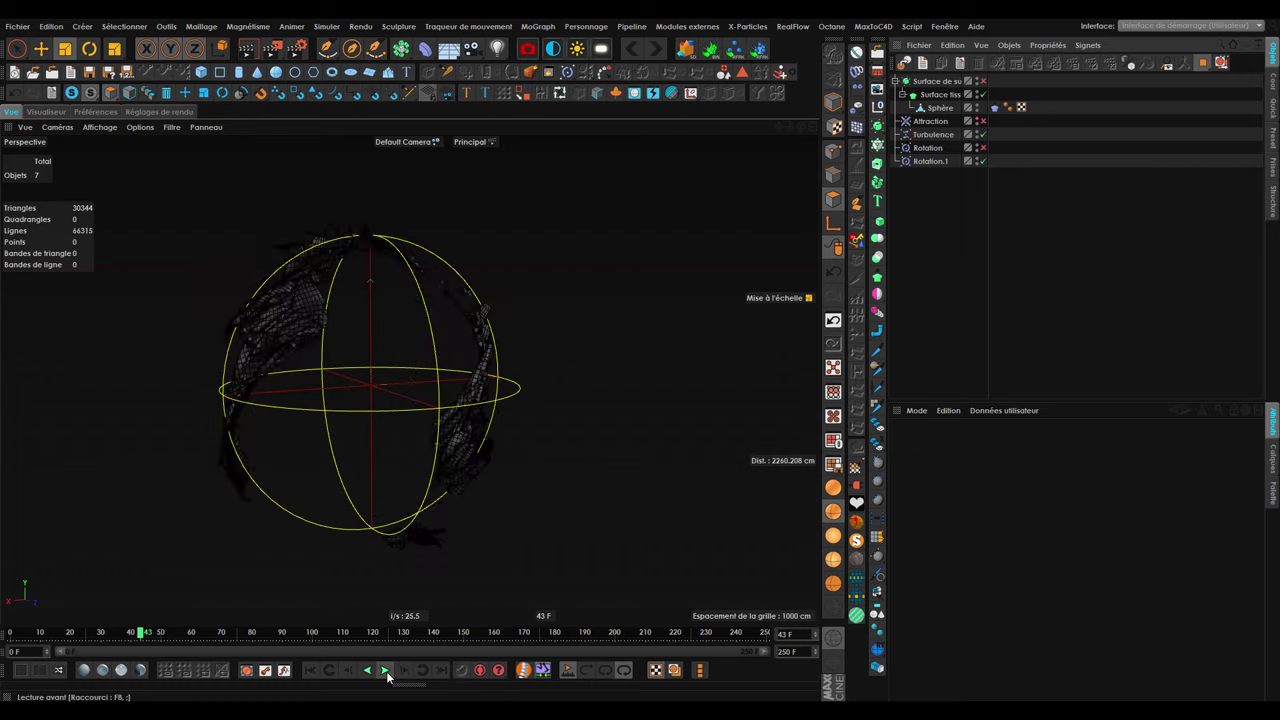
# Replay the shattering sphere from frame 0 several times, then scrub the VLC reference intro.
pyautogui.click(310, 670)
pyautogui.click(381, 677)
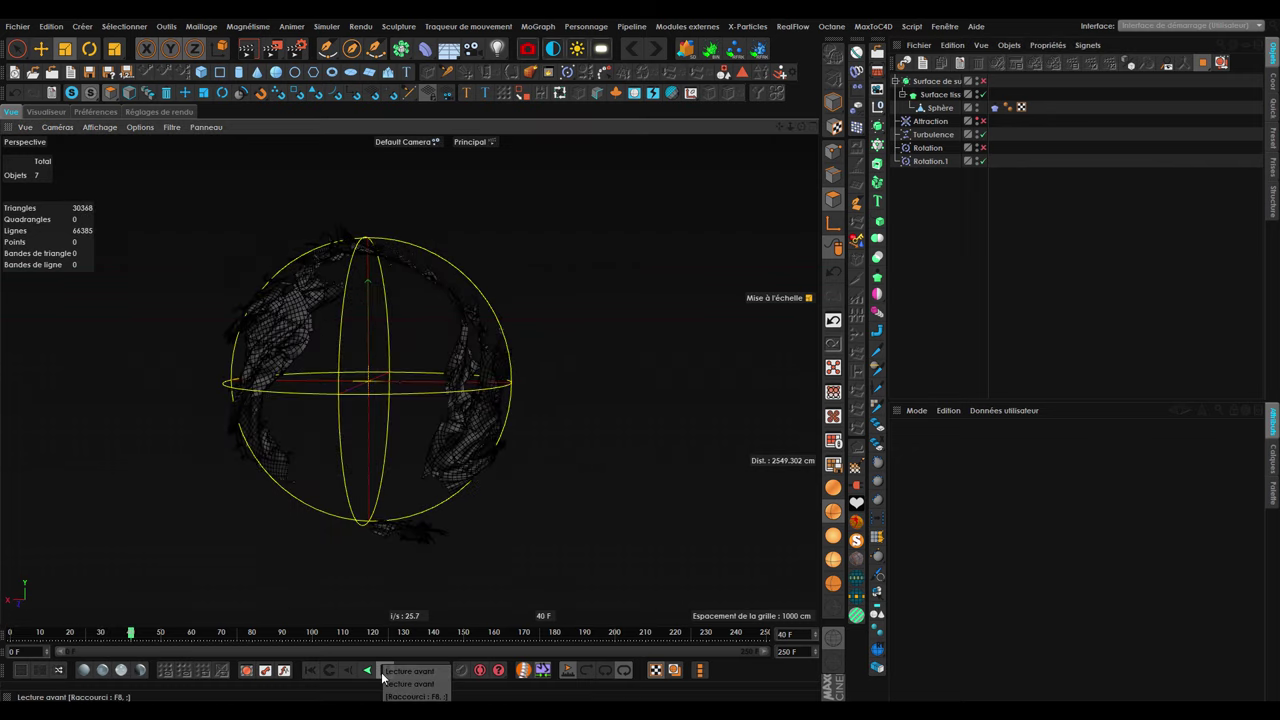
pyautogui.click(310, 670)
pyautogui.click(386, 670)
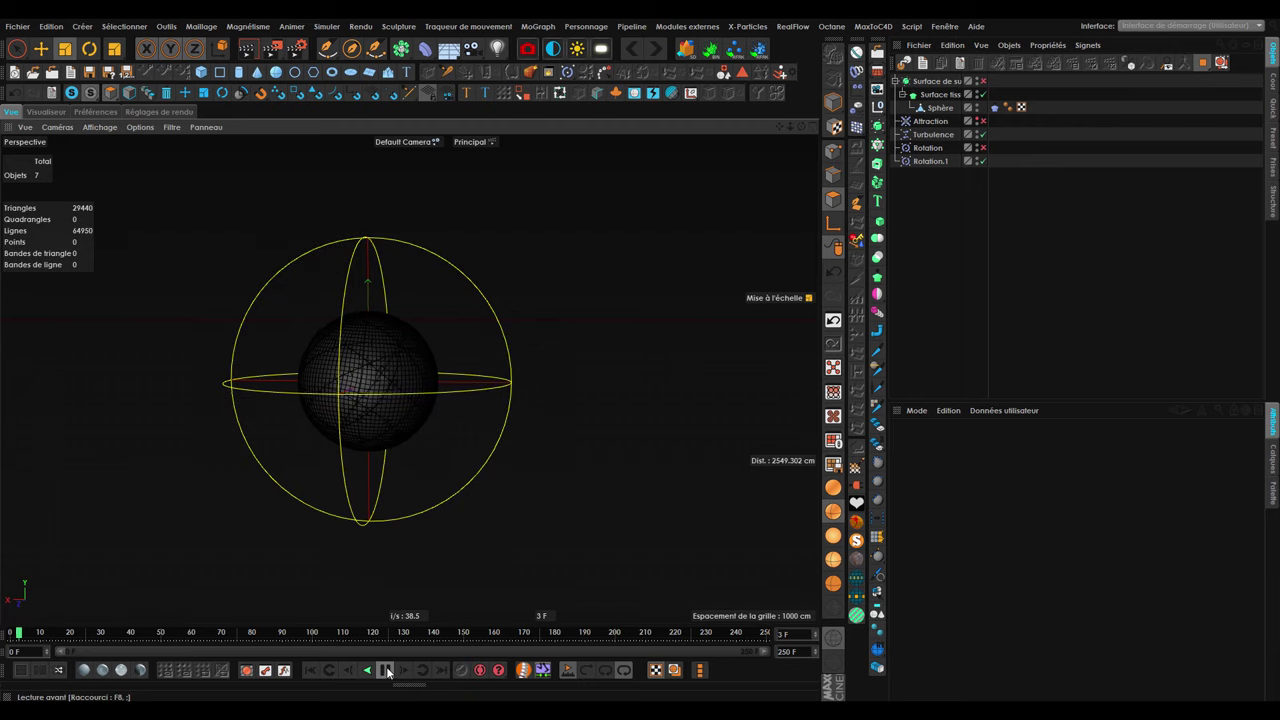
pyautogui.click(310, 670)
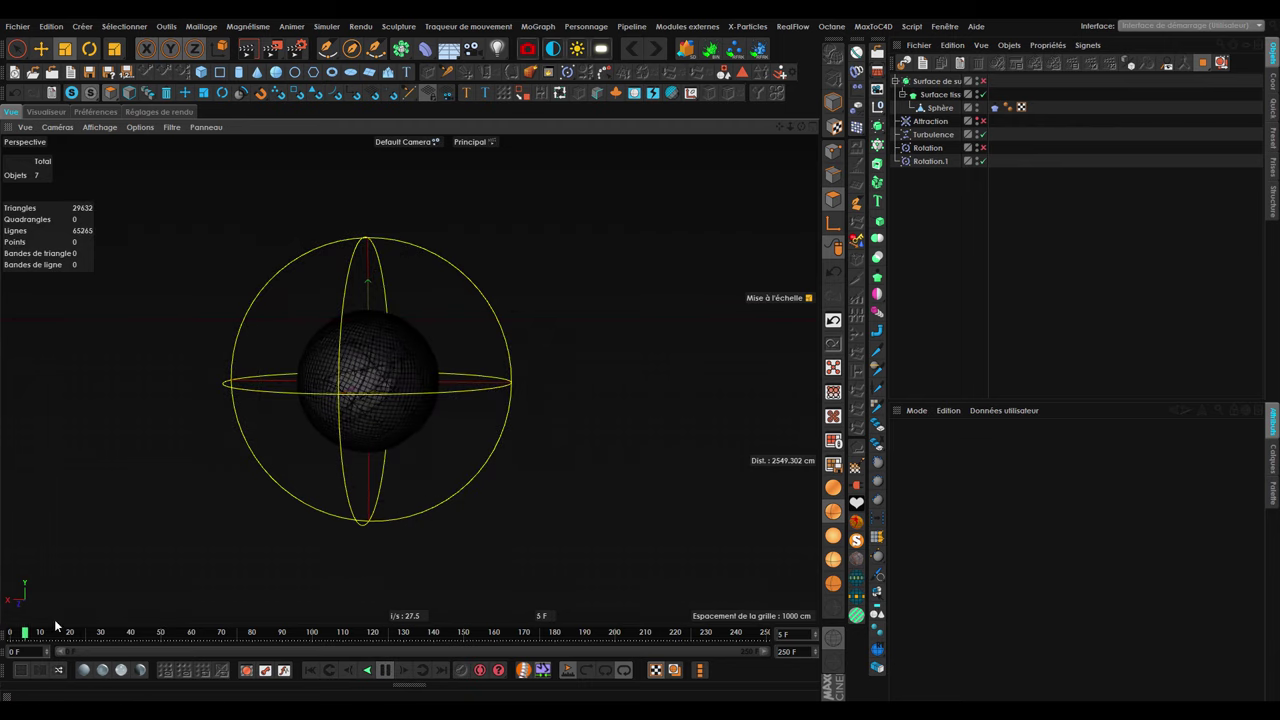
pyautogui.click(310, 670)
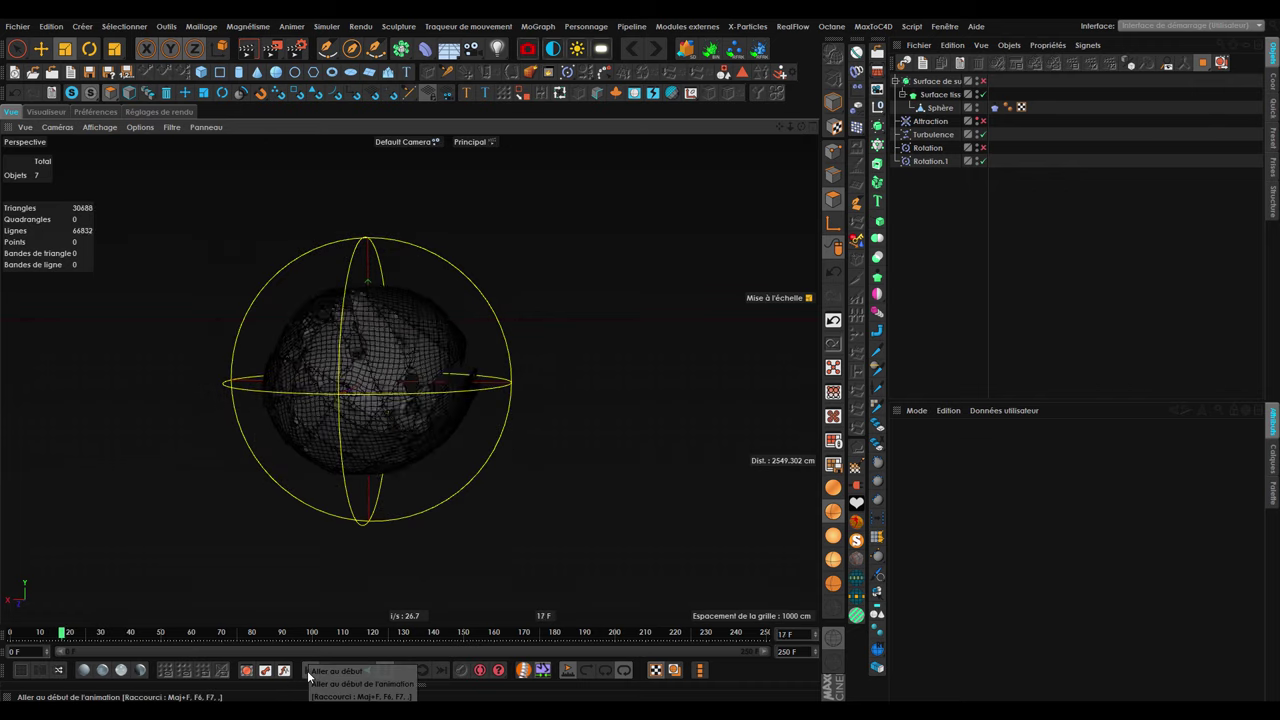
pyautogui.click(310, 670)
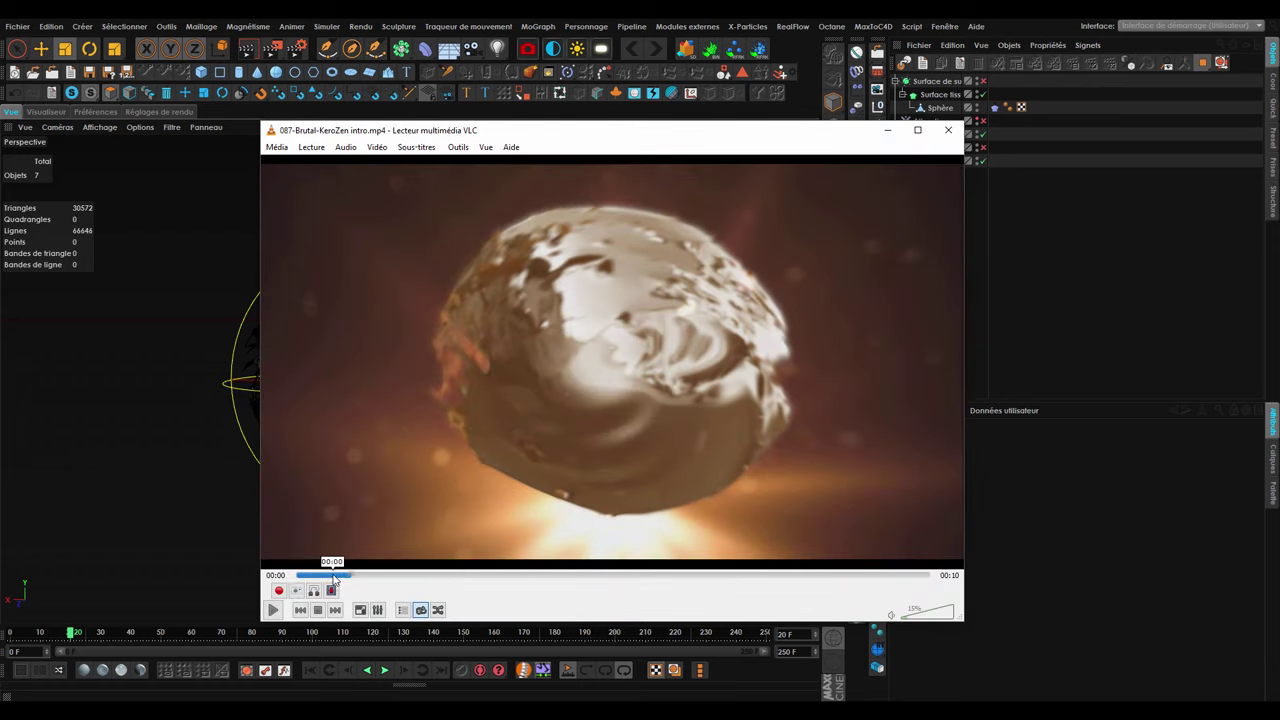
pyautogui.click(335, 576)
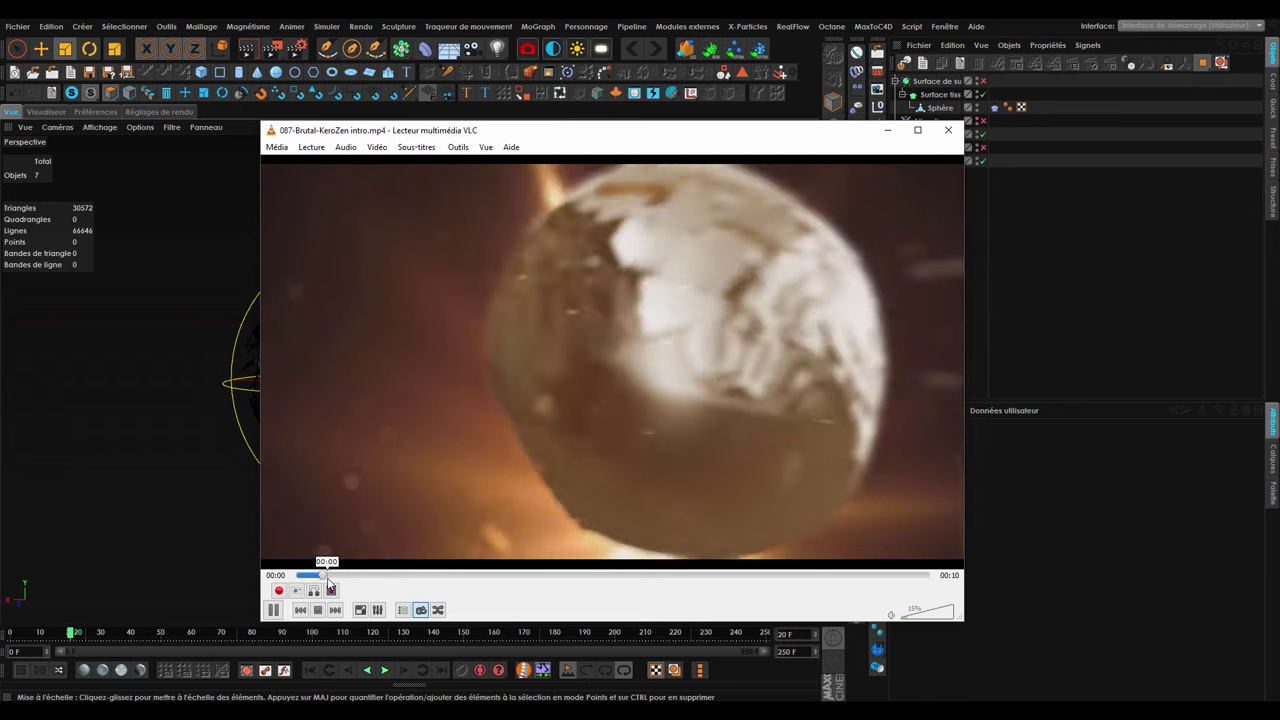
# Jump back to the start of the reference video, then close VLC.
pyautogui.click(336, 576)
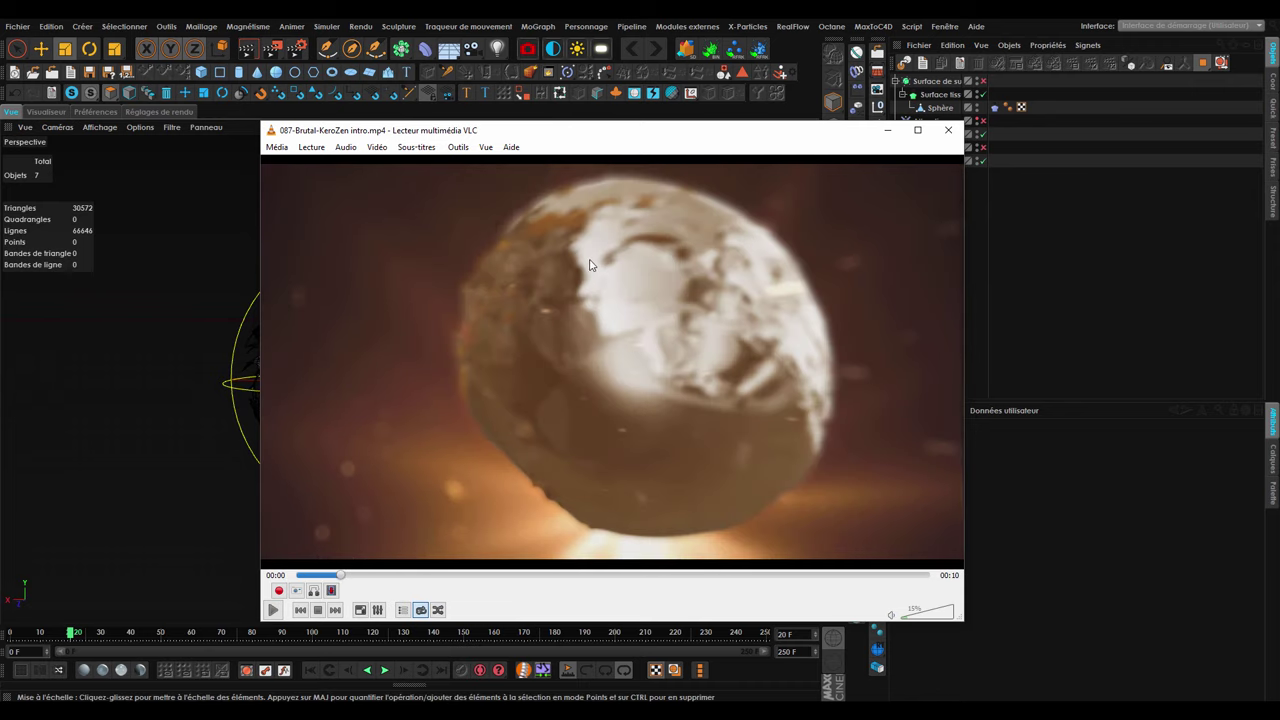
pyautogui.click(887, 130)
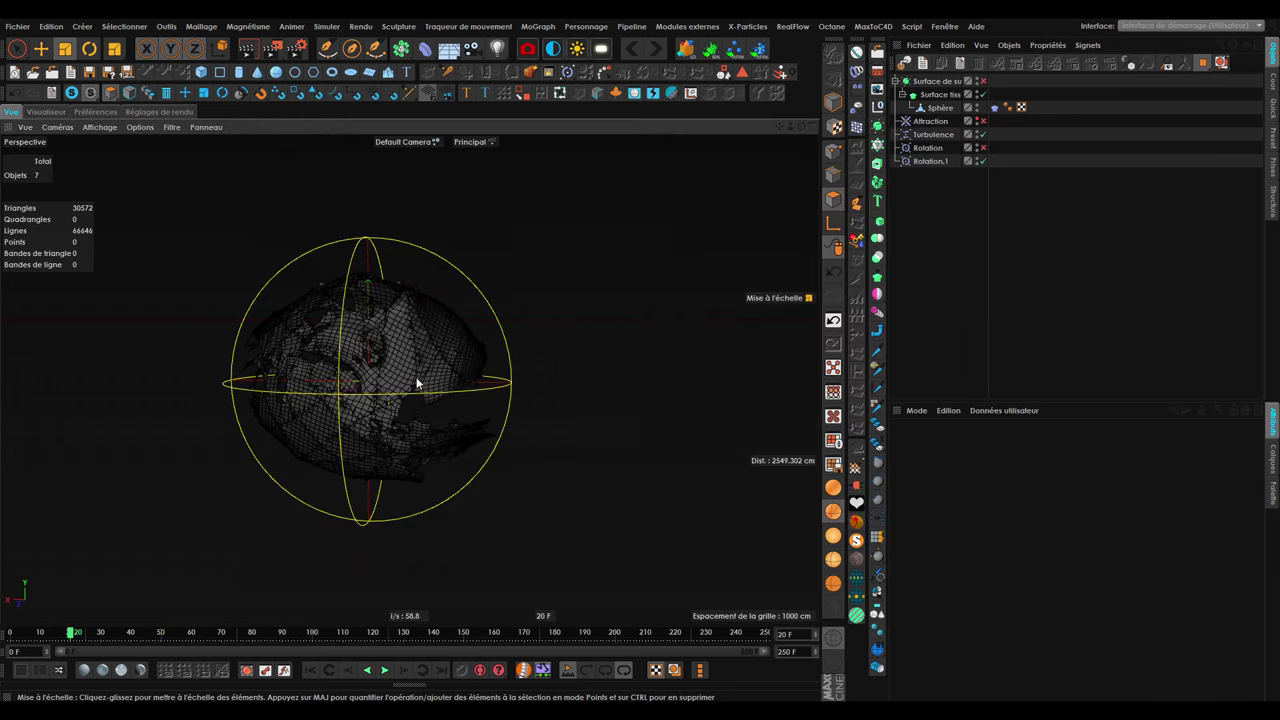
# Turn the Attraction deformer back on and preview the sphere's deformation.
pyautogui.keyDown('alt'); pyautogui.moveTo(483, 360); pyautogui.dragTo(403, 326); pyautogui.keyUp('alt')
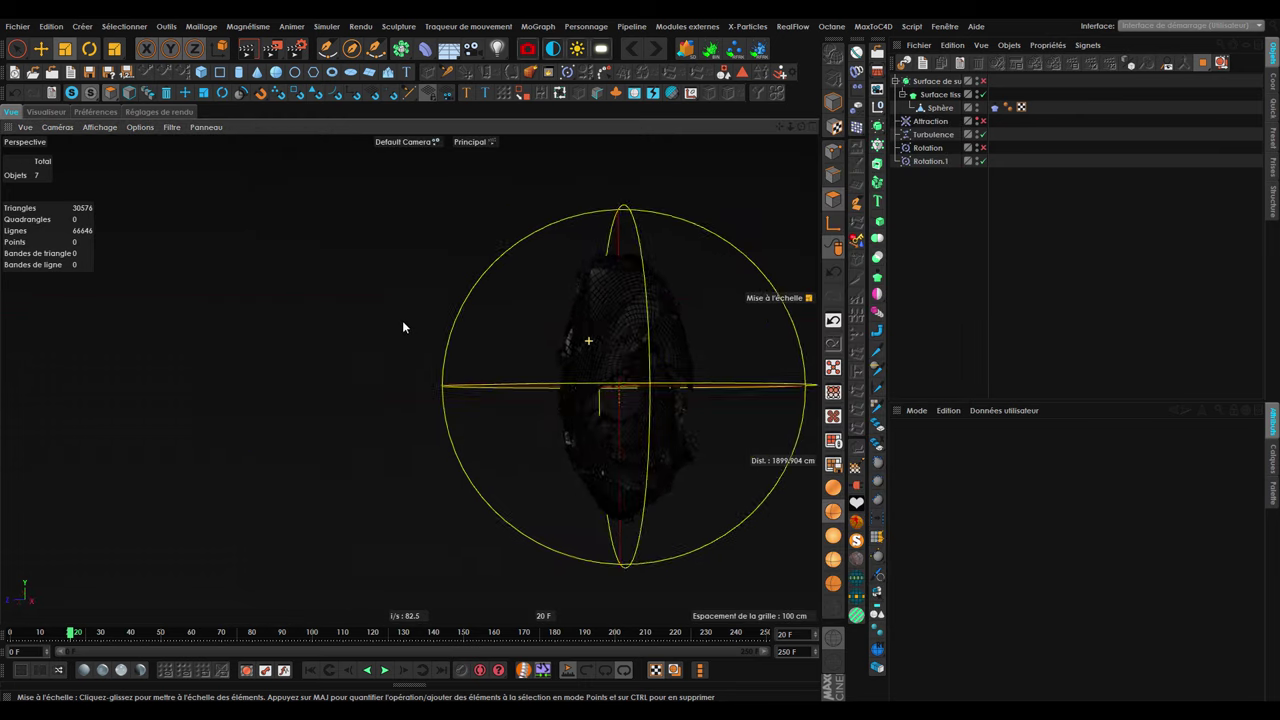
pyautogui.click(984, 148)
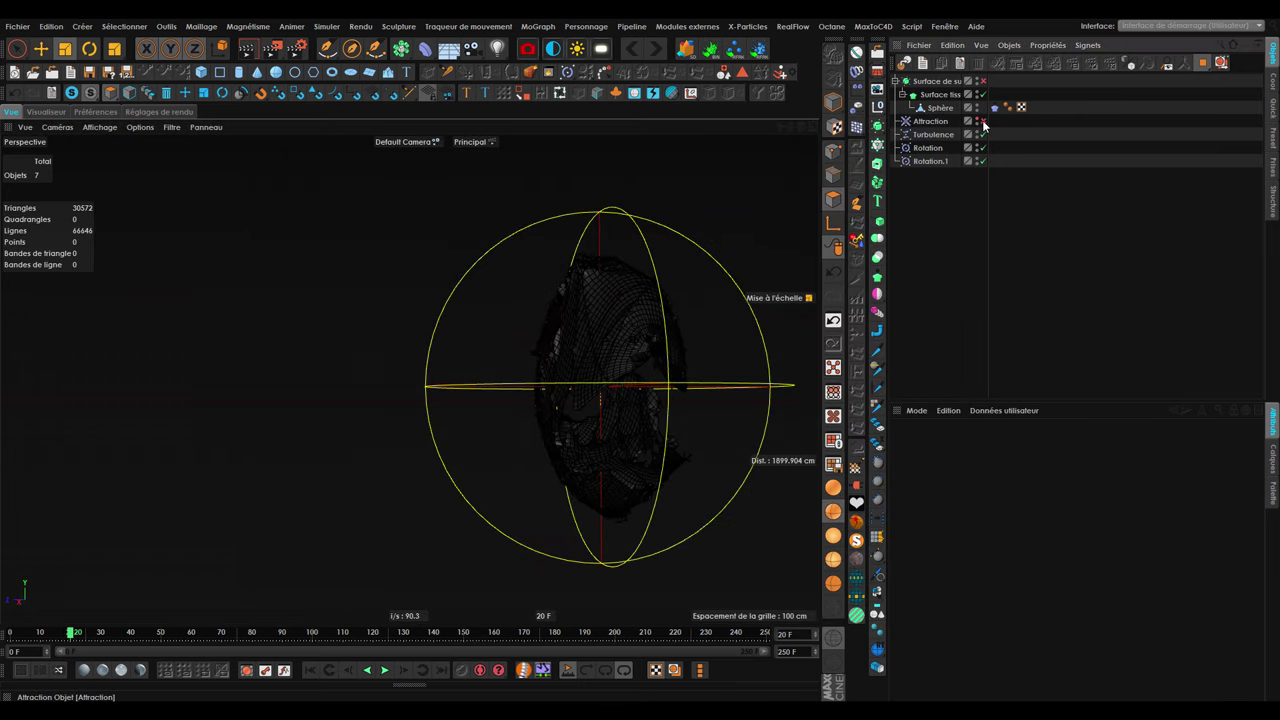
pyautogui.moveTo(608, 363)
pyautogui.keyDown('alt'); pyautogui.mouseDown()
pyautogui.moveTo(651, 371)
pyautogui.moveTo(471, 408)
pyautogui.mouseUp(); pyautogui.keyUp('alt')
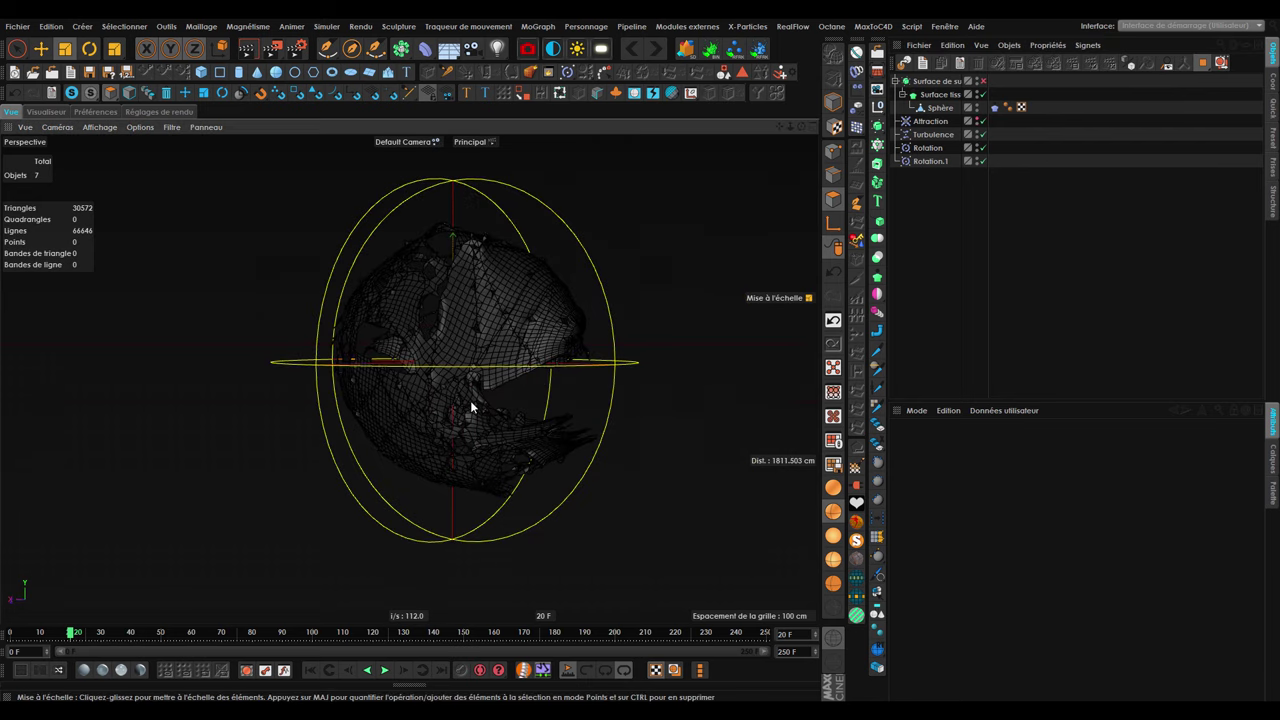
pyautogui.click(311, 675)
pyautogui.click(385, 670)
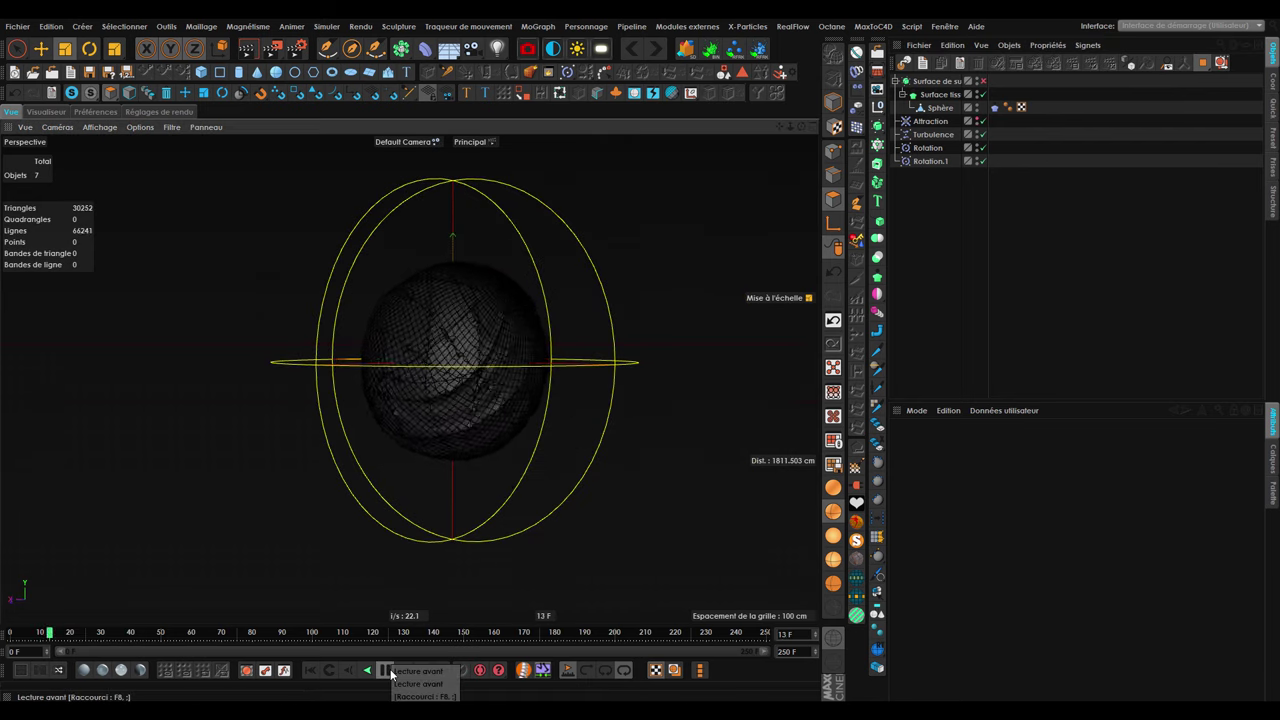
pyautogui.click(391, 673)
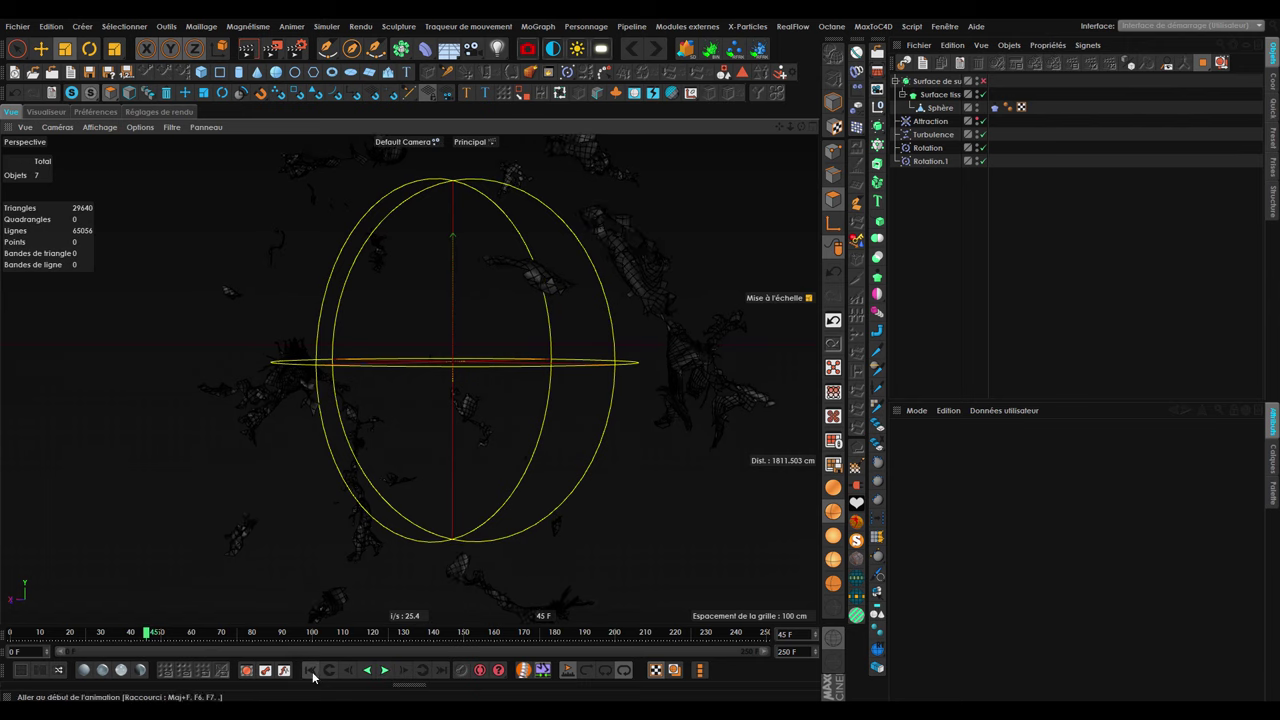
pyautogui.click(311, 670)
# Play the shatter to frame 85 and re-enable the subdivision surface.
pyautogui.keyDown('alt'); pyautogui.moveTo(588, 285); pyautogui.dragTo(668, 250); pyautogui.keyUp('alt')
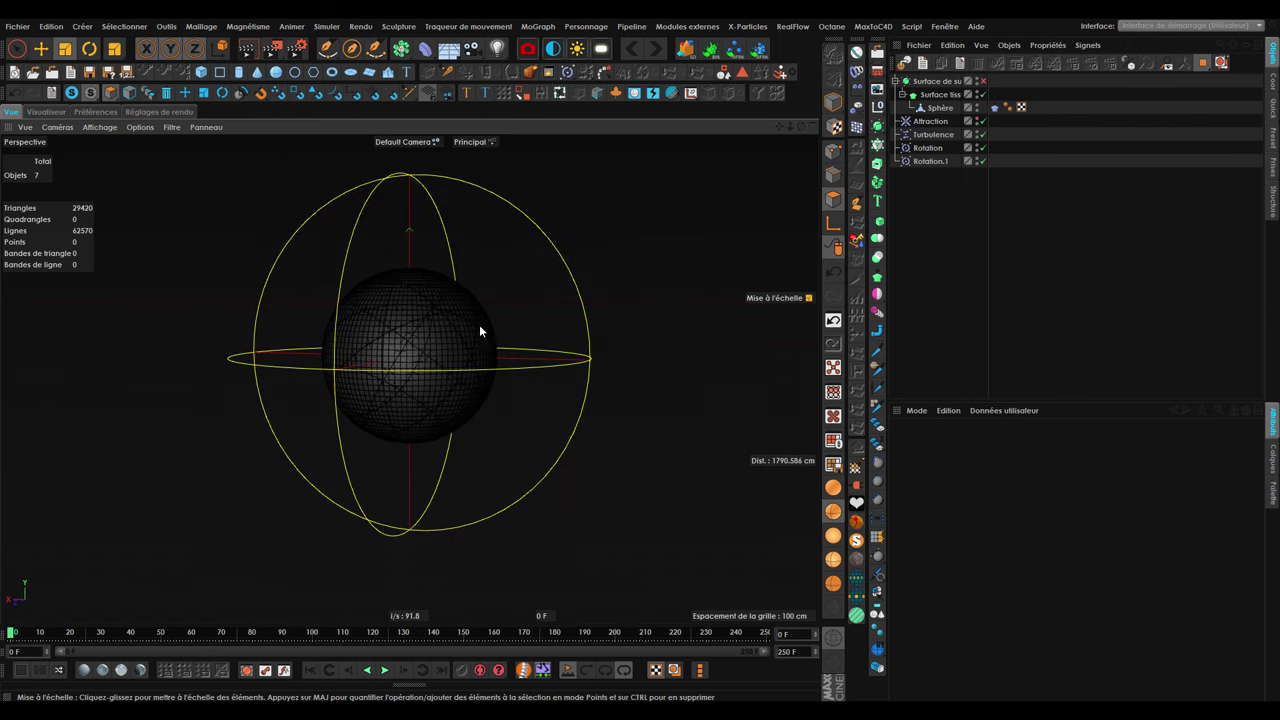
pyautogui.keyDown('alt'); pyautogui.moveTo(479, 324); pyautogui.dragTo(430, 400); pyautogui.keyUp('alt')
pyautogui.click(382, 675)
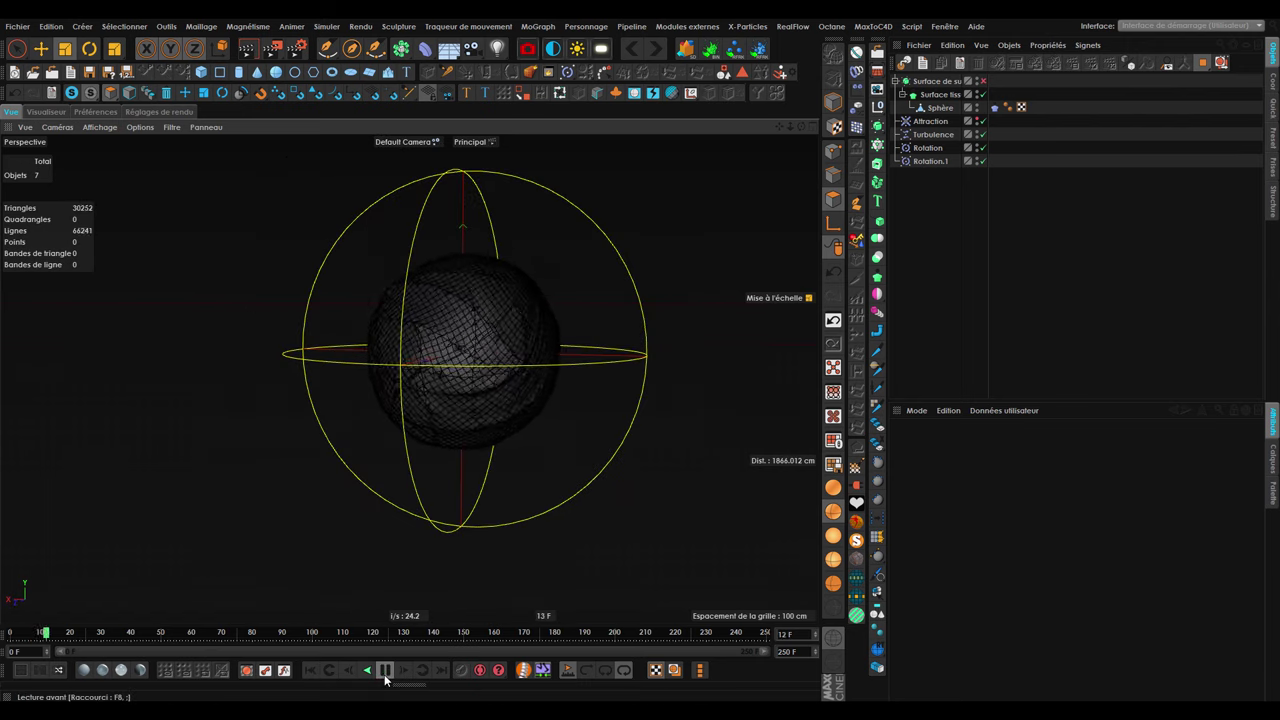
pyautogui.moveTo(482, 325)
pyautogui.keyDown('alt'); pyautogui.mouseDown()
pyautogui.moveTo(551, 308)
pyautogui.moveTo(526, 308)
pyautogui.mouseUp(); pyautogui.keyUp('alt')
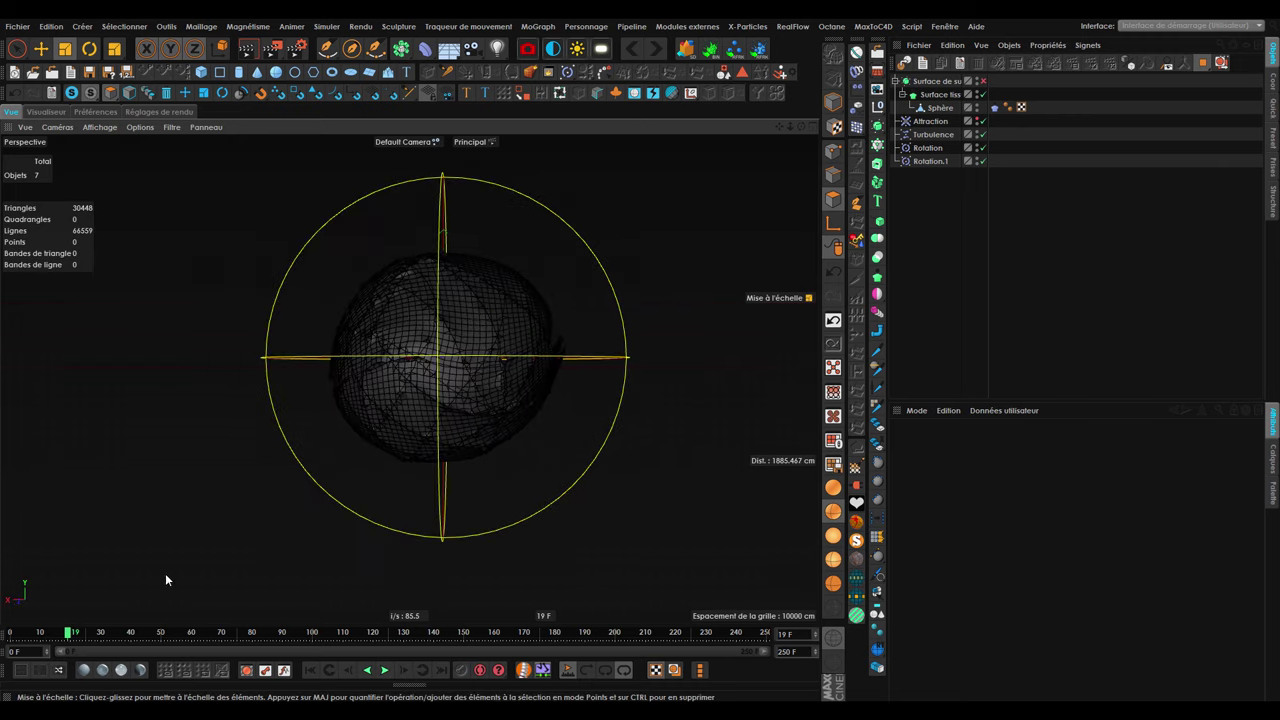
pyautogui.click(385, 671)
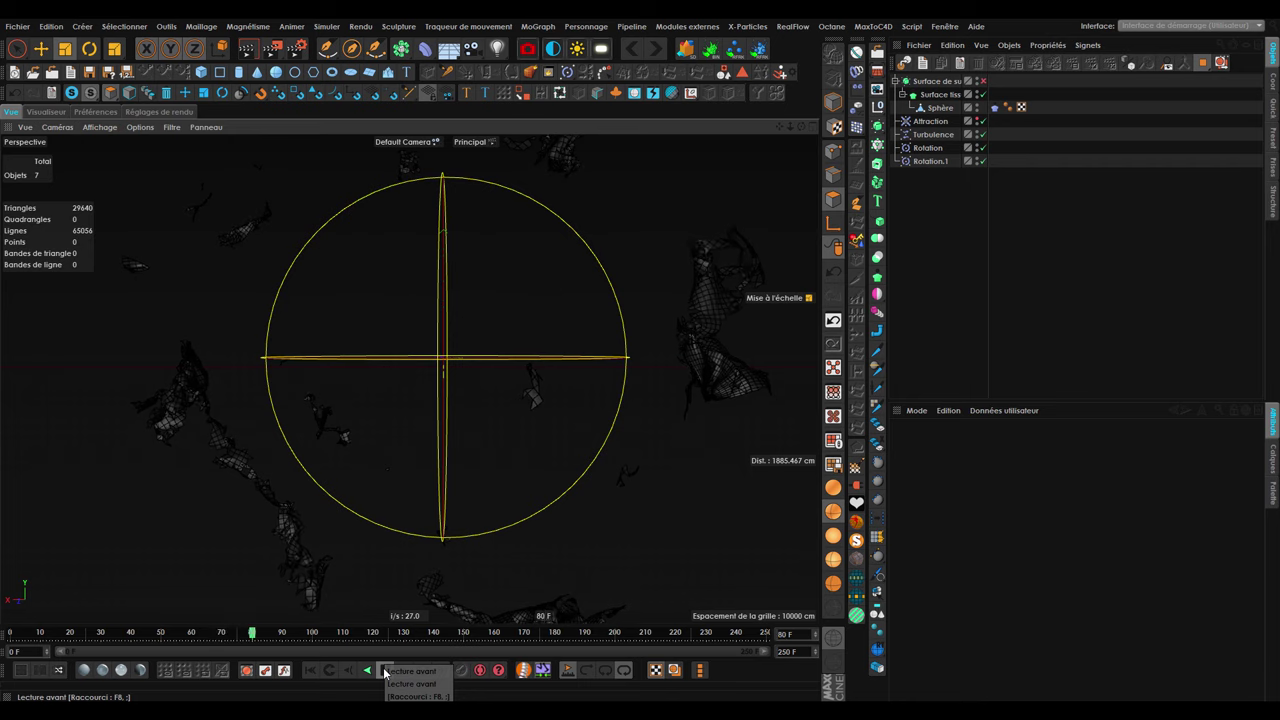
pyautogui.click(385, 671)
pyautogui.click(980, 121)
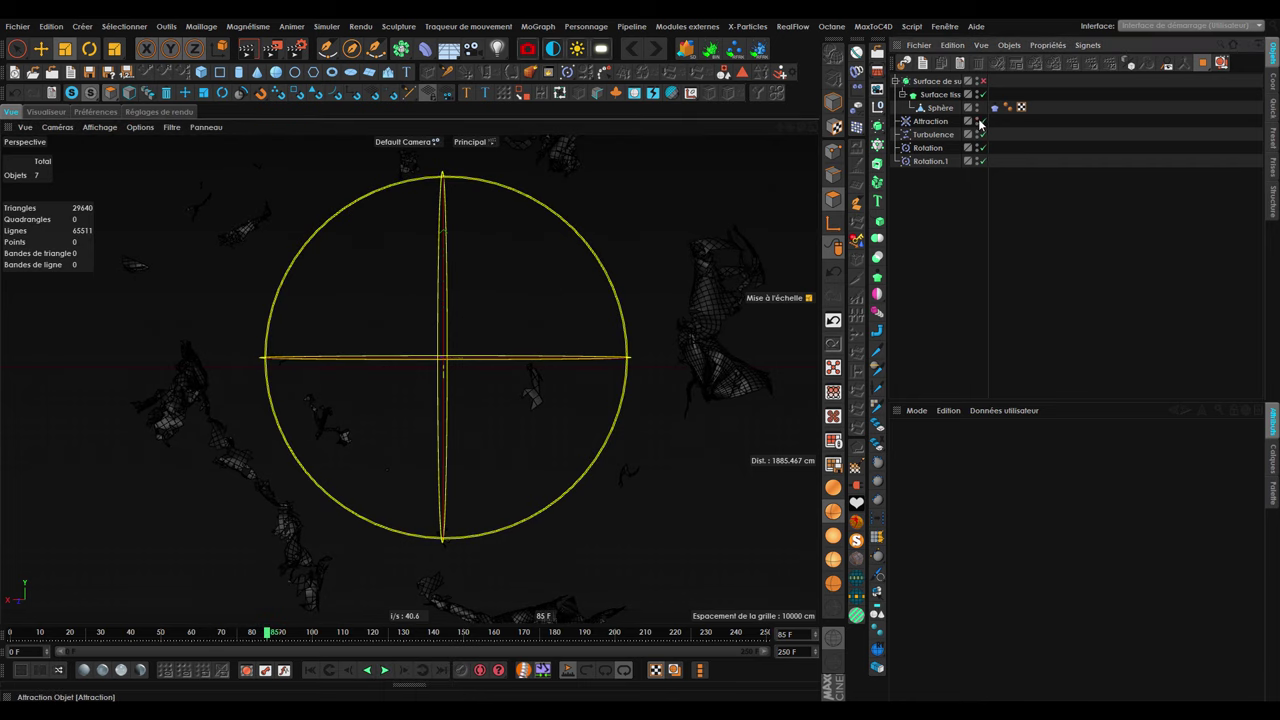
pyautogui.click(983, 81)
pyautogui.moveTo(517, 300)
pyautogui.keyDown('alt'); pyautogui.mouseDown()
pyautogui.moveTo(443, 336)
pyautogui.moveTo(748, 313)
pyautogui.moveTo(544, 318)
pyautogui.moveTo(630, 302)
pyautogui.moveTo(626, 312)
pyautogui.mouseUp(); pyautogui.keyUp('alt')
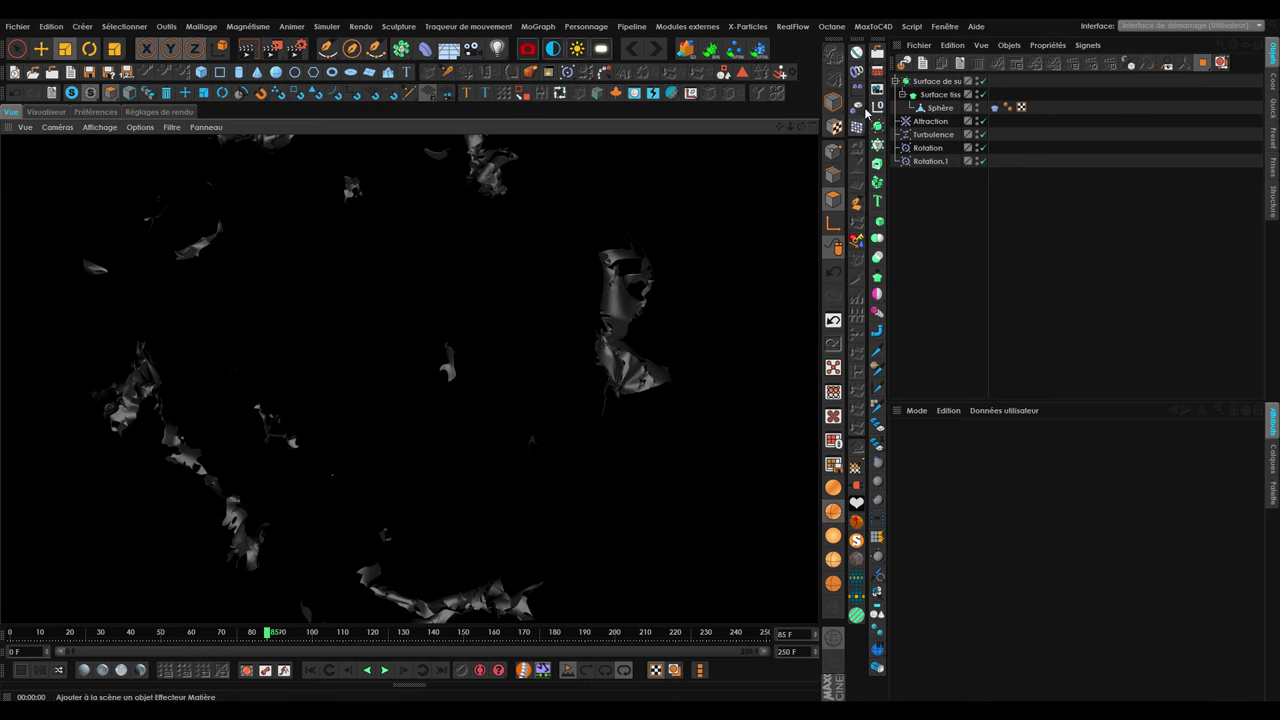
# Create a null named Sphère, parent the subdivision sphere and deformers under it, and hide it.
pyautogui.click(866, 112)
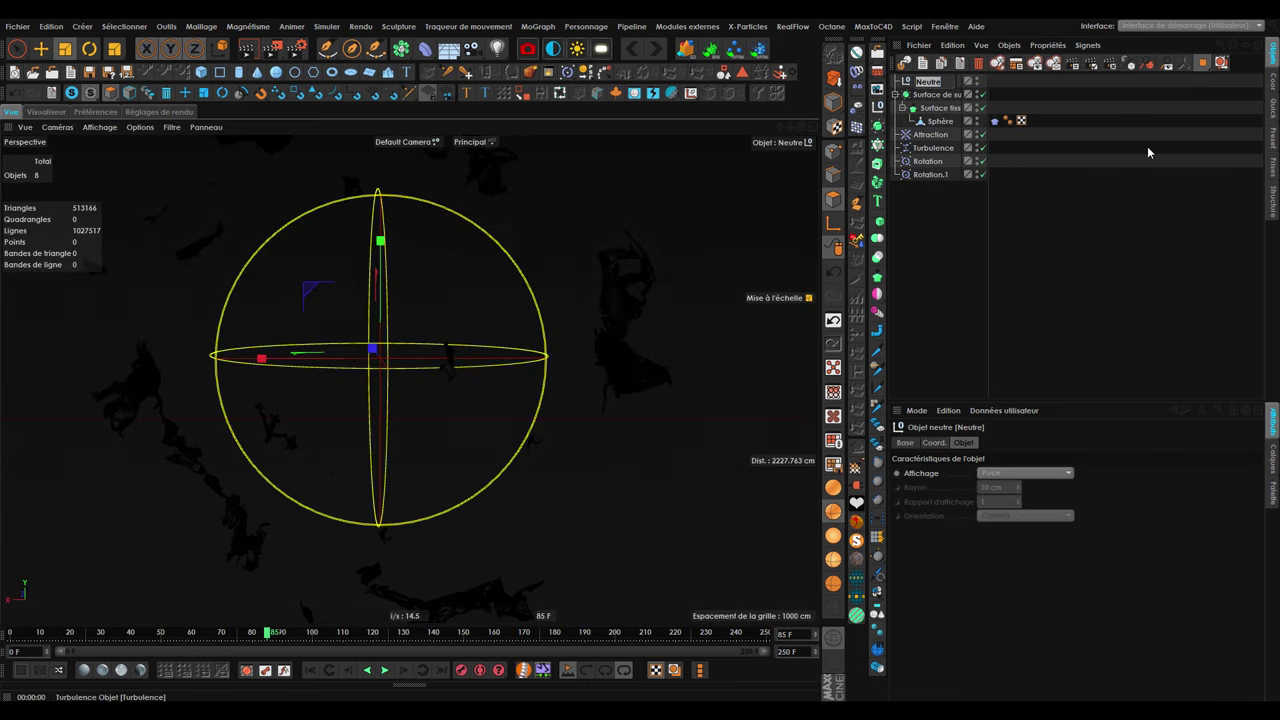
pyautogui.write('Sphère')
pyautogui.press('Return')
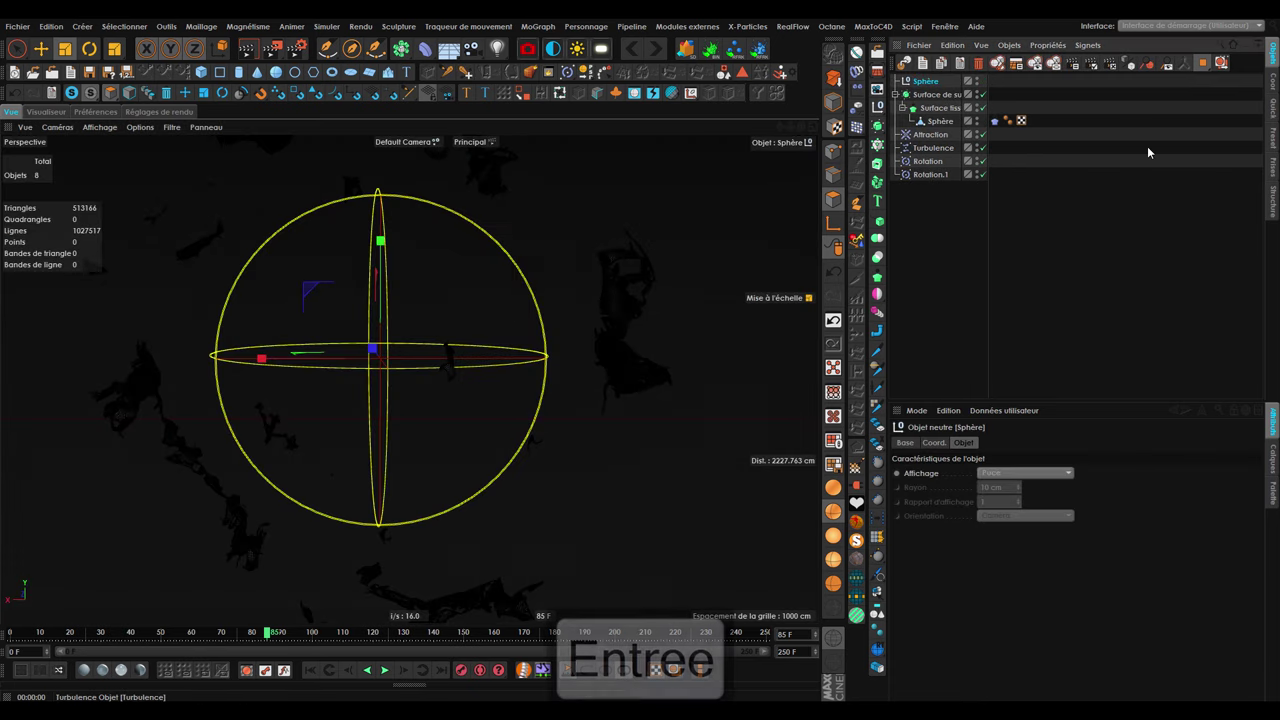
pyautogui.click(895, 95)
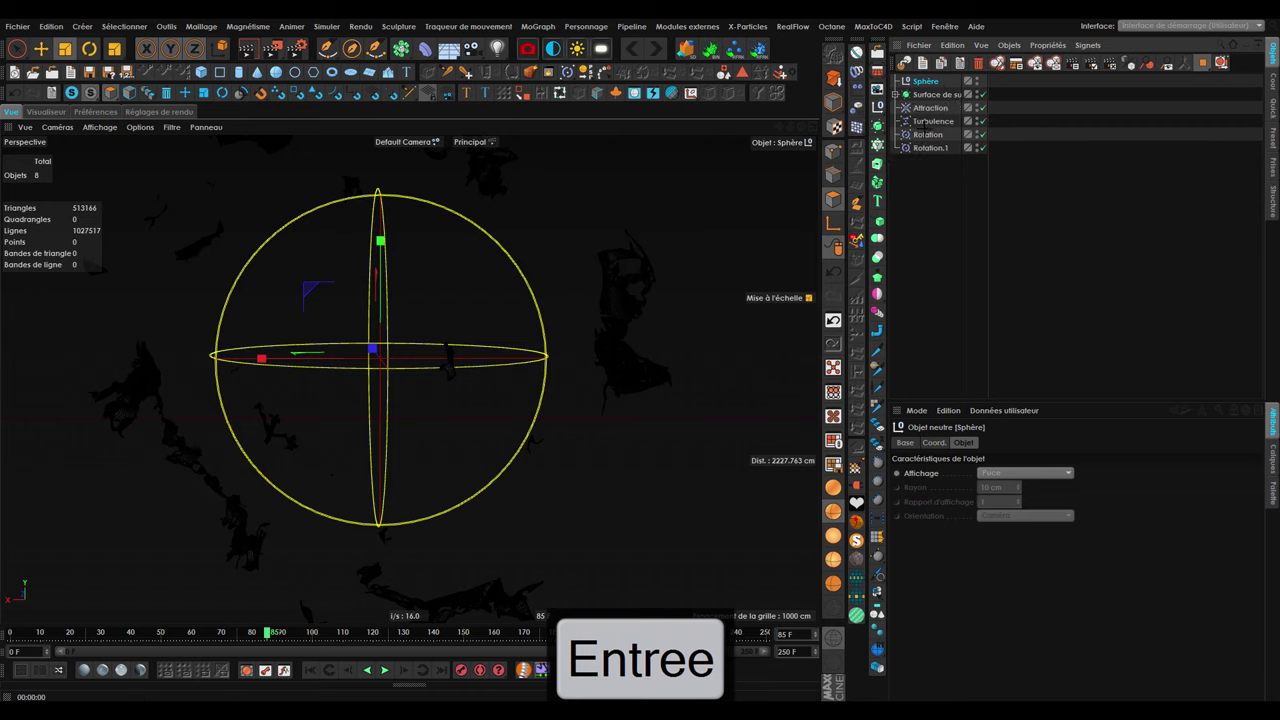
pyautogui.moveTo(933, 100); pyautogui.dragTo(930, 81)
pyautogui.click(893, 80)
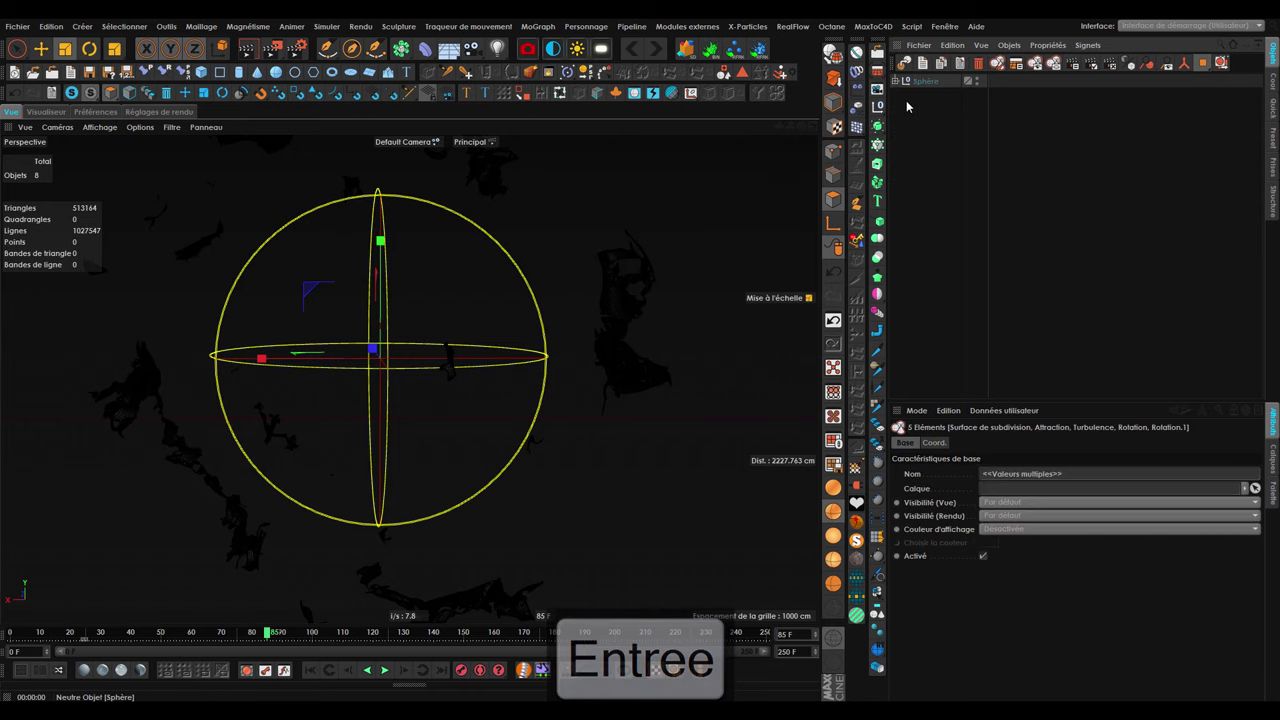
pyautogui.click(970, 161)
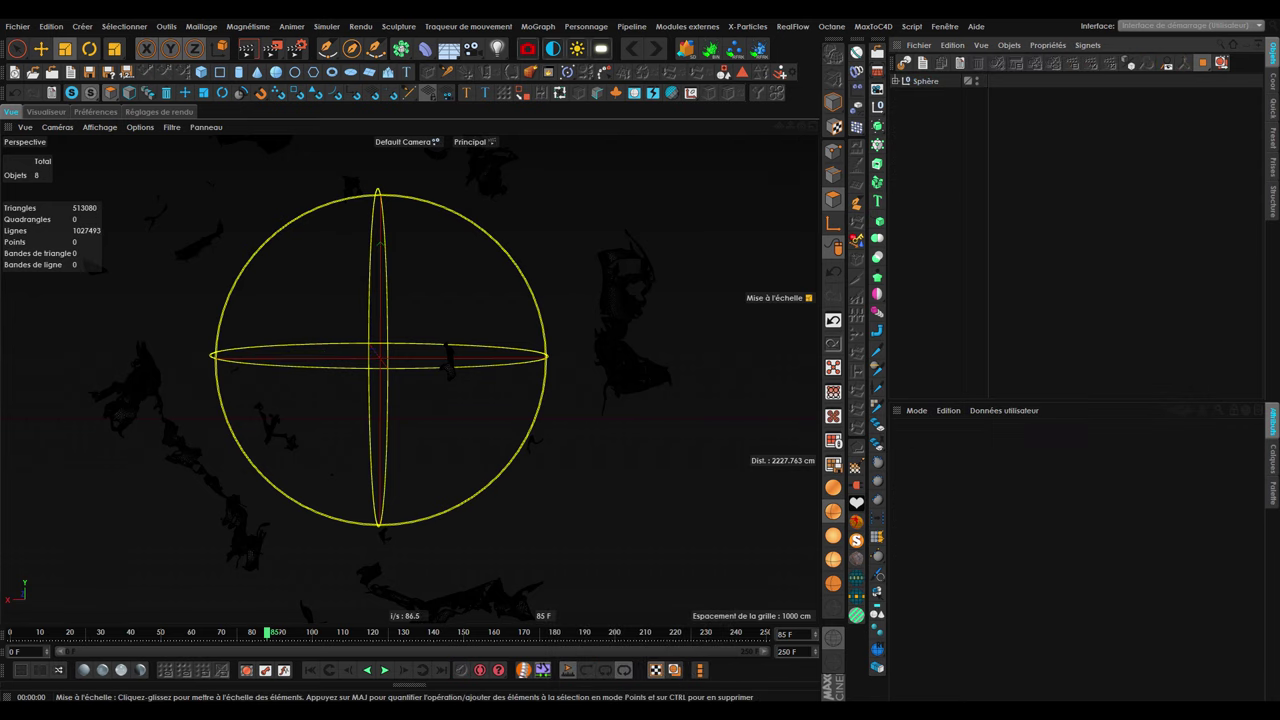
pyautogui.click(977, 79)
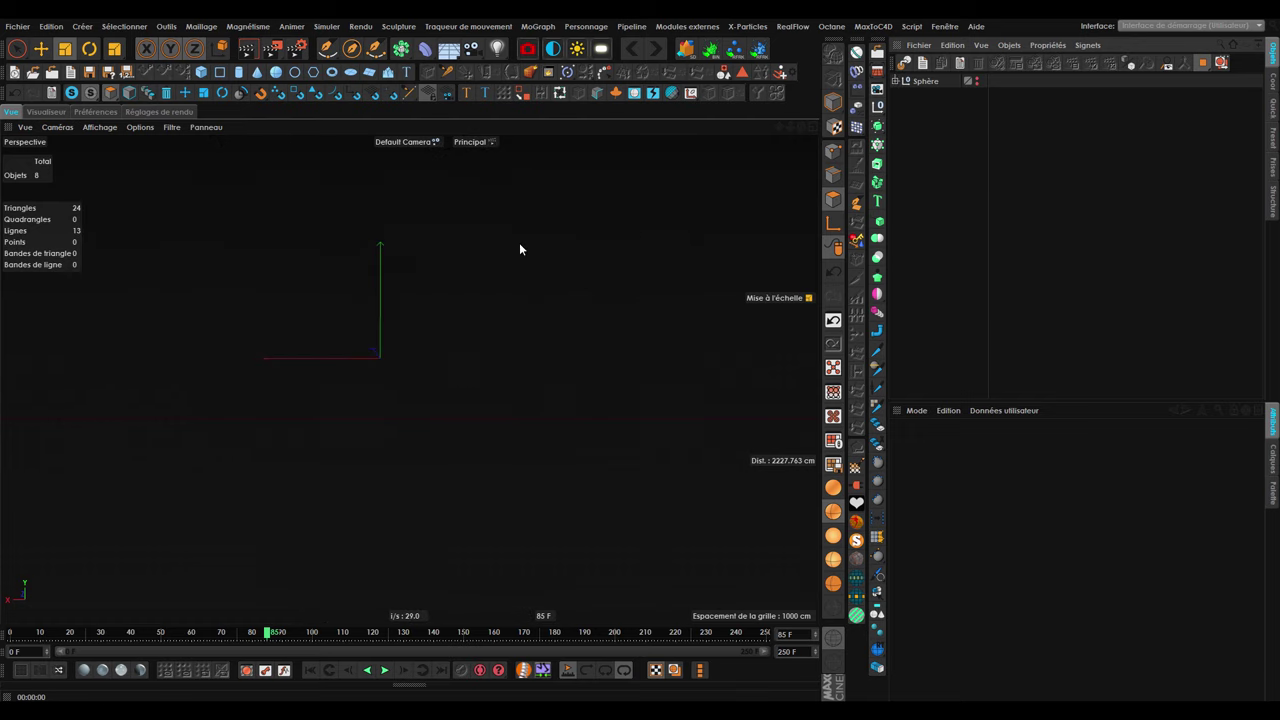
# Save the scene as Intro 01.c4d, then show the recent files list.
pyautogui.click(107, 74)
pyautogui.write('Intro 0')
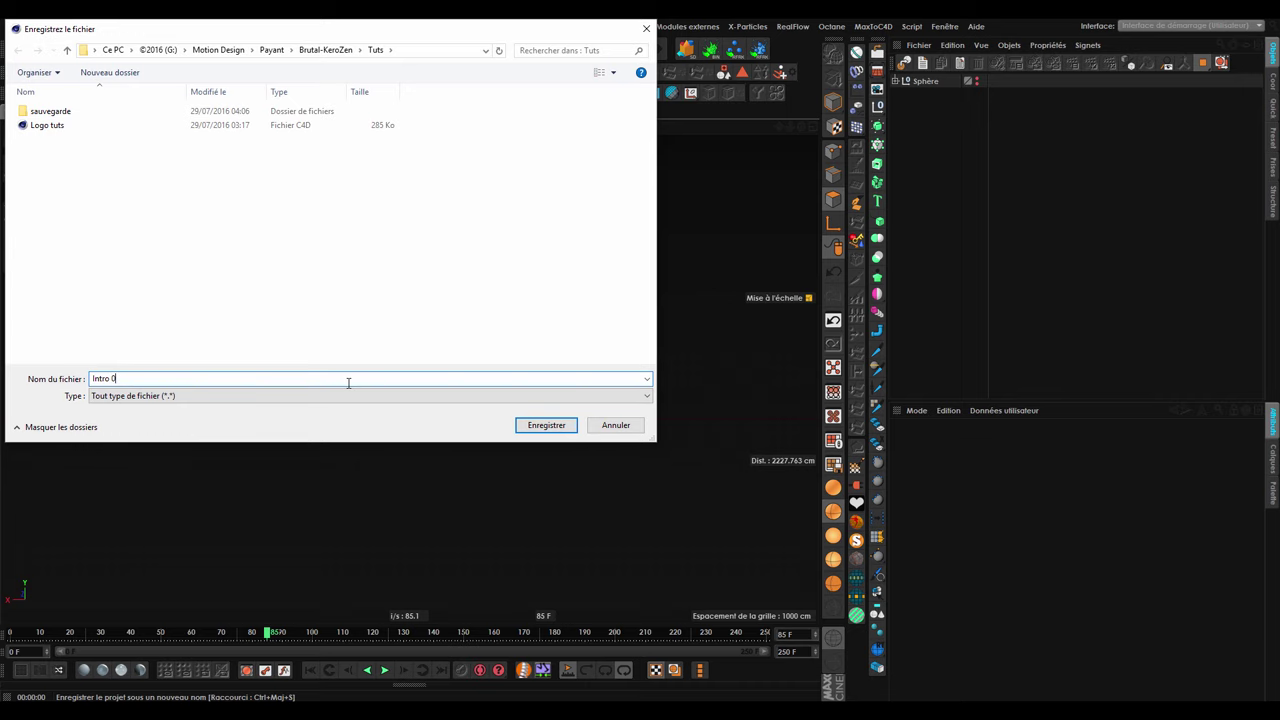
pyautogui.write('1')
pyautogui.press('Return')
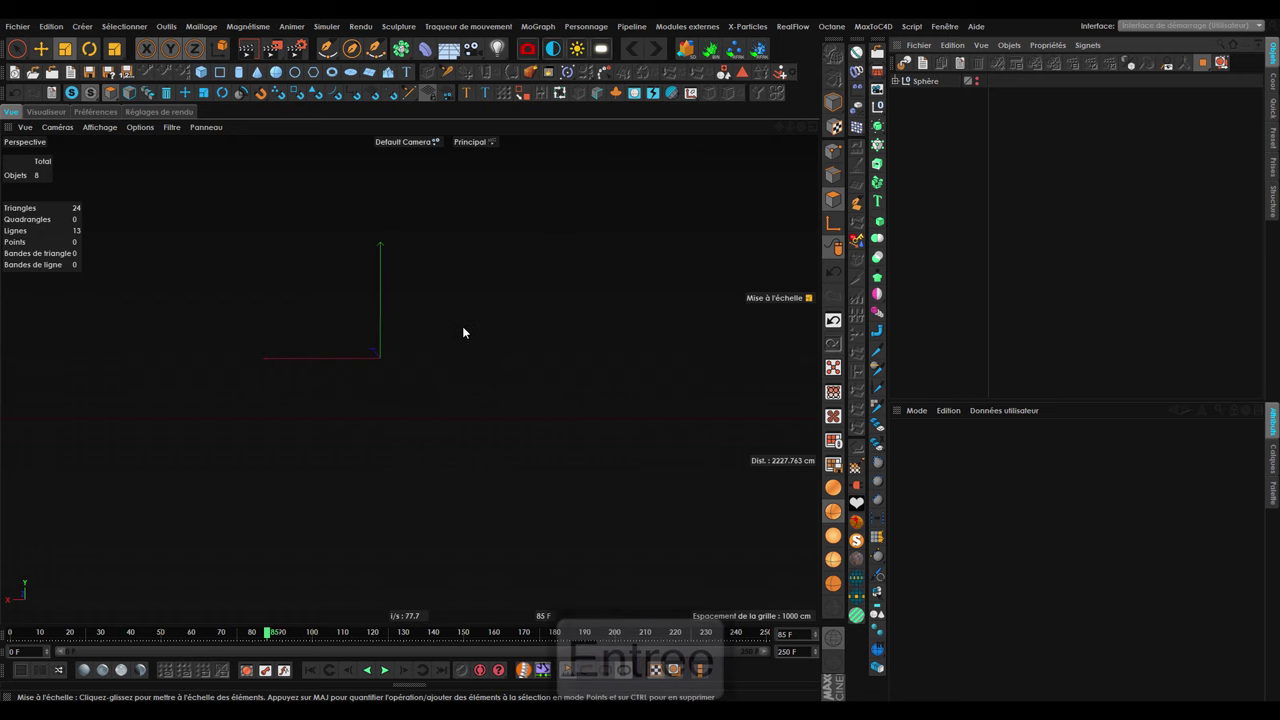
pyautogui.click(14, 74)
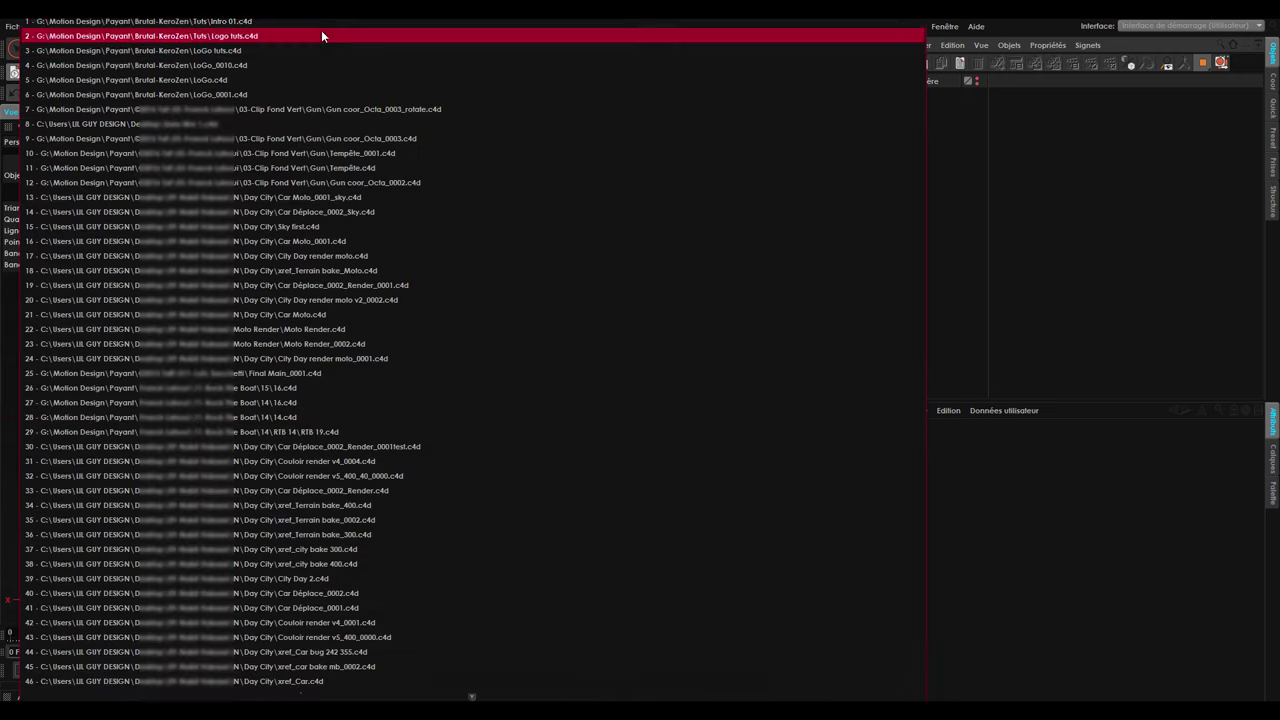
# Open Logo tuts.c4d from recent files and orbit and zoom to face the eagle shield splines.
pyautogui.click(321, 30)
pyautogui.scroll(-3, 455, 430)
pyautogui.moveTo(377, 382)
pyautogui.keyDown('alt'); pyautogui.mouseDown()
pyautogui.moveTo(125, 389)
pyautogui.moveTo(445, 373)
pyautogui.moveTo(451, 310)
pyautogui.moveTo(391, 349)
pyautogui.moveTo(417, 354)
pyautogui.moveTo(429, 343)
pyautogui.moveTo(271, 363)
pyautogui.moveTo(422, 357)
pyautogui.mouseUp(); pyautogui.keyUp('alt')
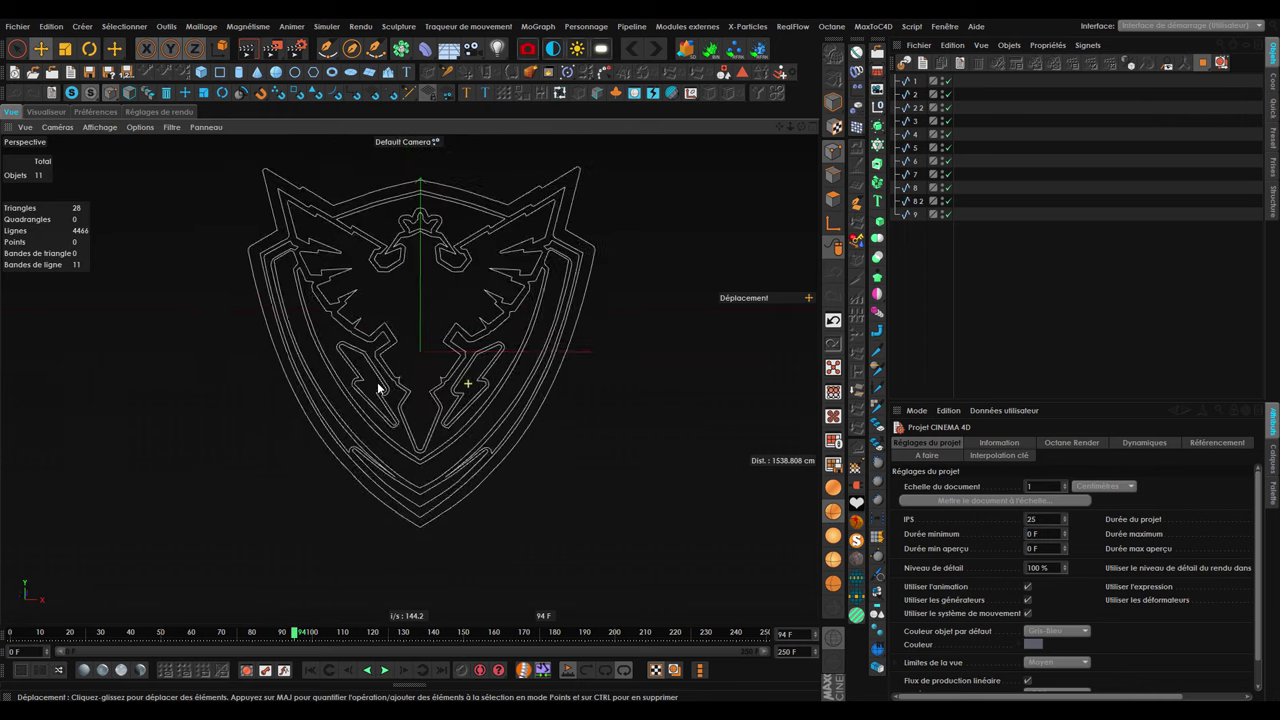
pyautogui.scroll(2, 429, 343)
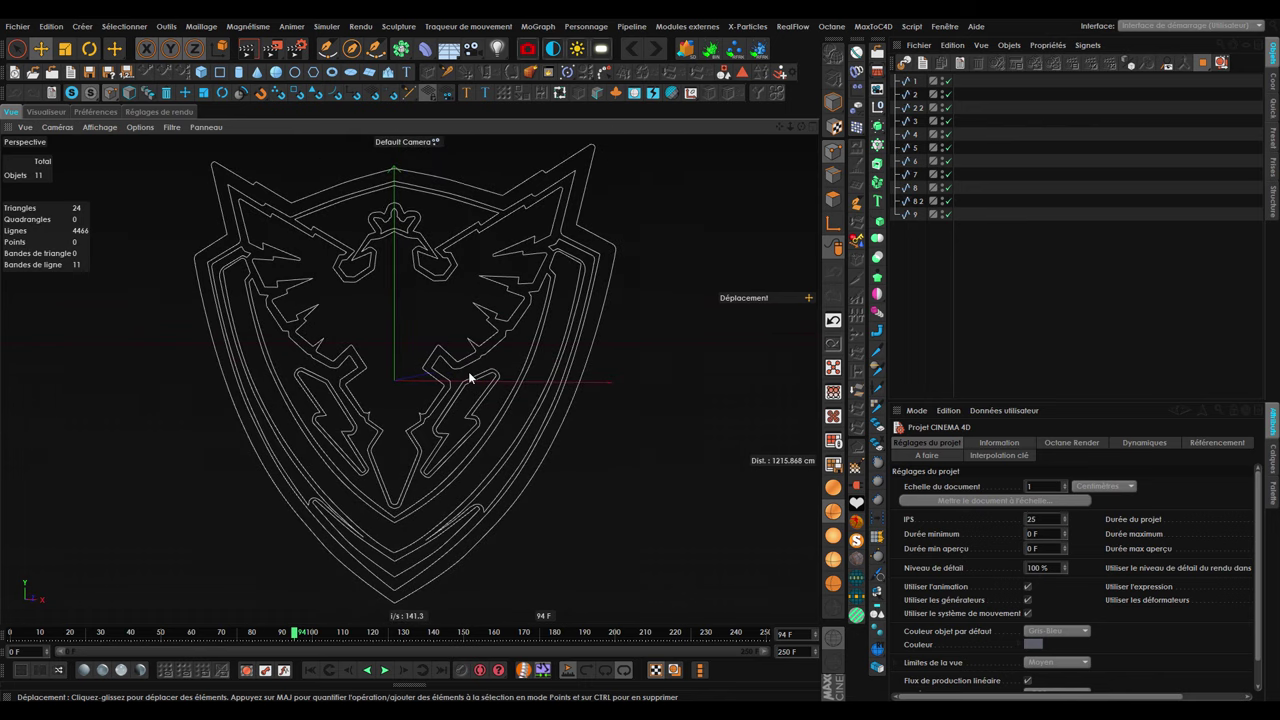
pyautogui.hotkey('shift', 'v')
# Switch to the four-view layout and fade out the LOGO2.jpf background image in the front view.
pyautogui.click(1110, 442)
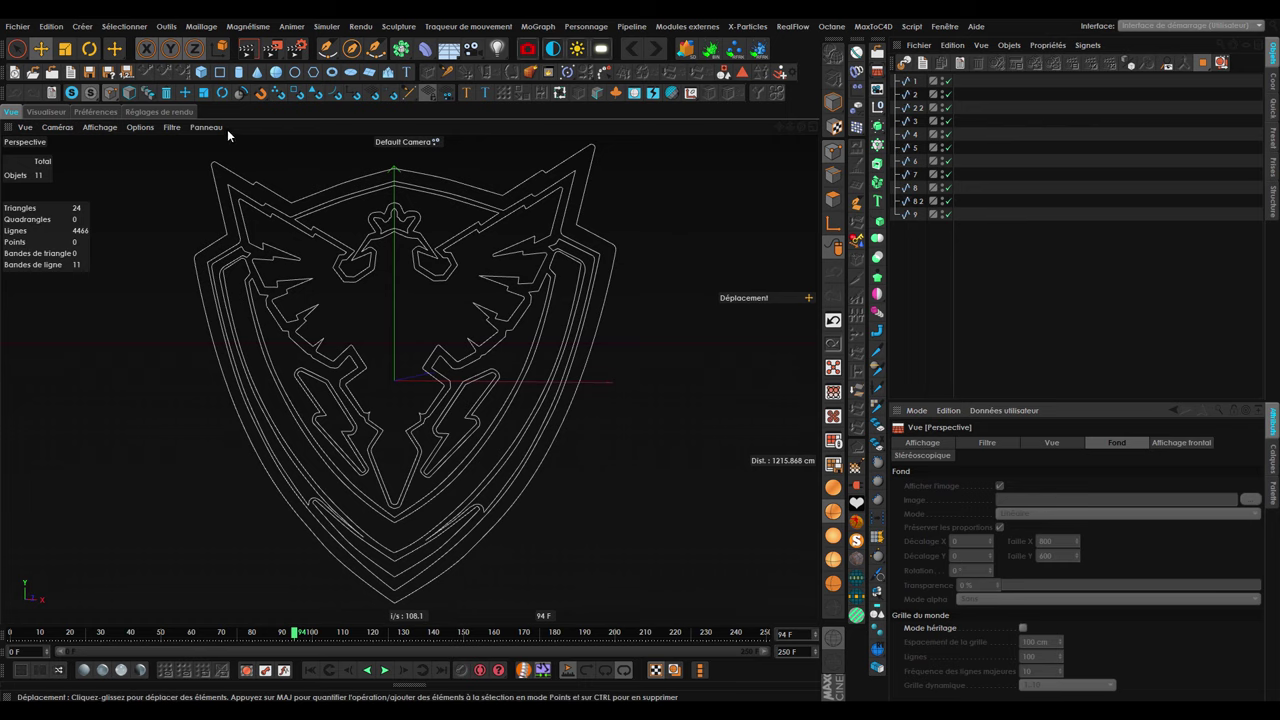
pyautogui.press('F5')
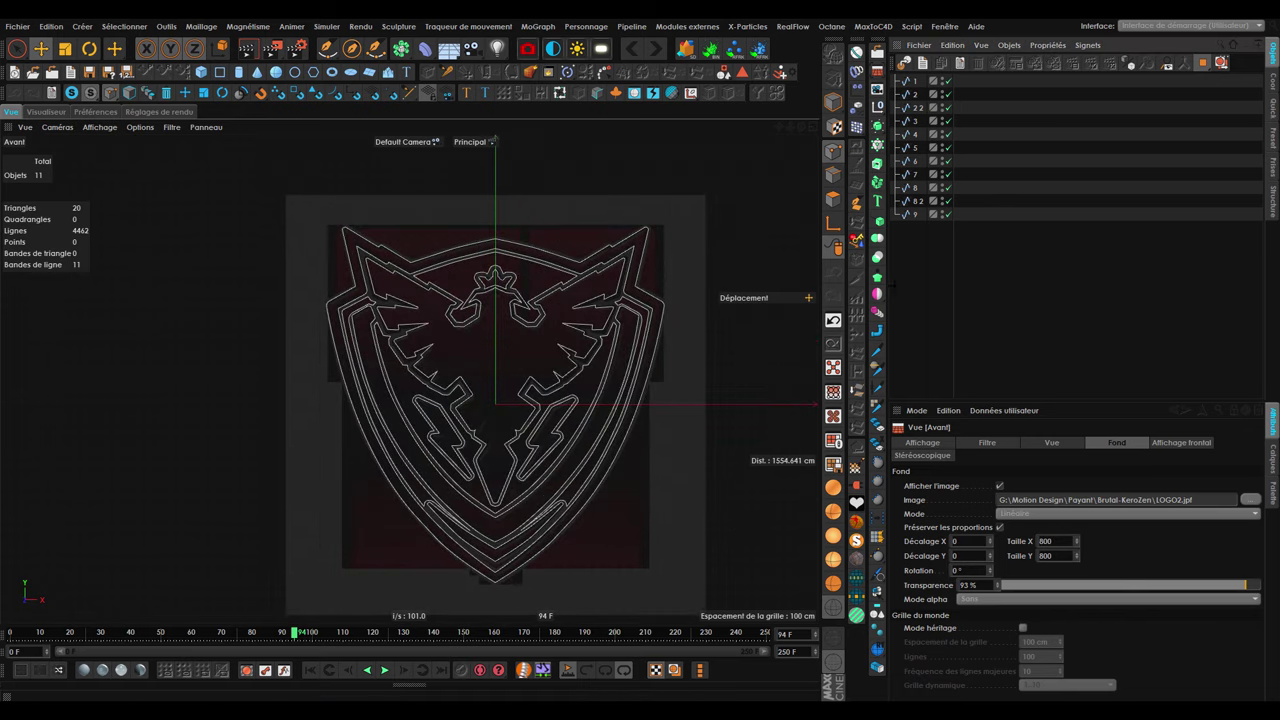
pyautogui.hotkey('ctrl', 'a')
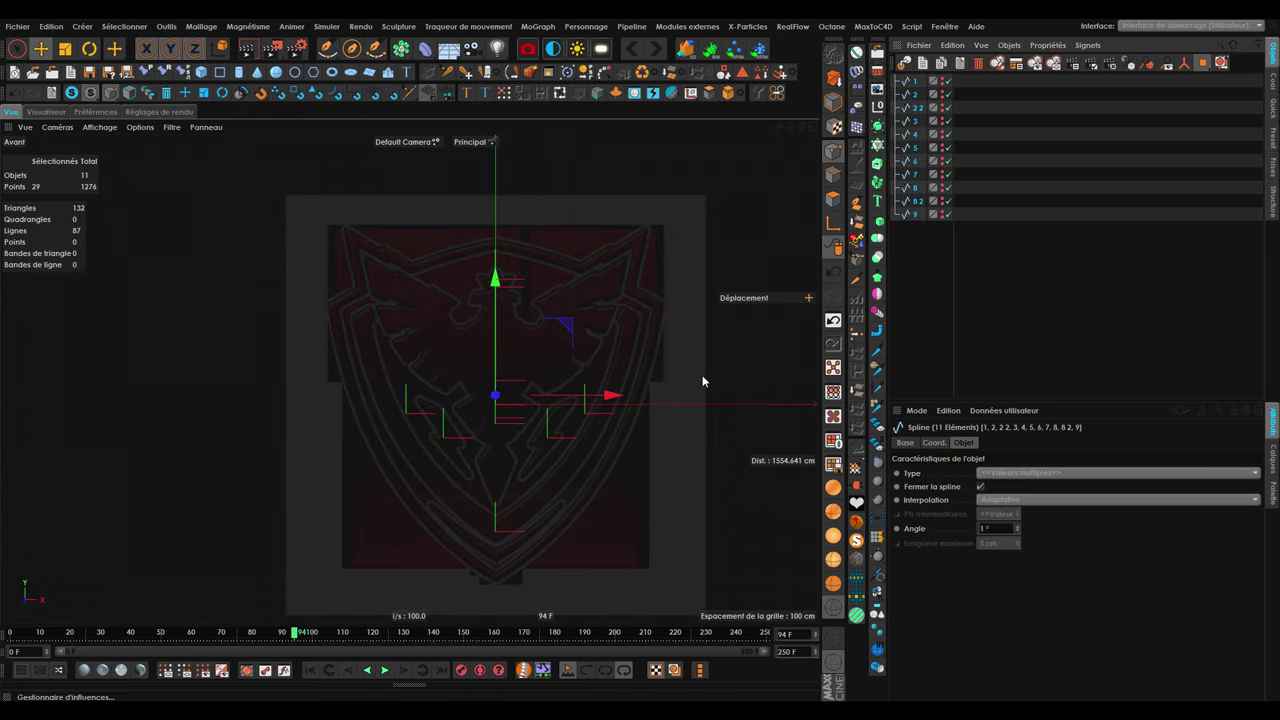
pyautogui.scroll(5, 508, 375)
pyautogui.scroll(-2, 313, 304)
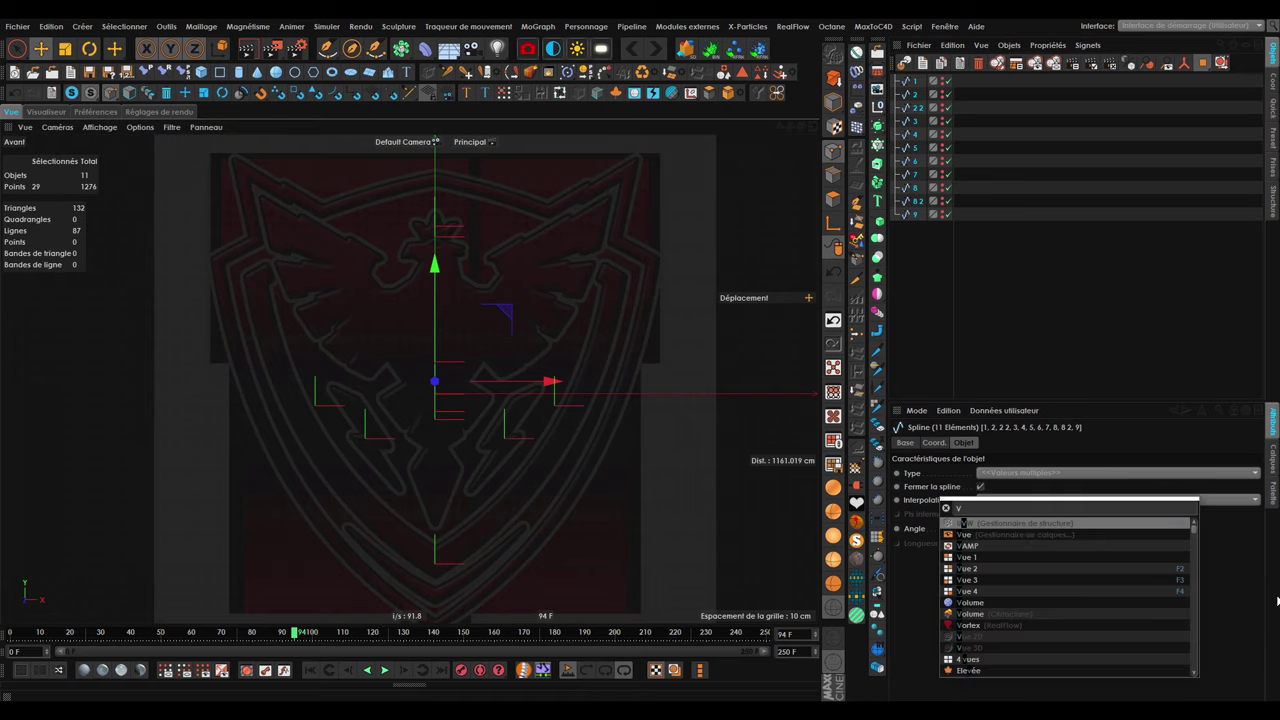
pyautogui.press('Escape')
pyautogui.hotkey('shift', 'v')
pyautogui.moveTo(1243, 590)
pyautogui.mouseDown()
pyautogui.moveTo(1276, 592)
pyautogui.moveTo(1000, 588)
pyautogui.mouseUp()
pyautogui.scroll(-2, 443, 472)
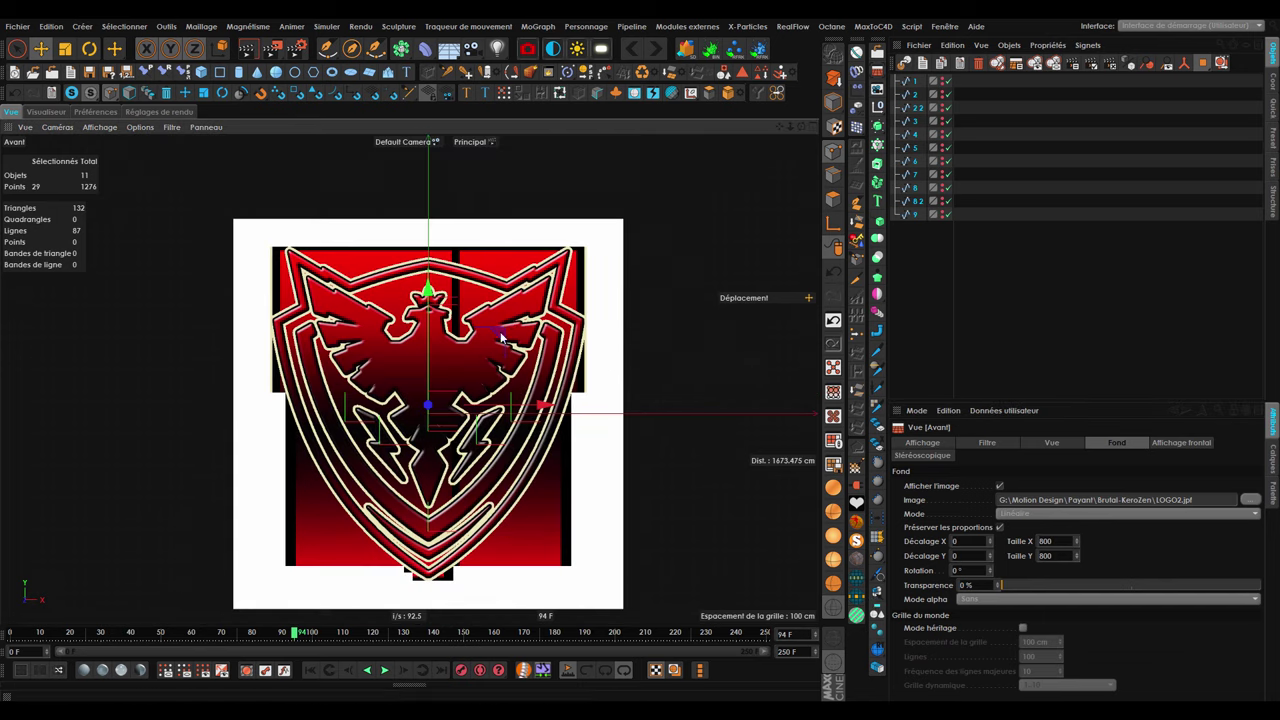
pyautogui.scroll(2, 443, 472)
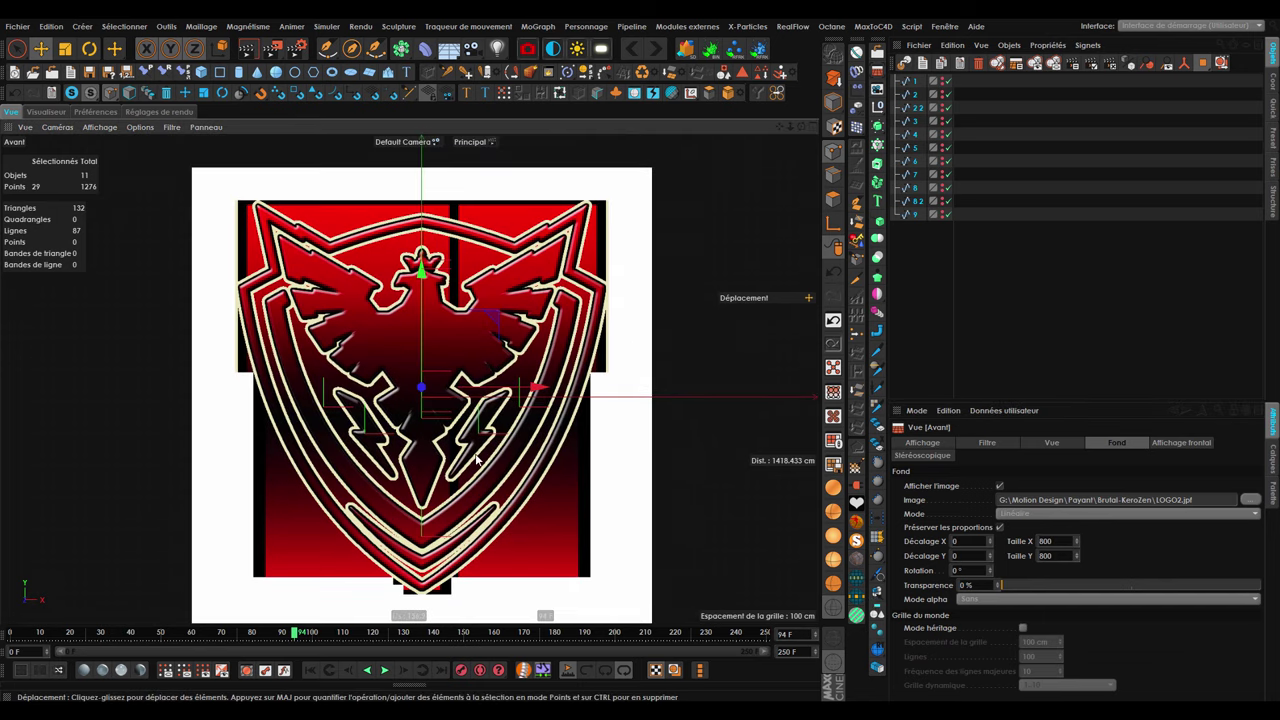
pyautogui.keyDown('alt'); pyautogui.moveTo(478, 459); pyautogui.dragTo(481, 456, button='middle'); pyautogui.keyUp('alt')
pyautogui.scroll(2, 490, 362)
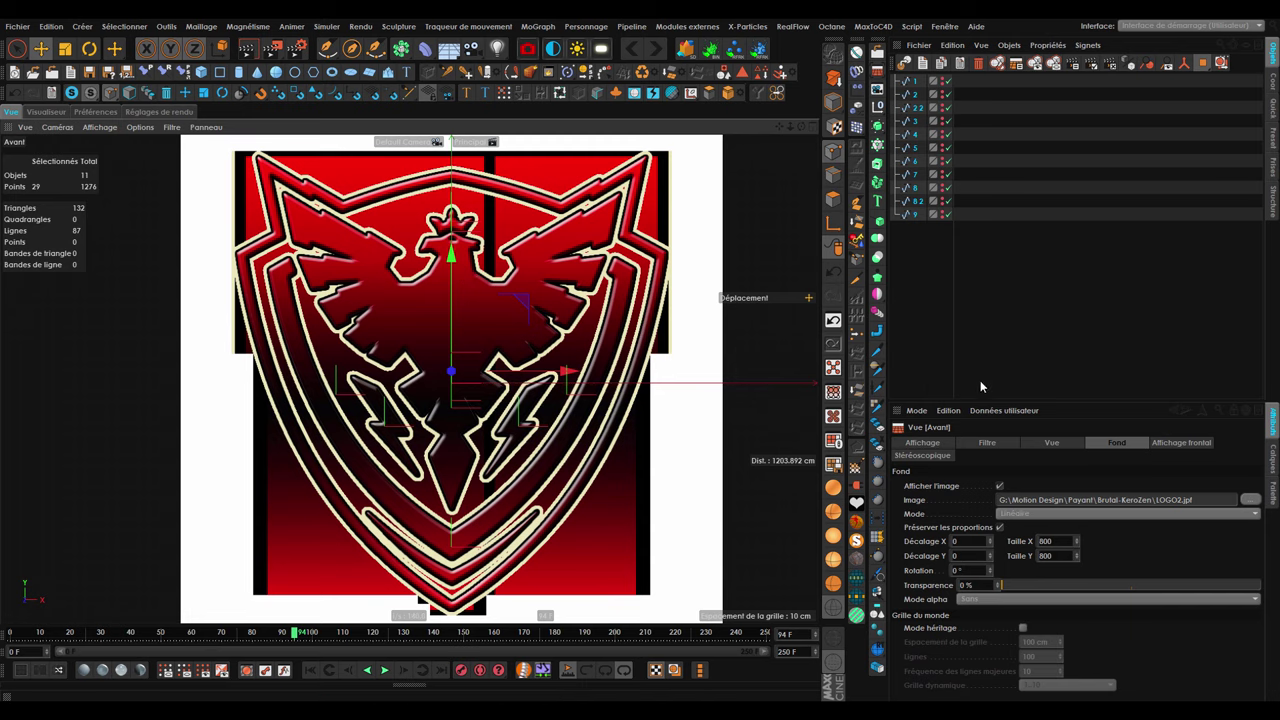
# Select all the logo splines and switch from point editing back to Model mode.
pyautogui.hotkey('ctrl', 'a')
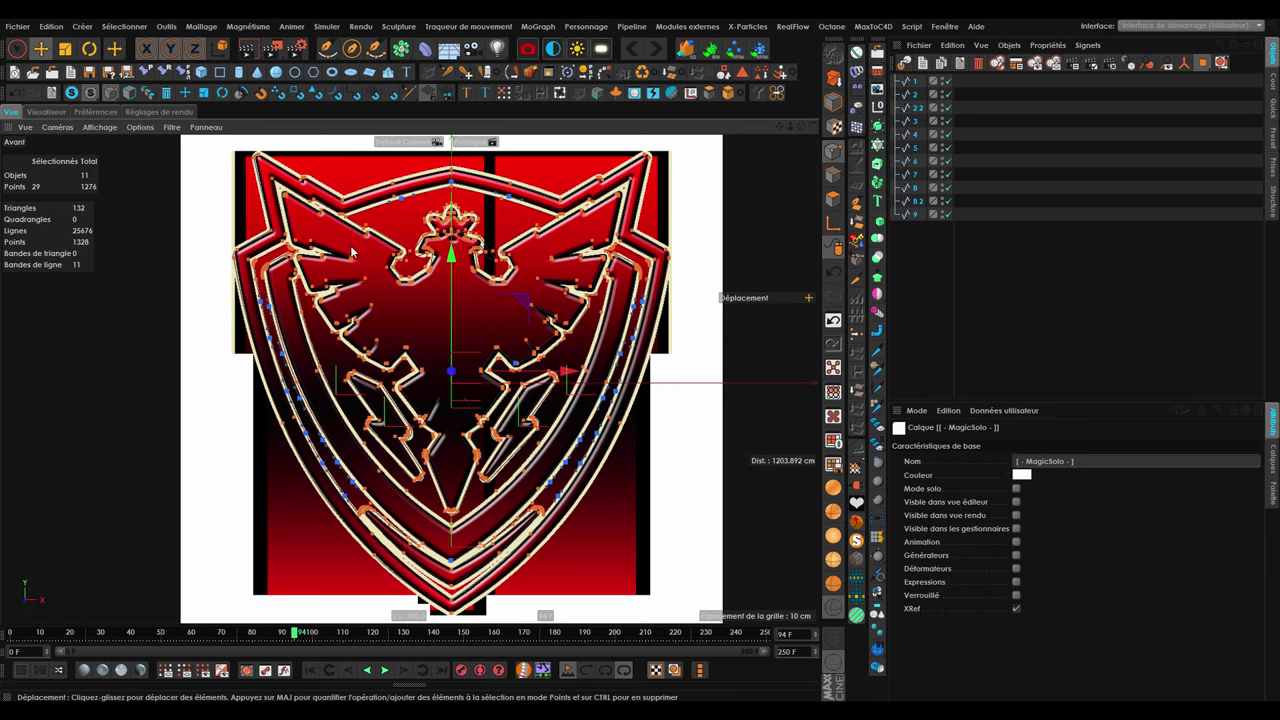
pyautogui.scroll(4, 423, 262)
pyautogui.scroll(2, 466, 340)
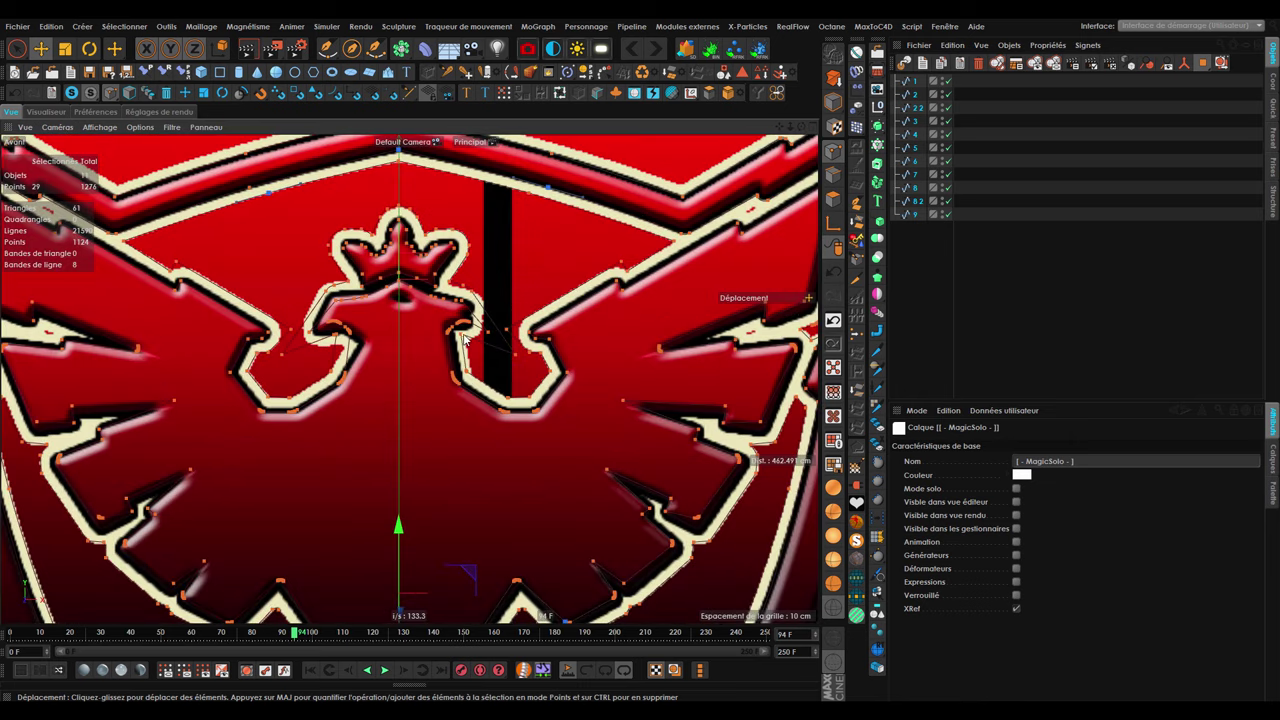
pyautogui.scroll(-3, 460, 340)
pyautogui.scroll(-3, 460, 340)
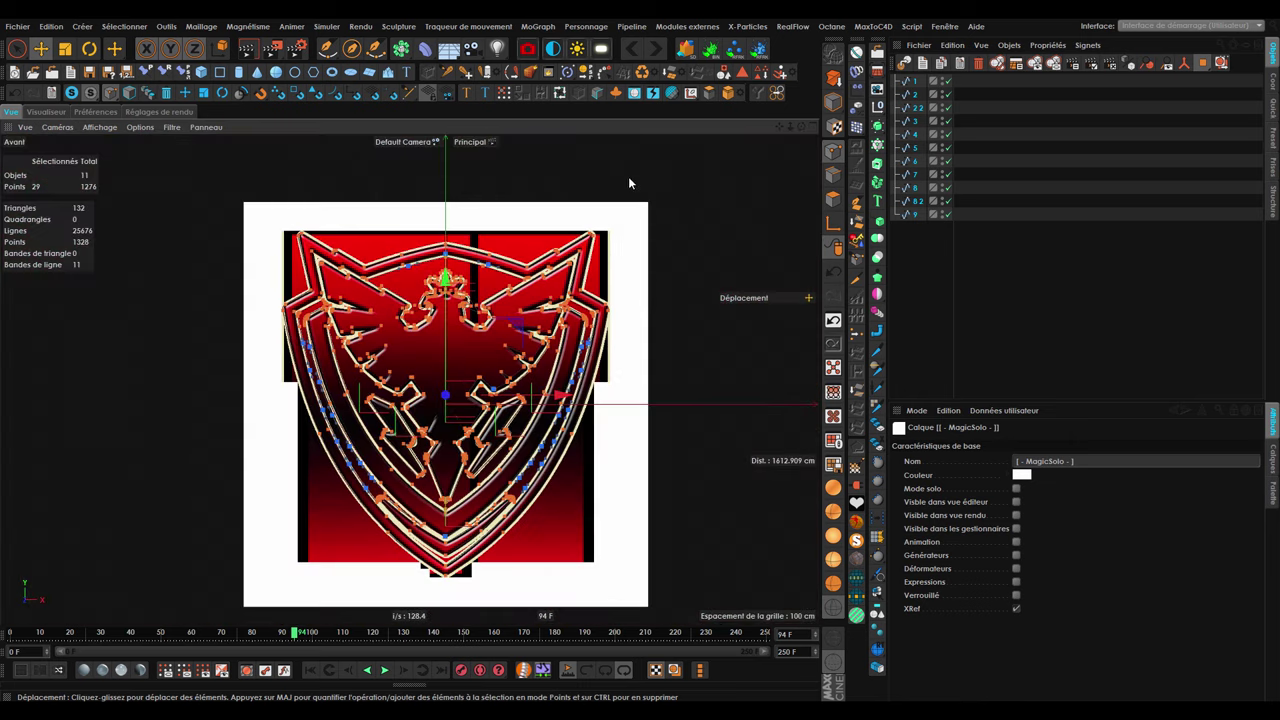
pyautogui.click(833, 101)
pyautogui.scroll(2, 500, 320)
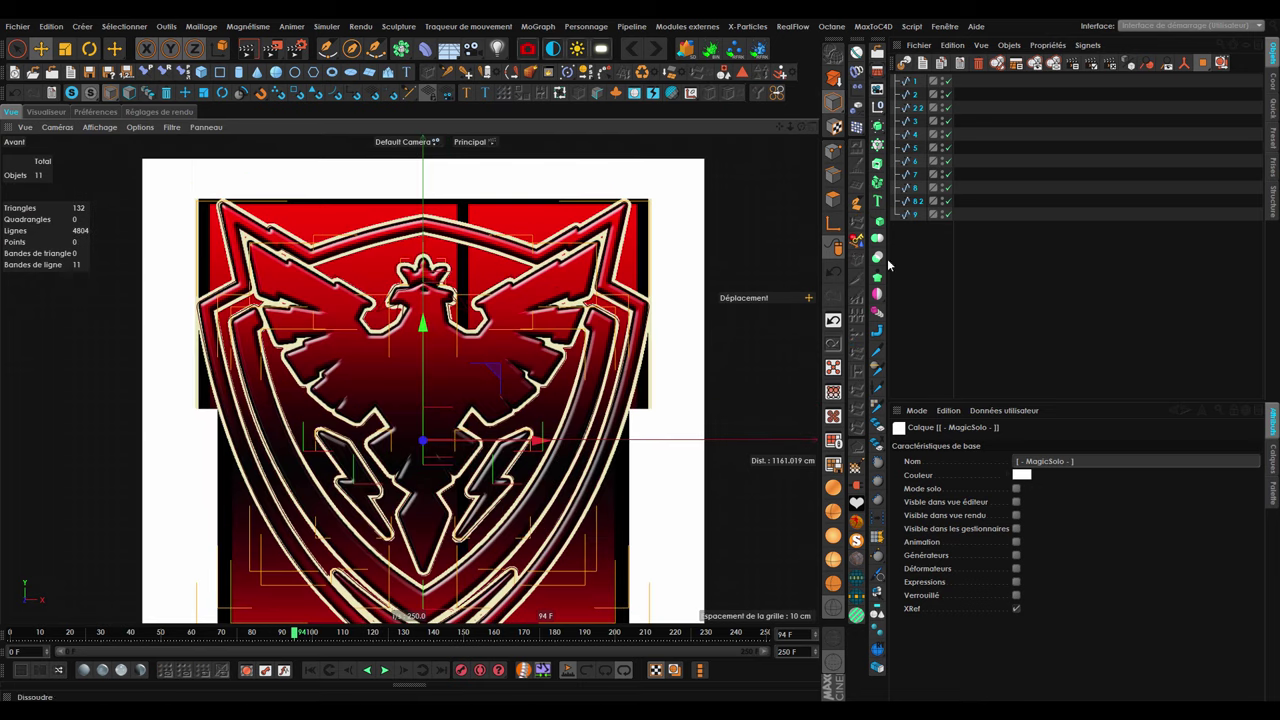
# Enlarge the perspective view and copy all eleven shield splines.
pyautogui.middleClick(320, 257)
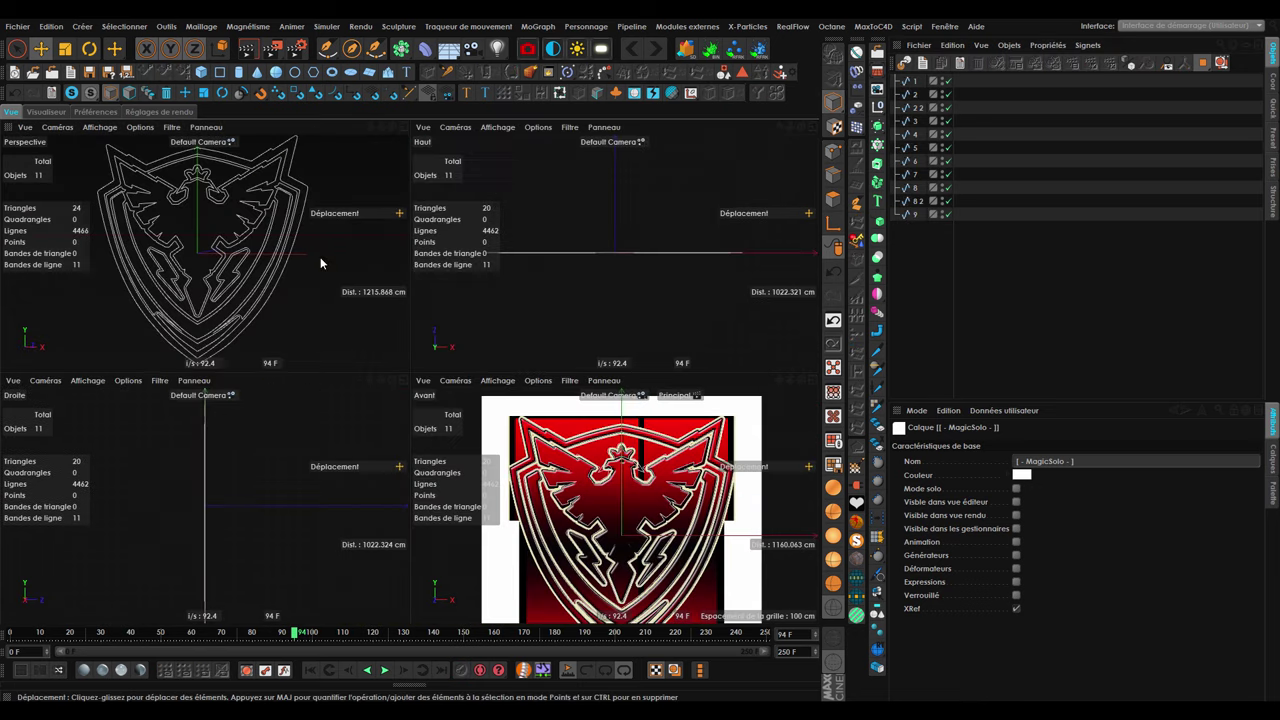
pyautogui.middleClick(320, 257)
pyautogui.moveTo(391, 327)
pyautogui.keyDown('alt'); pyautogui.mouseDown()
pyautogui.moveTo(467, 356)
pyautogui.moveTo(237, 366)
pyautogui.moveTo(461, 339)
pyautogui.mouseUp(); pyautogui.keyUp('alt')
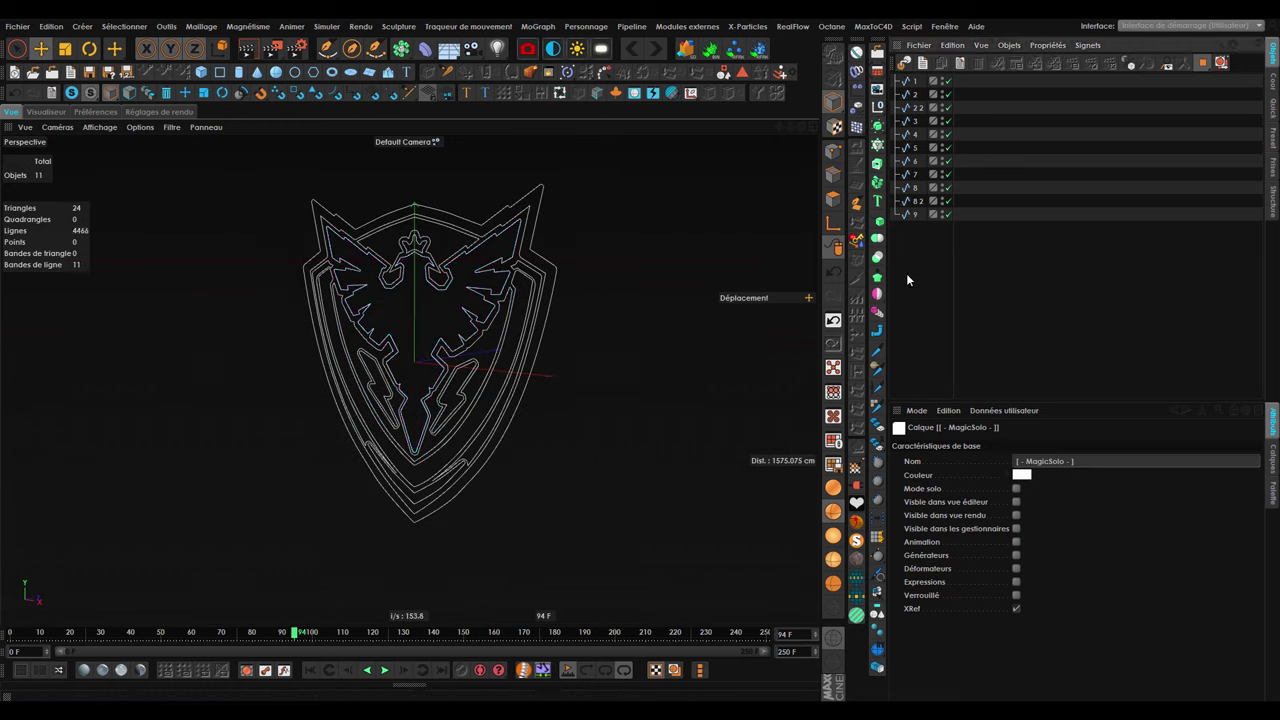
pyautogui.hotkey('ctrl', 'a')
pyautogui.hotkey('ctrl', 'c')
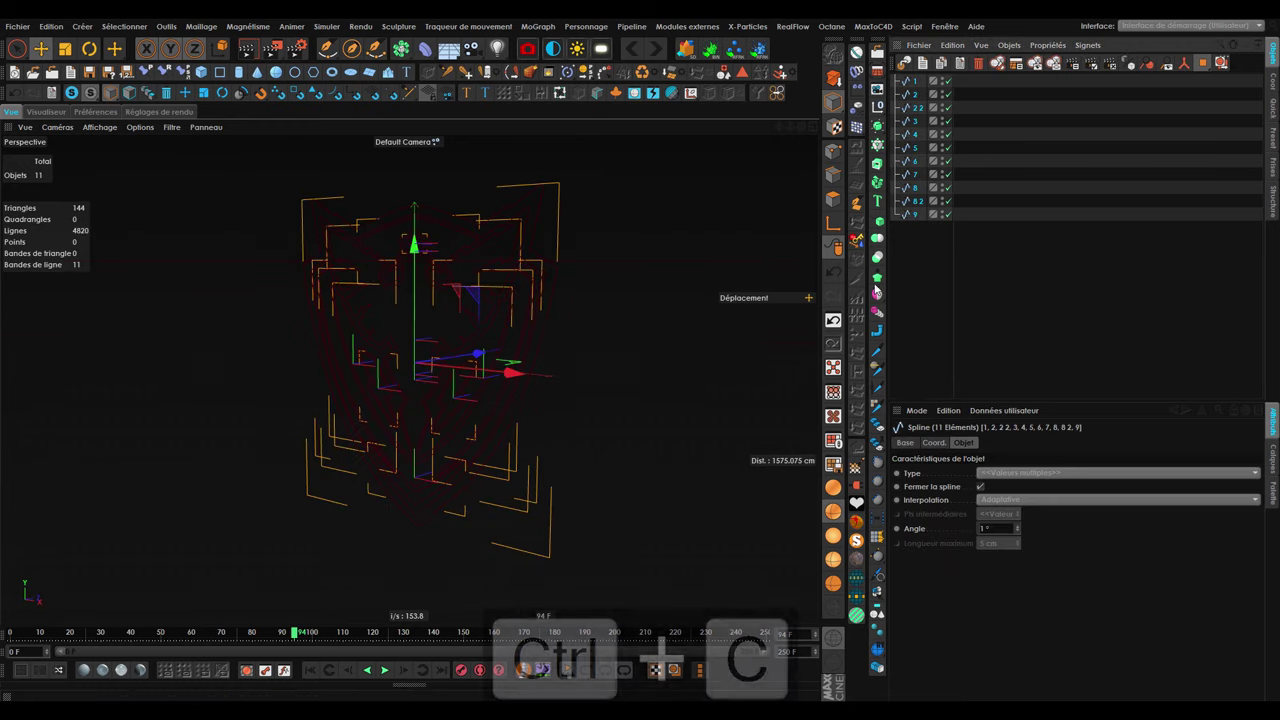
# Close the Logo tuts project without saving the changes.
pyautogui.scroll(2, 449, 338)
pyautogui.keyDown('alt'); pyautogui.moveTo(428, 298); pyautogui.dragTo(391, 343); pyautogui.keyUp('alt')
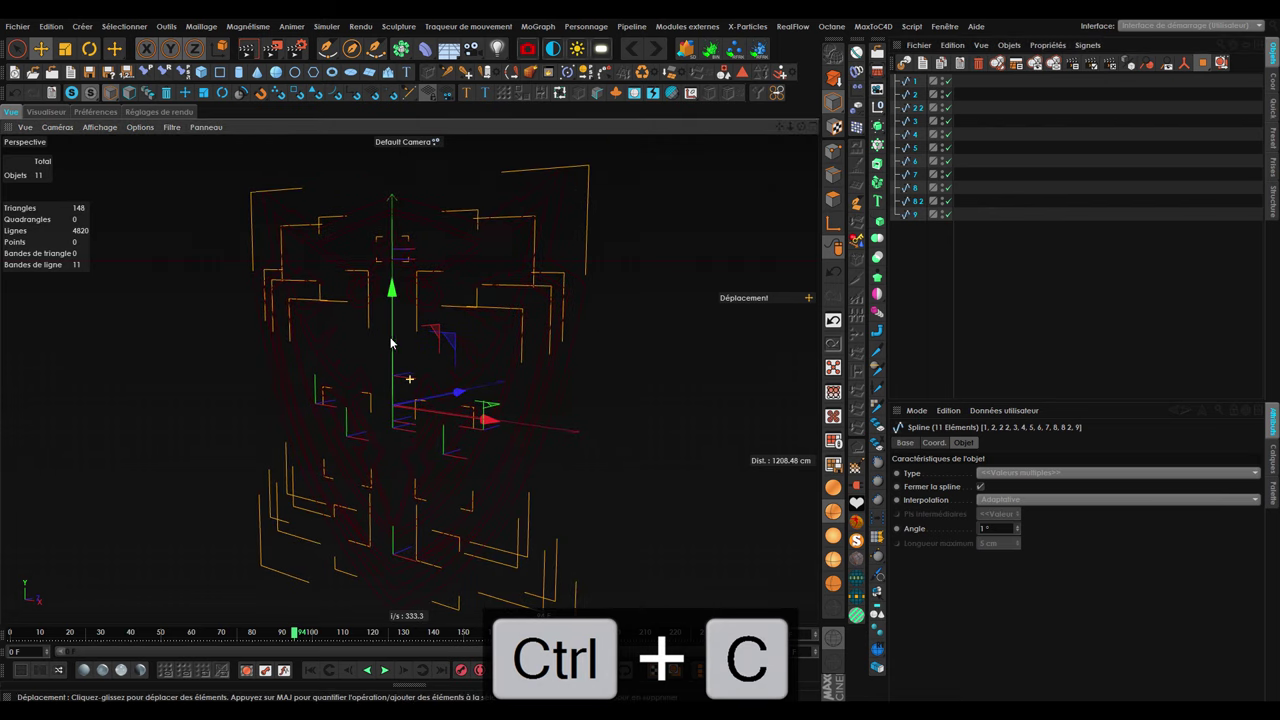
pyautogui.hotkey('ctrl', 'F4')
pyautogui.click(660, 418)
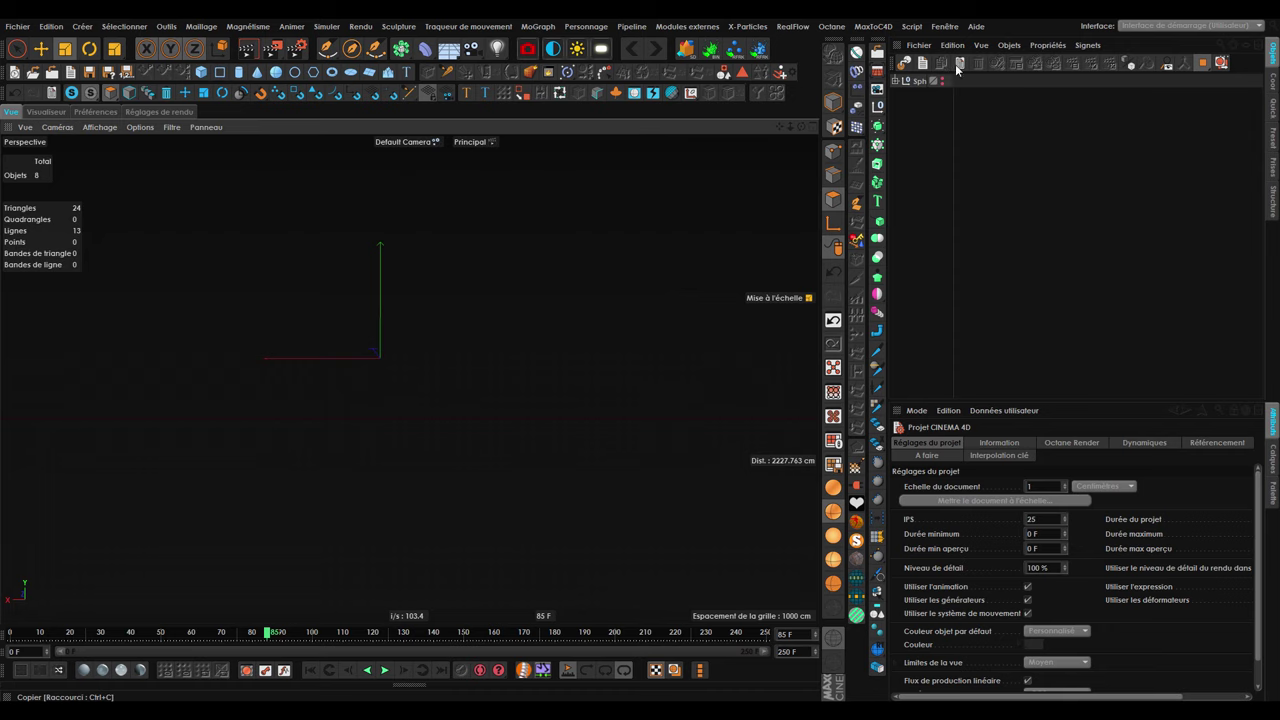
# Paste the eleven shield splines into Intro 01, check the reference video, and scale them.
pyautogui.click(957, 66)
pyautogui.scroll(2, 425, 286)
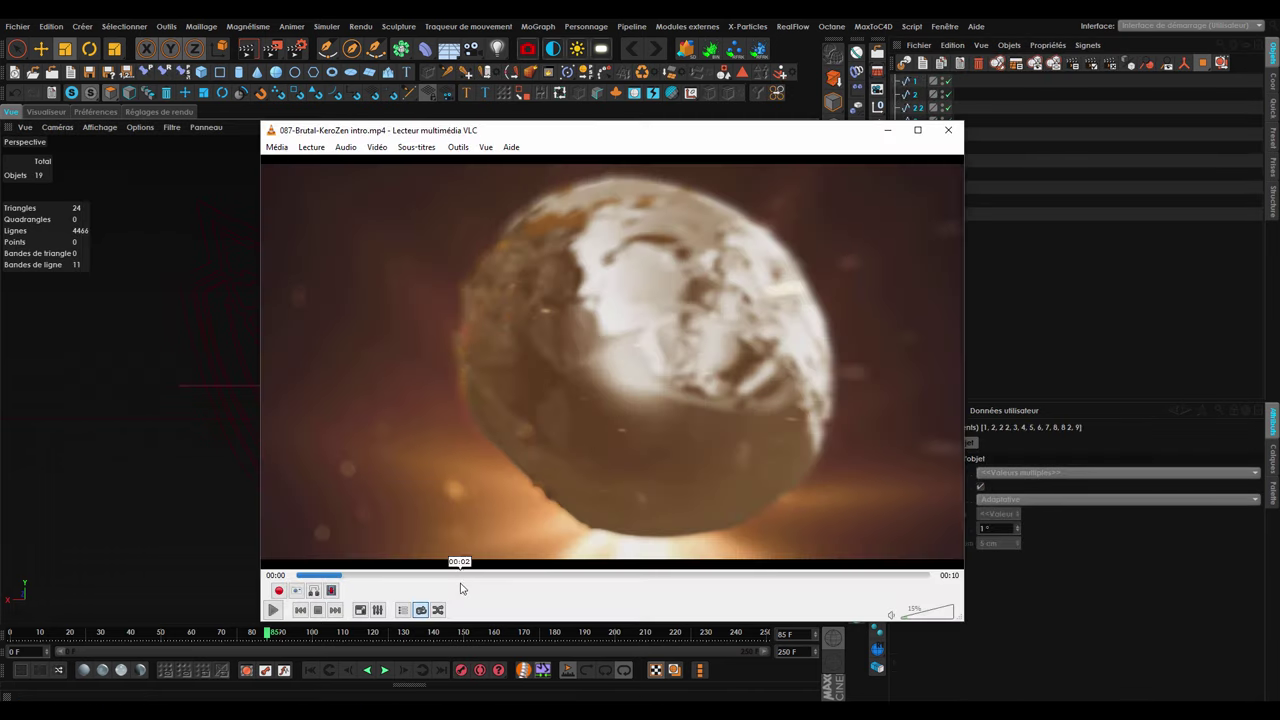
pyautogui.click(460, 578)
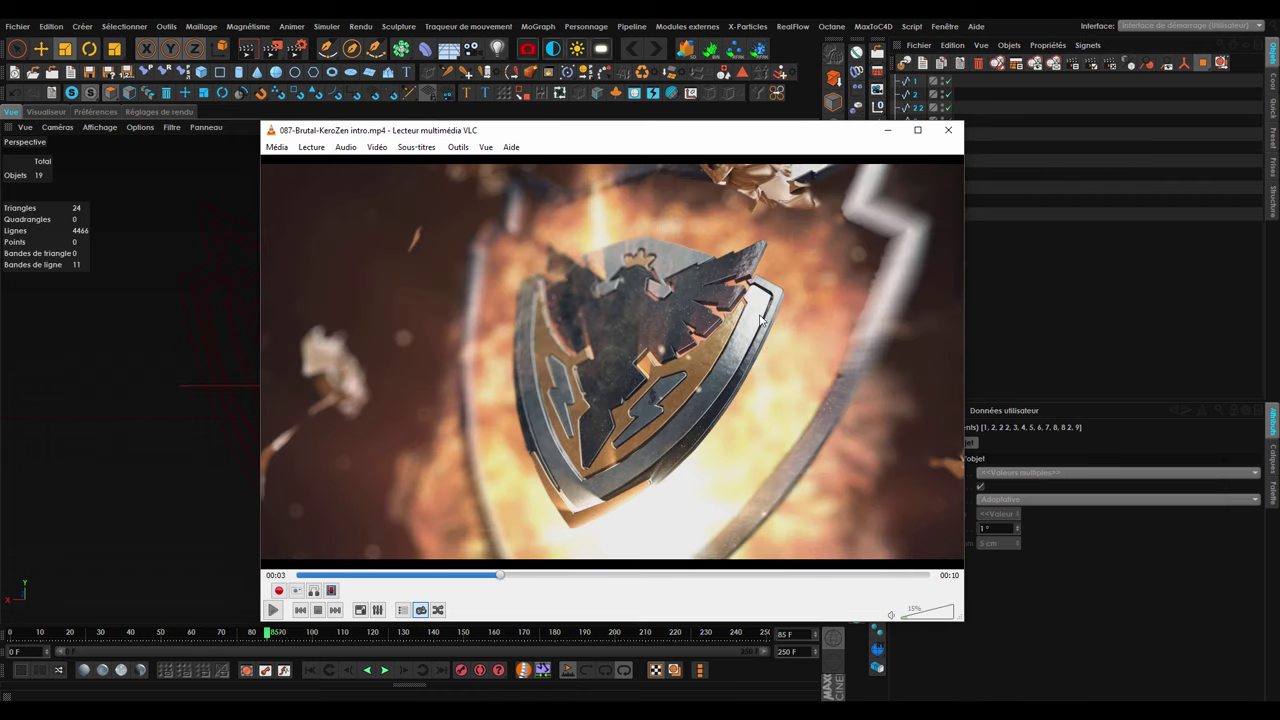
pyautogui.click(887, 131)
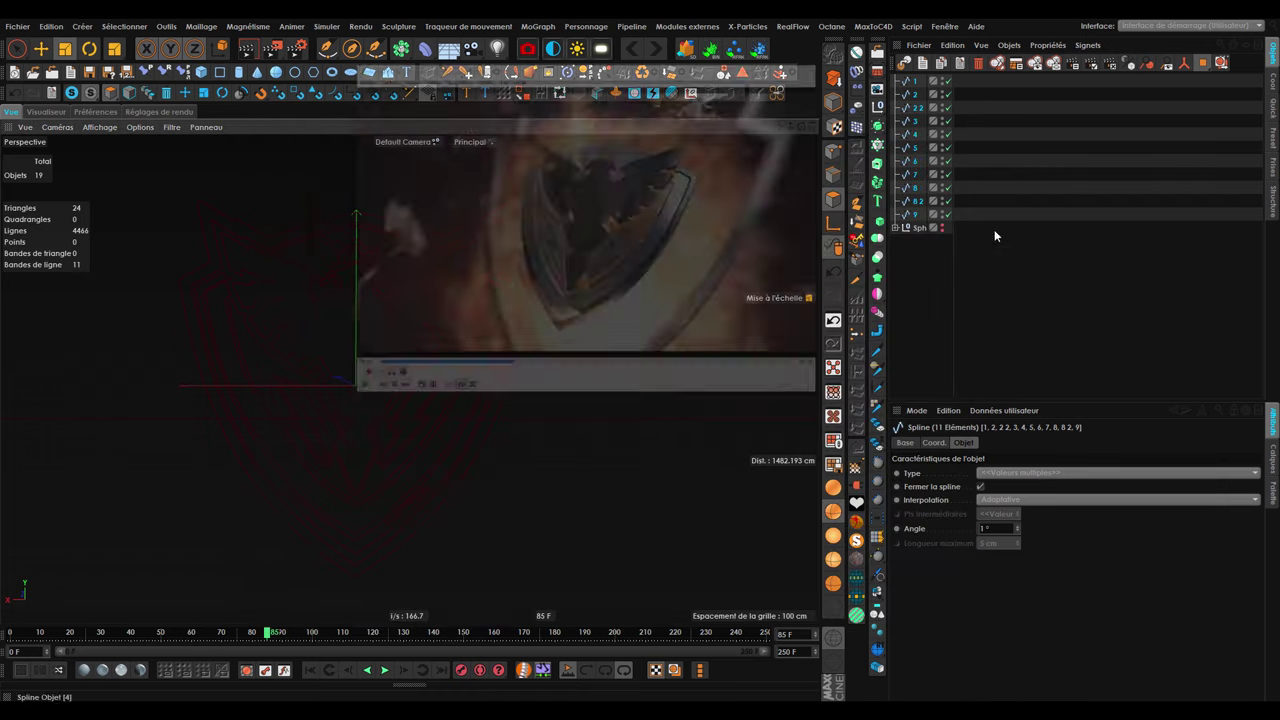
pyautogui.moveTo(456, 386); pyautogui.dragTo(397, 397)
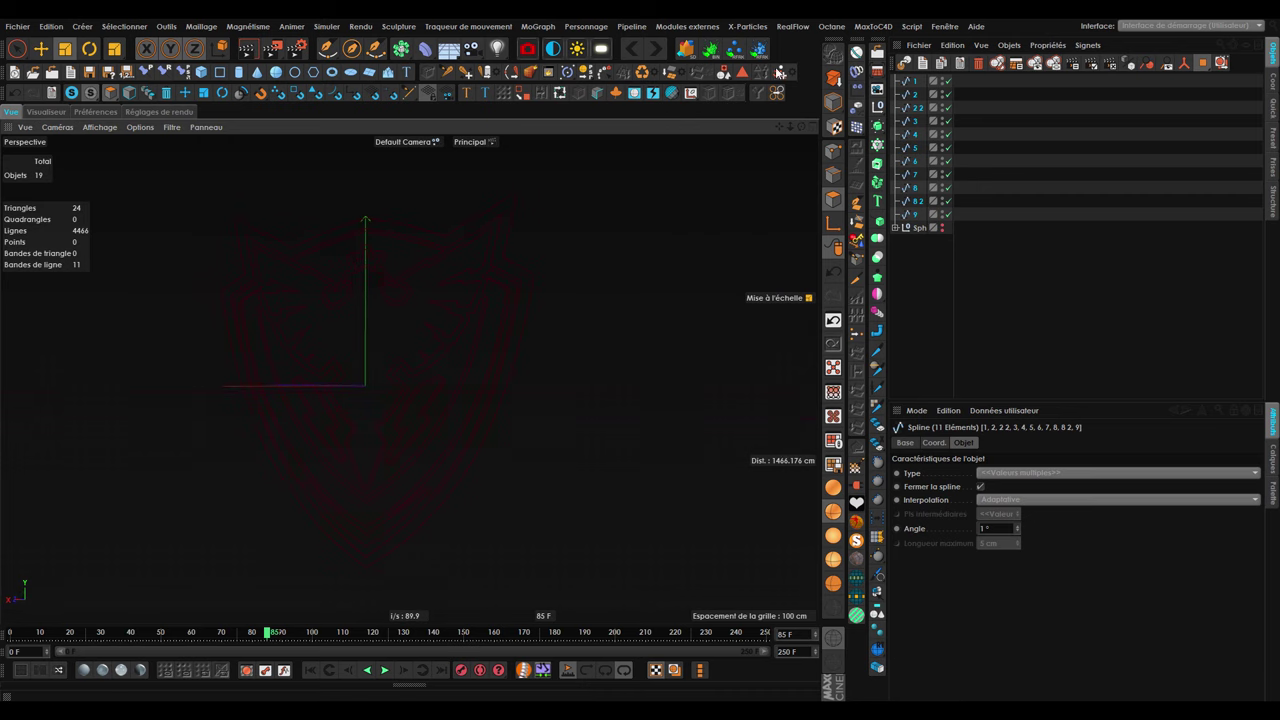
# Try extruding splines 1 and 2 individually, then undo those extrusions.
pyautogui.click(972, 103)
pyautogui.click(918, 80)
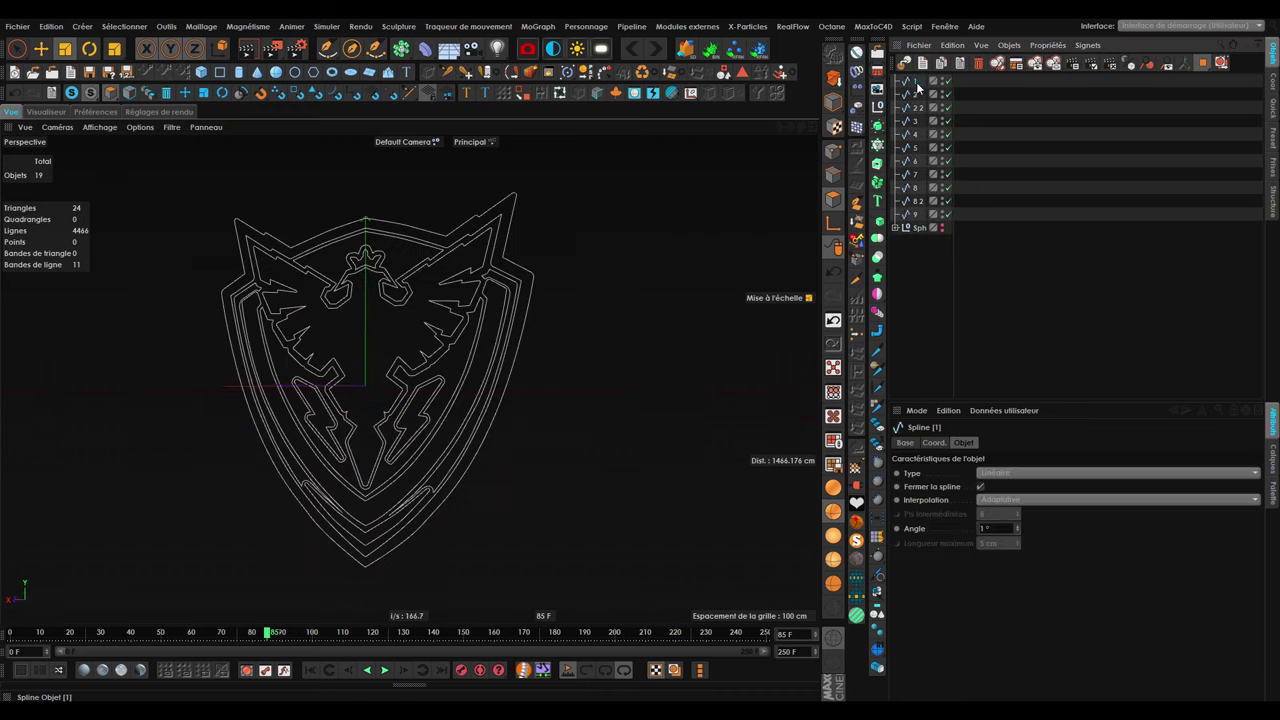
pyautogui.keyDown('alt'); pyautogui.click(878, 166); pyautogui.keyUp('alt')
pyautogui.click(918, 108)
pyautogui.keyDown('alt'); pyautogui.click(878, 166); pyautogui.keyUp('alt')
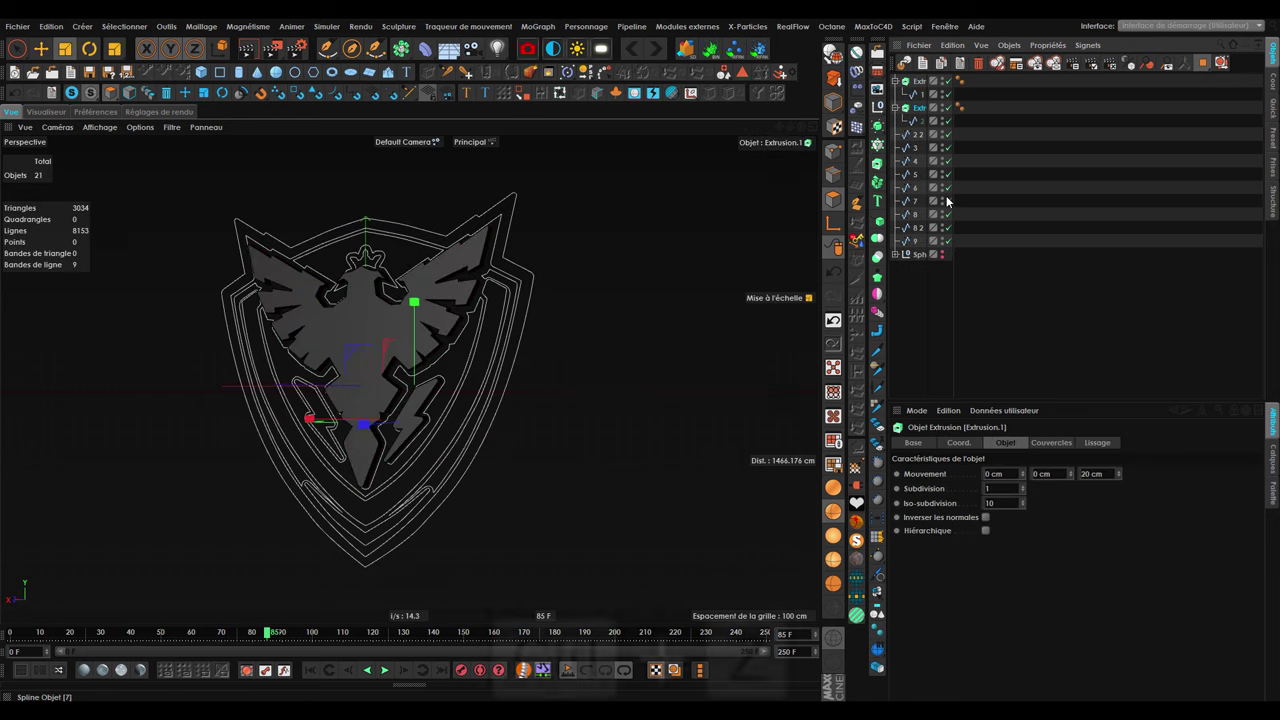
pyautogui.hotkey('ctrl', 'z')
pyautogui.hotkey('ctrl', 'z')
pyautogui.click(907, 86)
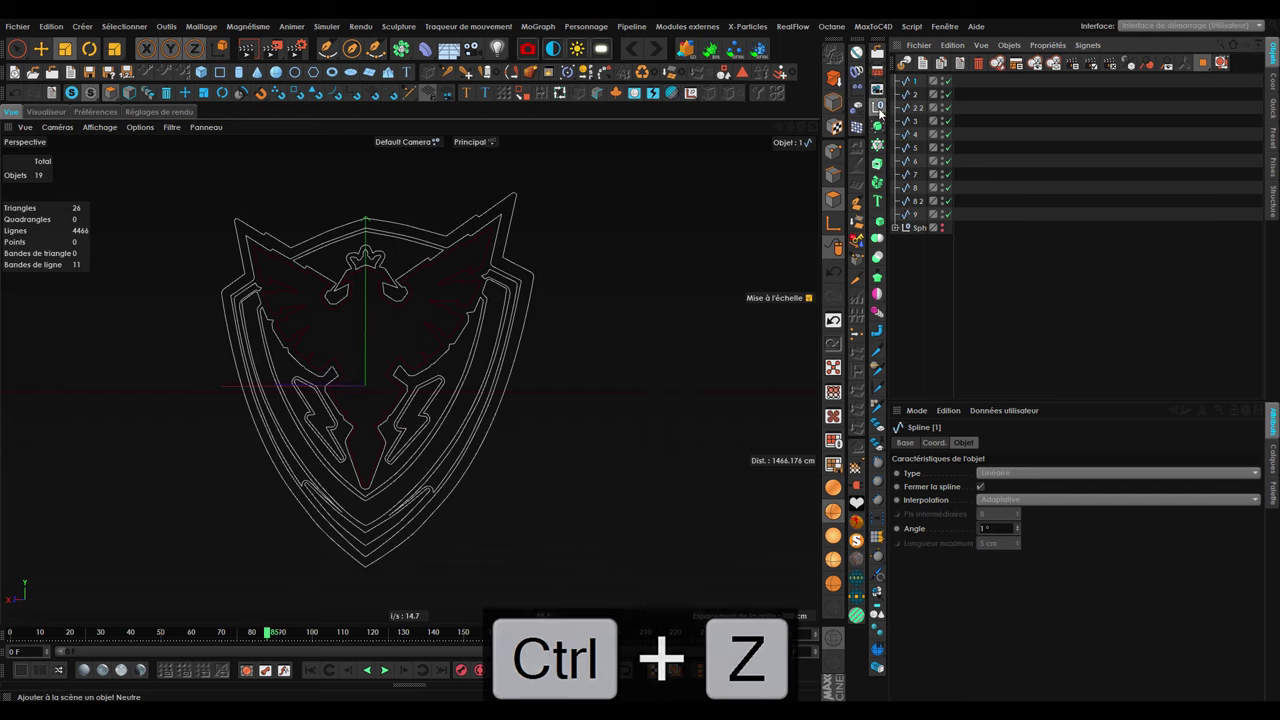
# Group the splines under a null, extrude it with Hierarchical on, and make it editable.
pyautogui.click(880, 111)
pyautogui.moveTo(897, 98)
pyautogui.mouseDown()
pyautogui.moveTo(928, 97)
pyautogui.moveTo(919, 88)
pyautogui.mouseUp()
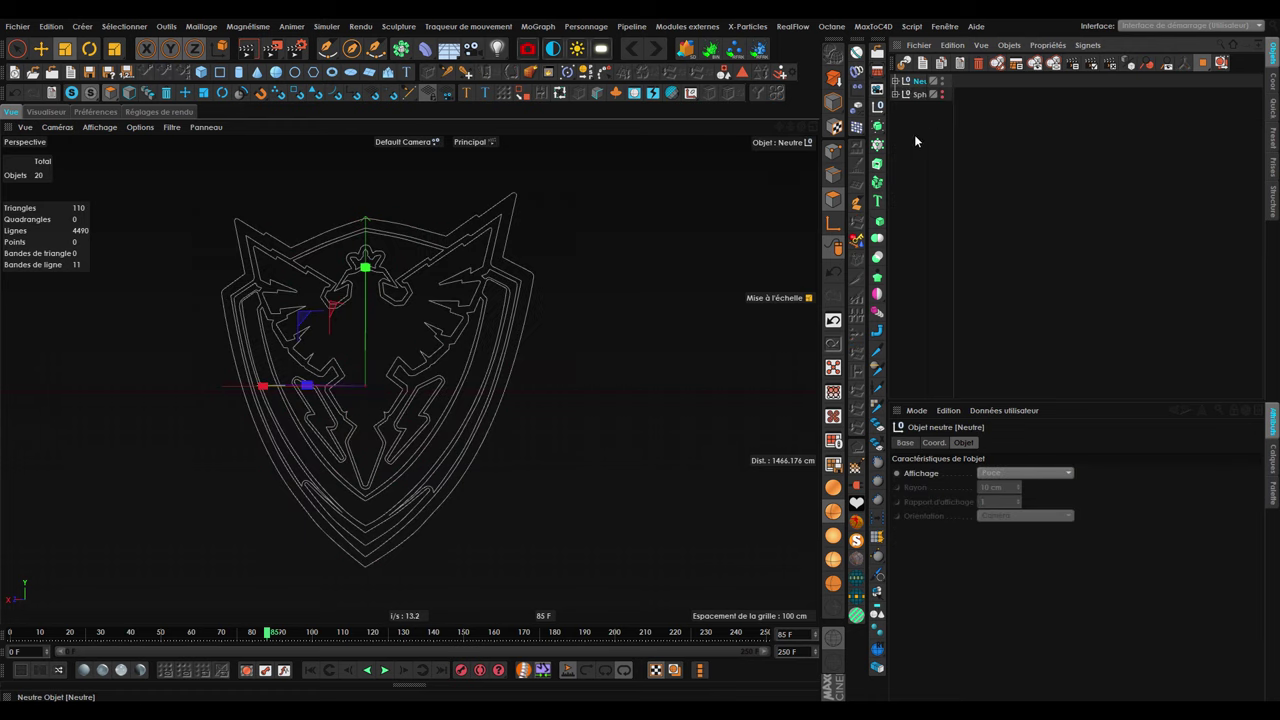
pyautogui.click(878, 164)
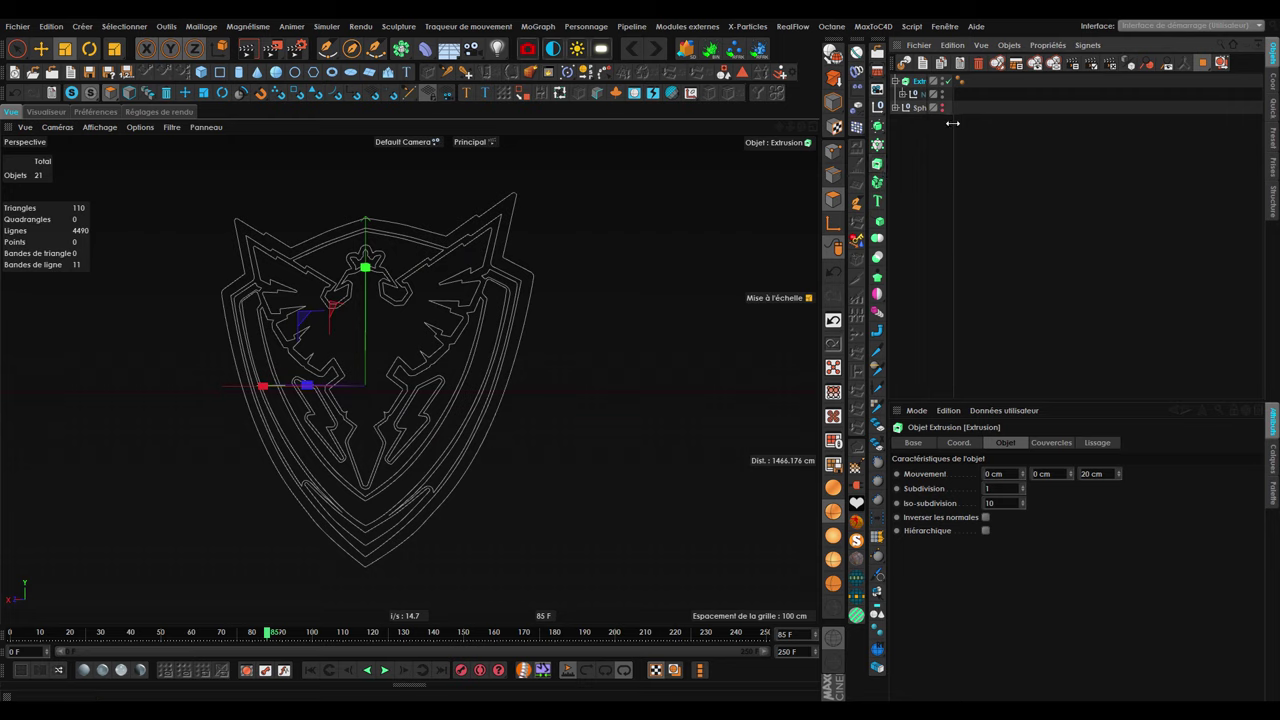
pyautogui.moveTo(952, 123); pyautogui.dragTo(987, 130)
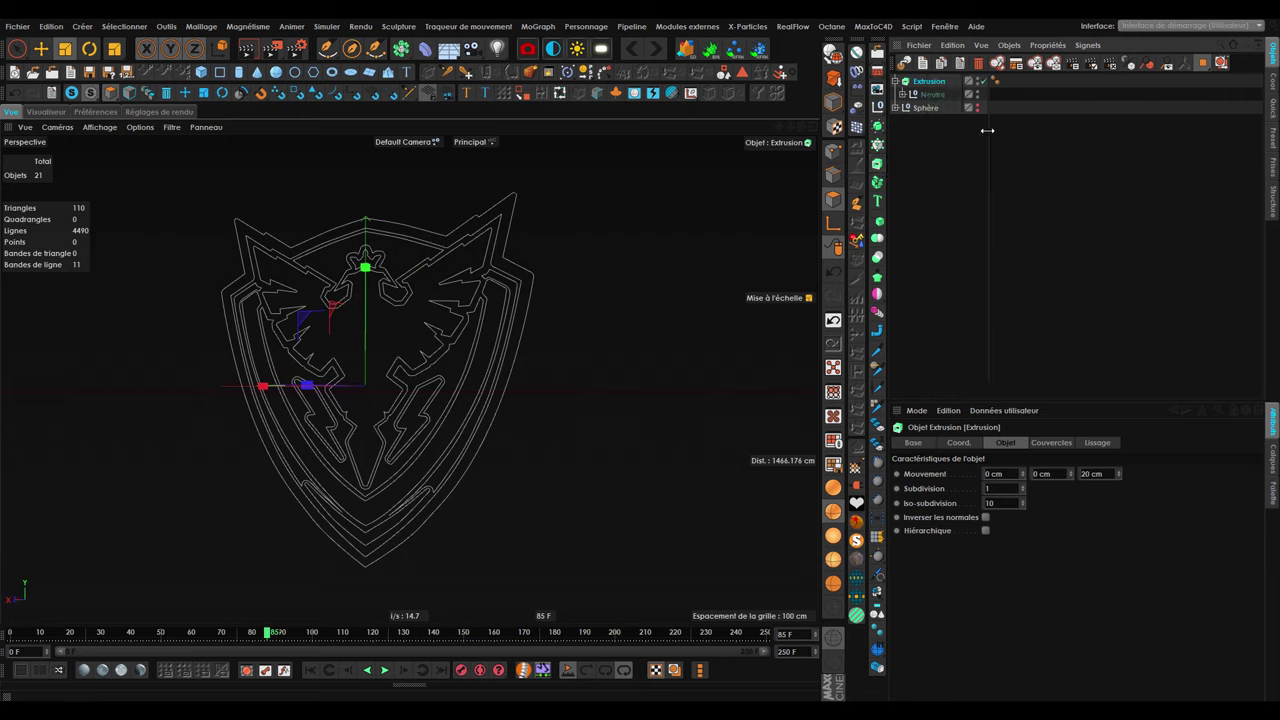
pyautogui.click(985, 530)
pyautogui.moveTo(666, 444)
pyautogui.keyDown('alt'); pyautogui.mouseDown()
pyautogui.moveTo(334, 389)
pyautogui.moveTo(413, 402)
pyautogui.moveTo(457, 286)
pyautogui.moveTo(606, 323)
pyautogui.mouseUp(); pyautogui.keyUp('alt')
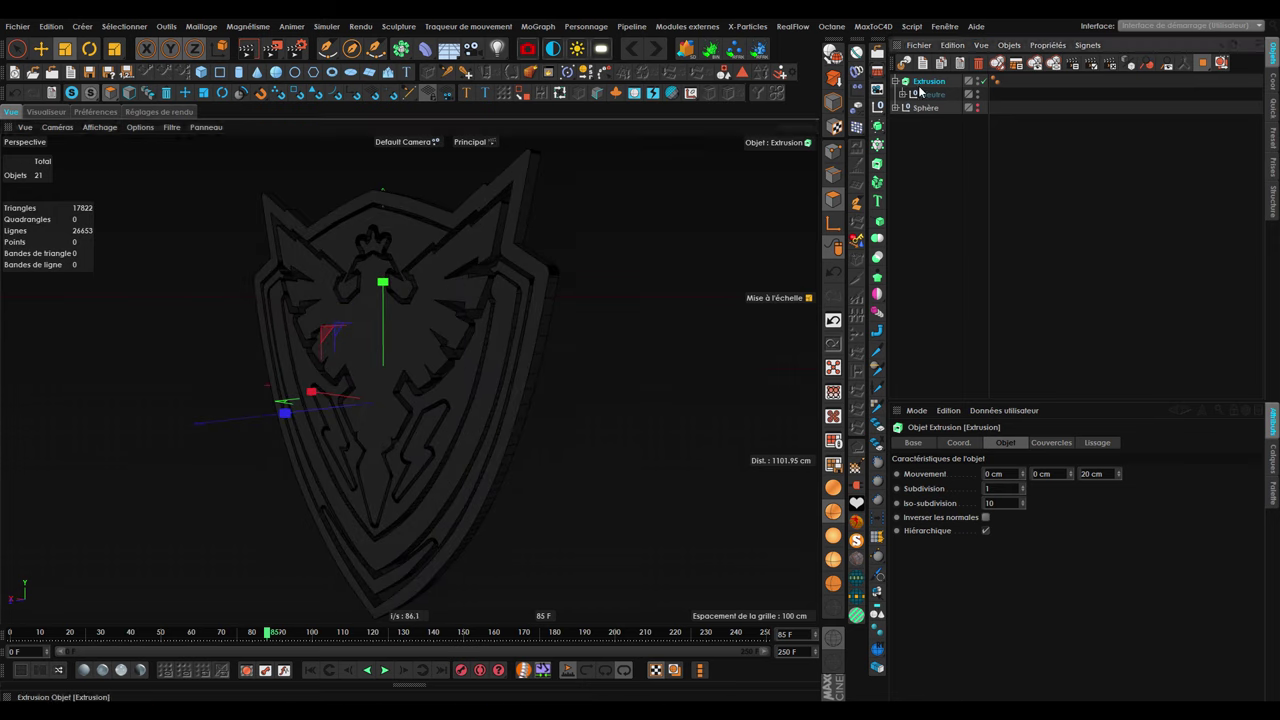
pyautogui.click(878, 90)
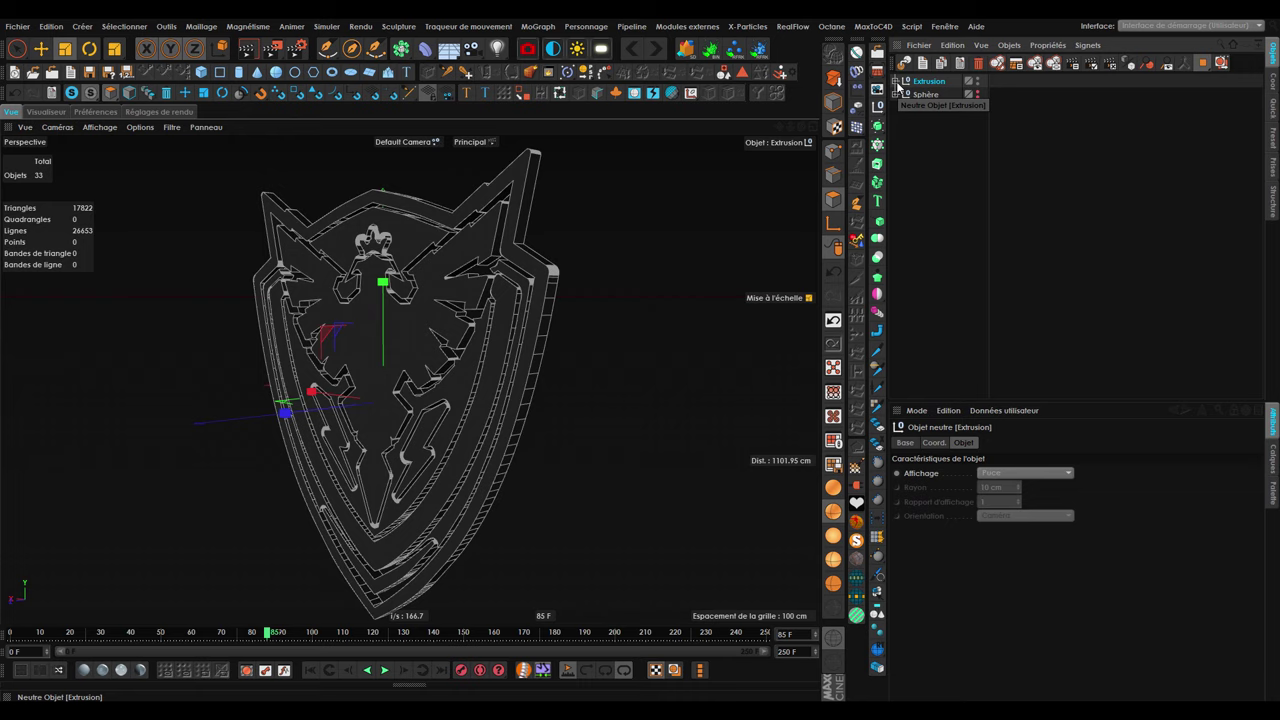
# Expand the converted extrusion and delete the two Neutre nulls, then undo it.
pyautogui.click(896, 81)
pyautogui.click(895, 107)
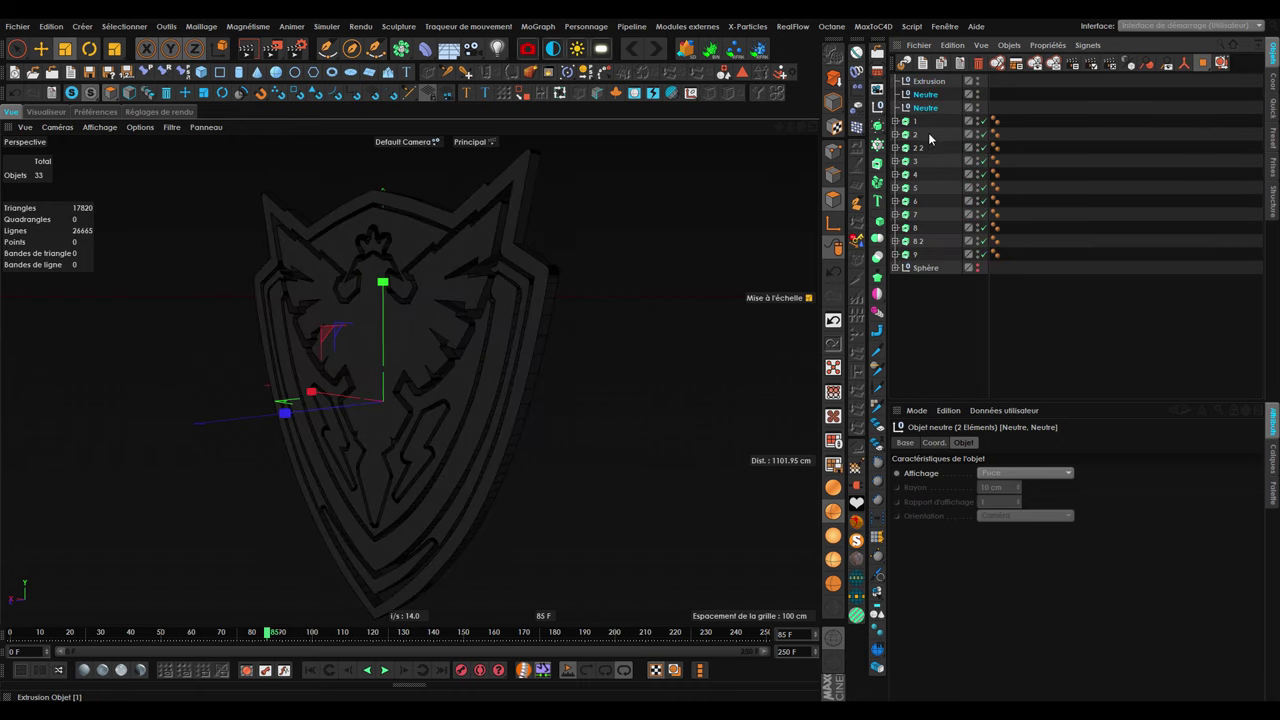
pyautogui.press('Delete')
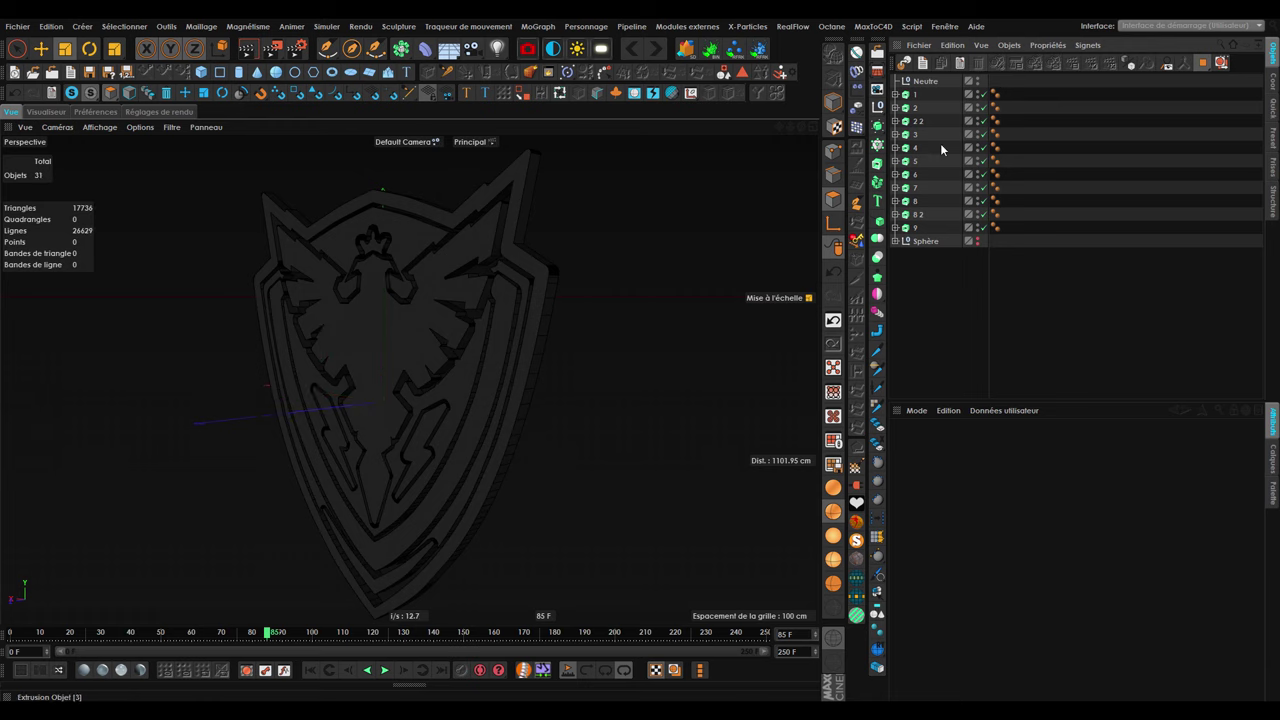
pyautogui.hotkey('ctrl', 'z')
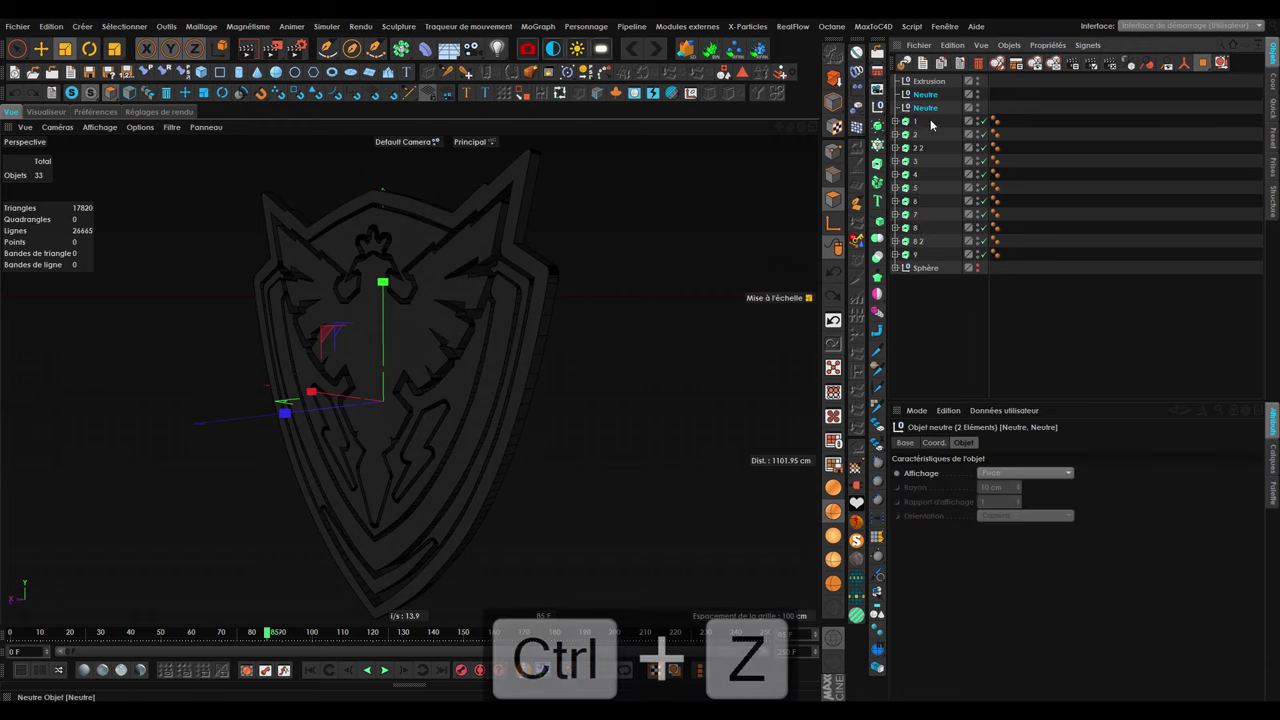
# Step back through earlier changes and delete the Extrusion wrapper and both nulls, keeping the pieces.
pyautogui.hotkey('ctrl', 'z')
pyautogui.hotkey('ctrl', 'z')
pyautogui.hotkey('ctrl', 'z')
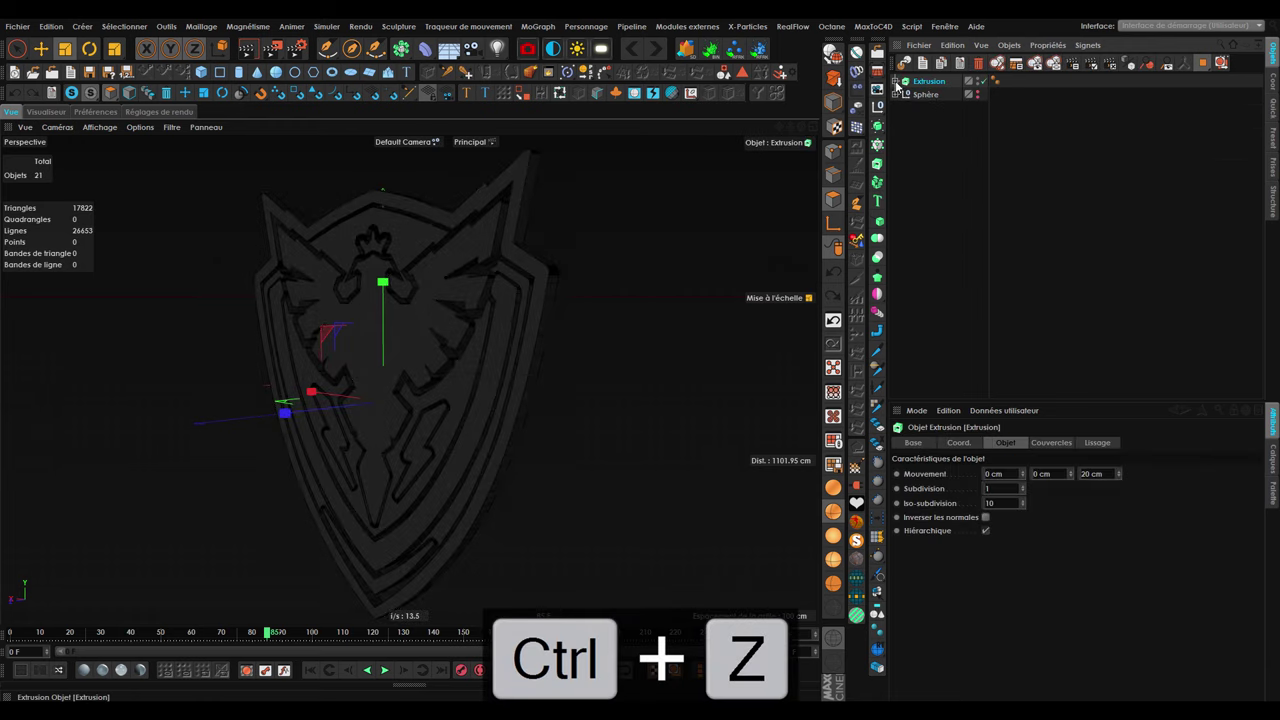
pyautogui.hotkey('ctrl', 'z')
pyautogui.hotkey('ctrl', 'z')
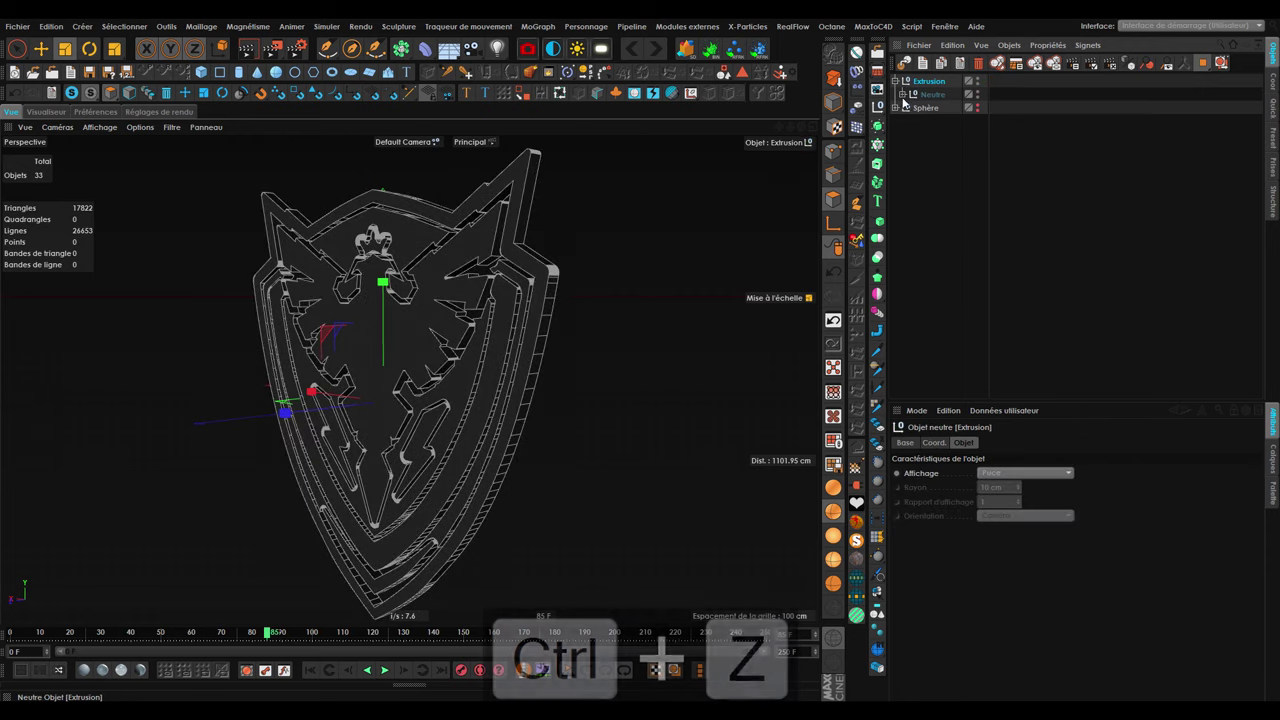
pyautogui.hotkey('ctrl', 'z')
pyautogui.hotkey('ctrl', 'z')
pyautogui.hotkey('ctrl', 'z')
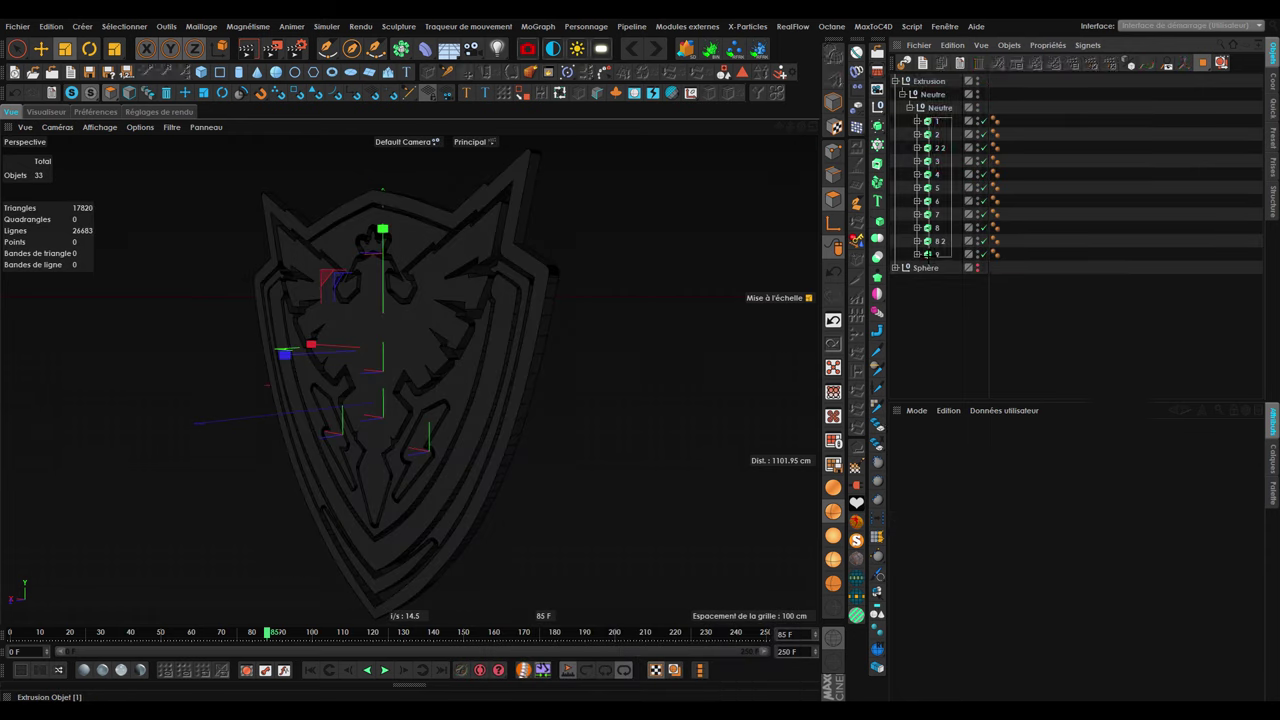
pyautogui.hotkey('ctrl', 'z')
pyautogui.moveTo(996, 108); pyautogui.dragTo(946, 82)
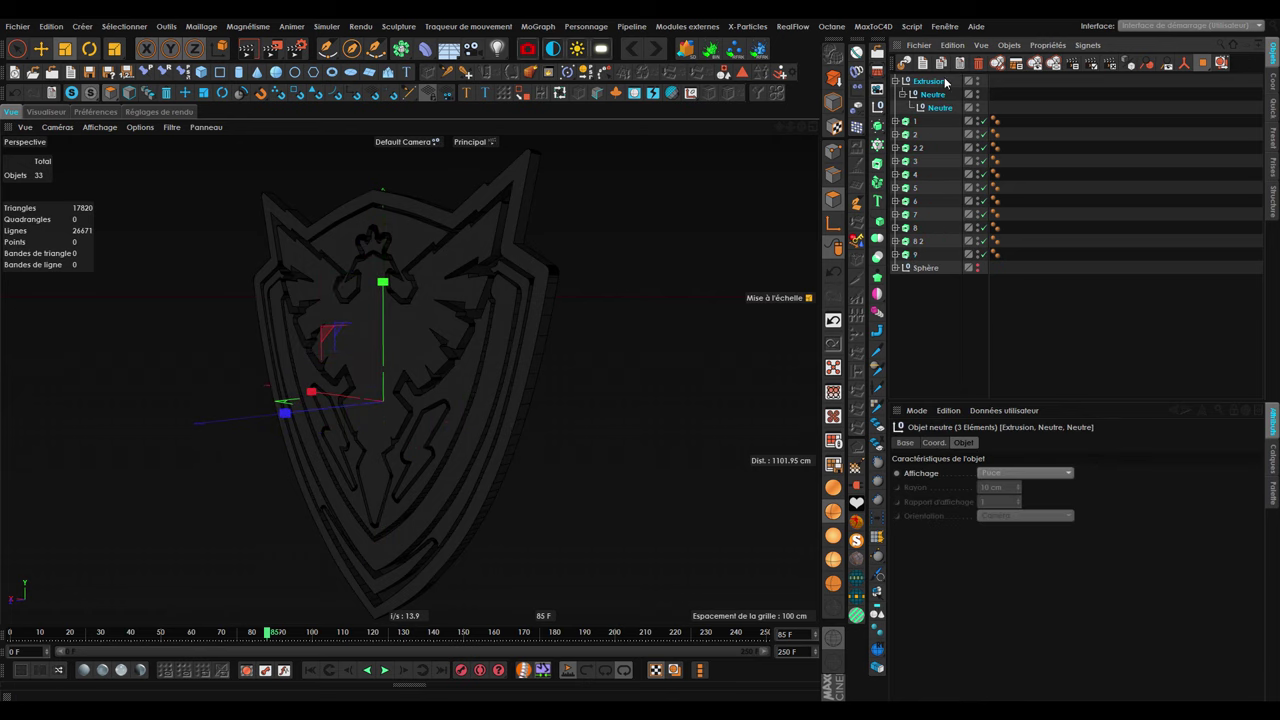
pyautogui.press('Delete')
# Select all eleven shield extrusion pieces while orbiting to check their thickness.
pyautogui.scroll(2, 418, 379)
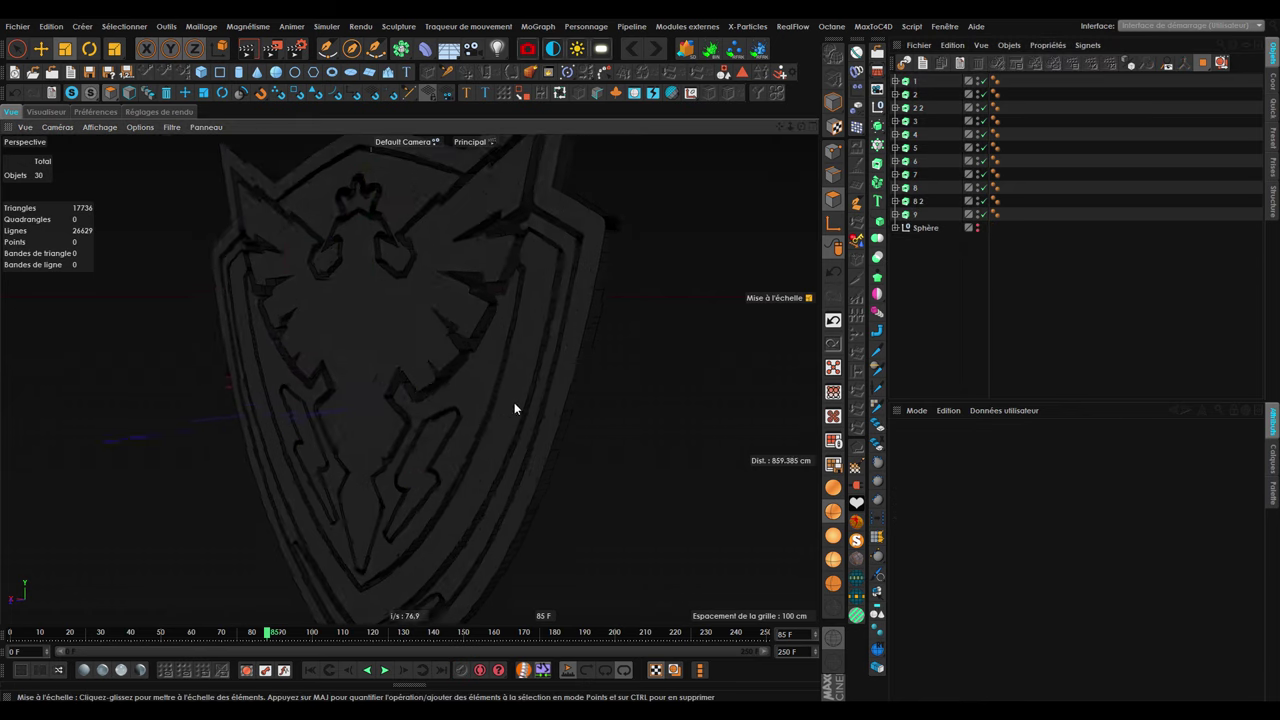
pyautogui.scroll(3, 514, 402)
pyautogui.scroll(-2, 510, 385)
pyautogui.moveTo(486, 405)
pyautogui.keyDown('alt'); pyautogui.mouseDown()
pyautogui.moveTo(232, 421)
pyautogui.moveTo(463, 445)
pyautogui.moveTo(511, 404)
pyautogui.mouseUp(); pyautogui.keyUp('alt')
pyautogui.moveTo(1000, 220); pyautogui.dragTo(950, 77)
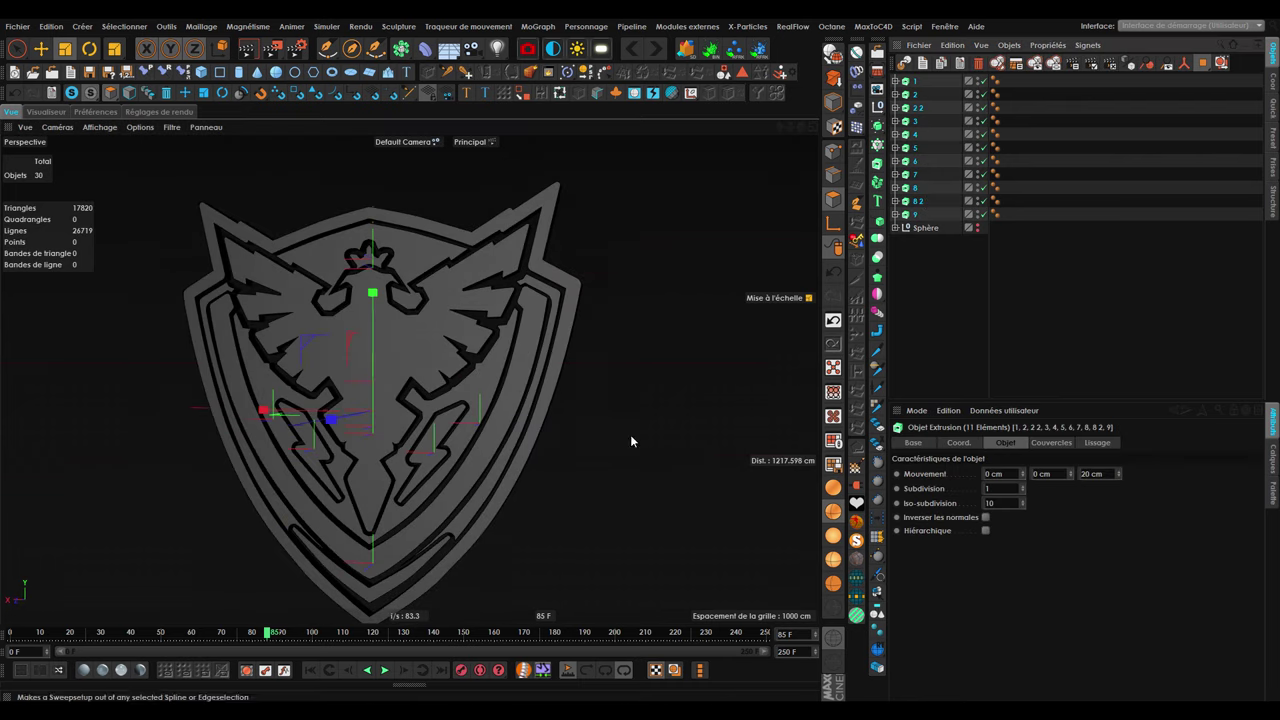
pyautogui.scroll(2, 468, 442)
pyautogui.keyDown('alt'); pyautogui.moveTo(468, 442); pyautogui.dragTo(474, 434); pyautogui.keyUp('alt')
# Bevel both start and end caps with a 2 cm radius and 3 steps.
pyautogui.click(1051, 442)
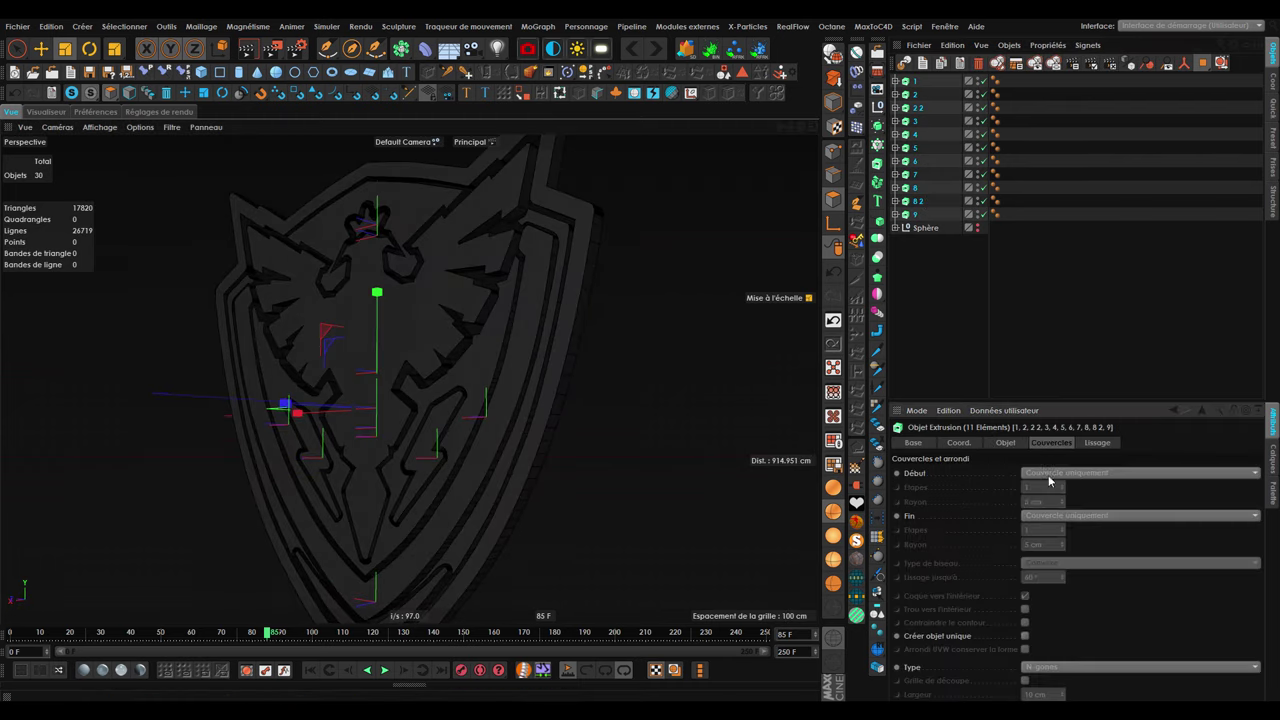
pyautogui.click(1061, 517)
pyautogui.click(1051, 573)
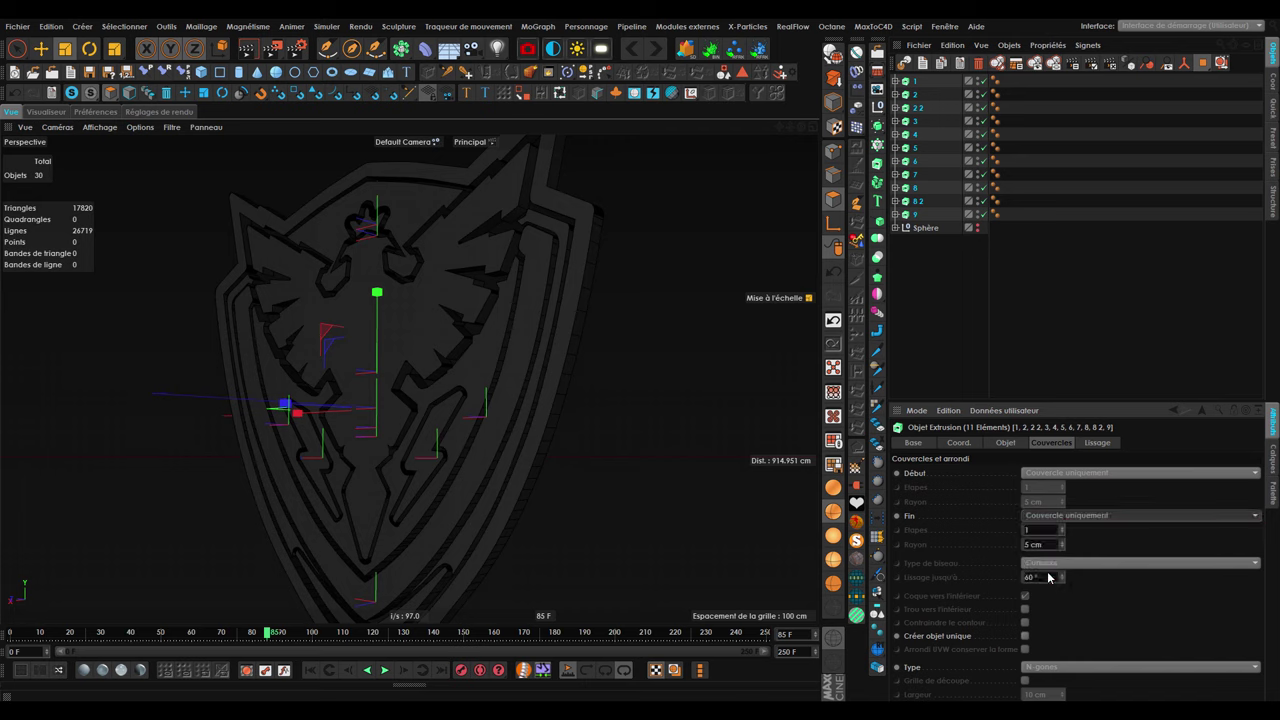
pyautogui.click(1060, 474)
pyautogui.click(1060, 531)
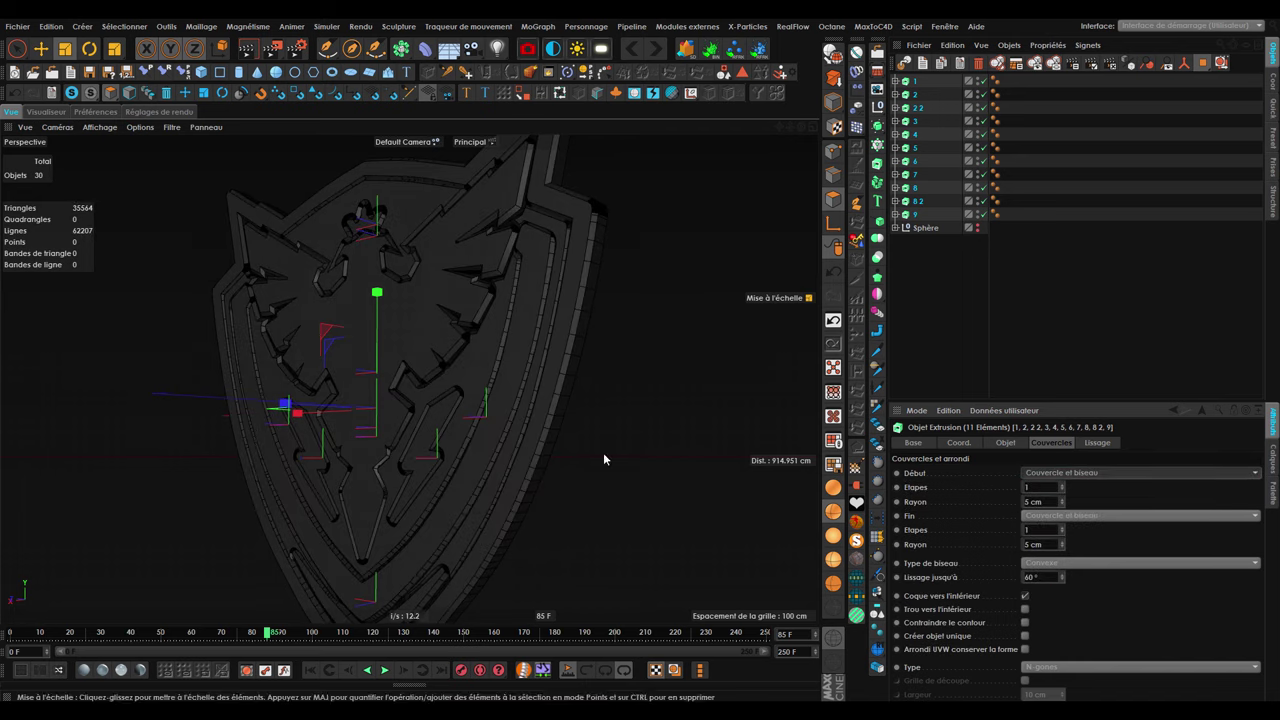
pyautogui.click(1035, 544)
pyautogui.write('2')
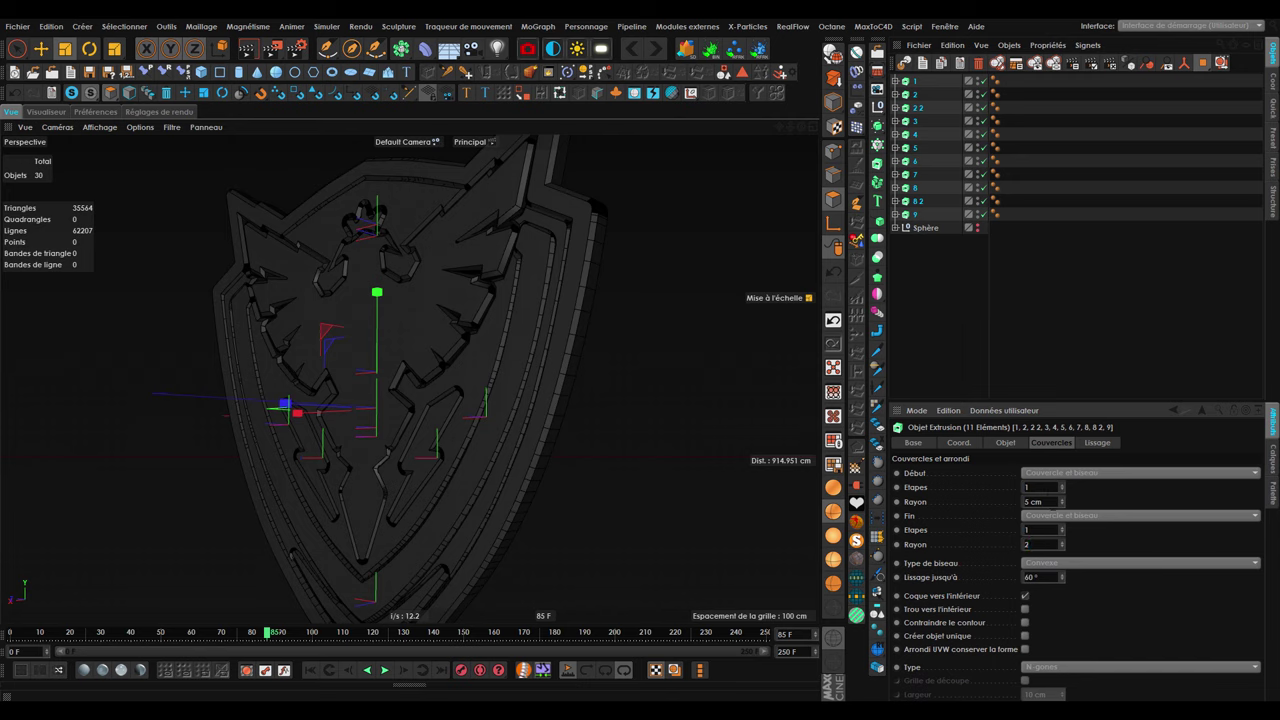
pyautogui.press('Tab')
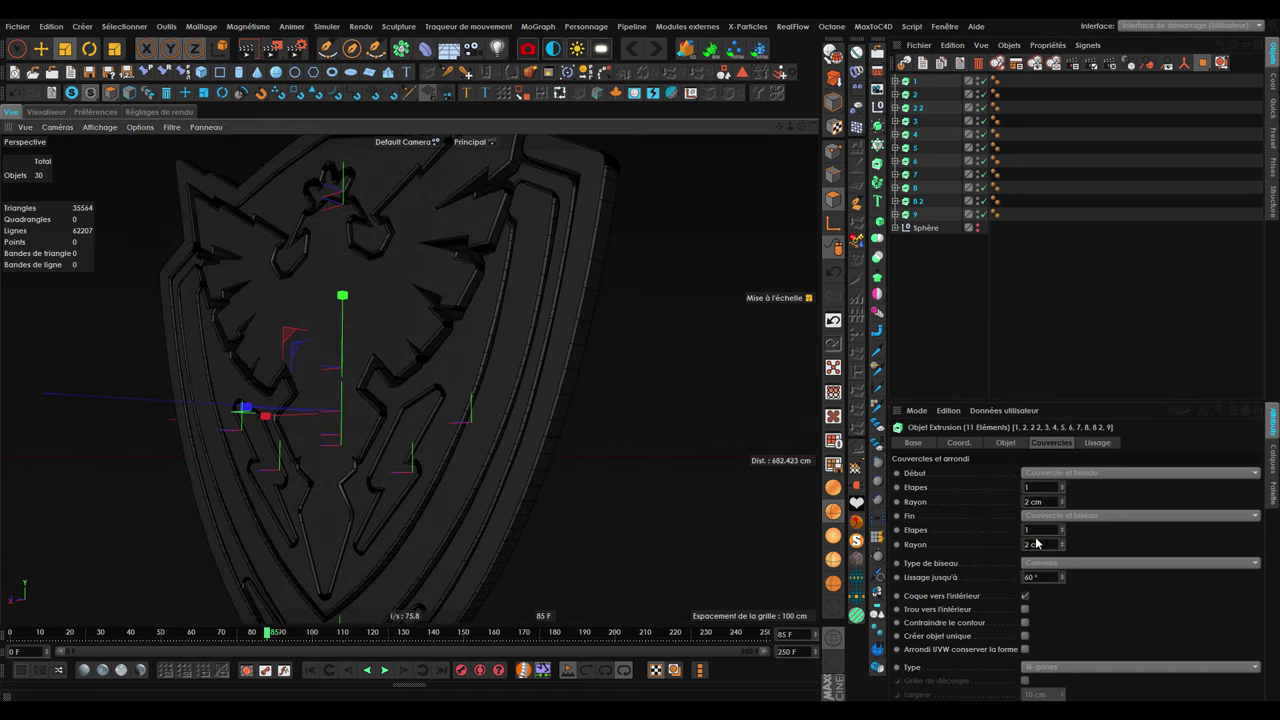
pyautogui.write('3')
pyautogui.press('Return')
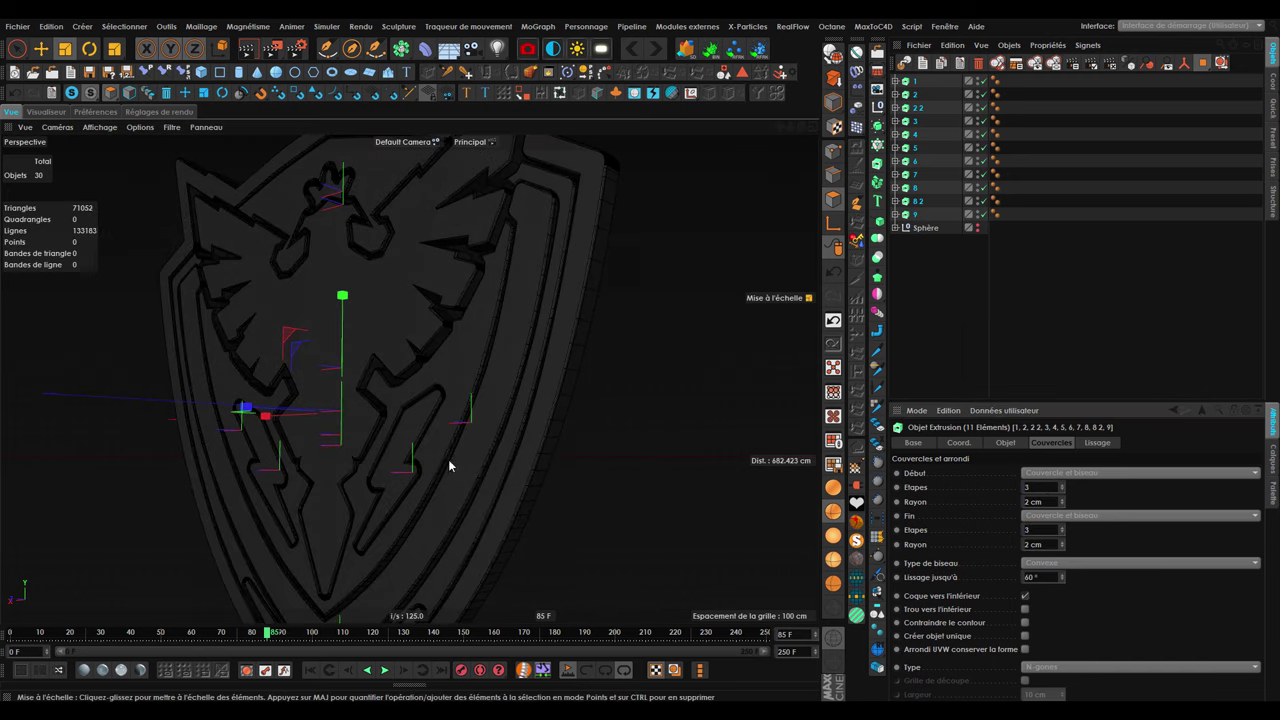
# Reduce the extrusion depth of all pieces to 15 cm.
pyautogui.scroll(3, 530, 415)
pyautogui.scroll(3, 570, 395)
pyautogui.scroll(-3, 601, 378)
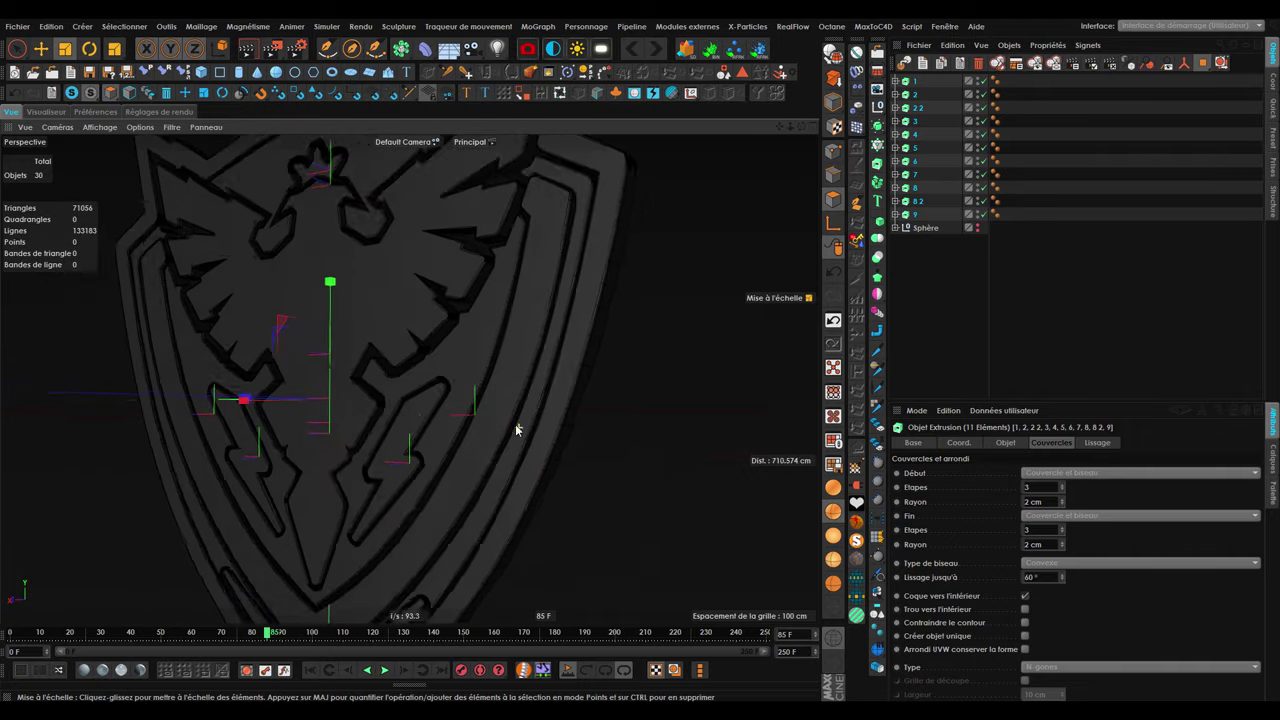
pyautogui.moveTo(550, 415)
pyautogui.keyDown('alt'); pyautogui.mouseDown()
pyautogui.moveTo(344, 381)
pyautogui.moveTo(480, 385)
pyautogui.mouseUp(); pyautogui.keyUp('alt')
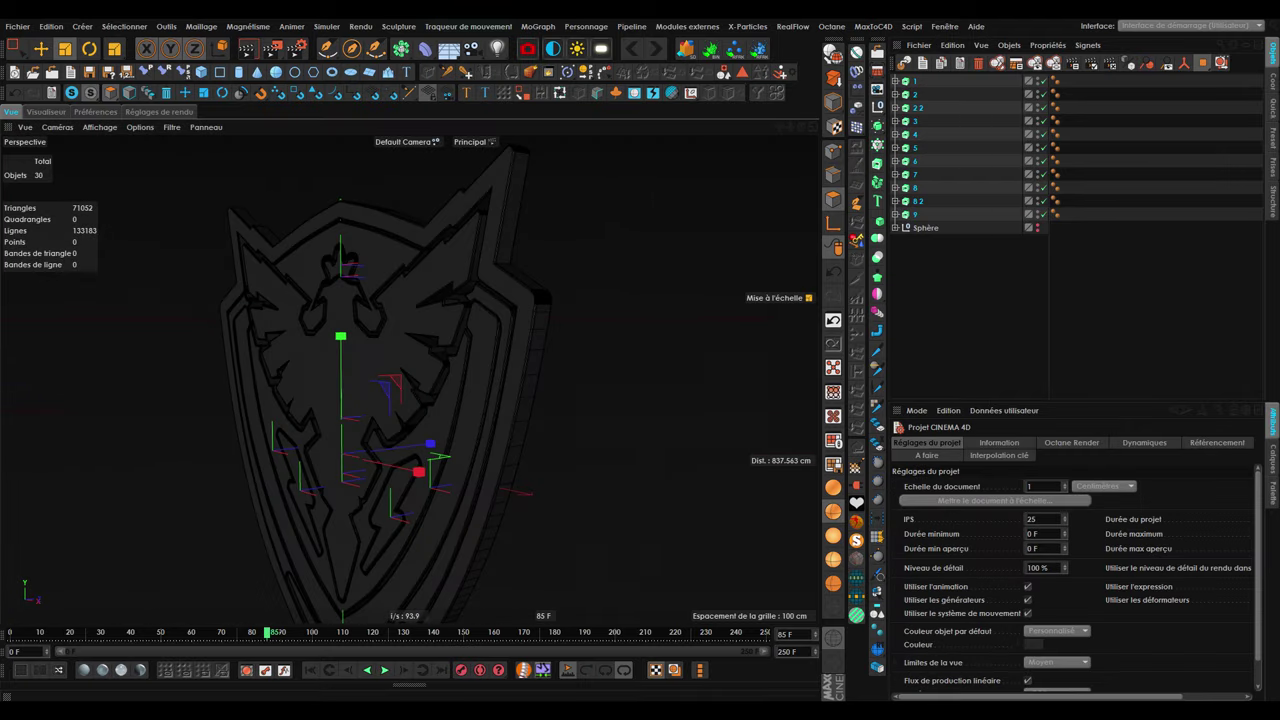
pyautogui.hotkey('alt', 'Tab')
pyautogui.hotkey('alt', 'Tab')
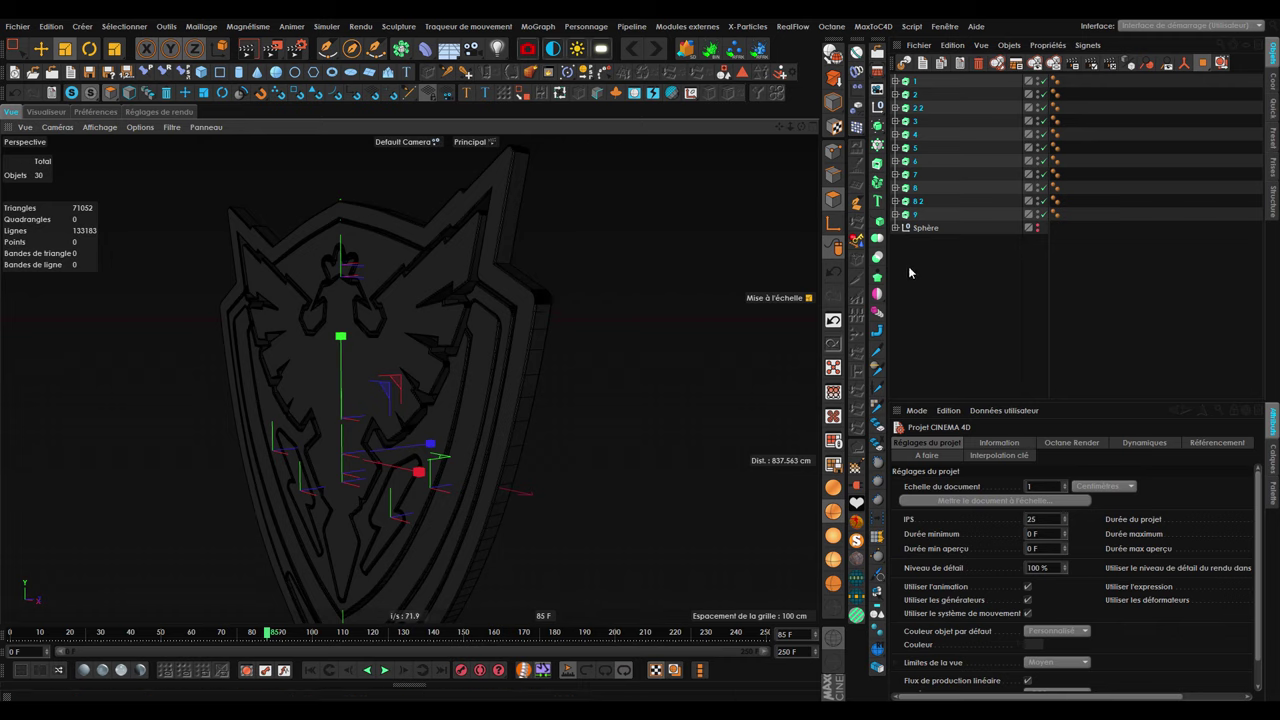
pyautogui.keyDown('shift'); pyautogui.click(930, 215); pyautogui.keyUp('shift')
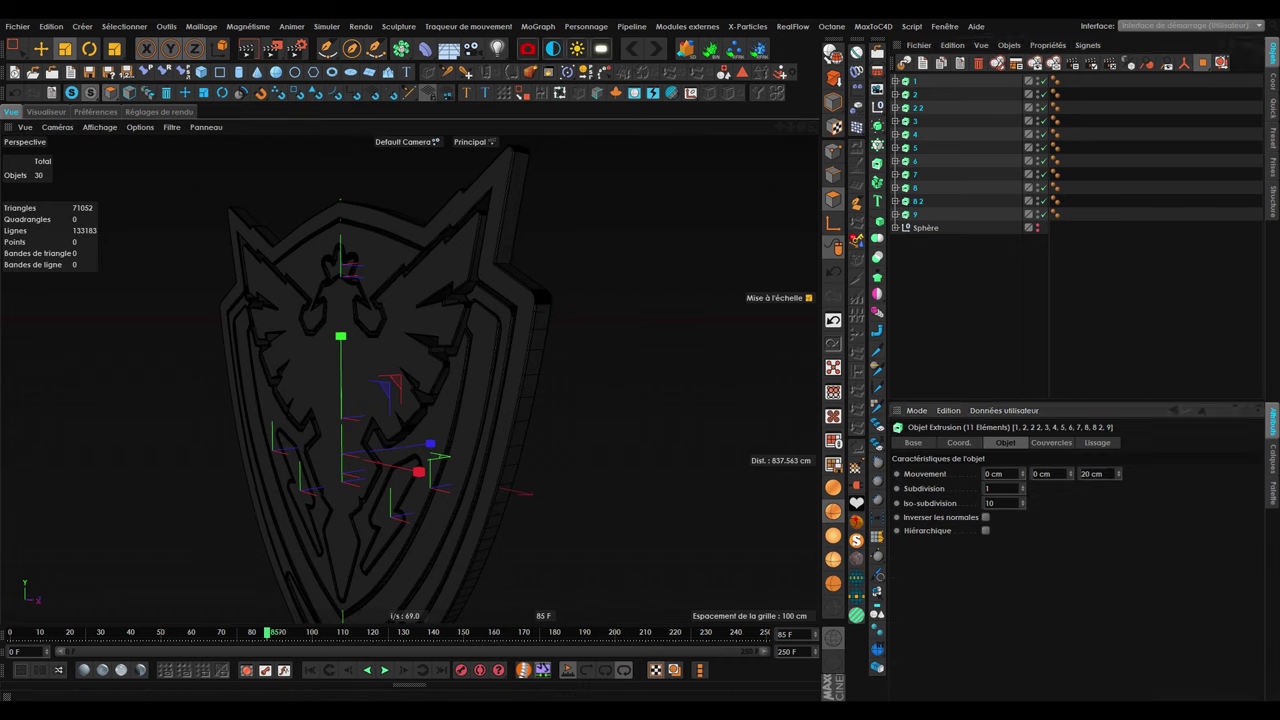
pyautogui.write('5')
pyautogui.press('Return')
pyautogui.moveTo(461, 298)
pyautogui.keyDown('alt'); pyautogui.mouseDown()
pyautogui.moveTo(334, 299)
pyautogui.moveTo(463, 329)
pyautogui.moveTo(530, 310)
pyautogui.moveTo(428, 331)
pyautogui.moveTo(540, 370)
pyautogui.mouseUp(); pyautogui.keyUp('alt')
pyautogui.click(248, 48)
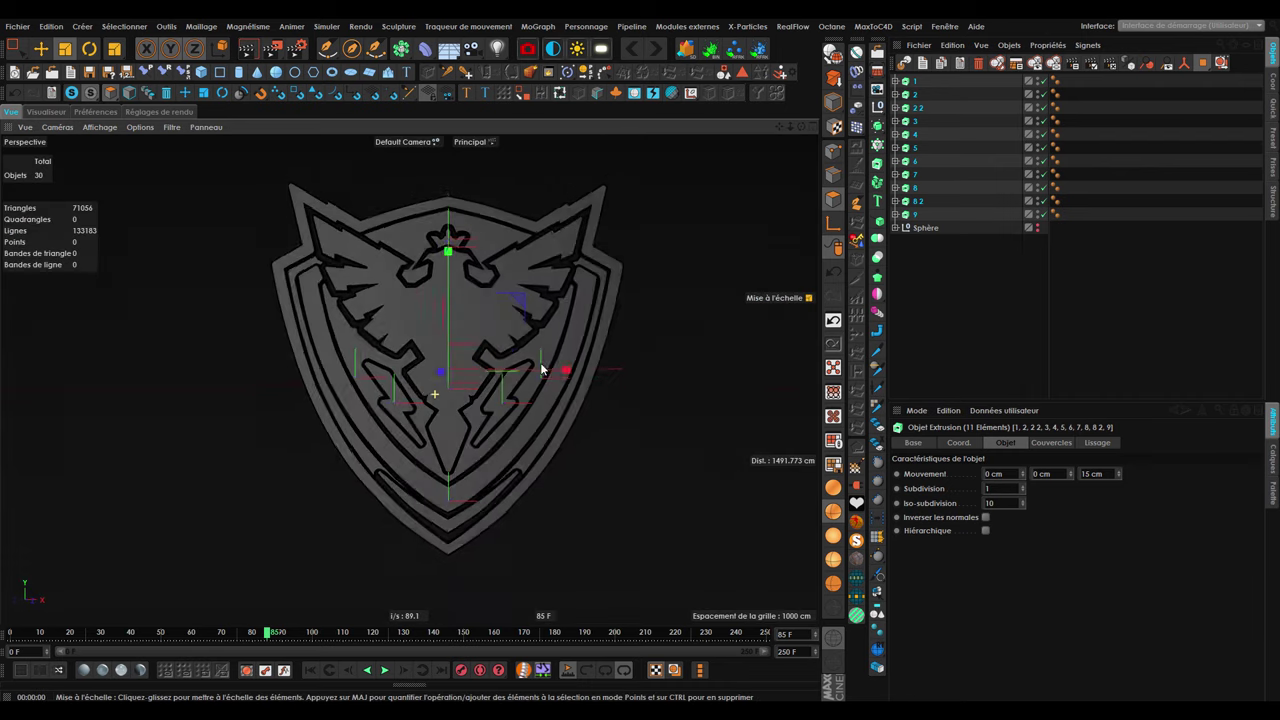
pyautogui.click(977, 270)
pyautogui.click(912, 122)
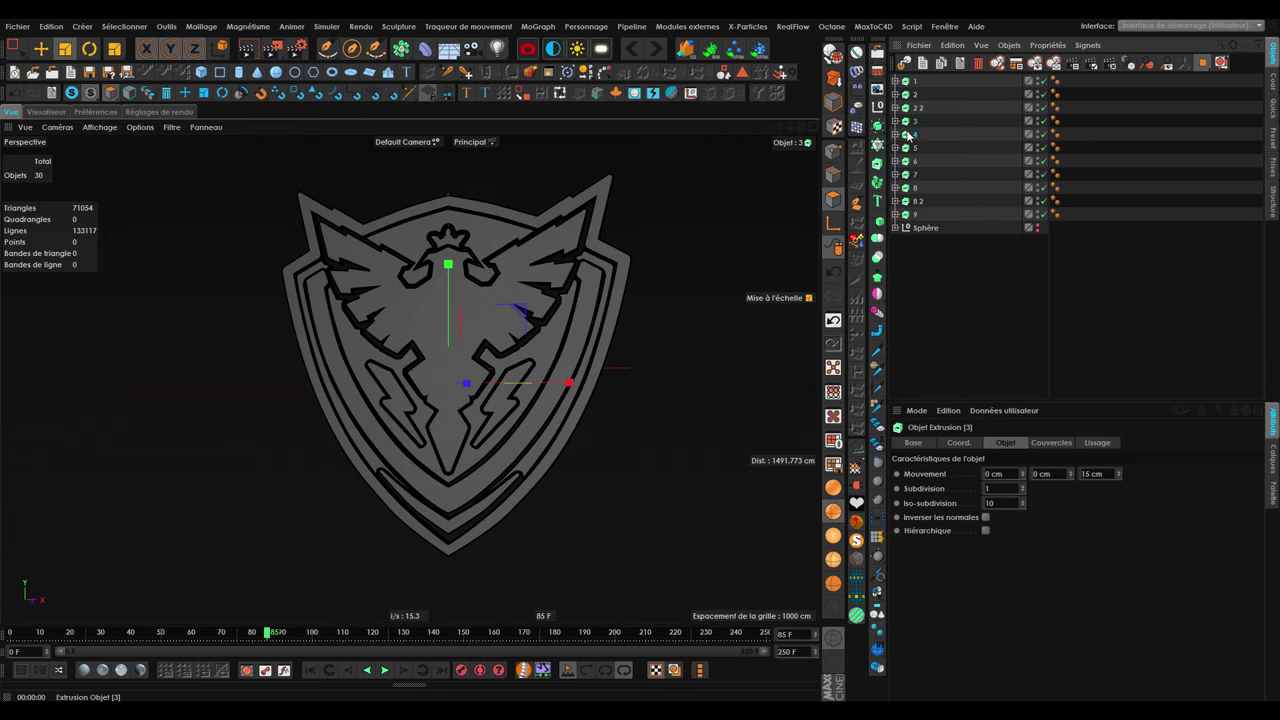
pyautogui.click(910, 135)
pyautogui.click(895, 148)
pyautogui.click(895, 148)
pyautogui.click(910, 161)
pyautogui.click(910, 187)
pyautogui.click(912, 201)
pyautogui.click(911, 214)
pyautogui.click(896, 214)
pyautogui.click(920, 228)
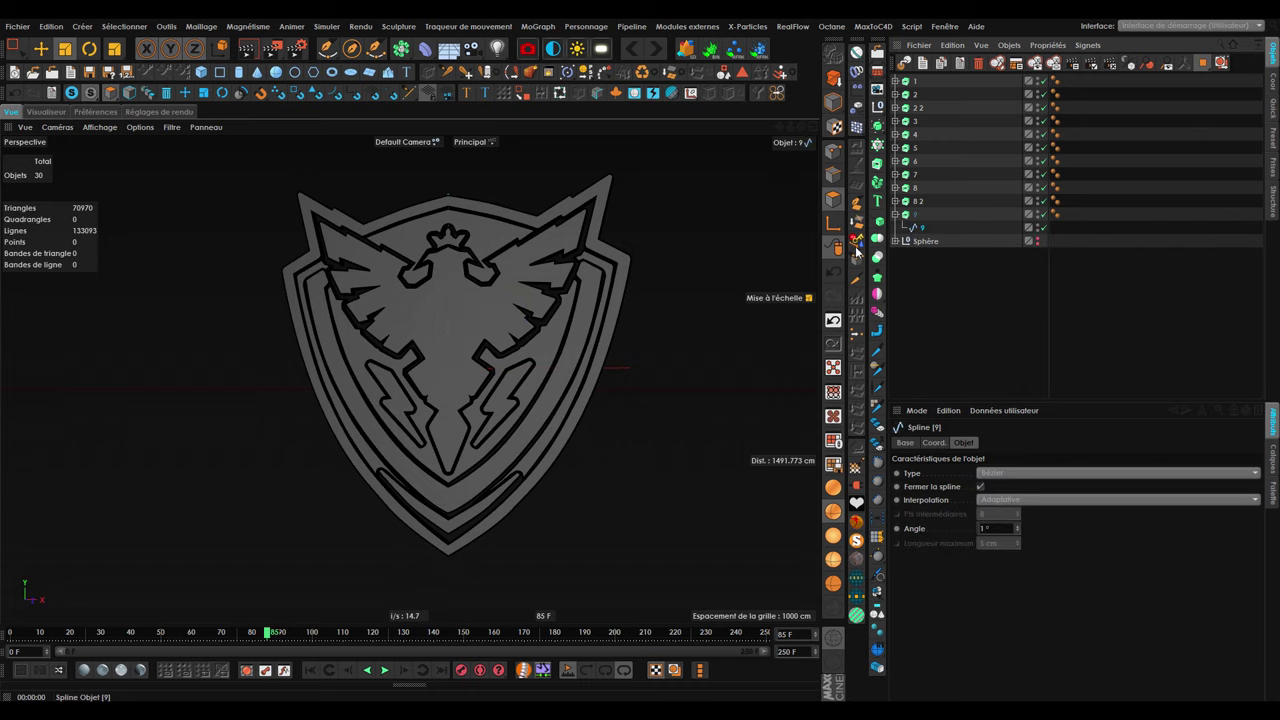
pyautogui.click(912, 214)
pyautogui.click(896, 214)
pyautogui.click(914, 228)
pyautogui.click(914, 134)
pyautogui.click(911, 107)
pyautogui.moveTo(544, 260)
pyautogui.keyDown('alt'); pyautogui.mouseDown()
pyautogui.moveTo(520, 290)
pyautogui.moveTo(531, 277)
pyautogui.mouseUp(); pyautogui.keyUp('alt')
pyautogui.moveTo(531, 277)
pyautogui.keyDown('alt'); pyautogui.mouseDown(button='right')
pyautogui.moveTo(482, 375)
pyautogui.moveTo(500, 420)
pyautogui.mouseUp(button='right'); pyautogui.keyUp('alt')
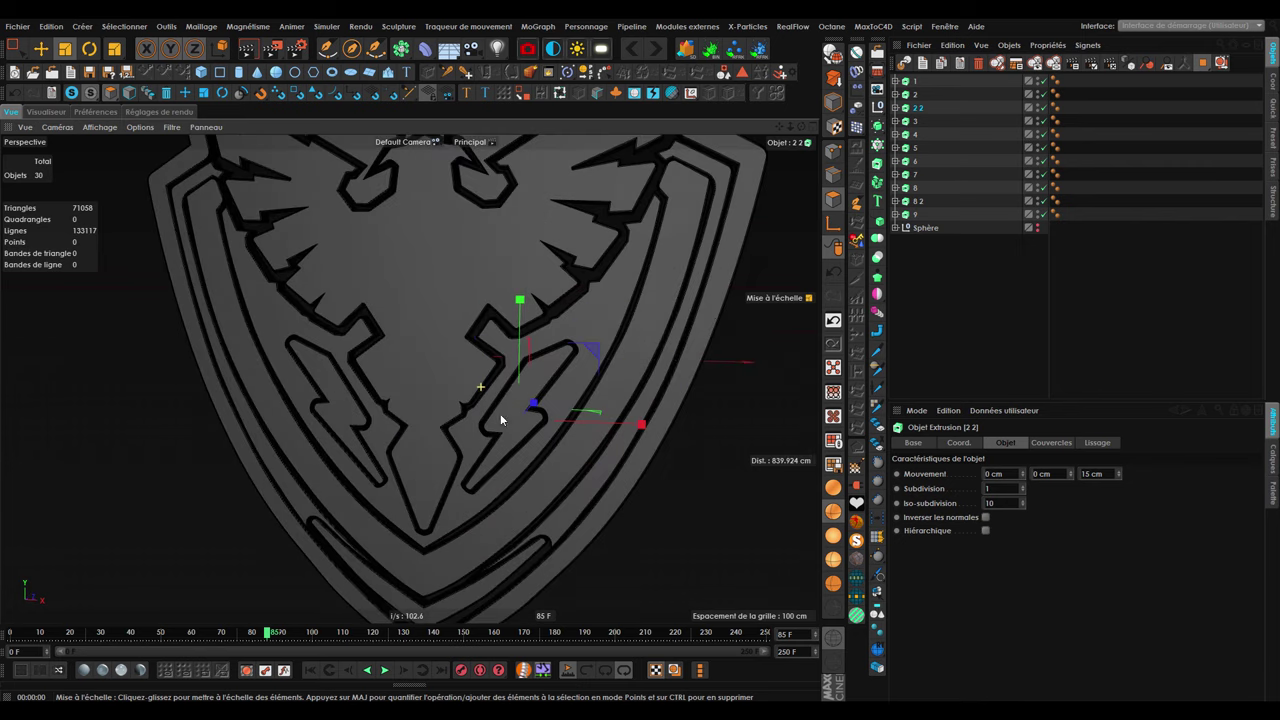
pyautogui.press('e')
pyautogui.keyDown('alt'); pyautogui.moveTo(340, 314); pyautogui.dragTo(452, 376); pyautogui.keyUp('alt')
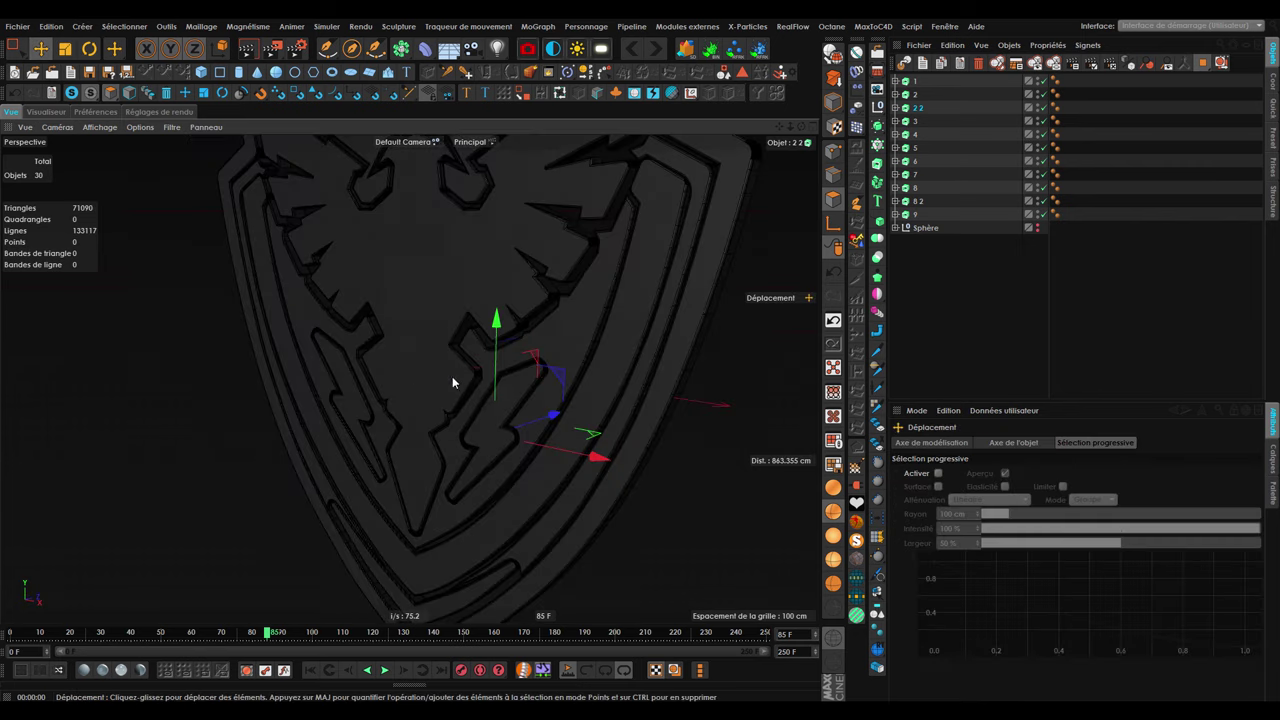
pyautogui.moveTo(557, 420)
pyautogui.mouseDown()
pyautogui.moveTo(430, 455)
pyautogui.moveTo(506, 487)
pyautogui.mouseUp()
pyautogui.scroll(3, 474, 432)
pyautogui.press('r')
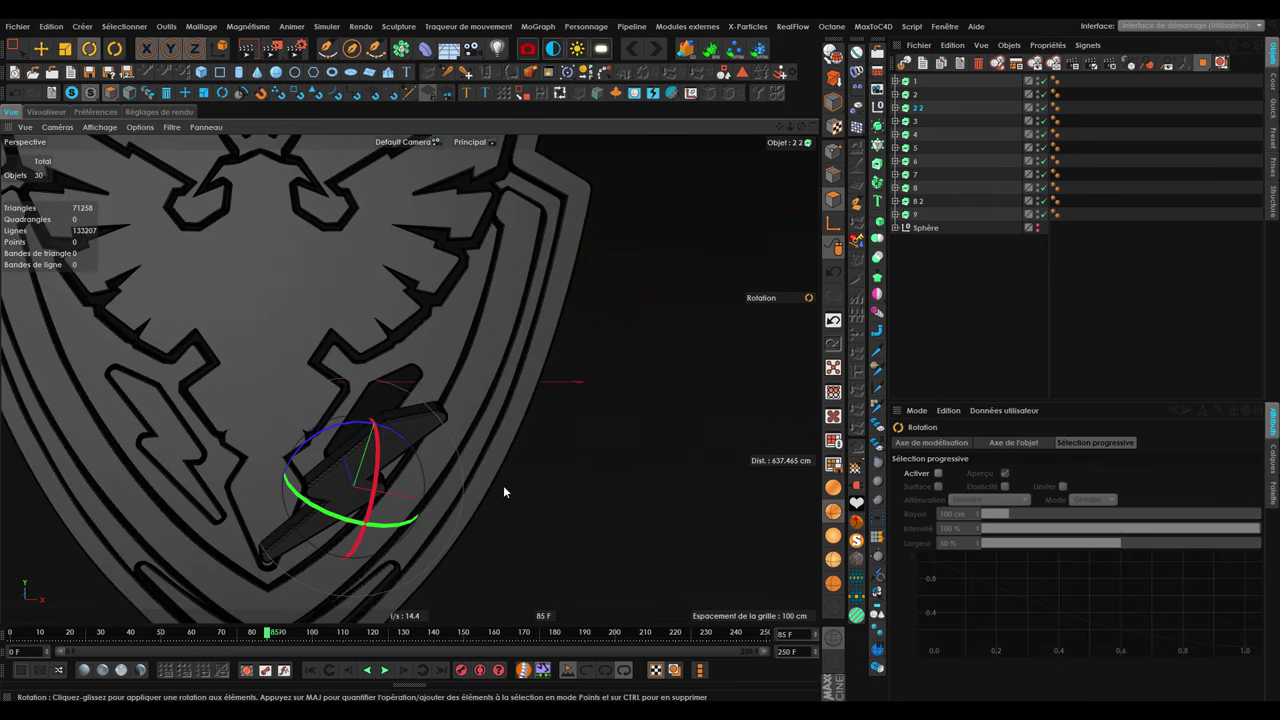
pyautogui.hotkey('ctrl', 'z')
pyautogui.hotkey('ctrl', 'z')
pyautogui.hotkey('ctrl', 'z')
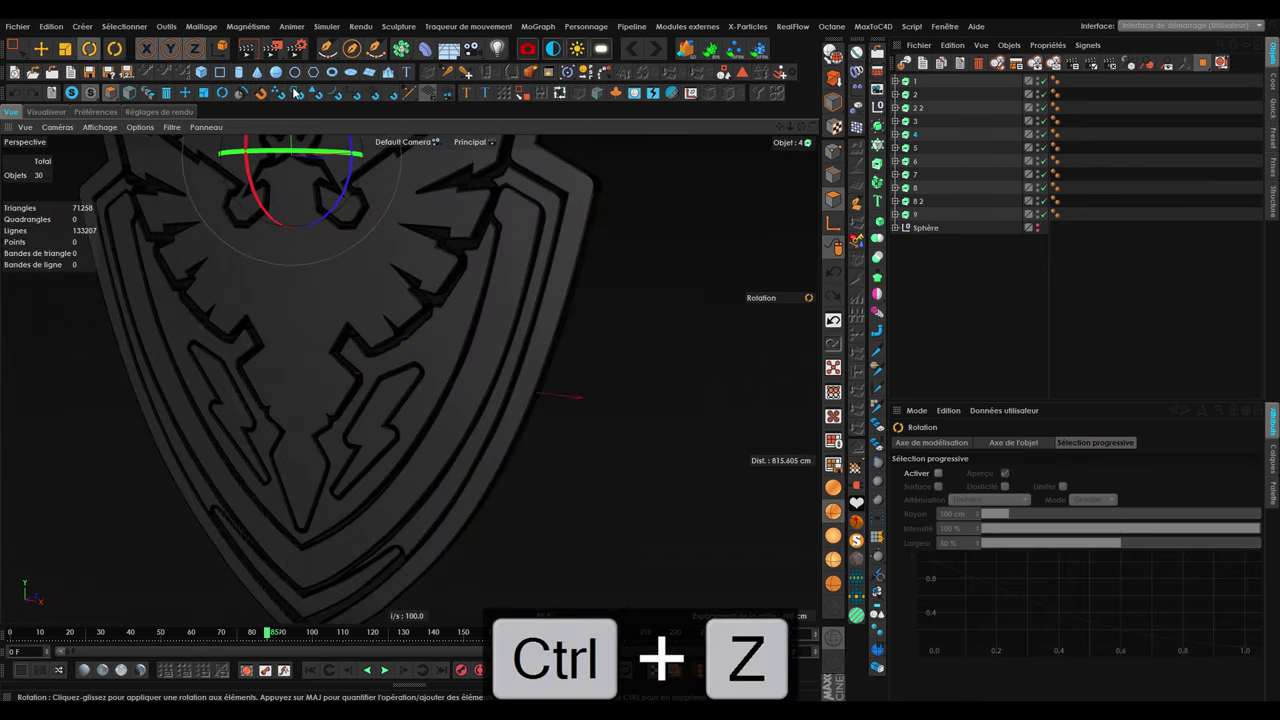
pyautogui.click(201, 26)
pyautogui.moveTo(218, 160)
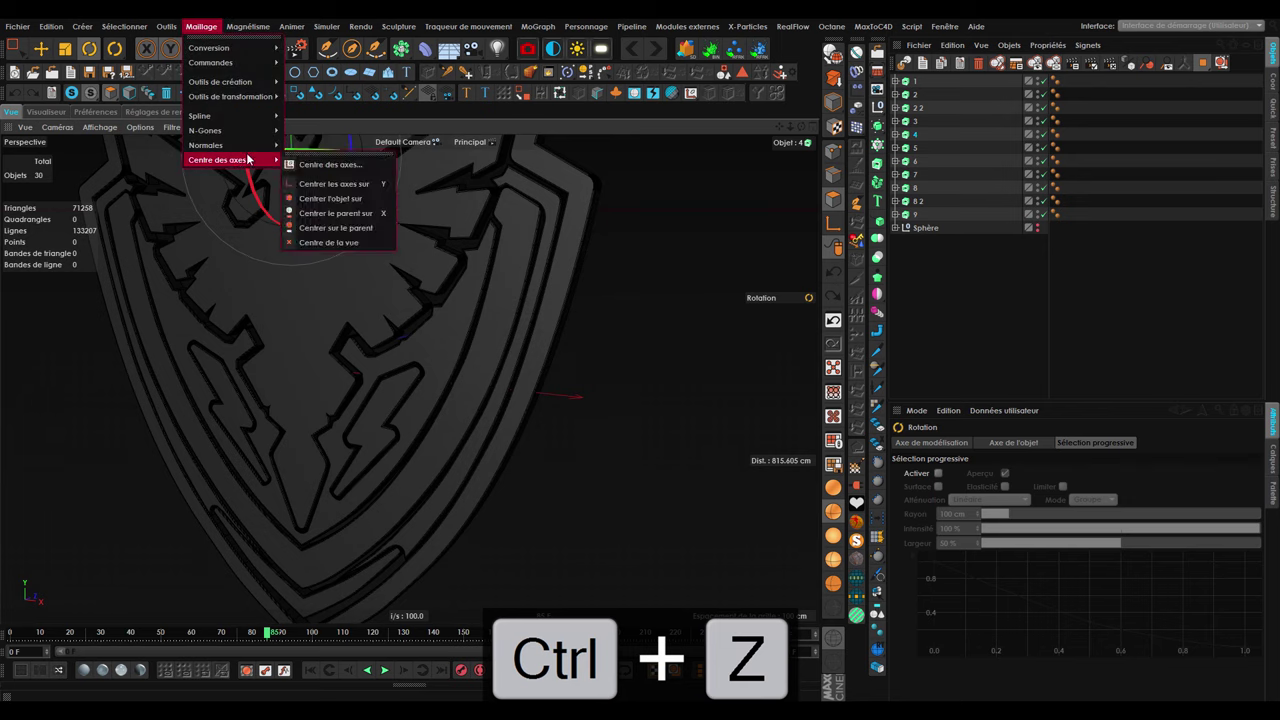
pyautogui.click(709, 232)
pyautogui.scroll(-3, 709, 232)
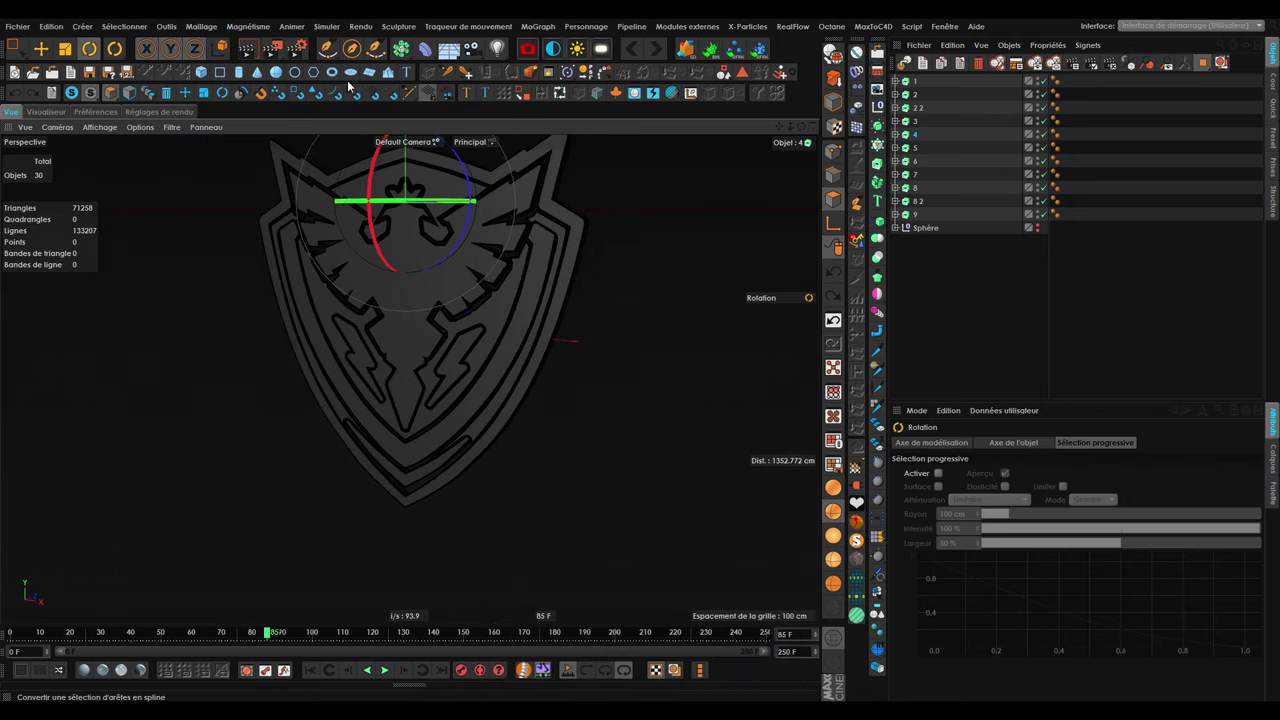
pyautogui.click(115, 48)
pyautogui.click(172, 344)
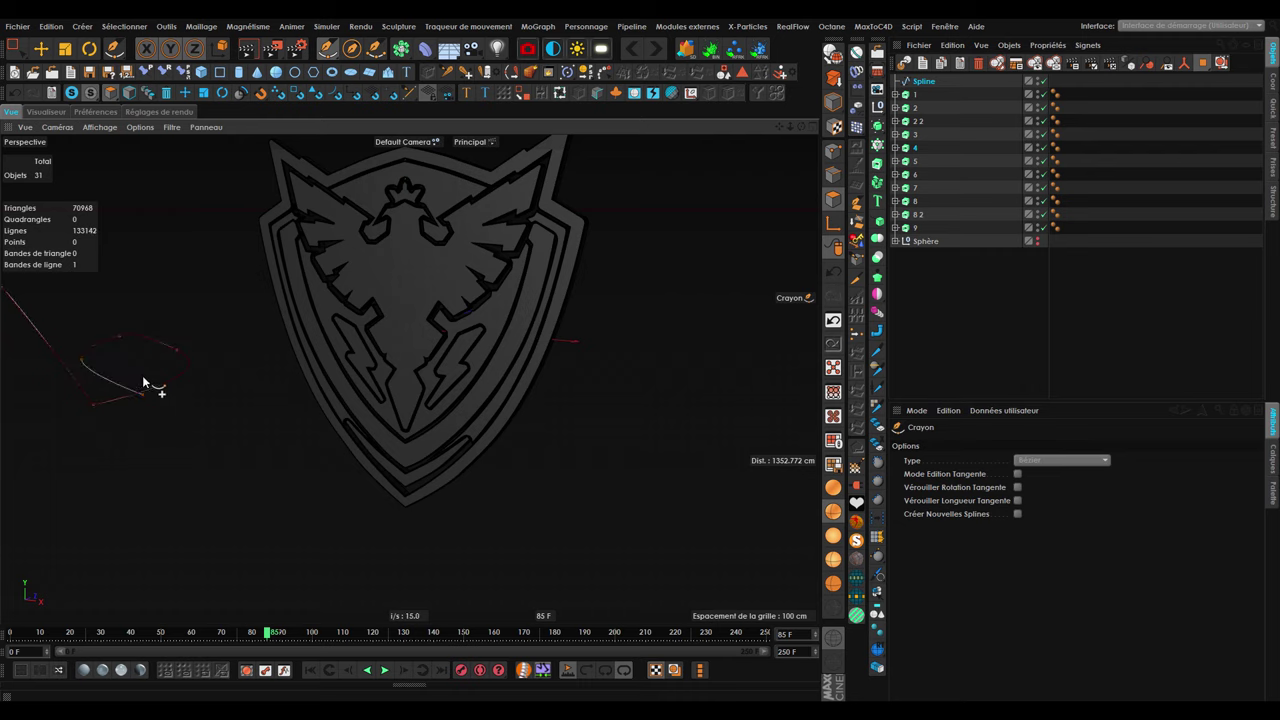
pyautogui.keyDown('alt'); pyautogui.moveTo(98, 378); pyautogui.dragTo(166, 401, button='middle'); pyautogui.keyUp('alt')
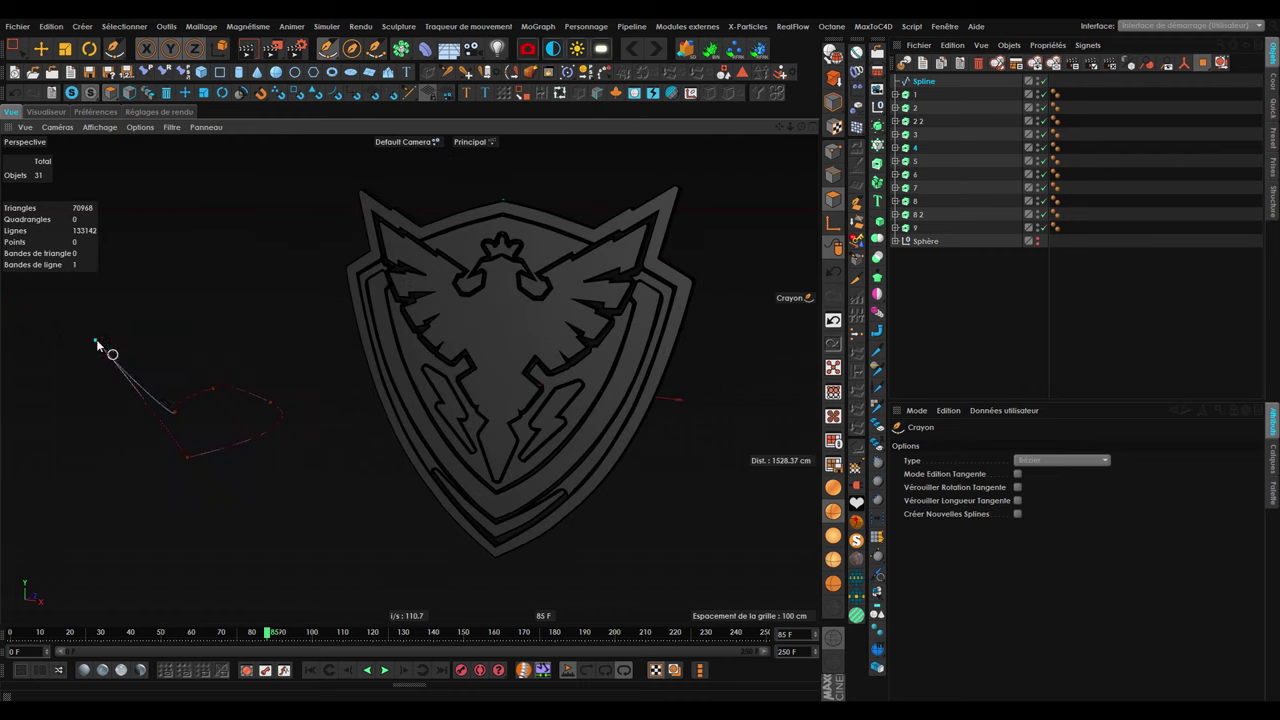
pyautogui.click(41, 48)
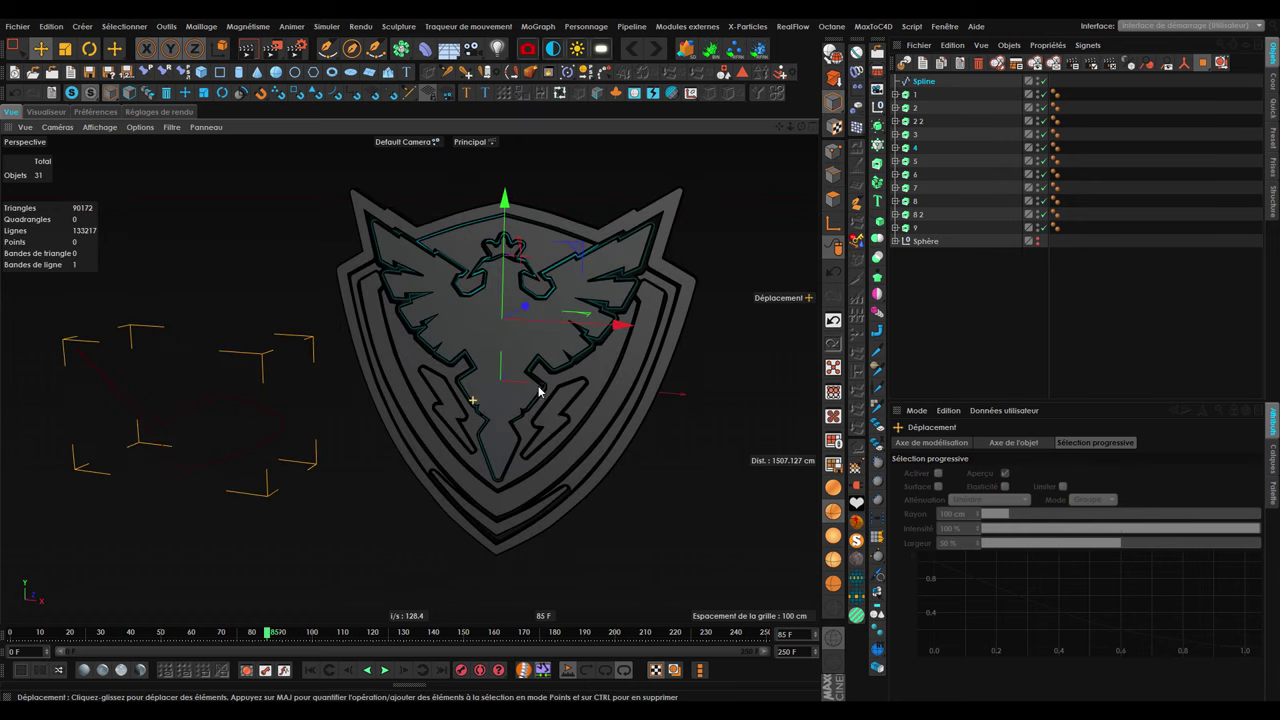
pyautogui.click(918, 86)
pyautogui.click(918, 83)
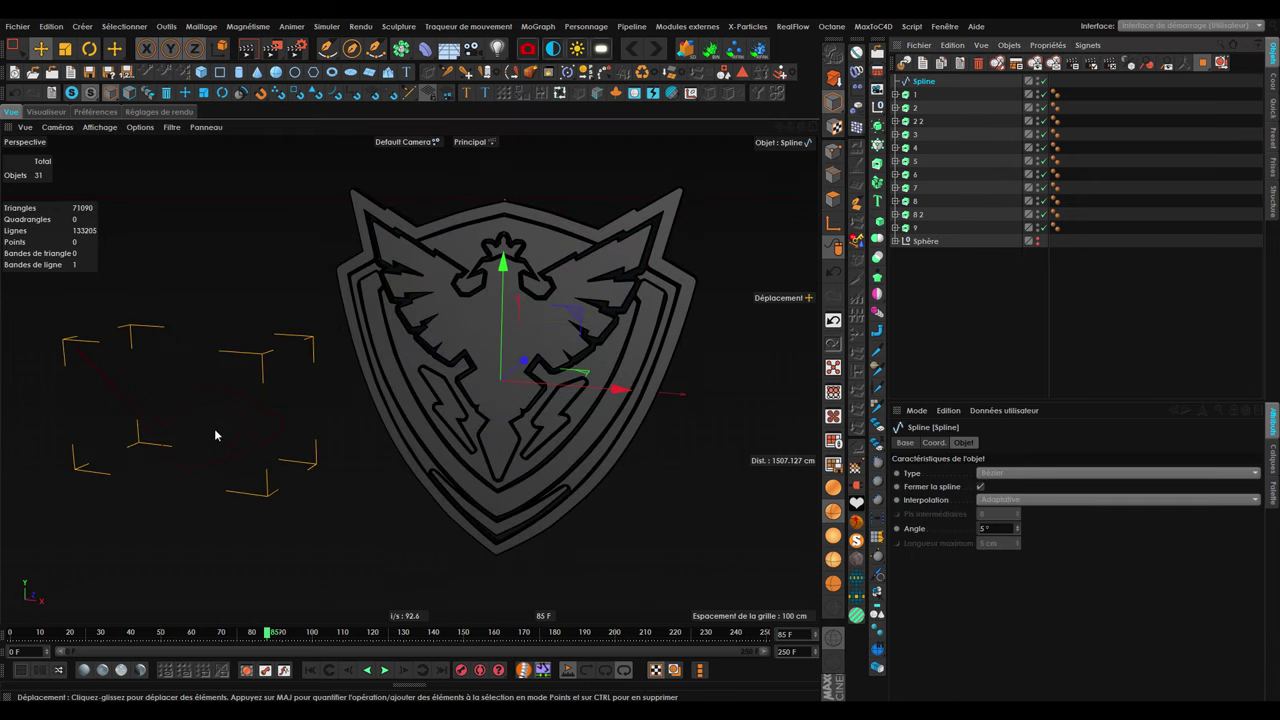
pyautogui.press('r')
pyautogui.moveTo(488, 394); pyautogui.dragTo(506, 371)
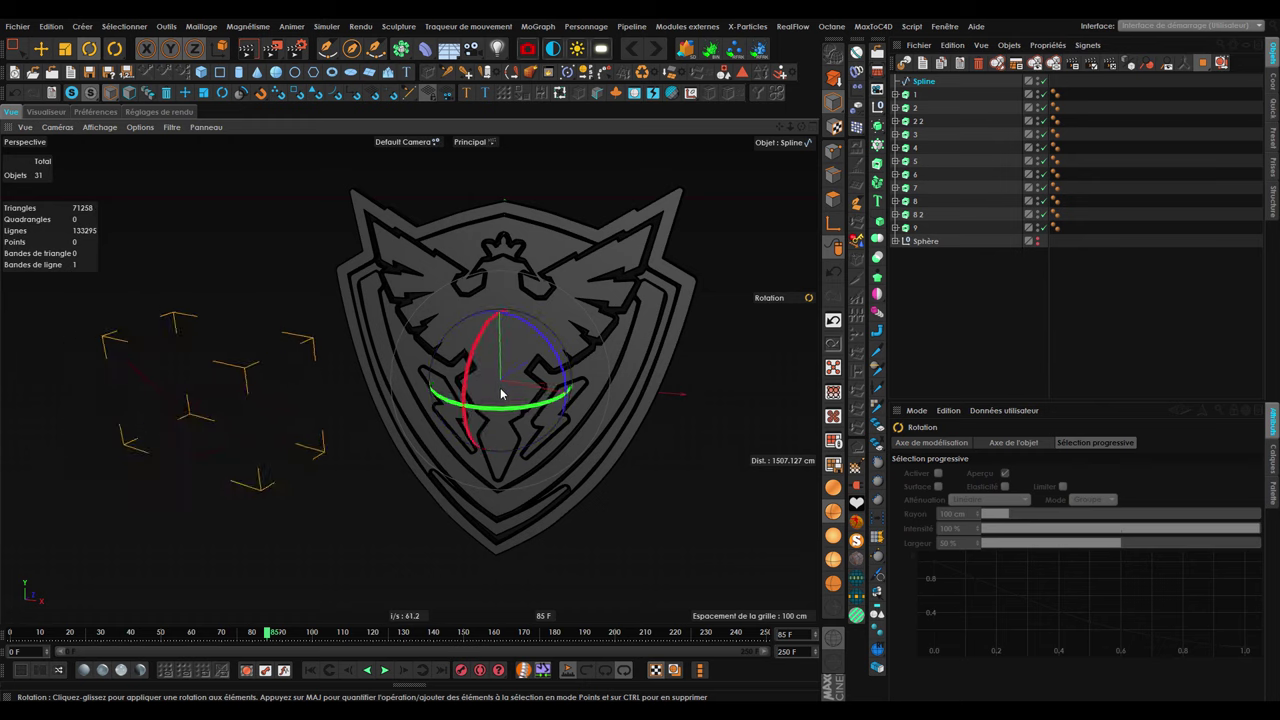
pyautogui.hotkey('ctrl', 'z')
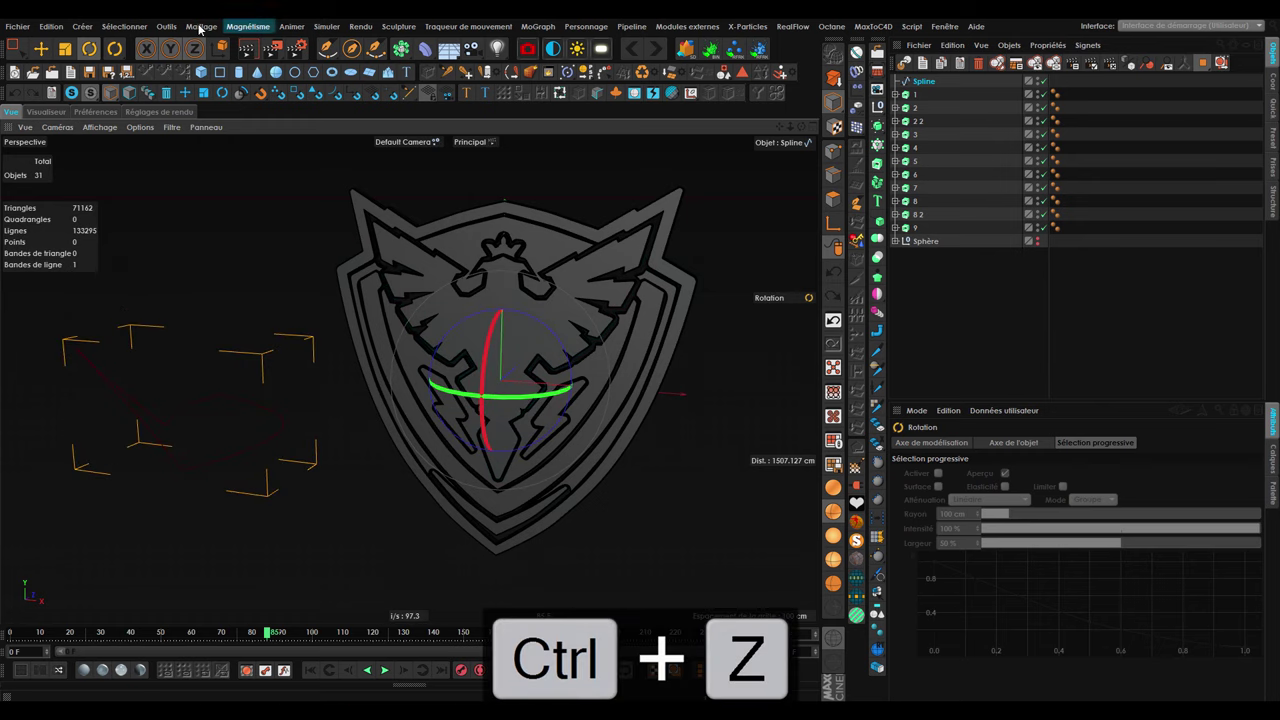
pyautogui.click(201, 26)
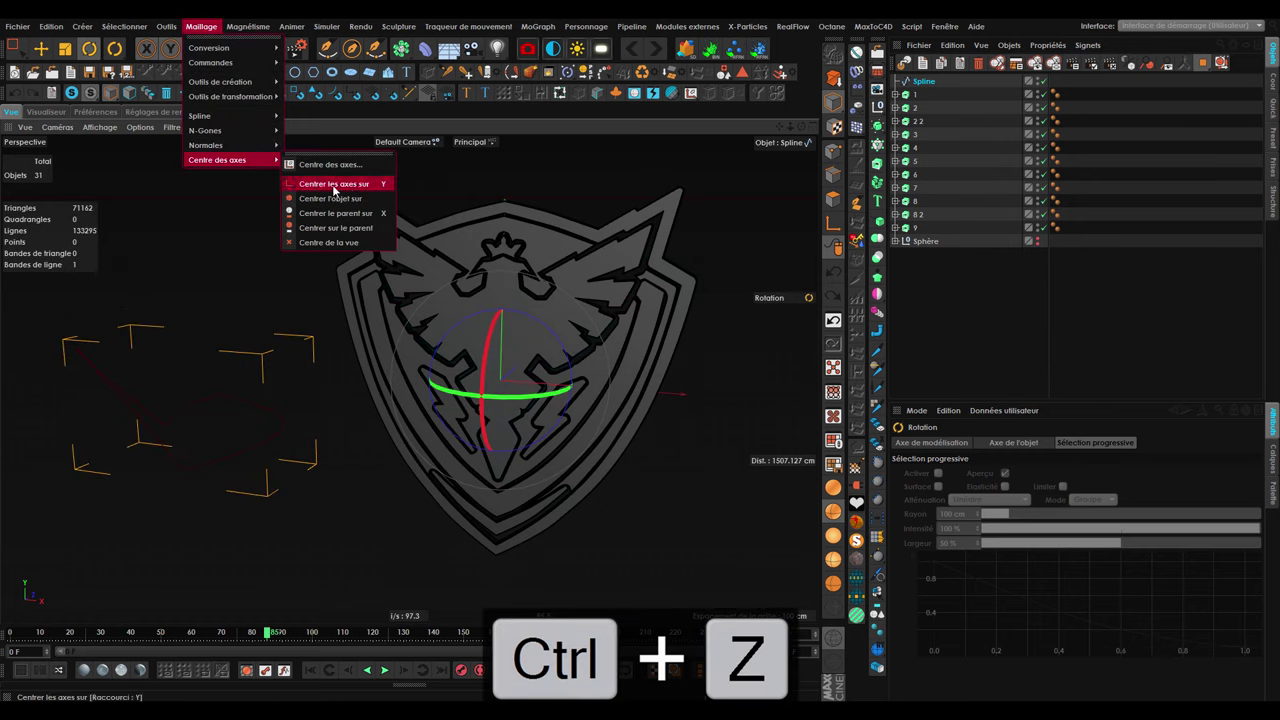
pyautogui.click(334, 184)
pyautogui.moveTo(191, 371); pyautogui.dragTo(177, 434)
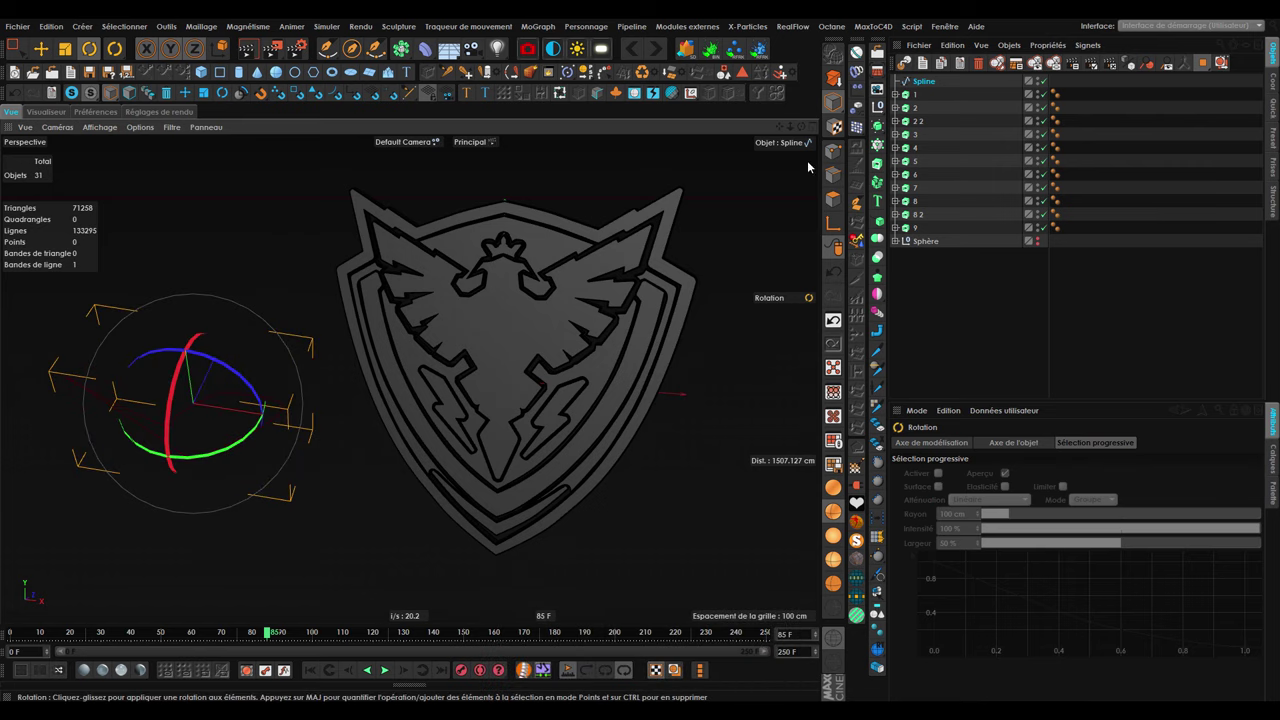
pyautogui.keyDown('alt'); pyautogui.click(884, 170); pyautogui.keyUp('alt')
pyautogui.moveTo(215, 410)
pyautogui.mouseDown()
pyautogui.moveTo(388, 391)
pyautogui.moveTo(520, 406)
pyautogui.moveTo(572, 442)
pyautogui.moveTo(420, 451)
pyautogui.moveTo(205, 398)
pyautogui.mouseUp()
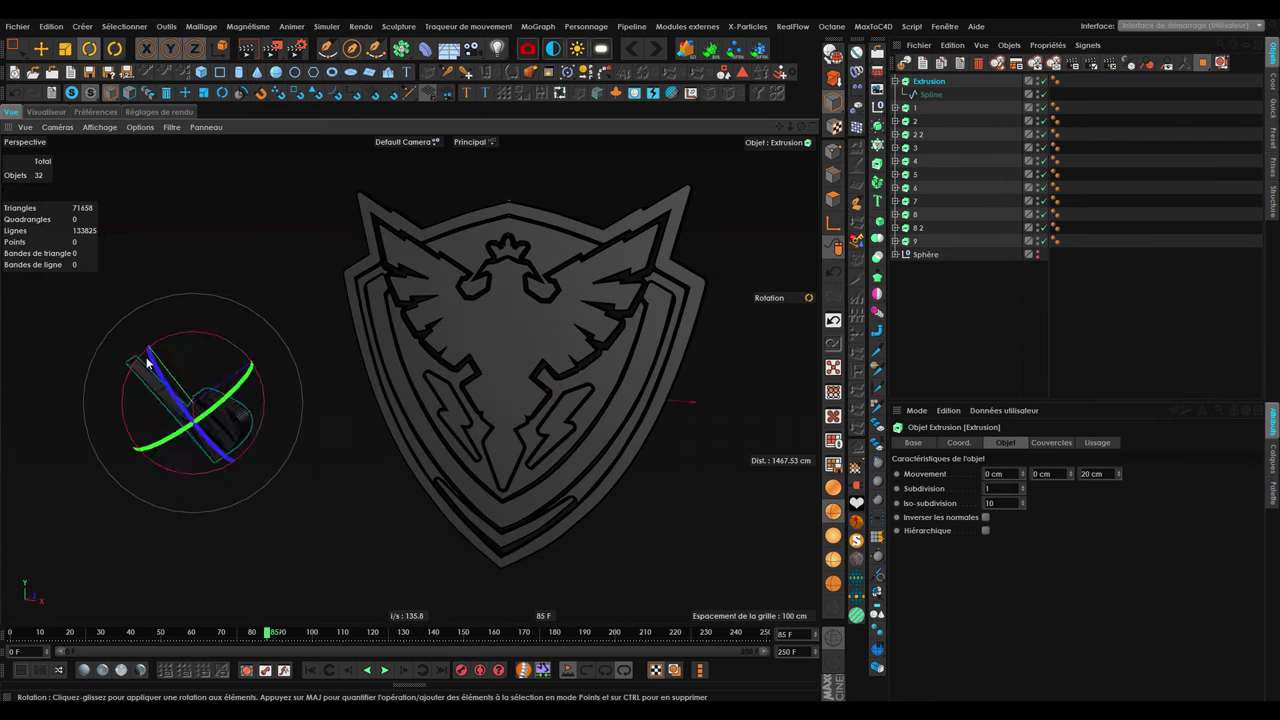
pyautogui.click(980, 66)
pyautogui.moveTo(658, 282)
pyautogui.mouseDown()
pyautogui.moveTo(554, 381)
pyautogui.moveTo(394, 315)
pyautogui.moveTo(361, 370)
pyautogui.mouseUp()
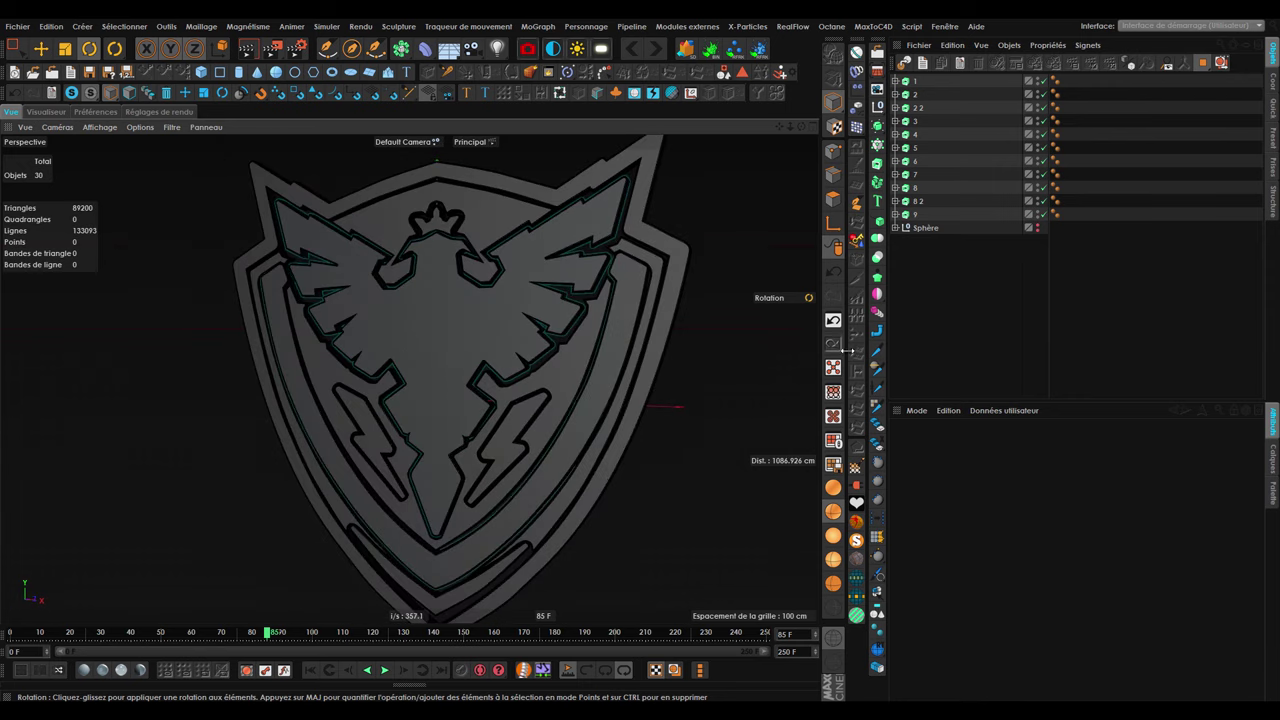
# Create a null named Logo, move the eleven pieces into it, and disable all but the eagle.
pyautogui.click(923, 300)
pyautogui.hotkey('ctrl', 'a')
pyautogui.hotkey('ctrl', 'shift', 'a')
pyautogui.click(879, 107)
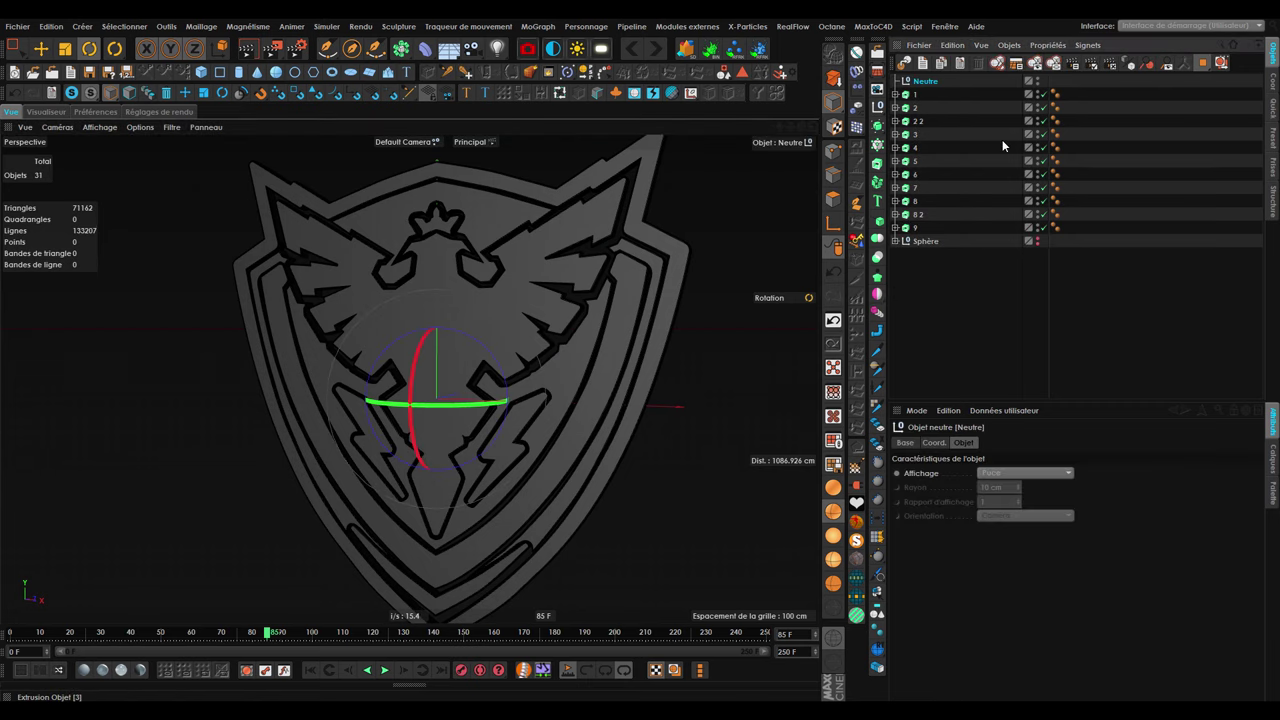
pyautogui.doubleClick(926, 81)
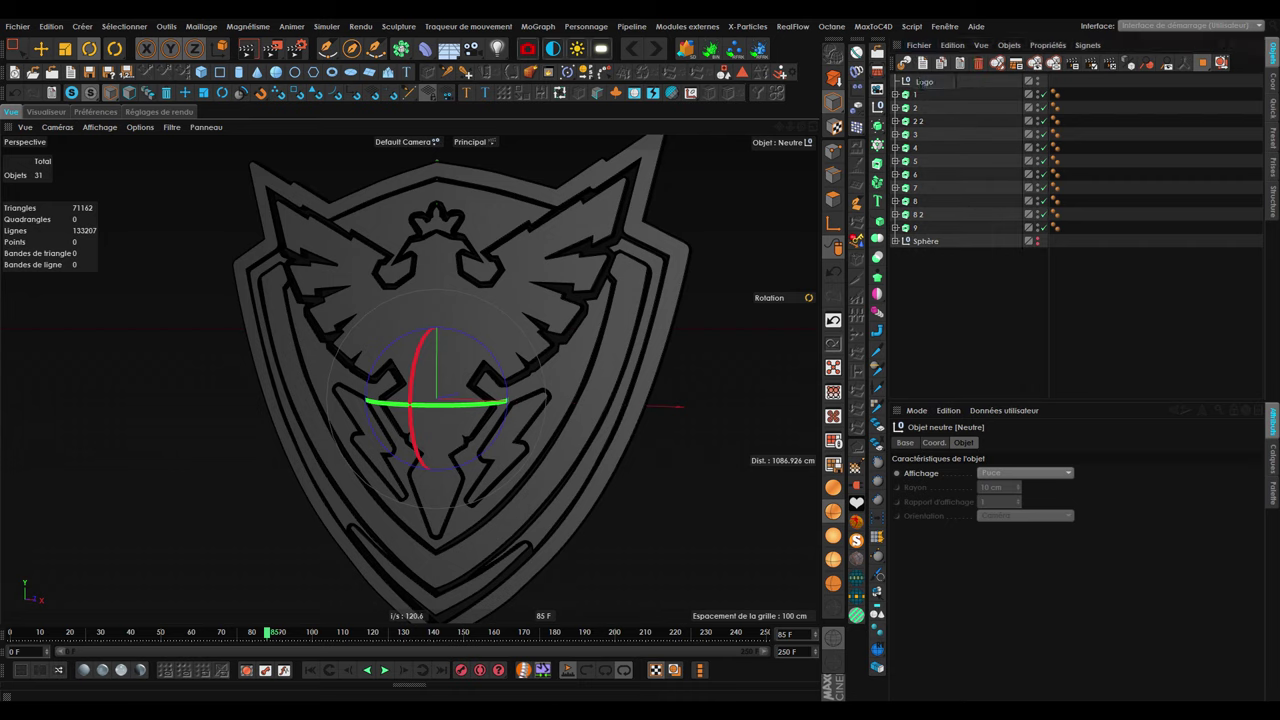
pyautogui.press('Return')
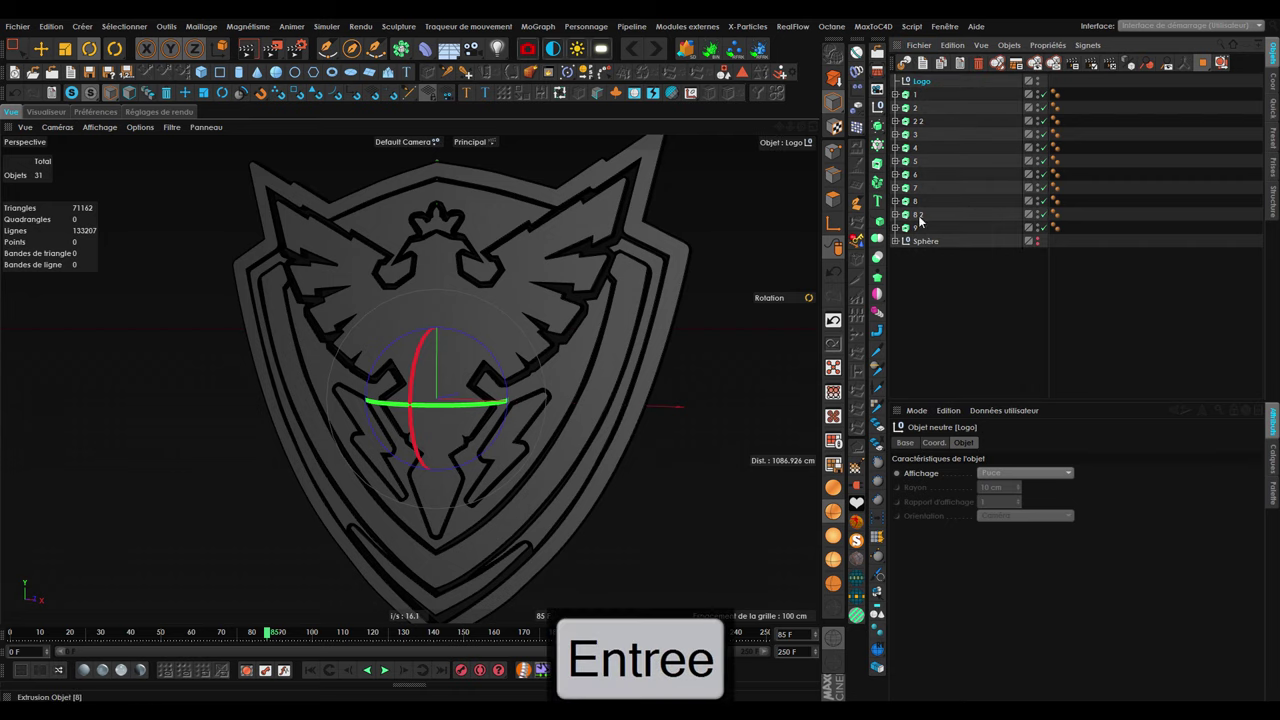
pyautogui.moveTo(936, 232); pyautogui.dragTo(918, 100)
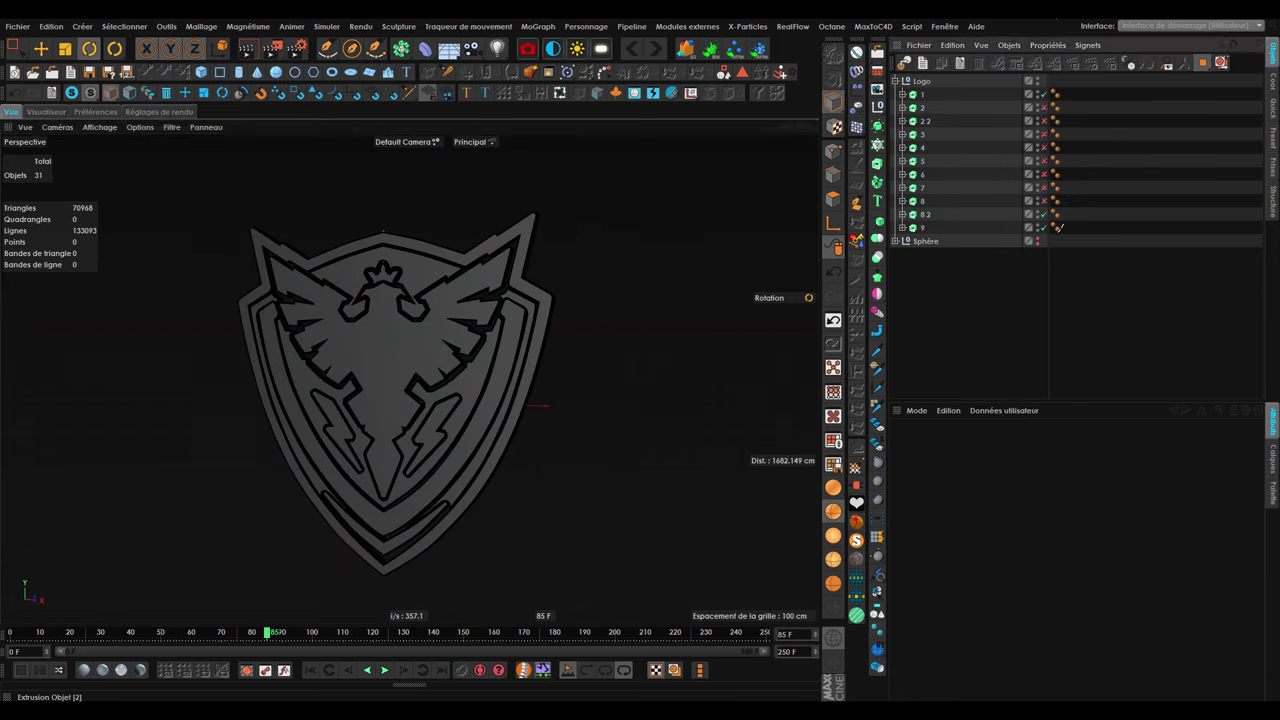
pyautogui.moveTo(1043, 228); pyautogui.dragTo(1043, 214)
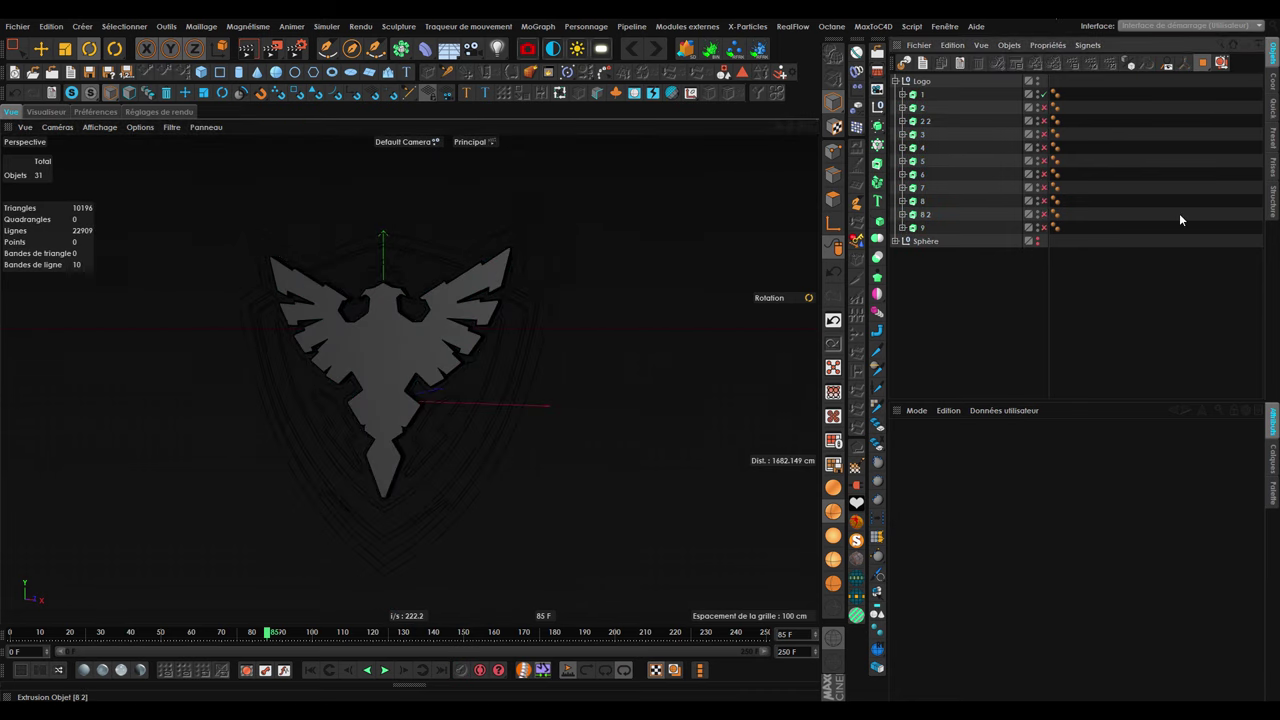
pyautogui.click(1037, 80)
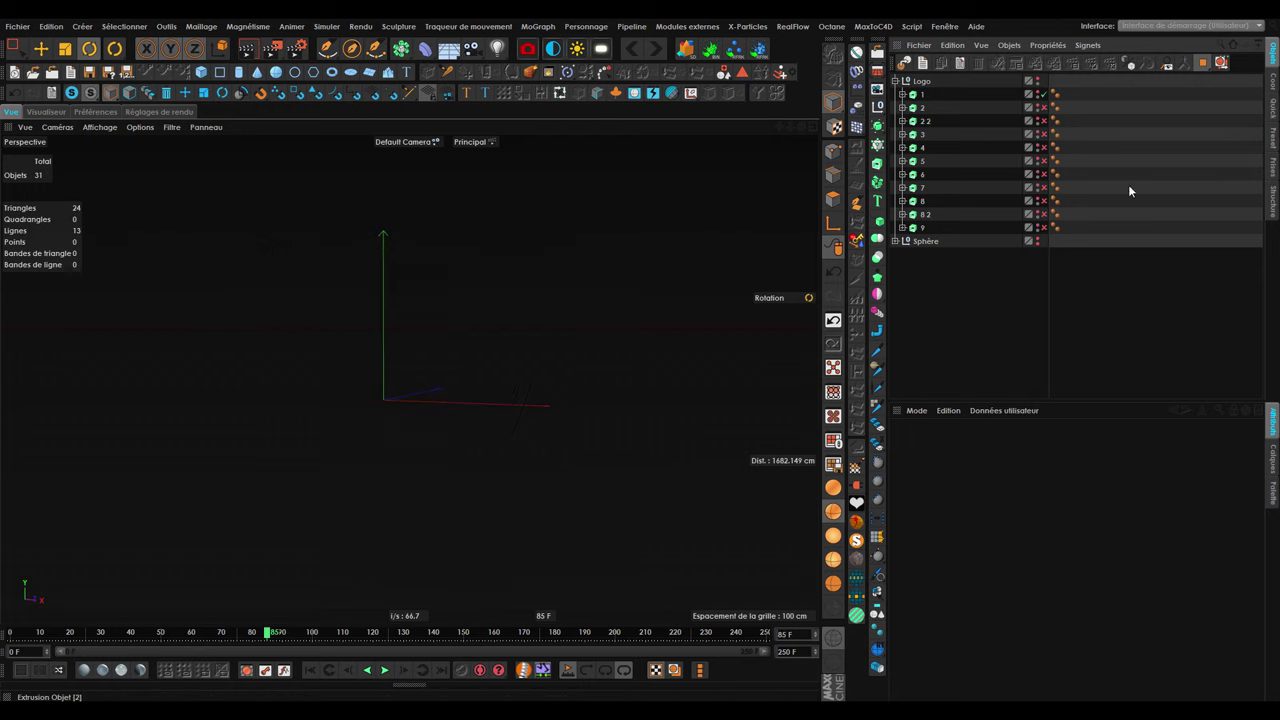
pyautogui.click(1041, 95)
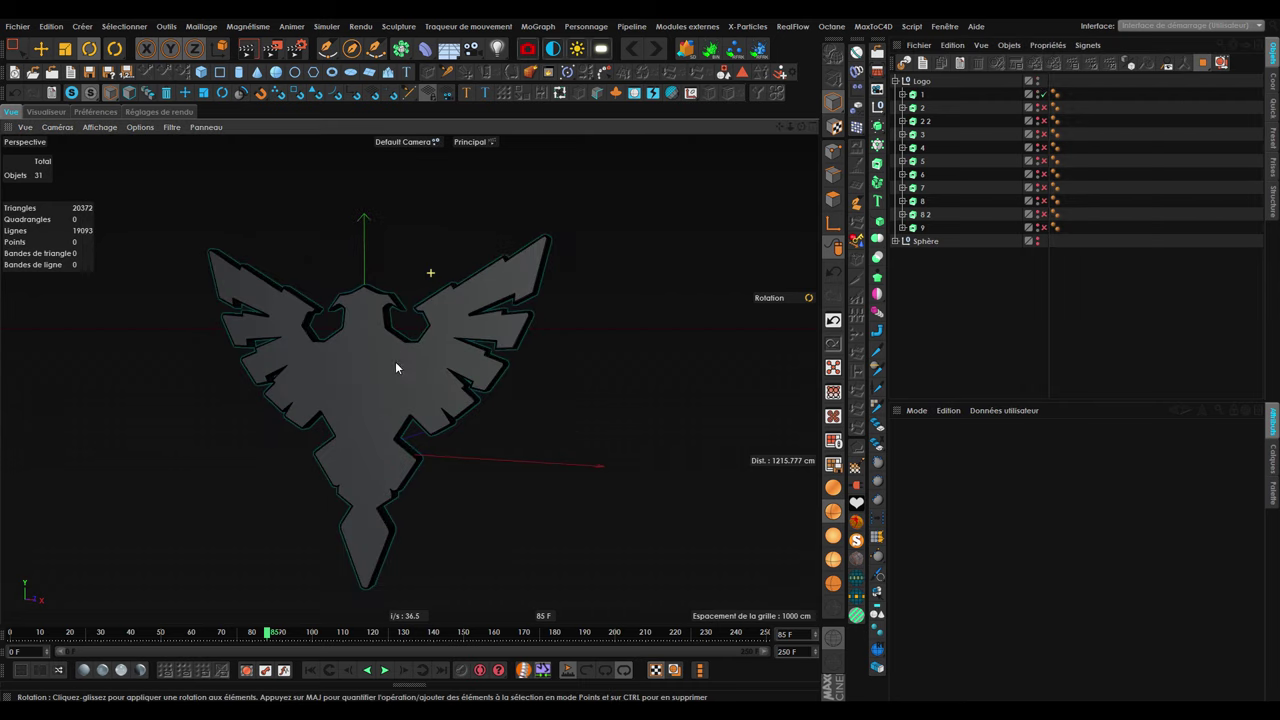
pyautogui.moveTo(395, 361); pyautogui.dragTo(306, 372)
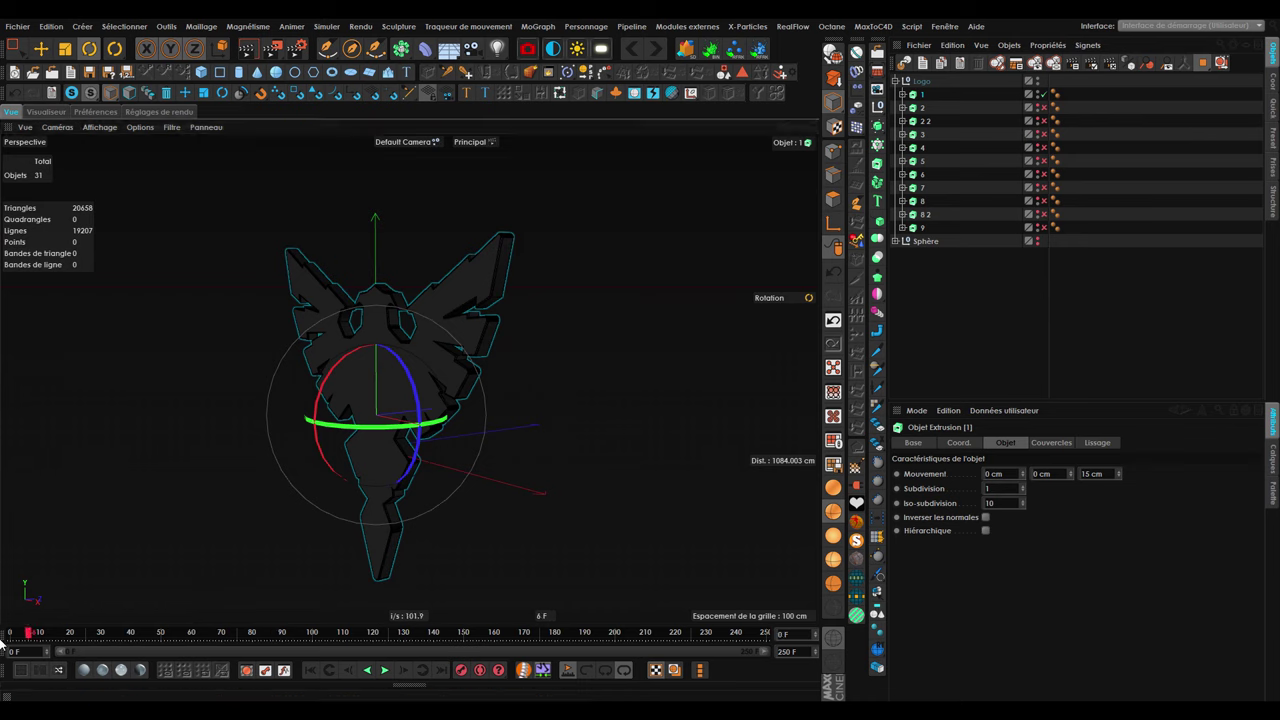
pyautogui.click(935, 263)
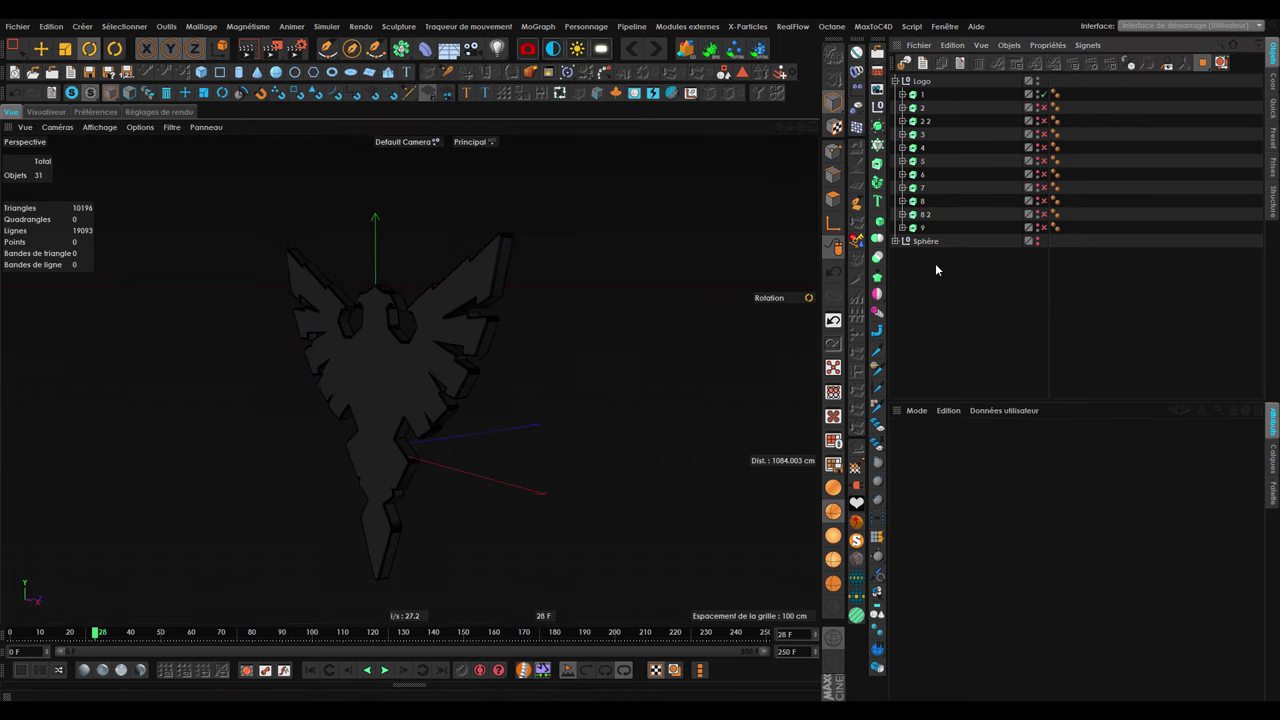
pyautogui.click(960, 242)
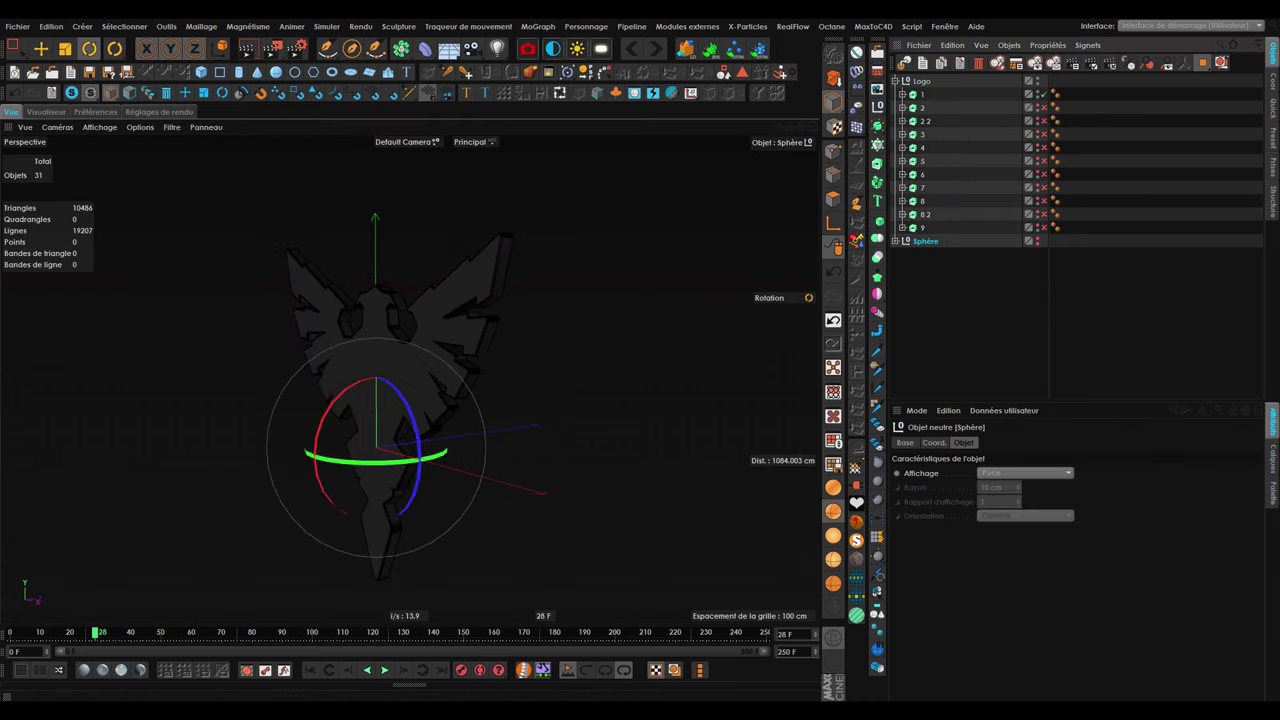
pyautogui.hotkey('alt', 'Tab')
pyautogui.moveTo(585, 387); pyautogui.dragTo(645, 192)
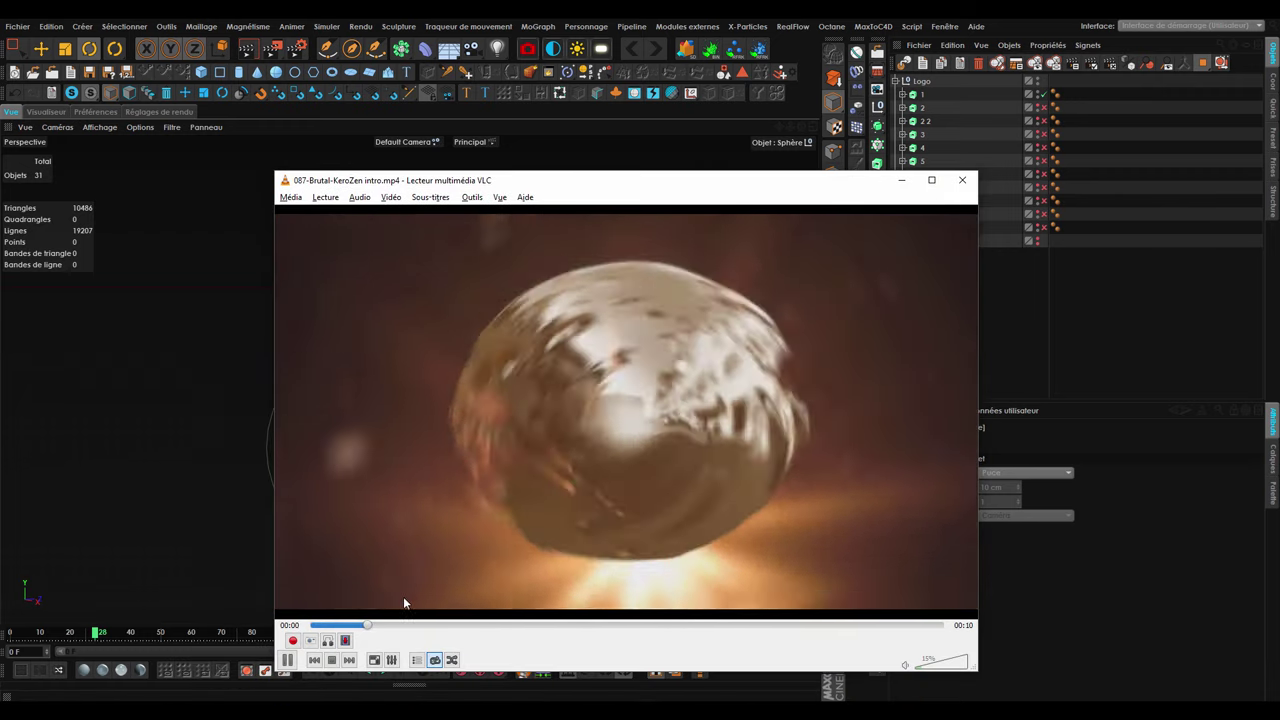
pyautogui.press('space')
pyautogui.press('space')
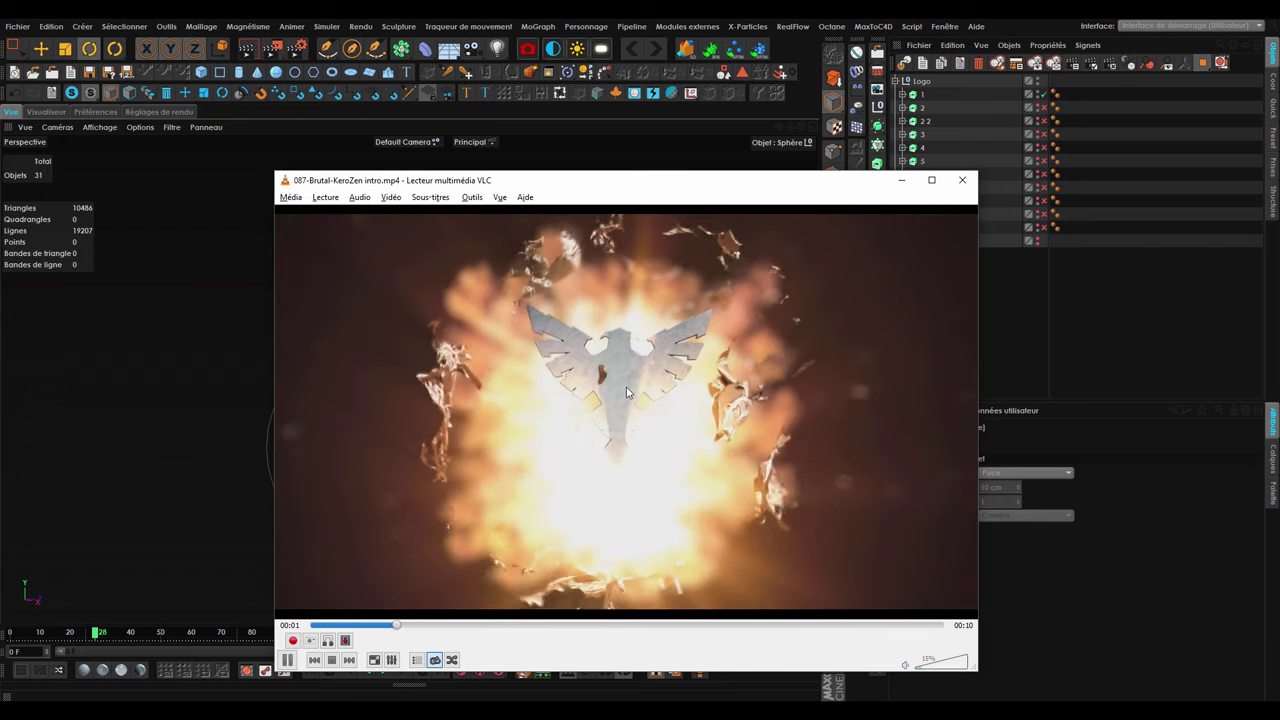
pyautogui.press('space')
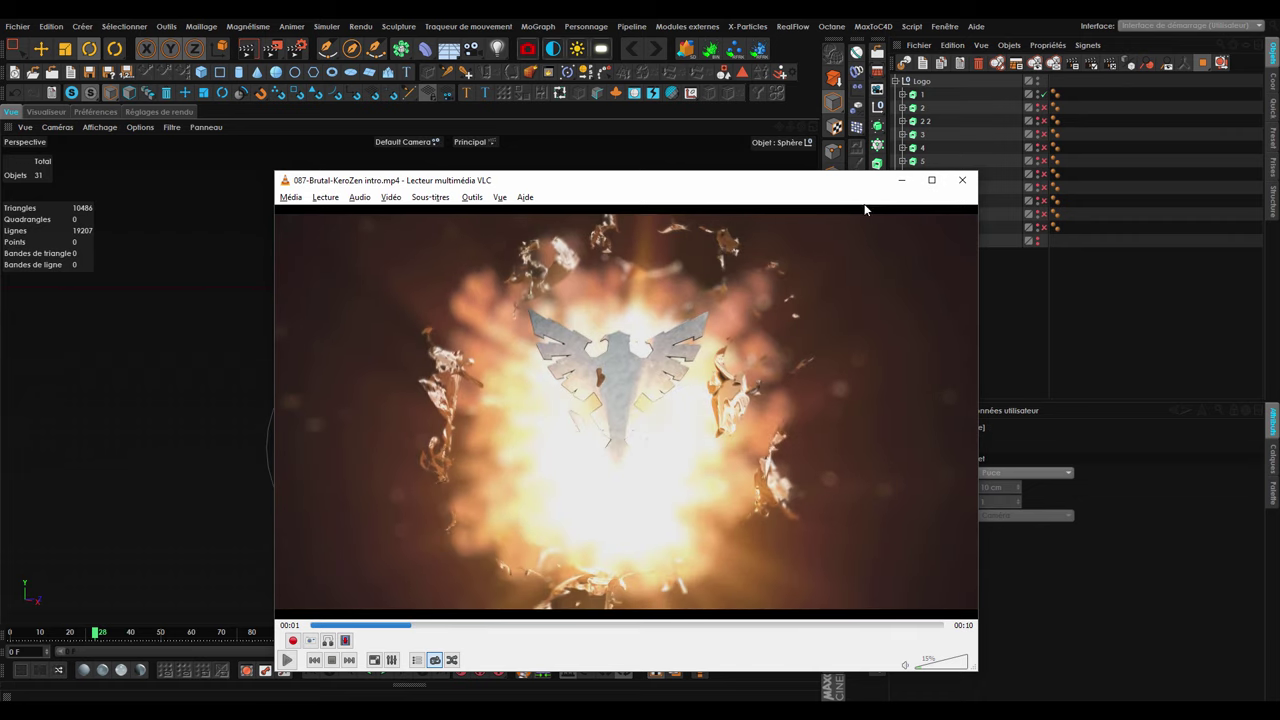
pyautogui.click(901, 180)
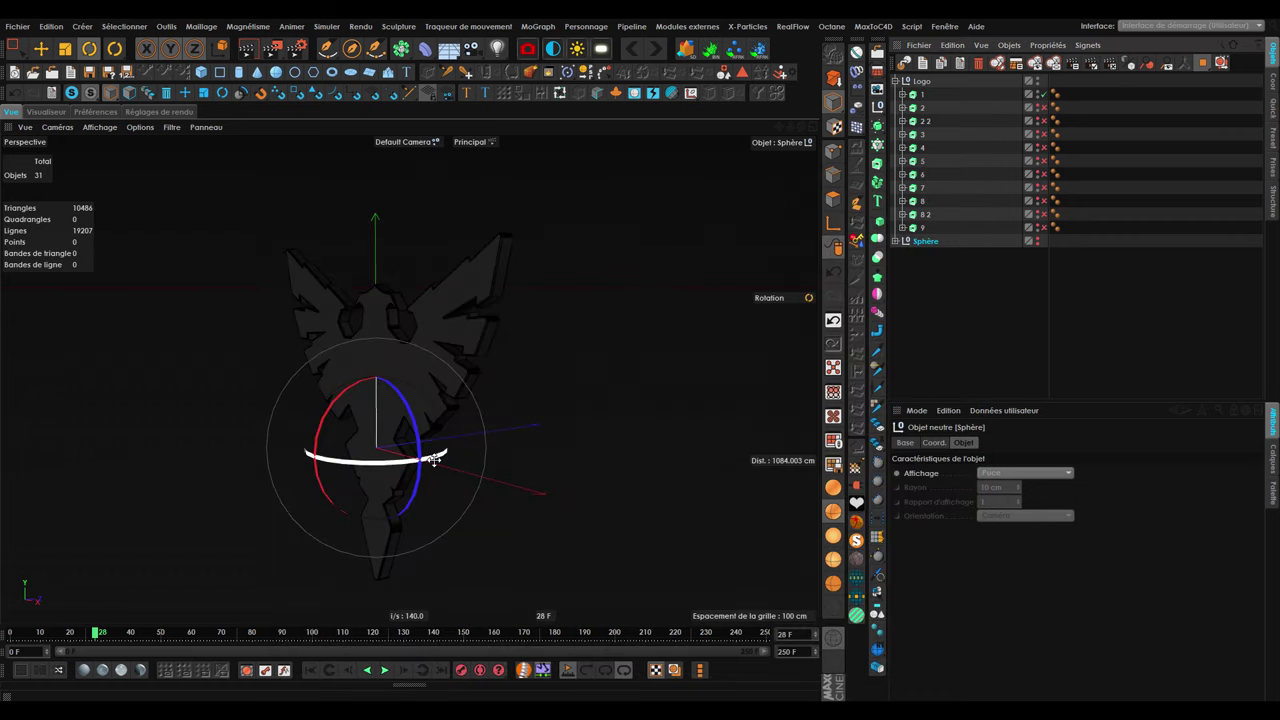
pyautogui.click(89, 636)
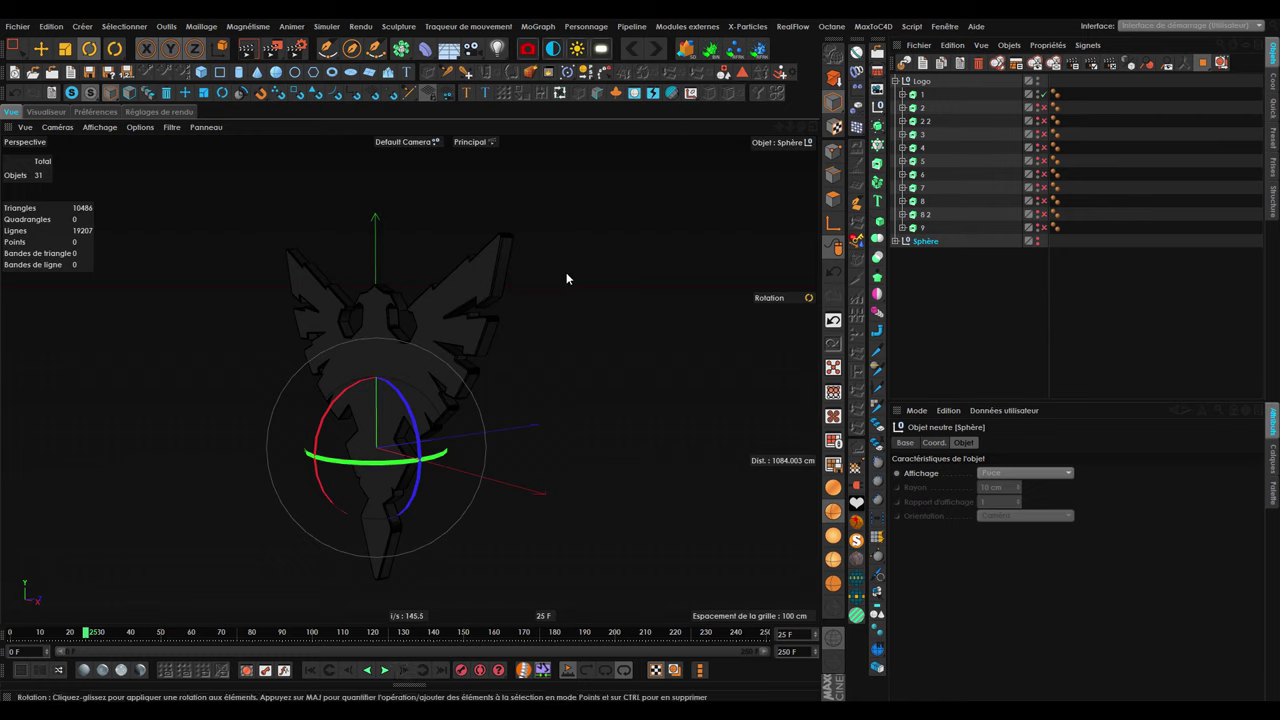
pyautogui.hotkey('ctrl', 'a')
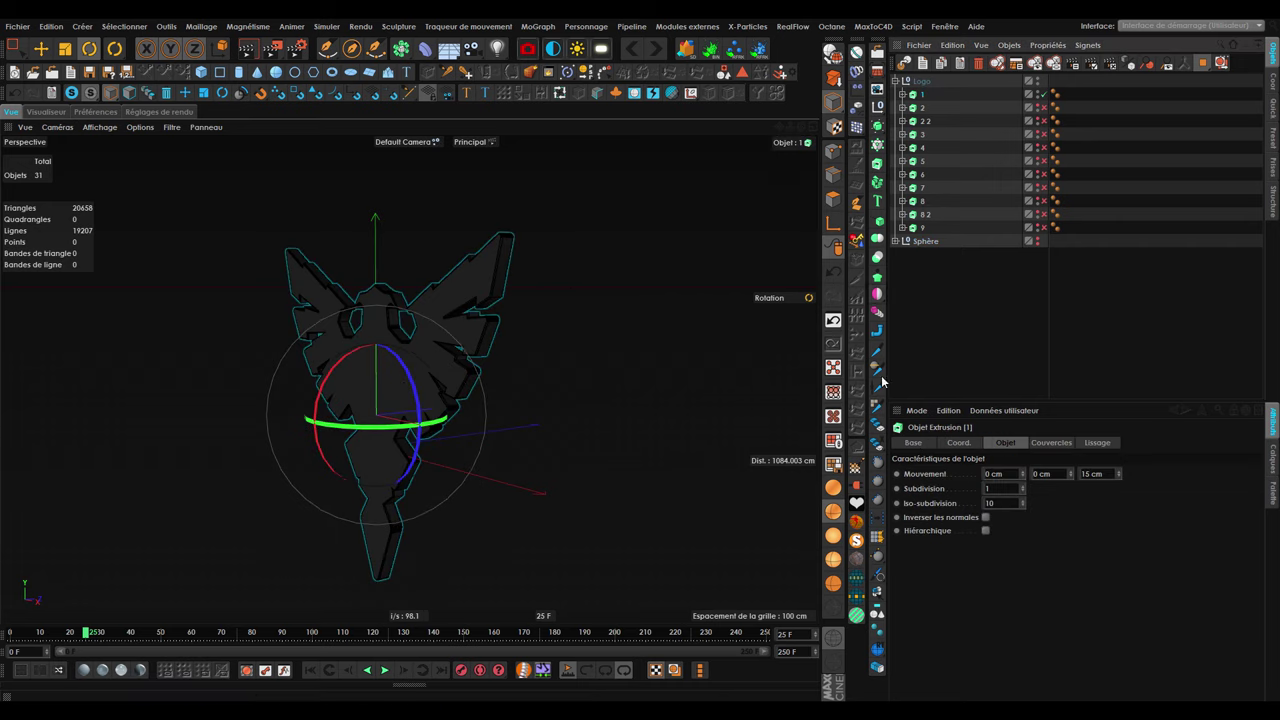
pyautogui.click(959, 442)
pyautogui.moveTo(395, 380)
pyautogui.mouseDown()
pyautogui.moveTo(377, 405)
pyautogui.moveTo(486, 400)
pyautogui.moveTo(420, 360)
pyautogui.mouseUp()
pyautogui.moveTo(320, 477)
pyautogui.mouseDown()
pyautogui.moveTo(390, 412)
pyautogui.moveTo(421, 402)
pyautogui.moveTo(414, 537)
pyautogui.mouseUp()
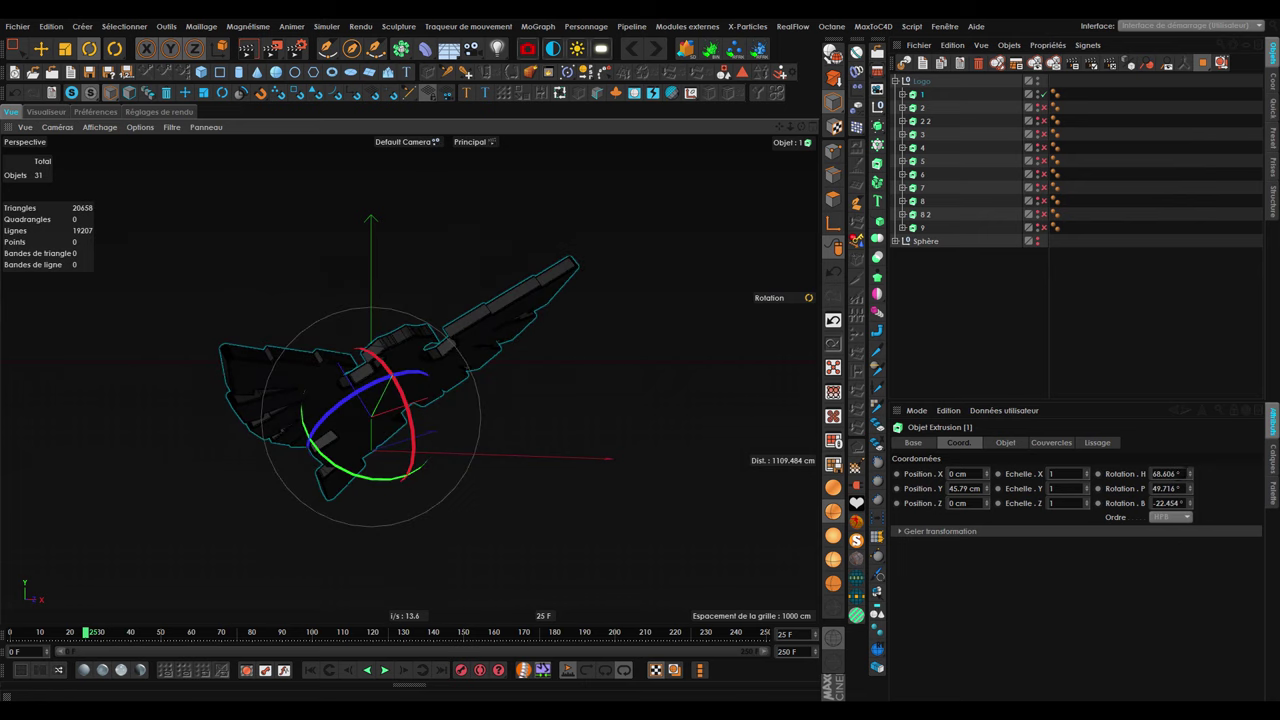
pyautogui.write('0')
pyautogui.press('Return')
pyautogui.moveTo(1154, 488); pyautogui.dragTo(1214, 490)
pyautogui.write('50')
pyautogui.press('Return')
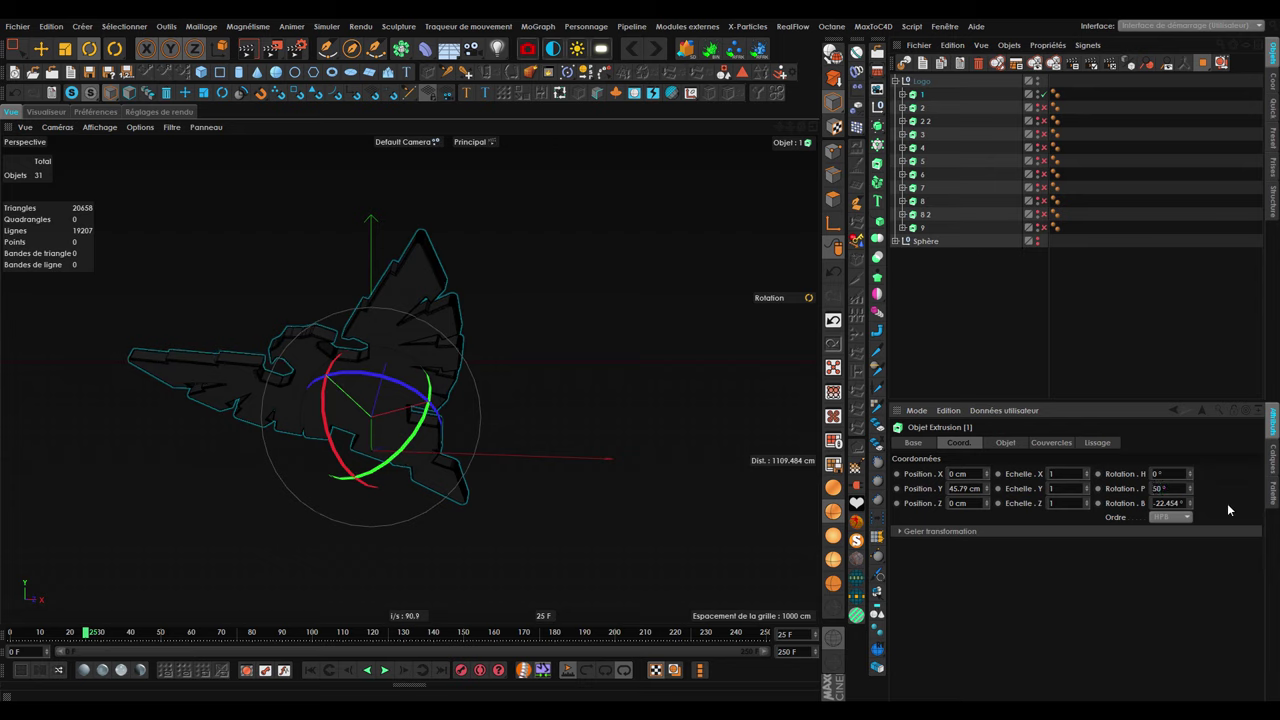
pyautogui.moveTo(1188, 505); pyautogui.dragTo(1014, 534)
pyautogui.write('90')
pyautogui.press('Return')
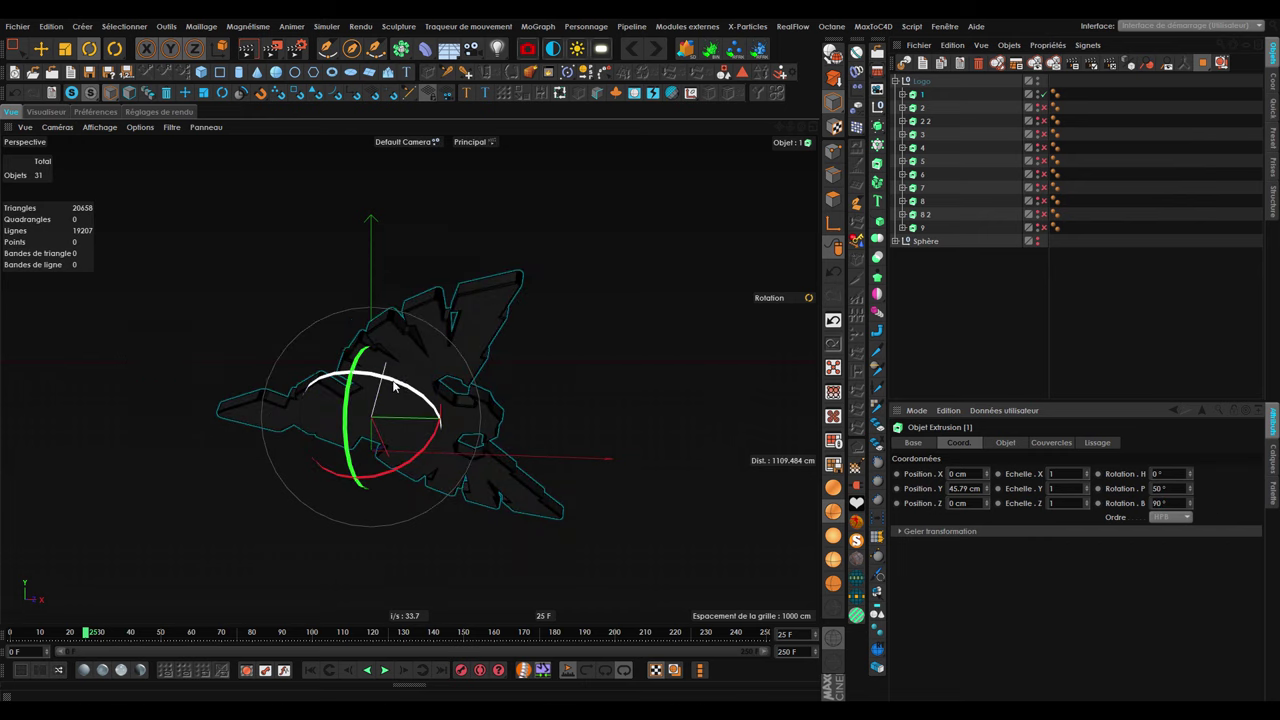
pyautogui.moveTo(437, 400)
pyautogui.keyDown('alt'); pyautogui.mouseDown()
pyautogui.moveTo(508, 400)
pyautogui.moveTo(559, 438)
pyautogui.mouseUp(); pyautogui.keyUp('alt')
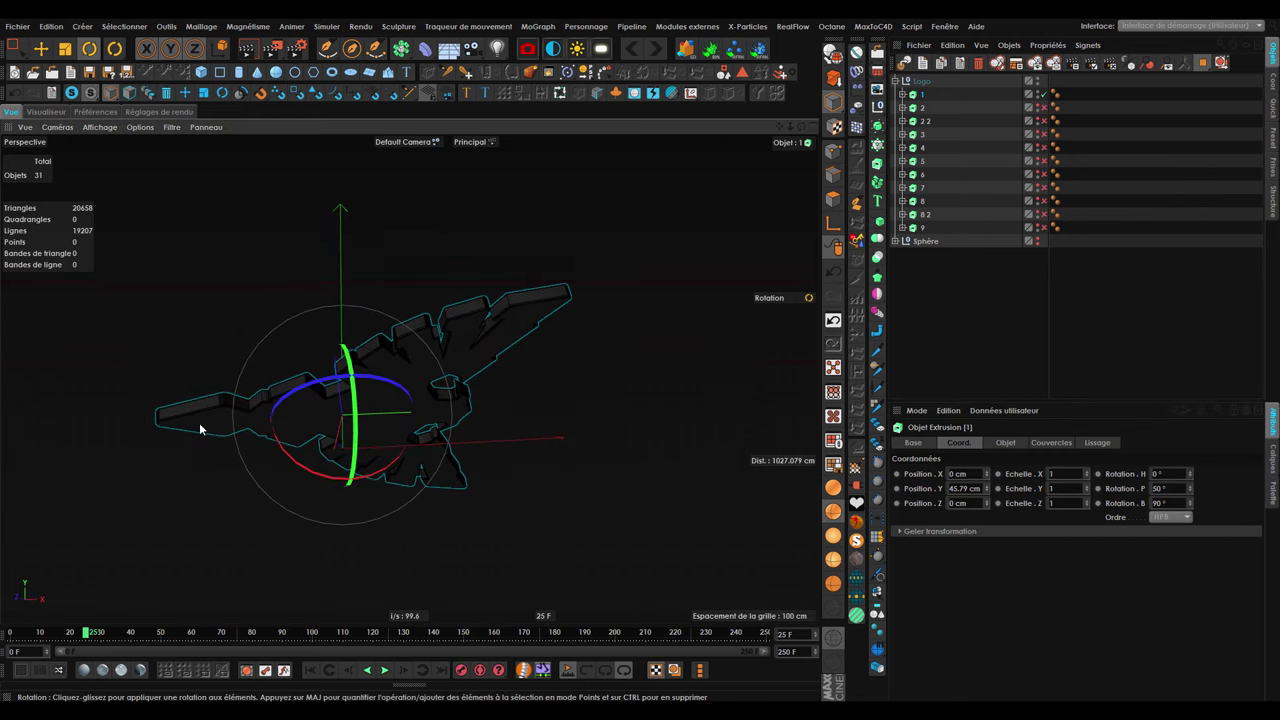
pyautogui.moveTo(373, 442)
pyautogui.keyDown('alt'); pyautogui.mouseDown()
pyautogui.moveTo(297, 406)
pyautogui.moveTo(340, 420)
pyautogui.mouseUp(); pyautogui.keyUp('alt')
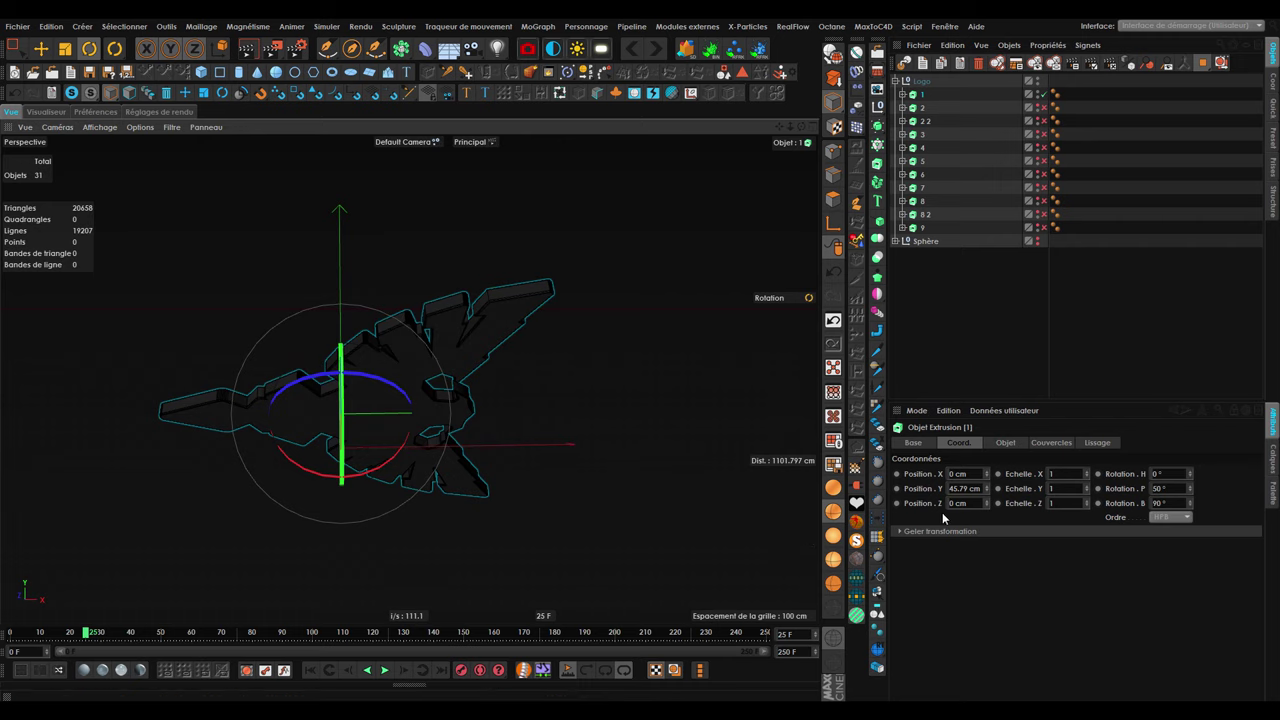
pyautogui.click(18, 95)
pyautogui.click(18, 95)
pyautogui.click(18, 95)
pyautogui.click(18, 95)
pyautogui.click(18, 95)
pyautogui.click(18, 95)
pyautogui.hotkey('ctrl', 'z')
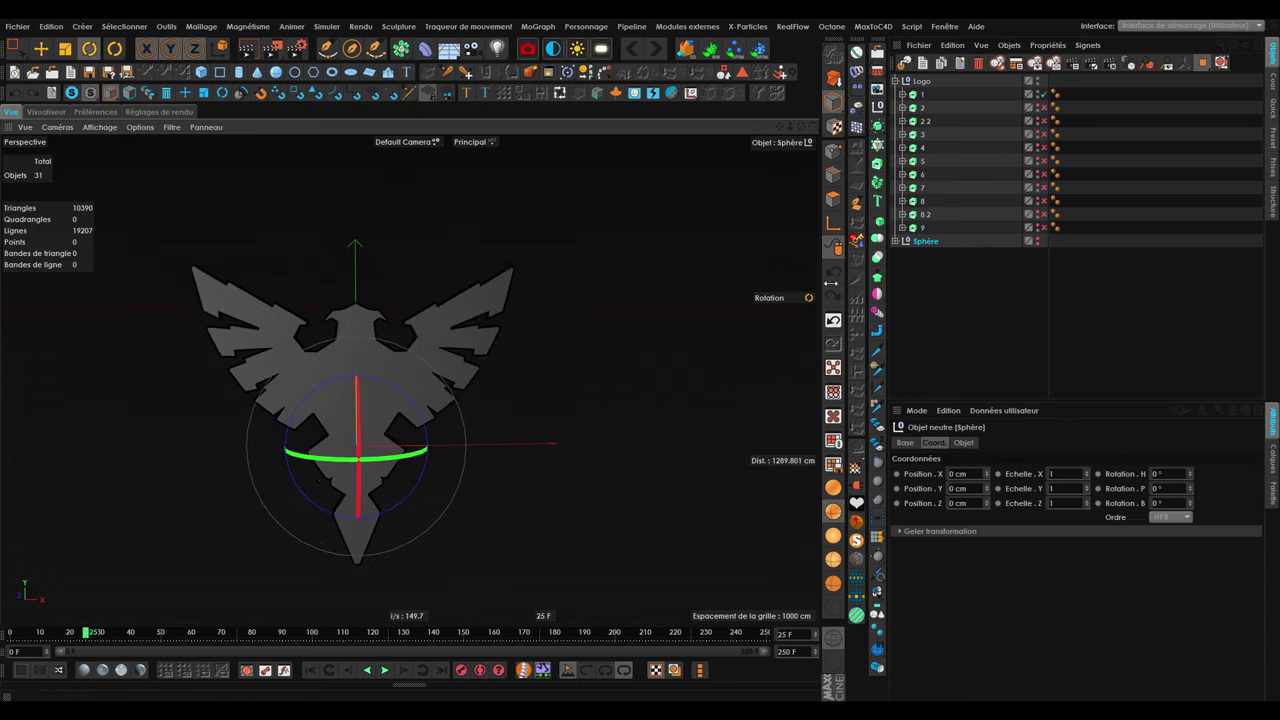
pyautogui.hotkey('ctrl', 'z')
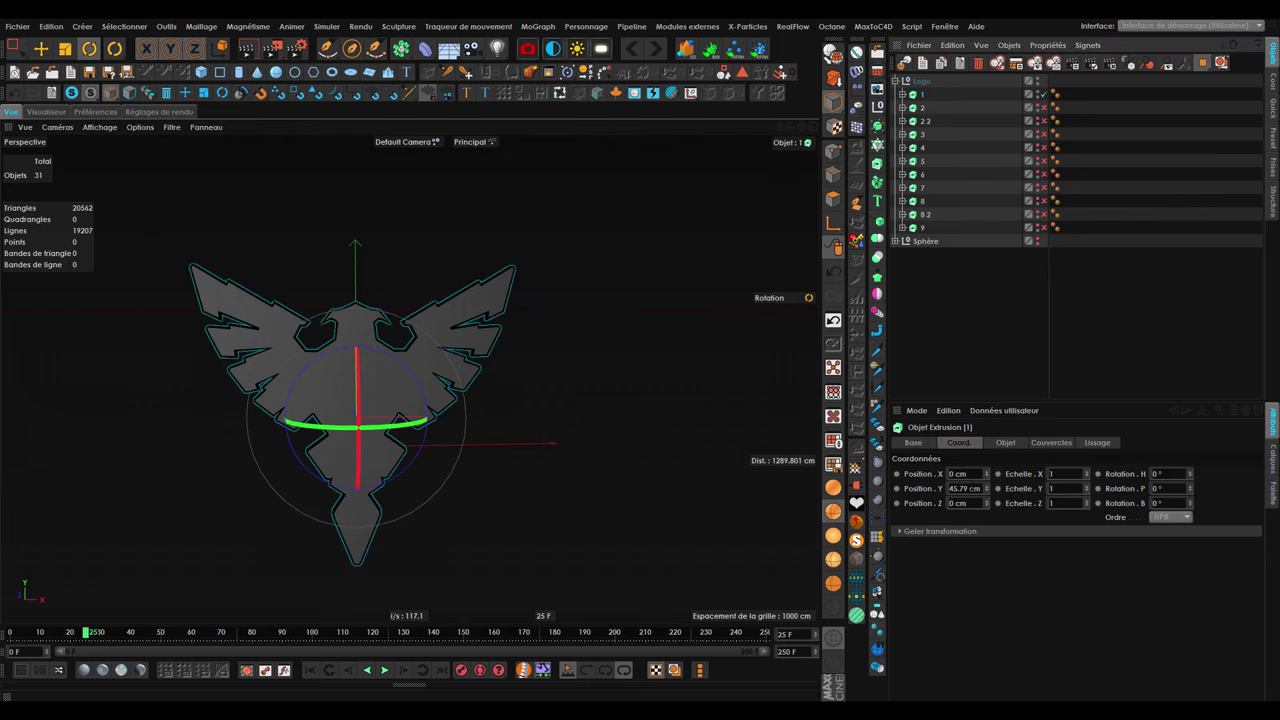
pyautogui.hotkey('ctrl', 'z')
pyautogui.hotkey('ctrl', 'z')
pyautogui.hotkey('ctrl', 'z')
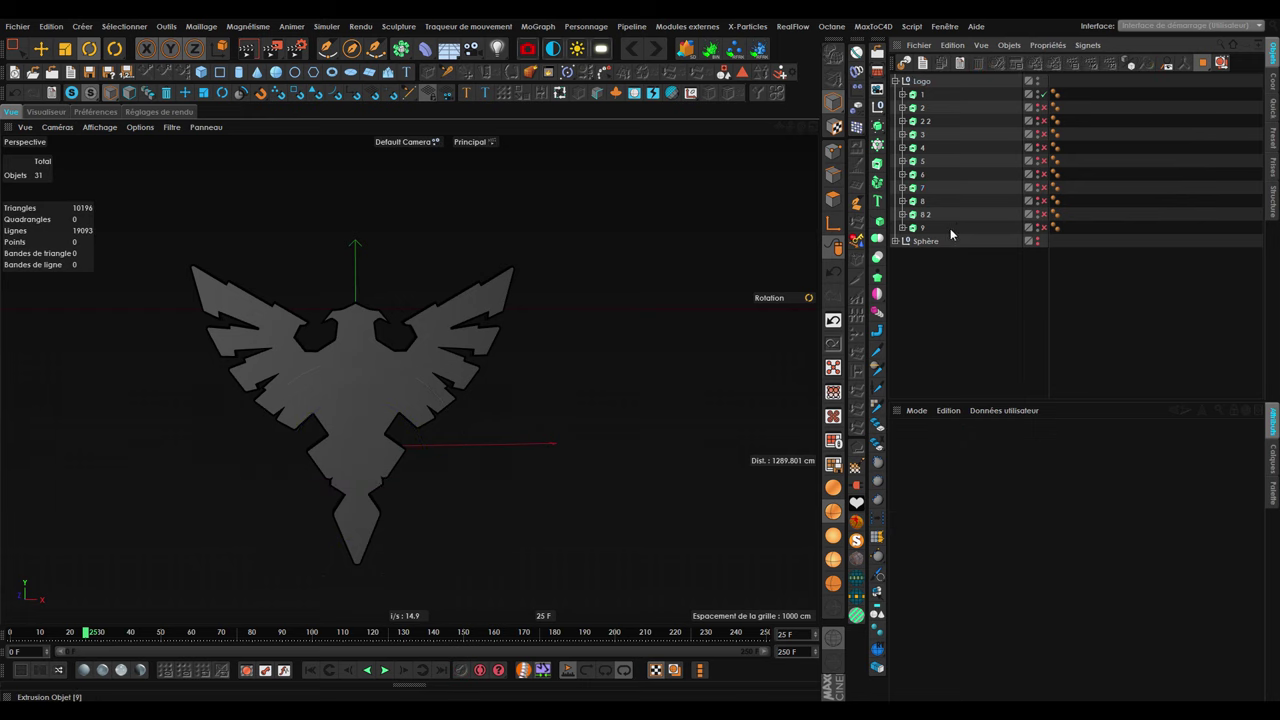
pyautogui.hotkey('ctrl', 'z')
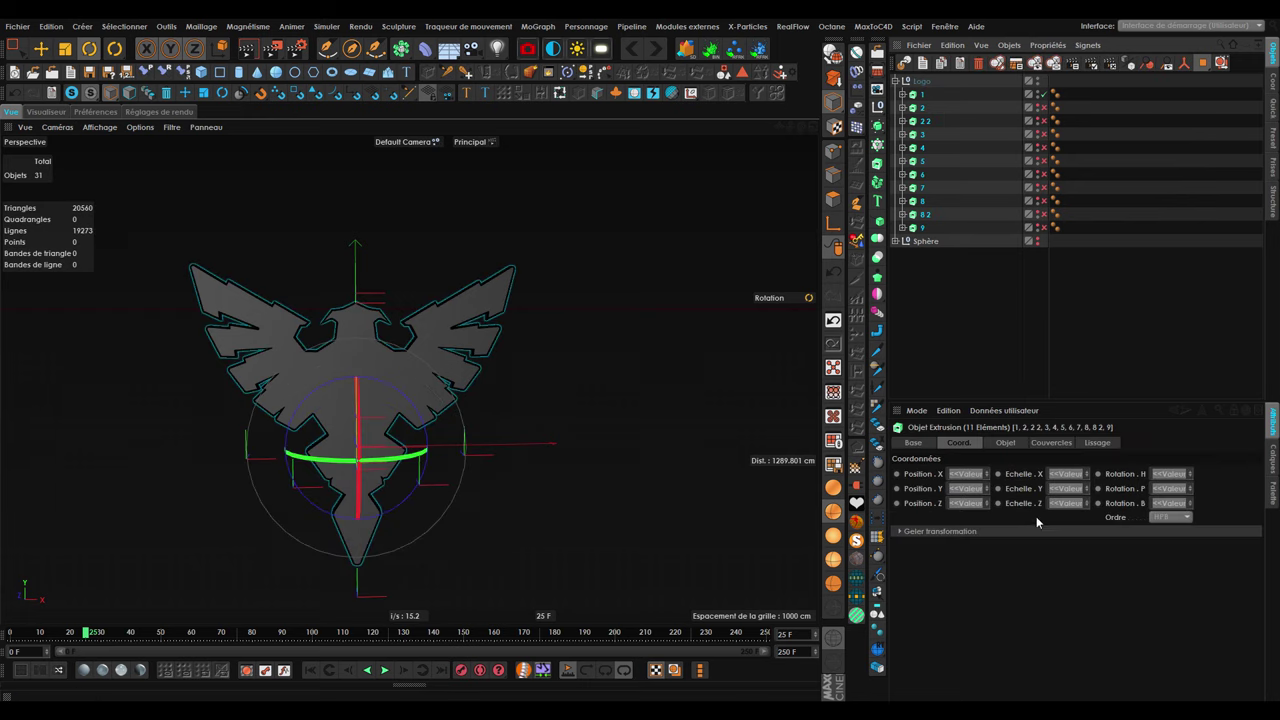
# Freeze all pieces' transforms, then move piece 1 to about X 510.764 cm, Y 154.746 cm.
pyautogui.click(902, 532)
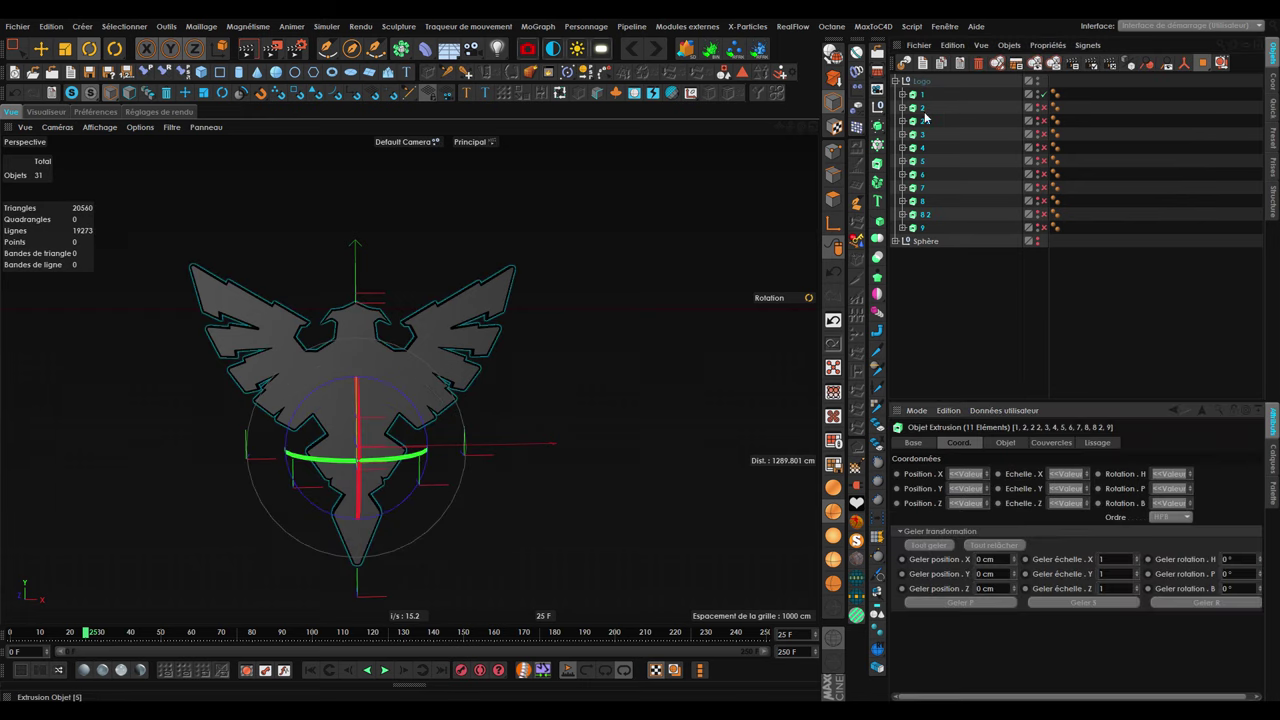
pyautogui.click(929, 546)
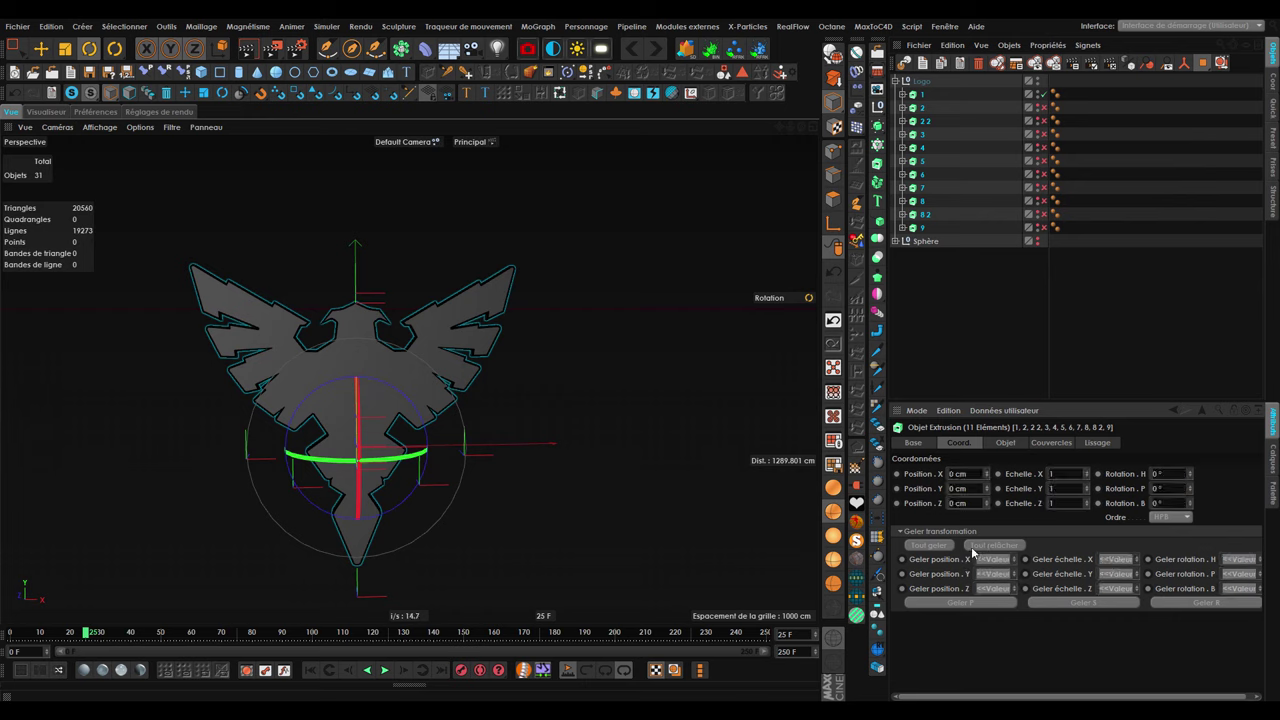
pyautogui.click(932, 261)
pyautogui.click(930, 174)
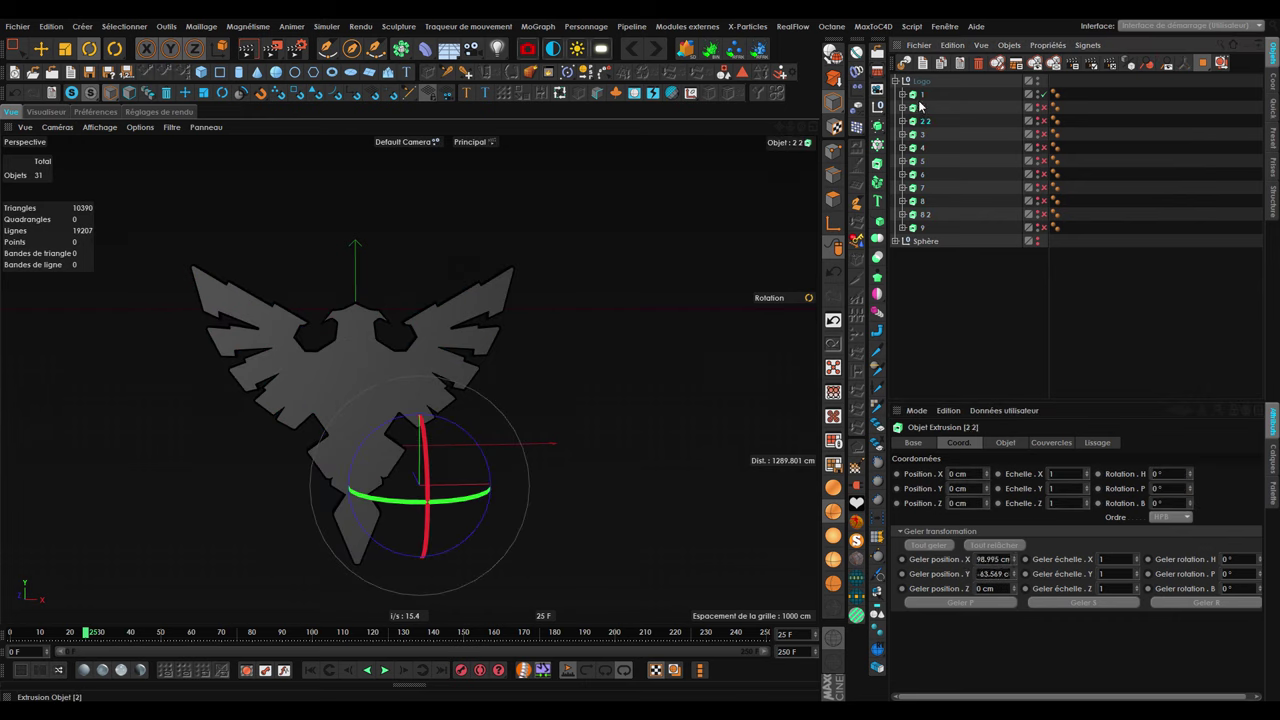
pyautogui.click(408, 317)
pyautogui.click(40, 48)
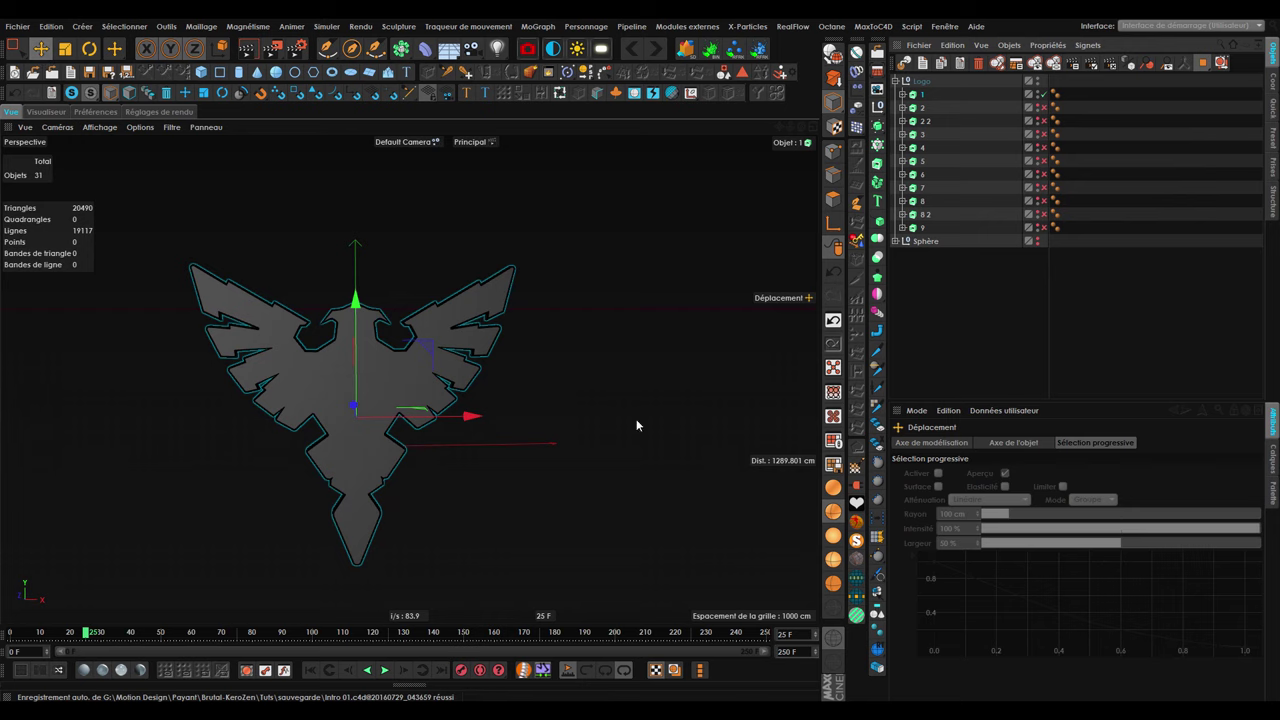
pyautogui.moveTo(409, 345); pyautogui.dragTo(694, 366)
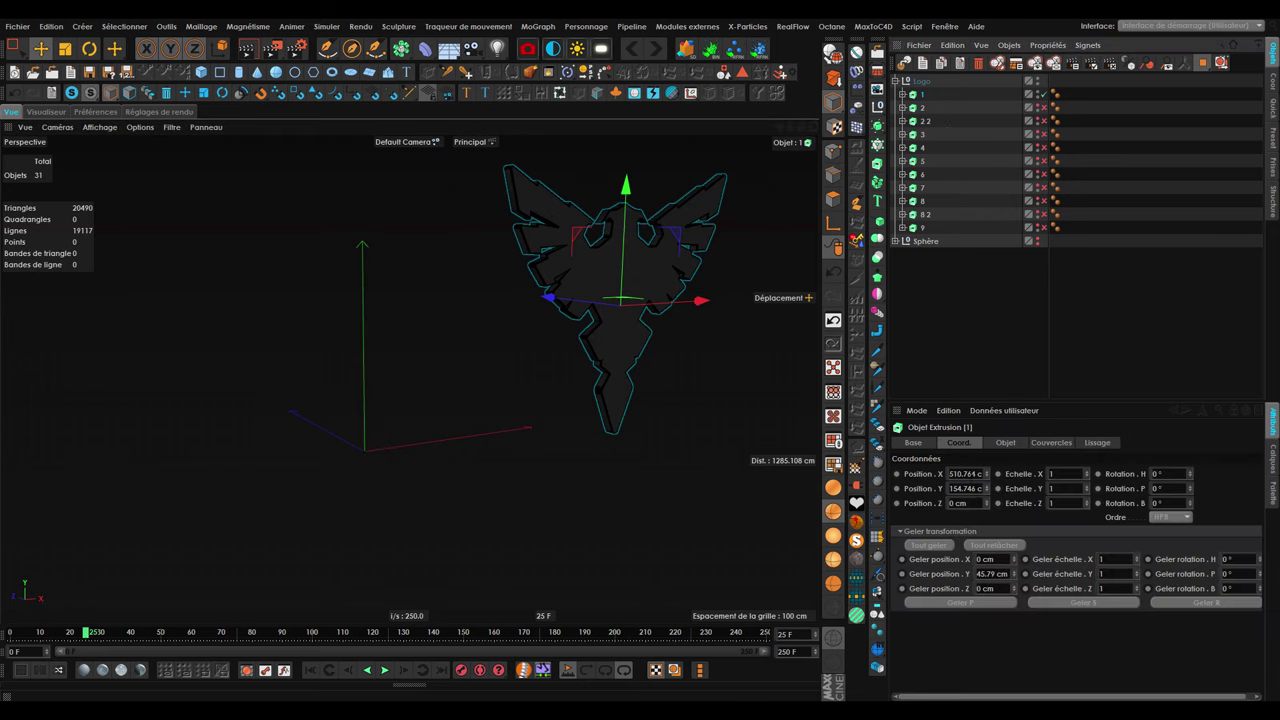
# Reset piece 1 with Réinitialiser PSR found by searching 'réi', then reselect it.
pyautogui.hotkey('shift', 'c')
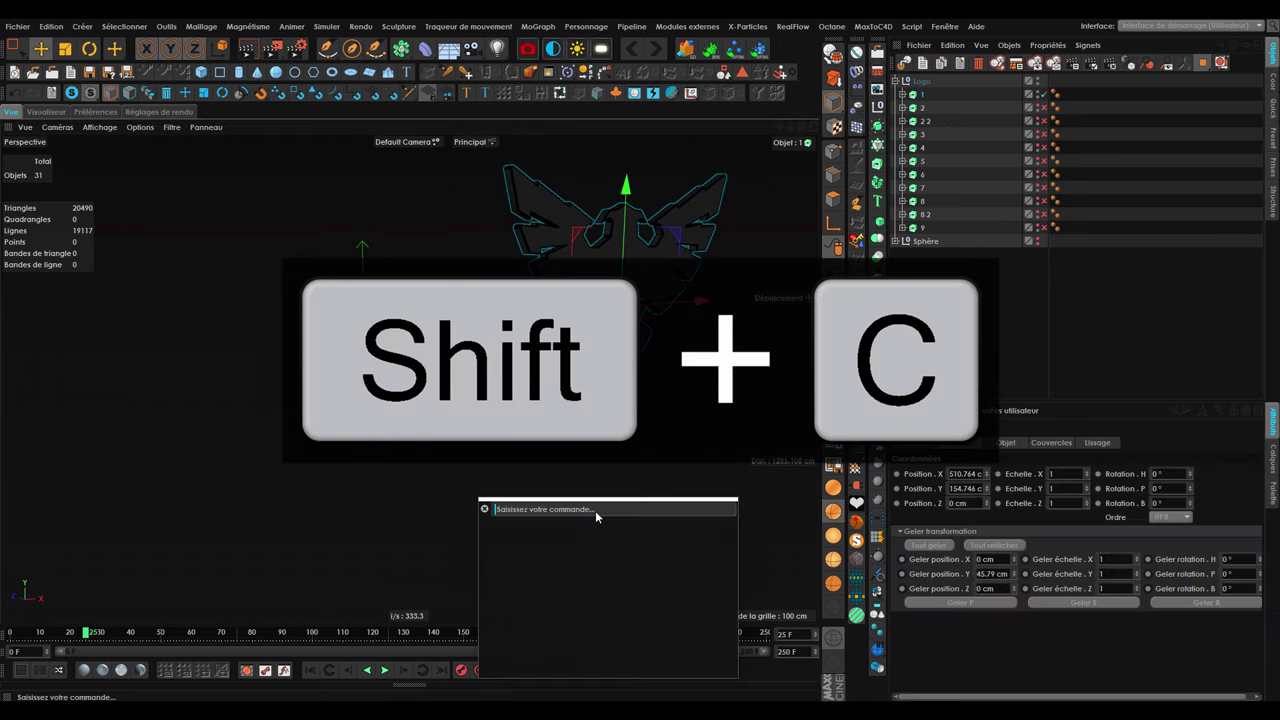
pyautogui.write('ré')
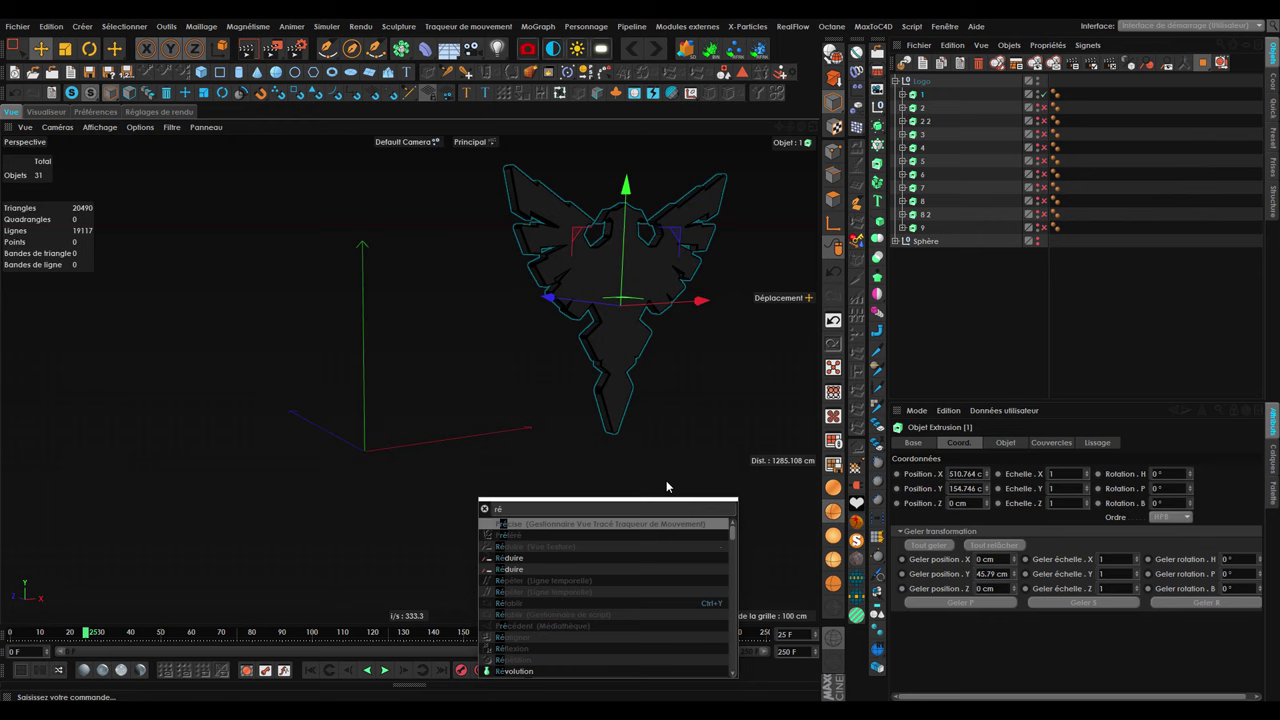
pyautogui.write('i')
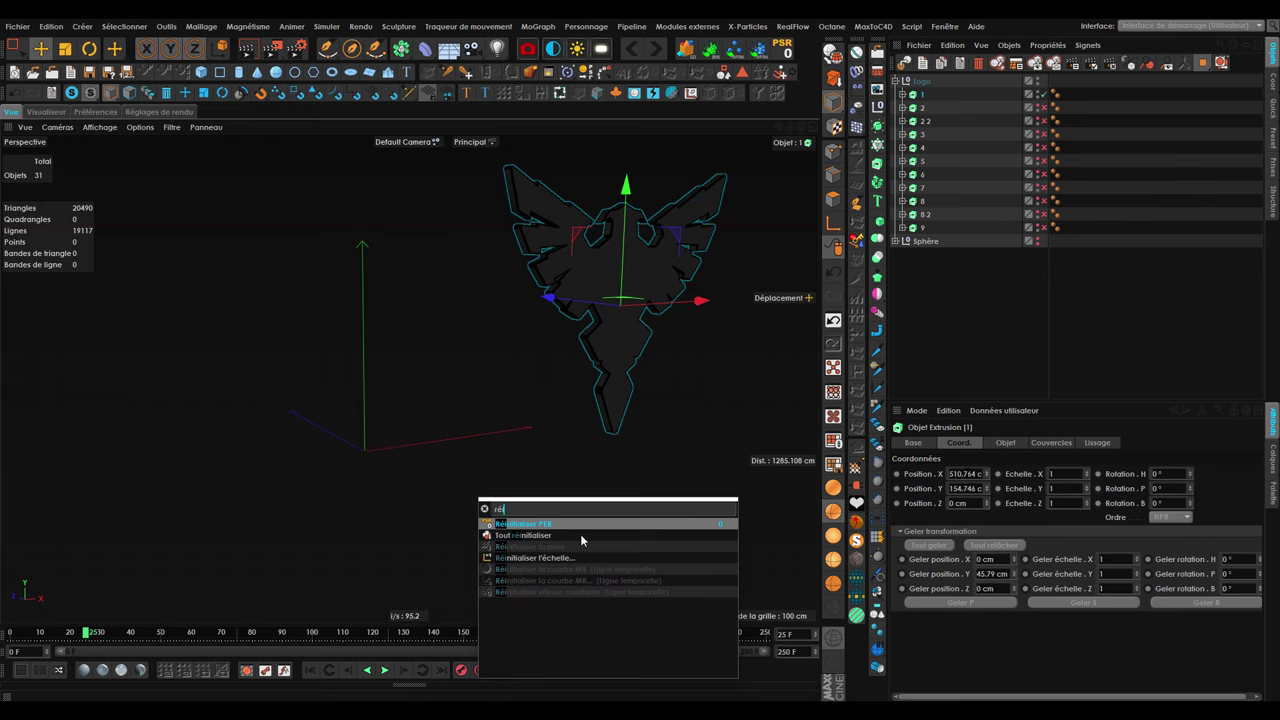
pyautogui.click(607, 523)
pyautogui.click(474, 412)
pyautogui.click(443, 406)
# Trial-move the eagle emblem piece and release its freeze, undoing each move to recentre it.
pyautogui.moveTo(678, 421); pyautogui.dragTo(553, 358)
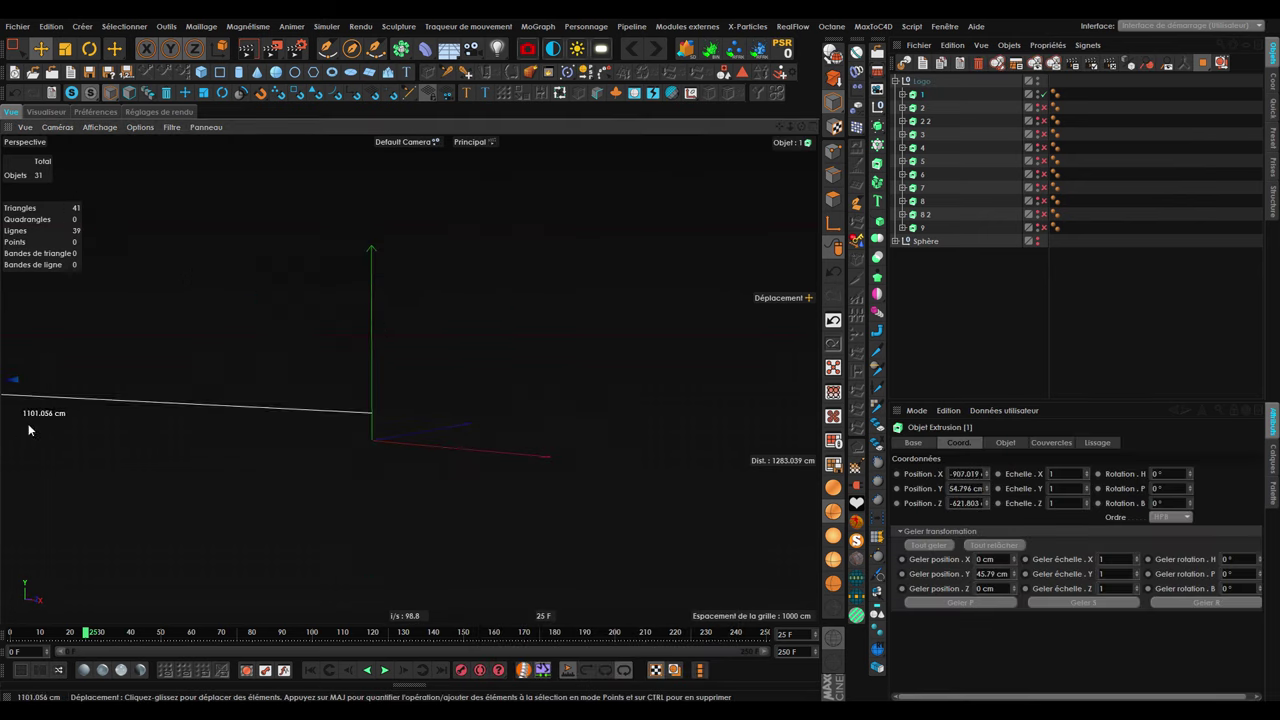
pyautogui.hotkey('ctrl', 'z')
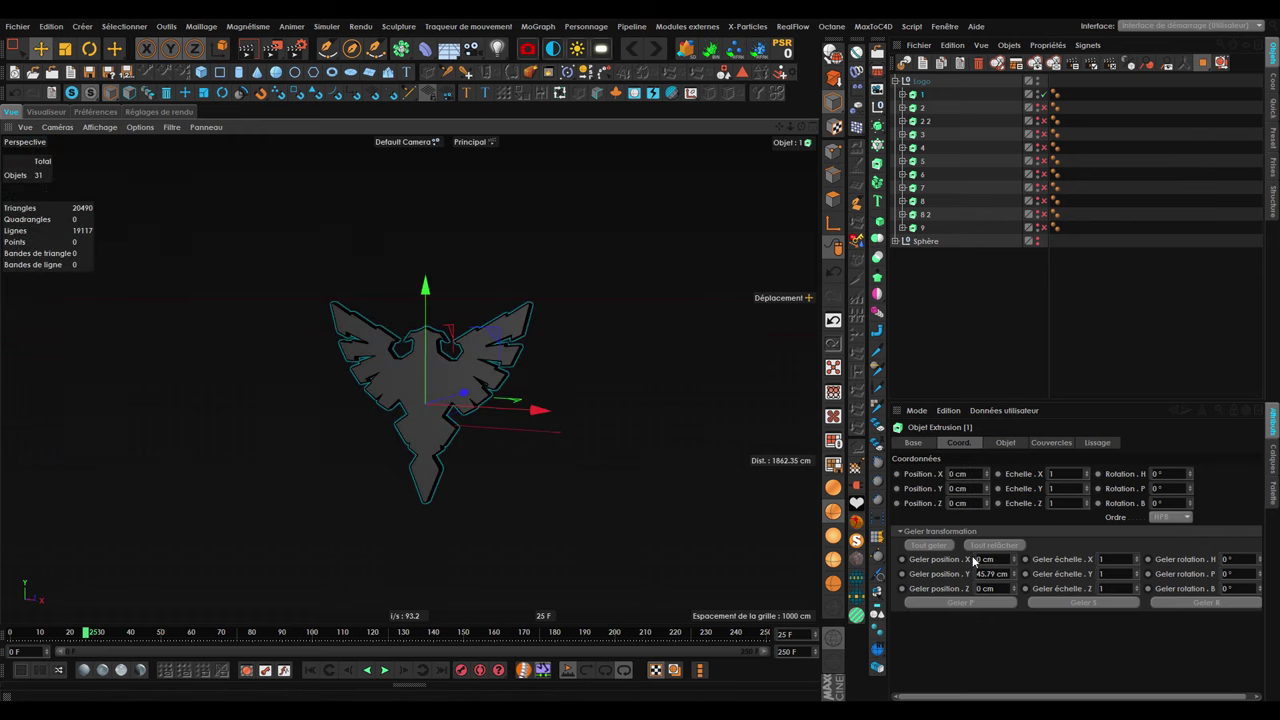
pyautogui.click(993, 545)
pyautogui.moveTo(523, 357)
pyautogui.mouseDown()
pyautogui.moveTo(297, 184)
pyautogui.moveTo(575, 407)
pyautogui.moveTo(722, 412)
pyautogui.moveTo(650, 418)
pyautogui.mouseUp()
pyautogui.hotkey('ctrl', 'z')
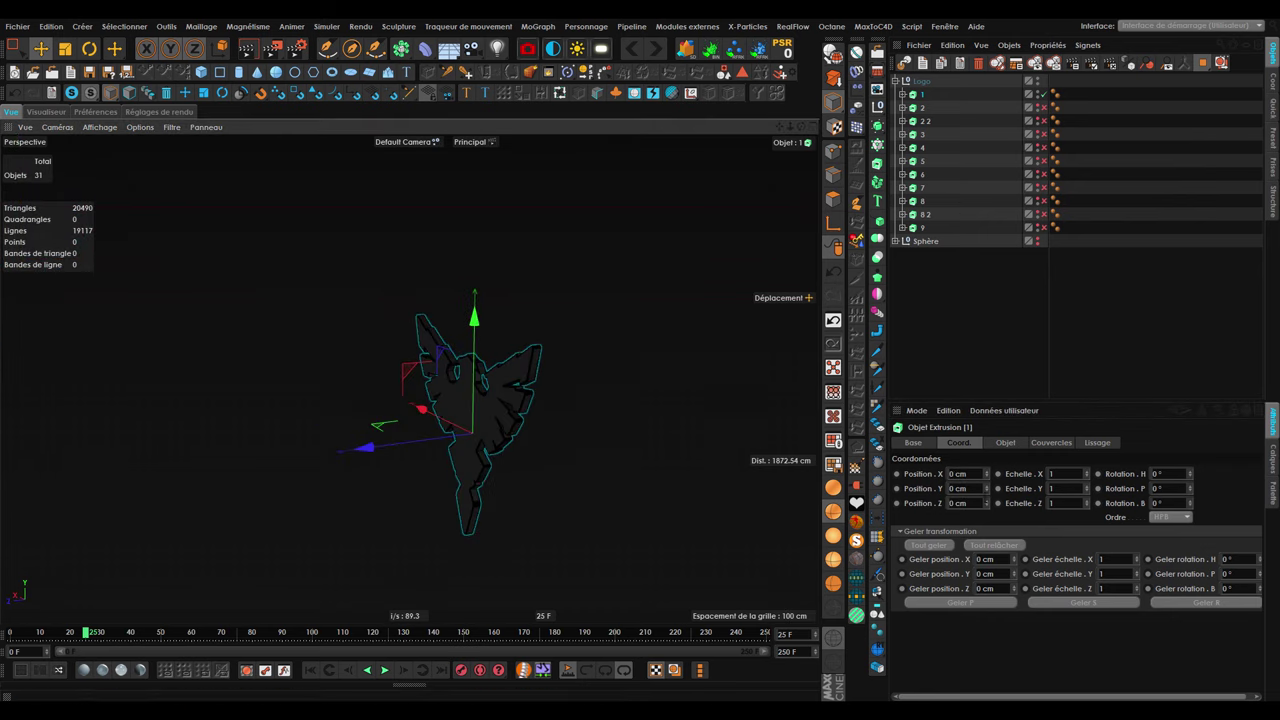
pyautogui.hotkey('ctrl', 'z')
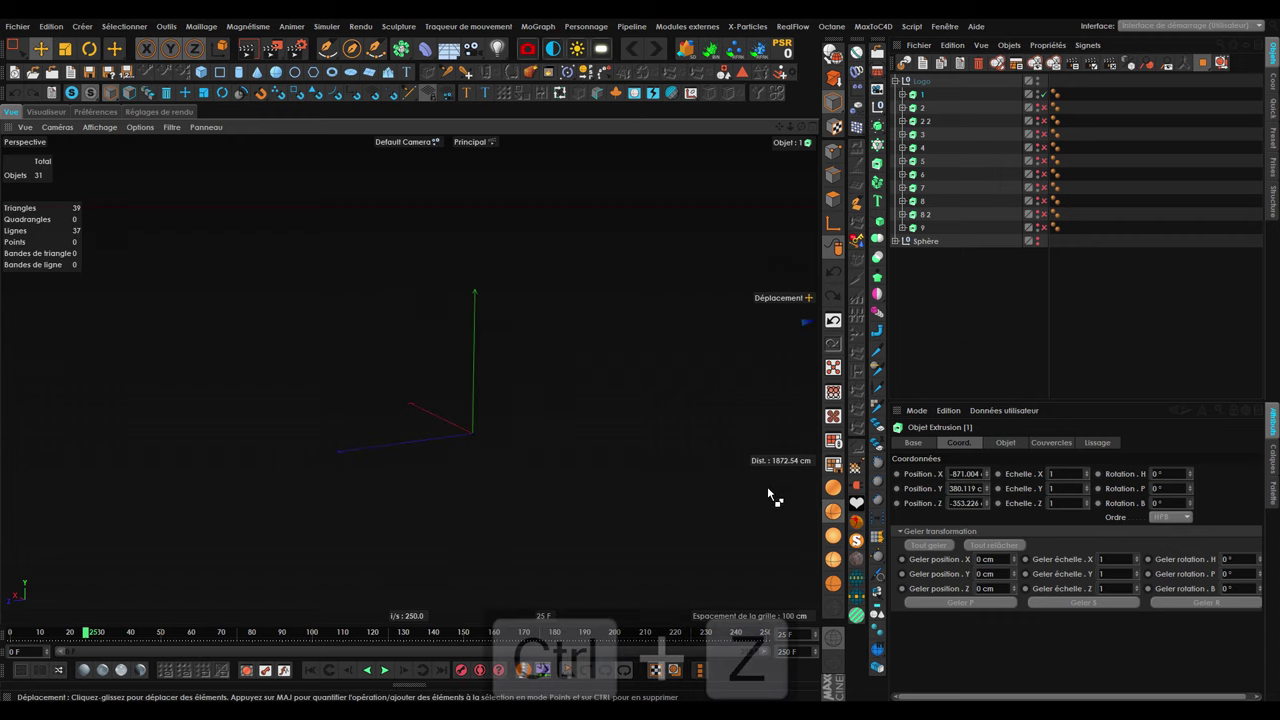
pyautogui.hotkey('ctrl', 'z')
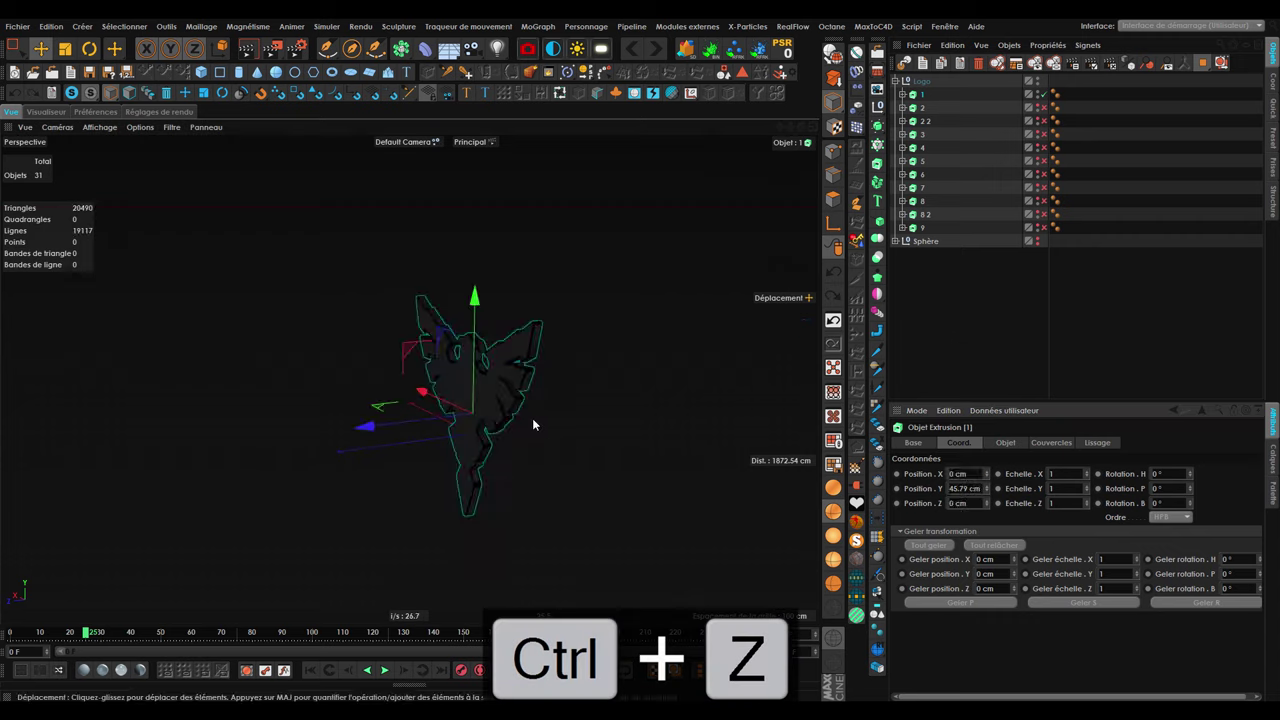
pyautogui.keyDown('alt'); pyautogui.moveTo(532, 418); pyautogui.dragTo(296, 378); pyautogui.keyUp('alt')
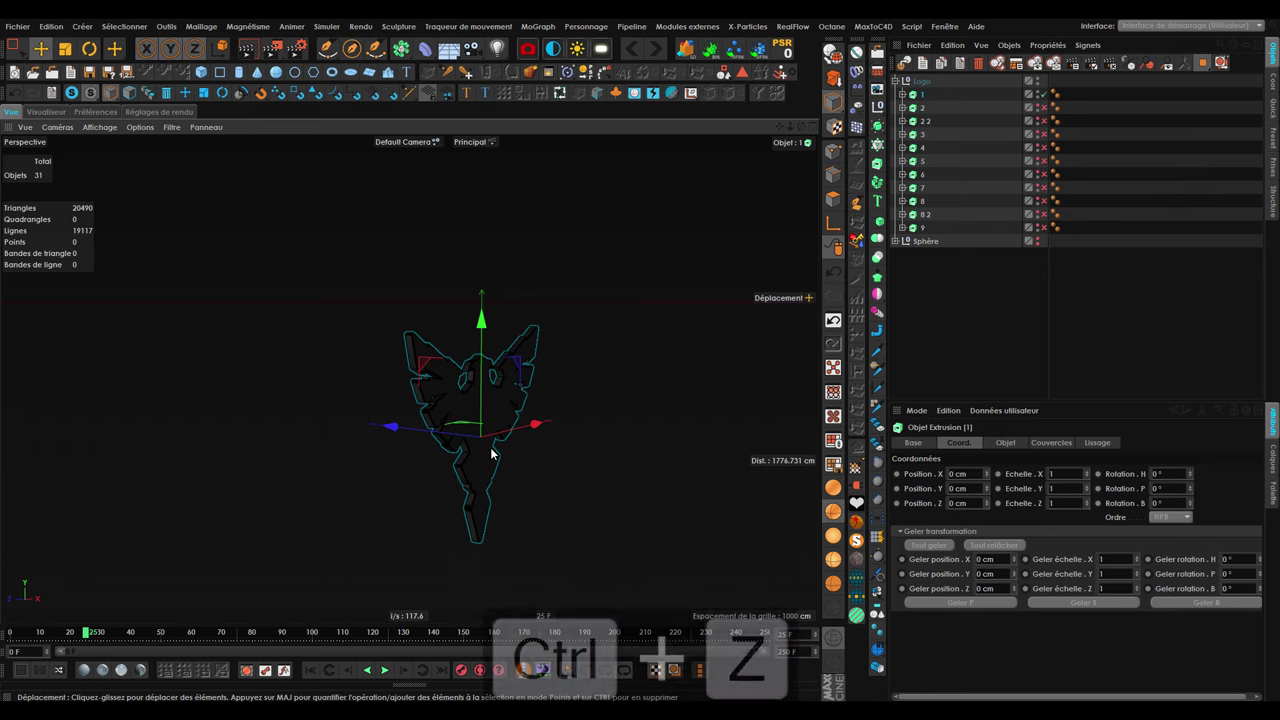
pyautogui.hotkey('ctrl', 'z')
pyautogui.moveTo(423, 440); pyautogui.dragTo(332, 281)
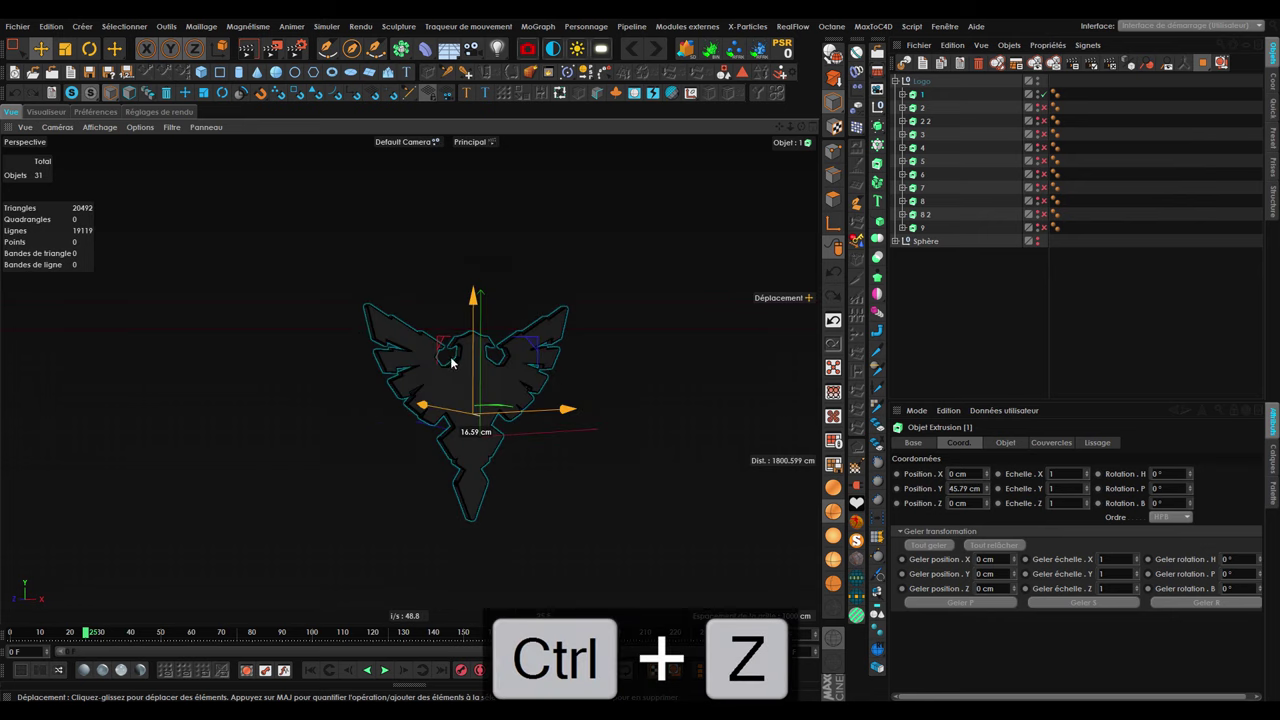
pyautogui.hotkey('ctrl', 'z')
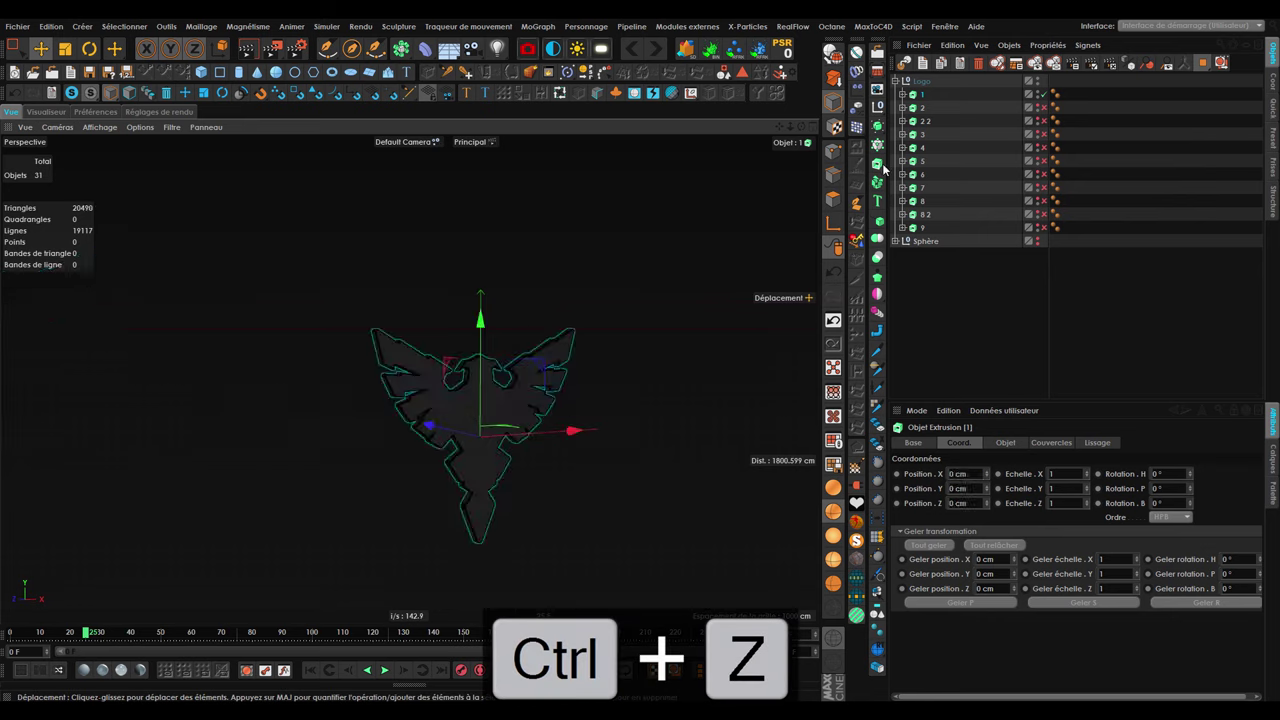
# Toggle the logo's visibility and enable all pieces, then undo back to the original emblem state.
pyautogui.click(1037, 82)
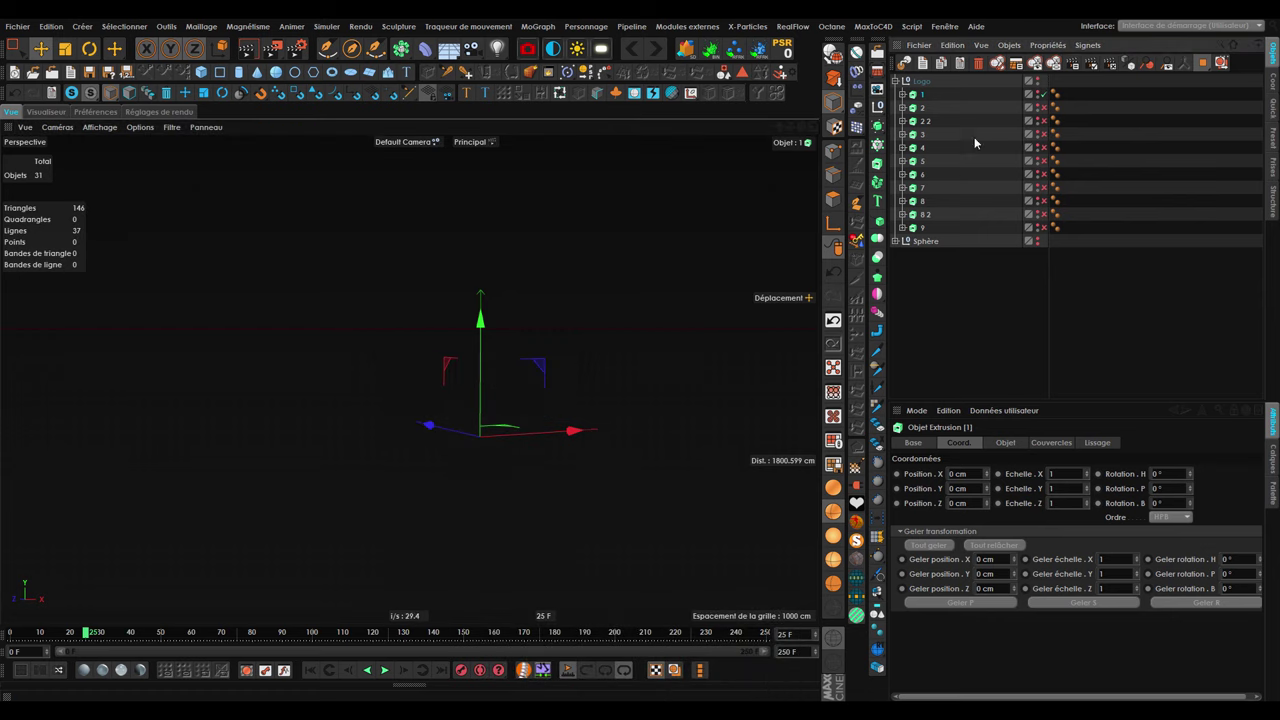
pyautogui.click(1037, 82)
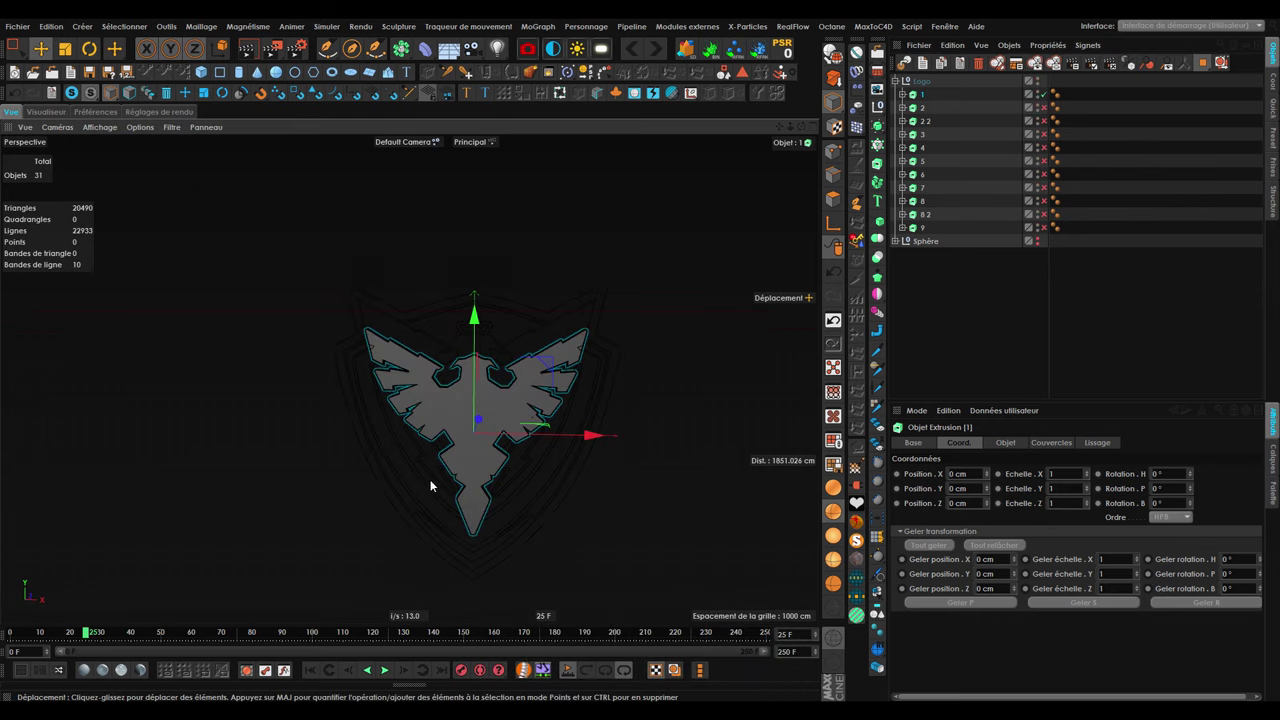
pyautogui.moveTo(1043, 121); pyautogui.dragTo(1043, 228)
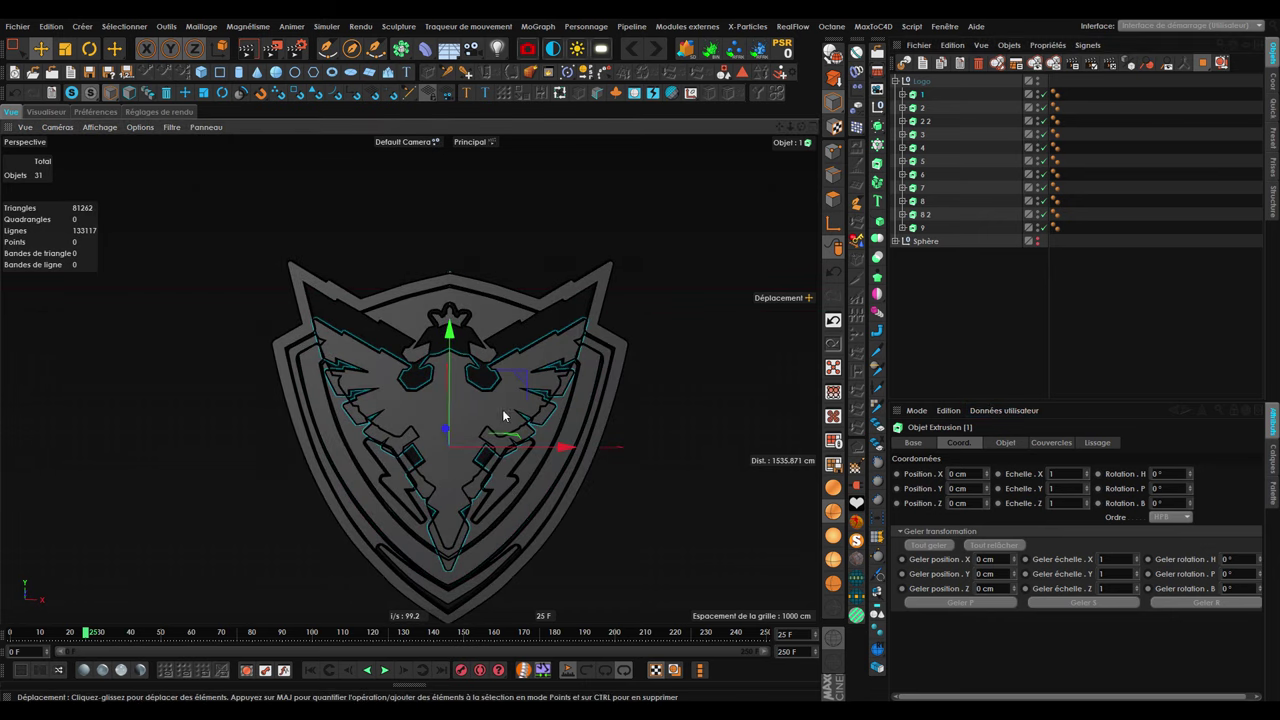
pyautogui.hotkey('ctrl', 'z')
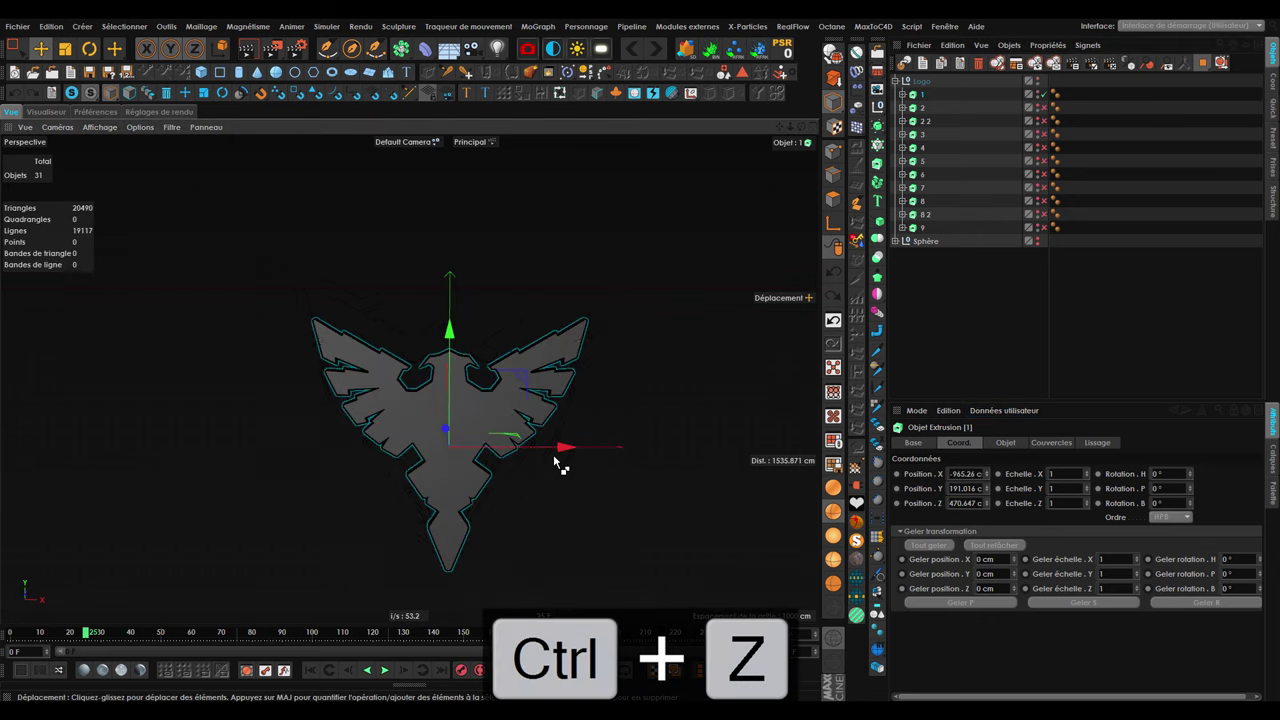
pyautogui.hotkey('ctrl', 'z')
pyautogui.hotkey('ctrl', 'z')
pyautogui.hotkey('ctrl', 'z')
pyautogui.hotkey('ctrl', 'z')
pyautogui.hotkey('ctrl', 'z')
pyautogui.hotkey('ctrl', 'z')
pyautogui.hotkey('ctrl', 'z')
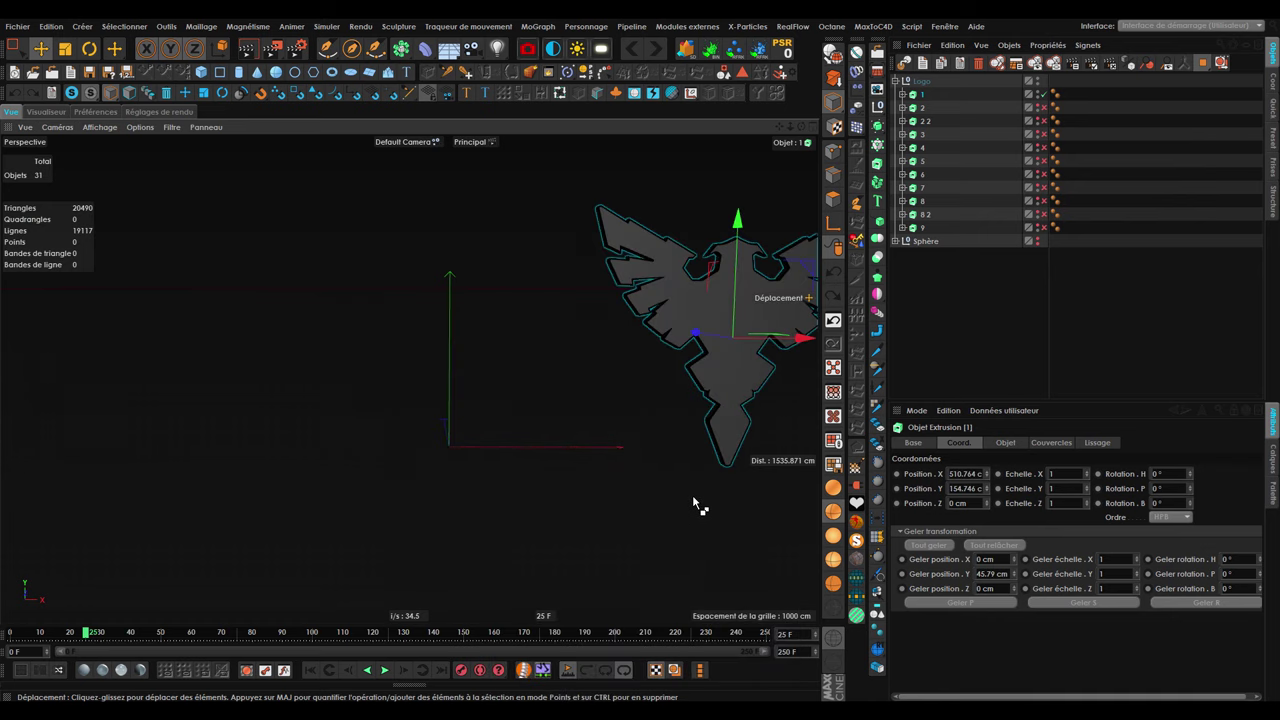
pyautogui.hotkey('ctrl', 'z')
pyautogui.hotkey('ctrl', 'z')
pyautogui.hotkey('ctrl', 'z')
pyautogui.hotkey('ctrl', 'z')
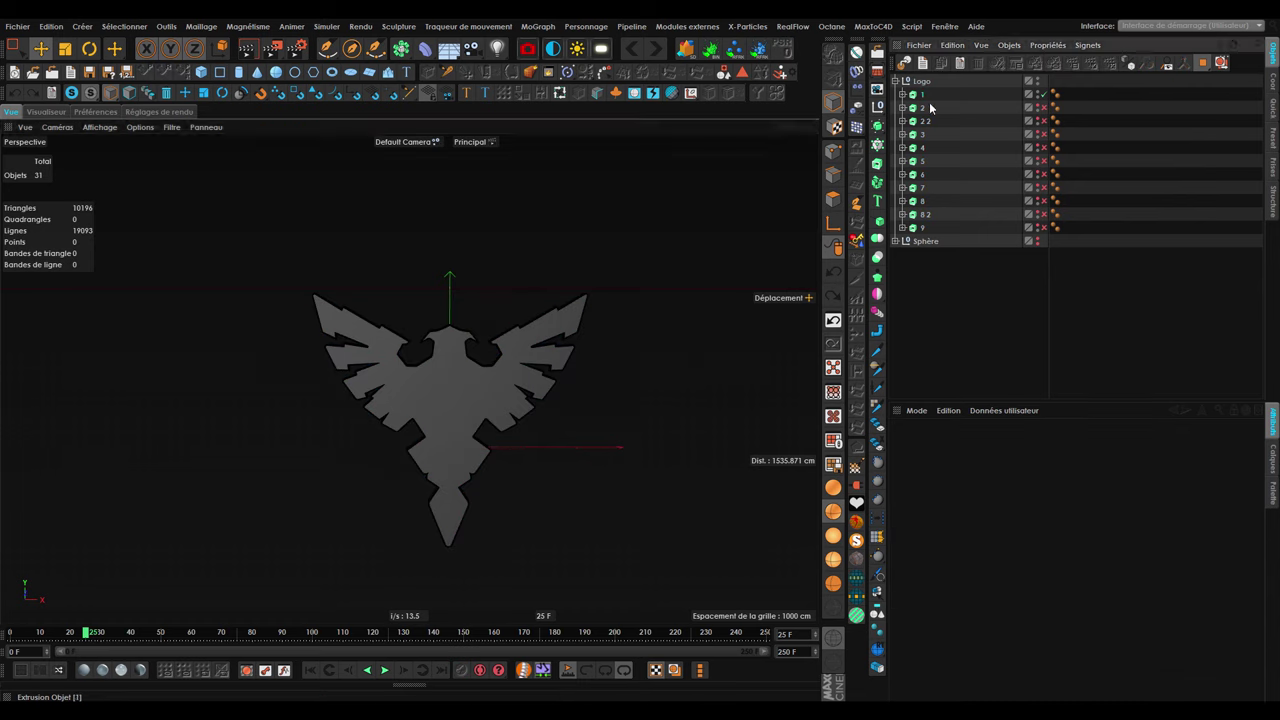
pyautogui.hotkey('ctrl', 'z')
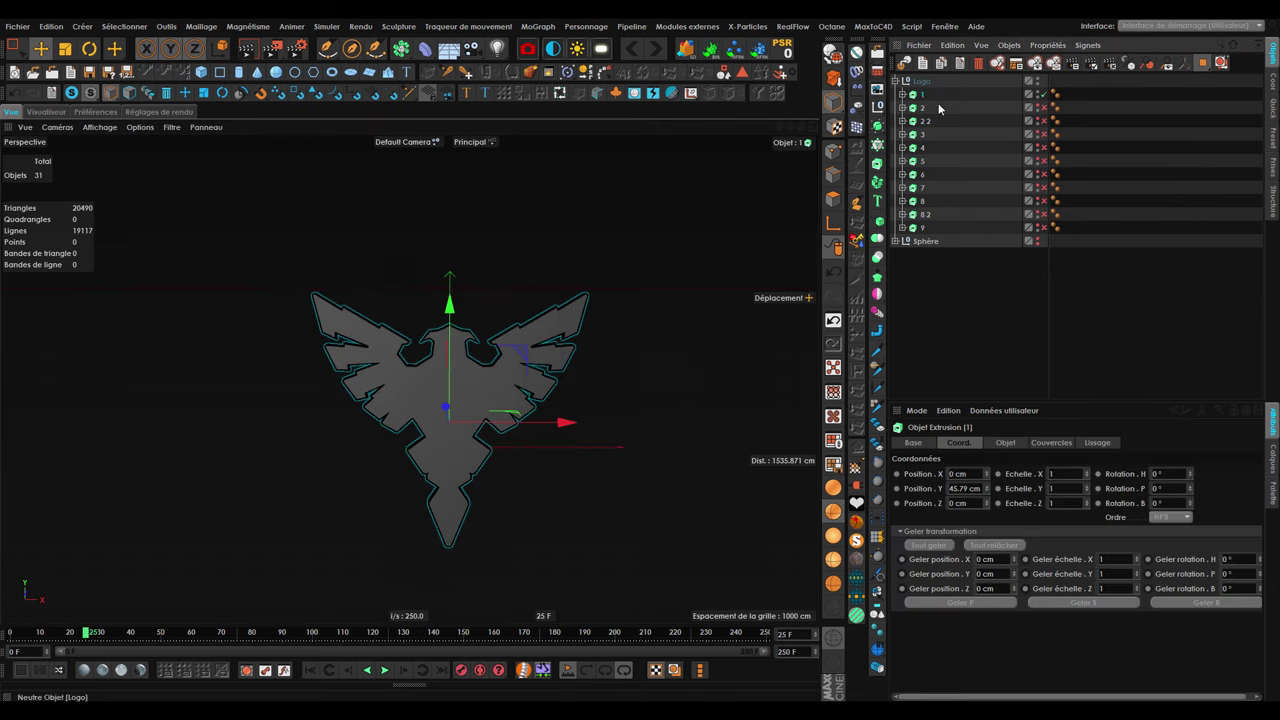
# Try freezing all eleven logo pieces' transforms, then undo back to piece 1 alone.
pyautogui.hotkey('ctrl', 'z')
pyautogui.hotkey('ctrl', 'z')
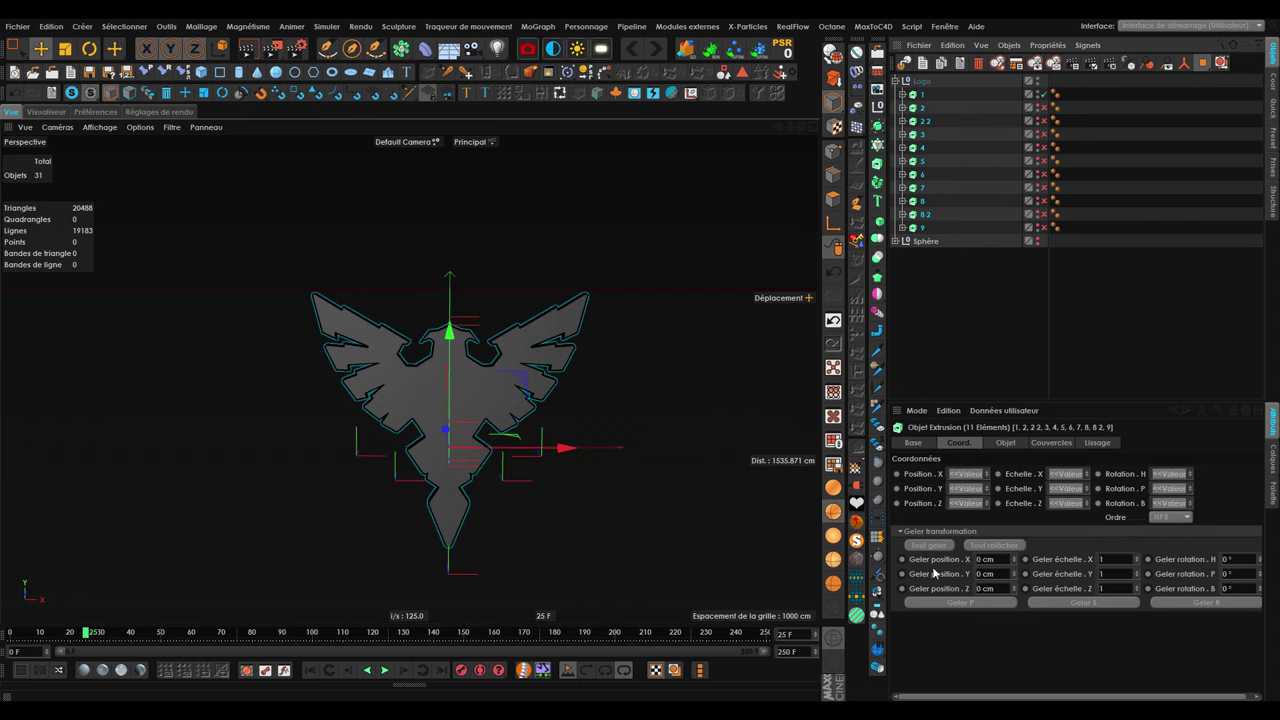
pyautogui.click(928, 545)
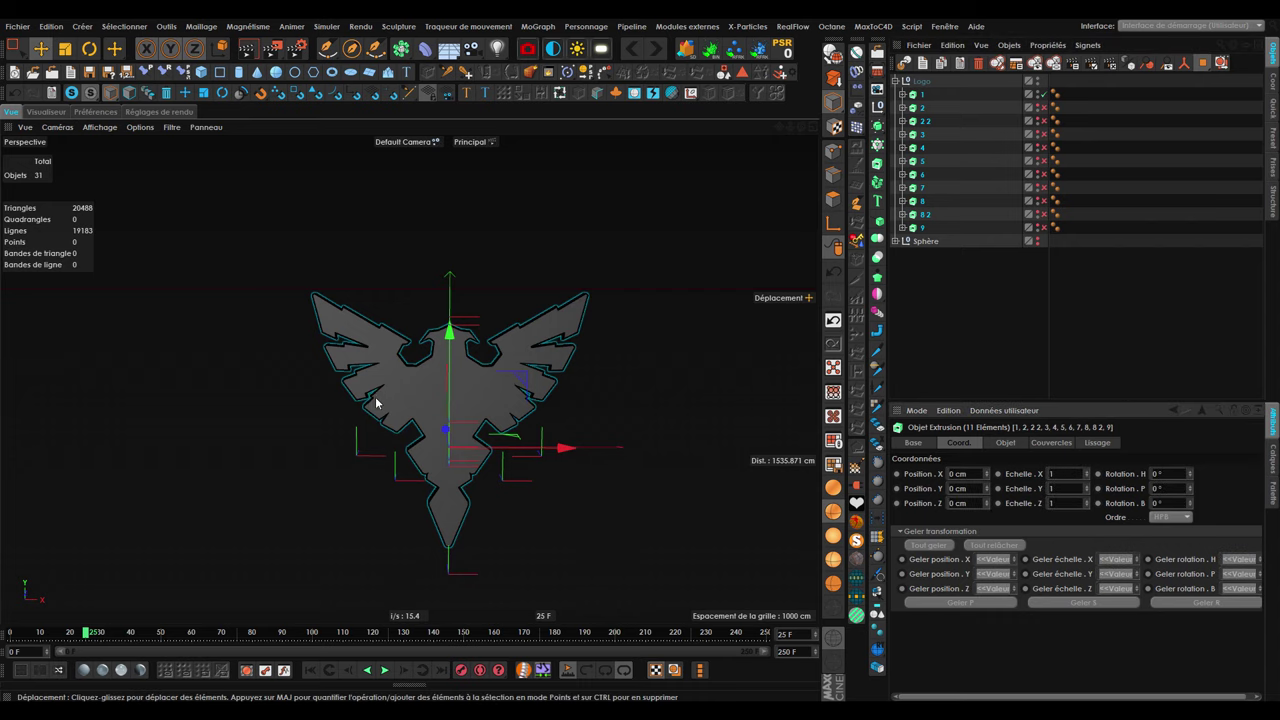
pyautogui.hotkey('ctrl', 'z')
pyautogui.hotkey('ctrl', 'z')
pyautogui.hotkey('ctrl', 'z')
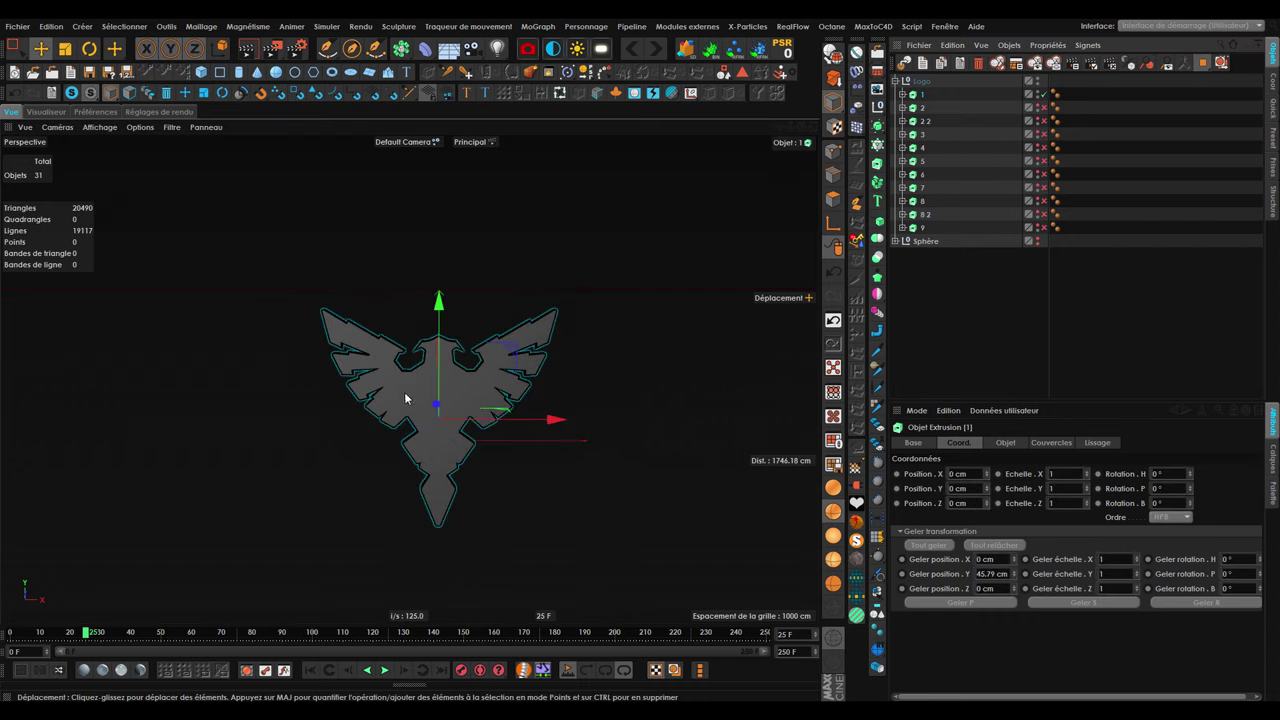
pyautogui.hotkey('ctrl', 'z')
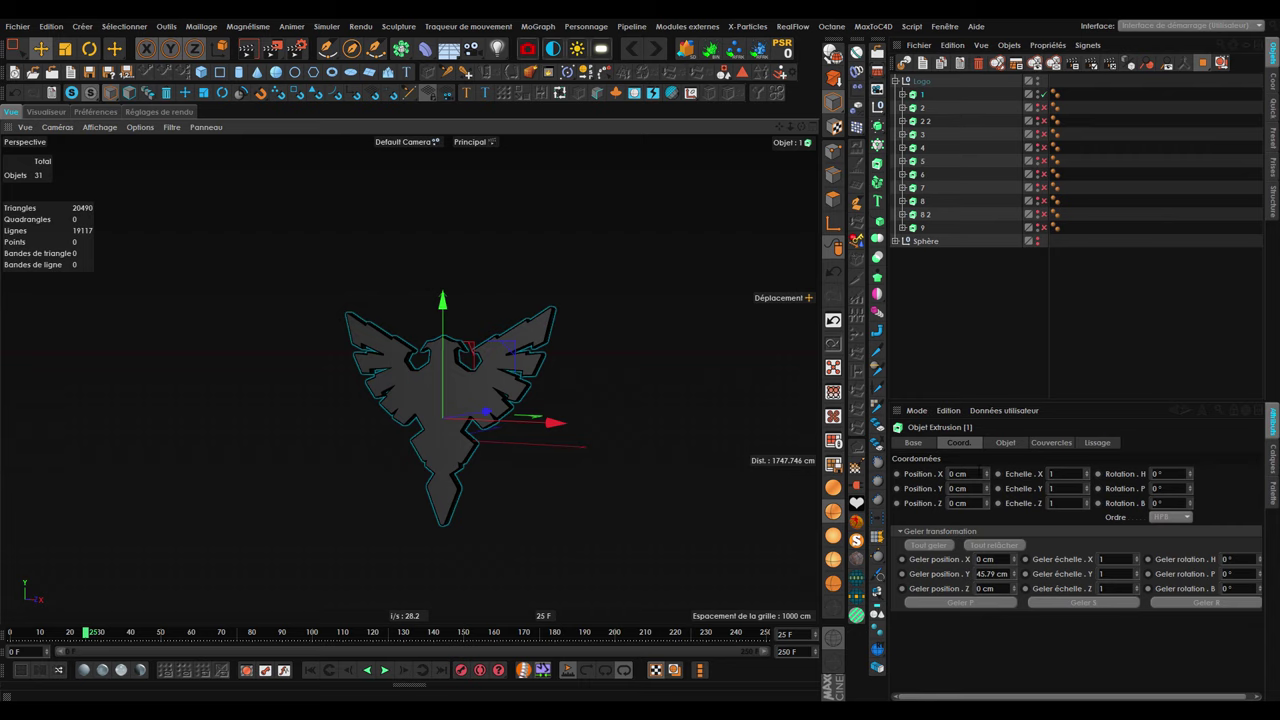
# Keyframe piece 1's rotation at frame 25 with 50° pitch and 90° bank.
pyautogui.click(1170, 488)
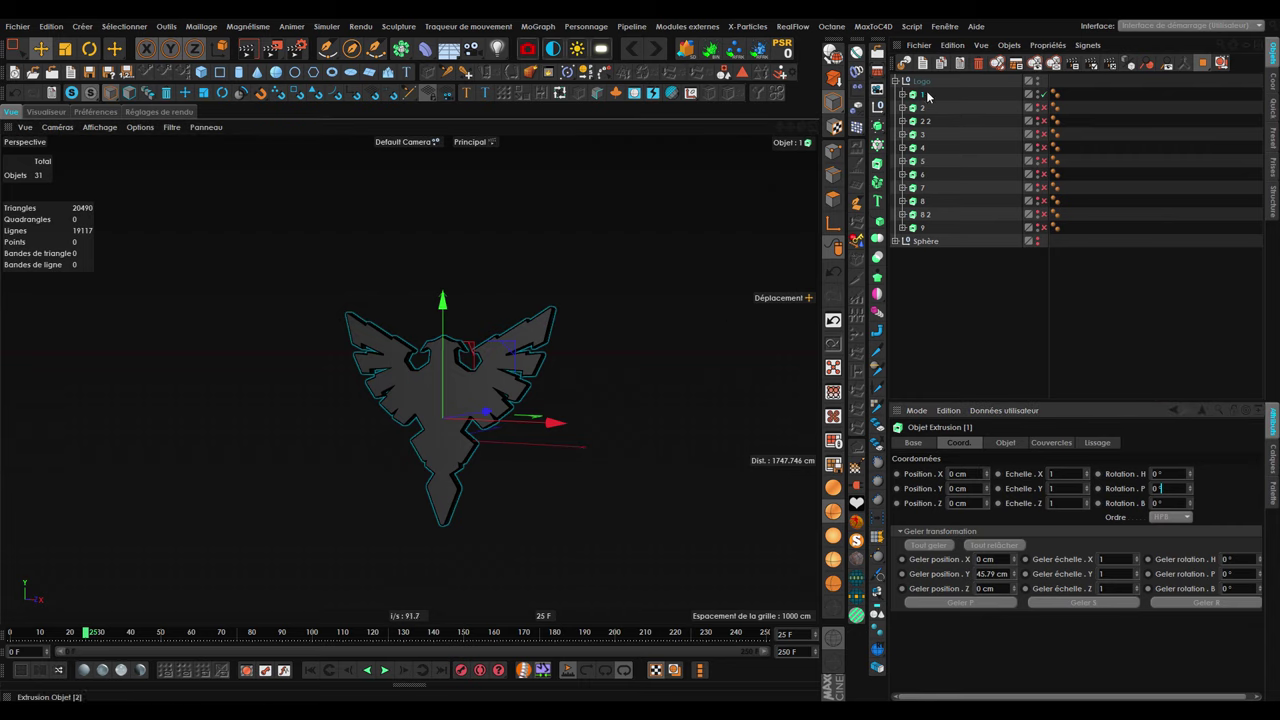
pyautogui.click(928, 95)
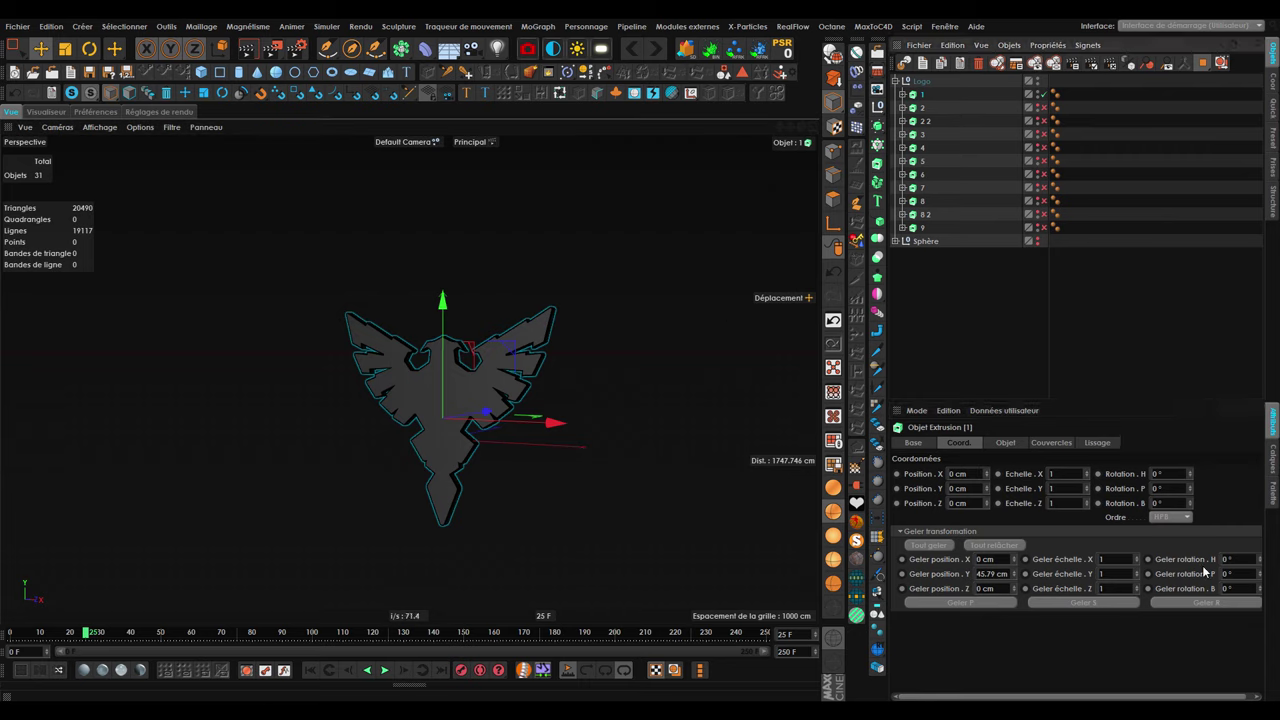
pyautogui.keyDown('ctrl'); pyautogui.click(1098, 488); pyautogui.keyUp('ctrl')
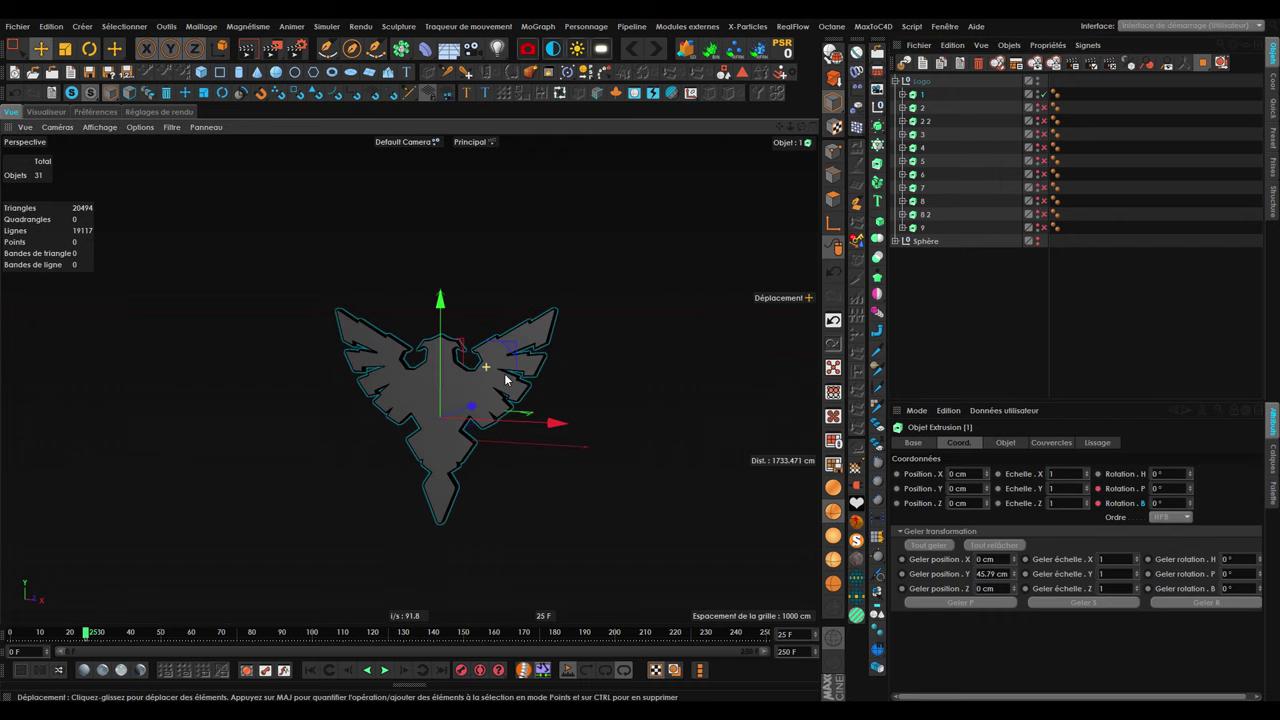
pyautogui.click(1160, 488)
pyautogui.write('50')
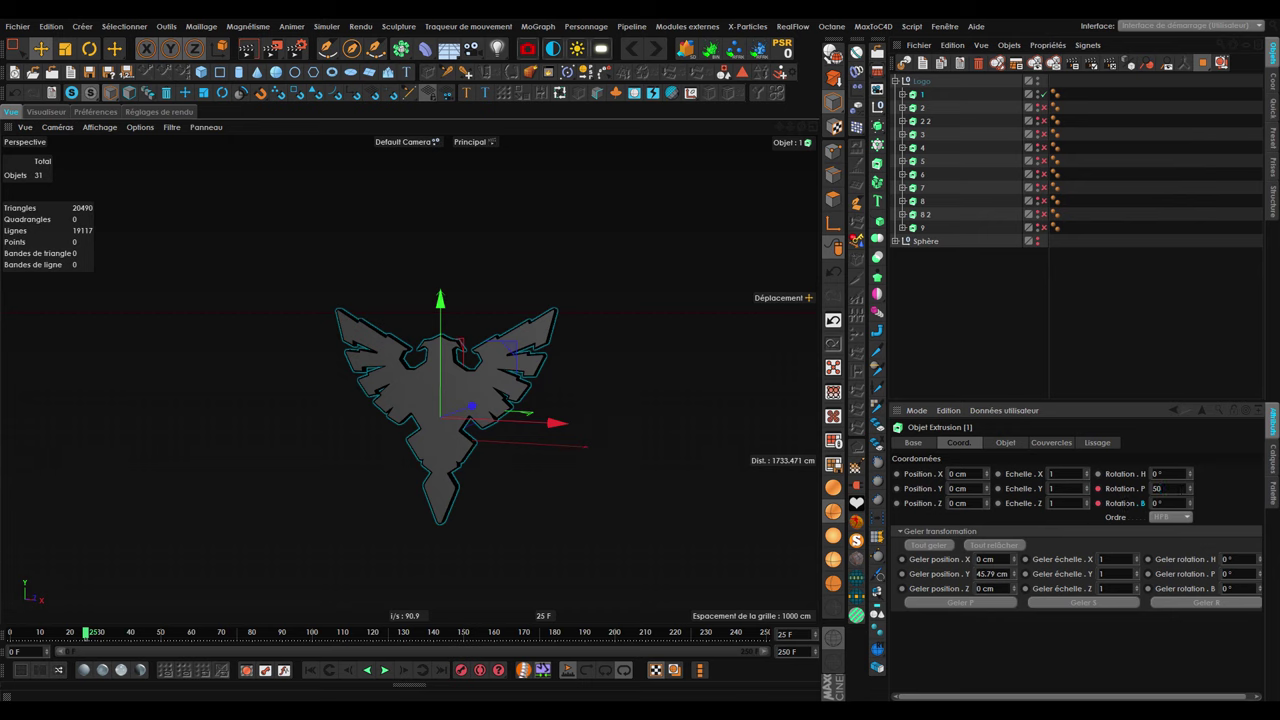
pyautogui.press('Tab')
pyautogui.write('90')
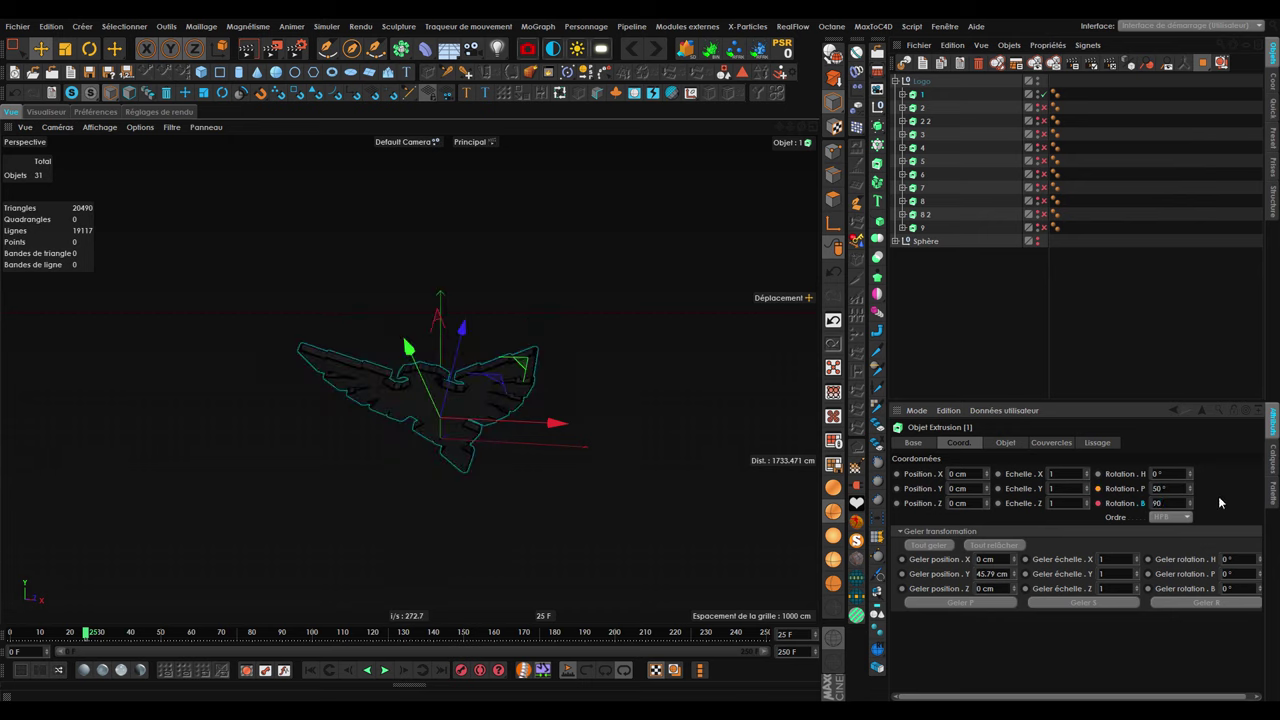
pyautogui.press('Return')
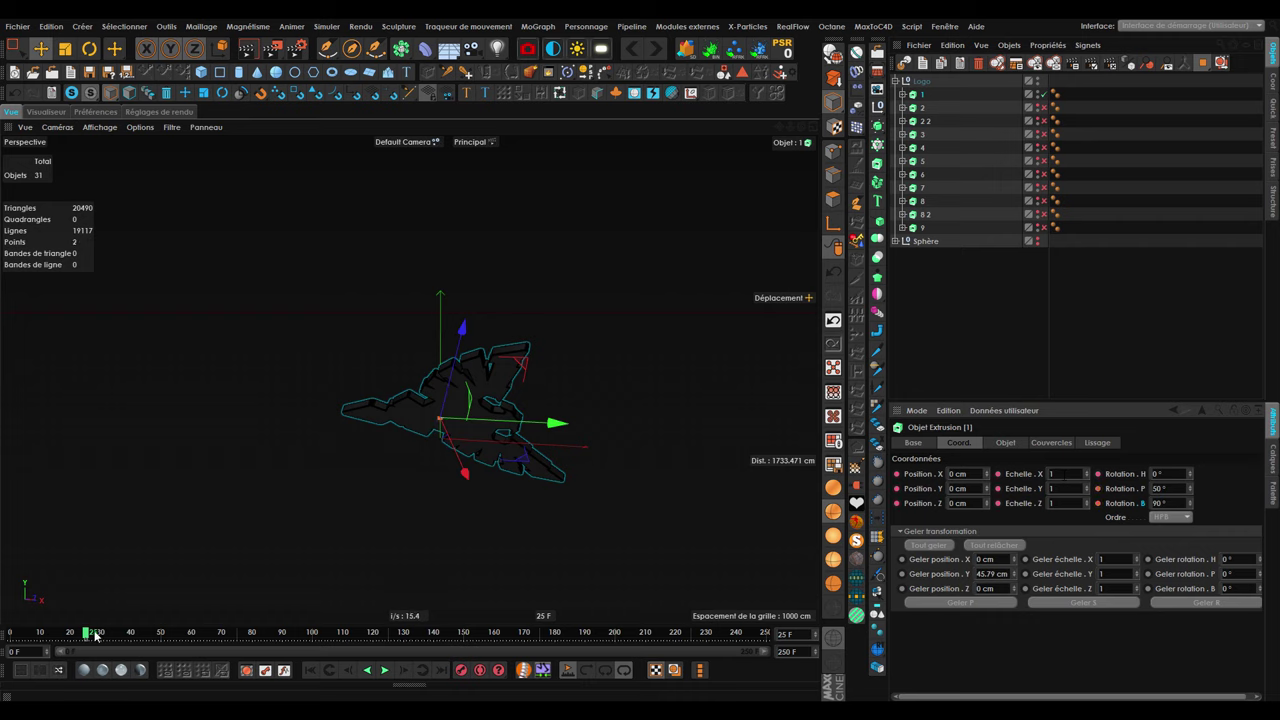
# At frame 32, key piece 1 rotated flat to face front, then scrub to preview.
pyautogui.moveTo(96, 636); pyautogui.dragTo(117, 640)
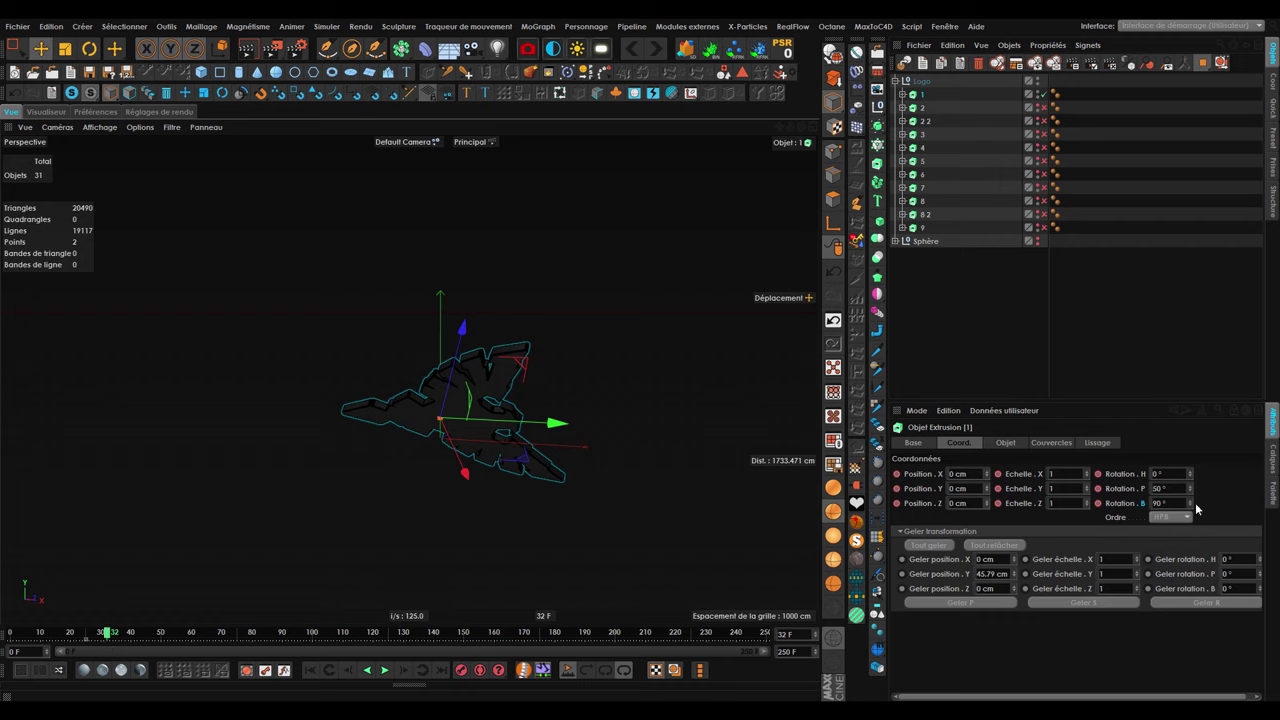
pyautogui.moveTo(1189, 489)
pyautogui.mouseDown()
pyautogui.moveTo(1189, 530)
pyautogui.moveTo(1090, 520)
pyautogui.mouseUp()
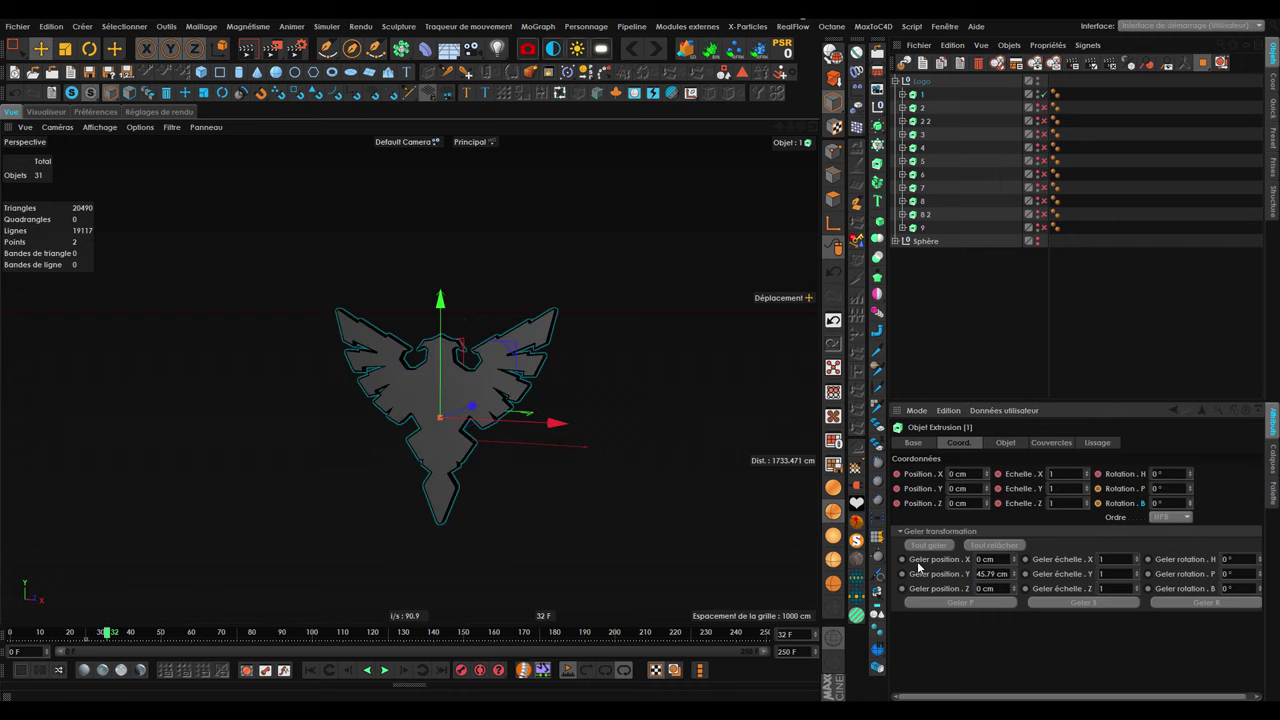
pyautogui.click(455, 680)
pyautogui.click(95, 638)
pyautogui.moveTo(95, 638); pyautogui.dragTo(89, 656)
# Set piece 1's scale to 0 at frame 25 and play back the grow-in.
pyautogui.click(85, 632)
pyautogui.click(1060, 473)
pyautogui.write('0')
pyautogui.press('Tab')
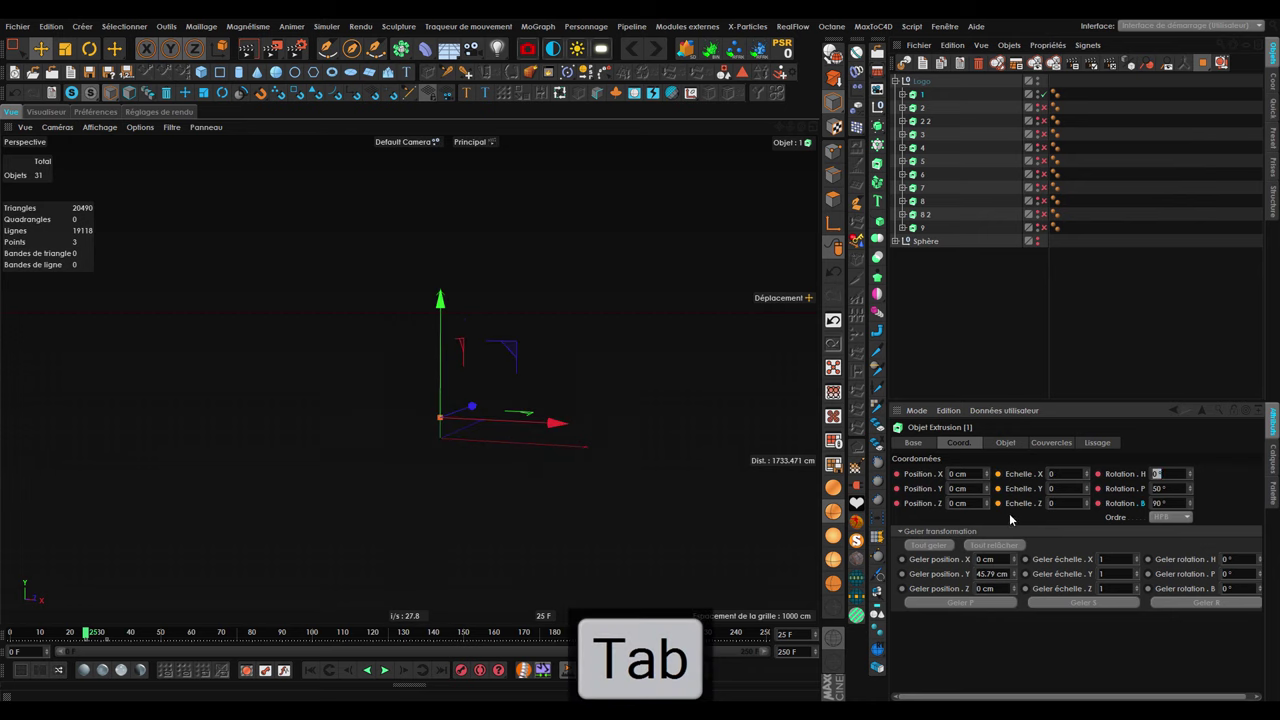
pyautogui.click(383, 681)
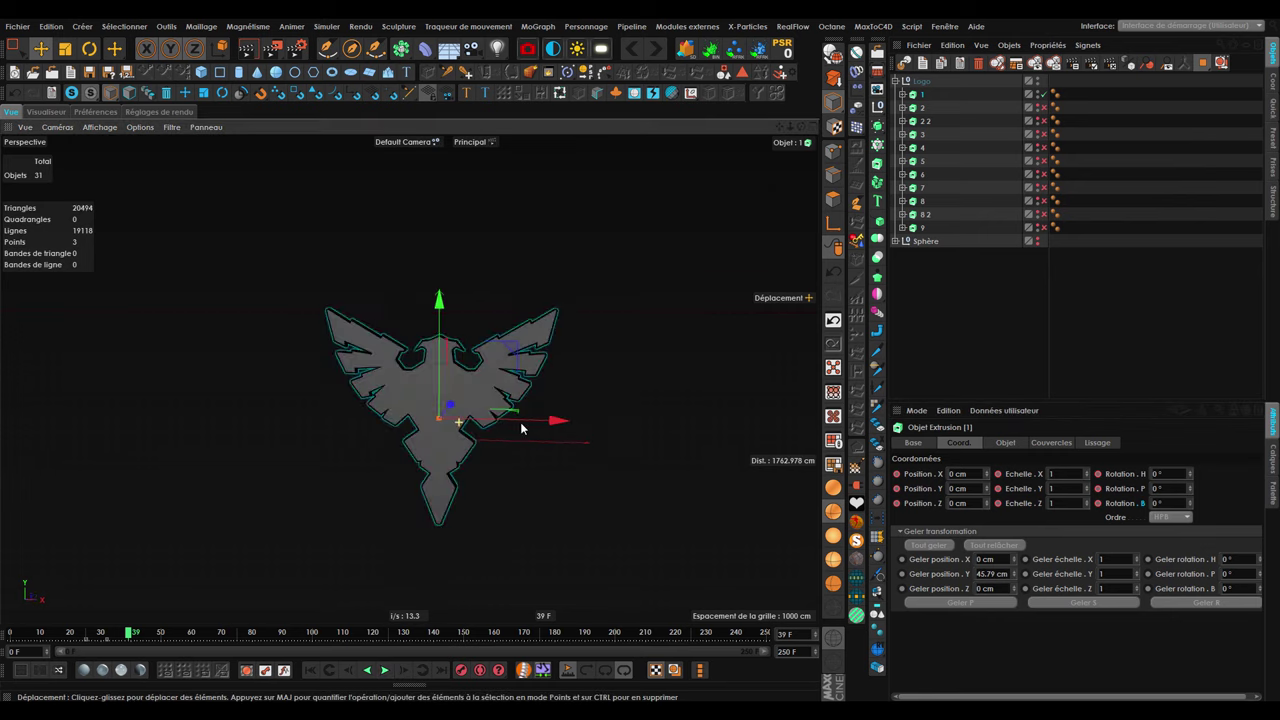
# Select and enable piece 2, the lightning bolt, and move the playhead back a few frames.
pyautogui.click(951, 294)
pyautogui.click(921, 107)
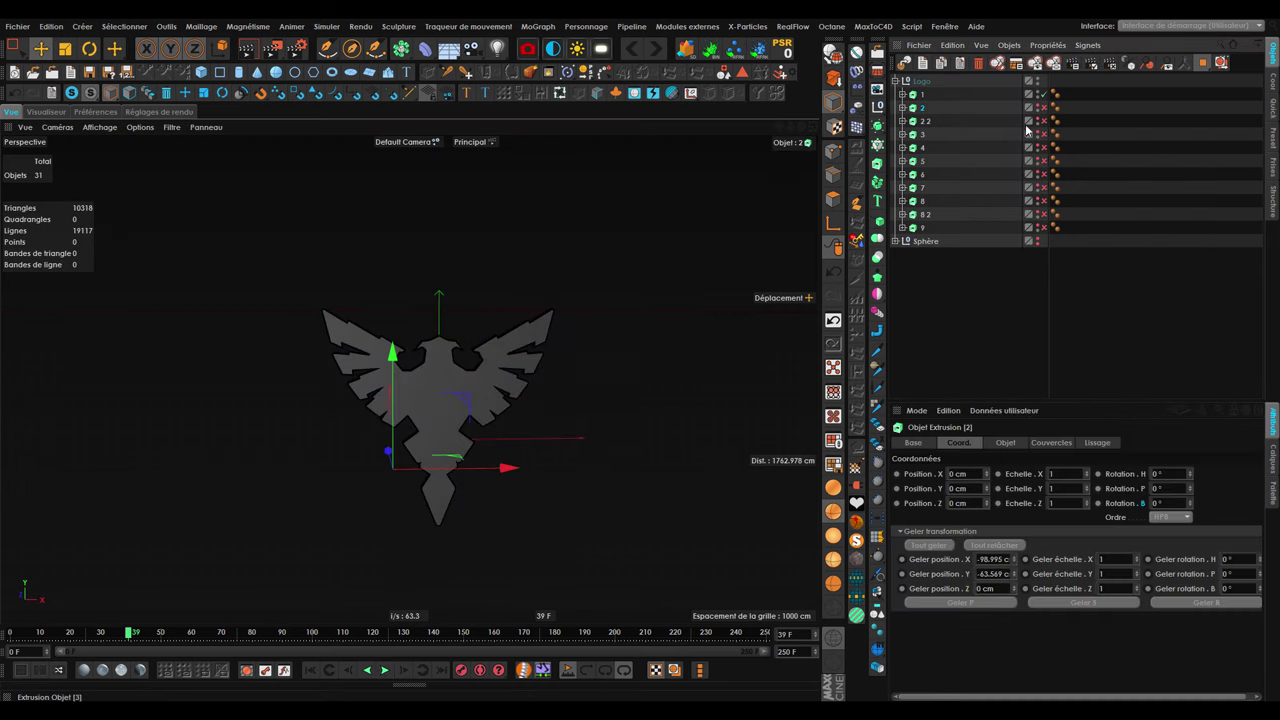
pyautogui.click(1043, 107)
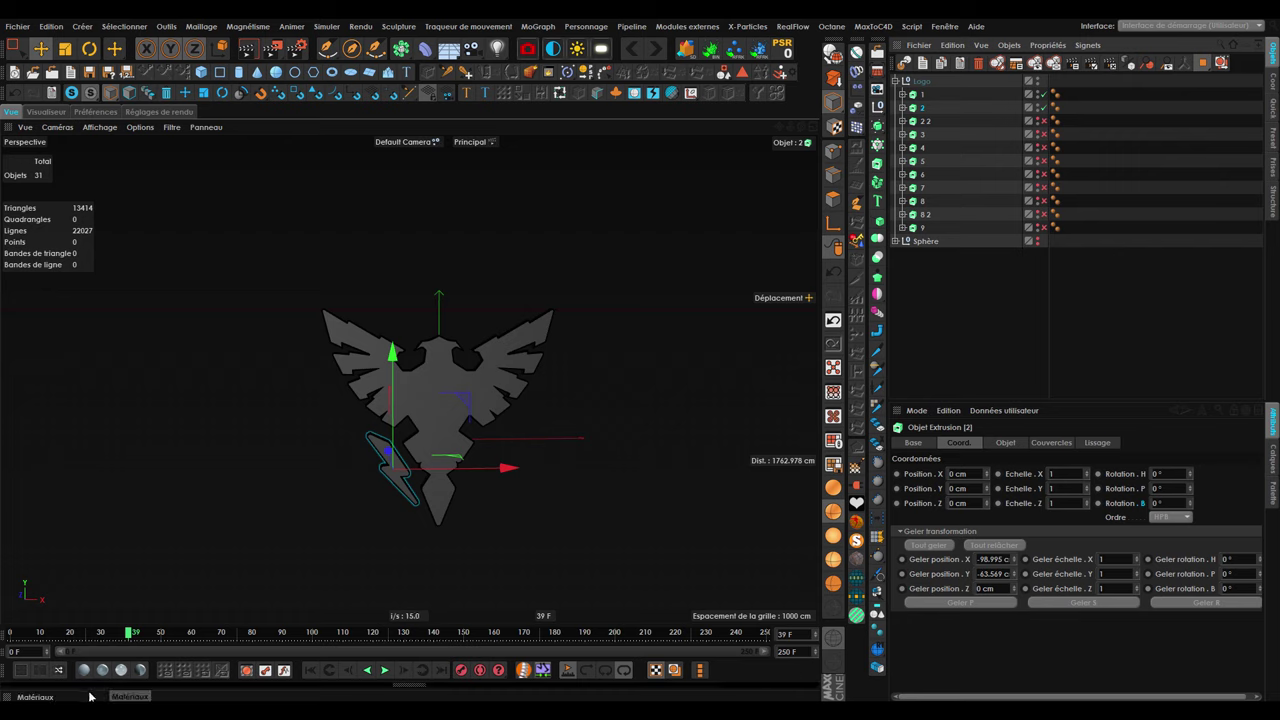
pyautogui.moveTo(138, 638); pyautogui.dragTo(115, 643)
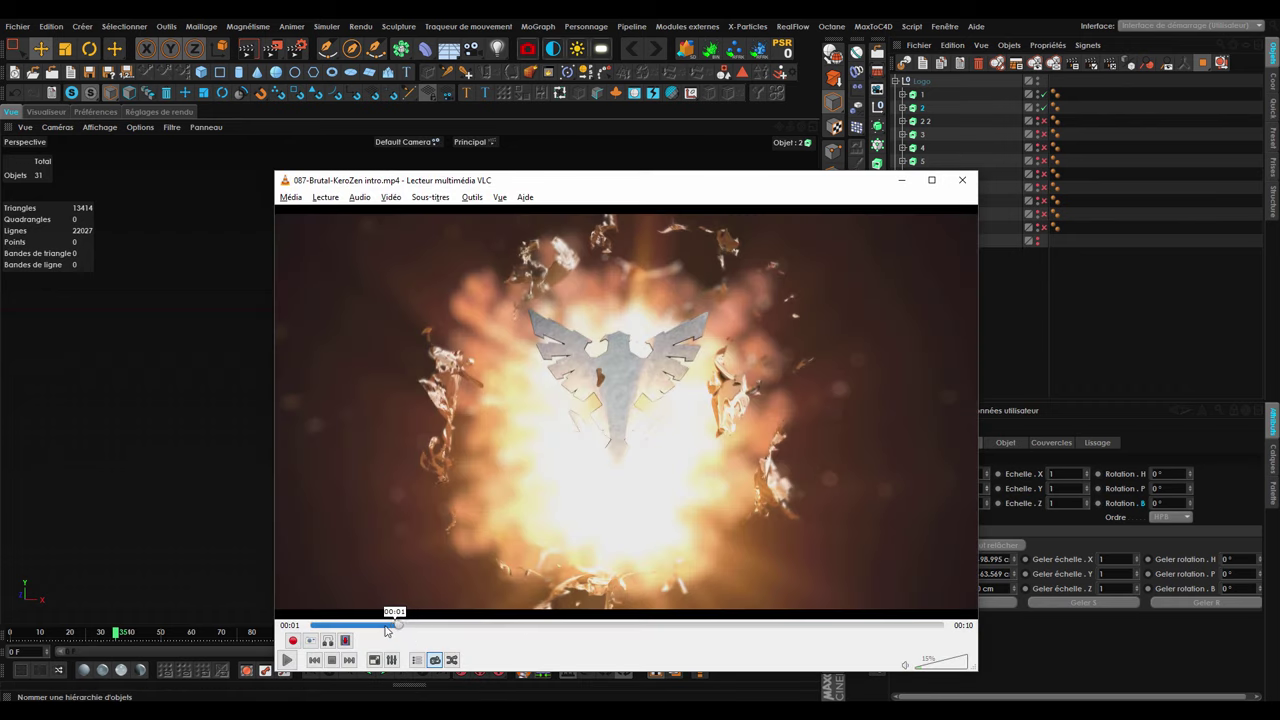
# Check the VLC reference intro at the shattering shield moment, then minimize it.
pyautogui.click(393, 623)
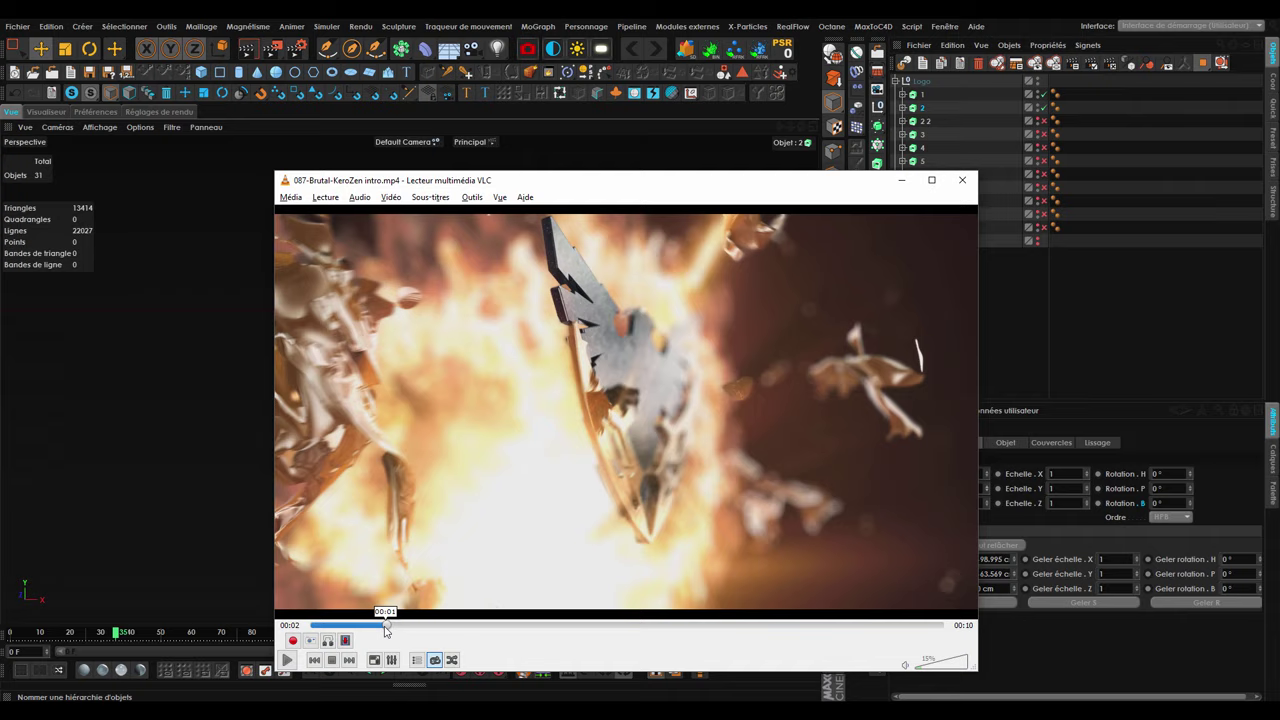
pyautogui.moveTo(418, 628); pyautogui.dragTo(428, 625)
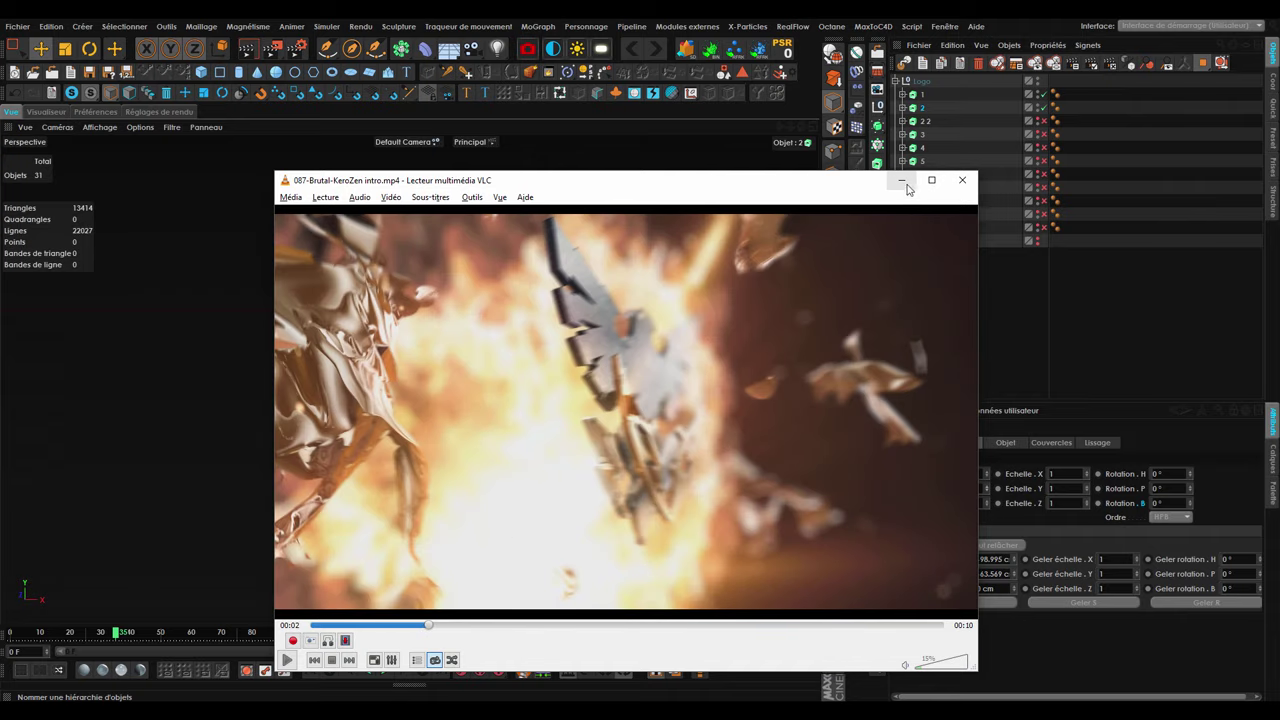
pyautogui.click(901, 179)
# Set the lightning bolt's Y position to 0 and its Z position to 150 cm.
pyautogui.write('0')
pyautogui.press('Return')
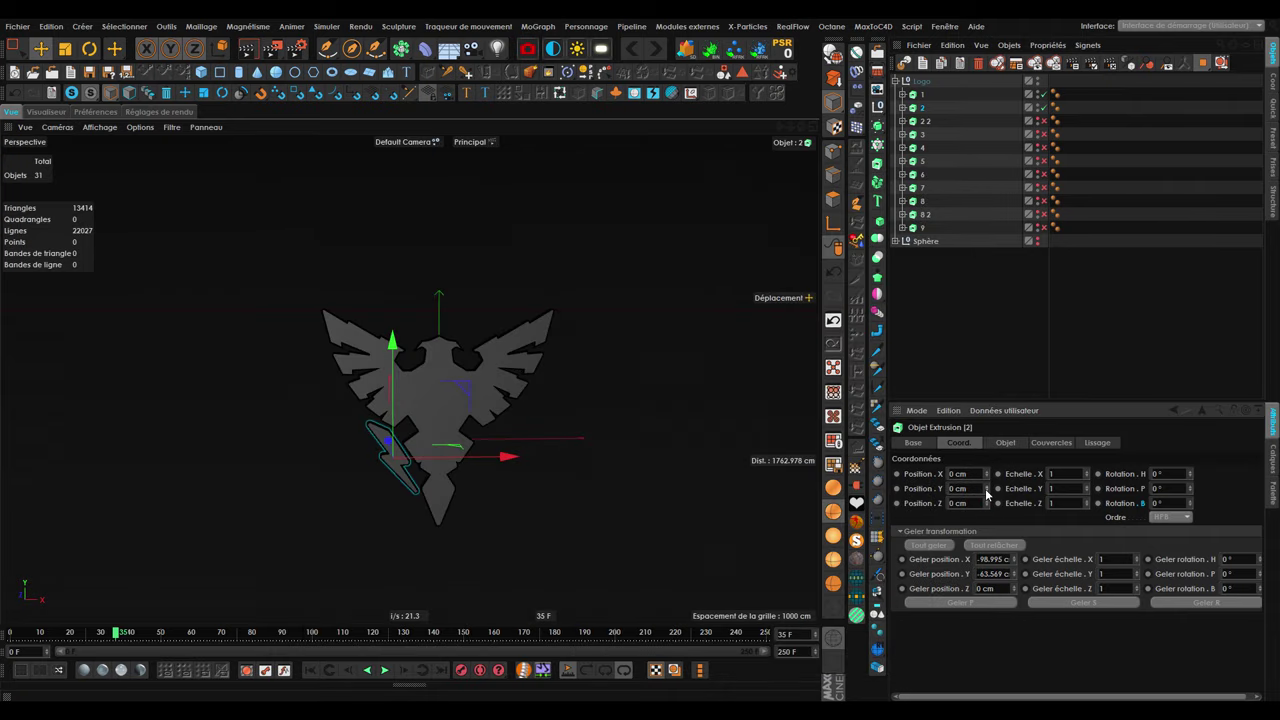
pyautogui.moveTo(989, 500); pyautogui.dragTo(989, 512)
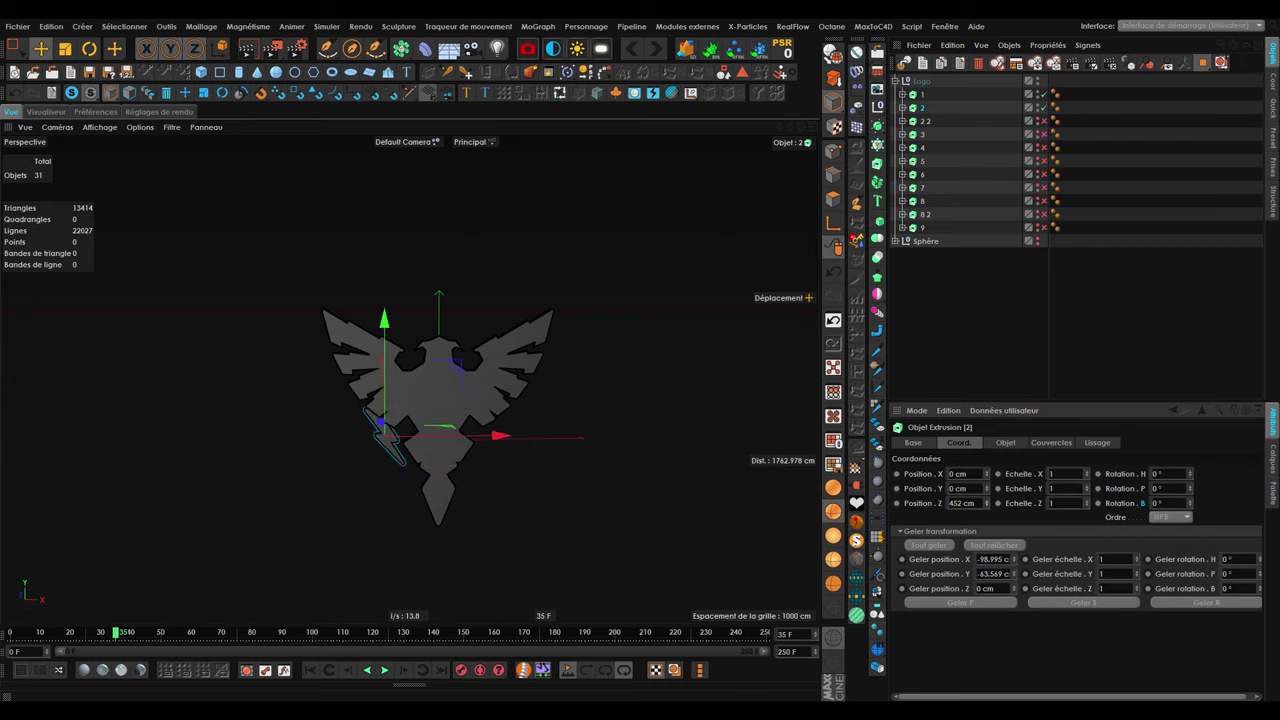
pyautogui.click(975, 500)
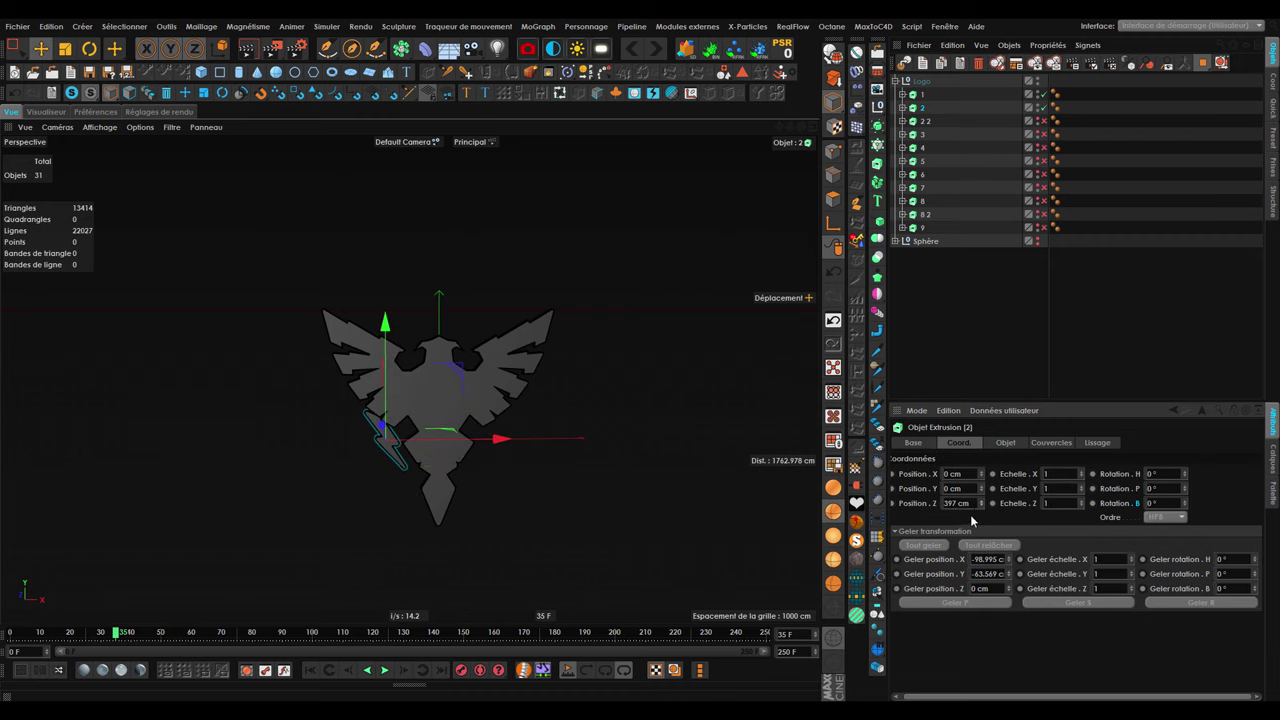
pyautogui.write('150')
pyautogui.press('Return')
# Zero the bolt's scale, tilt it 50°, and record this start pose at frame 35.
pyautogui.moveTo(1222, 498); pyautogui.dragTo(1235, 492)
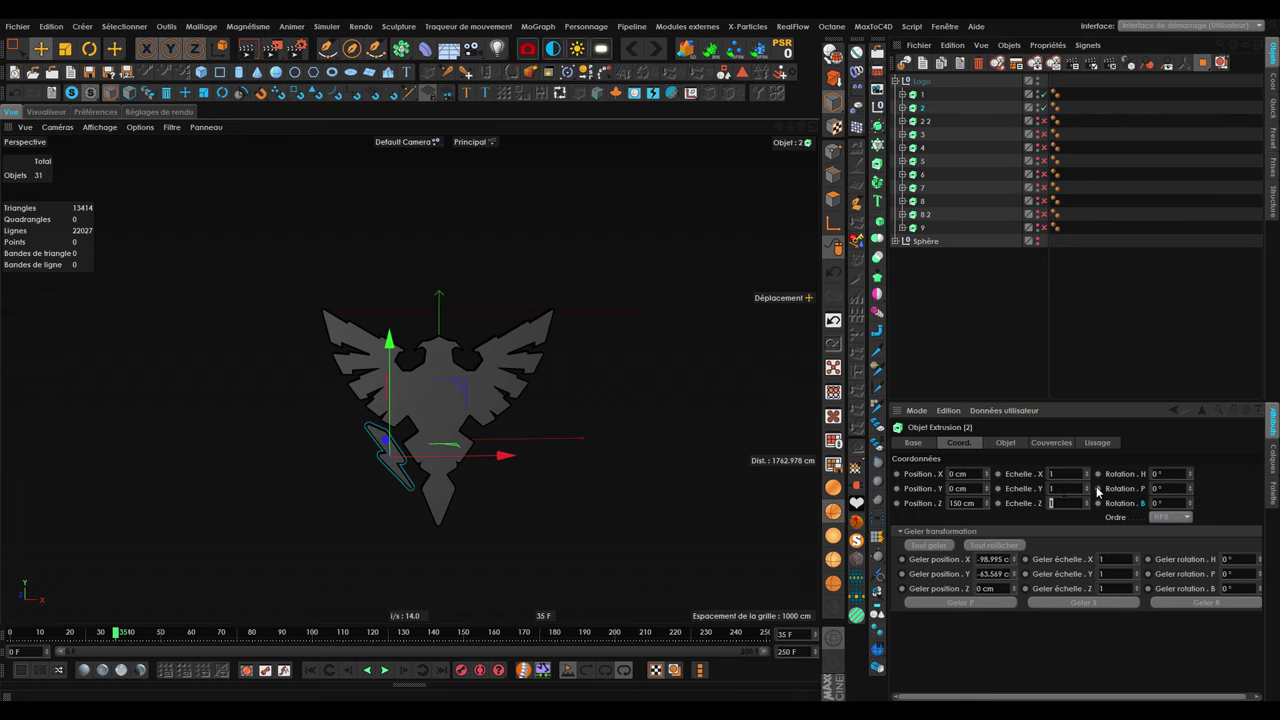
pyautogui.write('0')
pyautogui.hotkey('shift', 'Tab')
pyautogui.write('0')
pyautogui.press('Return')
pyautogui.press('BackSpace')
pyautogui.write('50')
pyautogui.click(462, 670)
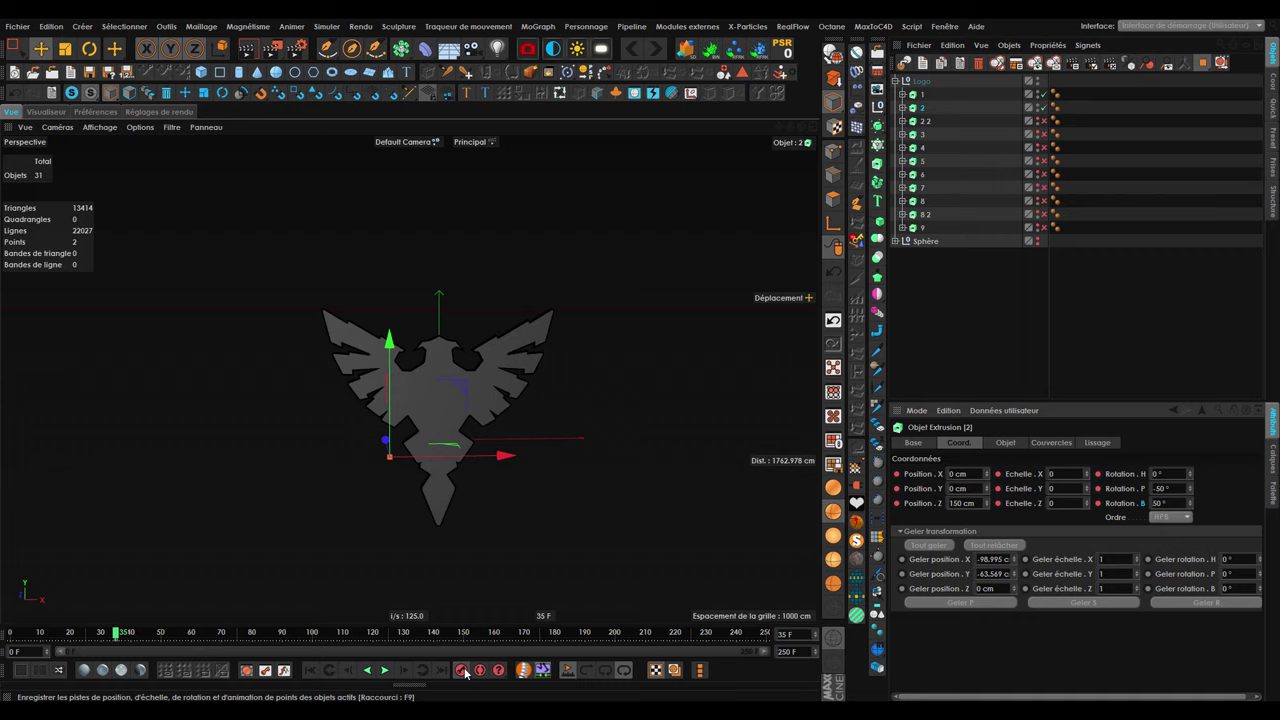
# Reset the bolt into place at frame 40, then jump to frame 30 to check.
pyautogui.click(137, 638)
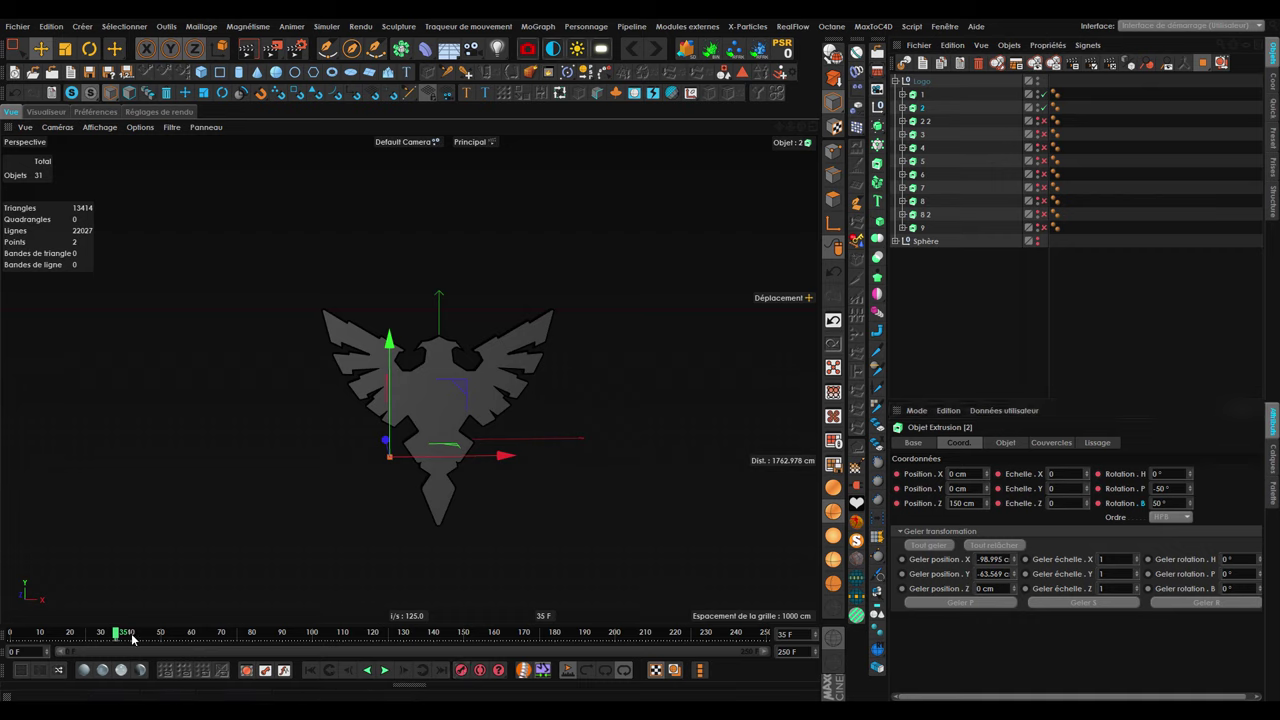
pyautogui.click(783, 48)
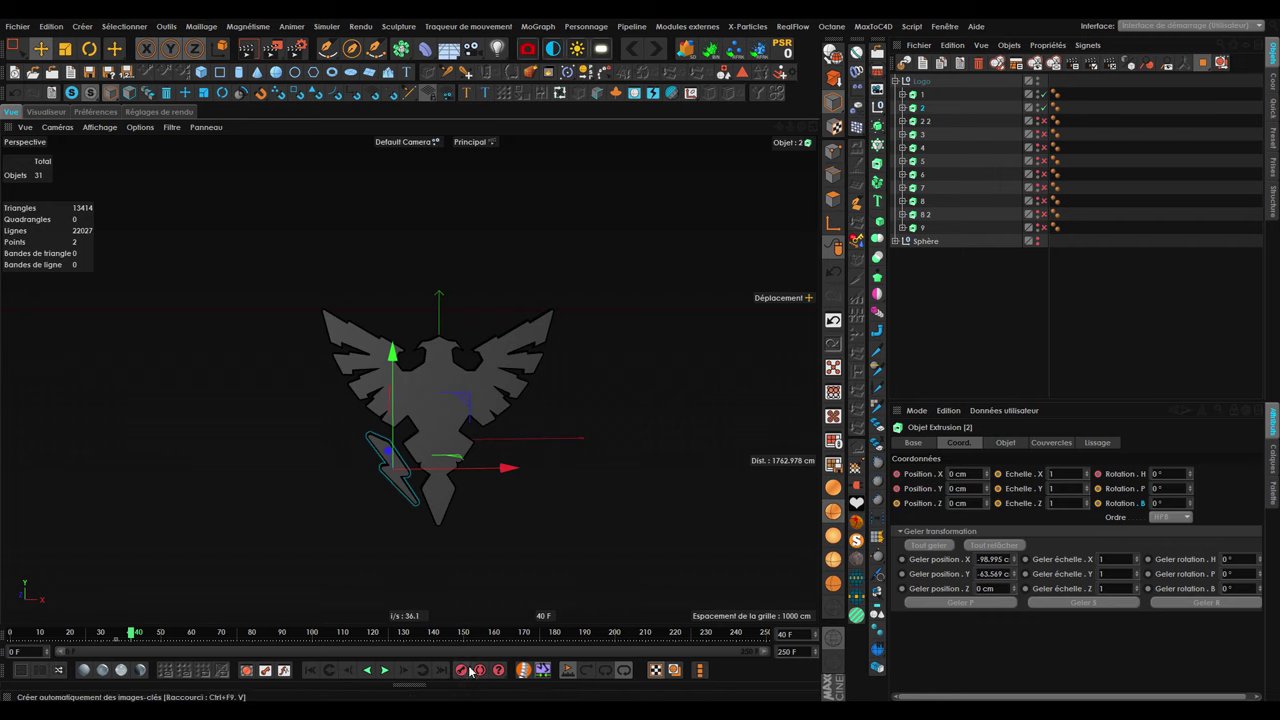
pyautogui.click(106, 636)
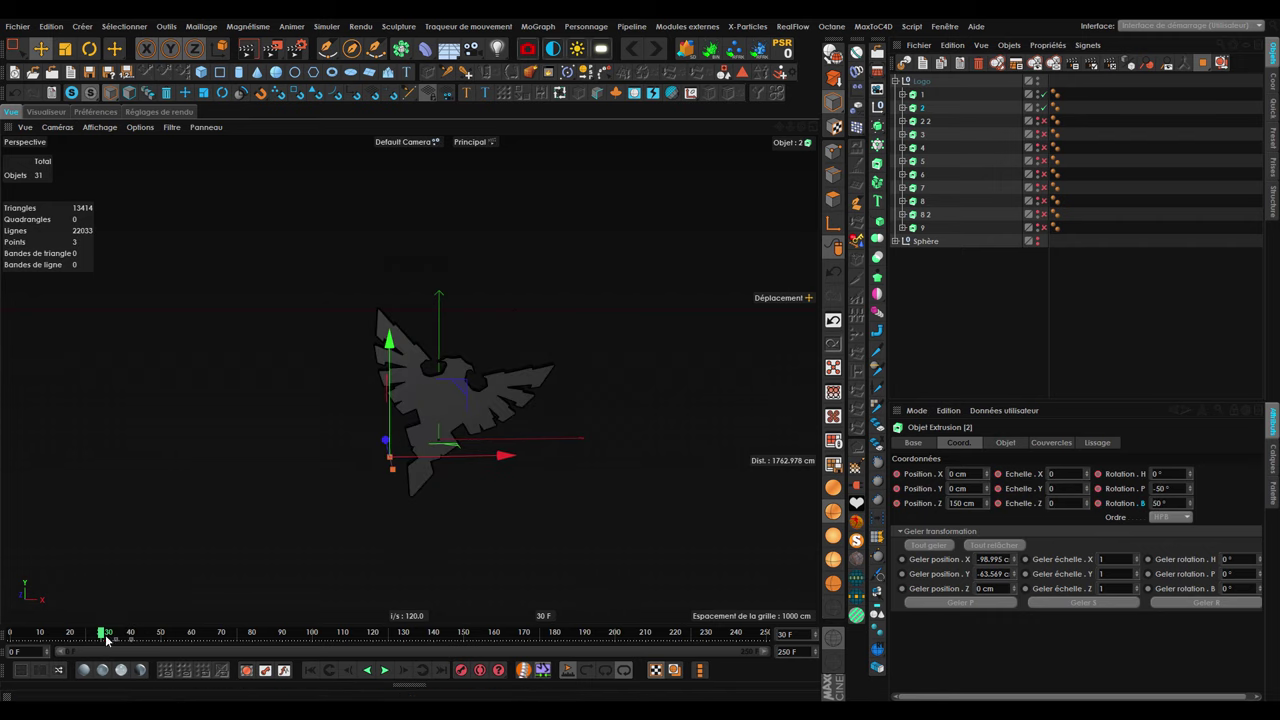
pyautogui.click(386, 671)
pyautogui.click(388, 671)
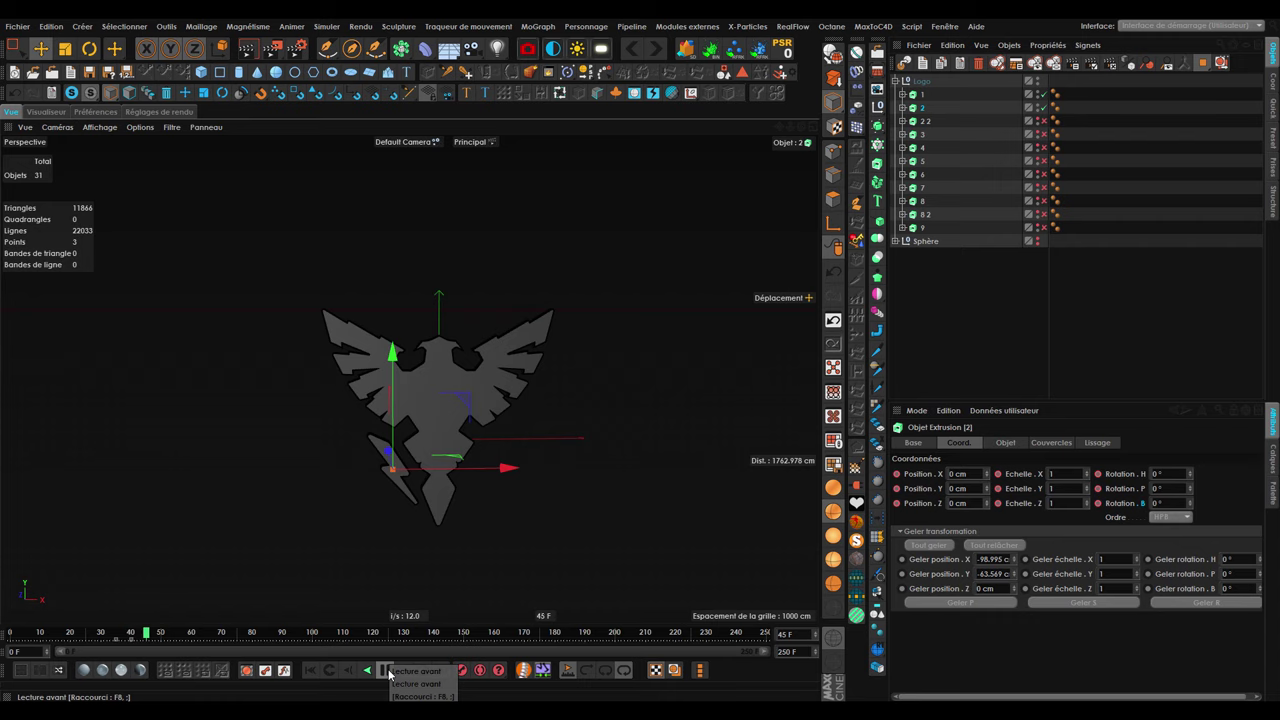
pyautogui.moveTo(112, 633)
pyautogui.mouseDown()
pyautogui.moveTo(80, 633)
pyautogui.moveTo(123, 649)
pyautogui.mouseUp()
pyautogui.click(481, 378)
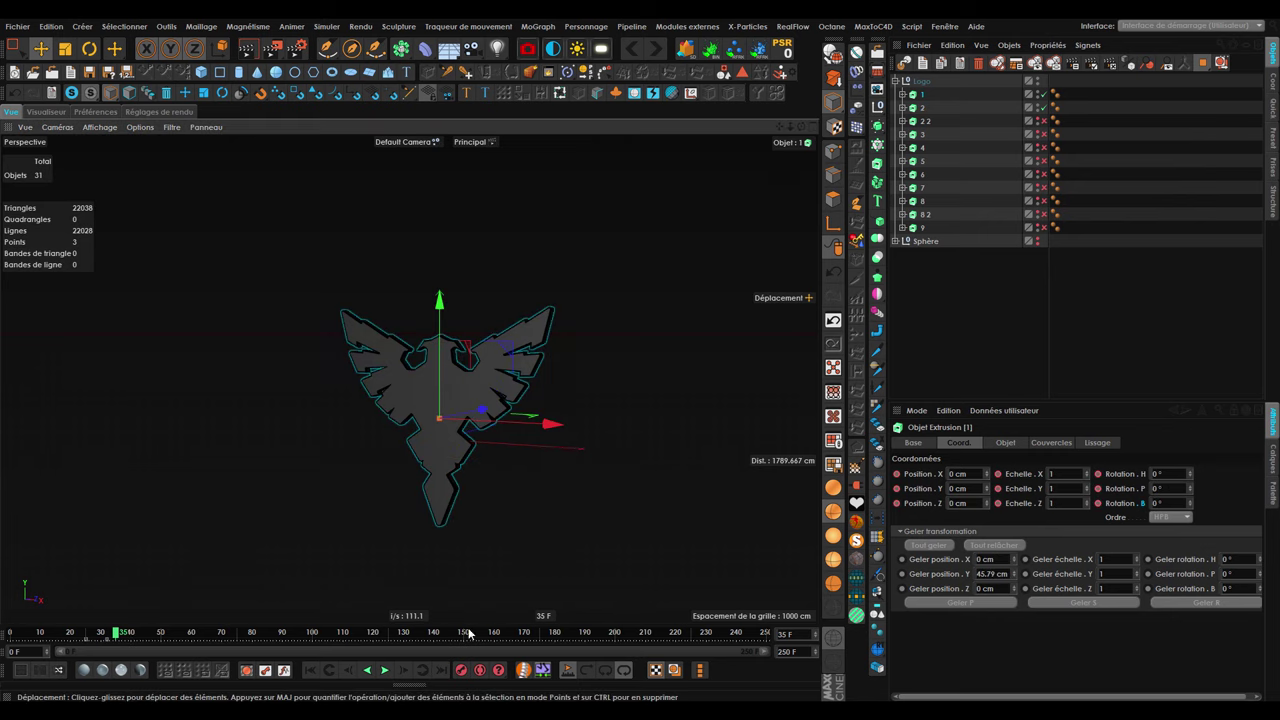
pyautogui.click(331, 671)
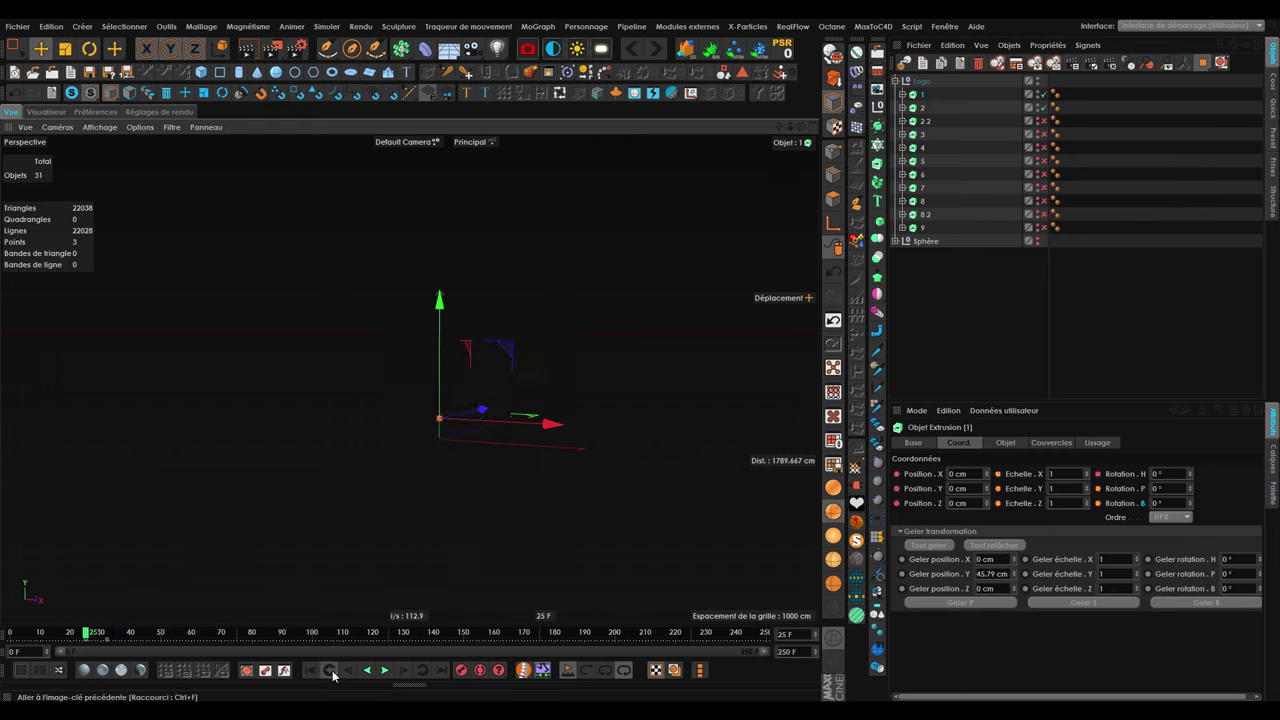
pyautogui.click(381, 670)
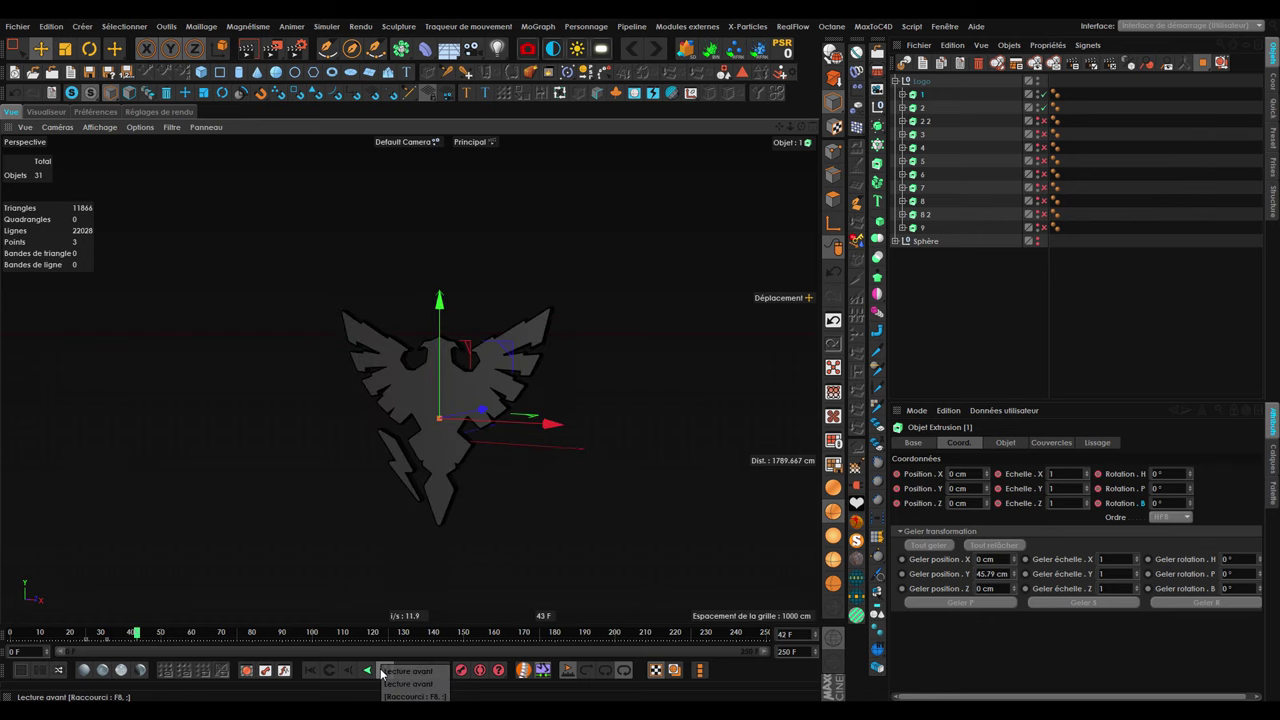
pyautogui.click(381, 670)
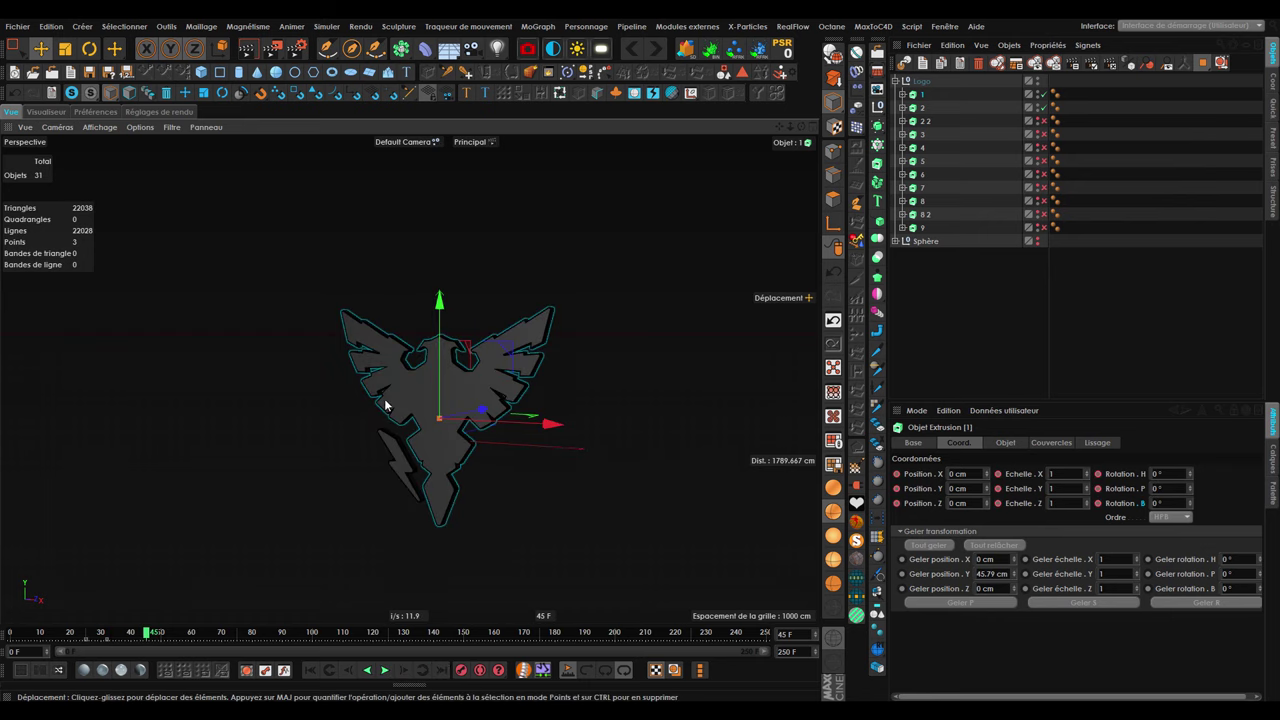
pyautogui.keyDown('alt'); pyautogui.moveTo(417, 429); pyautogui.dragTo(431, 422); pyautogui.keyUp('alt')
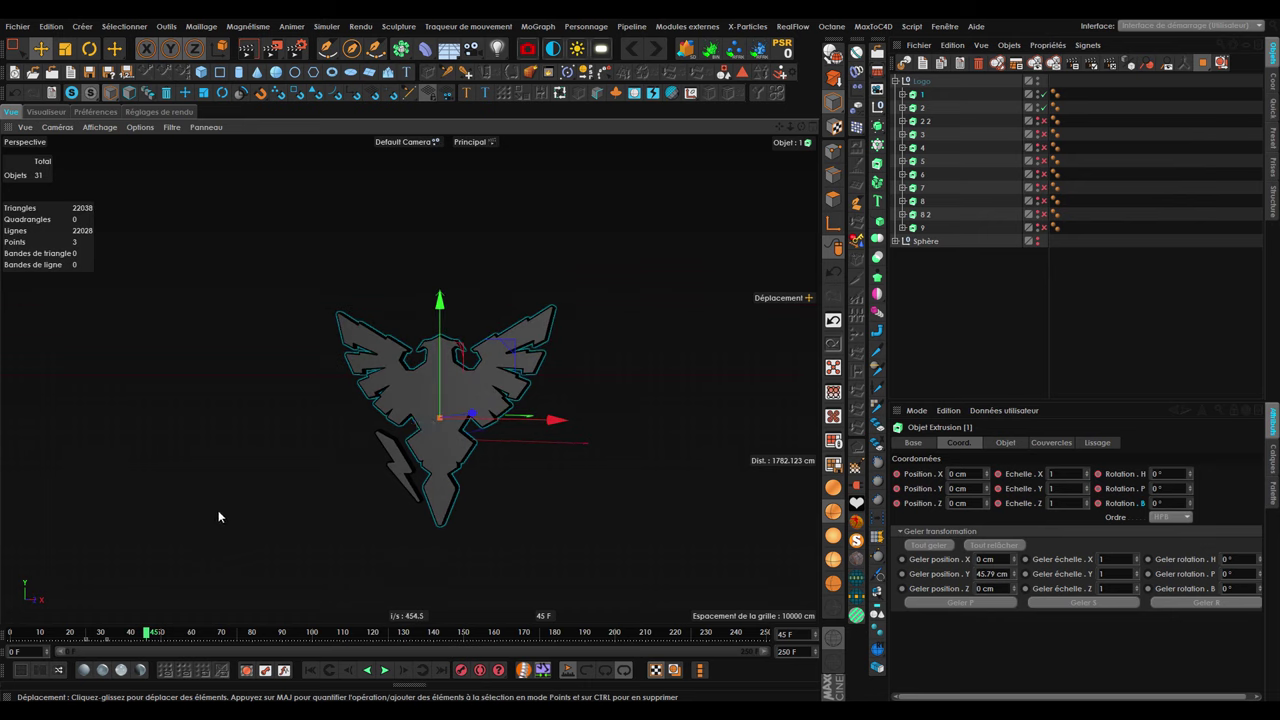
pyautogui.click(912, 108)
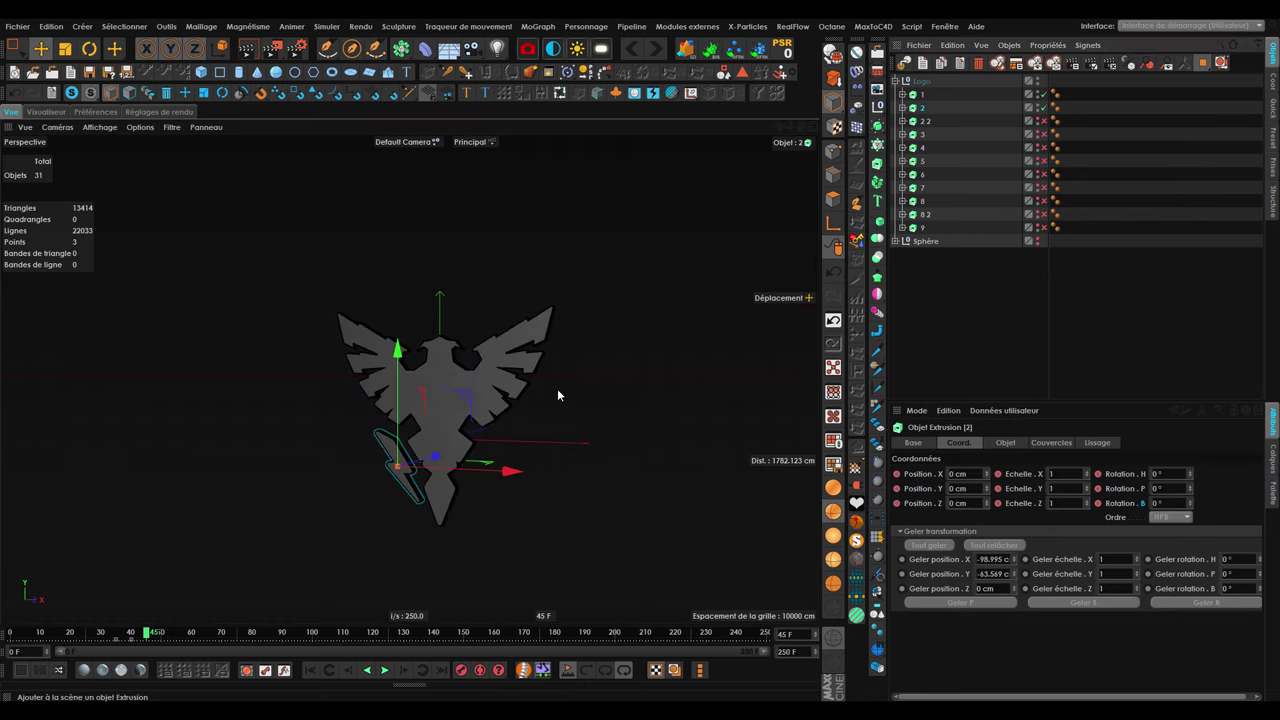
pyautogui.click(108, 634)
pyautogui.moveTo(110, 640)
pyautogui.mouseDown()
pyautogui.moveTo(88, 652)
pyautogui.moveTo(122, 656)
pyautogui.mouseUp()
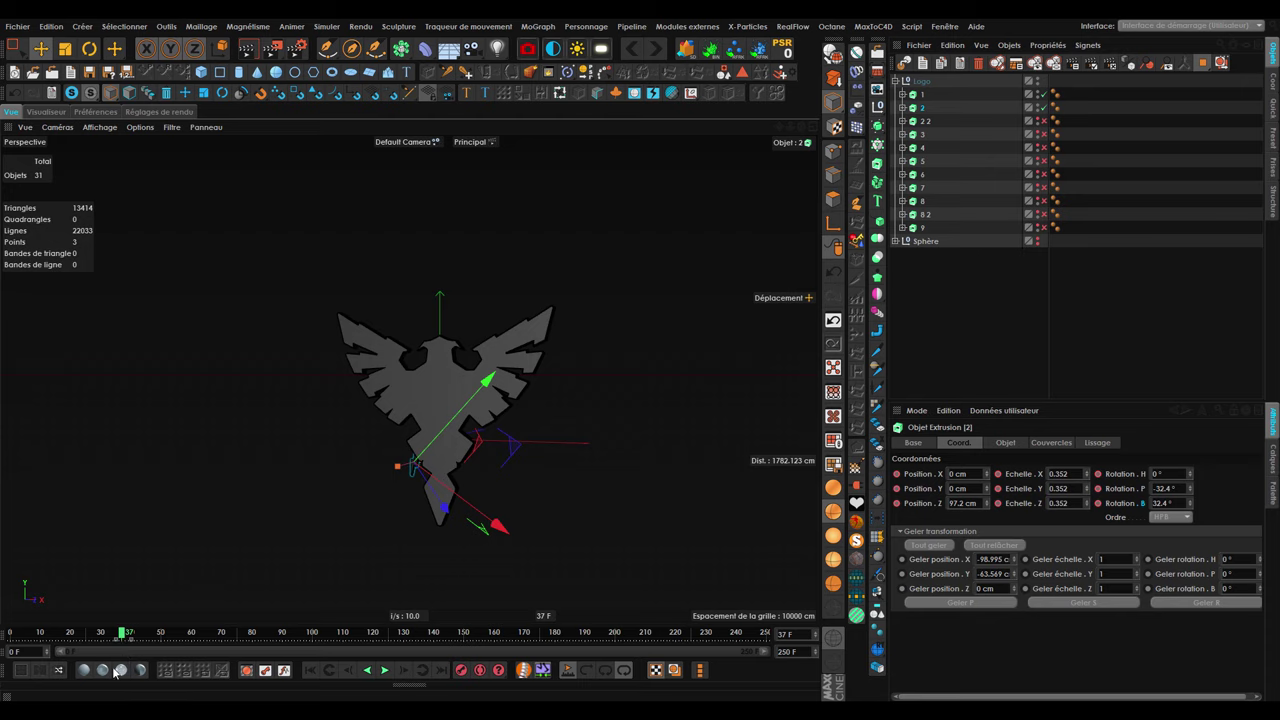
pyautogui.click(926, 122)
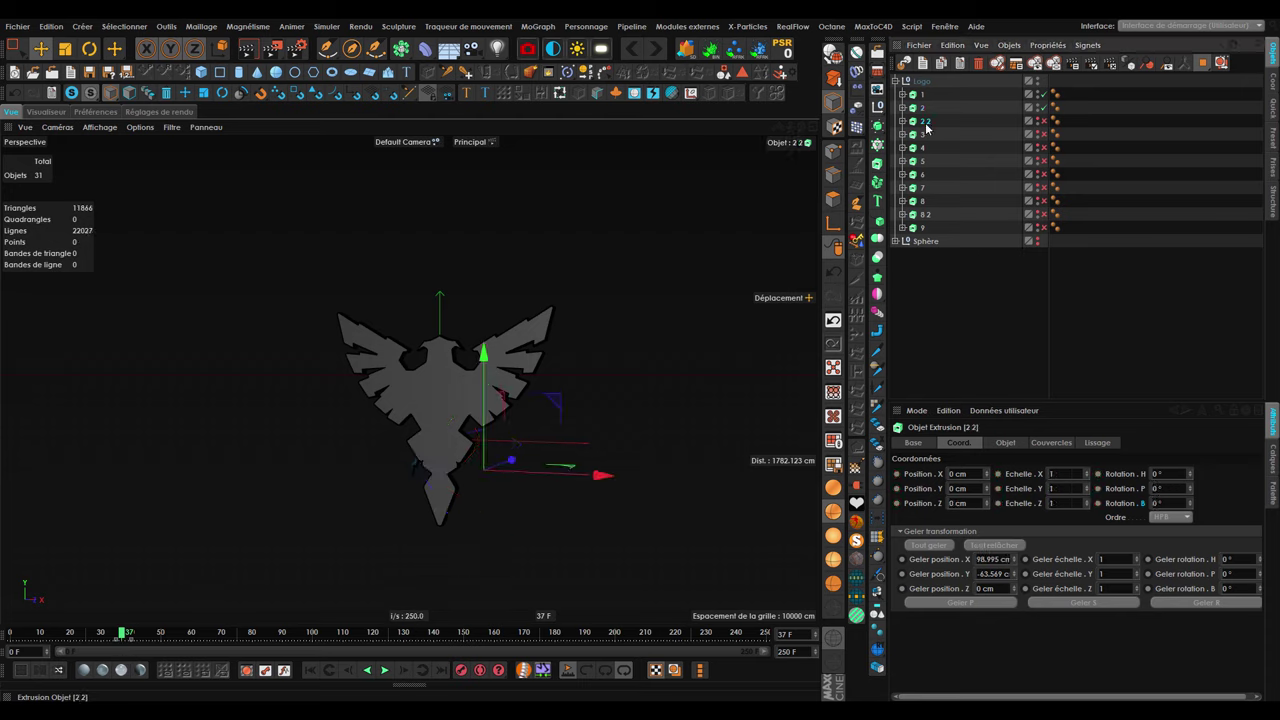
# Enable bolt piece 2 2, compare it with piece 2's keys, and go to frame 35.
pyautogui.click(1041, 121)
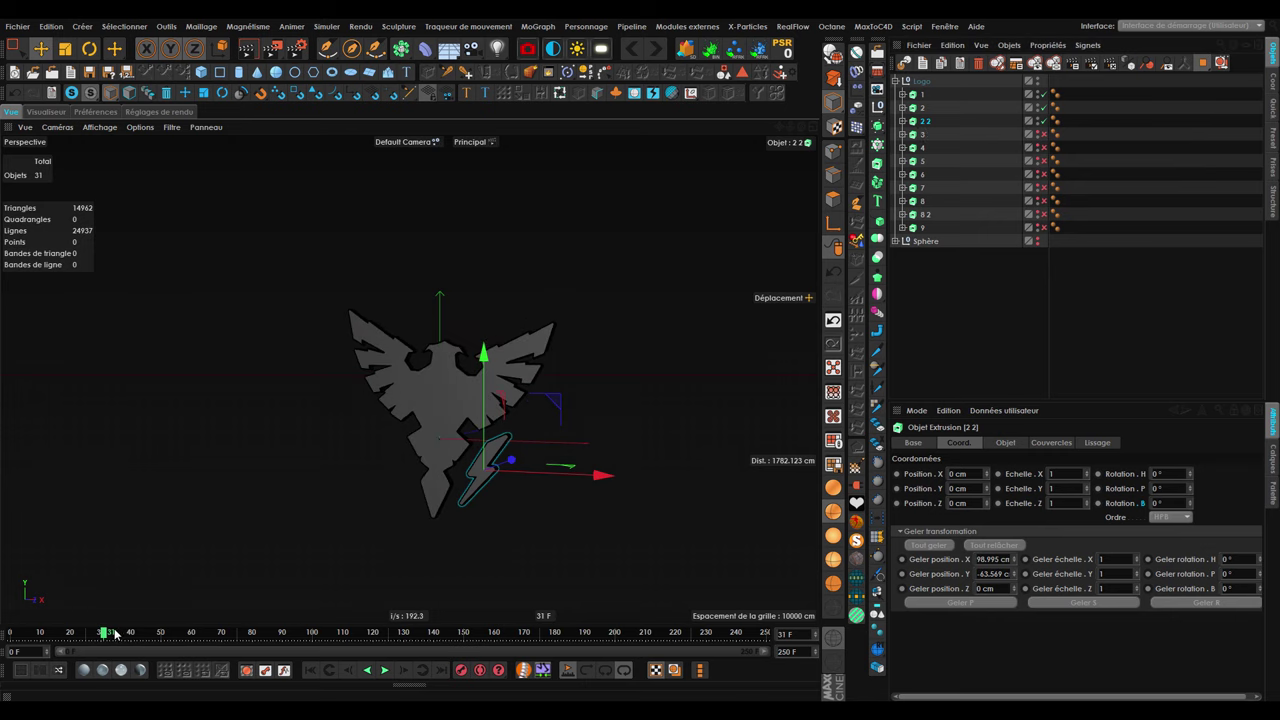
pyautogui.click(923, 112)
pyautogui.click(926, 121)
pyautogui.click(107, 636)
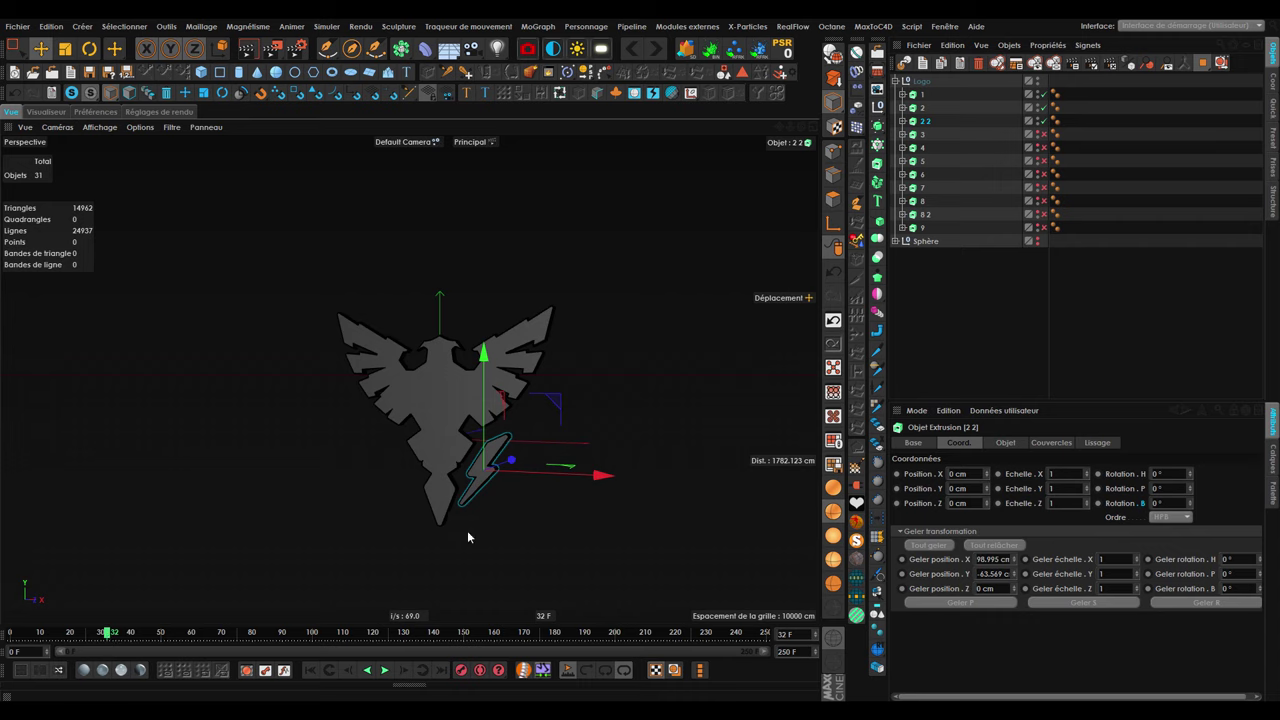
pyautogui.click(922, 107)
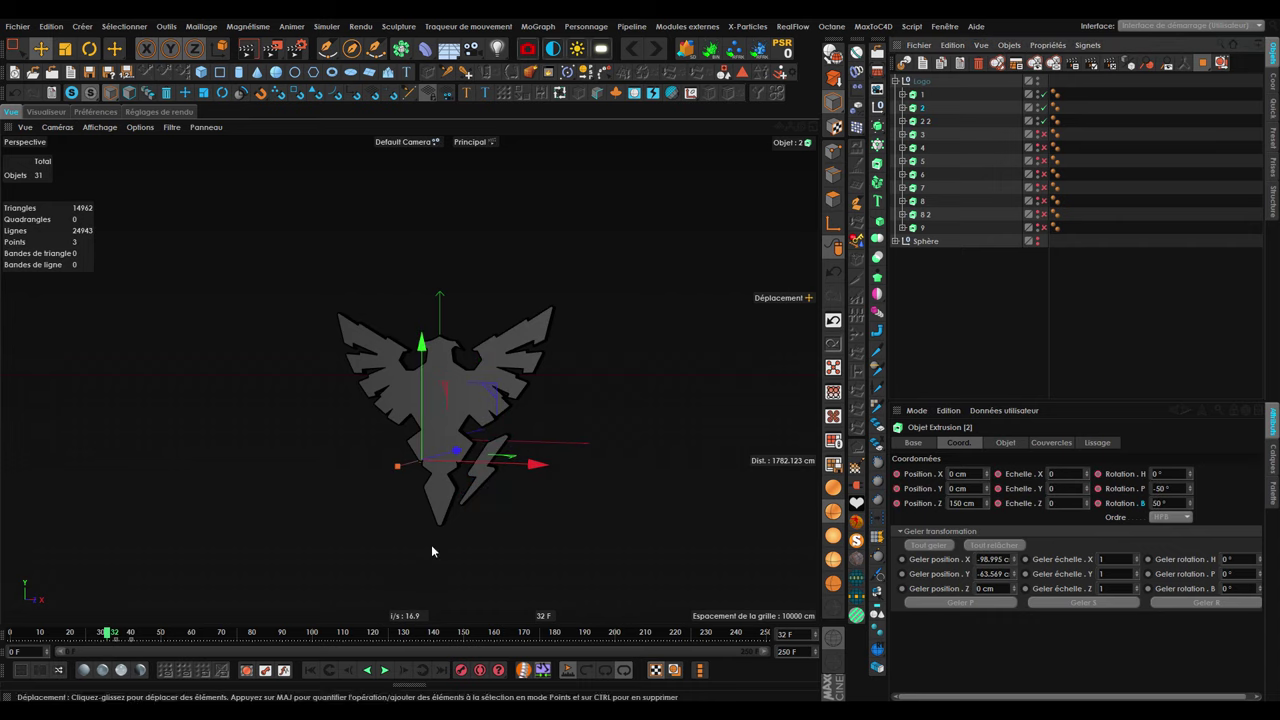
pyautogui.click(423, 670)
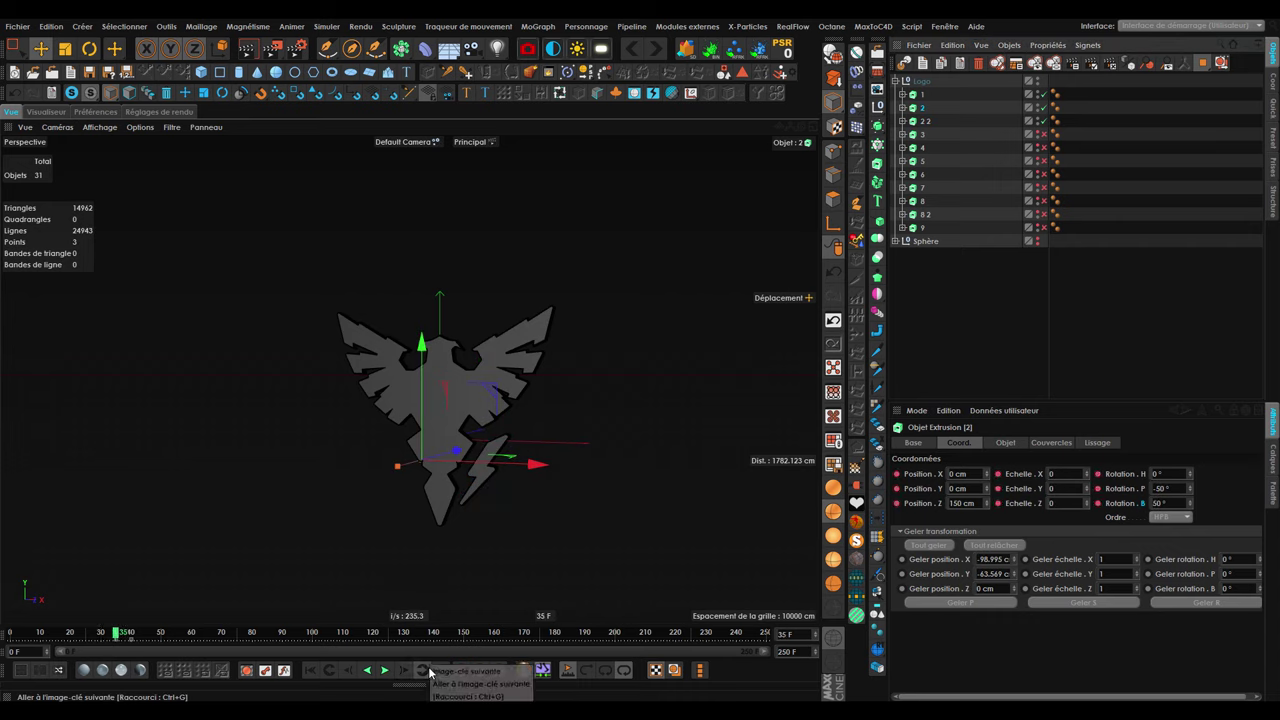
pyautogui.hotkey('ctrl', 'z')
# Key piece 2 2 with 50° pitch, -50° bank, Z 150 cm and zero scale.
pyautogui.click(1160, 488)
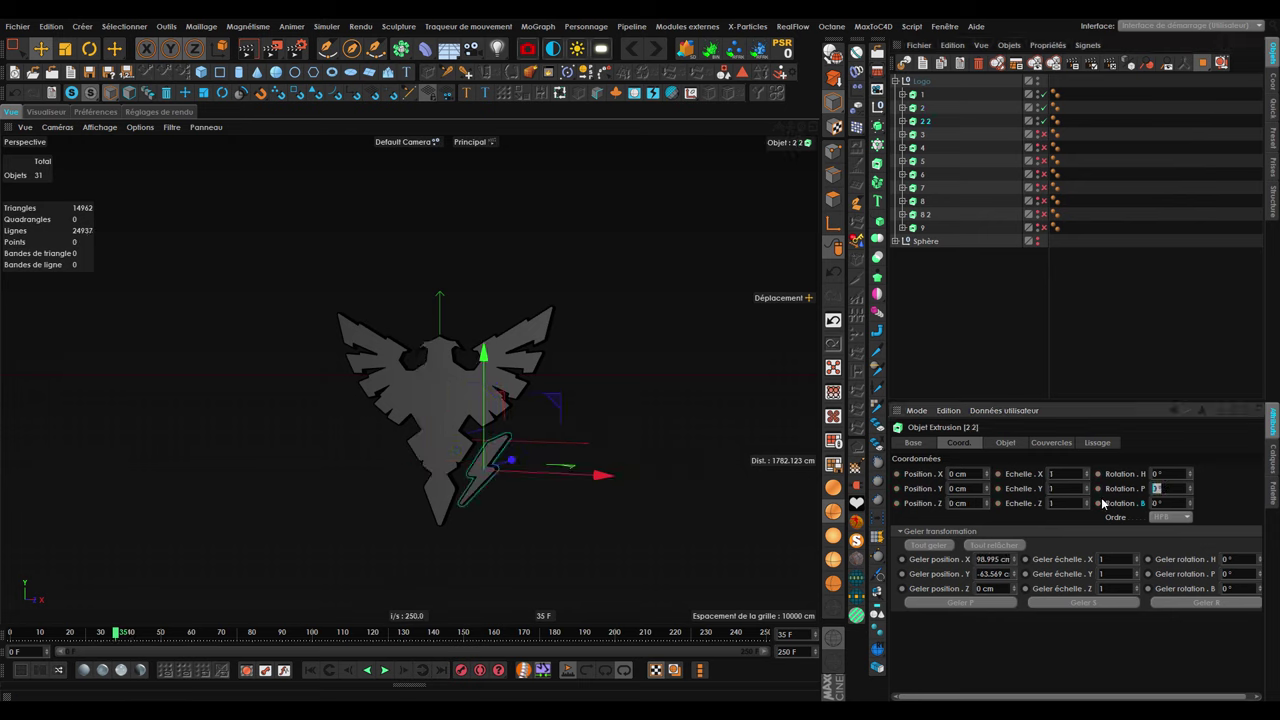
pyautogui.write('50')
pyautogui.press('Tab')
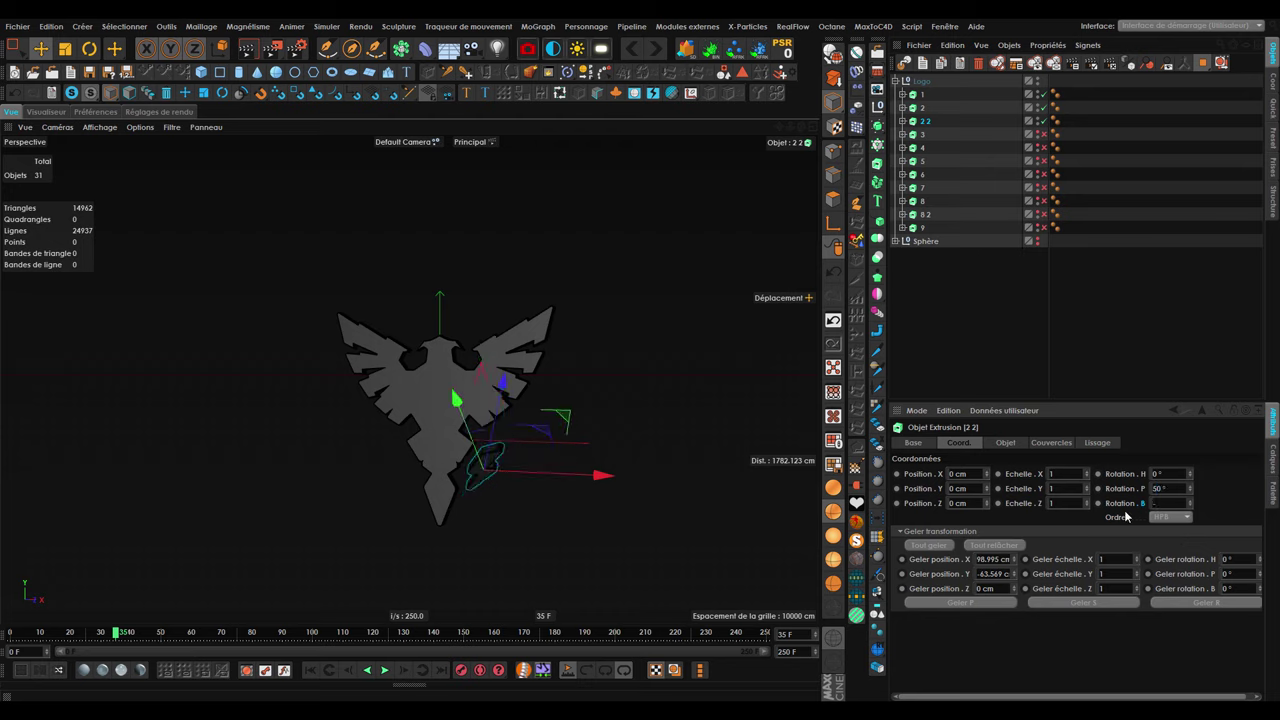
pyautogui.write('-50')
pyautogui.press('Return')
pyautogui.write('150')
pyautogui.press('Return')
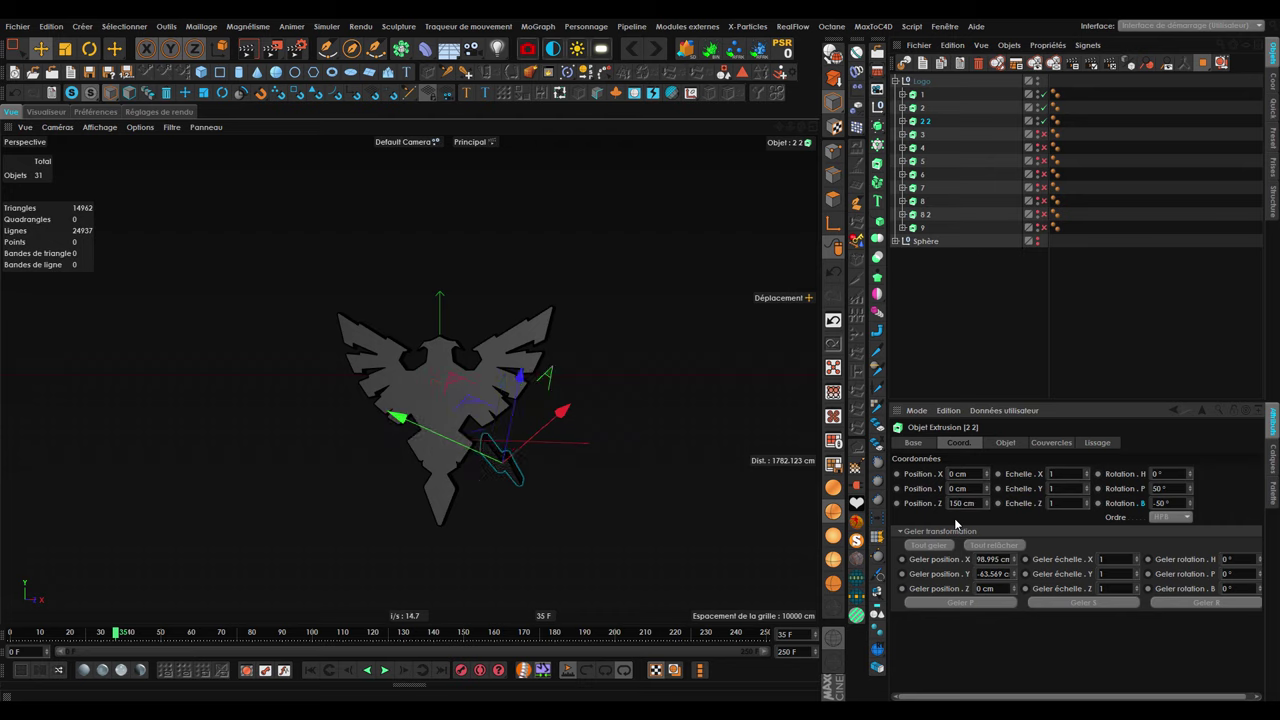
pyautogui.press('Return')
pyautogui.click(462, 675)
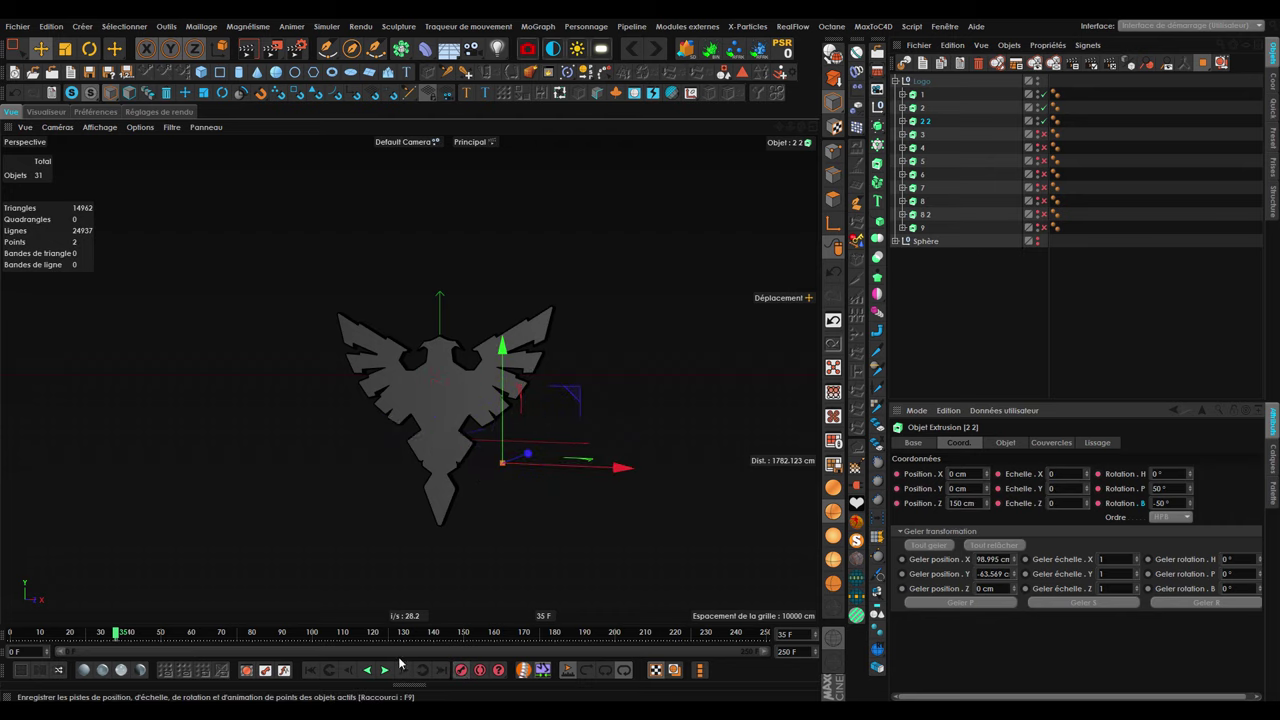
pyautogui.click(132, 634)
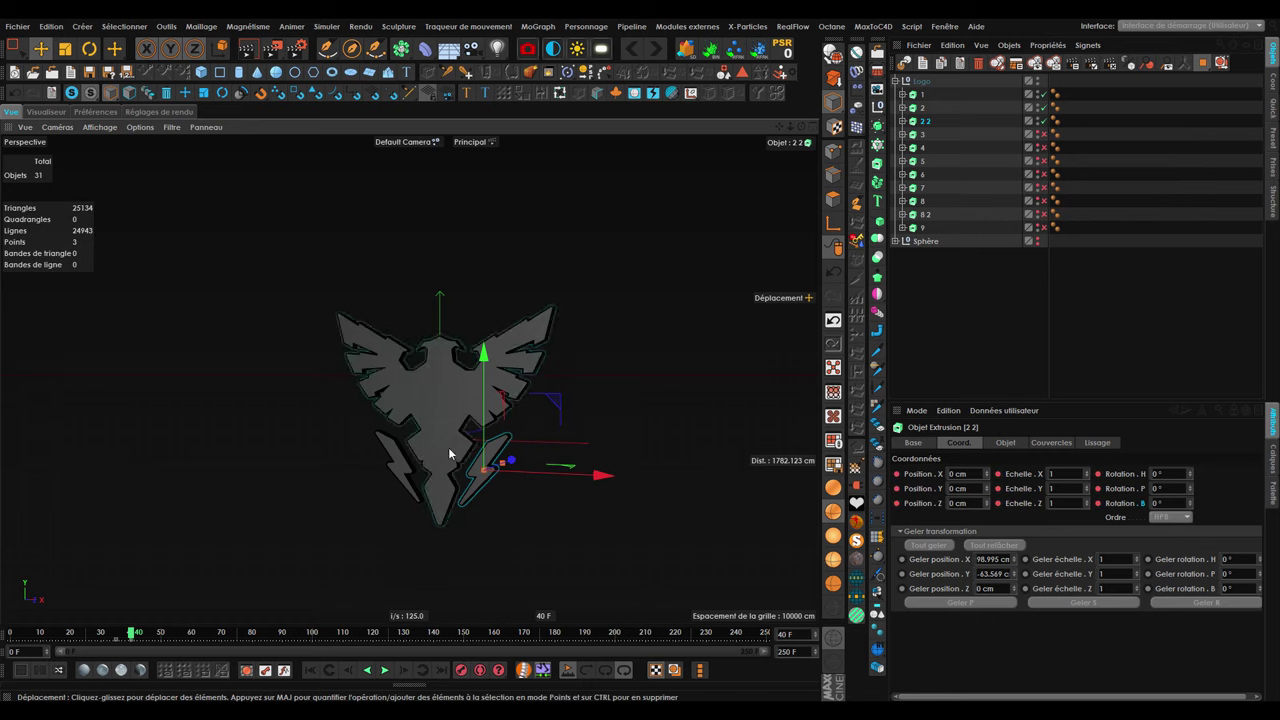
pyautogui.scroll(1, 450, 448)
pyautogui.scroll(2, 468, 455)
pyautogui.scroll(3, 468, 455)
pyautogui.scroll(4, 466, 457)
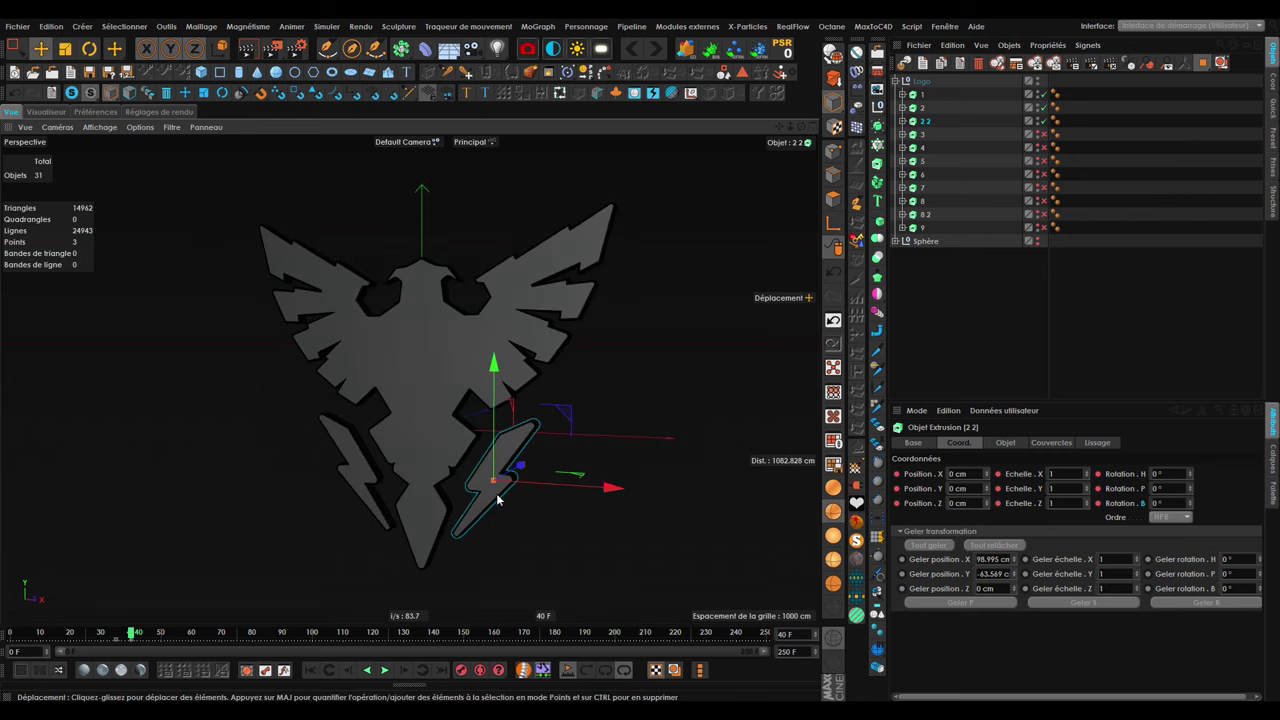
pyautogui.keyDown('alt'); pyautogui.moveTo(500, 491); pyautogui.dragTo(521, 502); pyautogui.keyUp('alt')
pyautogui.scroll(-5, 471, 457)
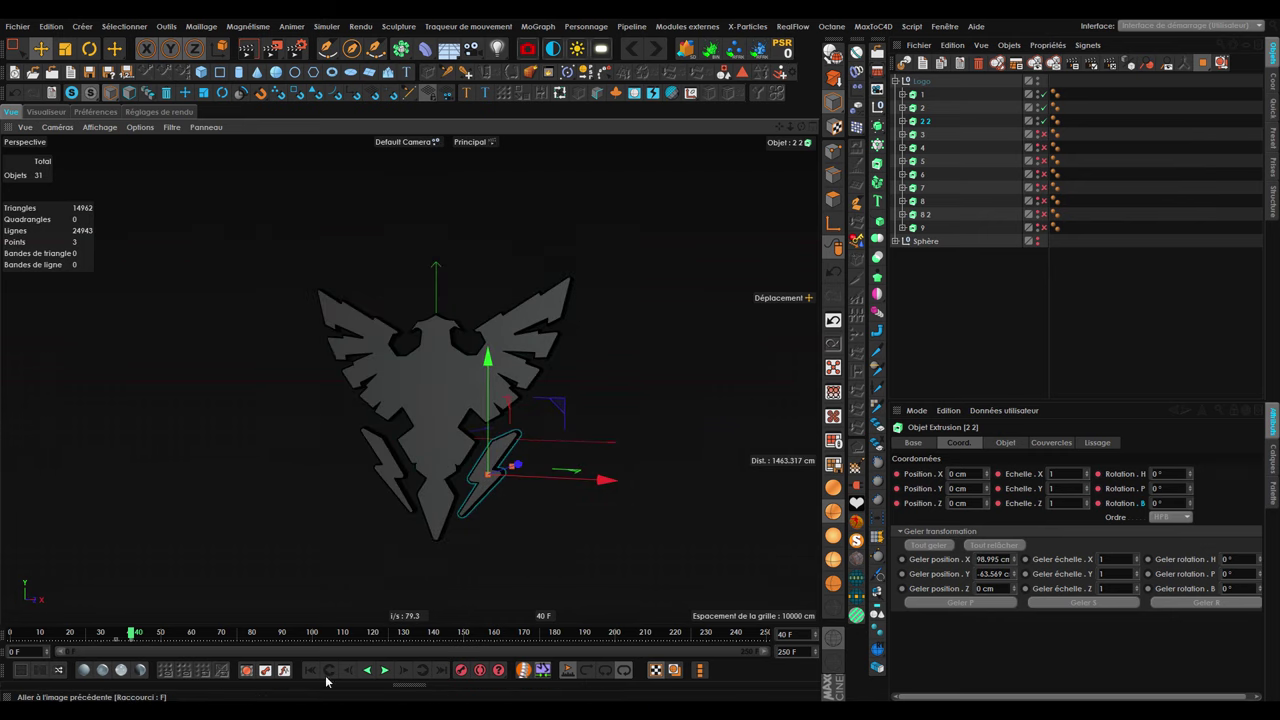
pyautogui.moveTo(136, 634); pyautogui.dragTo(58, 638)
pyautogui.click(384, 670)
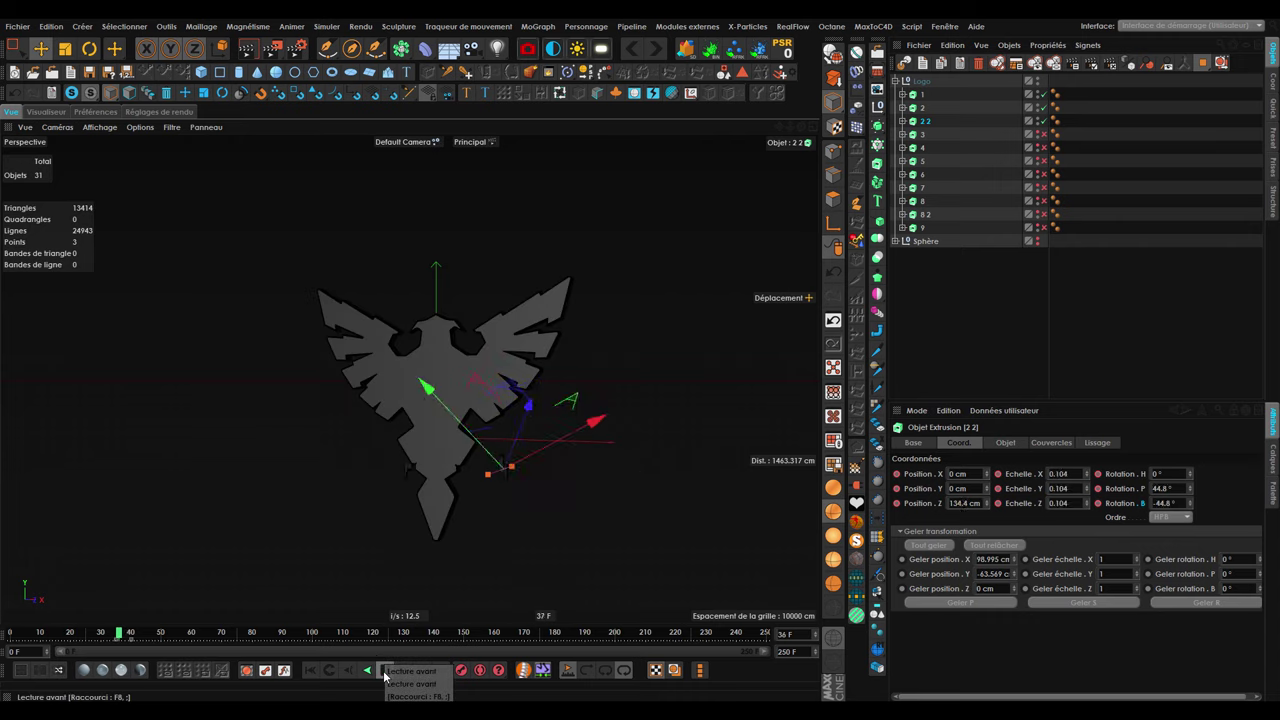
pyautogui.moveTo(126, 636); pyautogui.dragTo(108, 643)
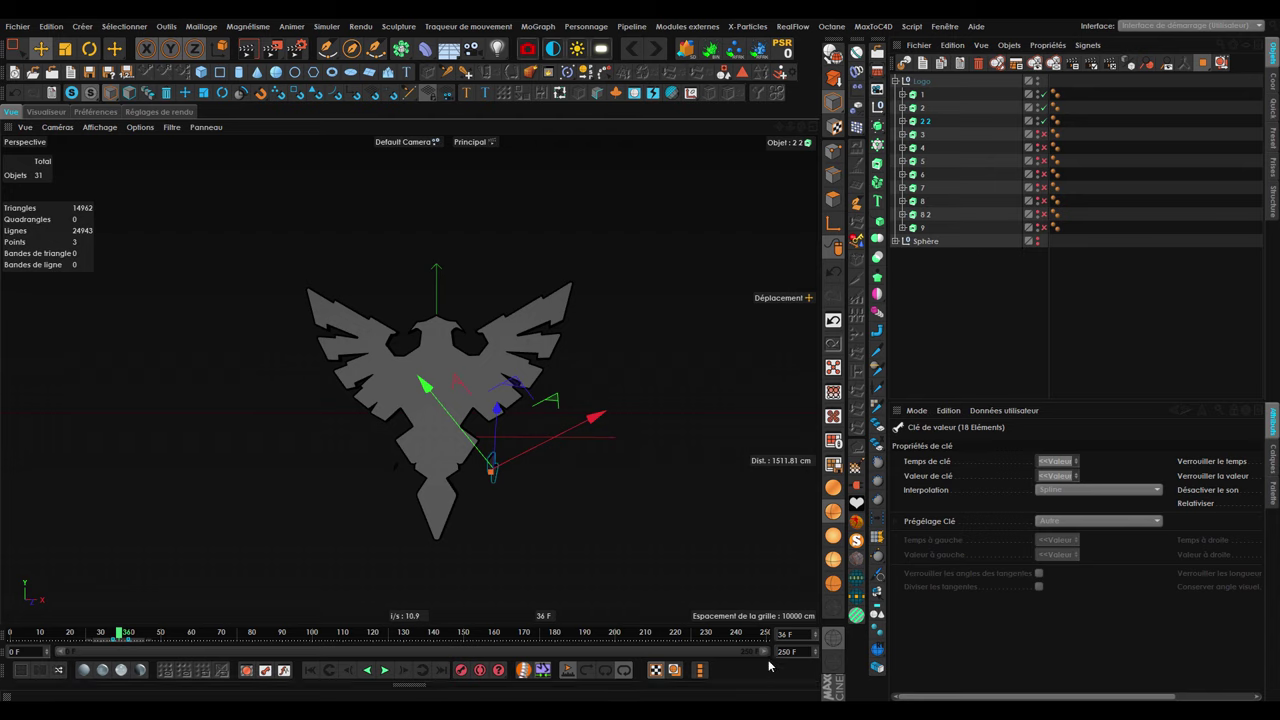
# Narrow the timeline to 0–75, shift the bolt's keys earlier, check to frame 45, then disable piece 2 2.
pyautogui.moveTo(765, 655); pyautogui.dragTo(282, 655)
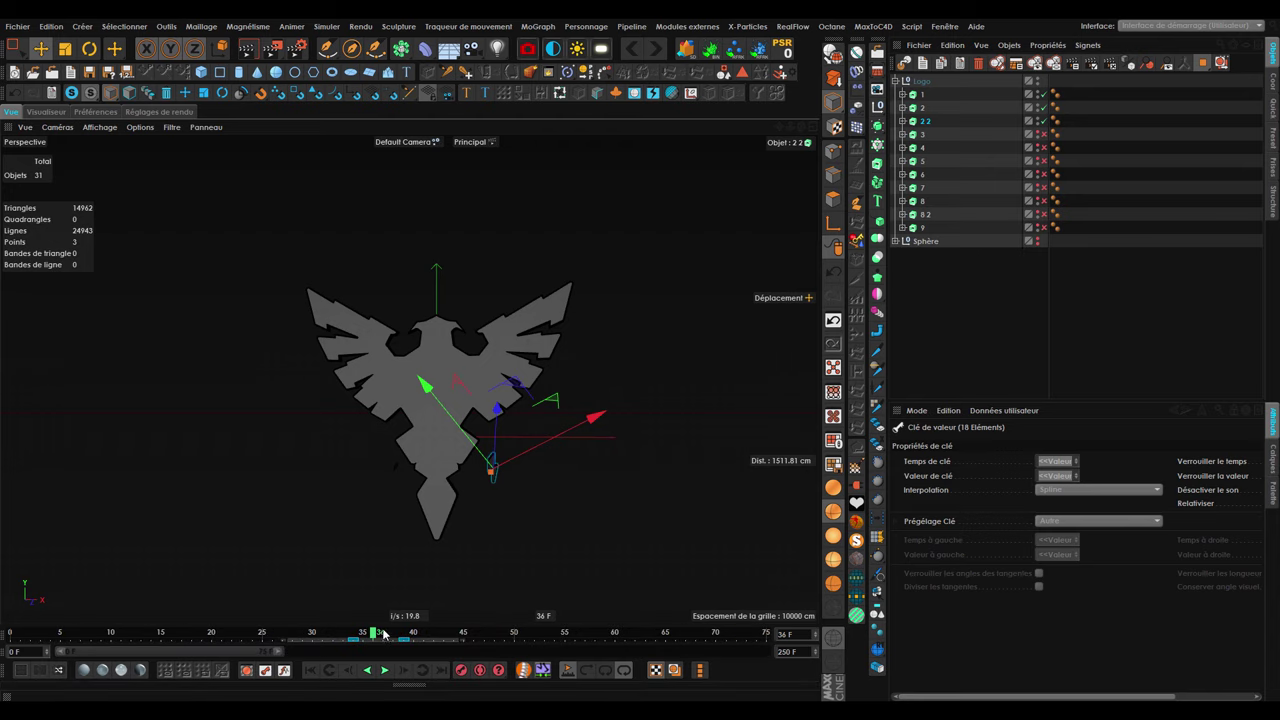
pyautogui.click(362, 638)
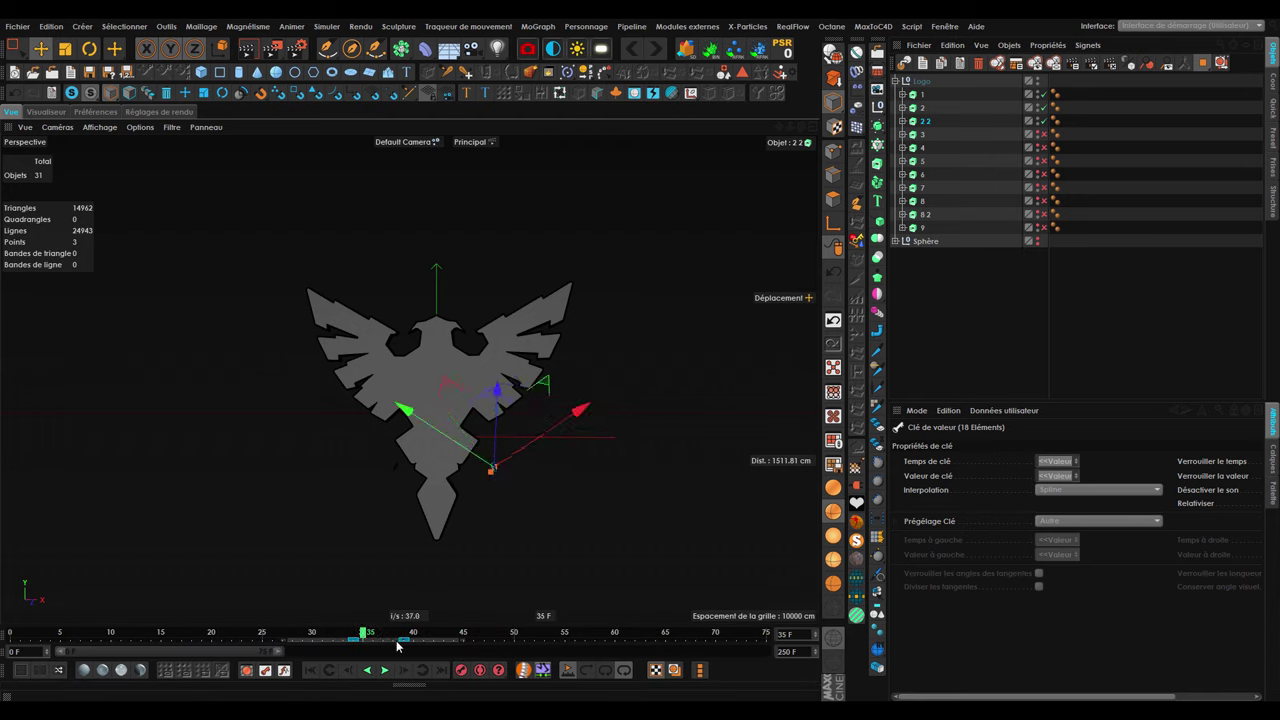
pyautogui.moveTo(397, 645); pyautogui.dragTo(364, 642)
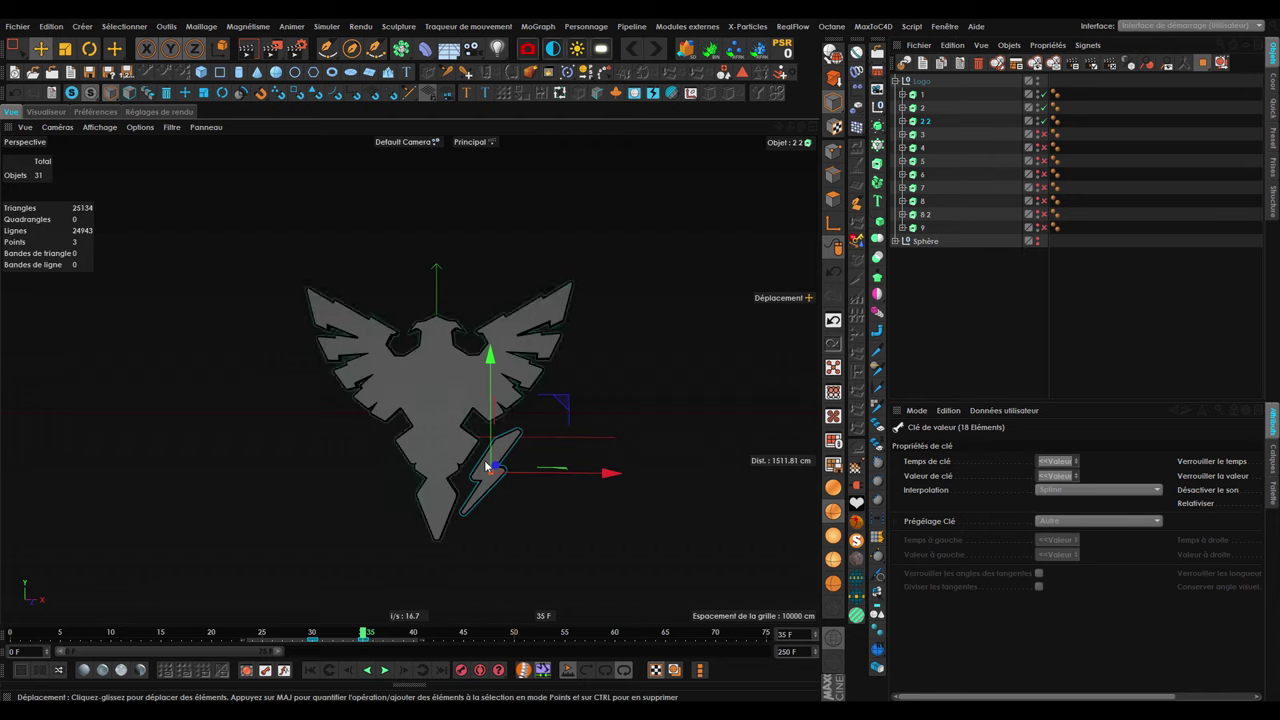
pyautogui.click(332, 637)
pyautogui.moveTo(330, 640)
pyautogui.mouseDown()
pyautogui.moveTo(300, 653)
pyautogui.moveTo(422, 654)
pyautogui.mouseUp()
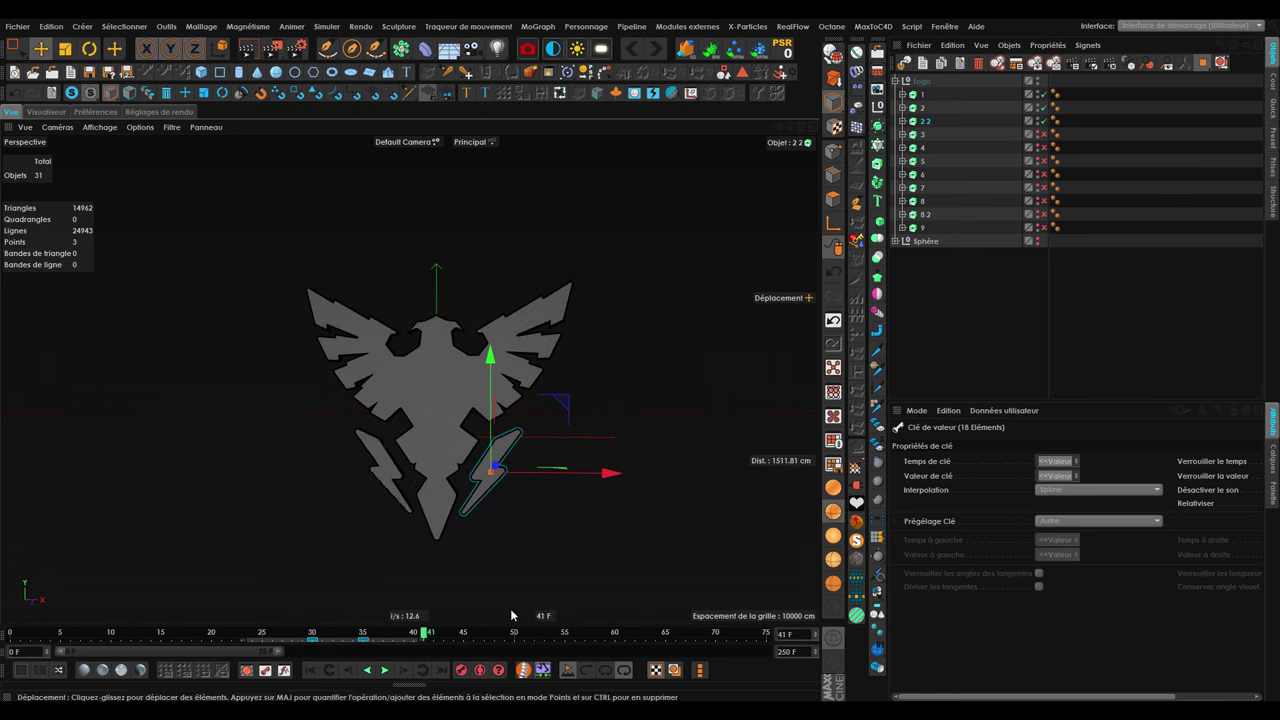
pyautogui.click(465, 637)
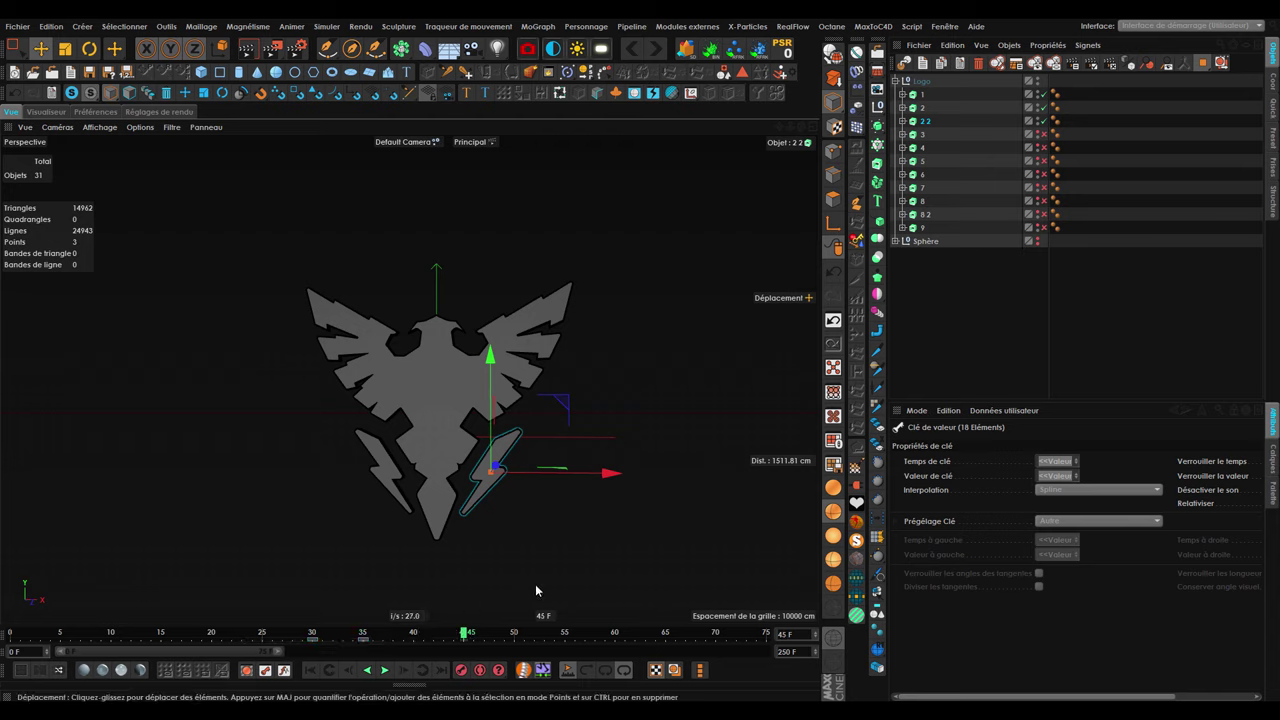
pyautogui.click(1043, 121)
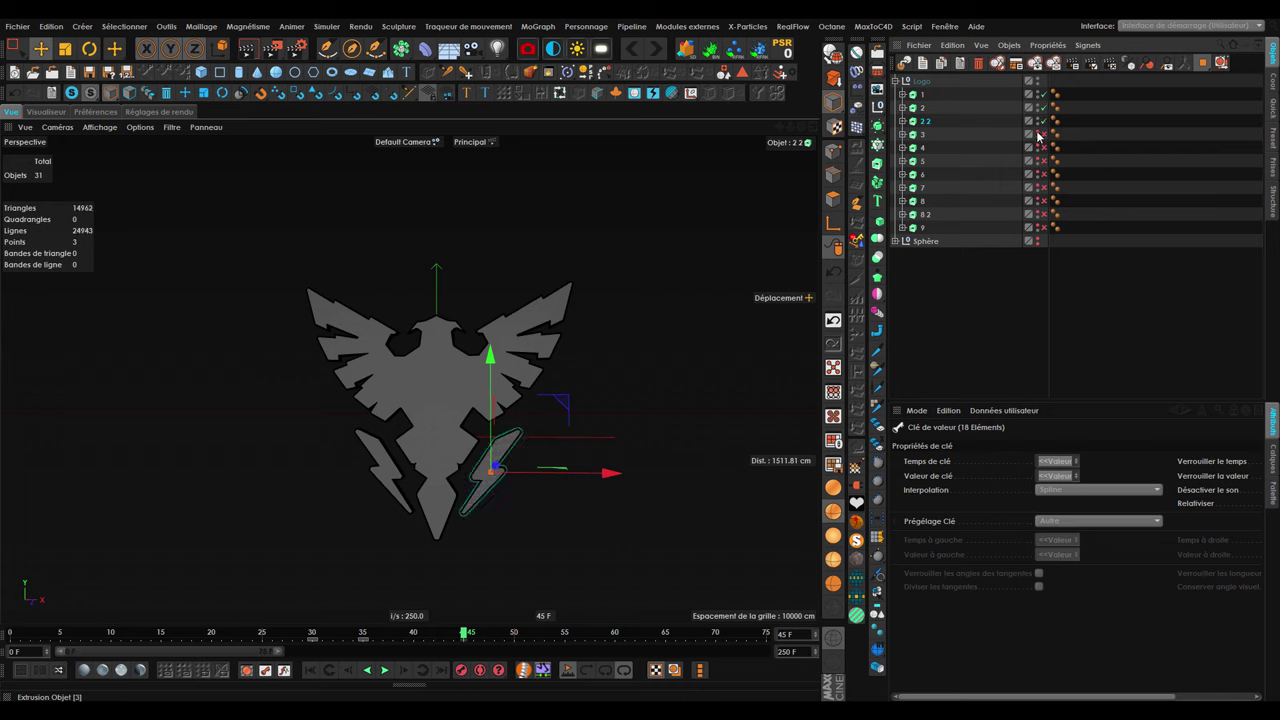
# Enable border piece 3 and set its Z position to 1000 cm.
pyautogui.click(1043, 134)
pyautogui.click(925, 134)
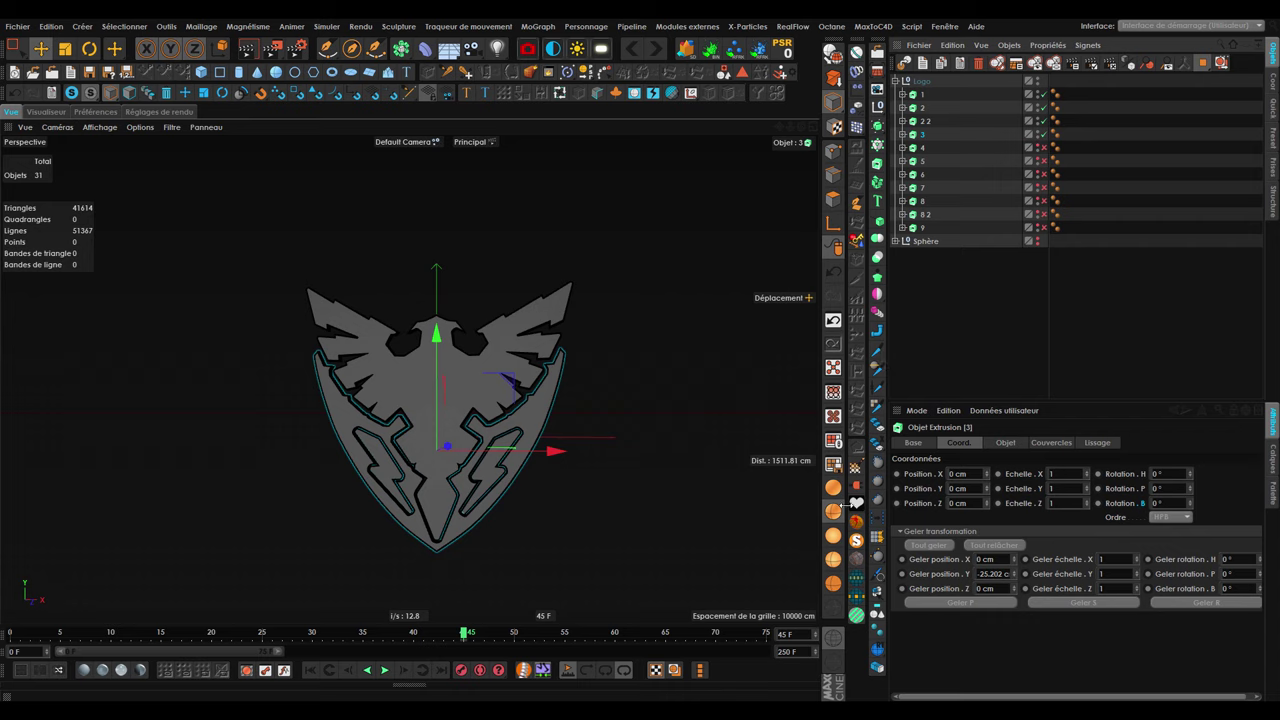
pyautogui.moveTo(987, 503)
pyautogui.mouseDown()
pyautogui.moveTo(987, 470)
pyautogui.moveTo(987, 540)
pyautogui.mouseUp()
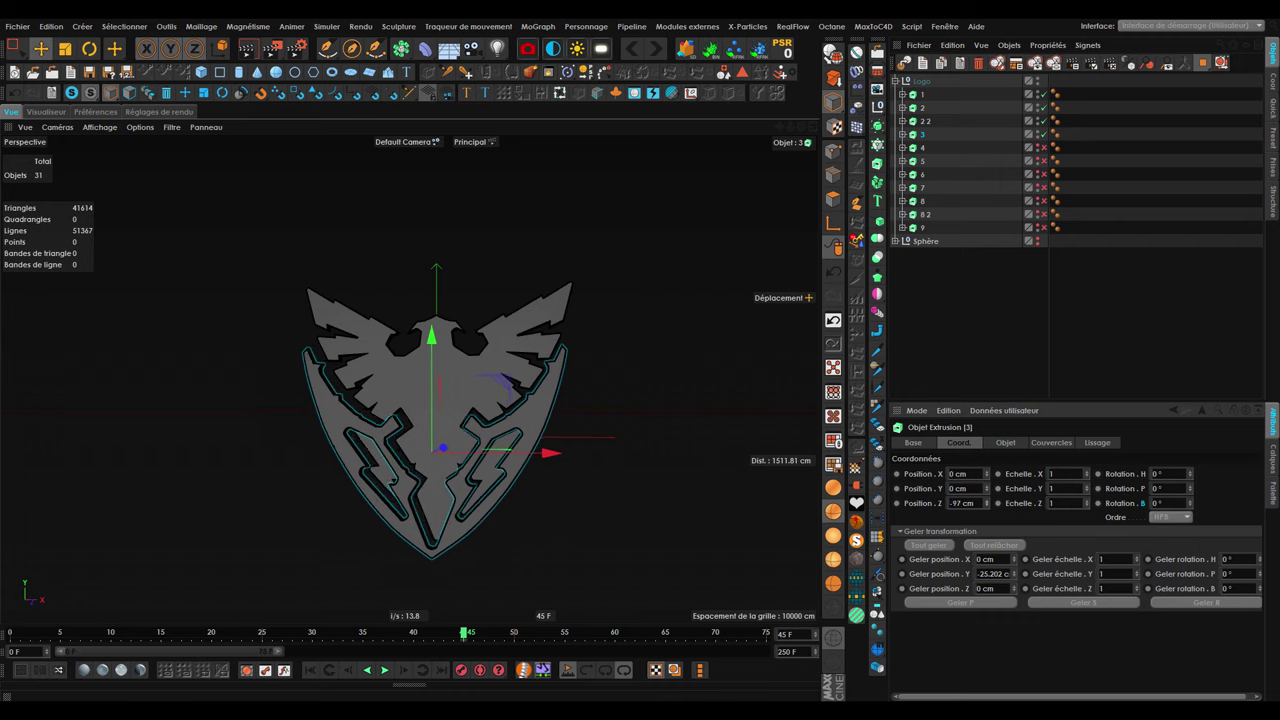
pyautogui.moveTo(987, 503); pyautogui.dragTo(988, 503)
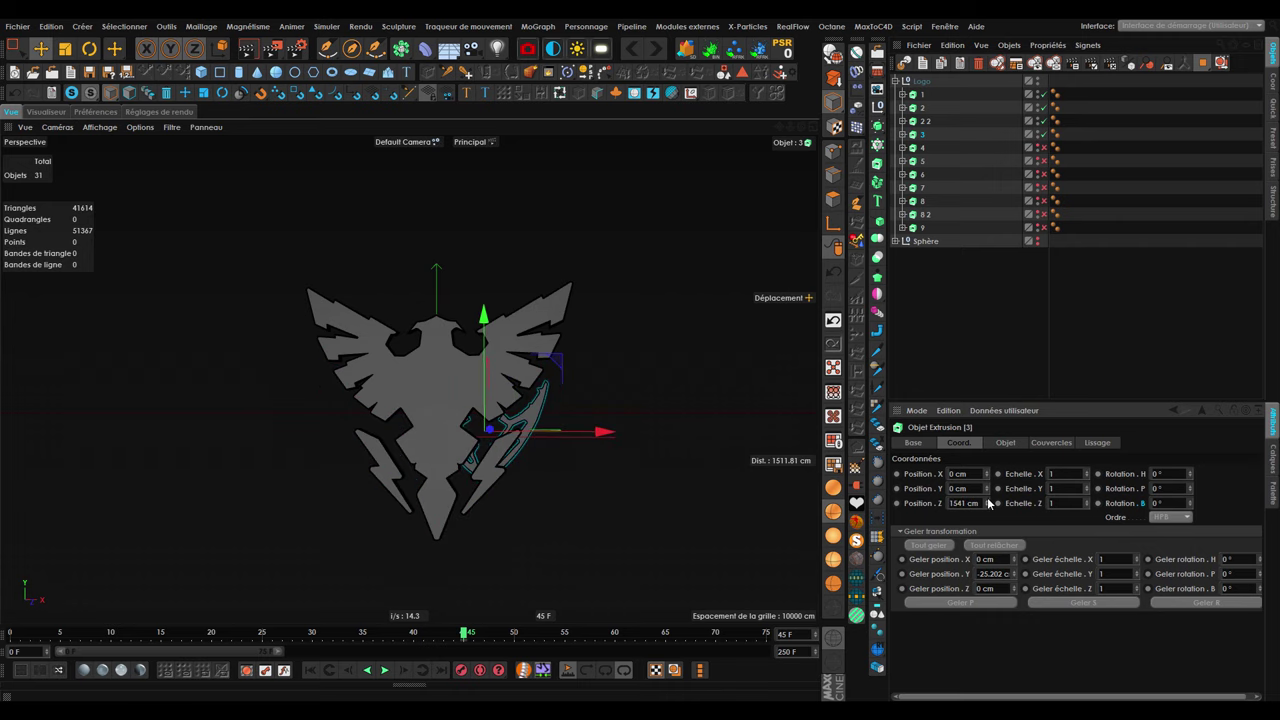
pyautogui.moveTo(376, 458)
pyautogui.keyDown('alt'); pyautogui.mouseDown()
pyautogui.moveTo(371, 449)
pyautogui.moveTo(476, 474)
pyautogui.moveTo(143, 394)
pyautogui.moveTo(217, 418)
pyautogui.mouseUp(); pyautogui.keyUp('alt')
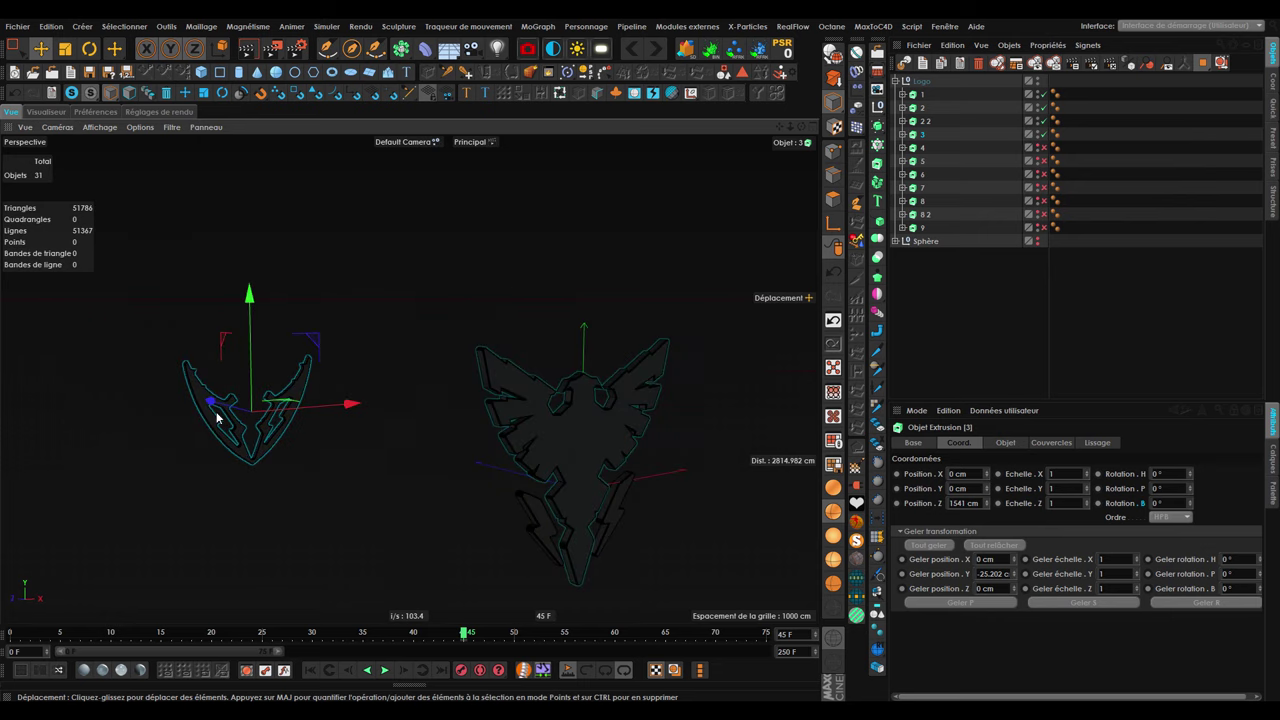
pyautogui.doubleClick(963, 503)
pyautogui.write('1000')
pyautogui.press('Return')
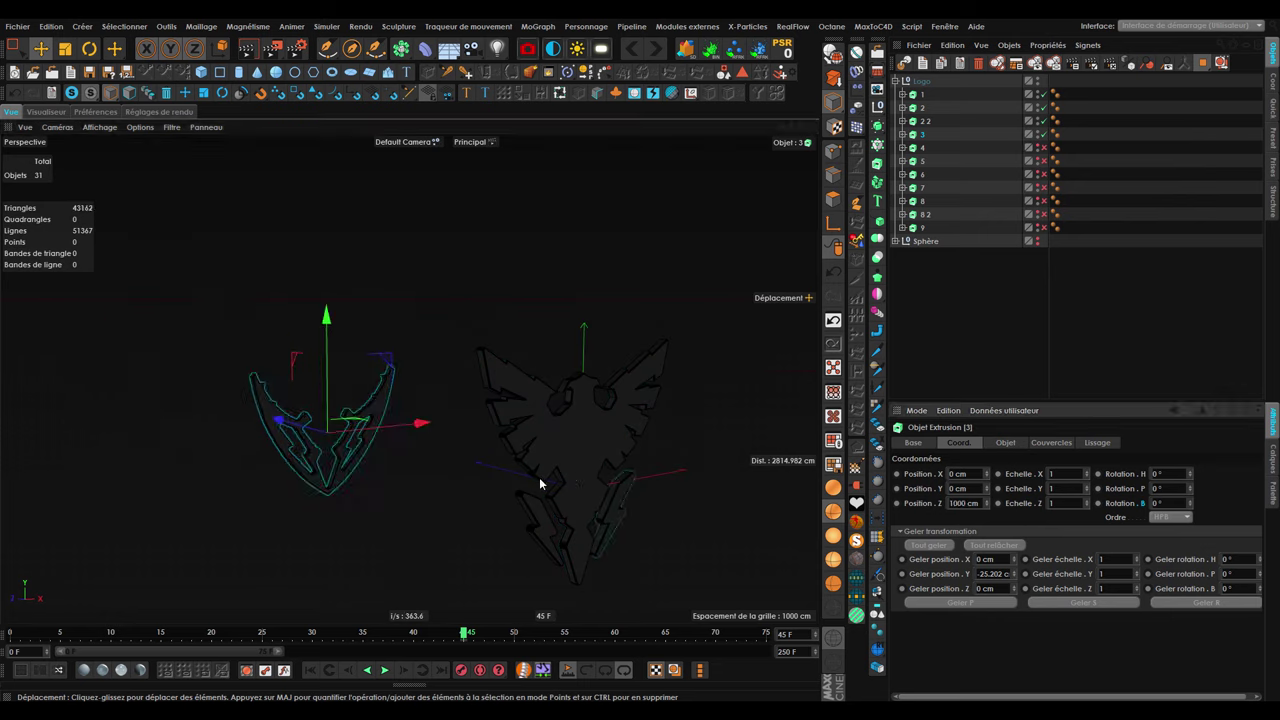
pyautogui.moveTo(391, 409)
pyautogui.keyDown('alt'); pyautogui.mouseDown()
pyautogui.moveTo(474, 412)
pyautogui.moveTo(388, 413)
pyautogui.mouseUp(); pyautogui.keyUp('alt')
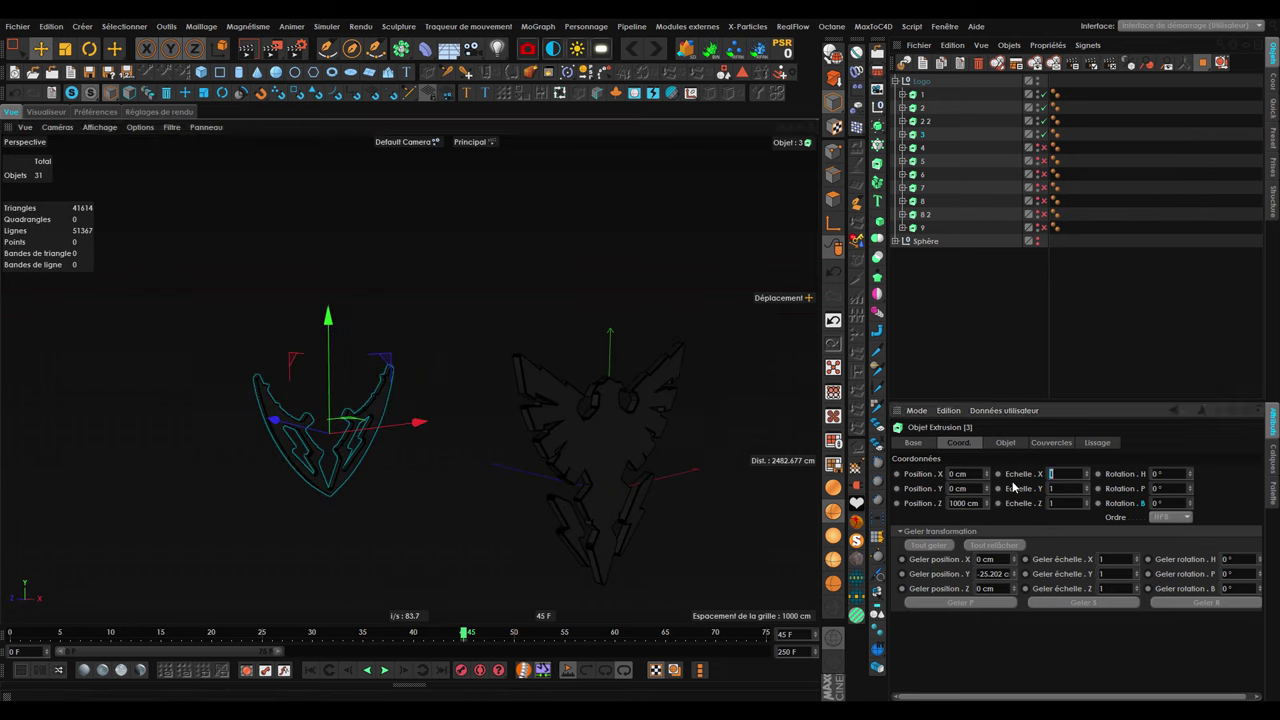
# Set piece 3's scale X/Y/Z to 0 and record the keyframe at frame 45.
pyautogui.doubleClick(1062, 474)
pyautogui.write('0')
pyautogui.press('Tab')
pyautogui.write('0')
pyautogui.press('Tab')
pyautogui.write('0')
pyautogui.press('Tab')
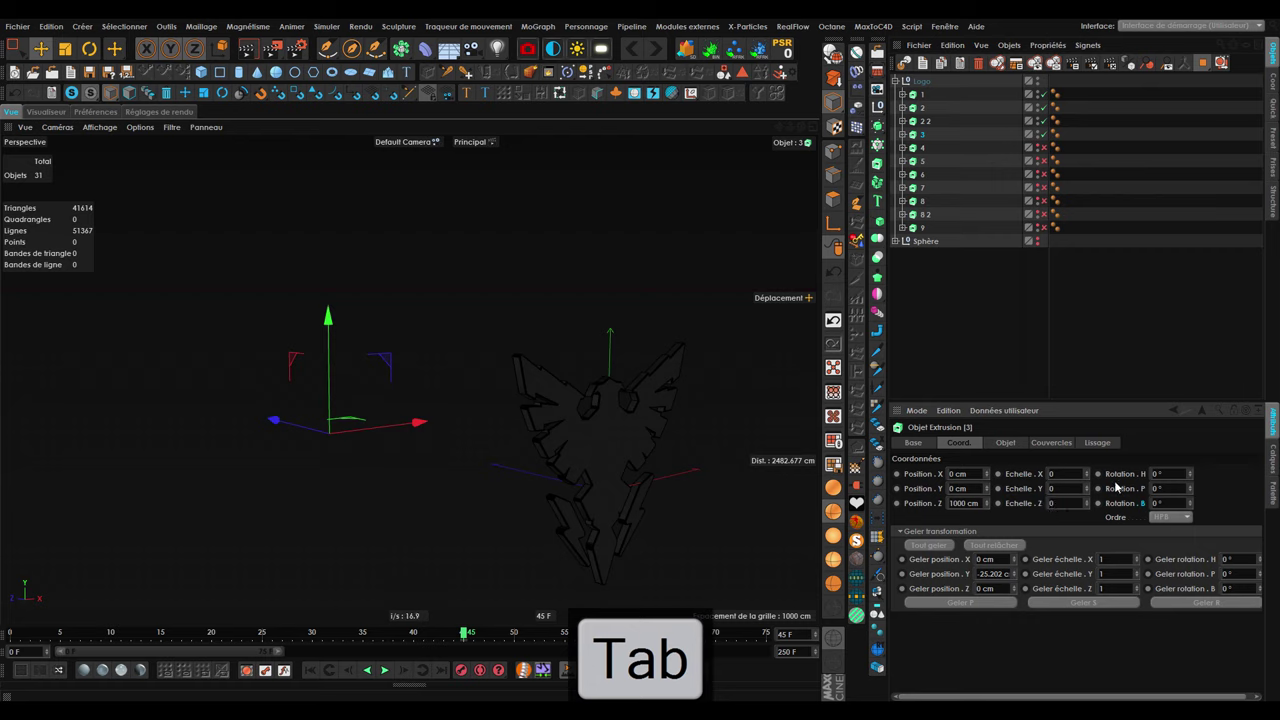
pyautogui.click(465, 676)
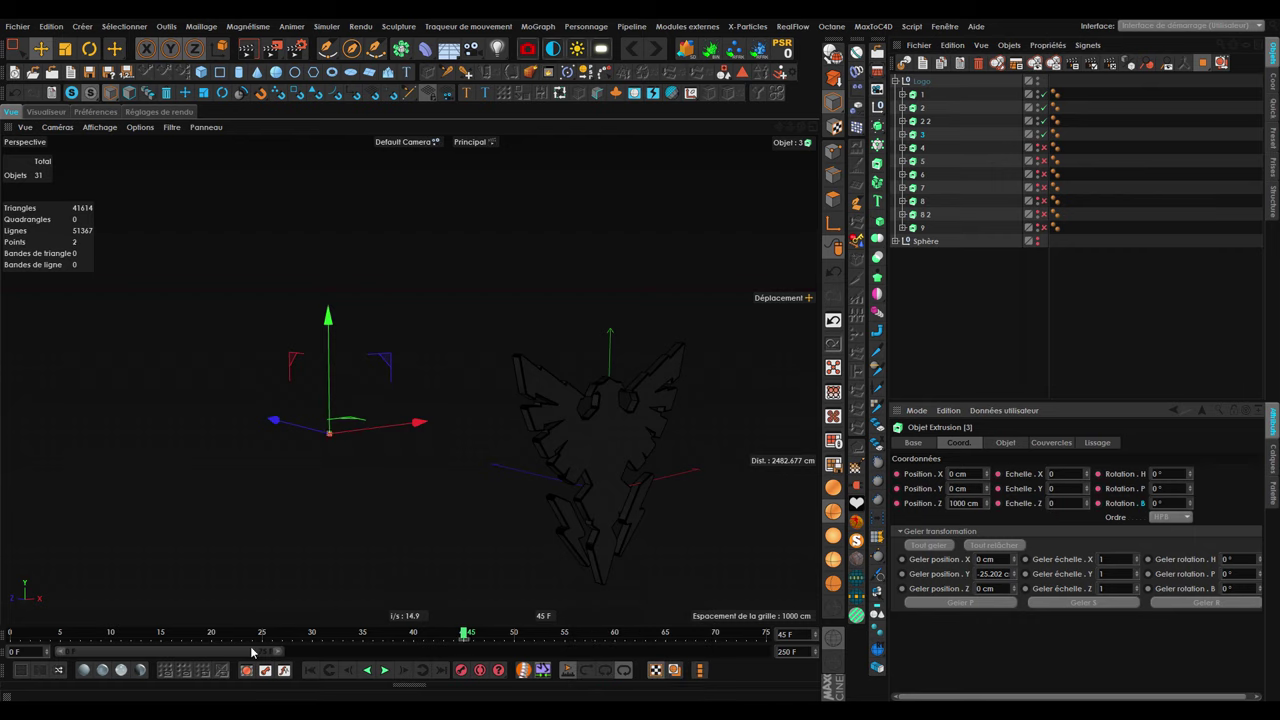
# Restore piece 3 to its place at frame 50, scrub back to check, and reopen the reference video.
pyautogui.click(516, 638)
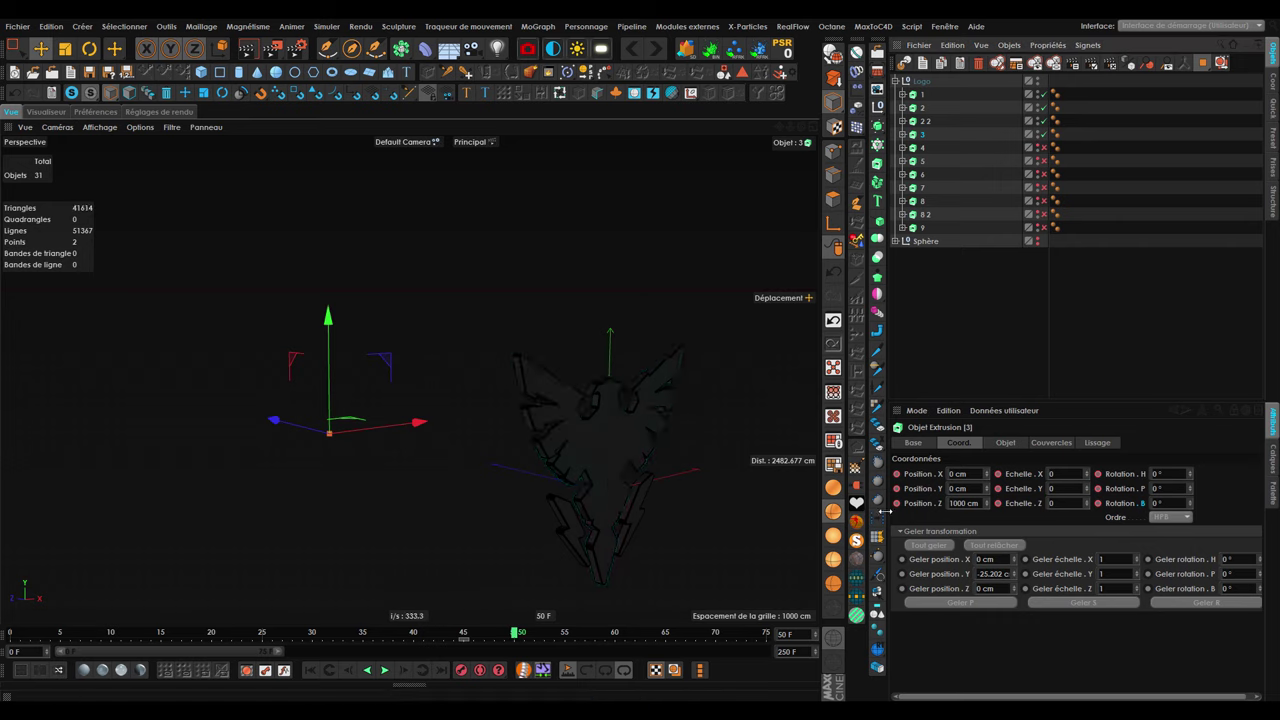
pyautogui.click(783, 49)
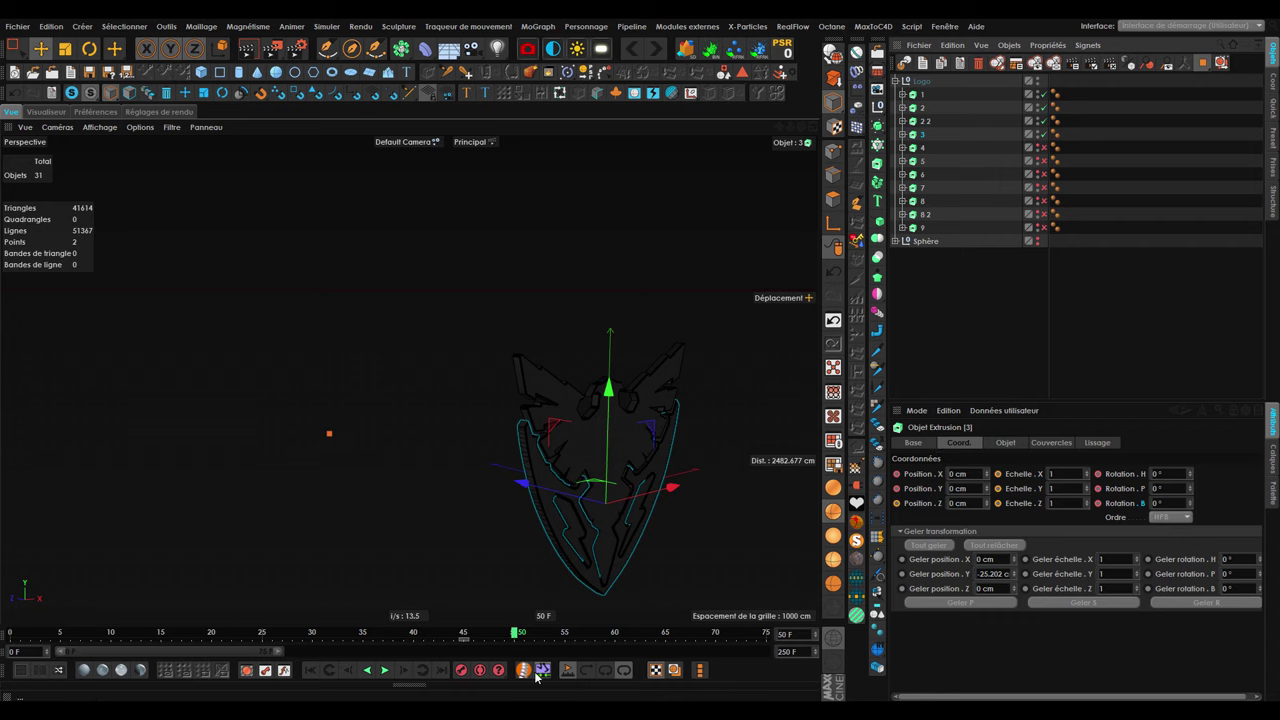
pyautogui.moveTo(514, 634); pyautogui.dragTo(462, 648)
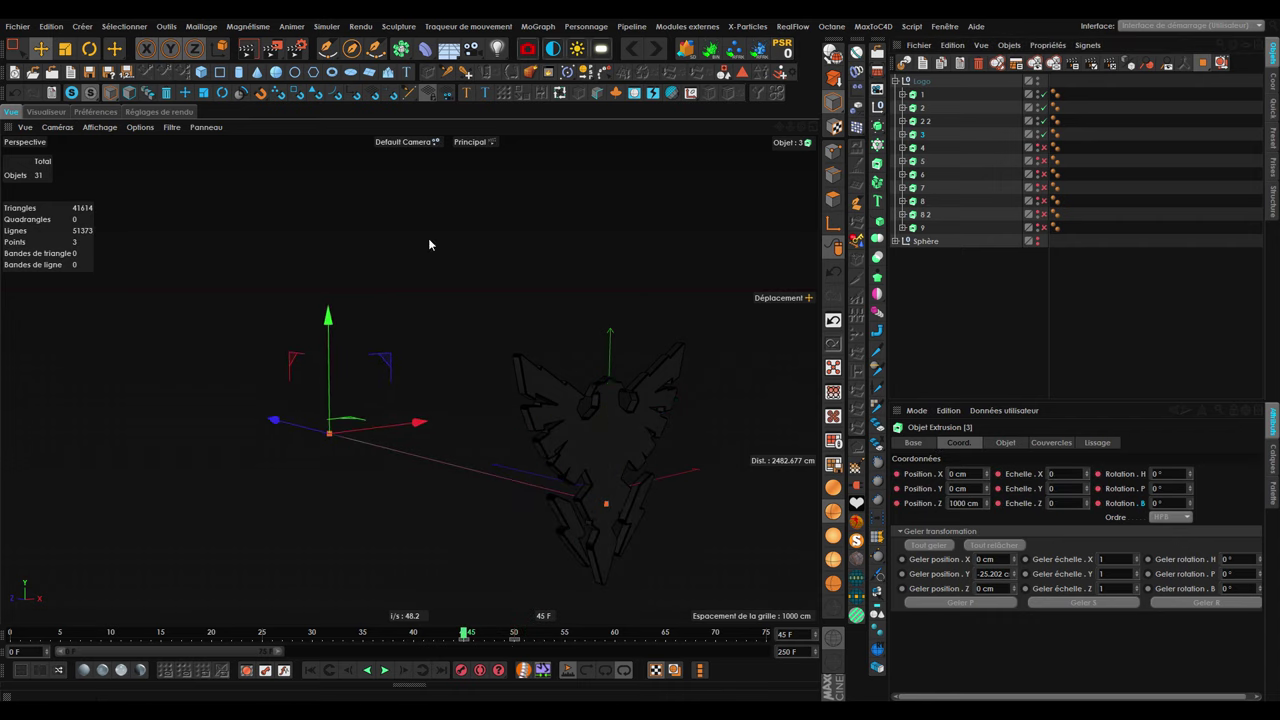
pyautogui.hotkey('alt', 'Tab')
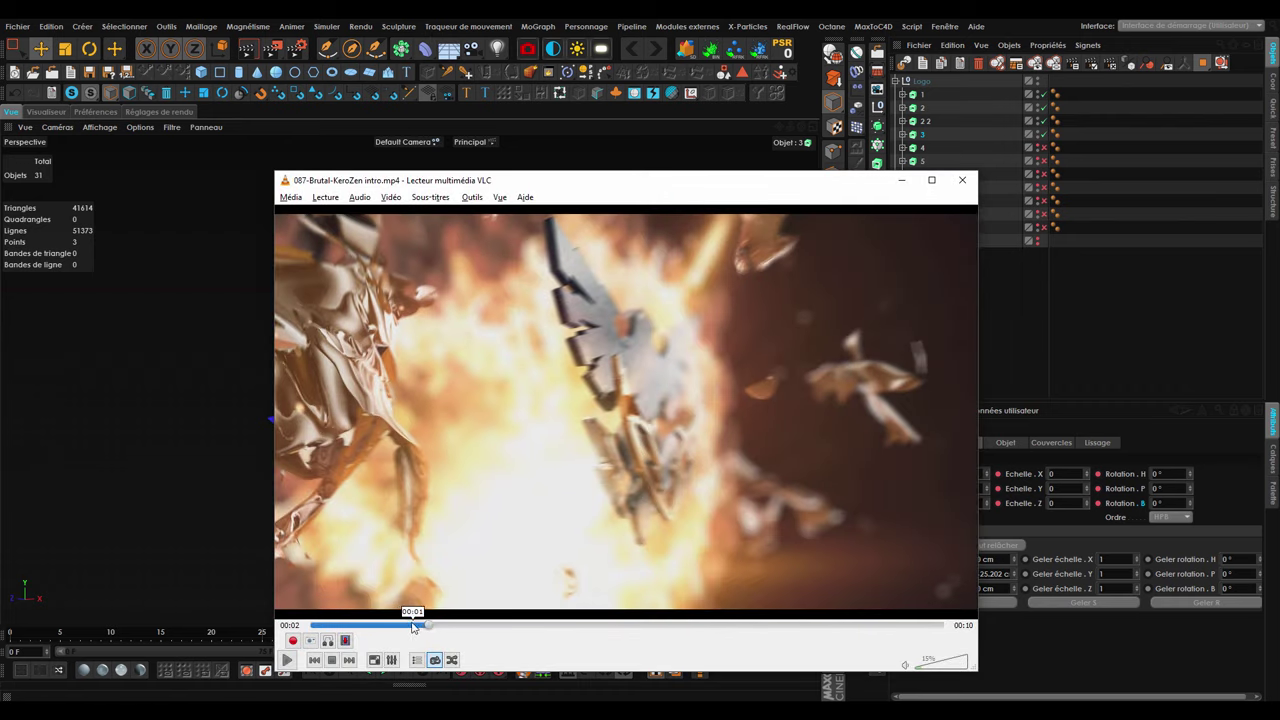
pyautogui.click(412, 625)
pyautogui.click(287, 662)
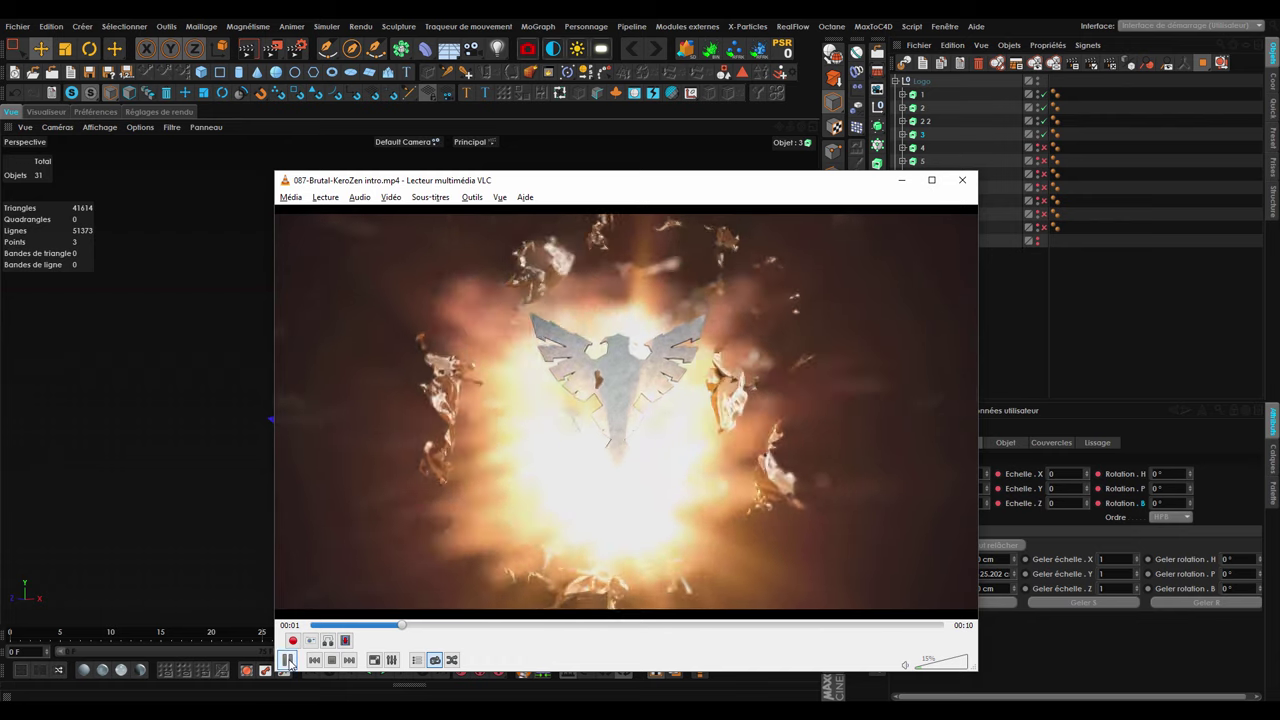
pyautogui.click(289, 660)
pyautogui.click(290, 659)
pyautogui.click(289, 660)
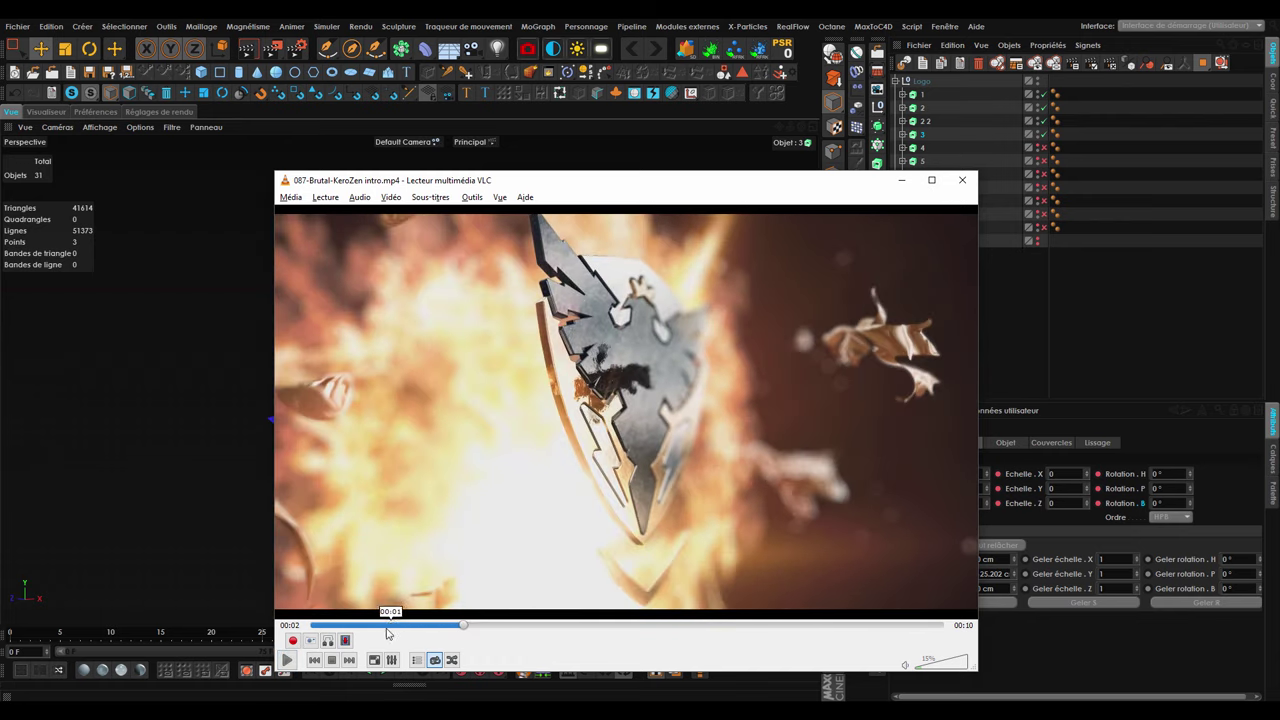
pyautogui.click(389, 630)
pyautogui.click(289, 660)
pyautogui.click(289, 660)
pyautogui.click(389, 627)
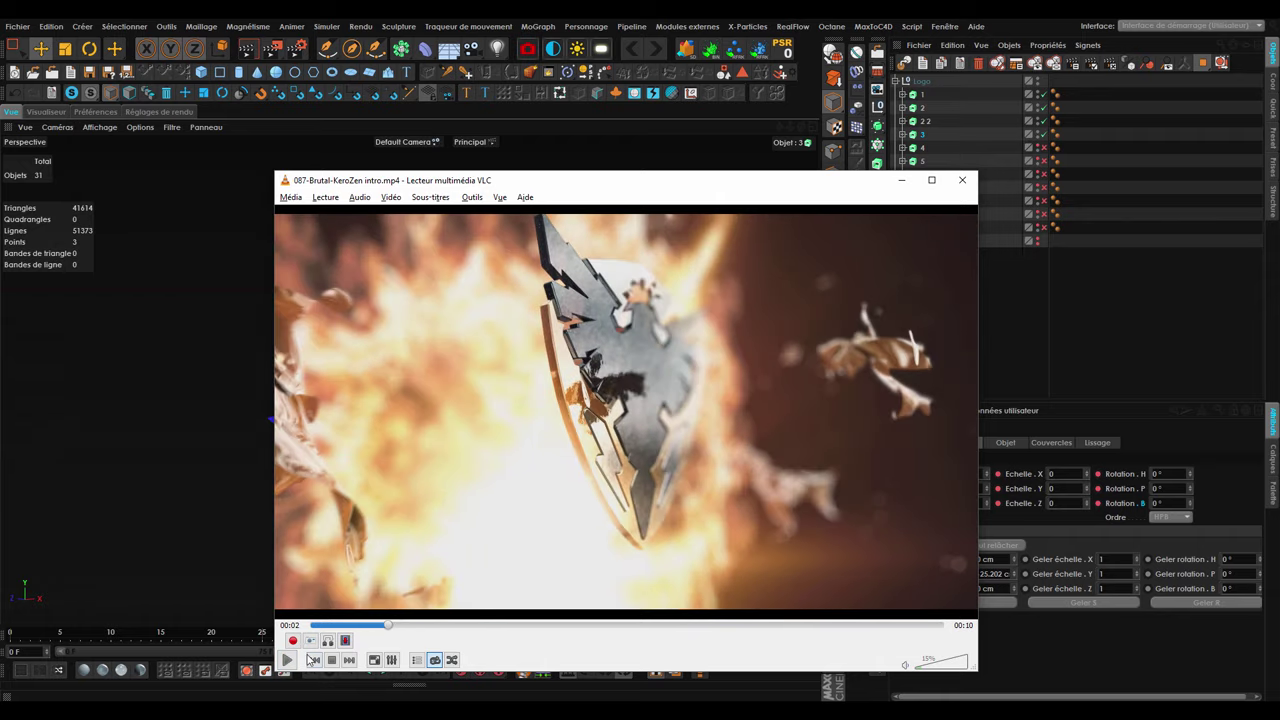
pyautogui.click(289, 660)
pyautogui.click(289, 660)
pyautogui.click(418, 626)
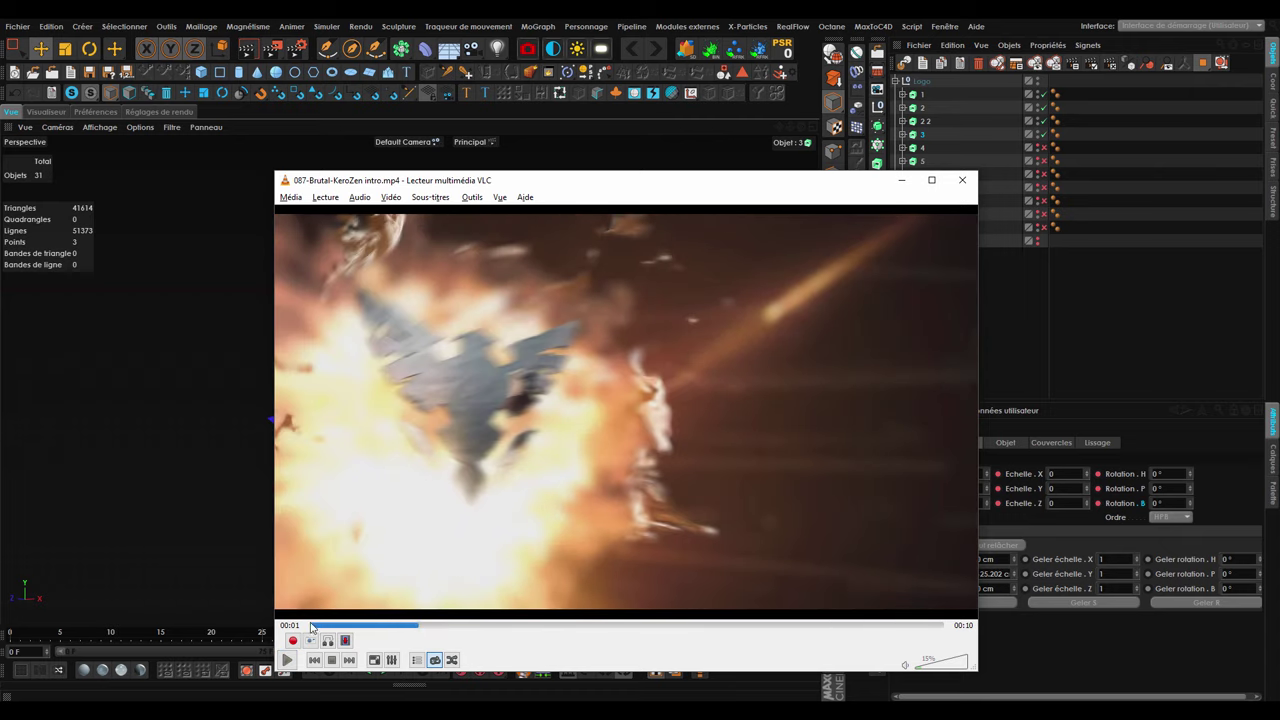
pyautogui.click(287, 660)
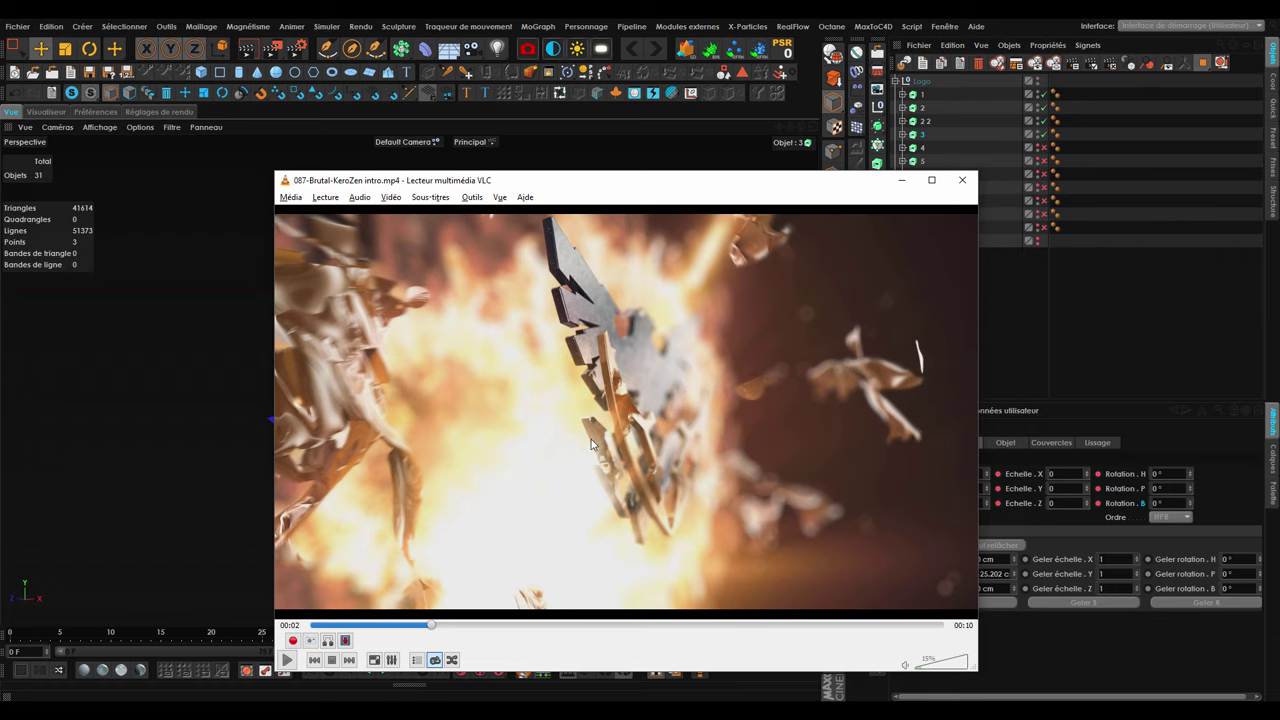
pyautogui.click(287, 660)
pyautogui.click(287, 660)
# Minimize VLC, play frames 39–50 and orbit the shield, then deselect piece 3.
pyautogui.click(901, 181)
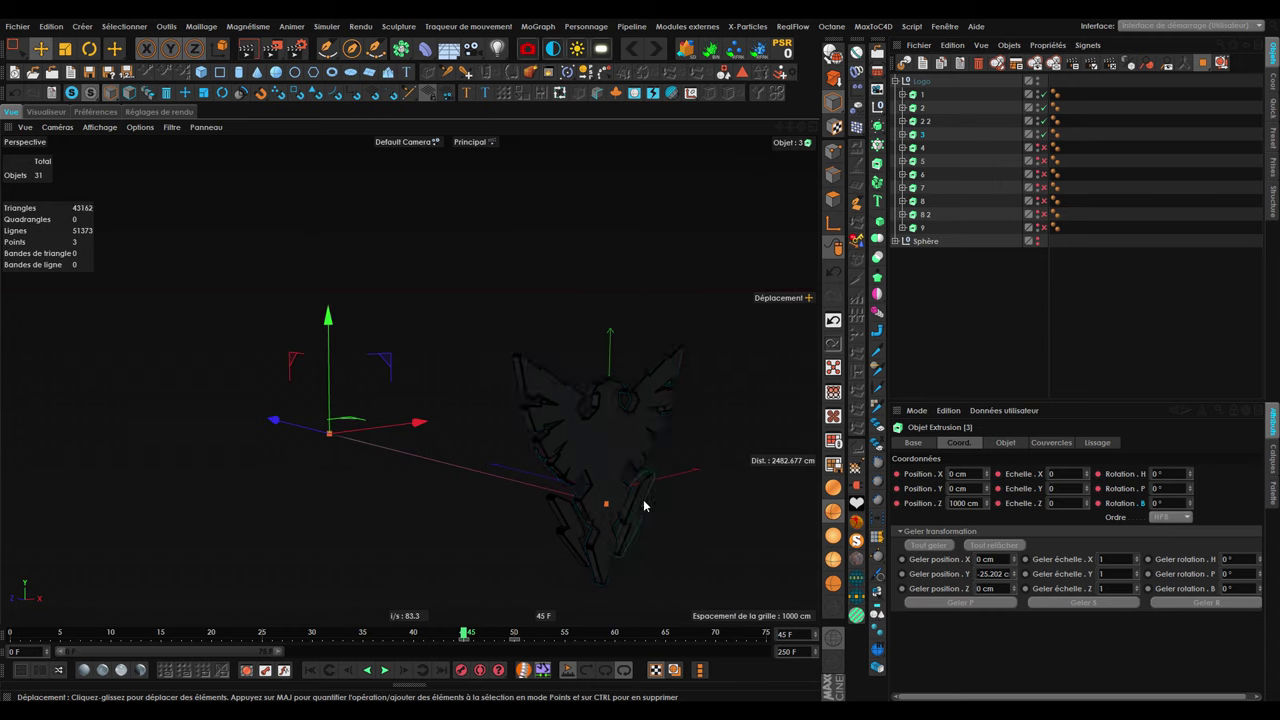
pyautogui.click(403, 632)
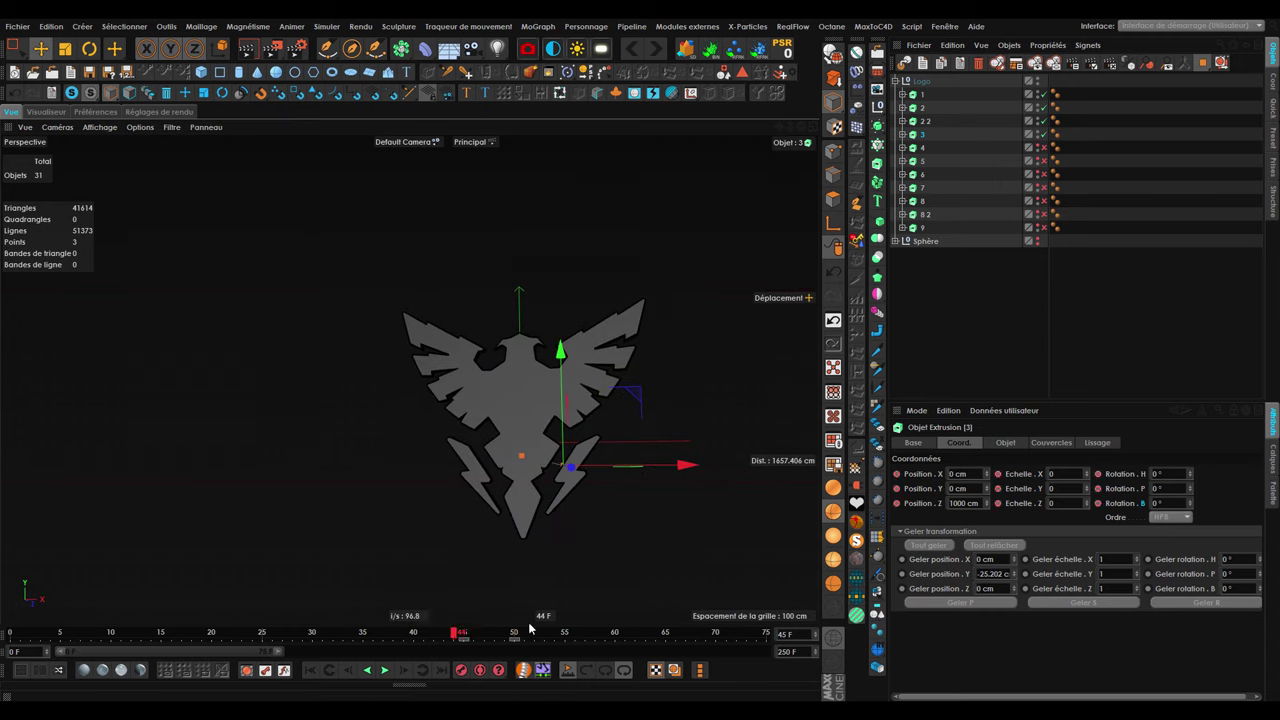
pyautogui.click(384, 670)
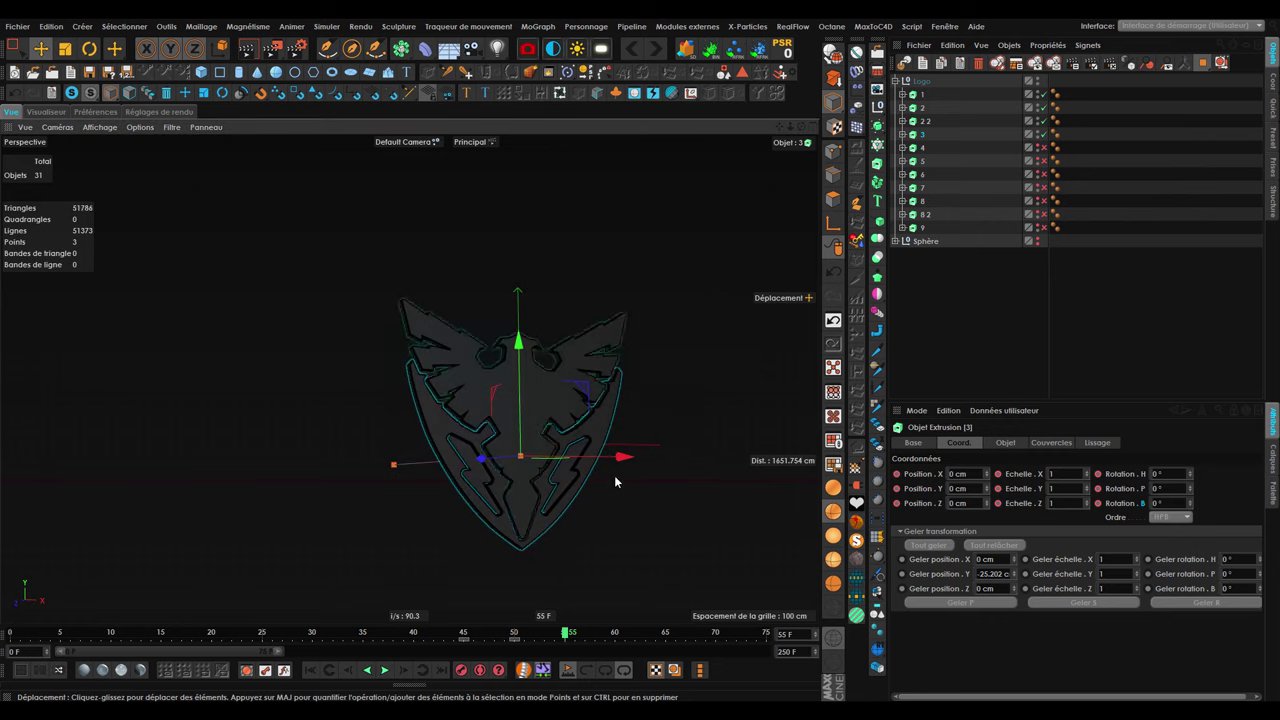
pyautogui.click(514, 632)
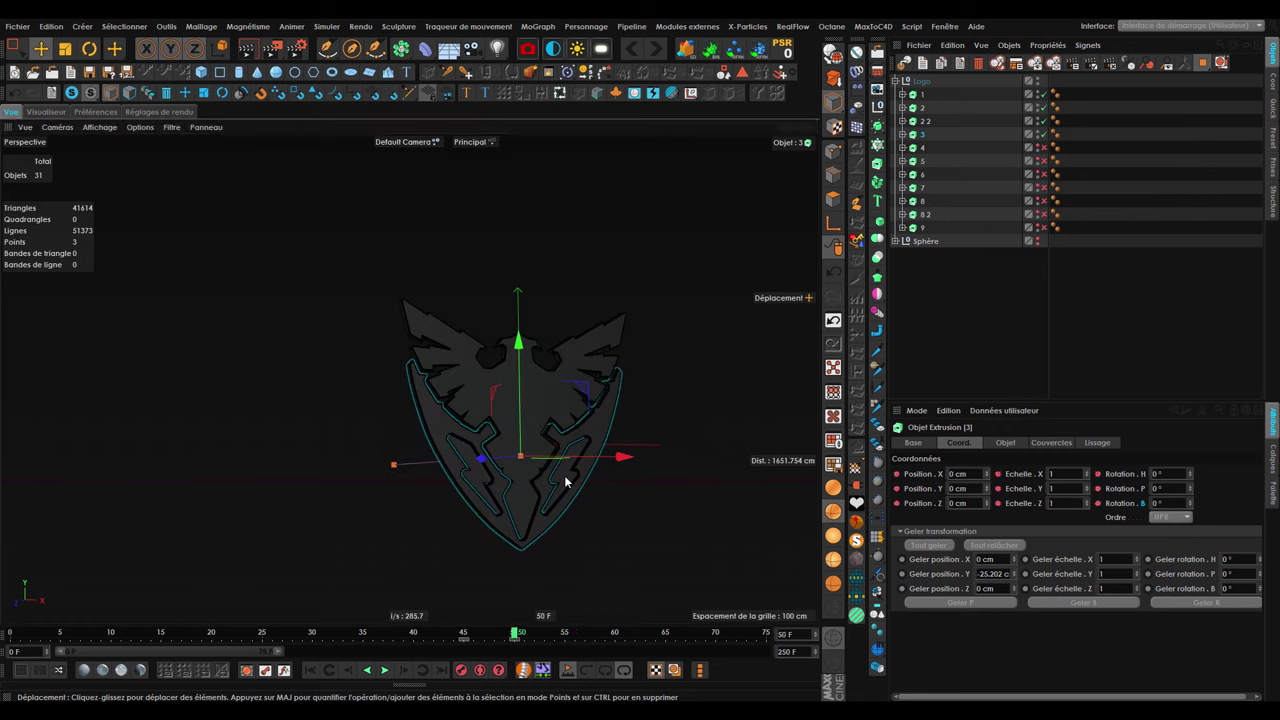
pyautogui.keyDown('alt'); pyautogui.moveTo(564, 475); pyautogui.dragTo(649, 382); pyautogui.keyUp('alt')
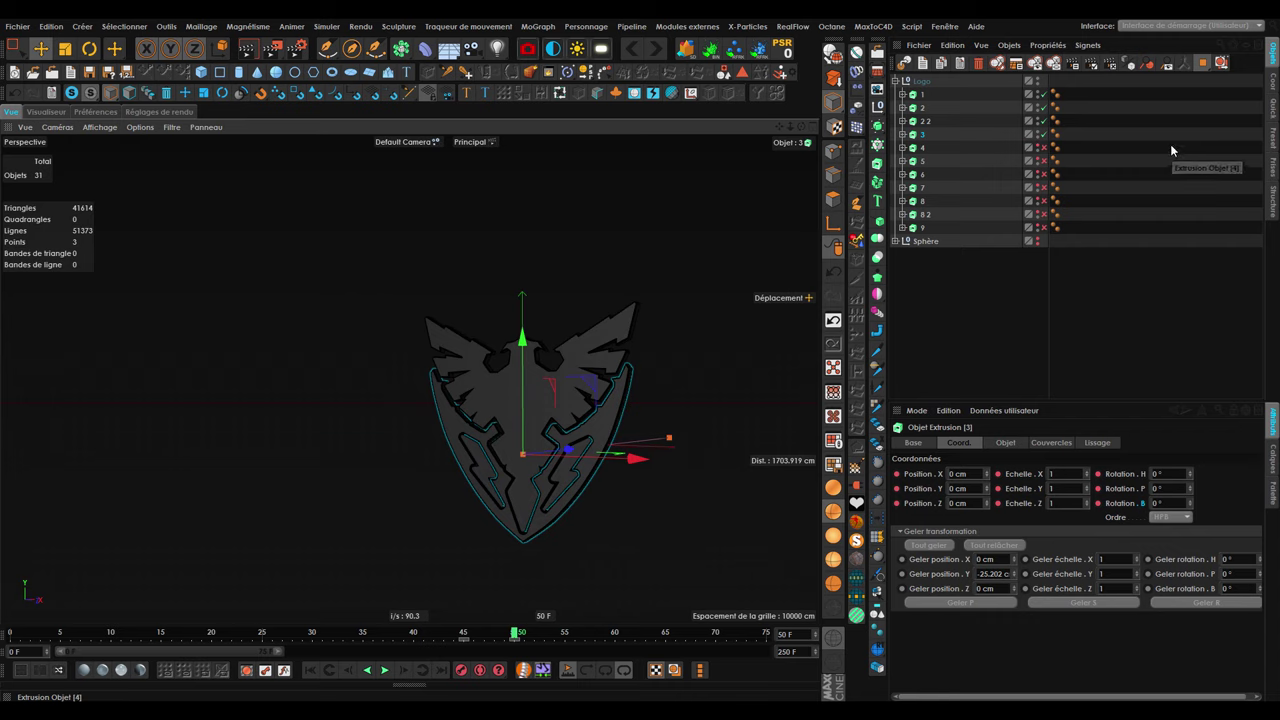
pyautogui.click(1160, 145)
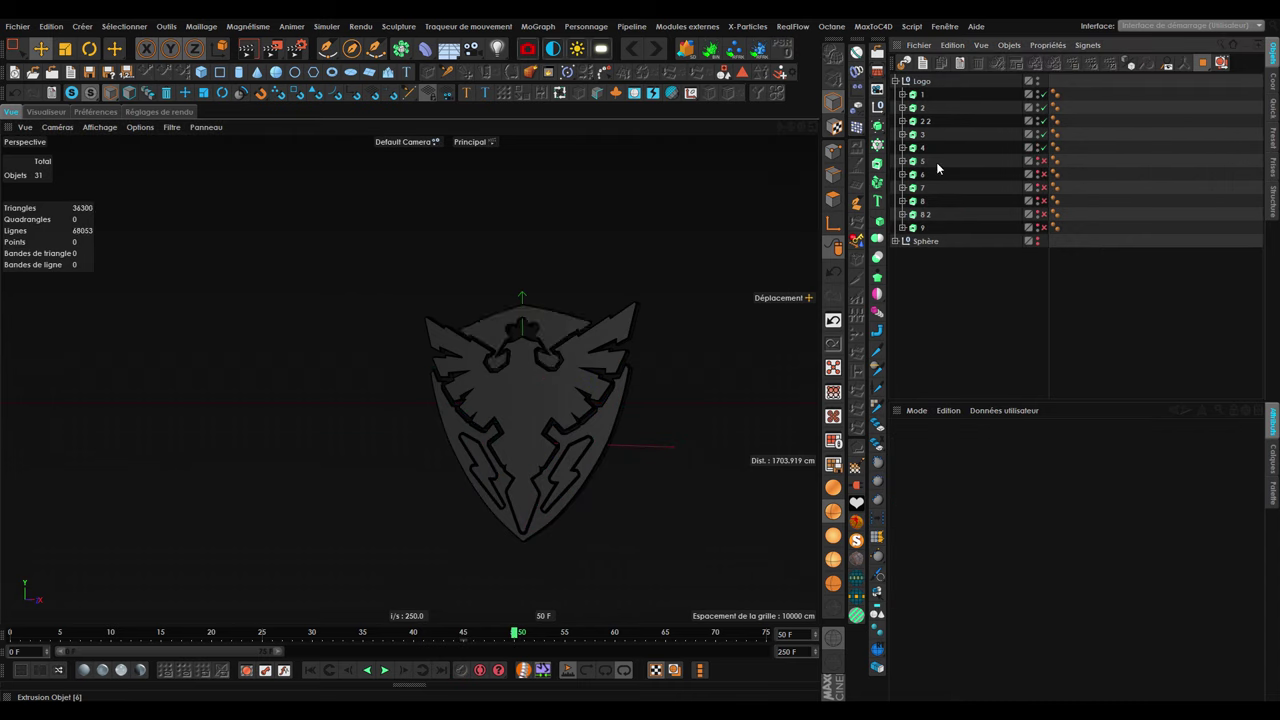
# Select piece 4, raise it to 425 cm and set its scale to zero at frame 50.
pyautogui.click(922, 149)
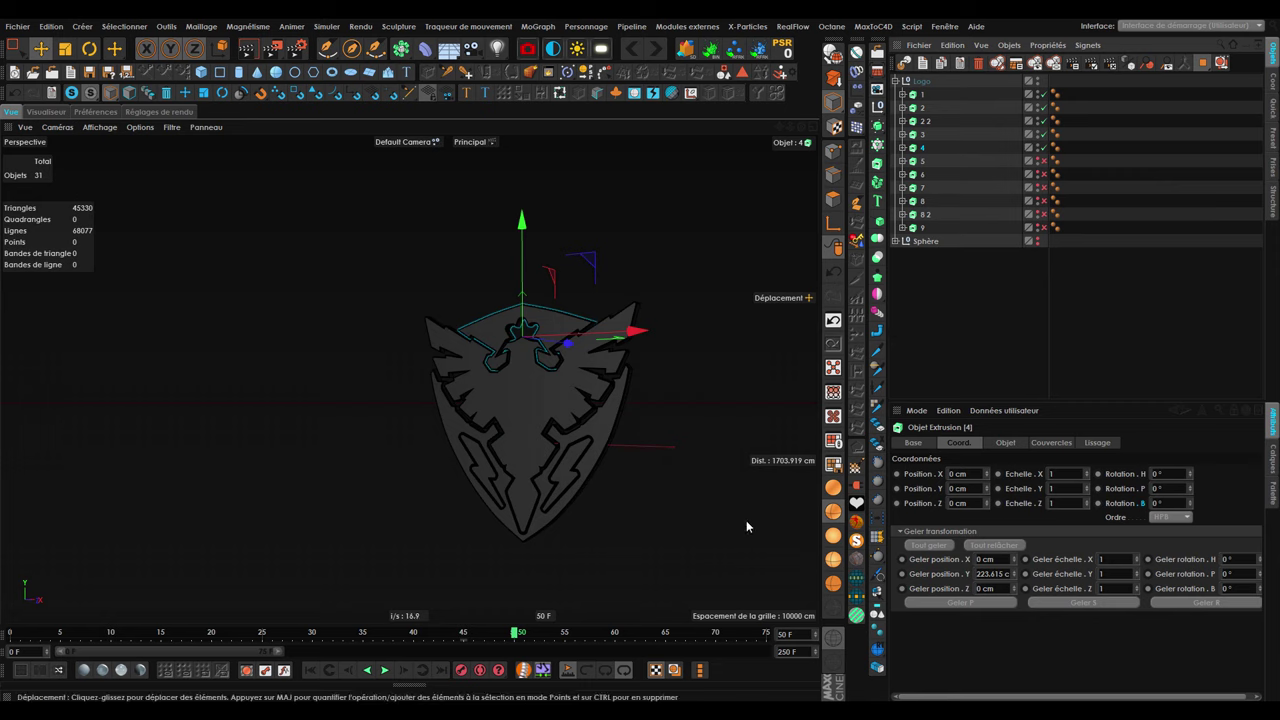
pyautogui.click(921, 135)
pyautogui.click(922, 149)
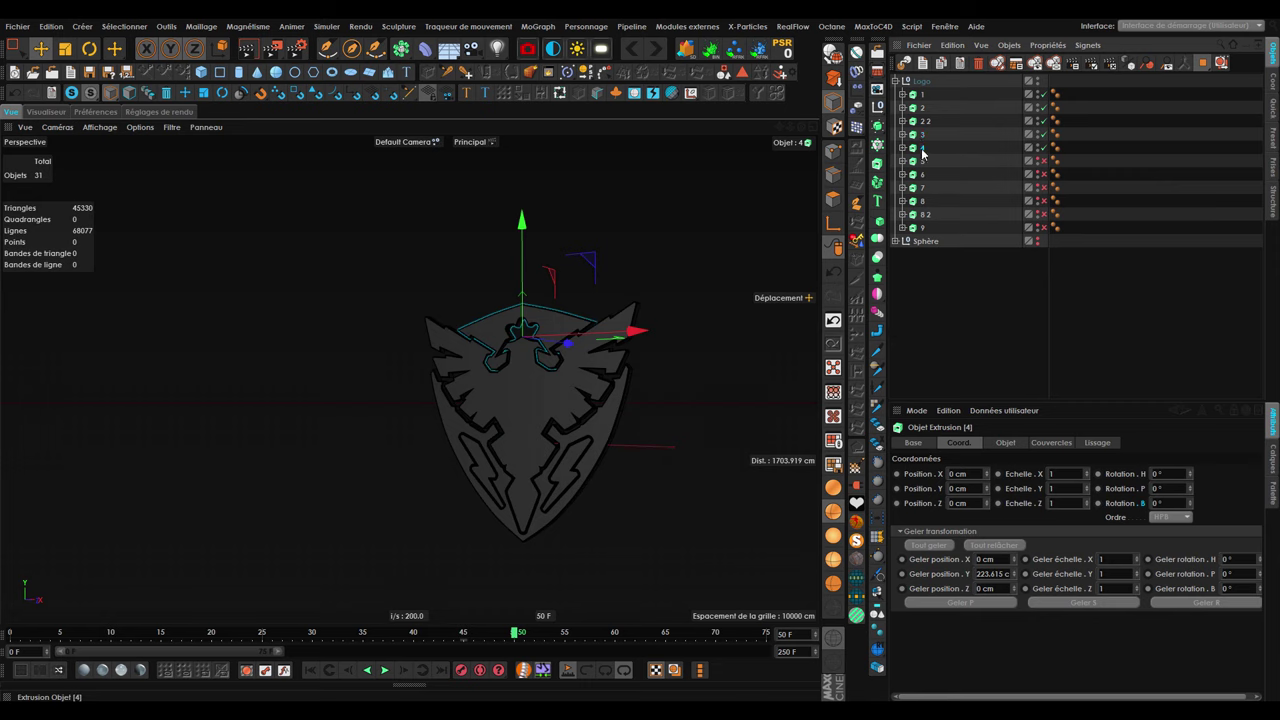
pyautogui.press('h')
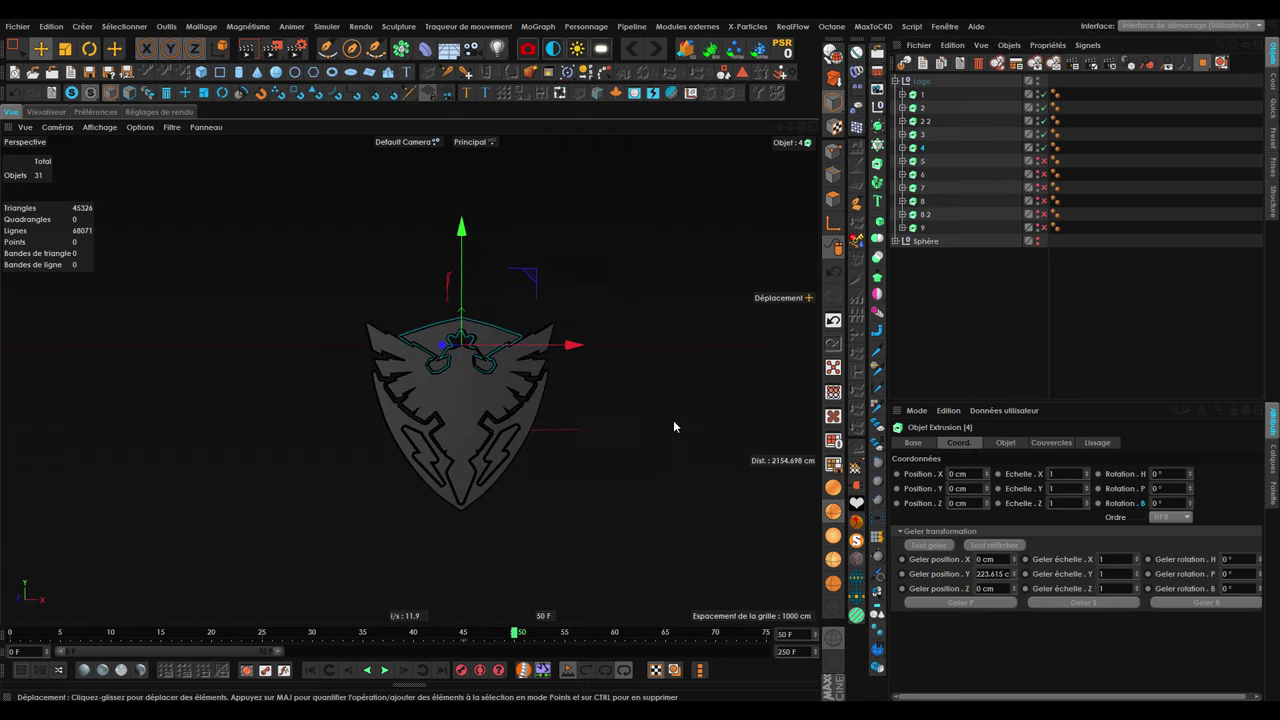
pyautogui.click(1008, 446)
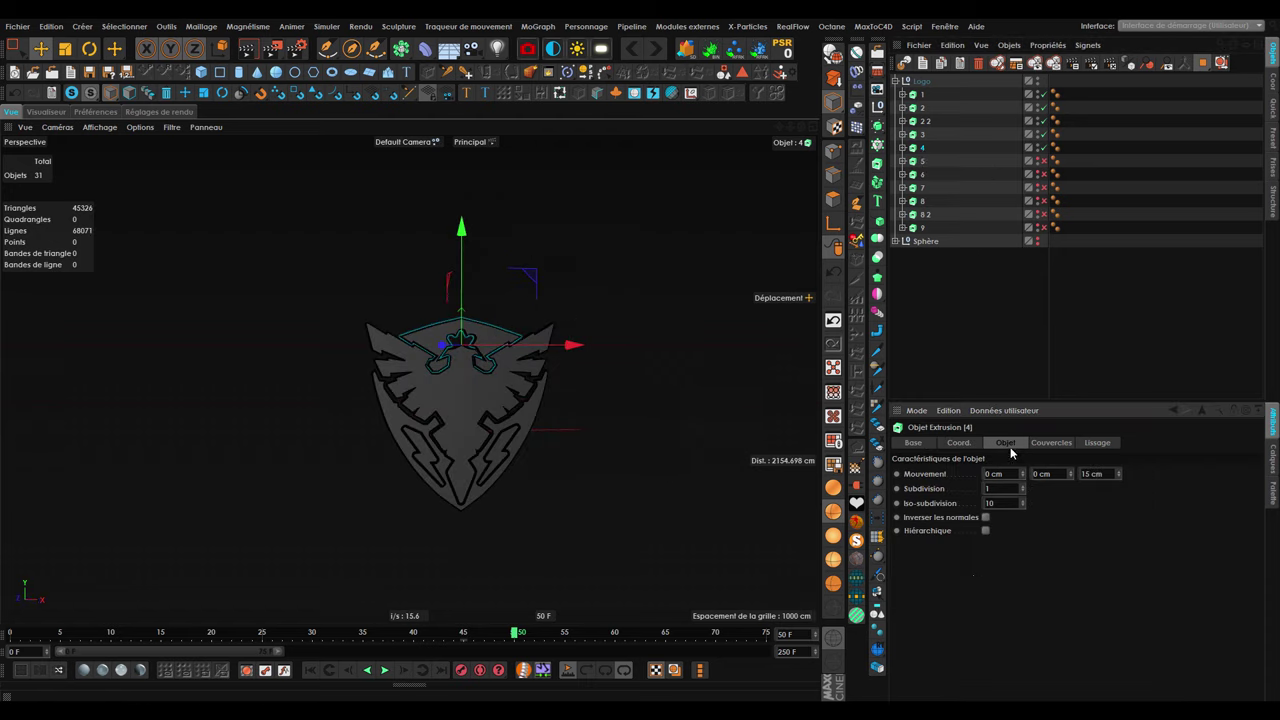
pyautogui.click(957, 445)
pyautogui.write('425')
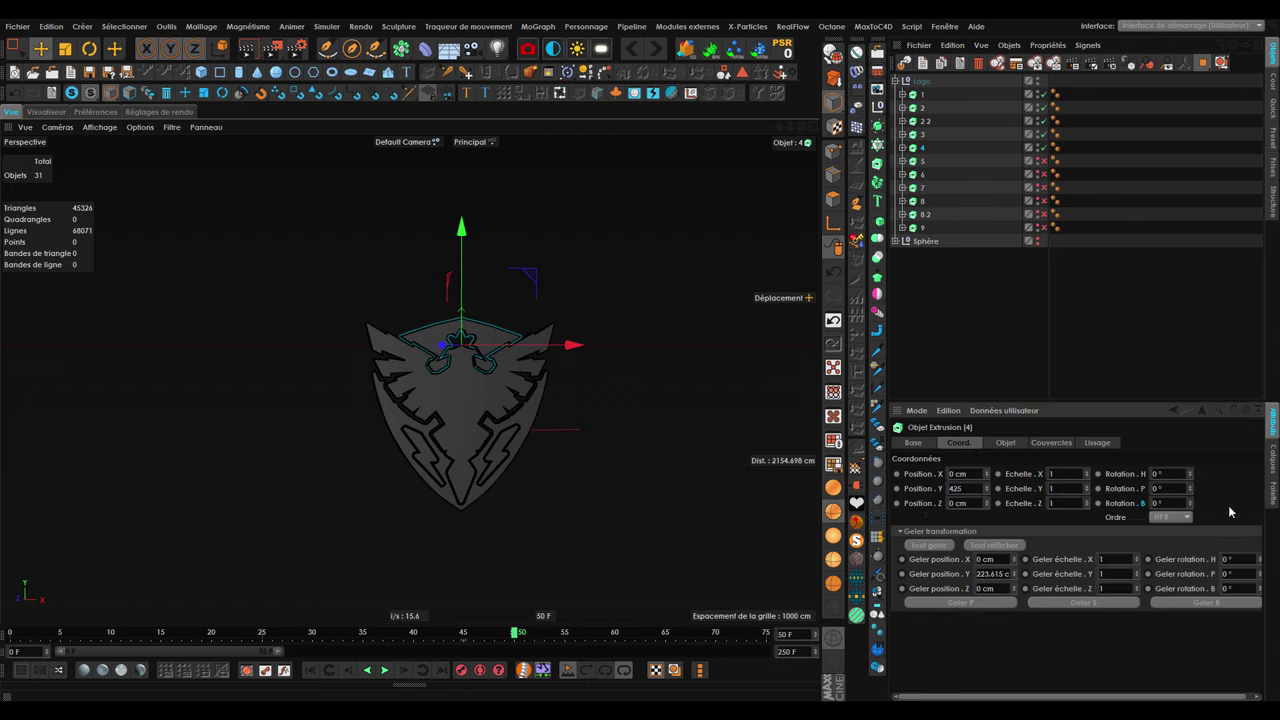
pyautogui.press('Return')
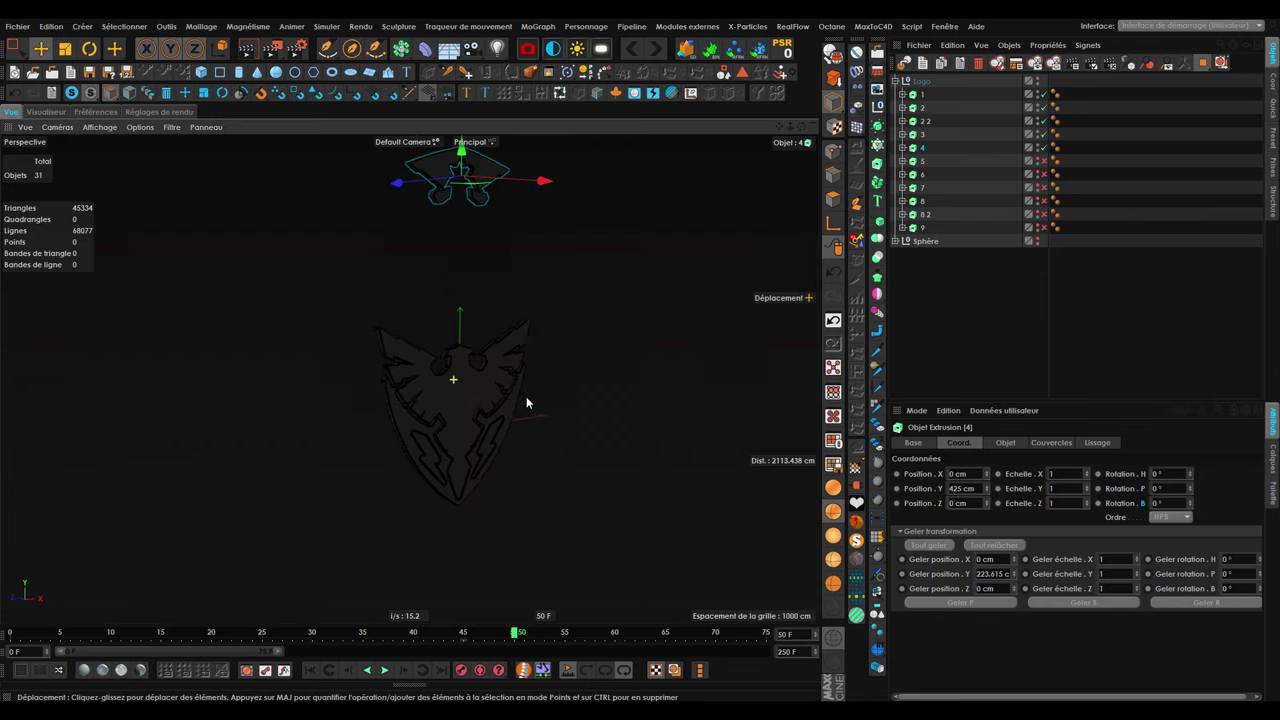
pyautogui.moveTo(469, 384); pyautogui.dragTo(473, 432, button='middle')
pyautogui.moveTo(473, 437)
pyautogui.keyDown('alt'); pyautogui.mouseDown()
pyautogui.moveTo(514, 288)
pyautogui.moveTo(480, 200)
pyautogui.moveTo(480, 457)
pyautogui.moveTo(369, 446)
pyautogui.moveTo(523, 457)
pyautogui.moveTo(535, 470)
pyautogui.mouseUp(); pyautogui.keyUp('alt')
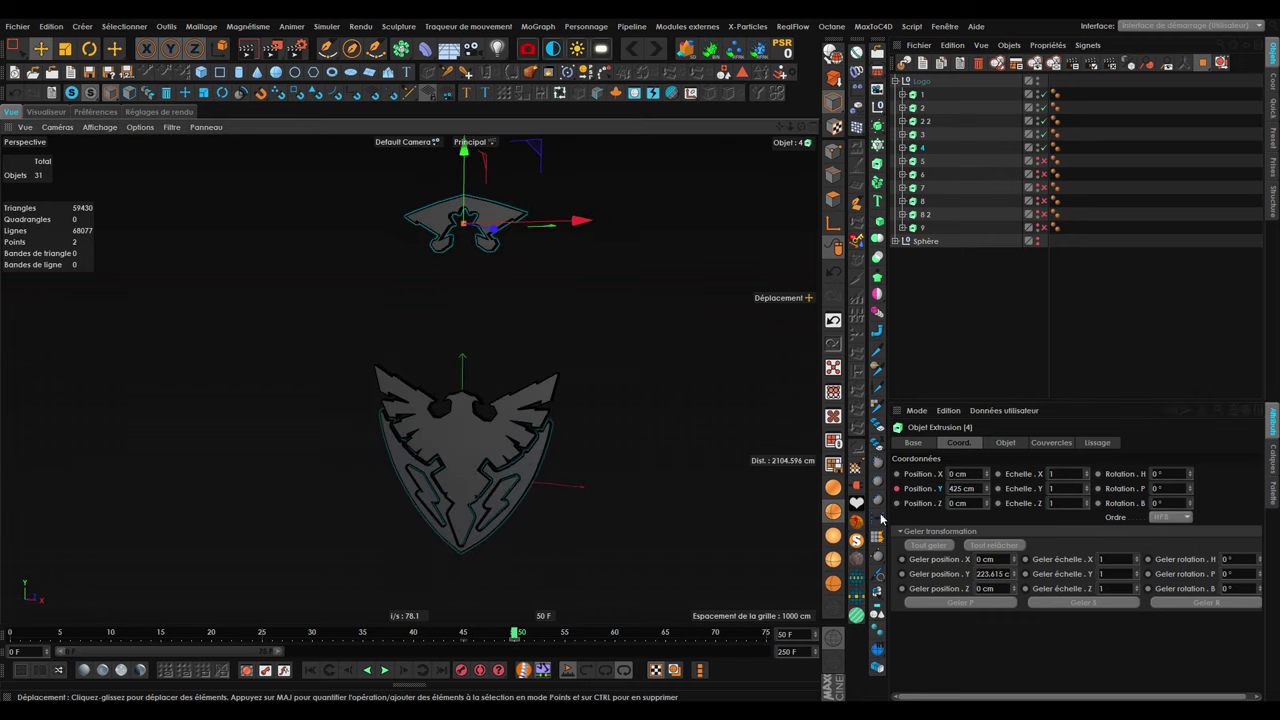
pyautogui.press('Tab')
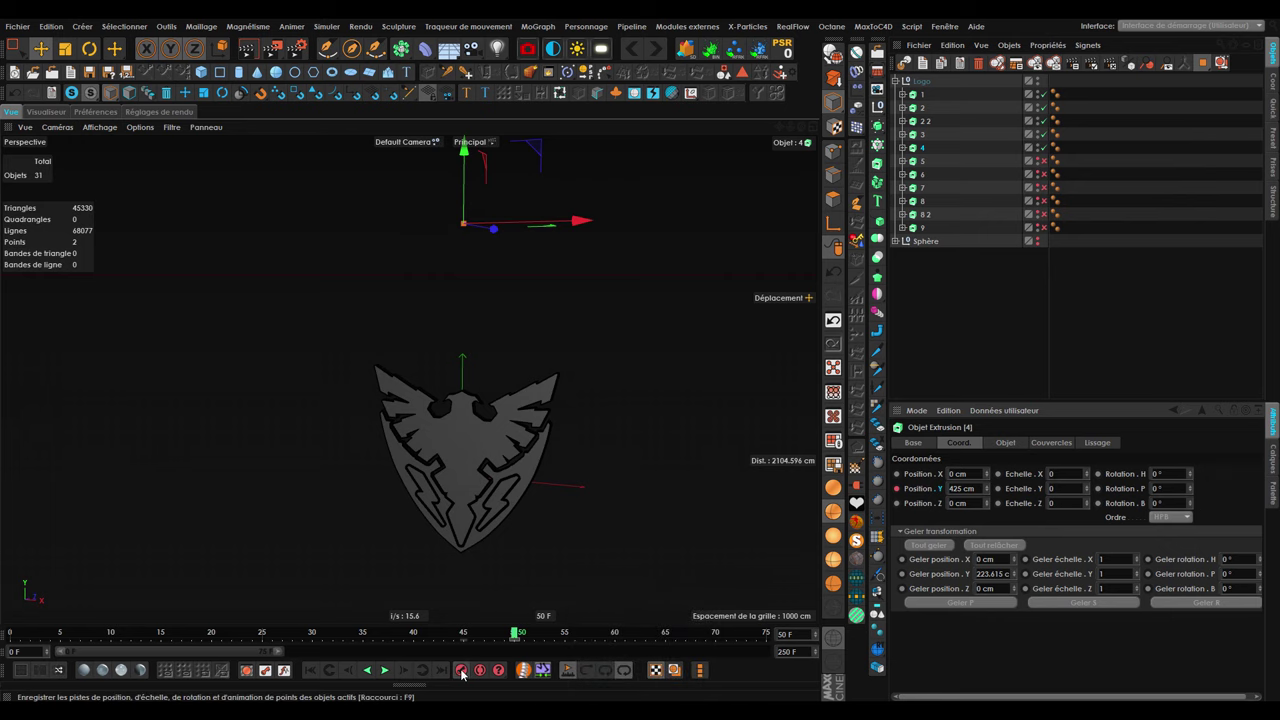
# Go to frame 55 and play back piece 4's fly-in to check it lands in place.
pyautogui.click(566, 633)
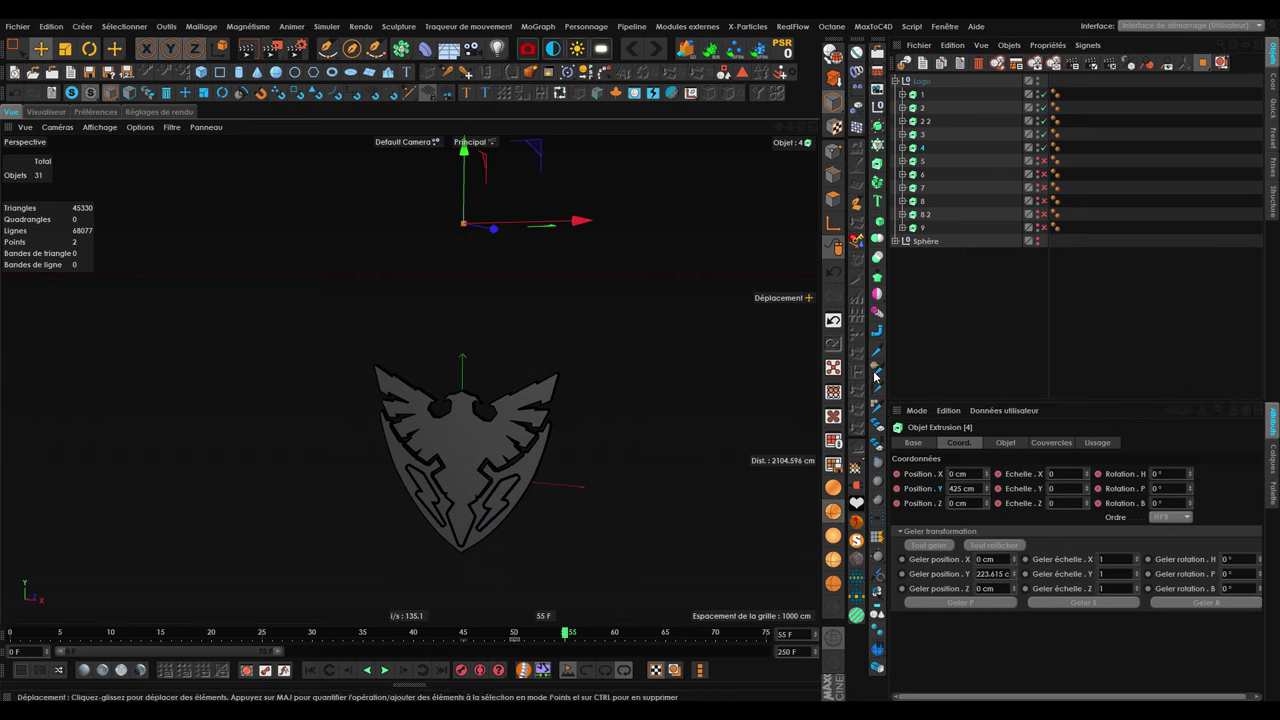
pyautogui.click(845, 170)
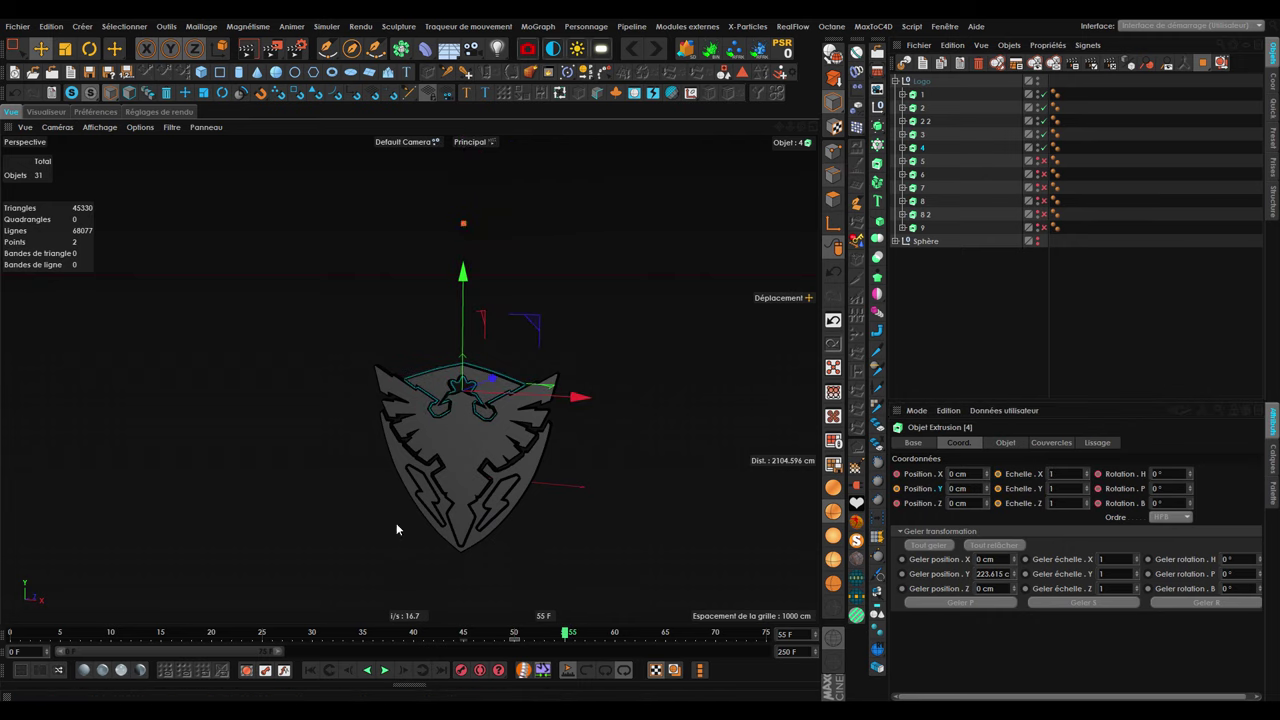
pyautogui.click(393, 633)
pyautogui.click(385, 670)
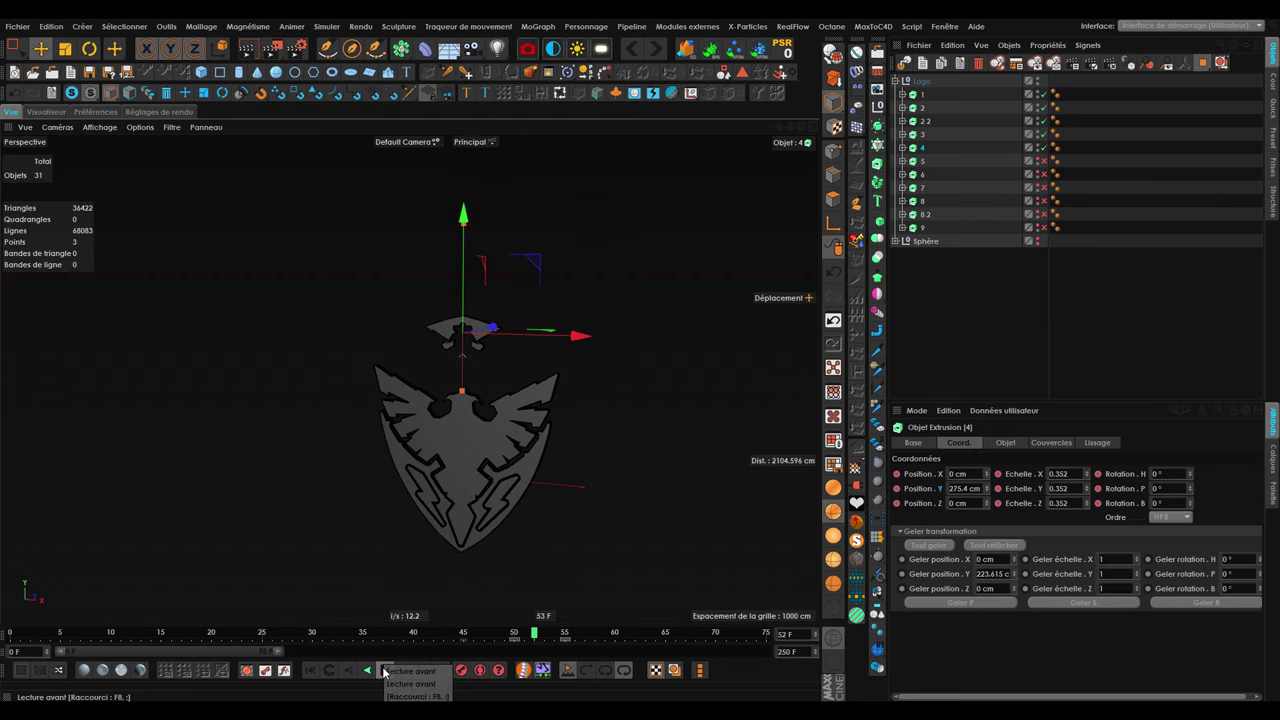
pyautogui.click(385, 670)
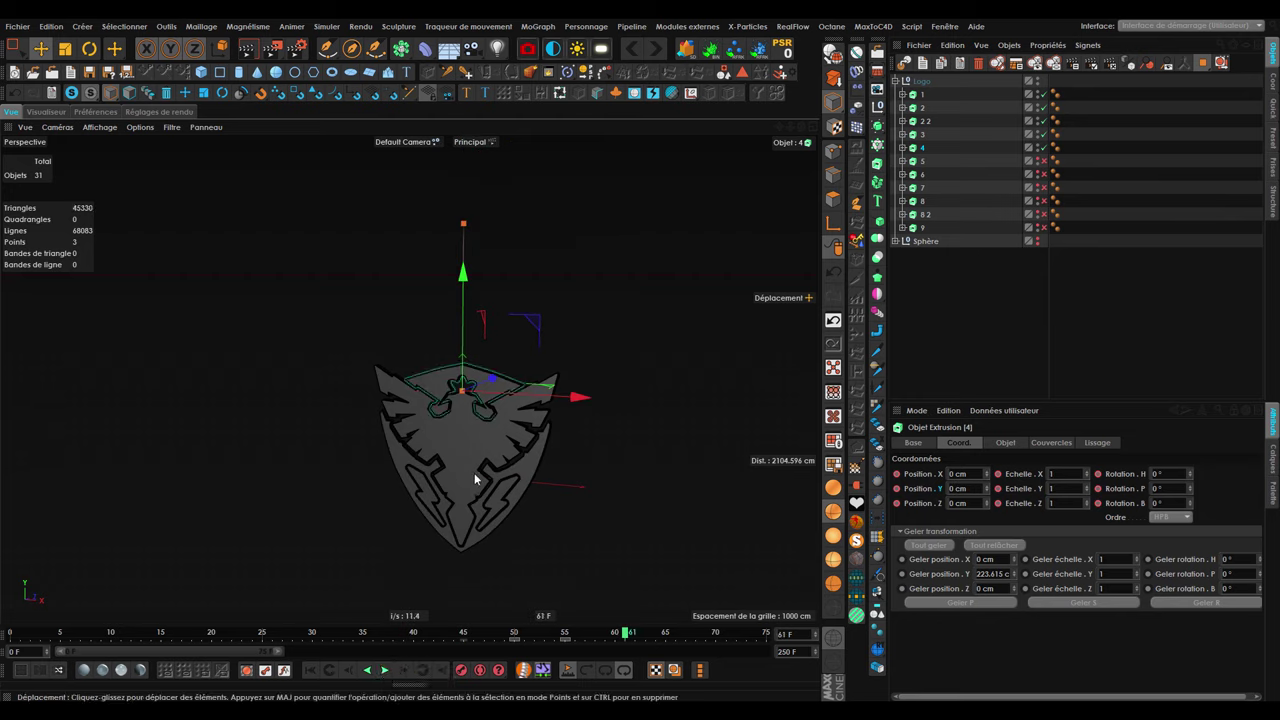
pyautogui.click(567, 636)
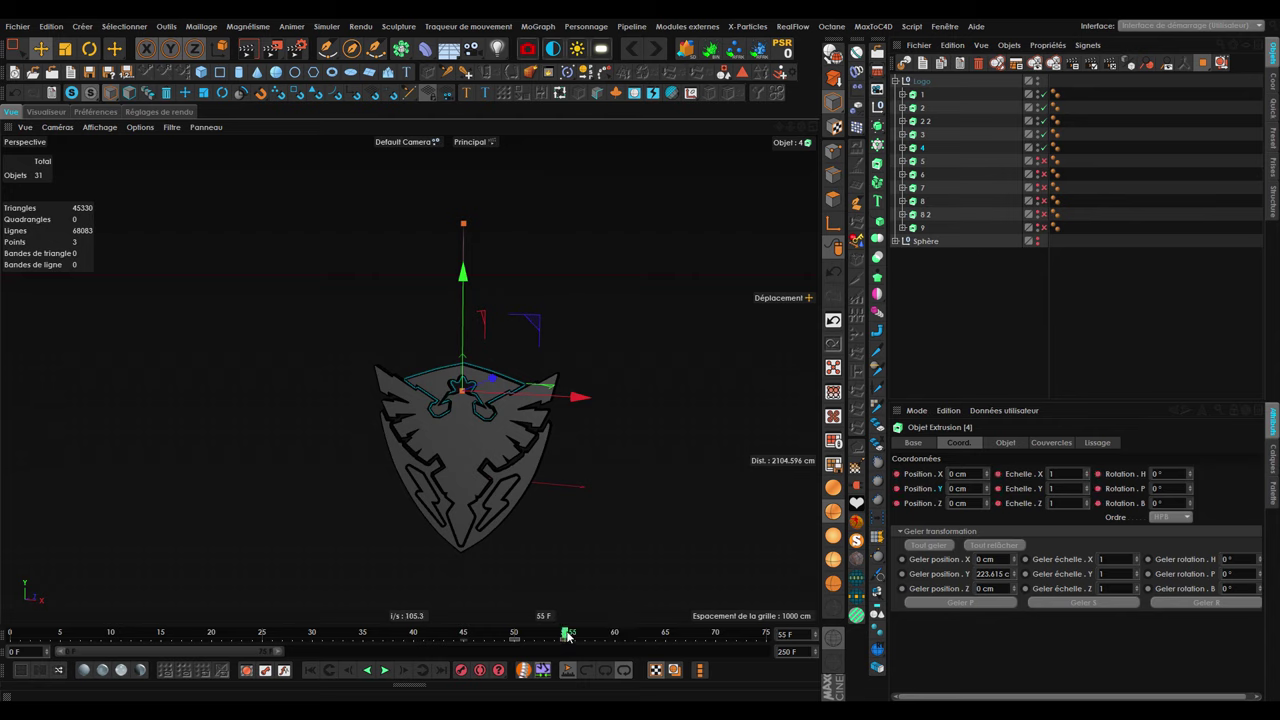
# Select and enable logo piece 5, then scrub the timeline to check the pieces.
pyautogui.click(930, 161)
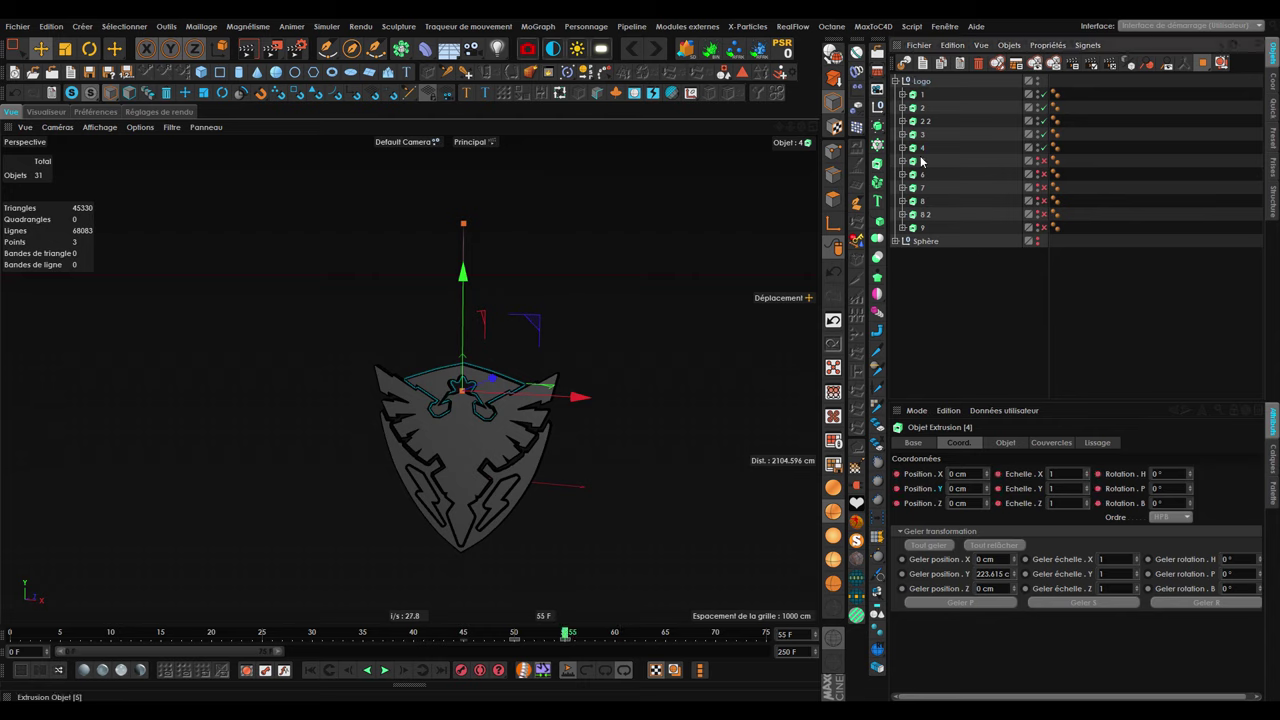
pyautogui.click(1043, 163)
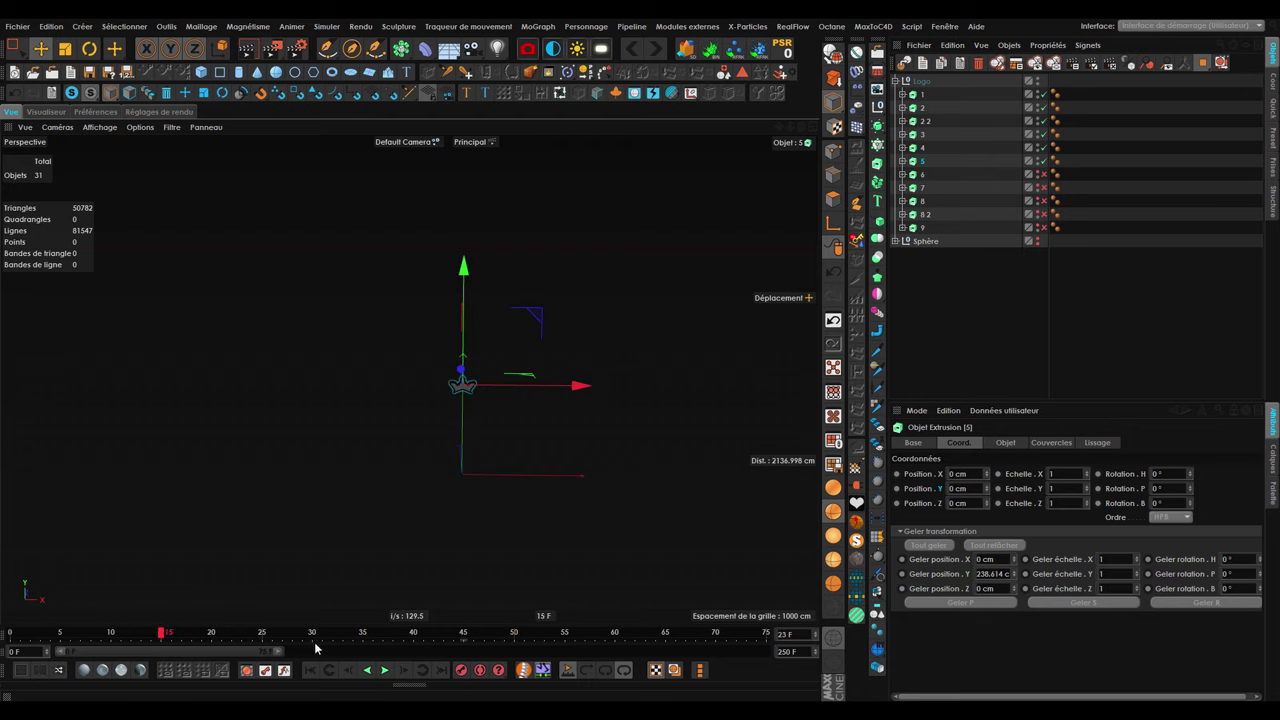
pyautogui.moveTo(527, 646)
pyautogui.mouseDown()
pyautogui.moveTo(274, 645)
pyautogui.moveTo(590, 652)
pyautogui.moveTo(570, 652)
pyautogui.mouseUp()
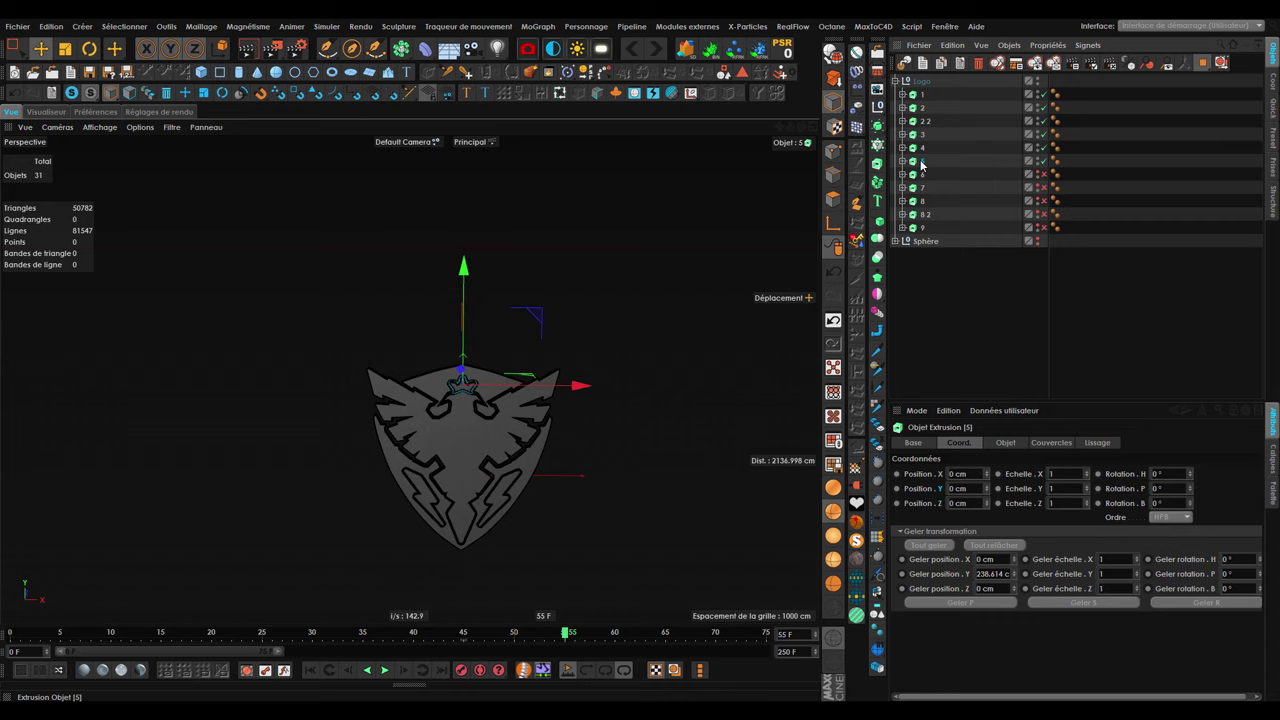
# Set piece 5's scale X/Y/Z to 0 and Position Z to -300 cm.
pyautogui.scroll(1, 504, 380)
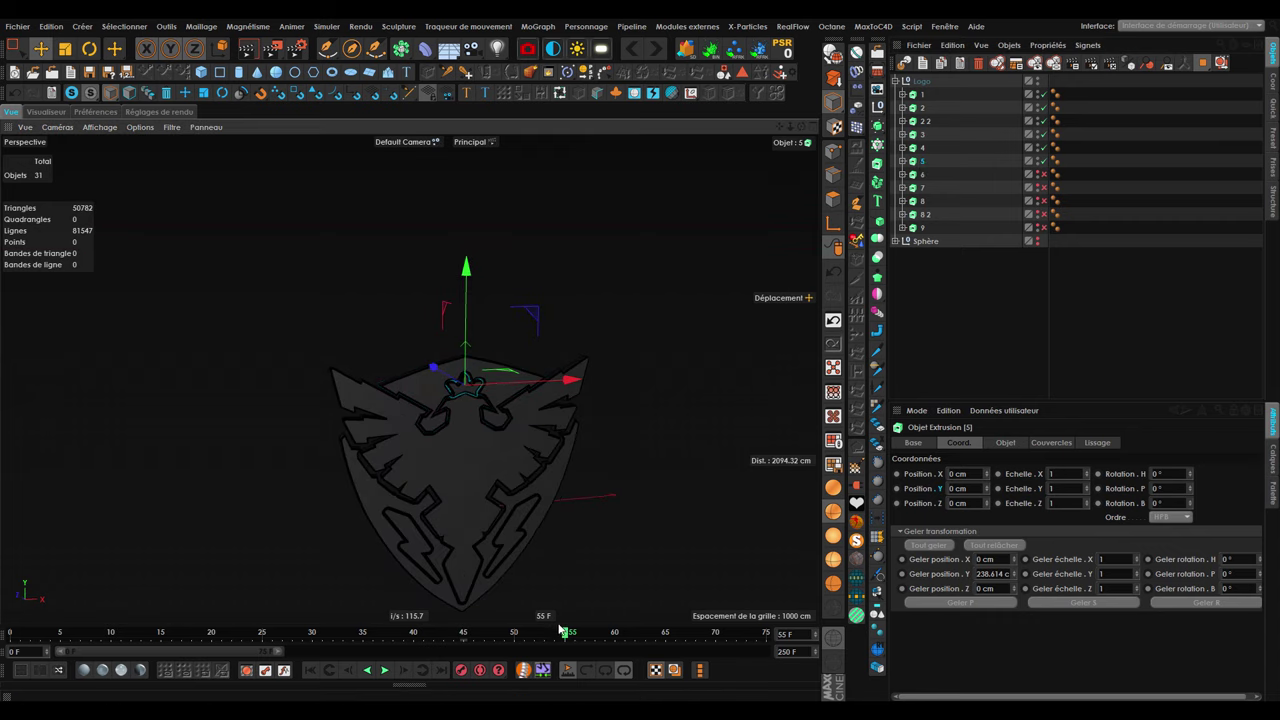
pyautogui.click(1053, 474)
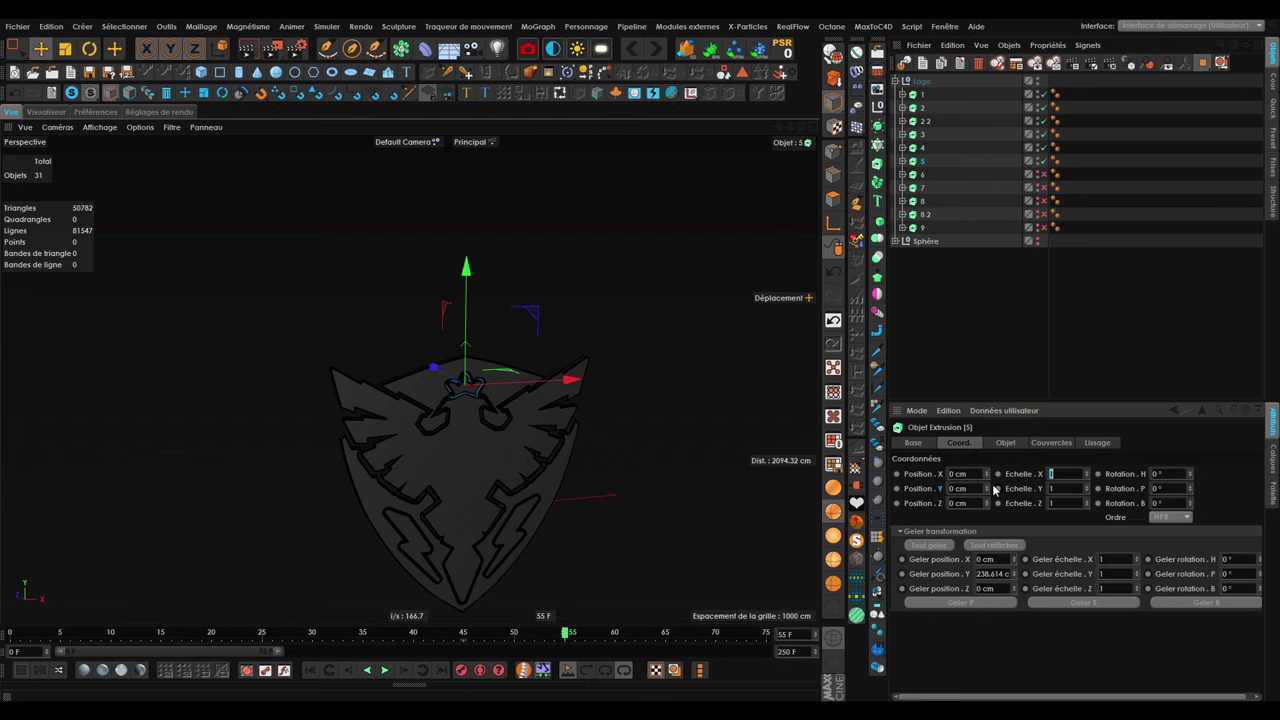
pyautogui.write('0')
pyautogui.press('Tab')
pyautogui.write('0')
pyautogui.press('Tab')
pyautogui.write('0')
pyautogui.moveTo(986, 503); pyautogui.dragTo(997, 519)
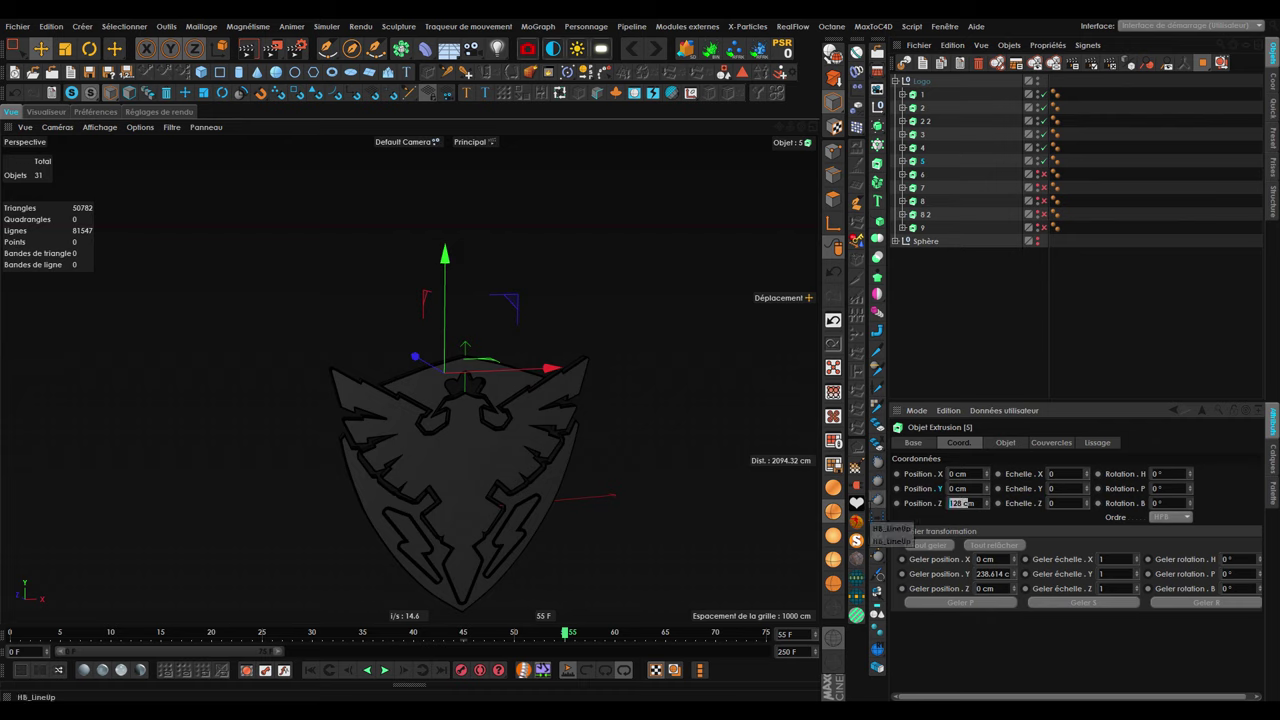
pyautogui.write('-300')
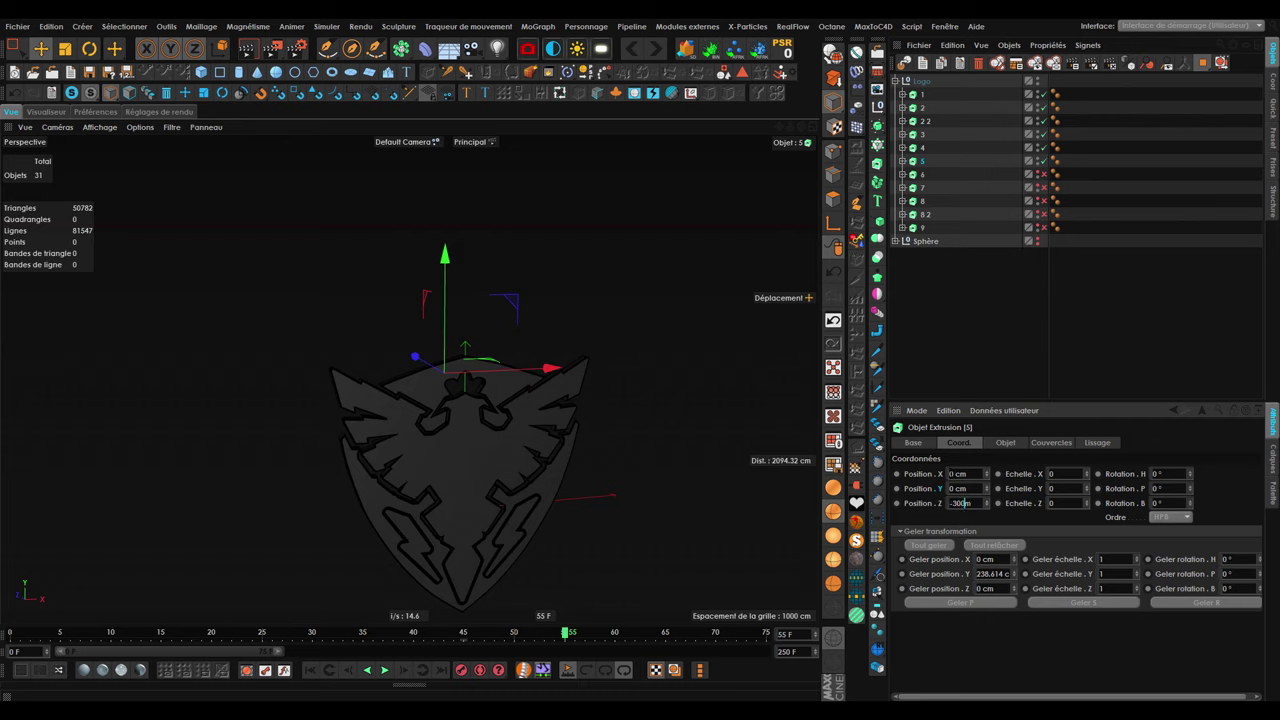
pyautogui.press('Delete')
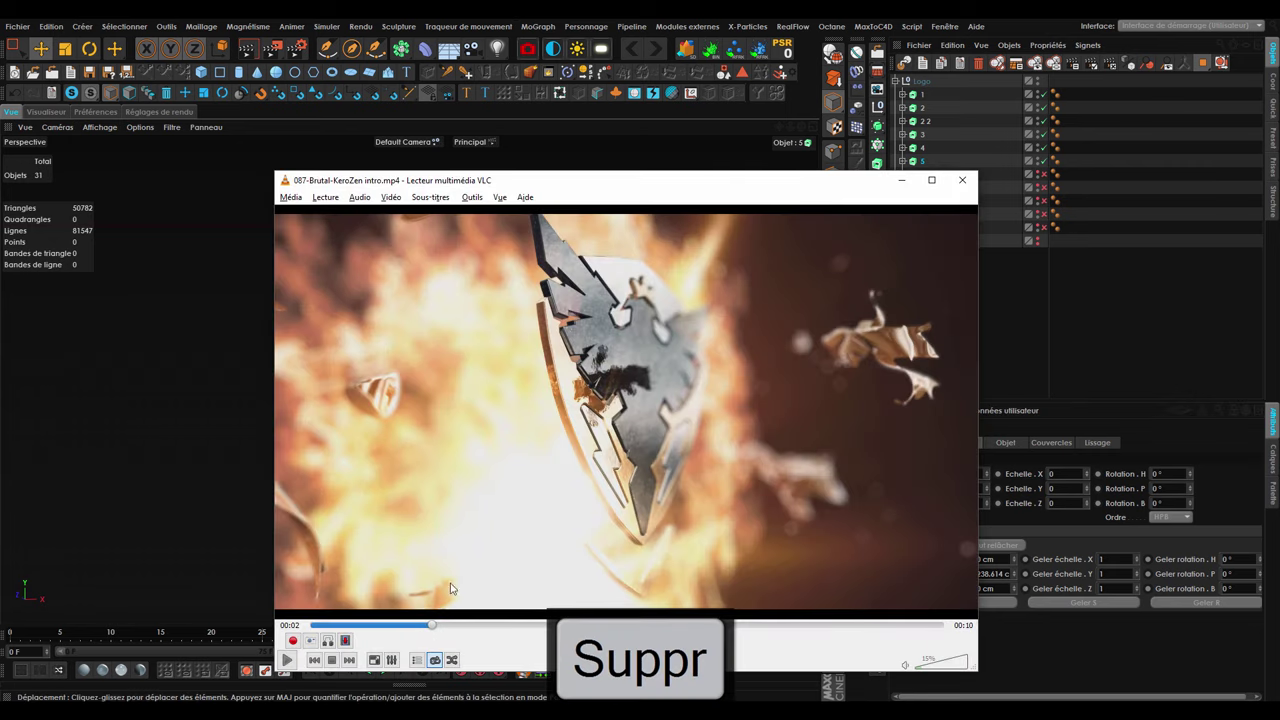
# Replay the reference intro in VLC, pausing on the shield pieces.
pyautogui.click(446, 625)
pyautogui.click(431, 625)
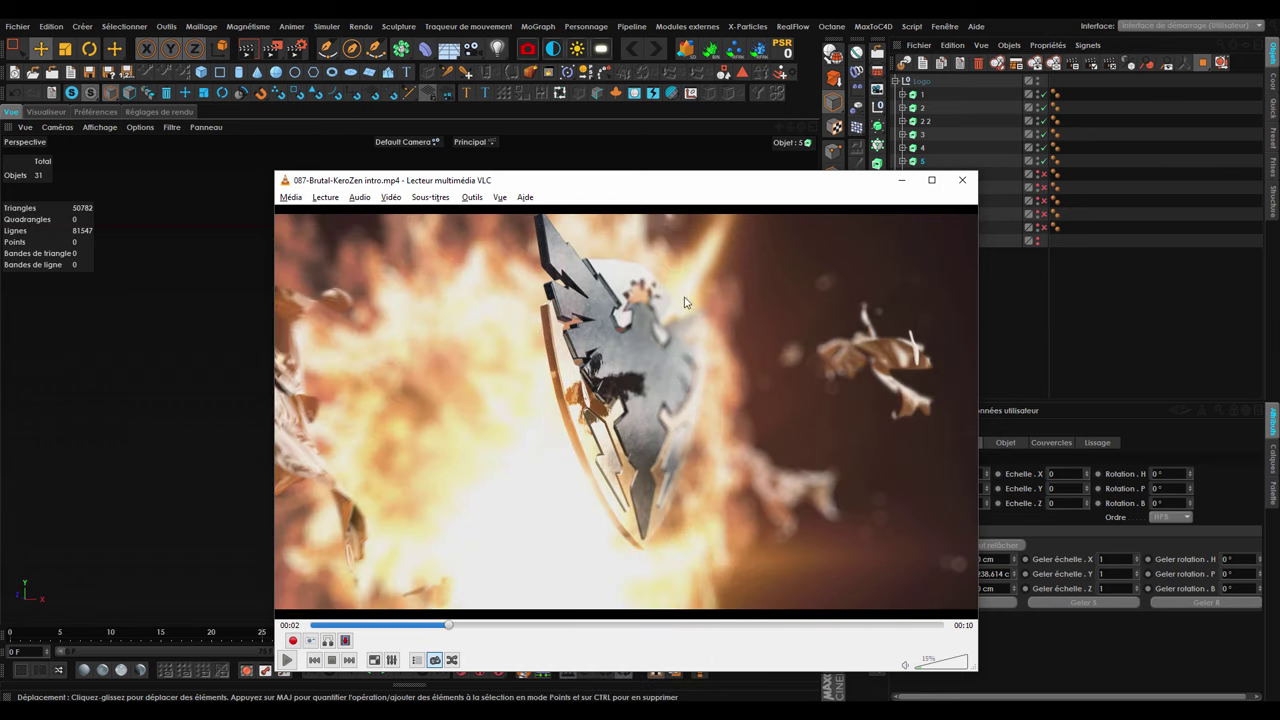
pyautogui.press('space')
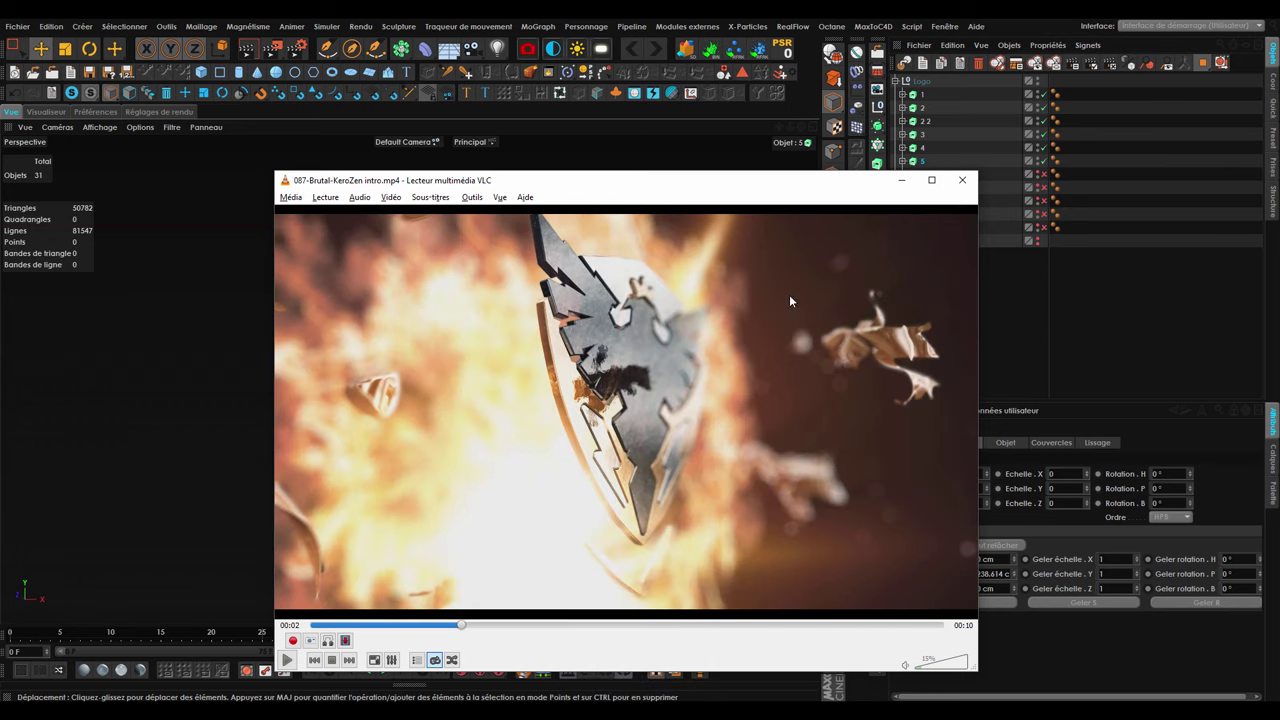
pyautogui.click(901, 181)
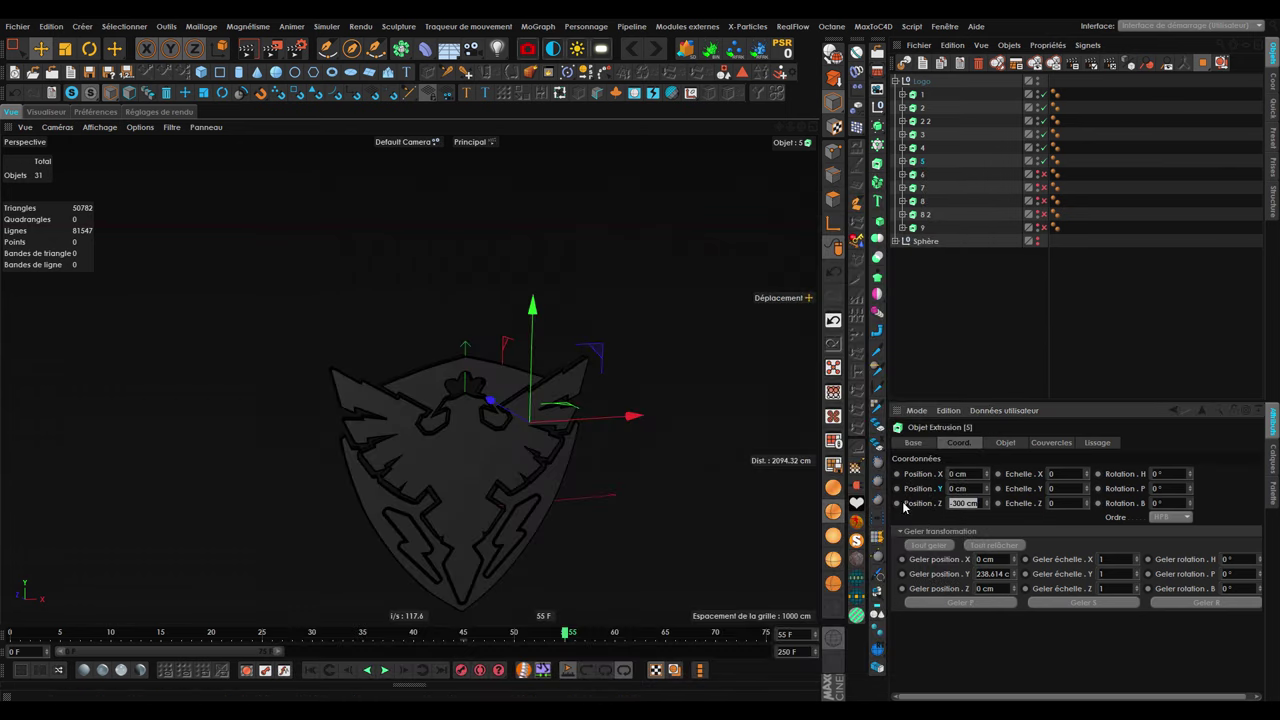
pyautogui.write('-300')
# Commit piece 5's -300 cm depth and orbit the view around the shield.
pyautogui.click(968, 517)
pyautogui.click(468, 529)
pyautogui.keyDown('alt'); pyautogui.moveTo(468, 529); pyautogui.dragTo(630, 434); pyautogui.keyUp('alt')
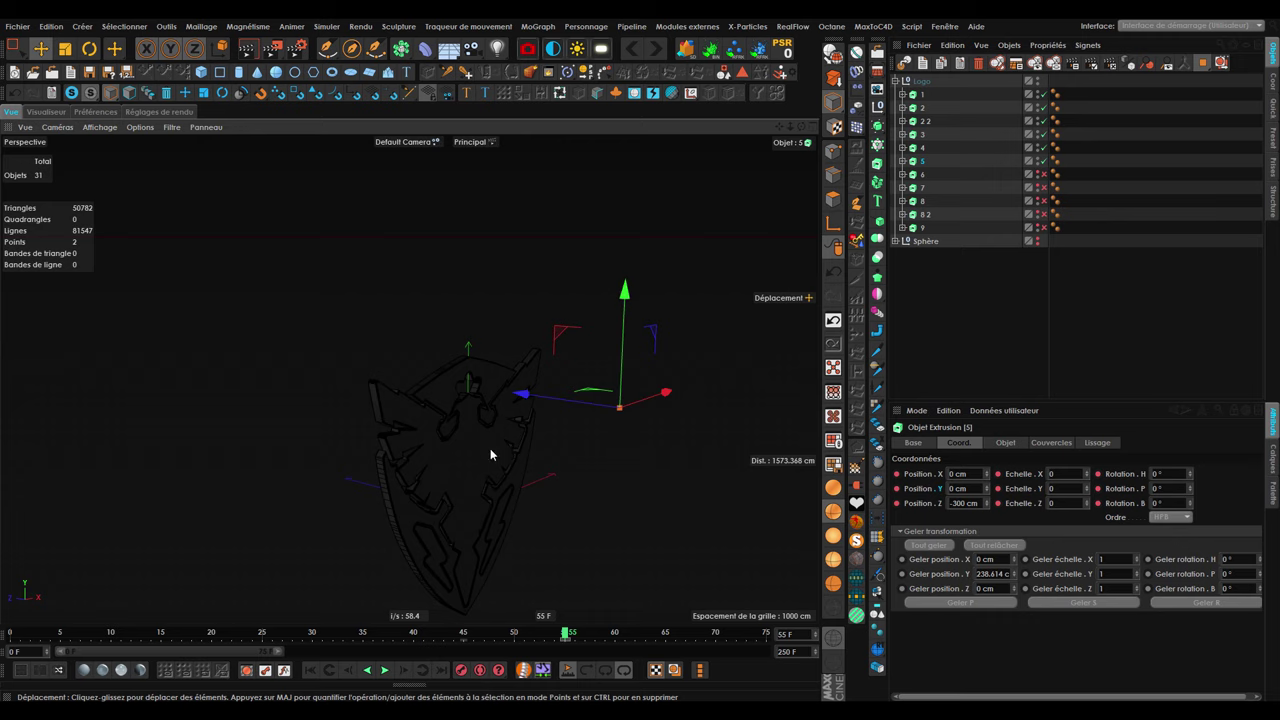
pyautogui.keyDown('alt'); pyautogui.moveTo(490, 455); pyautogui.dragTo(442, 438); pyautogui.keyUp('alt')
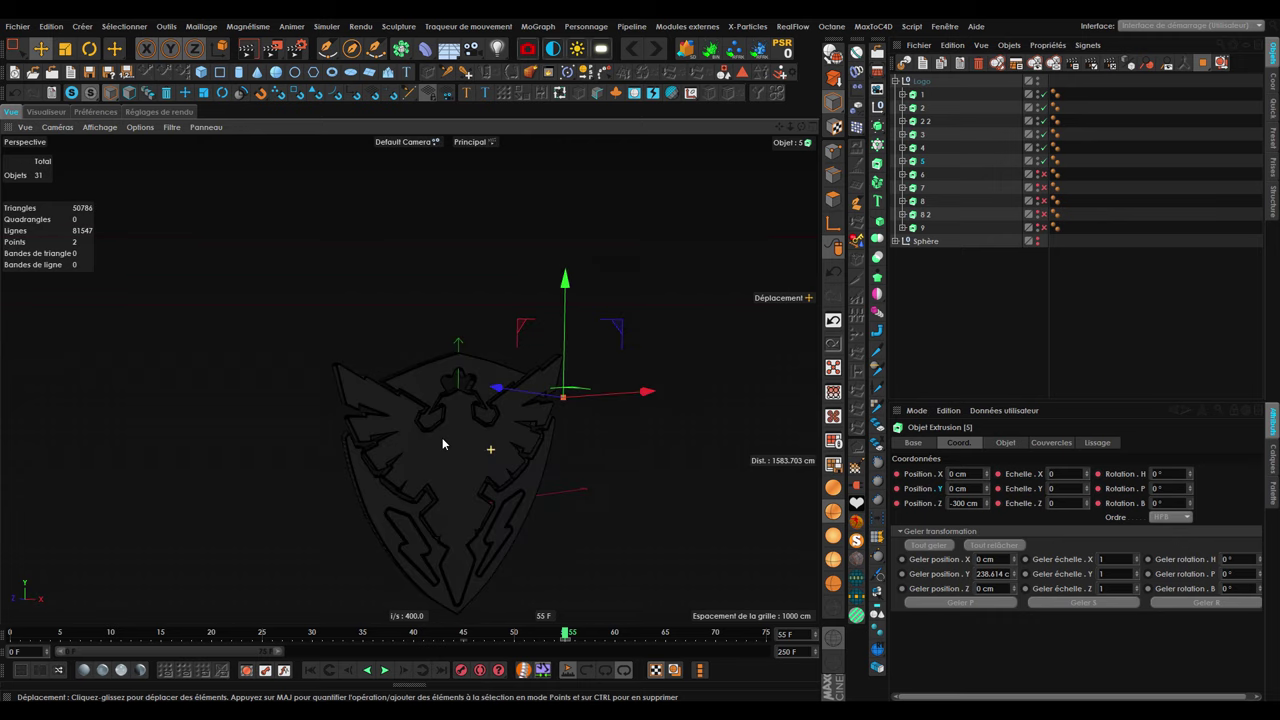
# Preview piece 5 growing from zero and flying into place between frames 55 and 60.
pyautogui.click(614, 634)
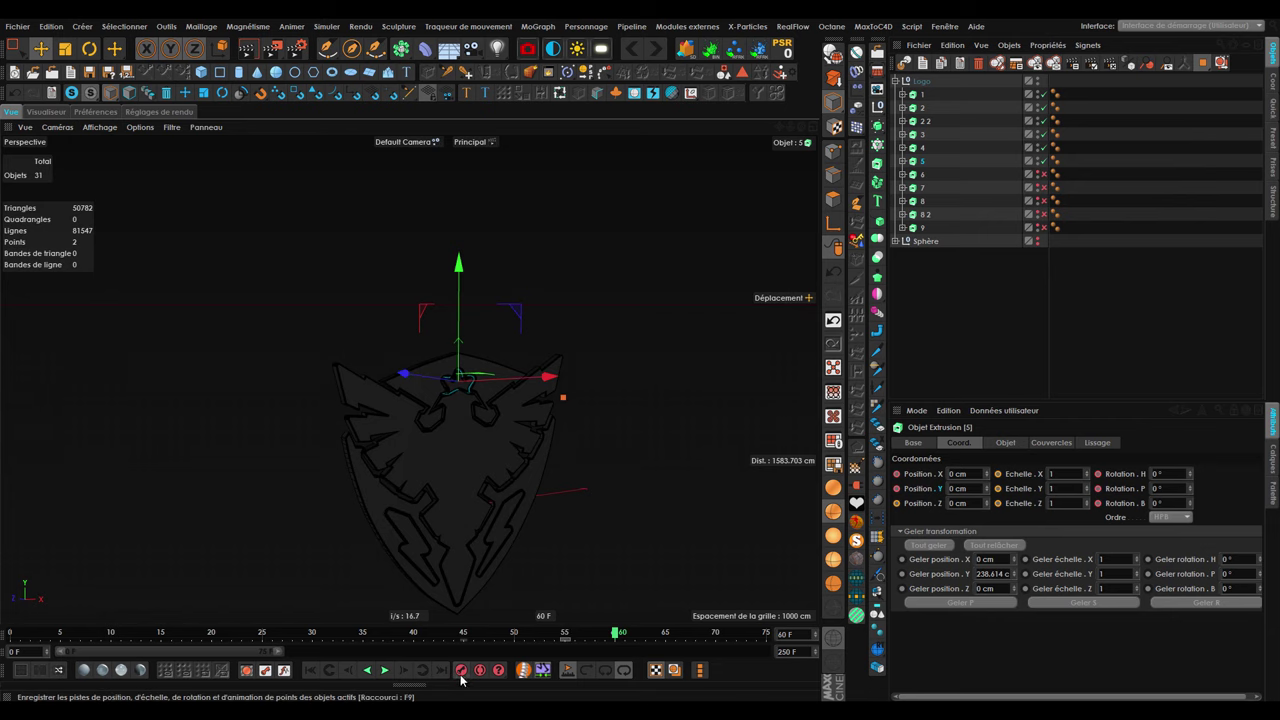
pyautogui.scroll(3, 504, 395)
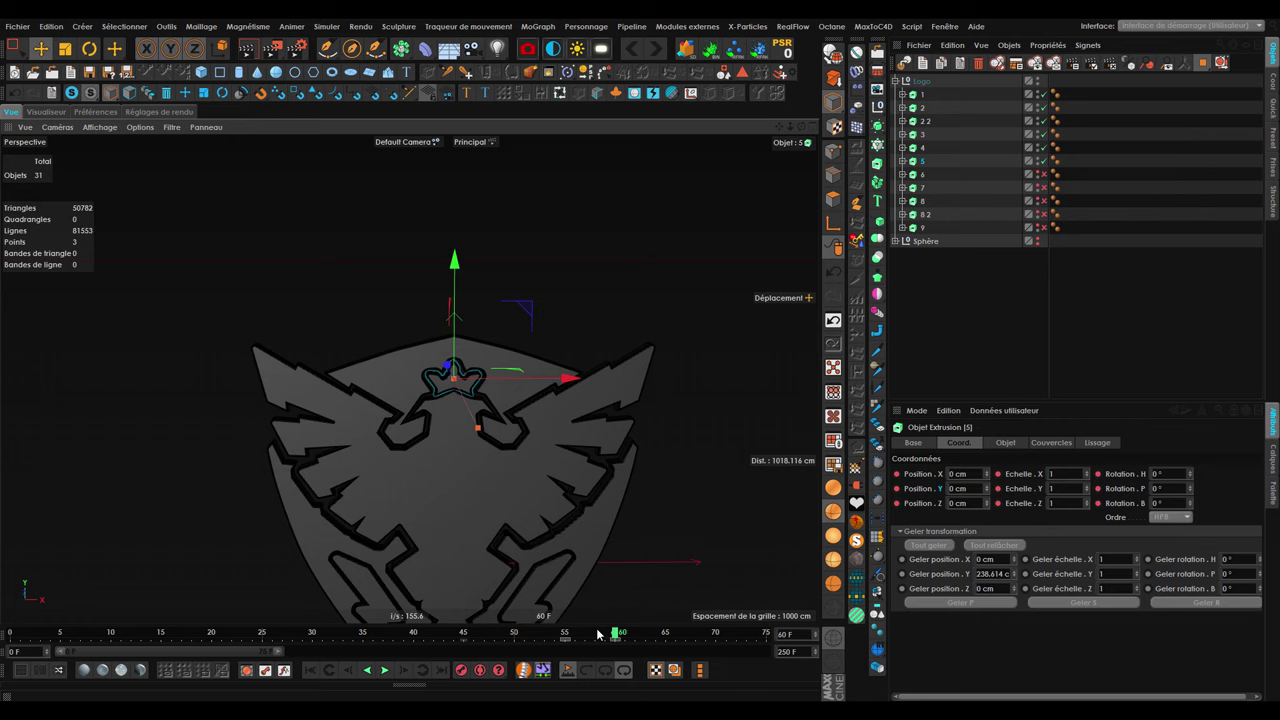
pyautogui.moveTo(598, 634); pyautogui.dragTo(423, 634)
pyautogui.click(384, 670)
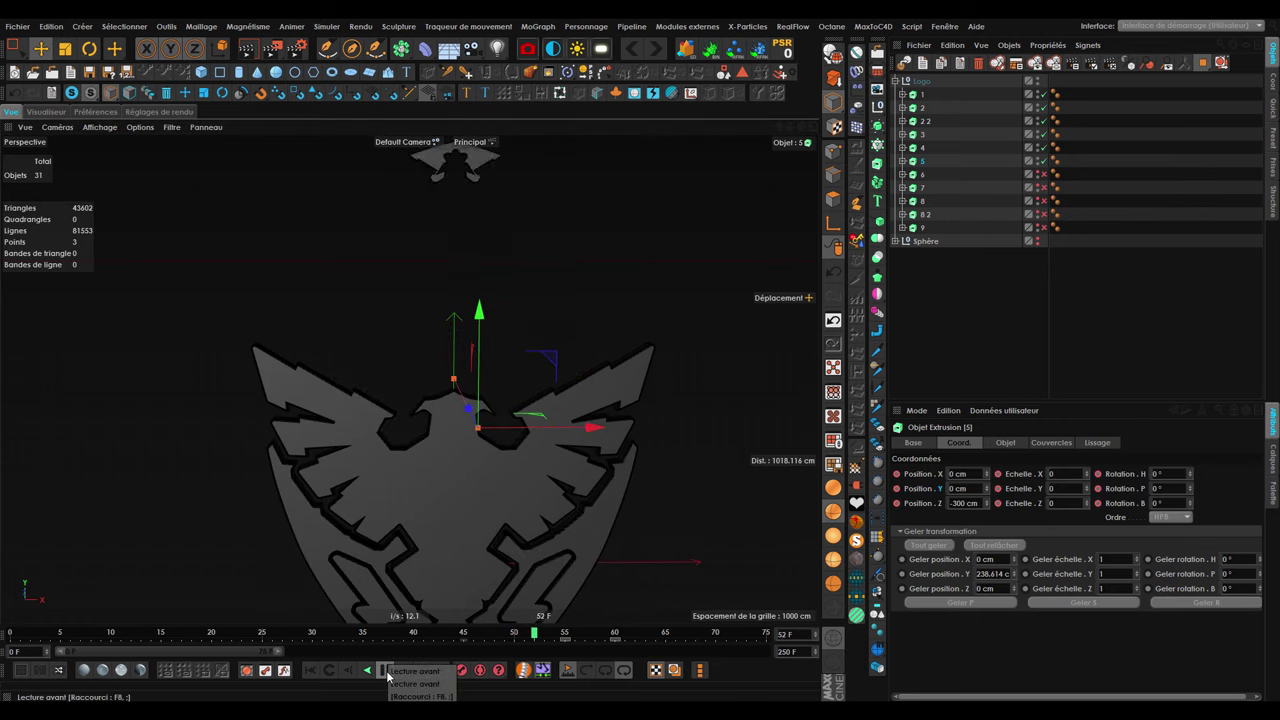
pyautogui.click(386, 671)
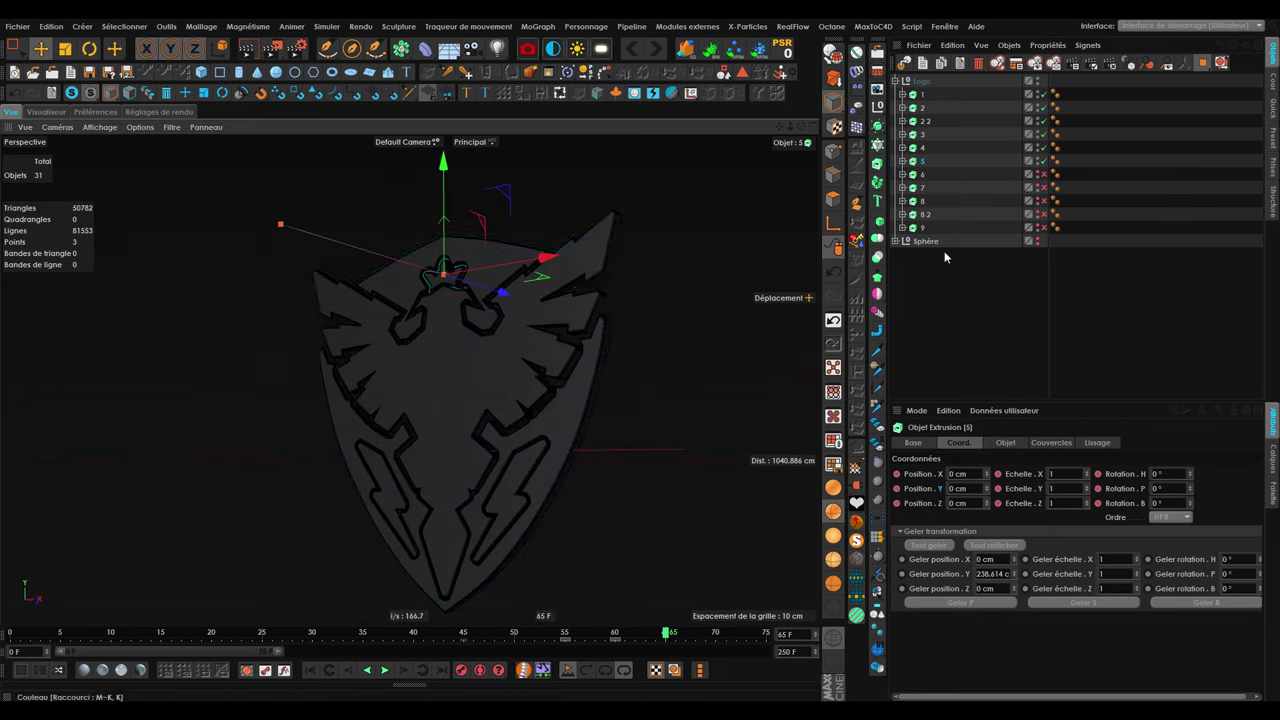
# Enable chevron piece 6, pitch it -90°, and move it to about Y 267.7 cm, Z 503.8 cm.
pyautogui.click(1040, 175)
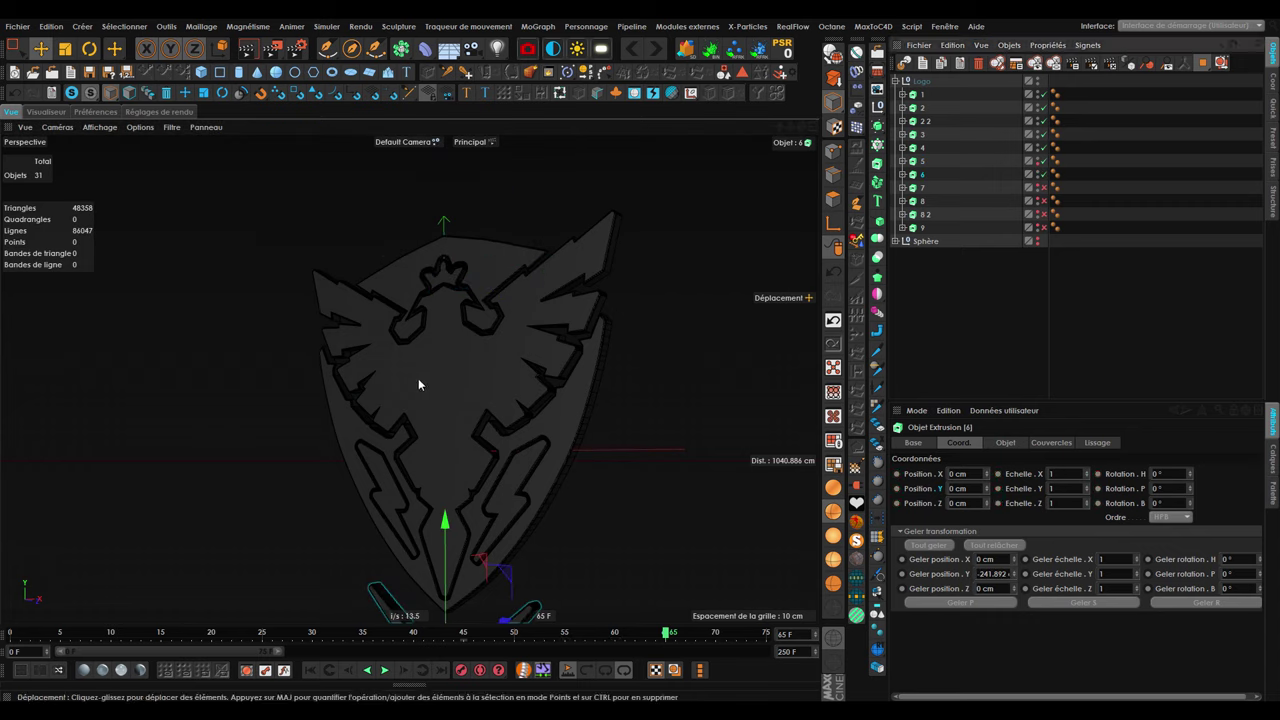
pyautogui.keyDown('alt'); pyautogui.moveTo(420, 420); pyautogui.dragTo(323, 492); pyautogui.keyUp('alt')
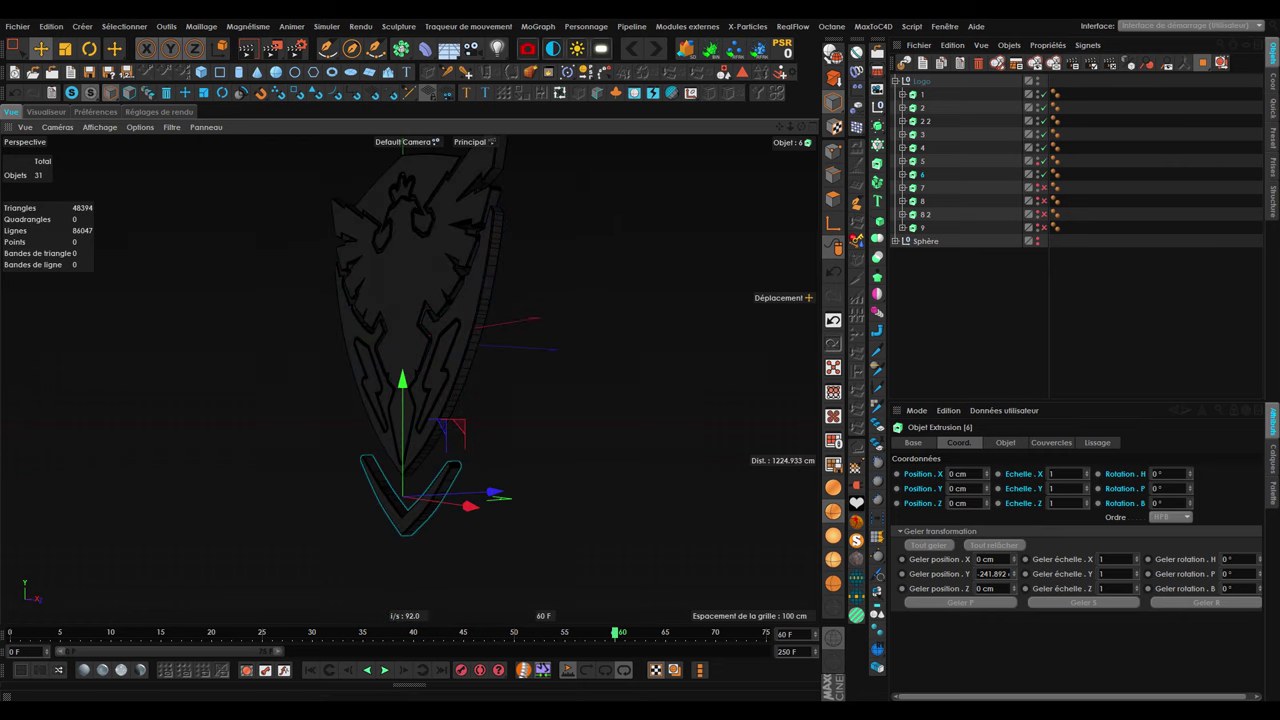
pyautogui.click(1162, 488)
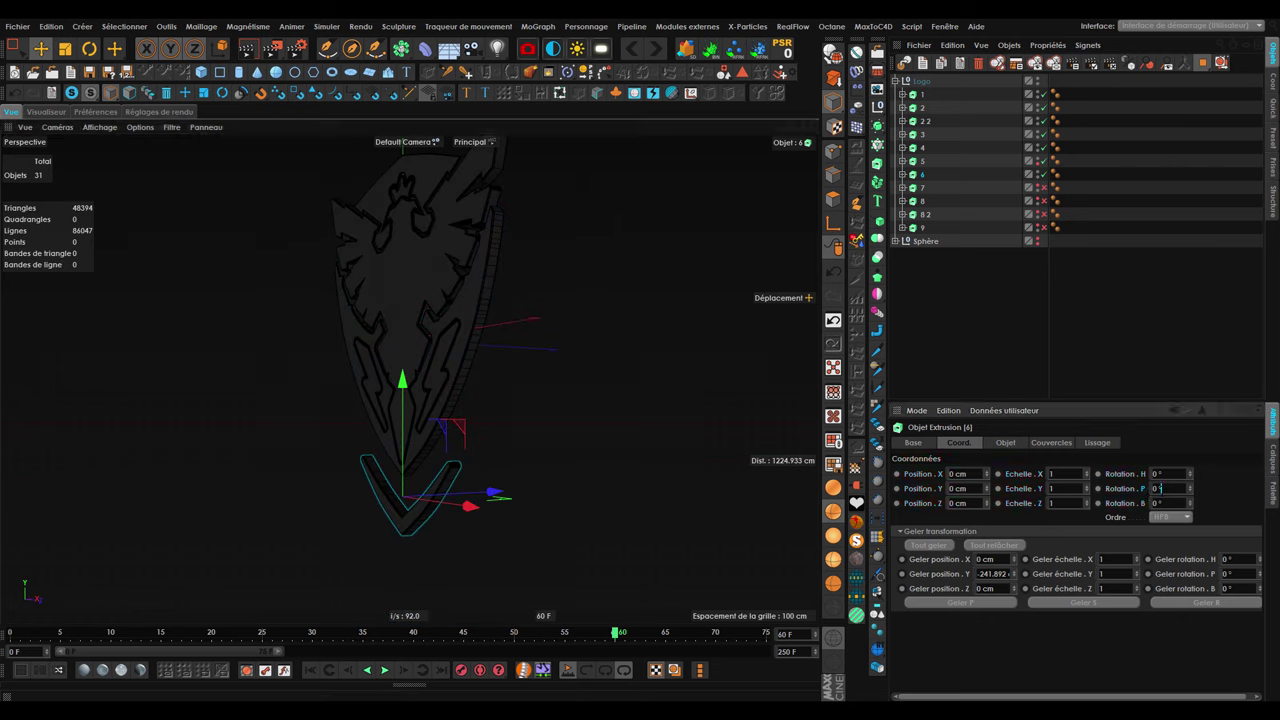
pyautogui.moveTo(1189, 488); pyautogui.dragTo(1111, 488)
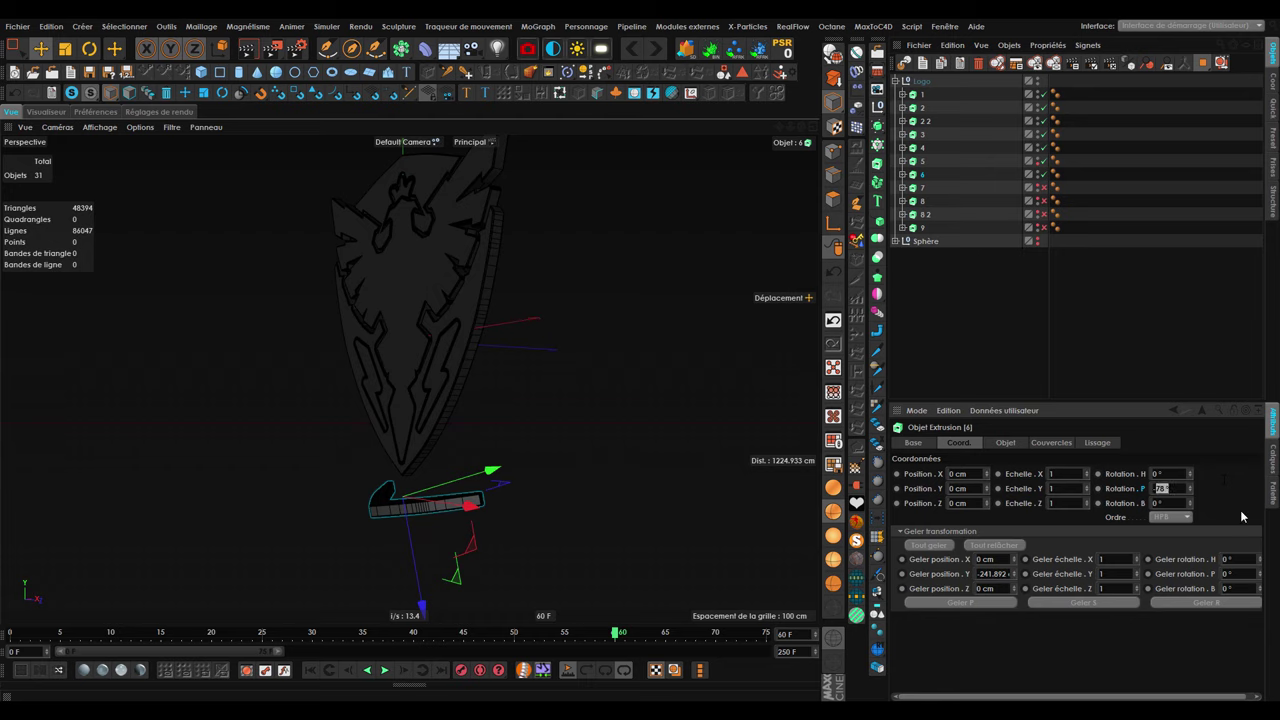
pyautogui.moveTo(985, 488); pyautogui.dragTo(1008, 488)
pyautogui.moveTo(346, 449)
pyautogui.keyDown('alt'); pyautogui.mouseDown()
pyautogui.moveTo(451, 534)
pyautogui.moveTo(684, 458)
pyautogui.moveTo(800, 300)
pyautogui.mouseUp(); pyautogui.keyUp('alt')
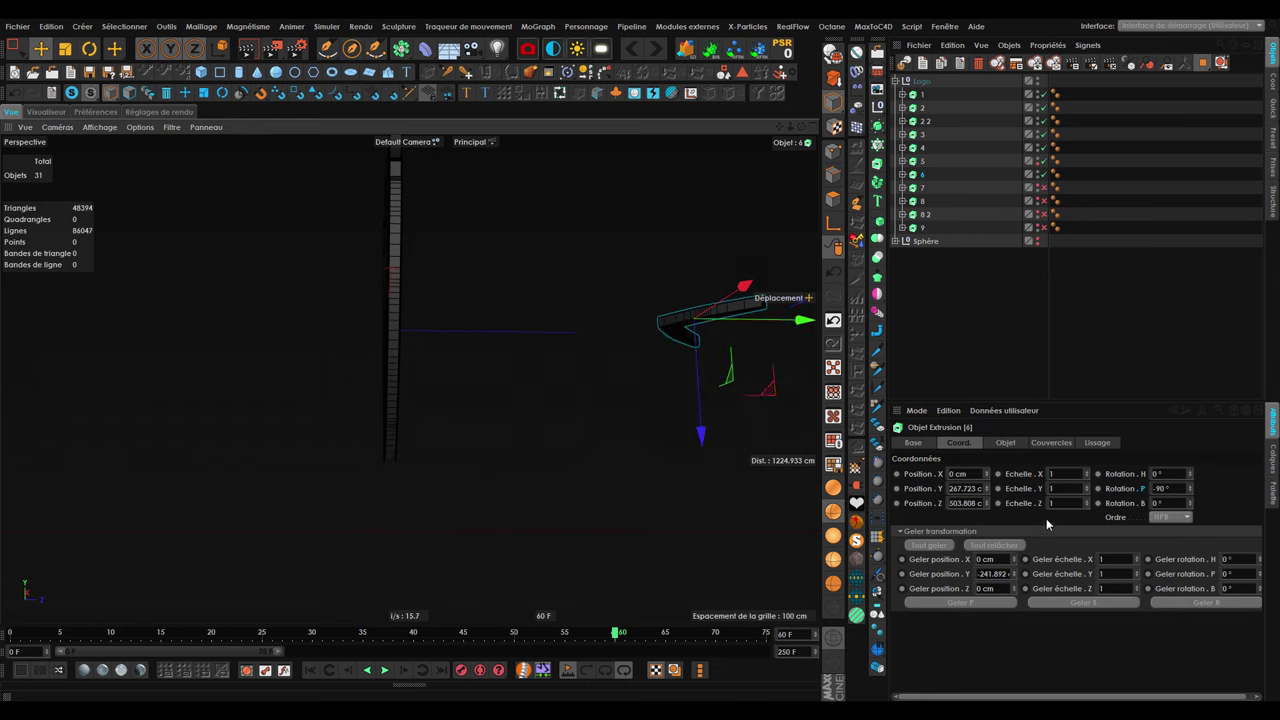
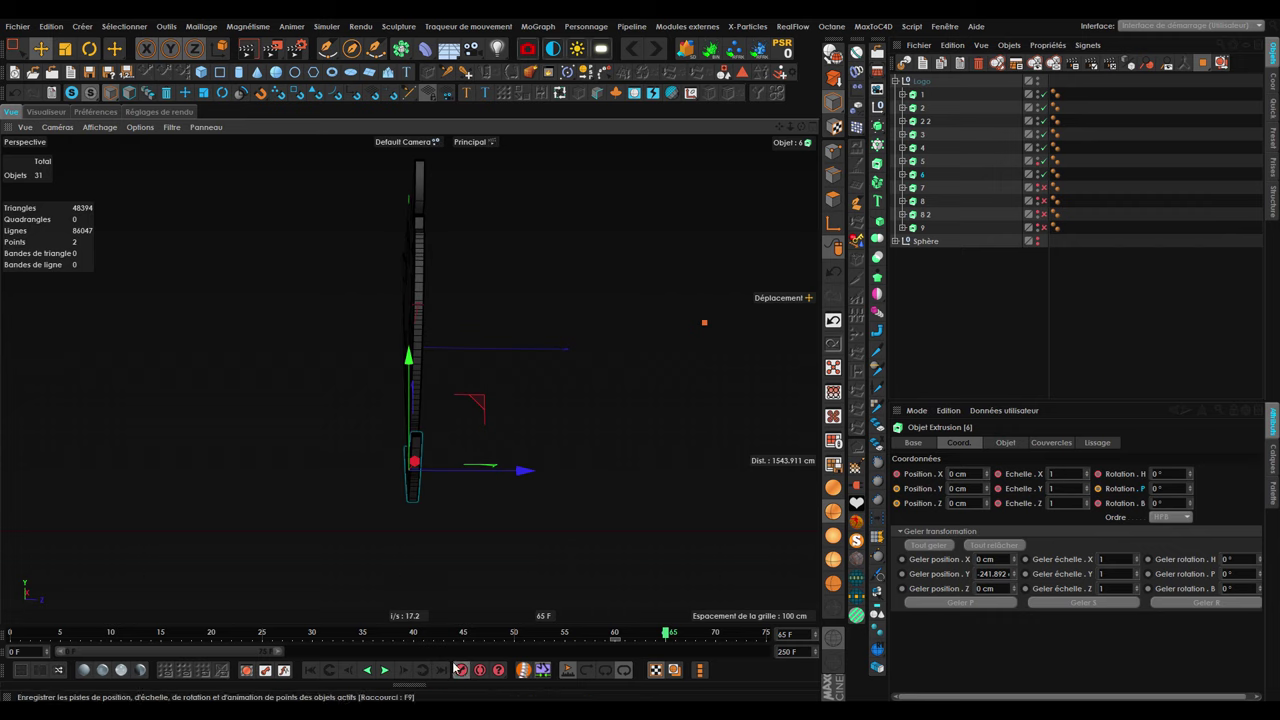
# Enable extrusion piece 7 so the shield's outer rim appears, checking frames 57–60 from the front.
pyautogui.click(580, 633)
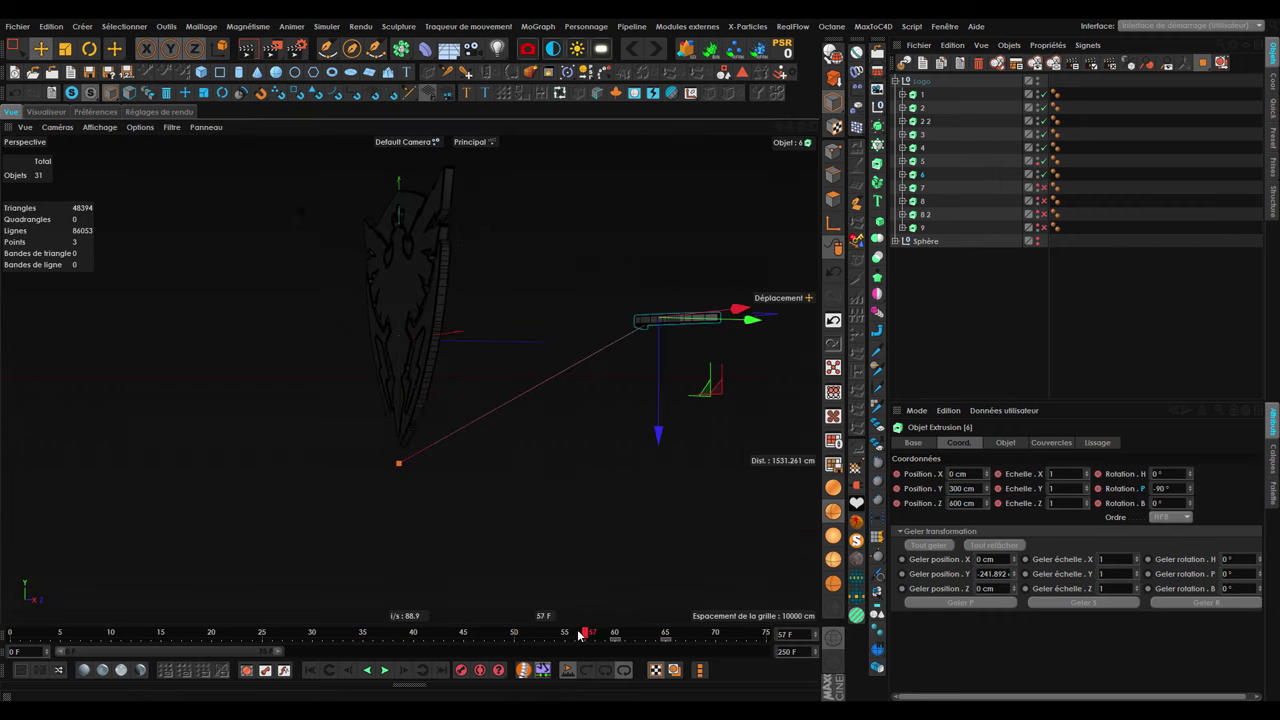
pyautogui.moveTo(580, 633); pyautogui.dragTo(666, 641)
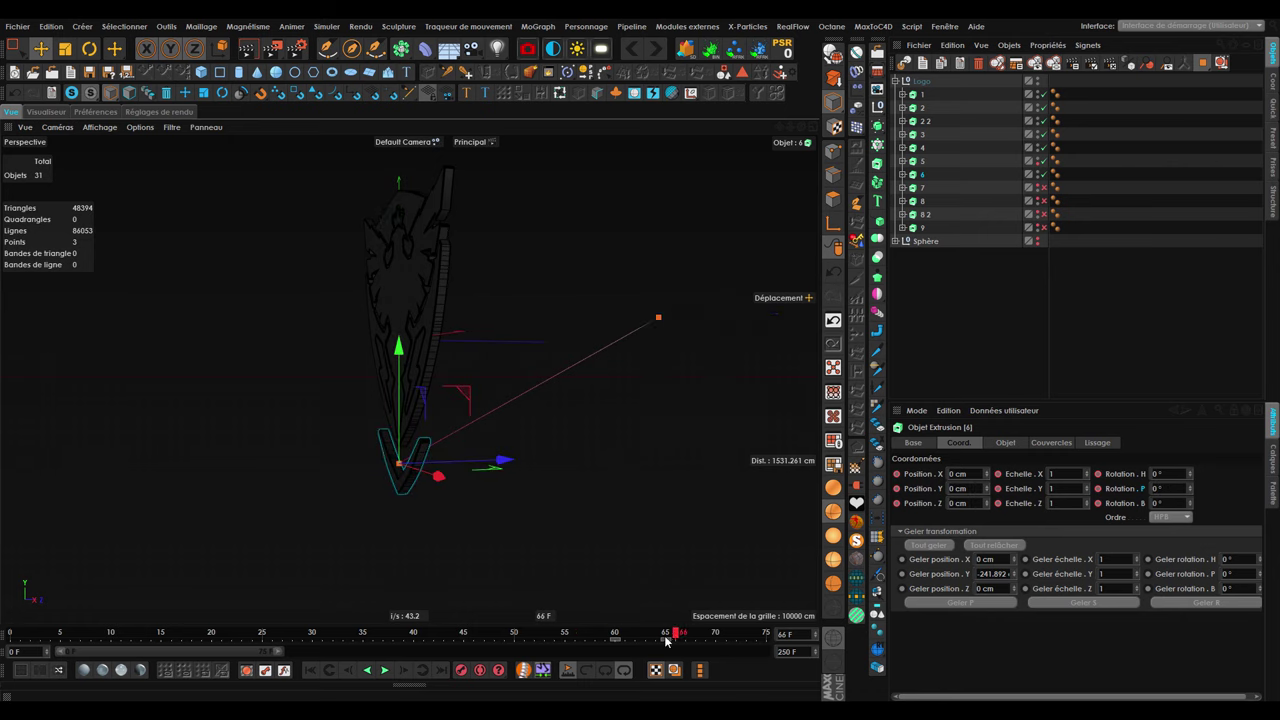
pyautogui.click(1041, 187)
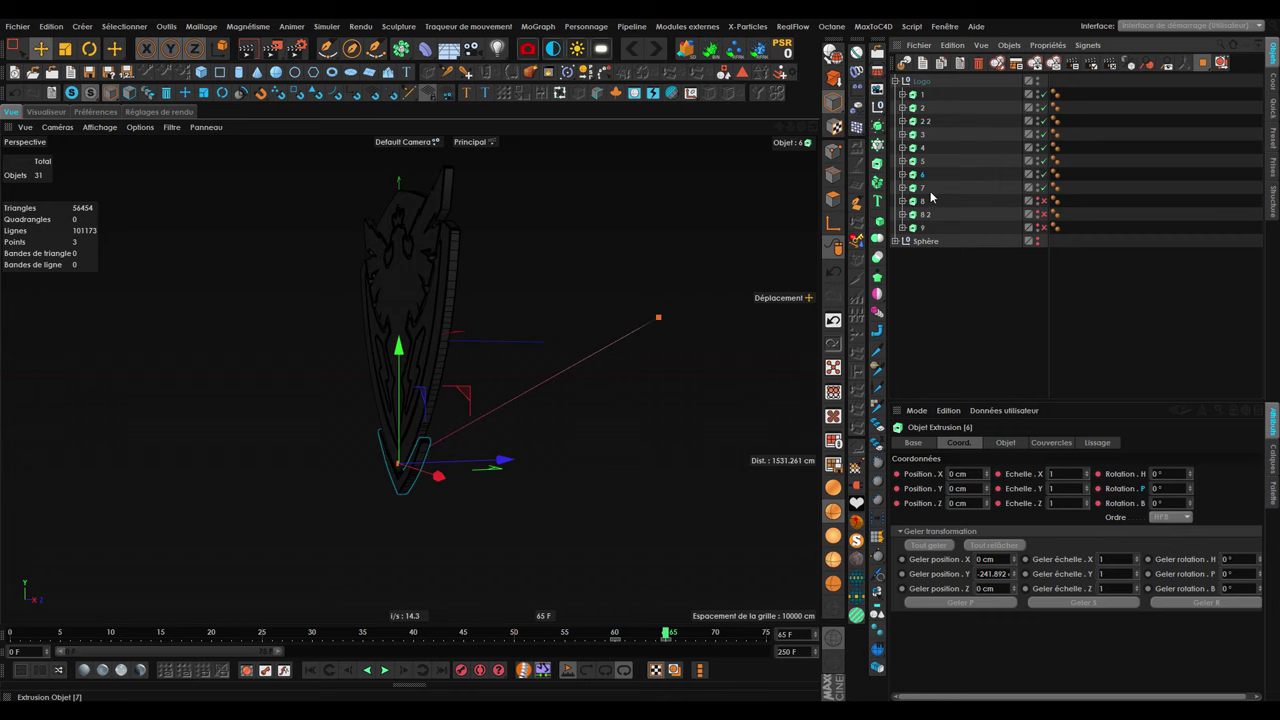
pyautogui.keyDown('alt'); pyautogui.moveTo(443, 397); pyautogui.dragTo(470, 372); pyautogui.keyUp('alt')
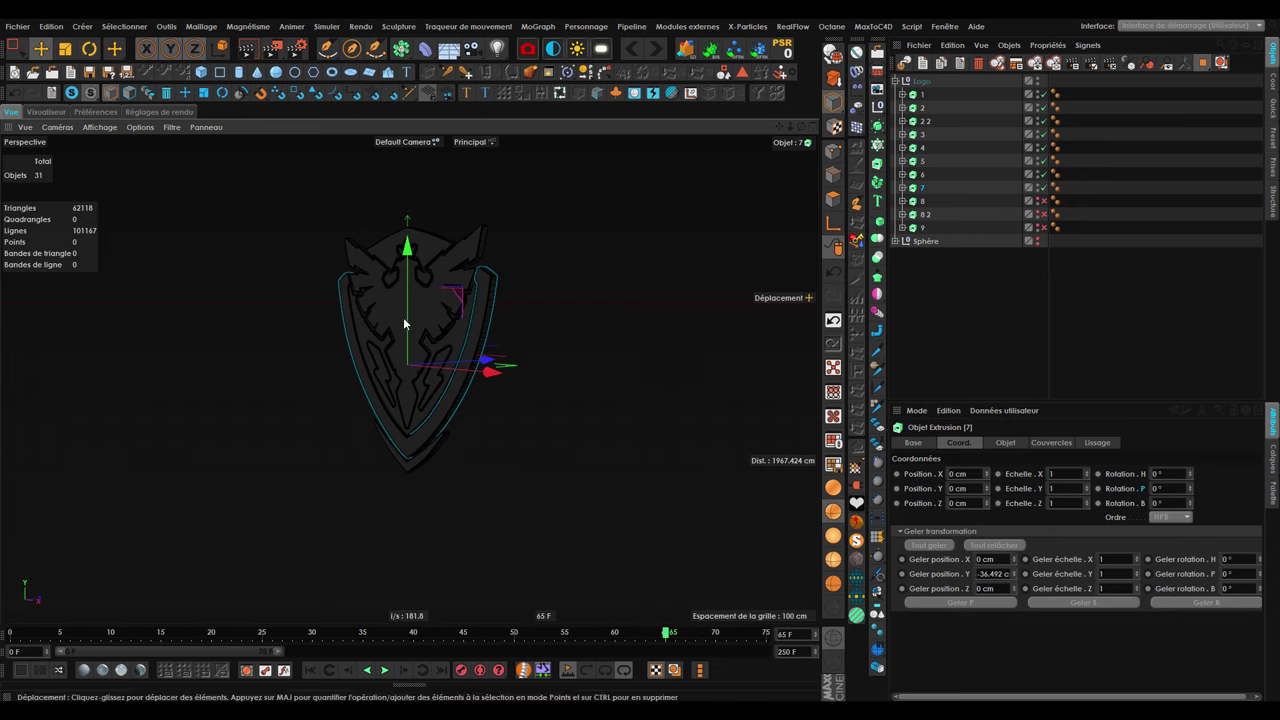
pyautogui.keyDown('alt'); pyautogui.moveTo(403, 317); pyautogui.dragTo(408, 329); pyautogui.keyUp('alt')
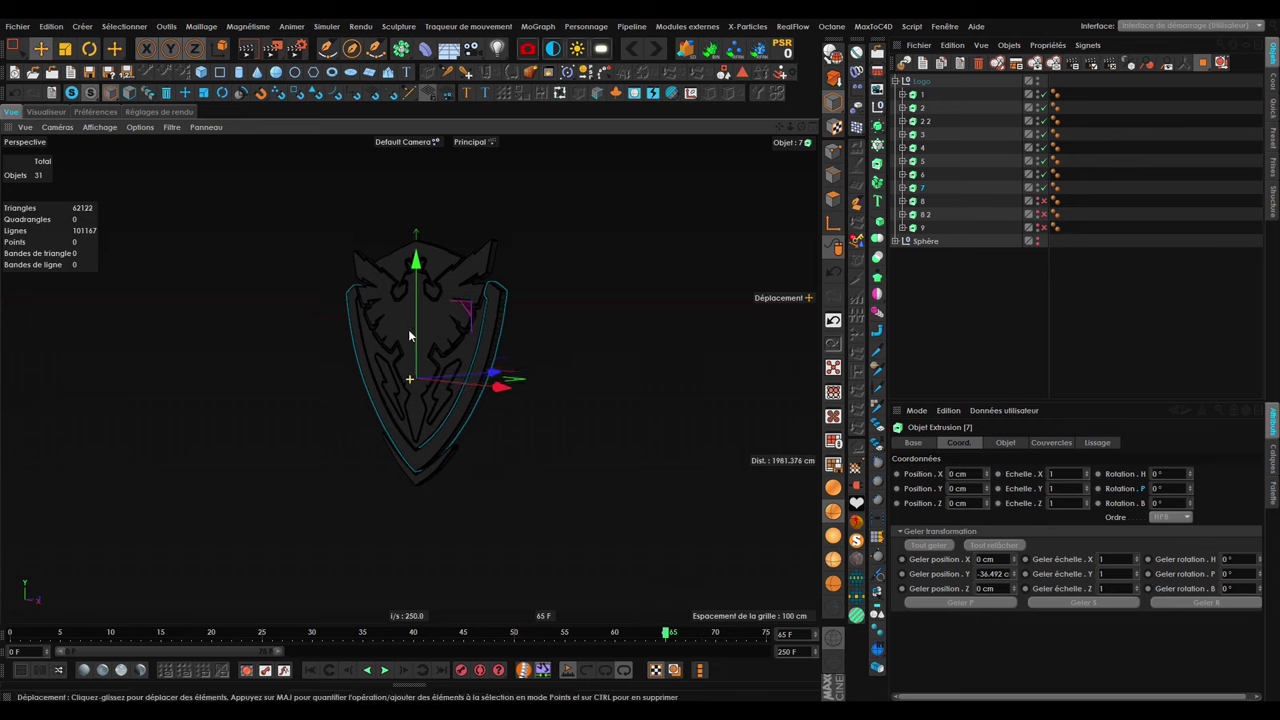
pyautogui.click(616, 637)
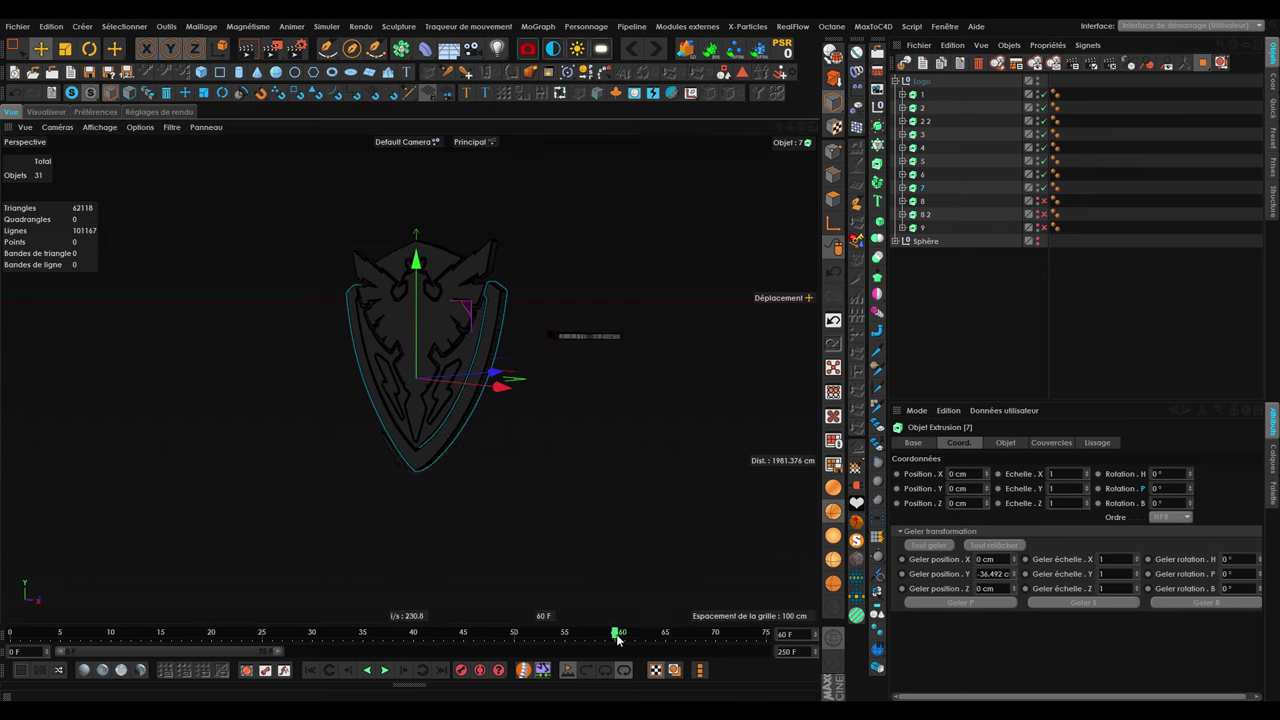
# Set extrusion piece 6's scale to 0 at frame 60 and scrub to watch it settle.
pyautogui.click(922, 174)
pyautogui.moveTo(614, 637); pyautogui.dragTo(25, 650)
pyautogui.moveTo(385, 655); pyautogui.dragTo(618, 650)
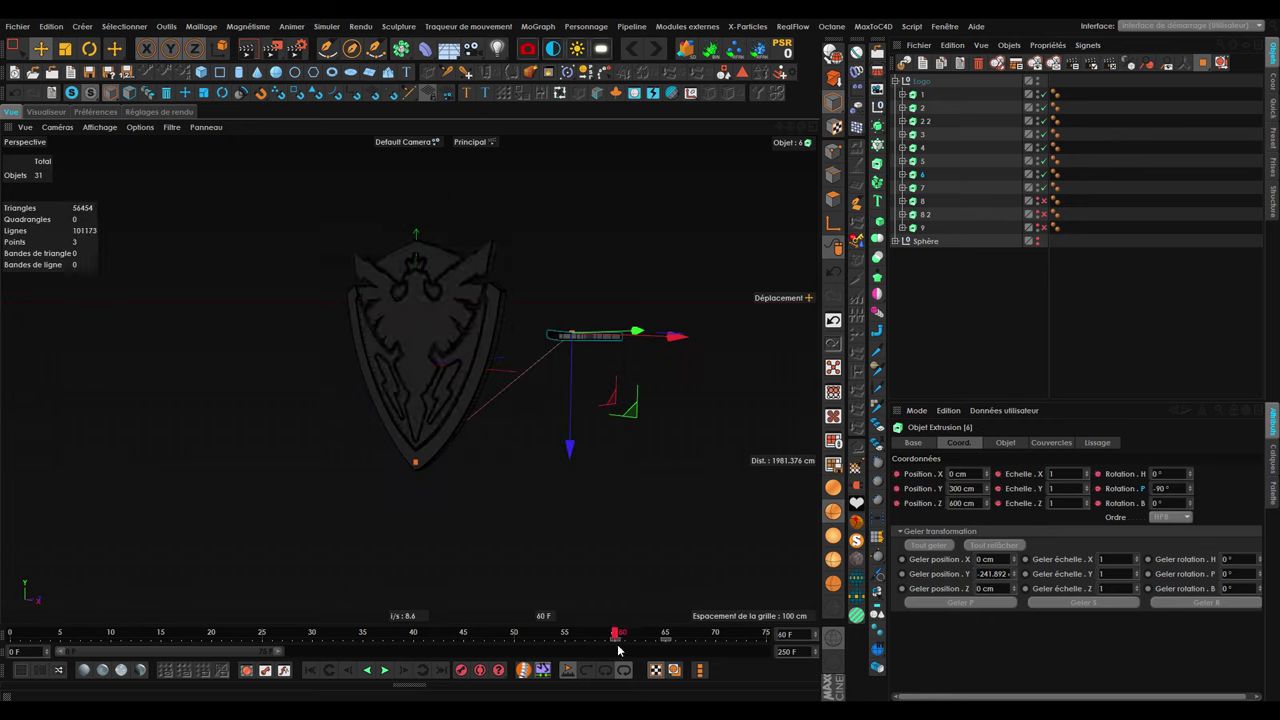
pyautogui.click(1051, 473)
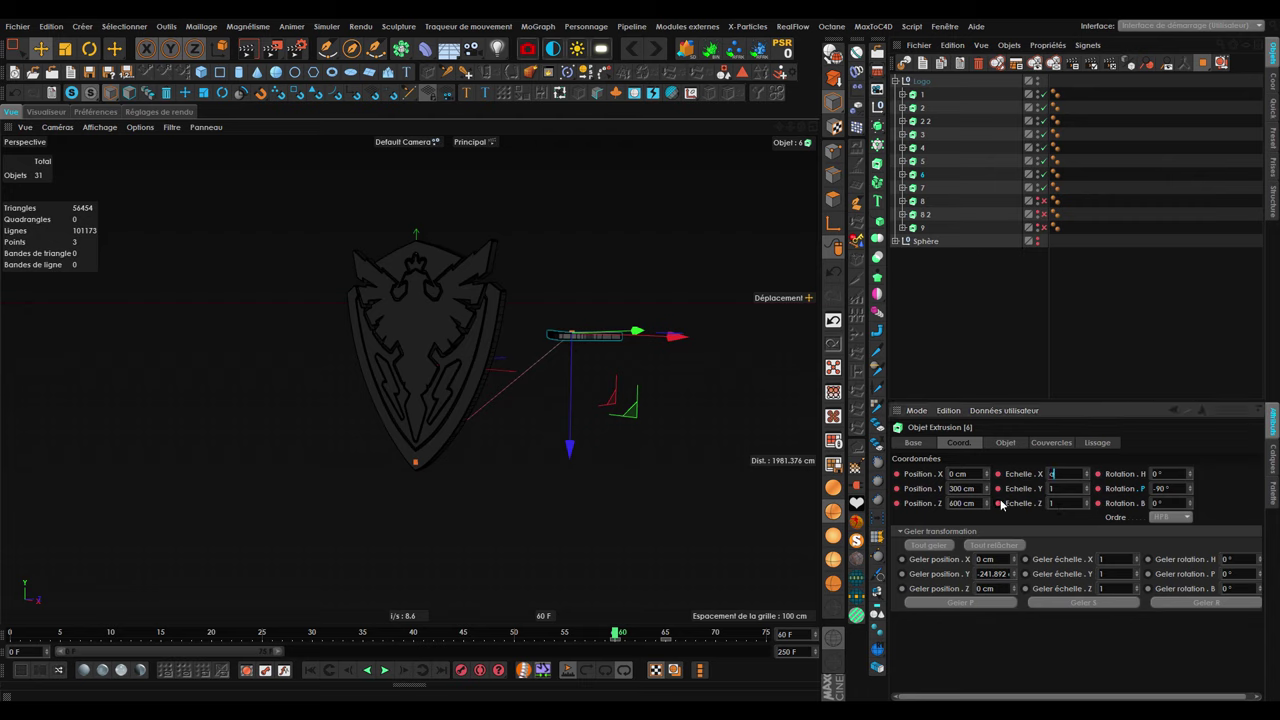
pyautogui.press('Tab')
pyautogui.write('0')
pyautogui.press('Tab')
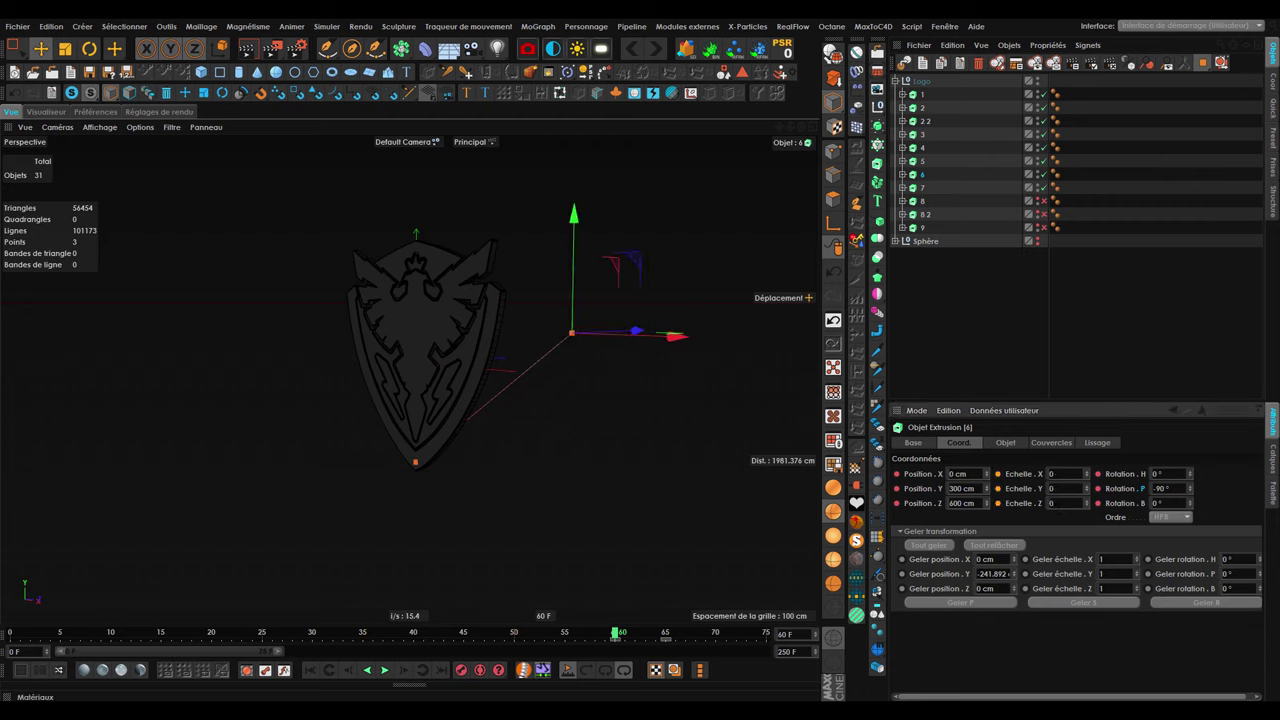
pyautogui.click(637, 638)
pyautogui.moveTo(647, 640); pyautogui.dragTo(701, 650)
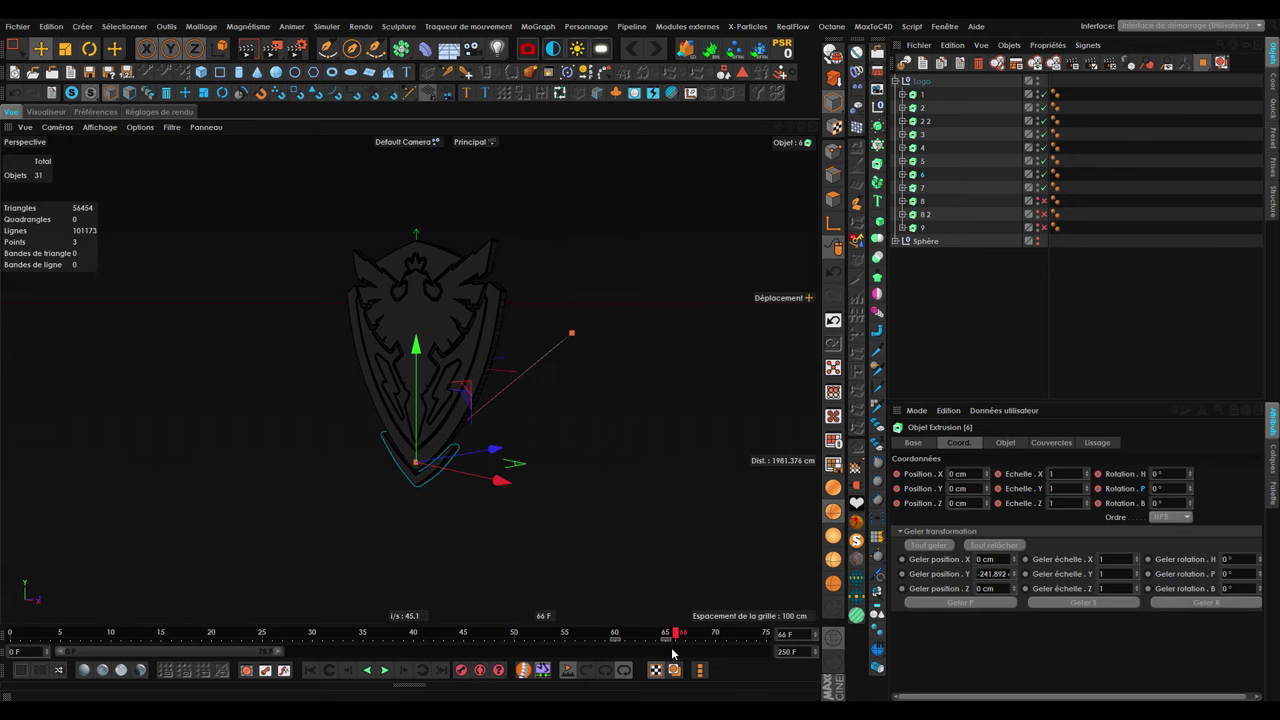
# Set extrusion piece 7's X, Y and Z scale to 0.
pyautogui.click(935, 187)
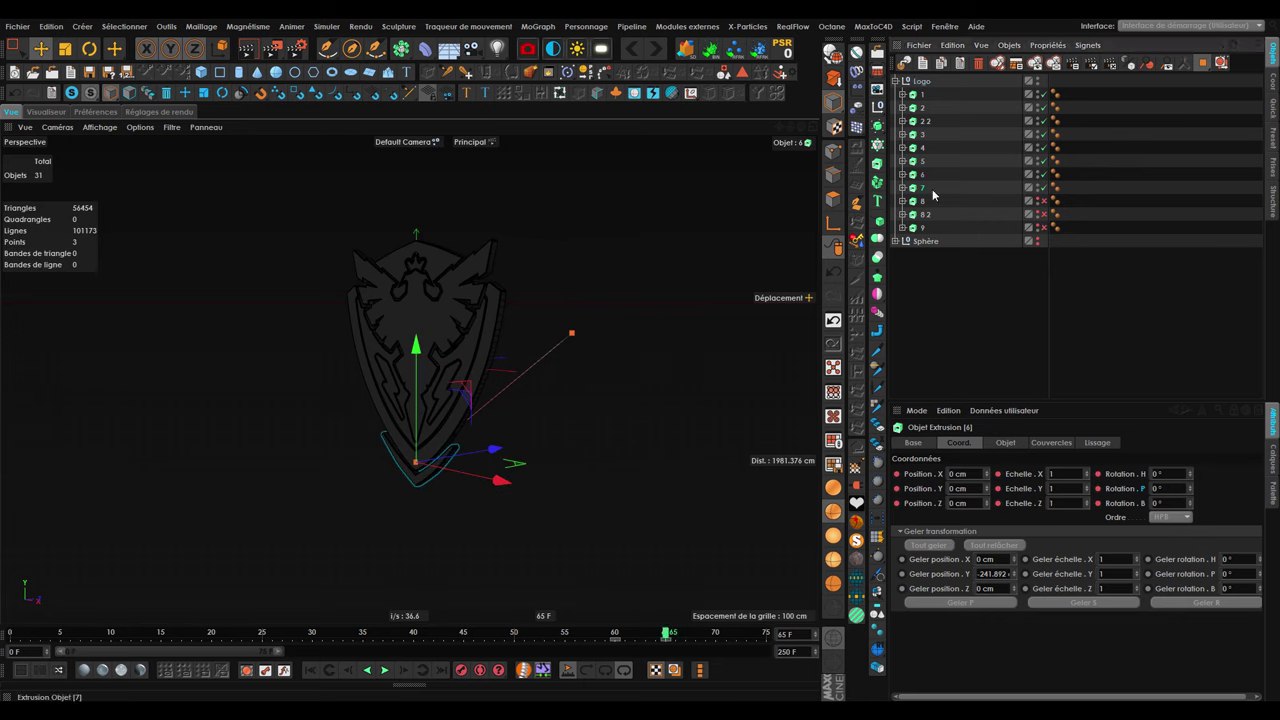
pyautogui.click(1052, 473)
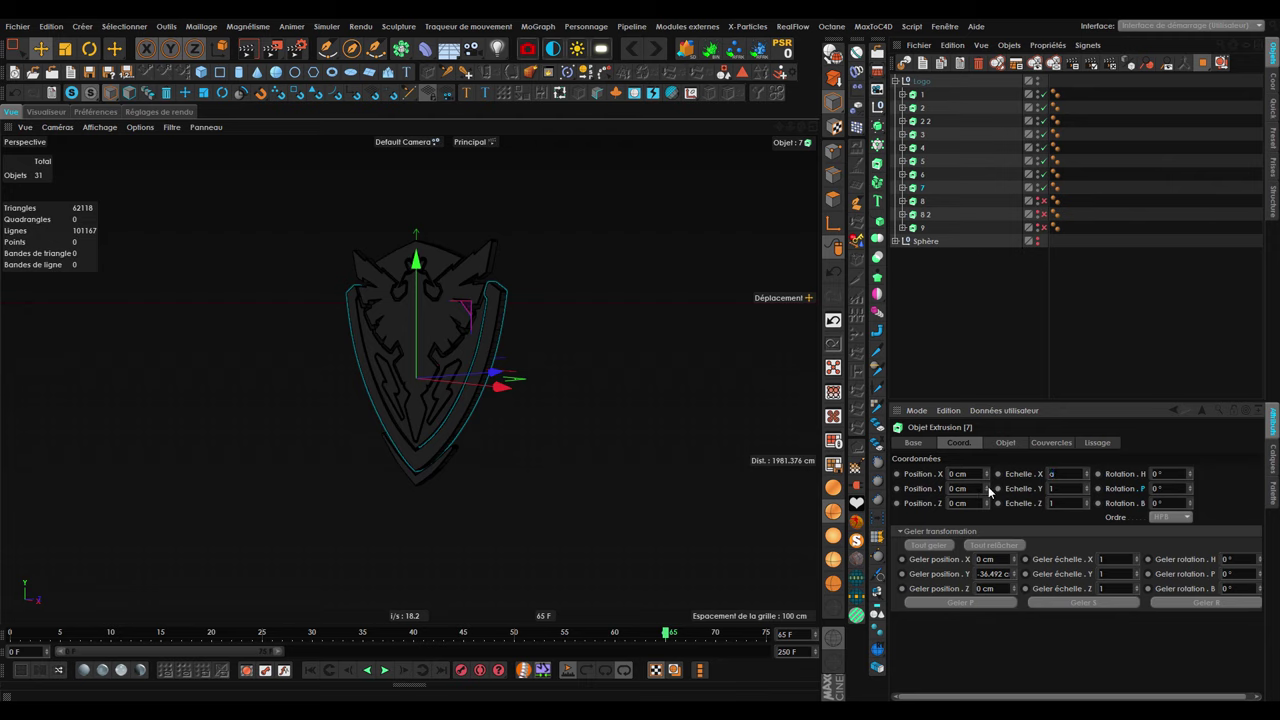
pyautogui.press('Tab')
pyautogui.write('0')
pyautogui.press('Tab')
pyautogui.write('0')
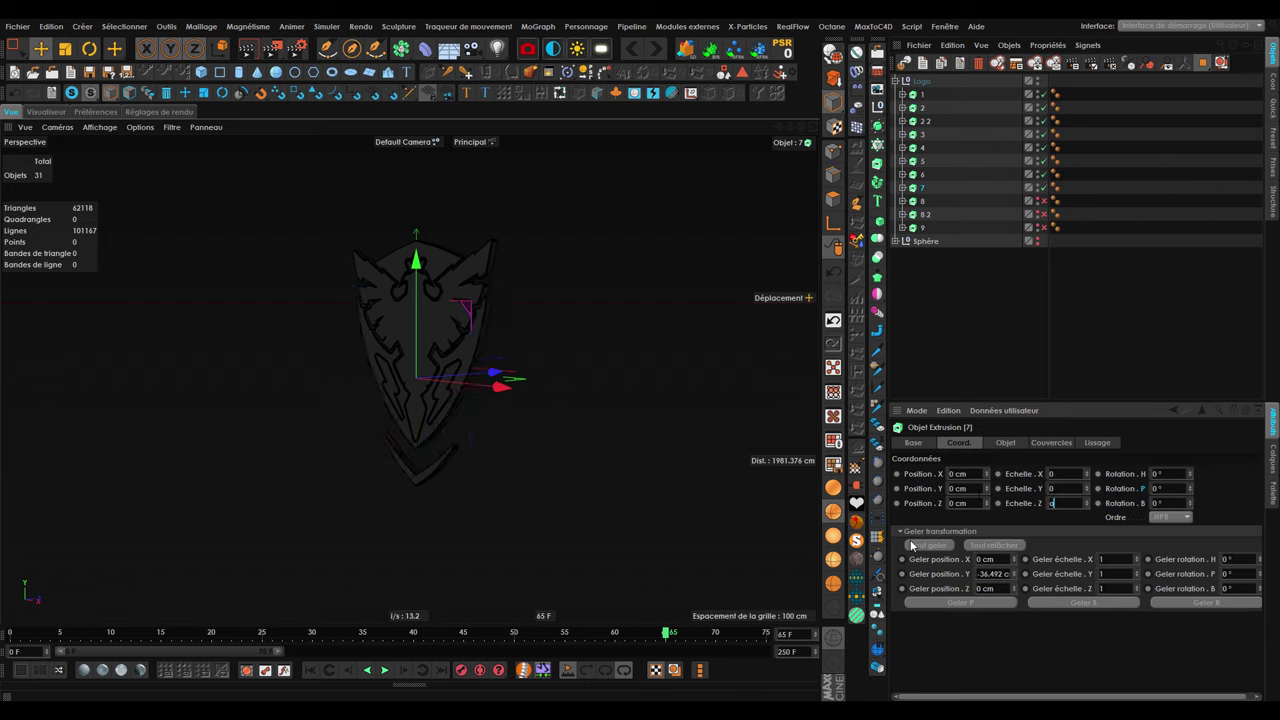
pyautogui.moveTo(672, 484)
pyautogui.keyDown('alt'); pyautogui.mouseDown()
pyautogui.moveTo(379, 417)
pyautogui.moveTo(531, 387)
pyautogui.moveTo(777, 400)
pyautogui.moveTo(110, 415)
pyautogui.mouseUp(); pyautogui.keyUp('alt')
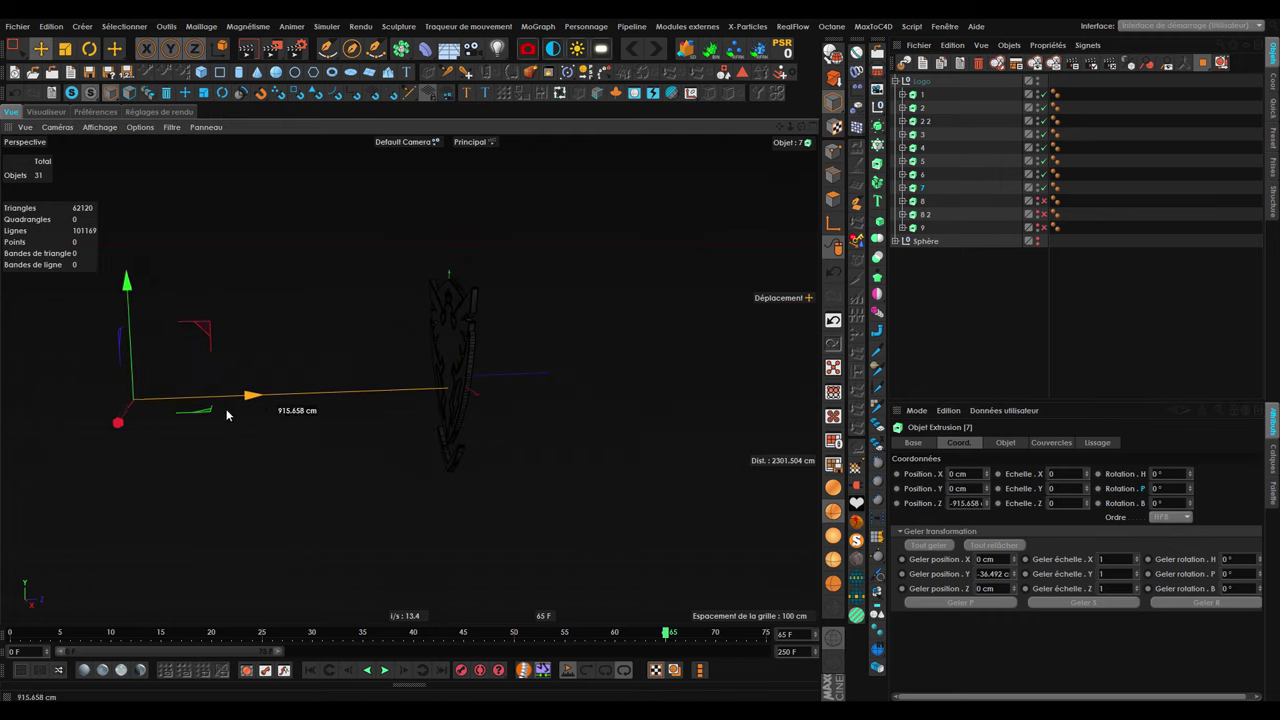
# Check the shield assembly moment in the VLC reference video, then edit piece 7's Z position.
pyautogui.hotkey('alt', 'Tab')
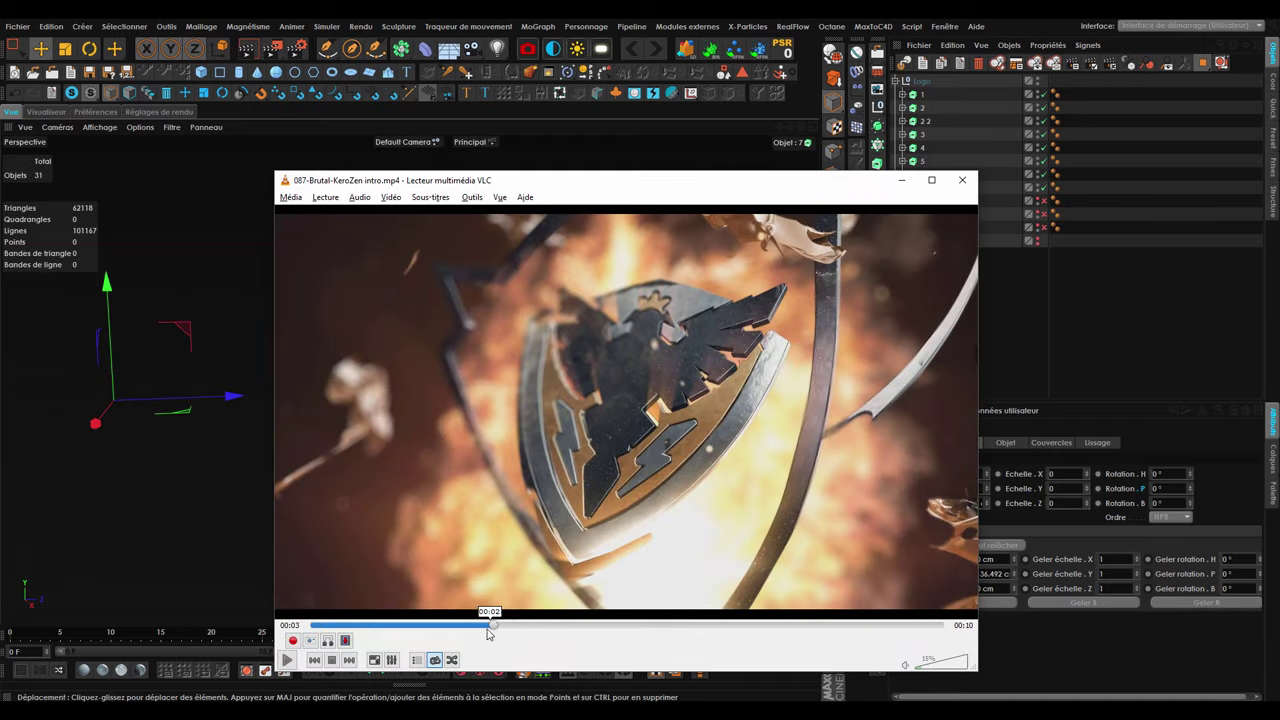
pyautogui.press('space')
pyautogui.click(480, 625)
pyautogui.click(460, 625)
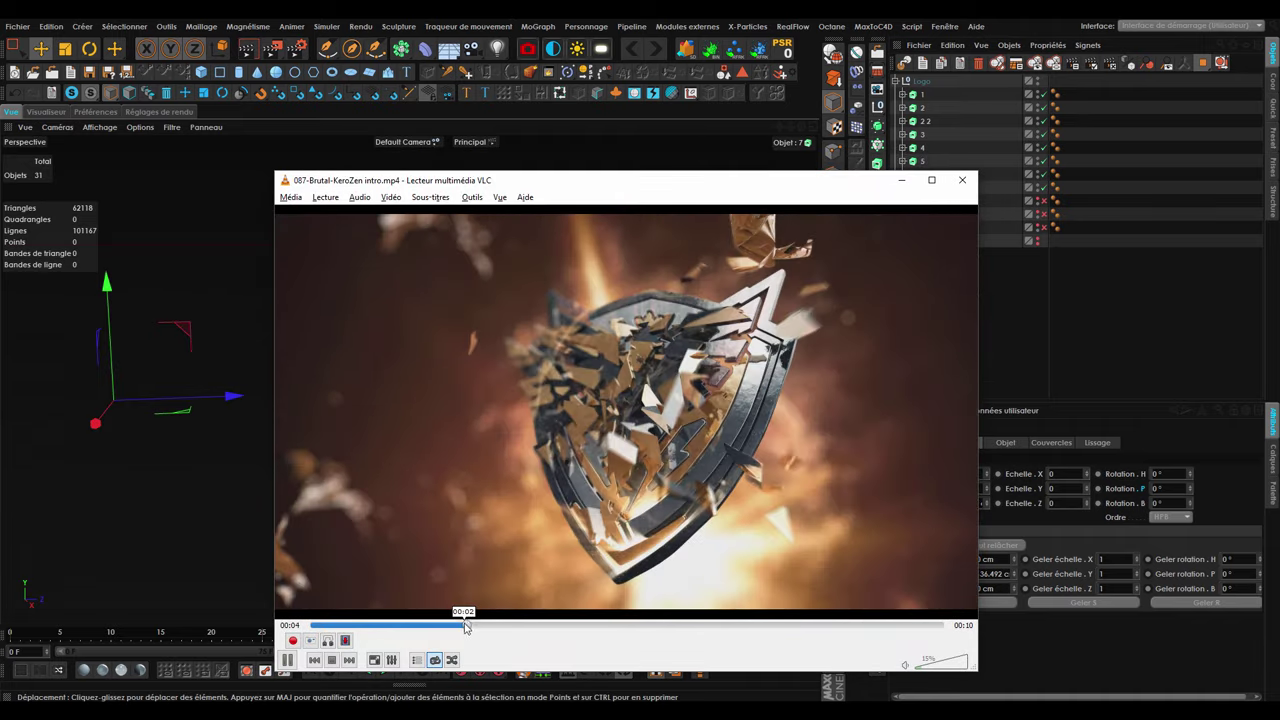
pyautogui.click(579, 356)
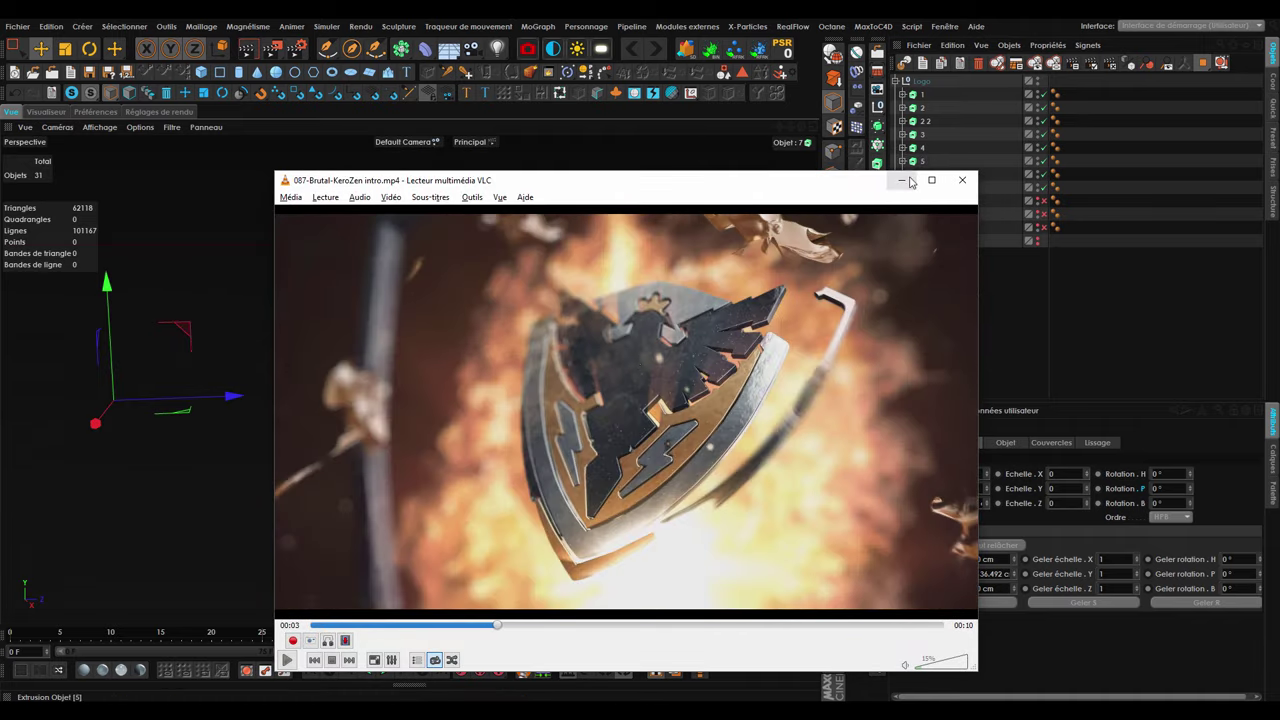
pyautogui.click(901, 180)
pyautogui.click(970, 503)
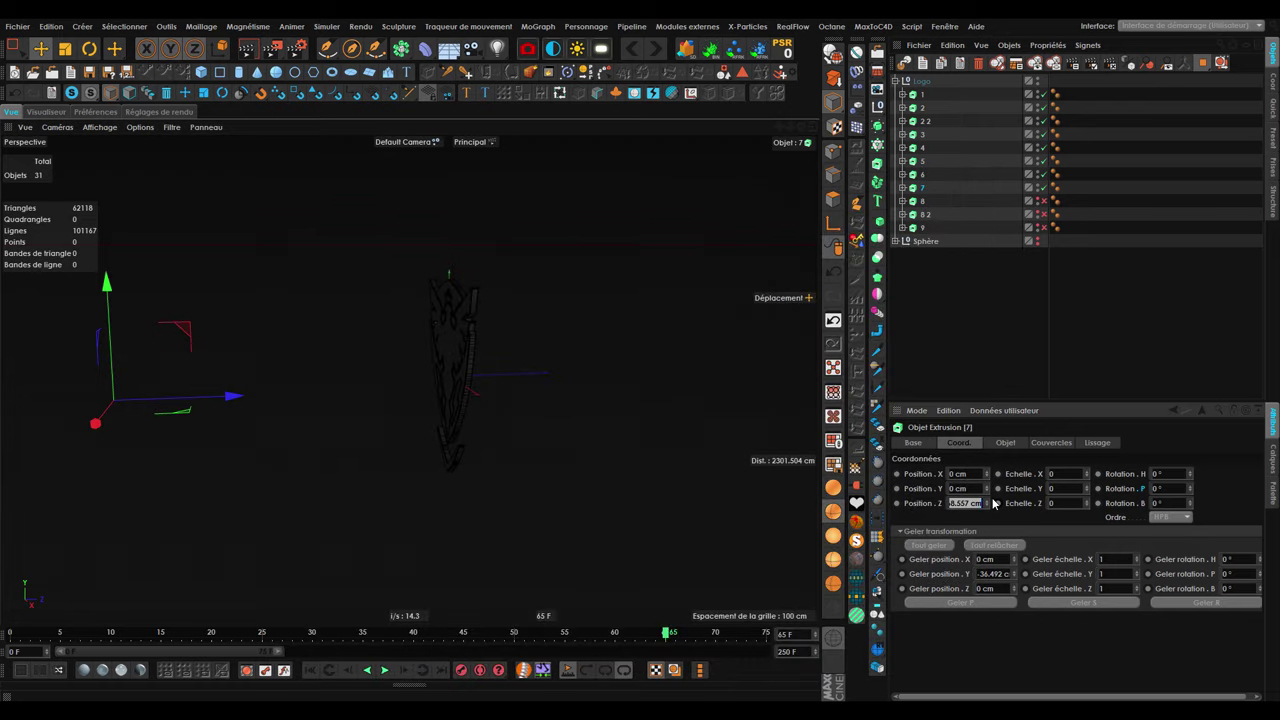
pyautogui.write('-750')
# Set piece 7's Position Z to -750 cm and preview its fly-in from frame 38.
pyautogui.press('Return')
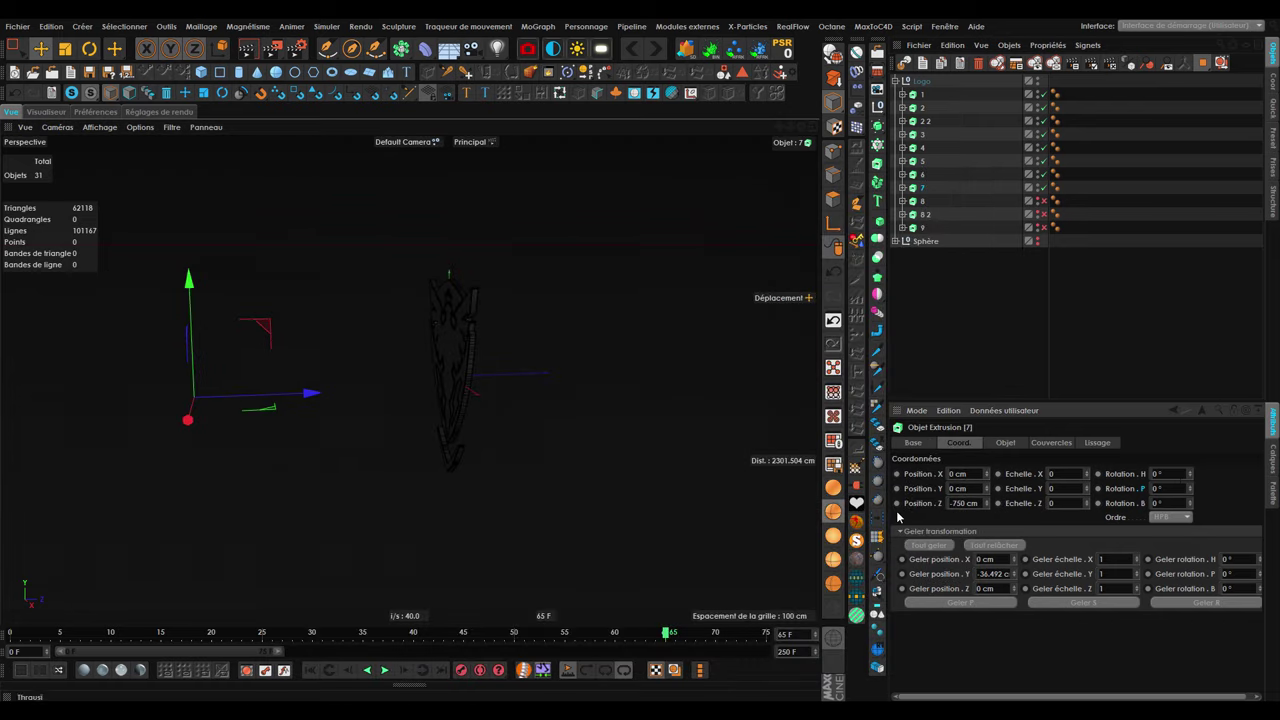
pyautogui.moveTo(499, 410)
pyautogui.keyDown('alt'); pyautogui.mouseDown()
pyautogui.moveTo(466, 408)
pyautogui.moveTo(449, 380)
pyautogui.moveTo(514, 366)
pyautogui.moveTo(602, 388)
pyautogui.mouseUp(); pyautogui.keyUp('alt')
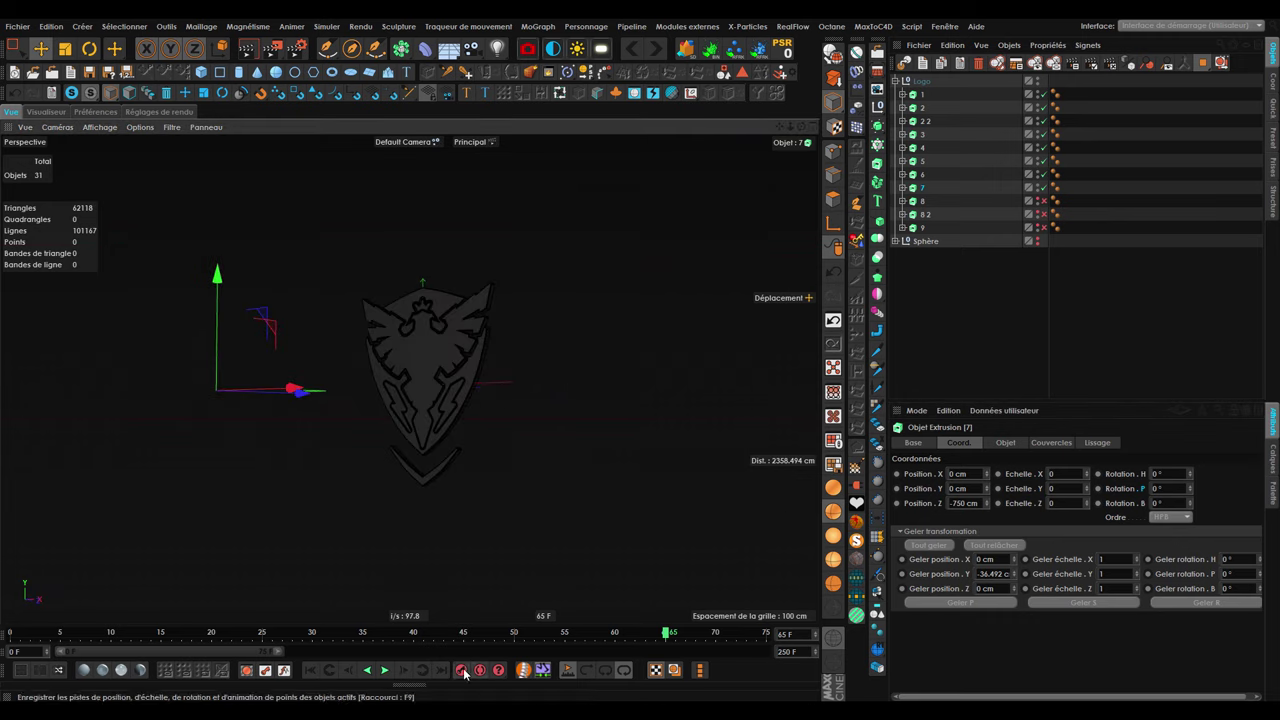
pyautogui.keyDown('alt'); pyautogui.moveTo(471, 371); pyautogui.dragTo(430, 402); pyautogui.keyUp('alt')
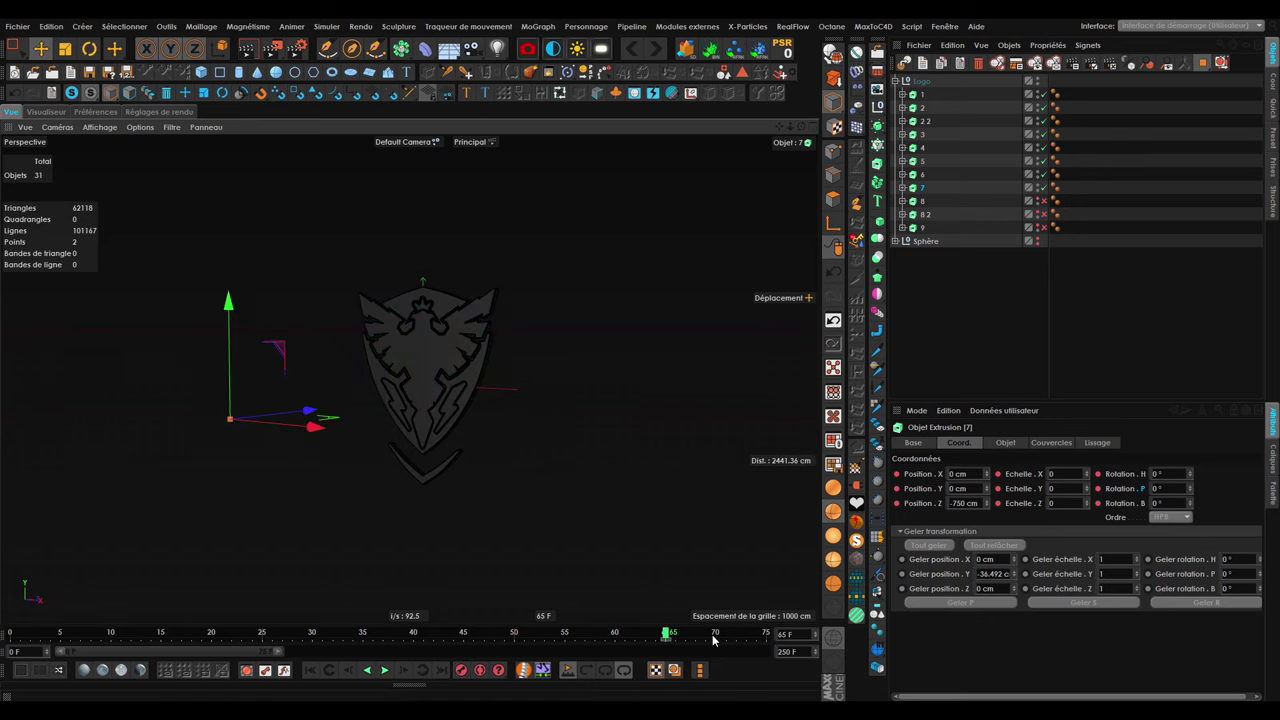
pyautogui.hotkey('ctrl', 'z')
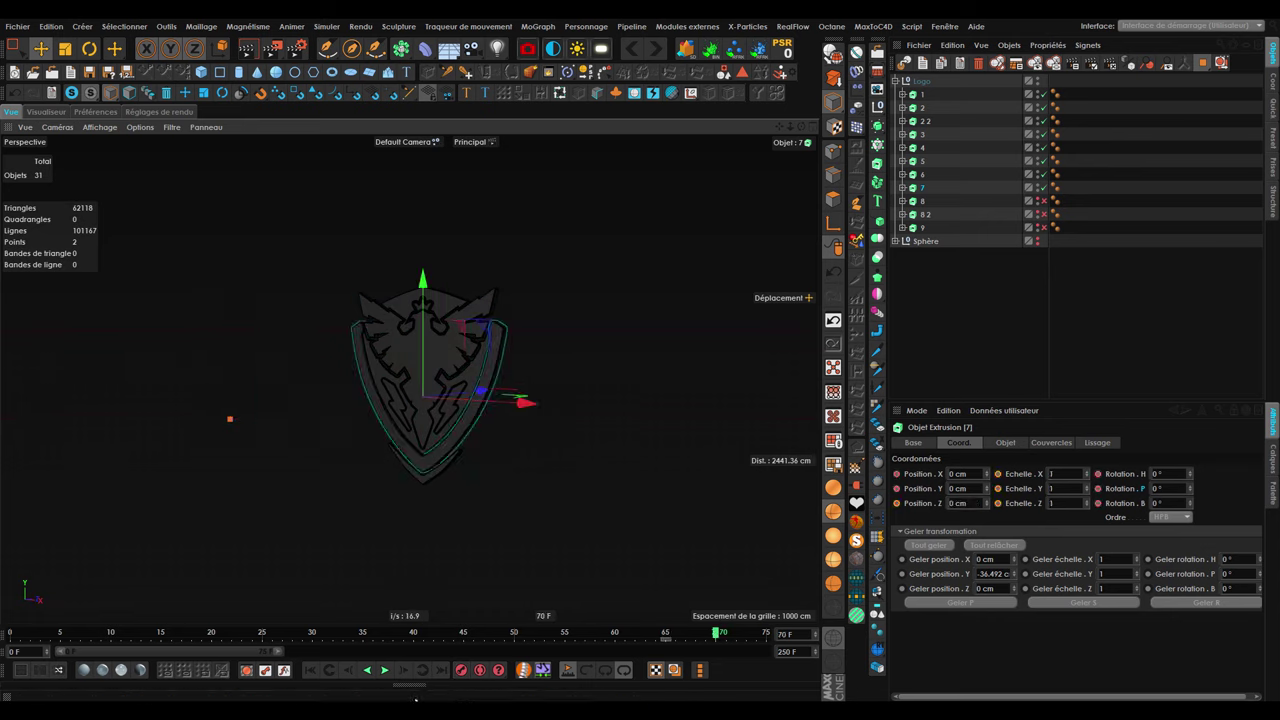
pyautogui.click(392, 632)
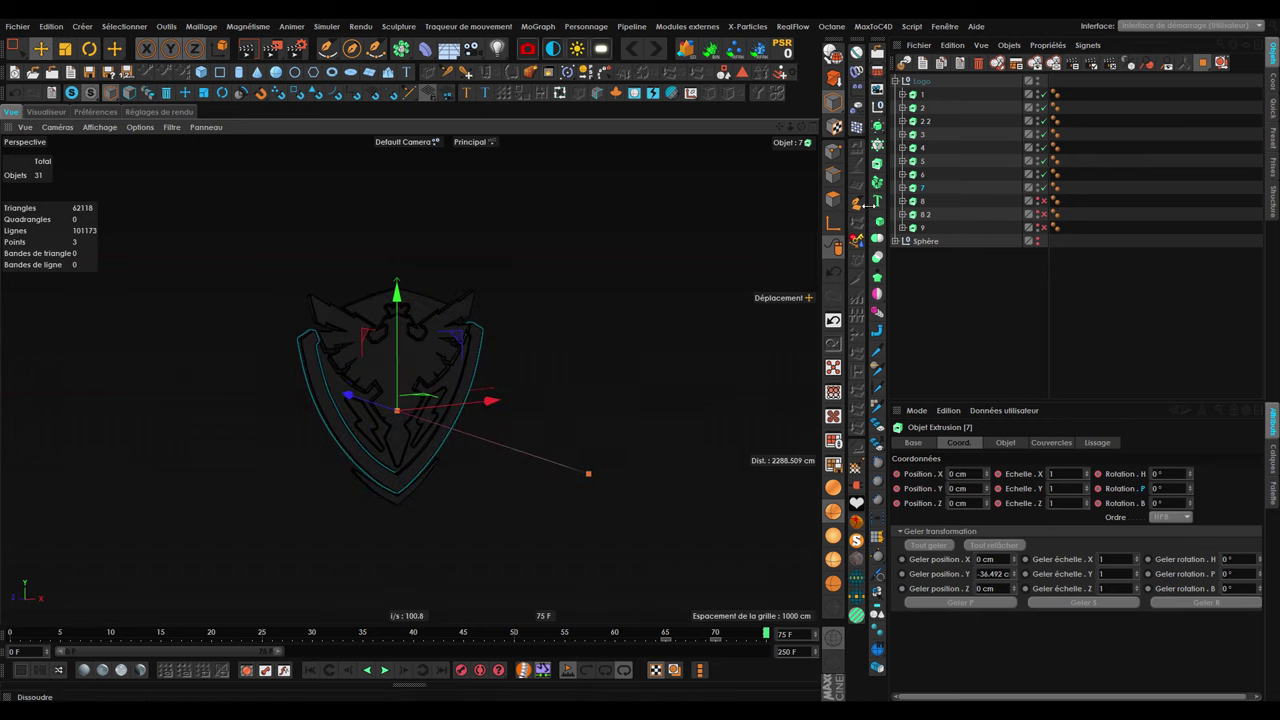
# Enable extrusion piece 8 and compare the shield against the VLC reference clip.
pyautogui.click(922, 202)
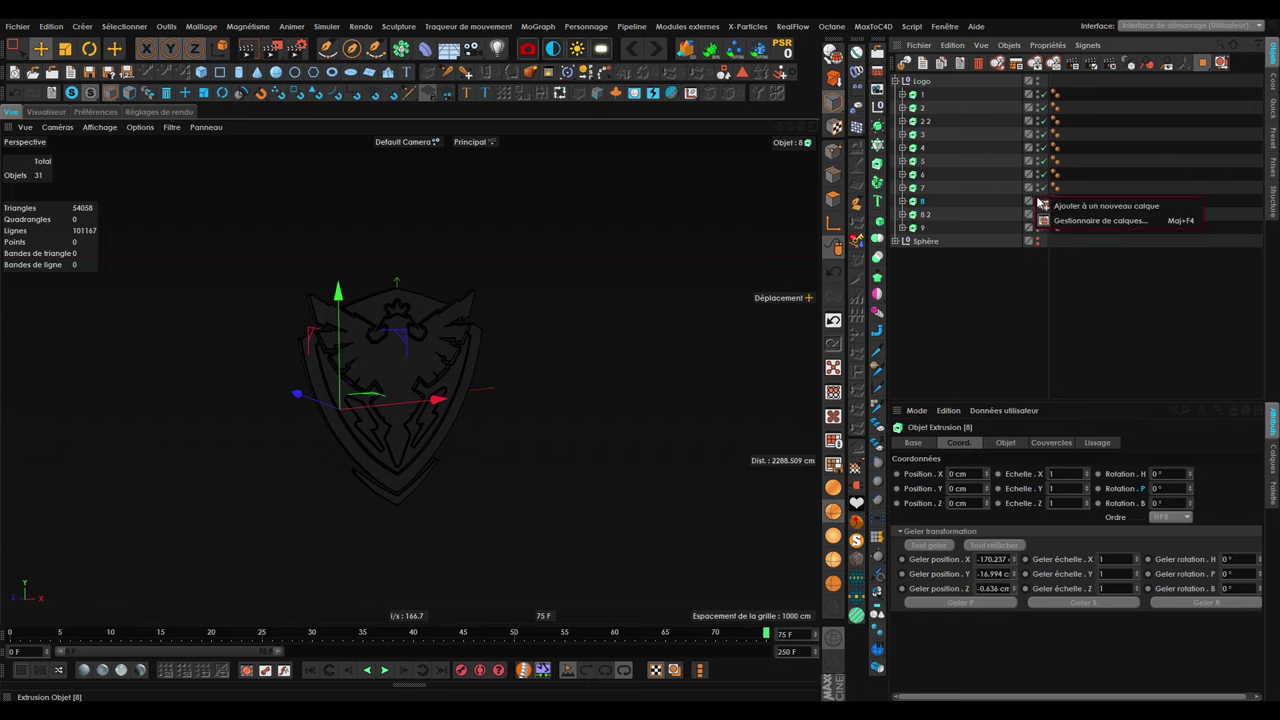
pyautogui.click(1041, 201)
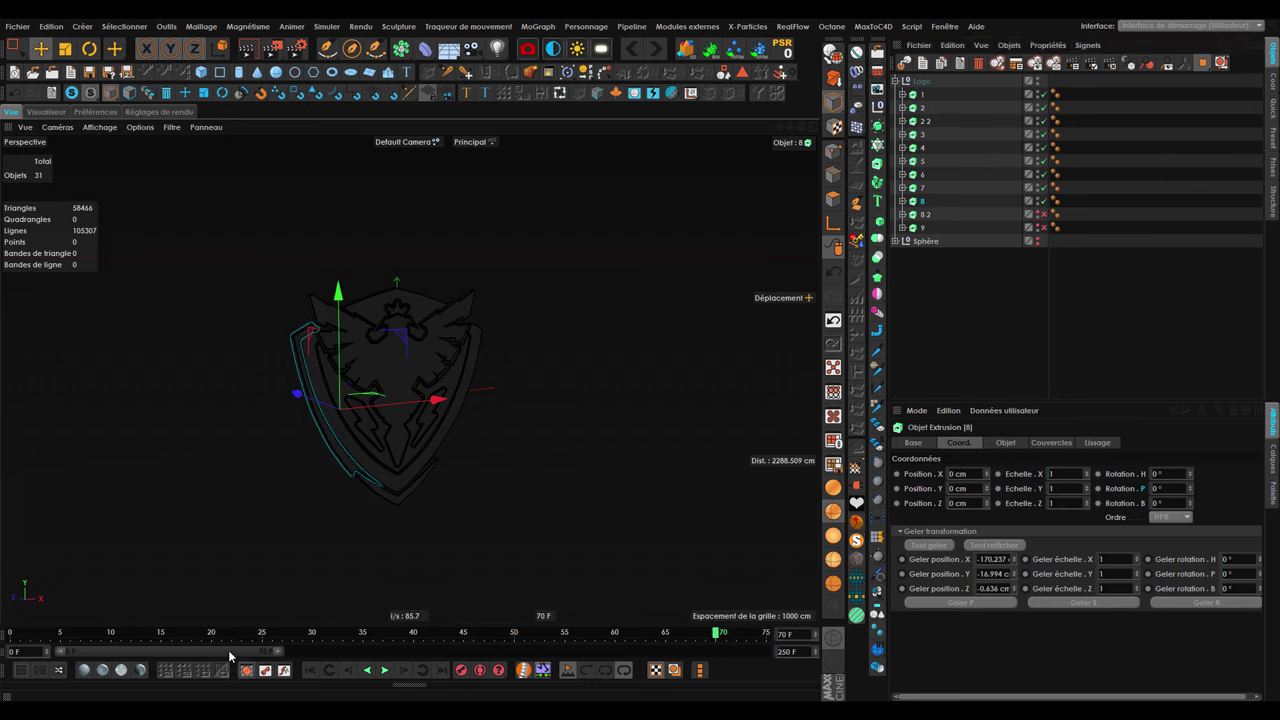
pyautogui.click(921, 190)
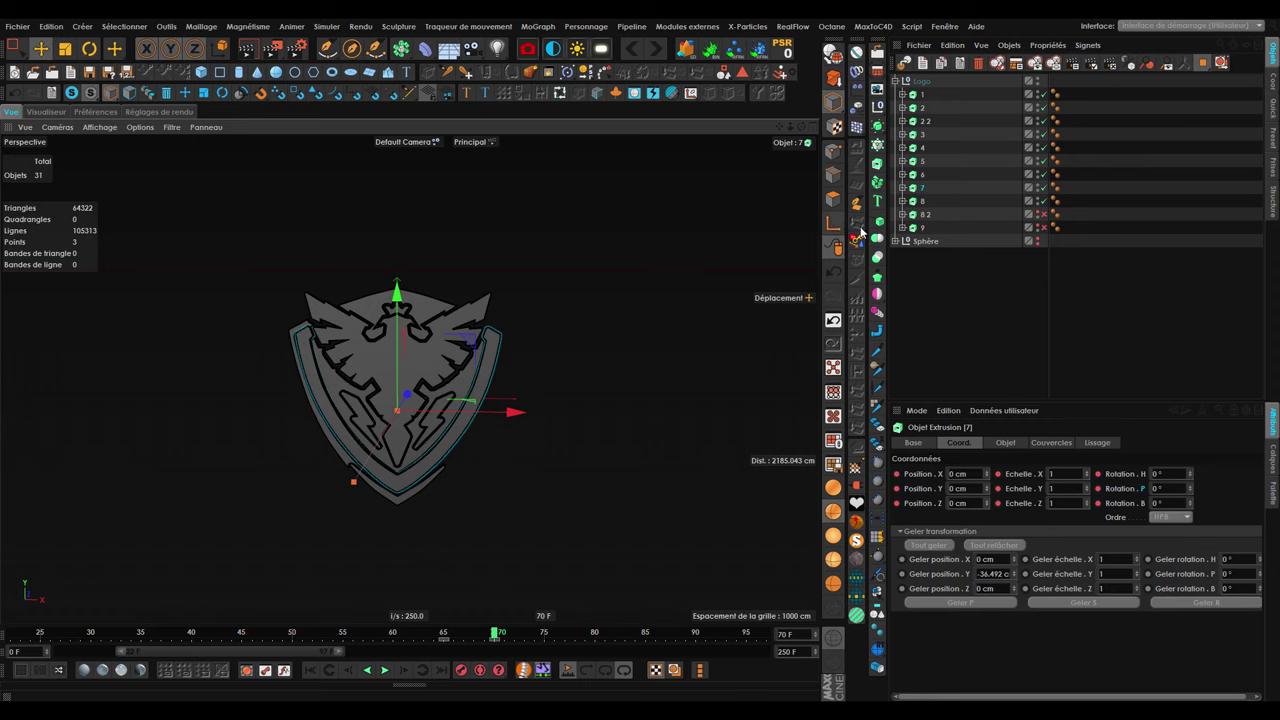
pyautogui.click(921, 201)
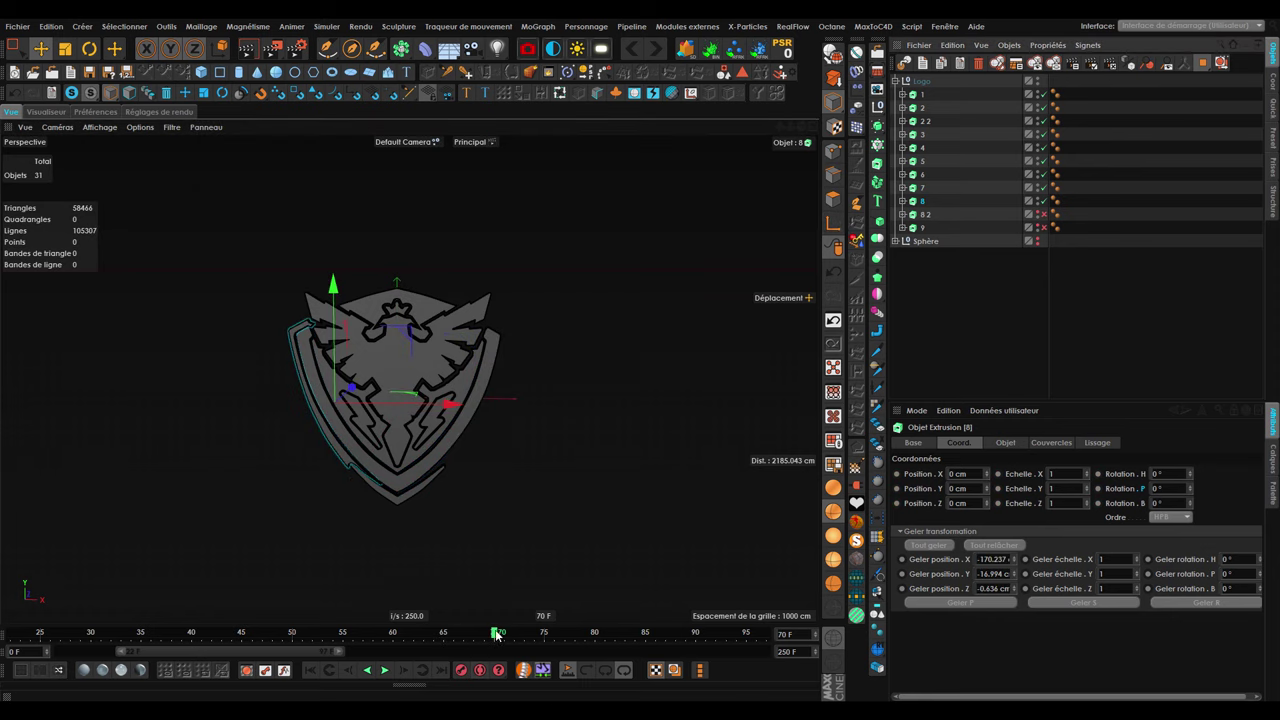
pyautogui.moveTo(404, 301)
pyautogui.keyDown('alt'); pyautogui.mouseDown()
pyautogui.moveTo(358, 328)
pyautogui.moveTo(180, 310)
pyautogui.mouseUp(); pyautogui.keyUp('alt')
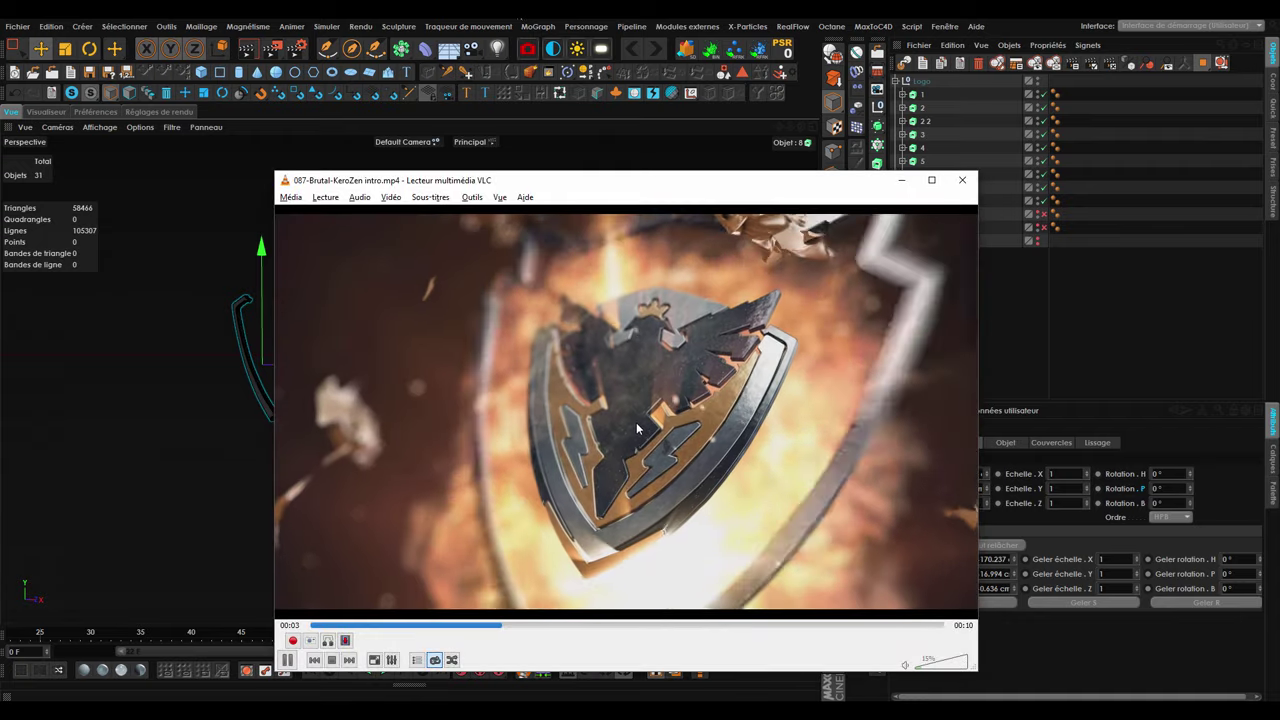
pyautogui.press('space')
pyautogui.press('space')
pyautogui.click(430, 627)
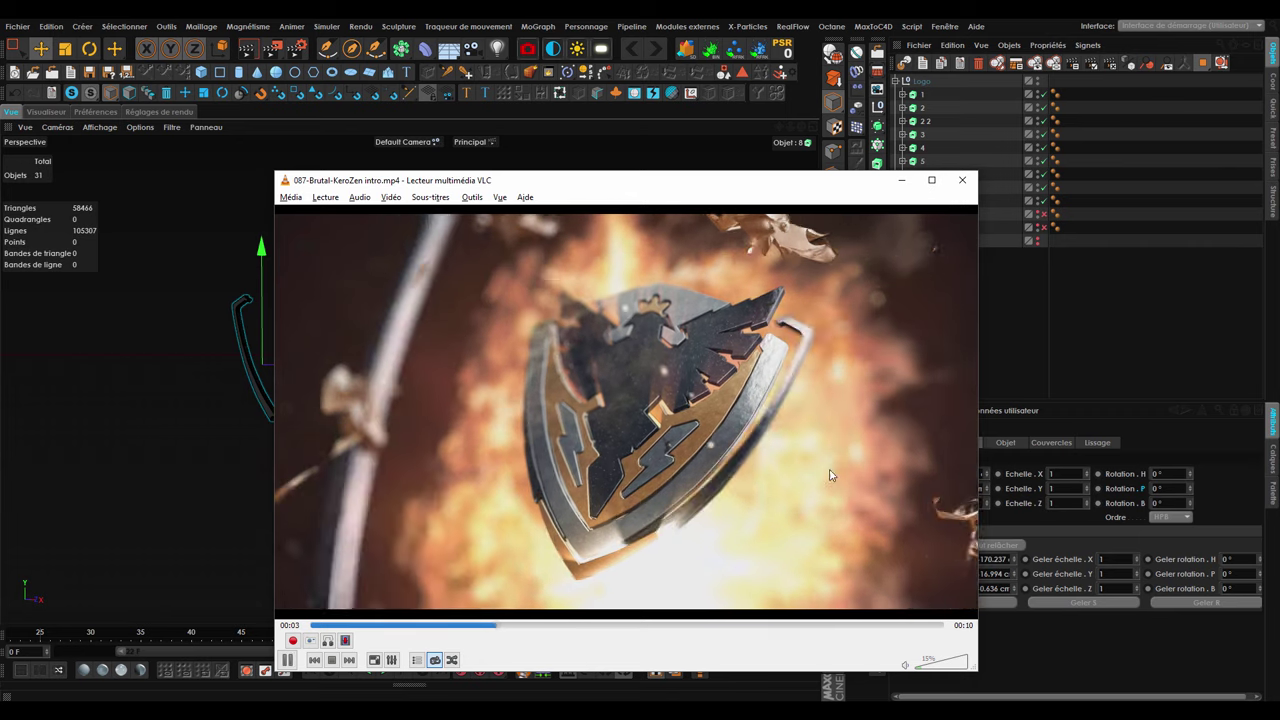
# Set curve piece 8's Position X to -800 cm.
pyautogui.press('space')
pyautogui.click(901, 181)
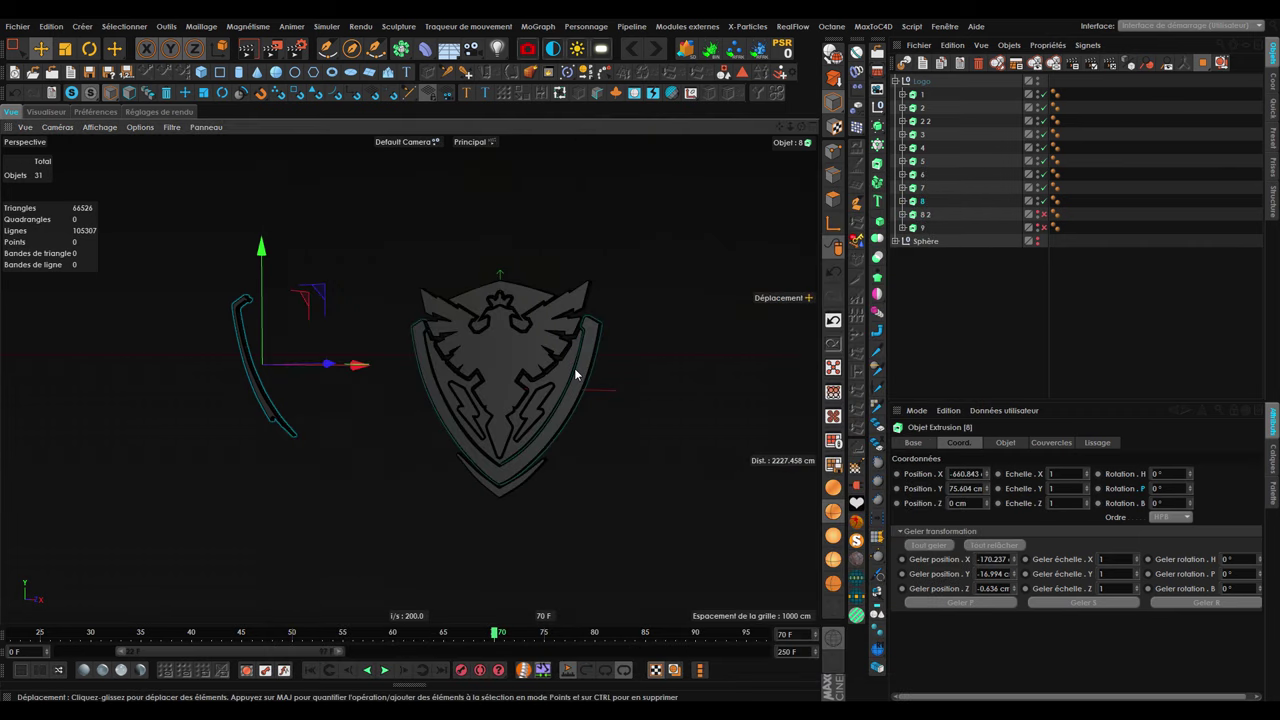
pyautogui.scroll(-1, 543, 408)
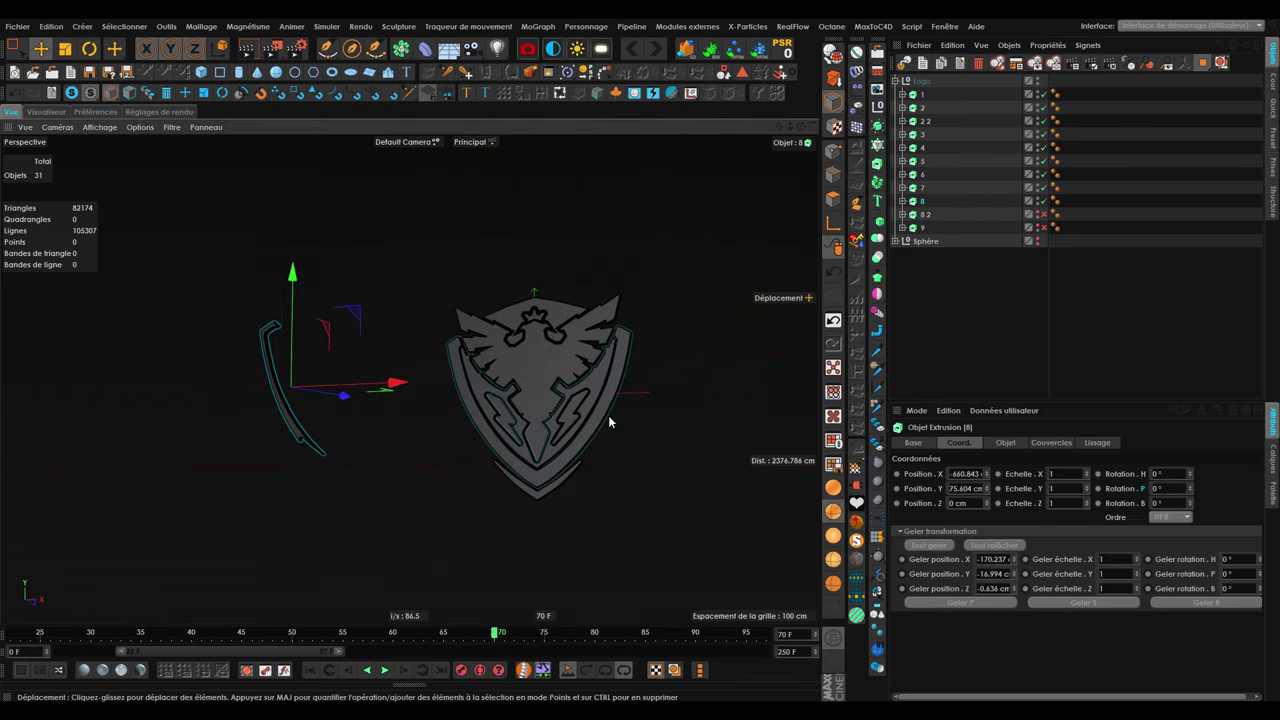
pyautogui.scroll(-1, 590, 300)
pyautogui.moveTo(560, 322)
pyautogui.keyDown('alt'); pyautogui.mouseDown()
pyautogui.moveTo(520, 373)
pyautogui.moveTo(423, 349)
pyautogui.moveTo(197, 351)
pyautogui.moveTo(521, 361)
pyautogui.mouseUp(); pyautogui.keyUp('alt')
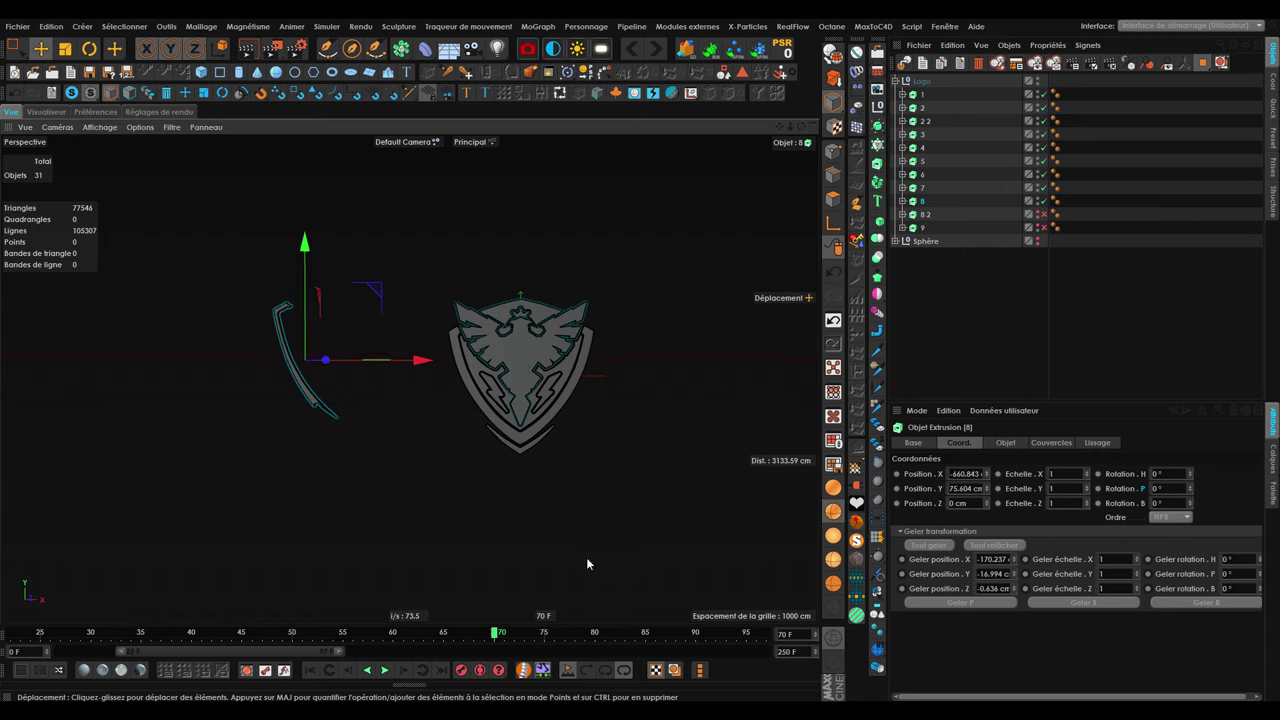
pyautogui.click(958, 473)
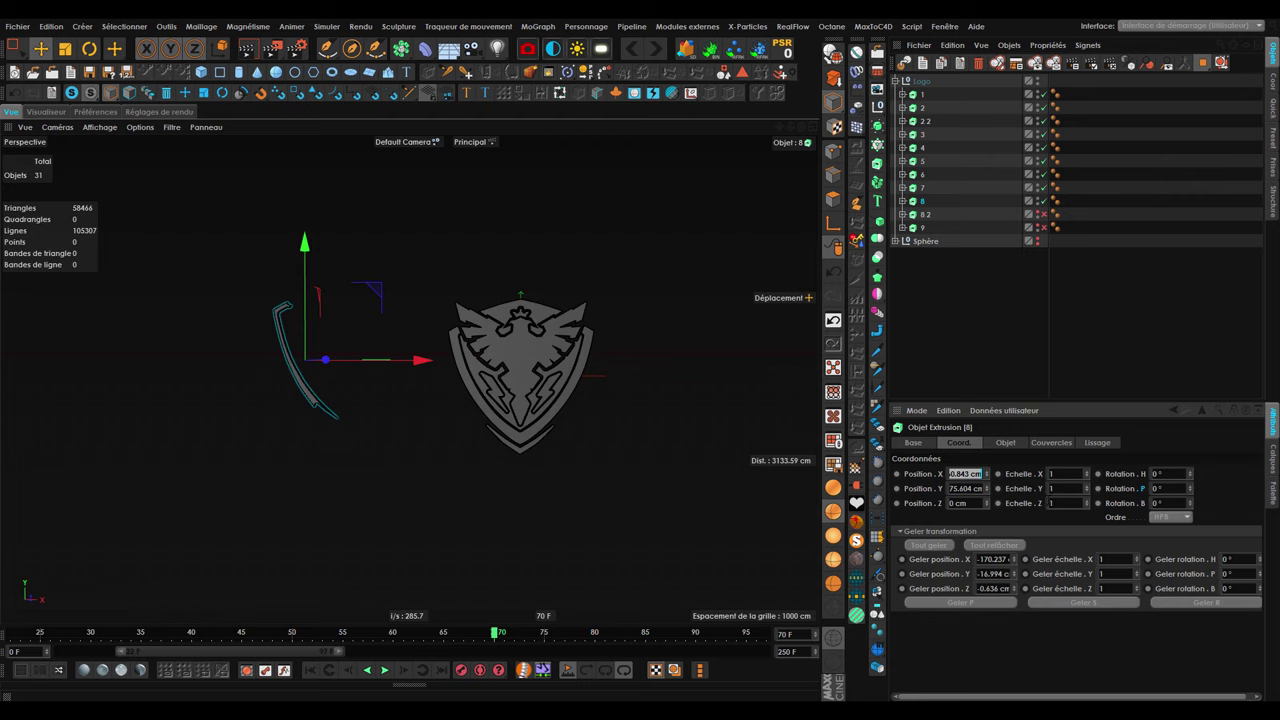
pyautogui.write('-800')
pyautogui.press('Return')
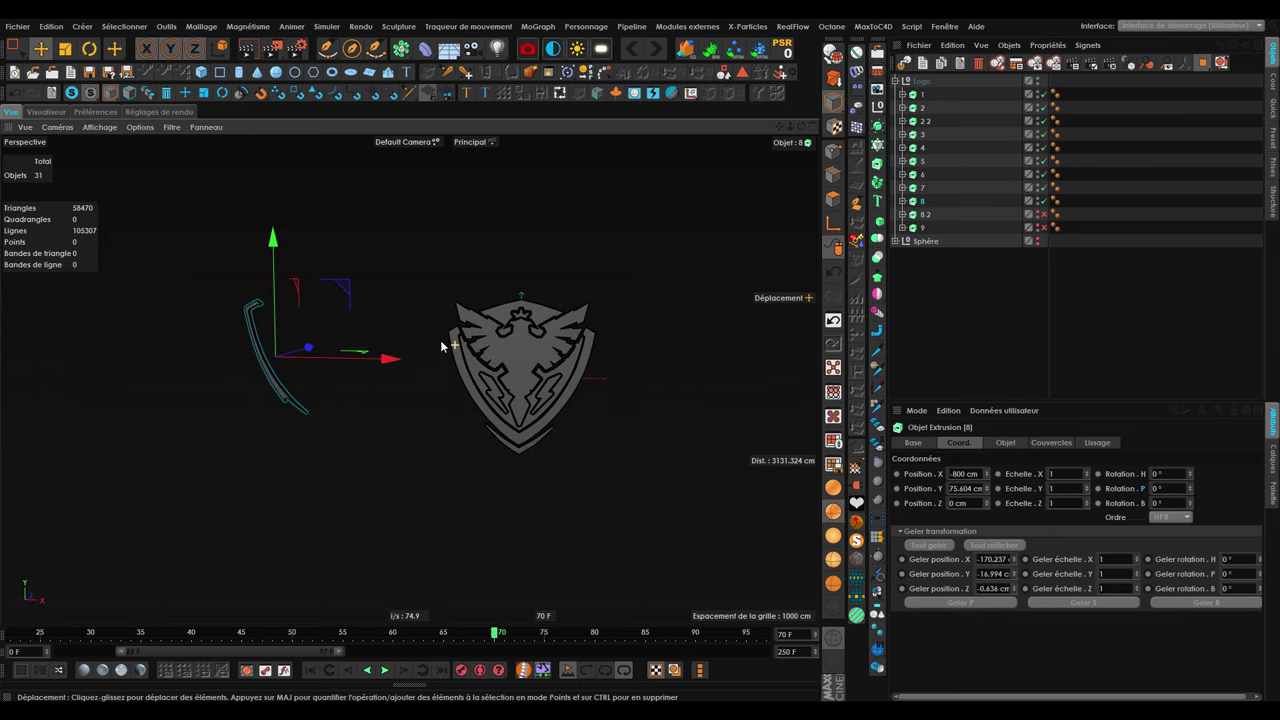
# Move piece 8 up to Position Y 700 cm and recheck the reference clip.
pyautogui.moveTo(276, 306); pyautogui.dragTo(293, 165)
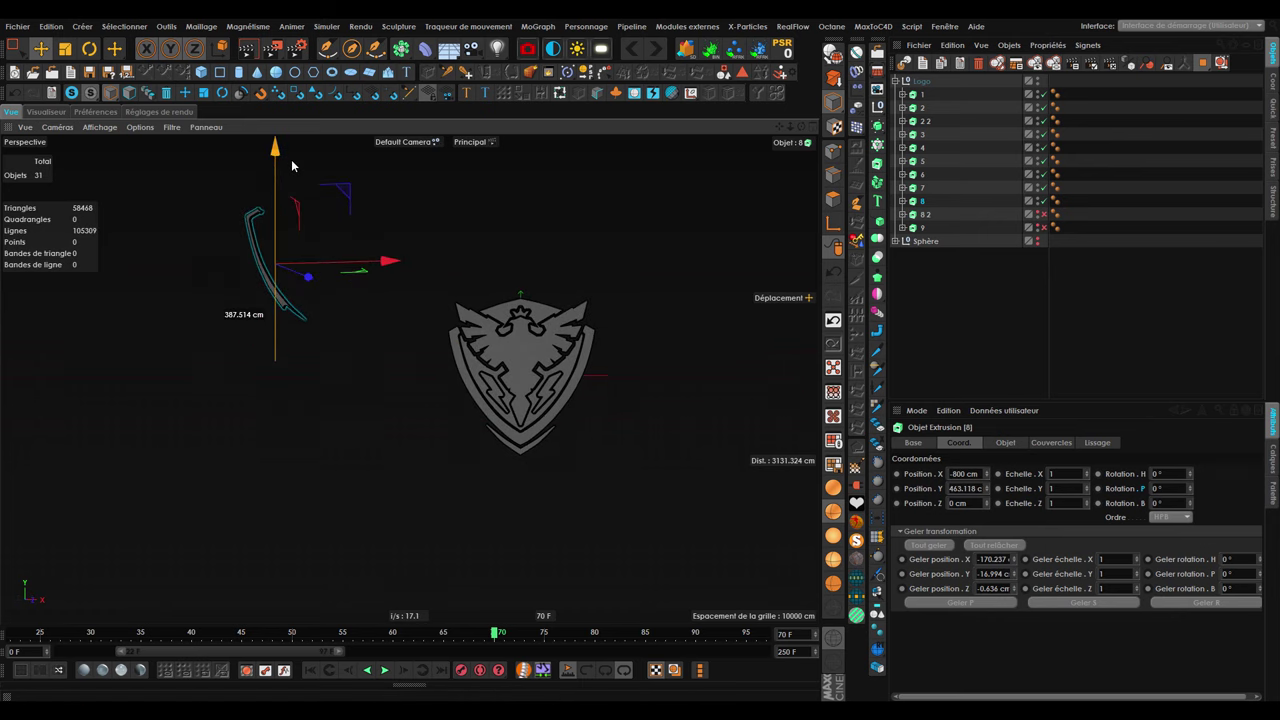
pyautogui.click(965, 488)
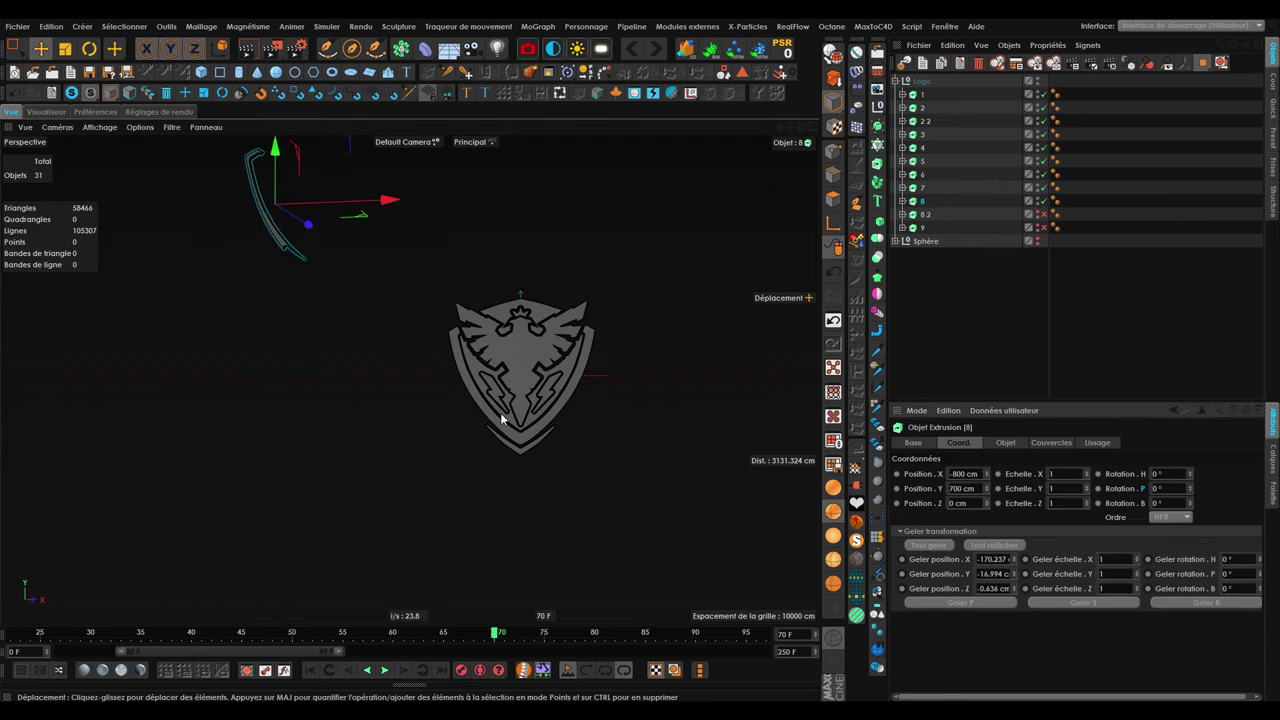
pyautogui.scroll(-2, 500, 414)
pyautogui.scroll(2, 553, 432)
pyautogui.scroll(-1, 553, 432)
pyautogui.scroll(1, 553, 432)
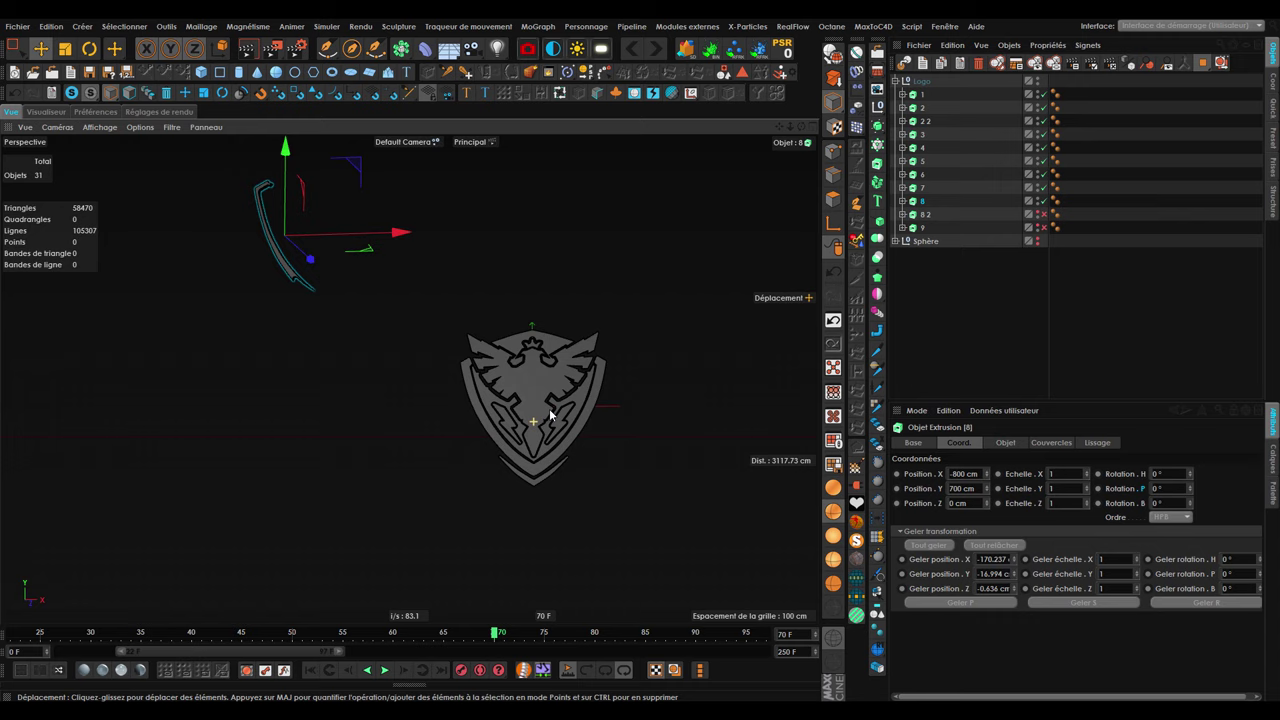
pyautogui.scroll(1, 560, 455)
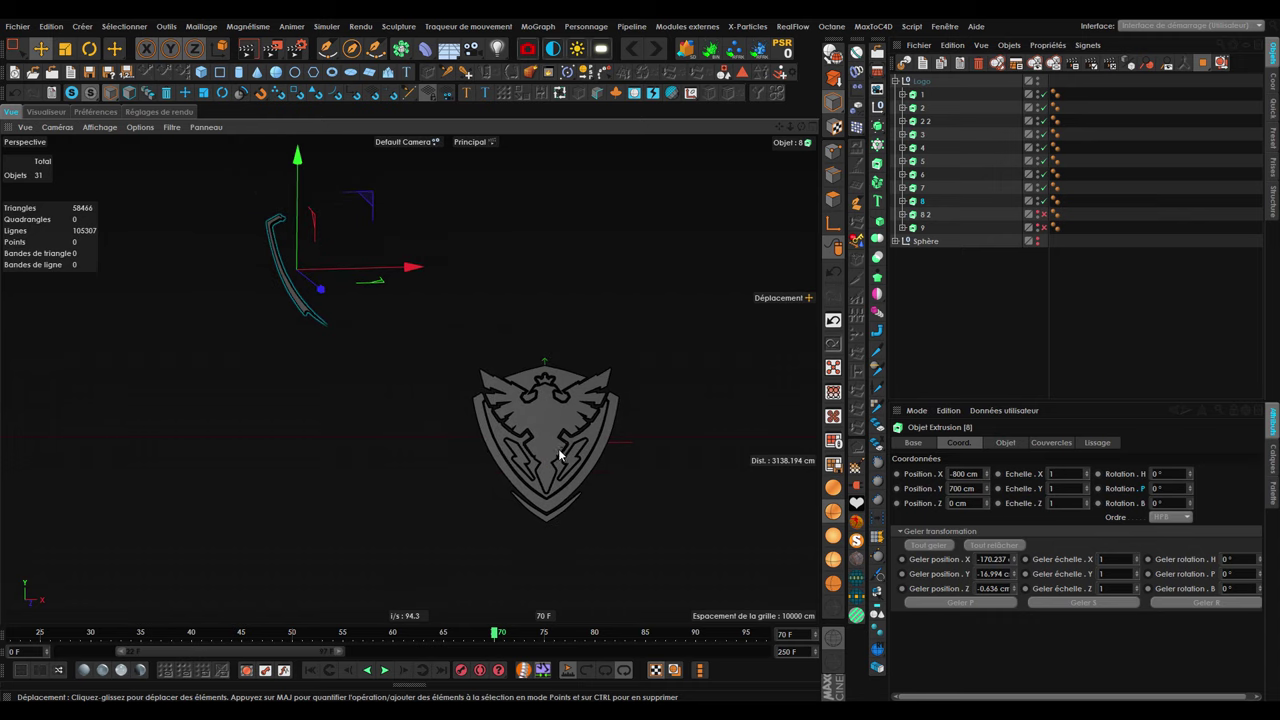
pyautogui.scroll(1, 563, 452)
pyautogui.scroll(1, 554, 423)
pyautogui.scroll(1, 560, 366)
pyautogui.scroll(-1, 508, 402)
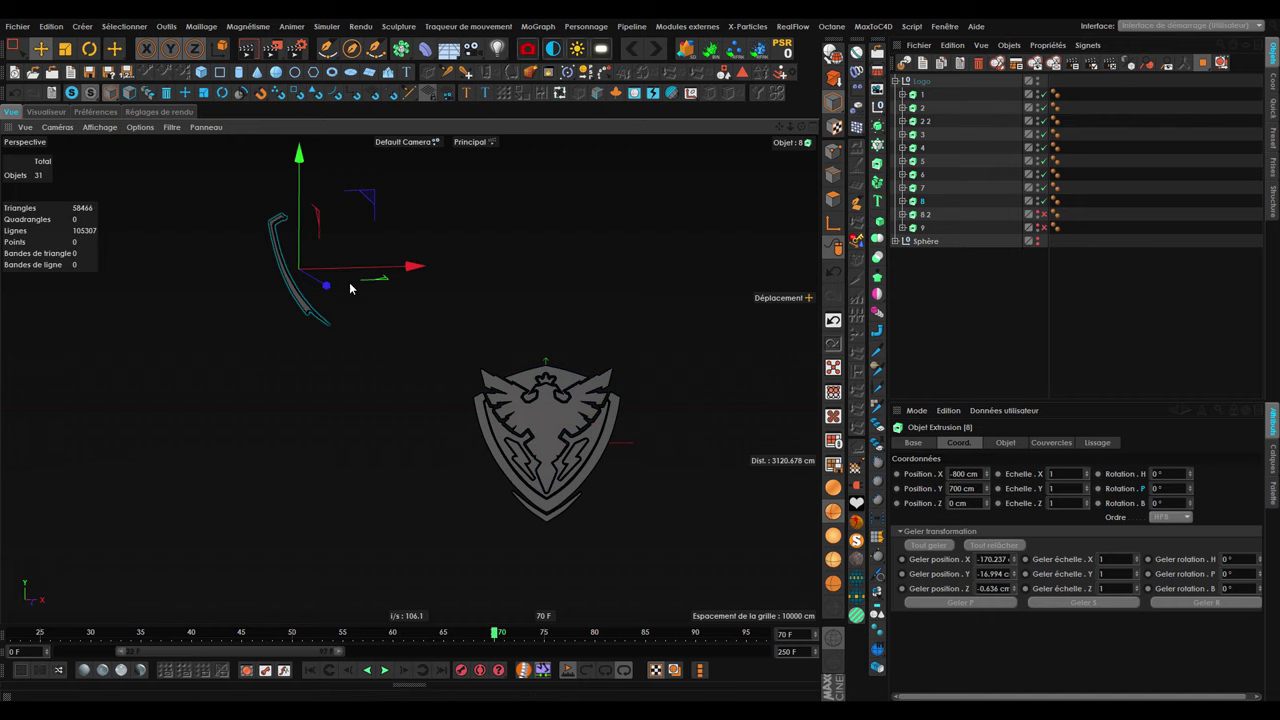
pyautogui.scroll(-1, 505, 450)
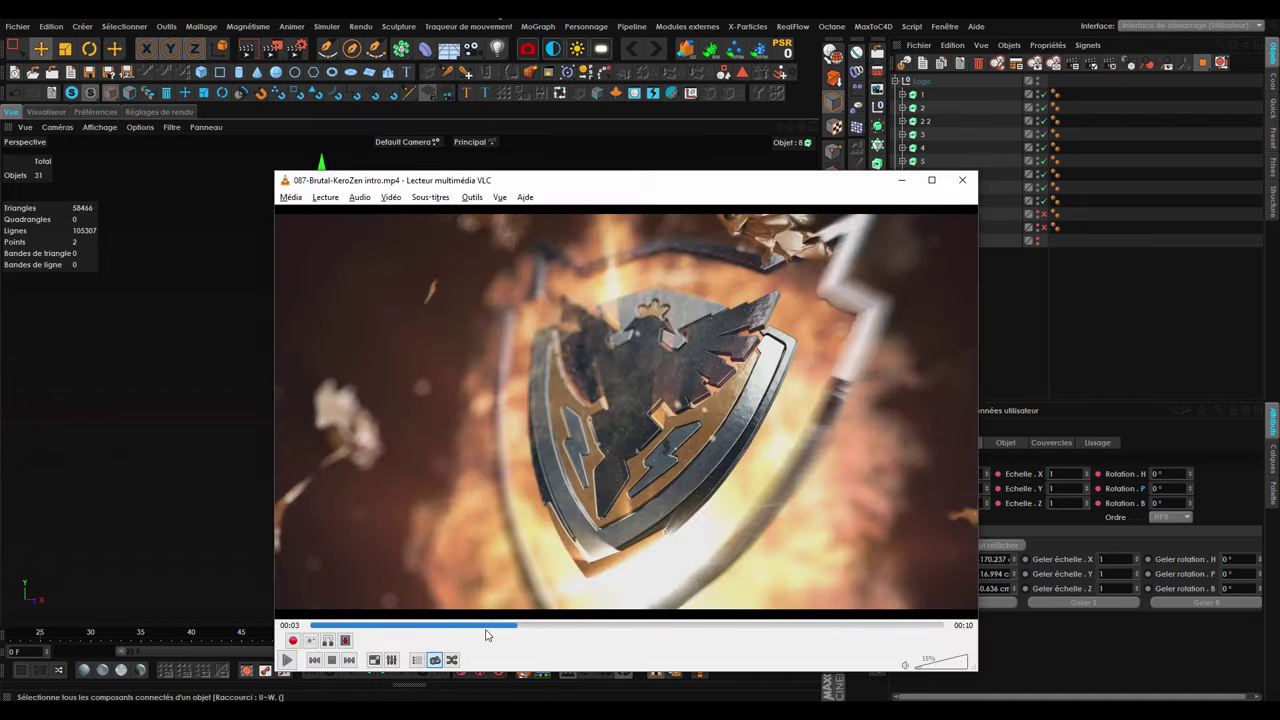
pyautogui.click(508, 625)
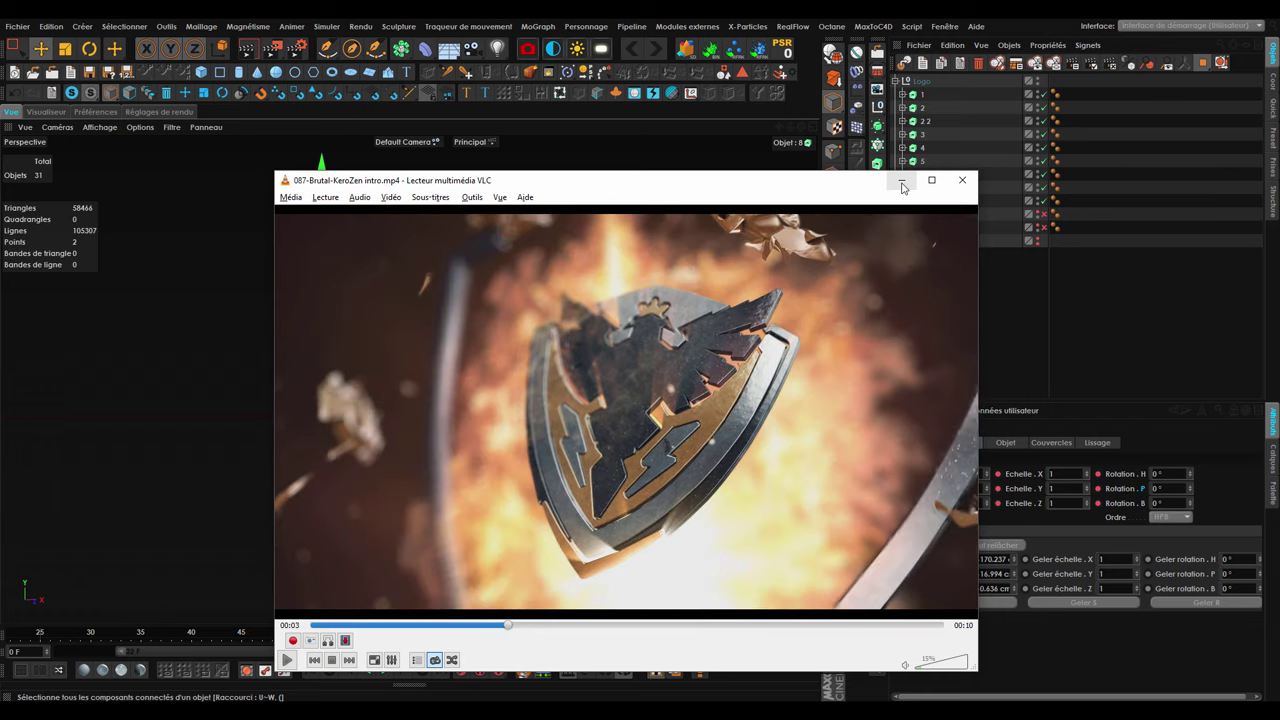
pyautogui.click(902, 184)
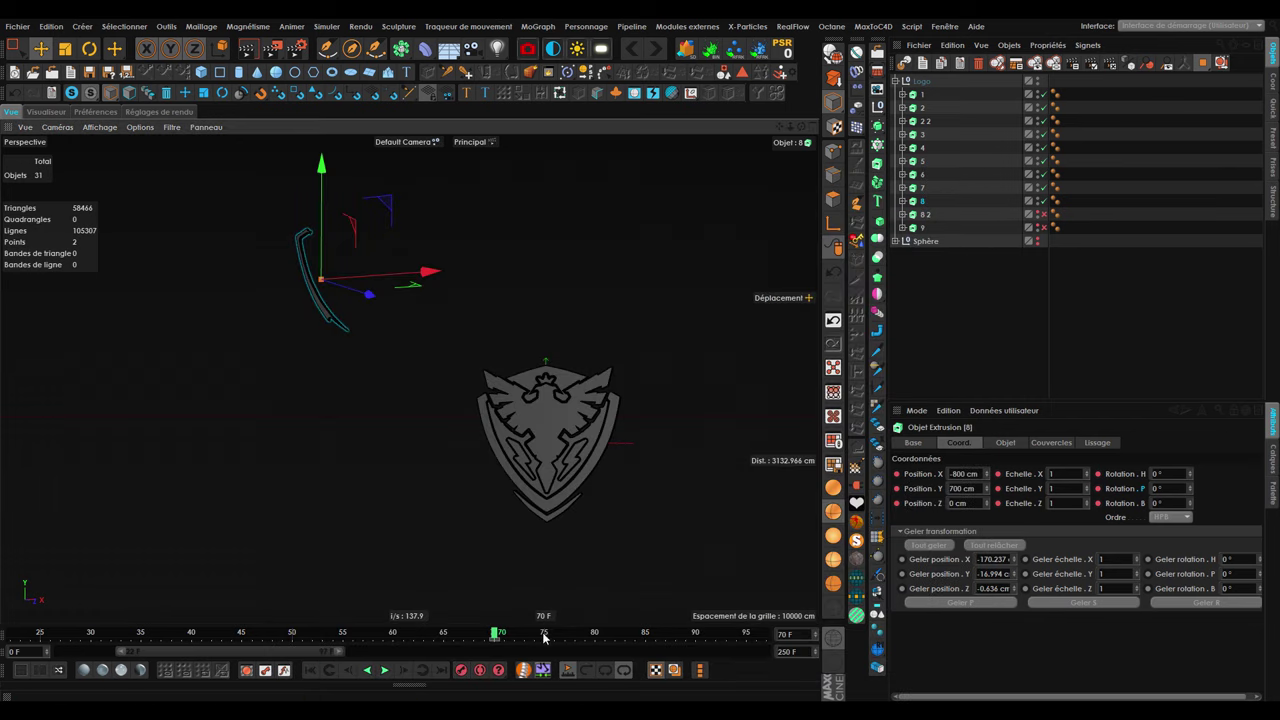
# At frame 75, reset piece 8's position to 0 cm so it lands at the shield centre.
pyautogui.click(546, 635)
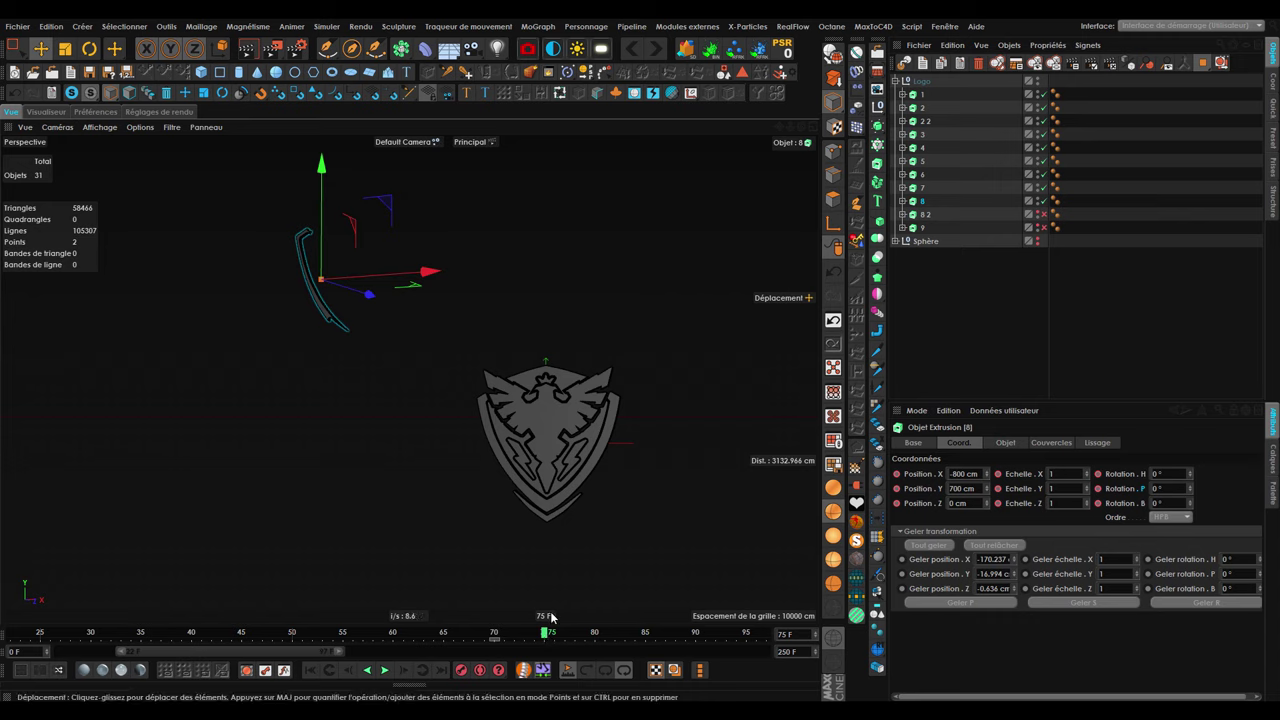
pyautogui.hotkey('ctrl', 'z')
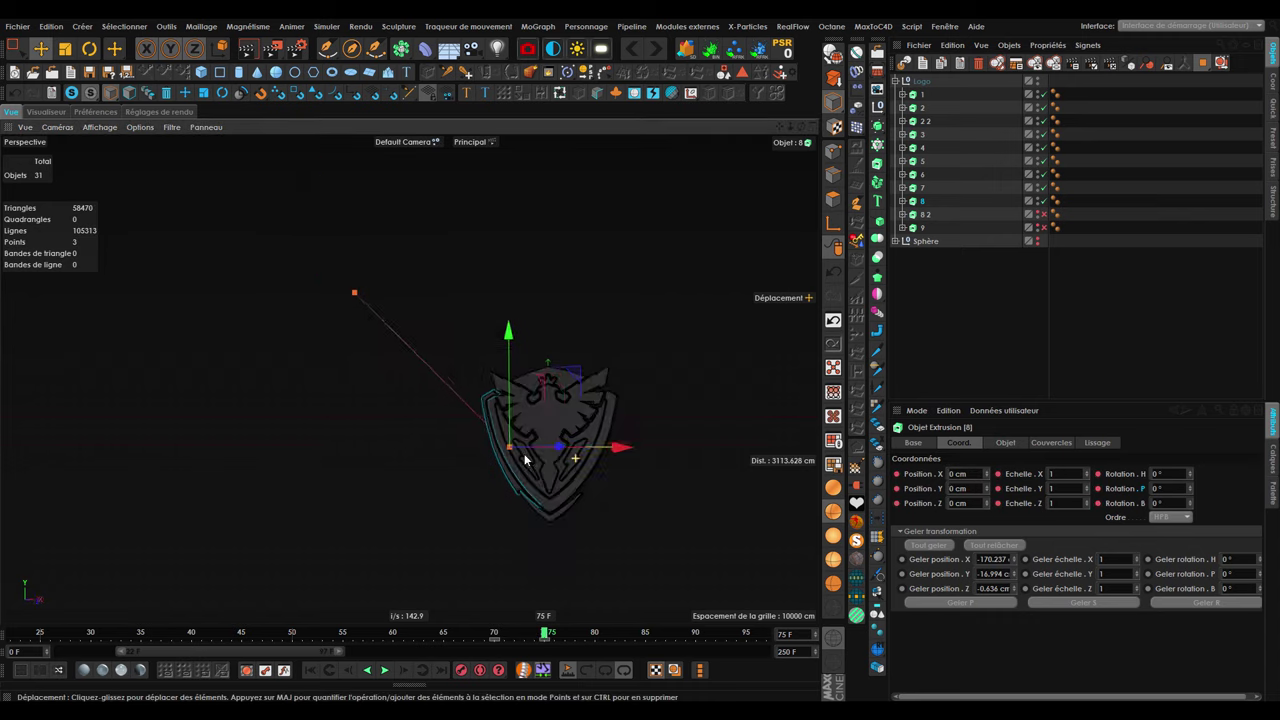
pyautogui.moveTo(513, 636); pyautogui.dragTo(640, 636)
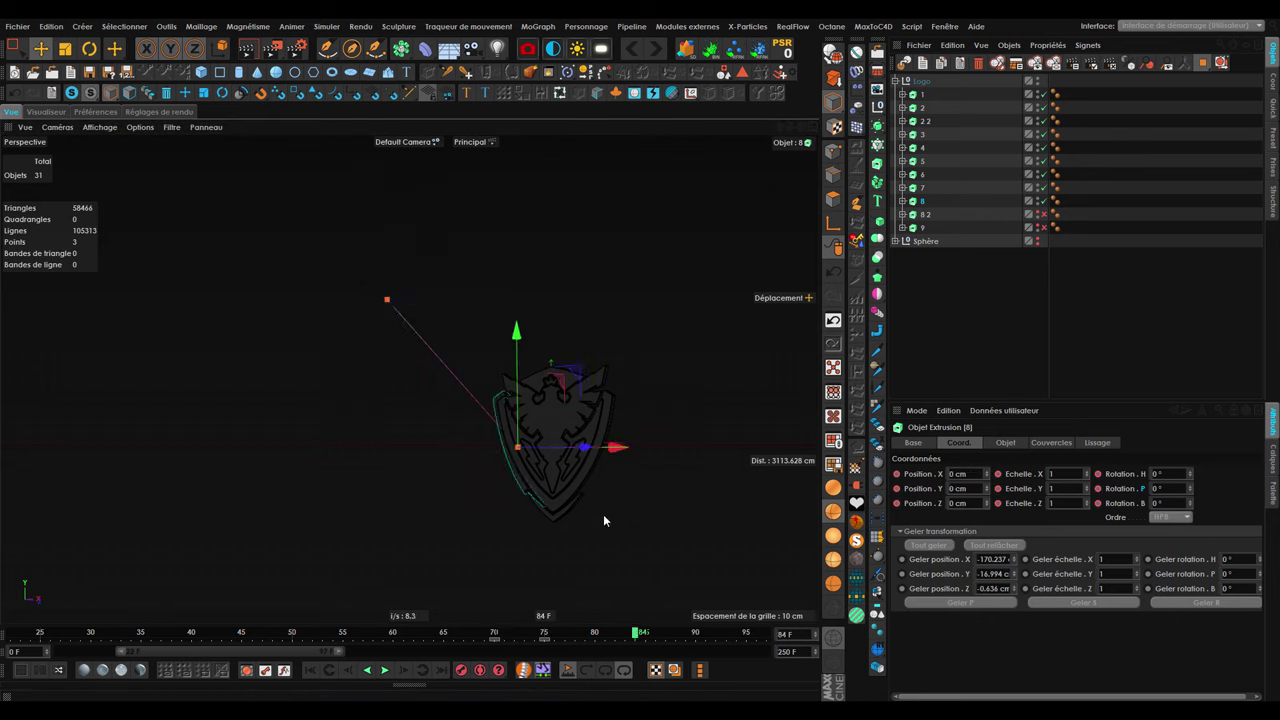
pyautogui.click(921, 215)
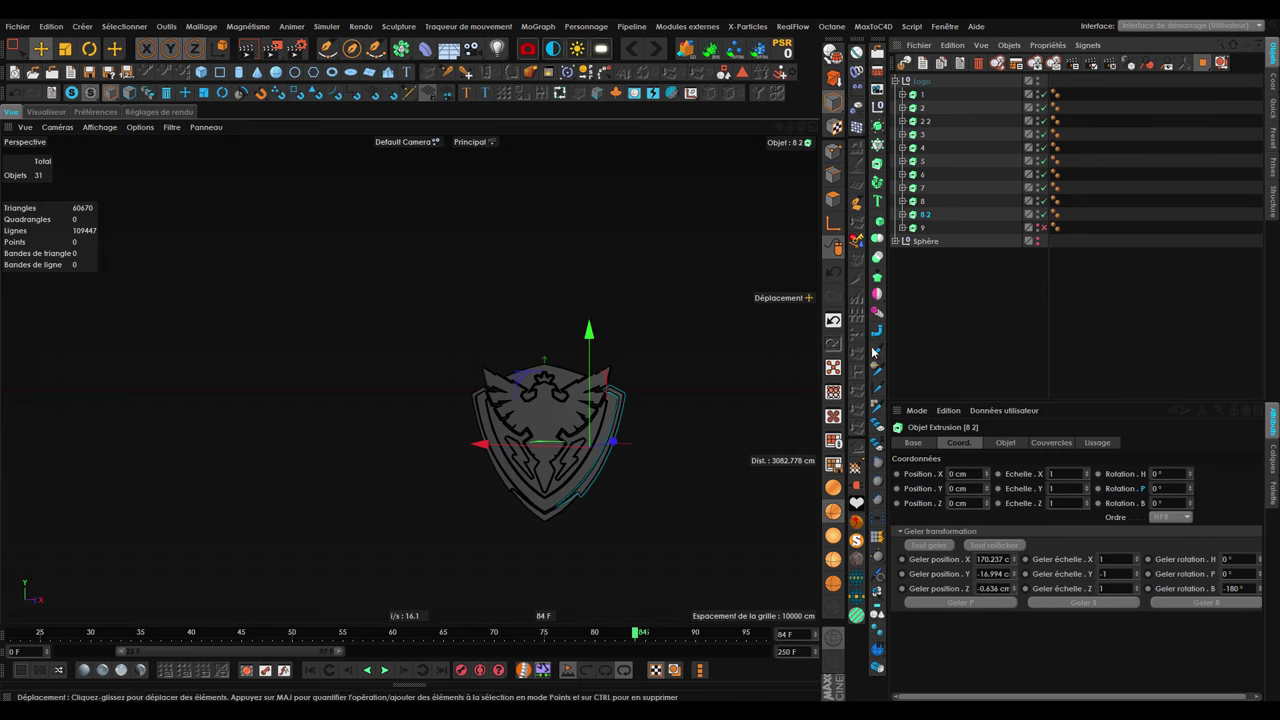
pyautogui.click(922, 202)
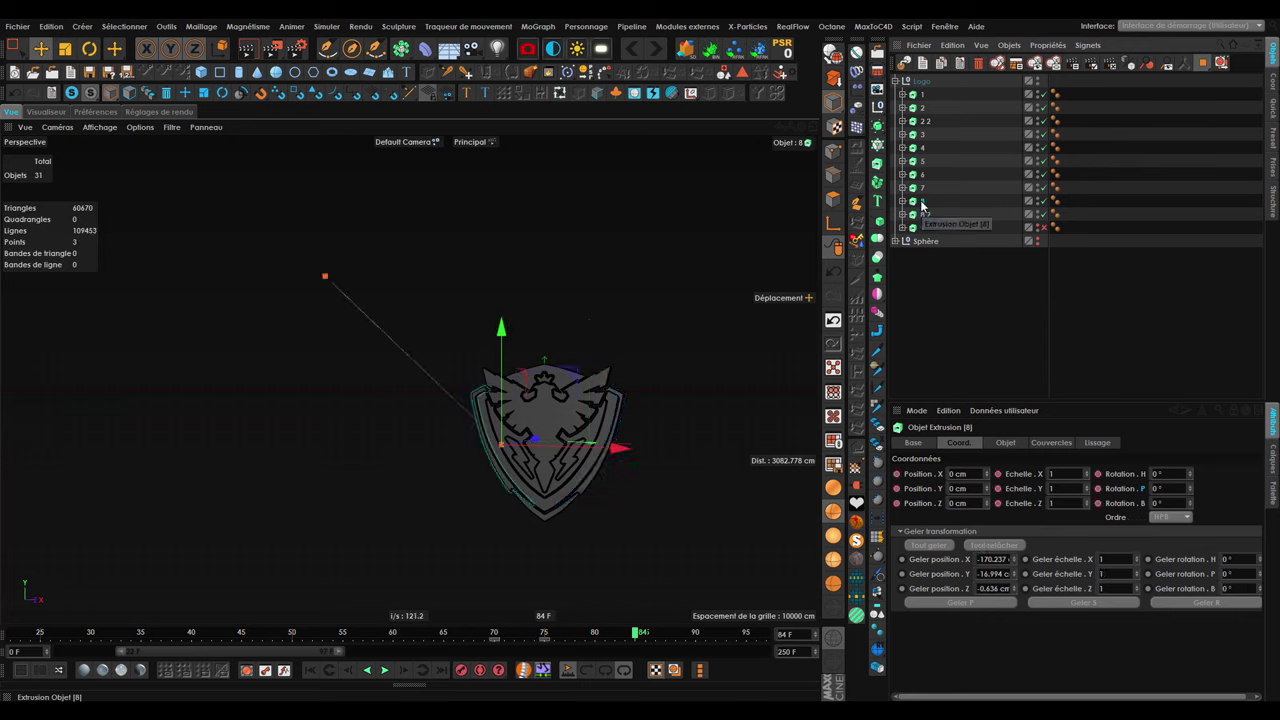
# Offset piece 8 2 to Position X -800 cm and Y -600 cm.
pyautogui.click(921, 215)
pyautogui.write('800')
pyautogui.press('Tab')
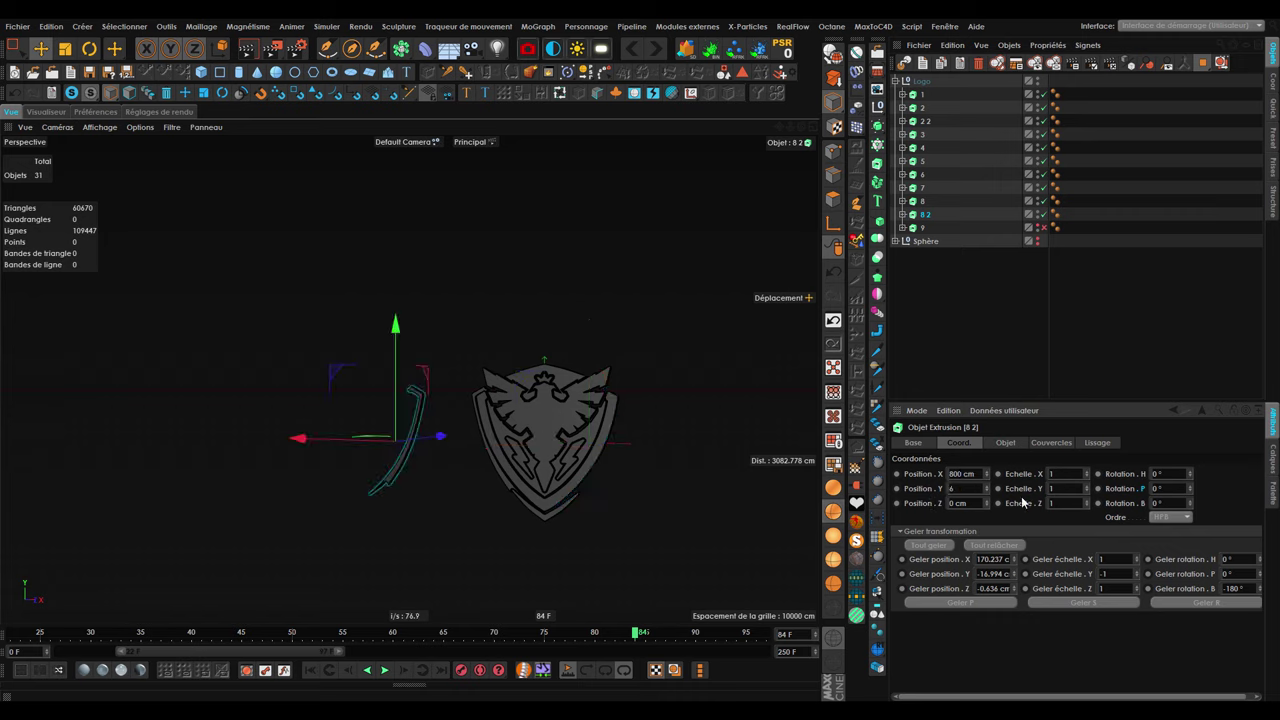
pyautogui.press('Return')
pyautogui.moveTo(538, 446)
pyautogui.keyDown('alt'); pyautogui.mouseDown()
pyautogui.moveTo(528, 422)
pyautogui.moveTo(566, 445)
pyautogui.mouseUp(); pyautogui.keyUp('alt')
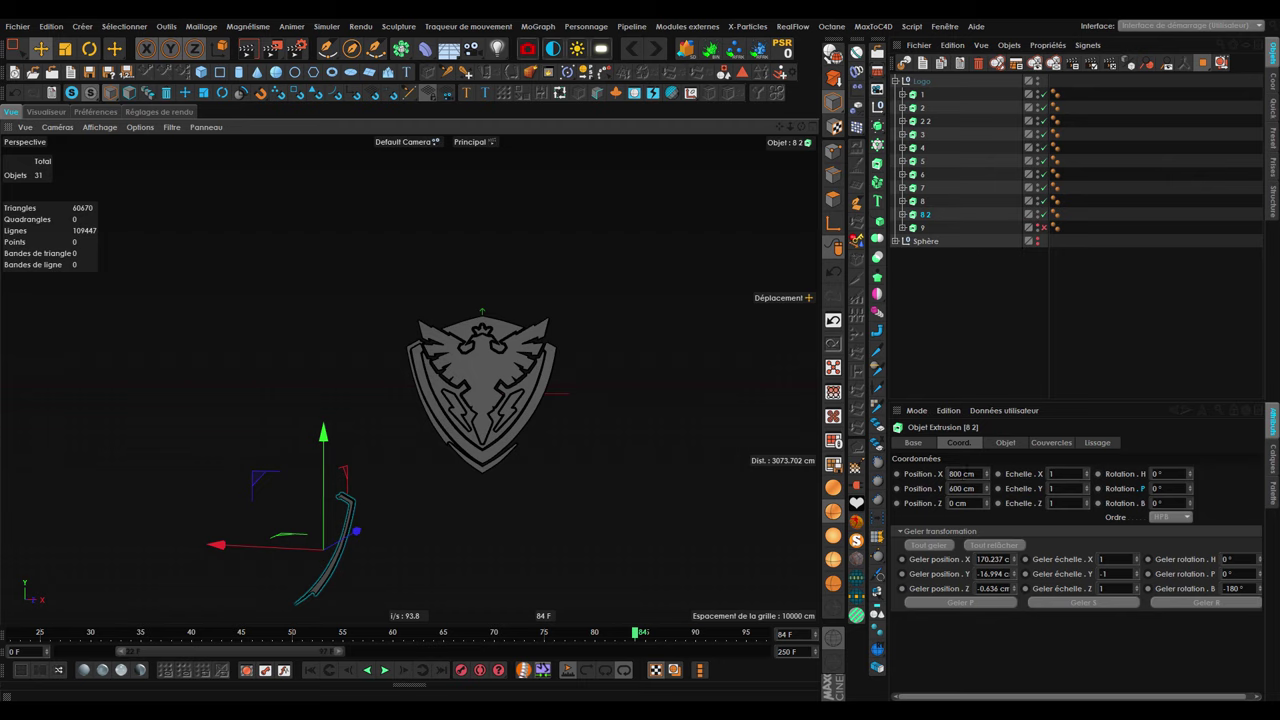
pyautogui.click(955, 474)
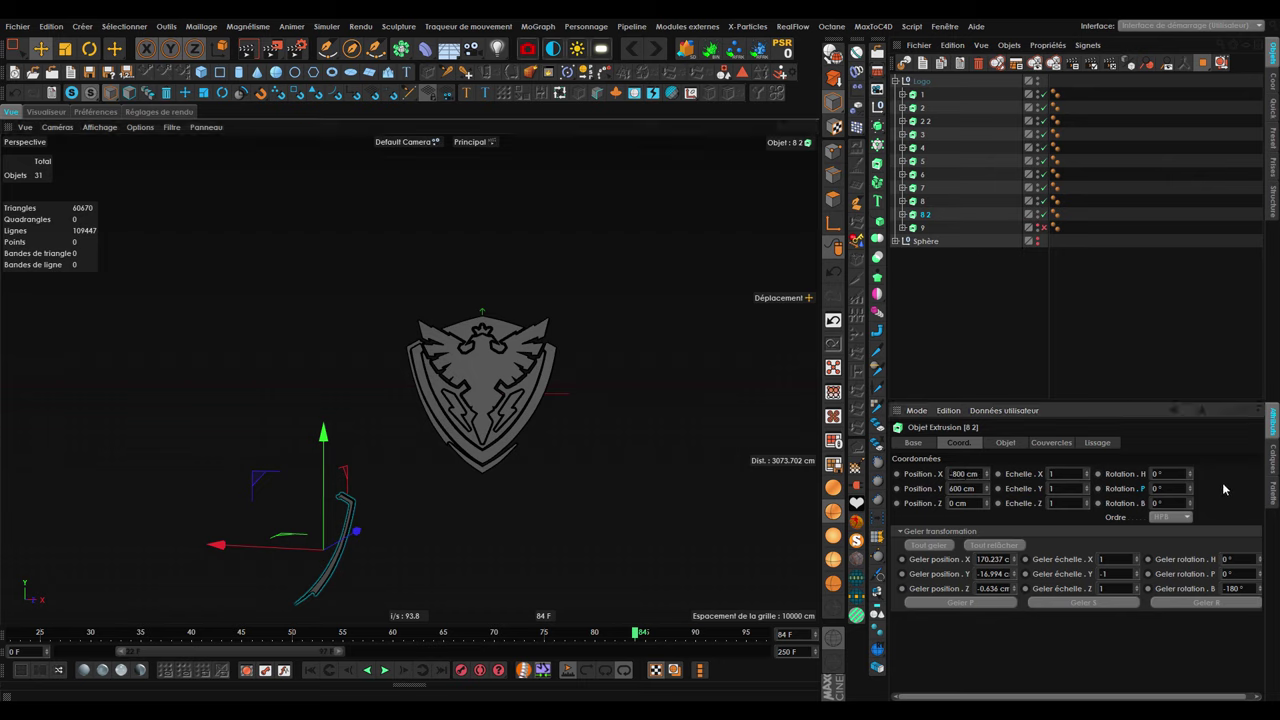
pyautogui.press('Return')
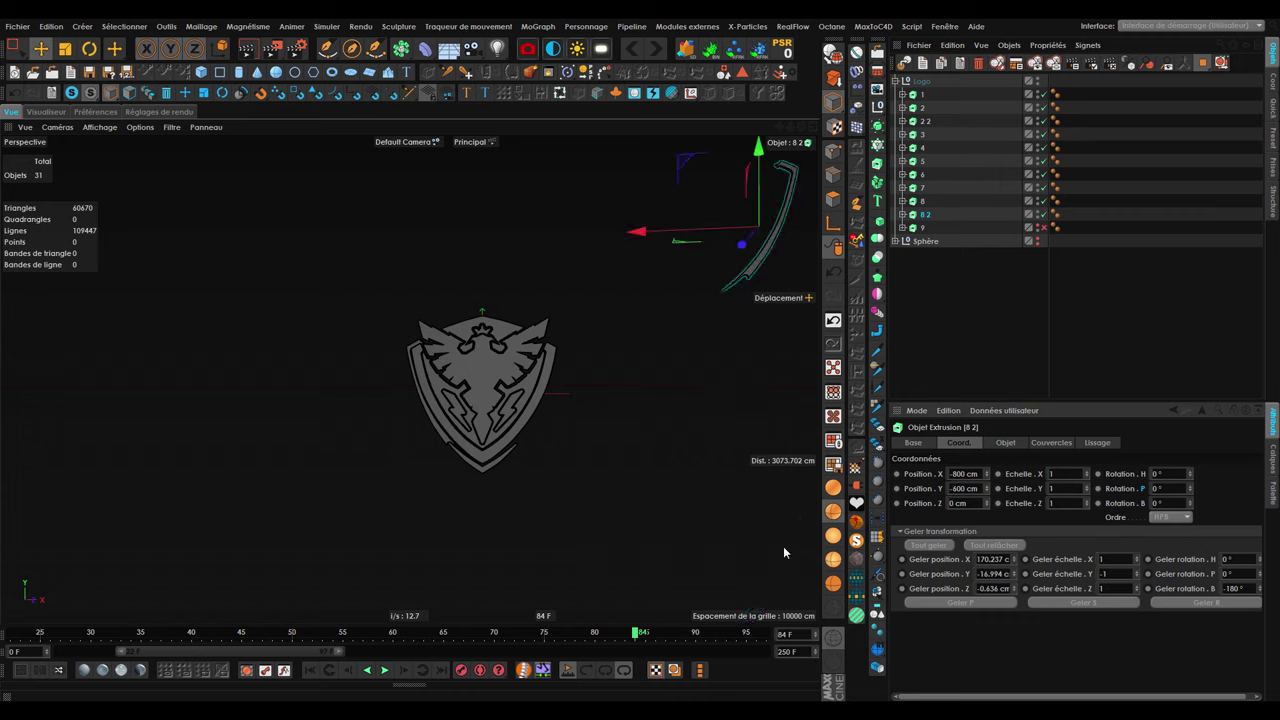
pyautogui.moveTo(478, 455)
pyautogui.keyDown('alt'); pyautogui.mouseDown()
pyautogui.moveTo(425, 450)
pyautogui.moveTo(445, 442)
pyautogui.mouseUp(); pyautogui.keyUp('alt')
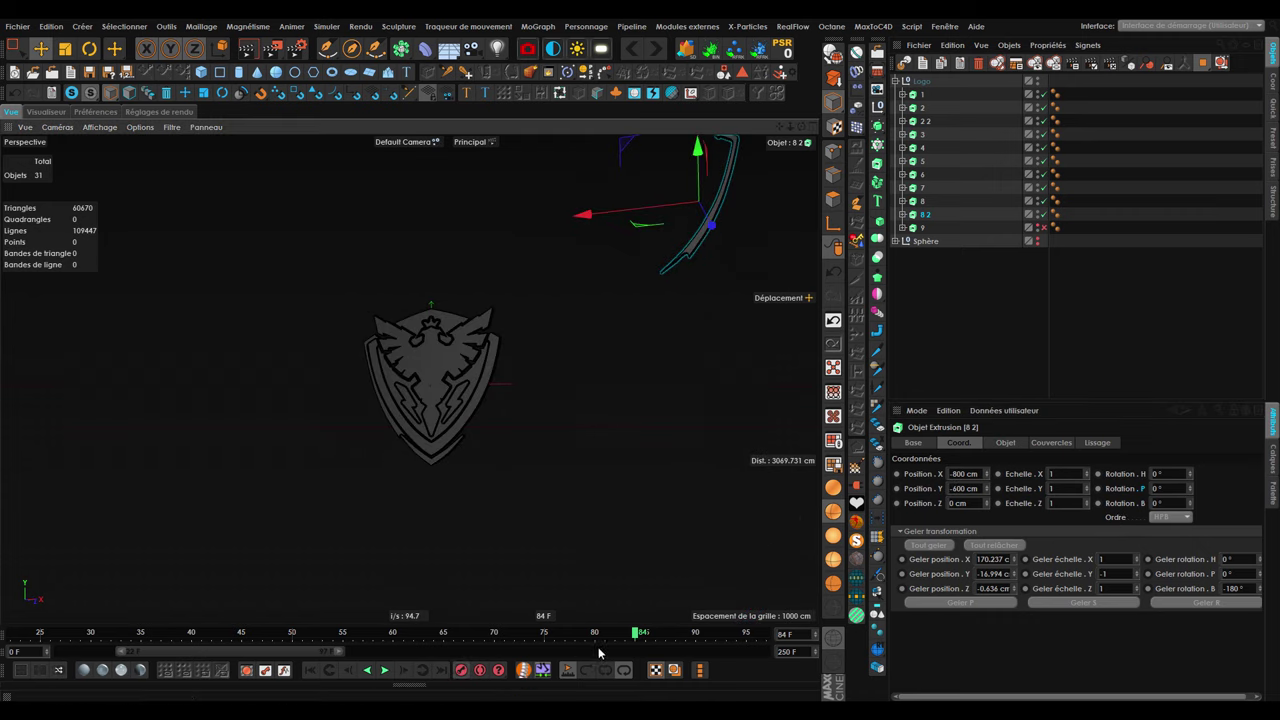
# Preview piece 8 2's fly-in between frames 75 and 80, then start playback.
pyautogui.moveTo(600, 636); pyautogui.dragTo(597, 635)
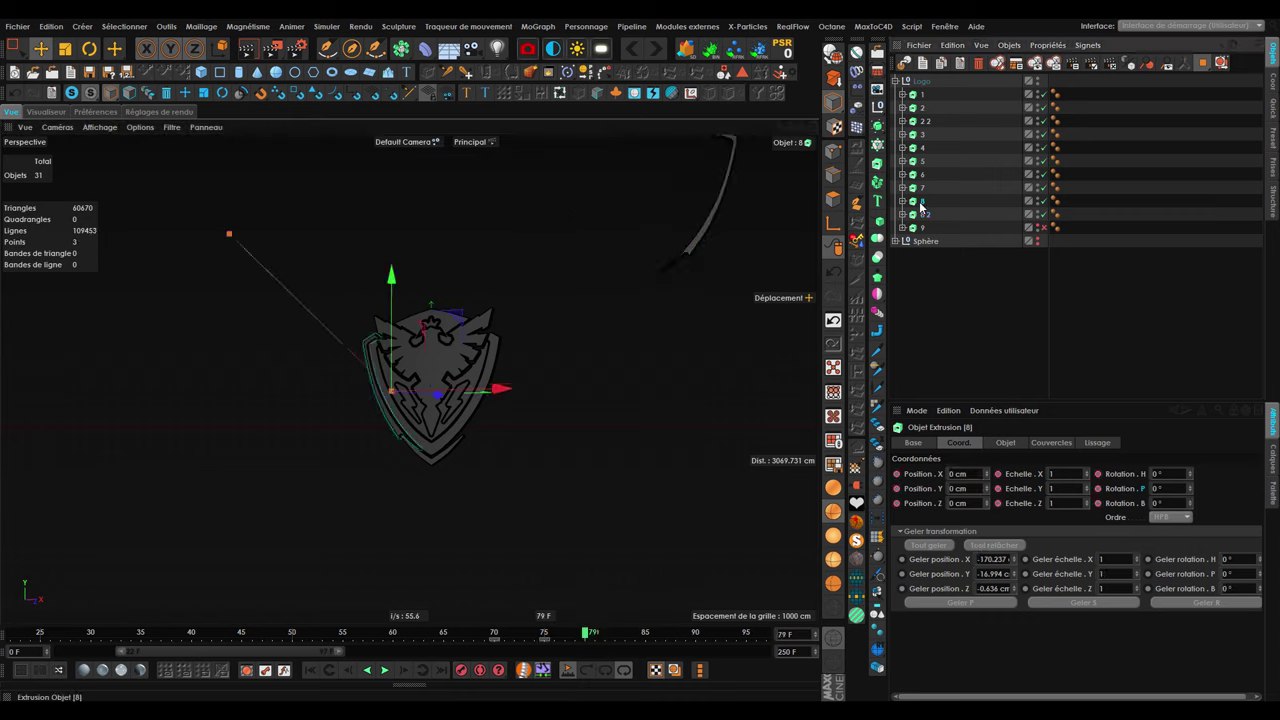
pyautogui.click(545, 636)
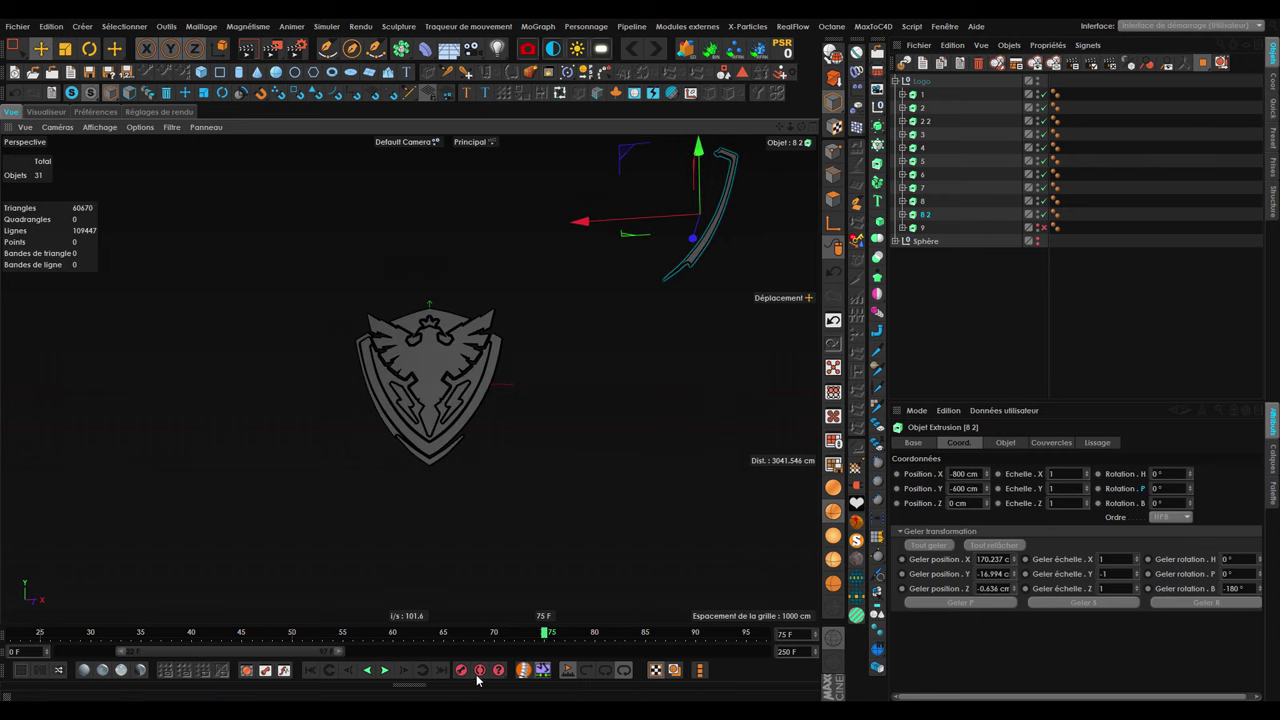
pyautogui.click(598, 636)
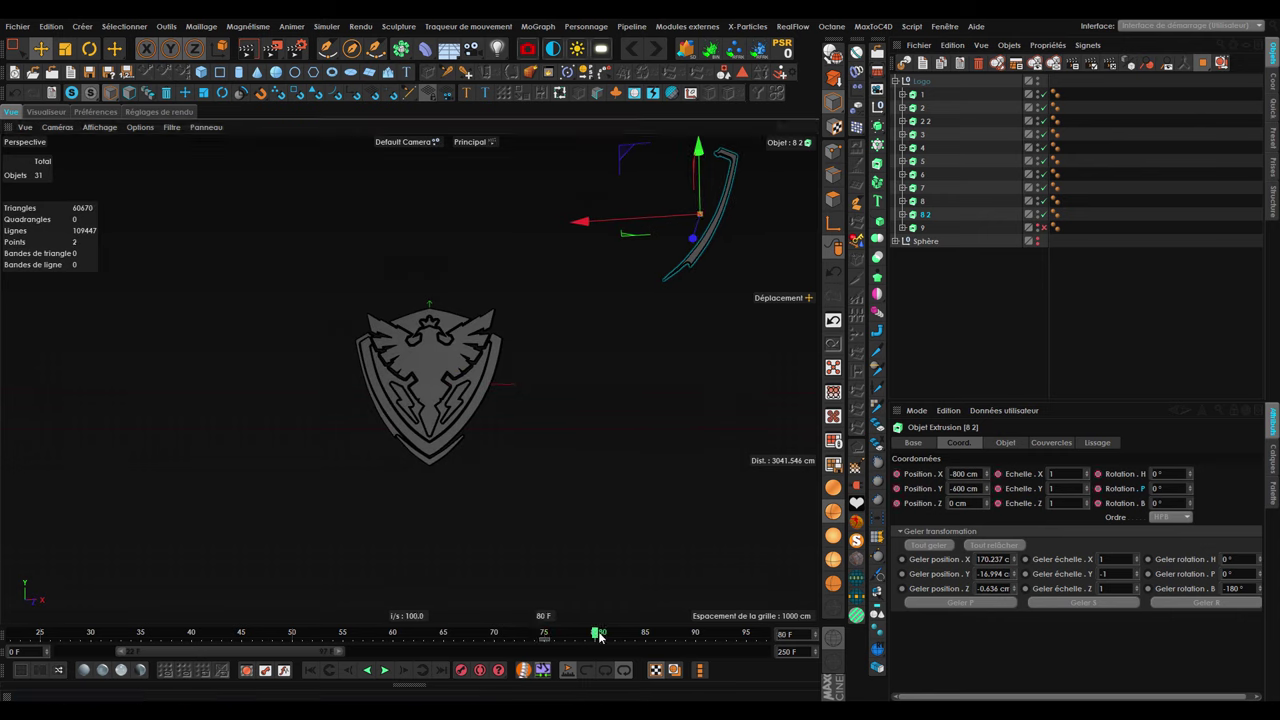
pyautogui.click(384, 670)
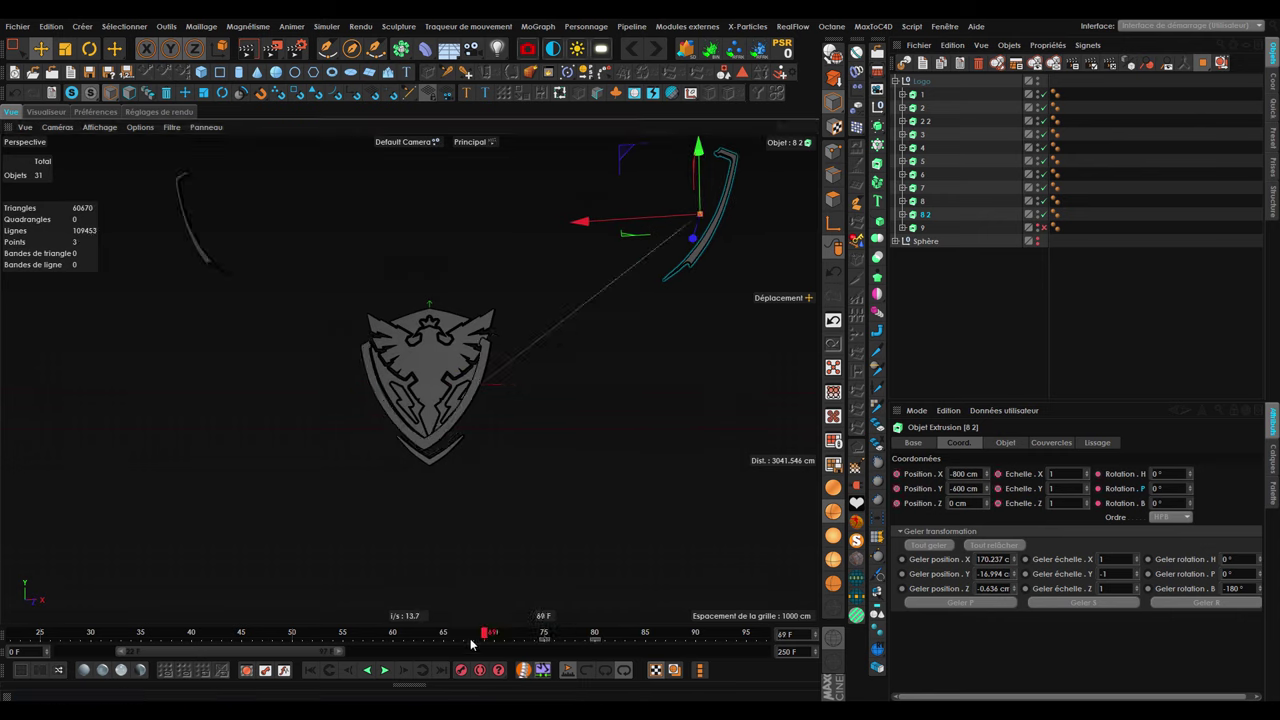
# Stop playback and inspect the pieces on the shield around frame 76.
pyautogui.click(384, 670)
pyautogui.keyDown('alt'); pyautogui.moveTo(500, 362); pyautogui.dragTo(465, 488); pyautogui.keyUp('alt')
pyautogui.moveTo(487, 634); pyautogui.dragTo(555, 634)
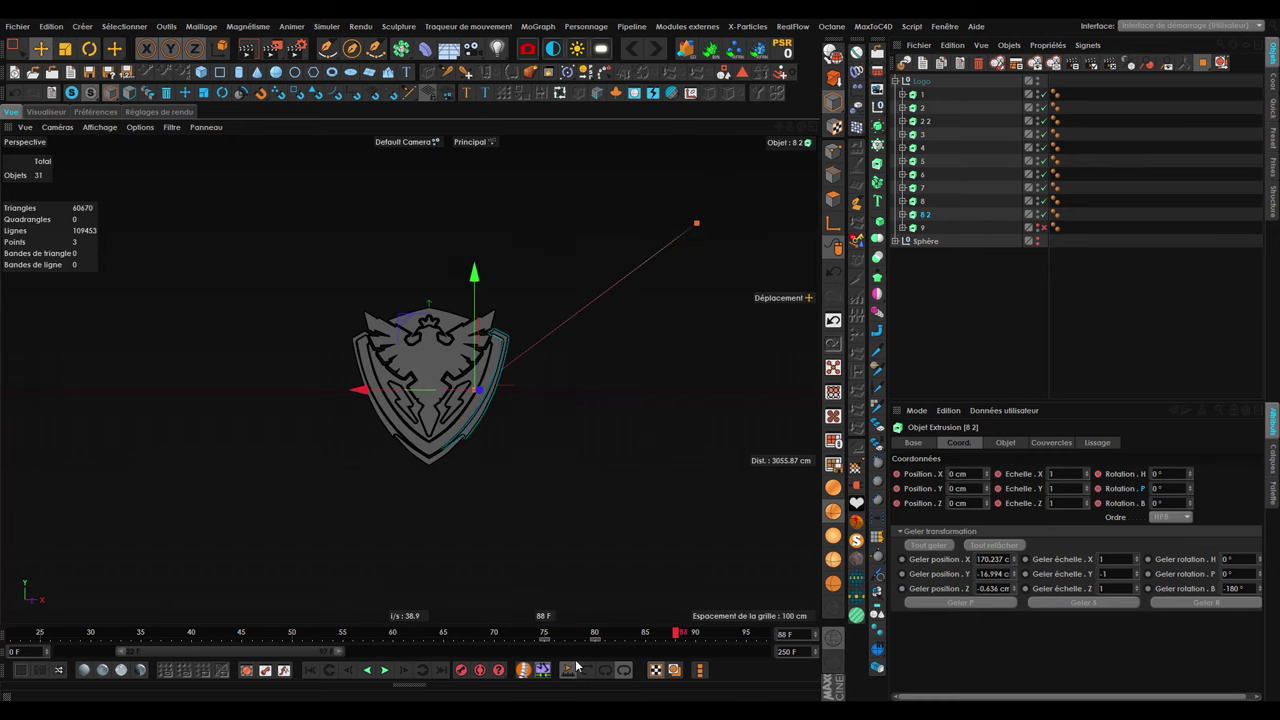
pyautogui.middleClick(489, 417)
pyautogui.middleClick(360, 354)
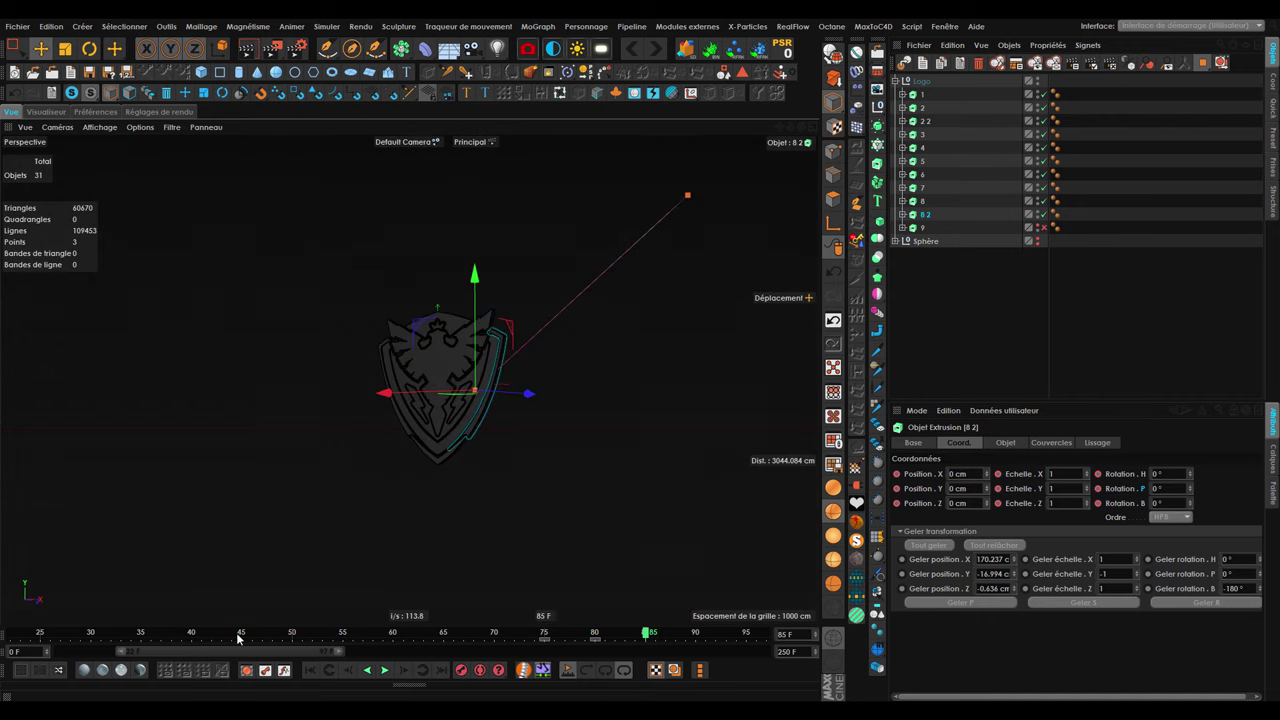
# Widen the timeline range to 0–125 and play the fly-in through frame 93.
pyautogui.moveTo(335, 657); pyautogui.dragTo(425, 651)
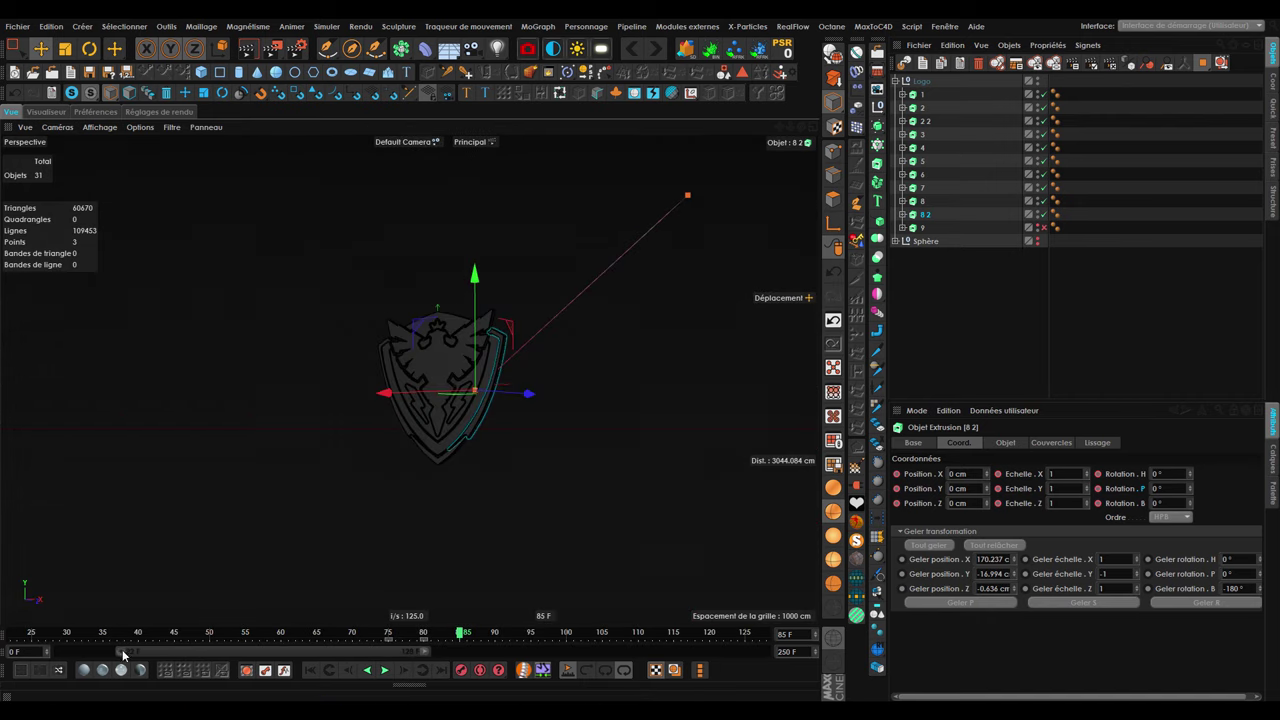
pyautogui.moveTo(122, 649); pyautogui.dragTo(60, 651)
pyautogui.click(385, 670)
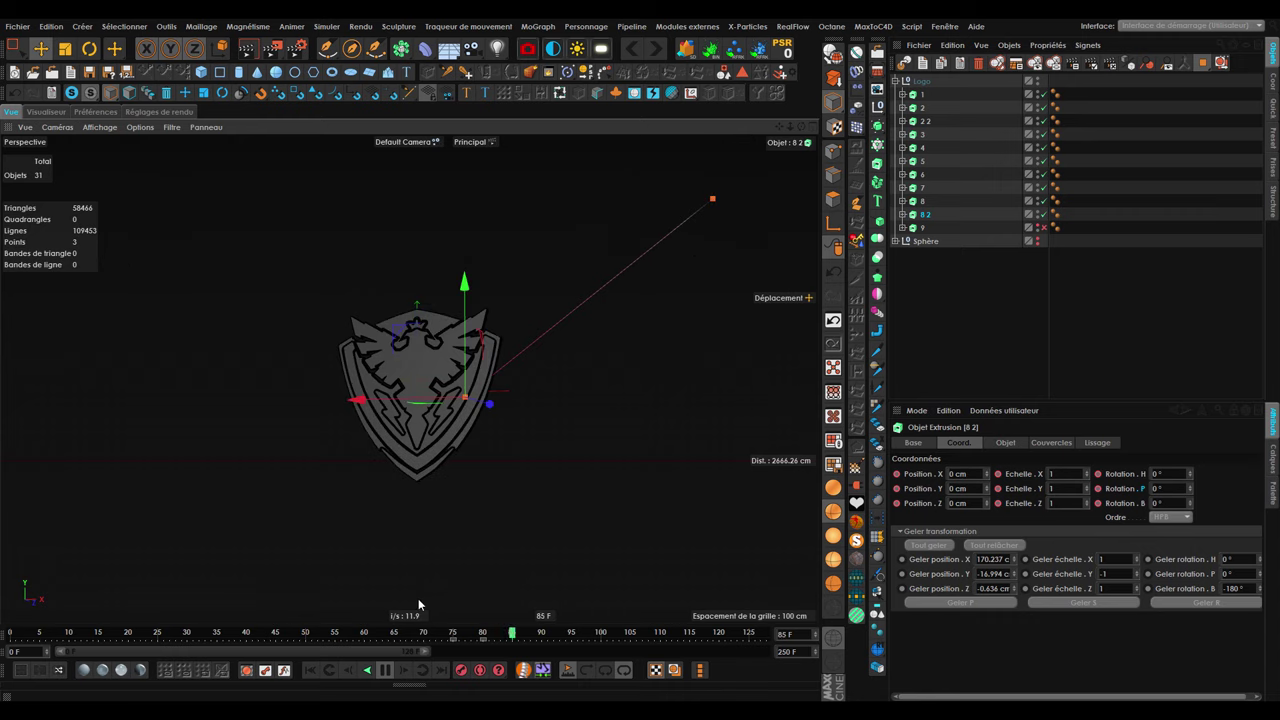
pyautogui.click(384, 670)
pyautogui.keyDown('alt'); pyautogui.moveTo(450, 488); pyautogui.dragTo(441, 454); pyautogui.keyUp('alt')
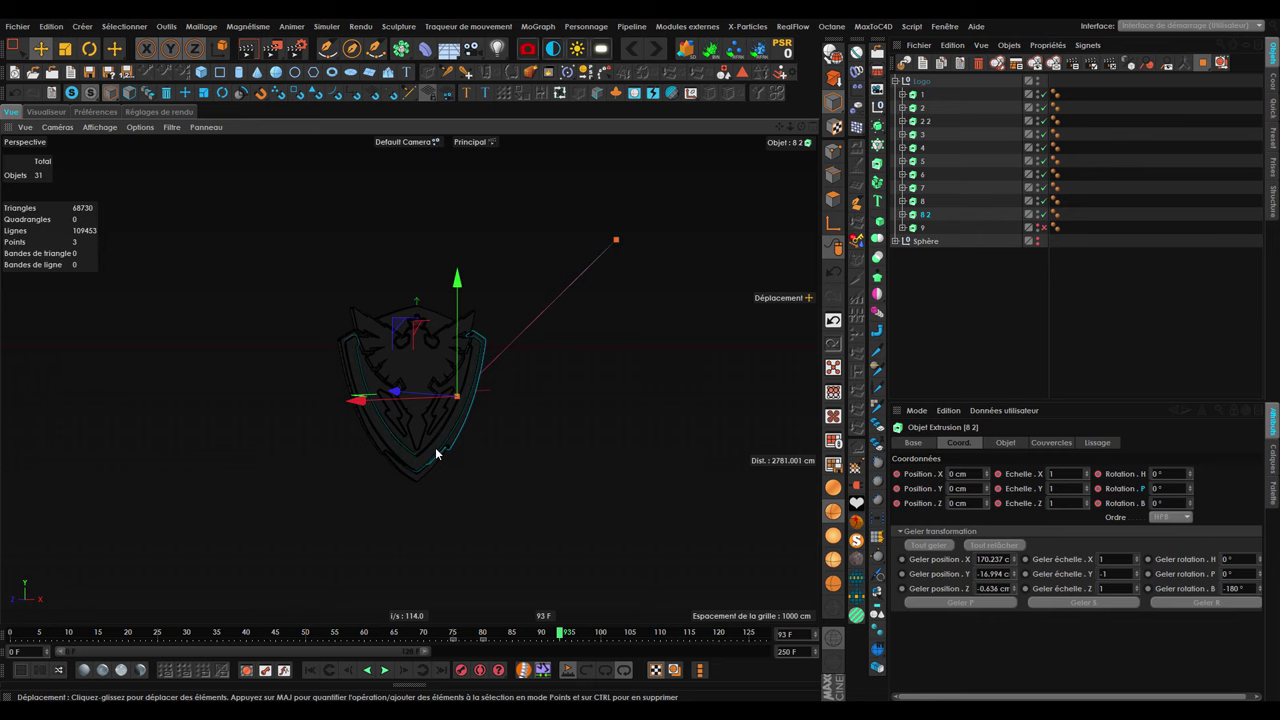
pyautogui.moveTo(430, 636)
pyautogui.mouseDown()
pyautogui.moveTo(406, 646)
pyautogui.moveTo(465, 634)
pyautogui.mouseUp()
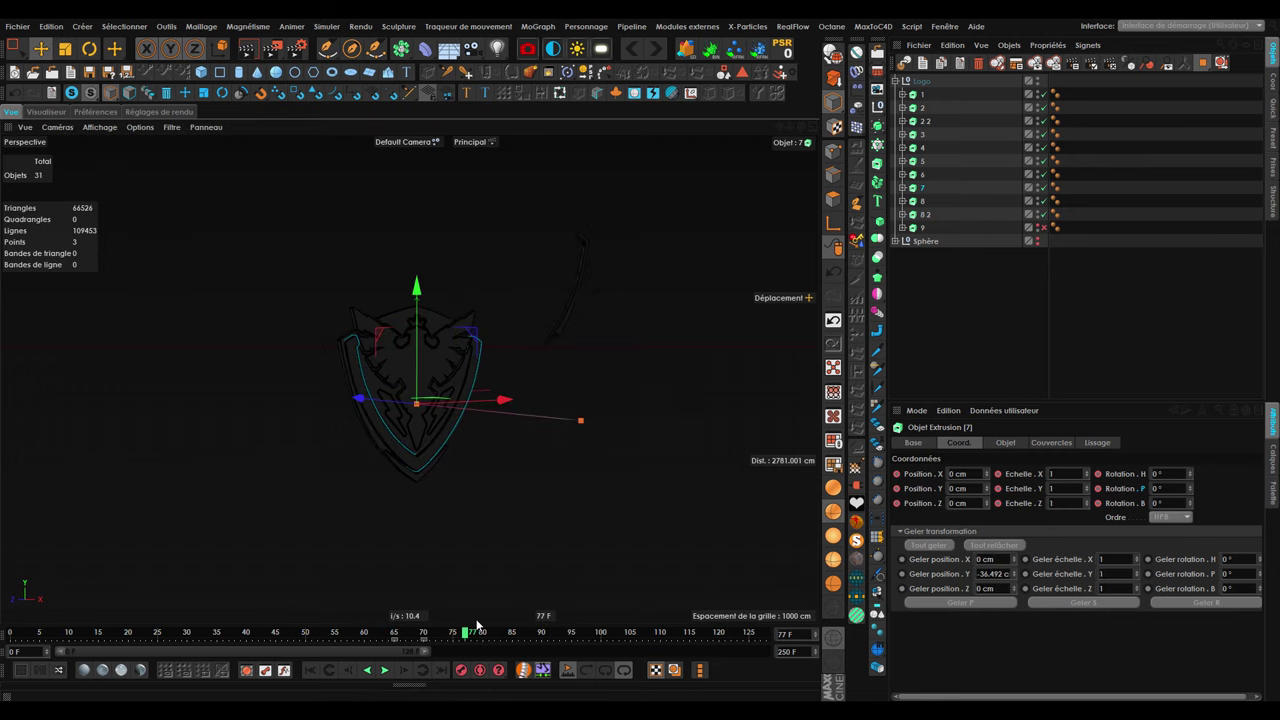
pyautogui.click(951, 228)
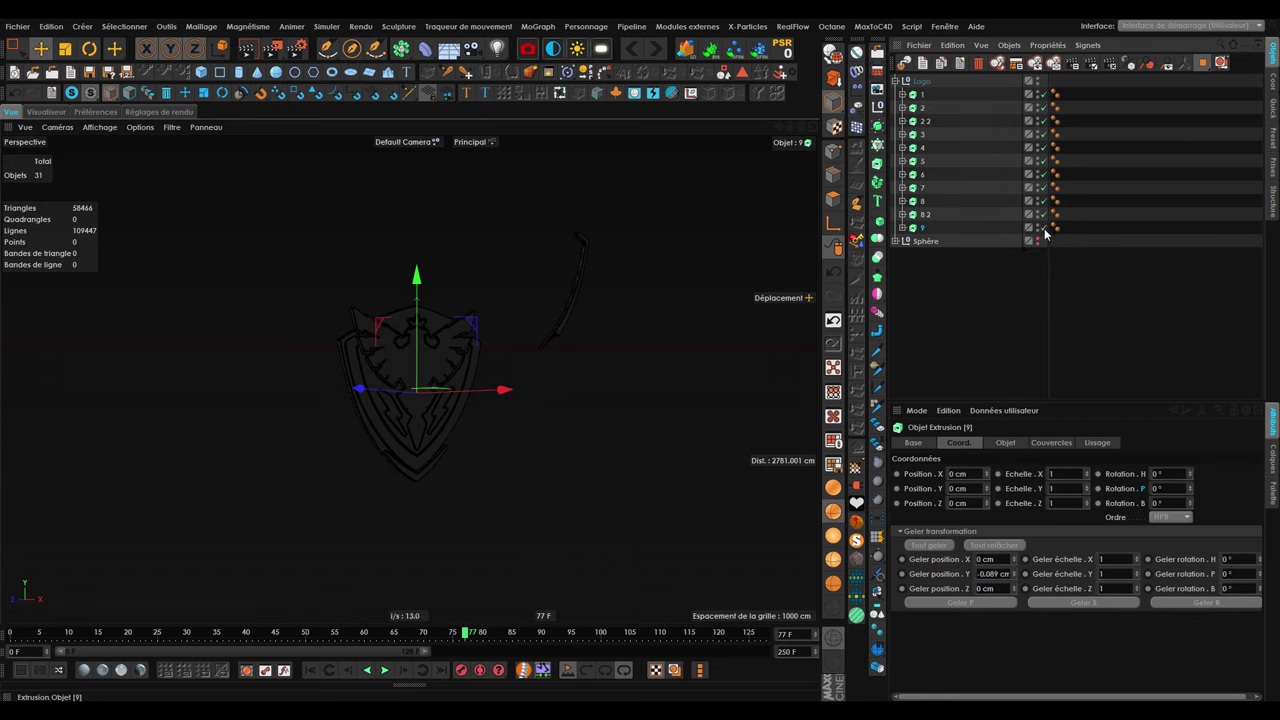
pyautogui.keyDown('alt'); pyautogui.moveTo(392, 451); pyautogui.dragTo(334, 436); pyautogui.keyUp('alt')
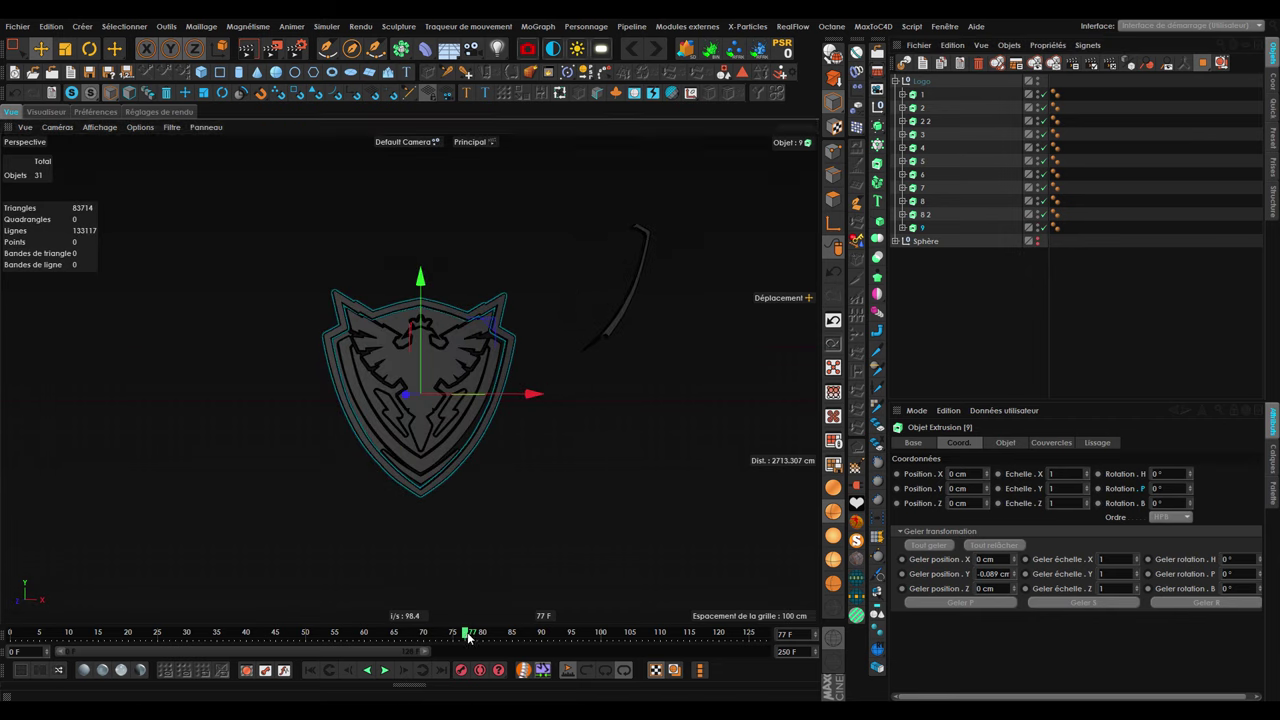
pyautogui.moveTo(468, 638); pyautogui.dragTo(485, 634)
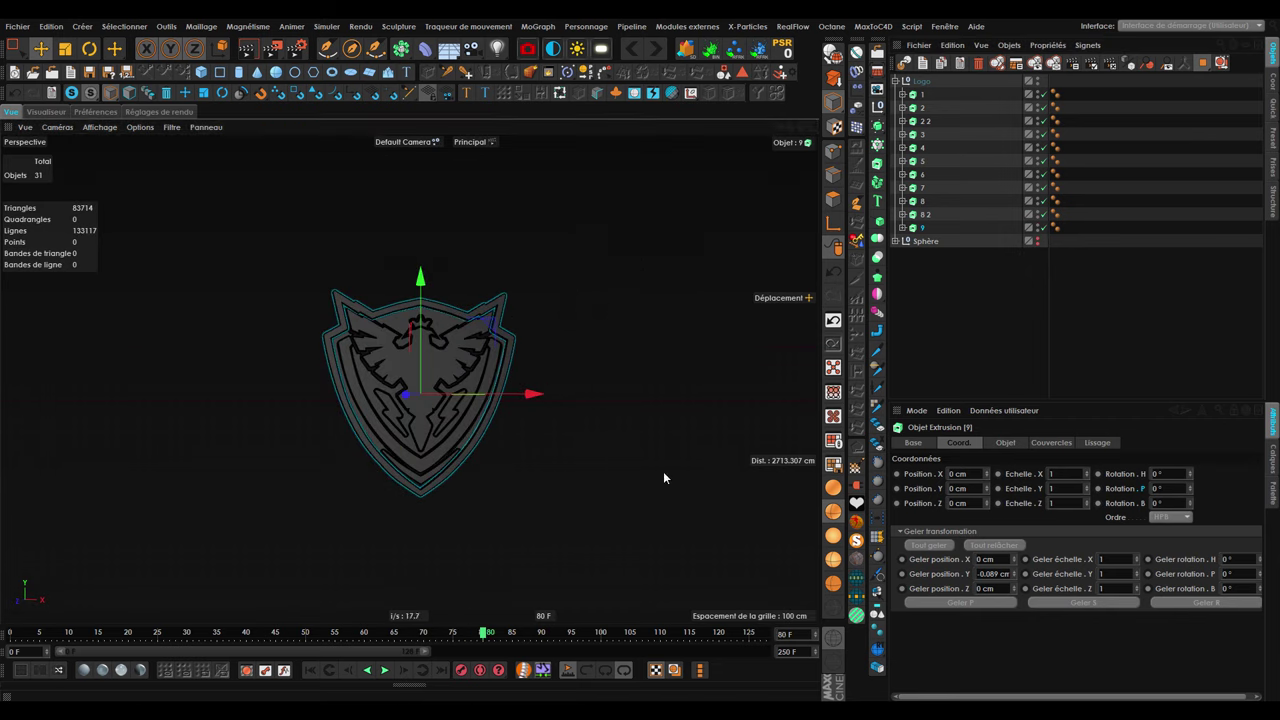
pyautogui.click(925, 214)
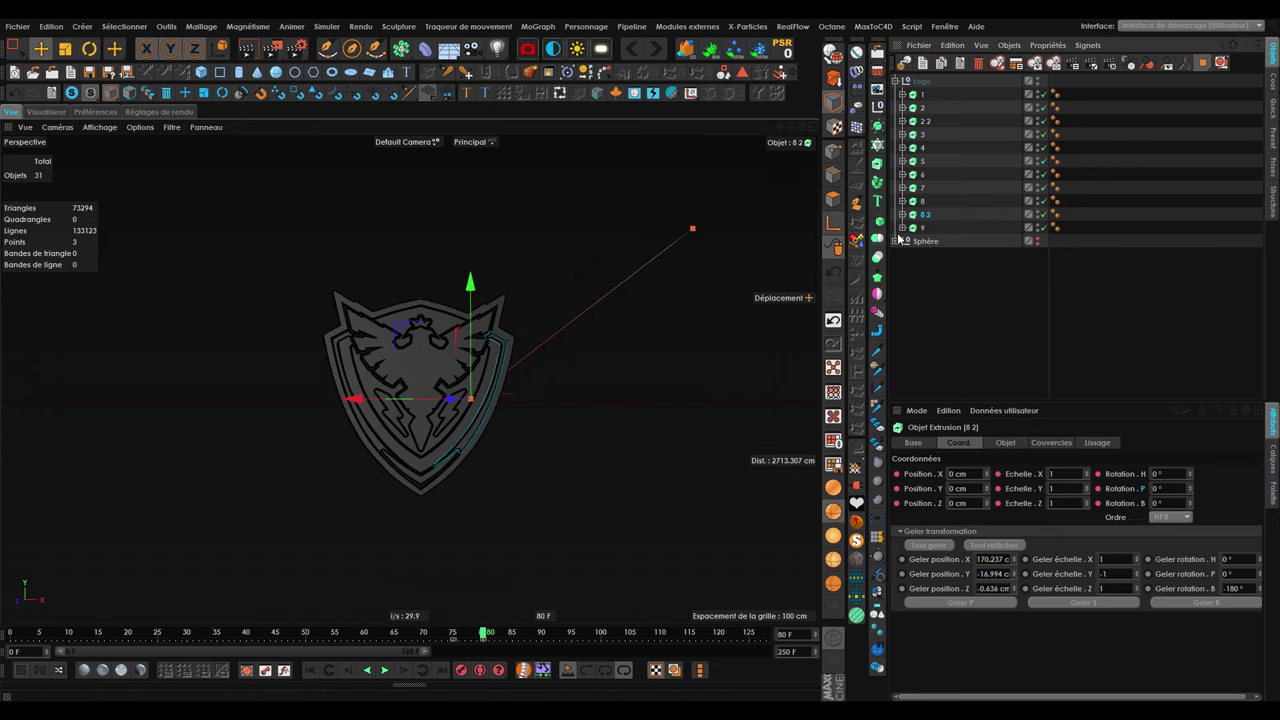
pyautogui.click(930, 290)
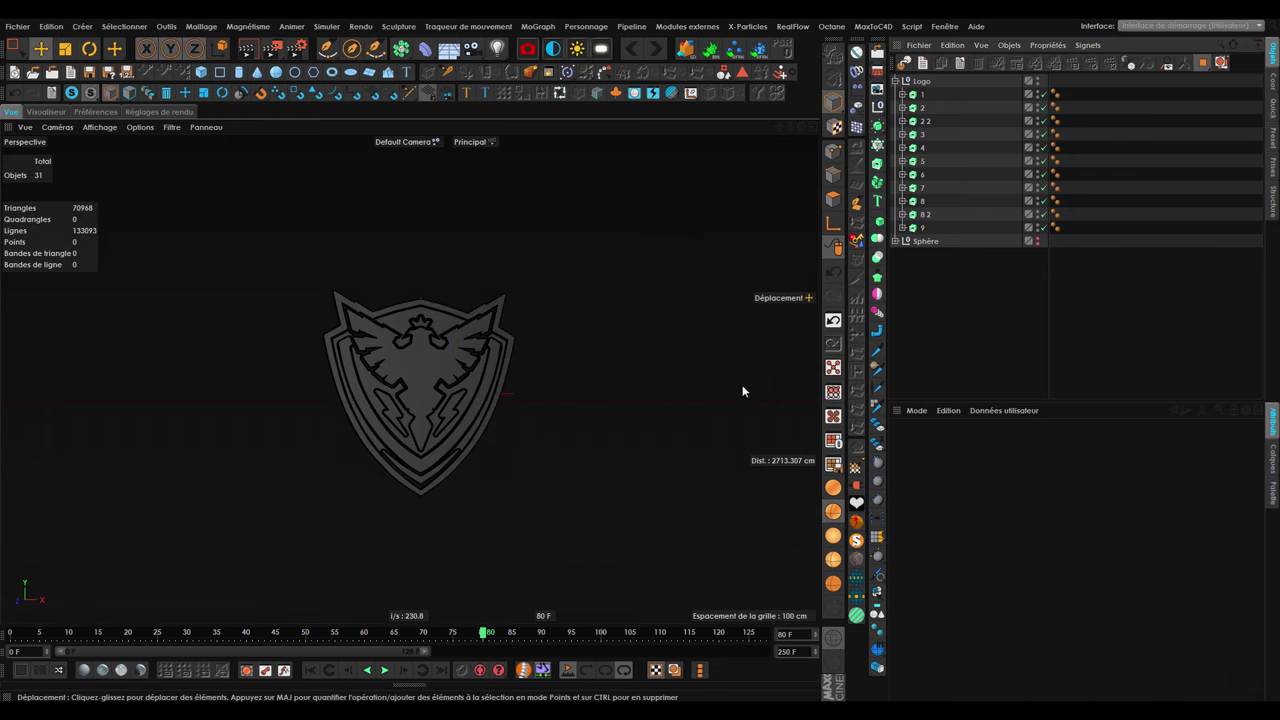
pyautogui.moveTo(490, 636); pyautogui.dragTo(457, 641)
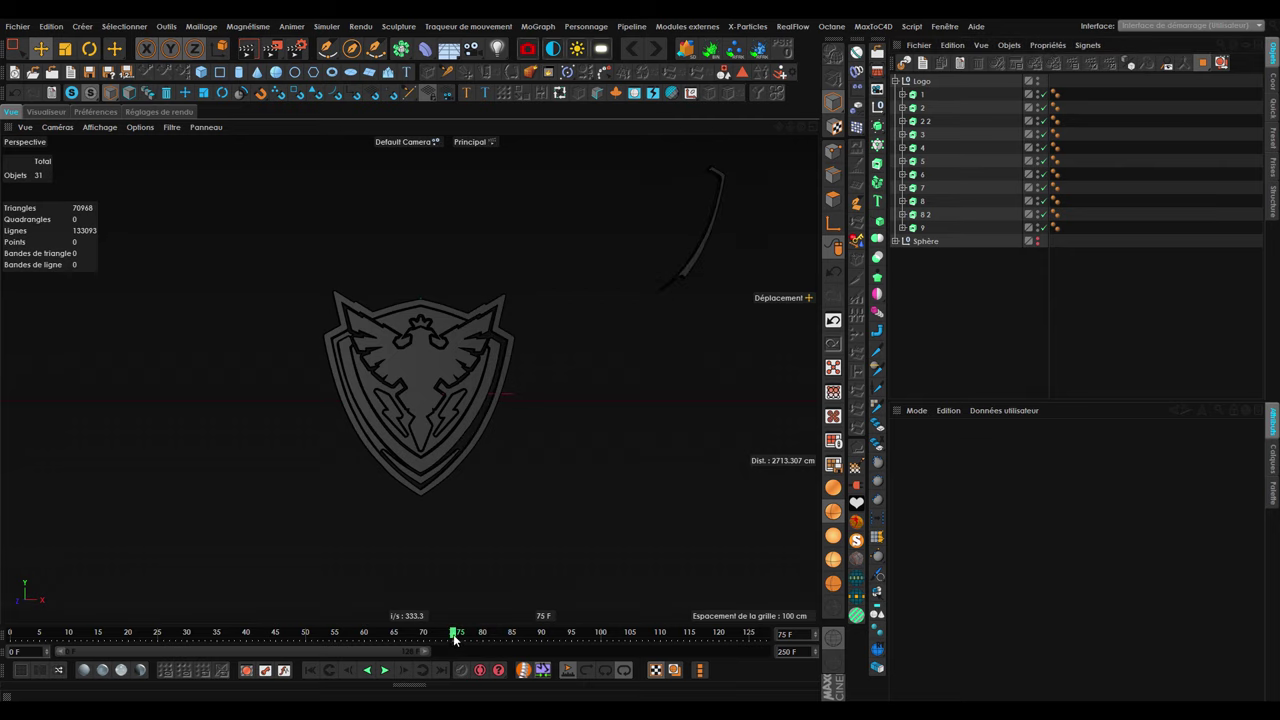
pyautogui.keyDown('alt'); pyautogui.moveTo(443, 454); pyautogui.dragTo(464, 162); pyautogui.keyUp('alt')
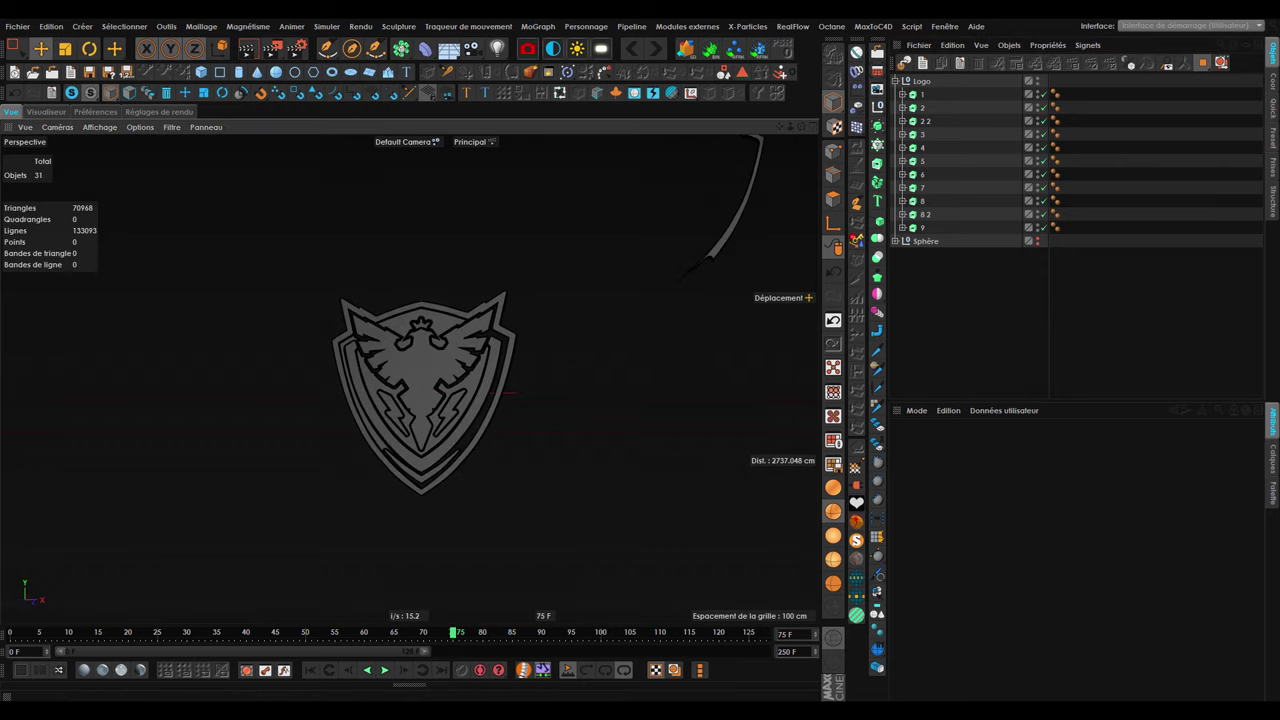
# Review the reference clip around 0:02–0:03, pausing on the clear shield frame, then hide VLC.
pyautogui.click(478, 627)
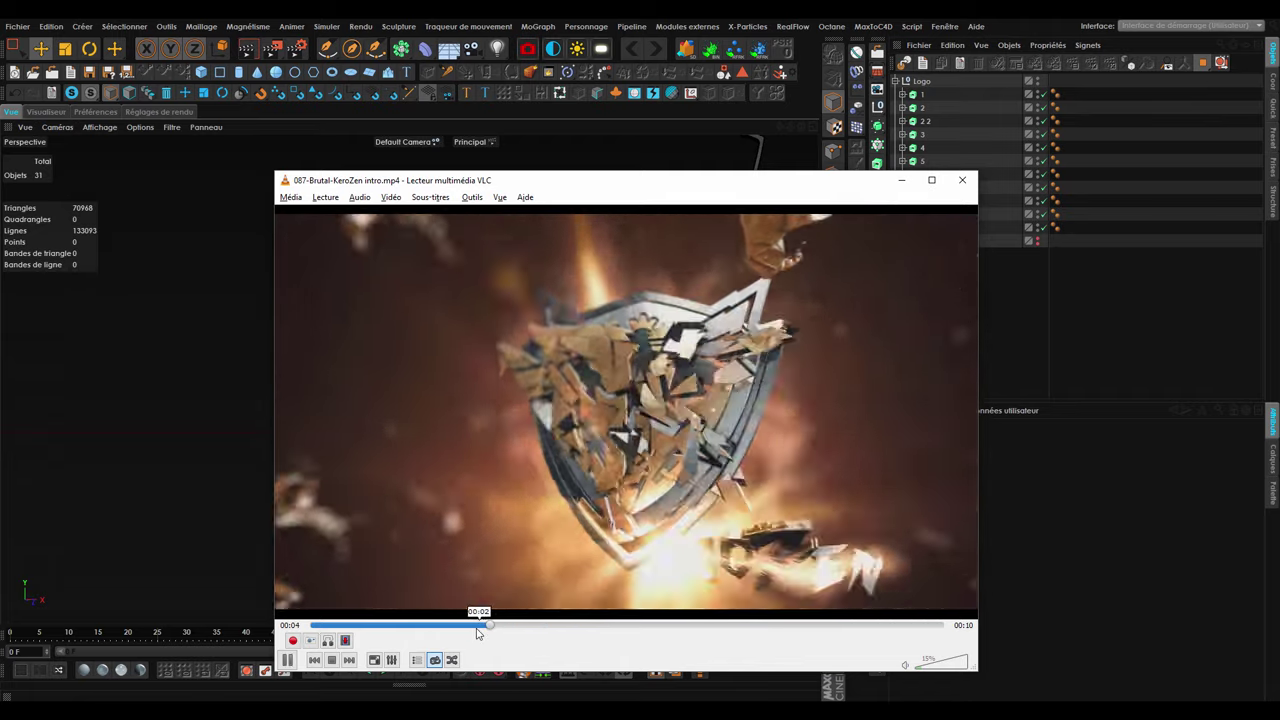
pyautogui.click(449, 627)
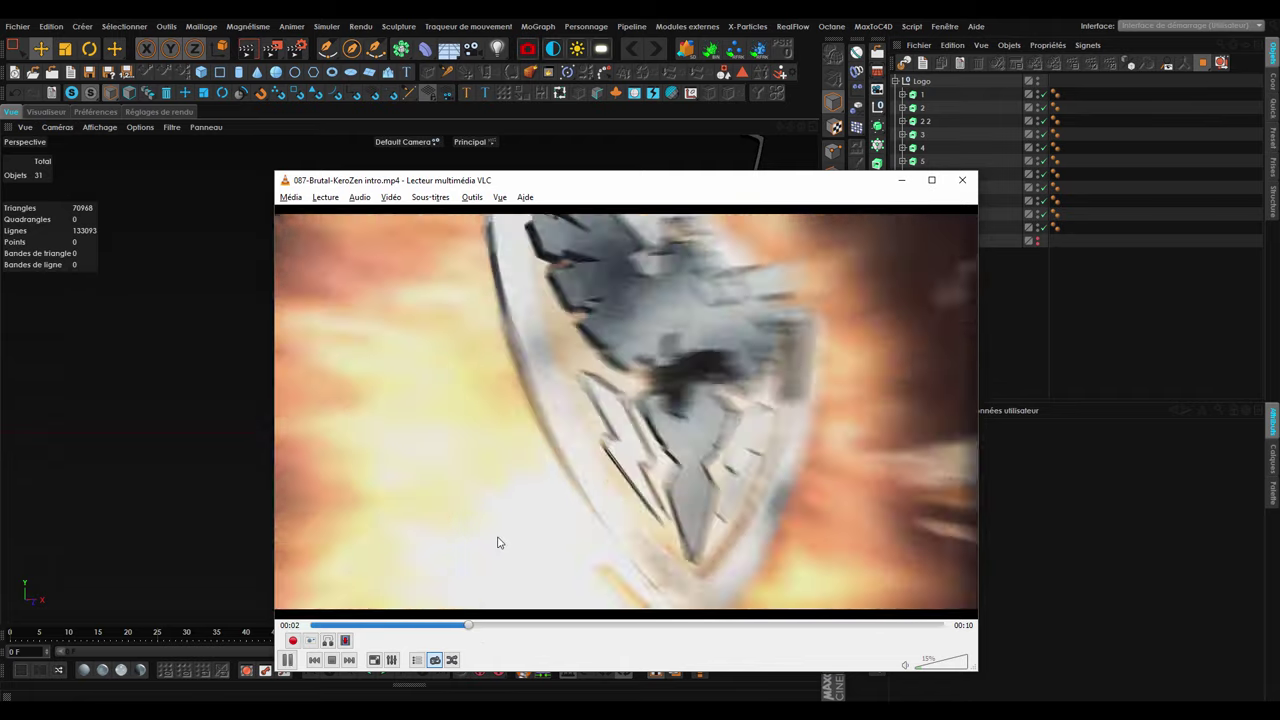
pyautogui.press('space')
pyautogui.moveTo(449, 627)
pyautogui.mouseDown()
pyautogui.moveTo(505, 627)
pyautogui.moveTo(473, 582)
pyautogui.mouseUp()
pyautogui.press('space')
pyautogui.press('space')
pyautogui.press('space')
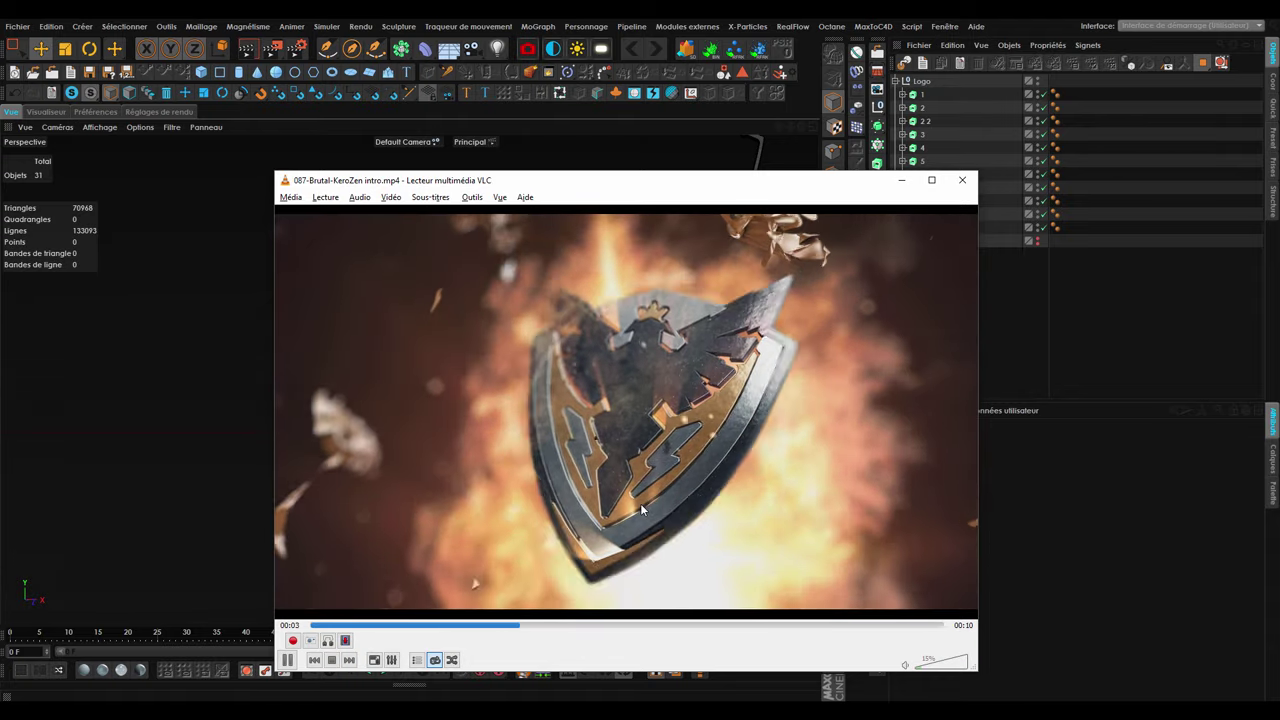
pyautogui.press('space')
pyautogui.click(901, 180)
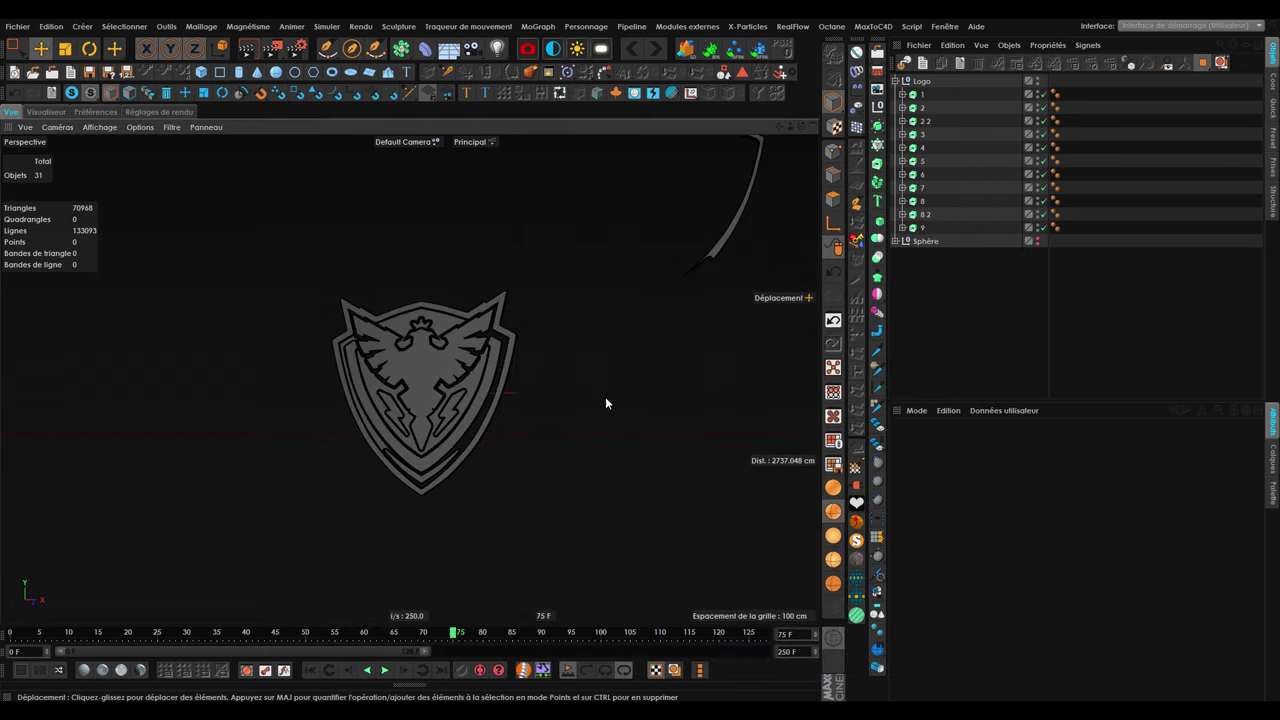
# Key extrusion 9 at zero scale on frame 75.
pyautogui.click(922, 229)
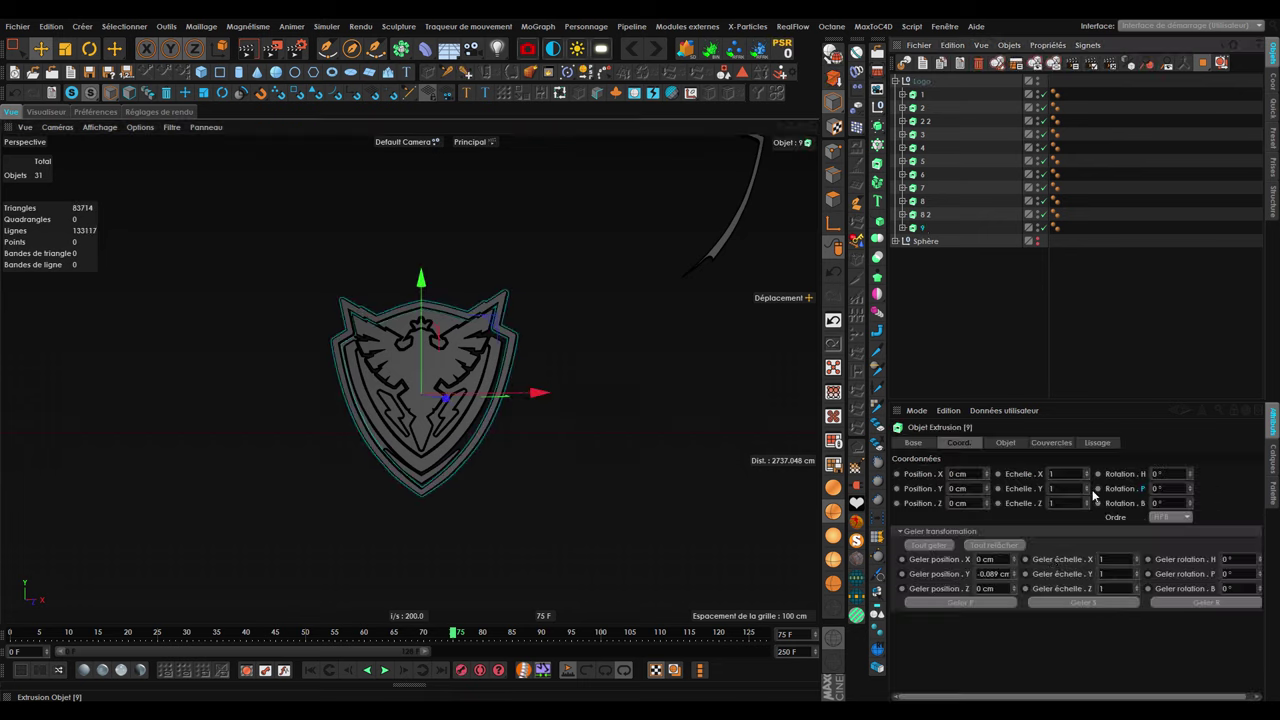
pyautogui.click(1058, 474)
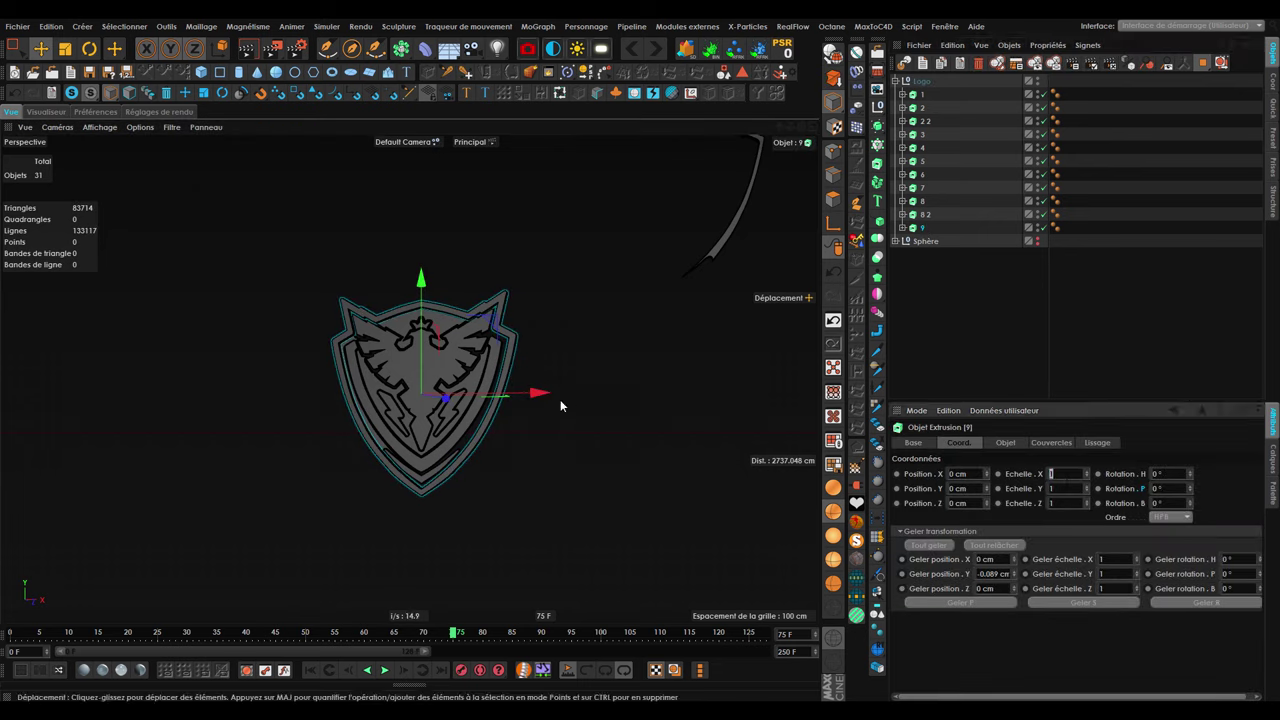
pyautogui.write('0')
pyautogui.press('Tab')
pyautogui.write('0')
pyautogui.press('Tab')
pyautogui.write('0')
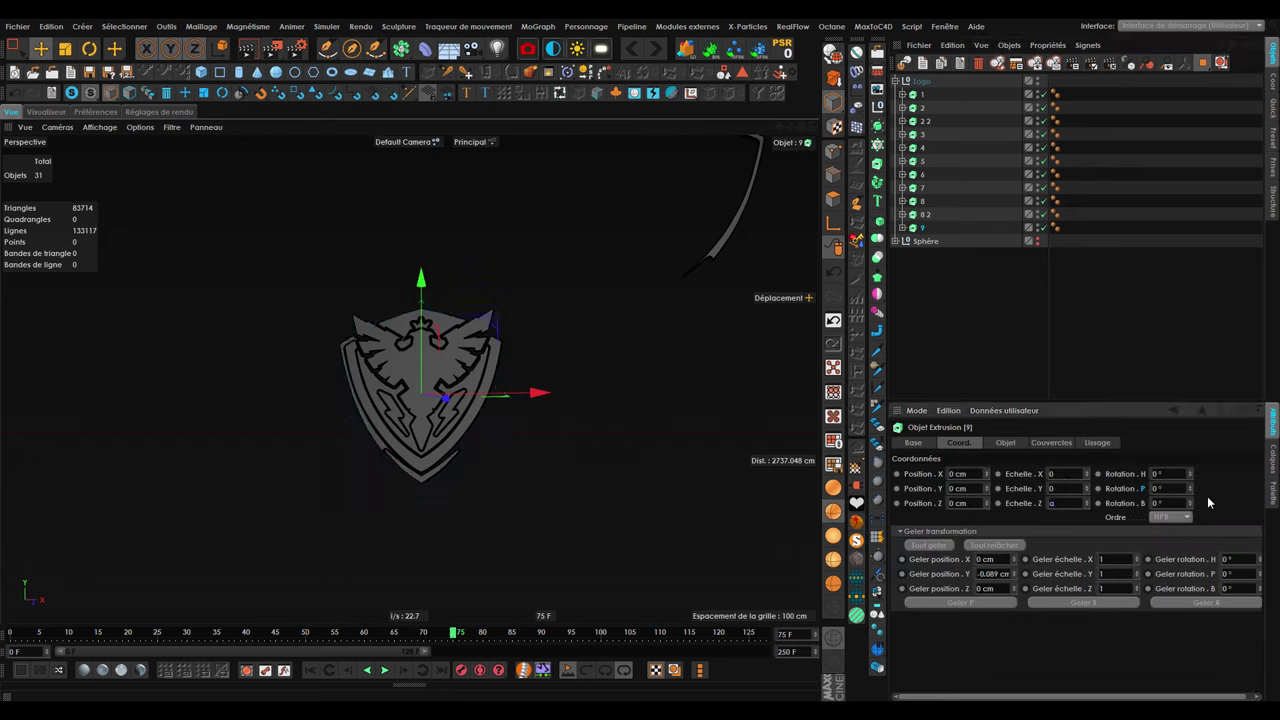
pyautogui.click(465, 678)
# Set extrusion 9's scale to 3 at frame 80.
pyautogui.click(487, 636)
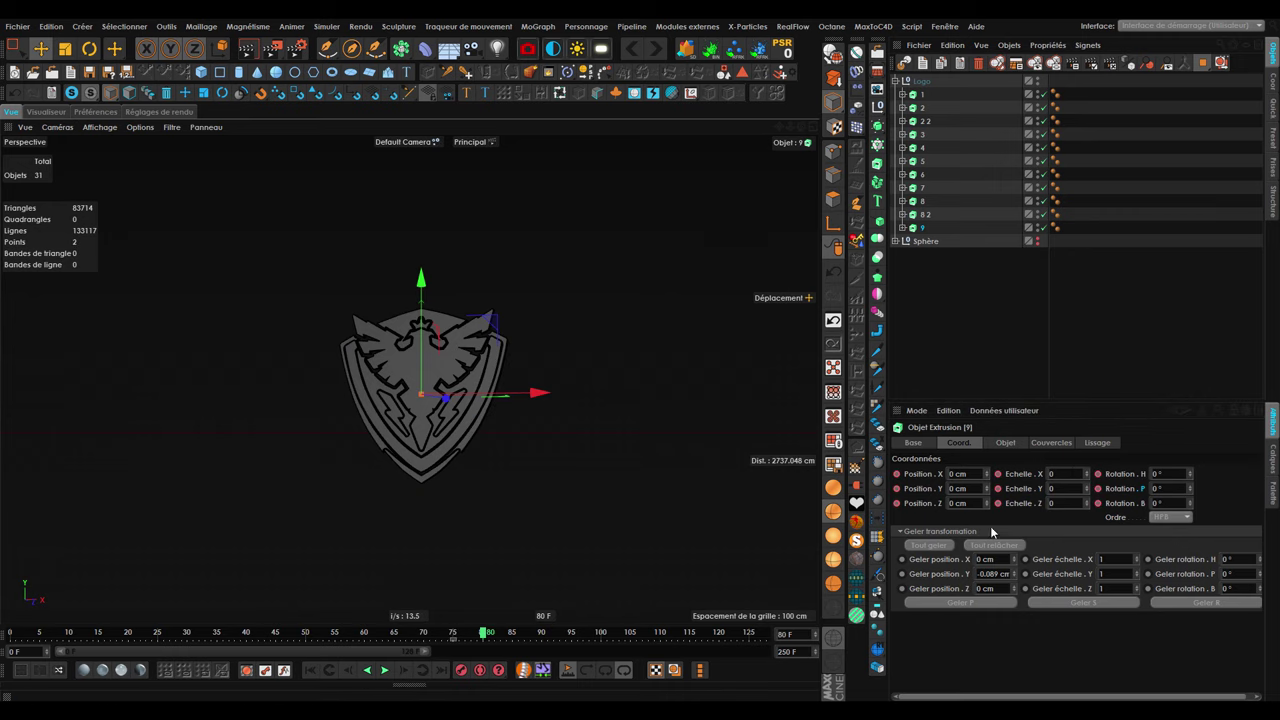
pyautogui.click(1051, 474)
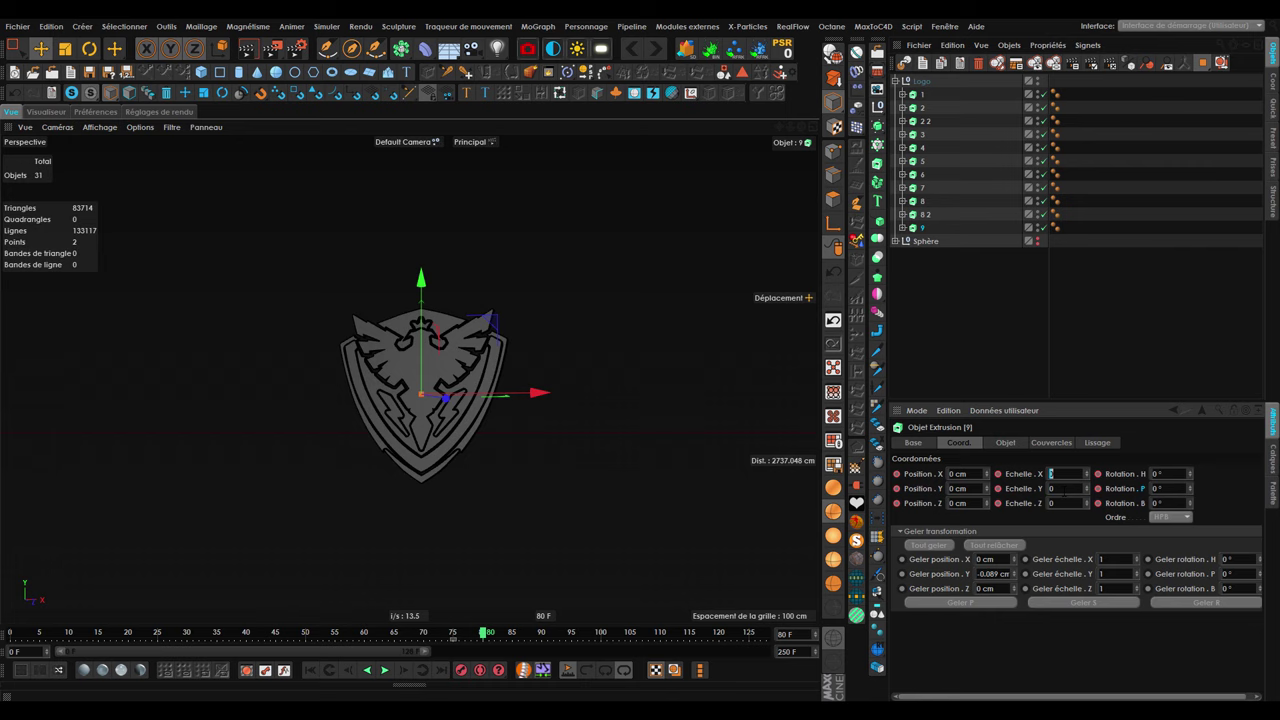
pyautogui.write('3')
pyautogui.press('Return')
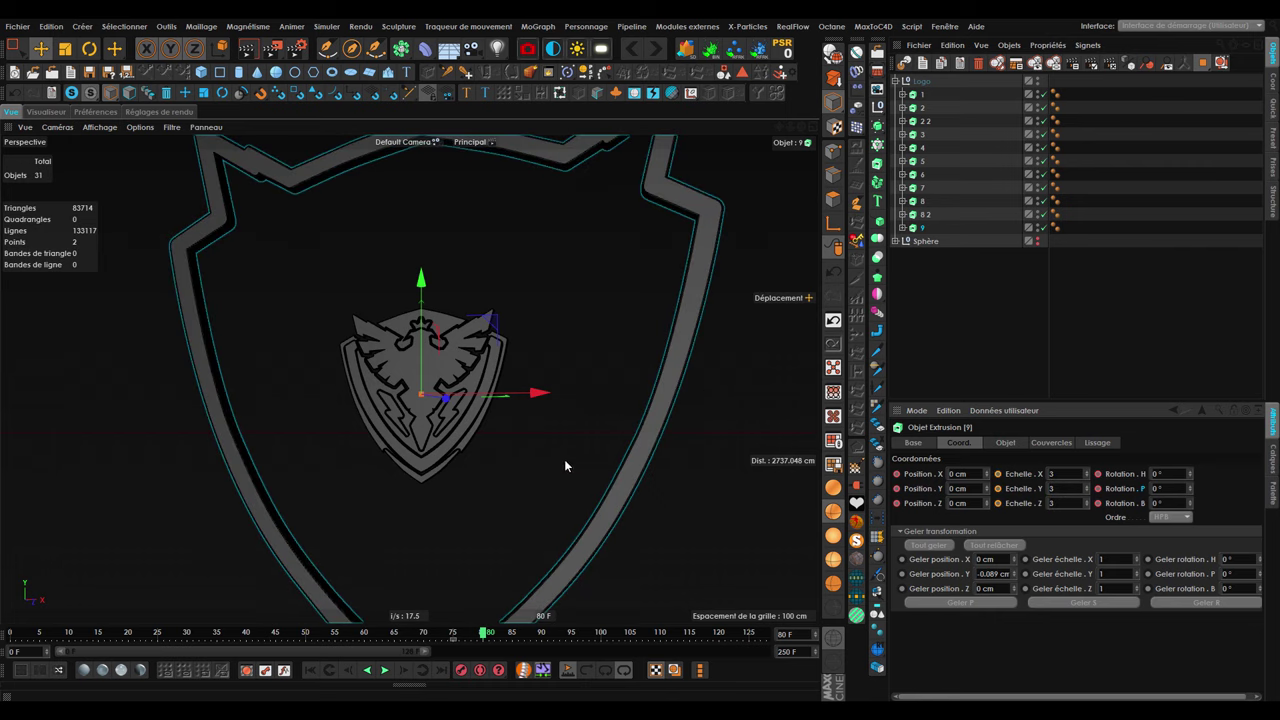
pyautogui.scroll(1, 563, 470)
# Replay the reference video from about 2 seconds, then hide VLC.
pyautogui.hotkey('alt', 'Tab')
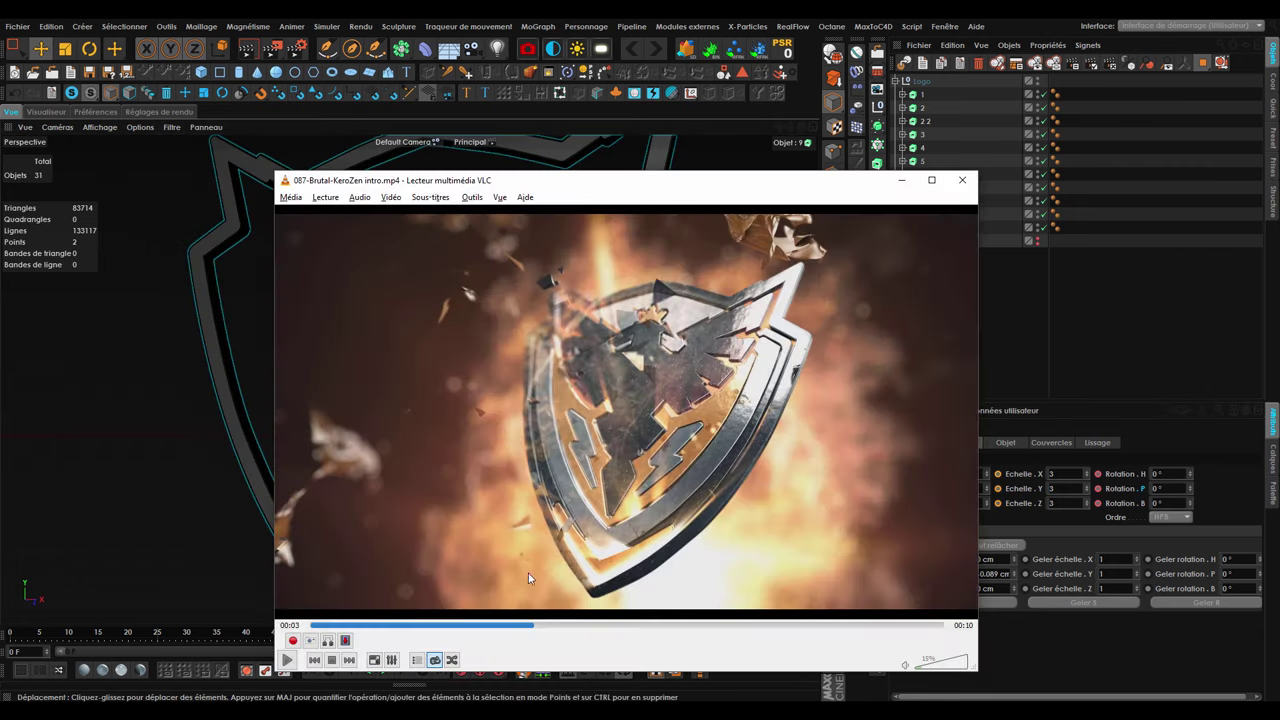
pyautogui.moveTo(505, 627); pyautogui.dragTo(459, 629)
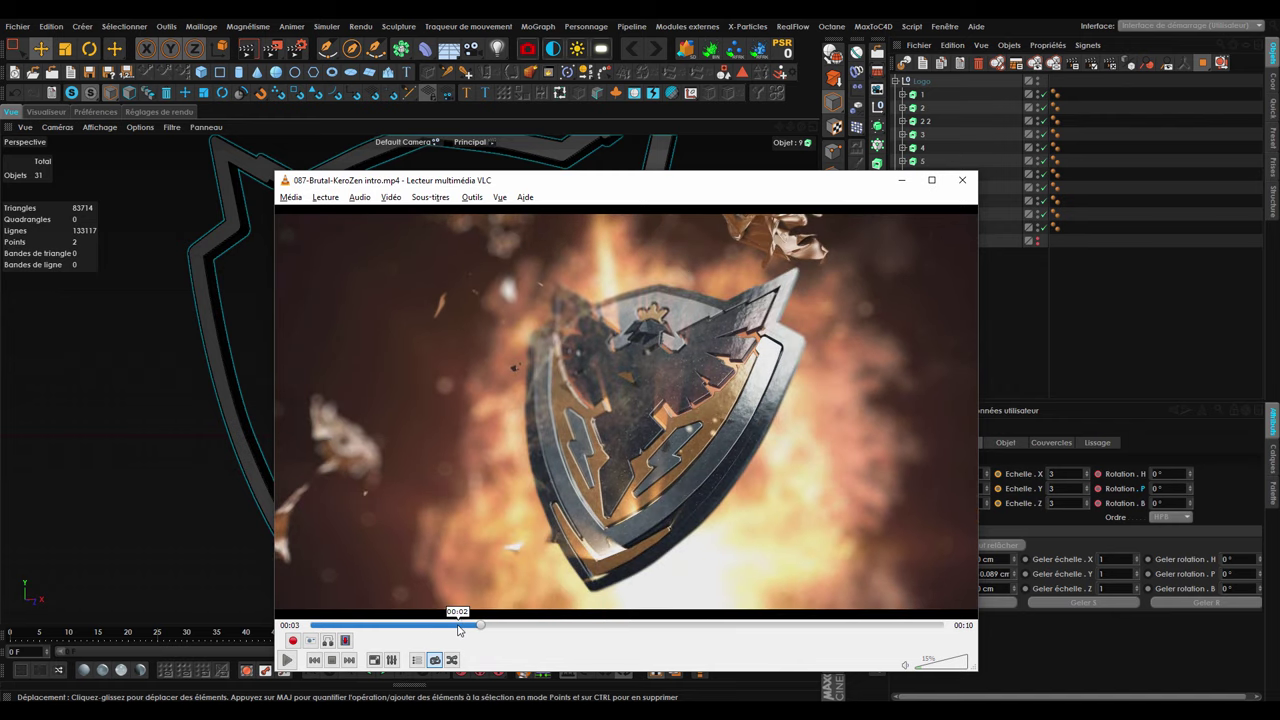
pyautogui.press('space')
pyautogui.click(901, 180)
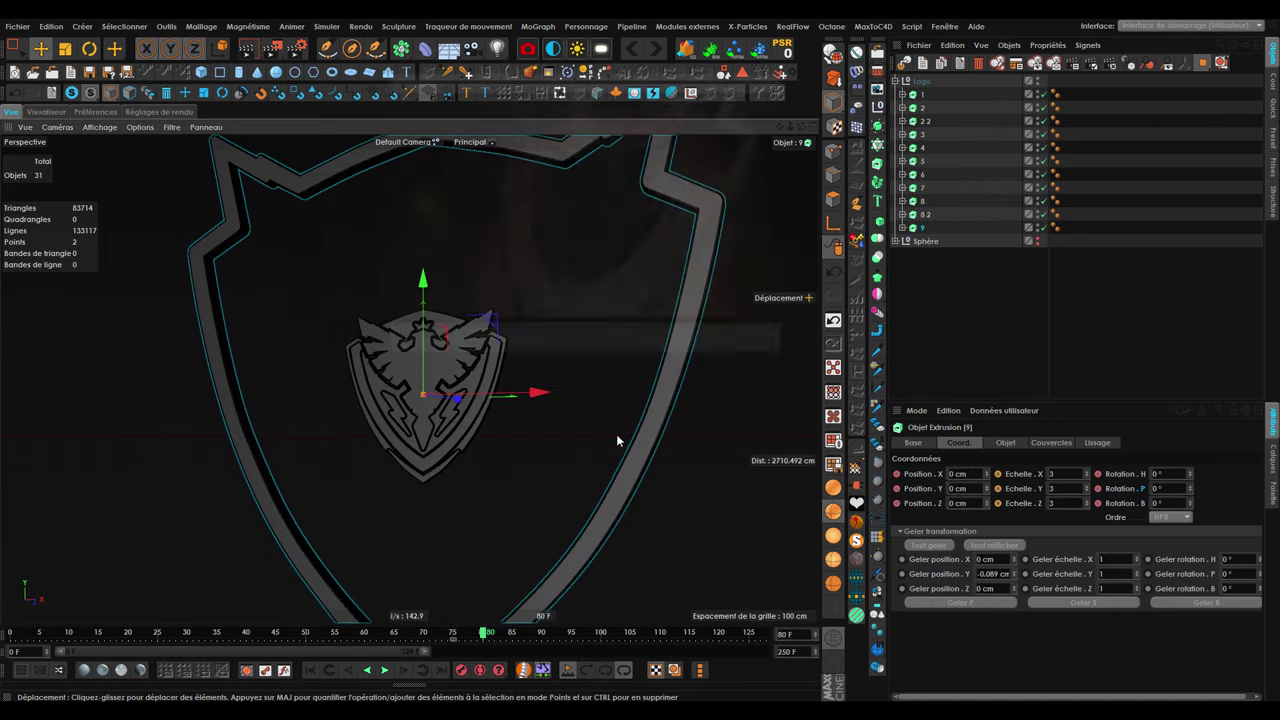
pyautogui.keyDown('alt'); pyautogui.moveTo(443, 440); pyautogui.dragTo(434, 437); pyautogui.keyUp('alt')
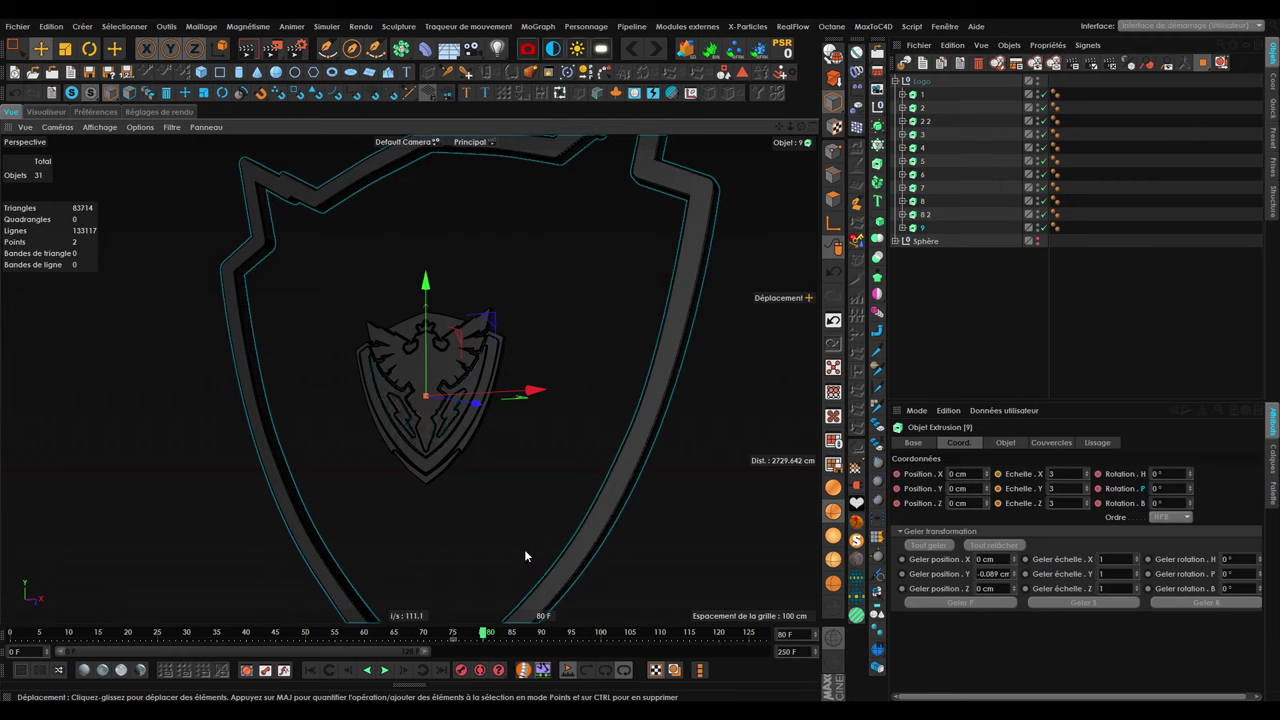
pyautogui.click(539, 635)
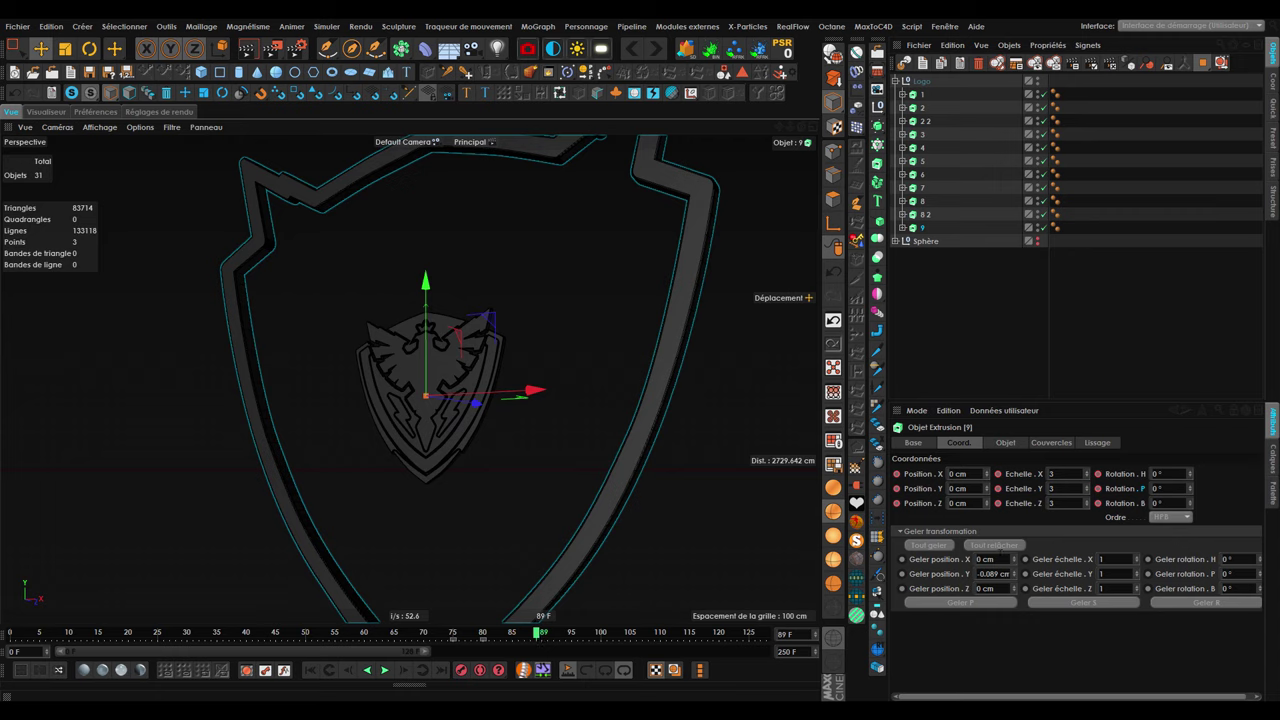
pyautogui.hotkey('ctrl', 'z')
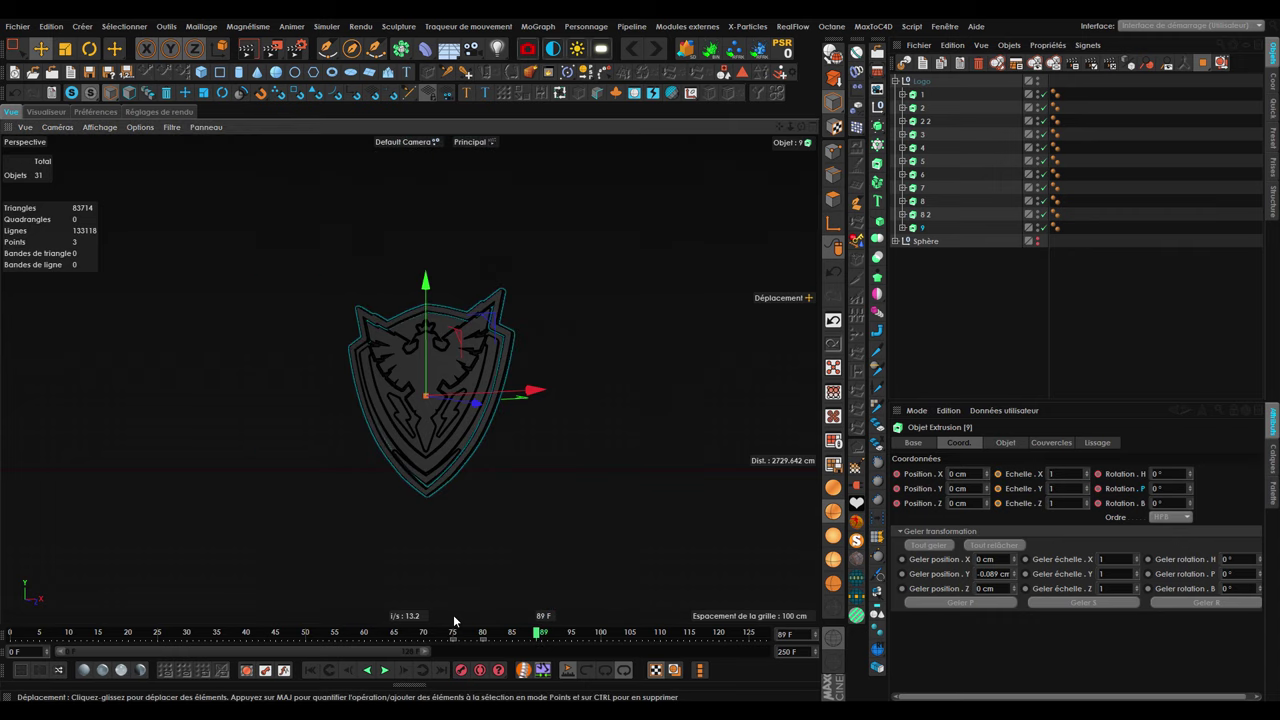
pyautogui.click(385, 670)
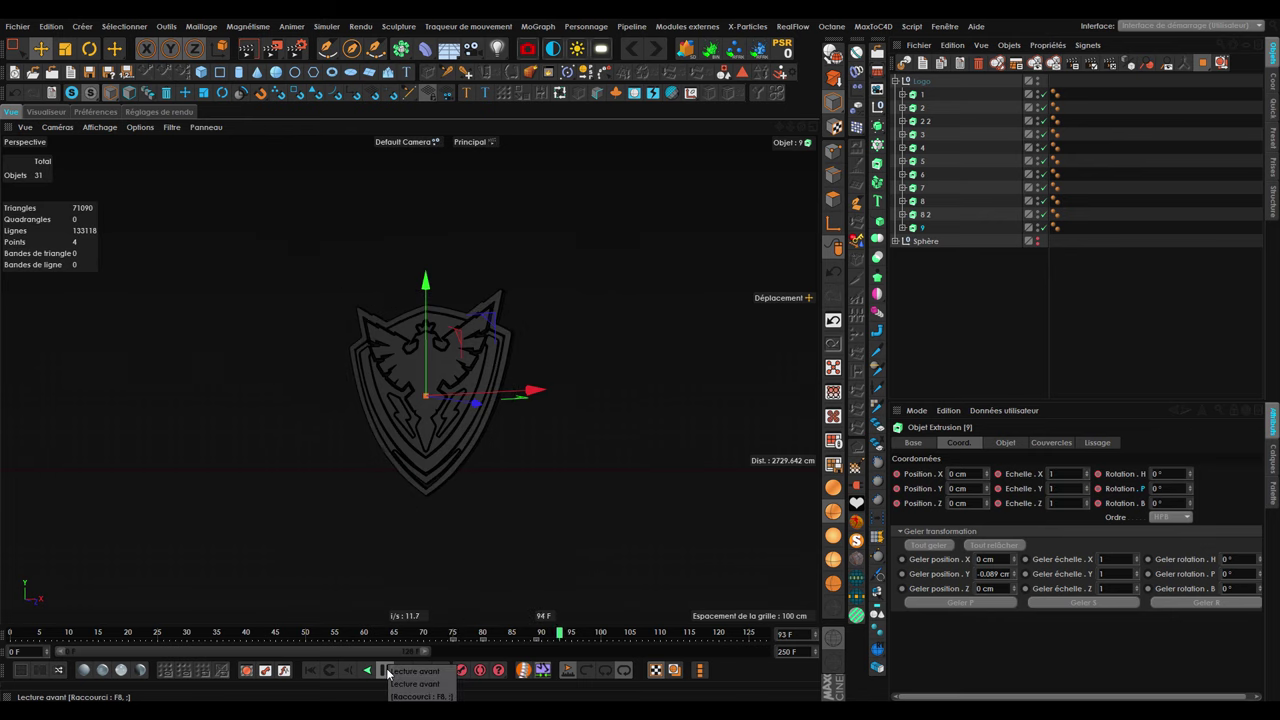
pyautogui.click(388, 672)
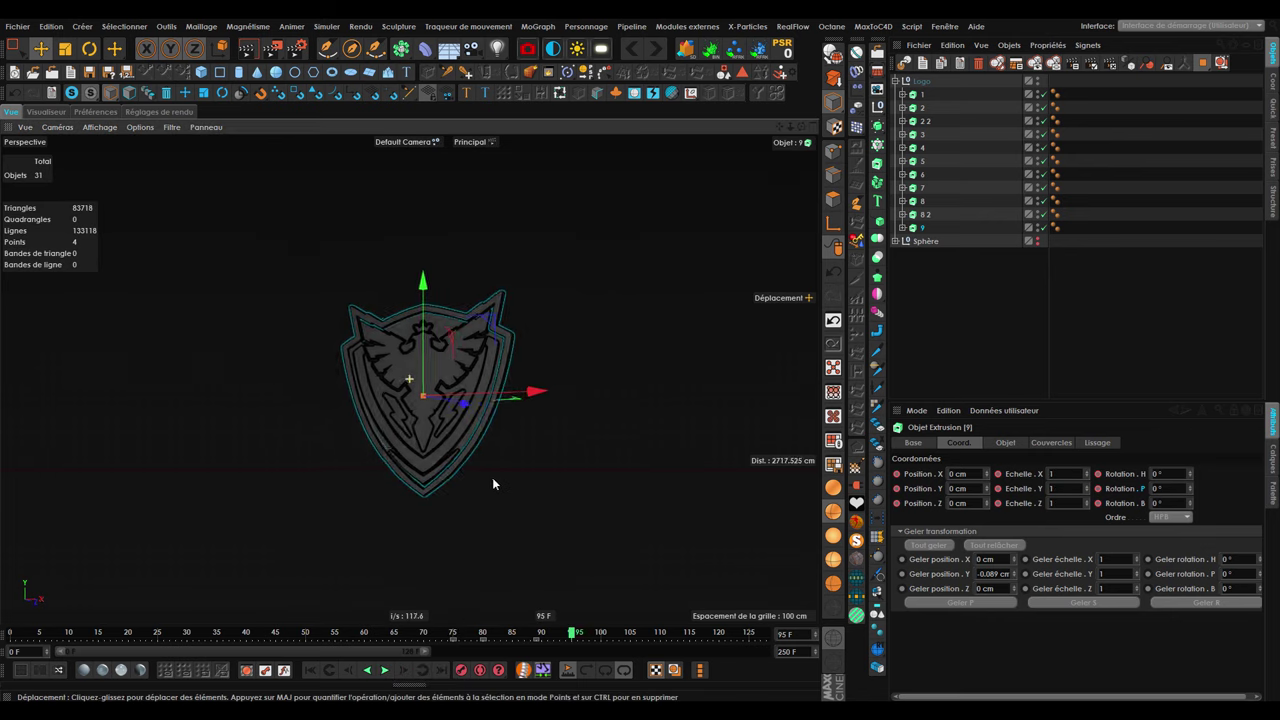
pyautogui.click(452, 633)
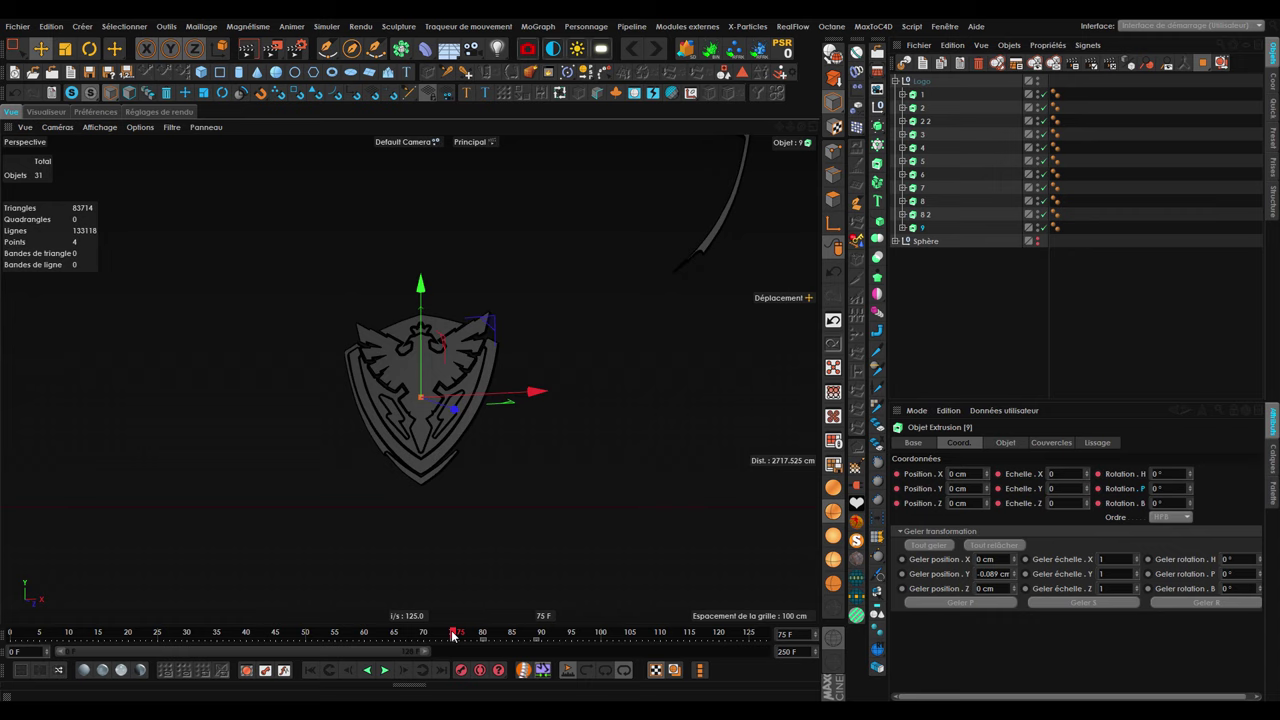
pyautogui.moveTo(454, 636); pyautogui.dragTo(514, 648)
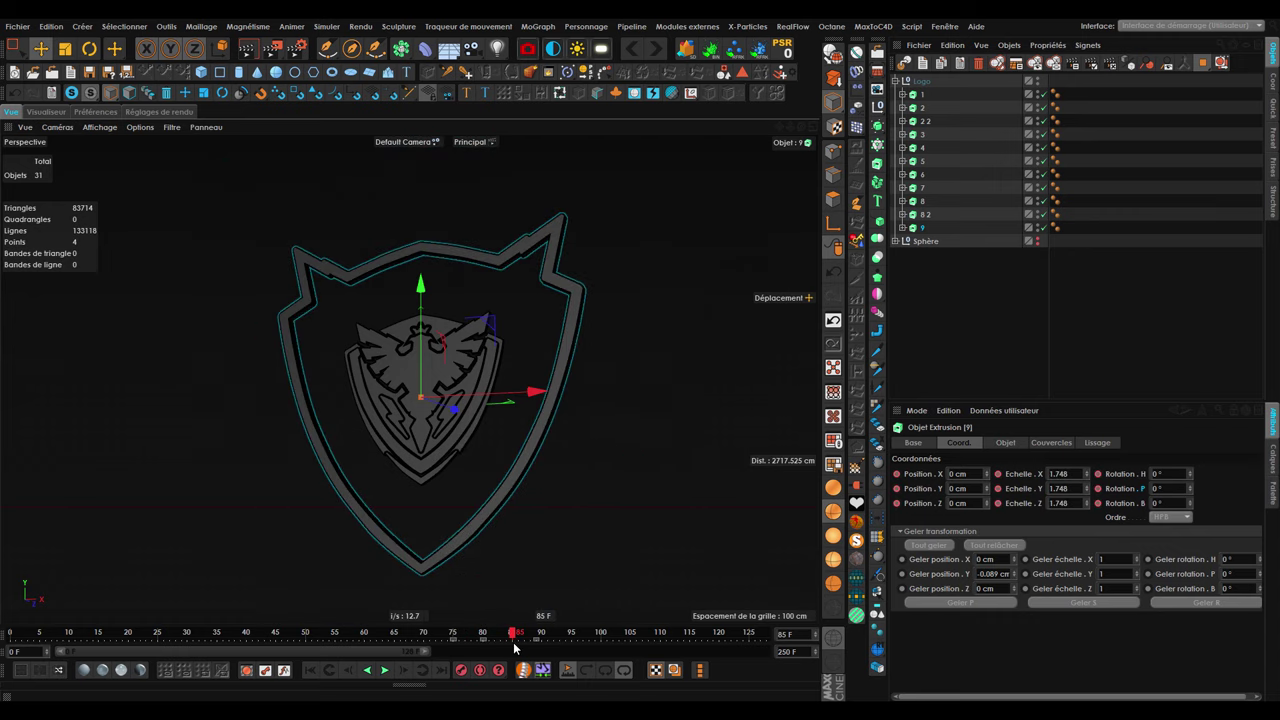
pyautogui.doubleClick(1058, 473)
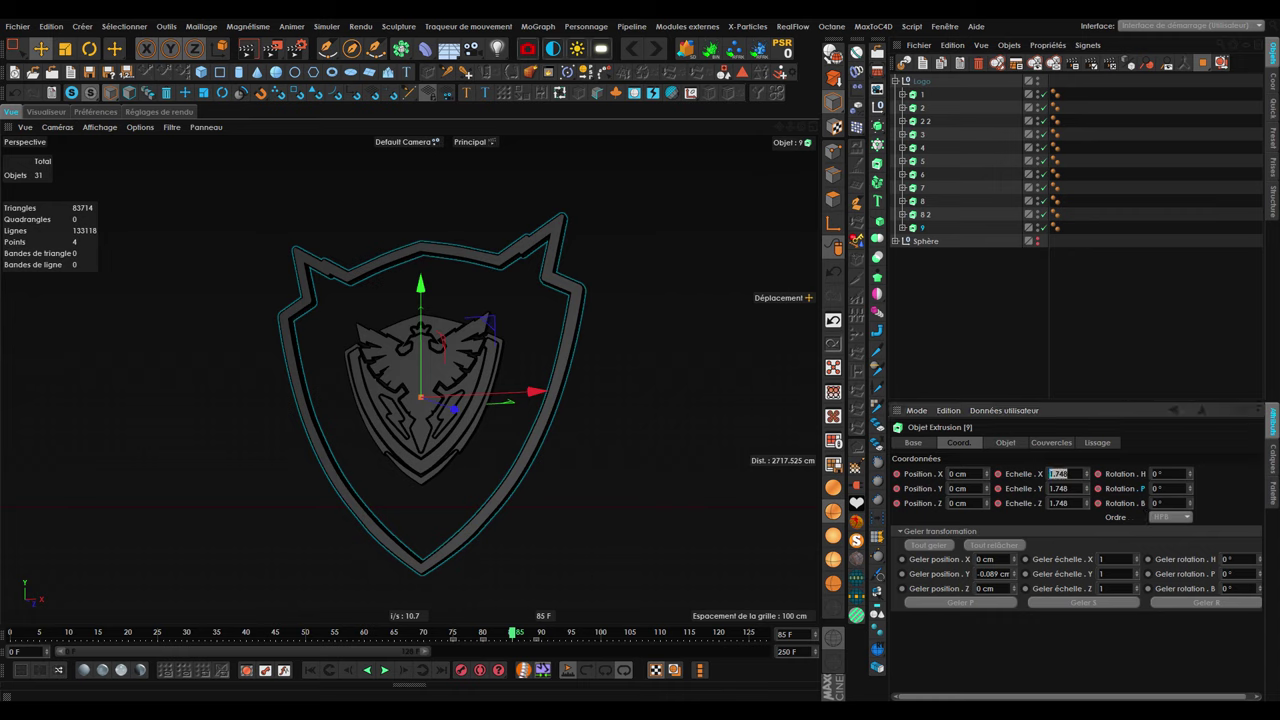
pyautogui.write('2')
pyautogui.press('Tab')
pyautogui.write('2')
pyautogui.press('Tab')
pyautogui.write('2')
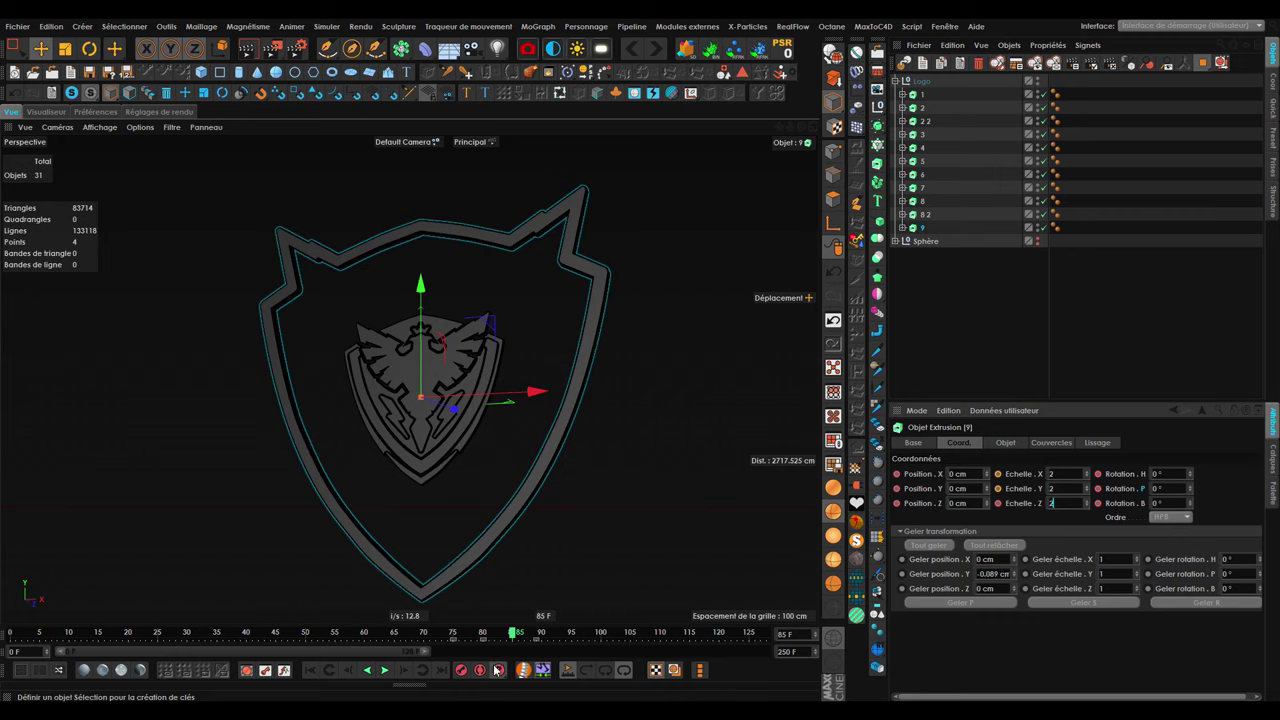
pyautogui.click(426, 636)
pyautogui.click(380, 671)
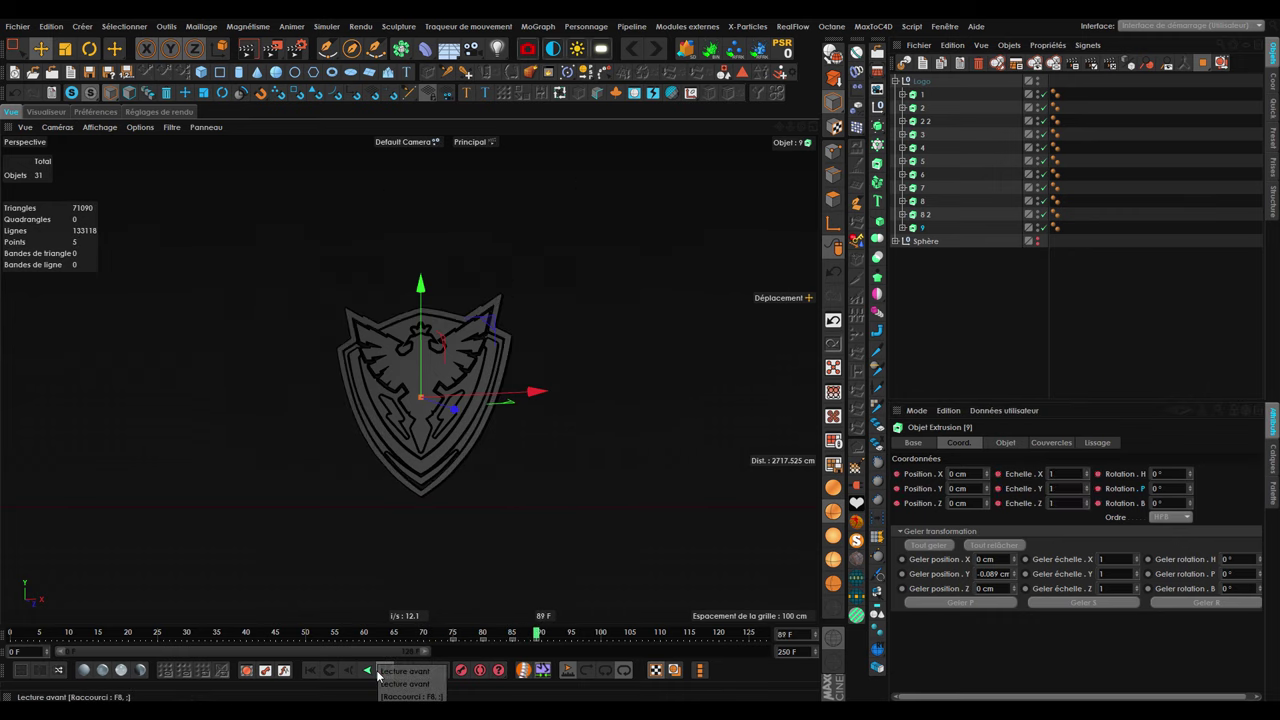
pyautogui.click(450, 637)
pyautogui.moveTo(488, 641); pyautogui.dragTo(540, 640)
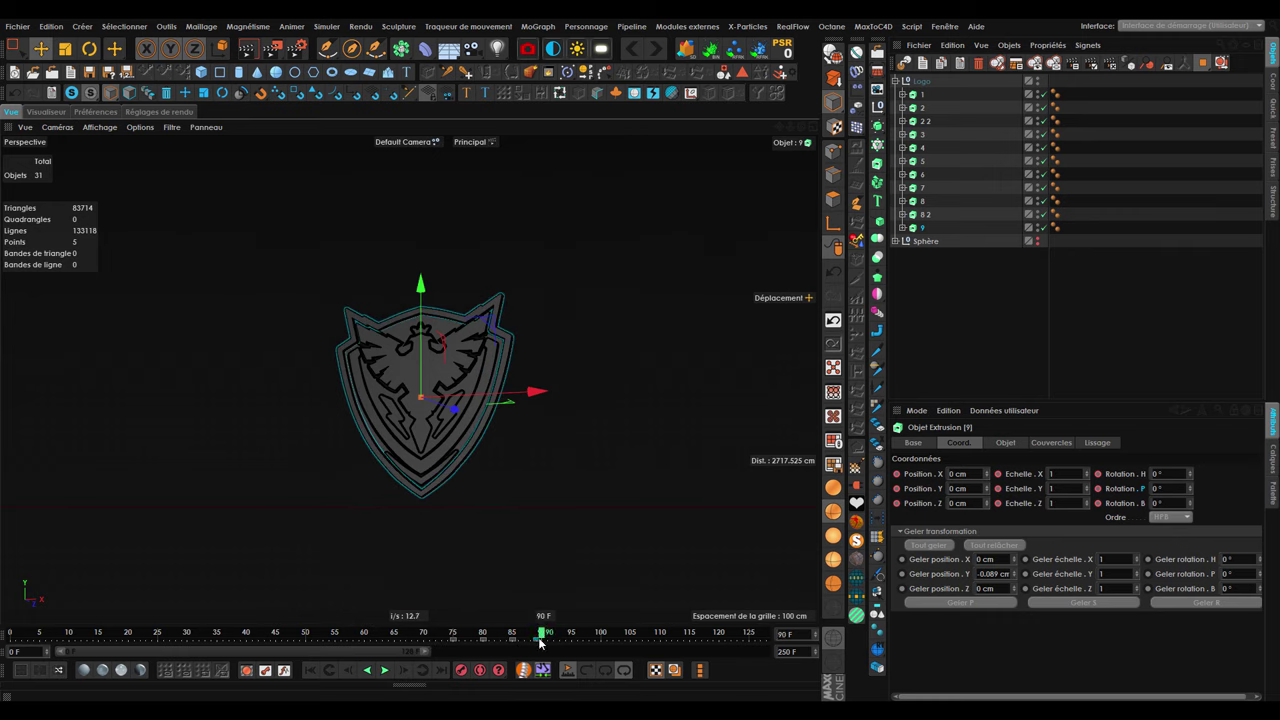
pyautogui.click(541, 640)
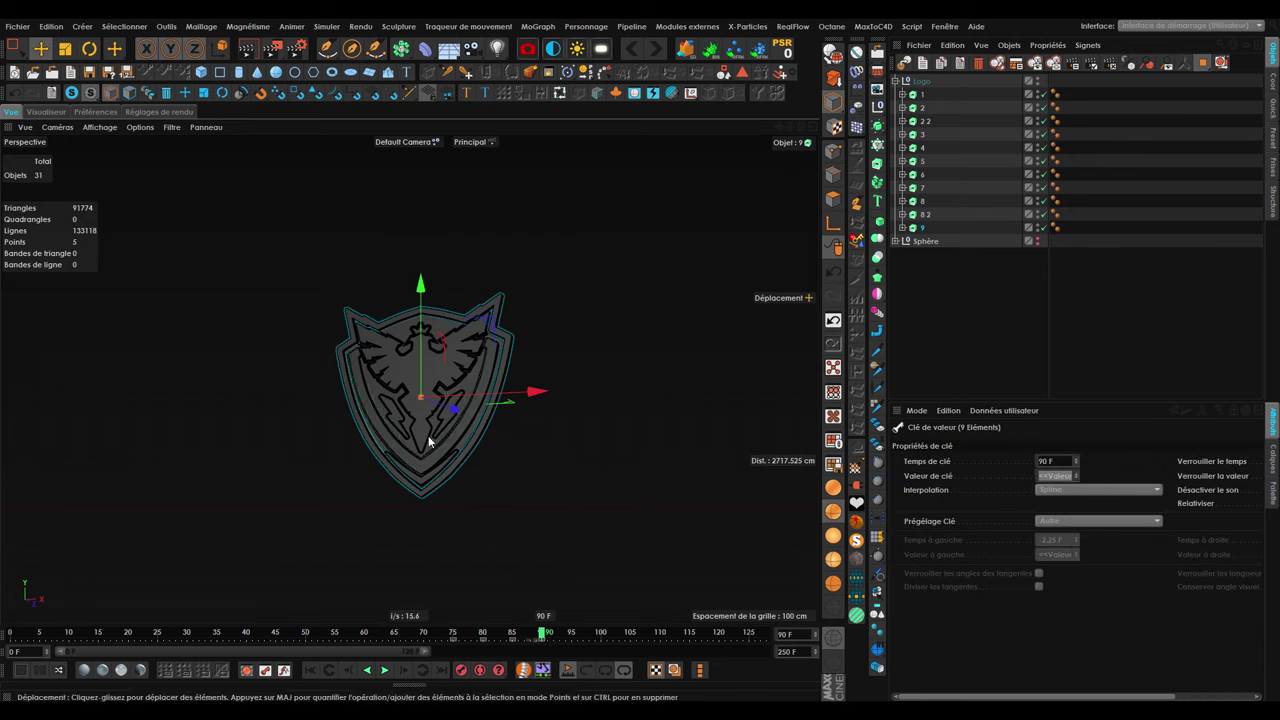
pyautogui.moveTo(428, 440)
pyautogui.keyDown('alt'); pyautogui.mouseDown()
pyautogui.moveTo(427, 458)
pyautogui.moveTo(463, 337)
pyautogui.moveTo(443, 395)
pyautogui.mouseUp(); pyautogui.keyUp('alt')
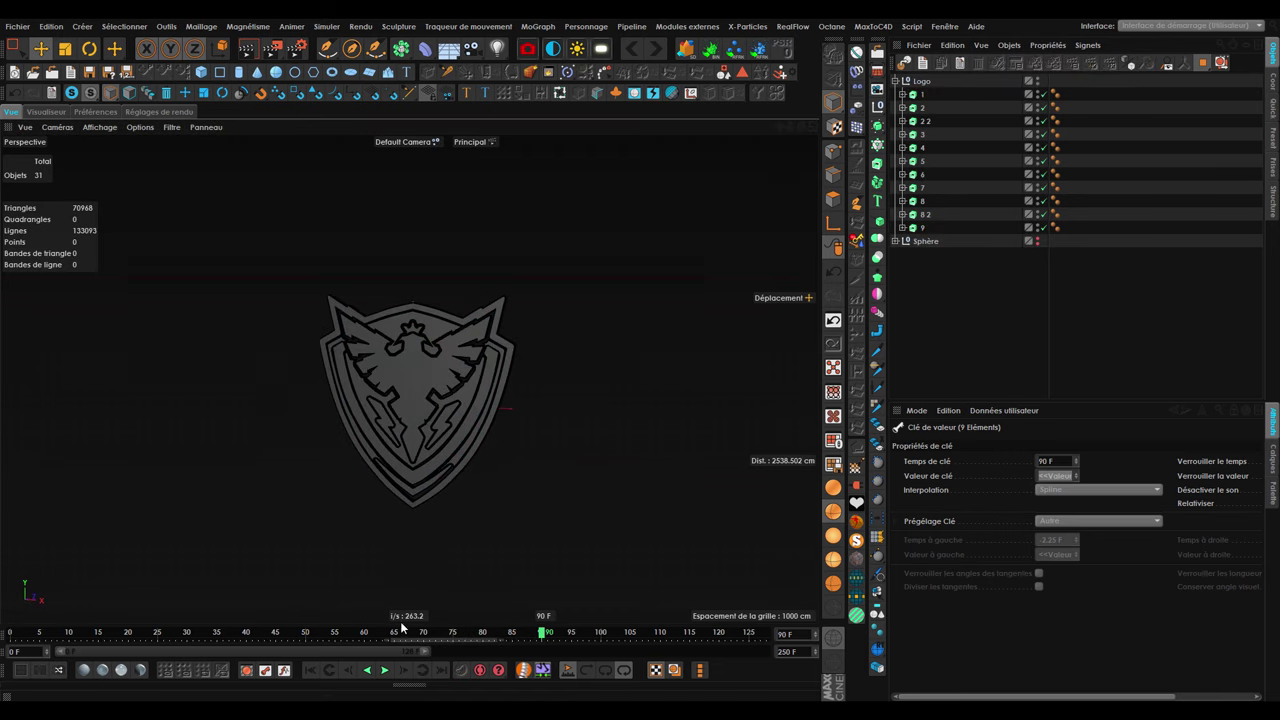
pyautogui.click(246, 632)
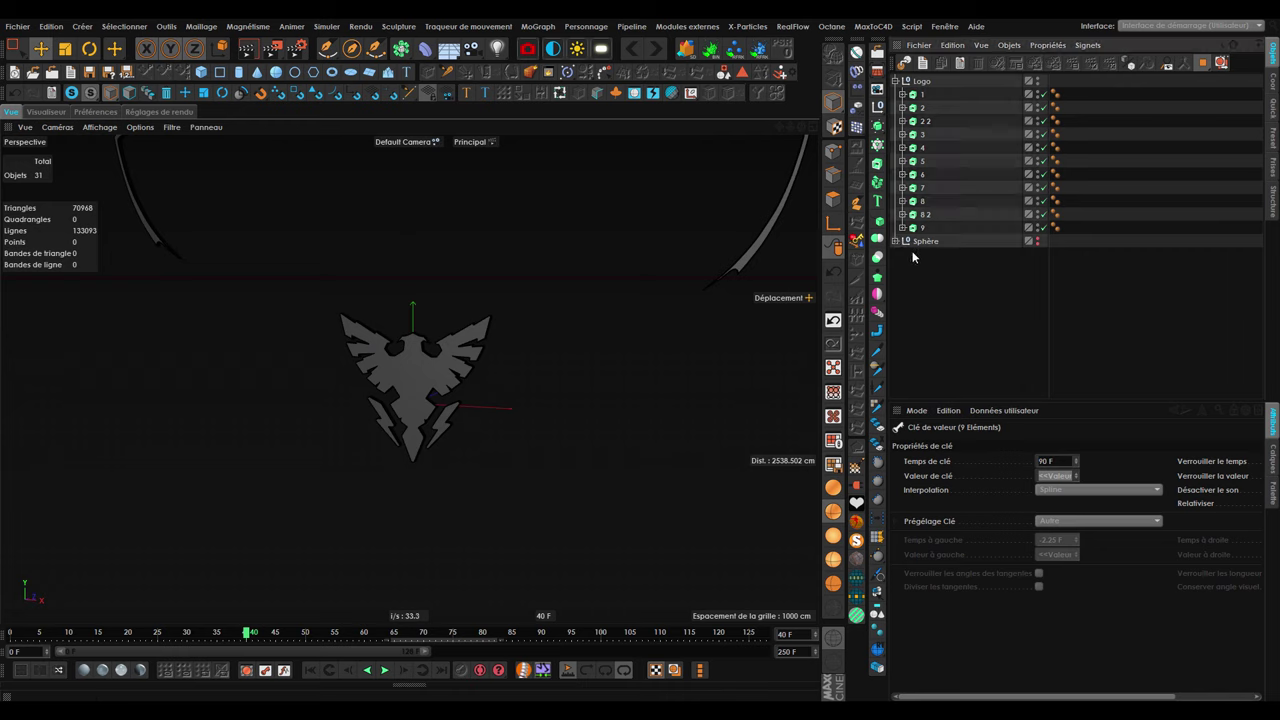
pyautogui.scroll(-2, 420, 419)
pyautogui.moveTo(420, 419)
pyautogui.keyDown('alt'); pyautogui.mouseDown()
pyautogui.moveTo(355, 406)
pyautogui.moveTo(387, 406)
pyautogui.mouseUp(); pyautogui.keyUp('alt')
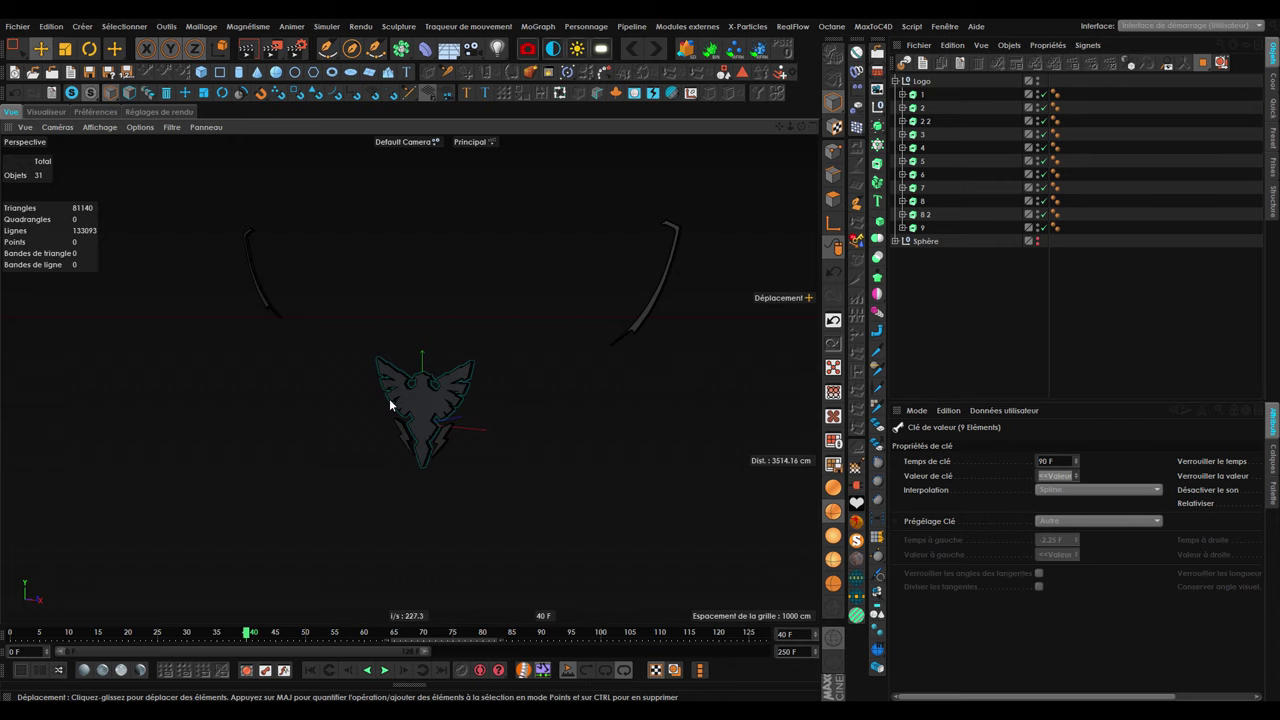
pyautogui.scroll(2, 435, 400)
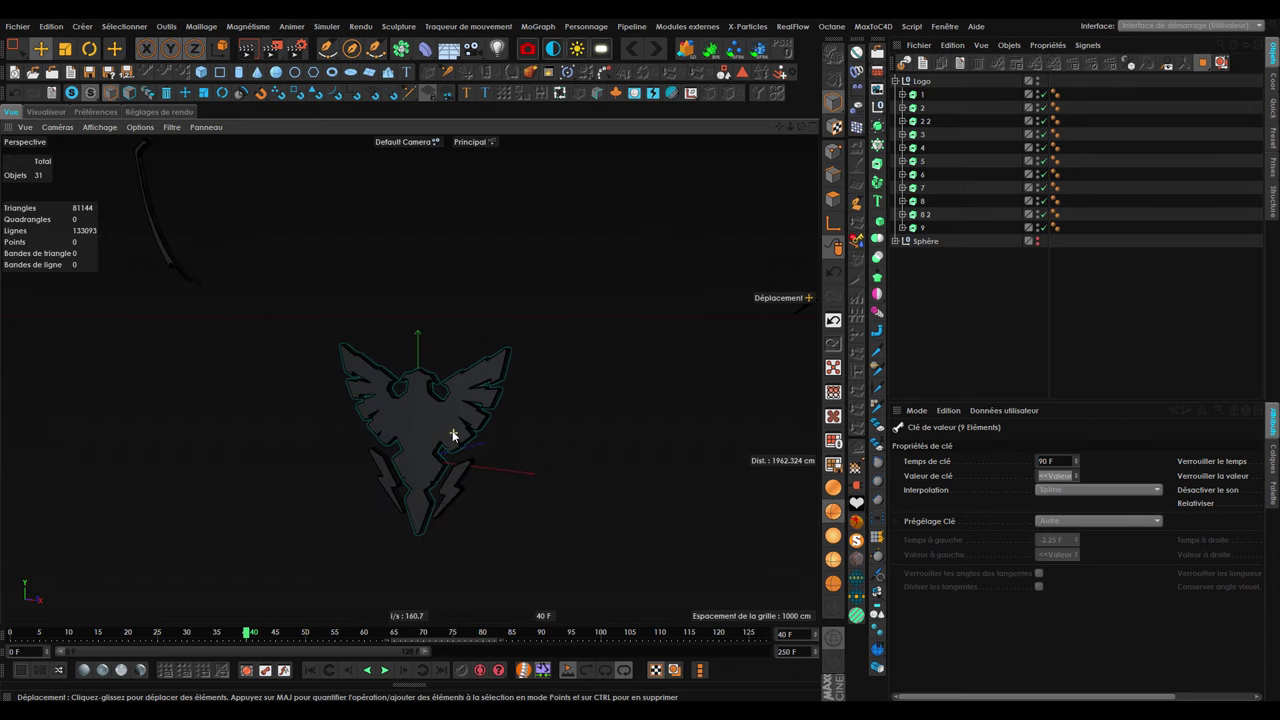
pyautogui.scroll(2, 465, 437)
pyautogui.scroll(-1, 465, 437)
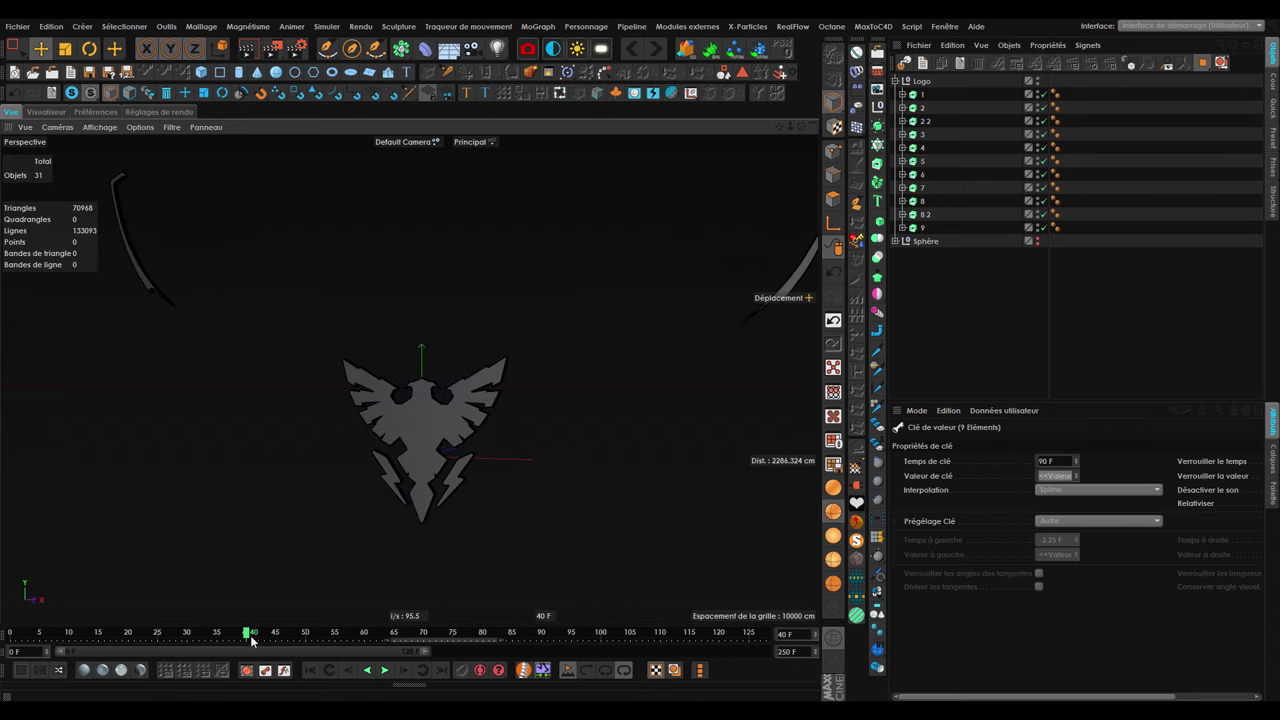
pyautogui.moveTo(252, 641); pyautogui.dragTo(20, 645)
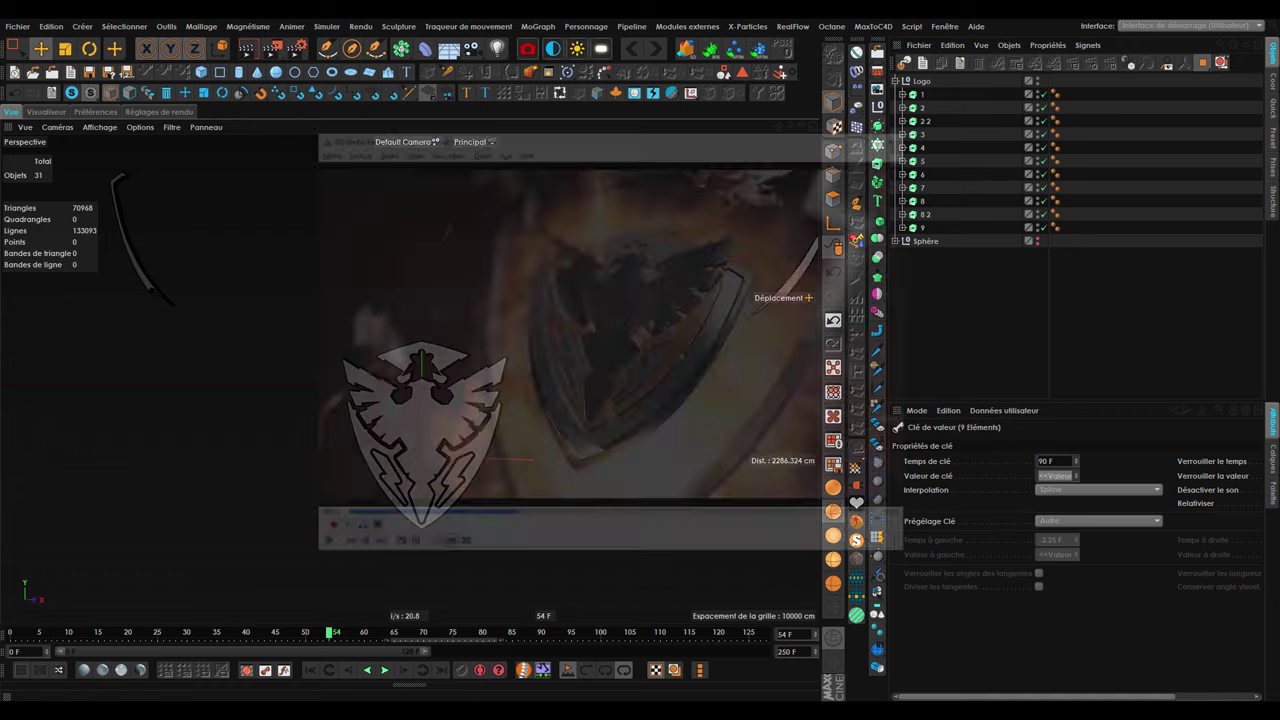
# Play and scrub the reference intro through the glowing eagle reveal and the shield shattering.
pyautogui.press('space')
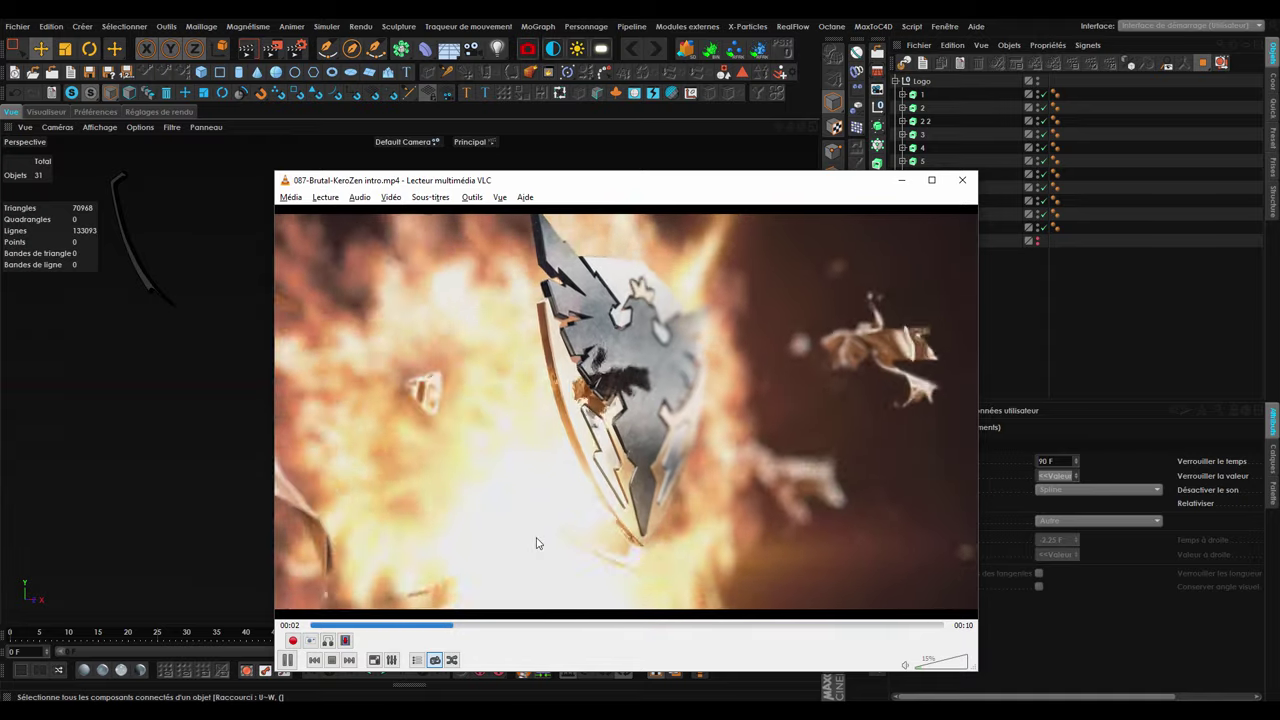
pyautogui.press('space')
pyautogui.click(380, 625)
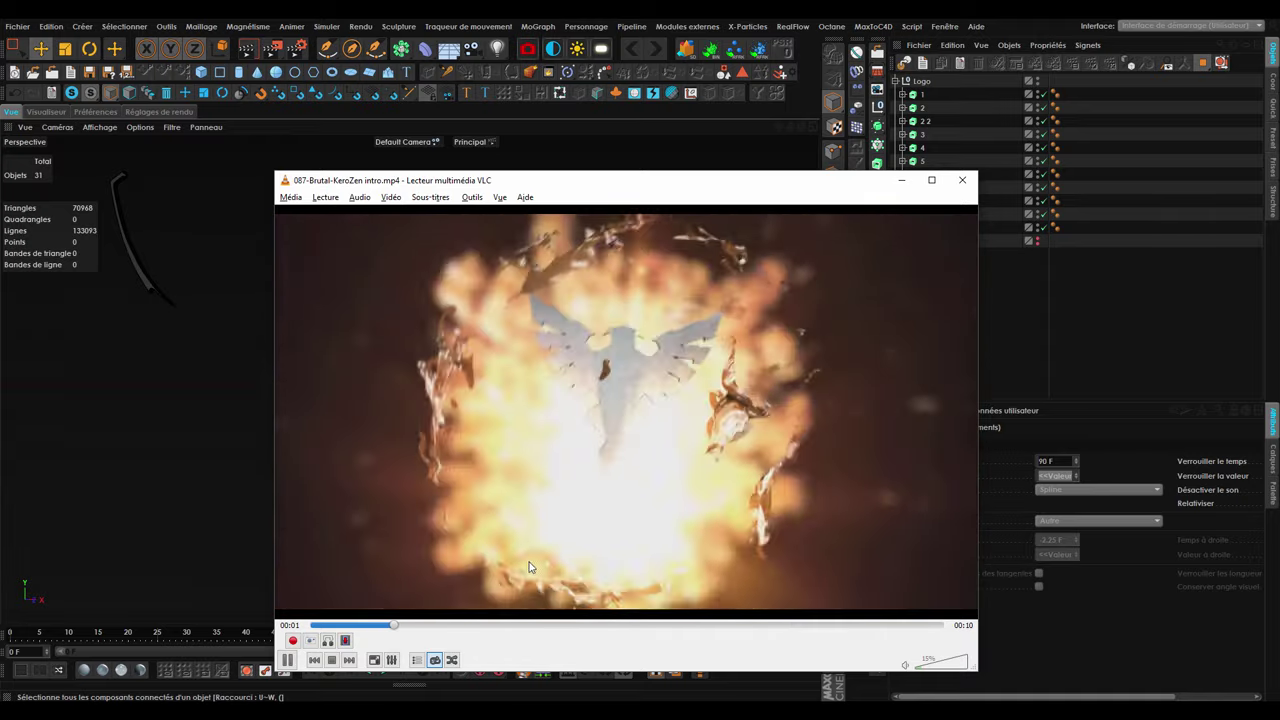
pyautogui.press('space')
pyautogui.press('space')
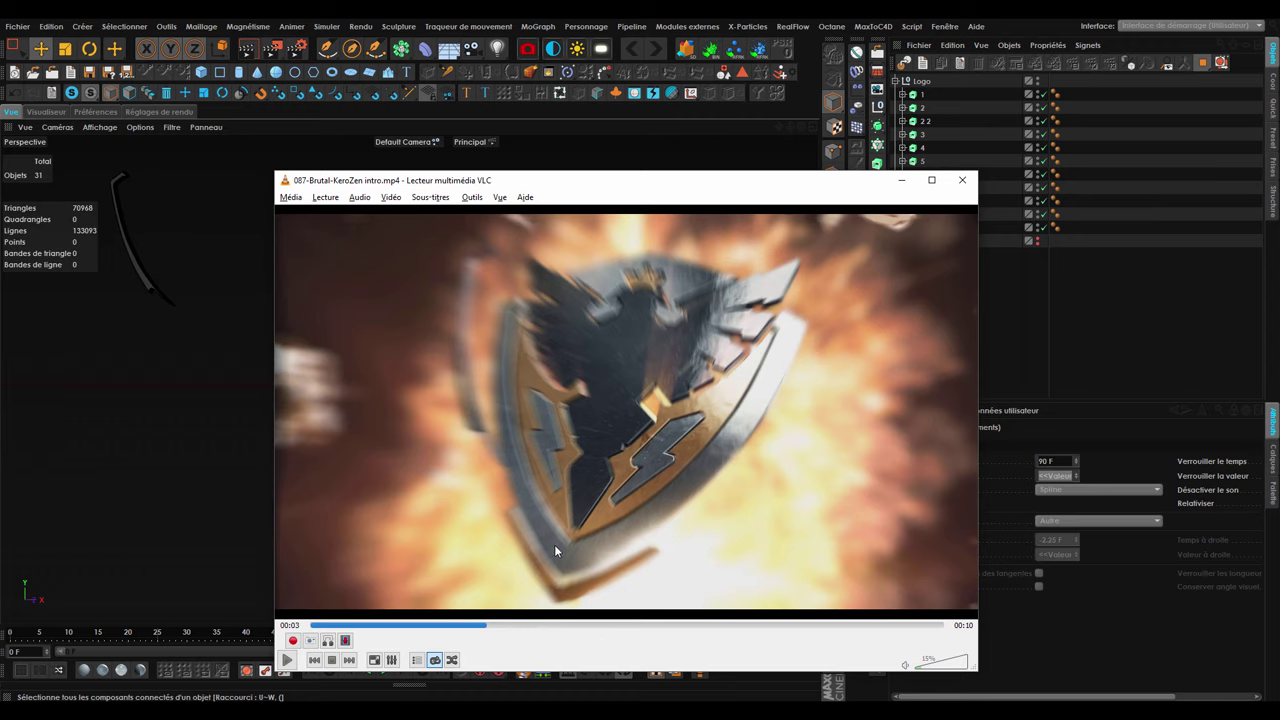
pyautogui.click(333, 625)
pyautogui.press('space')
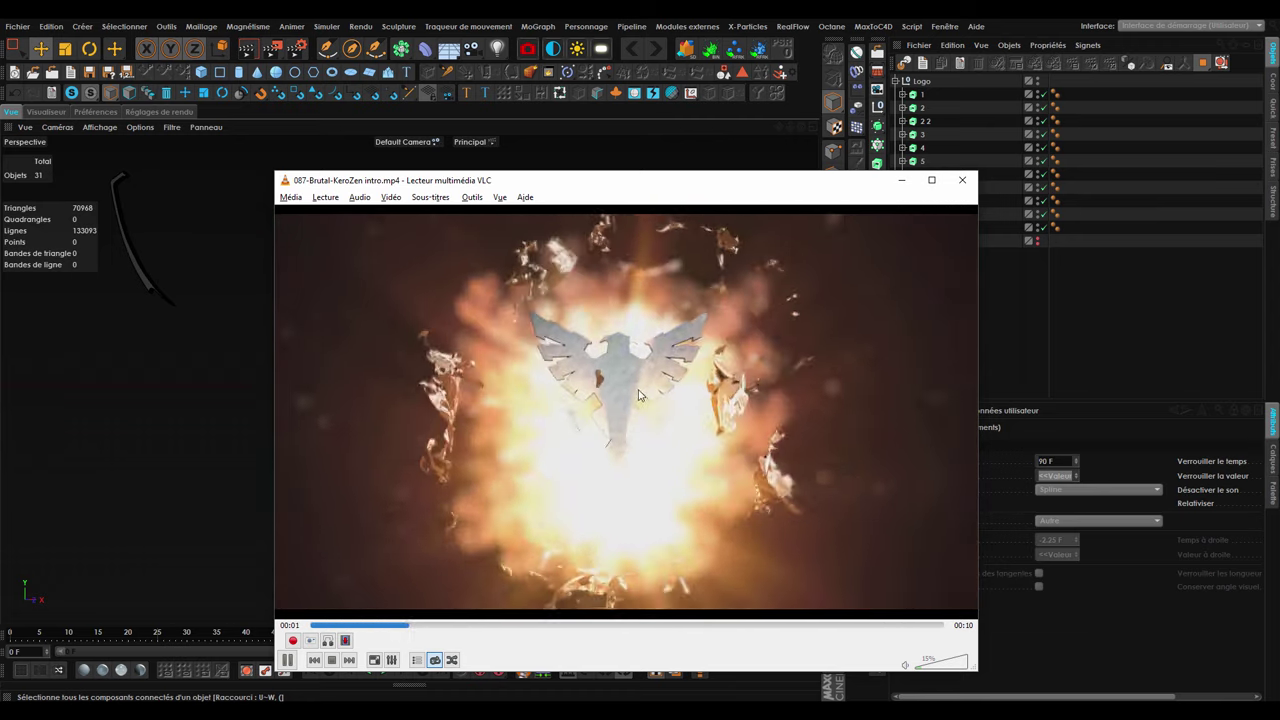
pyautogui.press('space')
pyautogui.press('space')
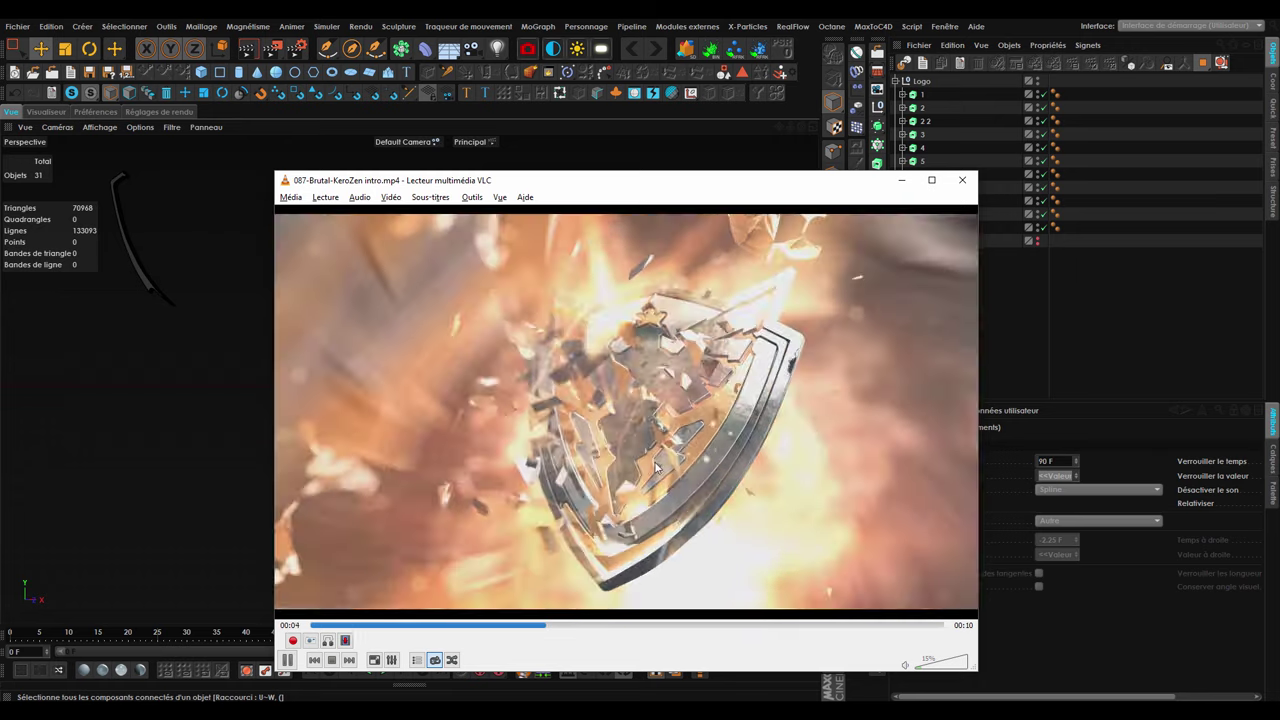
pyautogui.press('space')
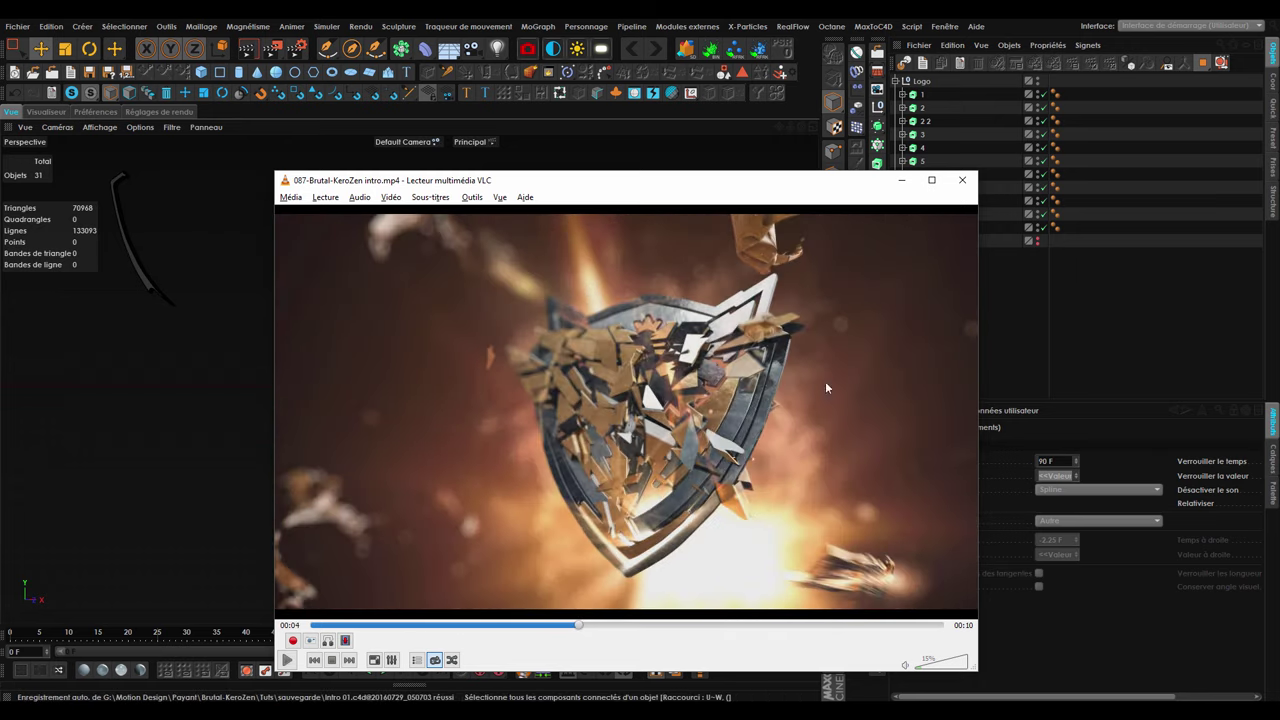
# Rewatch the shield assembling around the 3-second mark, then minimize VLC.
pyautogui.click(410, 625)
pyautogui.press('space')
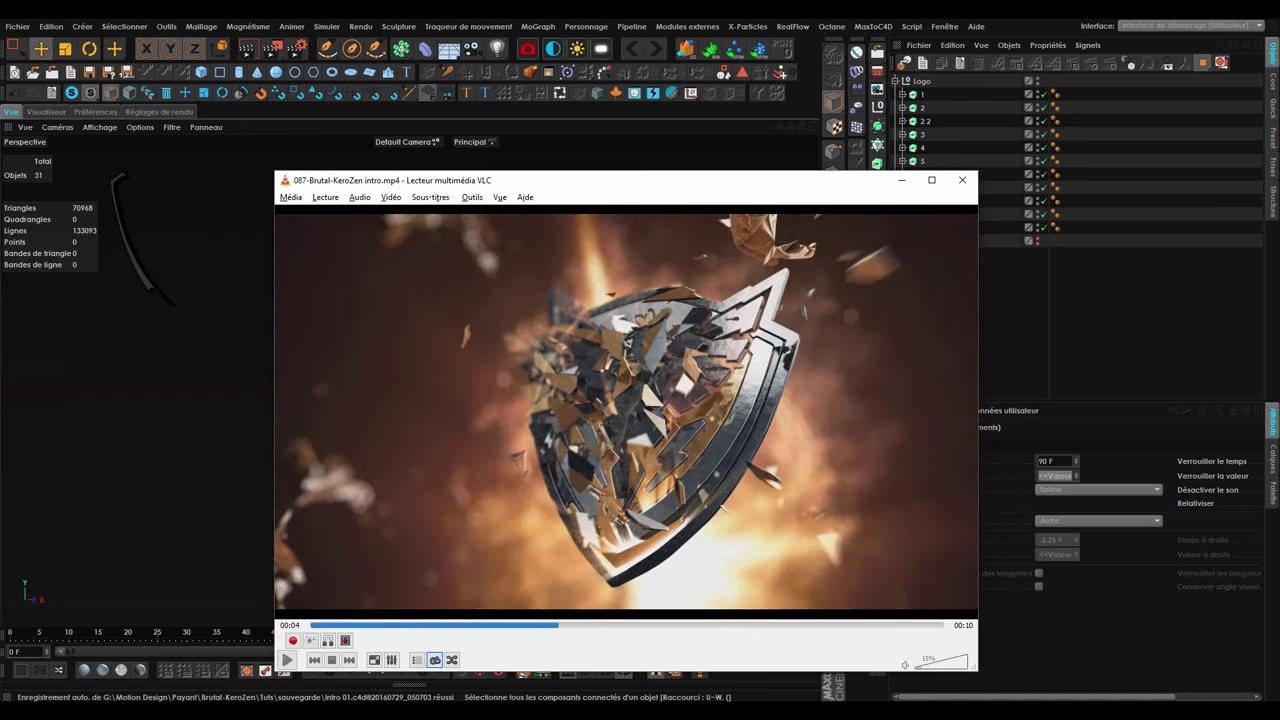
pyautogui.hotkey('shift', 'Left')
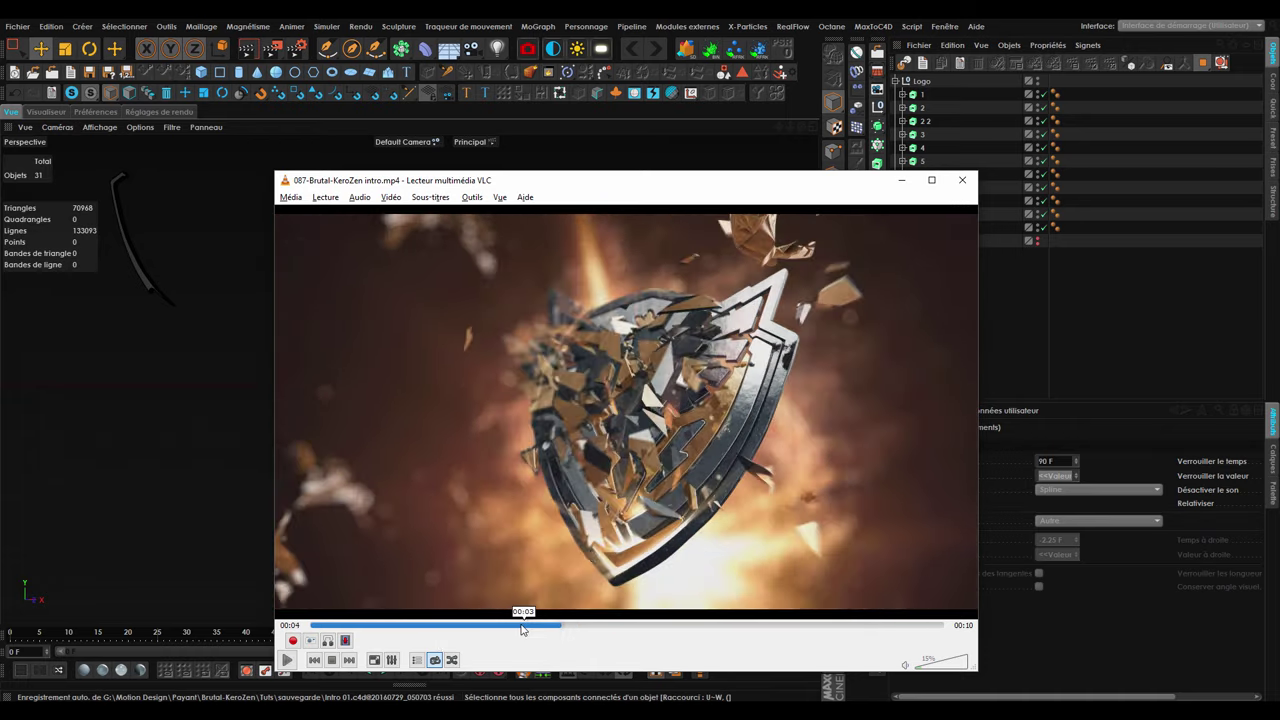
pyautogui.click(521, 626)
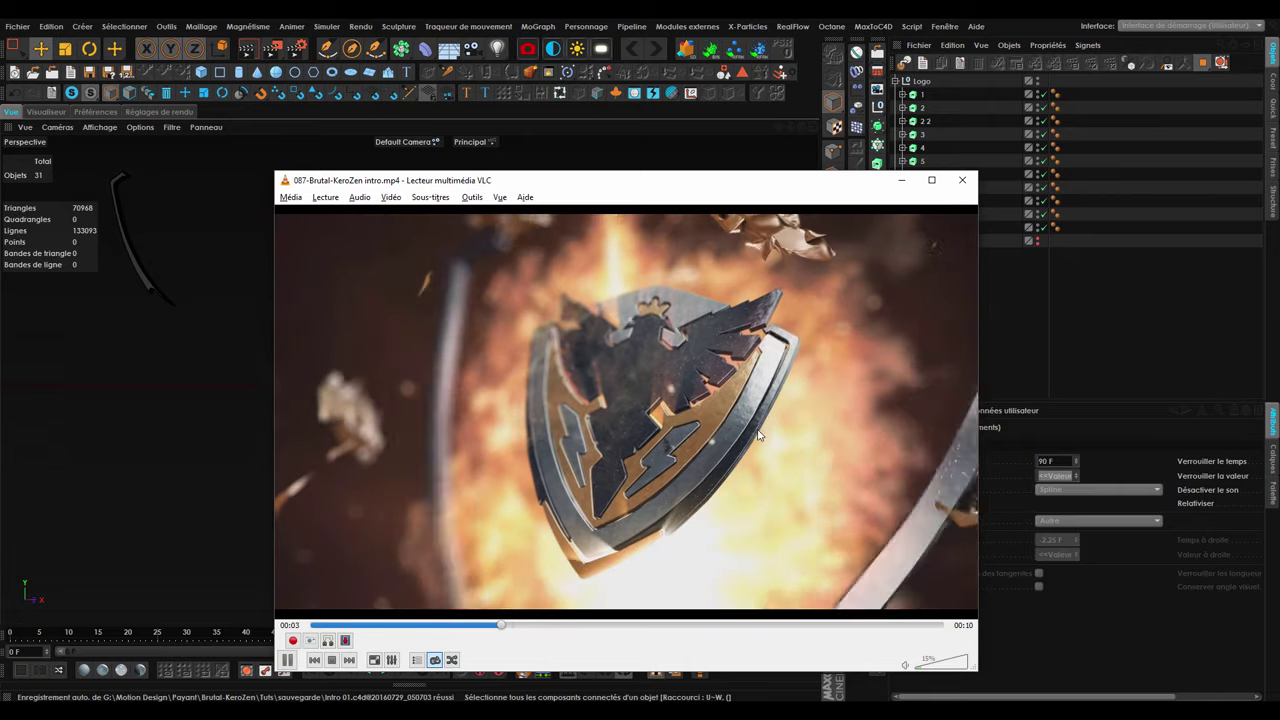
pyautogui.press('space')
pyautogui.click(532, 625)
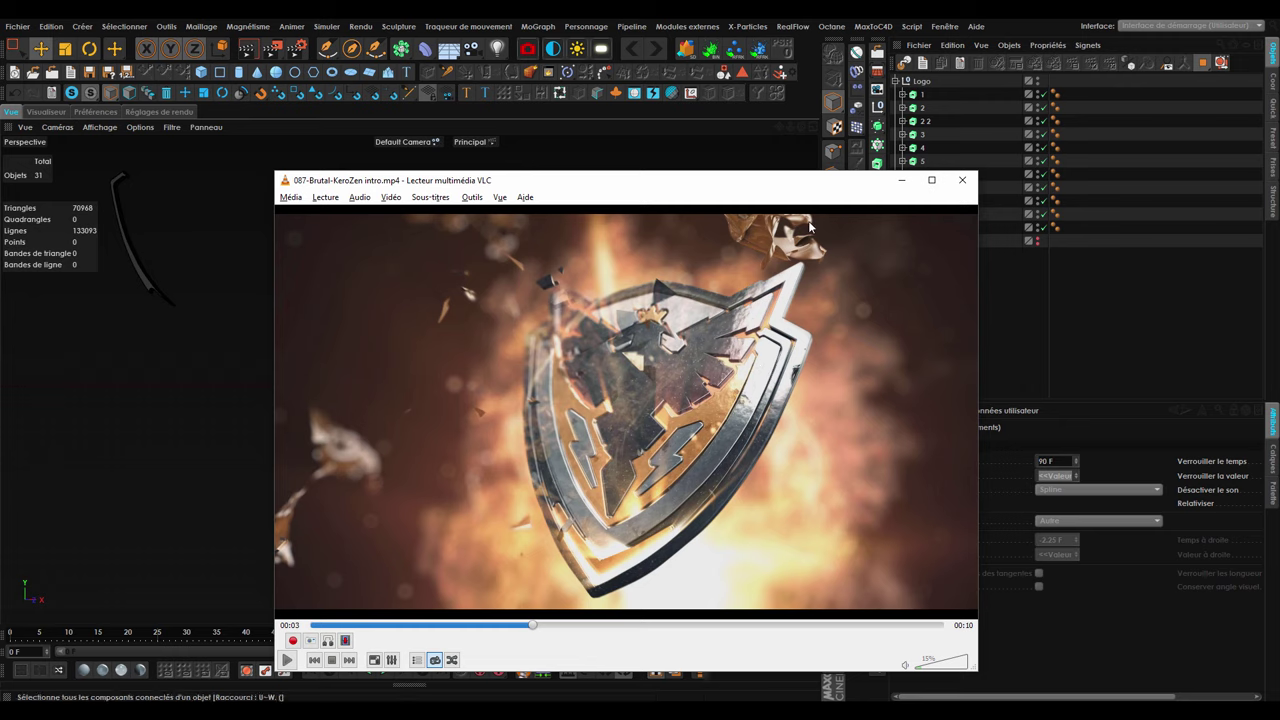
pyautogui.click(899, 182)
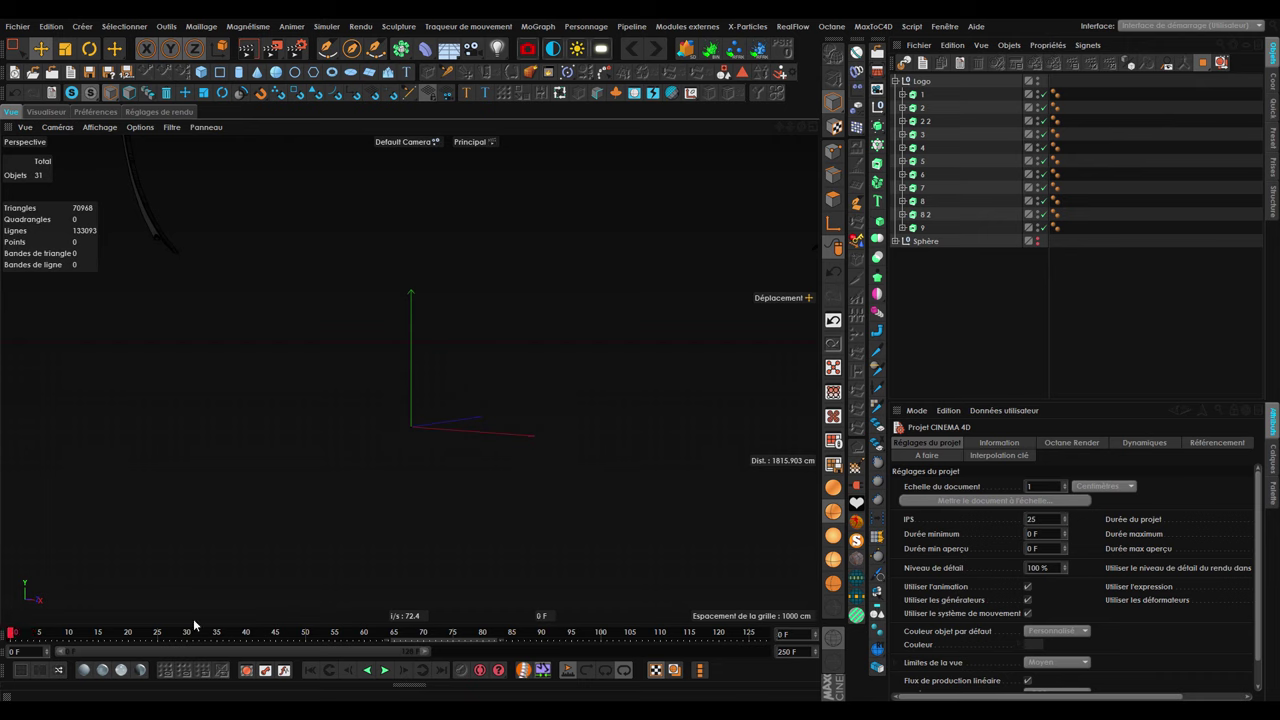
pyautogui.moveTo(193, 626); pyautogui.dragTo(258, 632)
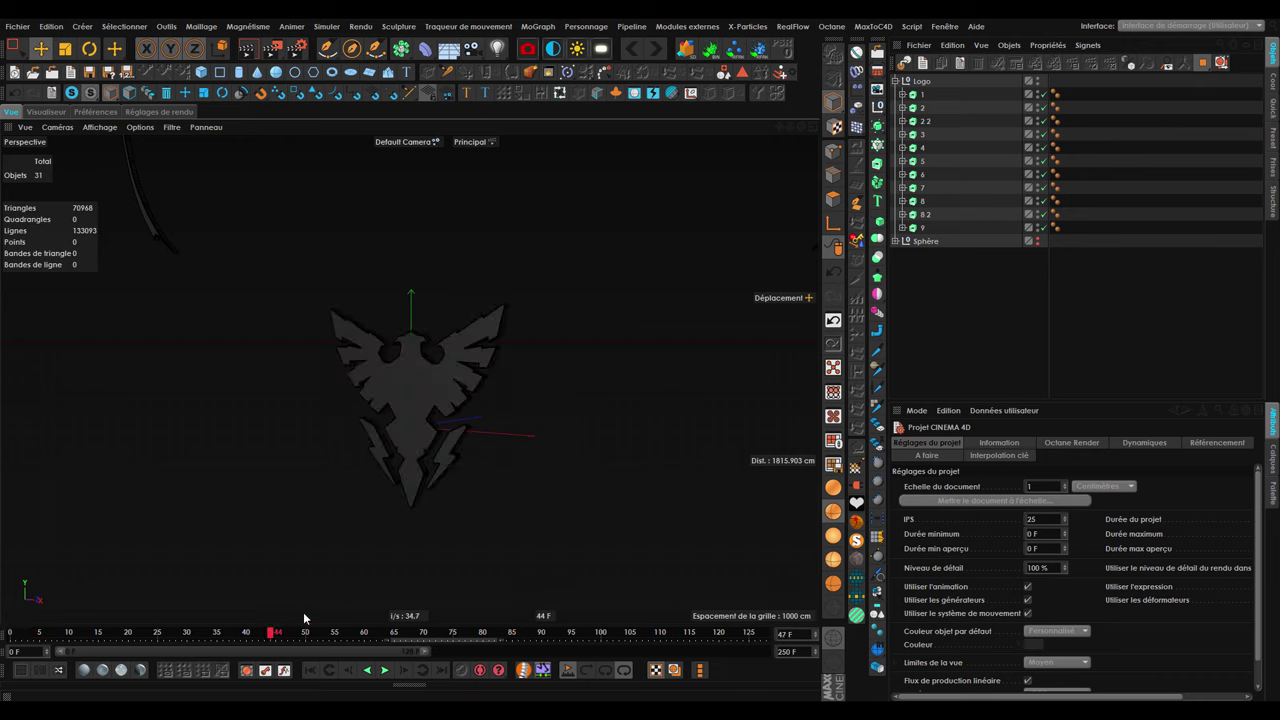
pyautogui.click(952, 110)
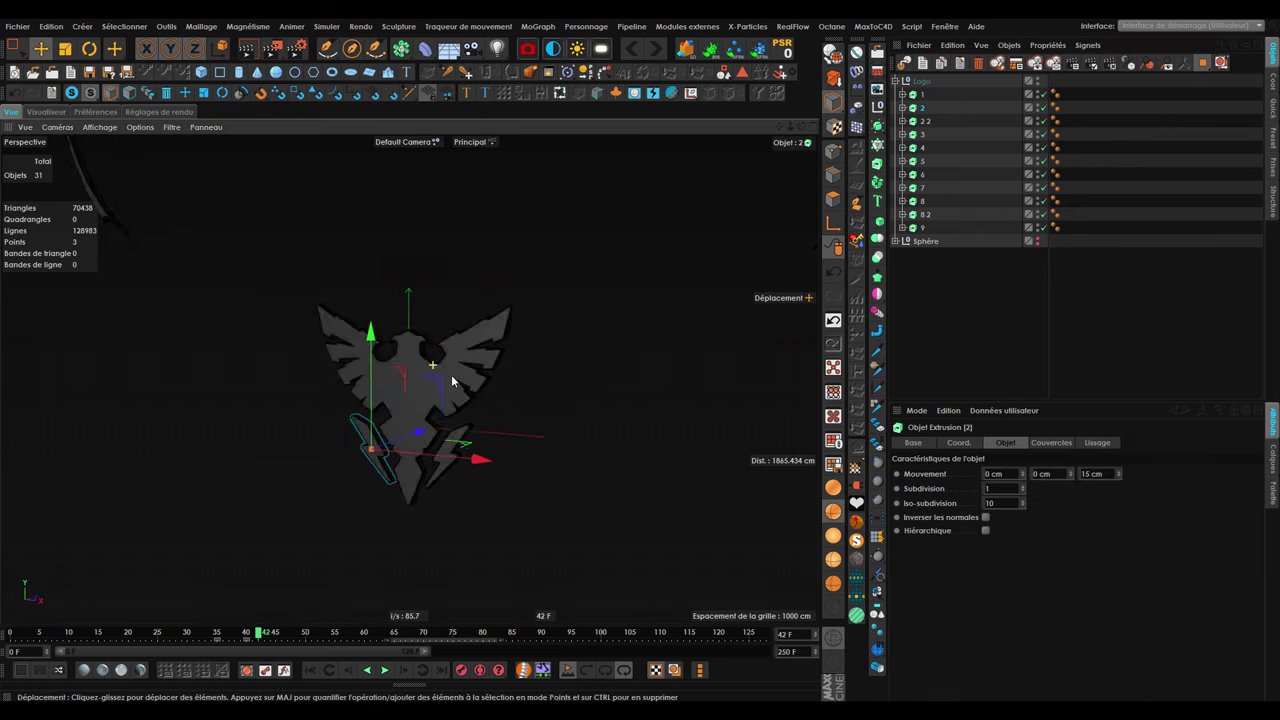
pyautogui.hotkey('ctrl', 'shift', 'a')
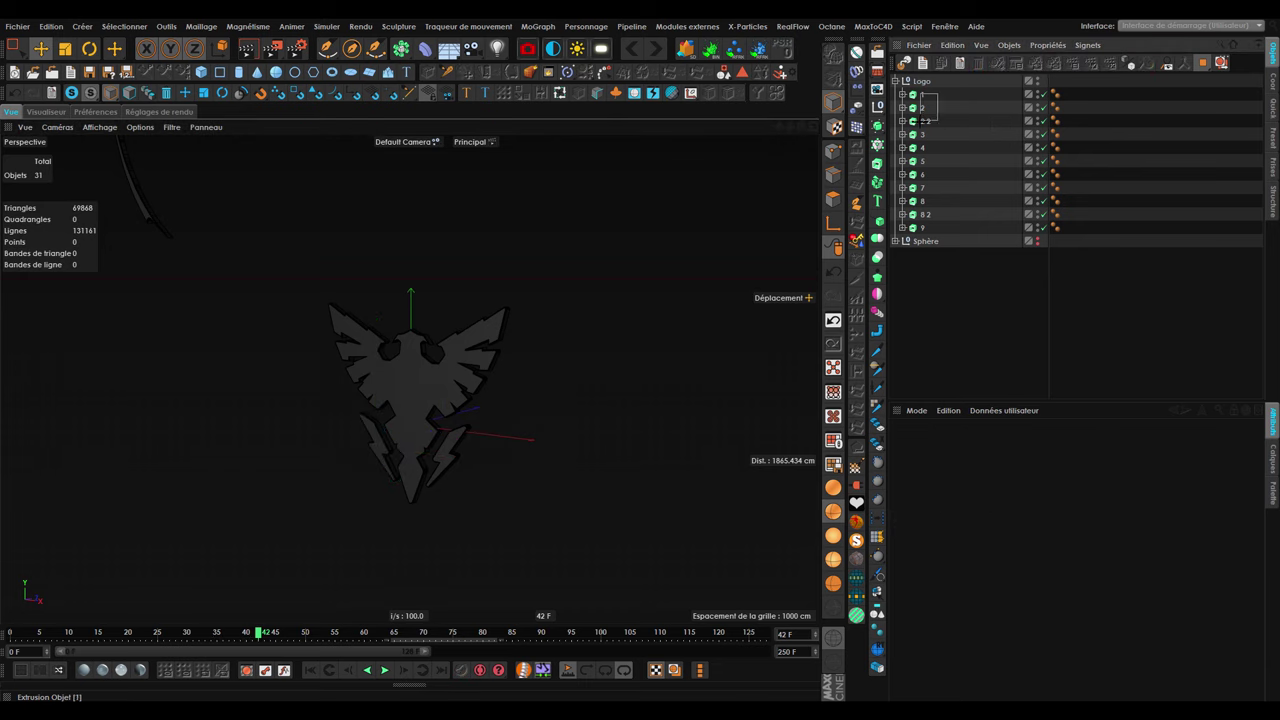
pyautogui.moveTo(936, 130); pyautogui.dragTo(937, 132)
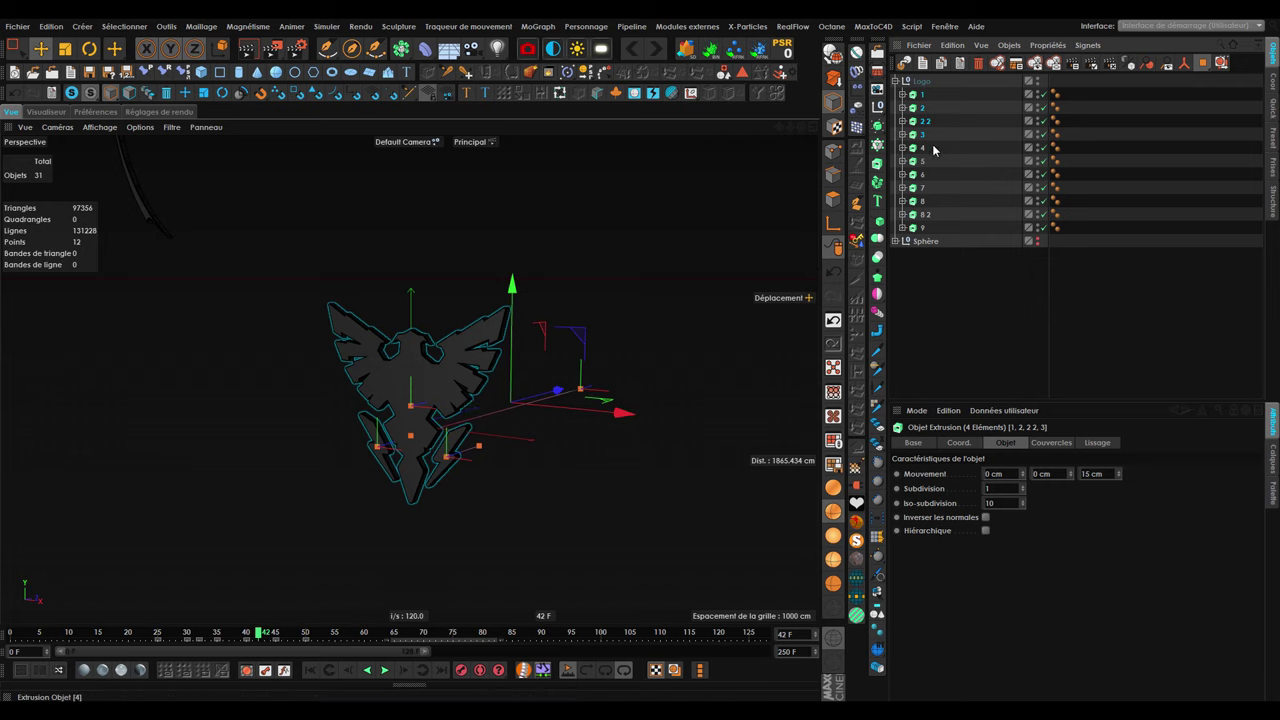
pyautogui.moveTo(502, 370)
pyautogui.keyDown('alt'); pyautogui.mouseDown()
pyautogui.moveTo(397, 366)
pyautogui.moveTo(458, 366)
pyautogui.mouseUp(); pyautogui.keyUp('alt')
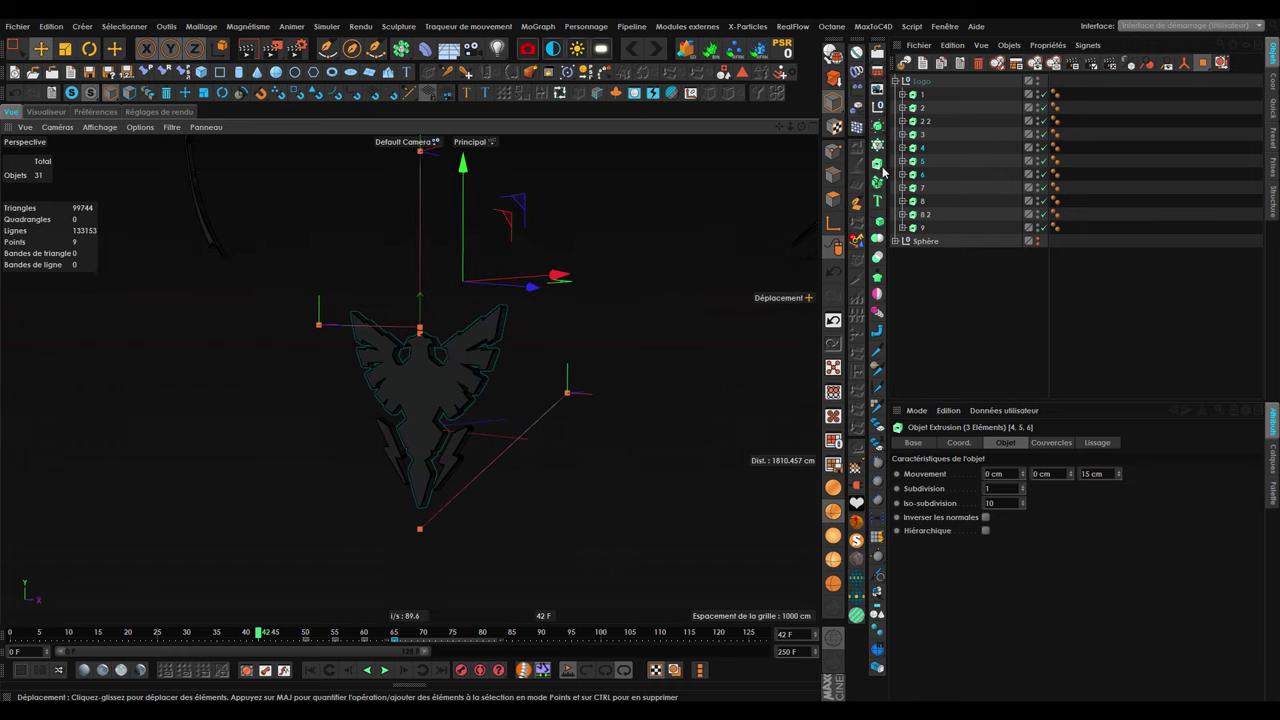
pyautogui.moveTo(920, 185); pyautogui.dragTo(969, 233)
pyautogui.keyDown('alt'); pyautogui.moveTo(432, 386); pyautogui.dragTo(617, 354); pyautogui.keyUp('alt')
pyautogui.keyDown('alt'); pyautogui.moveTo(480, 380); pyautogui.dragTo(542, 370); pyautogui.keyUp('alt')
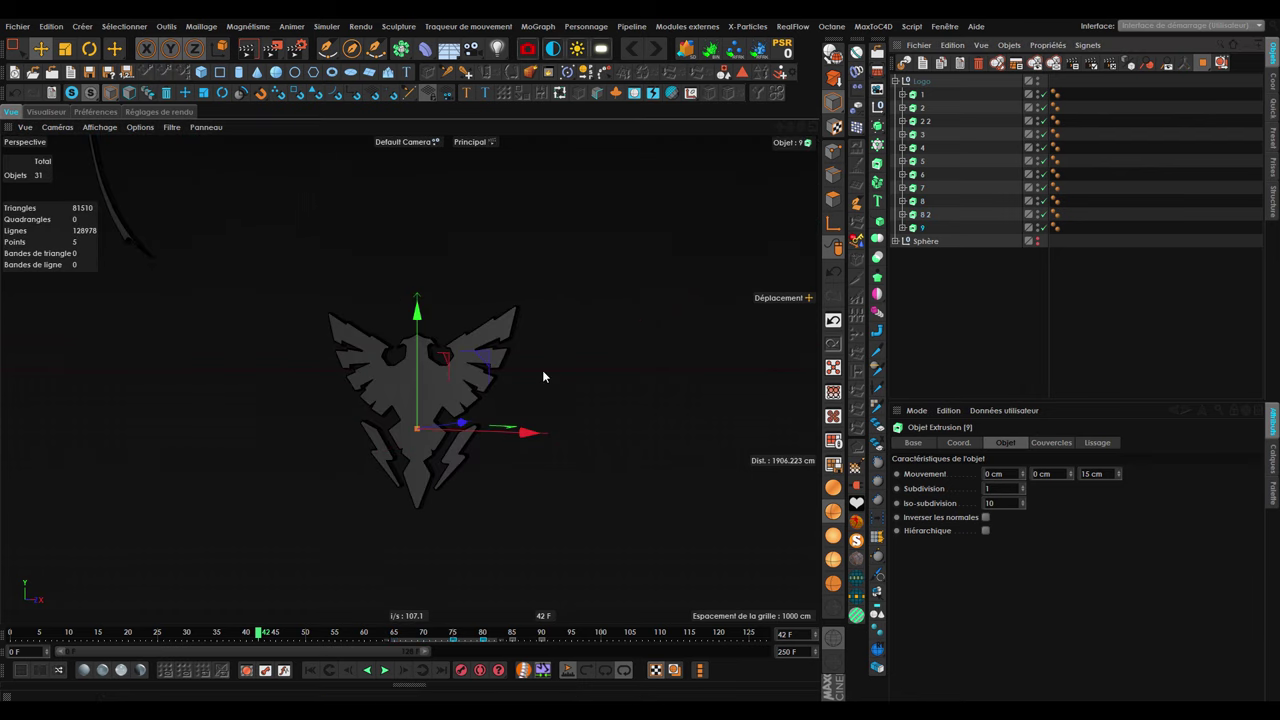
pyautogui.click(413, 364)
pyautogui.keyDown('alt'); pyautogui.moveTo(413, 364); pyautogui.dragTo(313, 368); pyautogui.keyUp('alt')
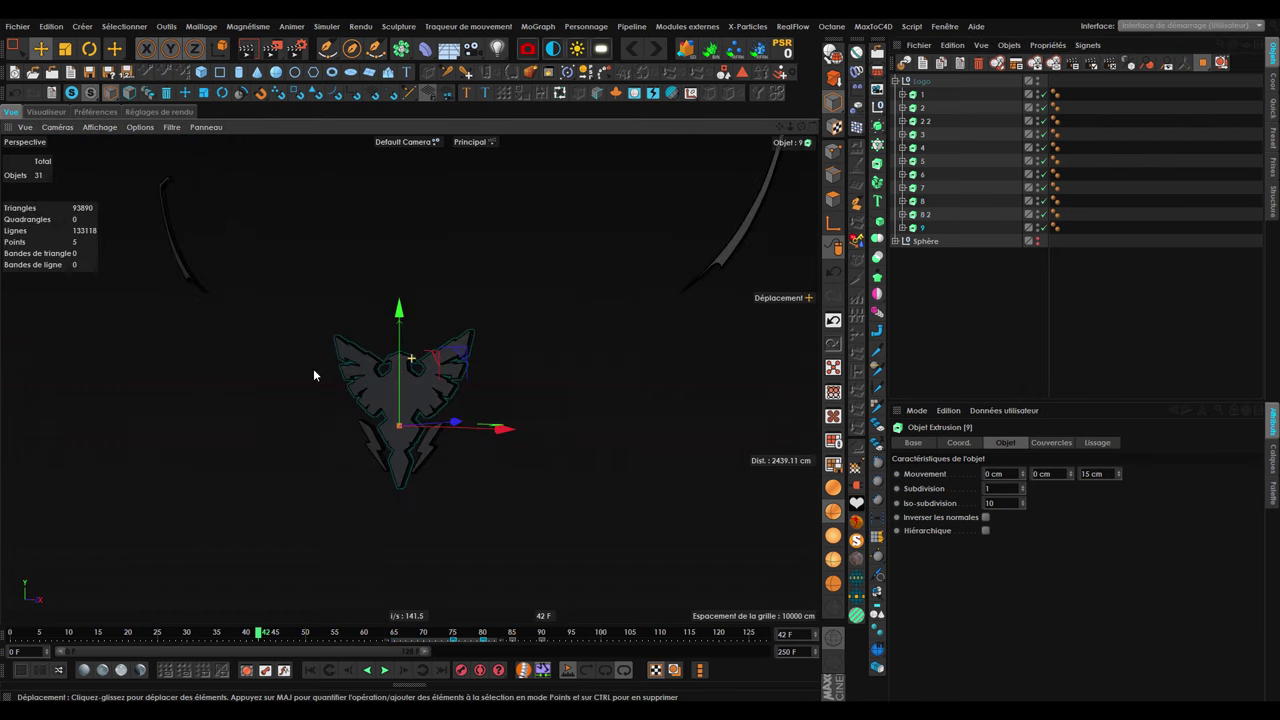
pyautogui.scroll(5, 364, 390)
pyautogui.scroll(-3, 364, 390)
pyautogui.scroll(-2, 368, 390)
pyautogui.scroll(-1, 394, 389)
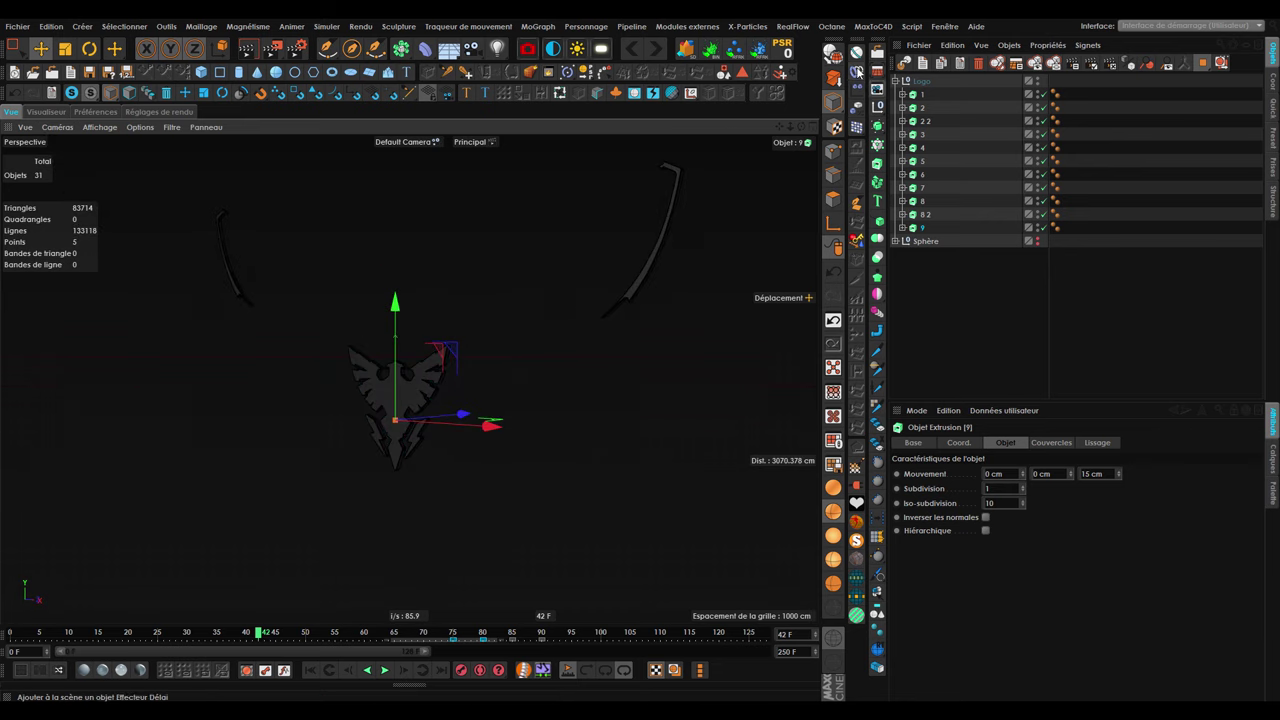
# Add a Delay effector (Effecteur Délai) to the scene.
pyautogui.click(878, 125)
pyautogui.hotkey('shift', 'c')
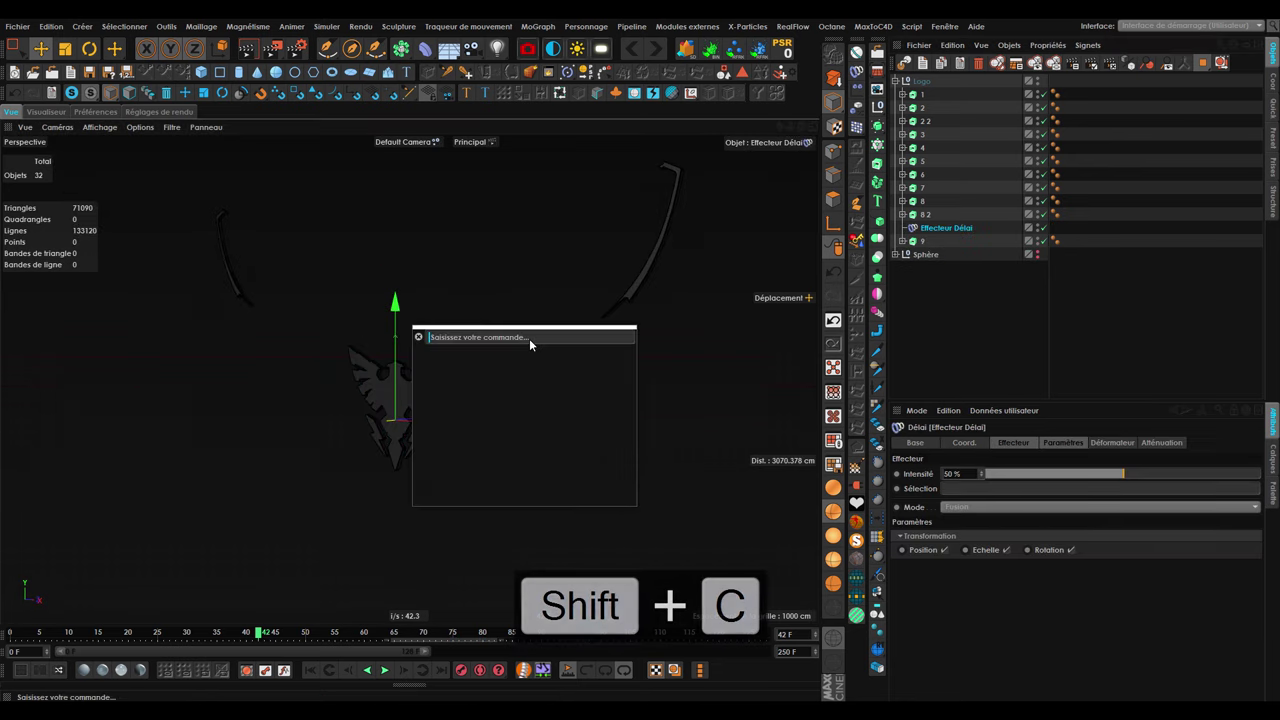
pyautogui.write('dél')
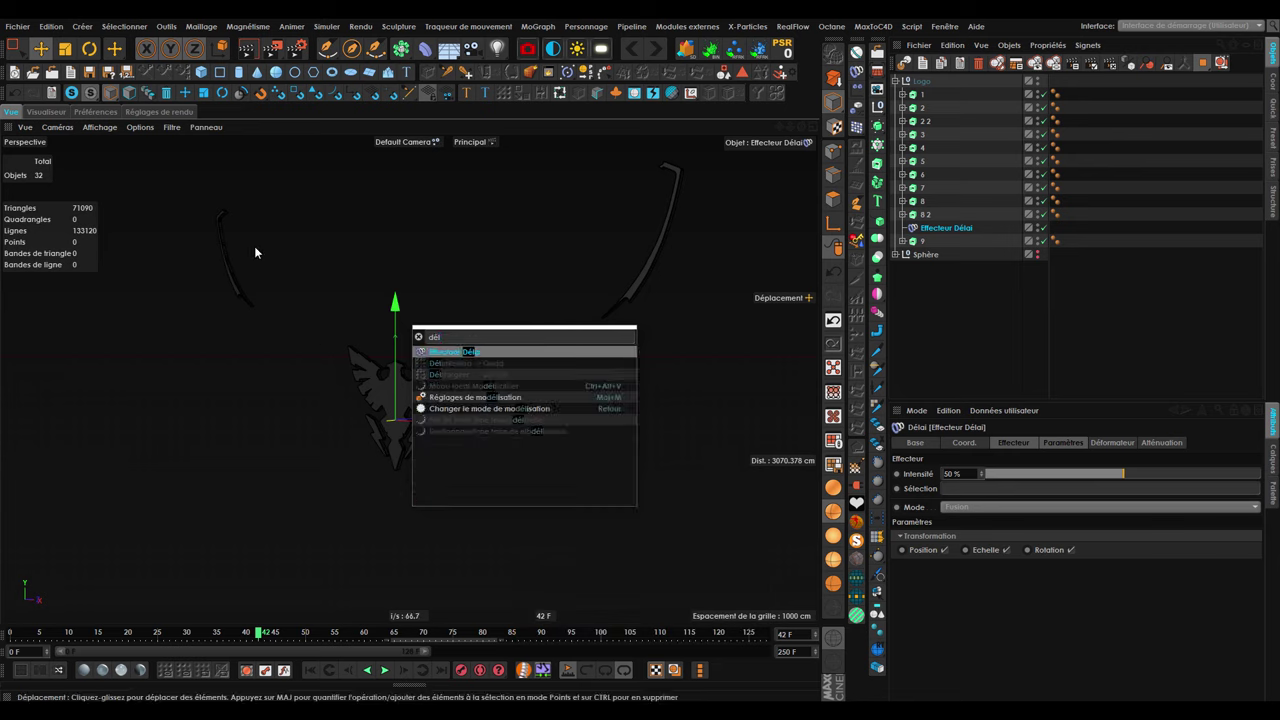
pyautogui.press('Escape')
pyautogui.keyDown('alt'); pyautogui.moveTo(491, 423); pyautogui.dragTo(356, 412); pyautogui.keyUp('alt')
pyautogui.keyDown('alt'); pyautogui.moveTo(440, 395); pyautogui.dragTo(375, 383); pyautogui.keyUp('alt')
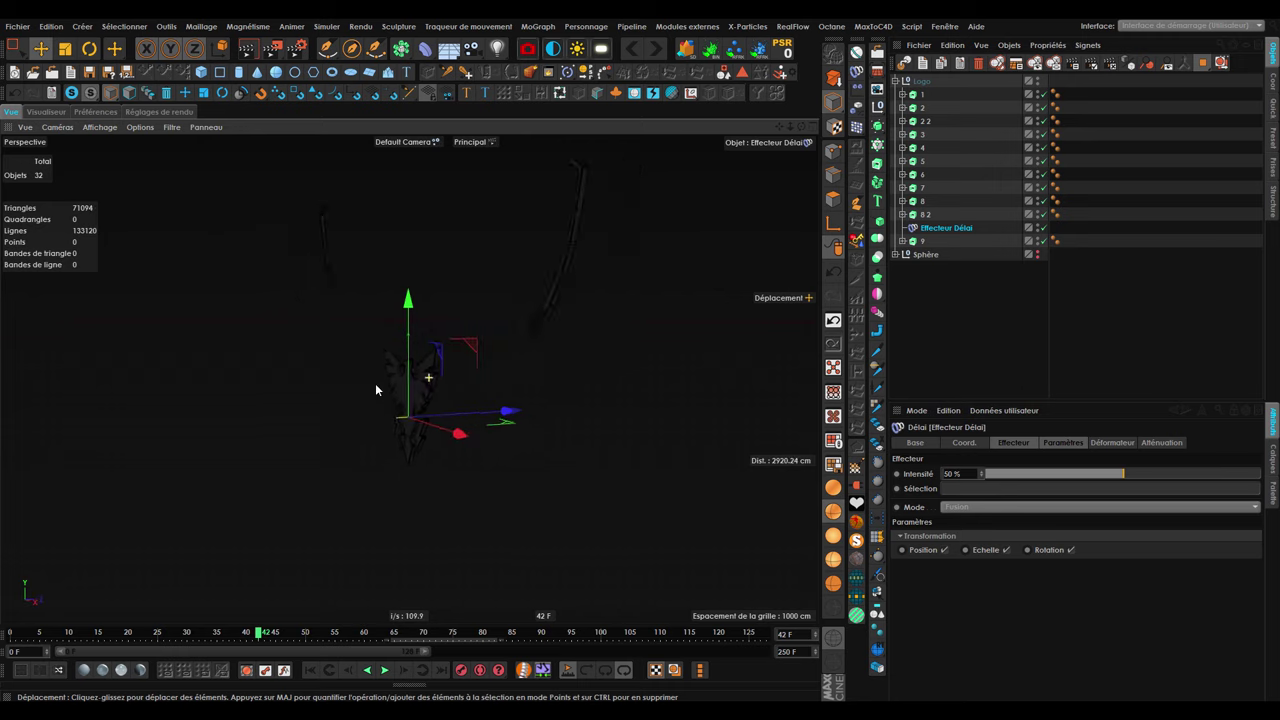
# Drag the Delay effector out of the Logo group to the top of the Object Manager.
pyautogui.click(939, 280)
pyautogui.moveTo(940, 228); pyautogui.dragTo(917, 228)
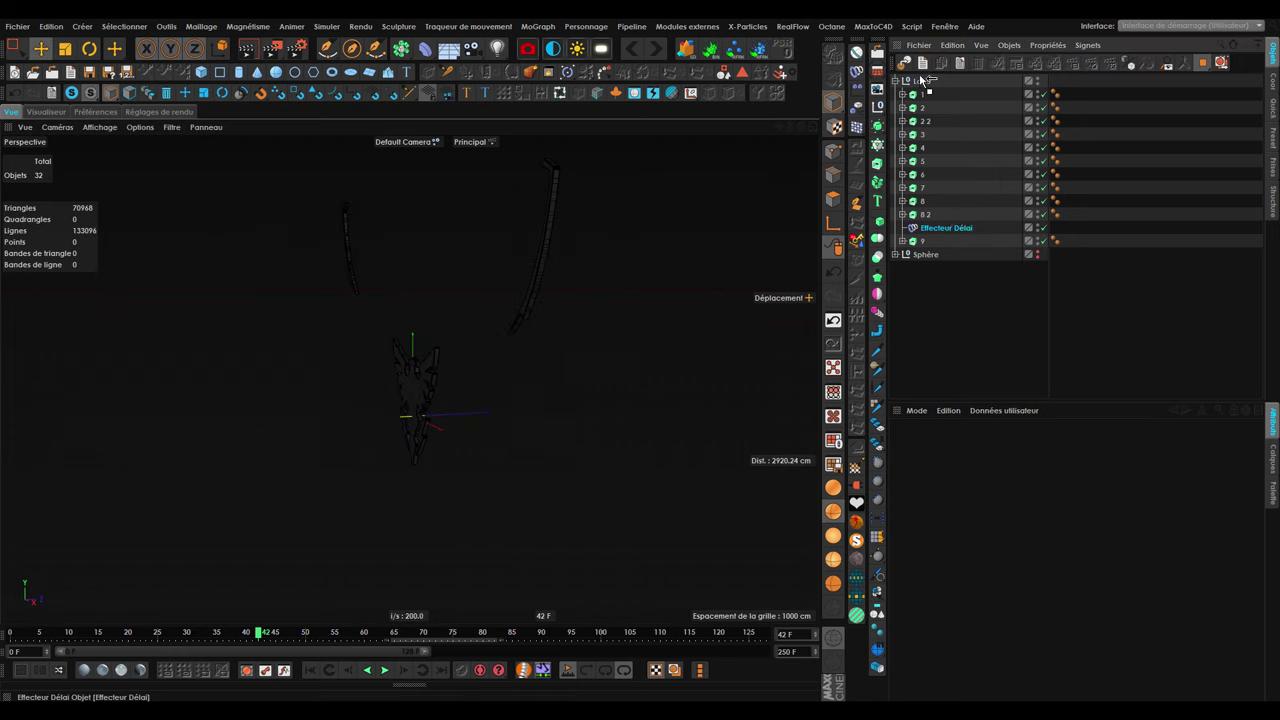
pyautogui.moveTo(946, 87); pyautogui.dragTo(946, 84)
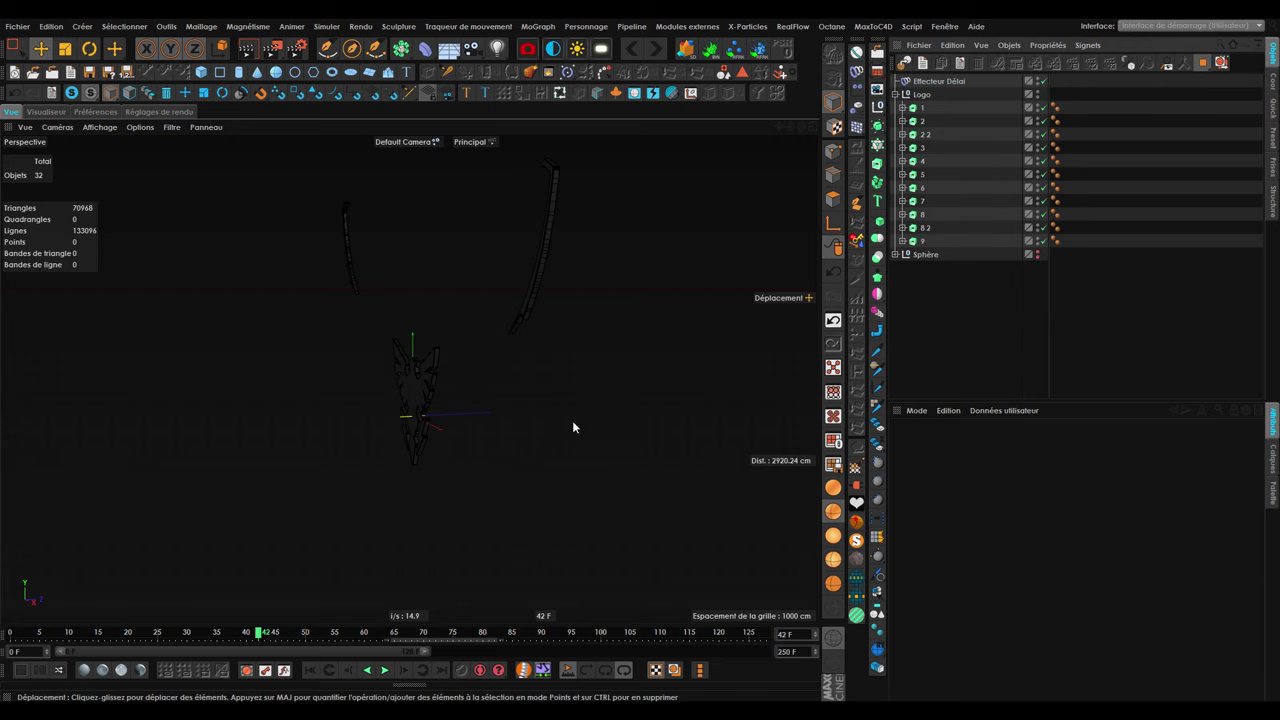
pyautogui.keyDown('alt'); pyautogui.moveTo(572, 420); pyautogui.dragTo(480, 394); pyautogui.keyUp('alt')
pyautogui.scroll(2, 480, 387)
pyautogui.scroll(2, 465, 384)
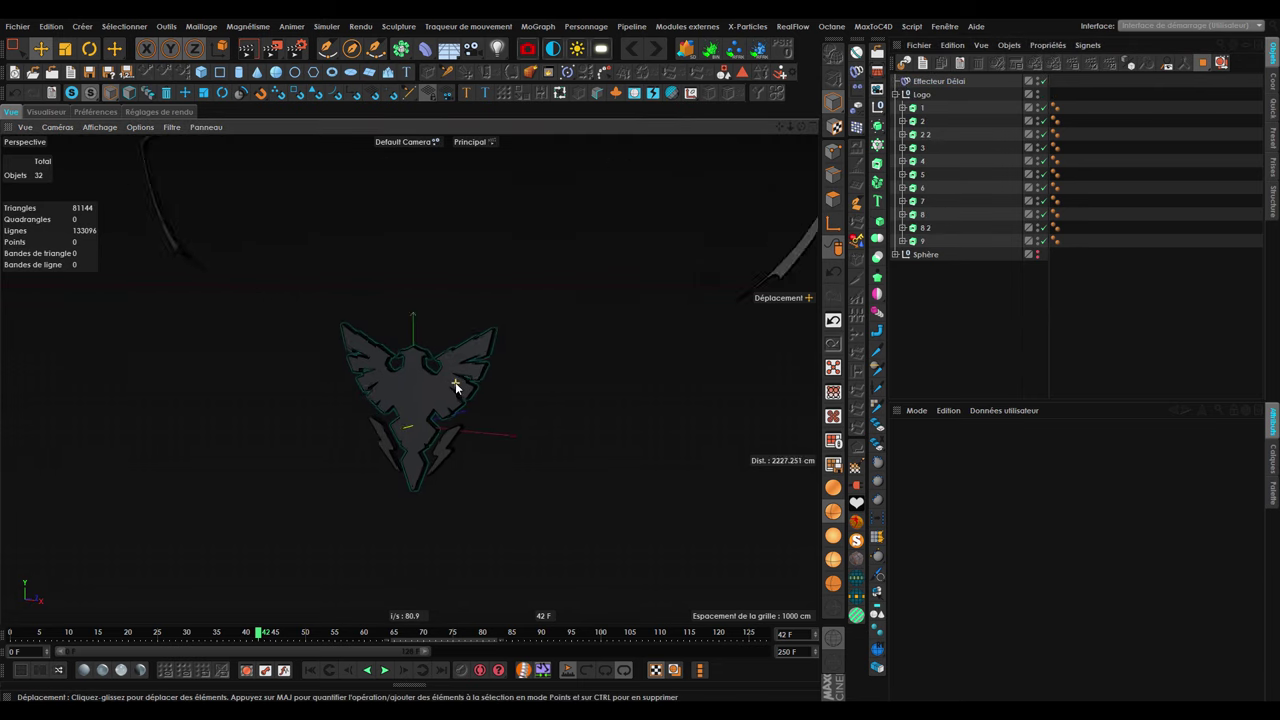
pyautogui.scroll(2, 455, 382)
# Select the Delay effector, show its coordinate settings, and start editing its name.
pyautogui.click(940, 81)
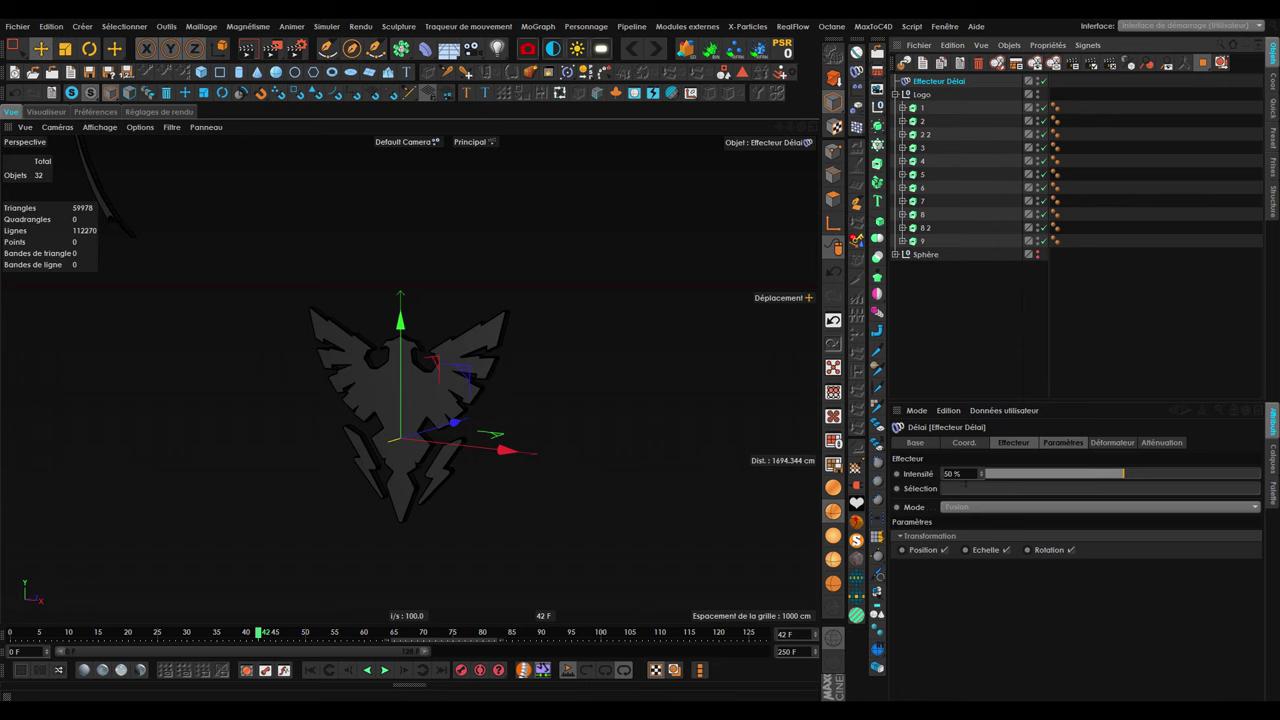
pyautogui.click(984, 442)
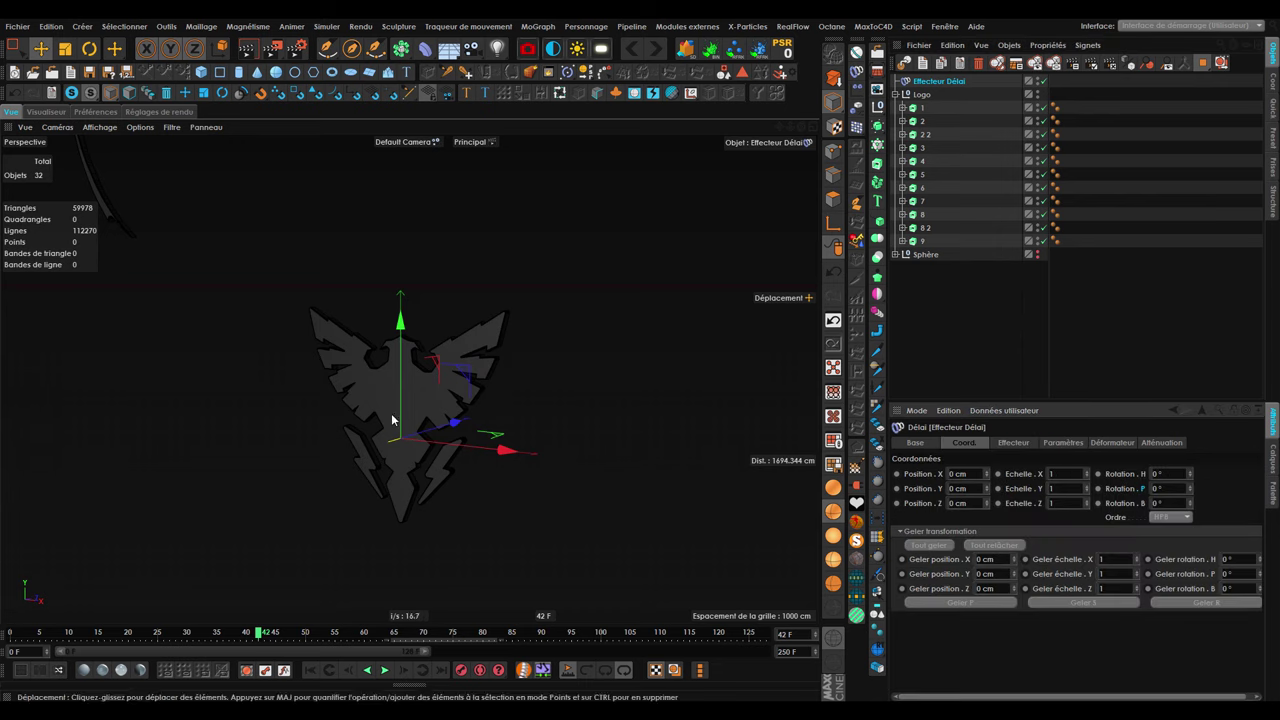
pyautogui.keyDown('alt'); pyautogui.moveTo(391, 413); pyautogui.dragTo(430, 410); pyautogui.keyUp('alt')
pyautogui.doubleClick(931, 83)
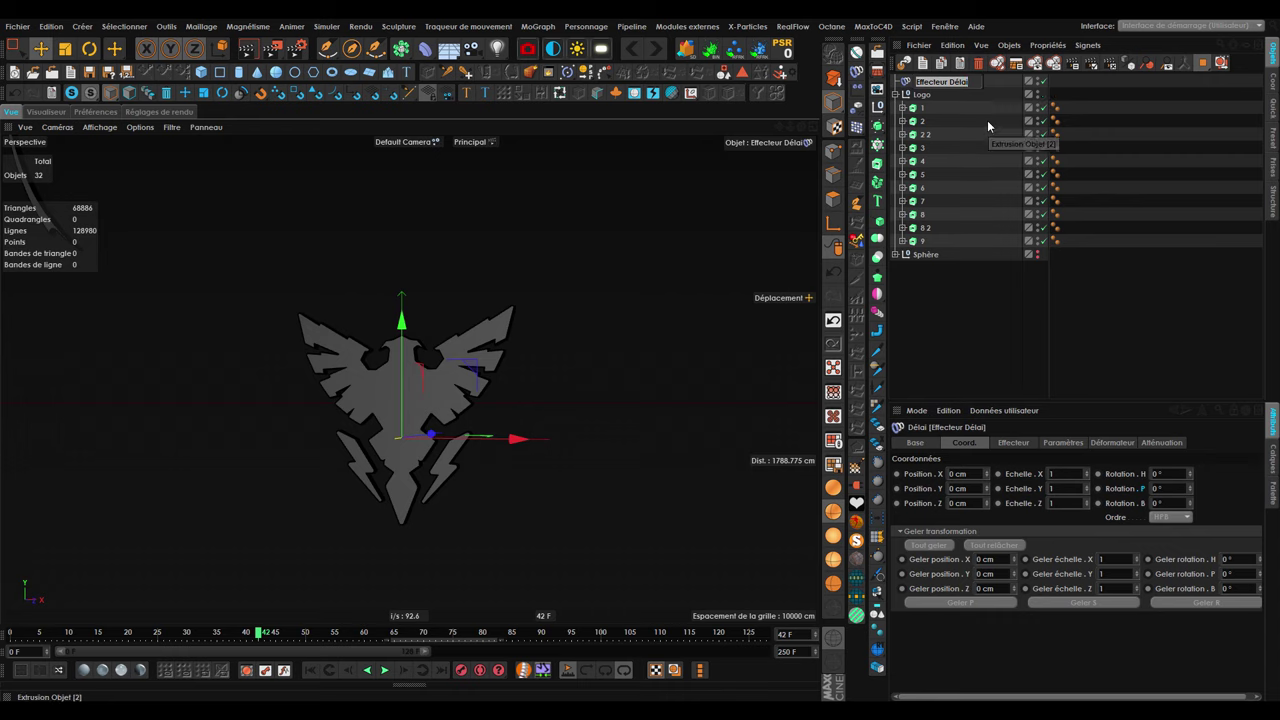
# Rename the effector F and make a copy of it named E.
pyautogui.write('F')
pyautogui.press('Return')
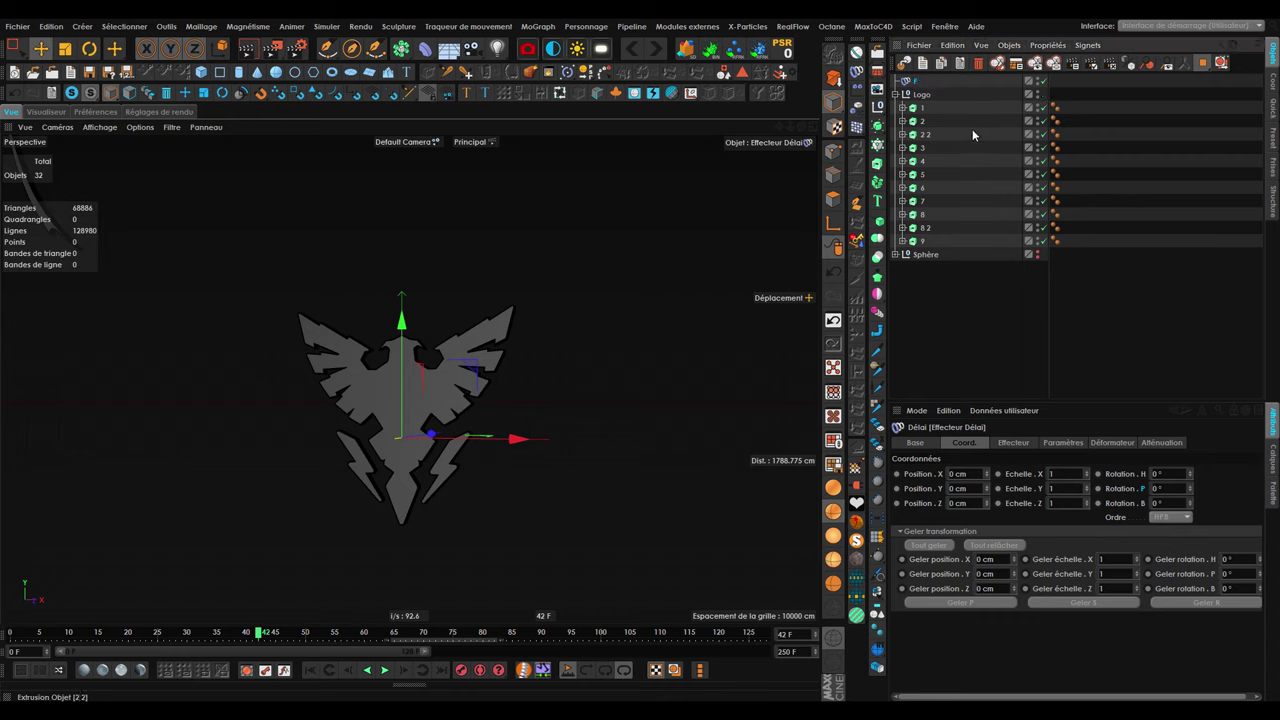
pyautogui.keyDown('ctrl'); pyautogui.moveTo(910, 82); pyautogui.dragTo(920, 95); pyautogui.keyUp('ctrl')
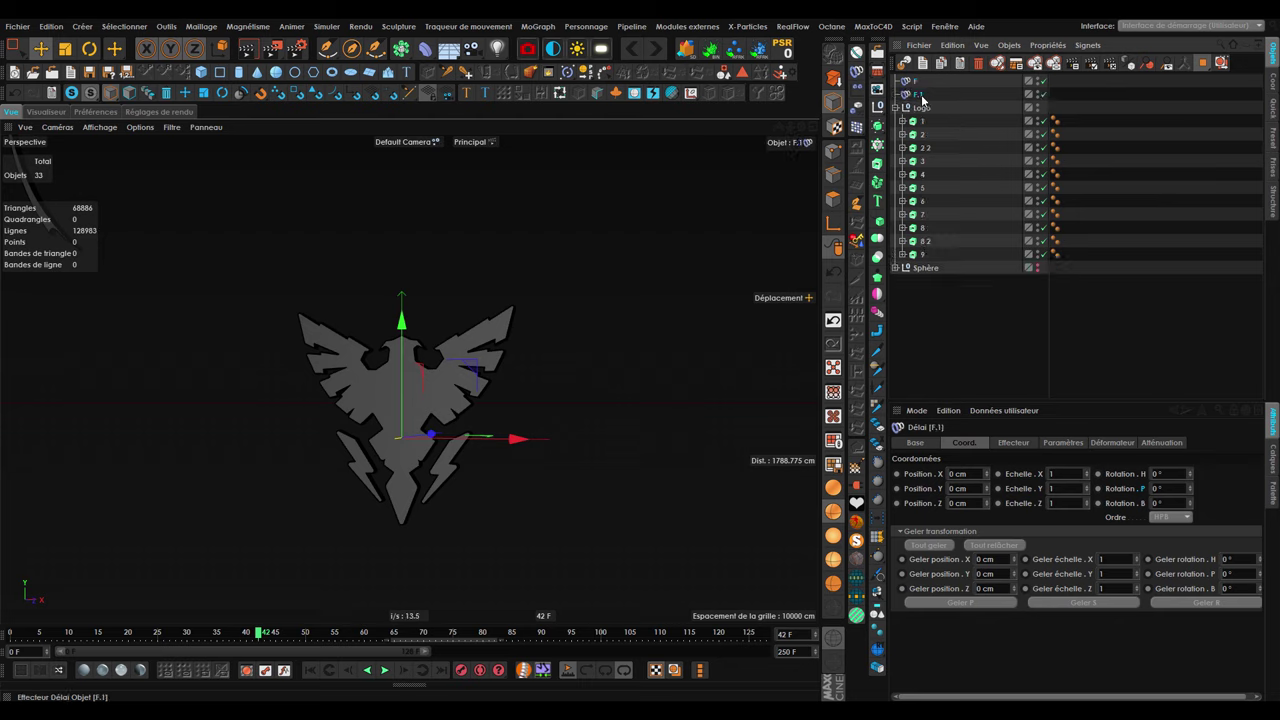
pyautogui.write('E')
pyautogui.press('Return')
# Set effector E's mode to Elasticité and its intensity to 75 %.
pyautogui.click(1010, 442)
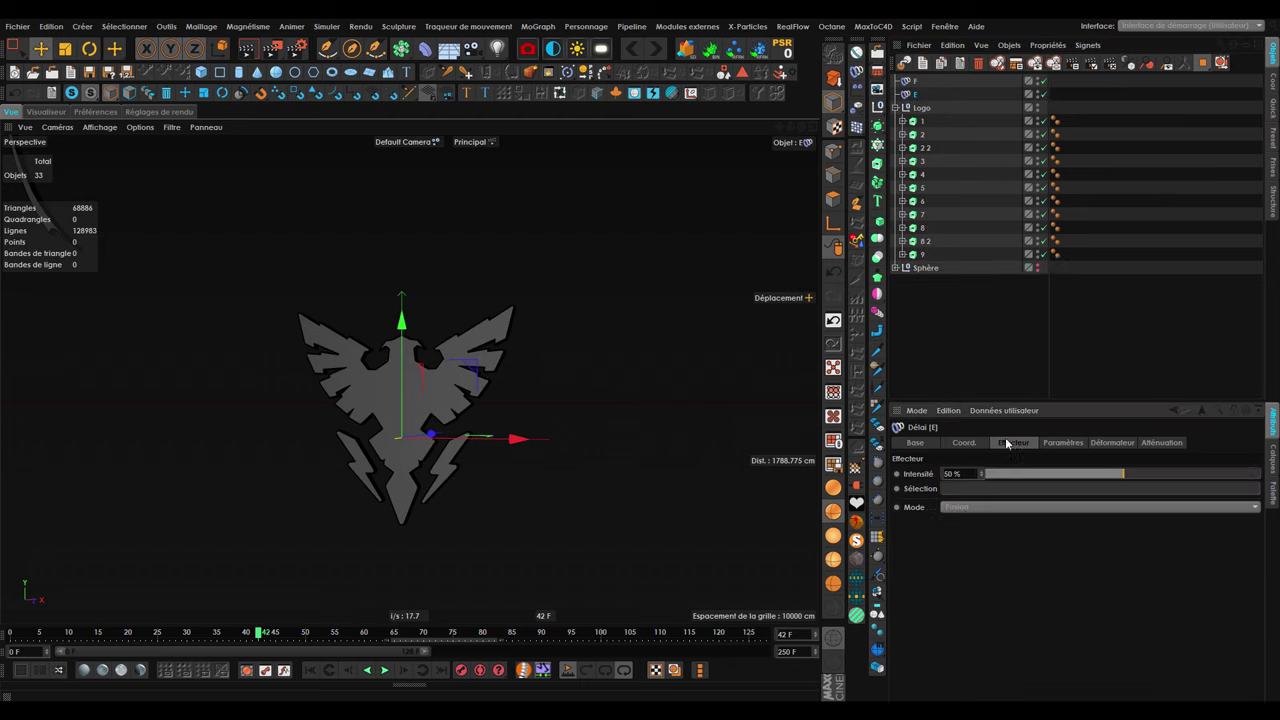
pyautogui.click(969, 507)
pyautogui.click(972, 549)
pyautogui.moveTo(1124, 473); pyautogui.dragTo(1193, 473)
# Place copies of effector F under Logo and logo piece 1.
pyautogui.keyDown('ctrl'); pyautogui.click(931, 84); pyautogui.keyUp('ctrl')
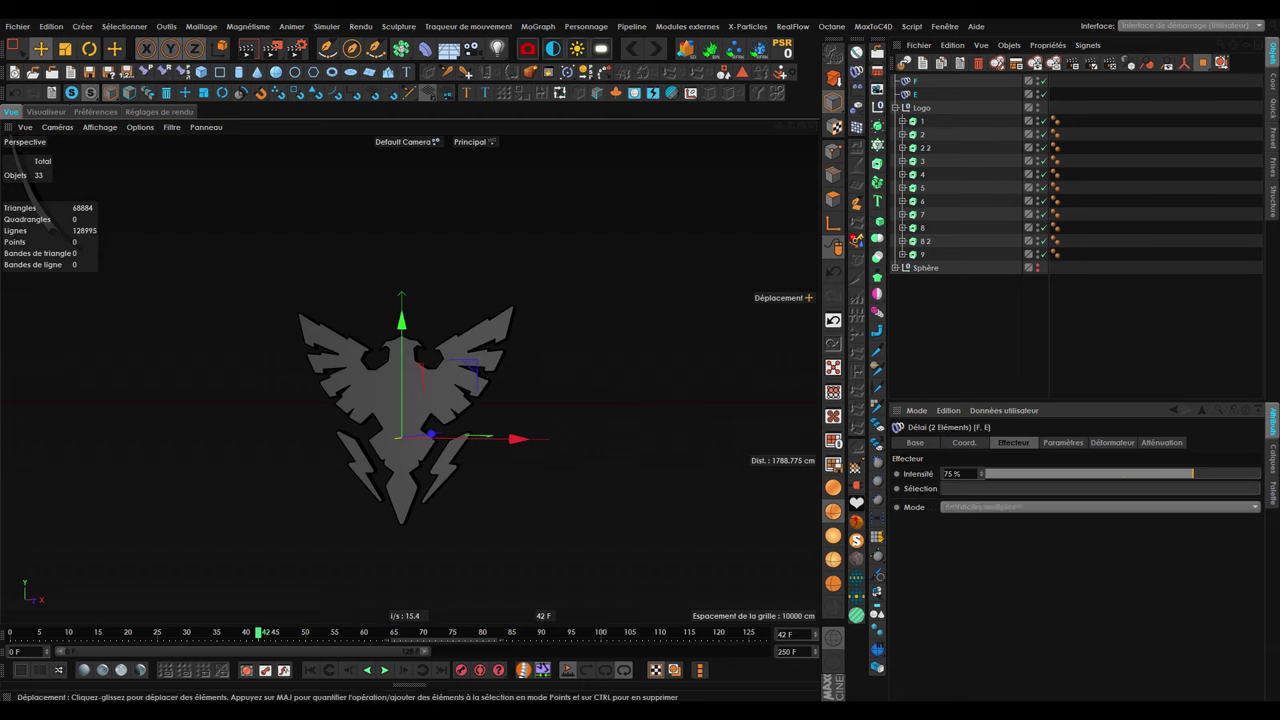
pyautogui.click(944, 118)
pyautogui.click(948, 140)
pyautogui.click(929, 134)
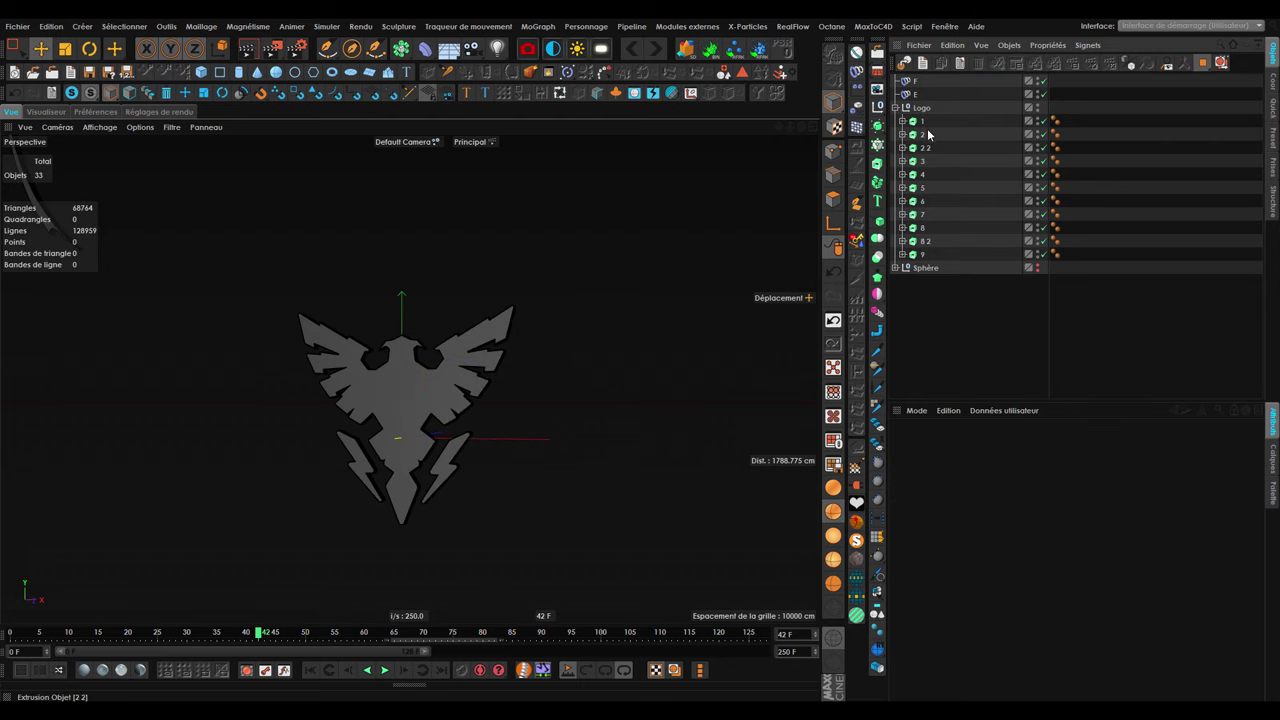
pyautogui.click(927, 121)
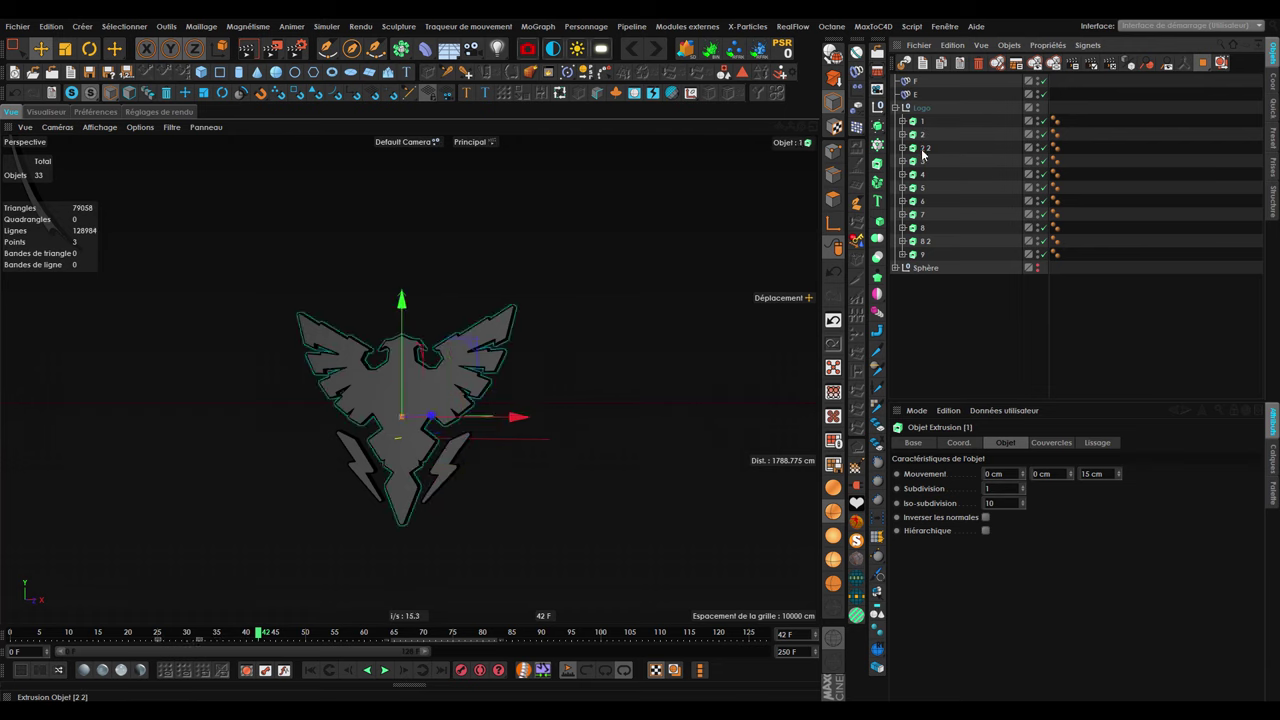
pyautogui.click(922, 93)
pyautogui.keyDown('ctrl'); pyautogui.moveTo(925, 115); pyautogui.dragTo(927, 167); pyautogui.keyUp('ctrl')
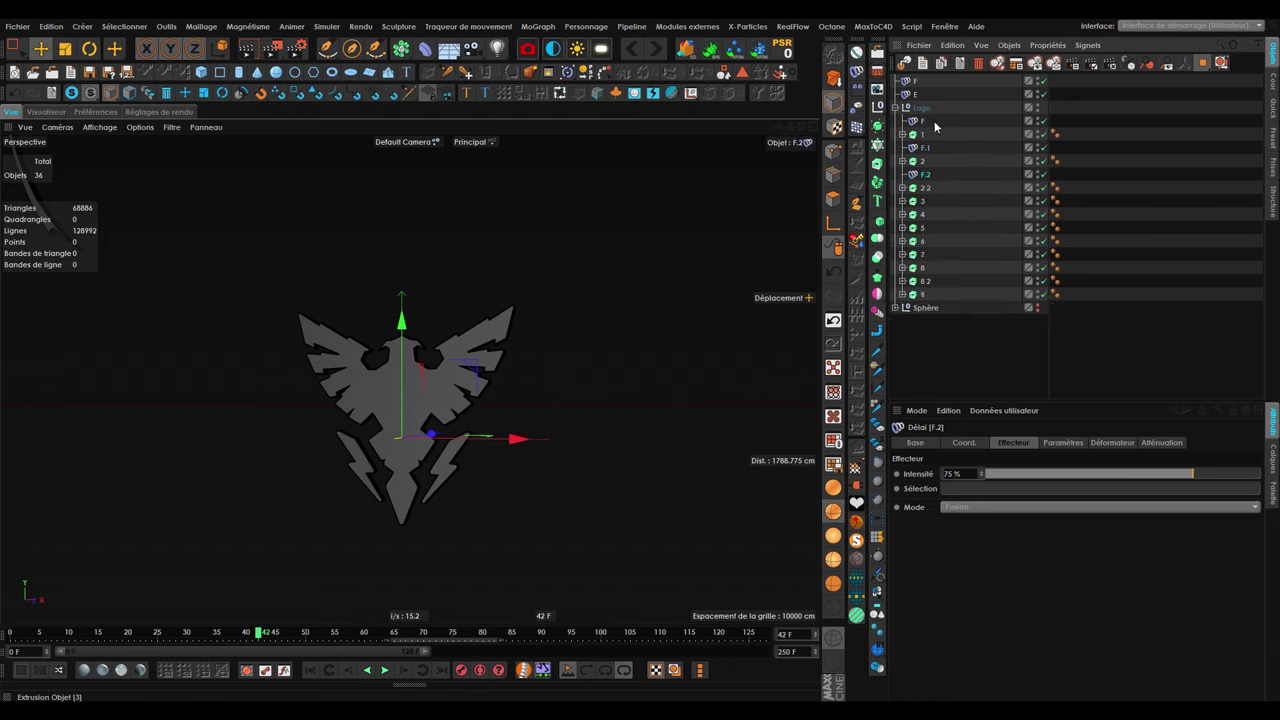
# Place E copies under pieces 2 2, 3 and 4, and F copies under pieces 5, 6 and 7.
pyautogui.click(925, 201)
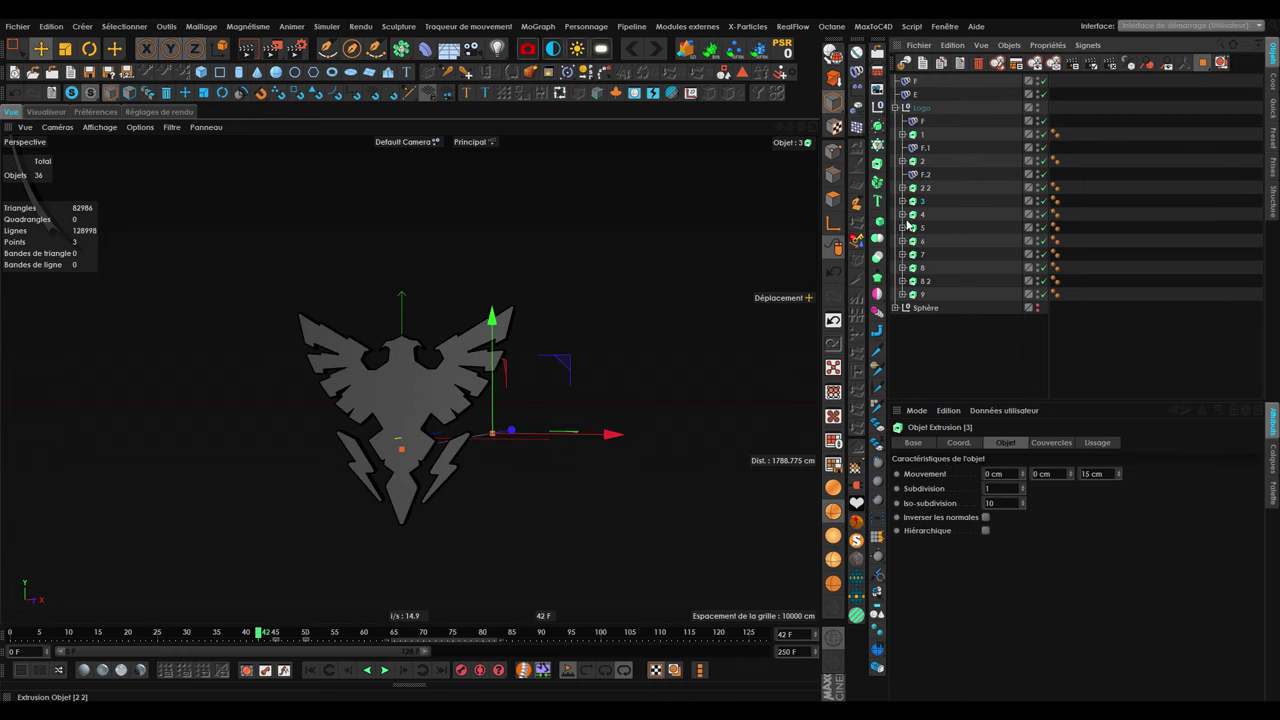
pyautogui.keyDown('alt'); pyautogui.moveTo(320, 390); pyautogui.dragTo(370, 410); pyautogui.keyUp('alt')
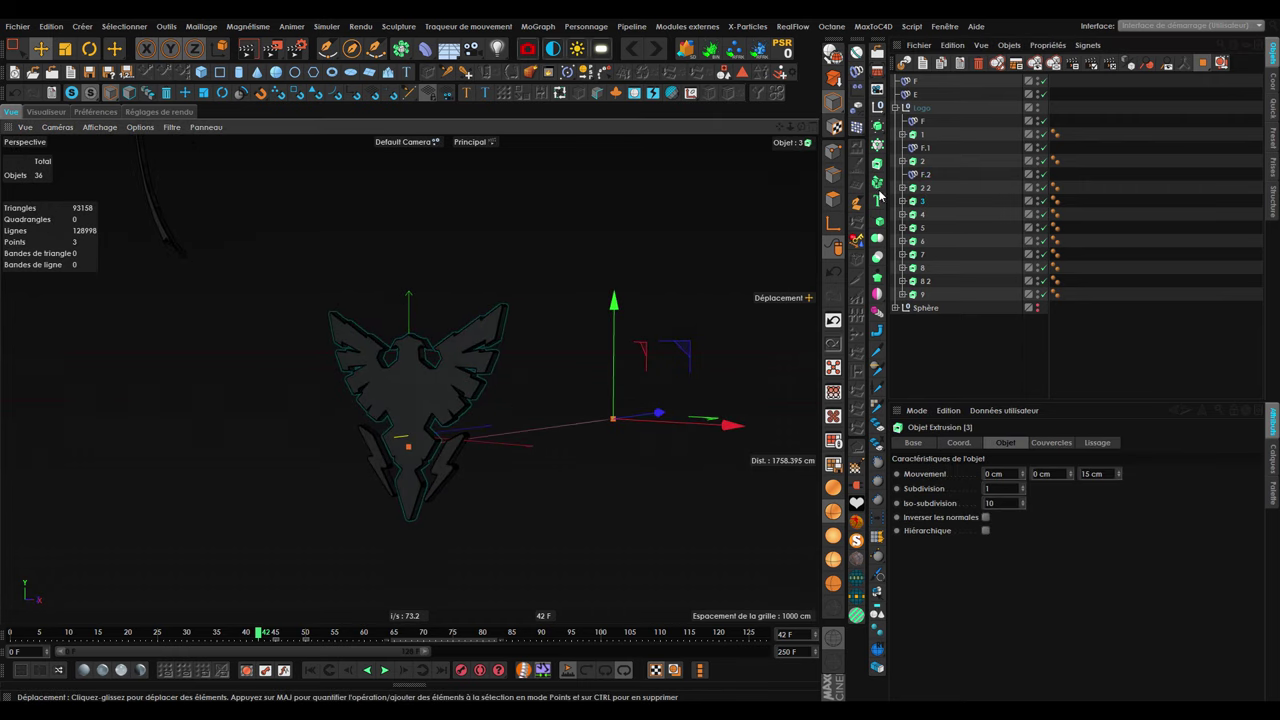
pyautogui.moveTo(932, 212); pyautogui.dragTo(918, 203)
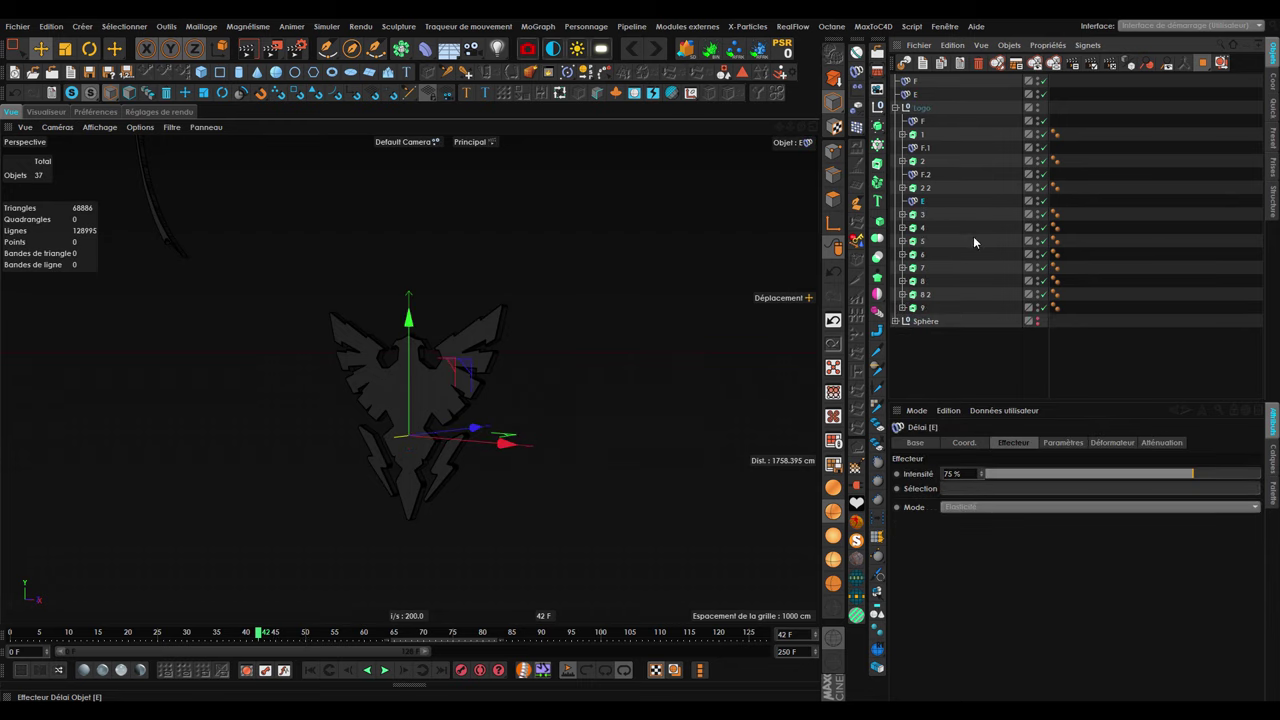
pyautogui.keyDown('ctrl'); pyautogui.moveTo(932, 236); pyautogui.dragTo(940, 250); pyautogui.keyUp('ctrl')
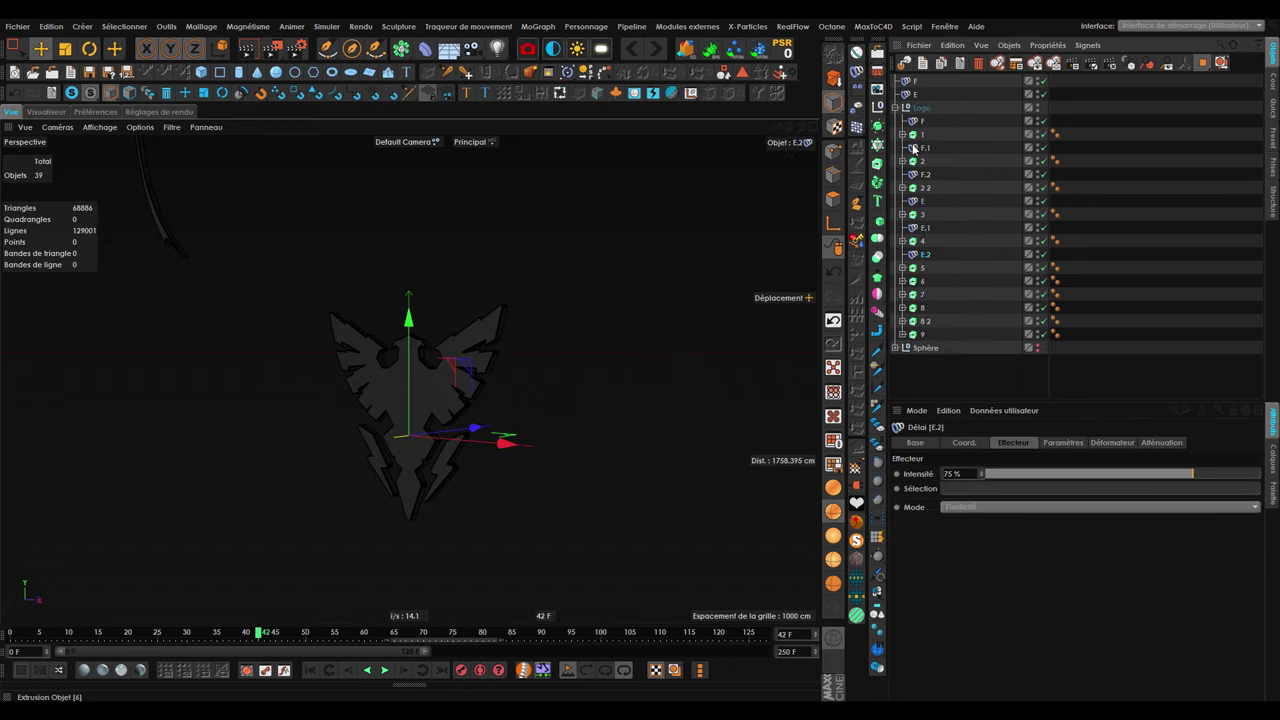
pyautogui.moveTo(915, 84)
pyautogui.keyDown('ctrl'); pyautogui.mouseDown()
pyautogui.moveTo(923, 278)
pyautogui.moveTo(946, 282)
pyautogui.moveTo(925, 294)
pyautogui.mouseUp(); pyautogui.keyUp('ctrl')
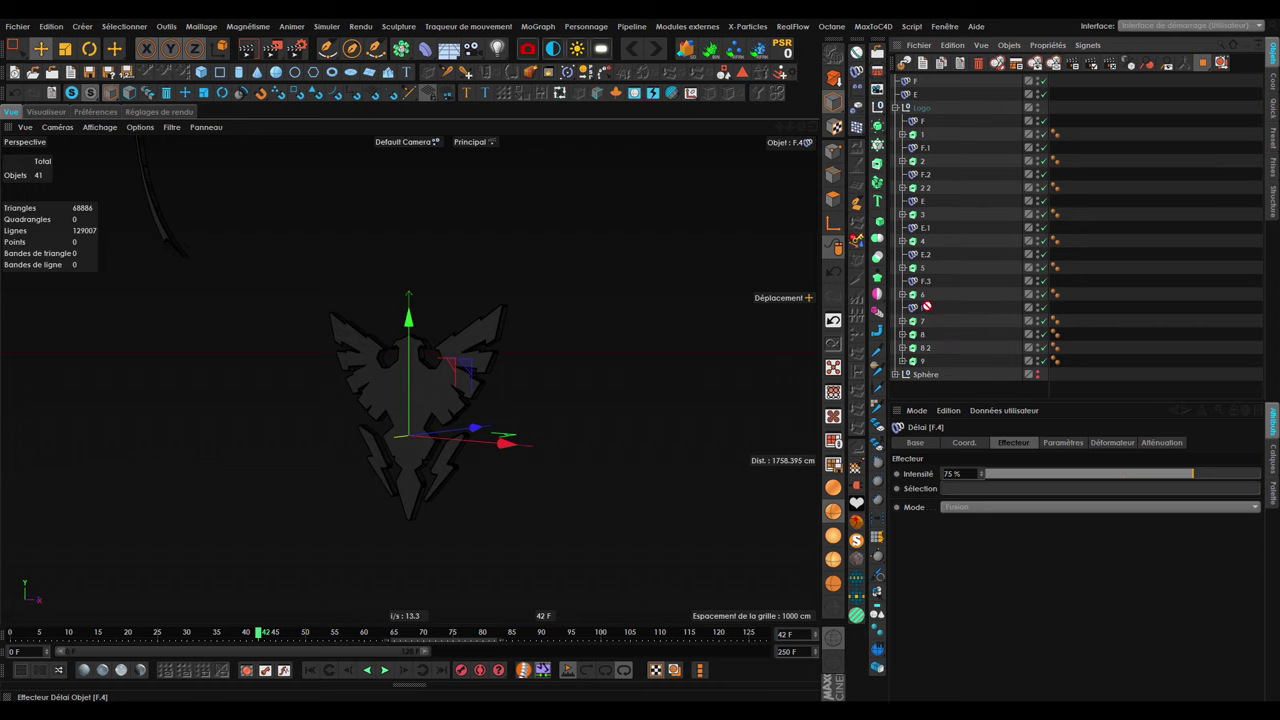
pyautogui.moveTo(951, 312); pyautogui.dragTo(1000, 336)
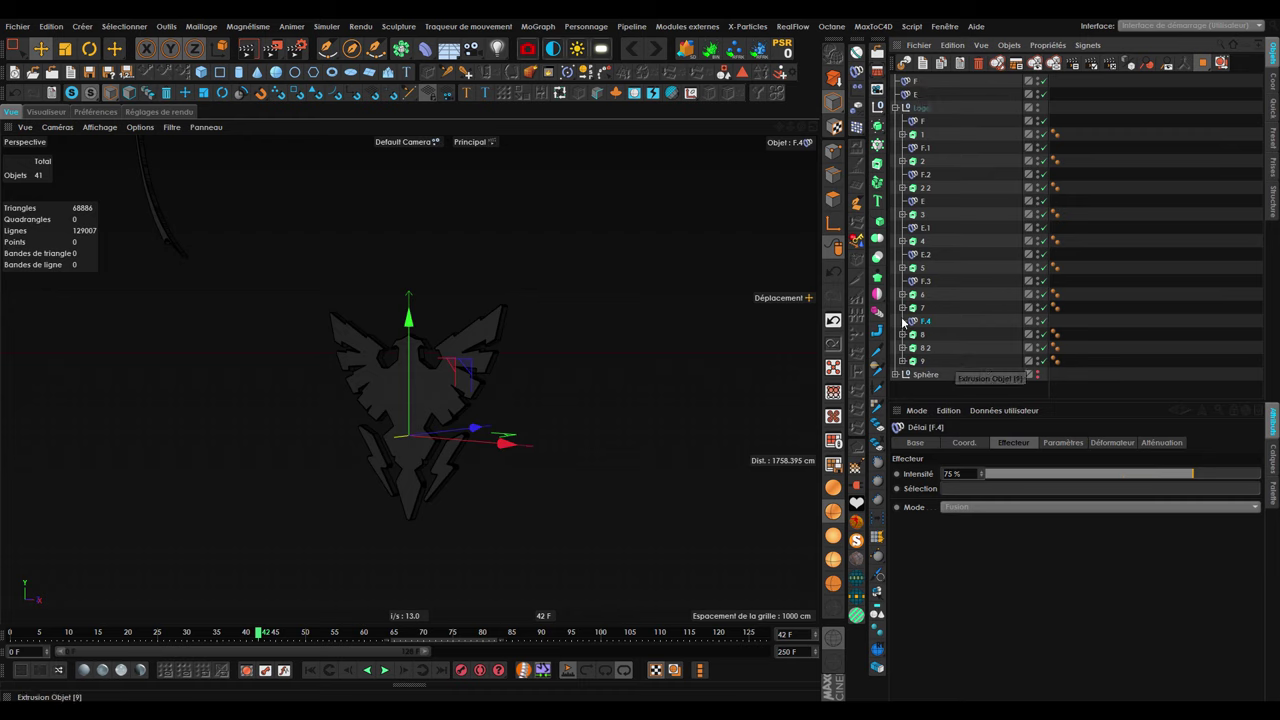
pyautogui.moveTo(925, 314); pyautogui.dragTo(940, 300)
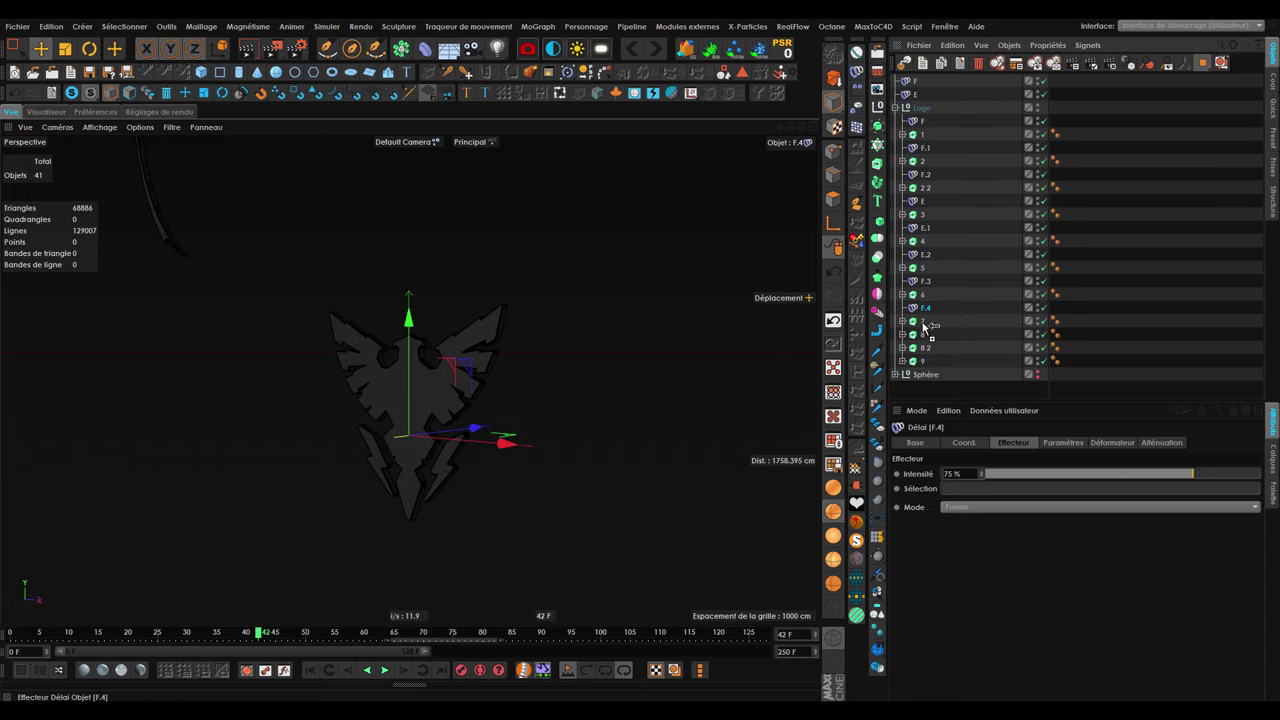
pyautogui.keyDown('ctrl'); pyautogui.moveTo(924, 325); pyautogui.dragTo(957, 345); pyautogui.keyUp('ctrl')
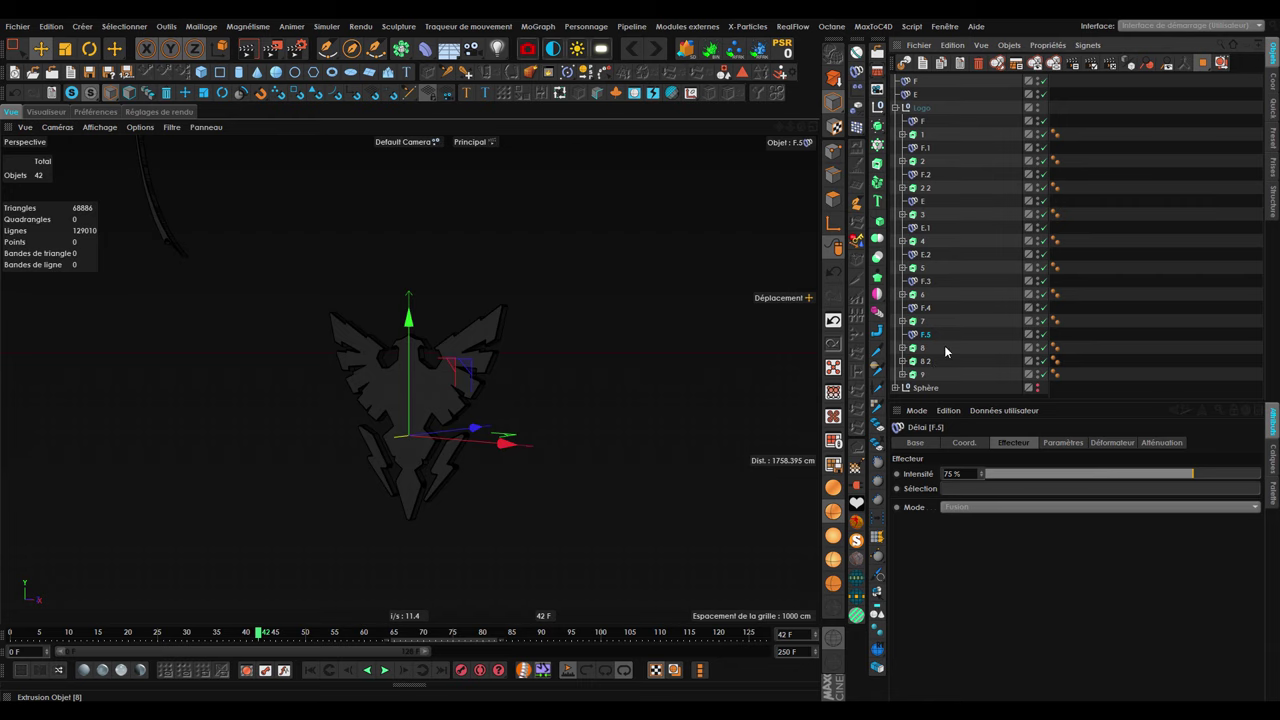
# Delete the surplus E effector and the F.3 effector.
pyautogui.click(922, 134)
pyautogui.keyDown('shift'); pyautogui.click(922, 161); pyautogui.keyUp('shift')
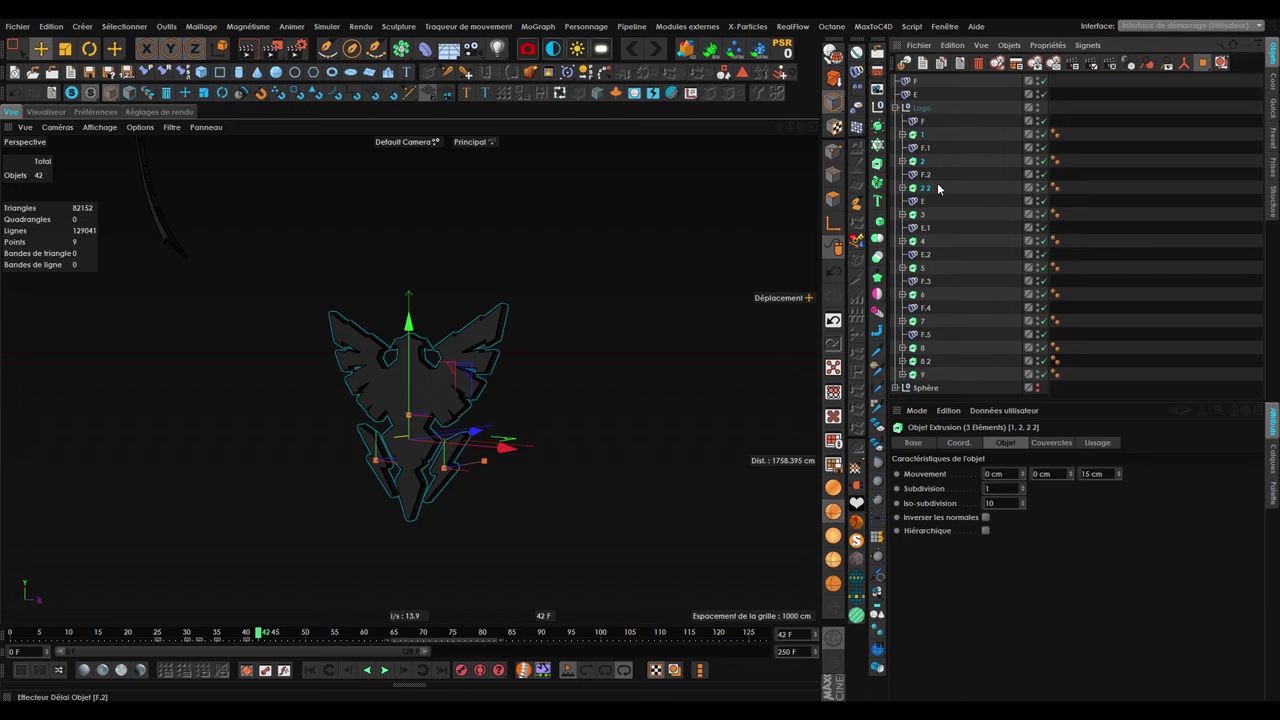
pyautogui.click(928, 201)
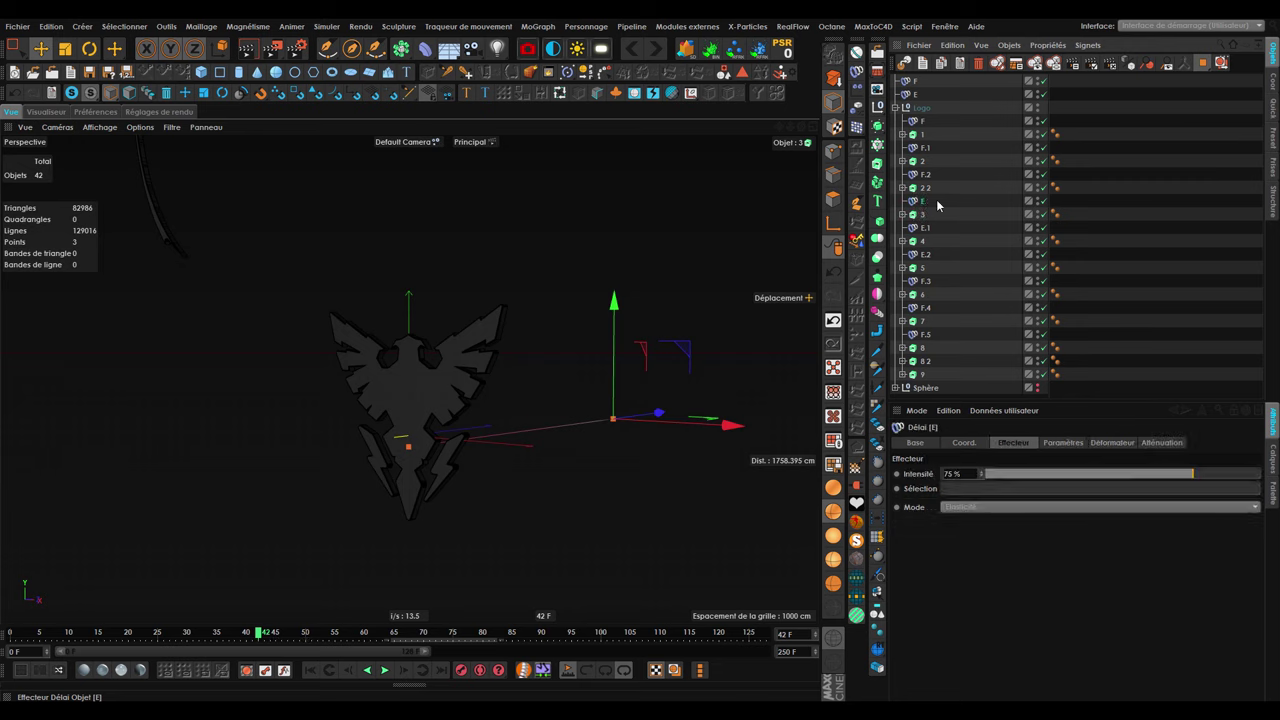
pyautogui.press('Delete')
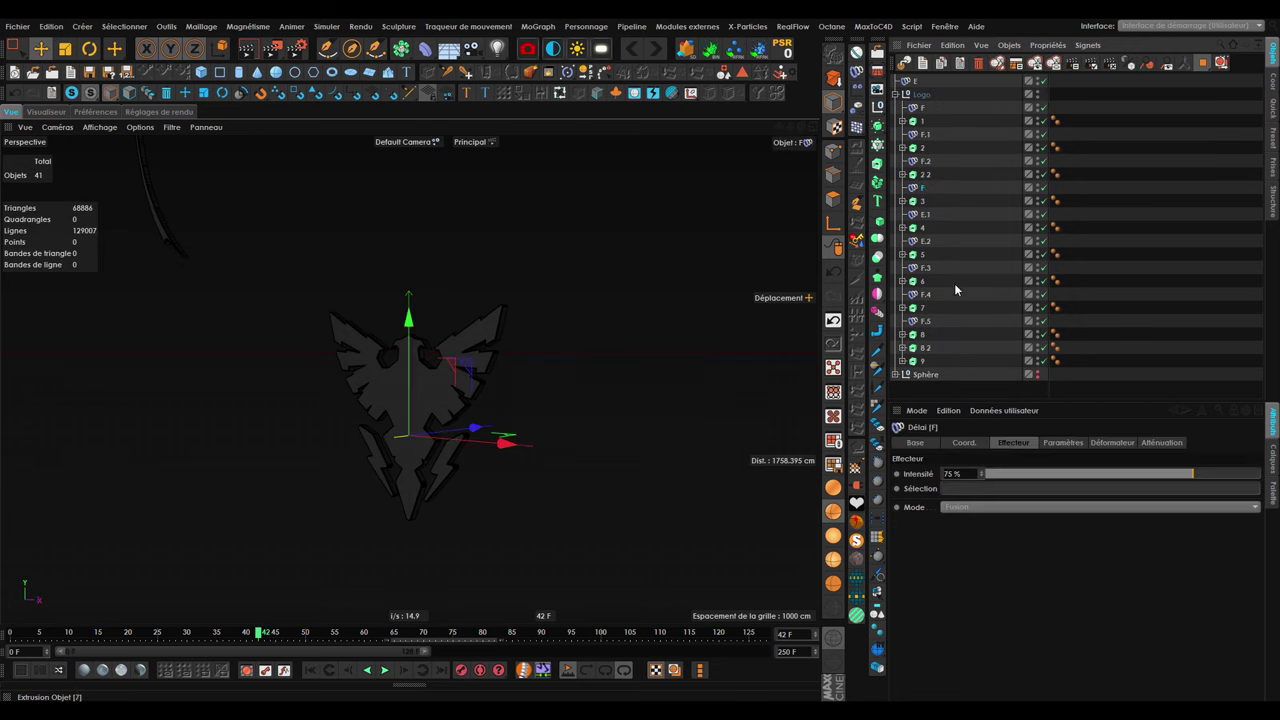
pyautogui.click(927, 270)
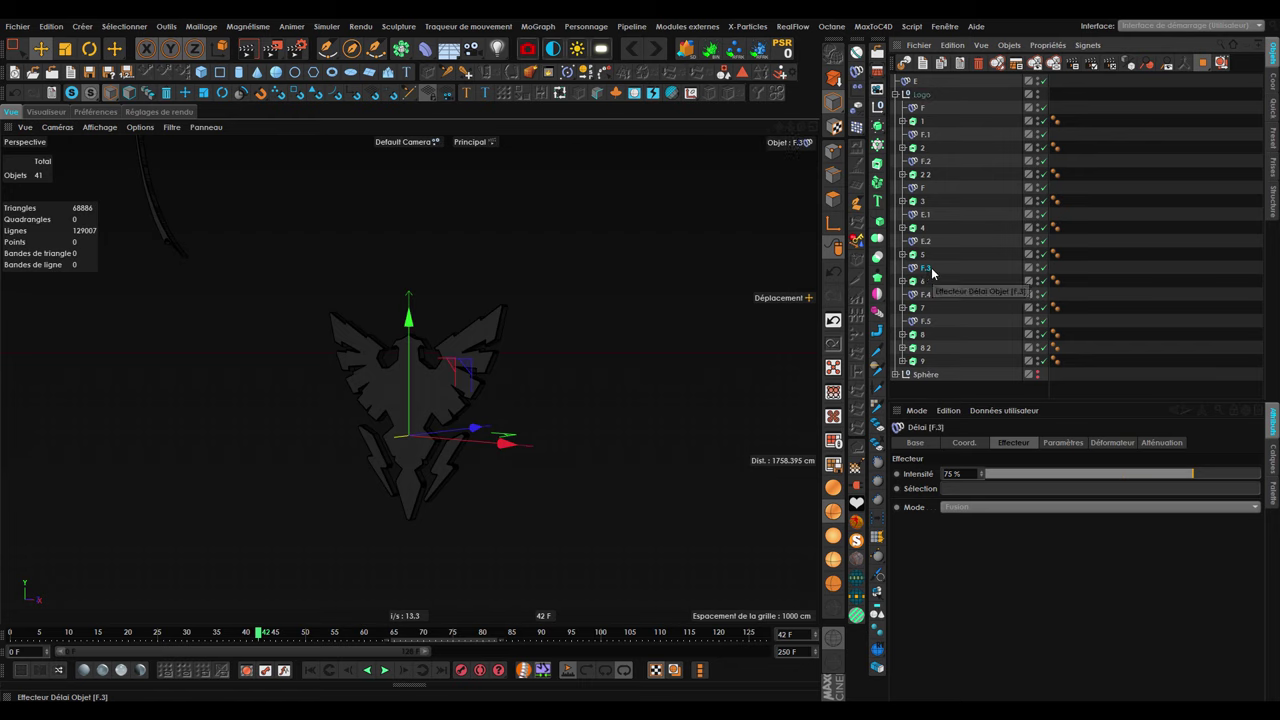
pyautogui.press('Delete')
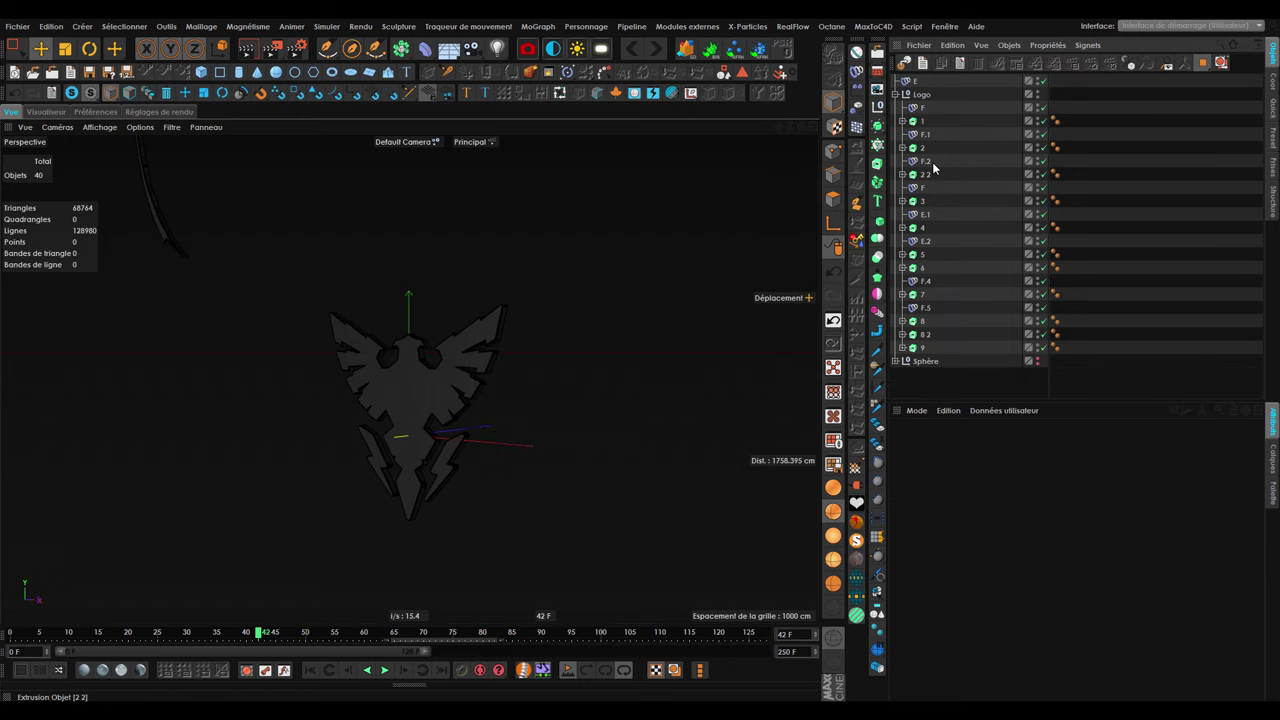
# Put piece 3 on the green Calque layer and select pieces 1, 2 and 2 2.
pyautogui.click(923, 121)
pyautogui.keyDown('ctrl'); pyautogui.click(923, 148); pyautogui.keyUp('ctrl')
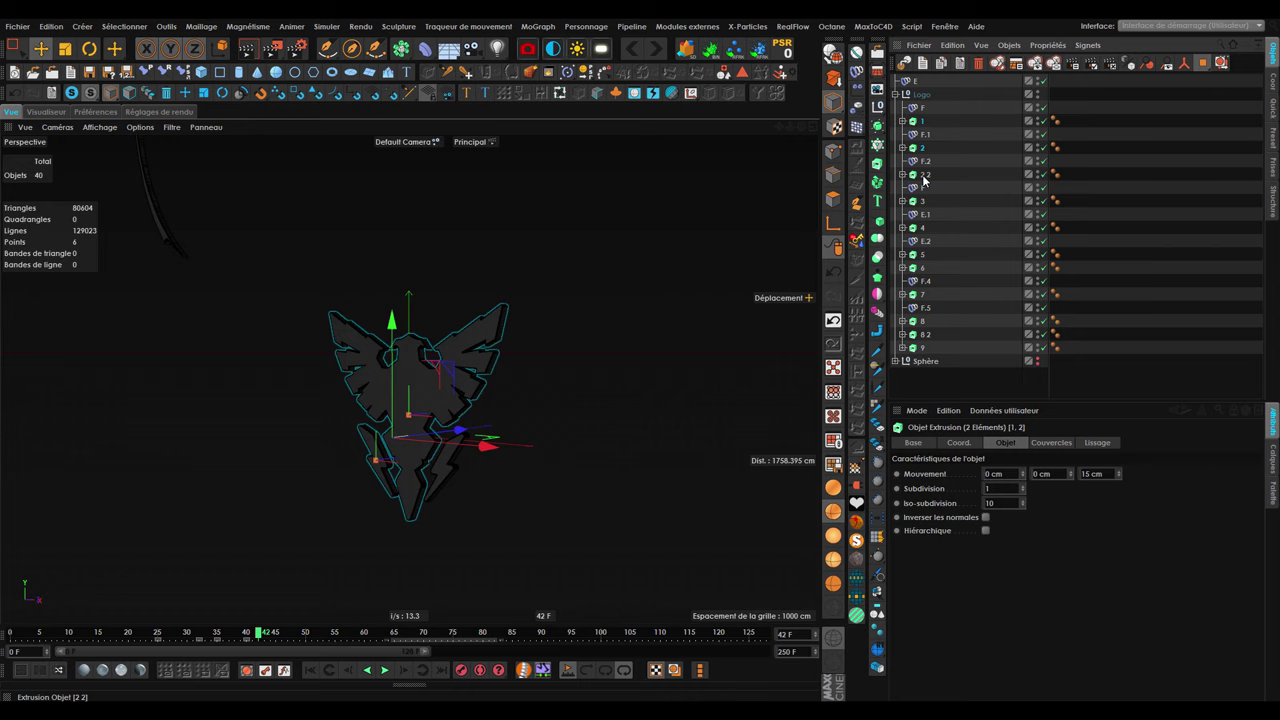
pyautogui.keyDown('ctrl'); pyautogui.click(925, 175); pyautogui.keyUp('ctrl')
pyautogui.keyDown('ctrl'); pyautogui.click(928, 202); pyautogui.keyUp('ctrl')
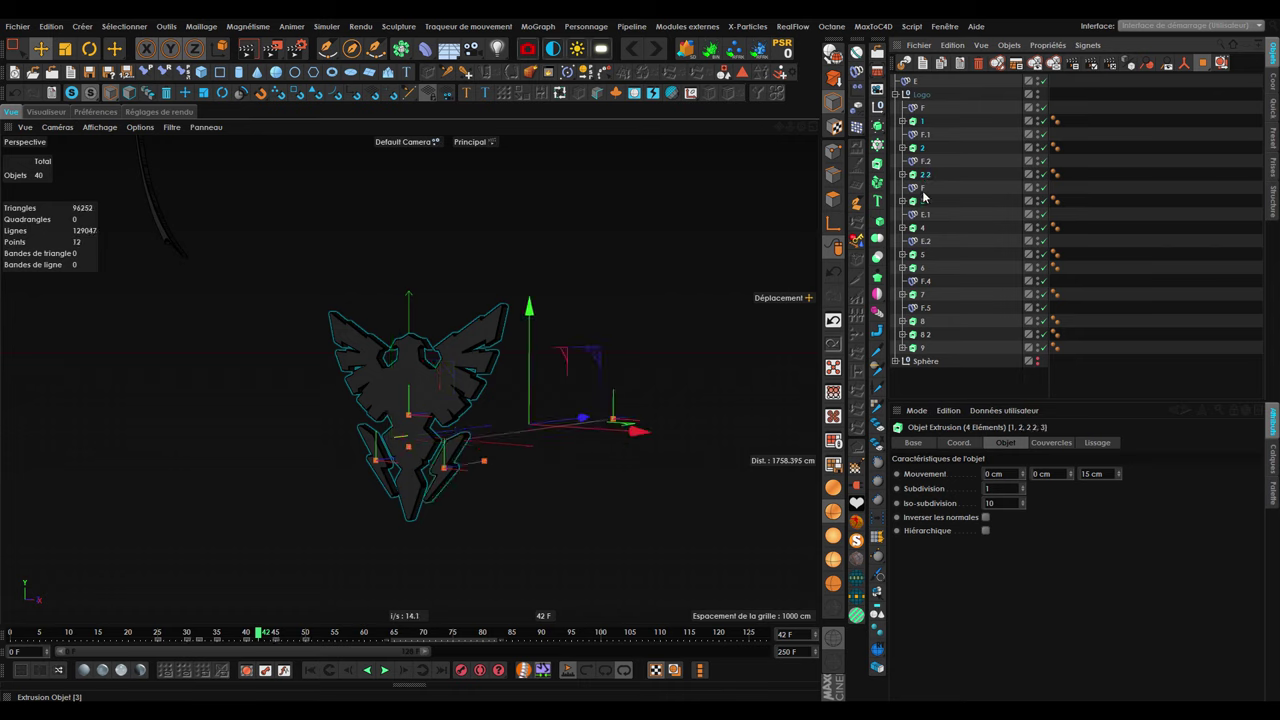
pyautogui.click(1027, 202)
pyautogui.click(1040, 208)
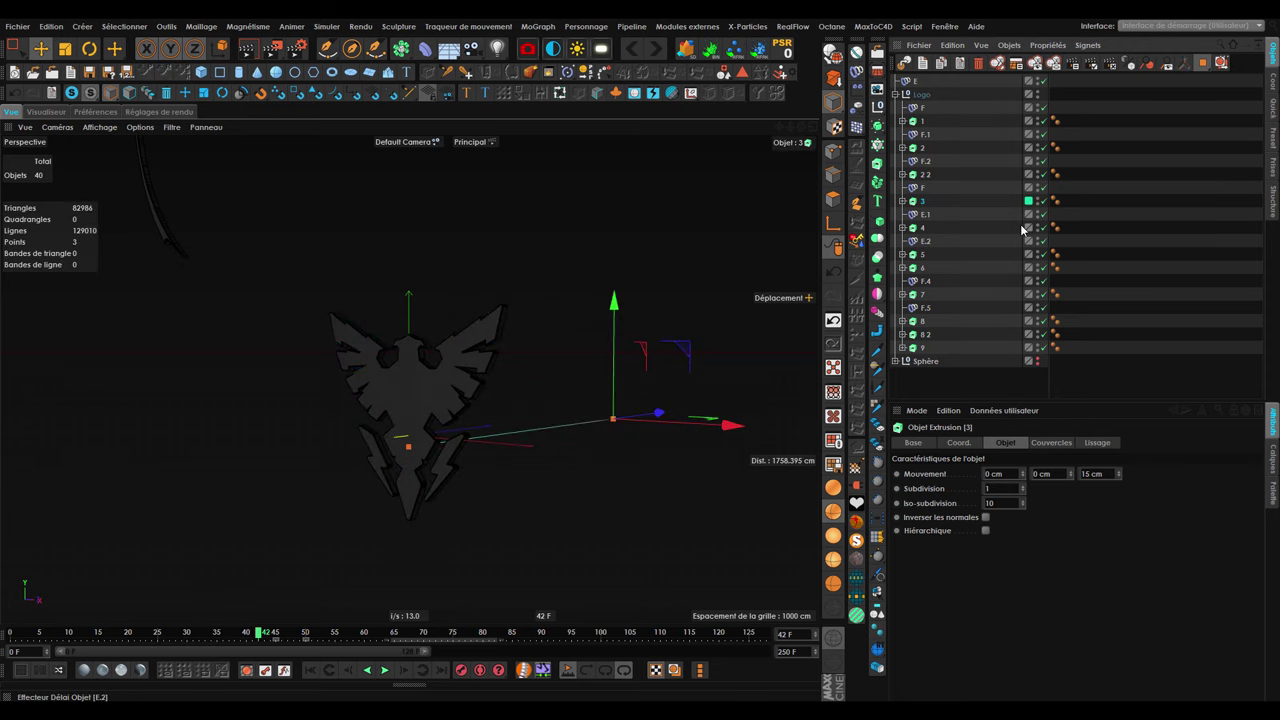
pyautogui.keyDown('ctrl'); pyautogui.click(925, 174); pyautogui.keyUp('ctrl')
pyautogui.keyDown('ctrl'); pyautogui.click(922, 147); pyautogui.keyUp('ctrl')
pyautogui.keyDown('ctrl'); pyautogui.click(922, 121); pyautogui.keyUp('ctrl')
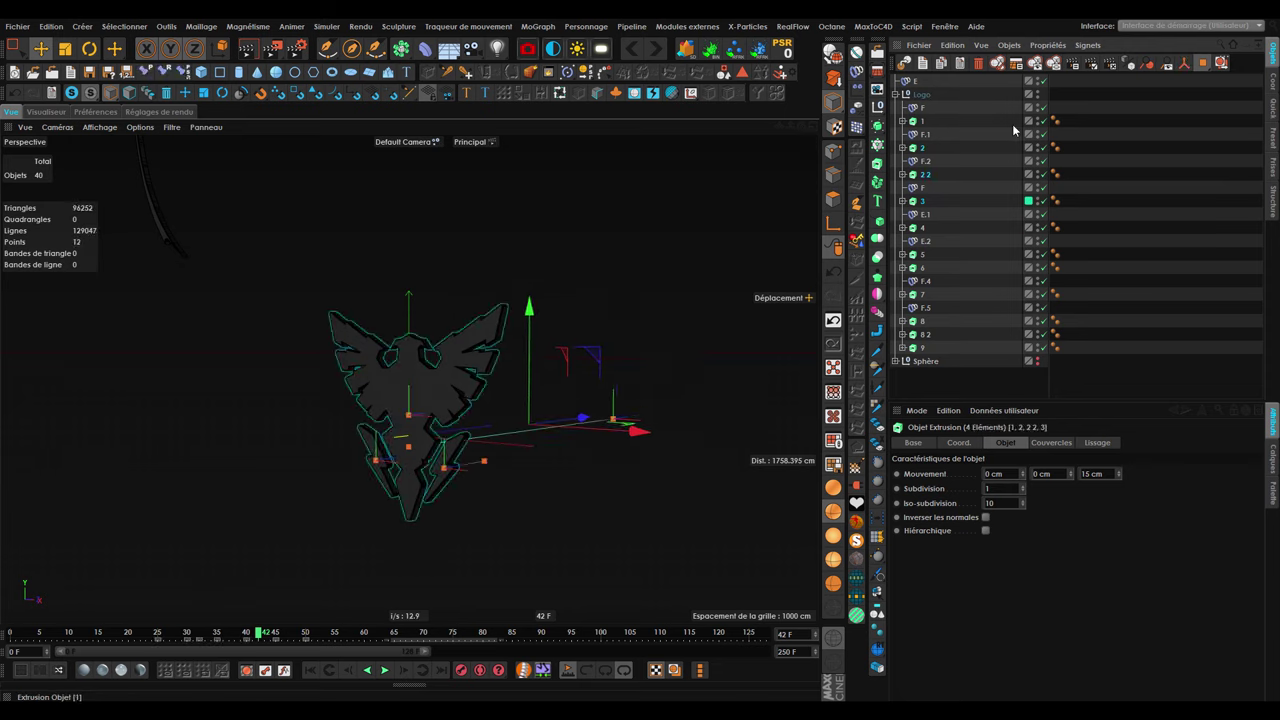
# Put pieces 1, 2 and 2 2 on the green layer.
pyautogui.rightClick(923, 130)
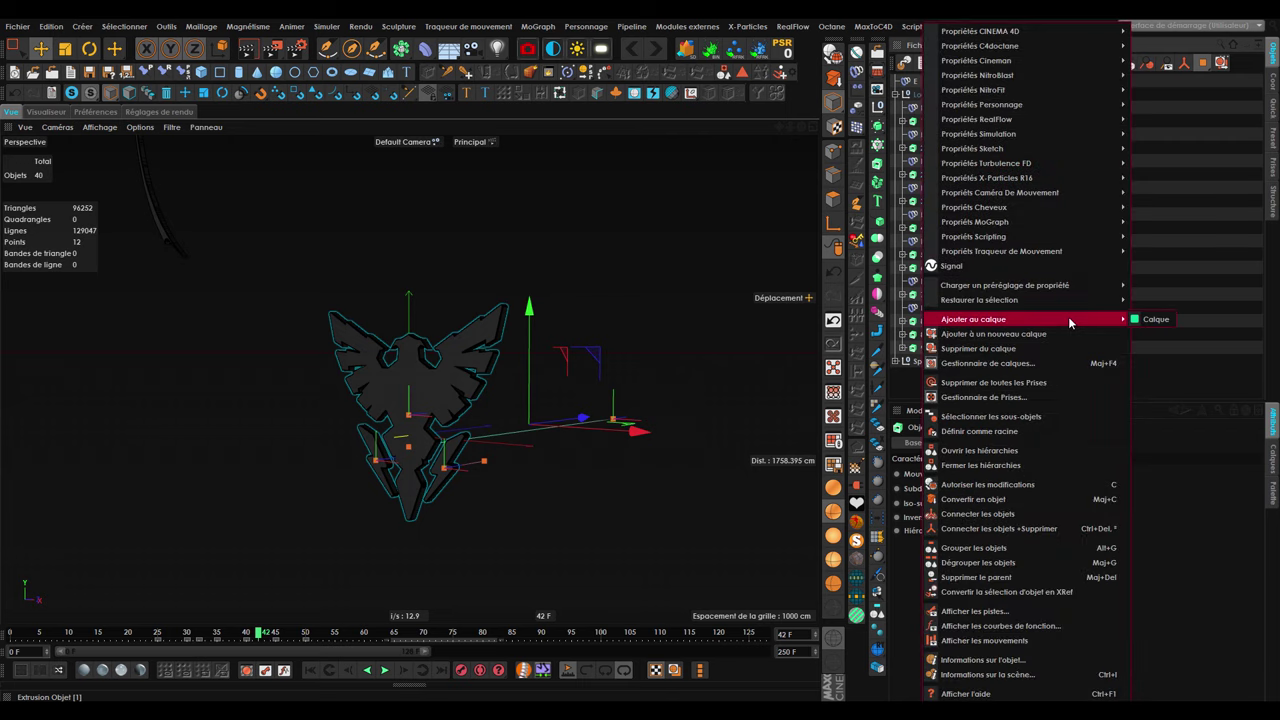
pyautogui.click(1152, 318)
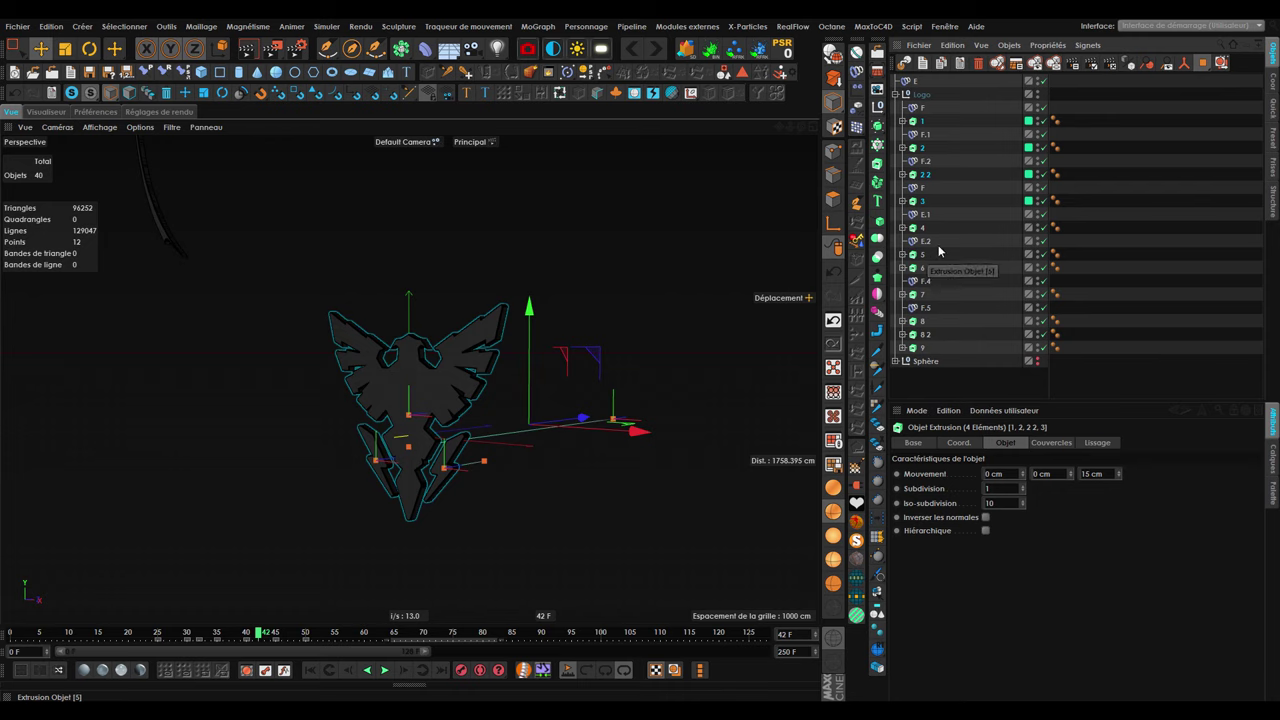
pyautogui.hotkey('ctrl', 'shift', 'a')
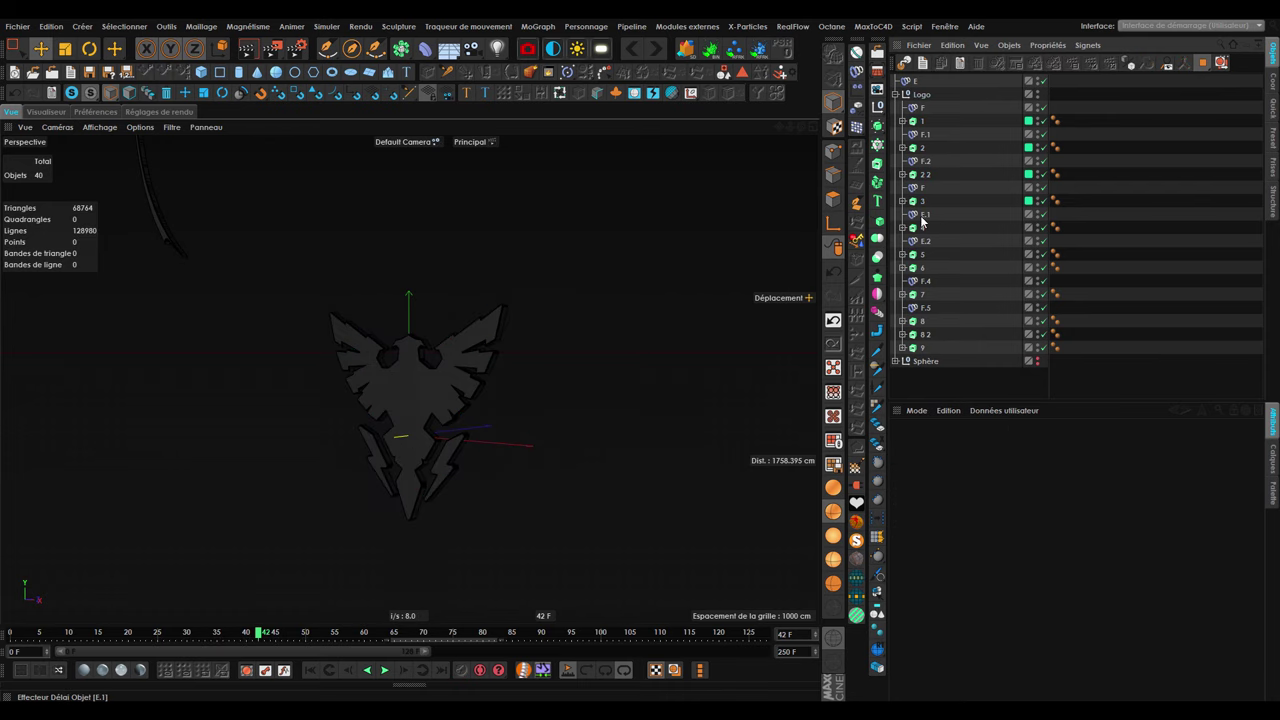
# Make another copy of Delay effector F in the object list.
pyautogui.click(926, 241)
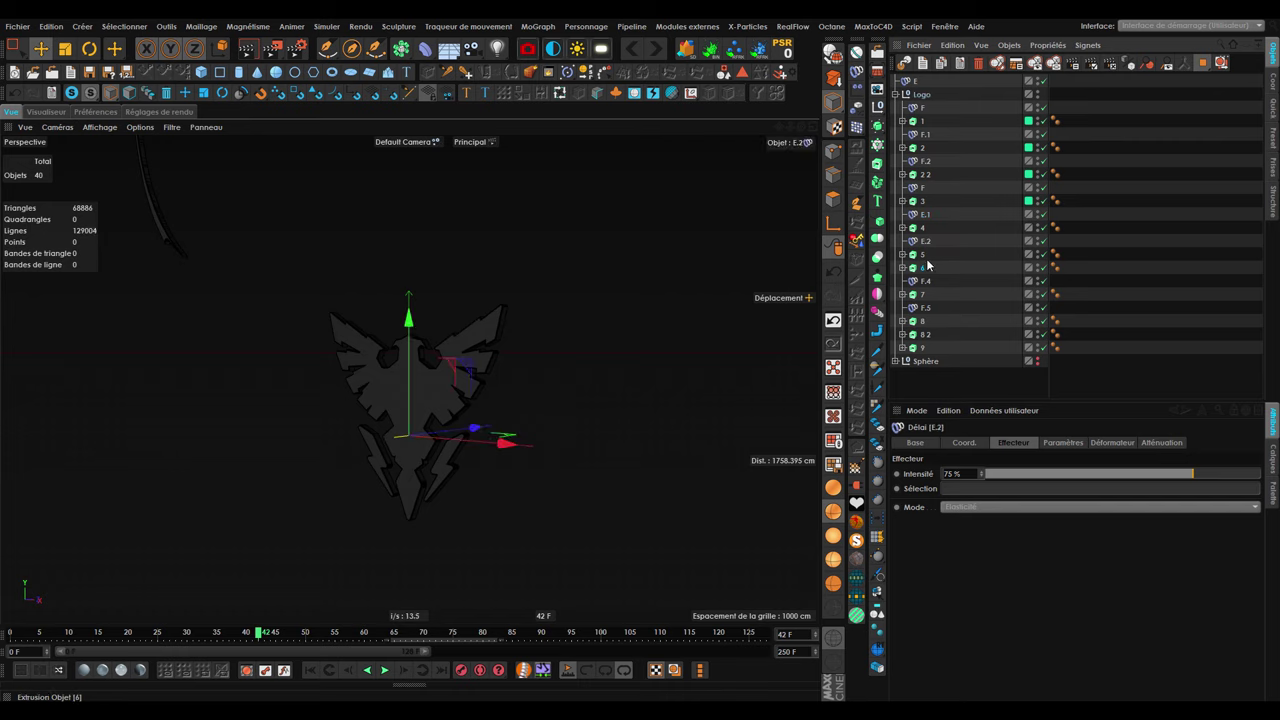
pyautogui.click(926, 266)
pyautogui.moveTo(925, 88)
pyautogui.mouseDown()
pyautogui.moveTo(938, 270)
pyautogui.moveTo(926, 266)
pyautogui.mouseUp()
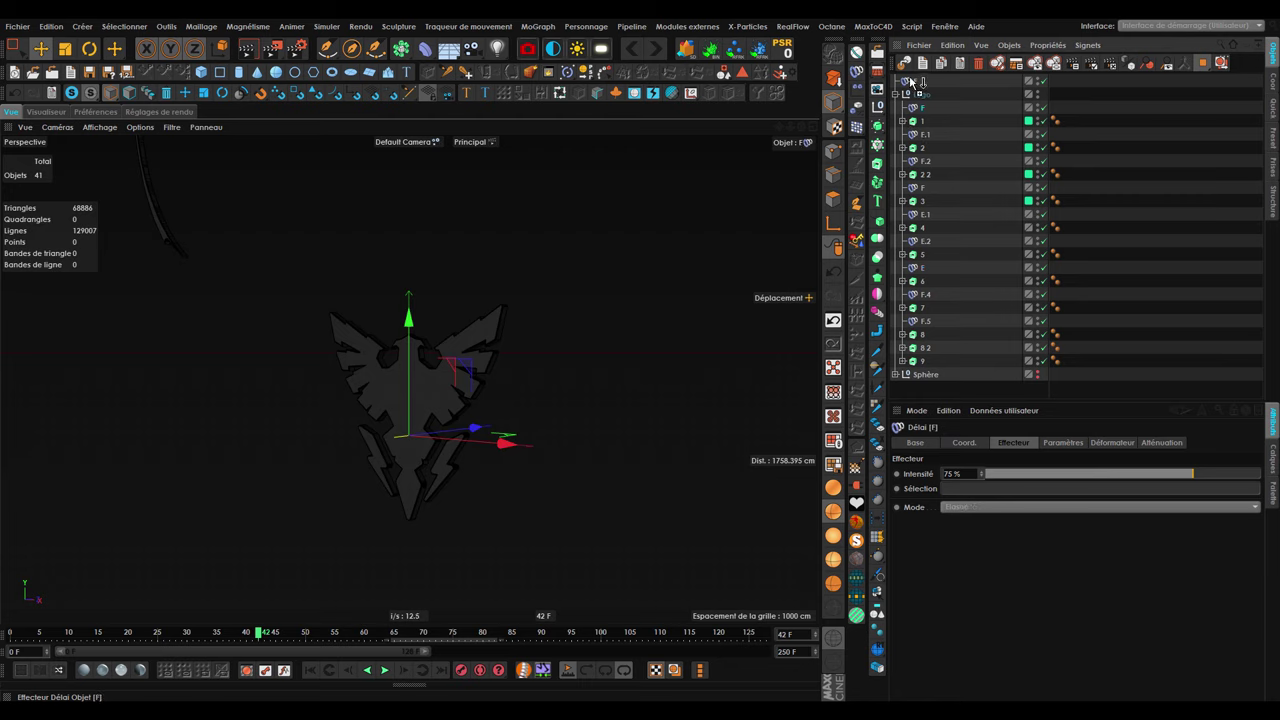
pyautogui.keyDown('ctrl'); pyautogui.moveTo(912, 82); pyautogui.dragTo(914, 84); pyautogui.keyUp('ctrl')
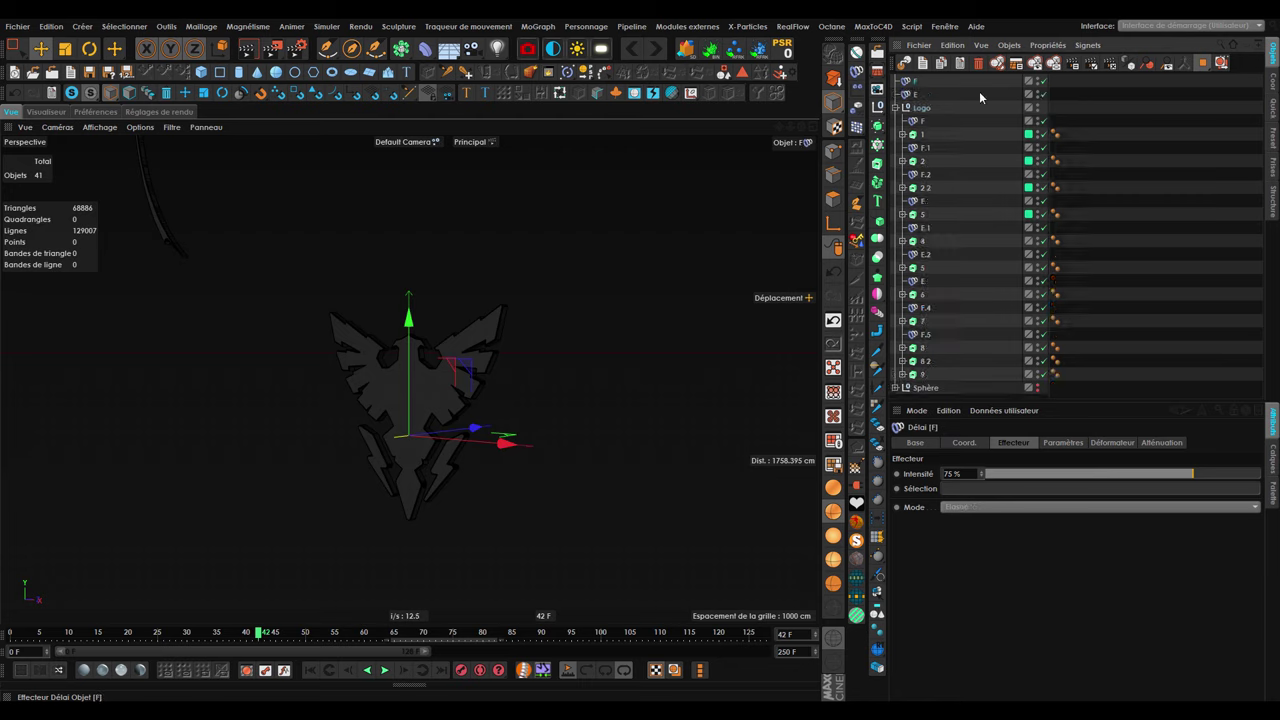
# Put pieces 4, 5 and 6 on a new layer.
pyautogui.click(924, 241)
pyautogui.keyDown('shift'); pyautogui.click(924, 268); pyautogui.keyUp('shift')
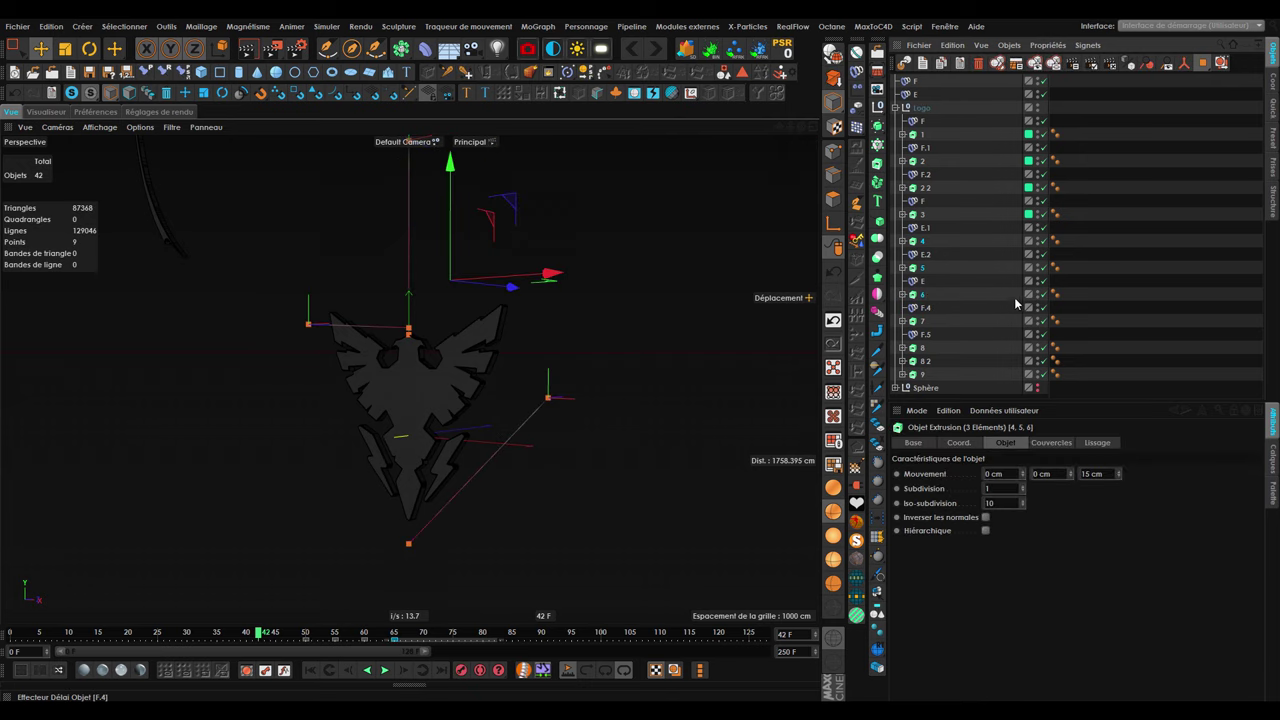
pyautogui.rightClick(931, 300)
pyautogui.moveTo(1020, 319)
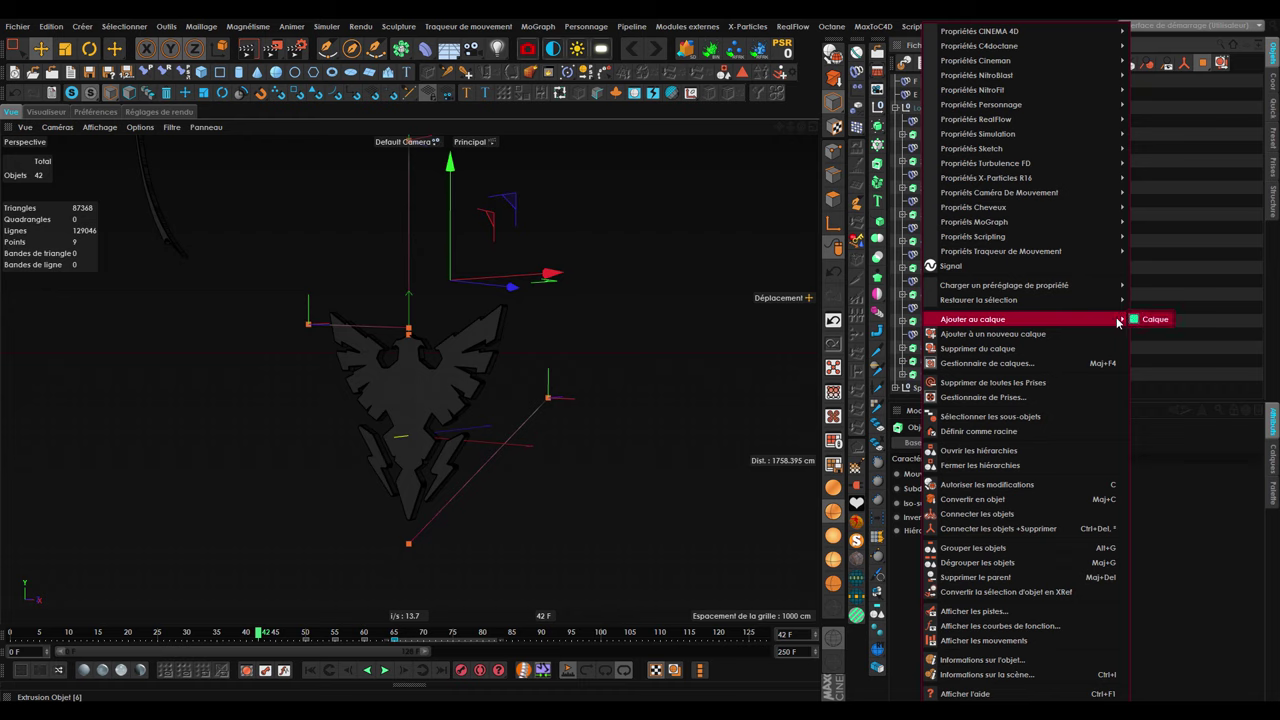
pyautogui.click(1035, 334)
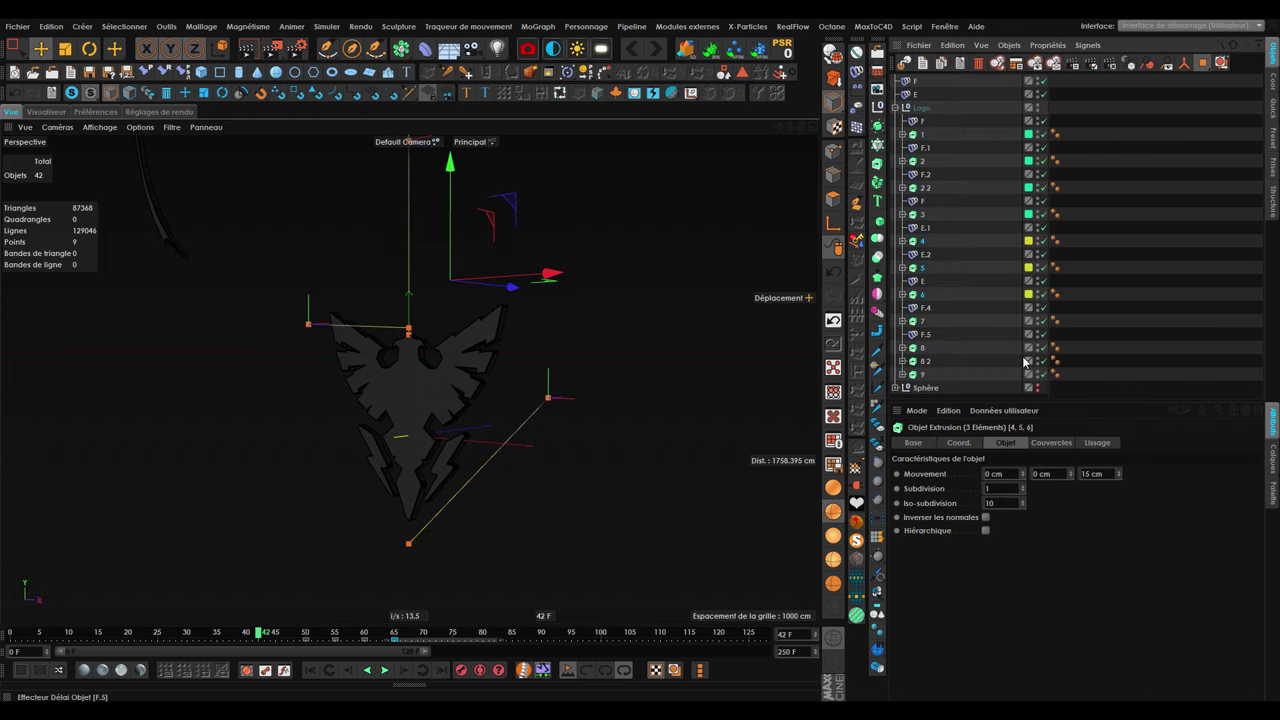
# Assign pieces 7, 8 and 8.2 to the green layer and piece 9 to the yellow layer.
pyautogui.click(921, 323)
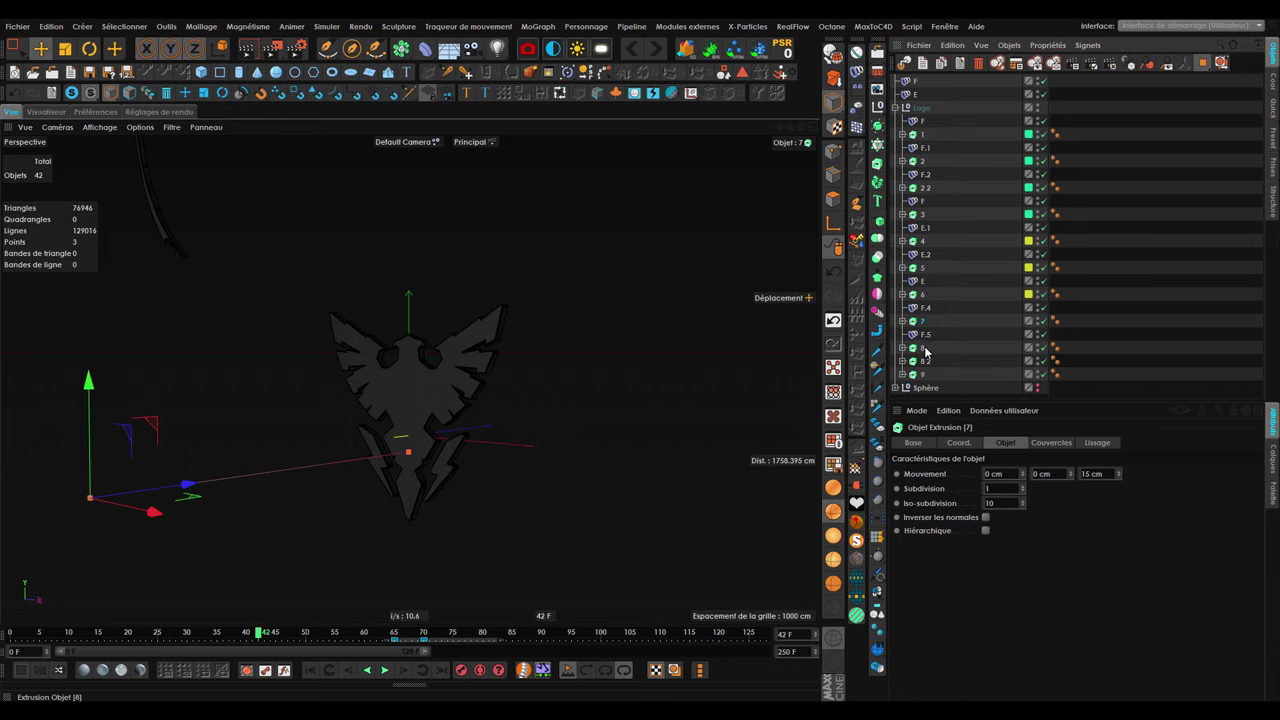
pyautogui.keyDown('ctrl'); pyautogui.click(926, 348); pyautogui.keyUp('ctrl')
pyautogui.keyDown('ctrl'); pyautogui.click(926, 362); pyautogui.keyUp('ctrl')
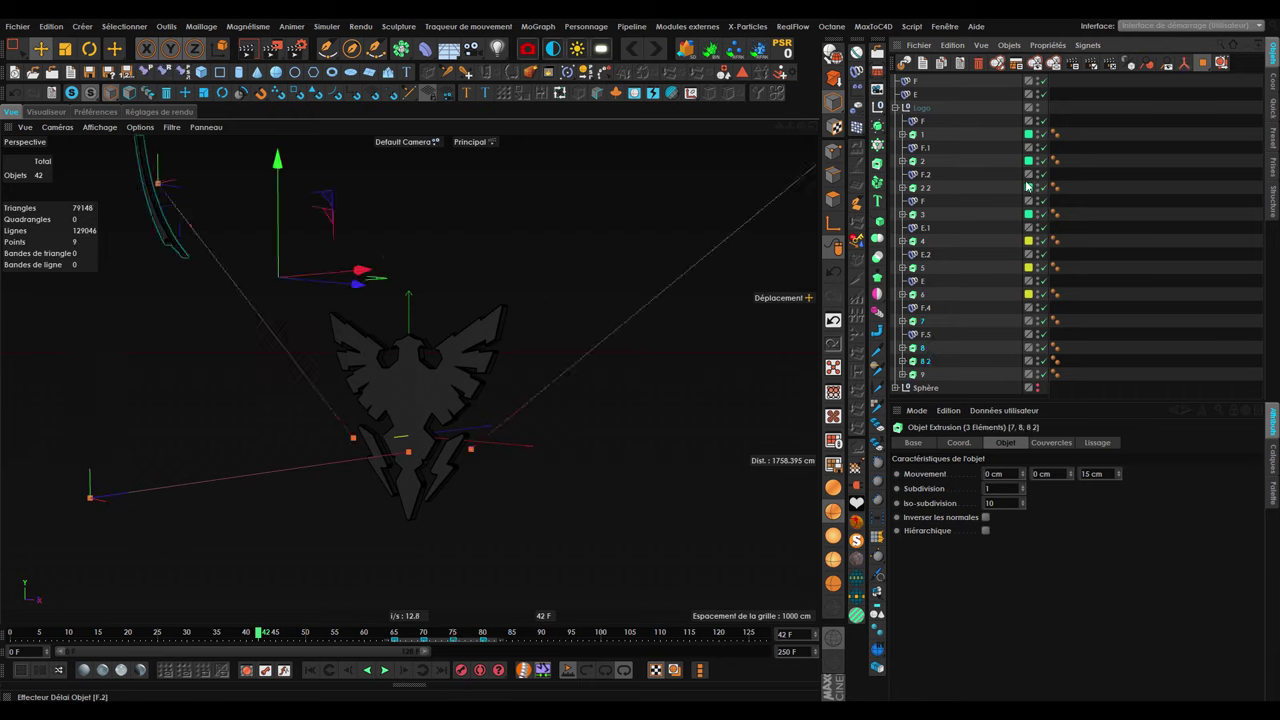
pyautogui.rightClick(927, 363)
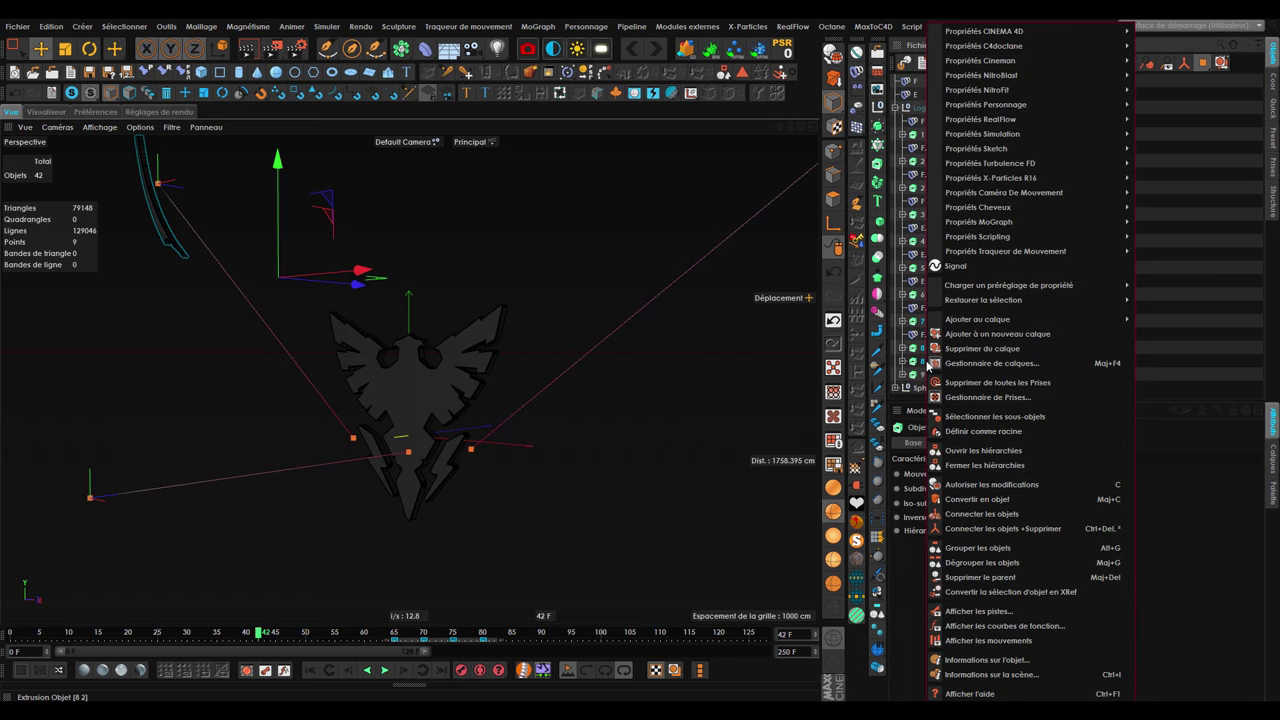
pyautogui.click(1150, 320)
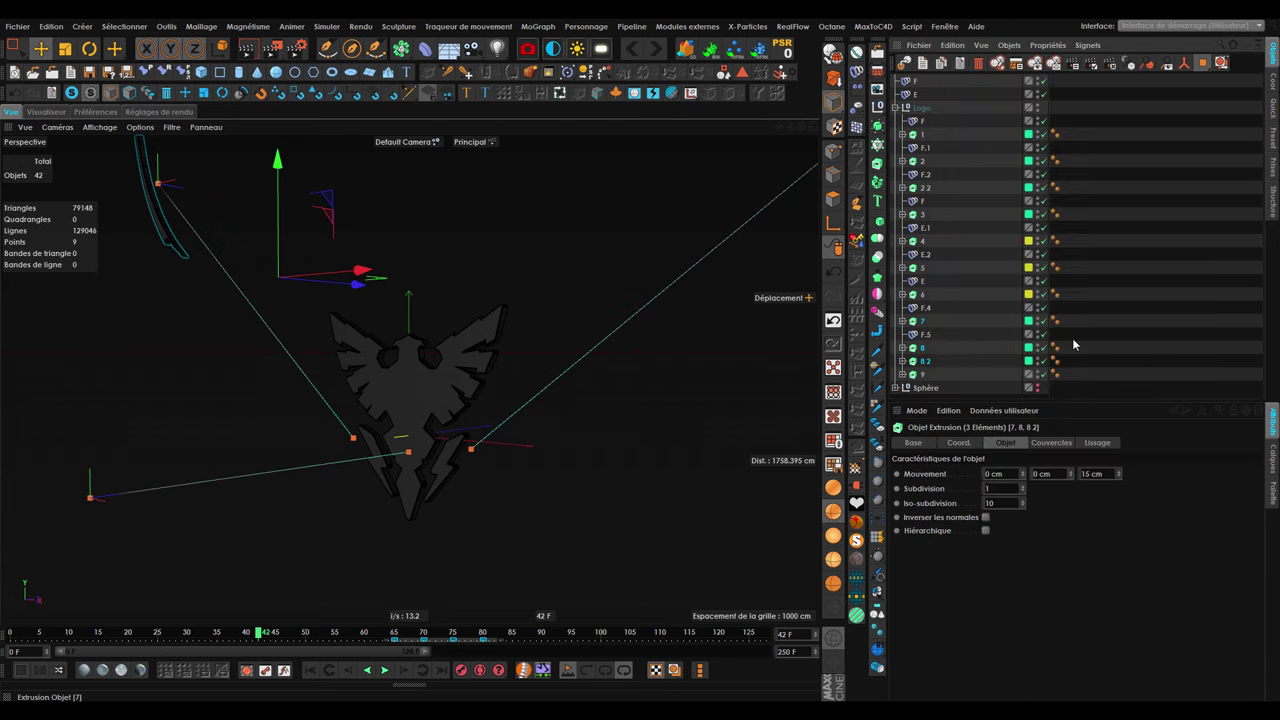
pyautogui.click(923, 375)
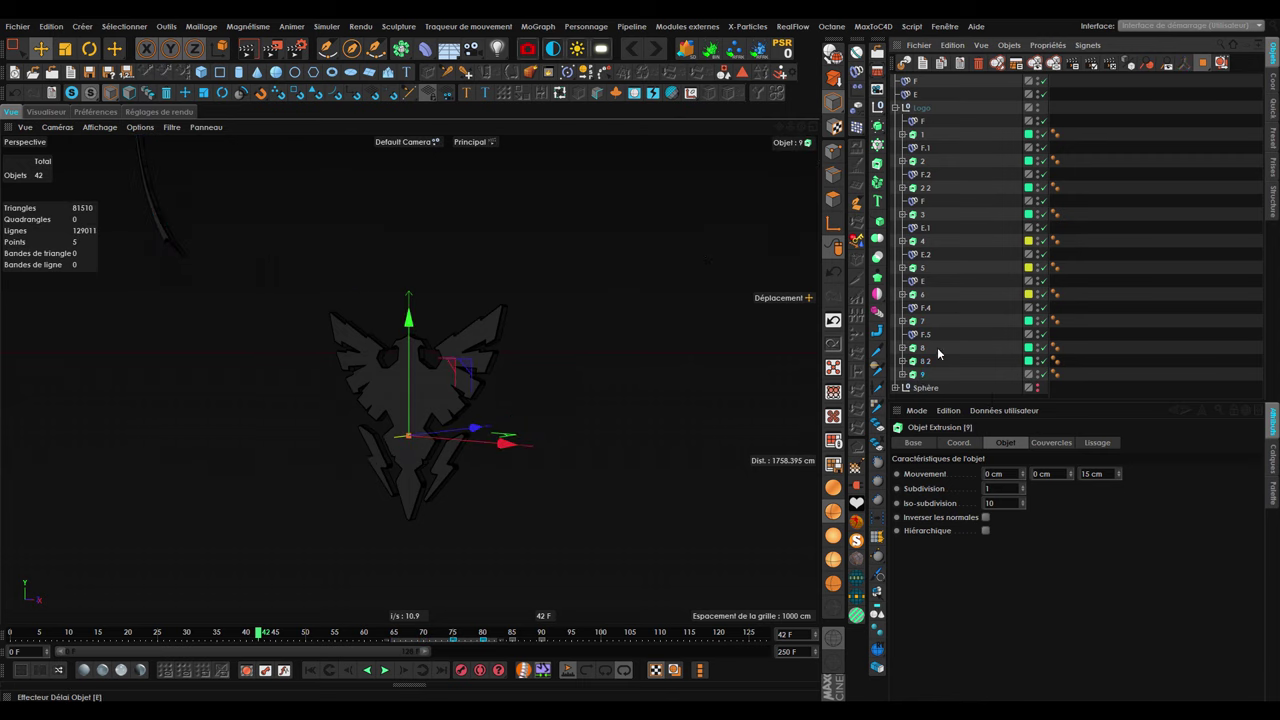
pyautogui.rightClick(920, 374)
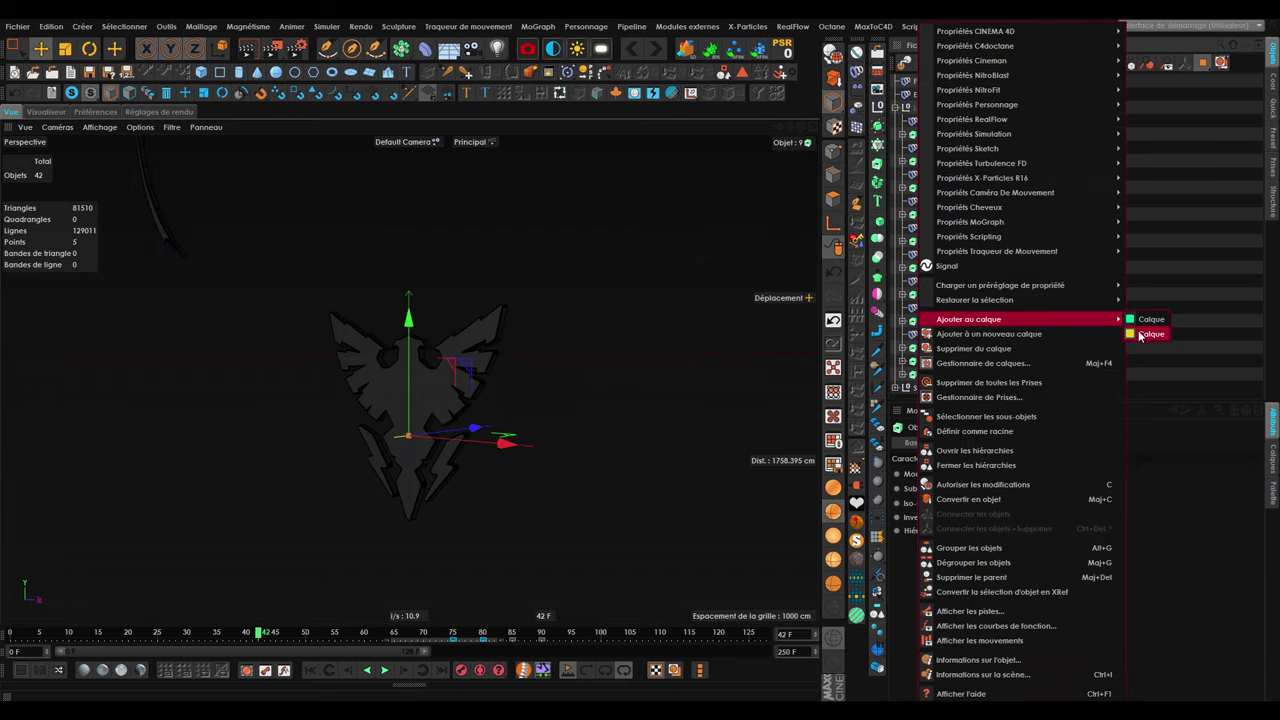
pyautogui.click(1148, 334)
pyautogui.click(1273, 460)
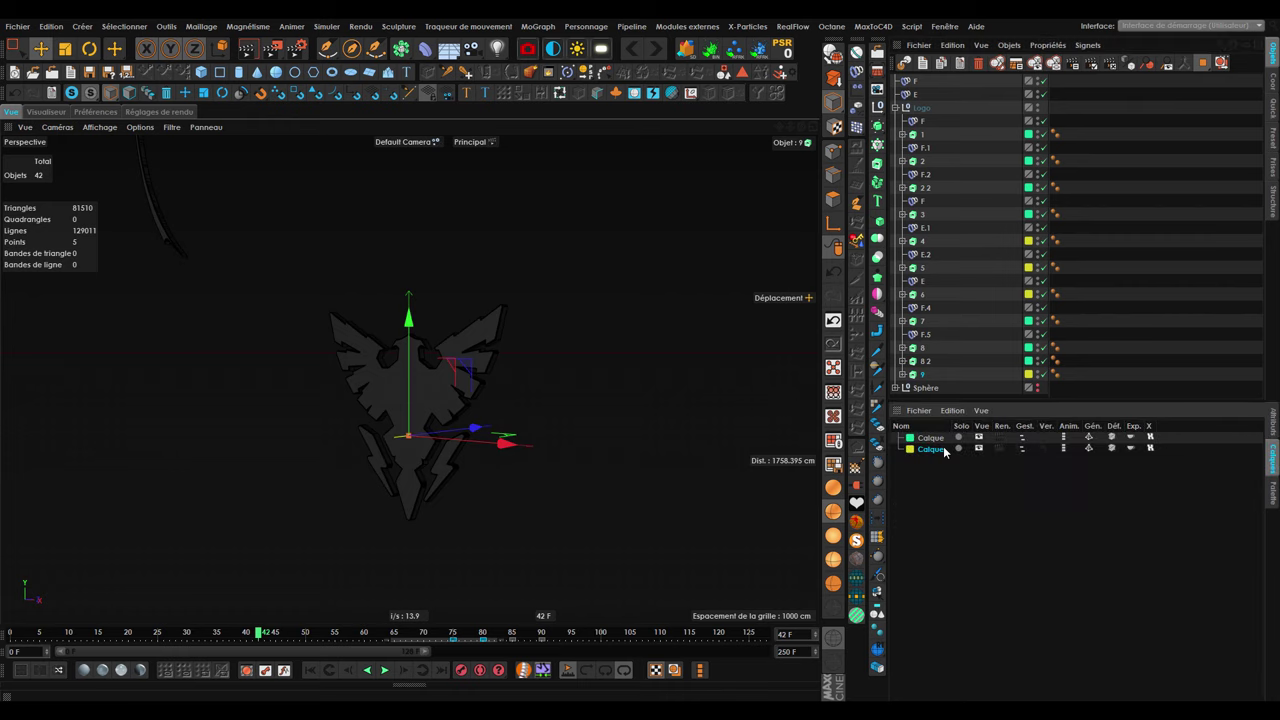
# Rename the two layers E and F.
pyautogui.doubleClick(943, 449)
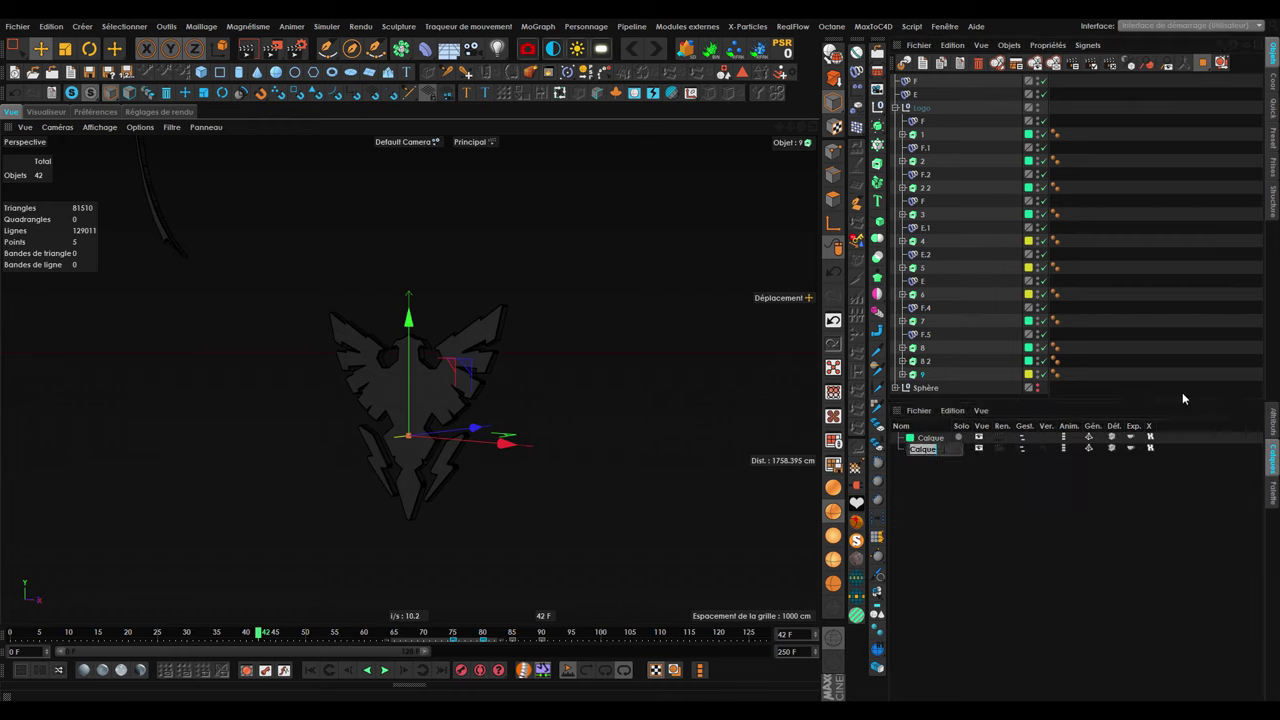
pyautogui.write('E')
pyautogui.press('Return')
pyautogui.doubleClick(930, 438)
pyautogui.write('F')
pyautogui.press('Return')
# Add Delay effector copies F.3 and E.3, placing E.3 between pieces 8.2 and 9.
pyautogui.click(1078, 350)
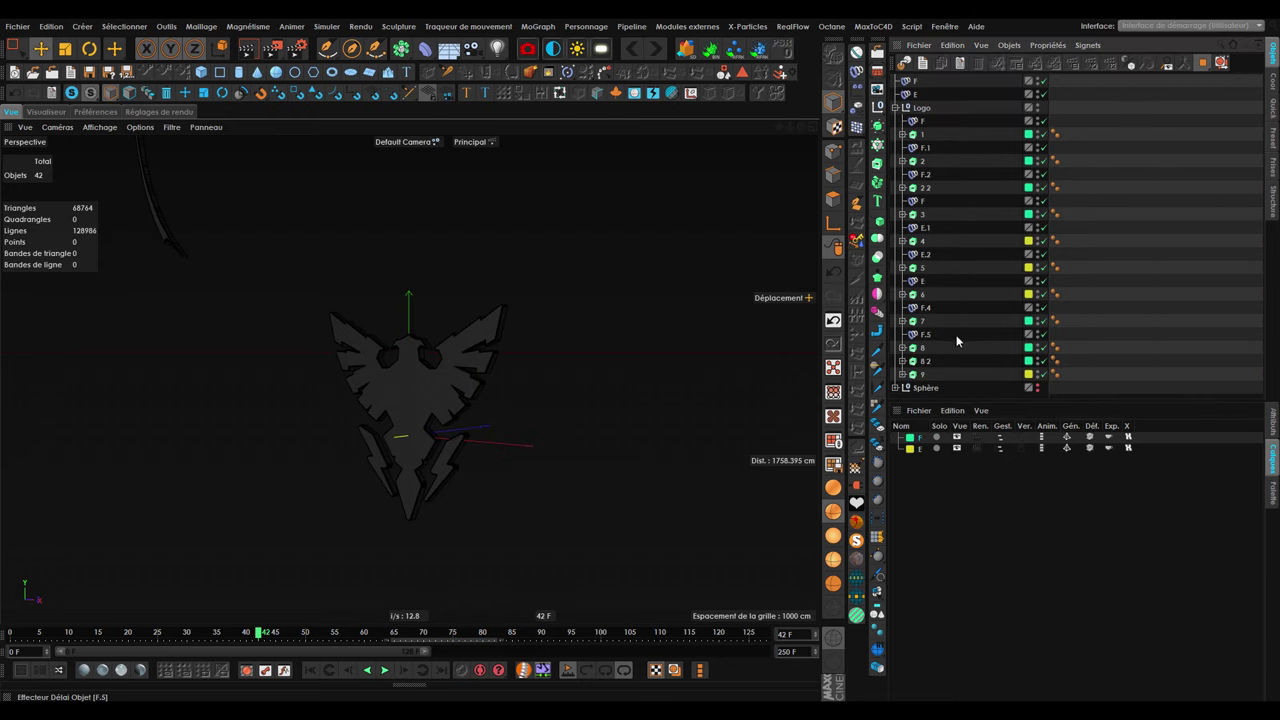
pyautogui.moveTo(914, 343); pyautogui.dragTo(926, 362)
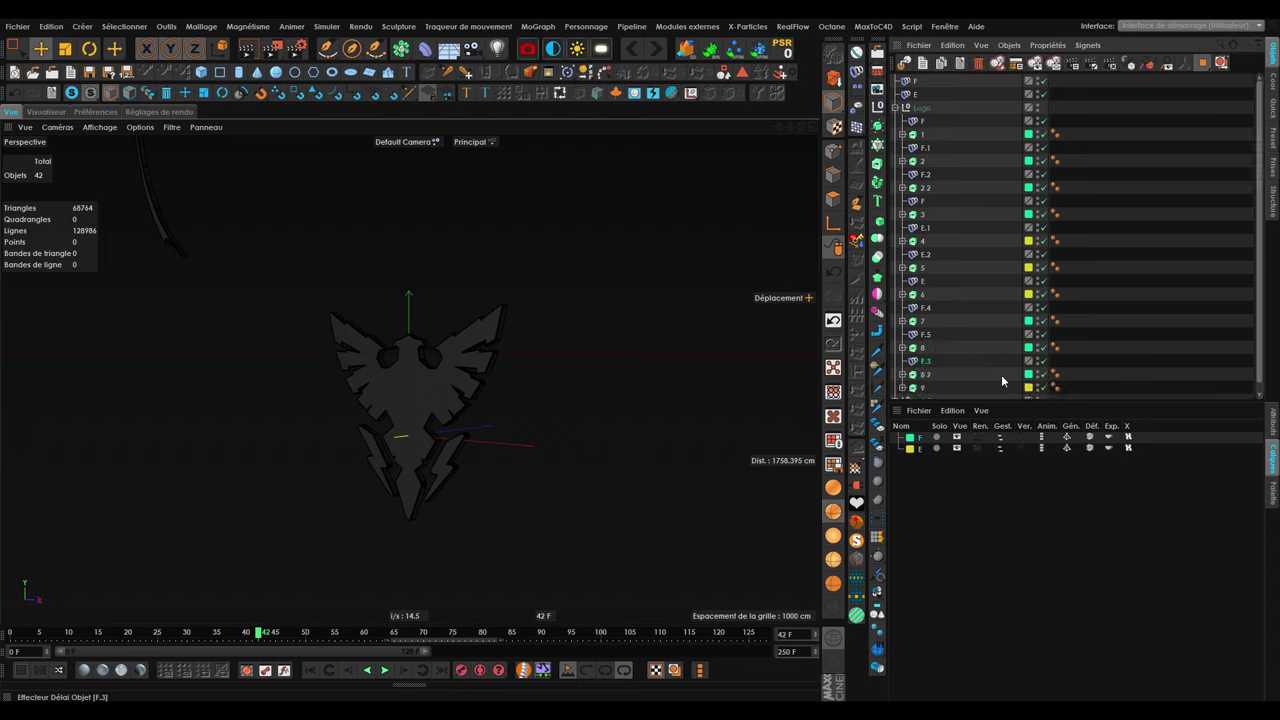
pyautogui.click(928, 380)
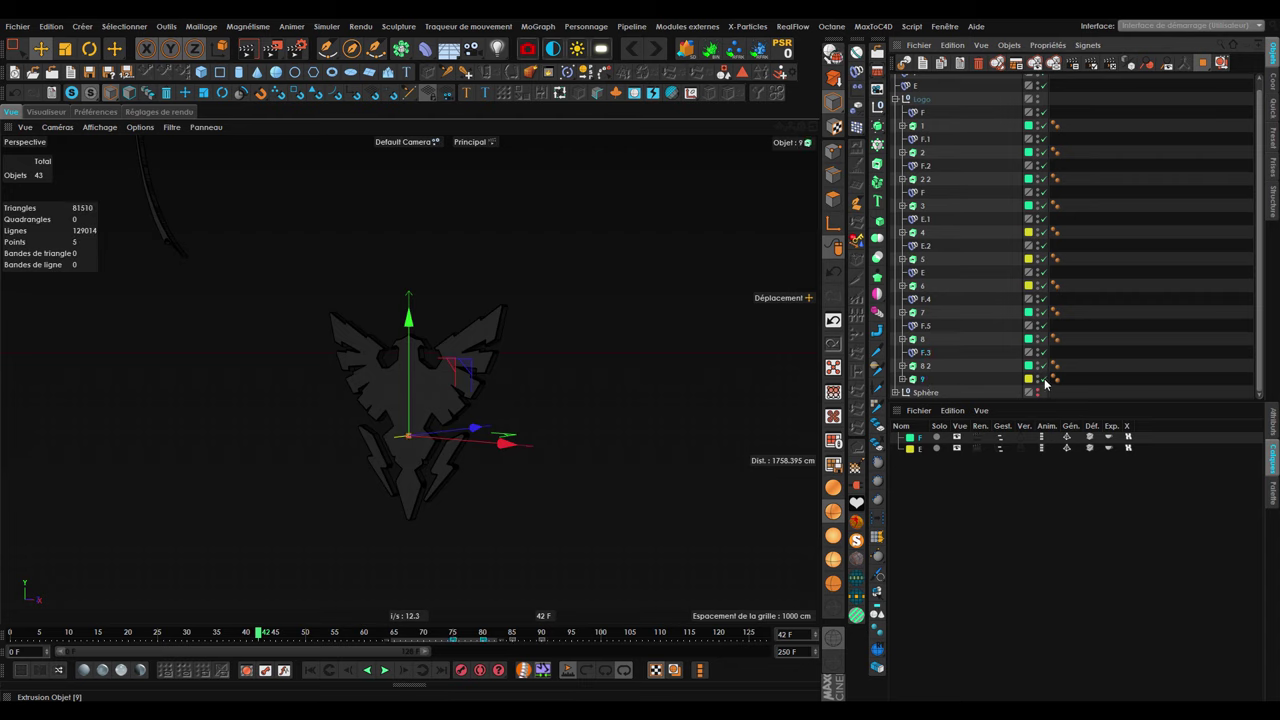
pyautogui.keyDown('ctrl'); pyautogui.moveTo(920, 276); pyautogui.dragTo(923, 371); pyautogui.keyUp('ctrl')
pyautogui.hotkey('ctrl', 'shift', 'a')
# Attach an XPresso tag to piece 1 via Propriétés CINEMA 4D.
pyautogui.scroll(-1, 971, 274)
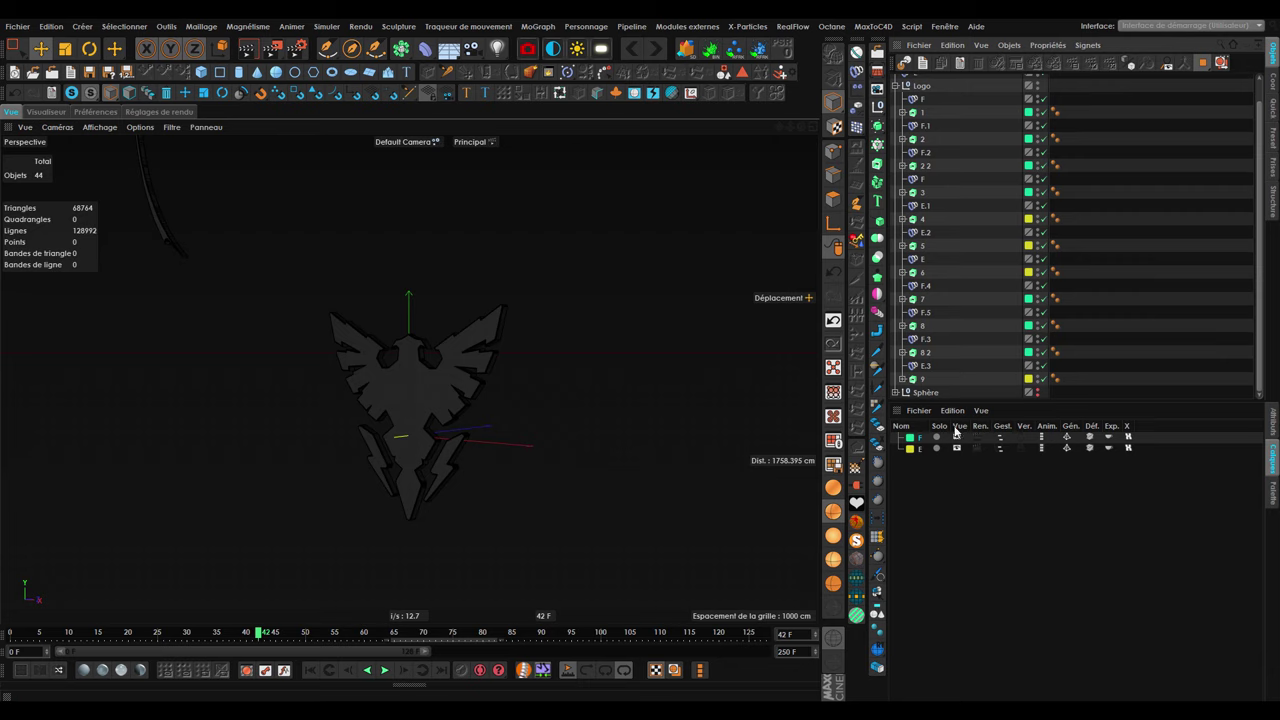
pyautogui.scroll(1, 964, 322)
pyautogui.scroll(-1, 964, 322)
pyautogui.rightClick(920, 117)
pyautogui.moveTo(1000, 31)
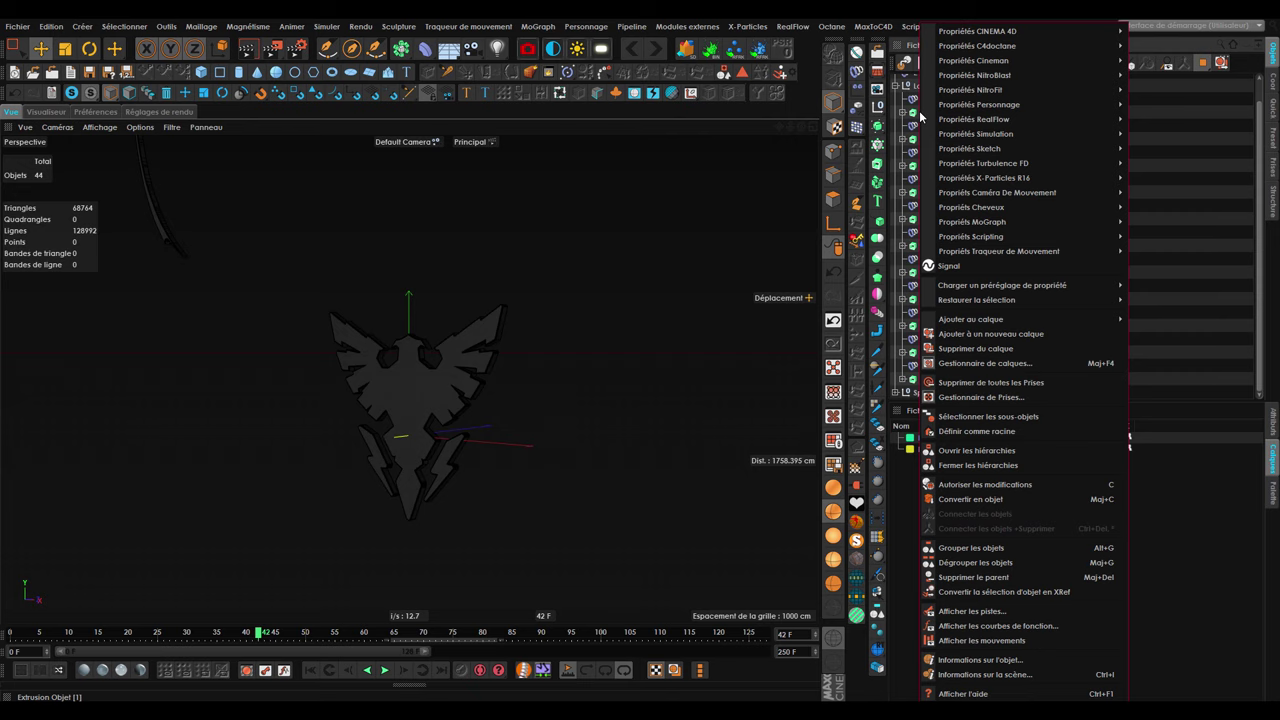
pyautogui.click(1150, 412)
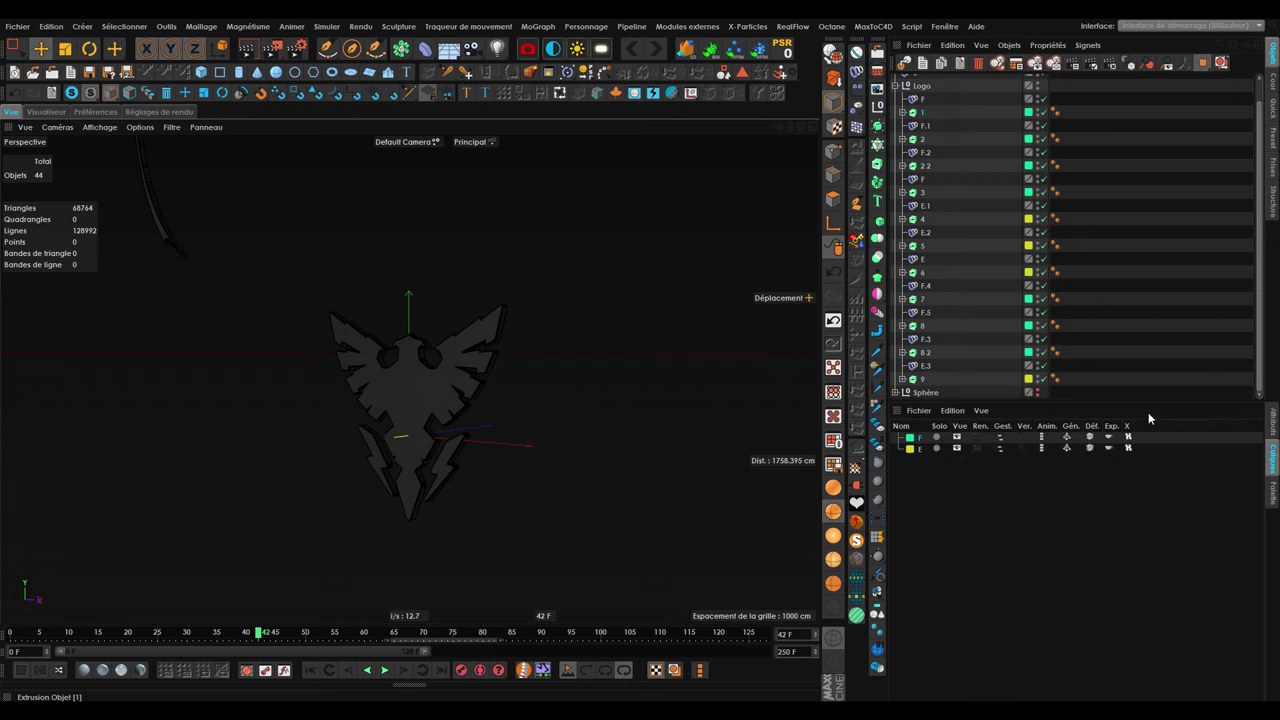
# Raise the XPresso editor window, add a node and arrange the two object nodes.
pyautogui.moveTo(517, 340); pyautogui.dragTo(639, 144)
pyautogui.rightClick(520, 236)
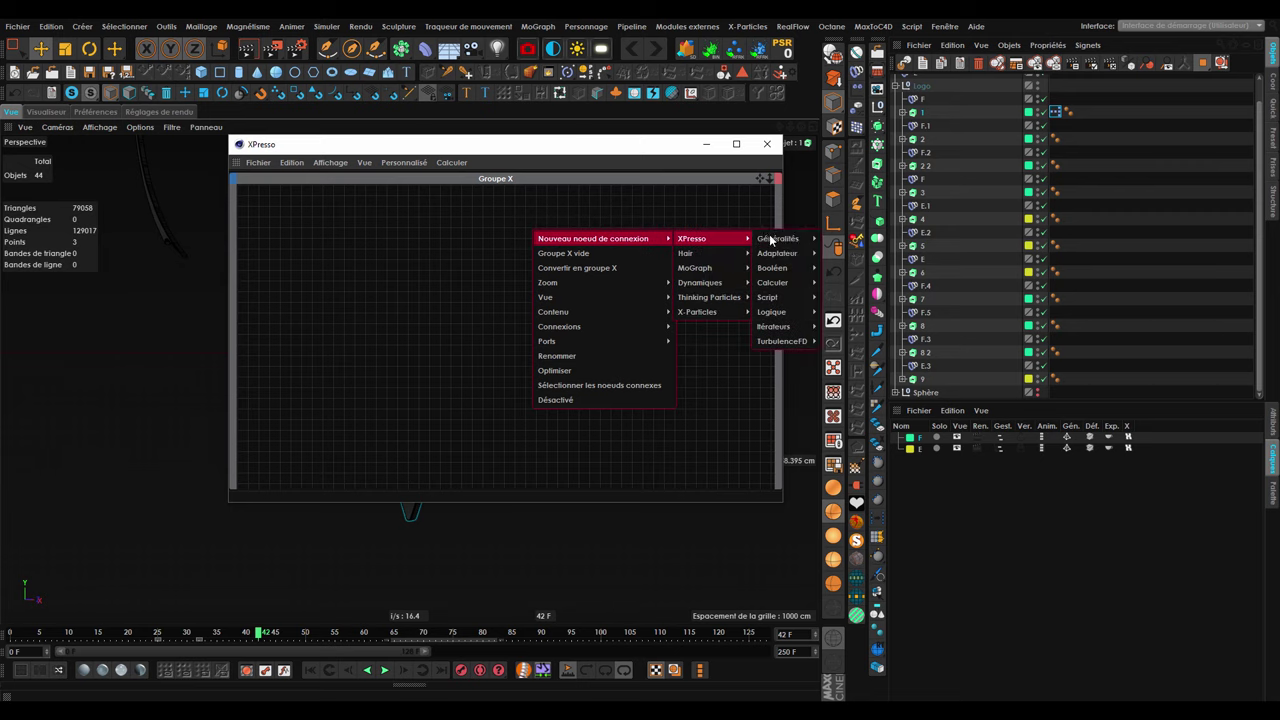
pyautogui.moveTo(778, 238)
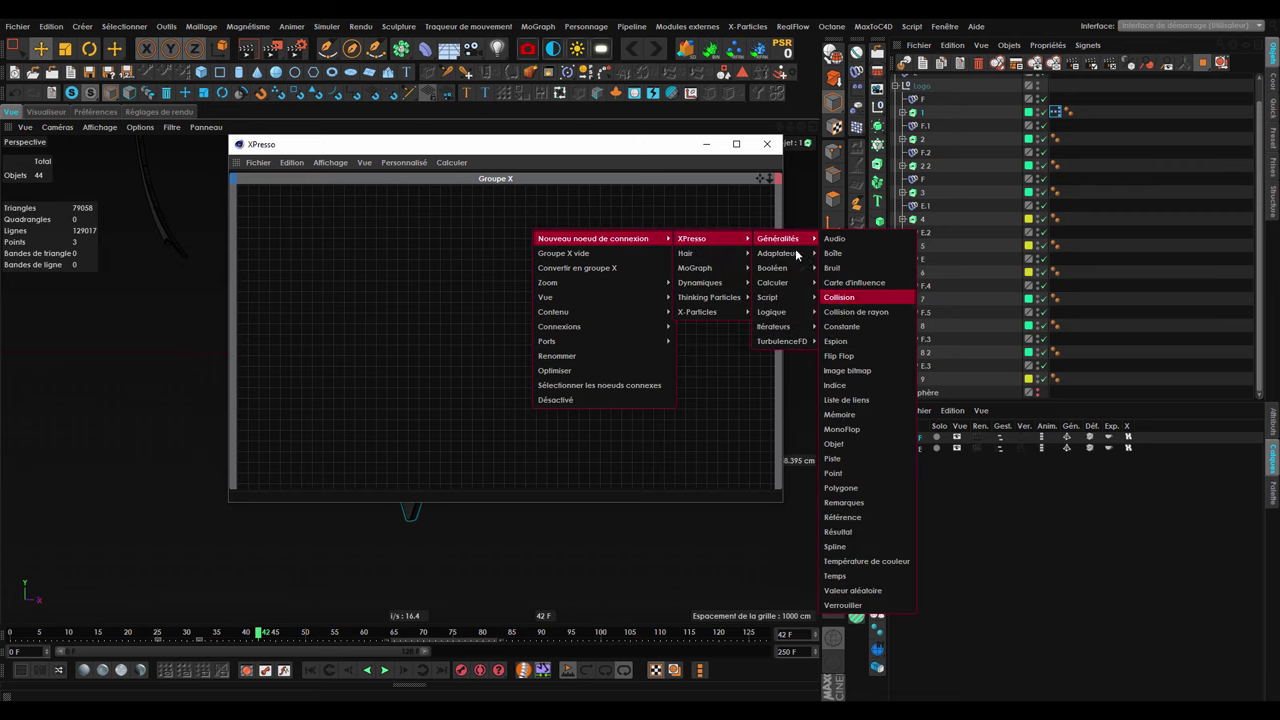
pyautogui.moveTo(773, 326)
pyautogui.click(845, 443)
pyautogui.moveTo(535, 228)
pyautogui.mouseDown()
pyautogui.moveTo(469, 253)
pyautogui.moveTo(373, 237)
pyautogui.moveTo(360, 247)
pyautogui.moveTo(327, 225)
pyautogui.mouseUp()
pyautogui.moveTo(531, 228); pyautogui.dragTo(553, 240)
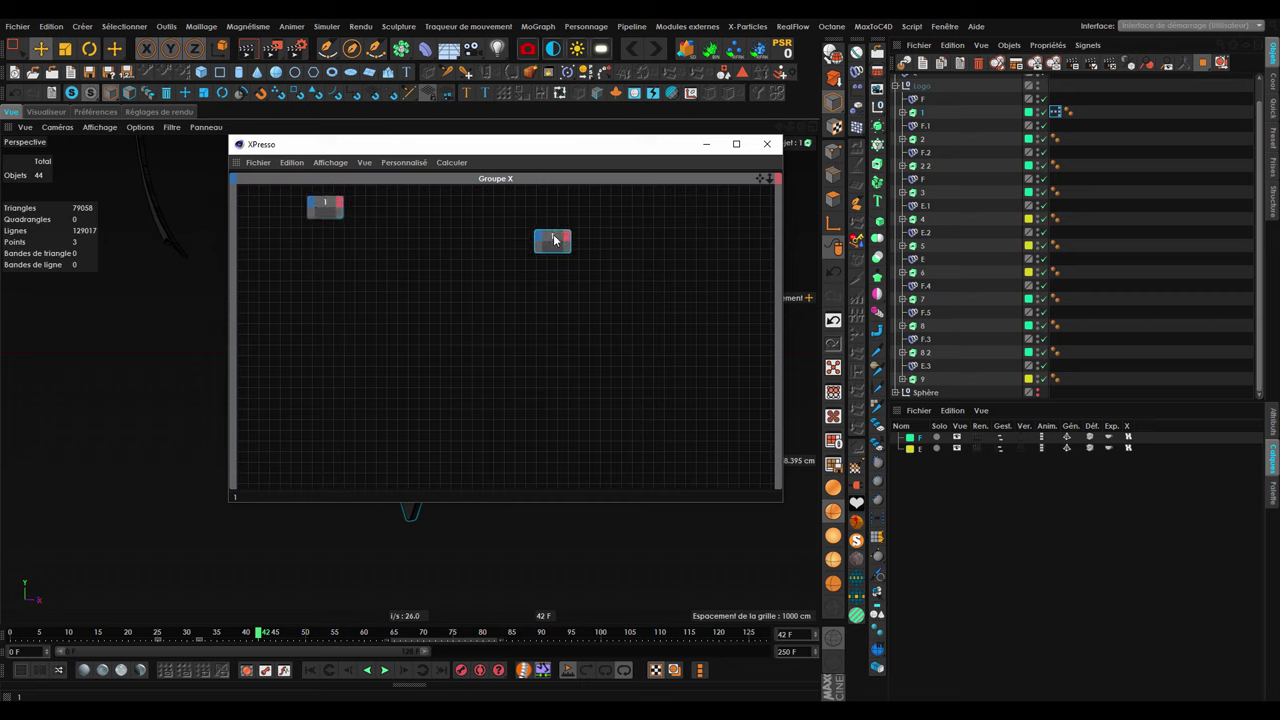
pyautogui.moveTo(325, 205); pyautogui.dragTo(311, 205)
# Add a MoGraph Echantillon node and delete the unneeded Atténuation node.
pyautogui.rightClick(428, 259)
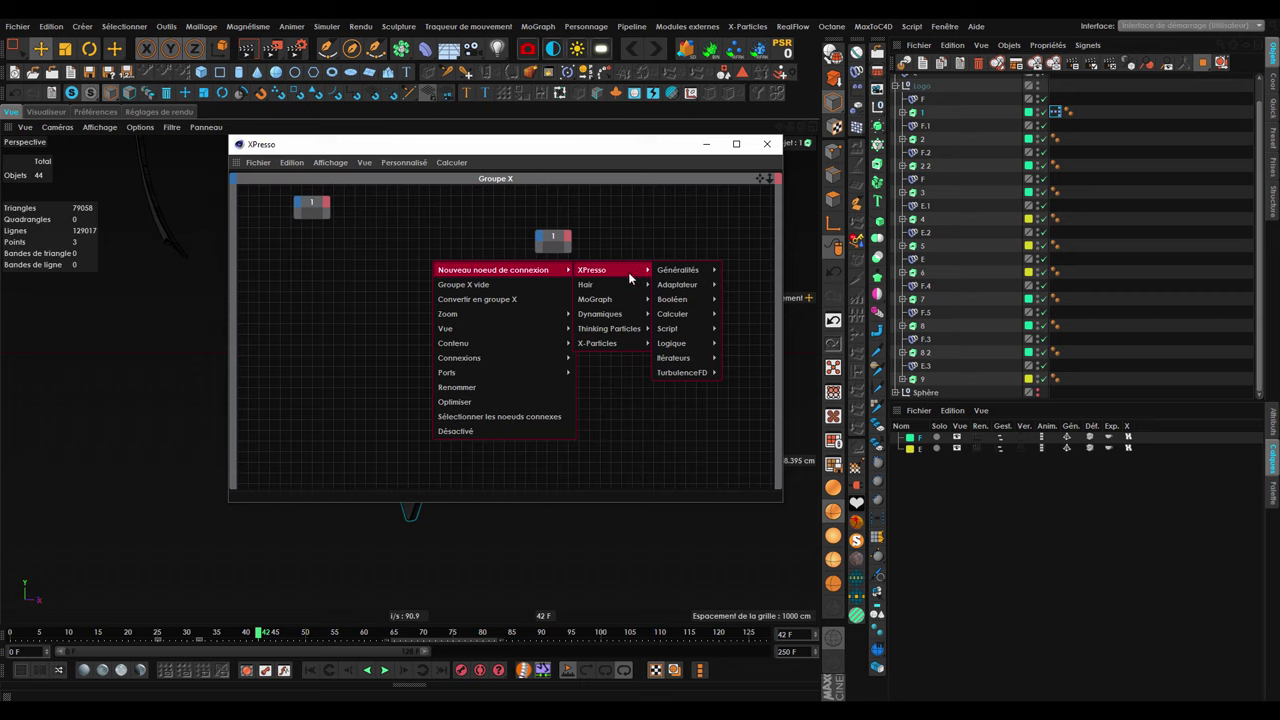
pyautogui.moveTo(606, 299)
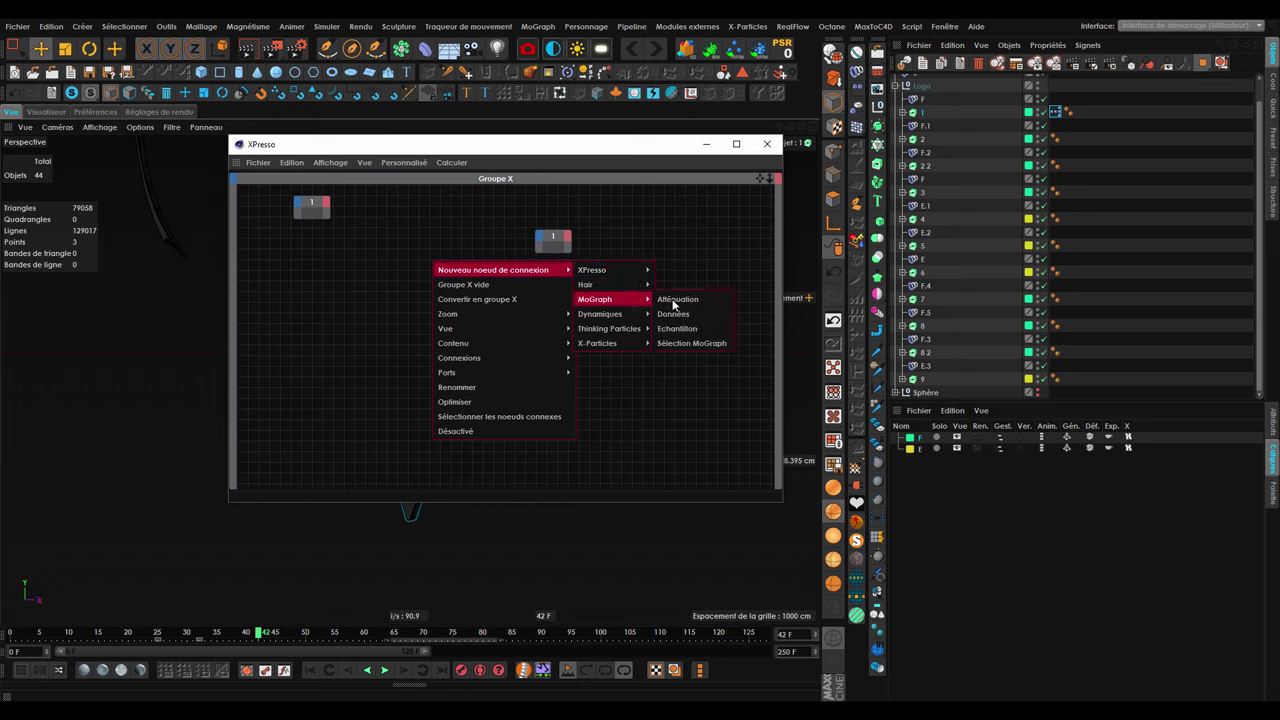
pyautogui.click(687, 300)
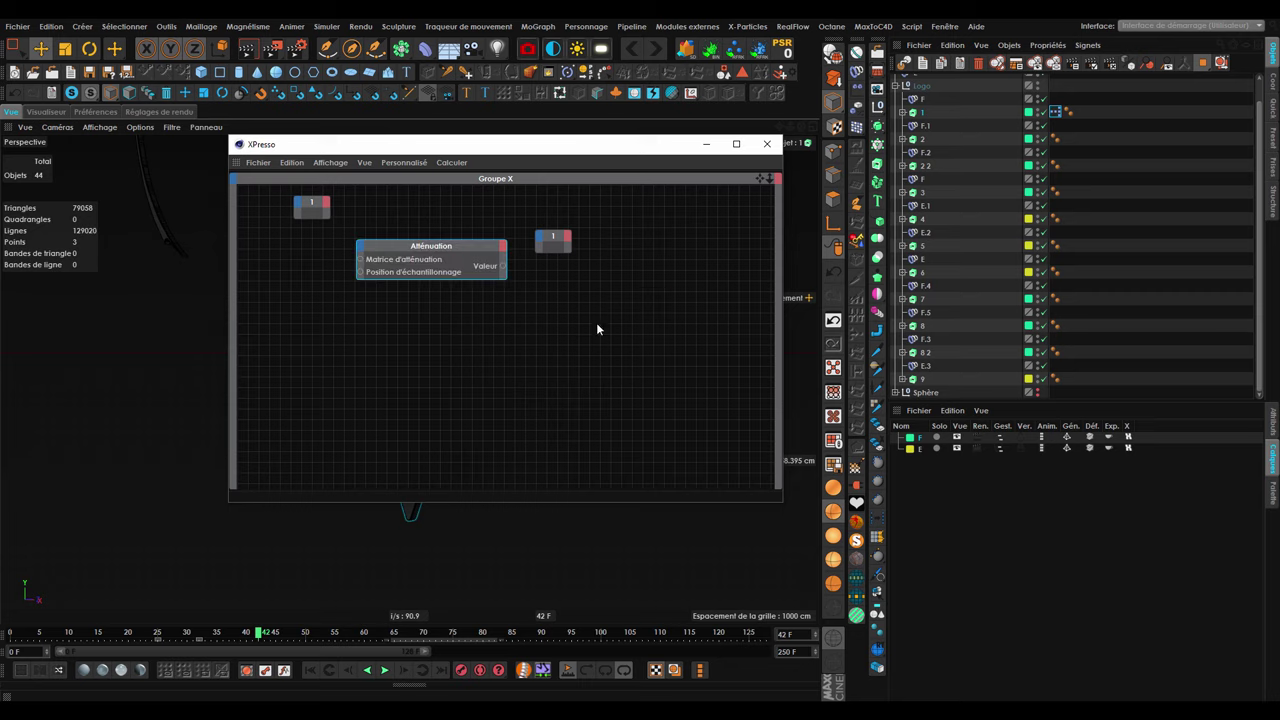
pyautogui.rightClick(464, 327)
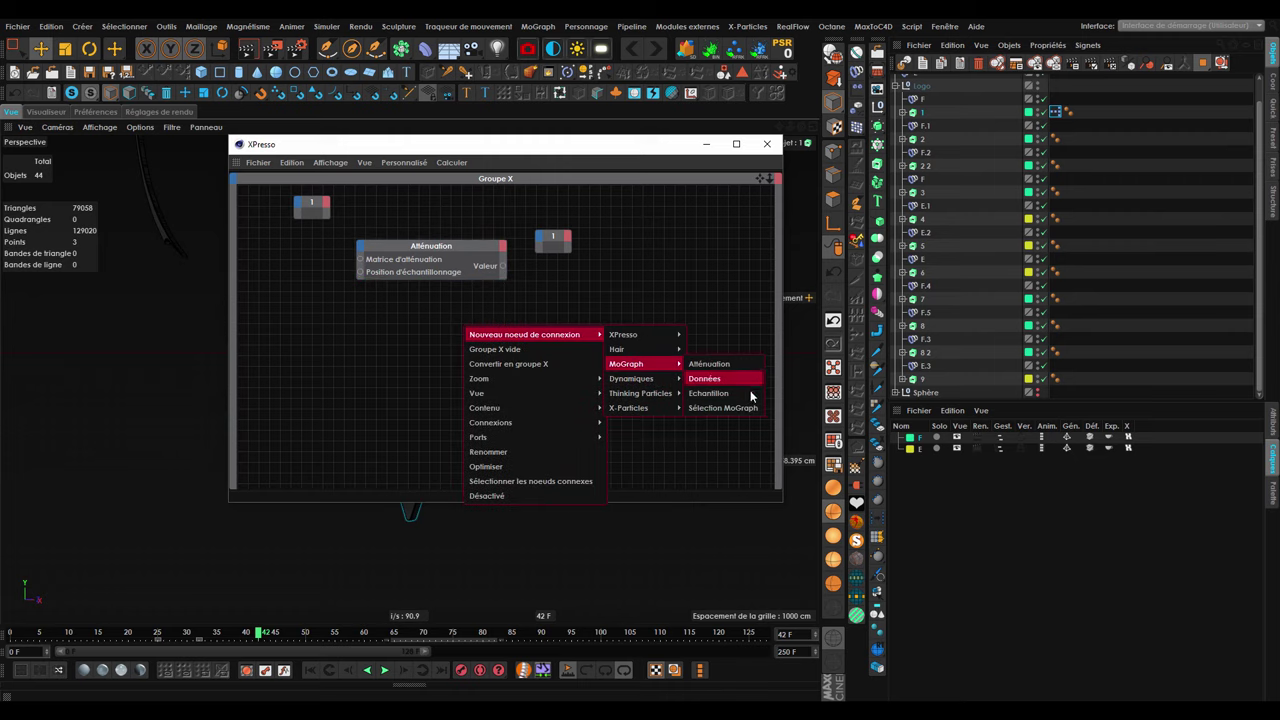
pyautogui.click(742, 393)
pyautogui.click(465, 269)
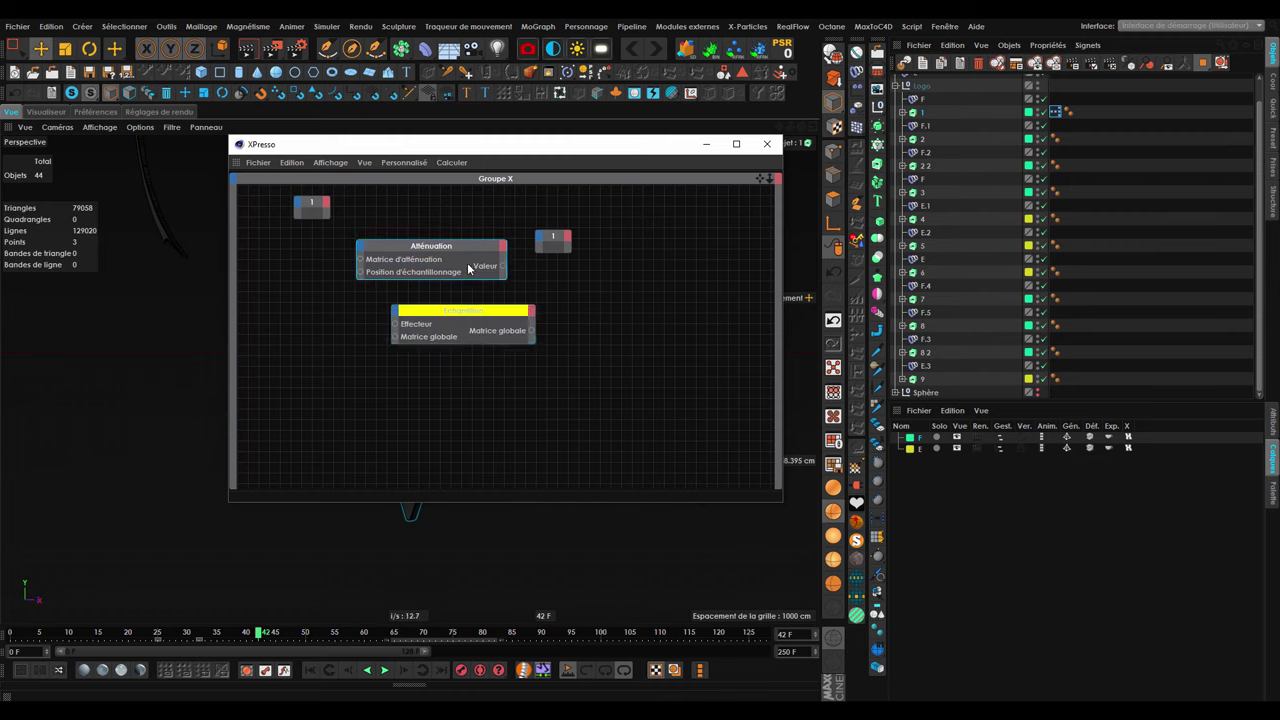
pyautogui.press('Delete')
# Move the Echantillon node between the object nodes and nudge the top-left object node.
pyautogui.click(448, 328)
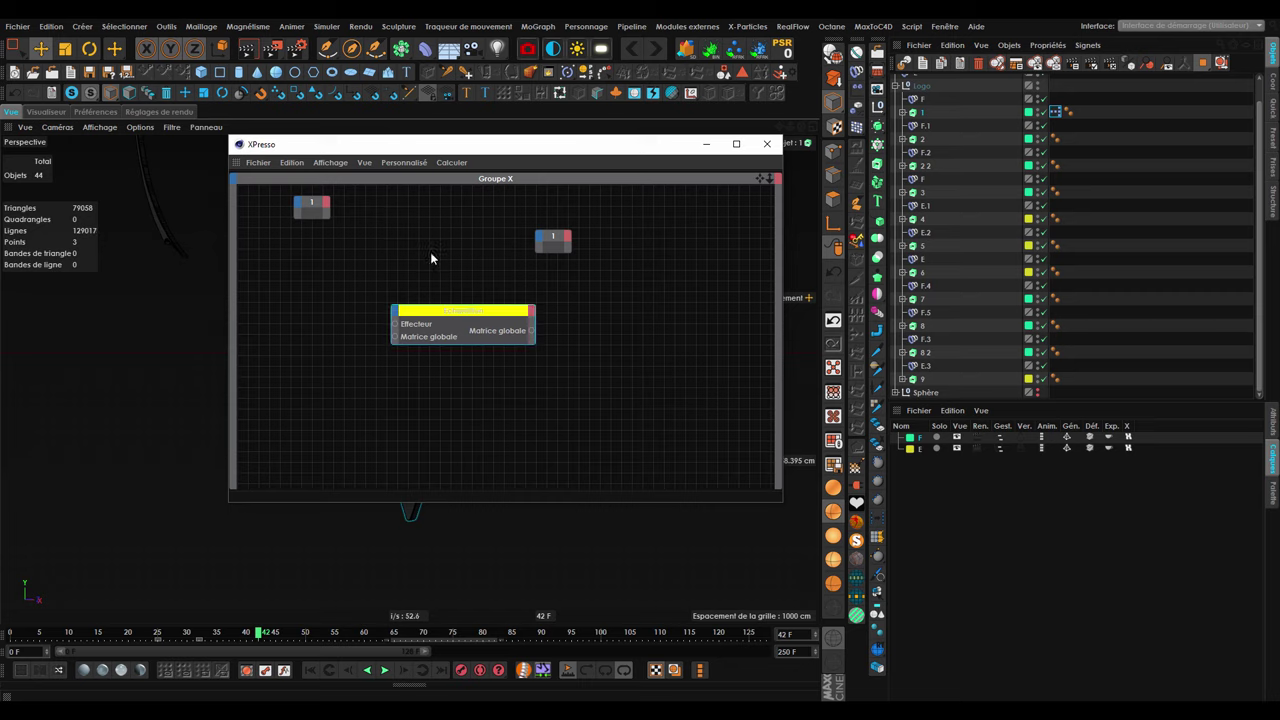
pyautogui.moveTo(455, 319); pyautogui.dragTo(447, 251)
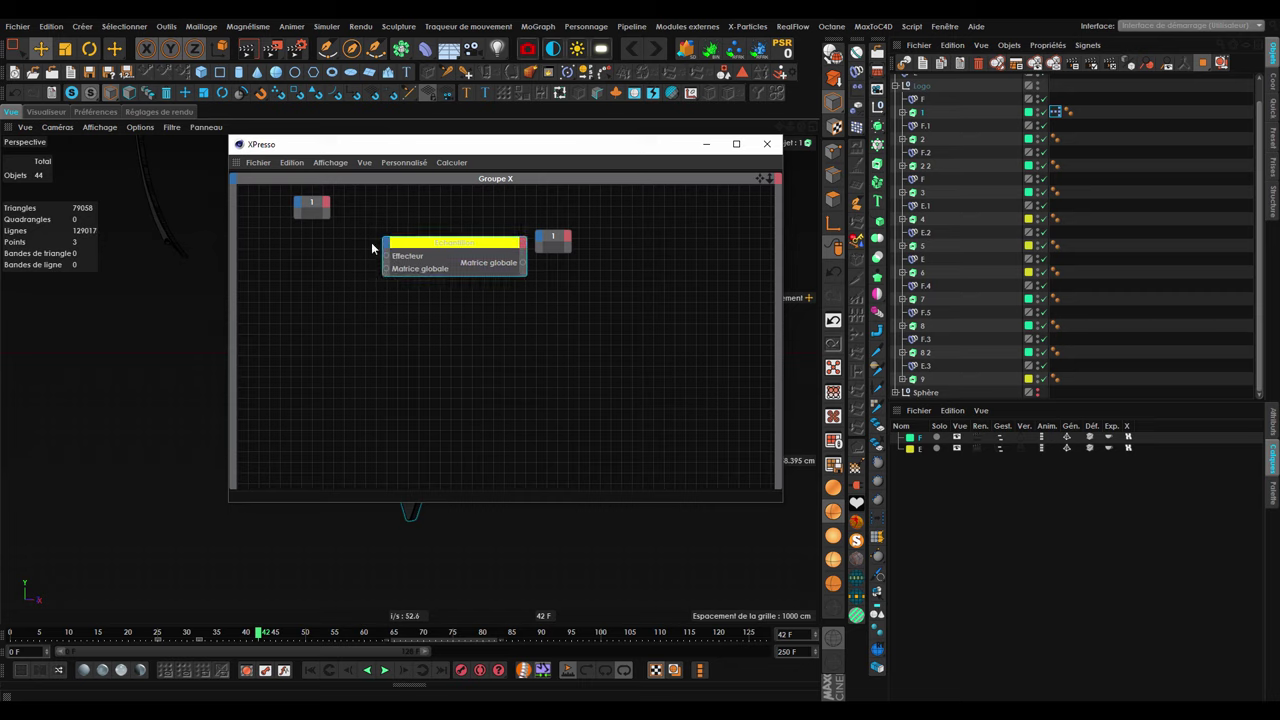
pyautogui.click(311, 206)
pyautogui.moveTo(306, 213); pyautogui.dragTo(296, 219)
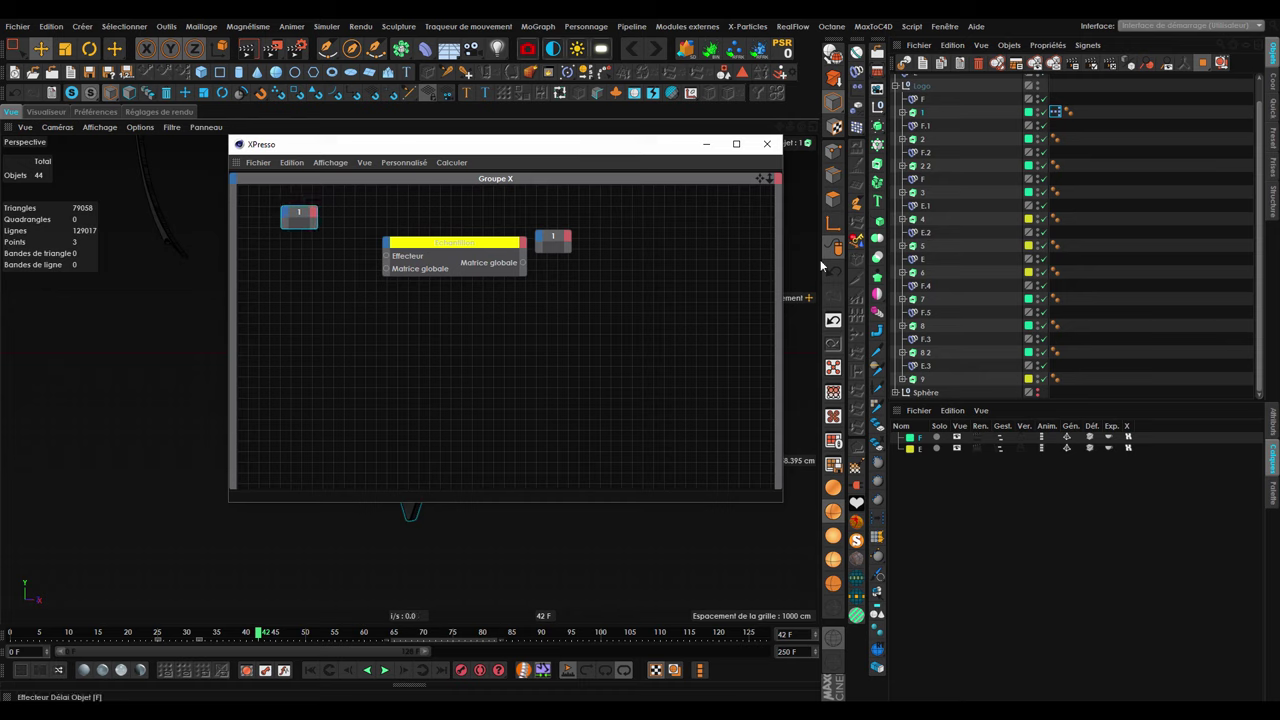
pyautogui.moveTo(301, 220); pyautogui.dragTo(309, 222)
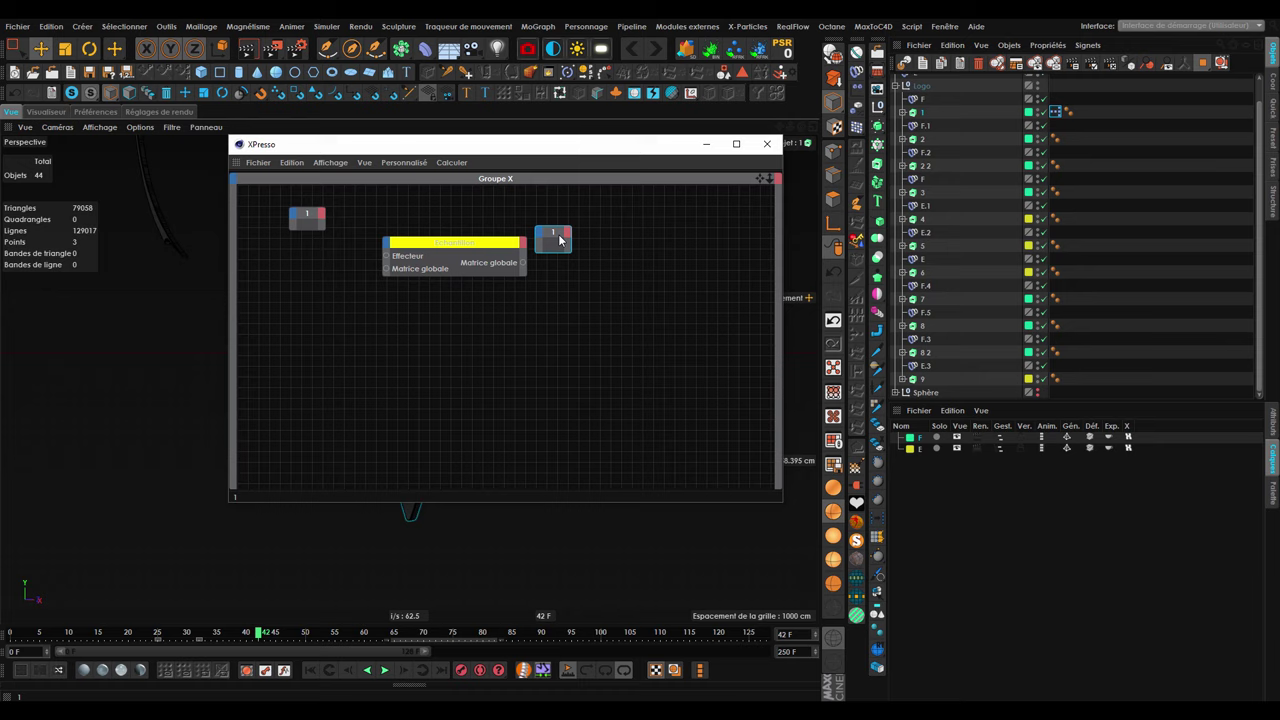
# Place an object node right of the Echantillon and show the left node's attributes.
pyautogui.moveTo(550, 232); pyautogui.dragTo(558, 248)
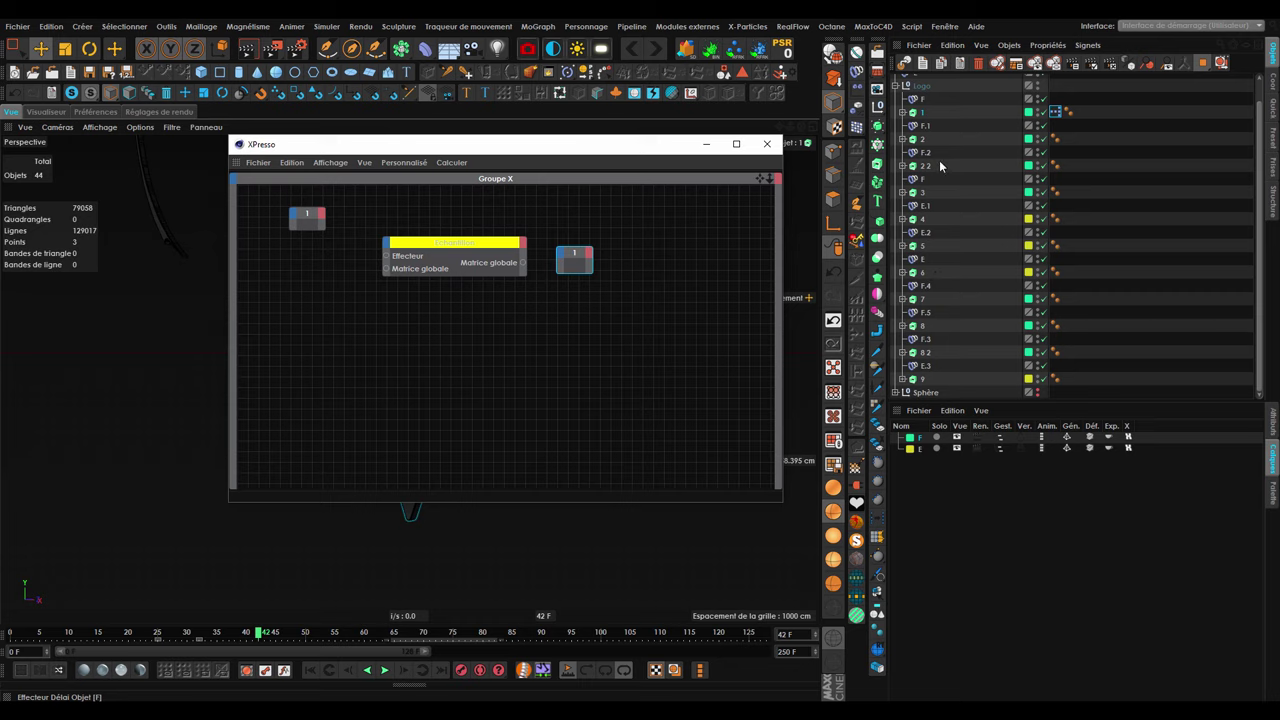
pyautogui.rightClick(299, 218)
pyautogui.press('Escape')
pyautogui.click(1274, 421)
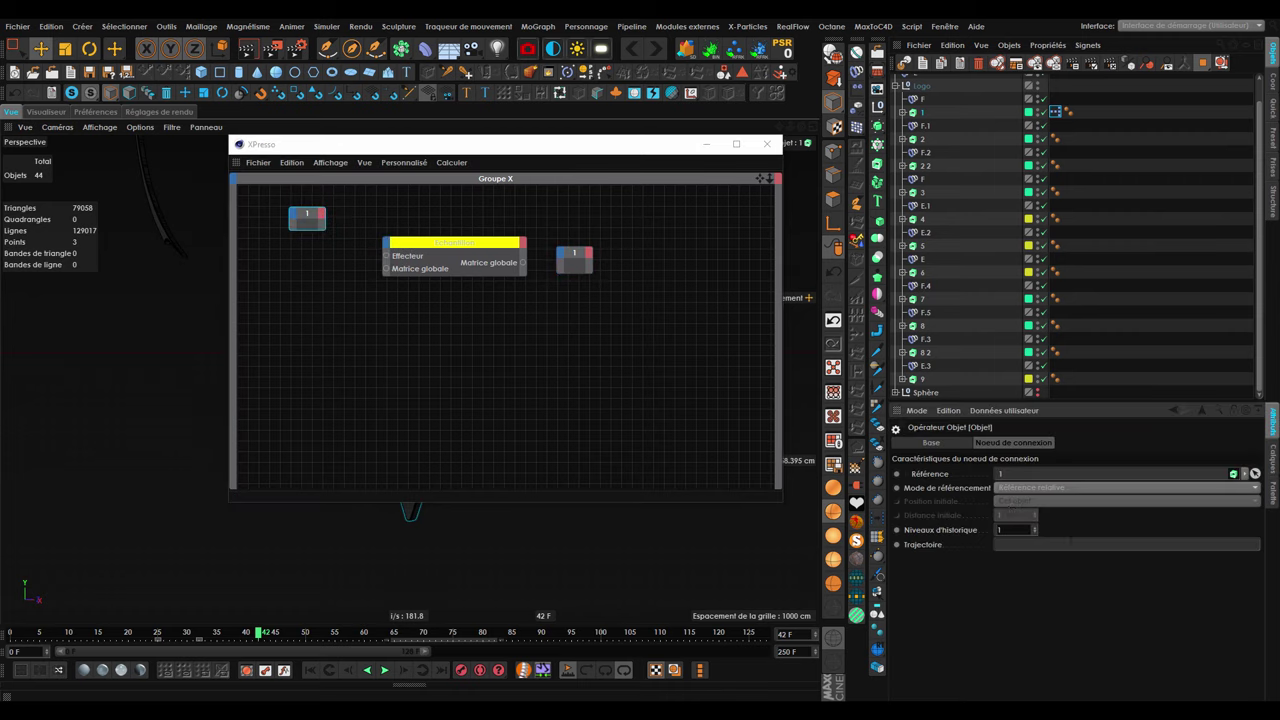
# Set Reference Mode to Use Initial Position and Initial Position to Predecessor on Same Level.
pyautogui.click(1007, 487)
pyautogui.click(1105, 502)
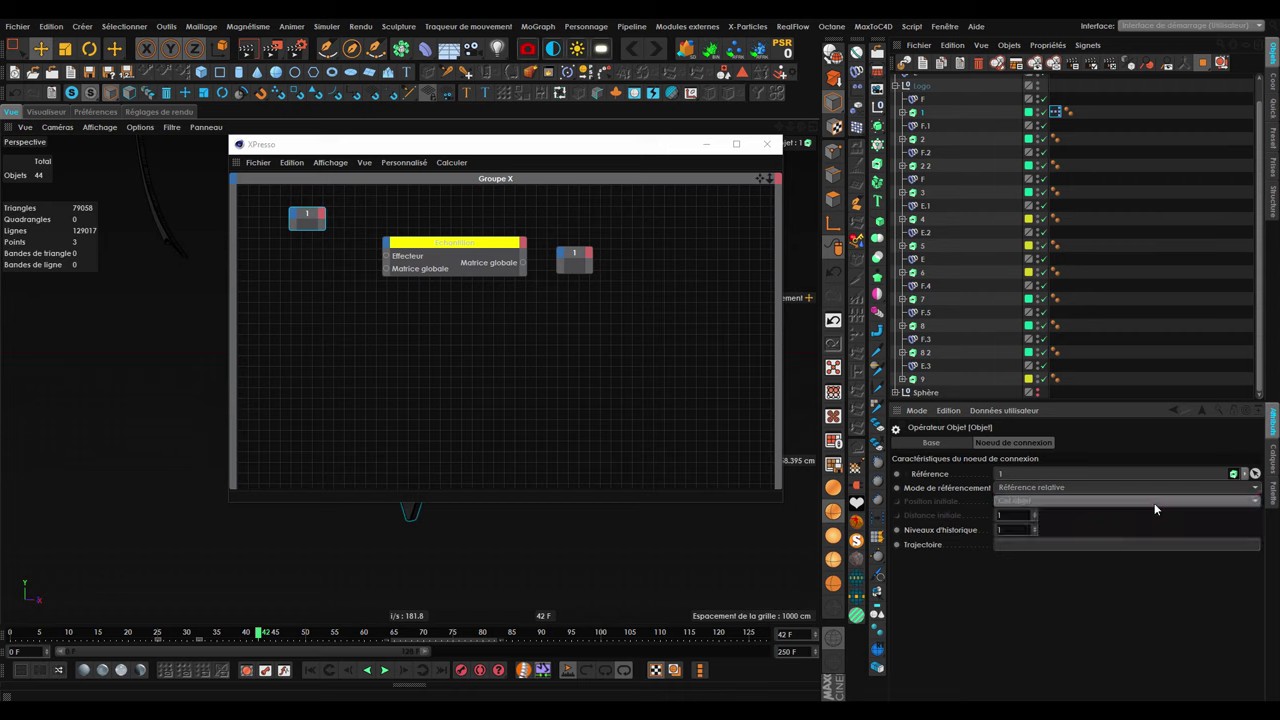
pyautogui.click(1029, 501)
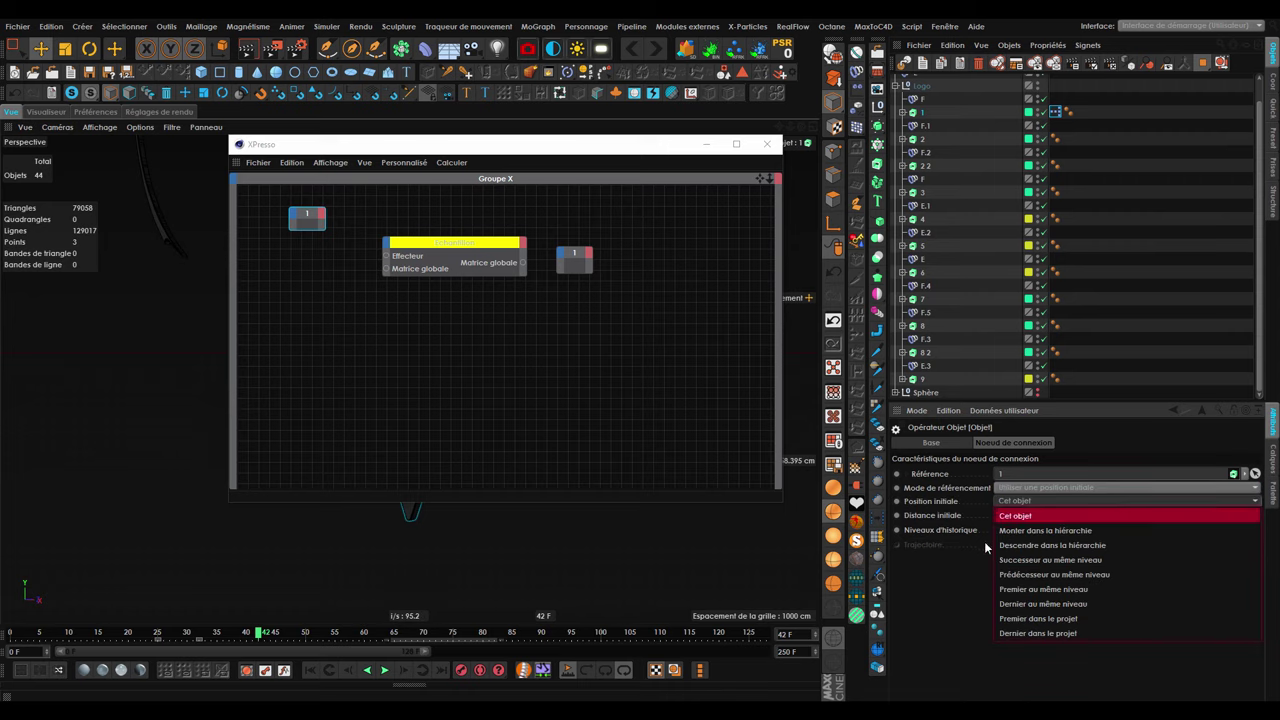
pyautogui.click(1104, 566)
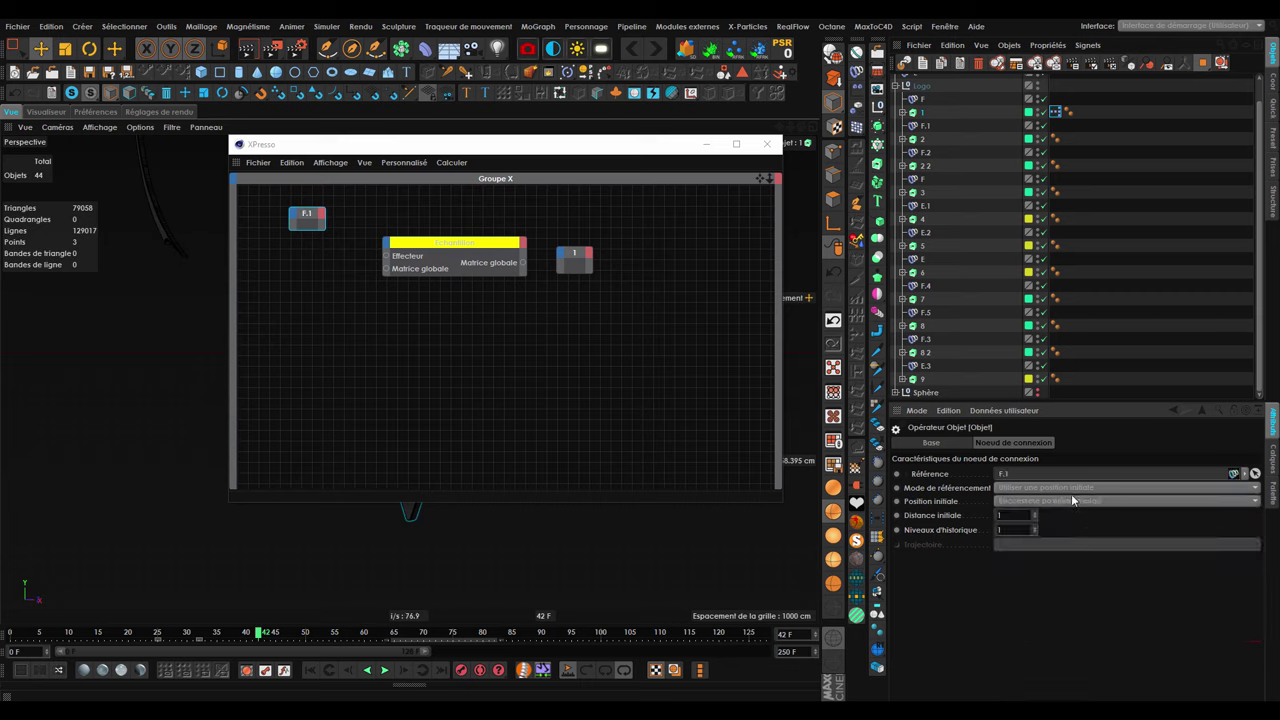
pyautogui.click(1071, 499)
pyautogui.click(1057, 577)
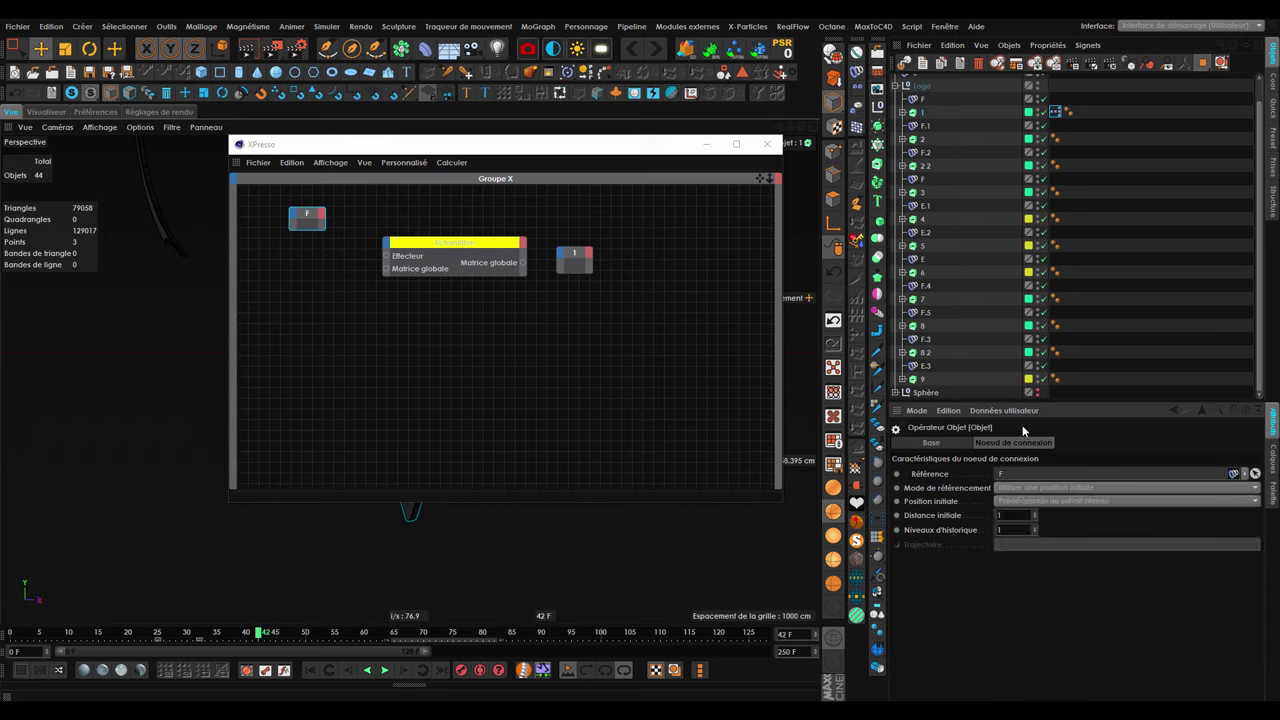
# Select effector F and undo an accidental rename to 'dd'.
pyautogui.click(924, 99)
pyautogui.write('dd')
pyautogui.press('Return')
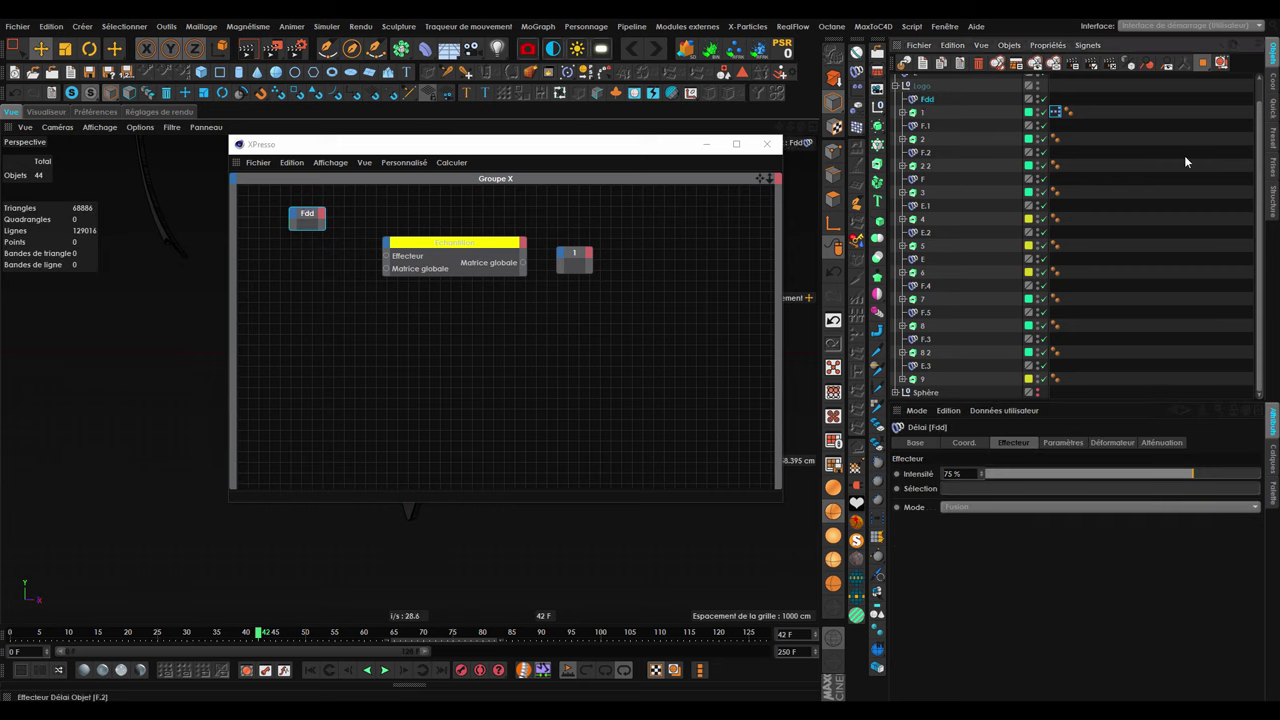
pyautogui.hotkey('ctrl', 'z')
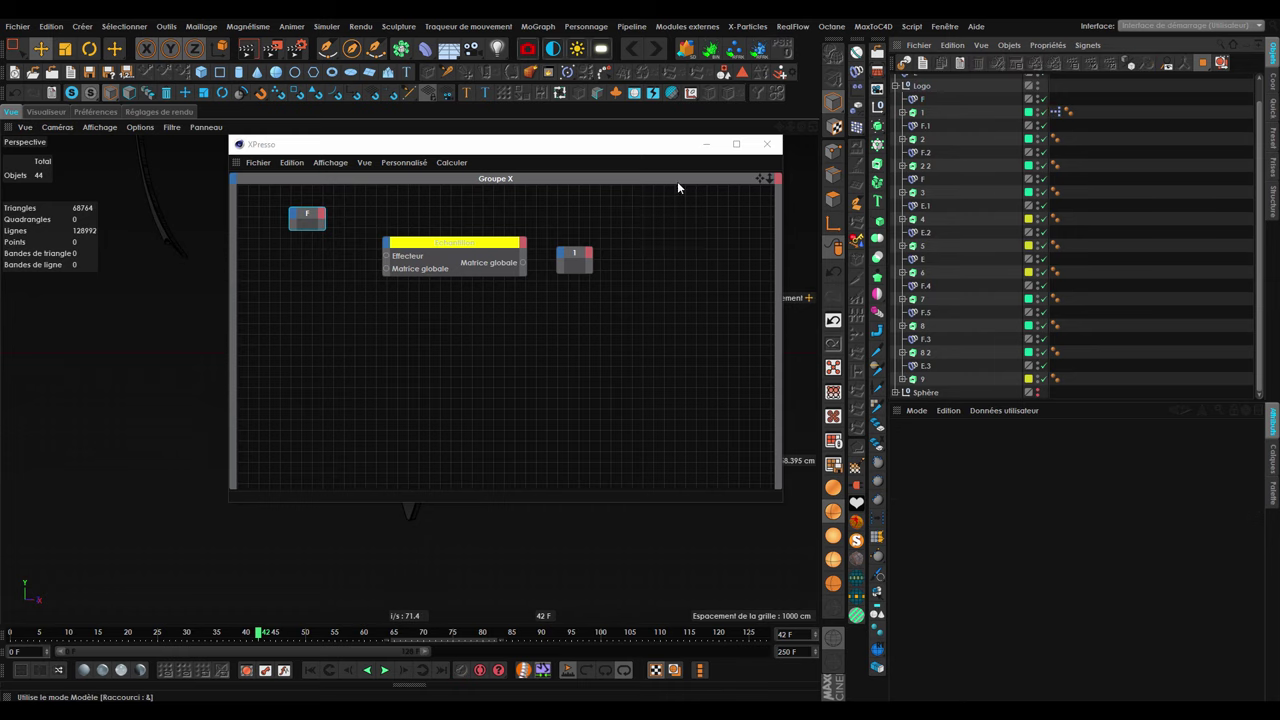
pyautogui.hotkey('ctrl', 'z')
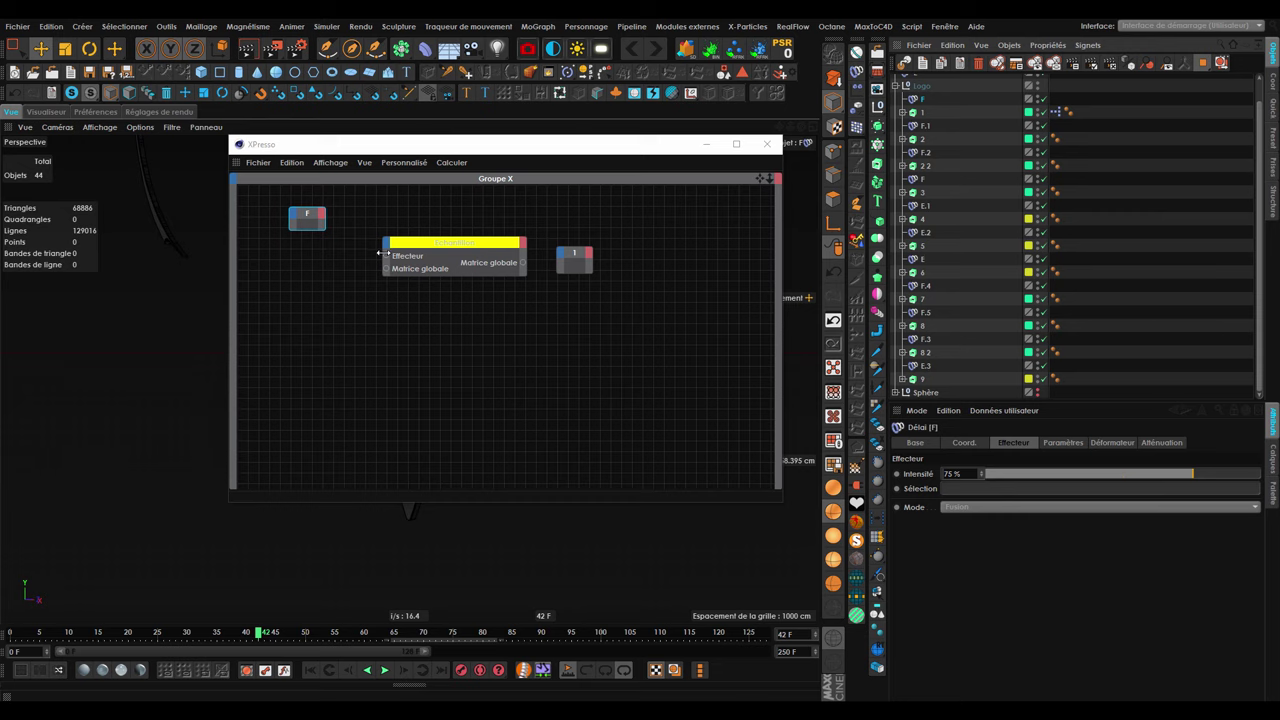
# Try linking node F and the global matrix port to Echantillon, saving an incremental project copy.
pyautogui.moveTo(383, 255); pyautogui.dragTo(279, 297)
pyautogui.moveTo(367, 276); pyautogui.dragTo(313, 209)
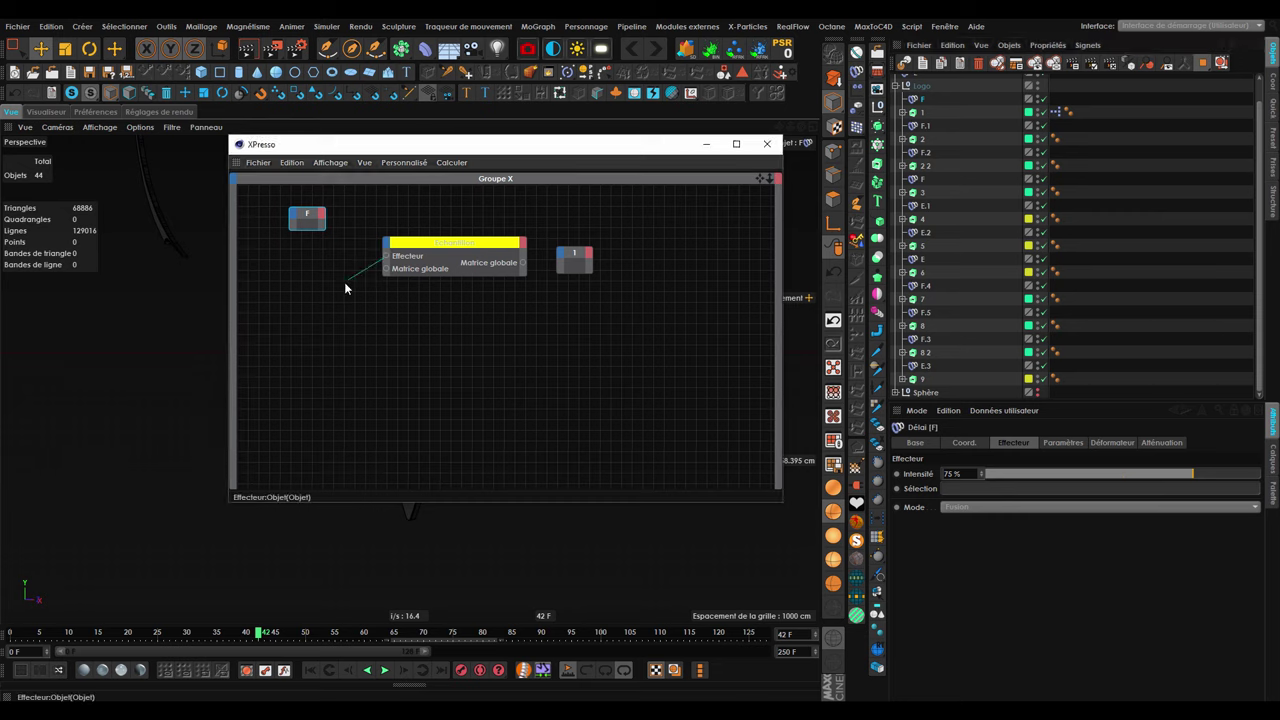
pyautogui.keyDown('alt'); pyautogui.moveTo(464, 364); pyautogui.dragTo(548, 310, button='middle'); pyautogui.keyUp('alt')
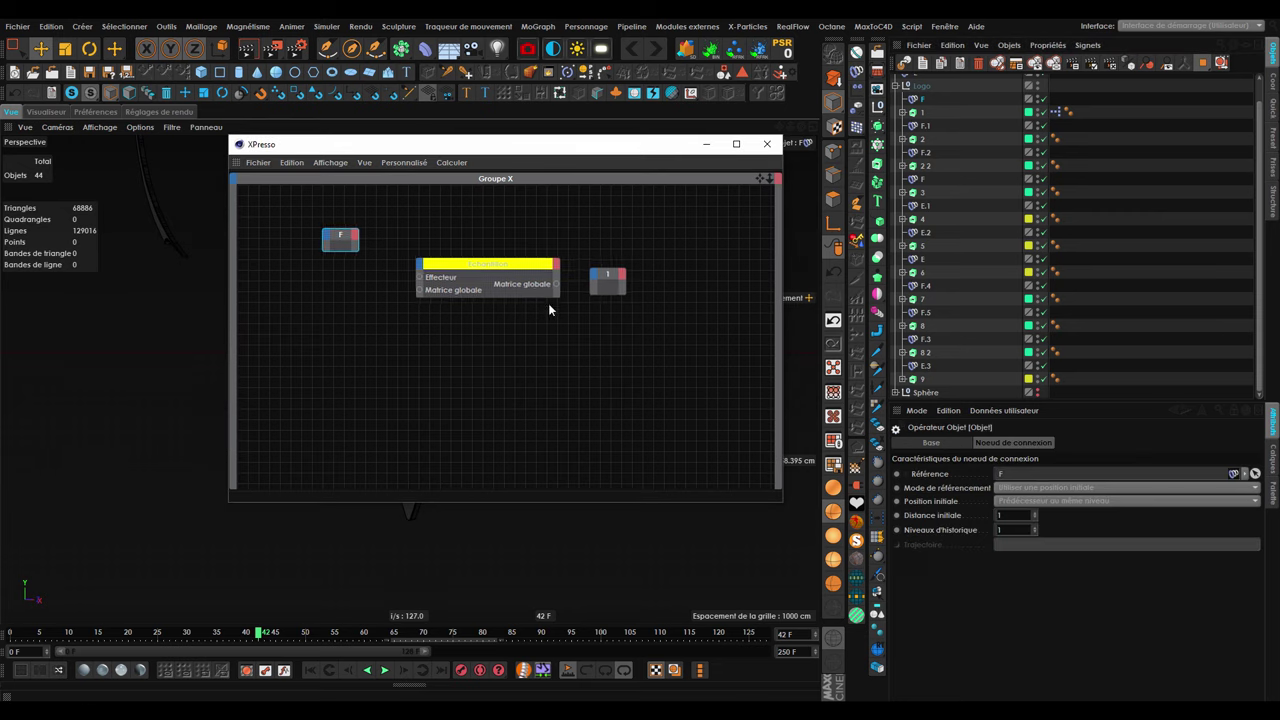
pyautogui.moveTo(598, 278); pyautogui.dragTo(474, 340)
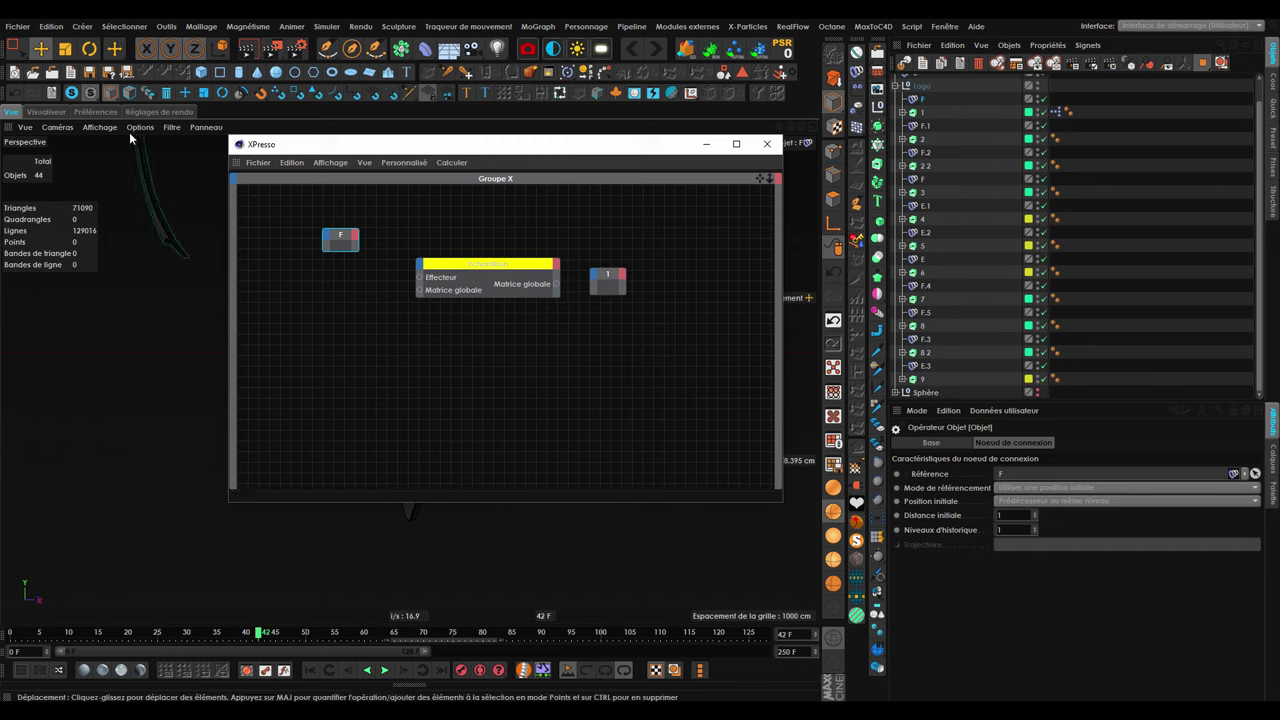
pyautogui.click(123, 70)
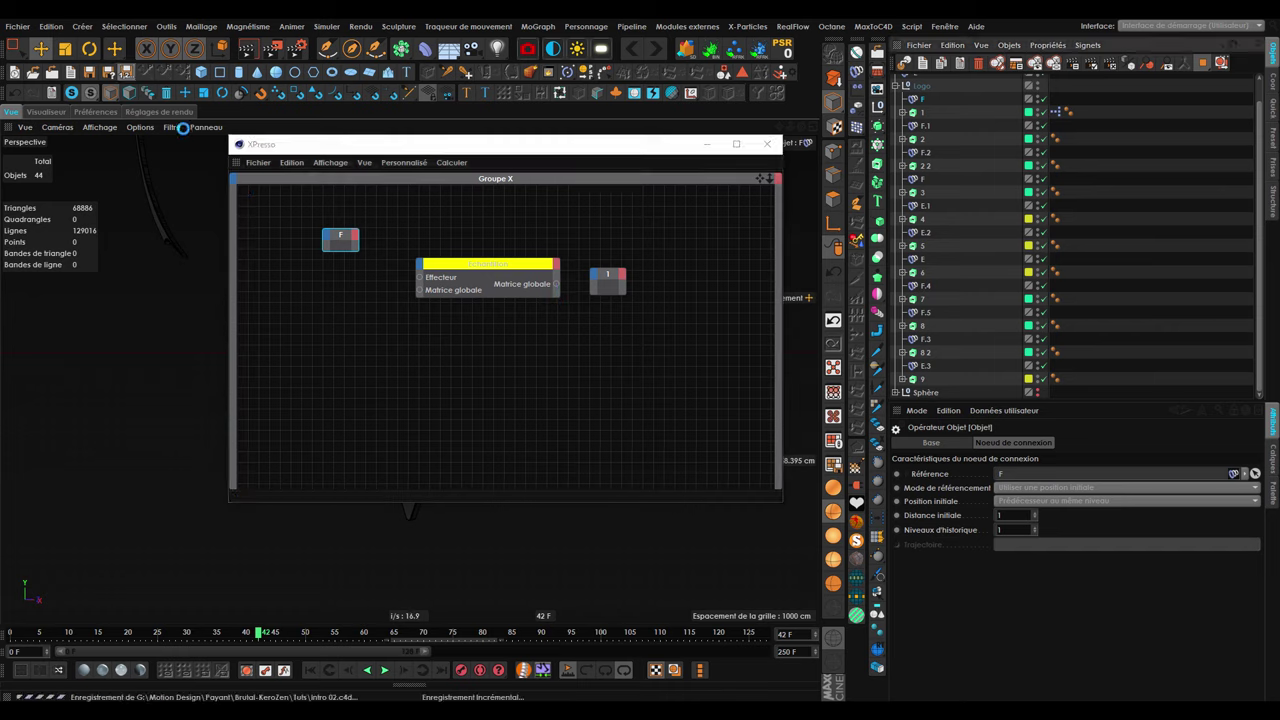
pyautogui.click(441, 313)
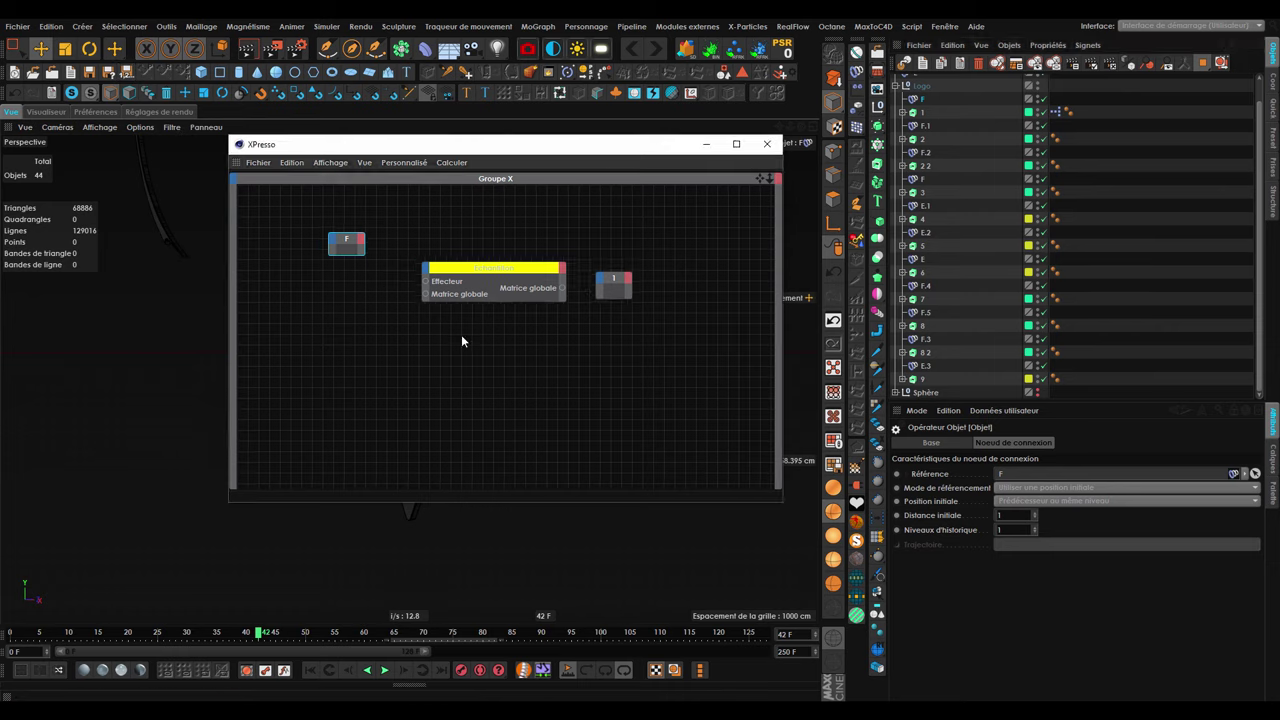
pyautogui.moveTo(426, 281)
pyautogui.mouseDown()
pyautogui.moveTo(335, 309)
pyautogui.moveTo(391, 282)
pyautogui.mouseUp()
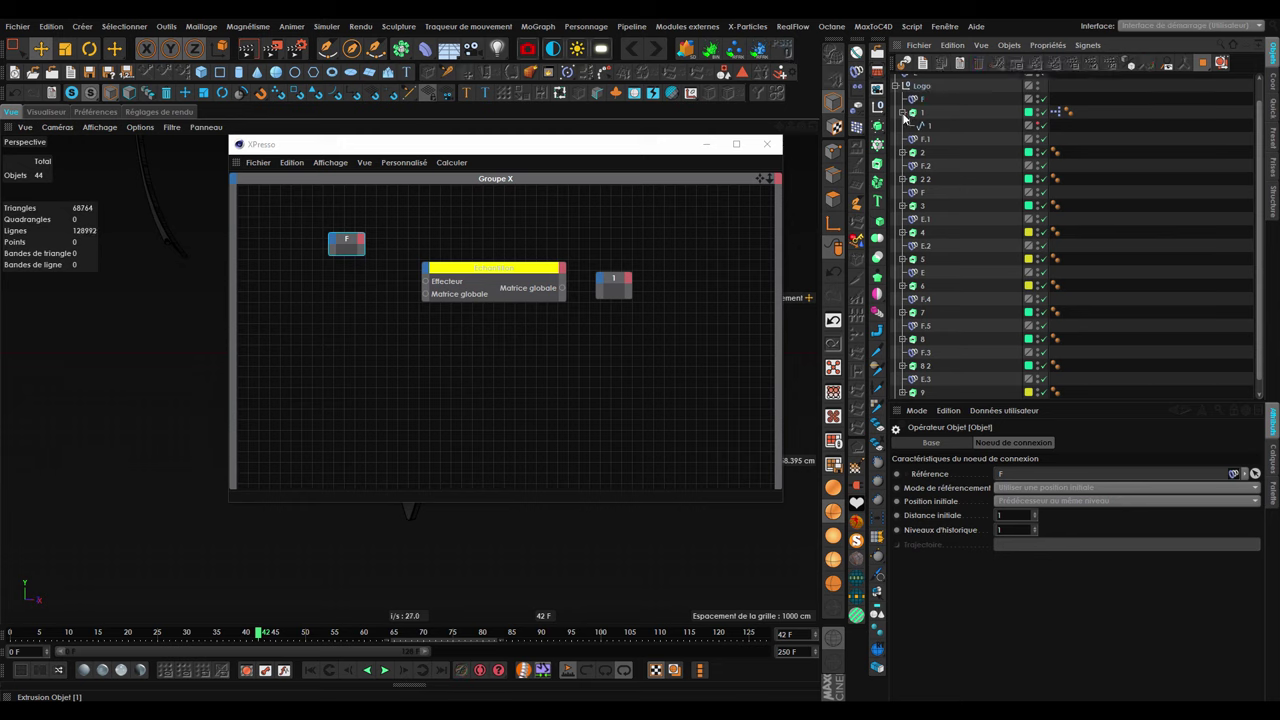
# Check extrusion 1's coordinates and connect node F's Objet port to Echantillon's Effecteur input.
pyautogui.click(912, 113)
pyautogui.click(946, 443)
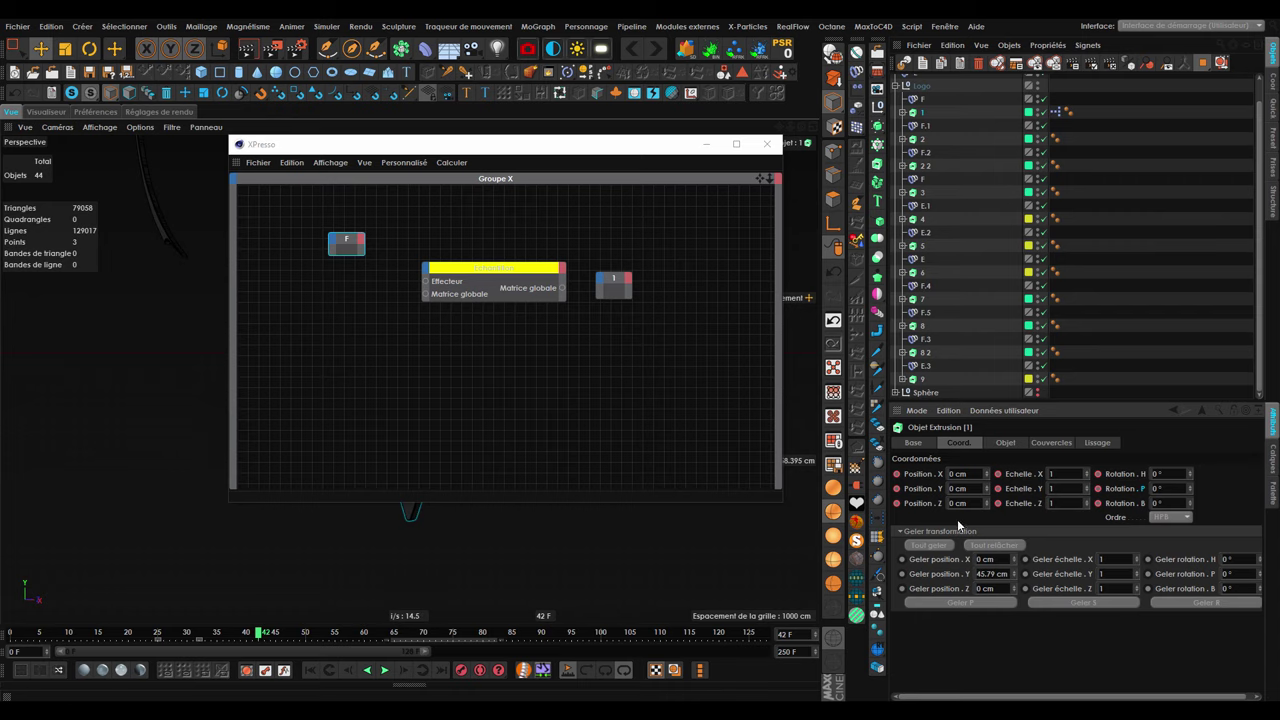
pyautogui.moveTo(426, 281)
pyautogui.mouseDown()
pyautogui.moveTo(380, 278)
pyautogui.moveTo(359, 240)
pyautogui.mouseUp()
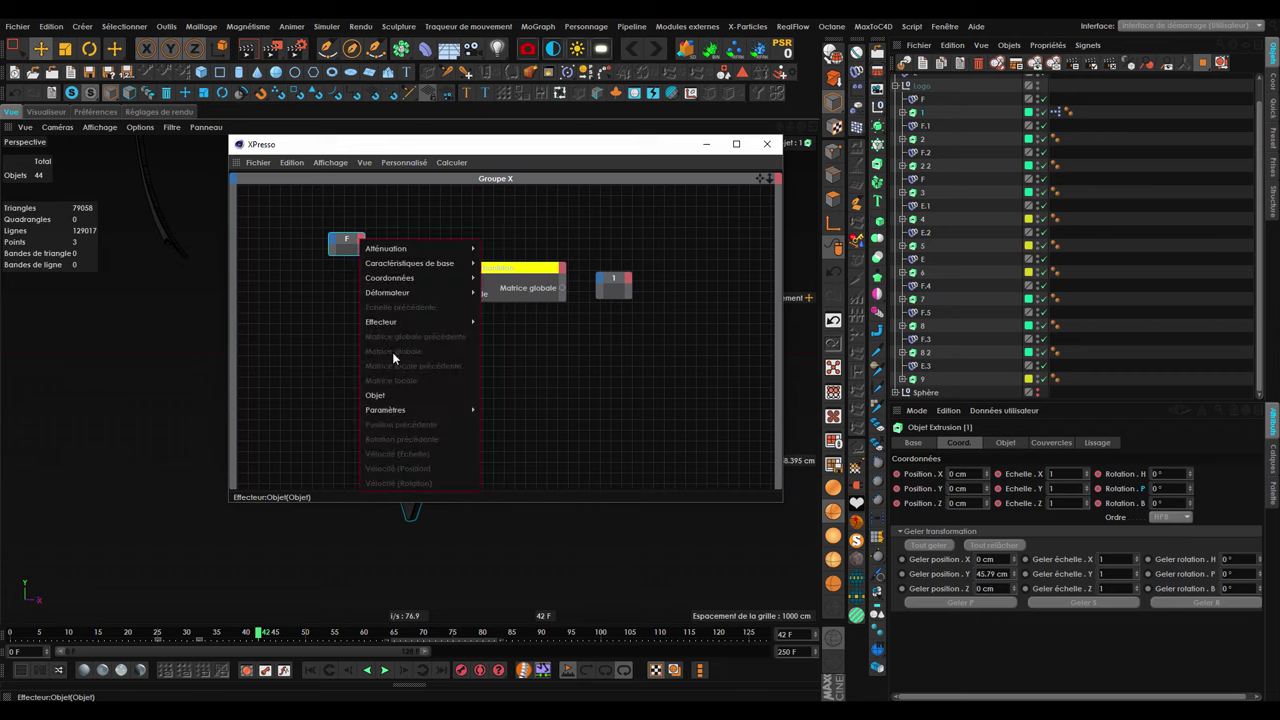
pyautogui.click(384, 396)
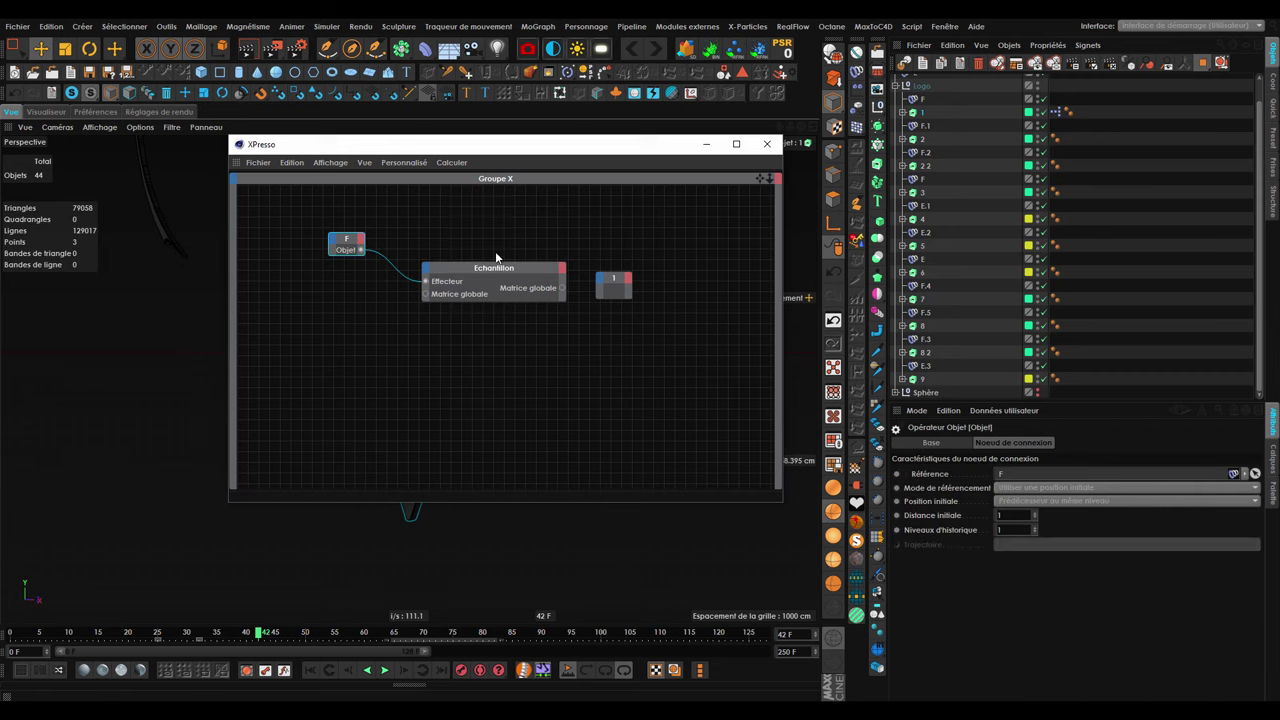
pyautogui.moveTo(348, 242)
pyautogui.mouseDown()
pyautogui.moveTo(363, 257)
pyautogui.moveTo(352, 244)
pyautogui.mouseUp()
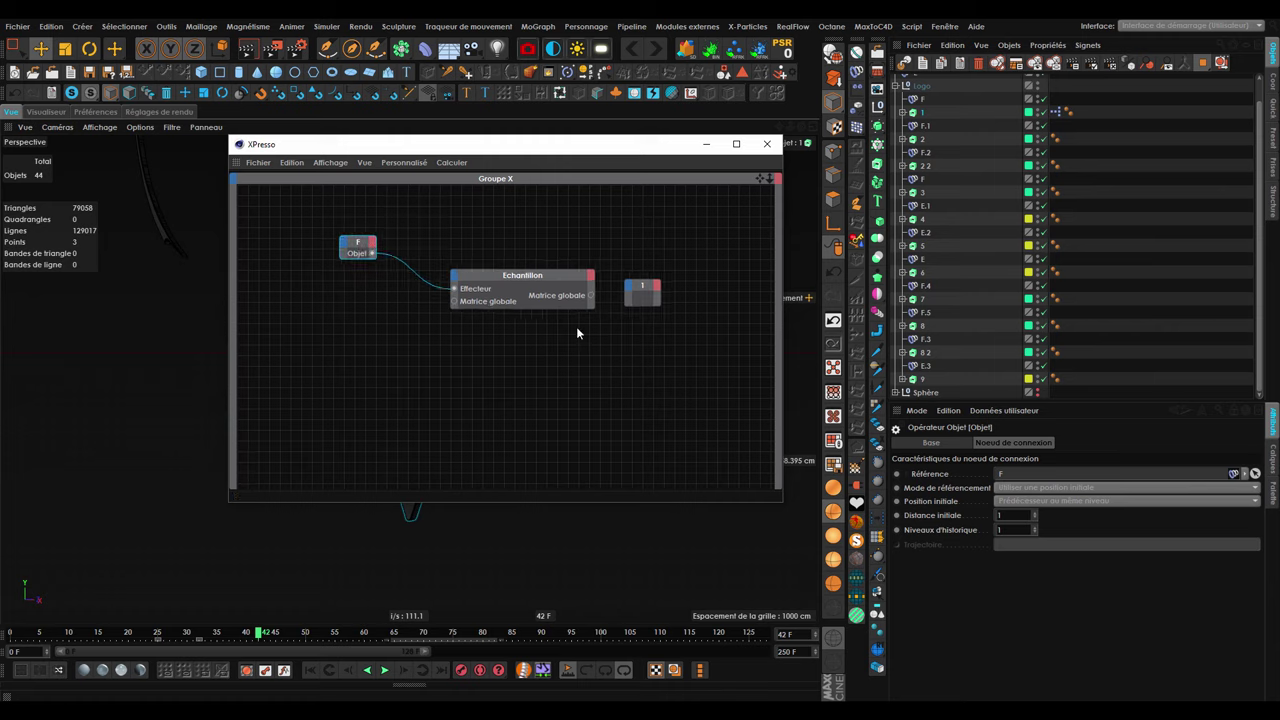
# Duplicate node 1 below node F and wire its Matrice globale into Echantillon's Matrice globale input.
pyautogui.click(641, 290)
pyautogui.moveTo(643, 289)
pyautogui.keyDown('ctrl'); pyautogui.mouseDown()
pyautogui.moveTo(356, 326)
pyautogui.moveTo(373, 318)
pyautogui.mouseUp(); pyautogui.keyUp('ctrl')
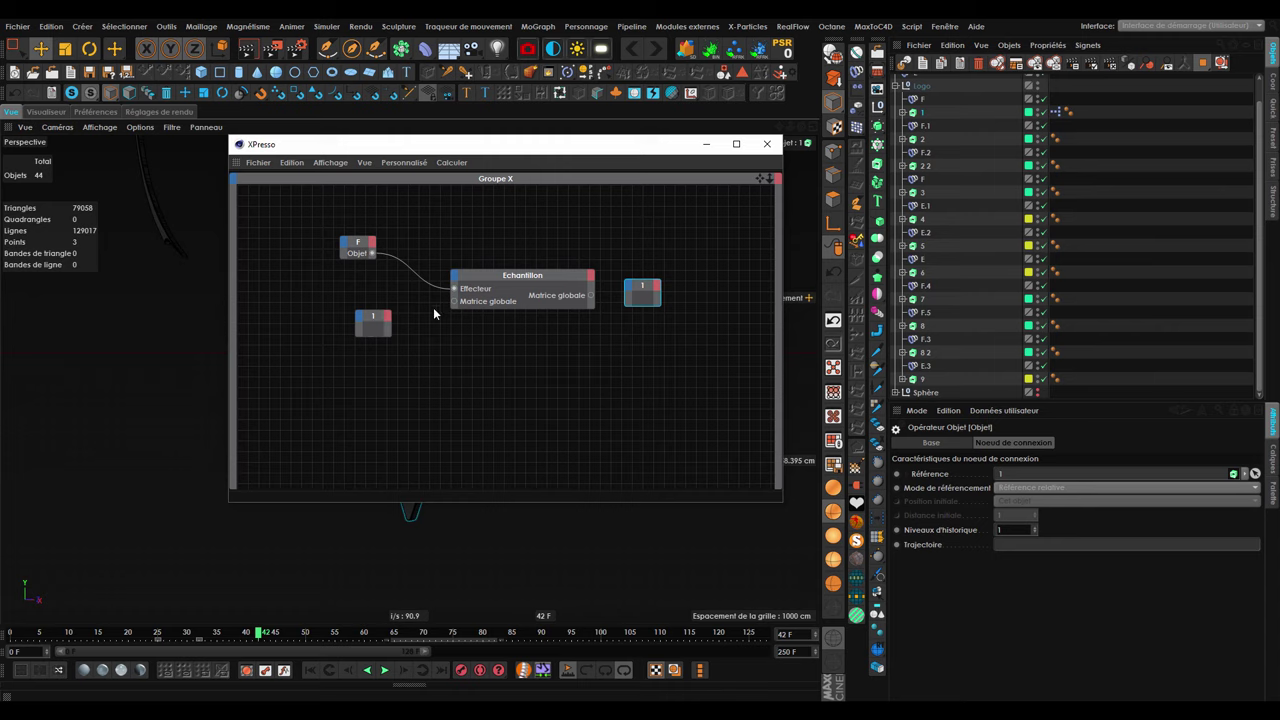
pyautogui.moveTo(372, 437); pyautogui.dragTo(386, 321)
pyautogui.click(447, 401)
pyautogui.click(929, 113)
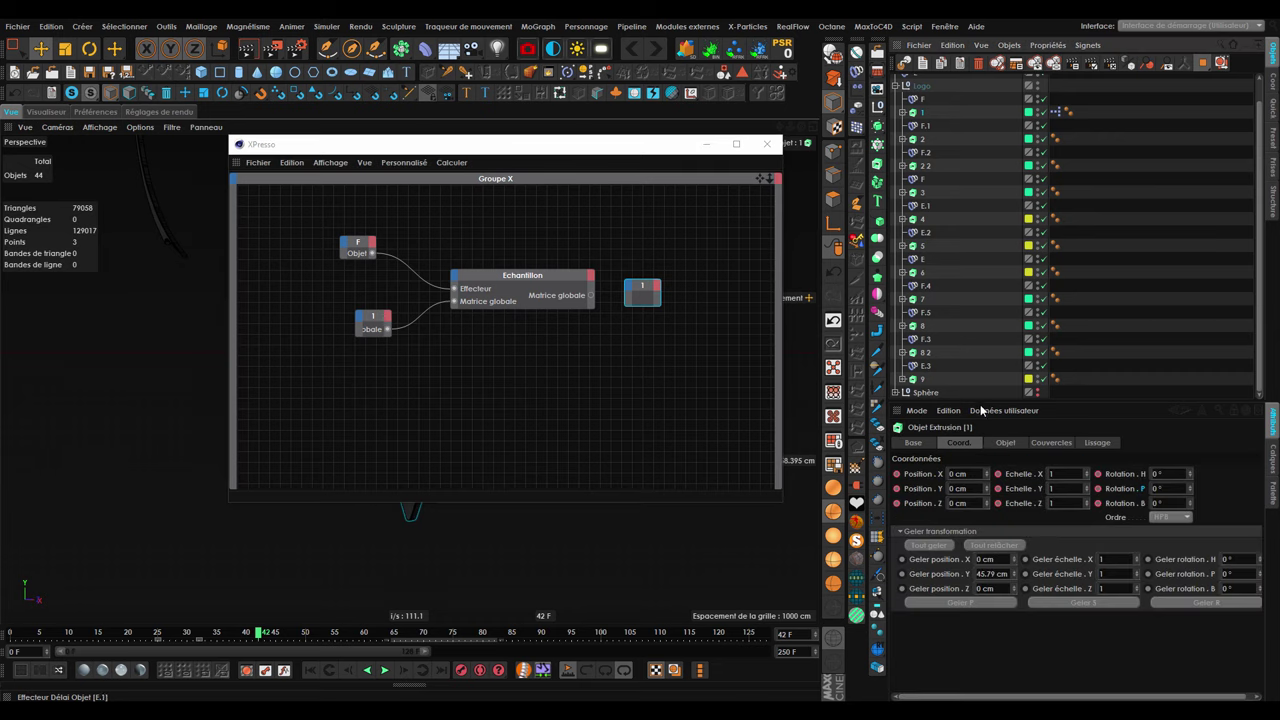
pyautogui.click(933, 478)
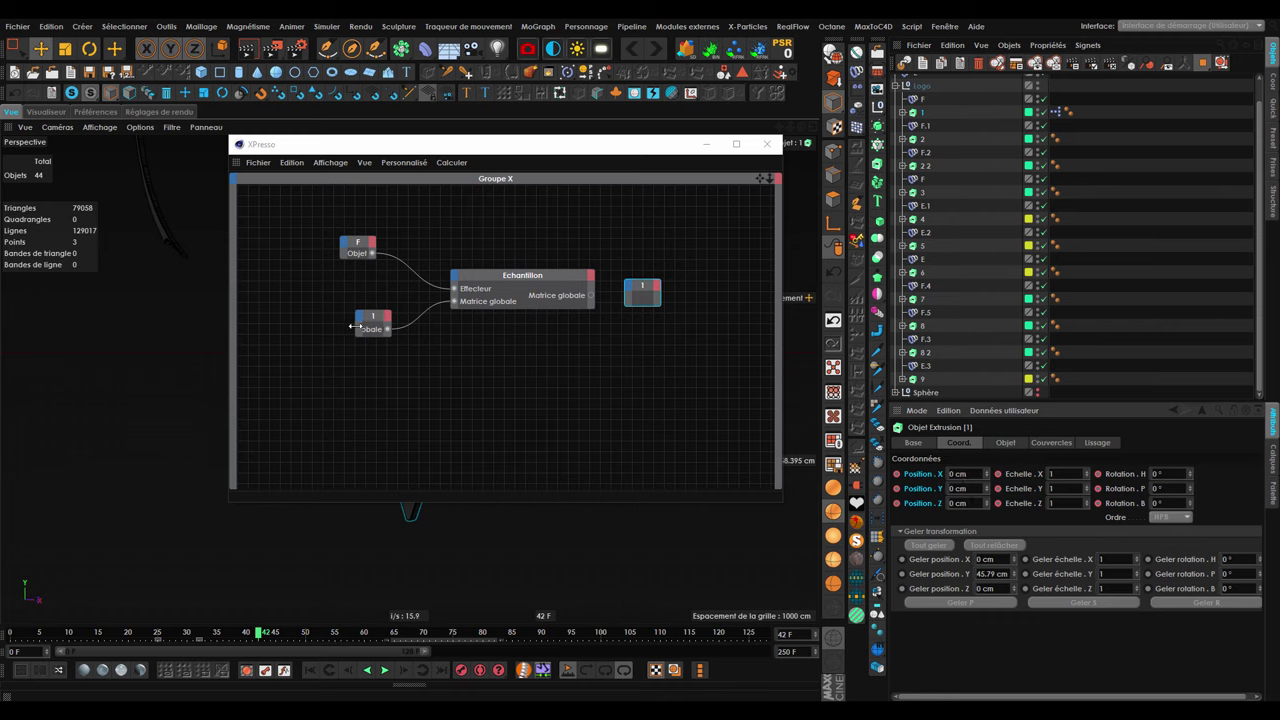
pyautogui.moveTo(355, 326); pyautogui.dragTo(322, 326)
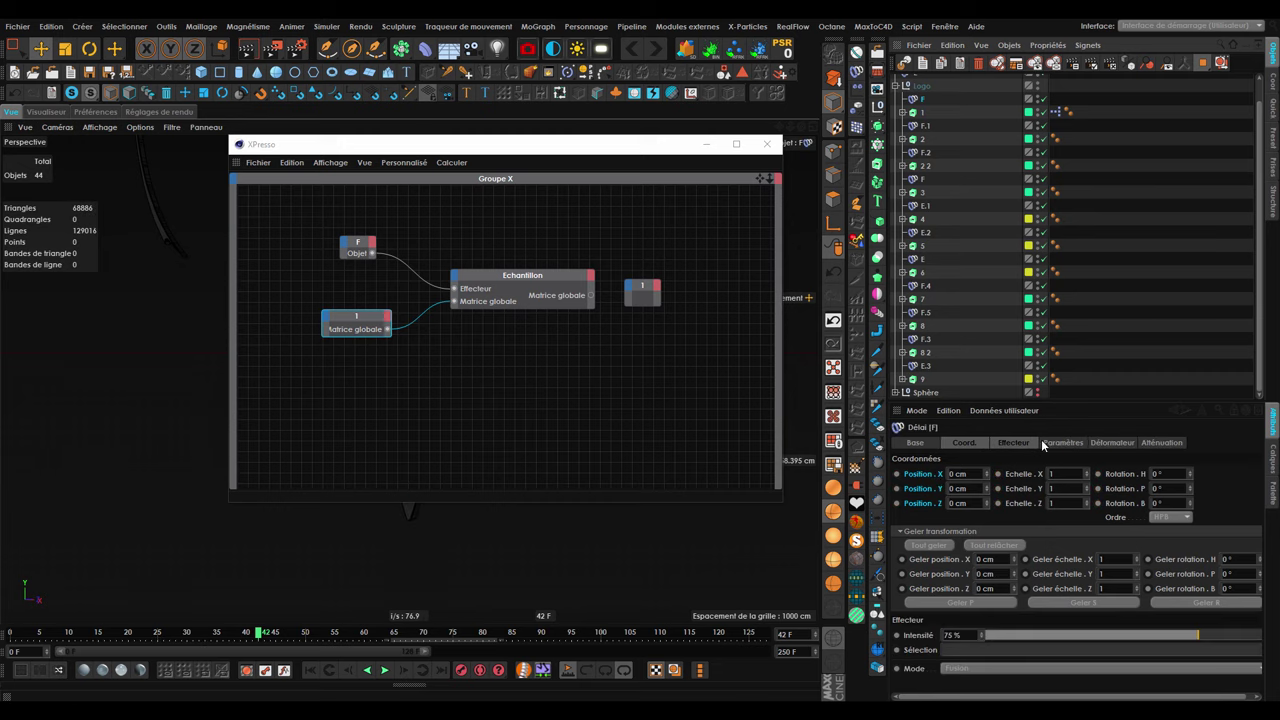
# Inspect Delay effector F's transform settings, then select the new node 1 and the Sample node.
pyautogui.click(1035, 442)
pyautogui.click(1062, 445)
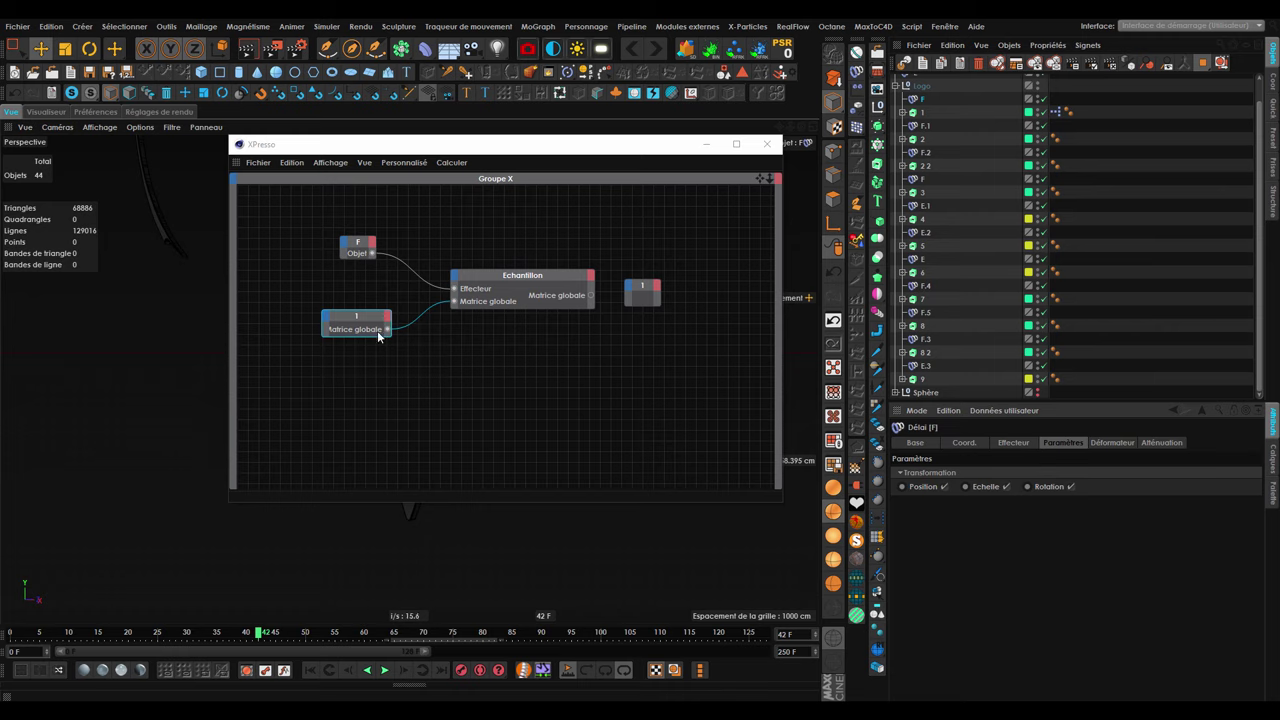
pyautogui.click(335, 333)
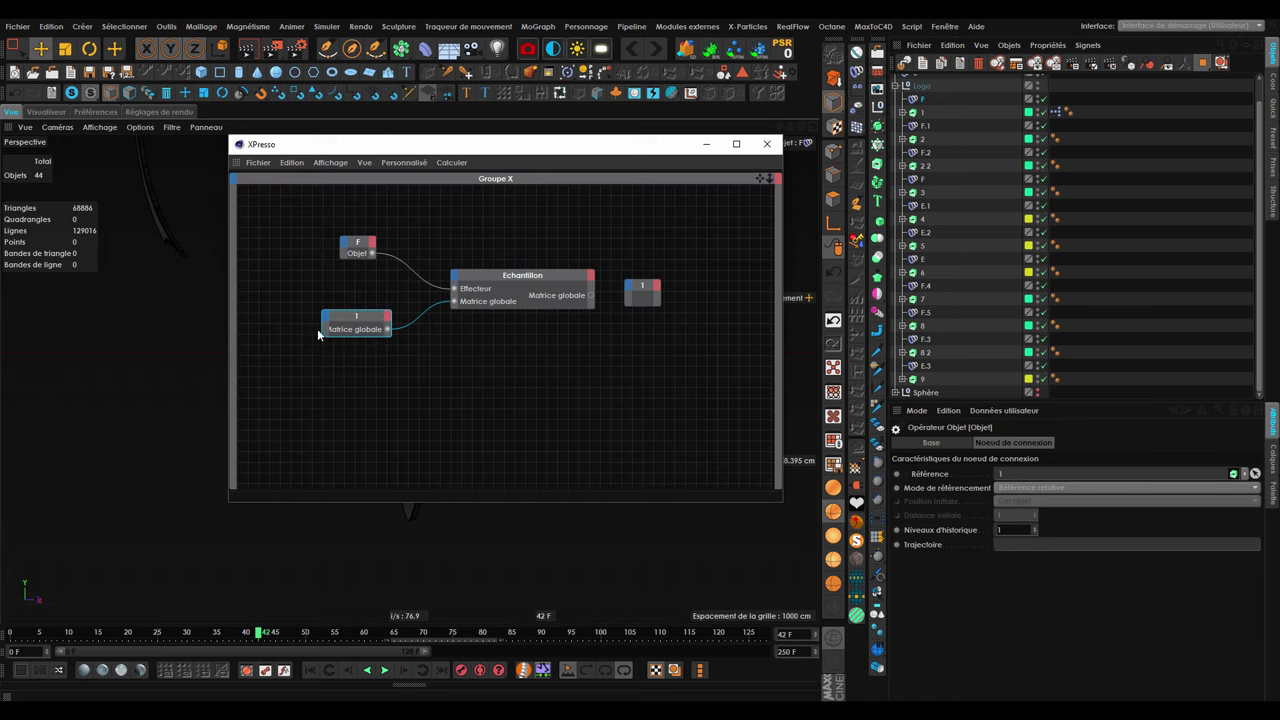
pyautogui.click(544, 287)
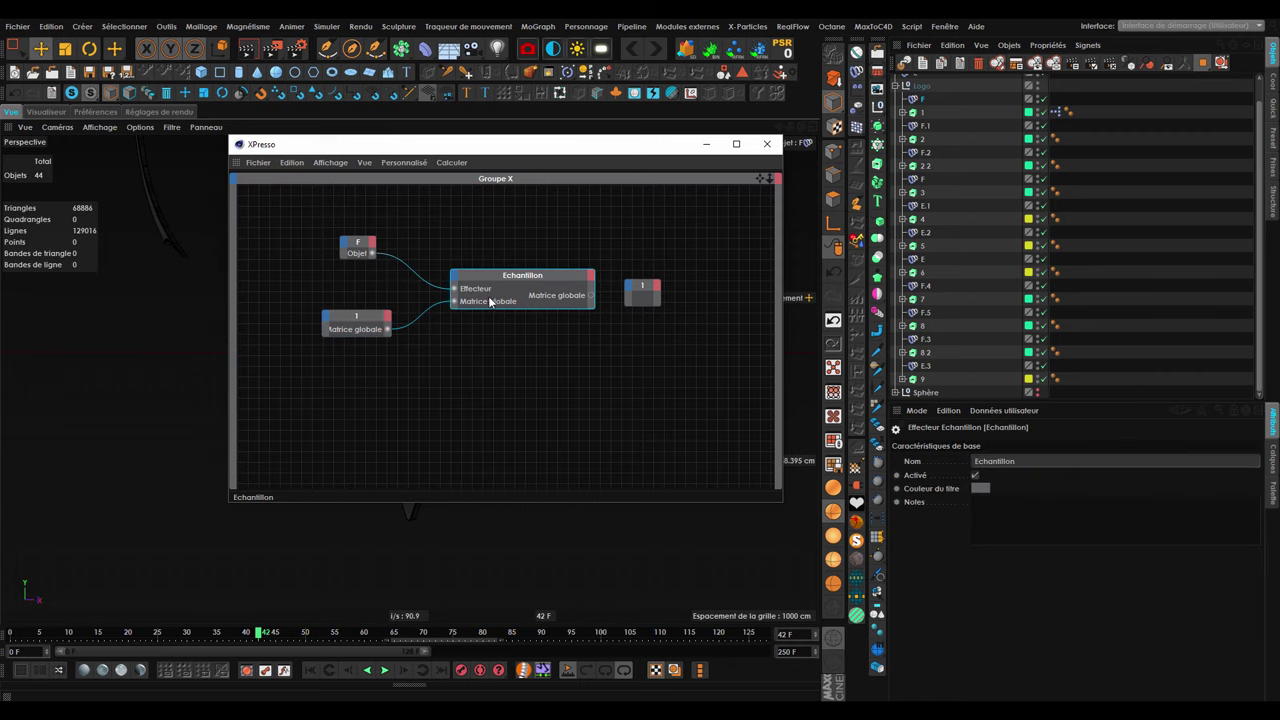
# Tidy the XPresso graph by repositioning the editor window, the Sample node and right-hand node 1.
pyautogui.moveTo(403, 324); pyautogui.dragTo(387, 329)
pyautogui.moveTo(560, 152); pyautogui.dragTo(490, 186)
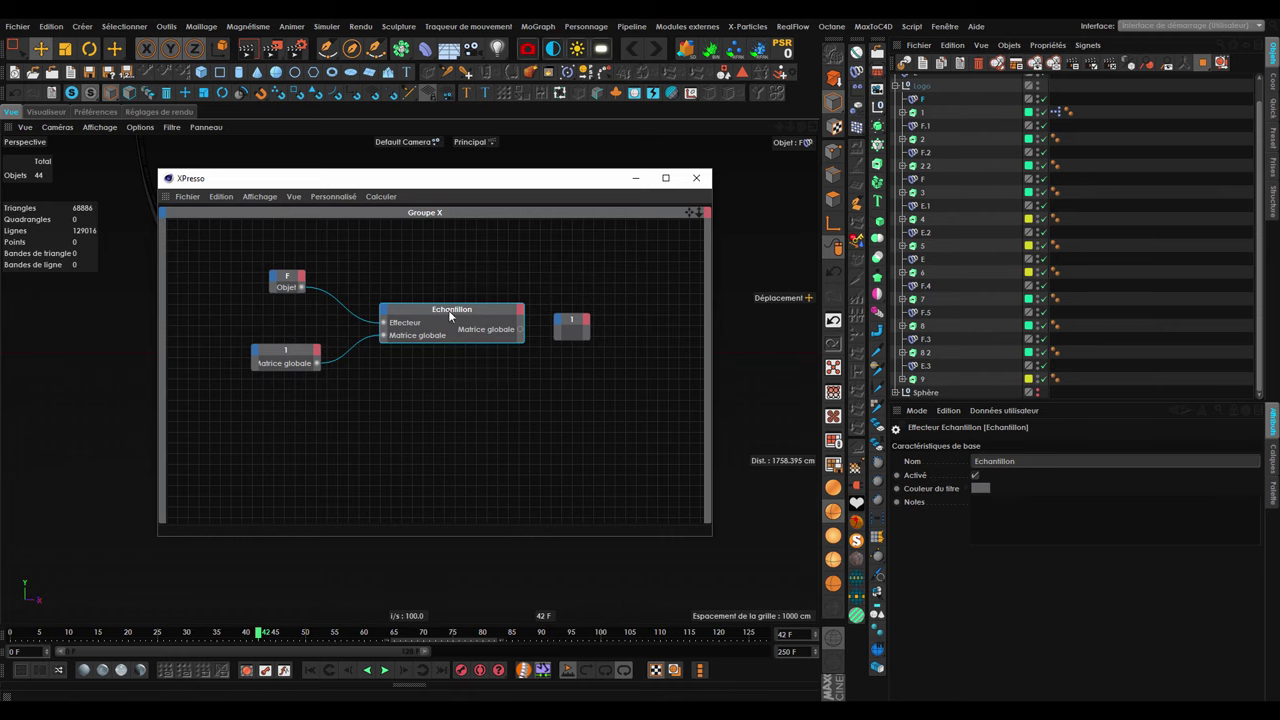
pyautogui.moveTo(482, 313); pyautogui.dragTo(462, 309)
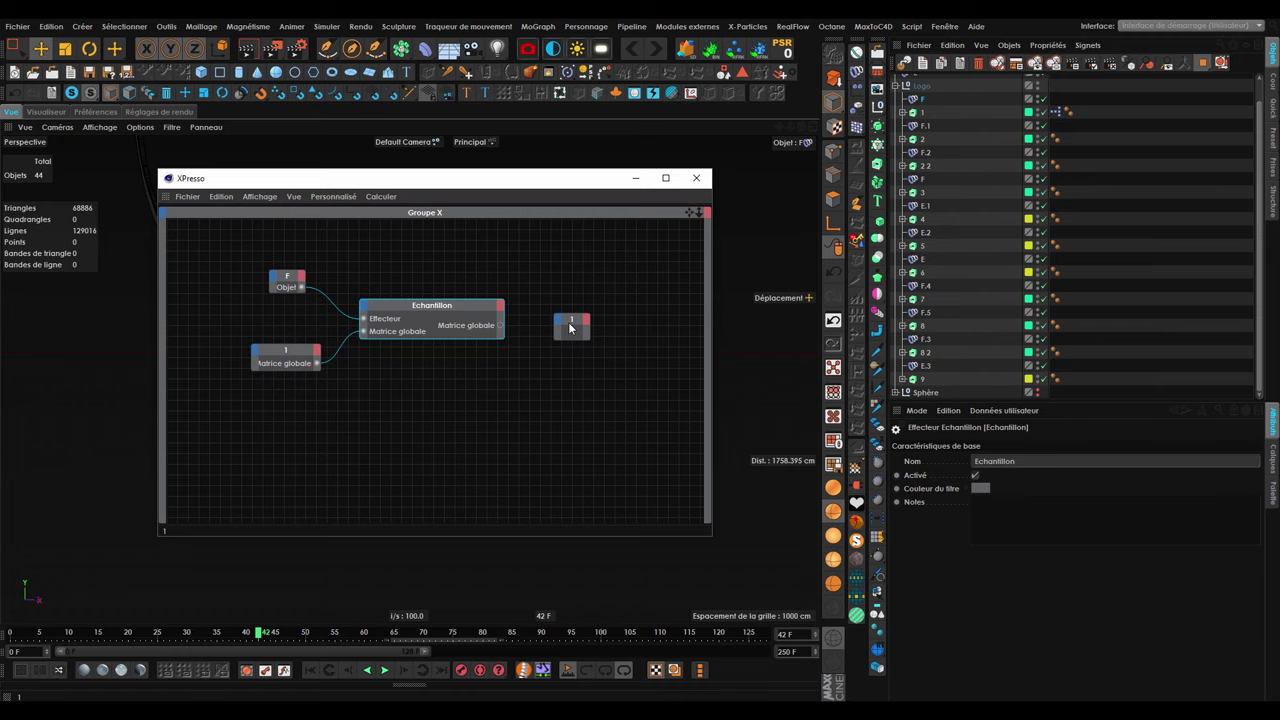
pyautogui.moveTo(568, 322); pyautogui.dragTo(571, 315)
pyautogui.click(410, 320)
pyautogui.moveTo(436, 261); pyautogui.dragTo(413, 461)
pyautogui.moveTo(450, 277); pyautogui.dragTo(374, 401)
# Feed Echantillon's Matrice globale output into right-hand node 1 and hide the XPresso editor.
pyautogui.moveTo(506, 327)
pyautogui.mouseDown()
pyautogui.moveTo(538, 345)
pyautogui.moveTo(563, 315)
pyautogui.mouseUp()
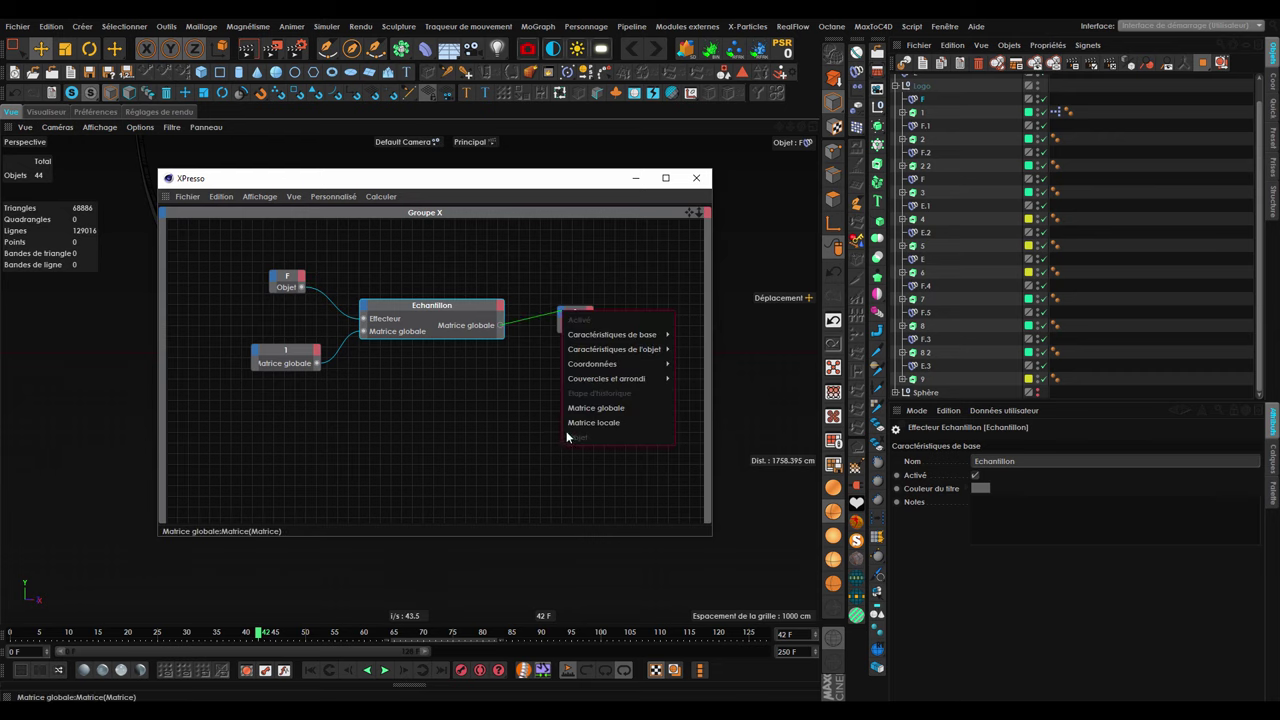
pyautogui.click(606, 409)
pyautogui.moveTo(558, 188)
pyautogui.mouseDown()
pyautogui.moveTo(457, 337)
pyautogui.moveTo(597, 277)
pyautogui.moveTo(551, 267)
pyautogui.mouseUp()
pyautogui.click(628, 257)
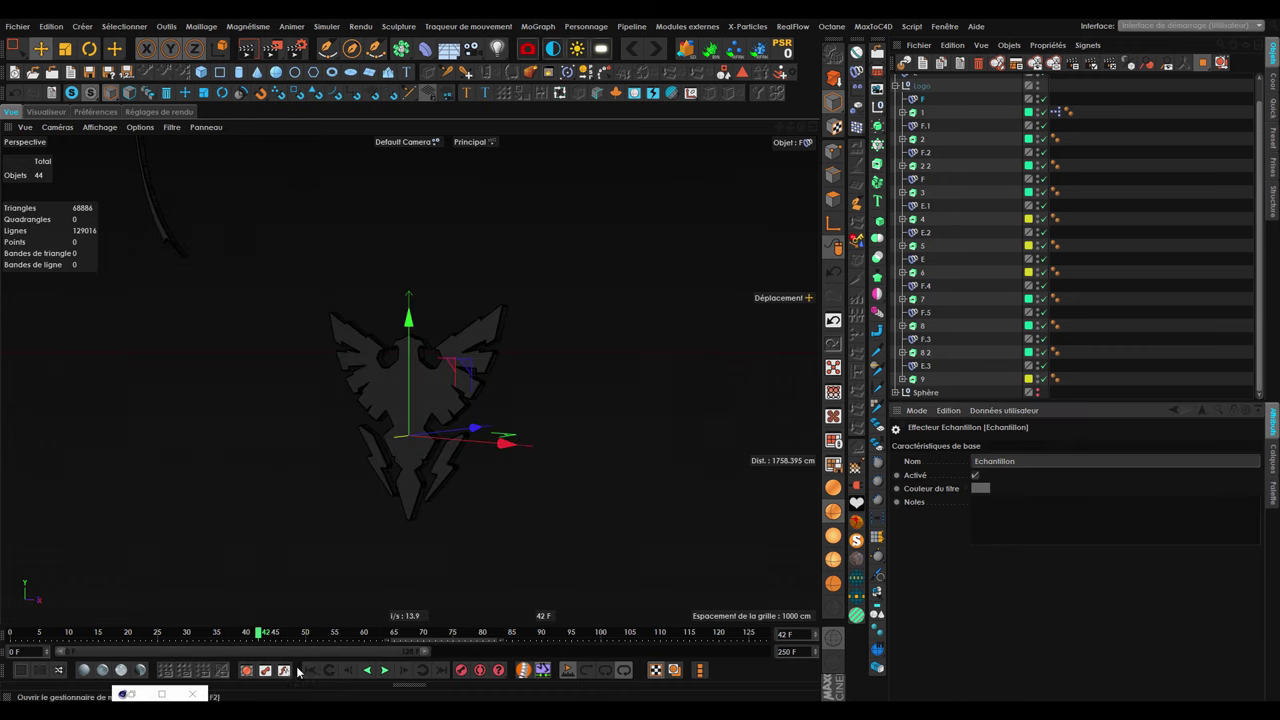
# Play the animation from frame 0 to preview the current assembly.
pyautogui.click(310, 670)
pyautogui.click(385, 670)
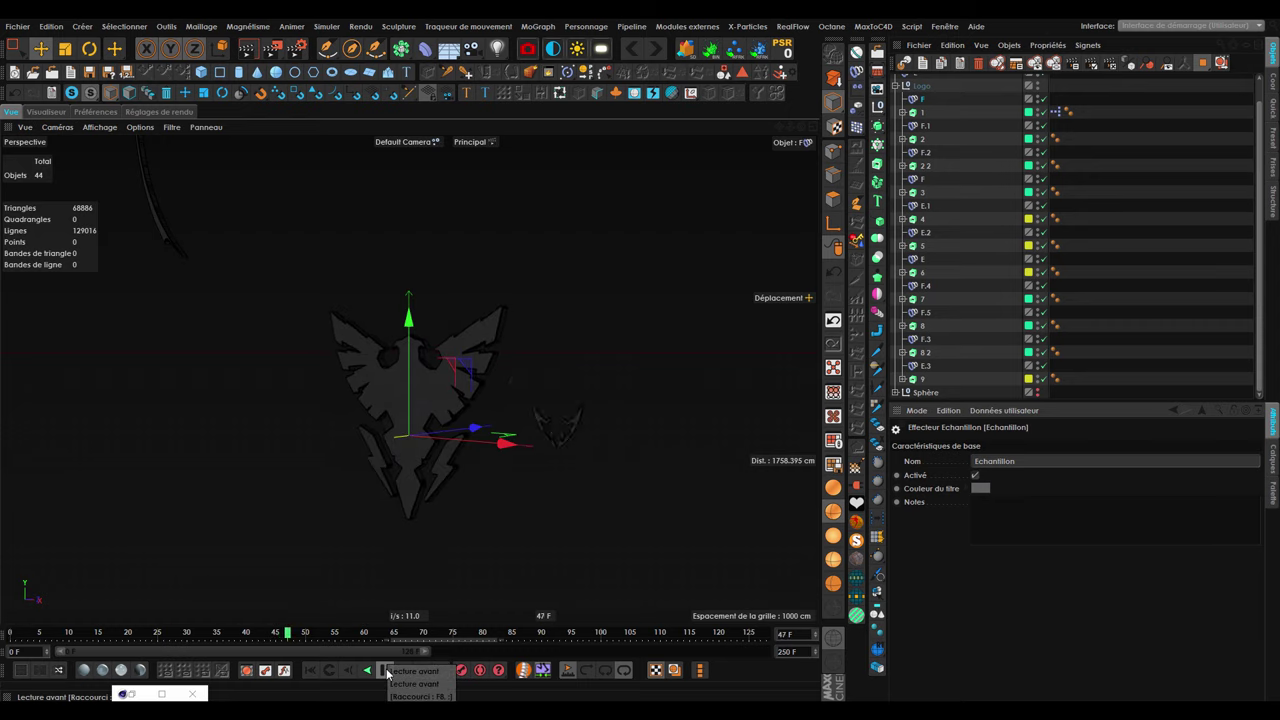
pyautogui.click(311, 670)
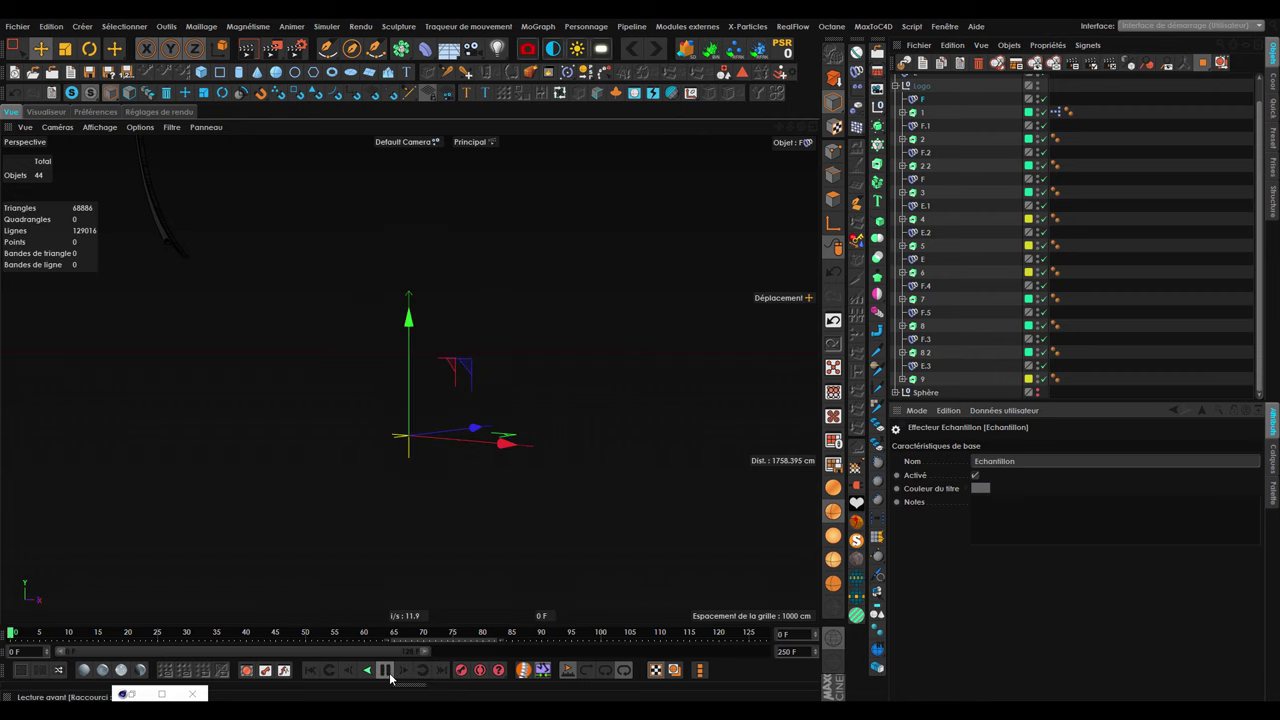
pyautogui.click(385, 671)
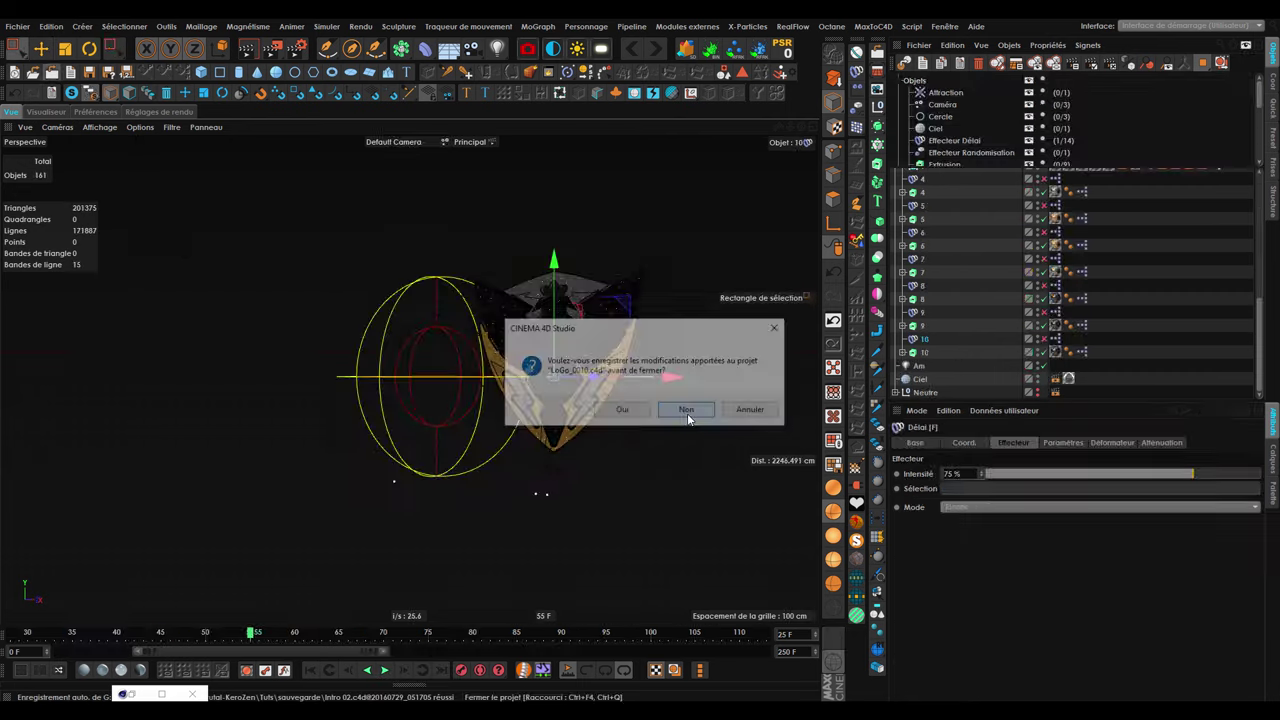
pyautogui.click(687, 413)
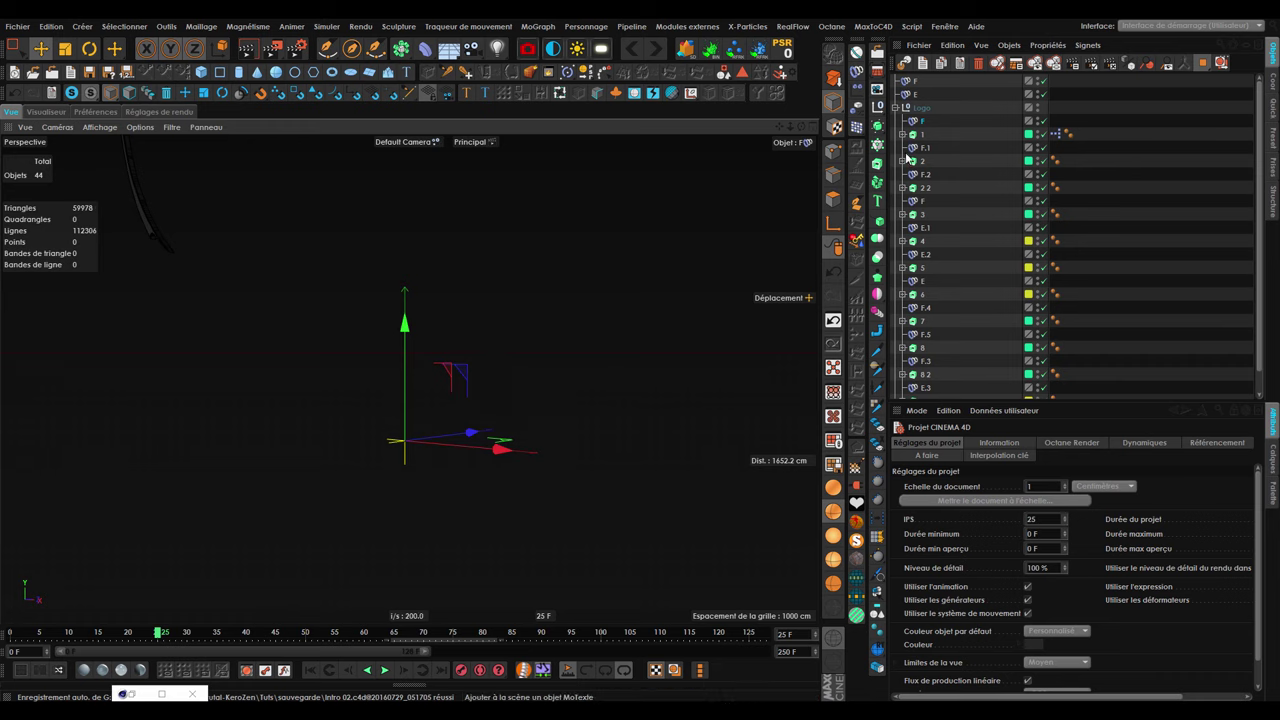
# Select all 13 Delay effectors via the object-type filter and enter intensity 50, then 45.
pyautogui.click(922, 121)
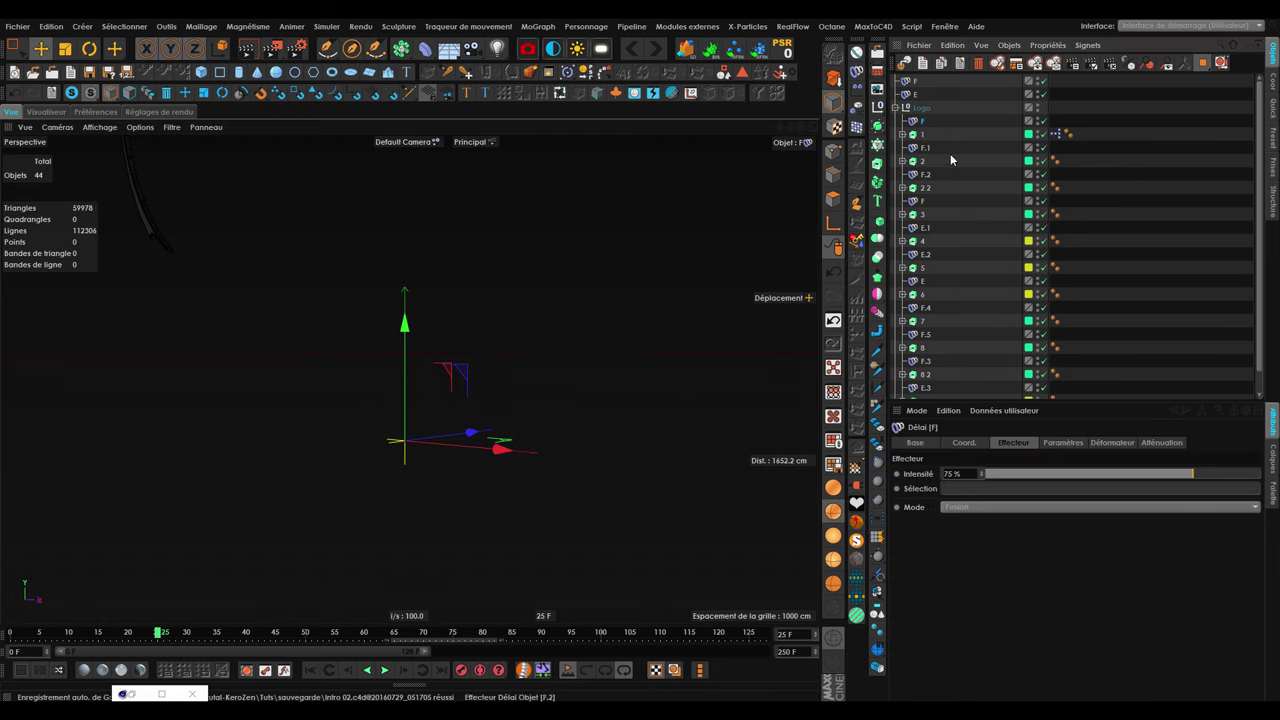
pyautogui.click(942, 173)
pyautogui.click(1222, 63)
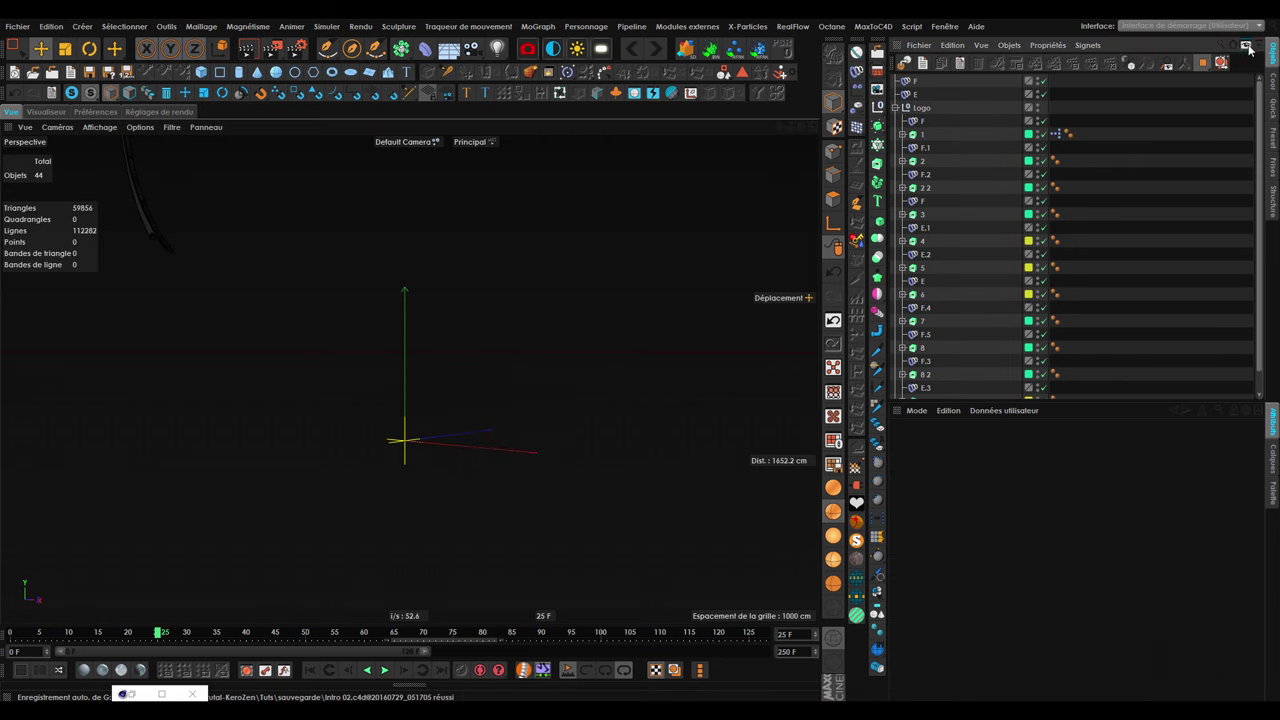
pyautogui.click(922, 105)
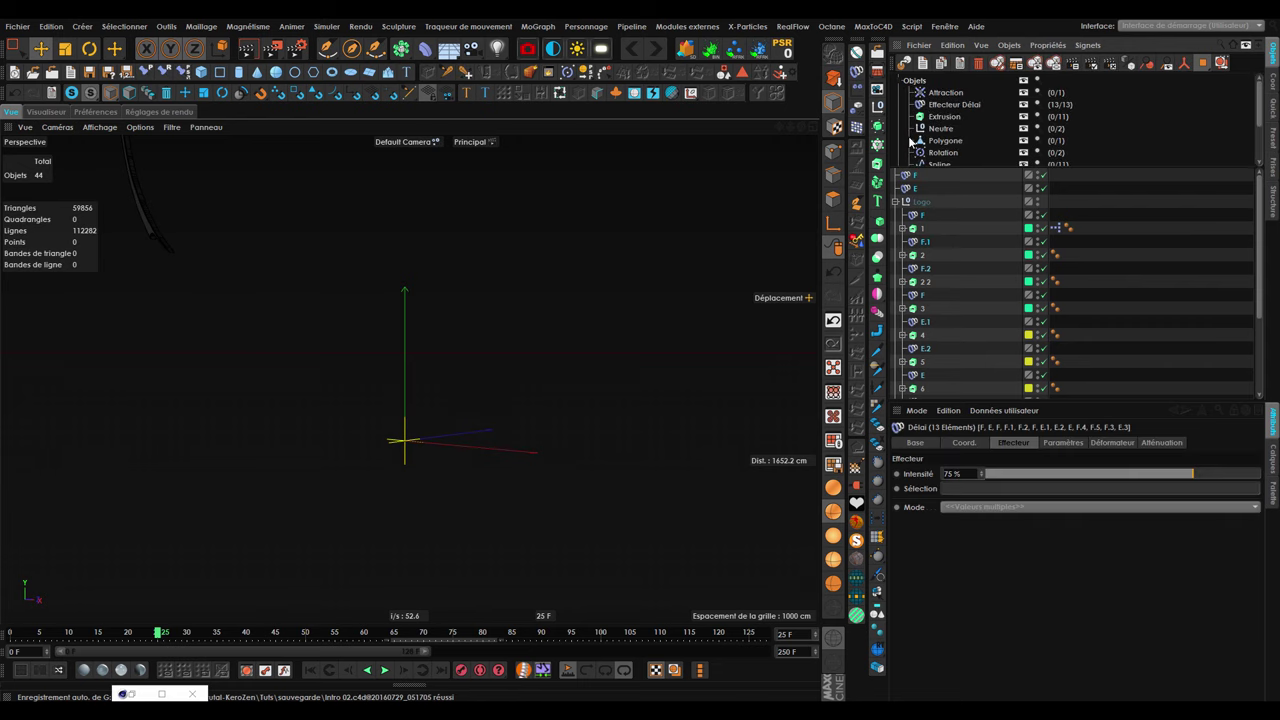
pyautogui.write('50')
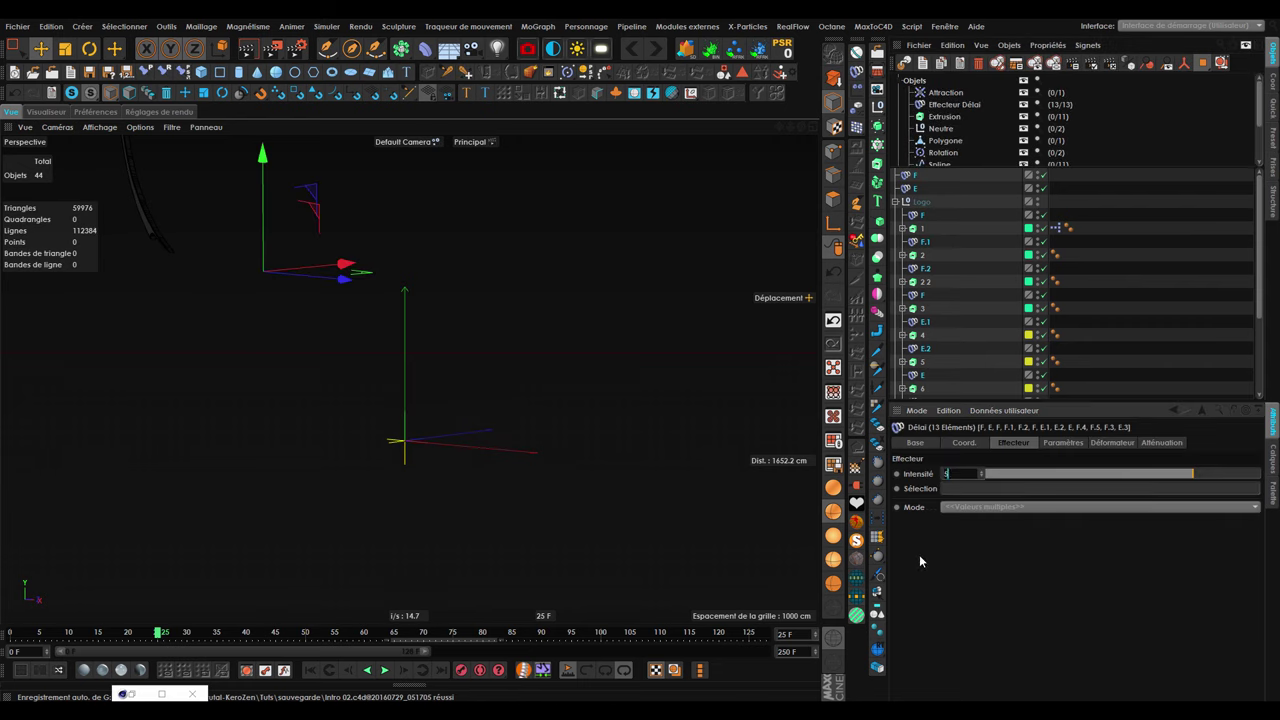
pyautogui.press('Return')
pyautogui.write('45')
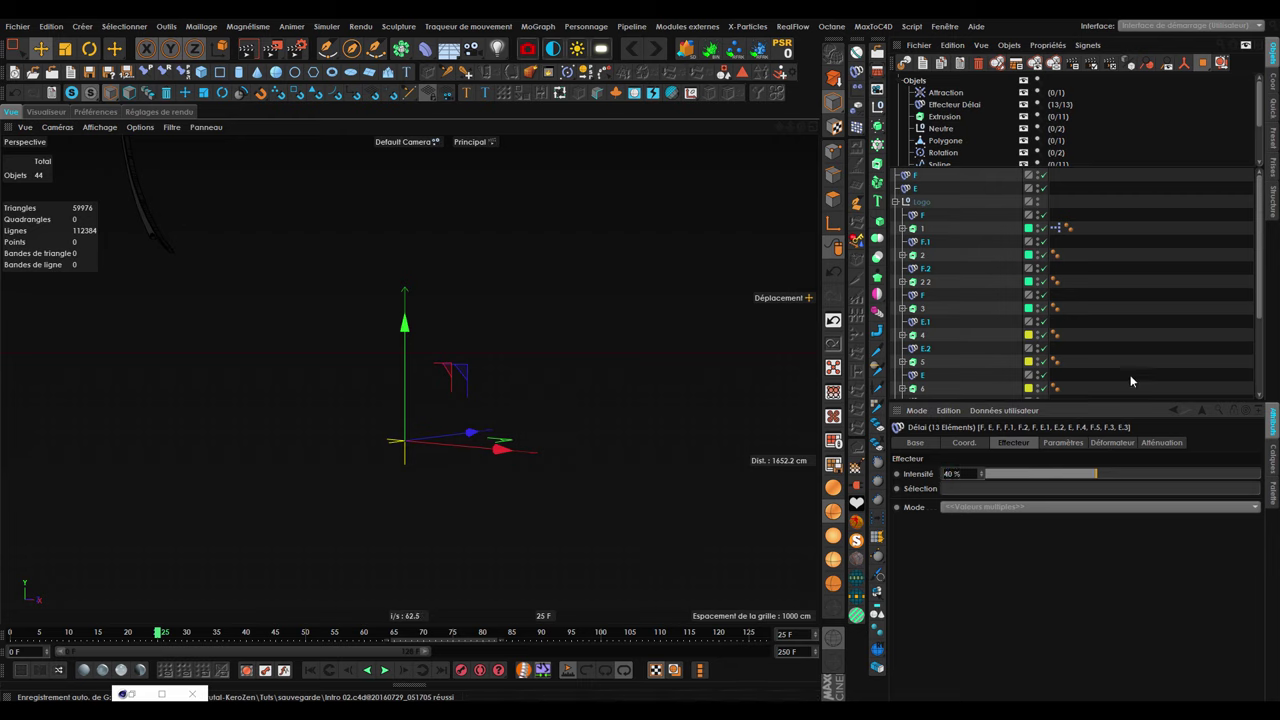
# Reselect all 13 Delay effectors through the type list, then select effector E.
pyautogui.click(1131, 381)
pyautogui.click(1221, 62)
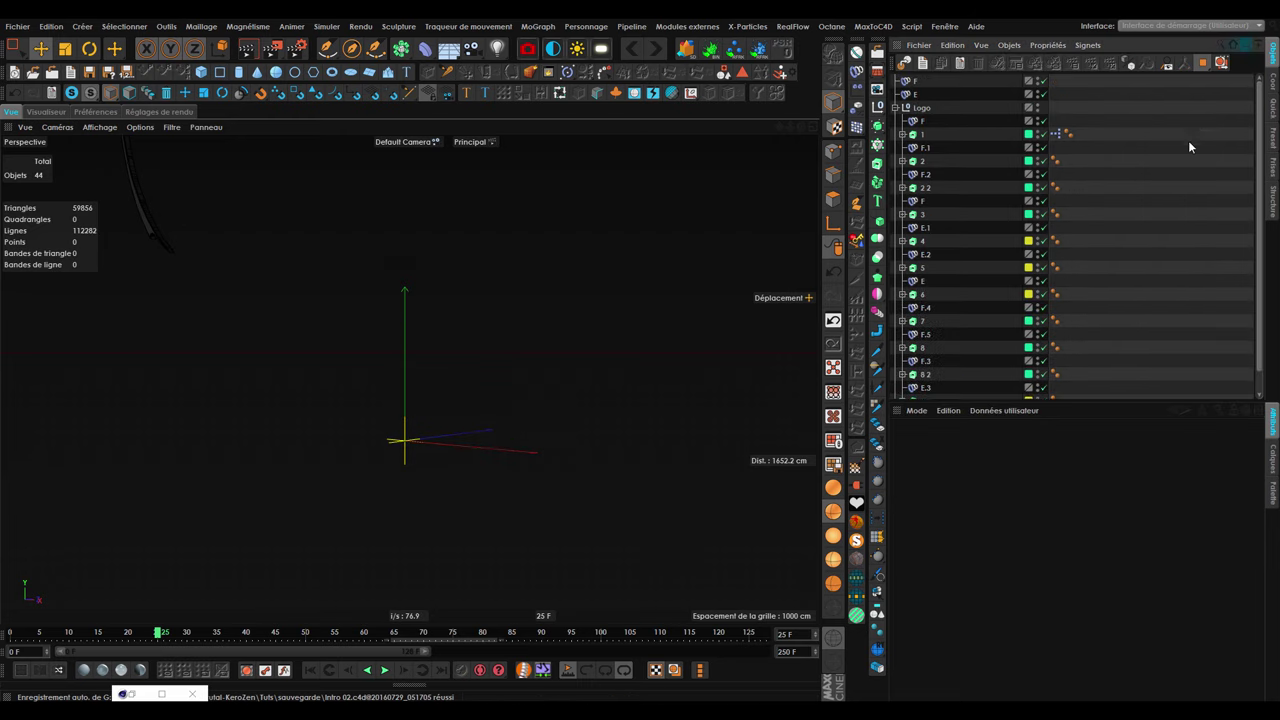
pyautogui.click(1219, 63)
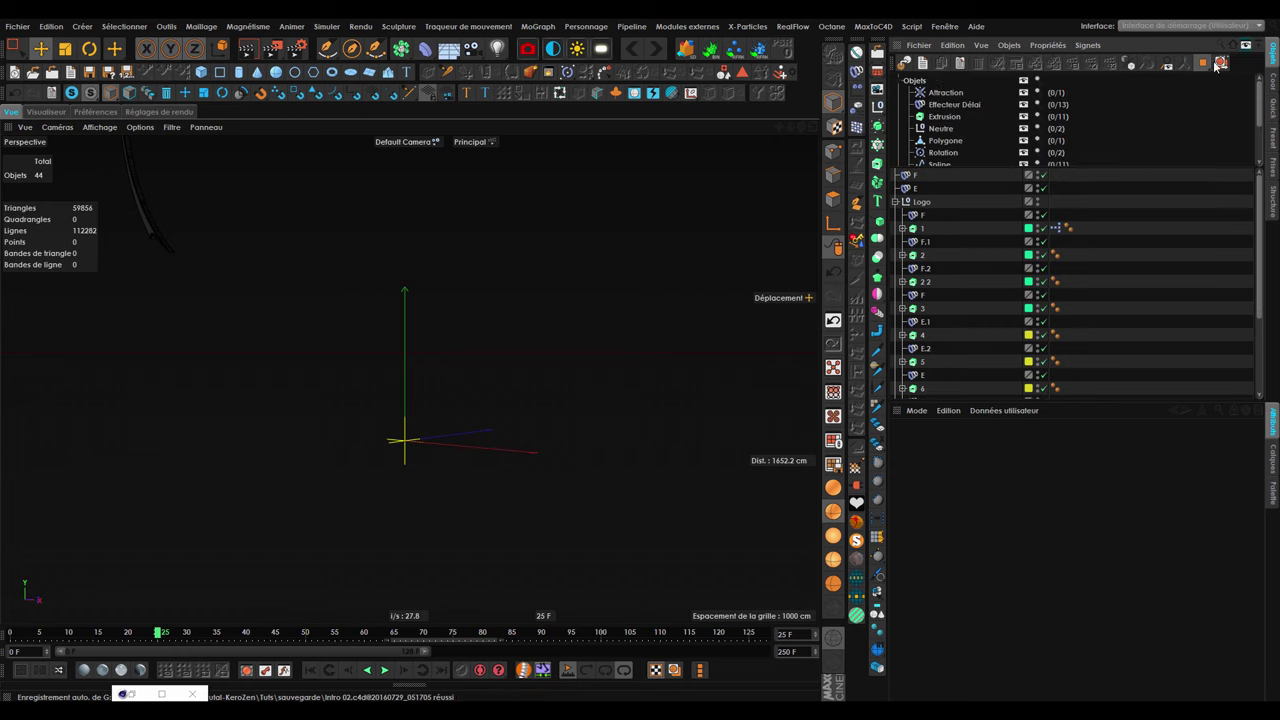
pyautogui.click(940, 104)
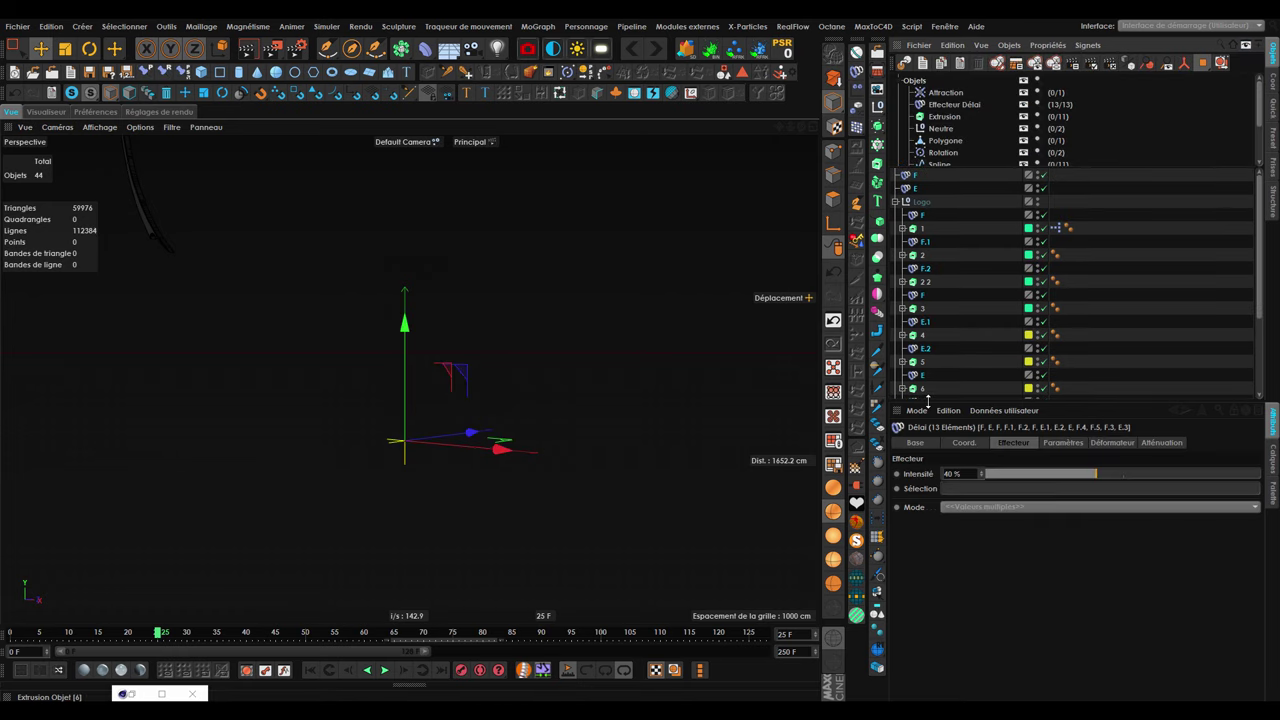
pyautogui.scroll(-3, 935, 369)
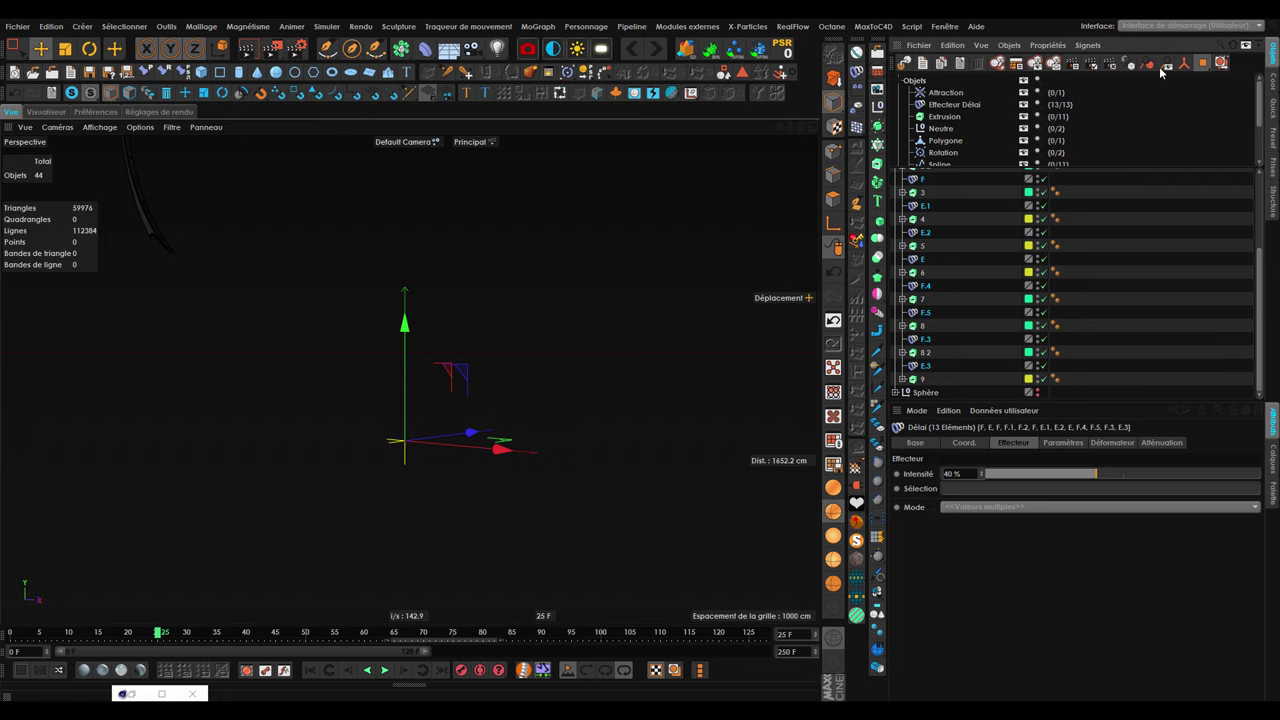
pyautogui.click(1221, 63)
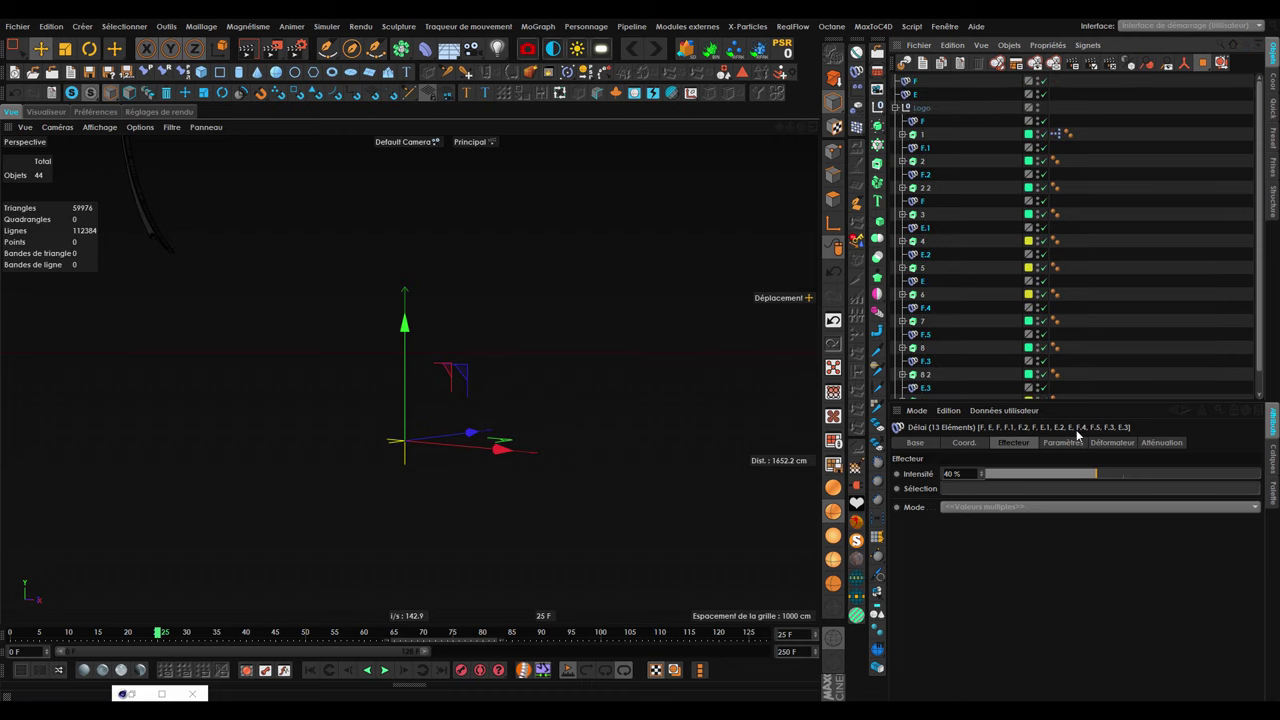
pyautogui.click(922, 281)
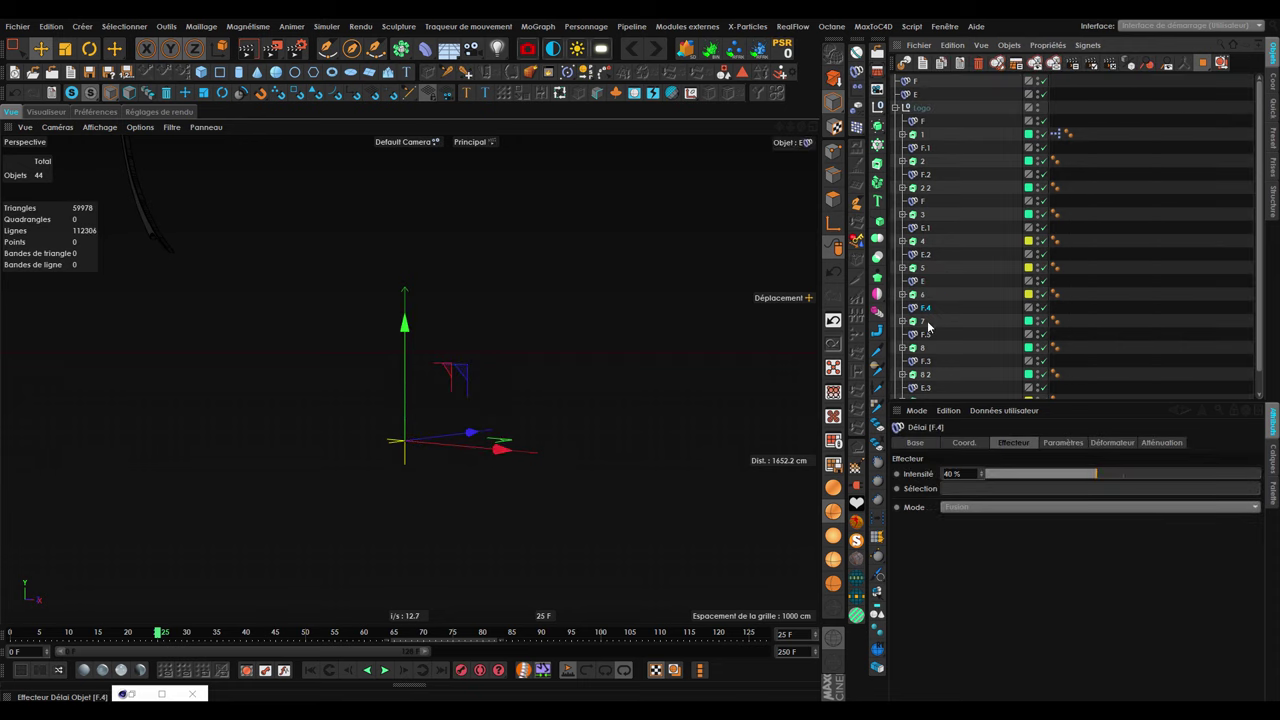
# Replay the animation, stopping at frame 71, and select piece 1's XPresso tag.
pyautogui.click(310, 670)
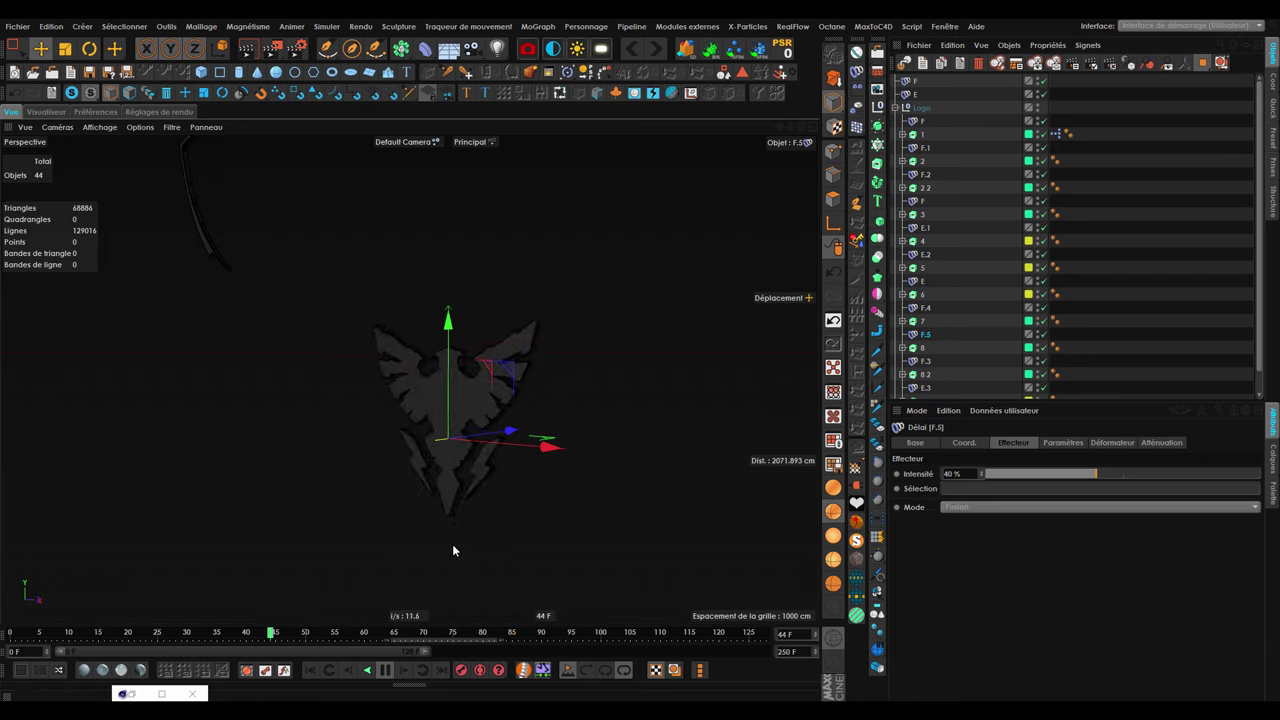
pyautogui.click(108, 630)
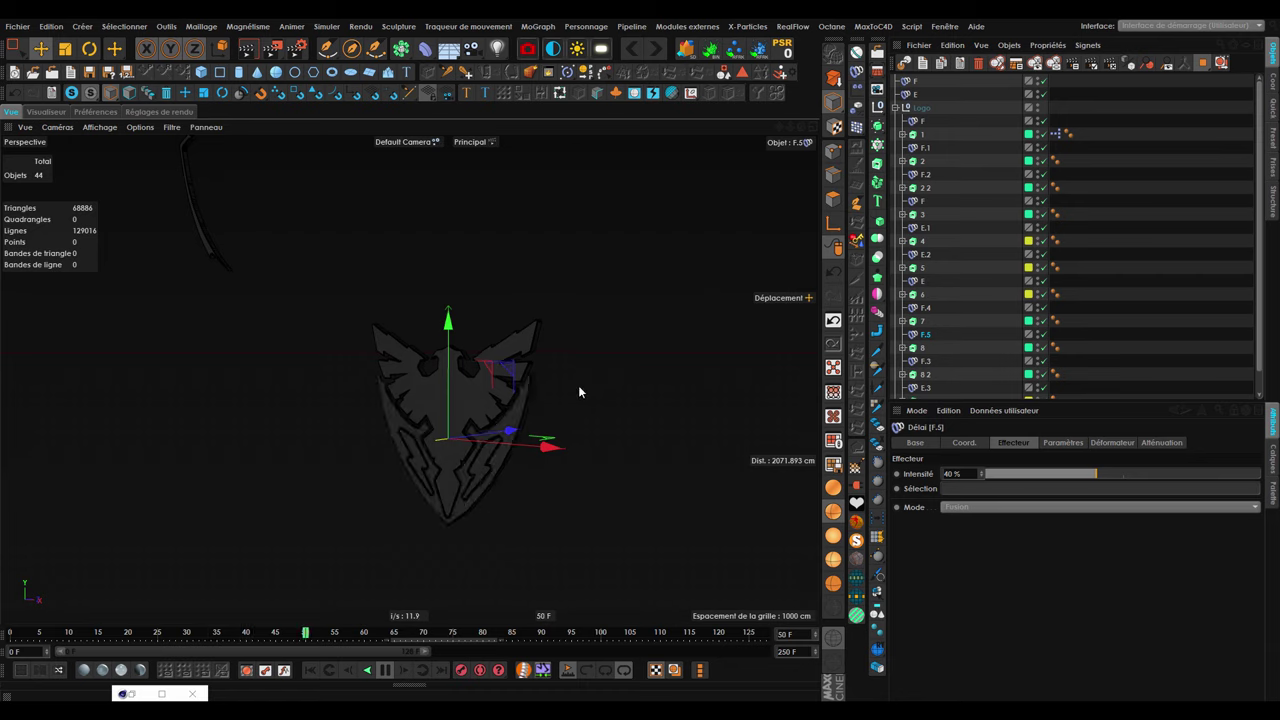
pyautogui.press('F8')
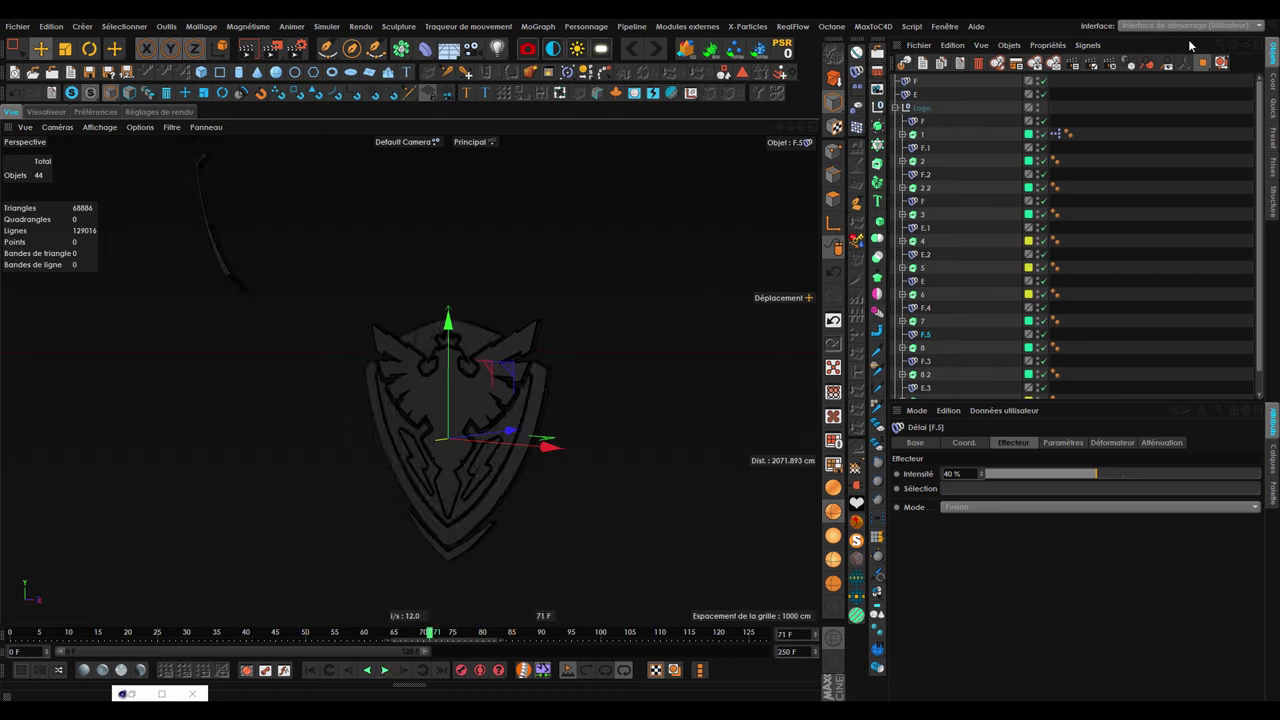
pyautogui.click(1055, 133)
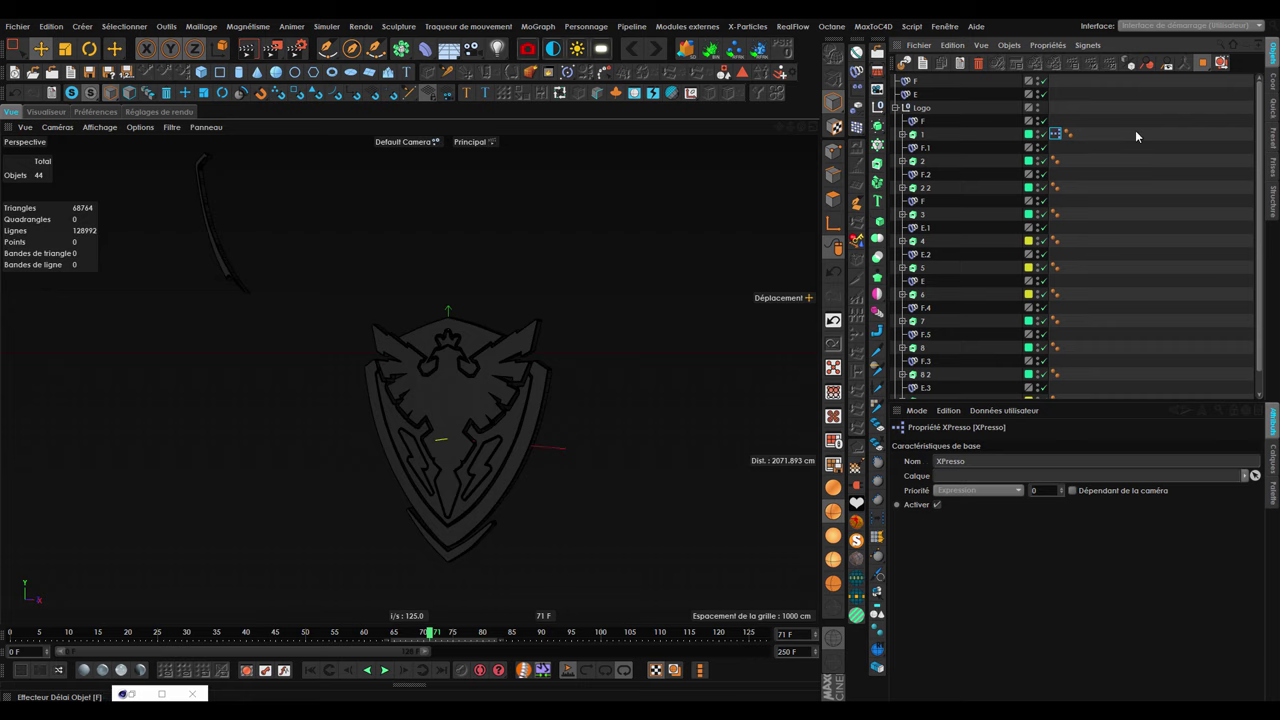
# Review the XPresso graphs of pieces 1 and 2, then copy the tag onto pieces 3 to 9.
pyautogui.doubleClick(1056, 134)
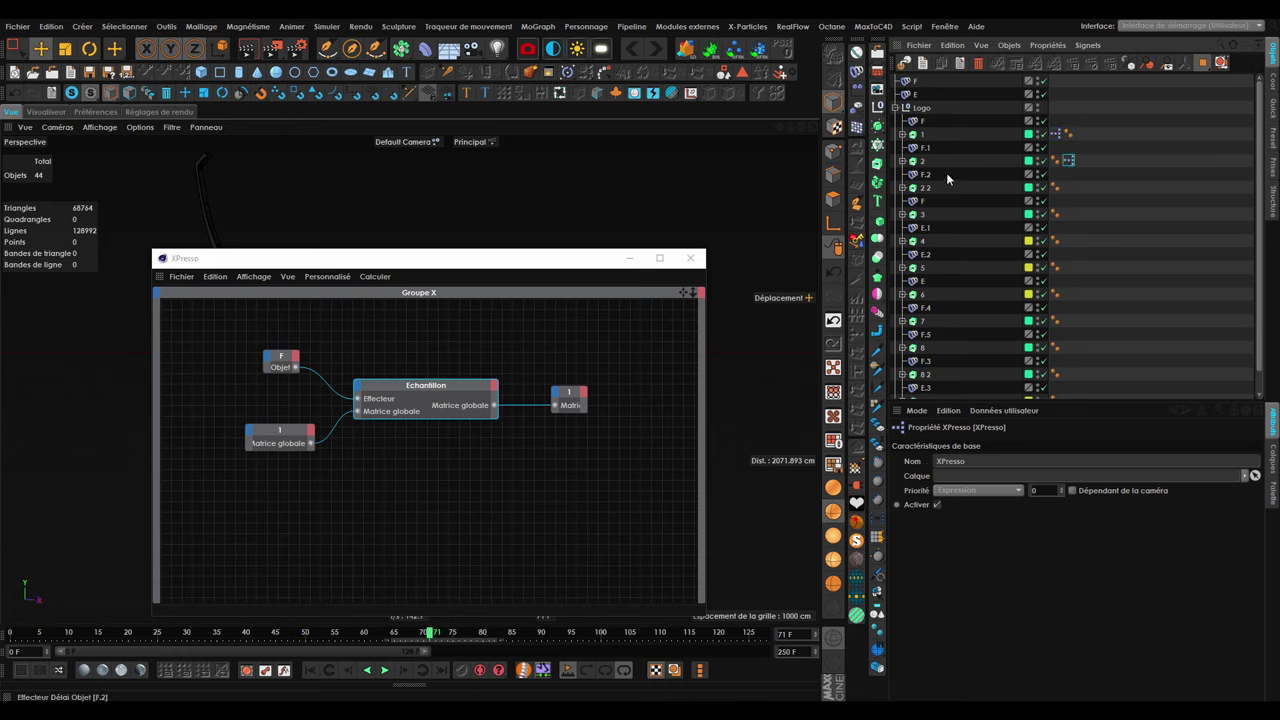
pyautogui.doubleClick(1068, 161)
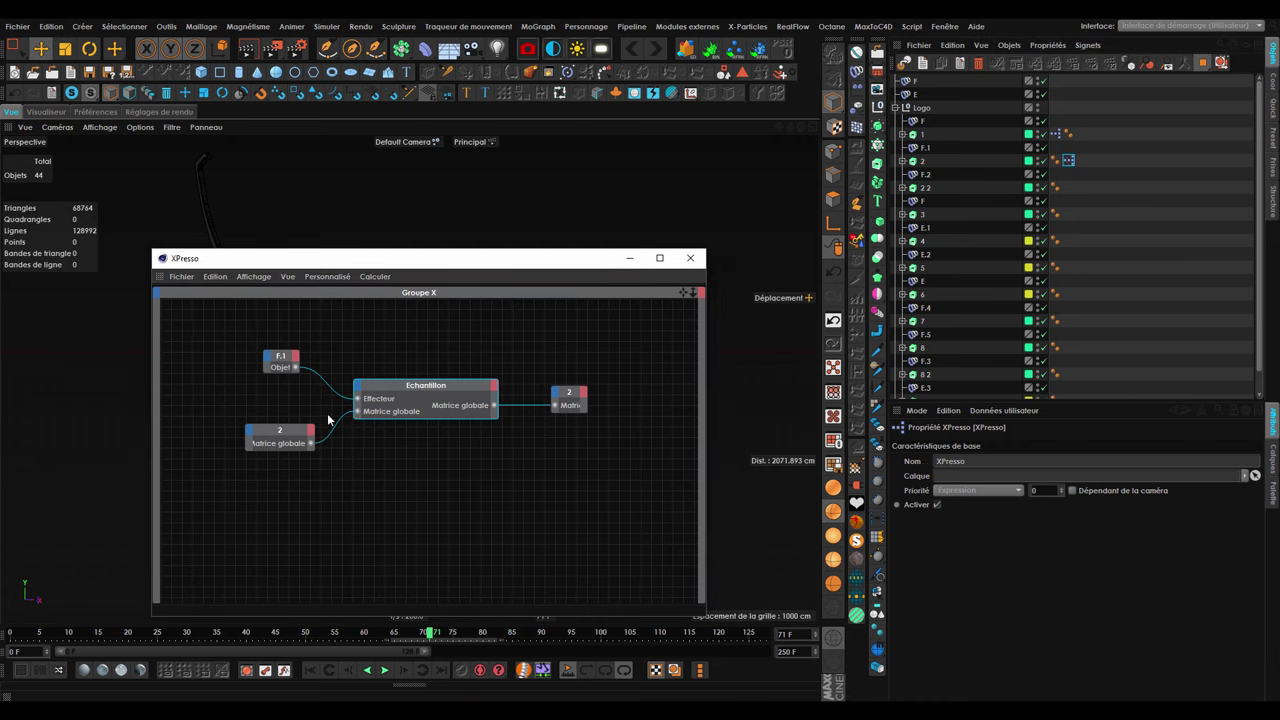
pyautogui.click(1071, 163)
pyautogui.moveTo(1080, 218)
pyautogui.keyDown('ctrl'); pyautogui.mouseDown()
pyautogui.moveTo(1068, 214)
pyautogui.moveTo(1077, 276)
pyautogui.mouseUp(); pyautogui.keyUp('ctrl')
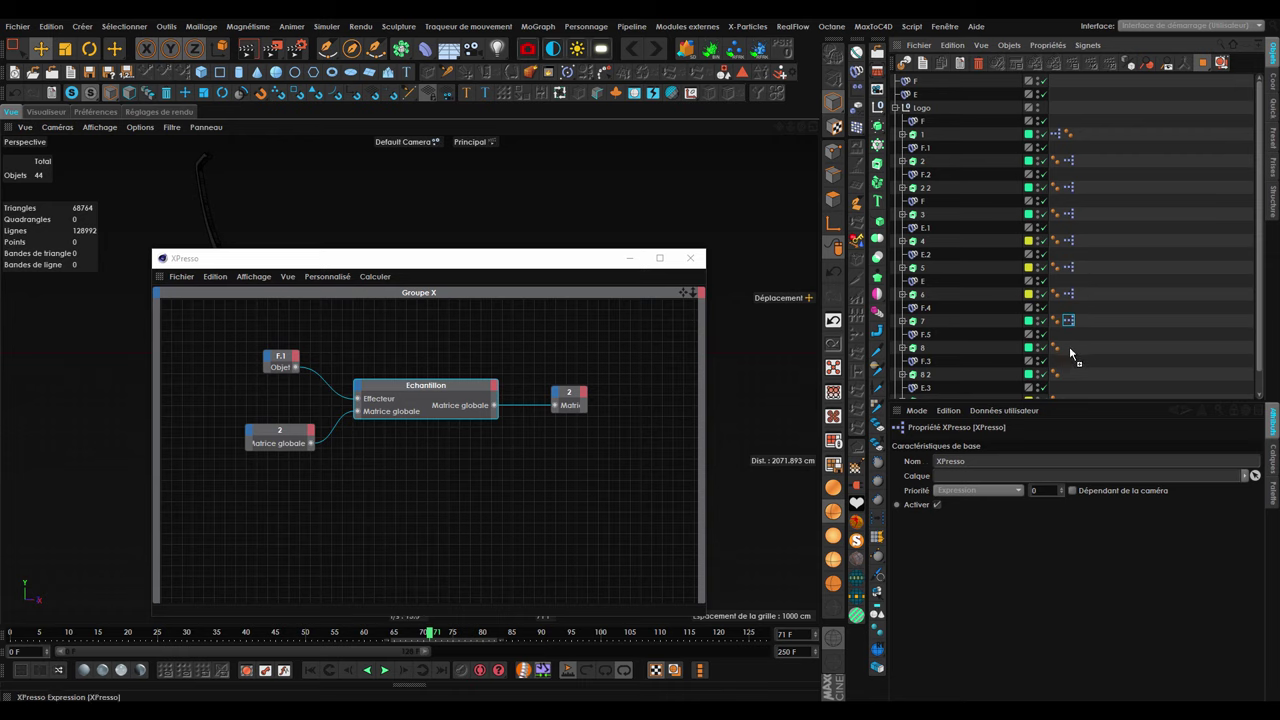
pyautogui.moveTo(1068, 376)
pyautogui.keyDown('ctrl'); pyautogui.mouseDown()
pyautogui.moveTo(1072, 357)
pyautogui.moveTo(1080, 380)
pyautogui.mouseUp(); pyautogui.keyUp('ctrl')
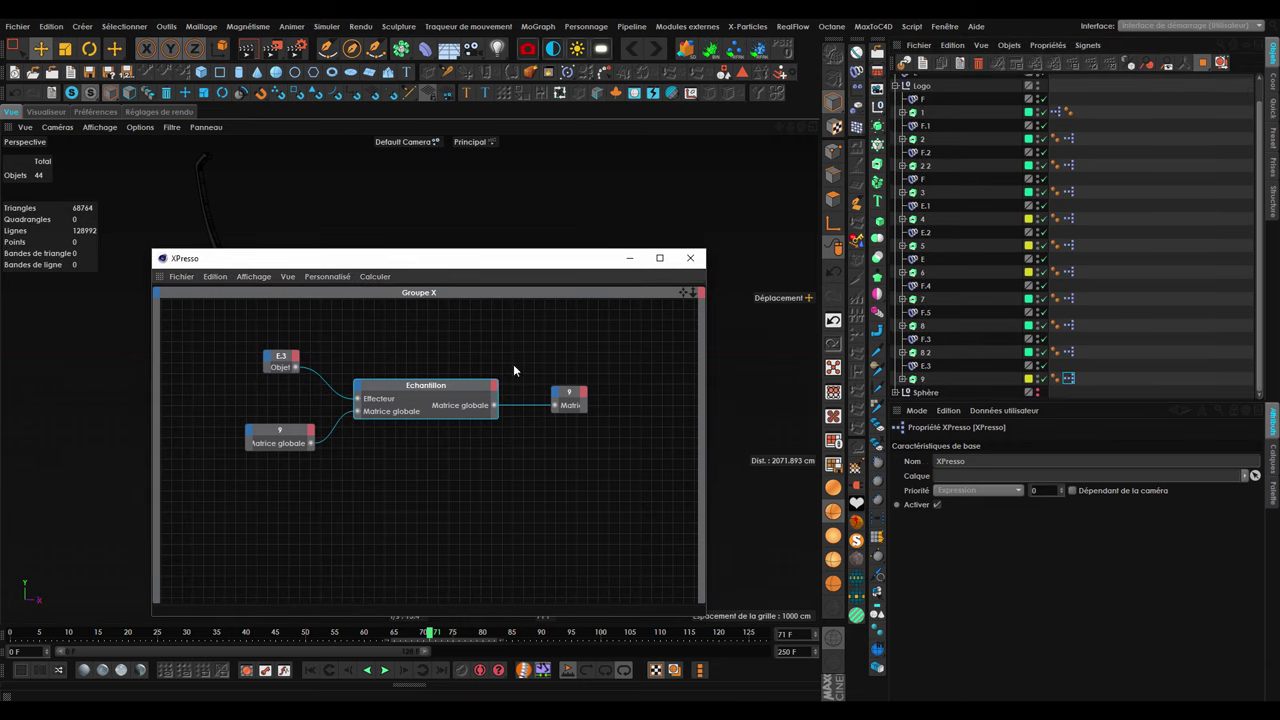
# Close the XPresso editor and replay the assembly from the start.
pyautogui.click(690, 258)
pyautogui.click(310, 670)
pyautogui.click(385, 670)
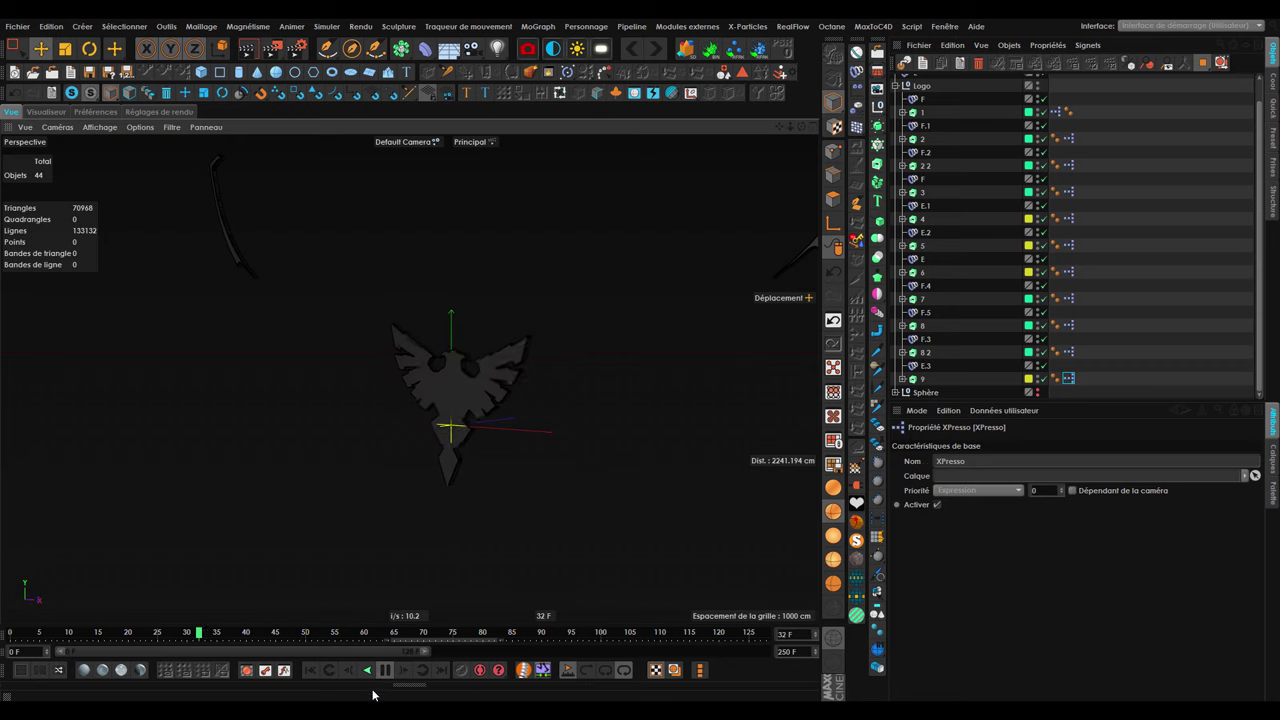
# Stop playback, close the material panel, and disable Surface de subdivision inside the Sphère group.
pyautogui.click(406, 685)
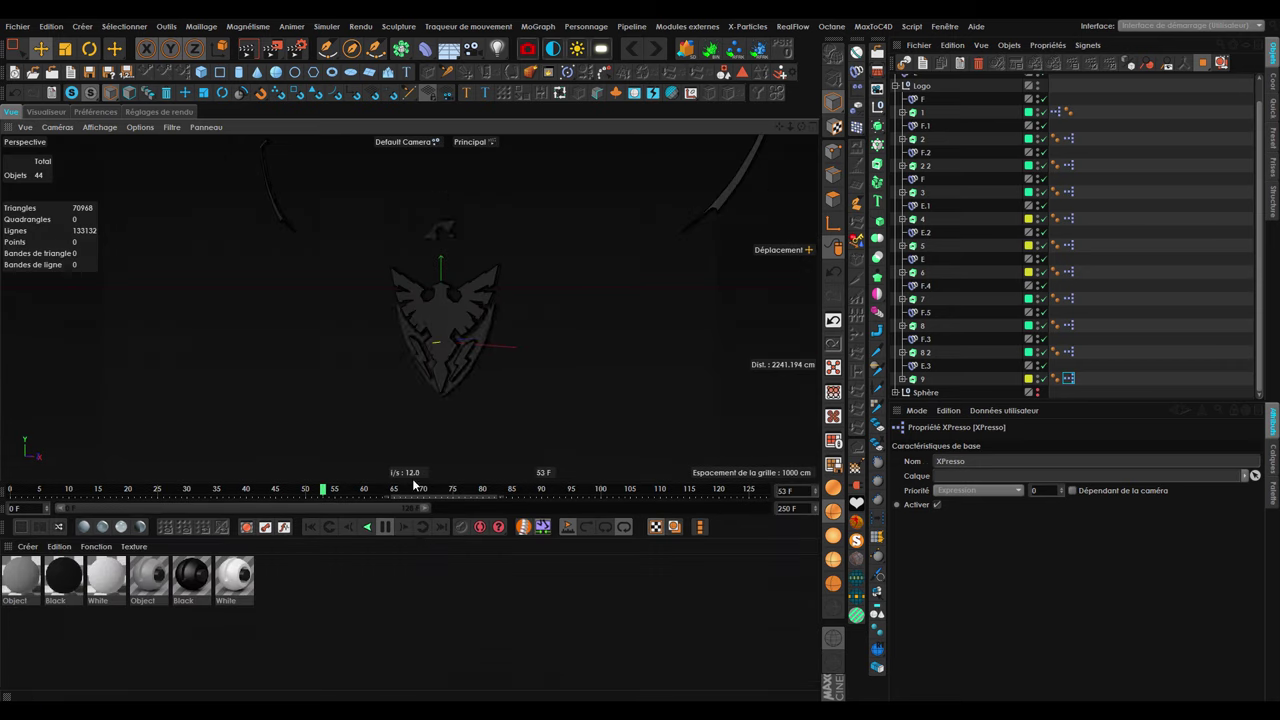
pyautogui.click(384, 527)
pyautogui.click(20, 546)
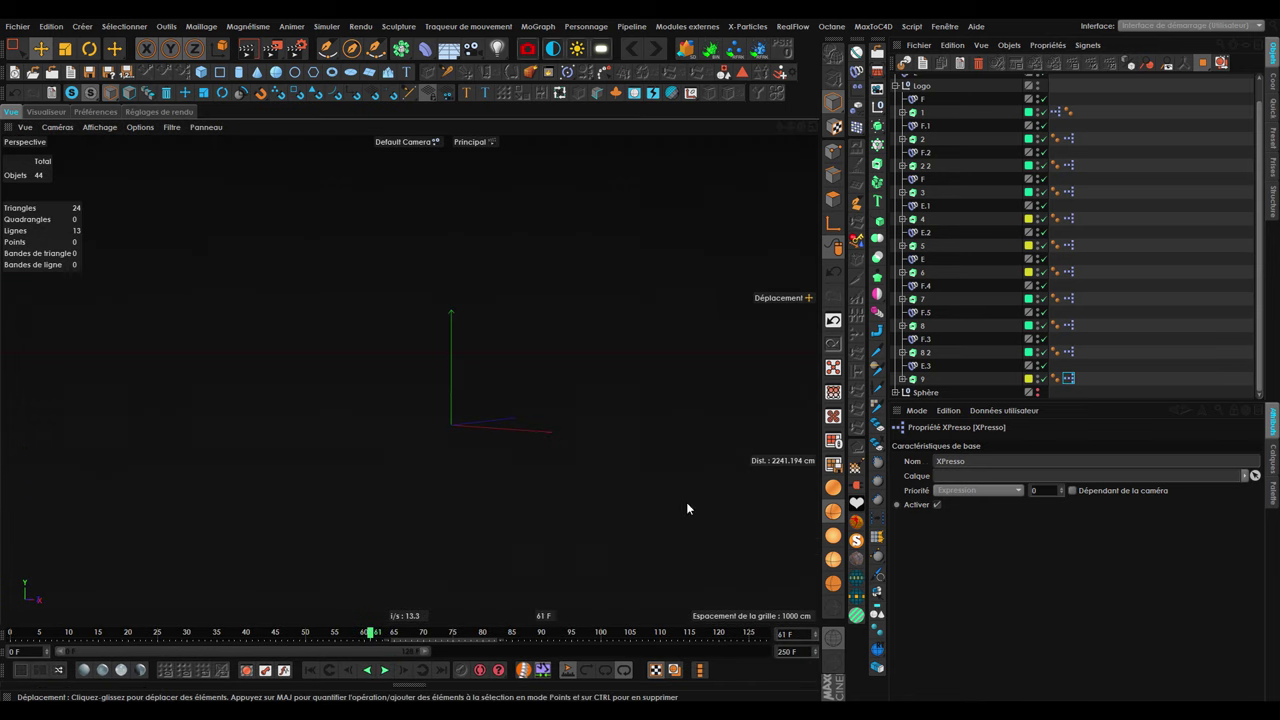
pyautogui.click(901, 392)
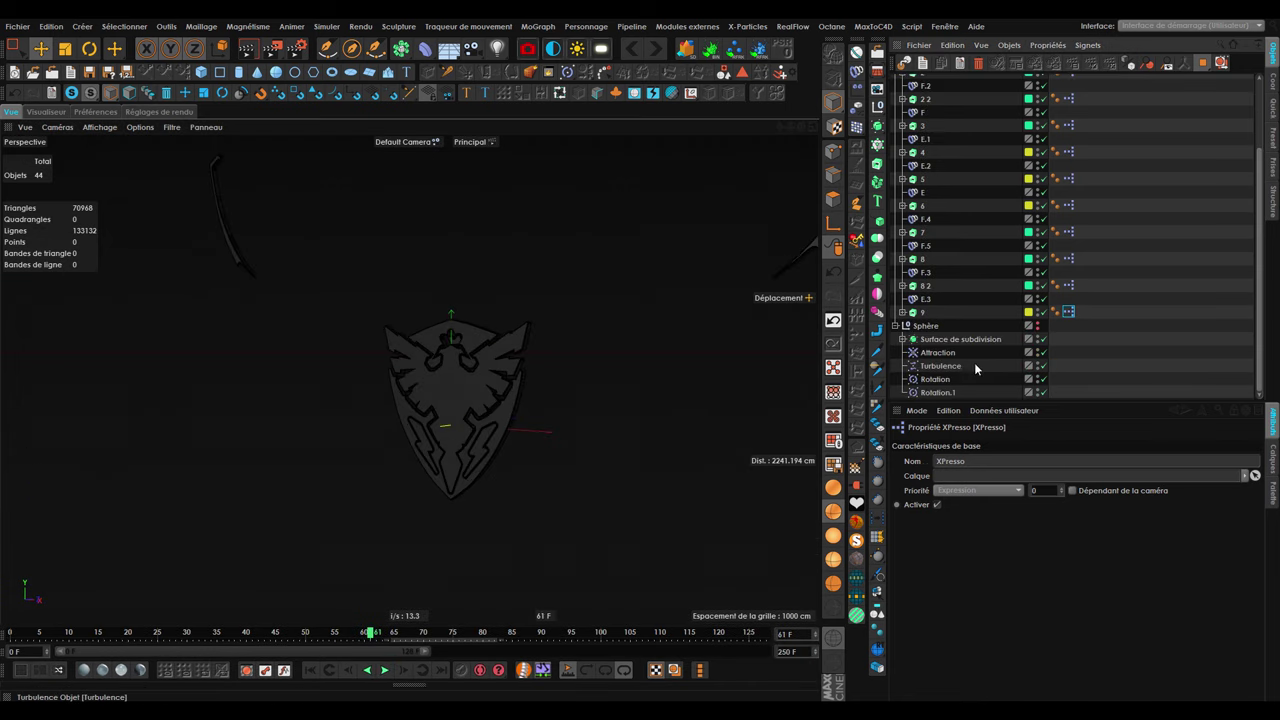
pyautogui.click(960, 339)
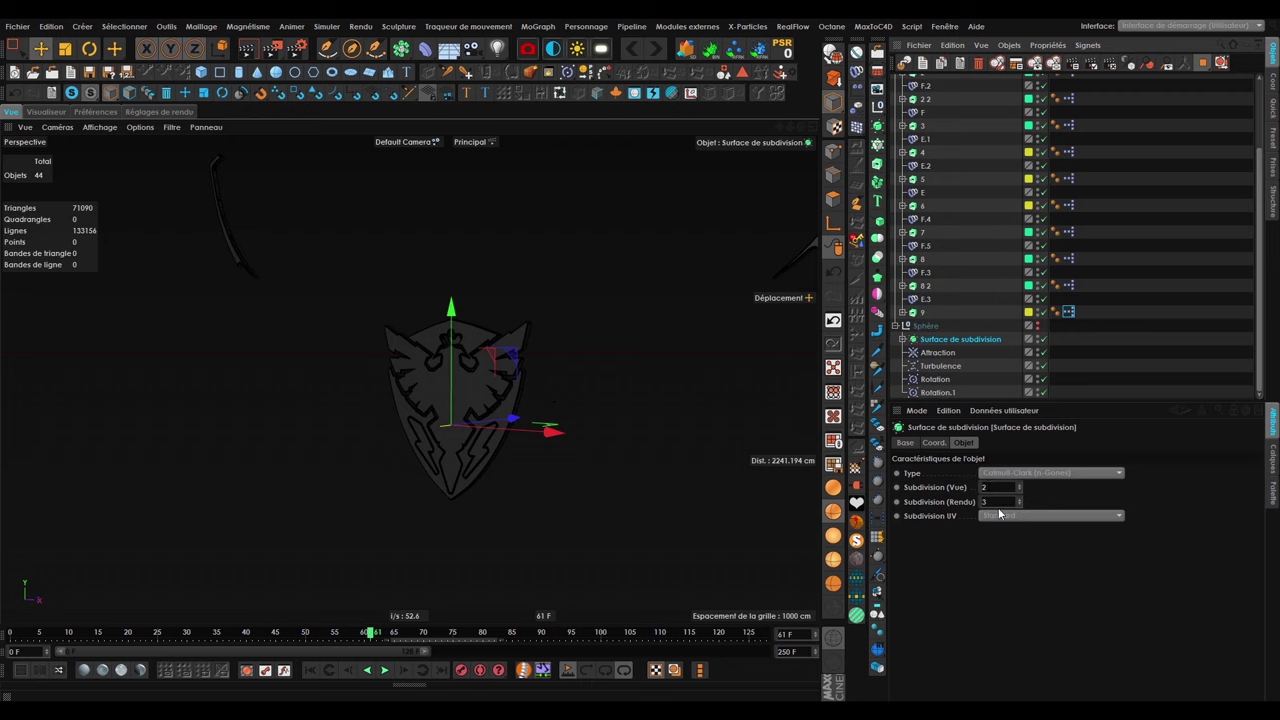
pyautogui.click(1043, 339)
pyautogui.click(904, 340)
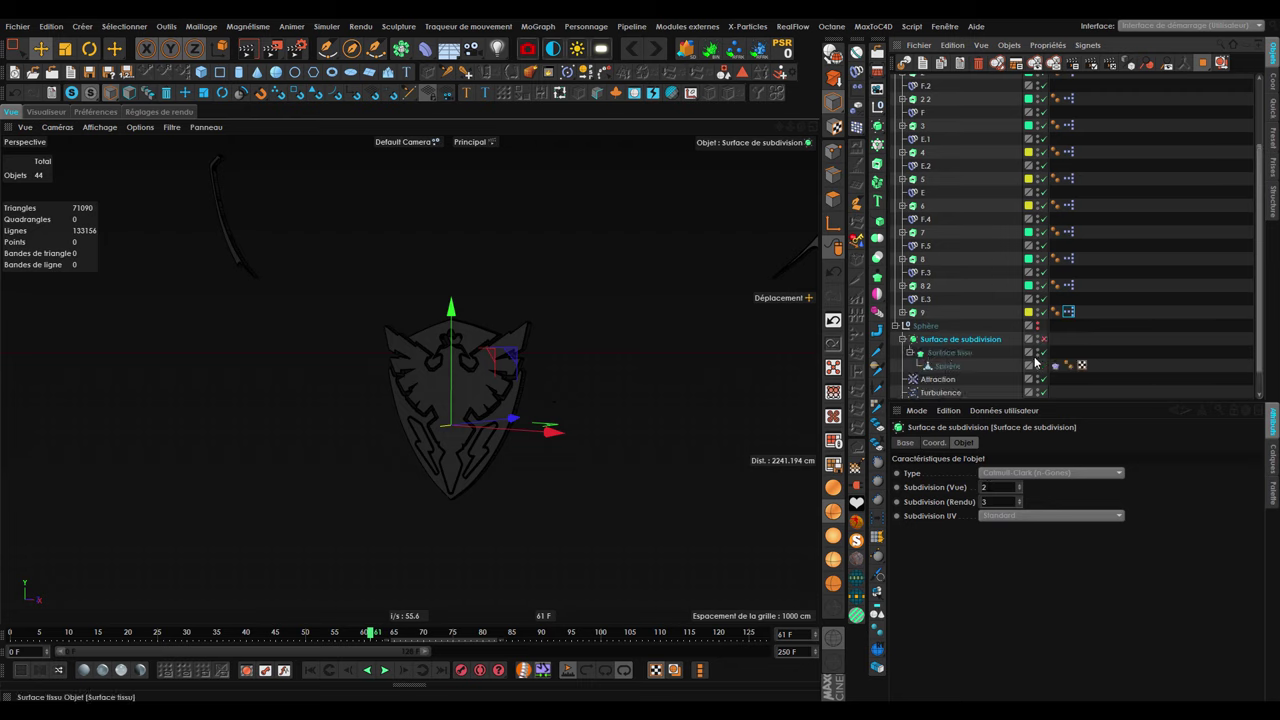
# Replay the animation to frame 62 and orbit to view the shield's bevelled rim.
pyautogui.click(1063, 348)
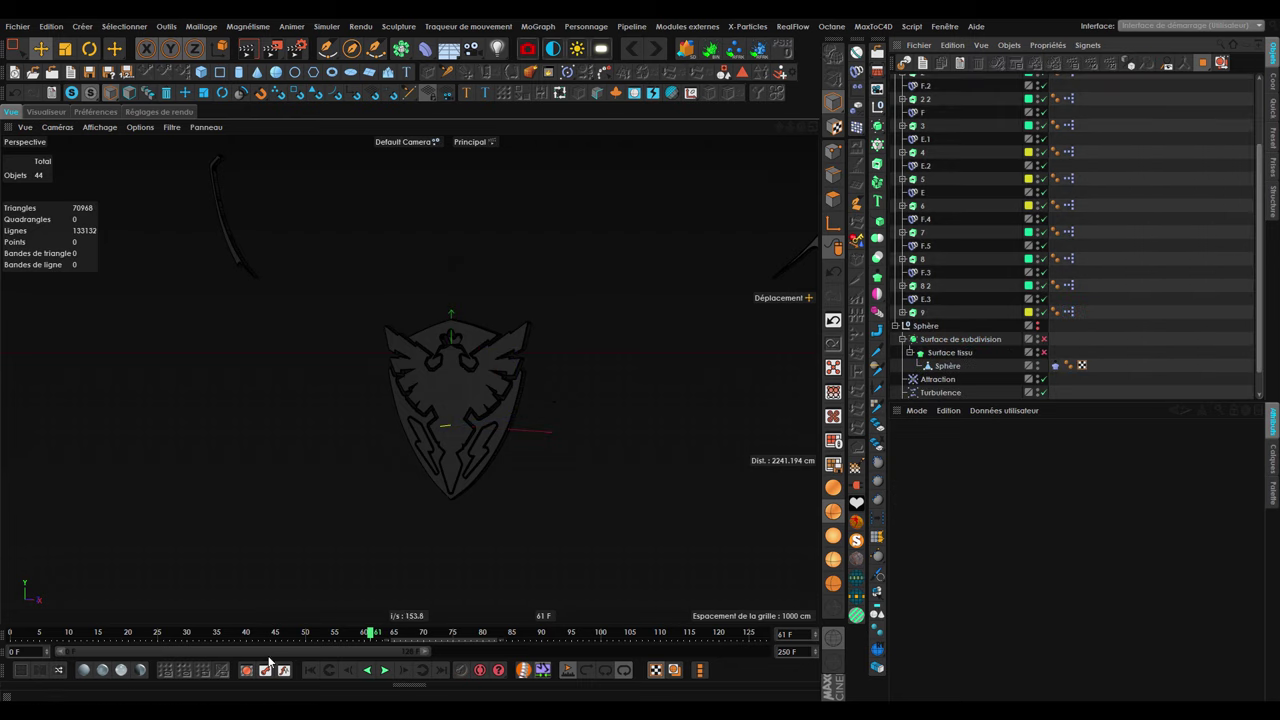
pyautogui.click(310, 670)
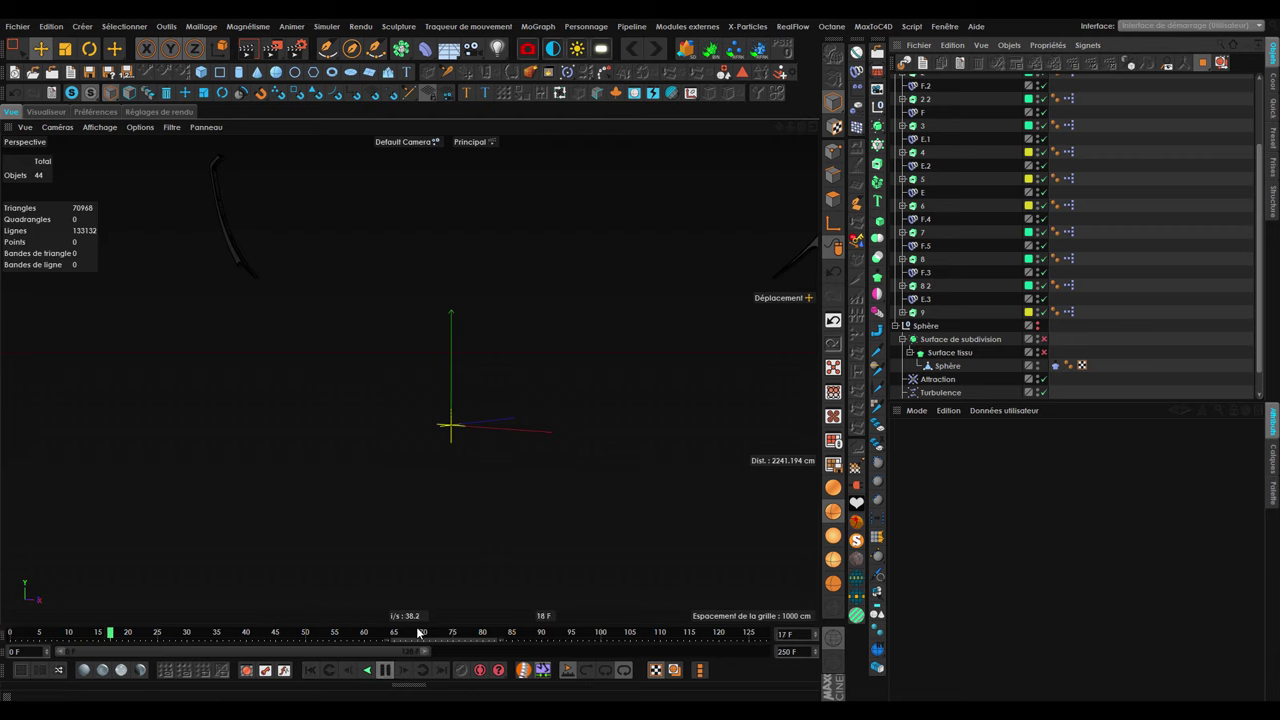
pyautogui.click(388, 673)
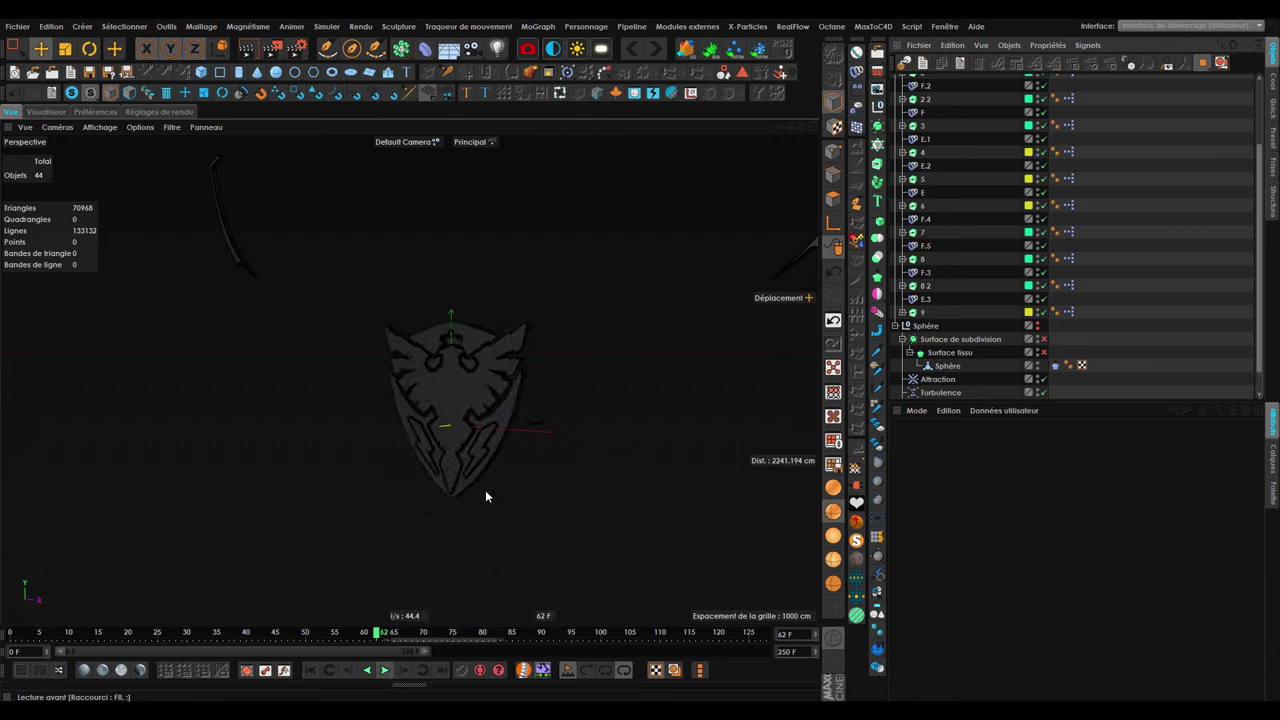
pyautogui.scroll(2, 508, 420)
pyautogui.scroll(3, 574, 380)
pyautogui.scroll(3, 542, 395)
pyautogui.moveTo(542, 395)
pyautogui.keyDown('alt'); pyautogui.mouseDown()
pyautogui.moveTo(421, 378)
pyautogui.moveTo(199, 384)
pyautogui.moveTo(351, 403)
pyautogui.moveTo(462, 396)
pyautogui.moveTo(437, 346)
pyautogui.moveTo(476, 343)
pyautogui.mouseUp(); pyautogui.keyUp('alt')
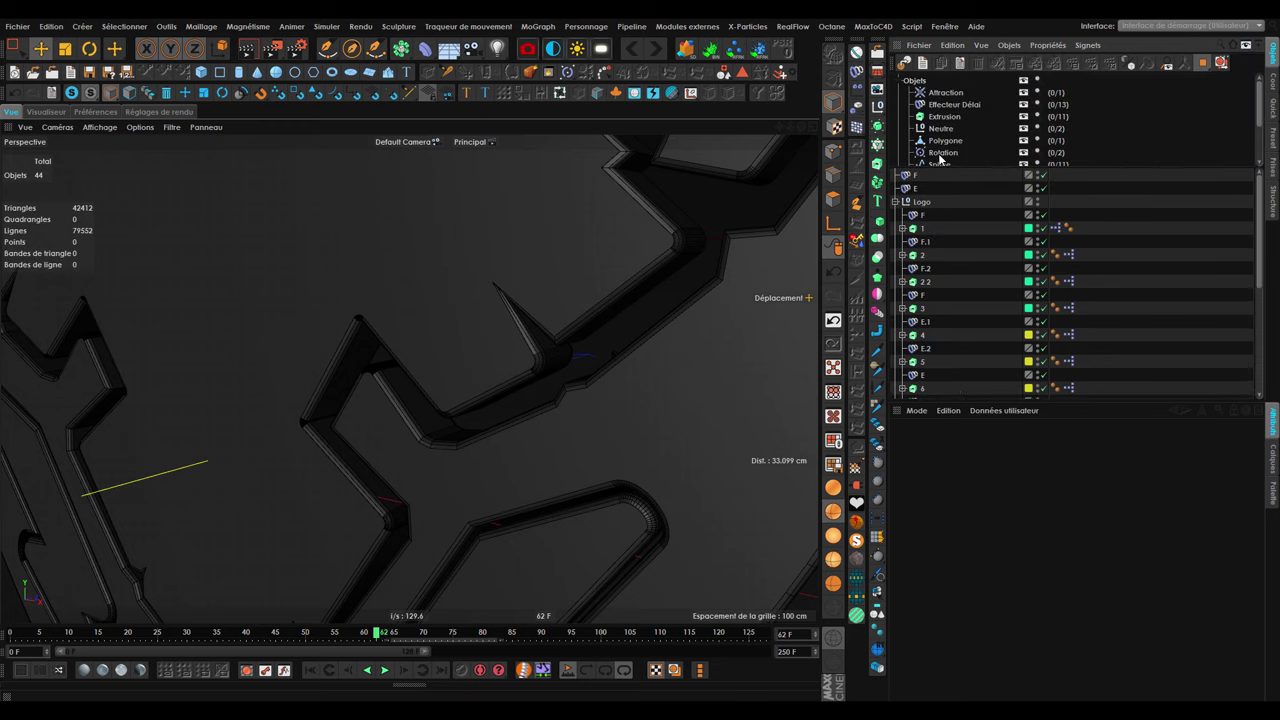
# Select all 11 logo splines and set their interpolation angle to 3°.
pyautogui.scroll(-3, 940, 157)
pyautogui.scroll(3, 922, 140)
pyautogui.click(924, 164)
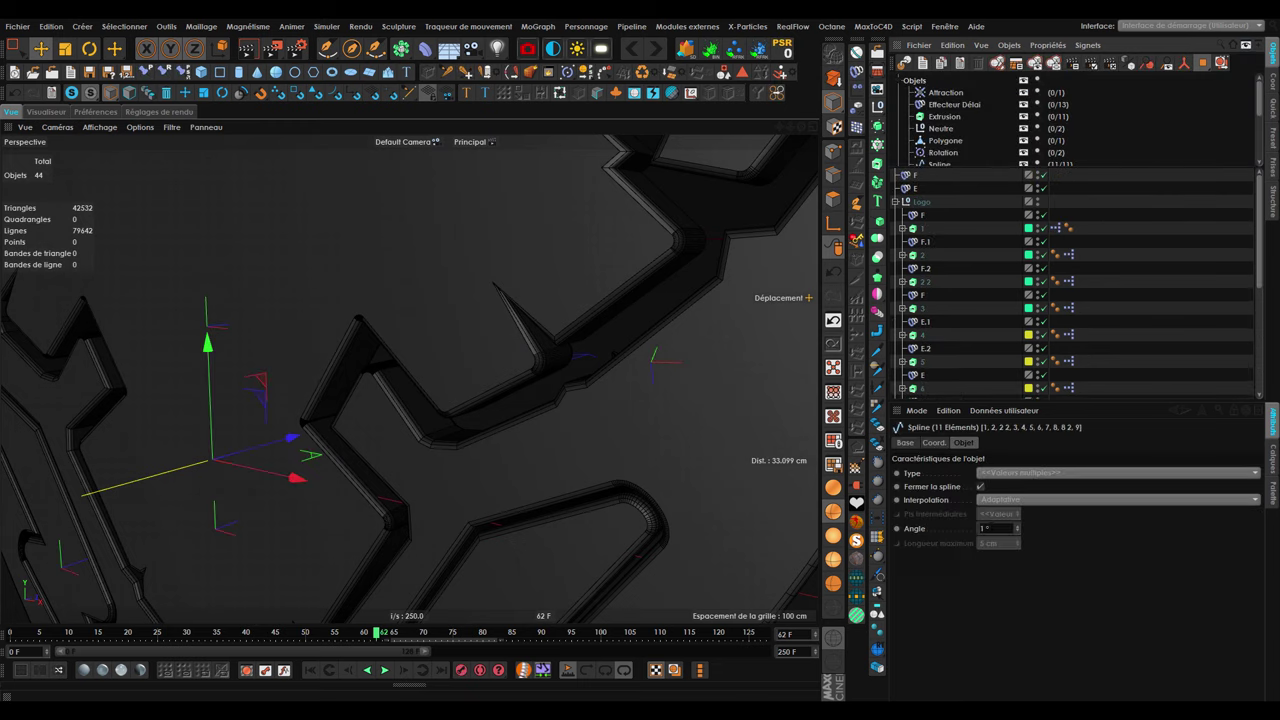
pyautogui.press('Tab')
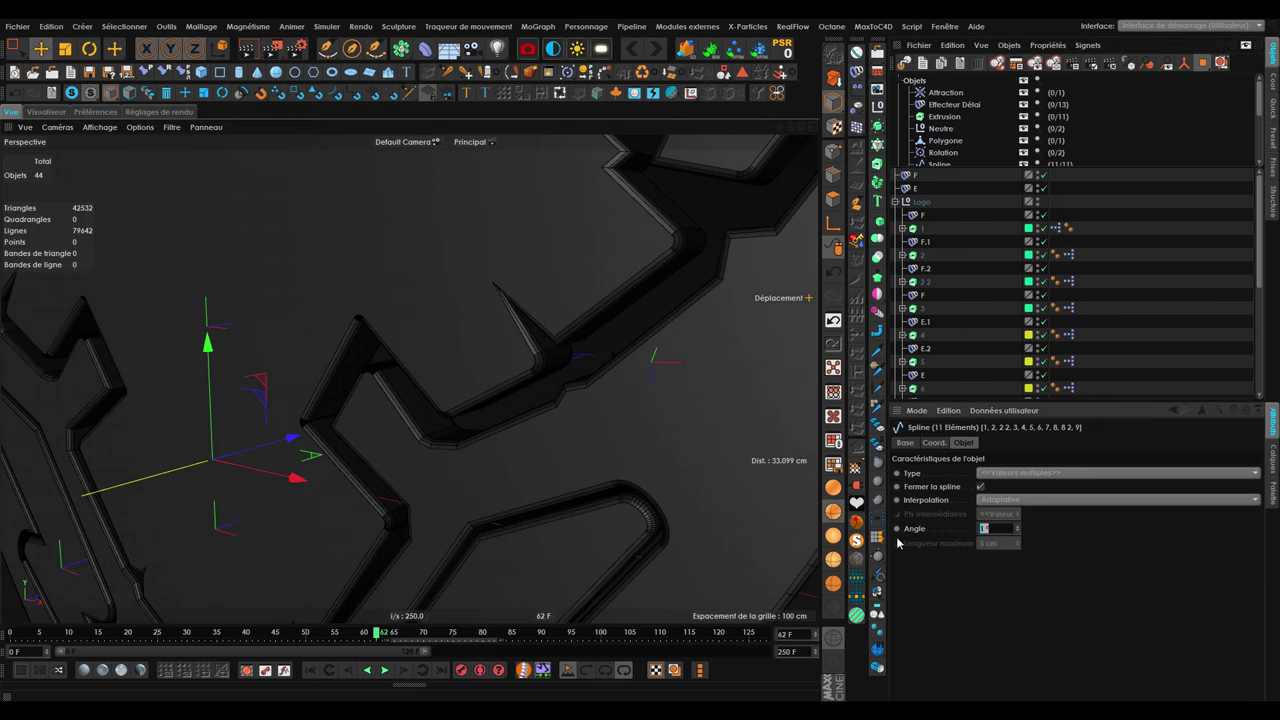
pyautogui.press('Return')
pyautogui.moveTo(380, 251)
pyautogui.keyDown('alt'); pyautogui.mouseDown()
pyautogui.moveTo(403, 357)
pyautogui.moveTo(650, 478)
pyautogui.mouseUp(); pyautogui.keyUp('alt')
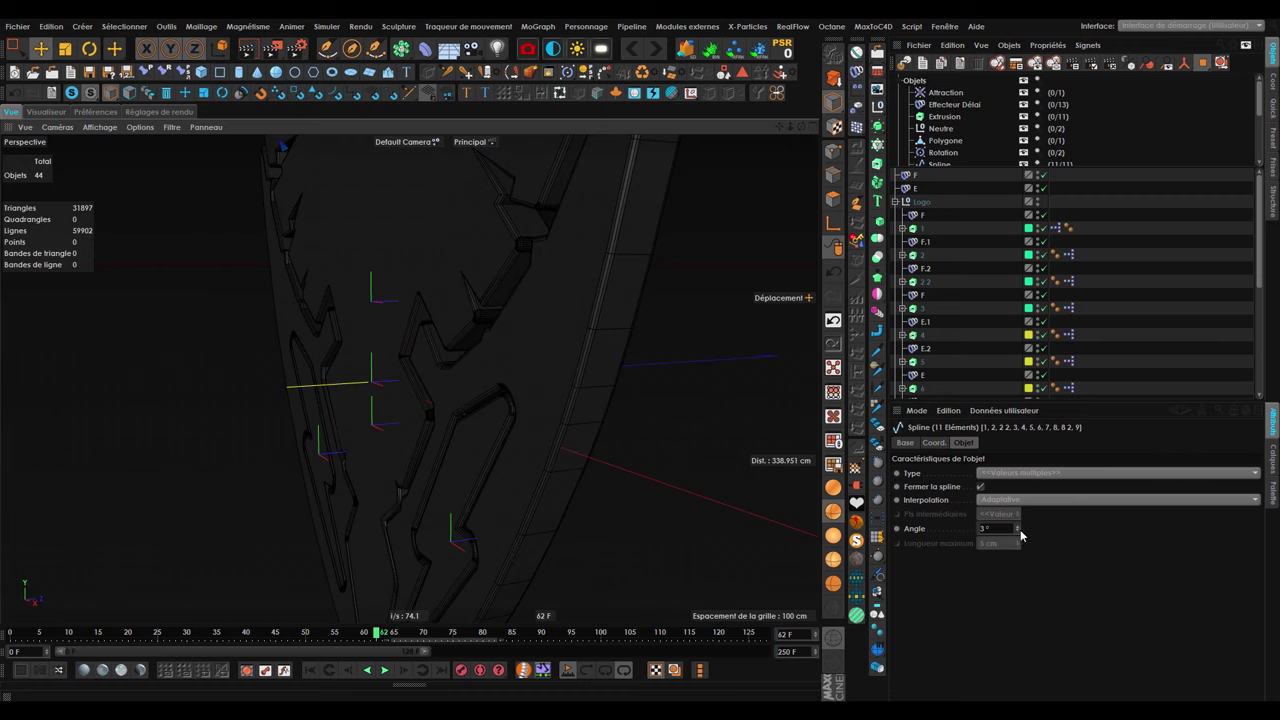
# Test a 90° interpolation angle, then return it to 3° and deselect all objects.
pyautogui.moveTo(1021, 535); pyautogui.dragTo(1021, 480)
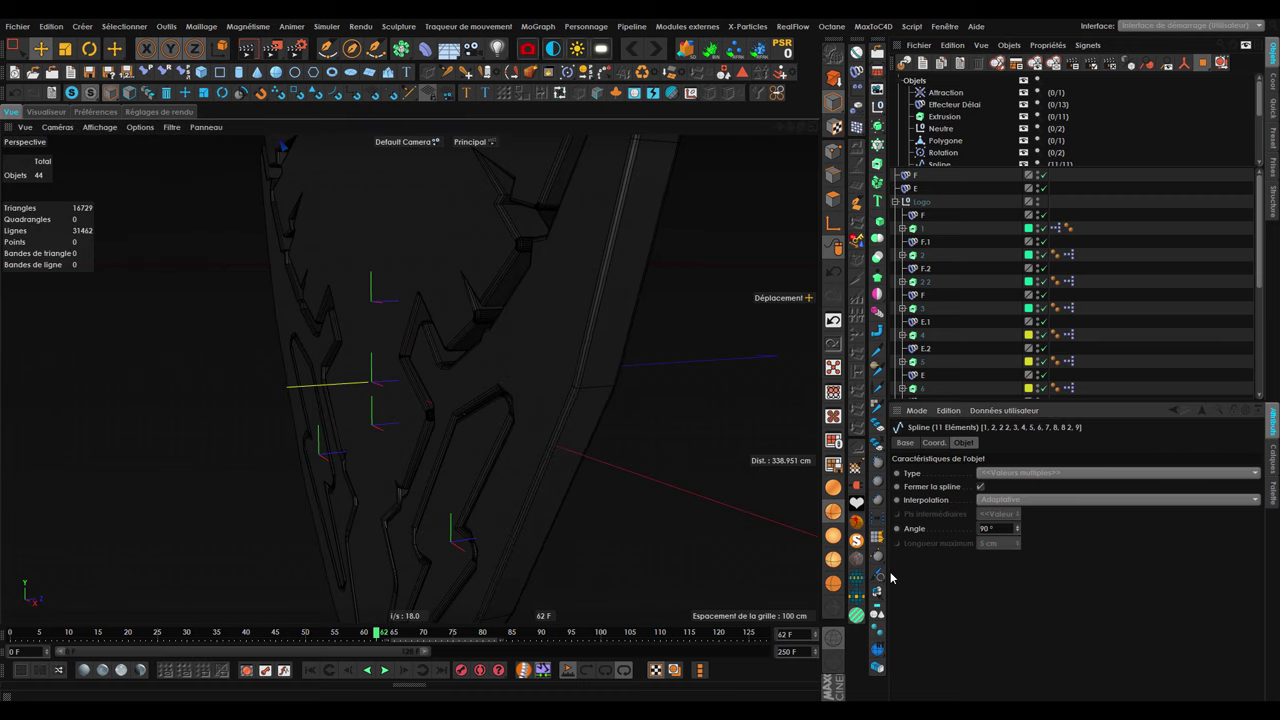
pyautogui.scroll(3, 620, 378)
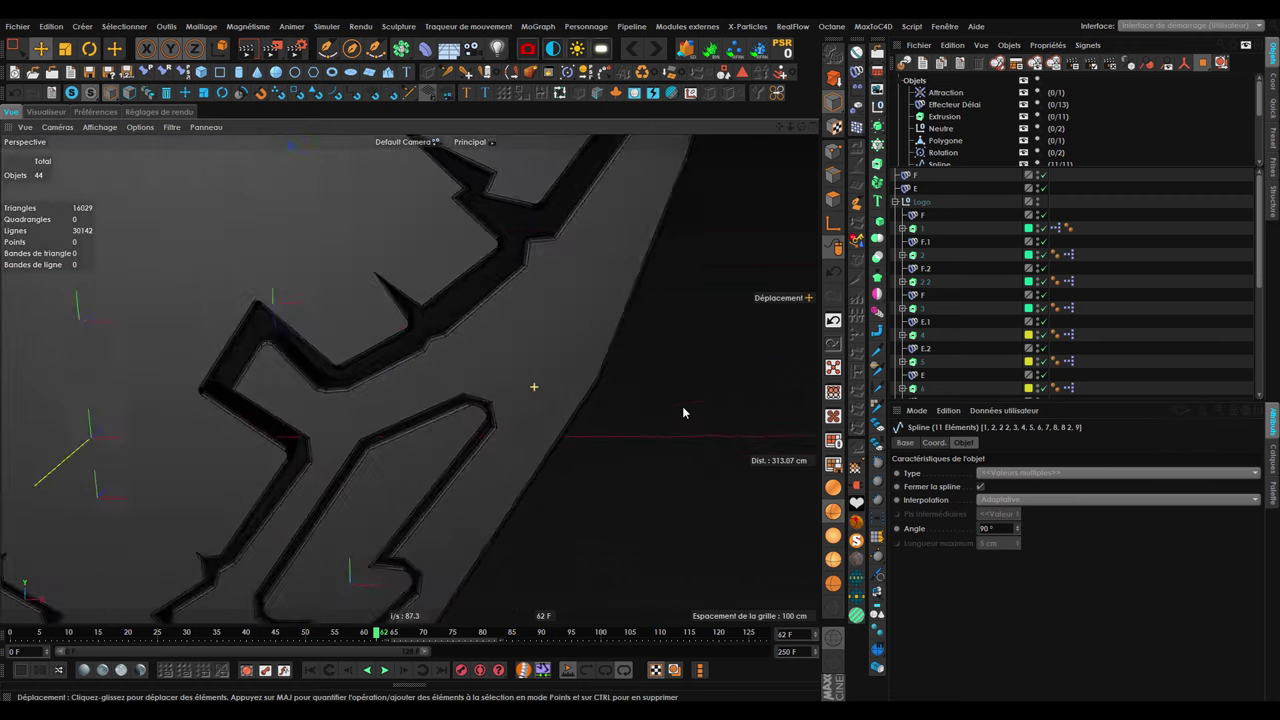
pyautogui.keyDown('alt'); pyautogui.moveTo(595, 370); pyautogui.dragTo(514, 420); pyautogui.keyUp('alt')
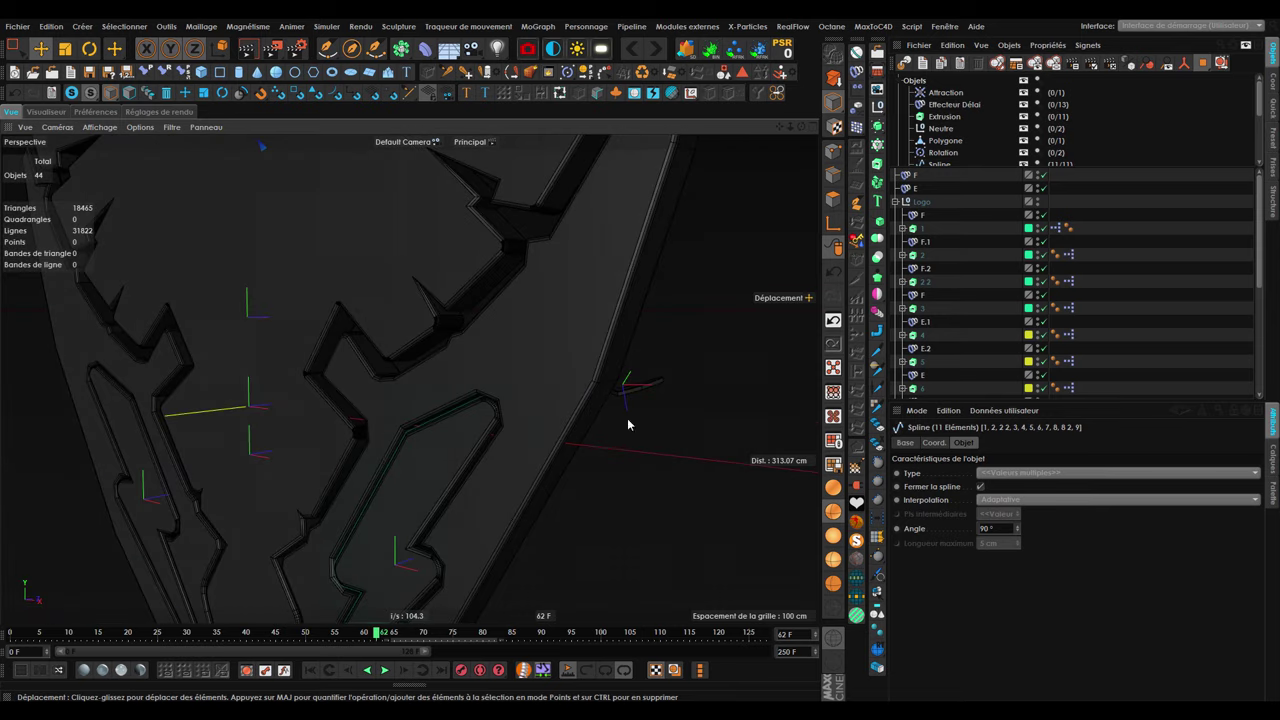
pyautogui.write('3')
pyautogui.press('Return')
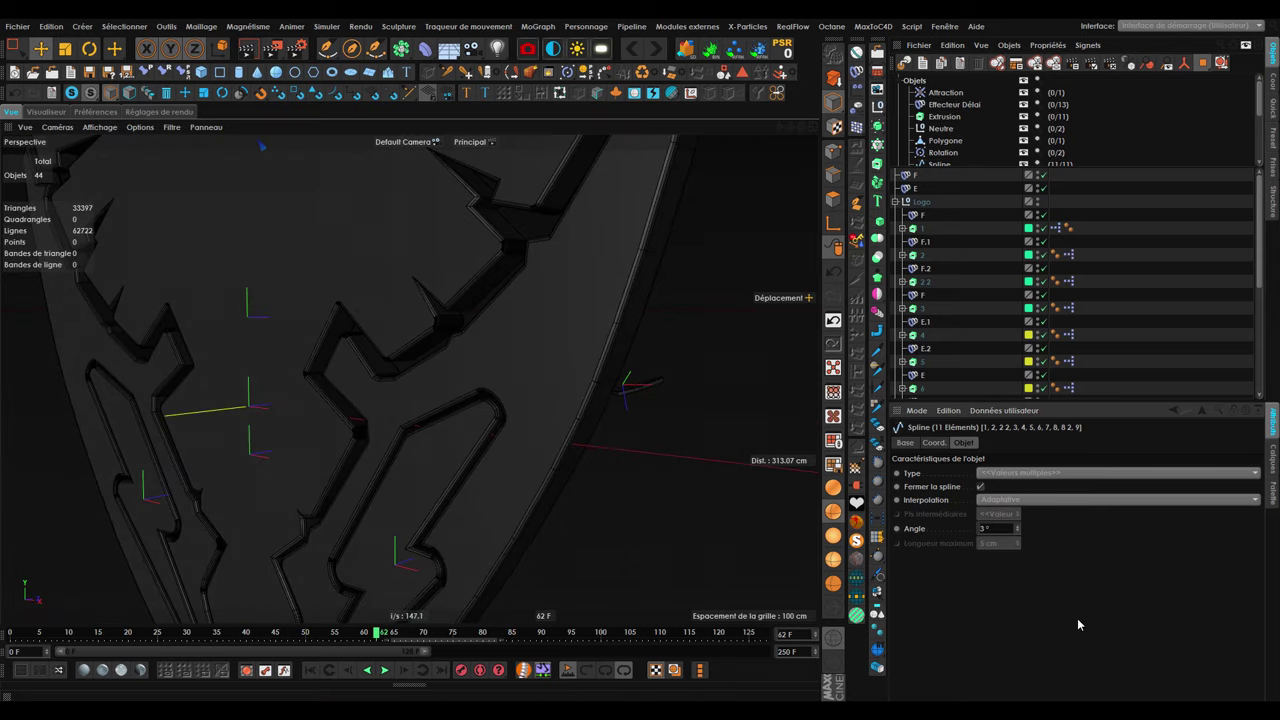
pyautogui.keyDown('alt'); pyautogui.moveTo(633, 601); pyautogui.dragTo(514, 420, button='right'); pyautogui.keyUp('alt')
pyautogui.doubleClick(997, 528)
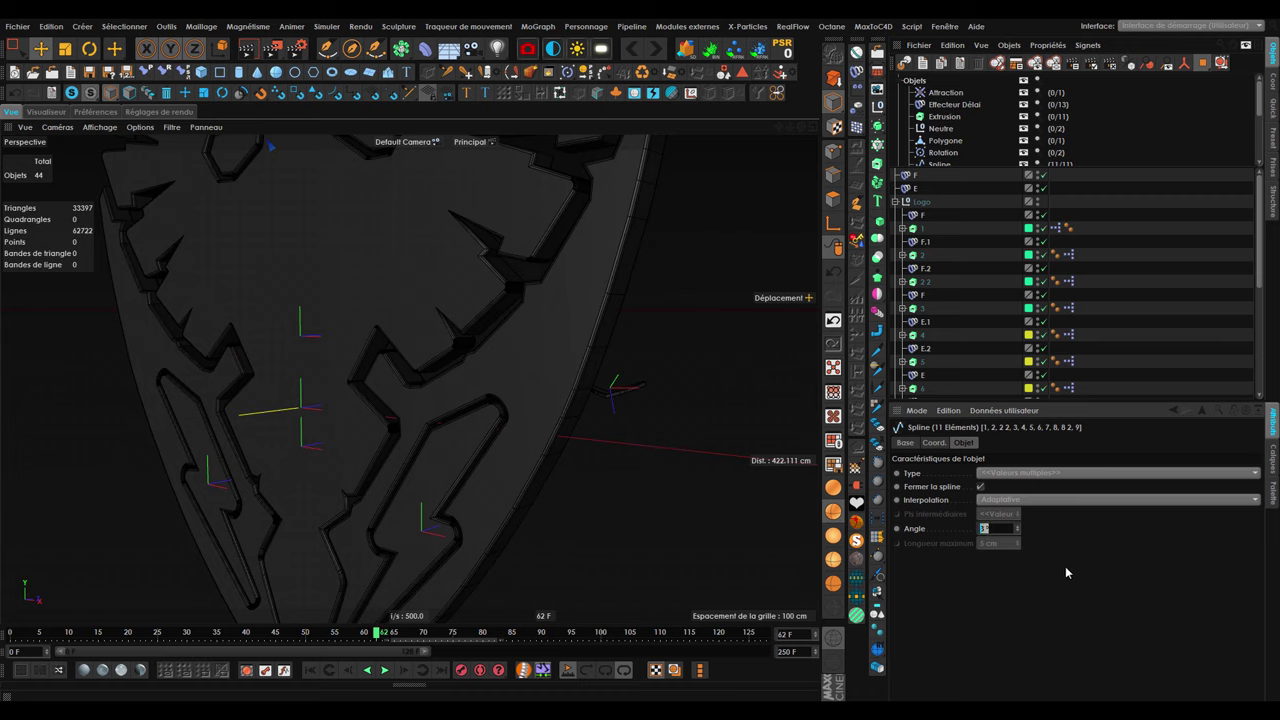
pyautogui.write('2')
pyautogui.click(1126, 288)
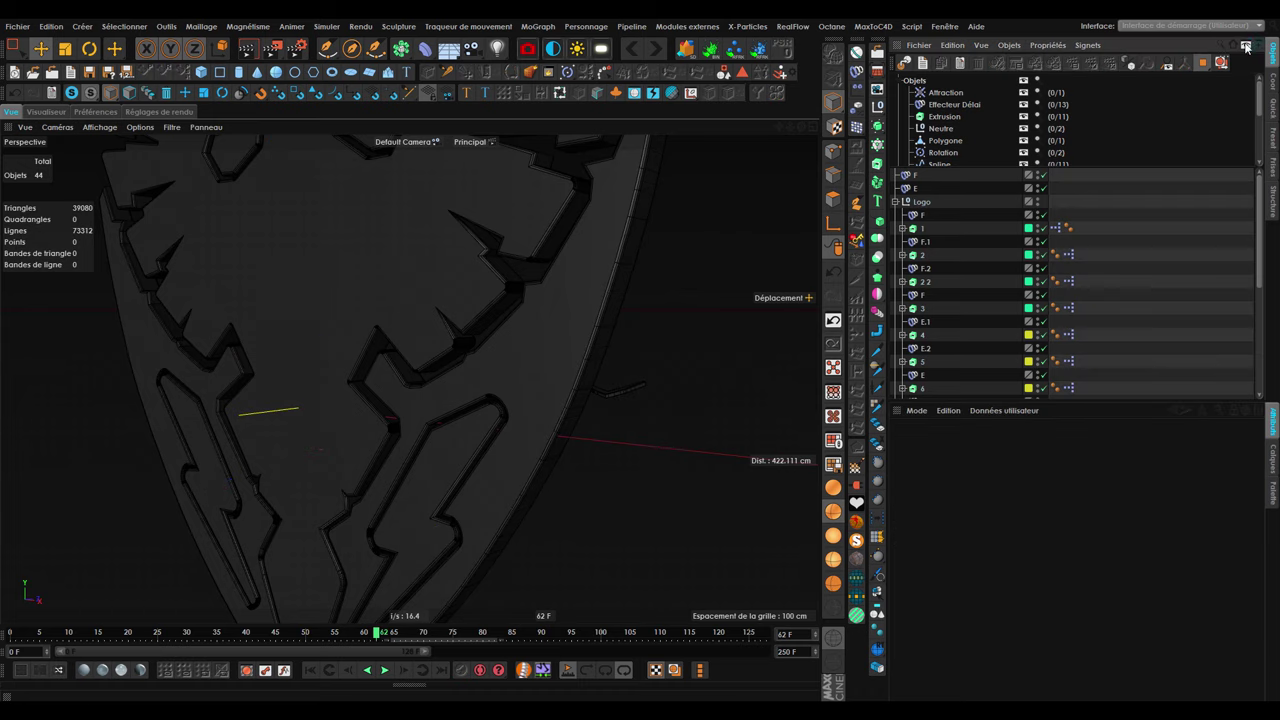
pyautogui.scroll(-2, 1143, 186)
pyautogui.scroll(-4, 418, 212)
# Orbit to a front view, replay the fly-in to frame 108, and close the VLC reference window.
pyautogui.scroll(-3, 418, 274)
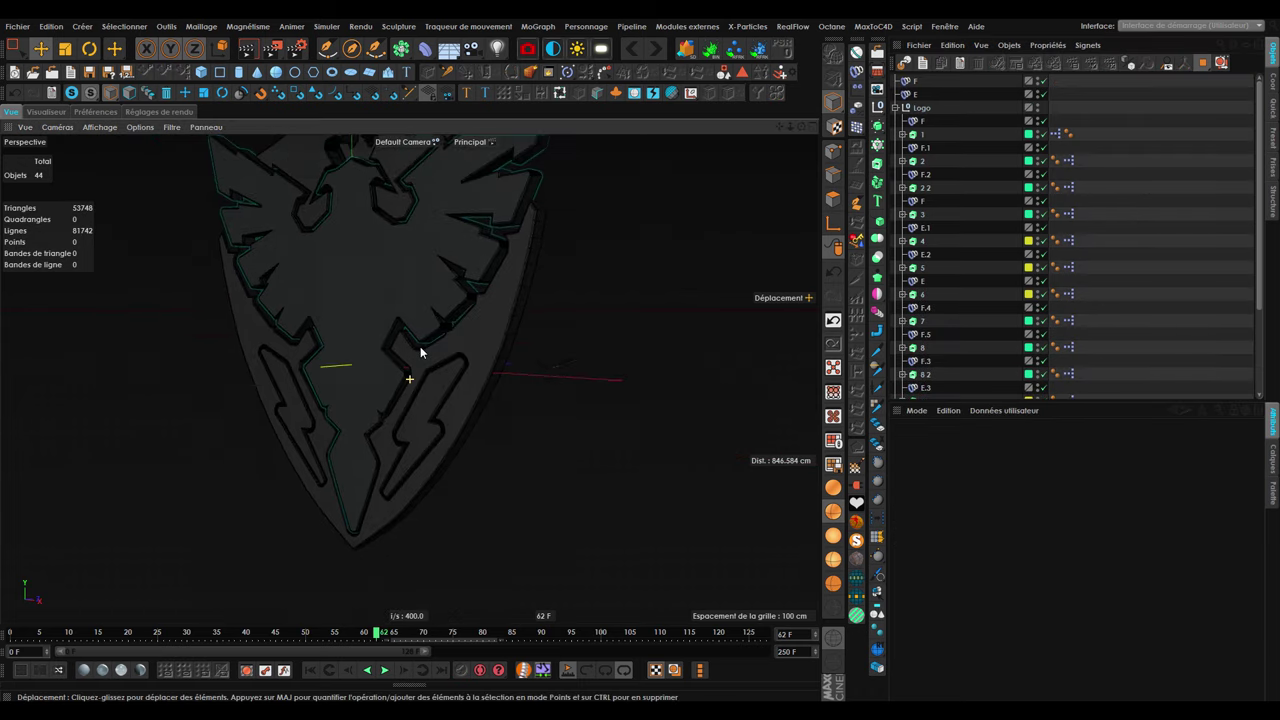
pyautogui.scroll(-3, 439, 354)
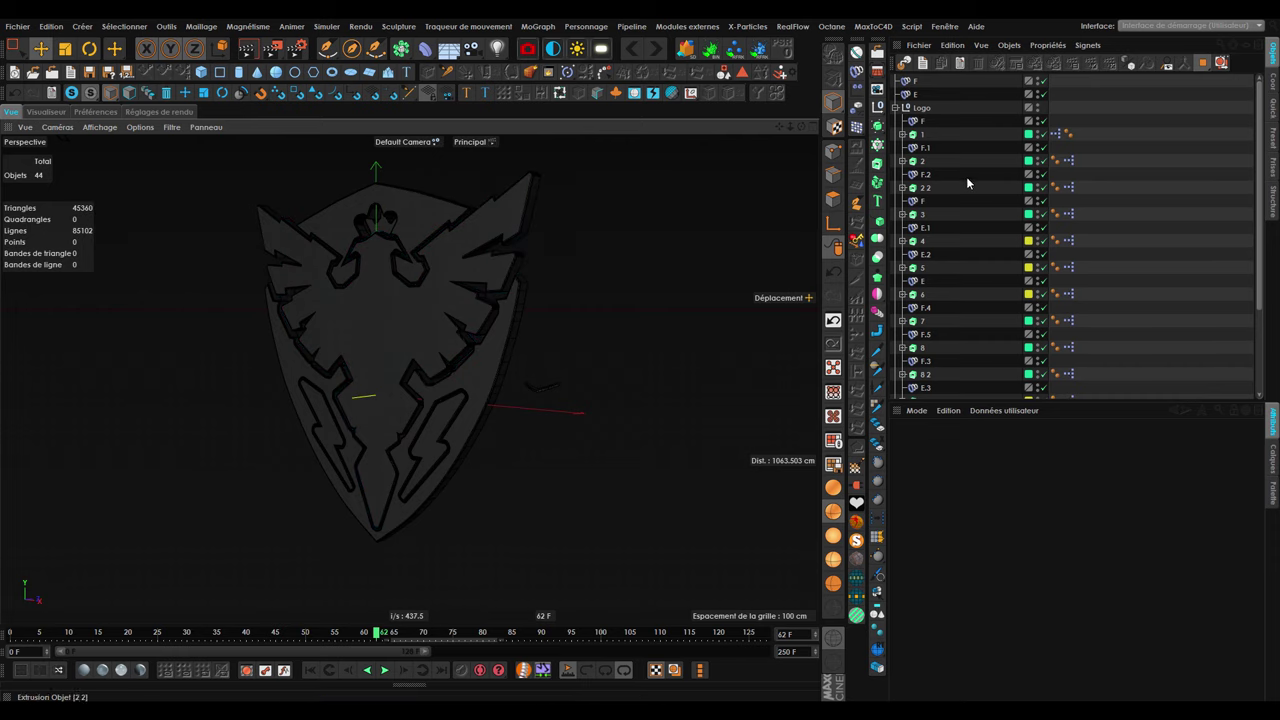
pyautogui.keyDown('alt'); pyautogui.moveTo(380, 319); pyautogui.dragTo(399, 304); pyautogui.keyUp('alt')
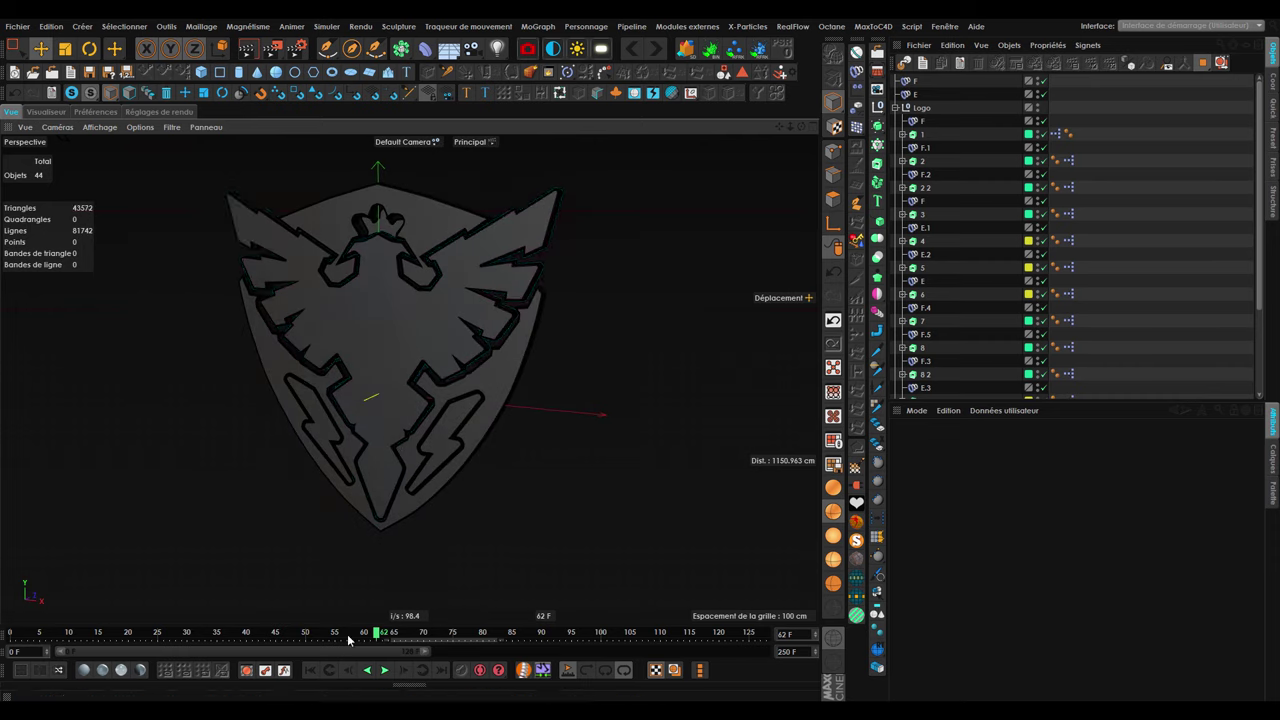
pyautogui.moveTo(348, 640); pyautogui.dragTo(3, 633)
pyautogui.click(384, 670)
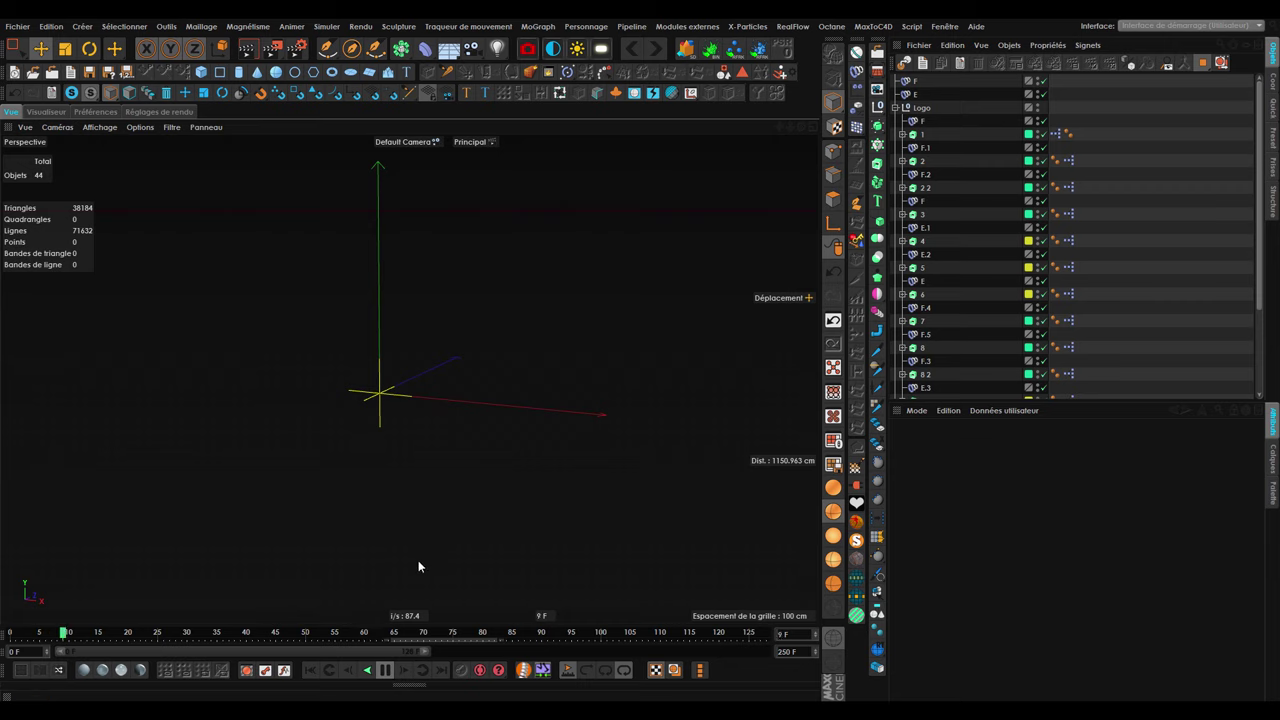
pyautogui.scroll(-2, 340, 486)
pyautogui.scroll(-1, 342, 520)
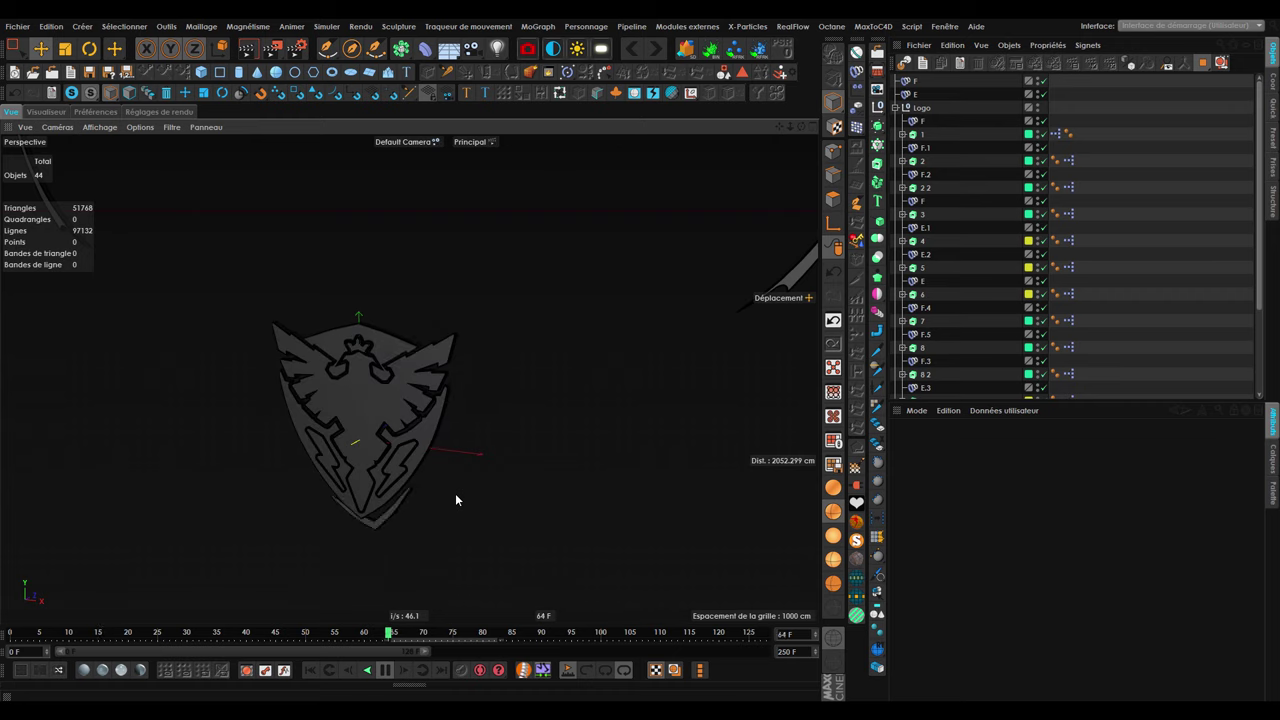
pyautogui.click(389, 467)
pyautogui.click(385, 670)
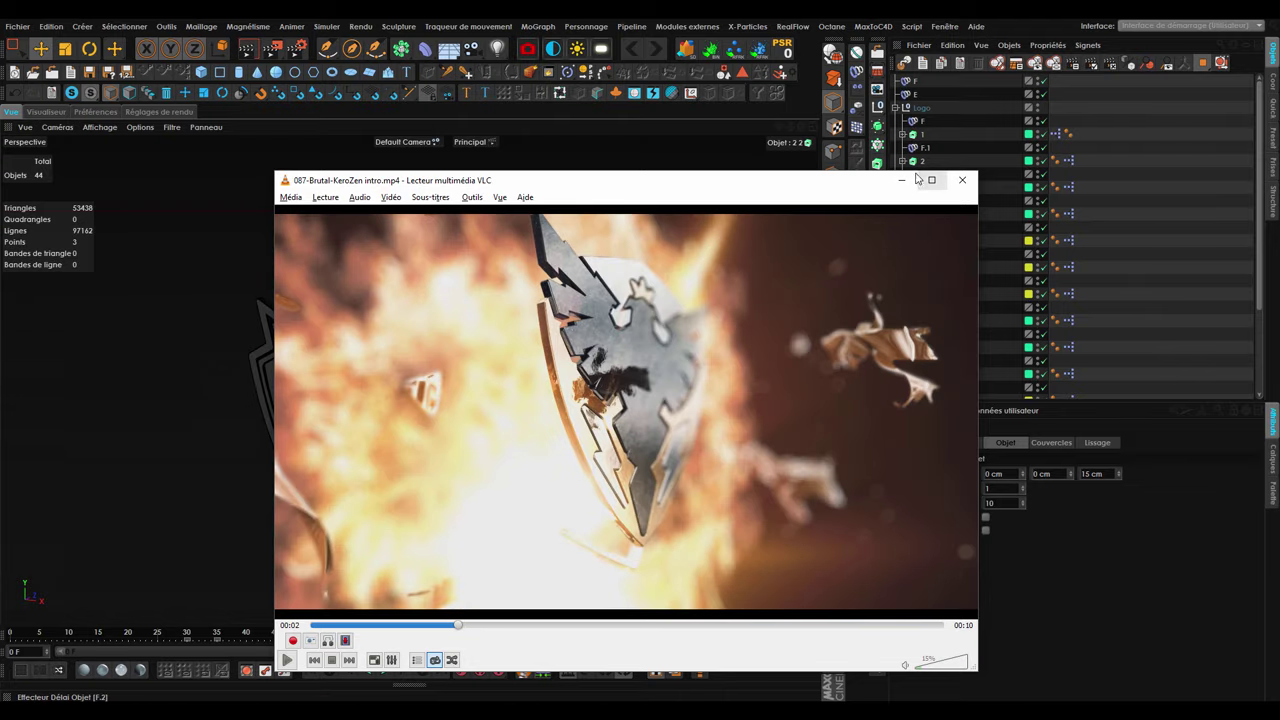
pyautogui.click(962, 180)
pyautogui.click(927, 176)
# Select Délai effectors F.1 and F.2 and set their intensity to 60%.
pyautogui.scroll(3, 400, 474)
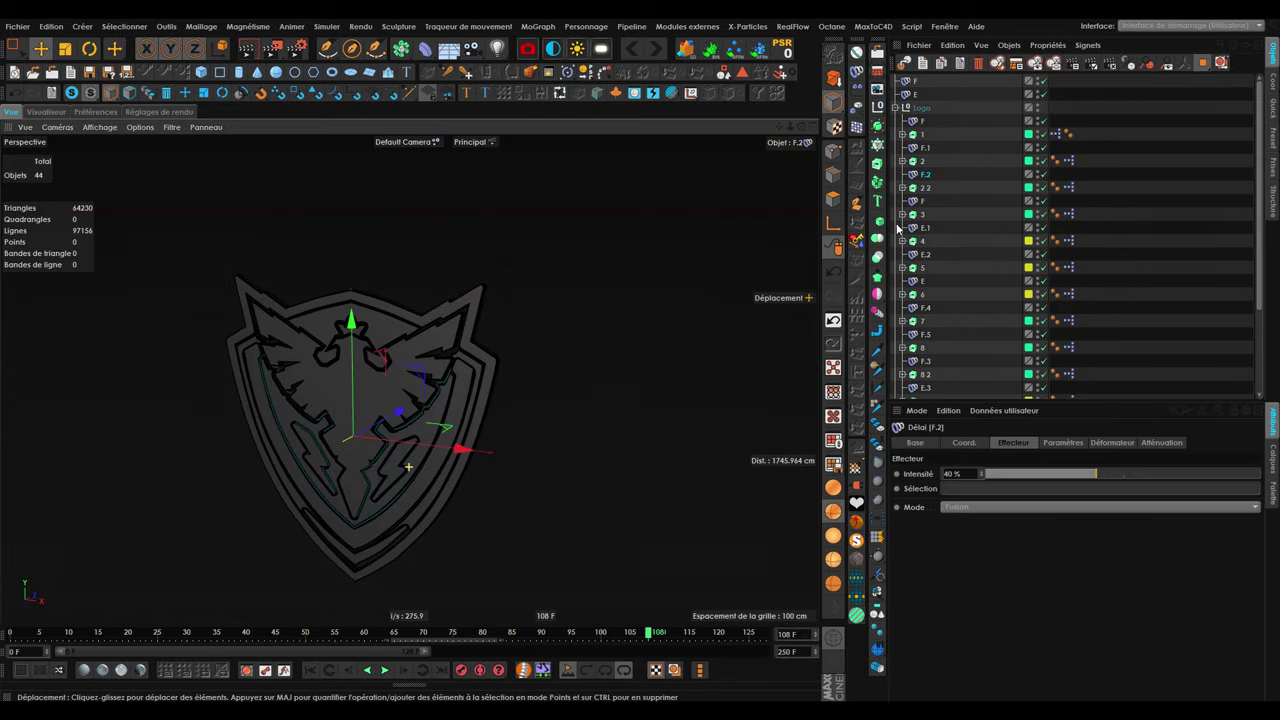
pyautogui.click(962, 152)
pyautogui.click(938, 174)
pyautogui.keyDown('ctrl'); pyautogui.click(925, 147); pyautogui.keyUp('ctrl')
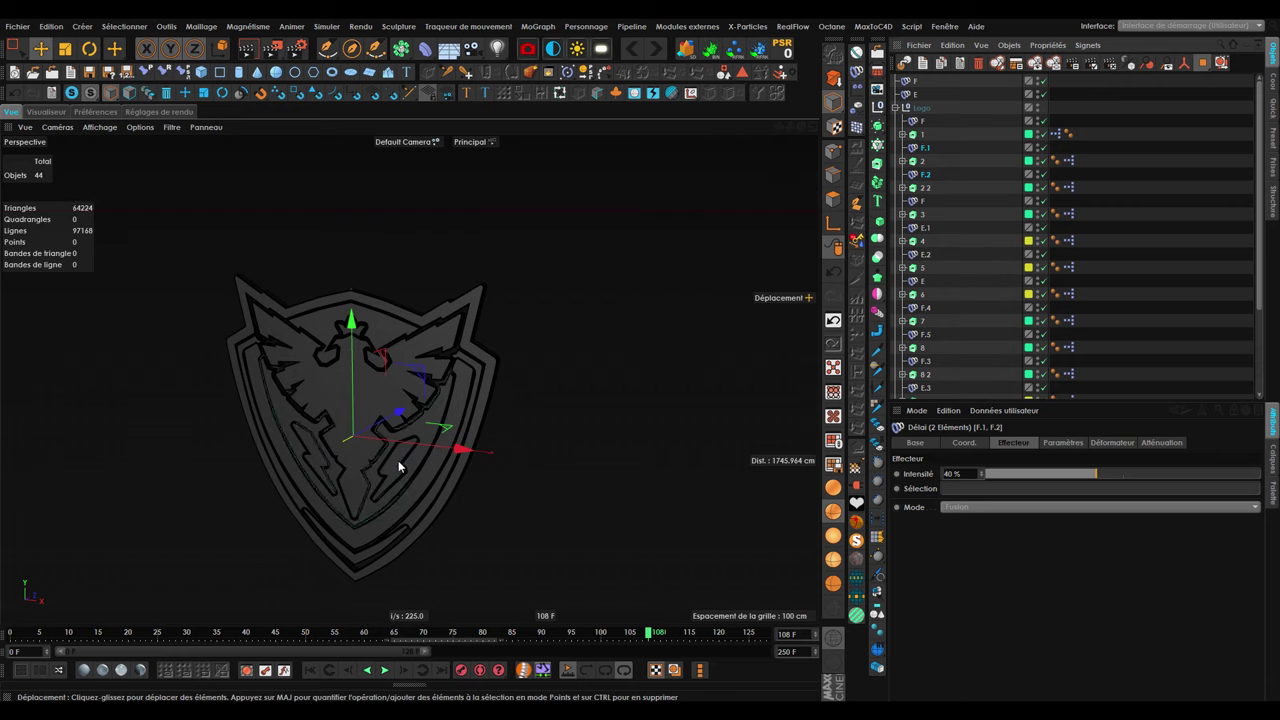
pyautogui.click(953, 473)
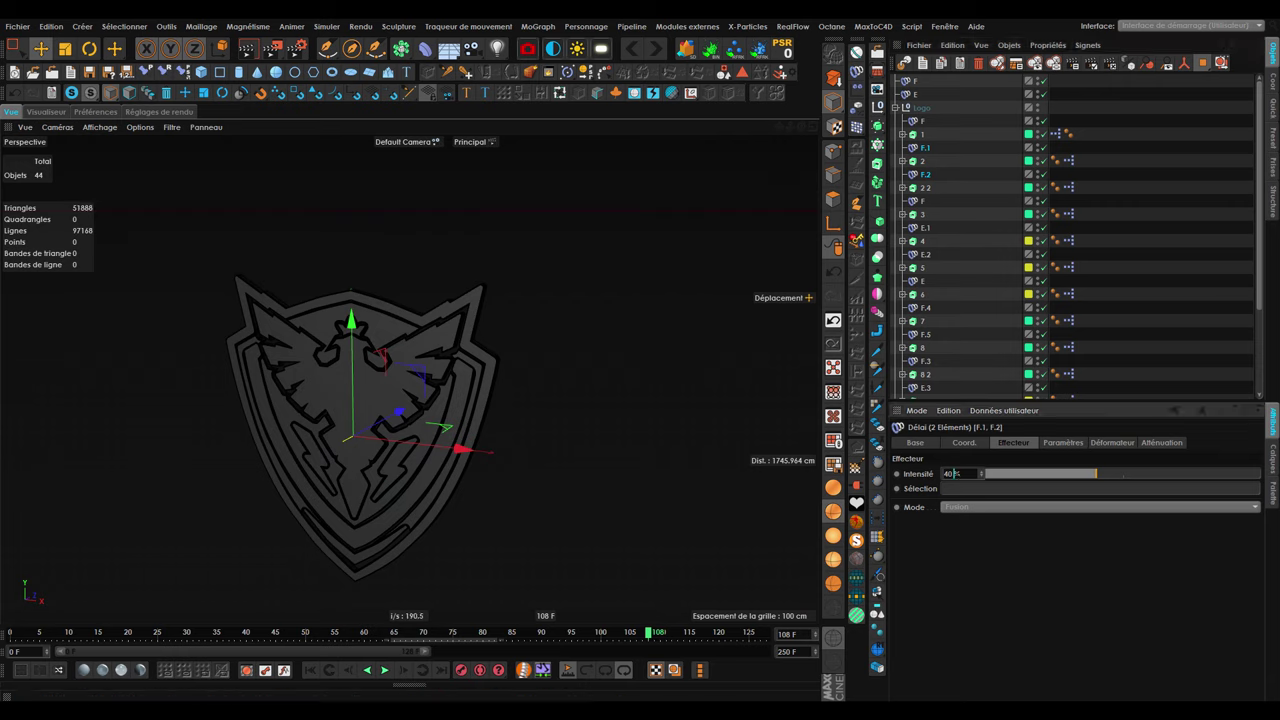
pyautogui.write('60')
pyautogui.press('Return')
# Replay from frame 0, then set Delay effector F's intensity to 70%.
pyautogui.click(311, 670)
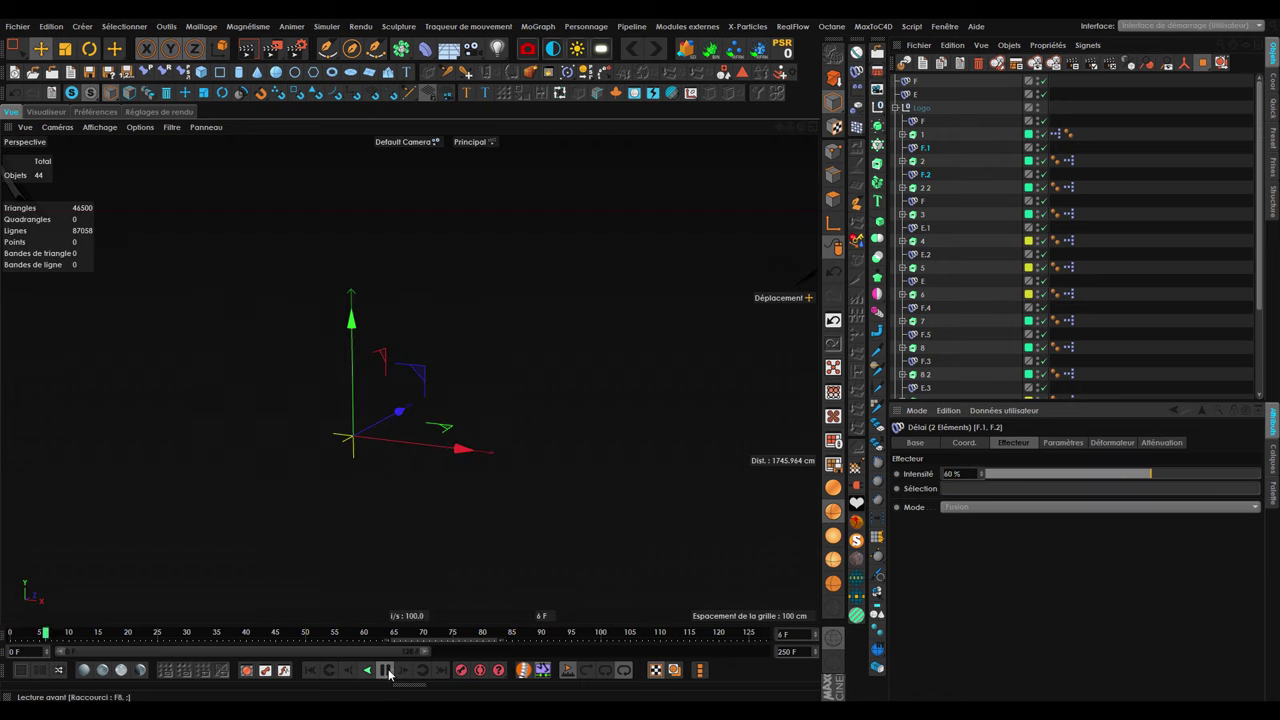
pyautogui.click(386, 670)
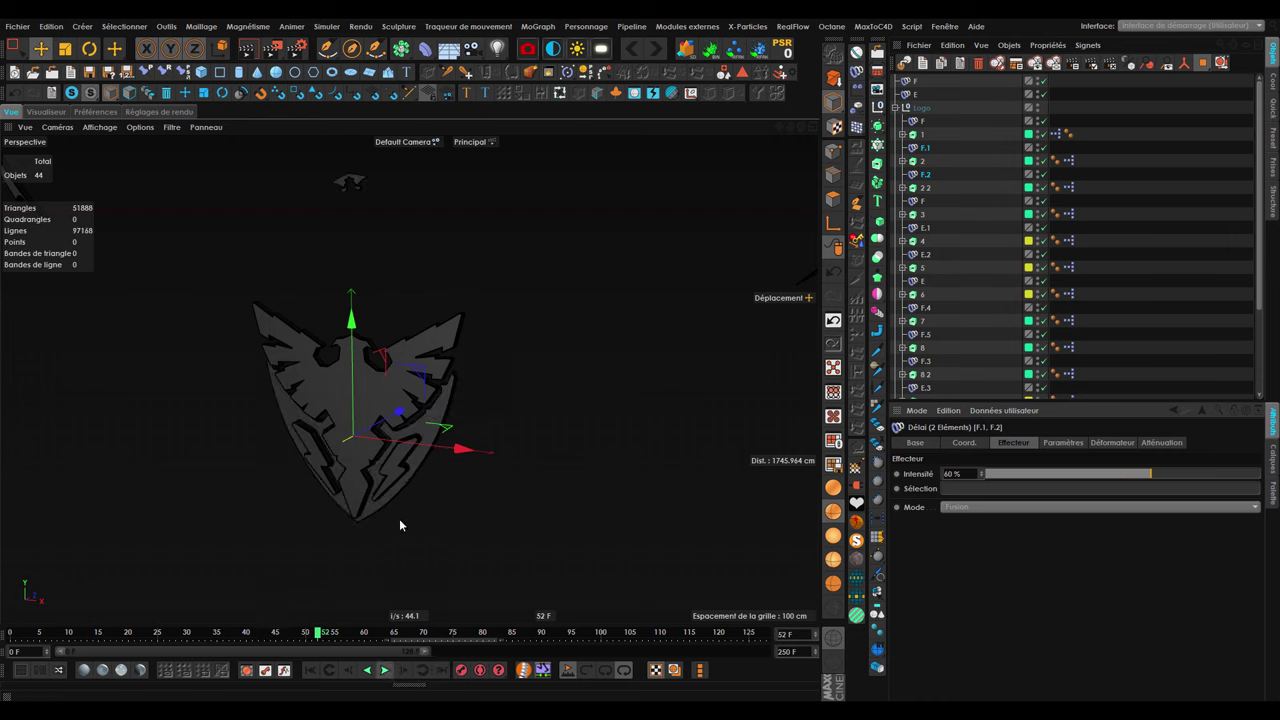
pyautogui.click(430, 372)
pyautogui.click(921, 121)
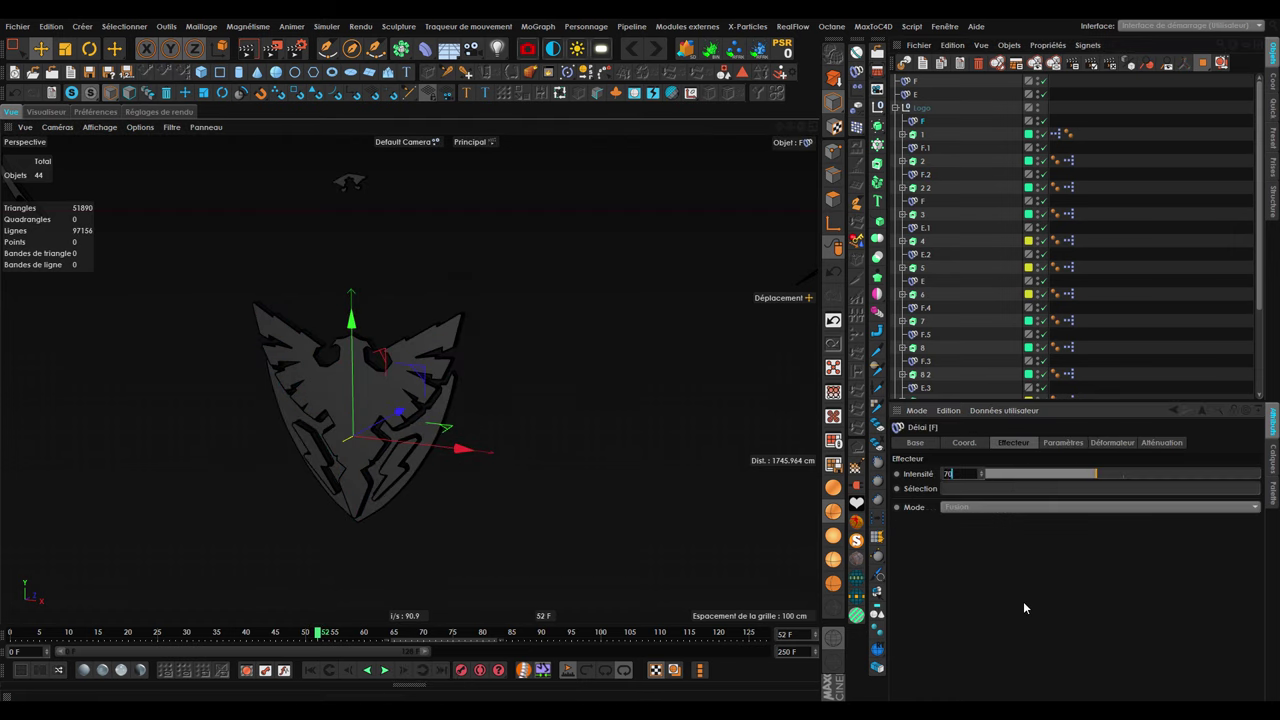
pyautogui.press('Return')
# Replay the assembly until the shield is largely assembled, then reselect effector F.
pyautogui.click(311, 670)
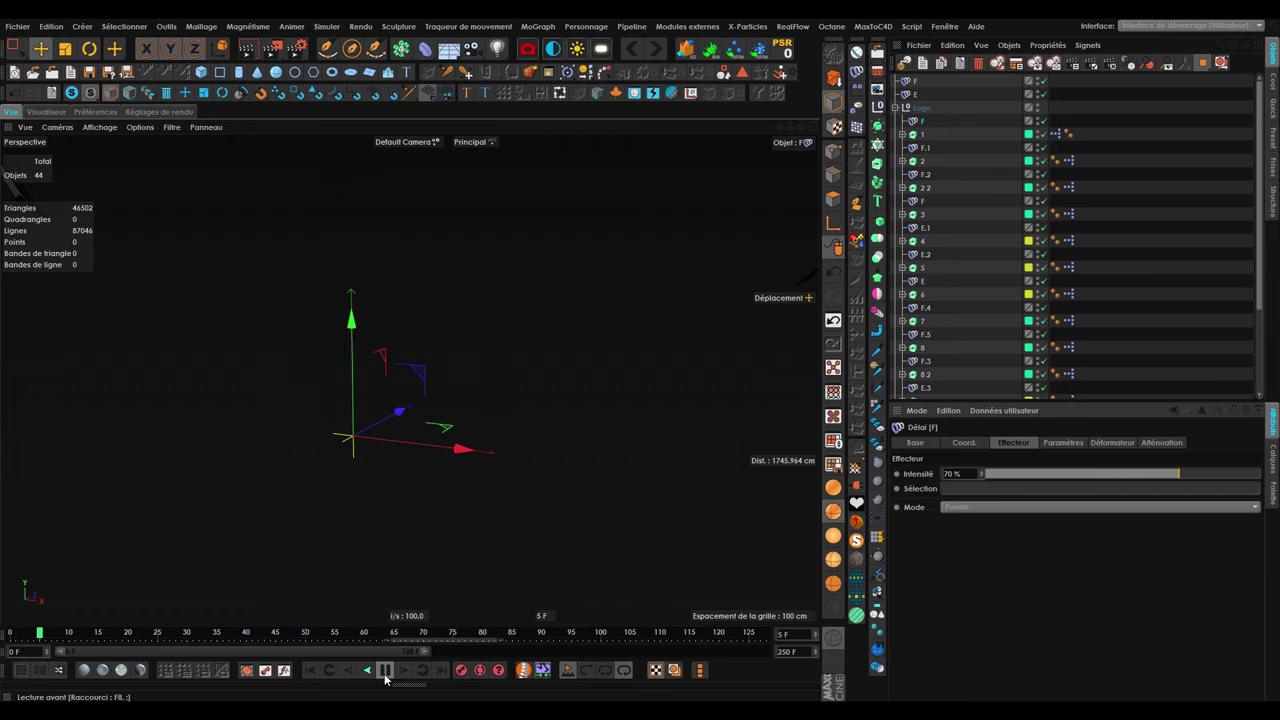
pyautogui.click(383, 671)
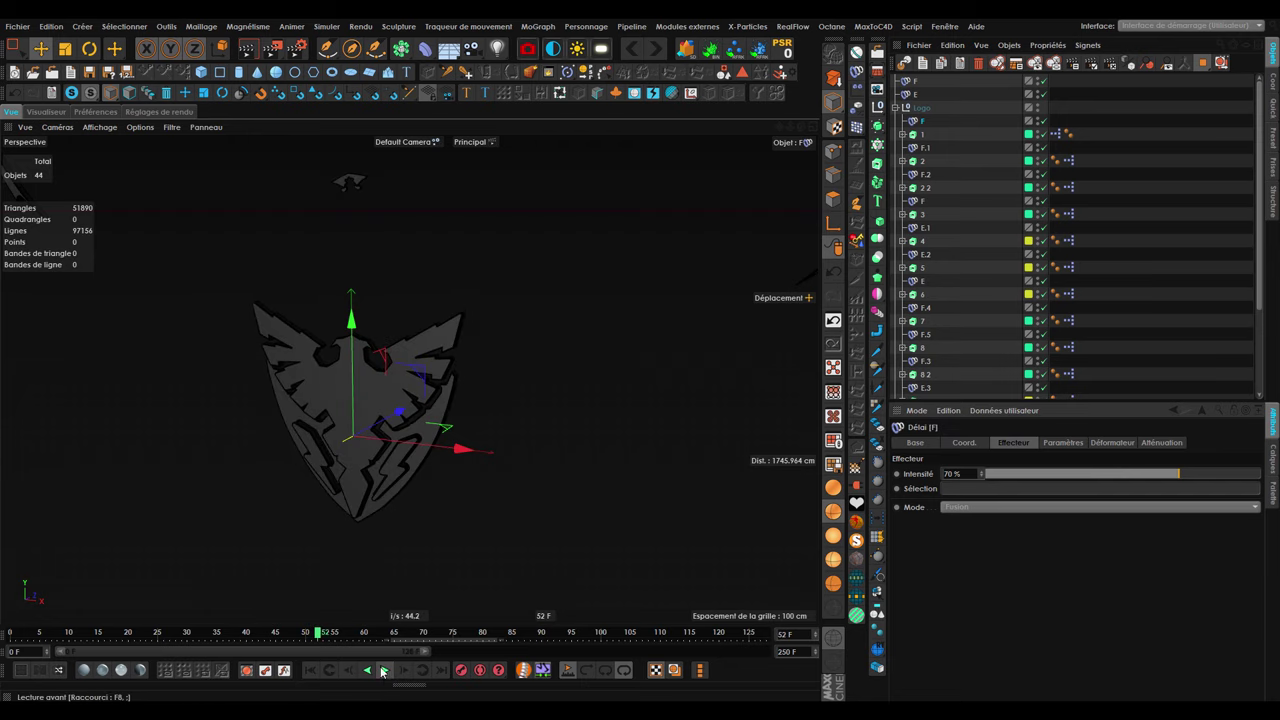
pyautogui.click(381, 671)
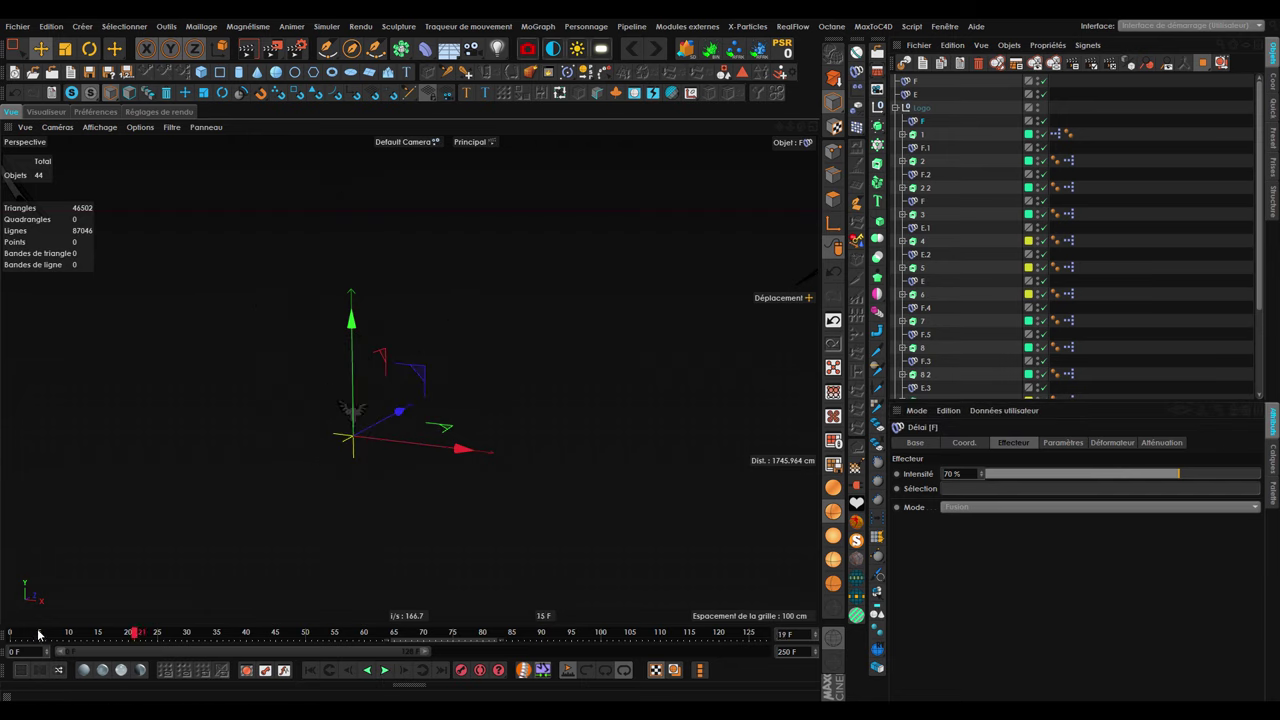
pyautogui.click(386, 672)
pyautogui.click(420, 462)
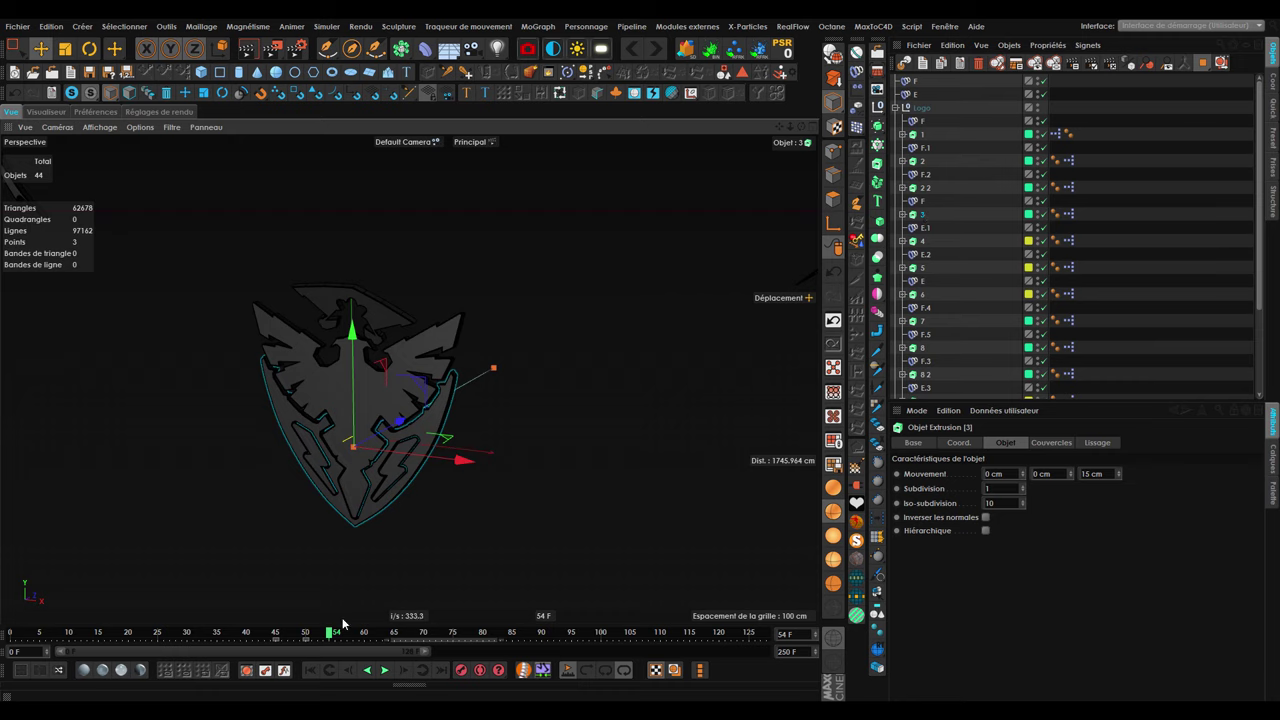
pyautogui.press('F8')
pyautogui.click(922, 201)
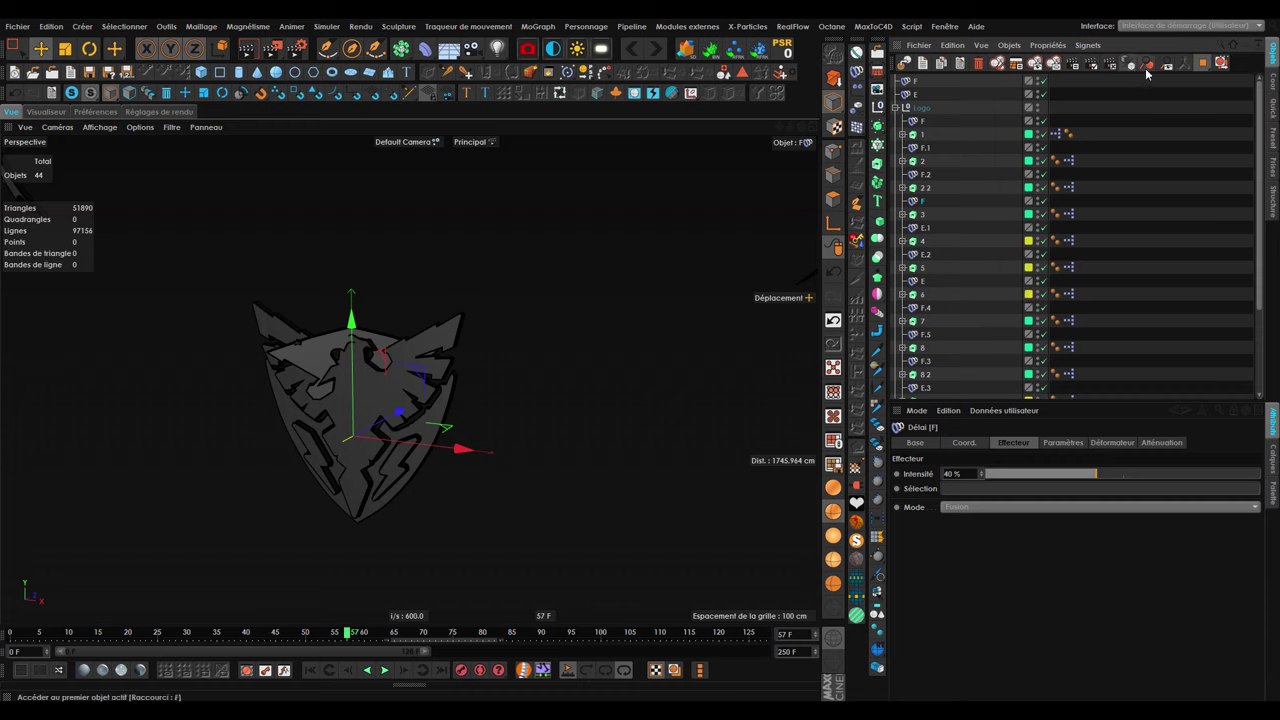
pyautogui.click(1230, 47)
pyautogui.write('f')
pyautogui.hotkey('ctrl', 'a')
pyautogui.click(960, 474)
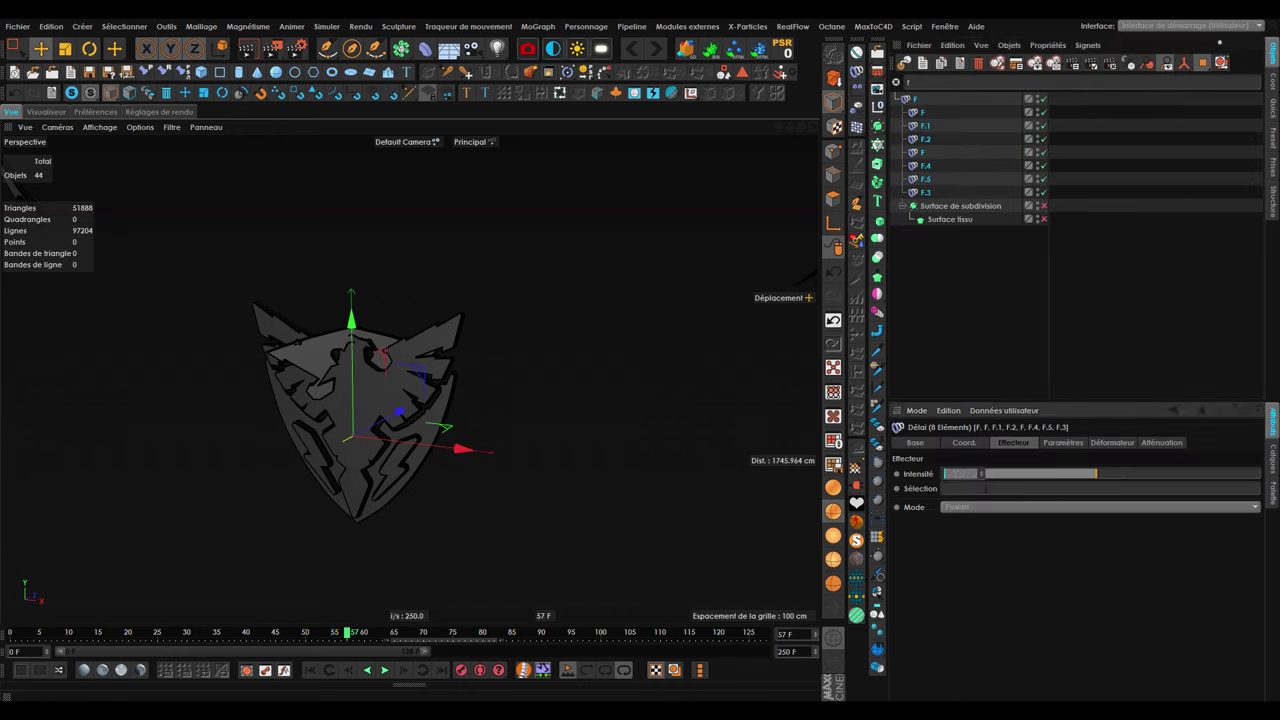
pyautogui.click(994, 292)
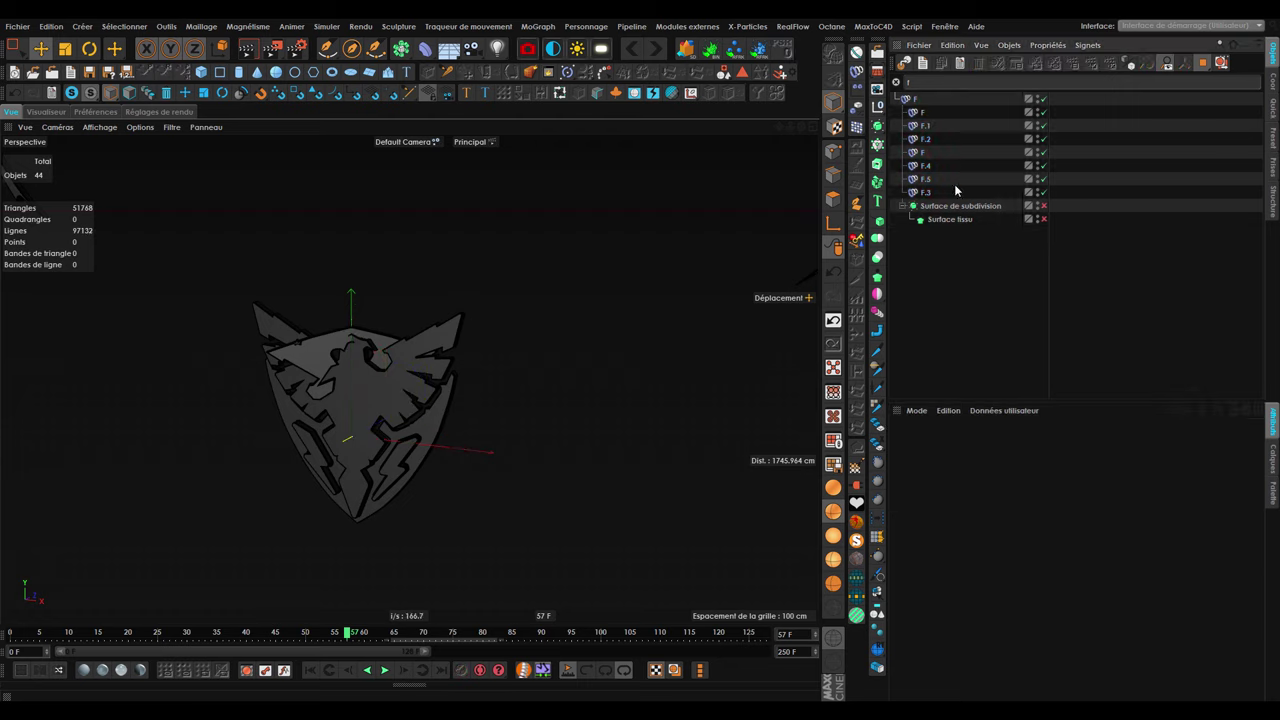
pyautogui.click(895, 83)
pyautogui.click(1222, 47)
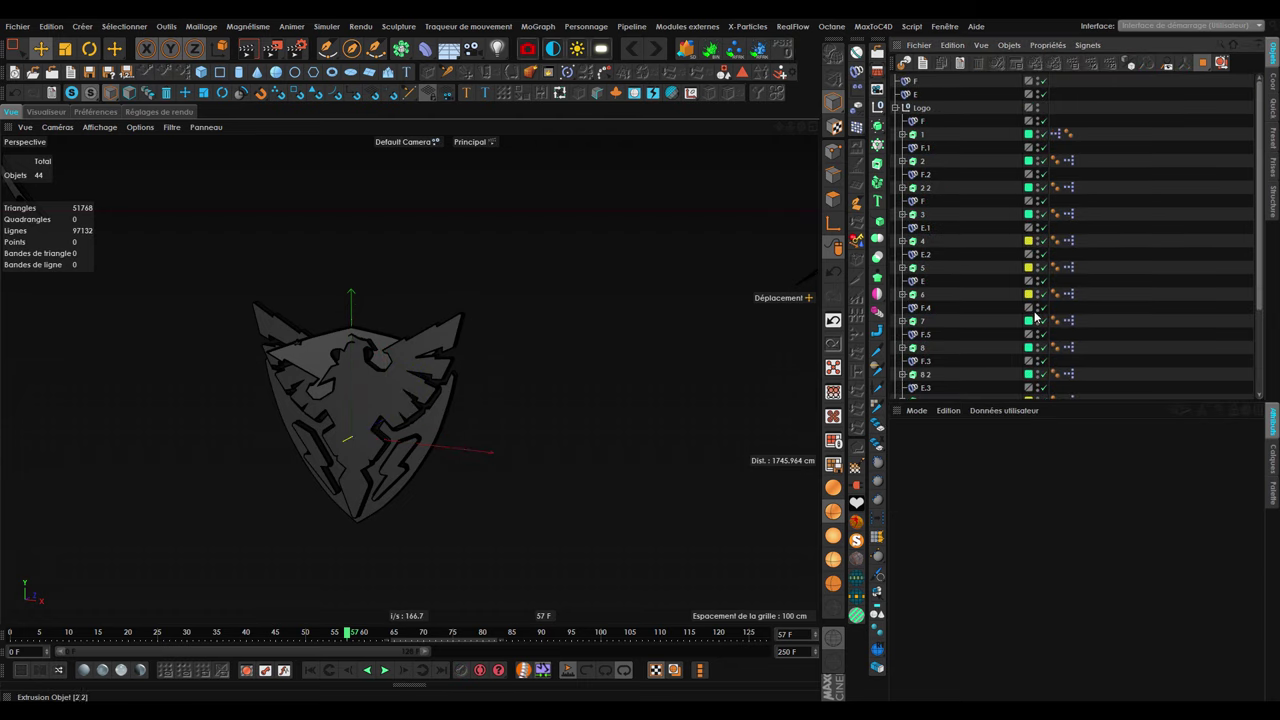
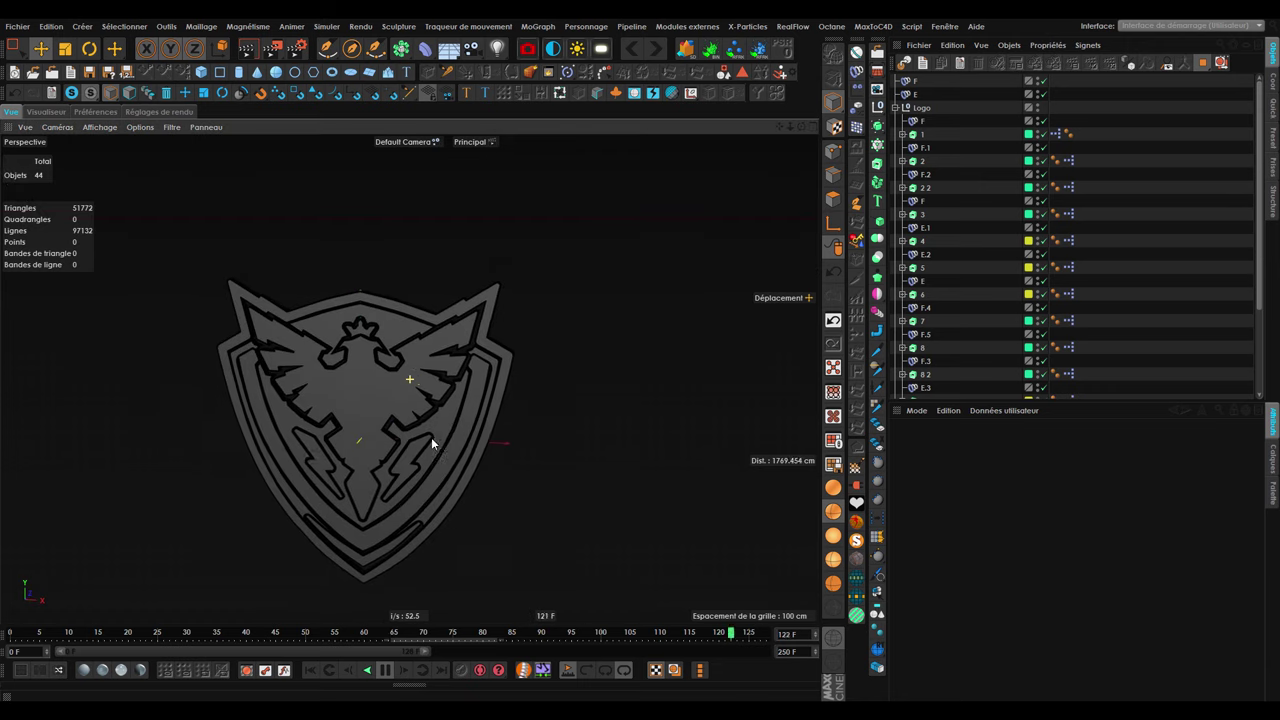
# Replay the shield assembly from frame 36, then switch to the reference intro video.
pyautogui.click(384, 670)
pyautogui.moveTo(410, 632); pyautogui.dragTo(225, 632)
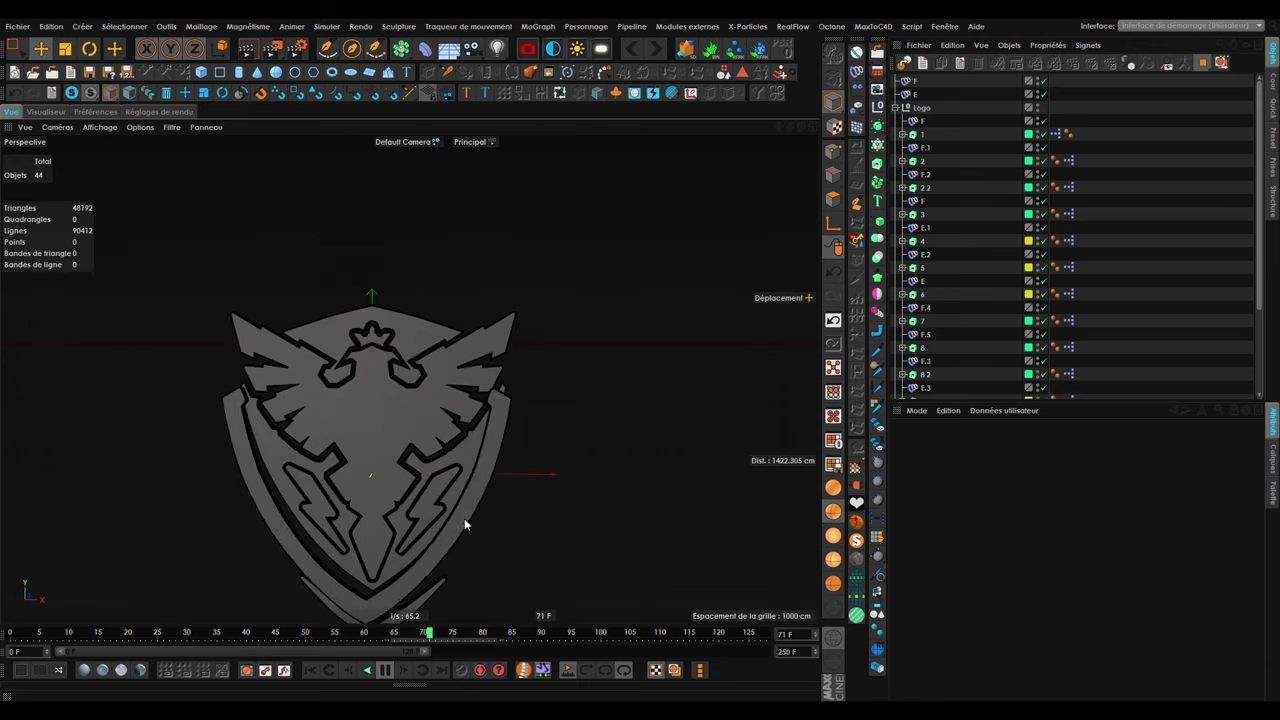
pyautogui.press('F8')
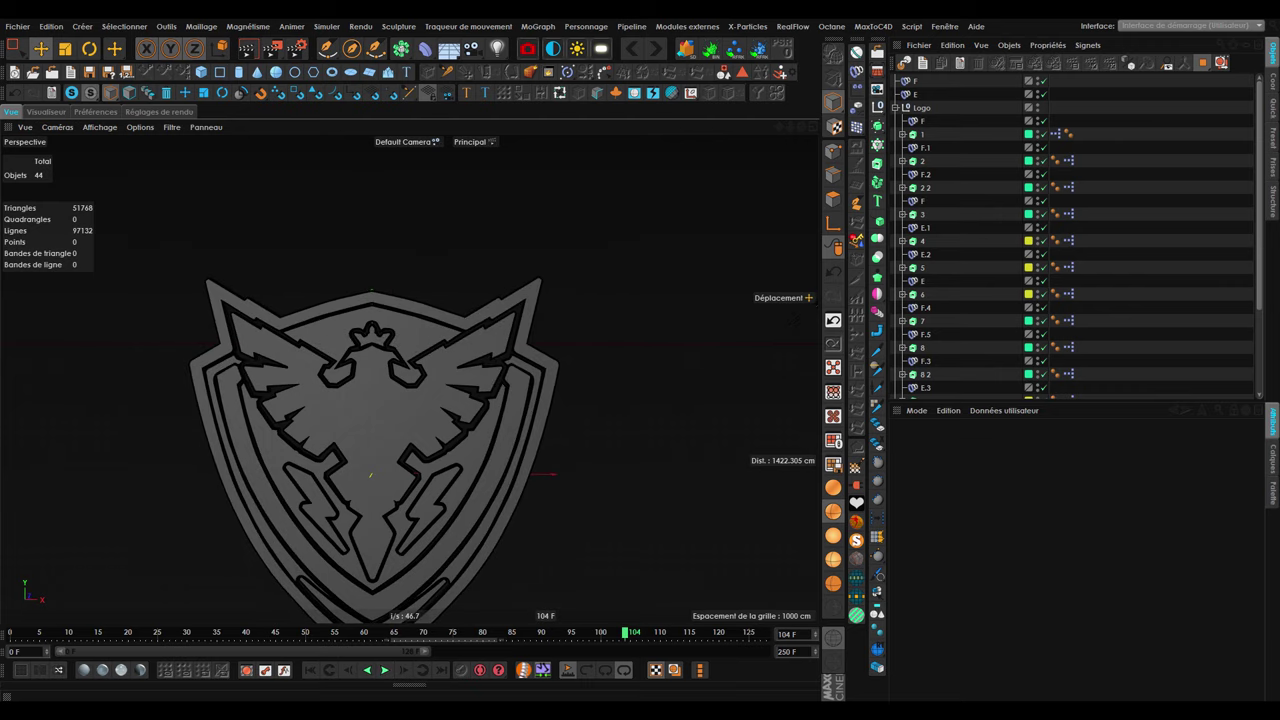
pyautogui.hotkey('alt', 'Tab')
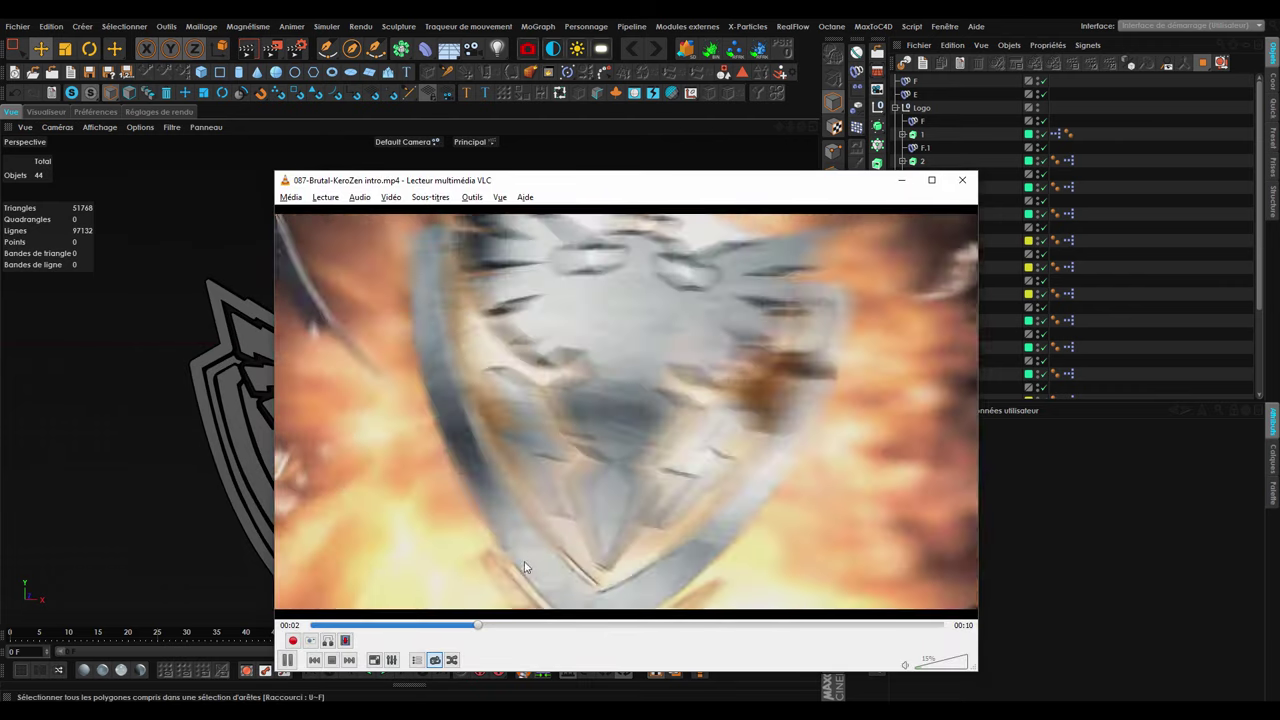
# Scrub the reference intro between 00:01 and 00:03, pausing and resuming to study the opening.
pyautogui.moveTo(500, 624); pyautogui.dragTo(402, 624)
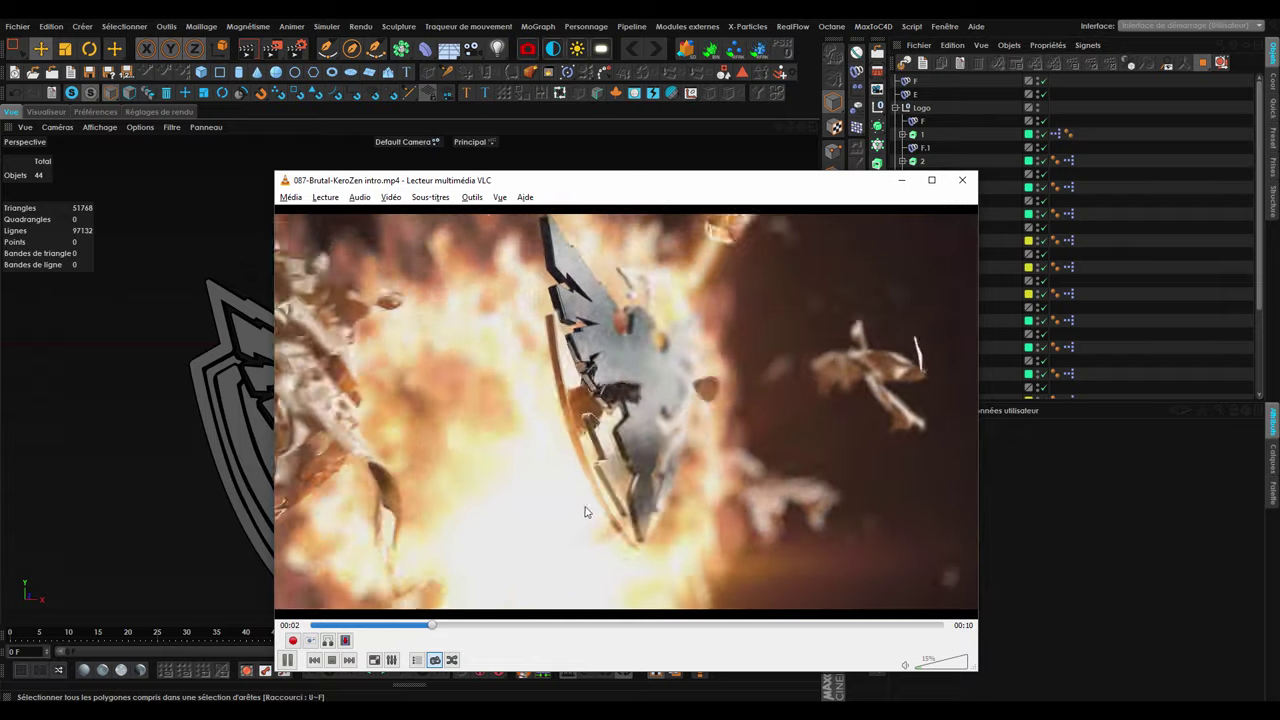
pyautogui.click(410, 624)
pyautogui.press('space')
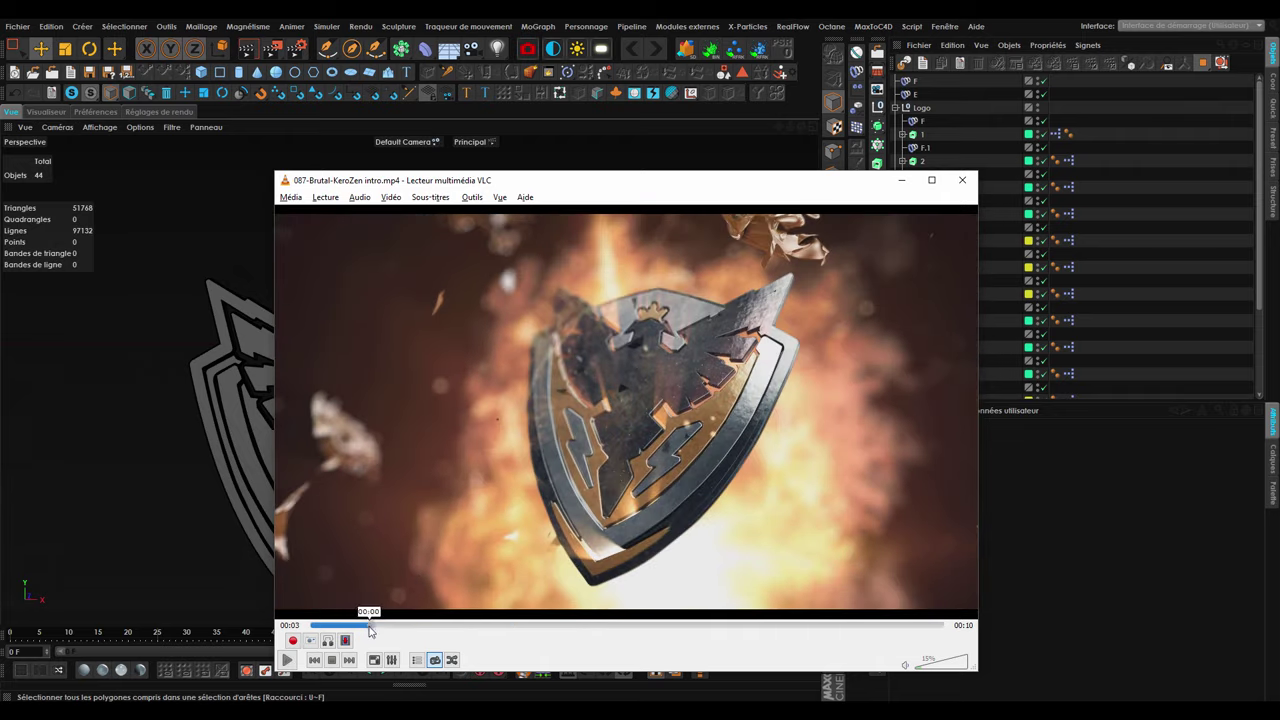
pyautogui.click(369, 625)
pyautogui.press('space')
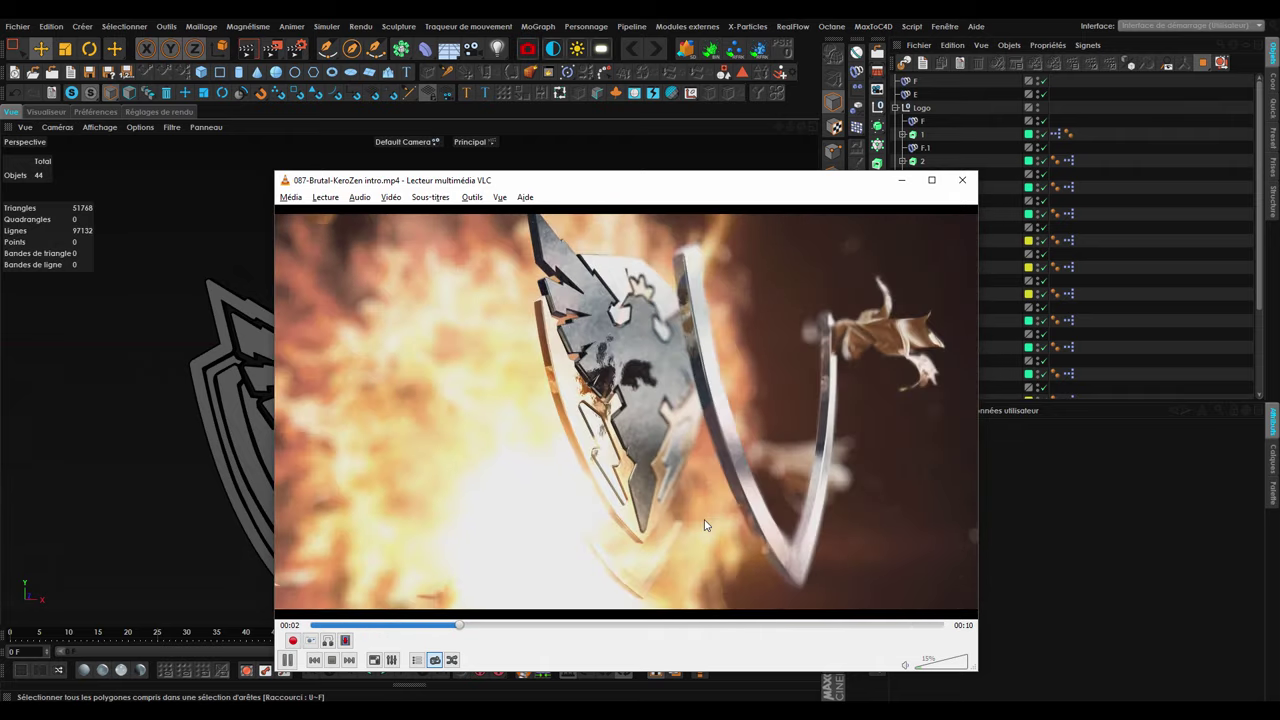
pyautogui.press('space')
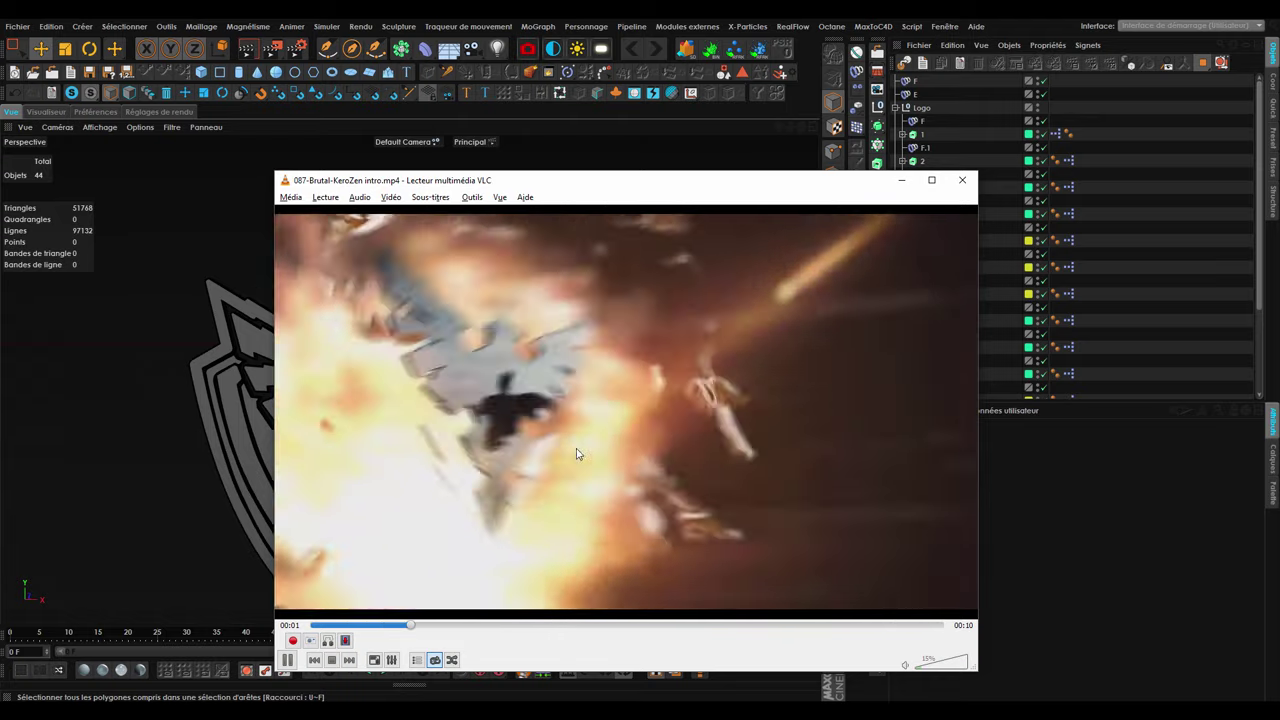
pyautogui.press('space')
# Inspect extrusion piece 3 of the shield, orbiting the view around the logo pieces.
pyautogui.click(901, 180)
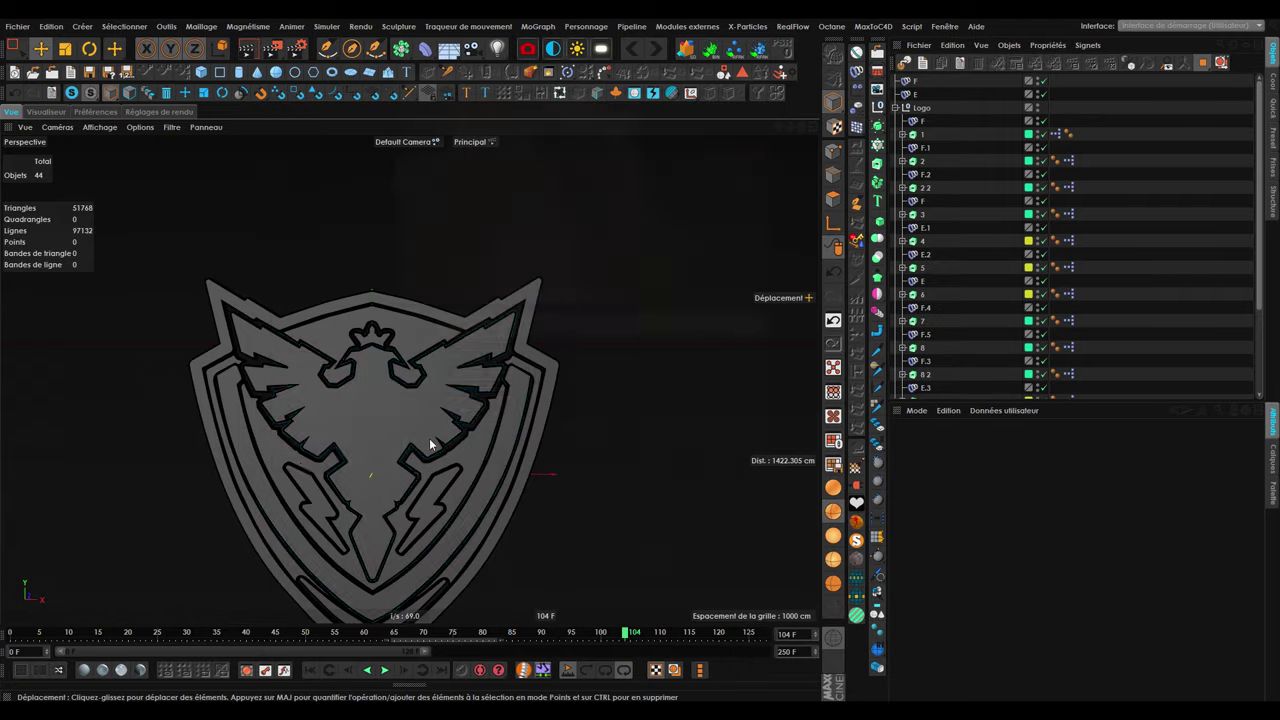
pyautogui.click(282, 449)
pyautogui.click(912, 218)
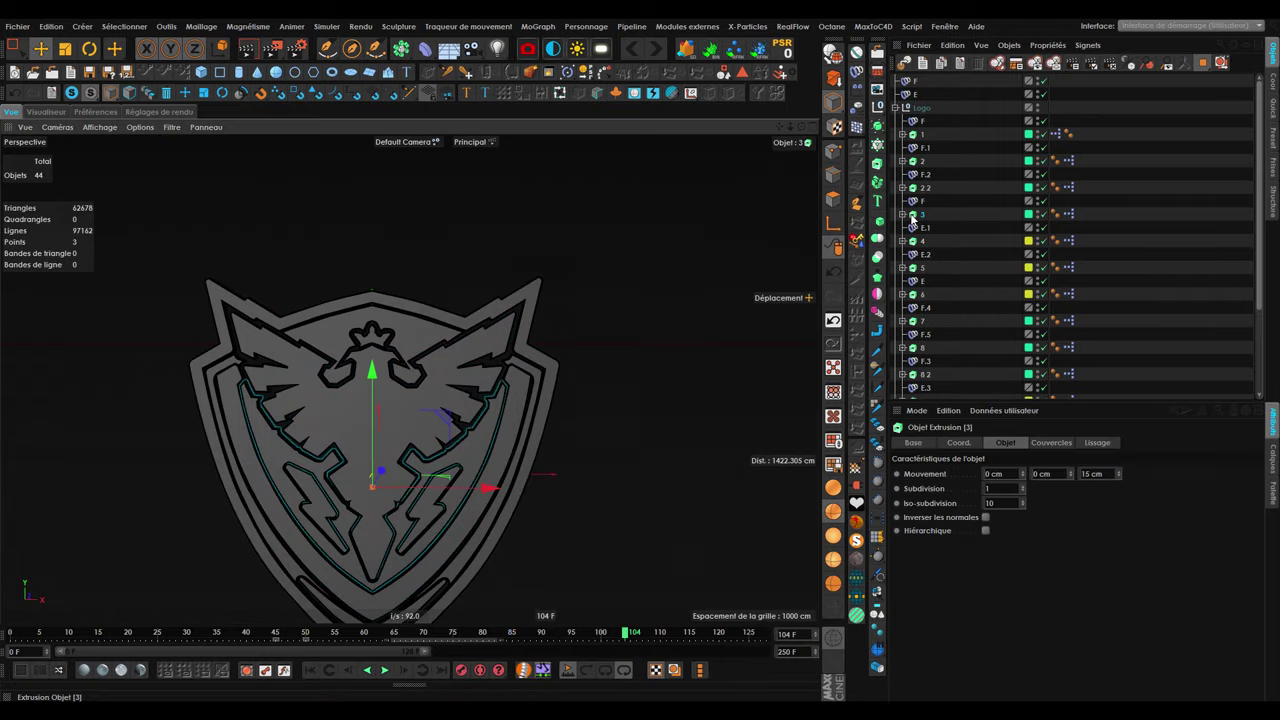
pyautogui.keyDown('alt'); pyautogui.moveTo(531, 435); pyautogui.dragTo(464, 454); pyautogui.keyUp('alt')
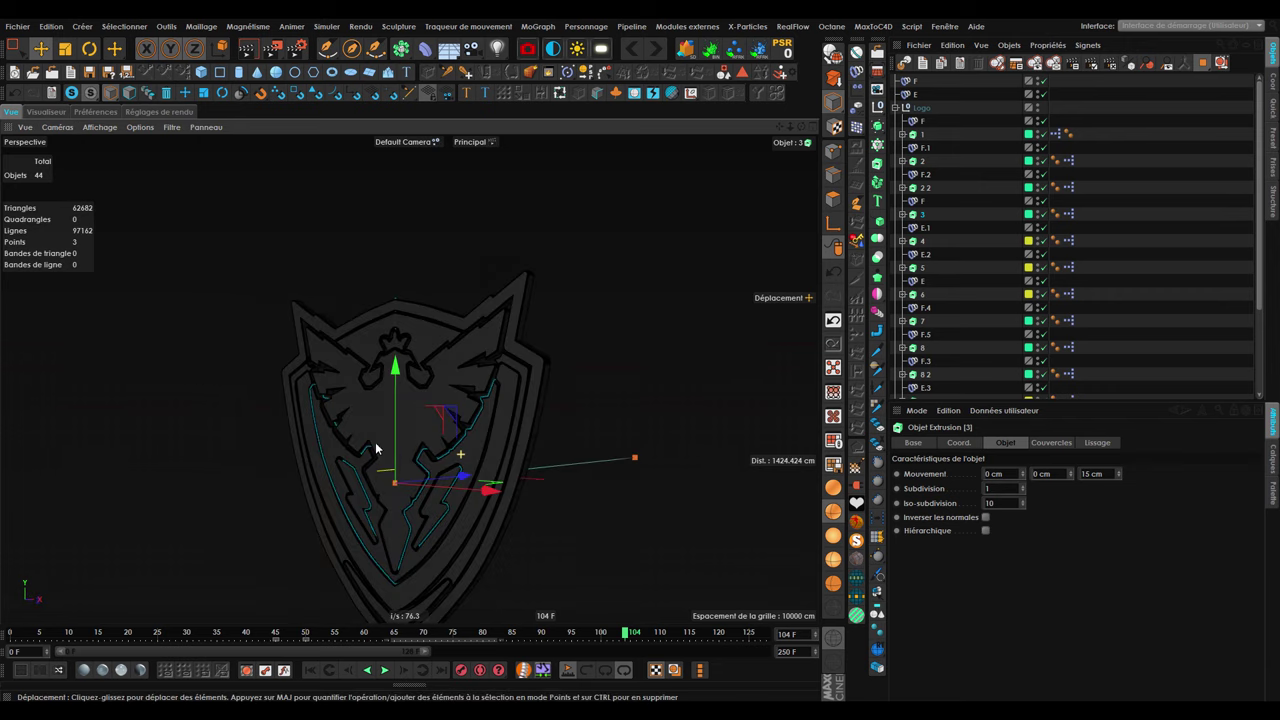
# Set the F delay effector to Elasticité mode with 40 % intensity.
pyautogui.click(923, 201)
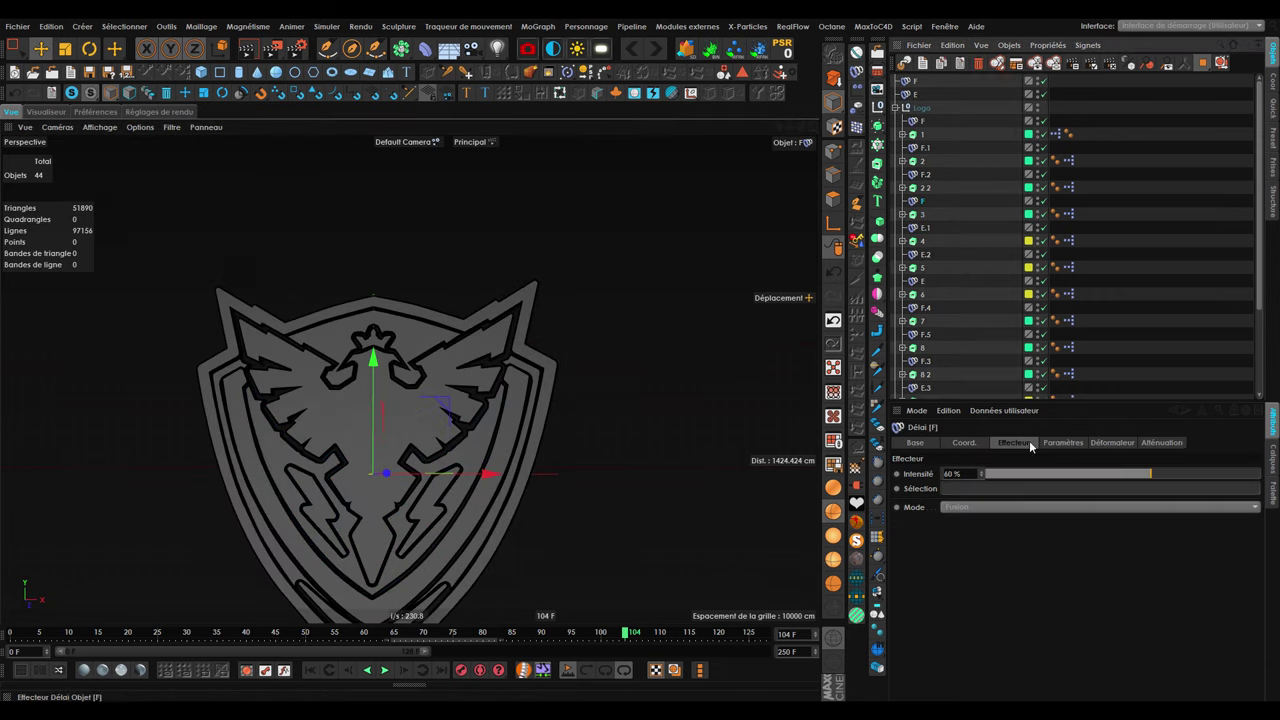
pyautogui.click(973, 507)
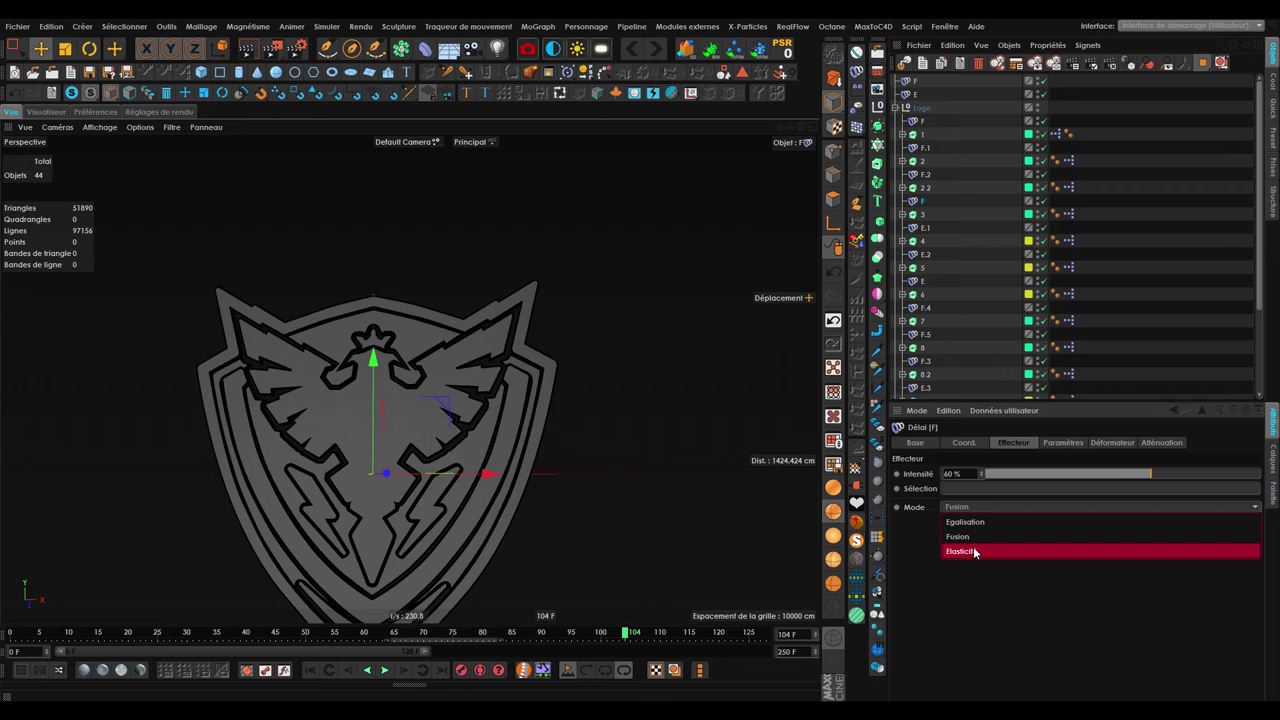
pyautogui.click(975, 552)
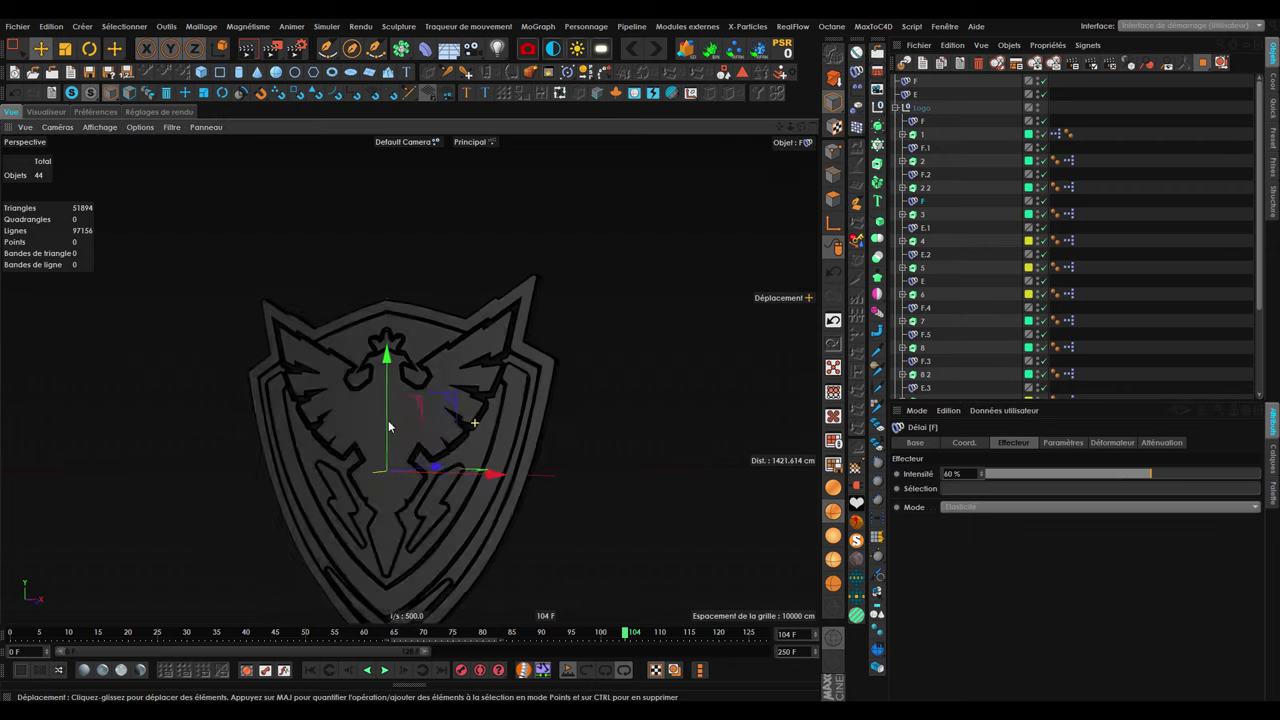
pyautogui.moveTo(287, 632); pyautogui.dragTo(182, 636)
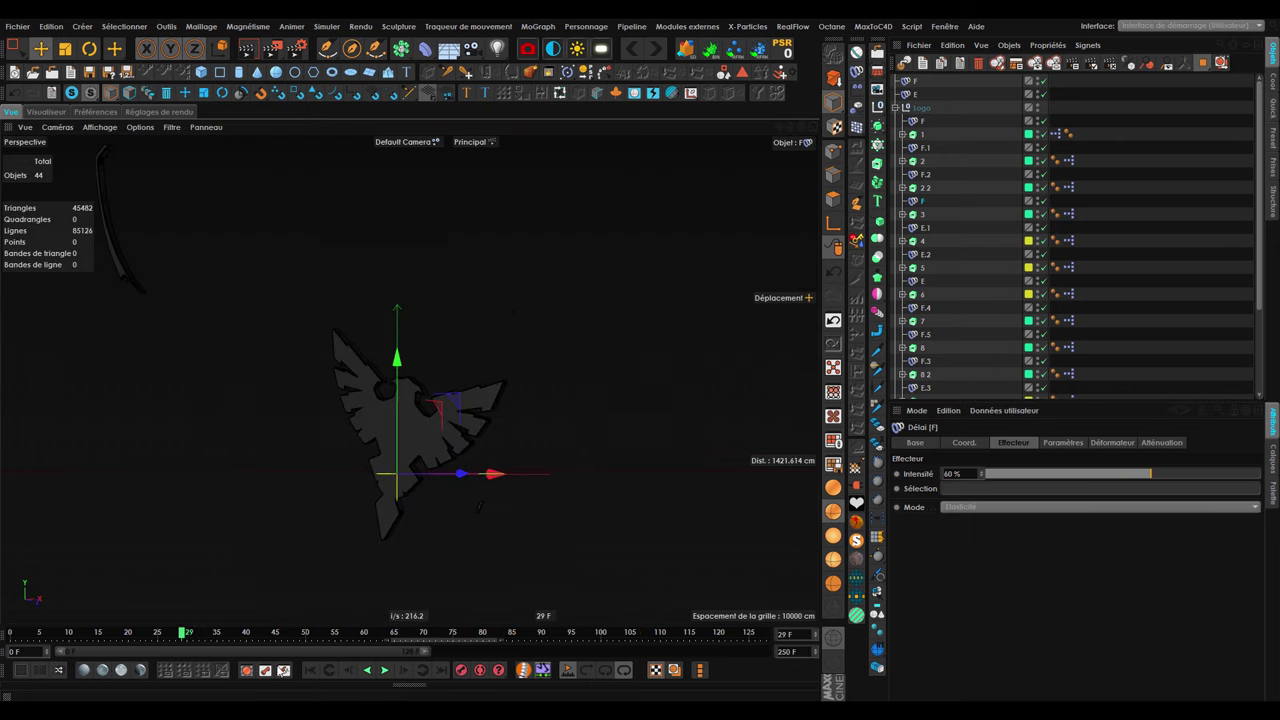
pyautogui.click(383, 671)
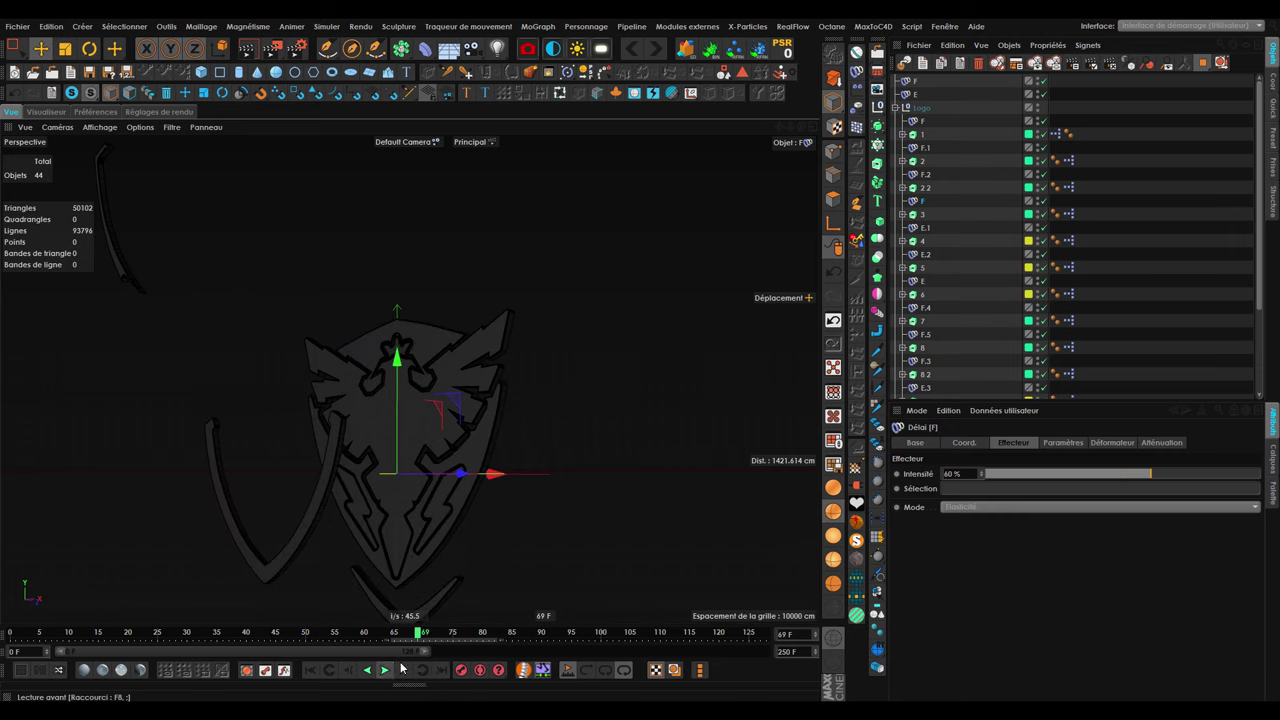
pyautogui.write('40')
pyautogui.press('Return')
# Replay the assembly and compare it with the reference video's shield fly-in.
pyautogui.click(382, 672)
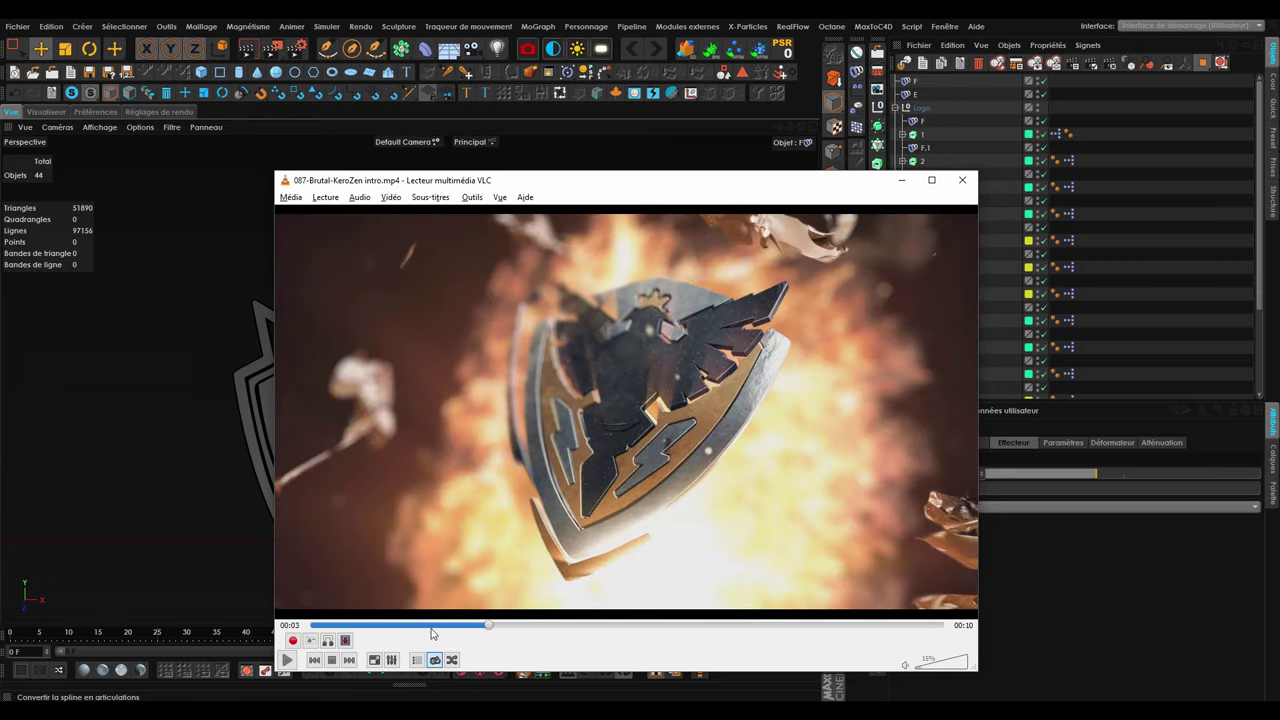
pyautogui.click(483, 625)
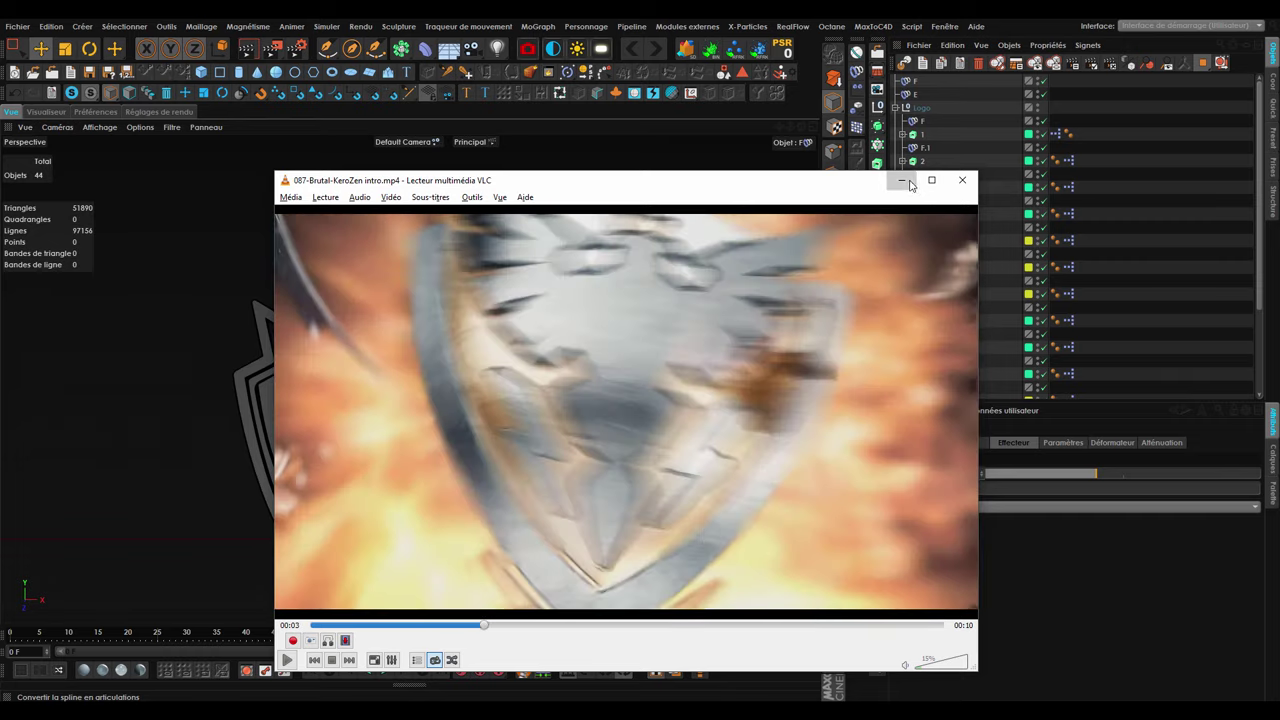
pyautogui.click(902, 180)
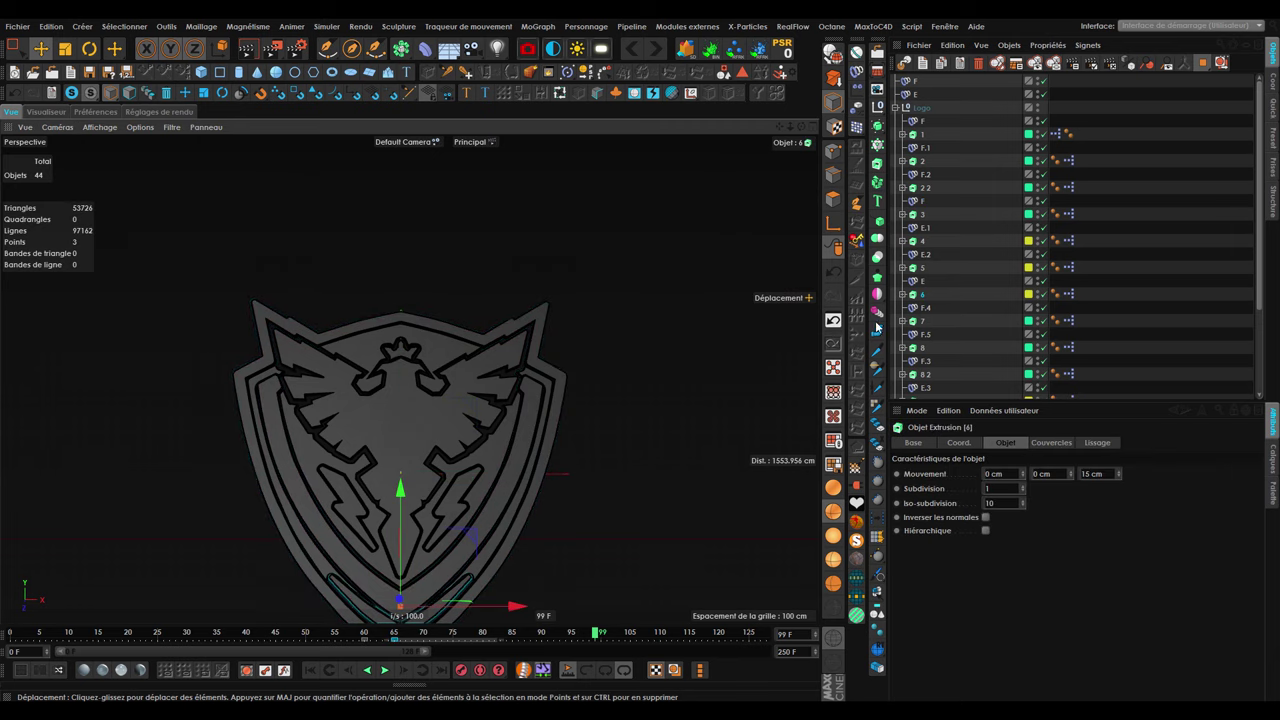
# Select the E delay effector and extrusion piece 3, centring the shield in view.
pyautogui.click(922, 283)
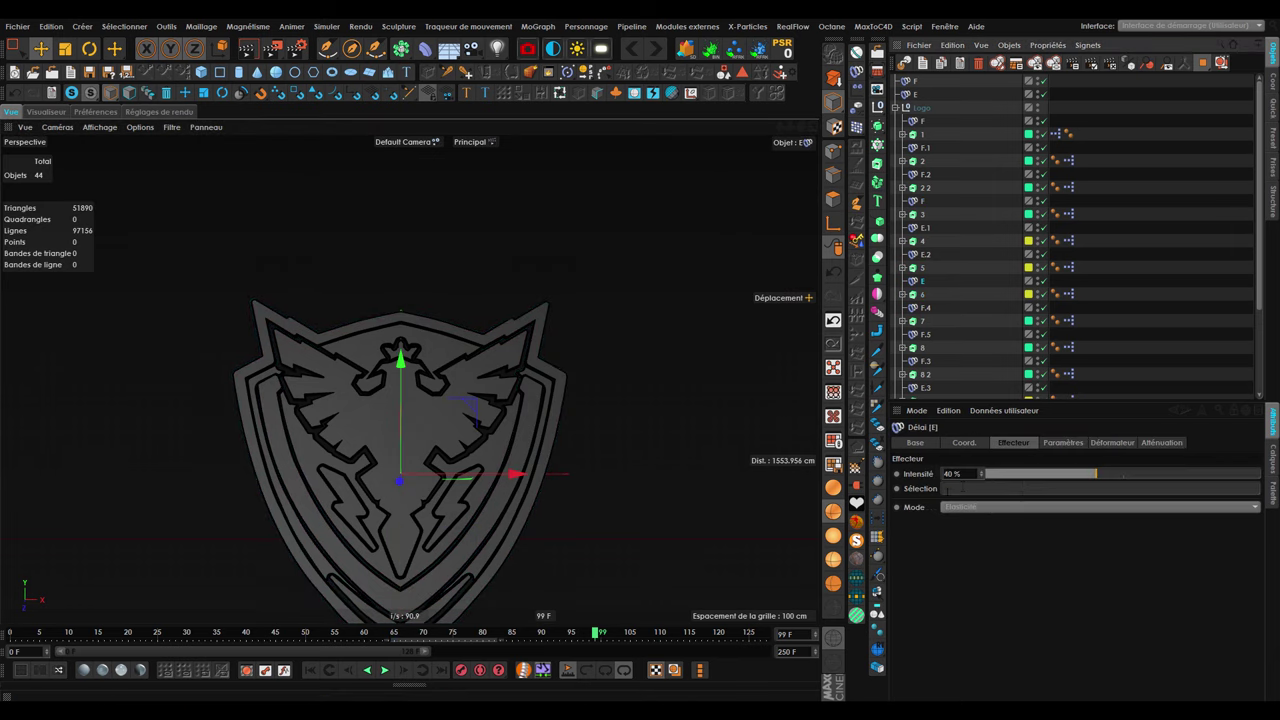
pyautogui.keyDown('alt'); pyautogui.moveTo(441, 522); pyautogui.dragTo(437, 453, button='middle'); pyautogui.keyUp('alt')
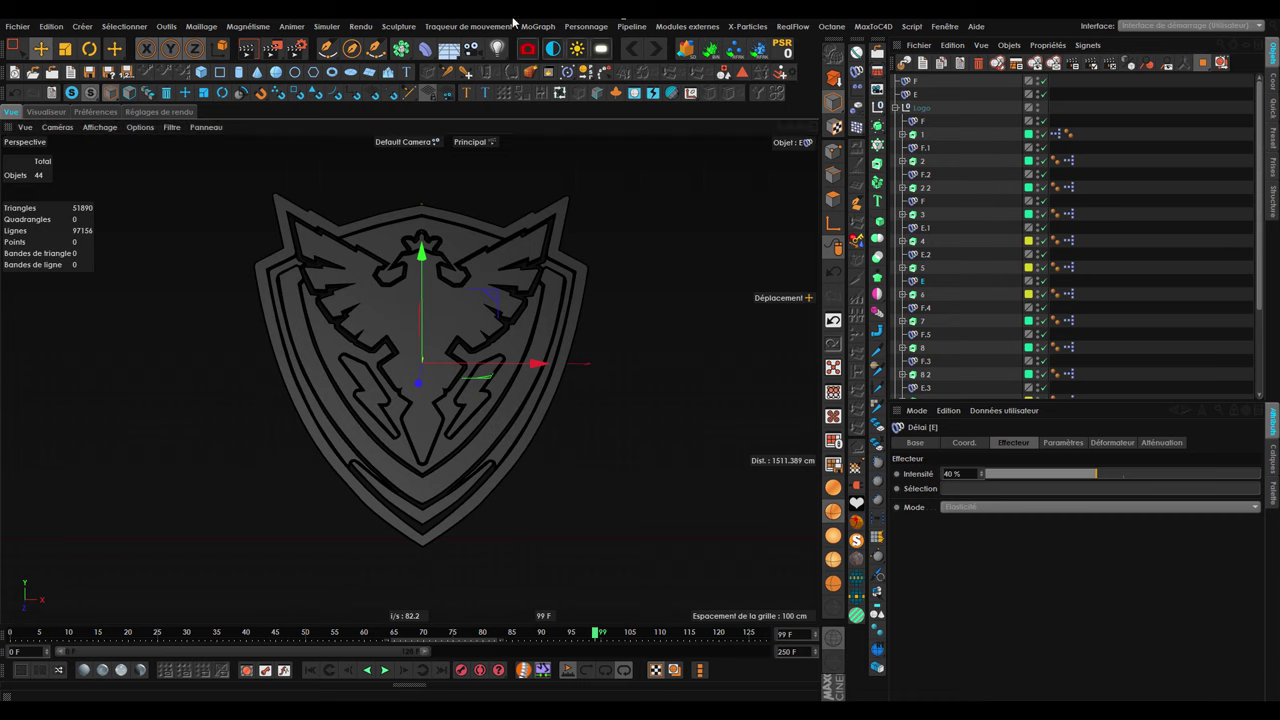
pyautogui.press('space')
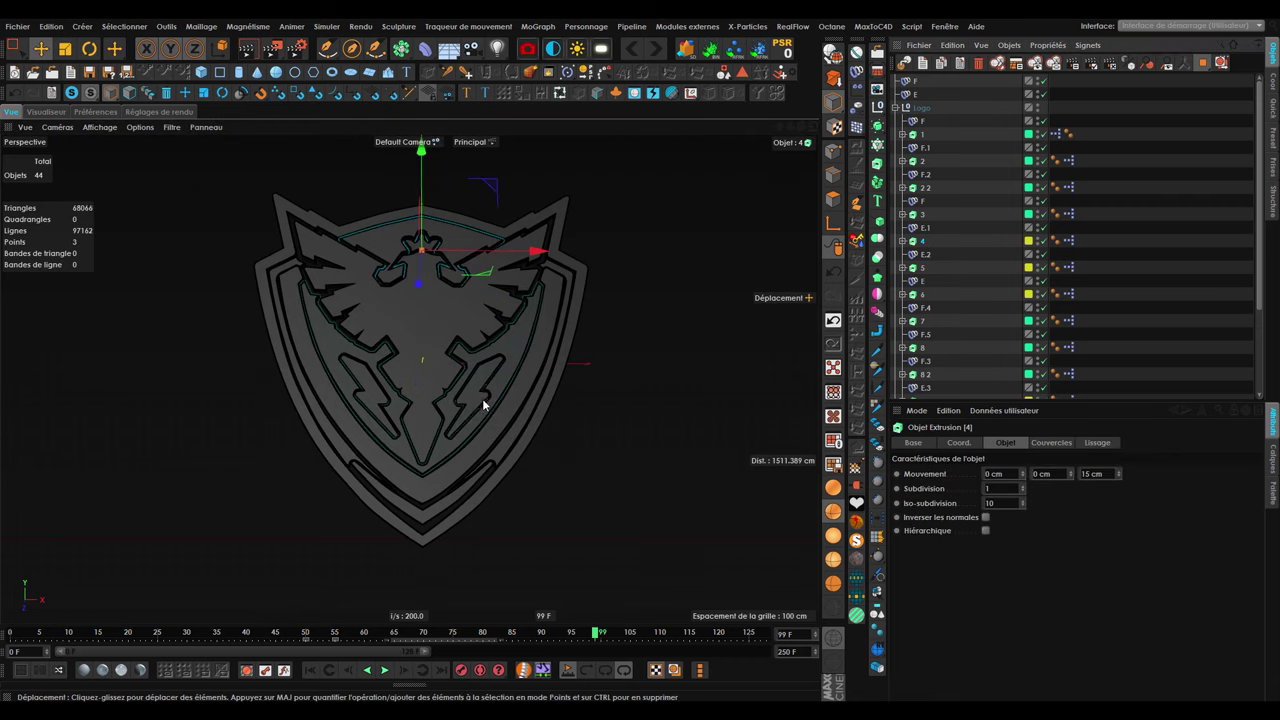
pyautogui.click(509, 362)
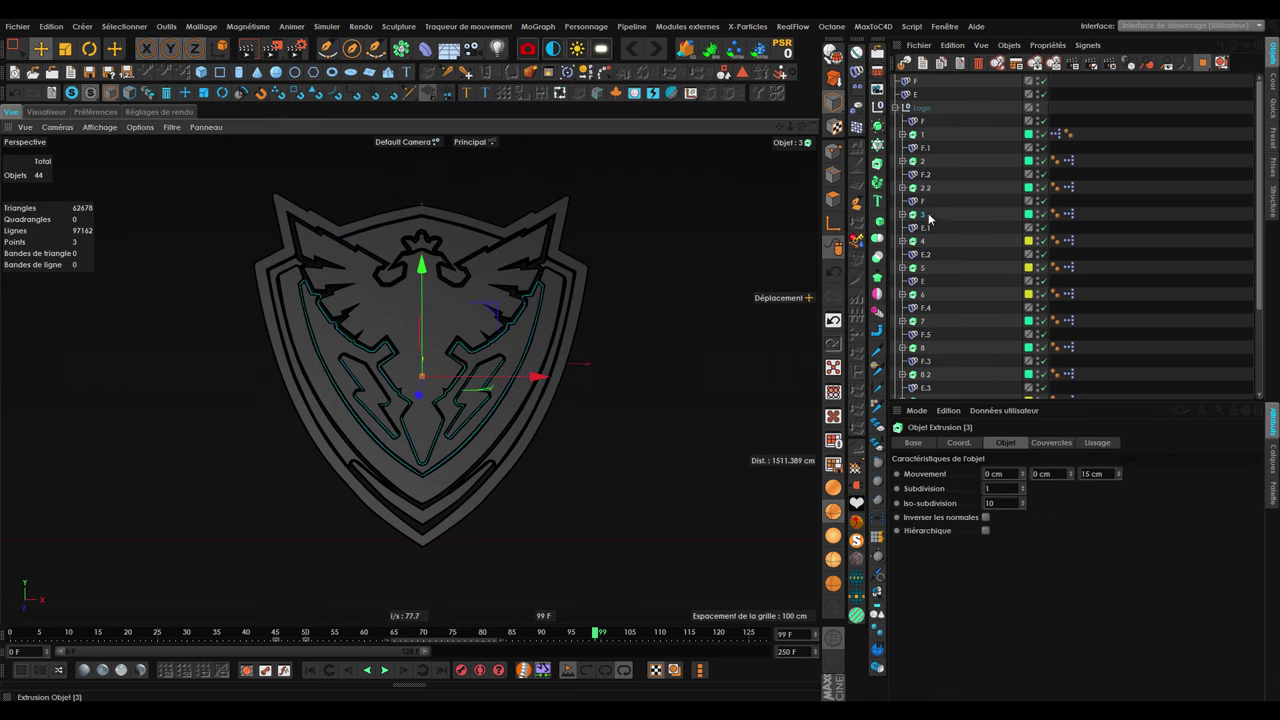
# Check the layer options for piece 3 and for pieces 3 through 6.
pyautogui.click(1029, 217)
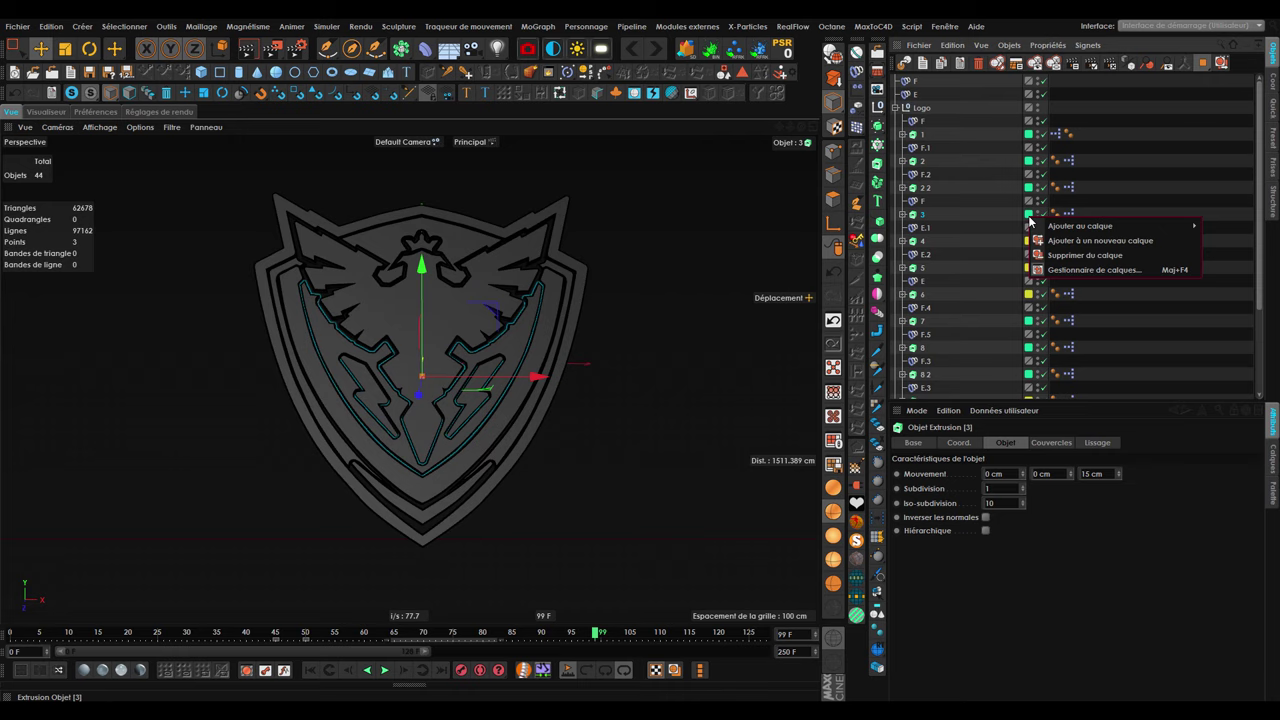
pyautogui.click(985, 222)
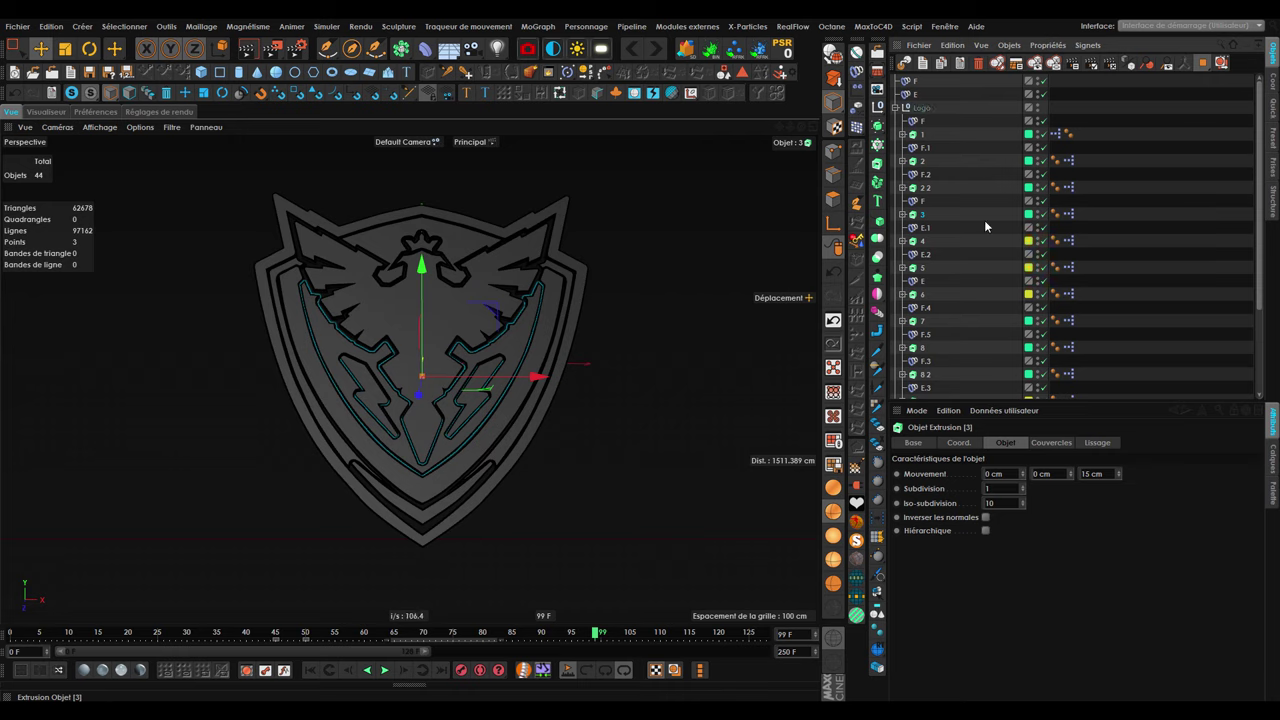
pyautogui.click(920, 301)
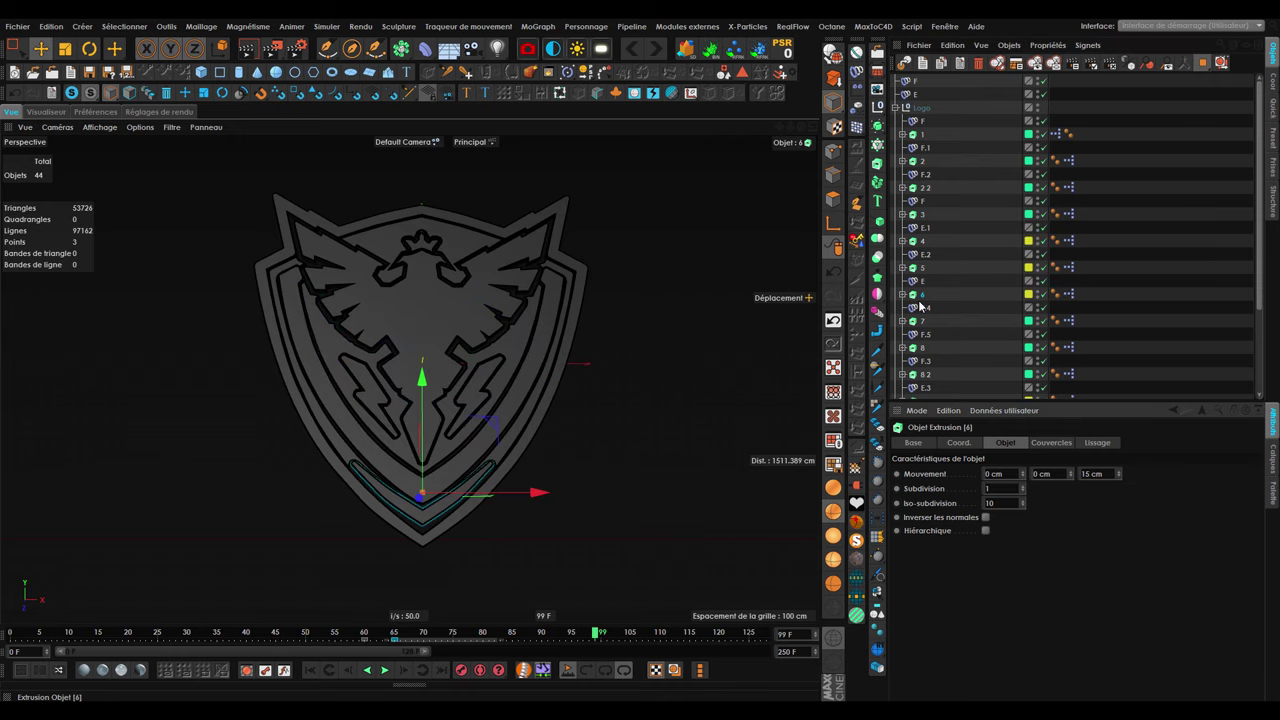
pyautogui.moveTo(940, 207); pyautogui.dragTo(906, 300)
pyautogui.click(1029, 216)
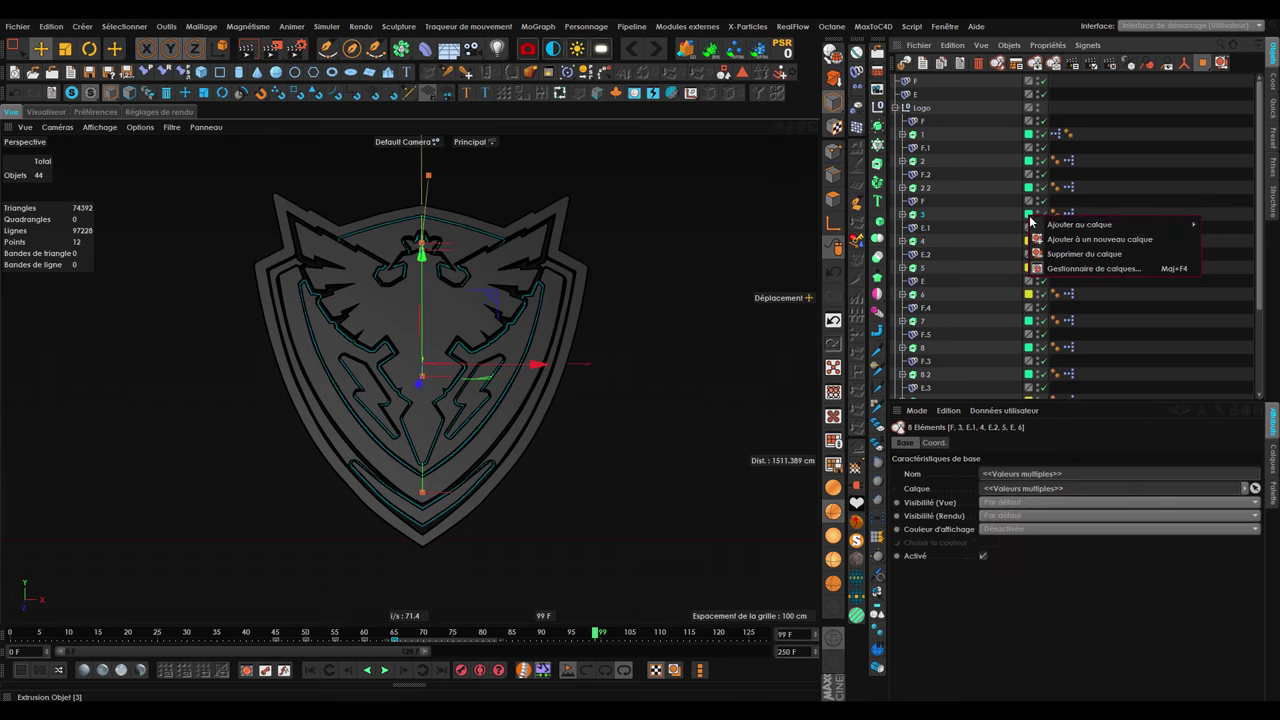
pyautogui.click(1209, 240)
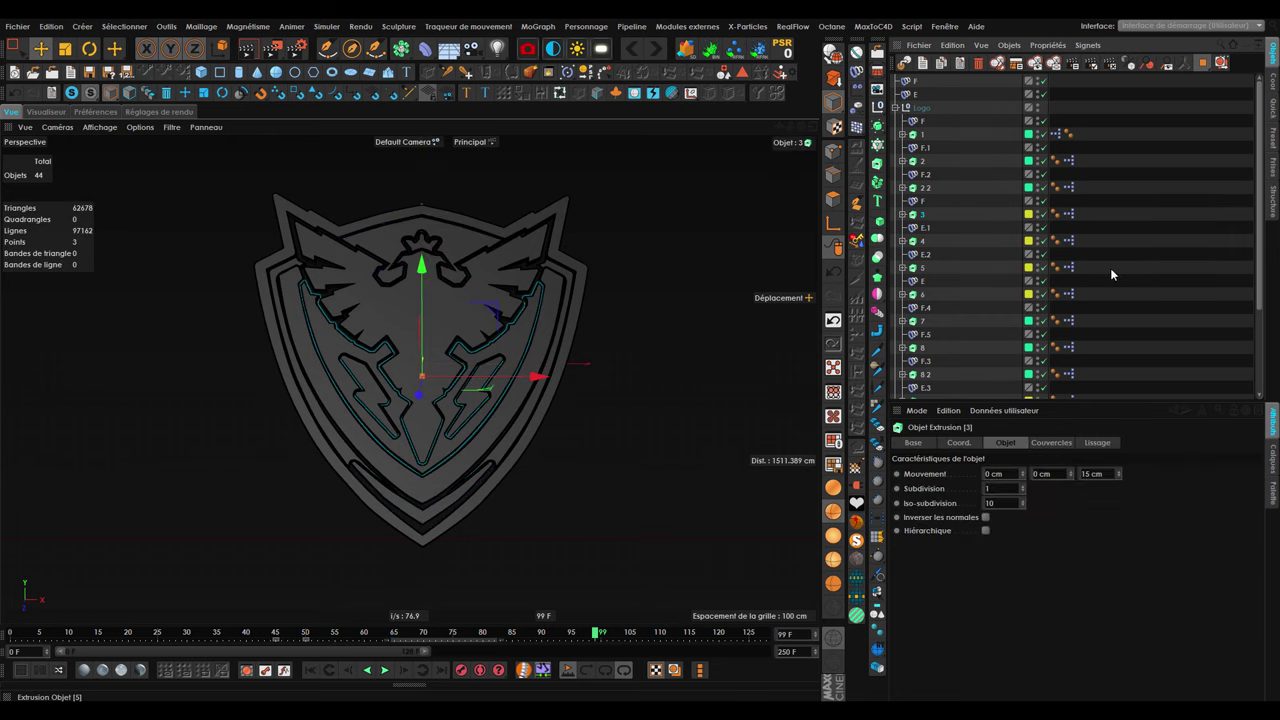
# Rename the delay effector under 2.2 to E, then pause the reference intro.
pyautogui.doubleClick(925, 201)
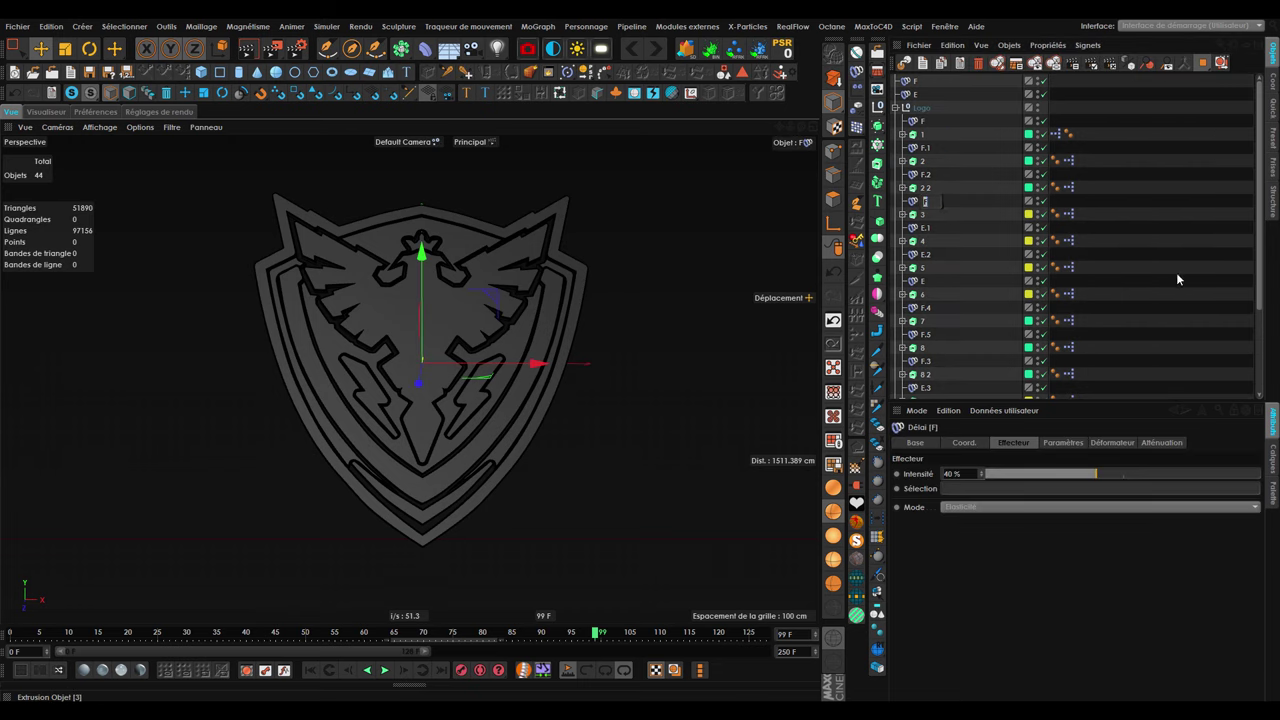
pyautogui.write('E')
pyautogui.press('Return')
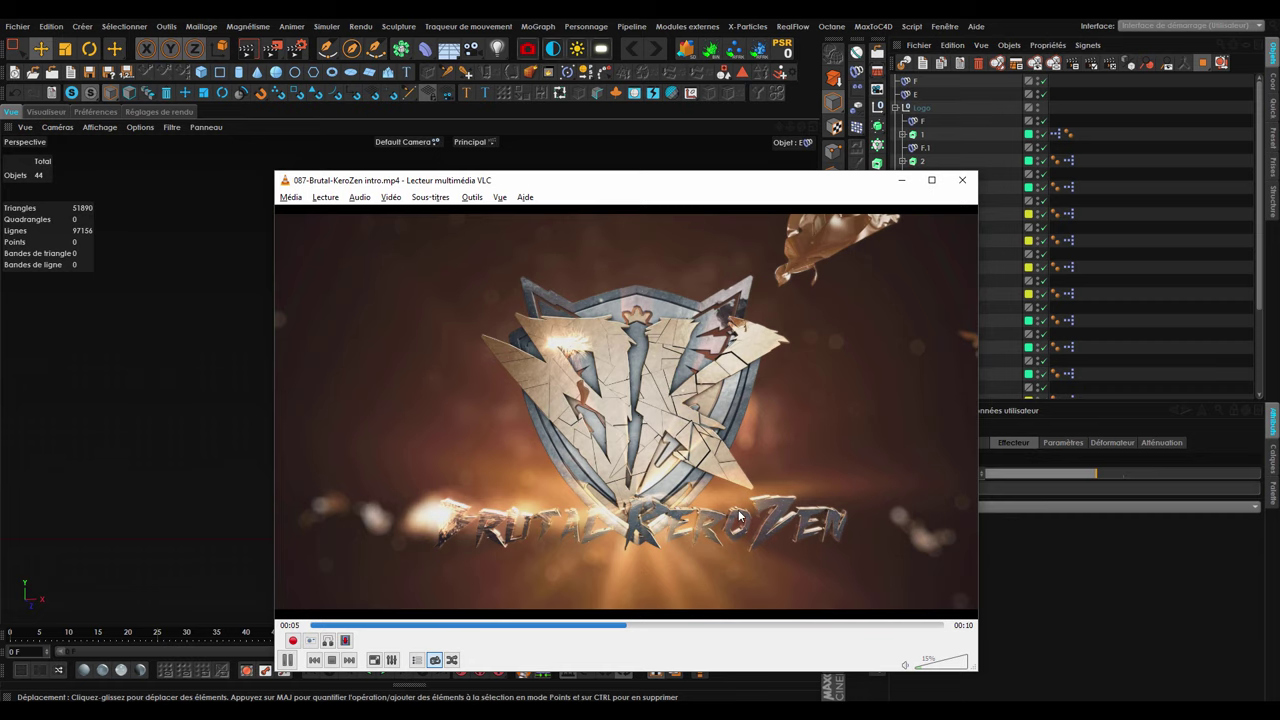
pyautogui.press('space')
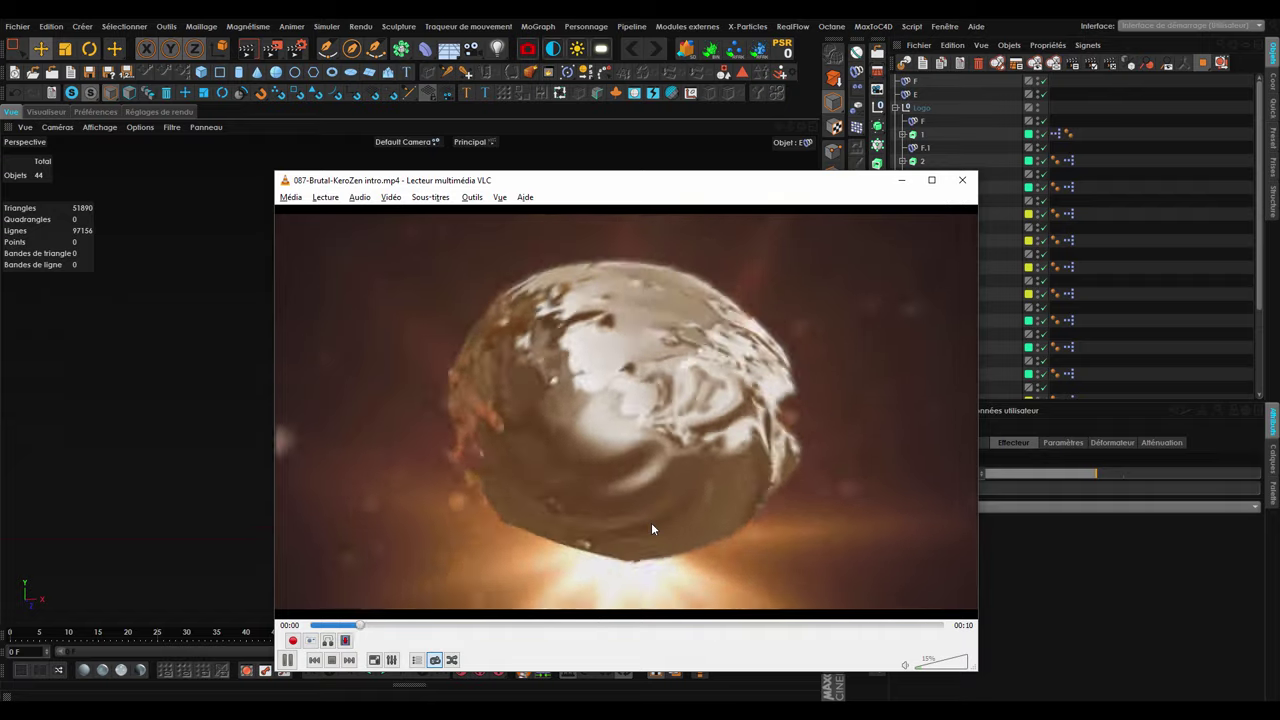
# Collapse the Logo group and disable the cloth sphere's Surface de subdivision.
pyautogui.click(903, 183)
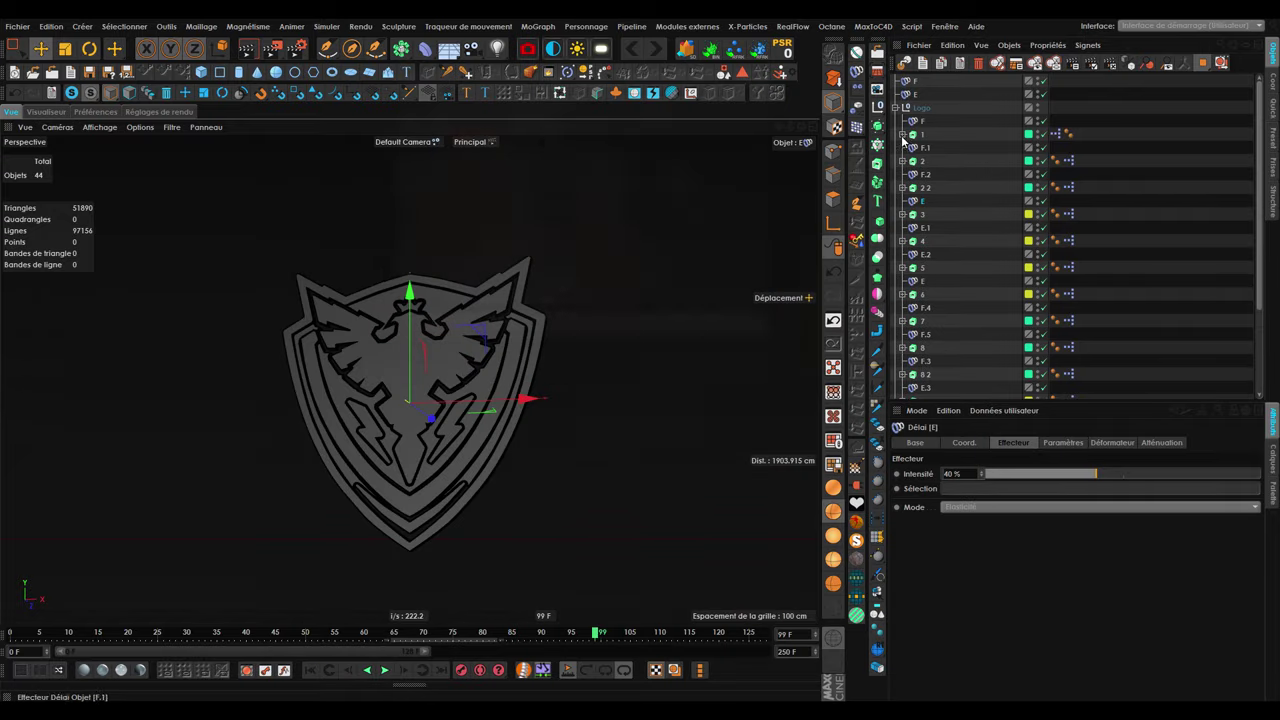
pyautogui.click(897, 107)
pyautogui.click(1043, 148)
pyautogui.click(1043, 135)
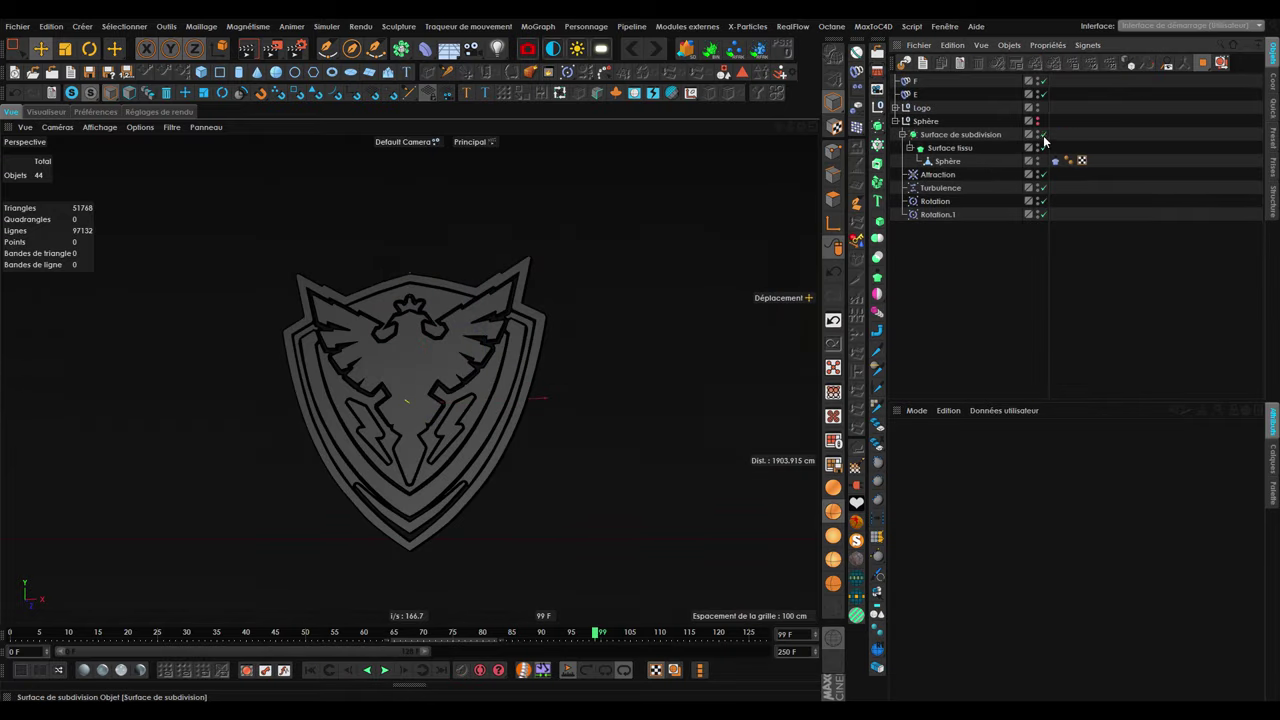
pyautogui.click(1043, 134)
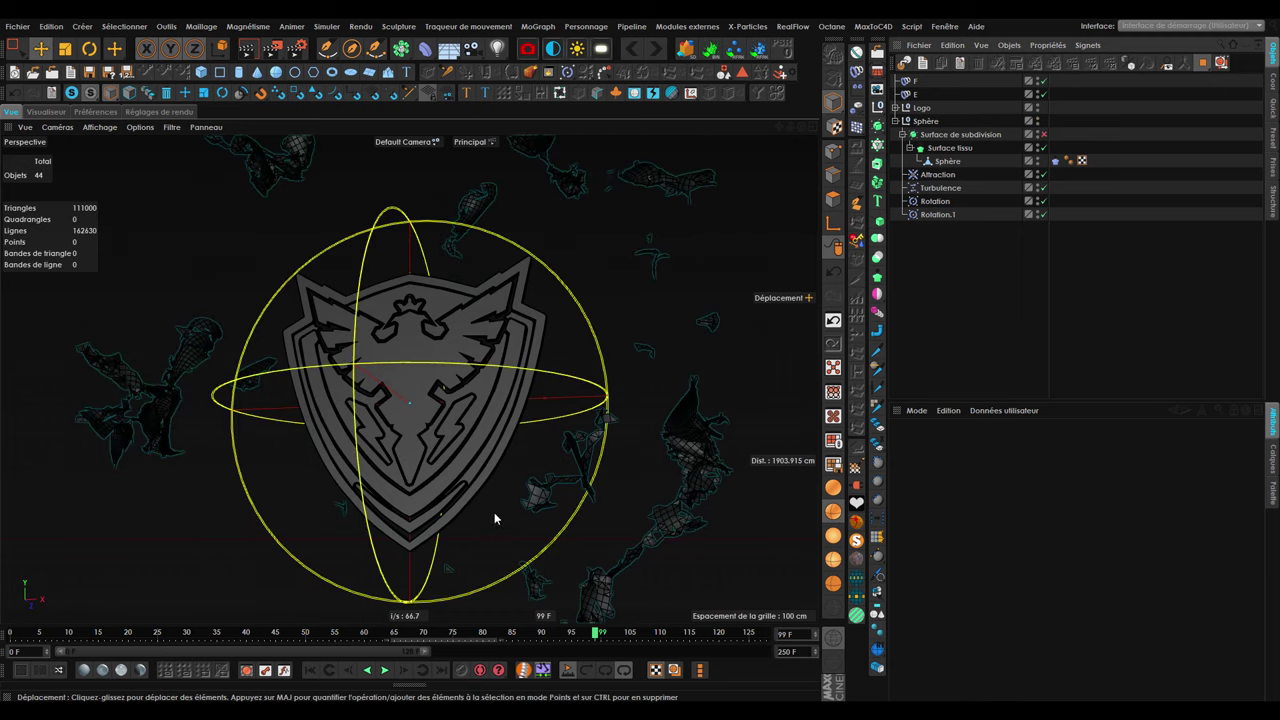
# Return to frame 0, zoom in on the sphere, and select the top-right logo piece.
pyautogui.hotkey('shift', 'f')
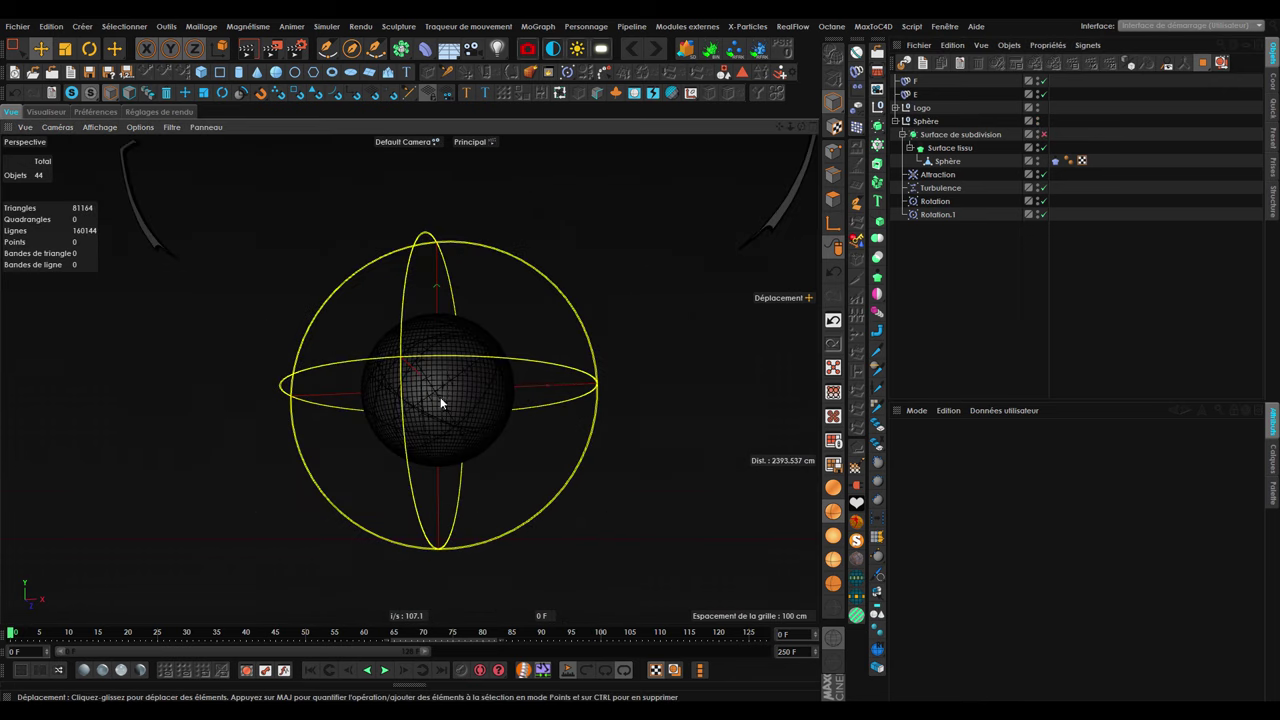
pyautogui.scroll(3, 450, 400)
pyautogui.scroll(1, 454, 397)
pyautogui.scroll(1, 464, 395)
pyautogui.scroll(1, 448, 404)
pyautogui.scroll(1, 445, 395)
pyautogui.scroll(-4, 357, 410)
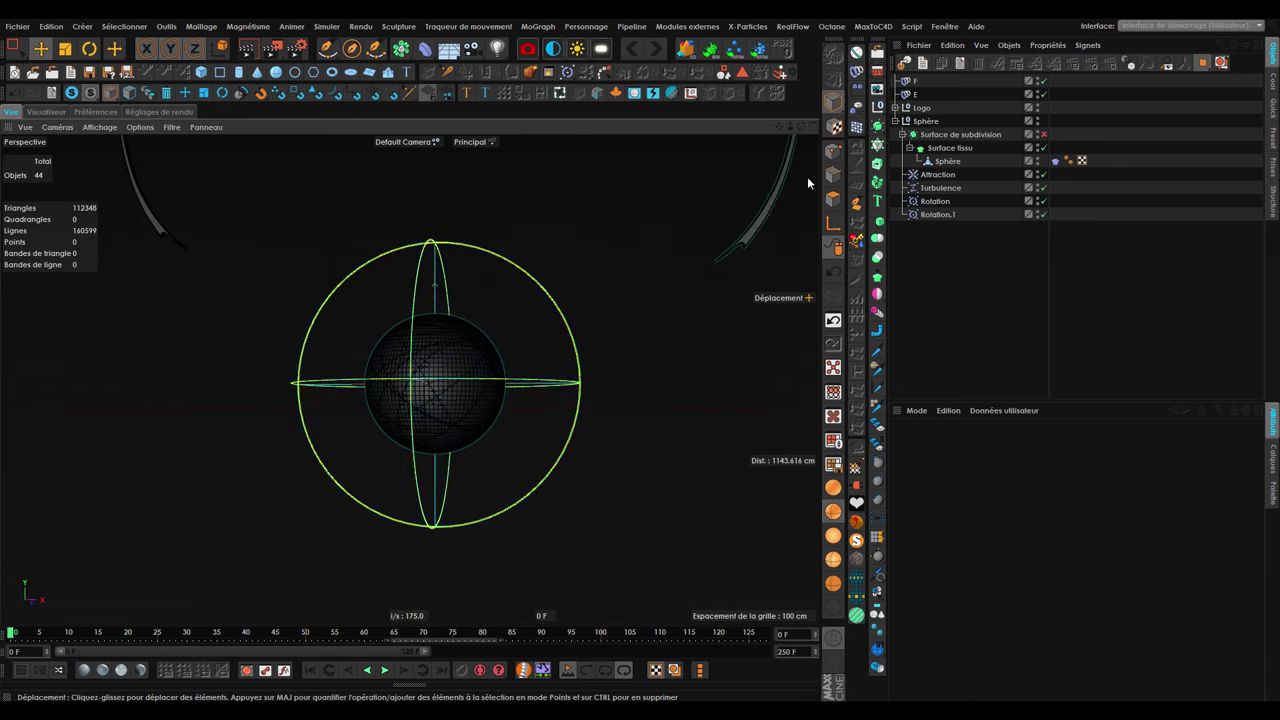
pyautogui.click(790, 180)
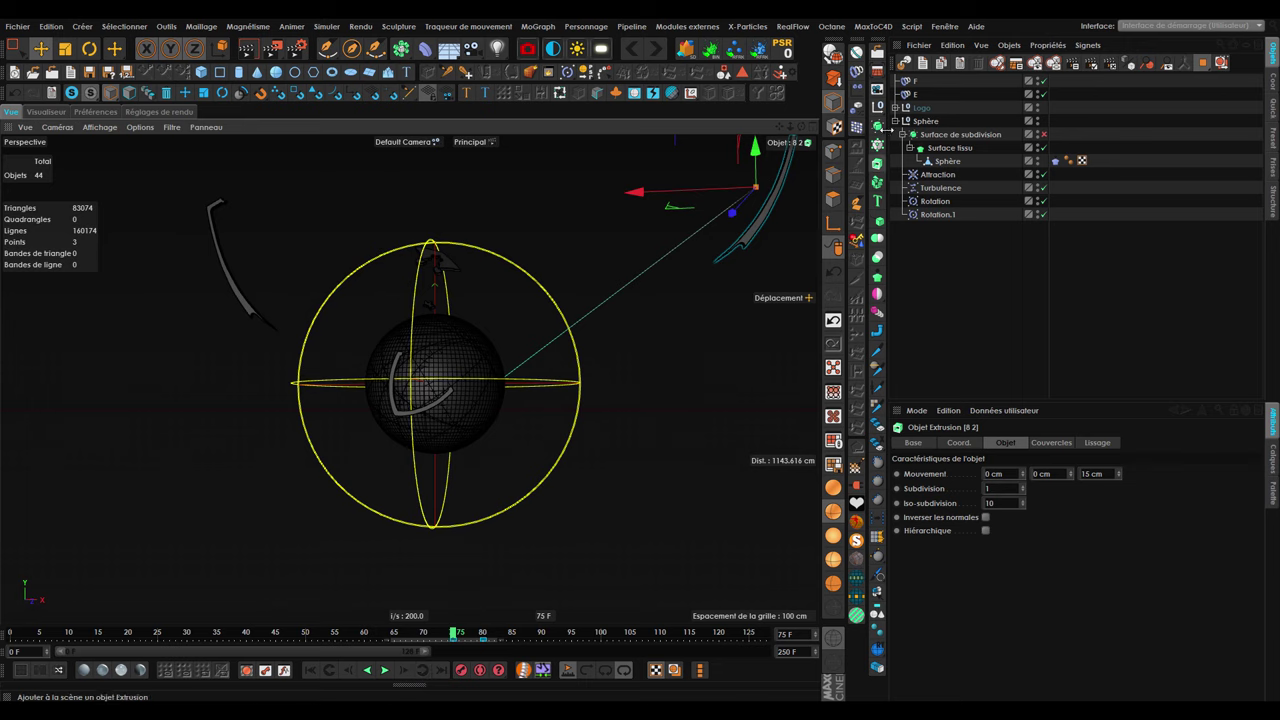
# Disable the XPresso tag on piece 8 2 and set its scale to 0.5.
pyautogui.click(897, 107)
pyautogui.scroll(-3, 981, 317)
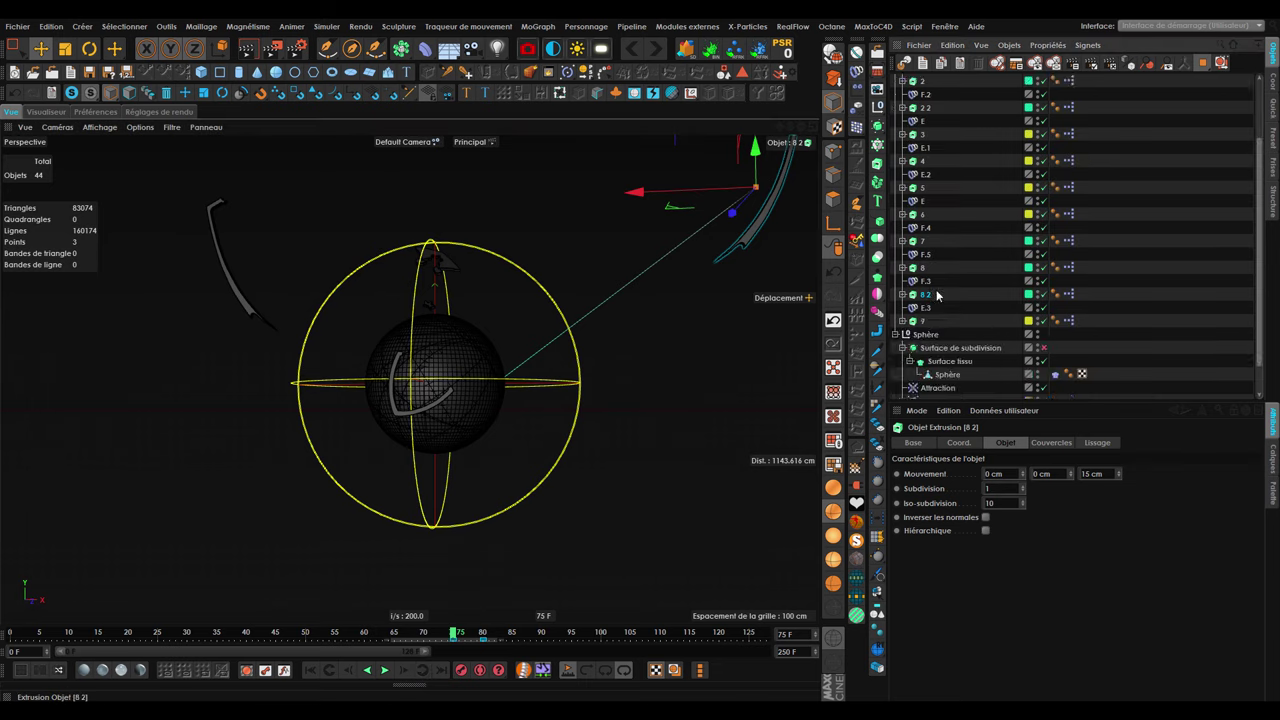
pyautogui.click(965, 446)
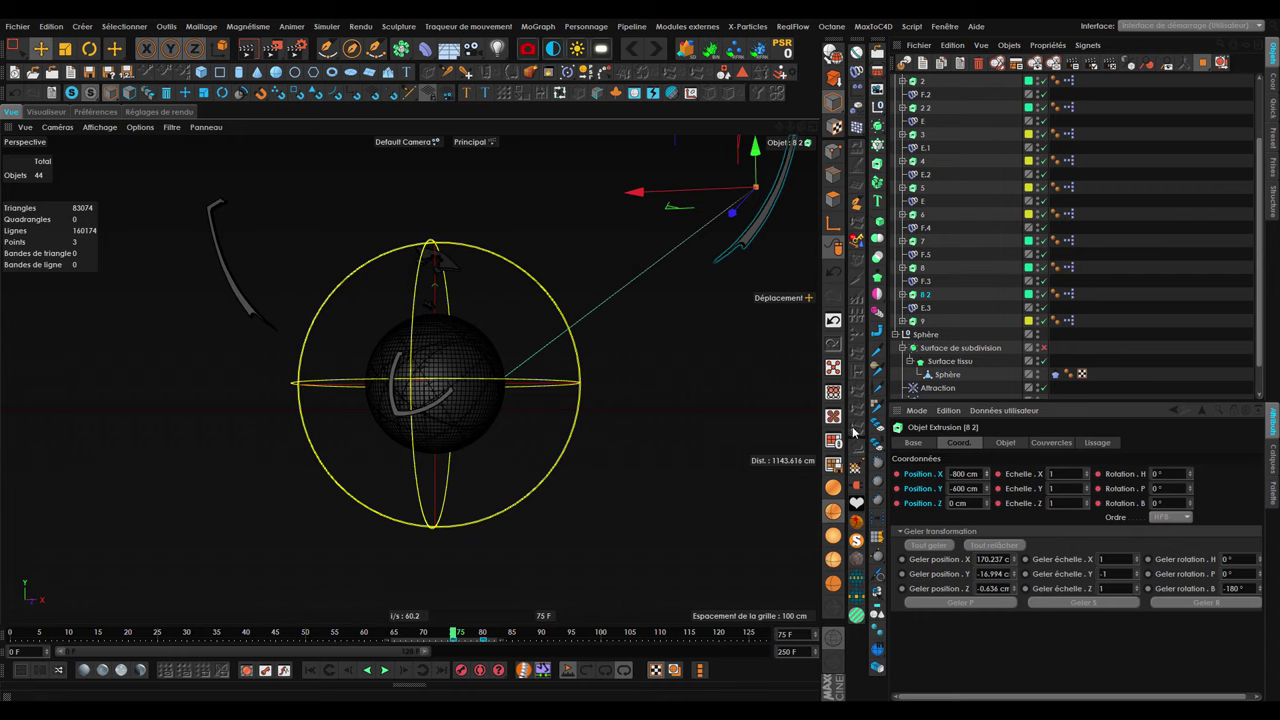
pyautogui.click(1069, 294)
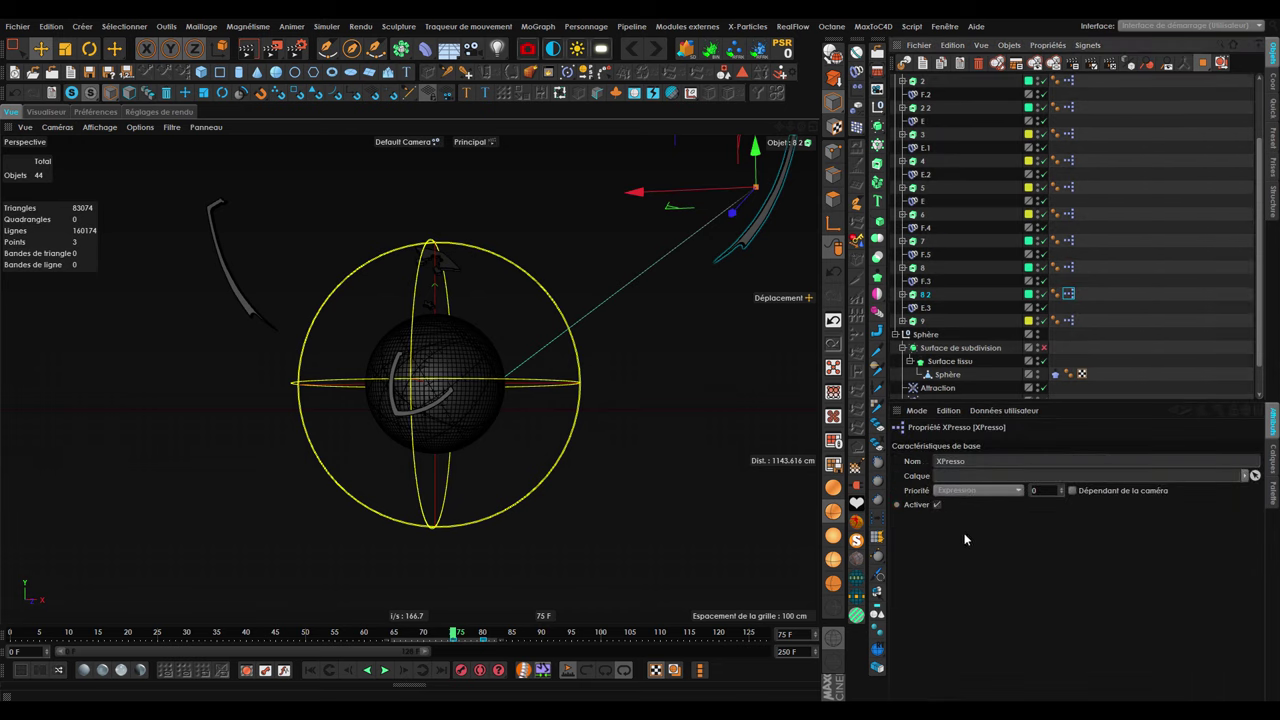
pyautogui.click(937, 505)
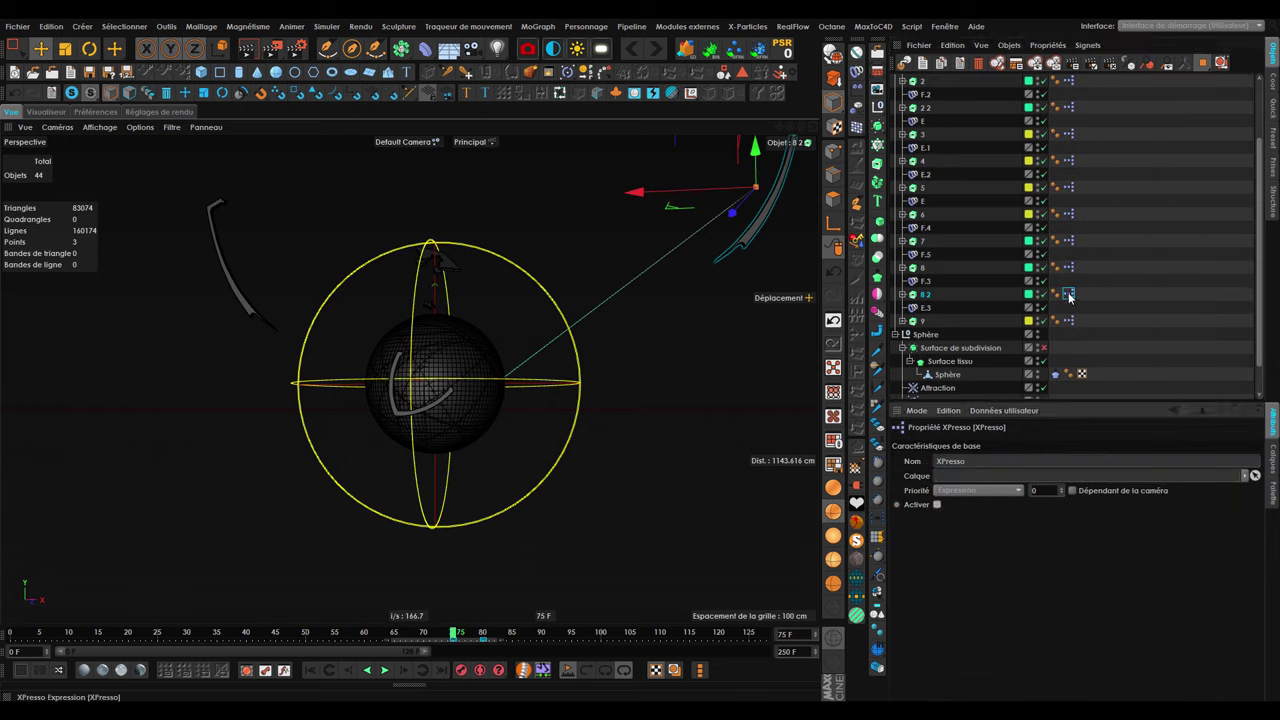
pyautogui.click(922, 295)
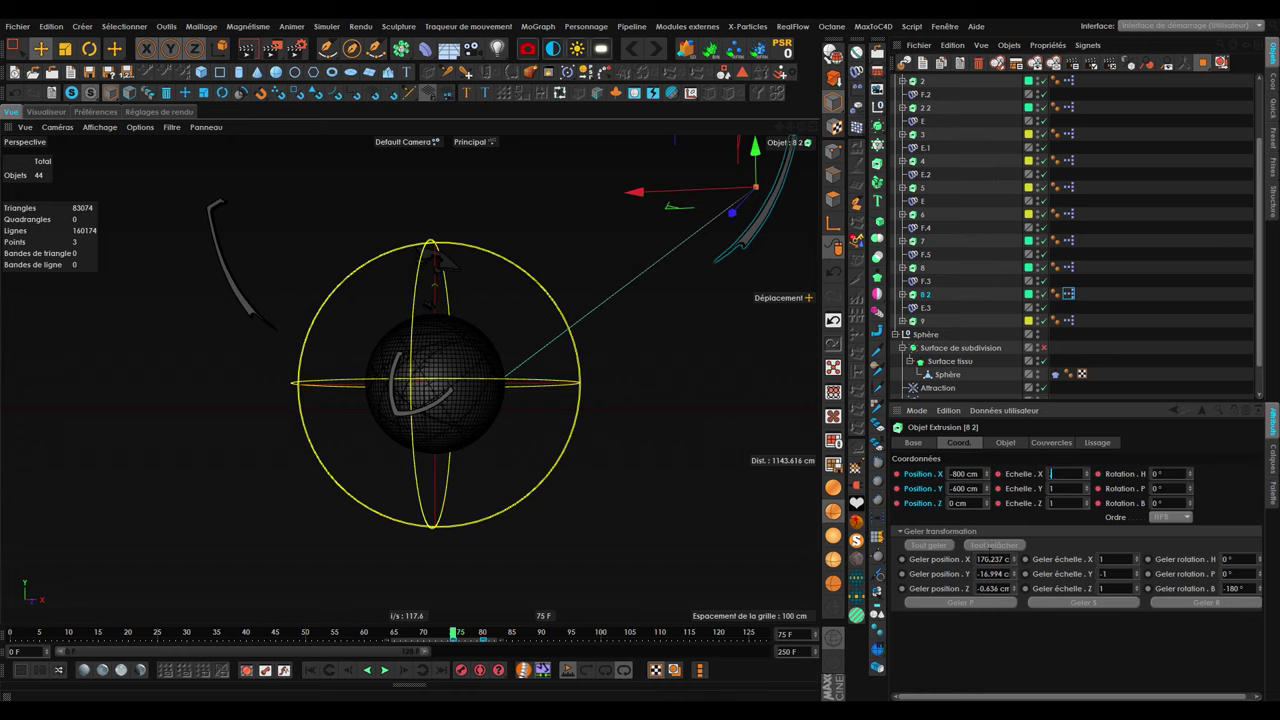
pyautogui.write('0.5')
pyautogui.press('Tab')
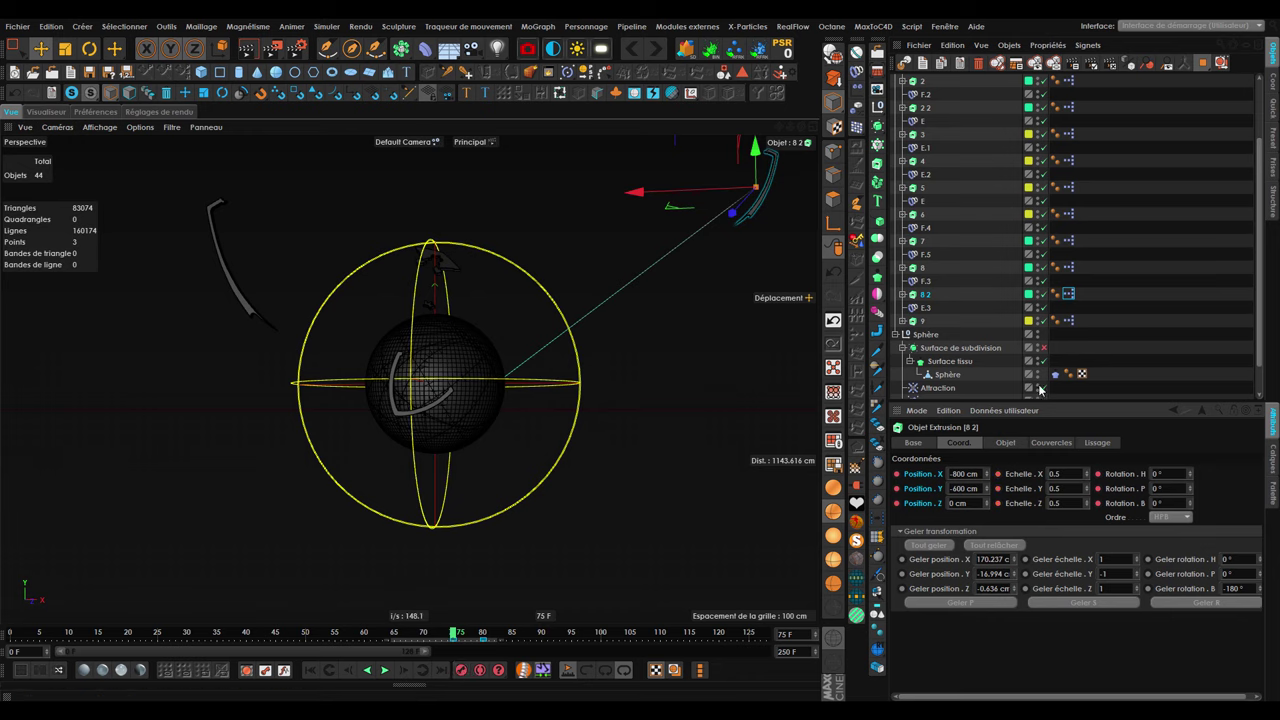
# Disable the XPresso tag on piece 8 and set its scale to 0.5.
pyautogui.click(1068, 267)
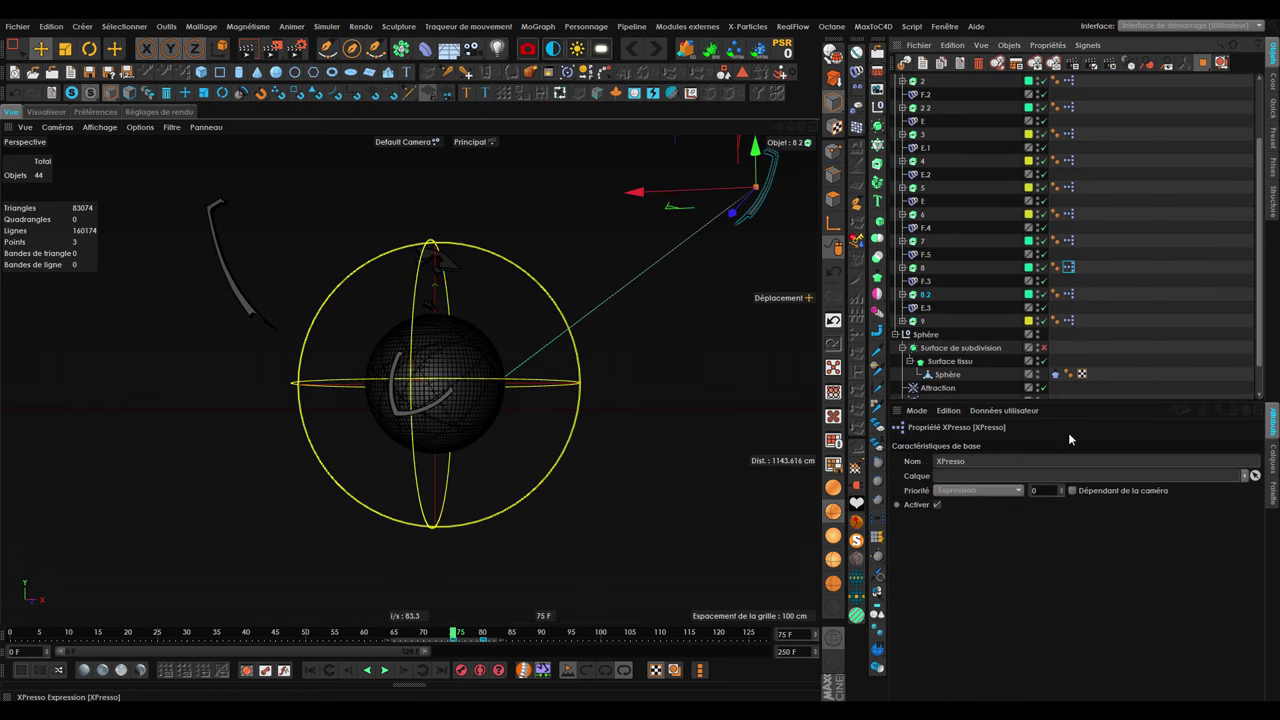
pyautogui.click(937, 505)
pyautogui.click(925, 273)
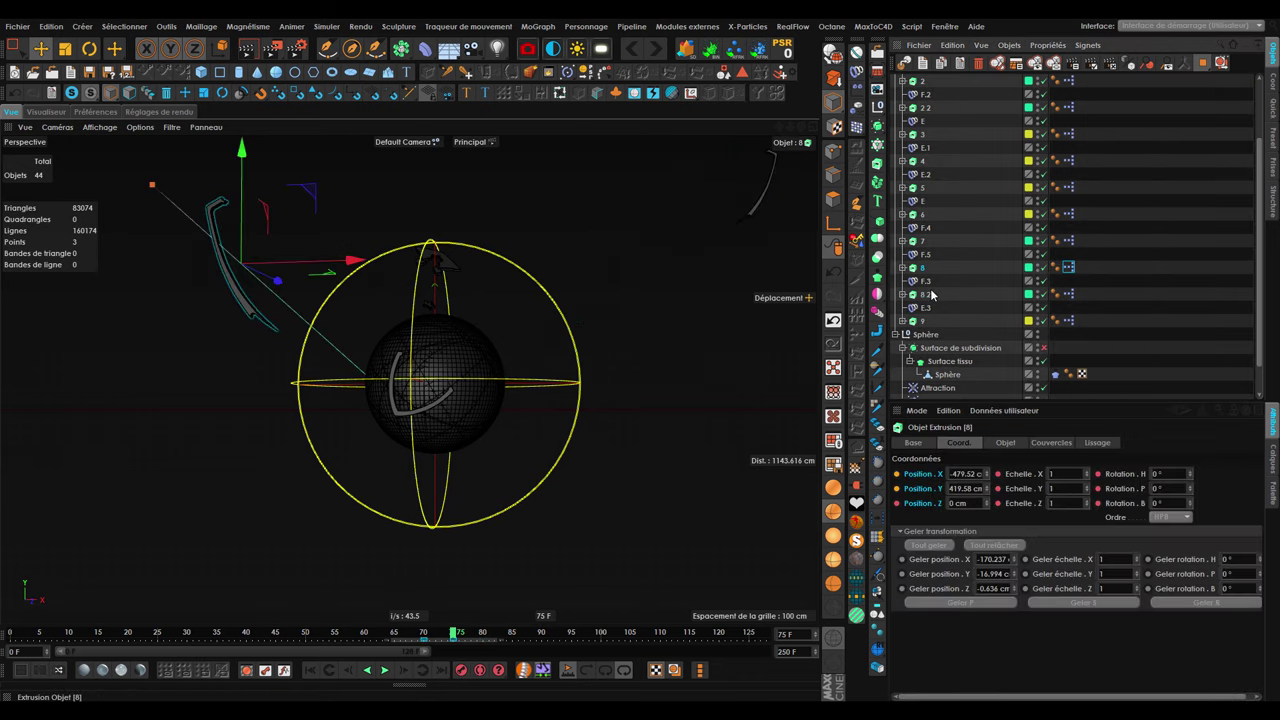
pyautogui.click(1063, 474)
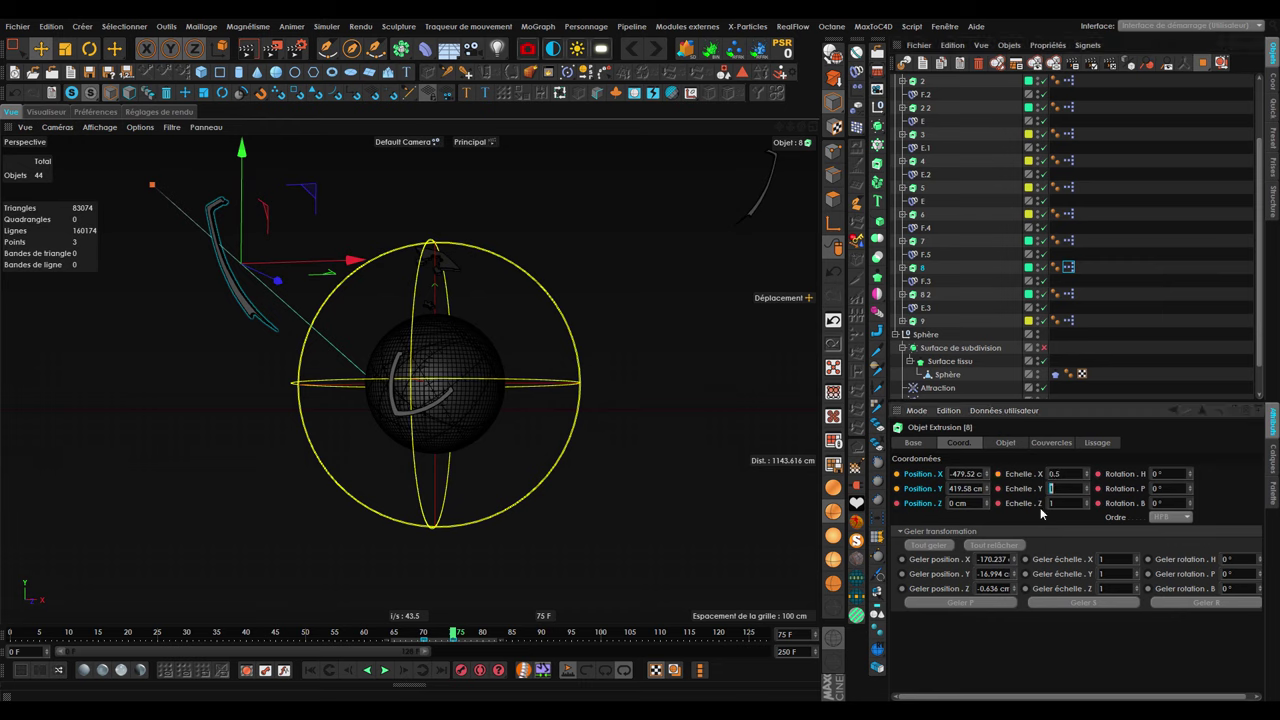
pyautogui.write('0.5')
pyautogui.press('Tab')
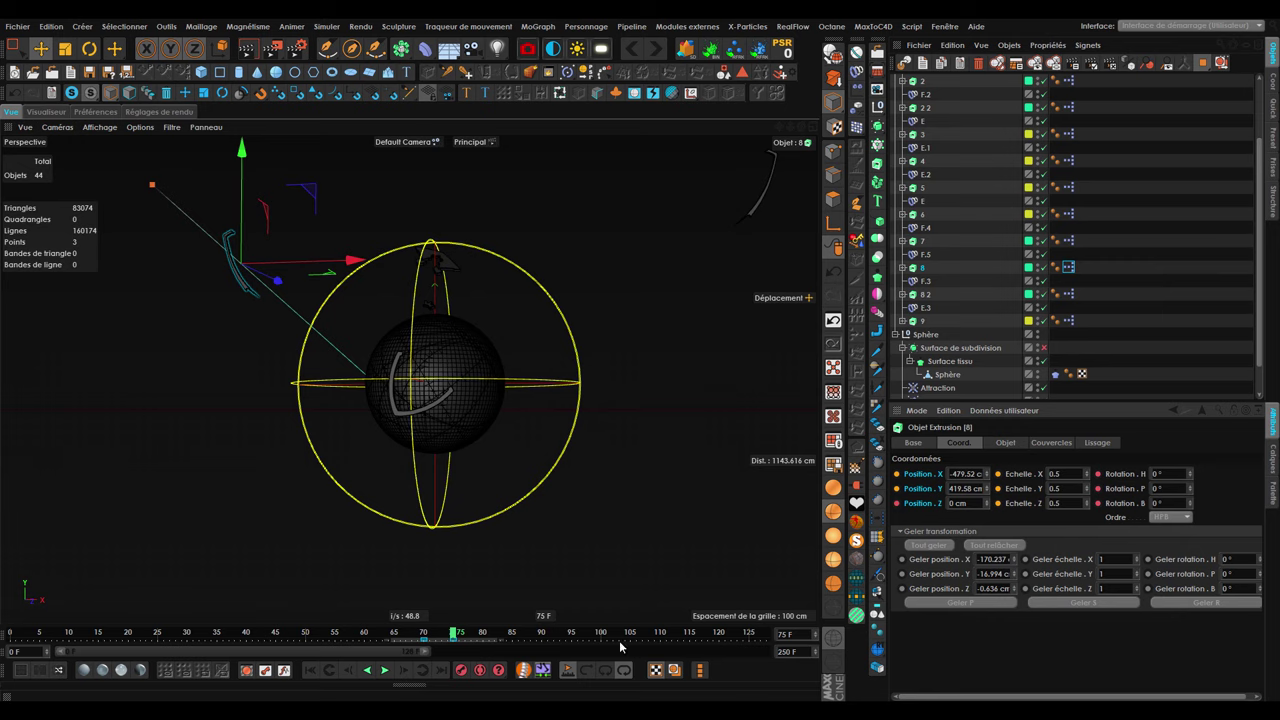
# Step back to frame 70 and edit piece 8 2's Y scale.
pyautogui.moveTo(454, 636); pyautogui.dragTo(424, 634)
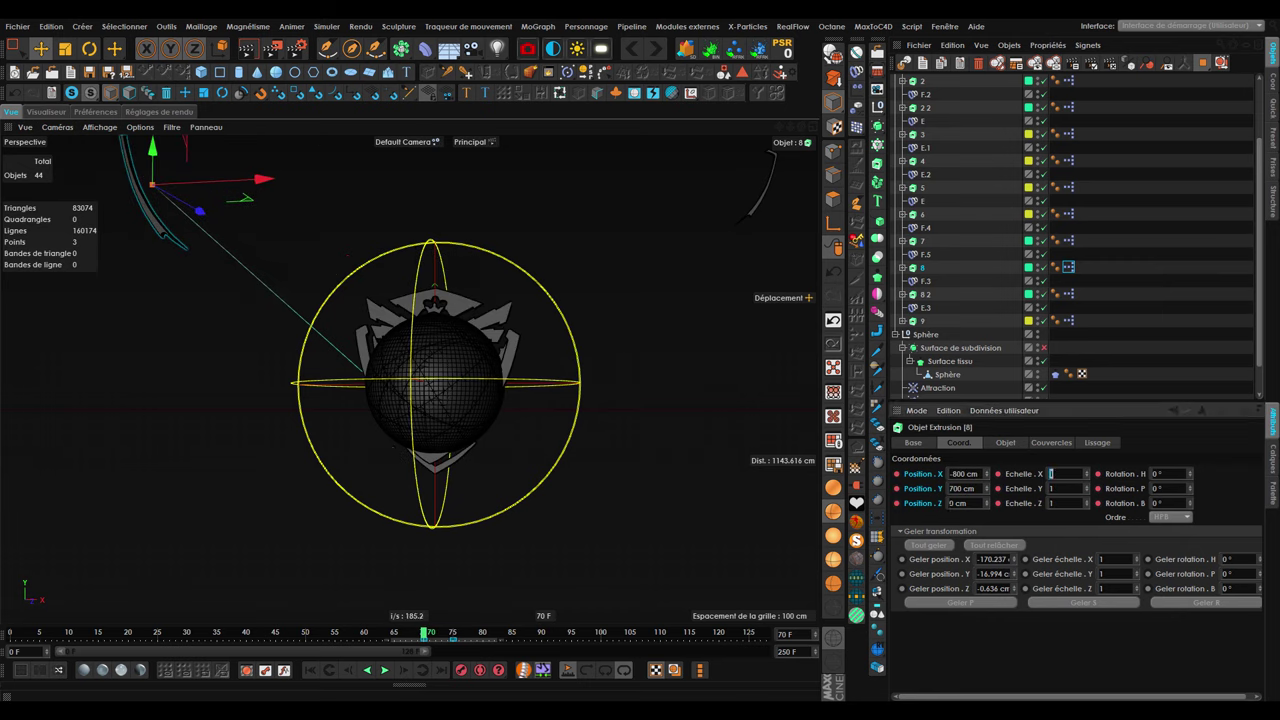
pyautogui.click(924, 296)
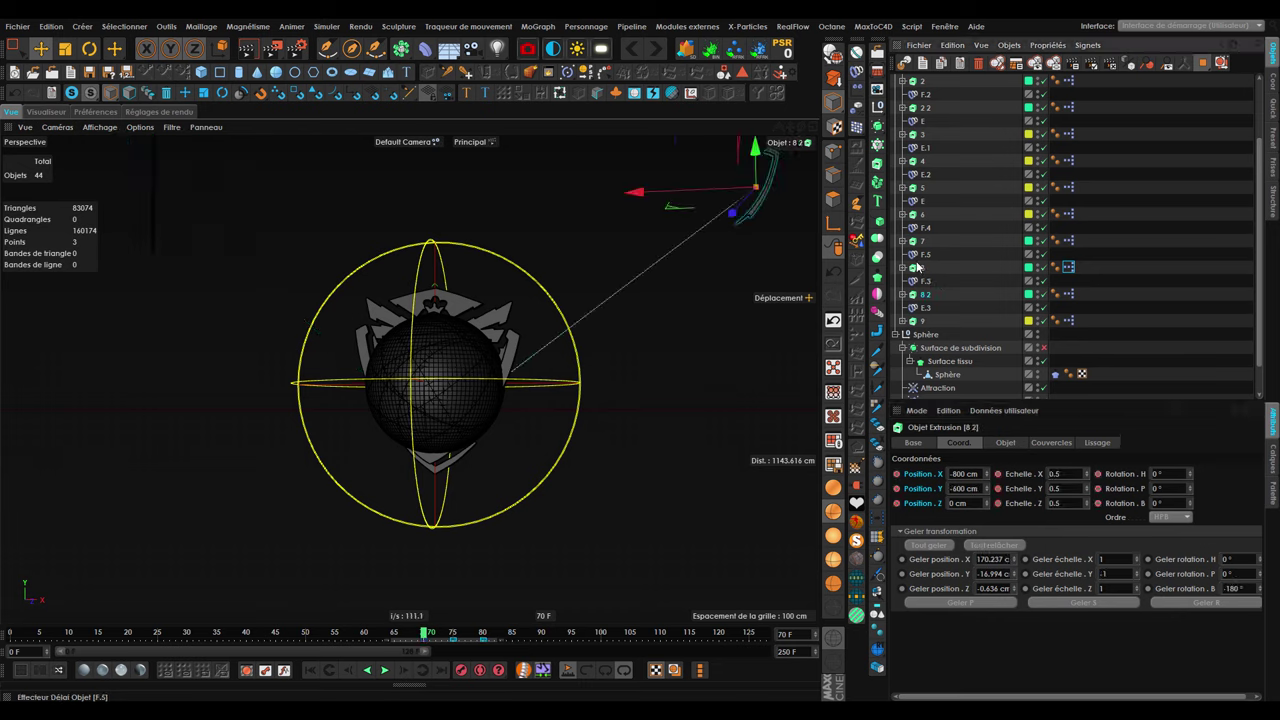
pyautogui.click(1062, 488)
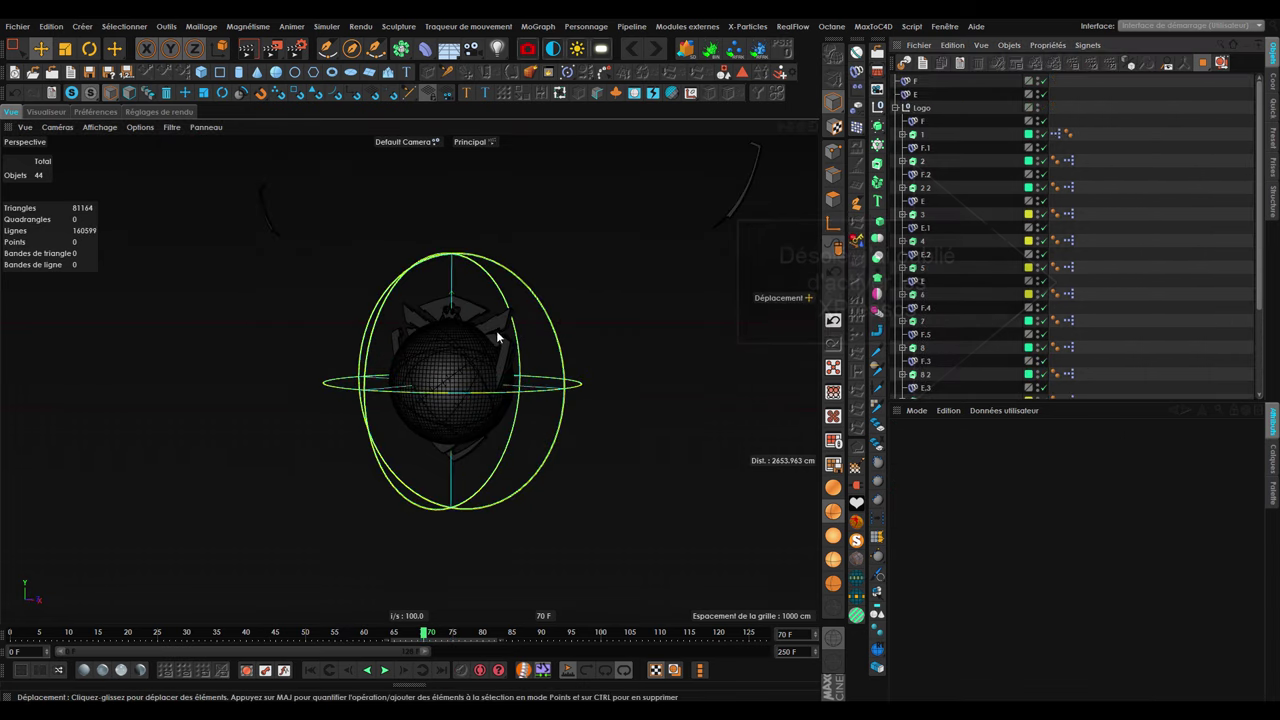
# Select logo piece 1, orbit so the eagle faces the camera, and replay the assembly from frame 0.
pyautogui.click(494, 328)
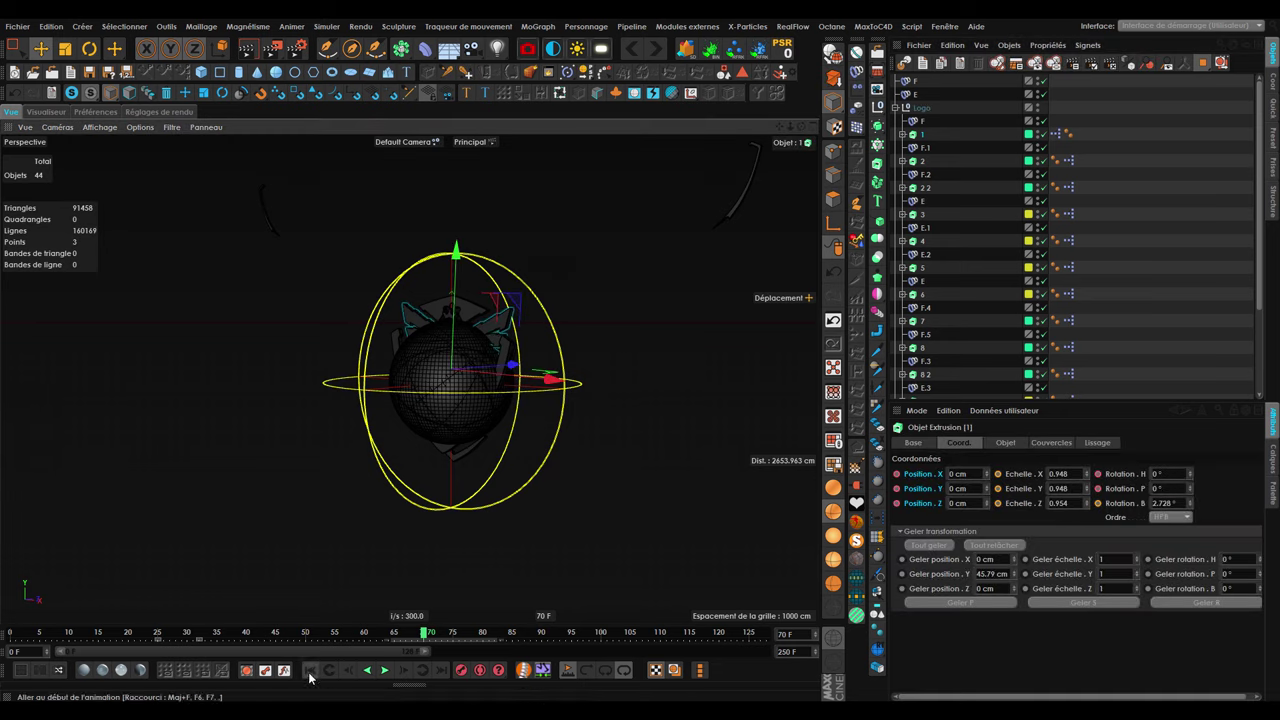
pyautogui.keyDown('alt'); pyautogui.moveTo(449, 378); pyautogui.dragTo(388, 624); pyautogui.keyUp('alt')
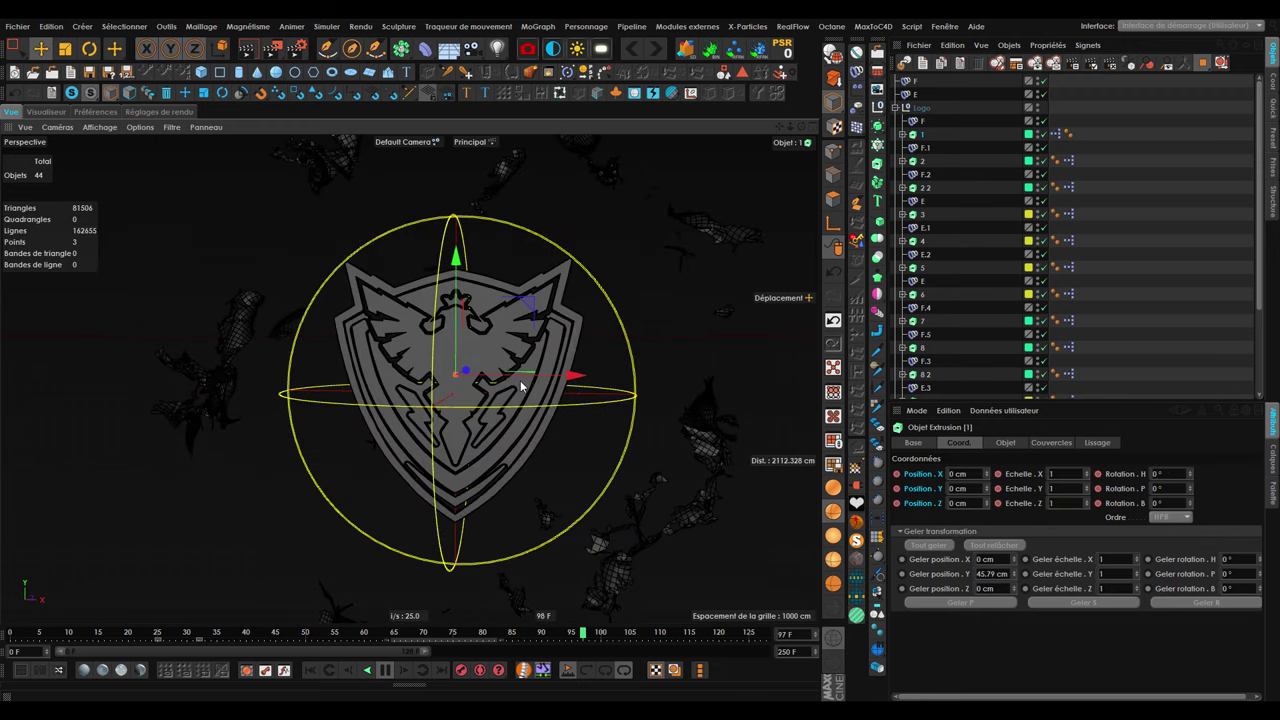
pyautogui.click(313, 671)
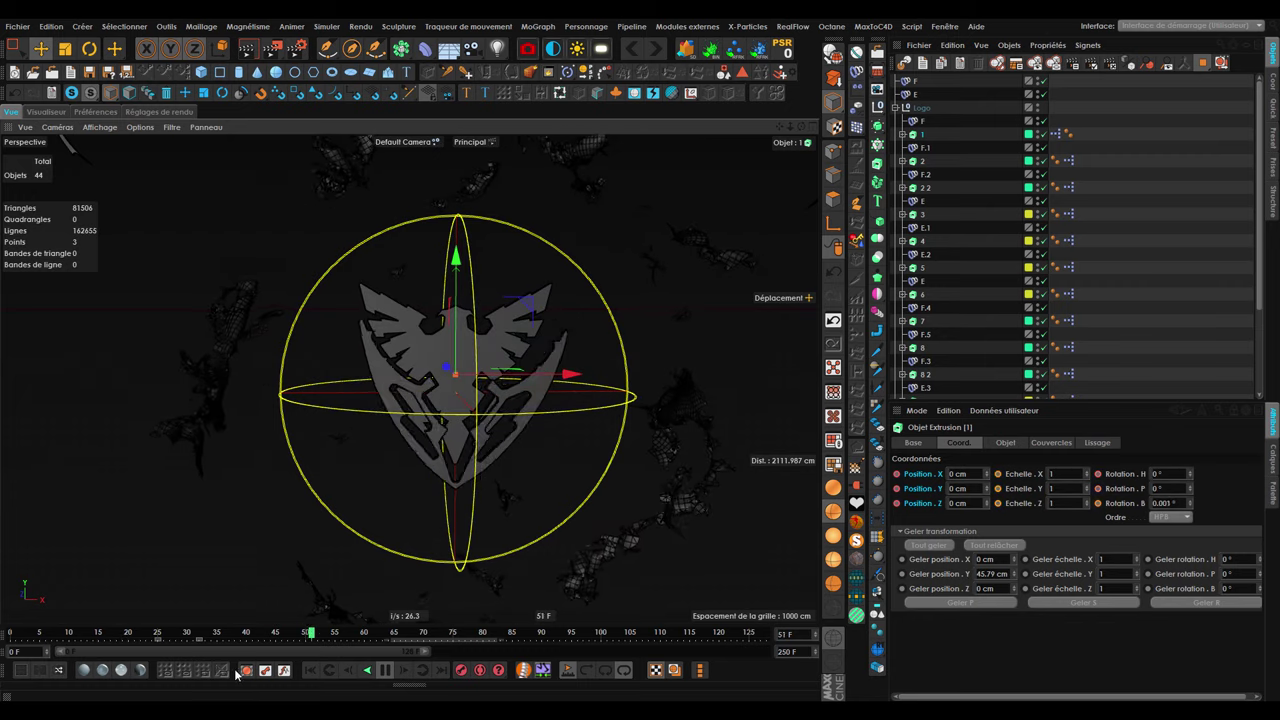
pyautogui.click(313, 671)
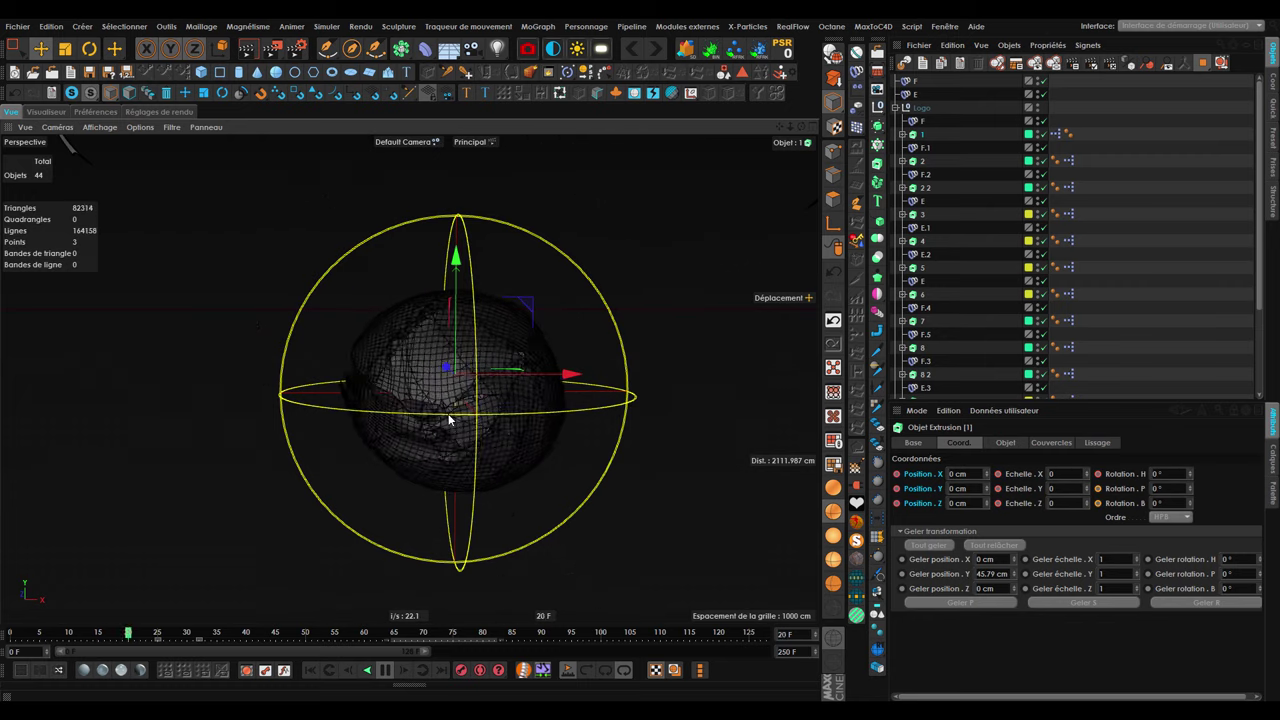
pyautogui.click(306, 668)
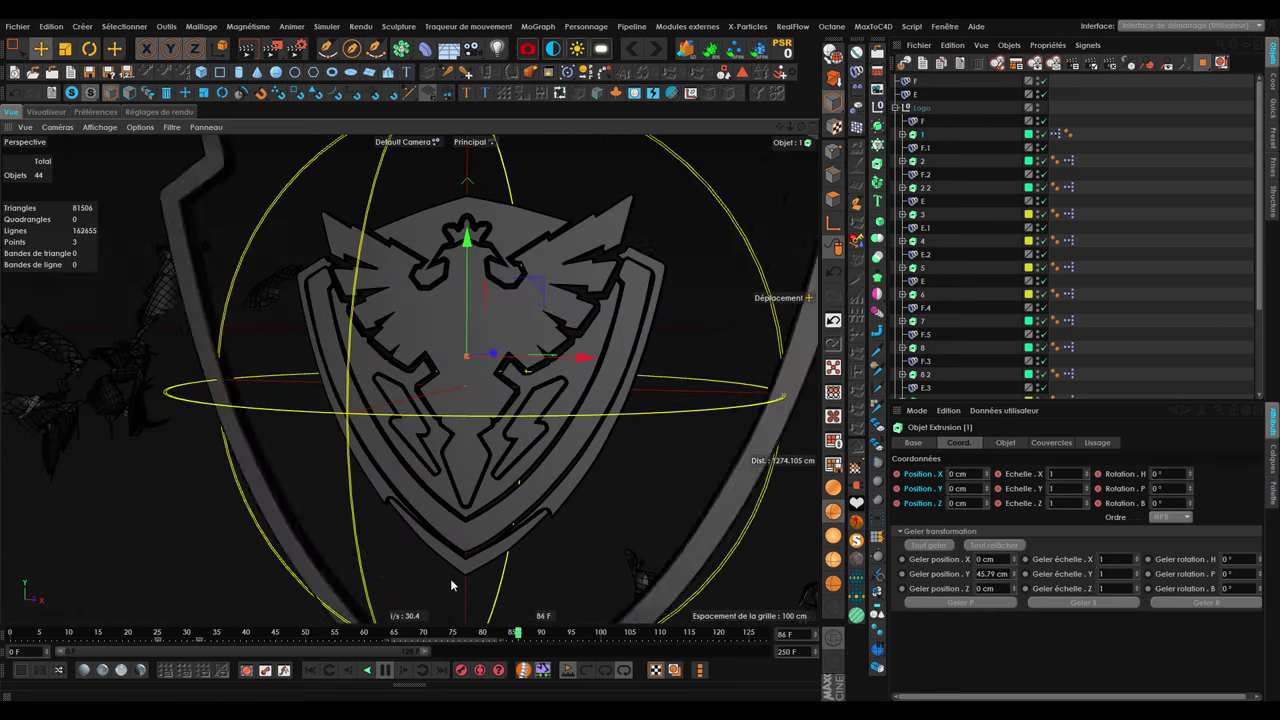
pyautogui.click(317, 678)
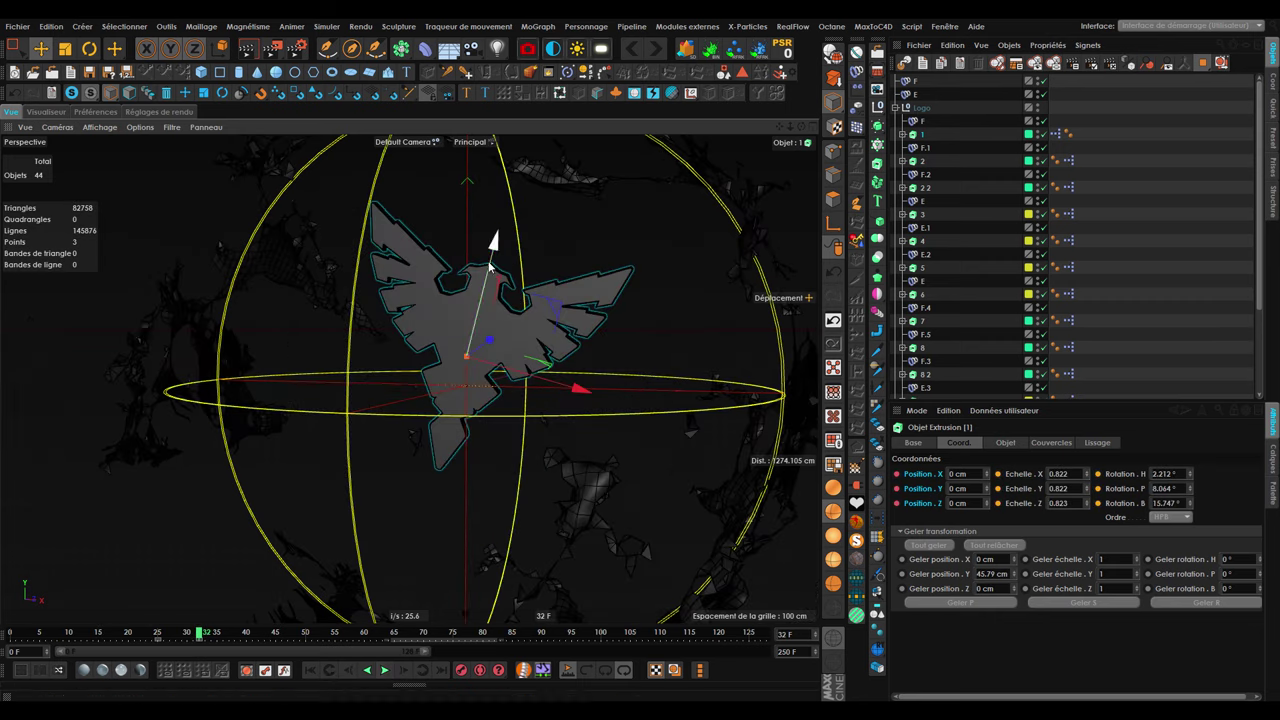
pyautogui.keyDown('alt'); pyautogui.moveTo(494, 290); pyautogui.dragTo(378, 292); pyautogui.keyUp('alt')
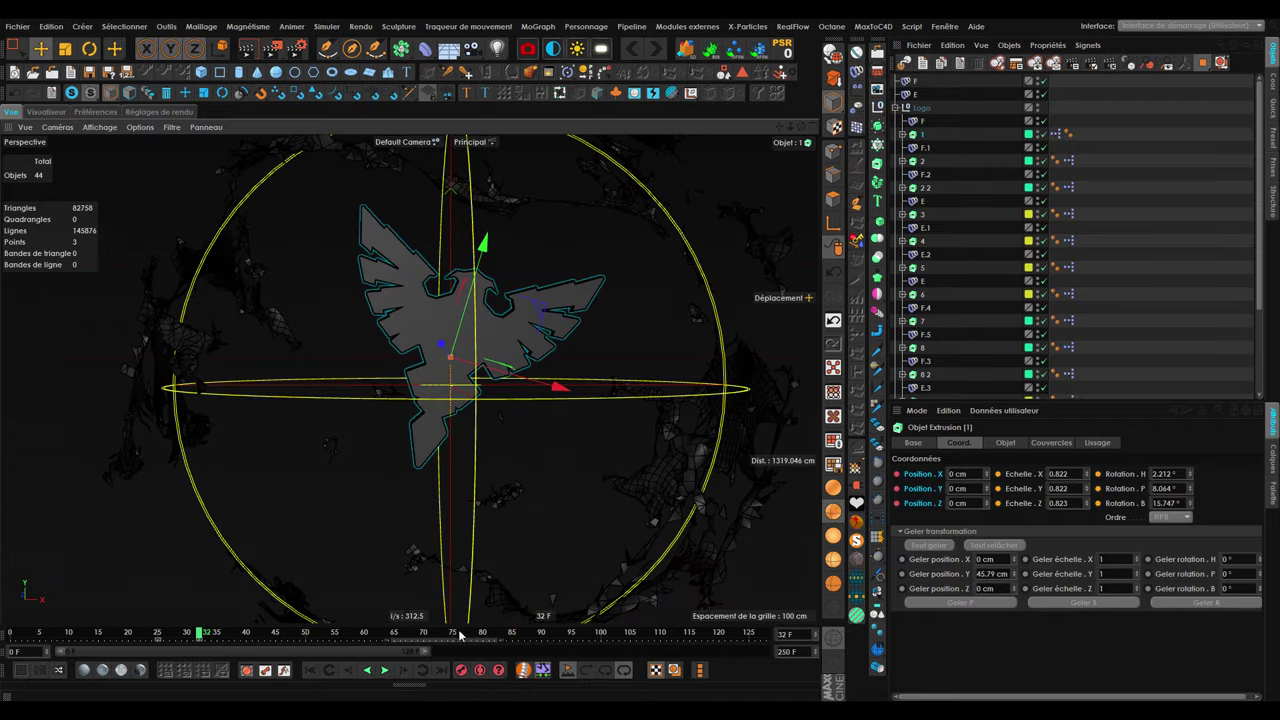
pyautogui.click(389, 670)
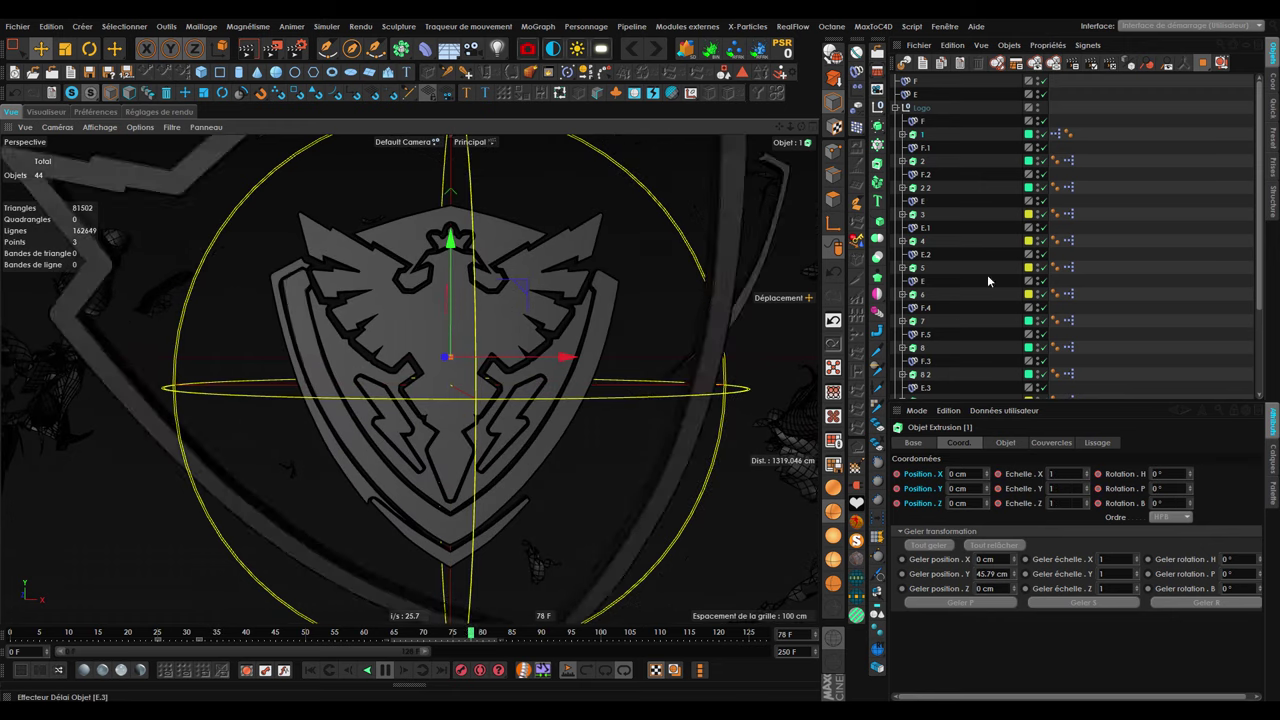
# Toggle Générateurs on and off in the viewport Filtre menu to compare the animation.
pyautogui.click(171, 127)
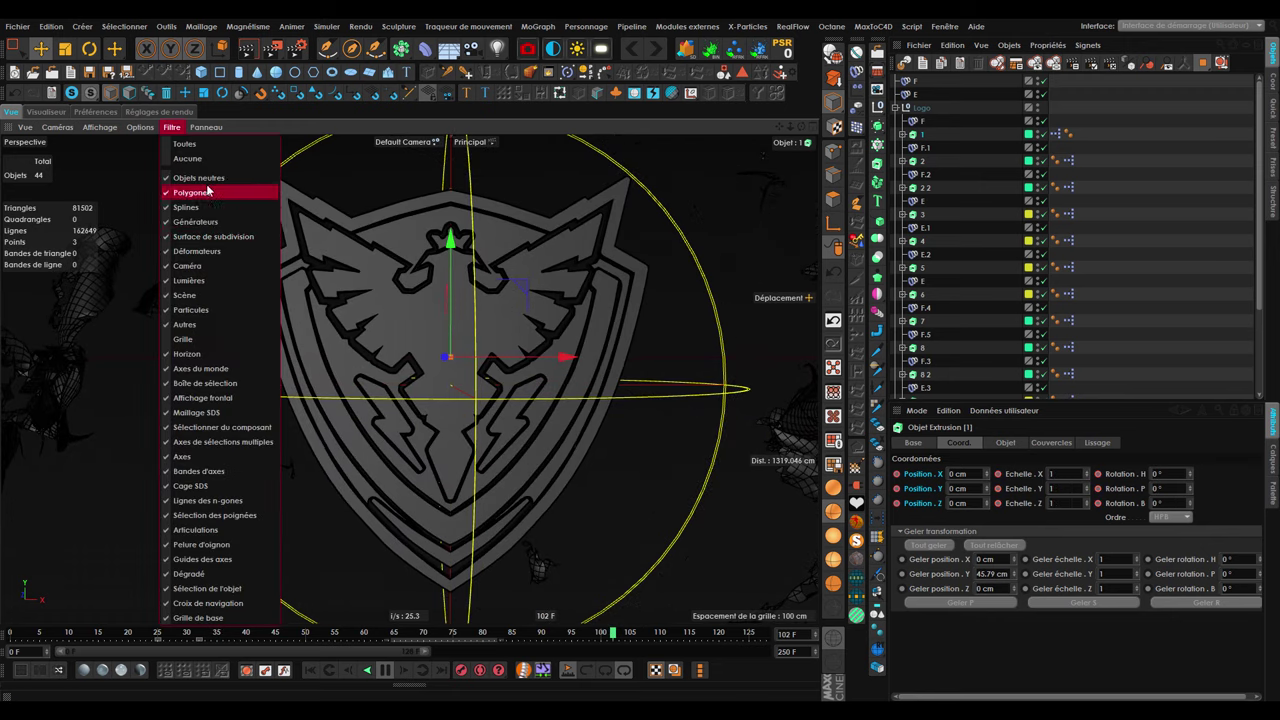
pyautogui.click(209, 251)
pyautogui.click(178, 128)
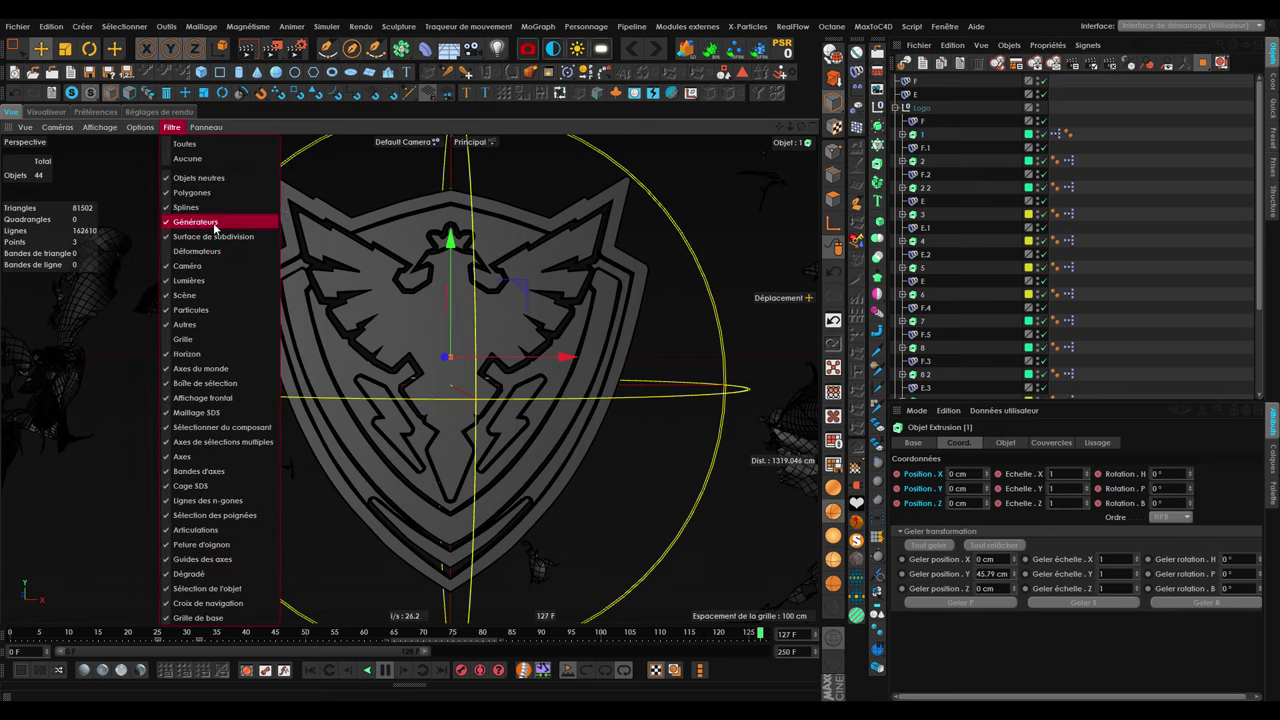
pyautogui.click(207, 230)
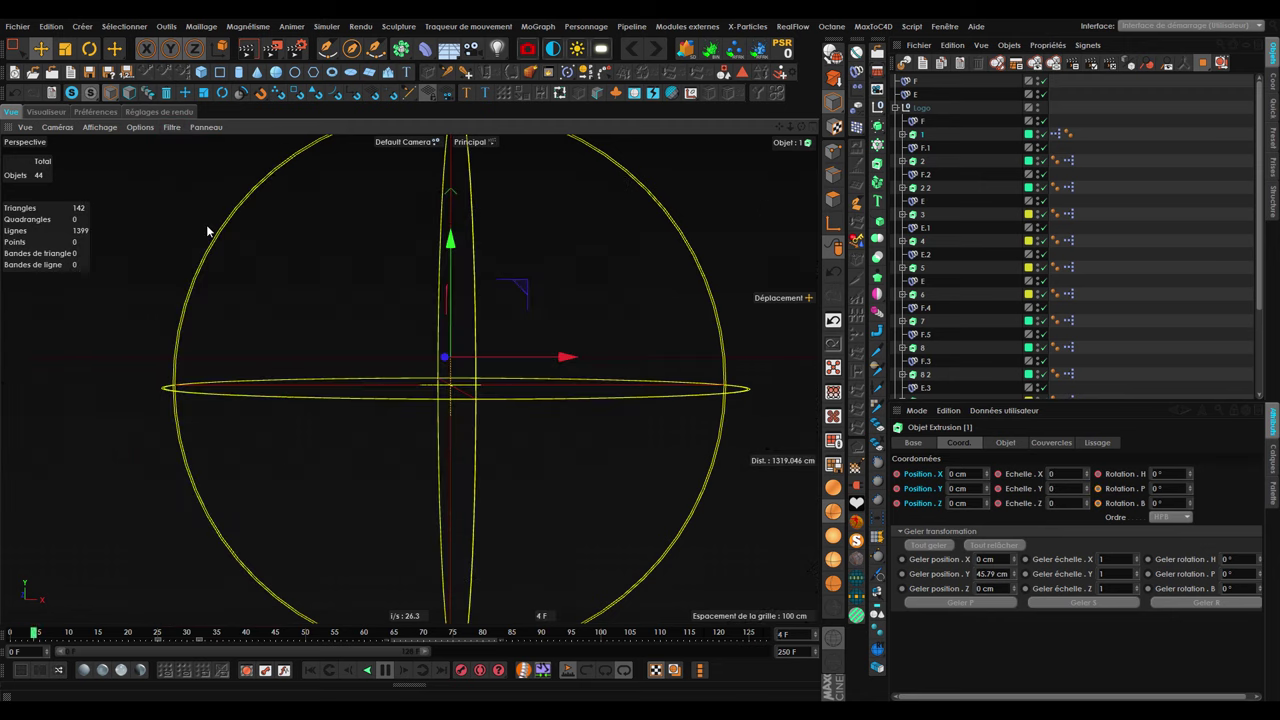
pyautogui.click(183, 223)
pyautogui.click(172, 127)
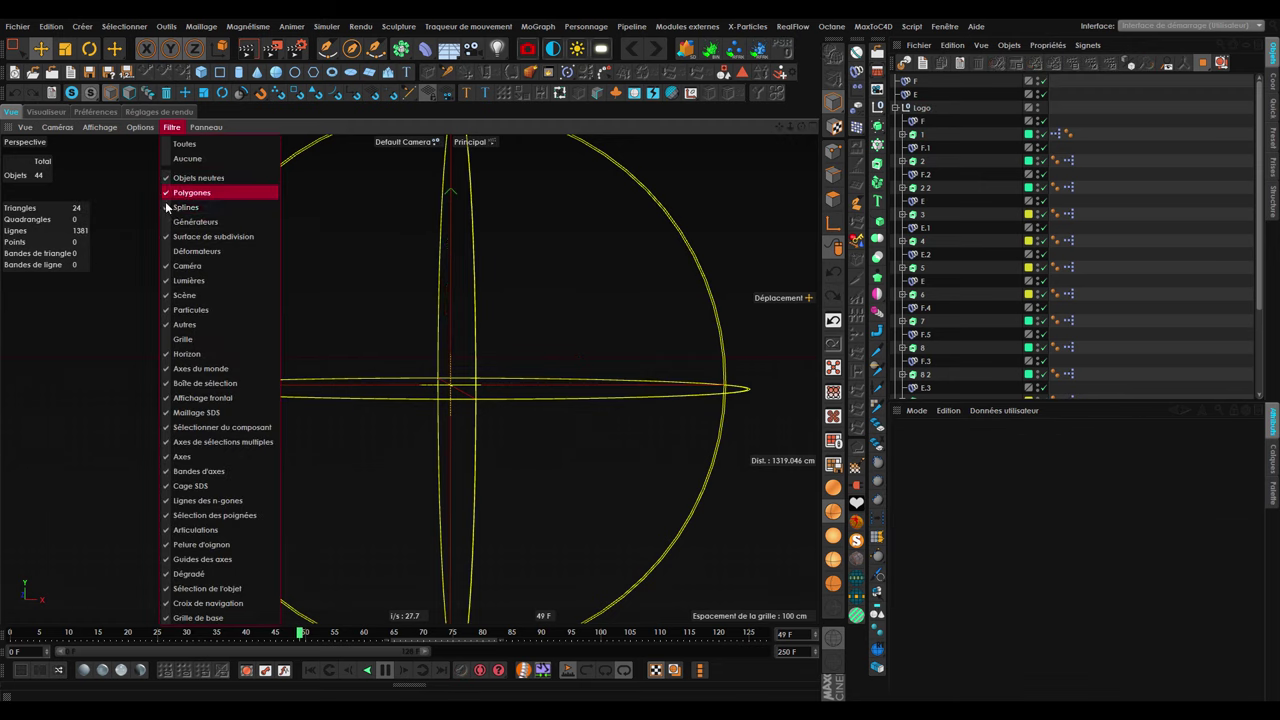
pyautogui.click(177, 222)
pyautogui.click(175, 129)
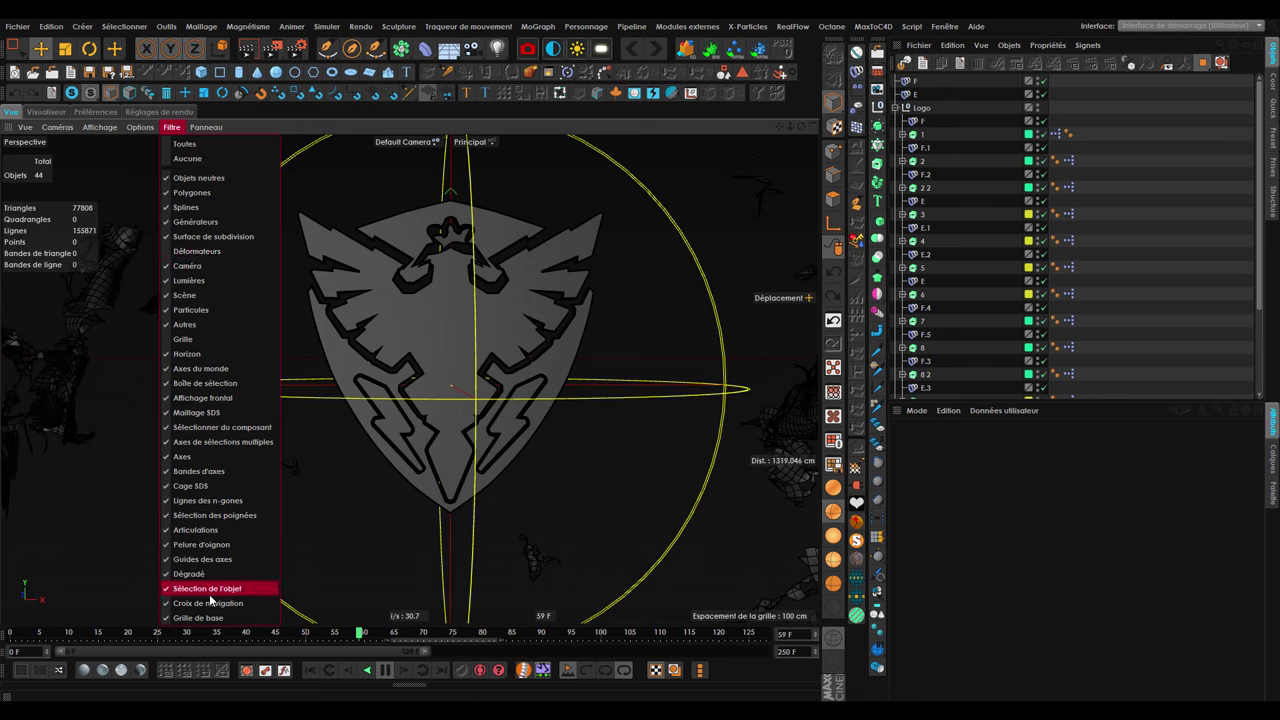
pyautogui.click(205, 222)
pyautogui.click(172, 127)
pyautogui.click(180, 176)
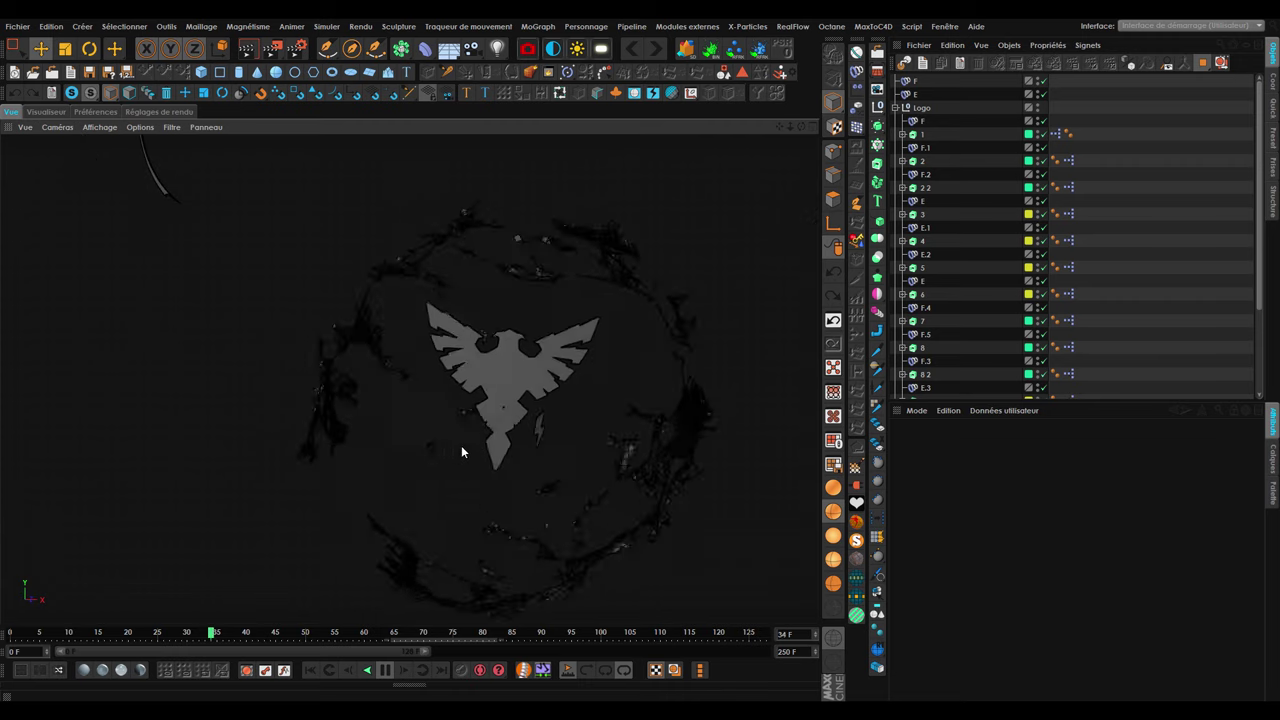
# Hide generators, restore Polygones in the Filtre menu, stop playback and orbit the wireframe sphere.
pyautogui.click(176, 128)
pyautogui.click(206, 224)
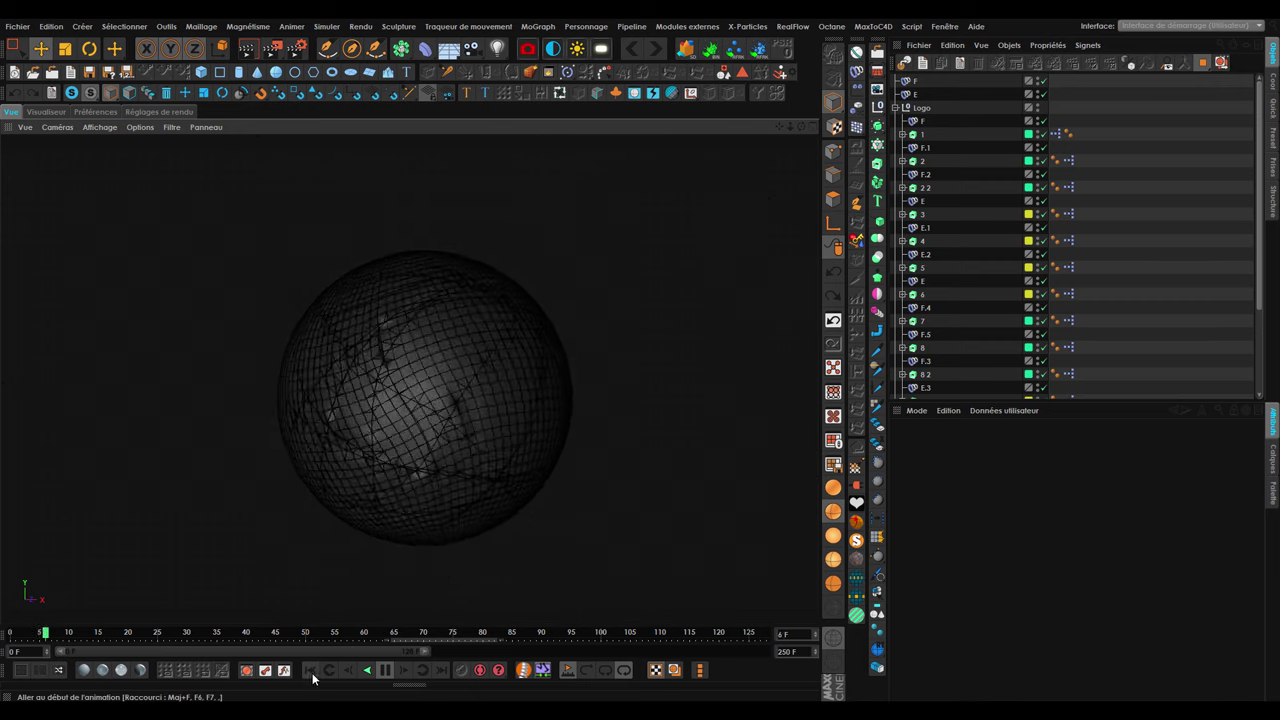
pyautogui.click(172, 127)
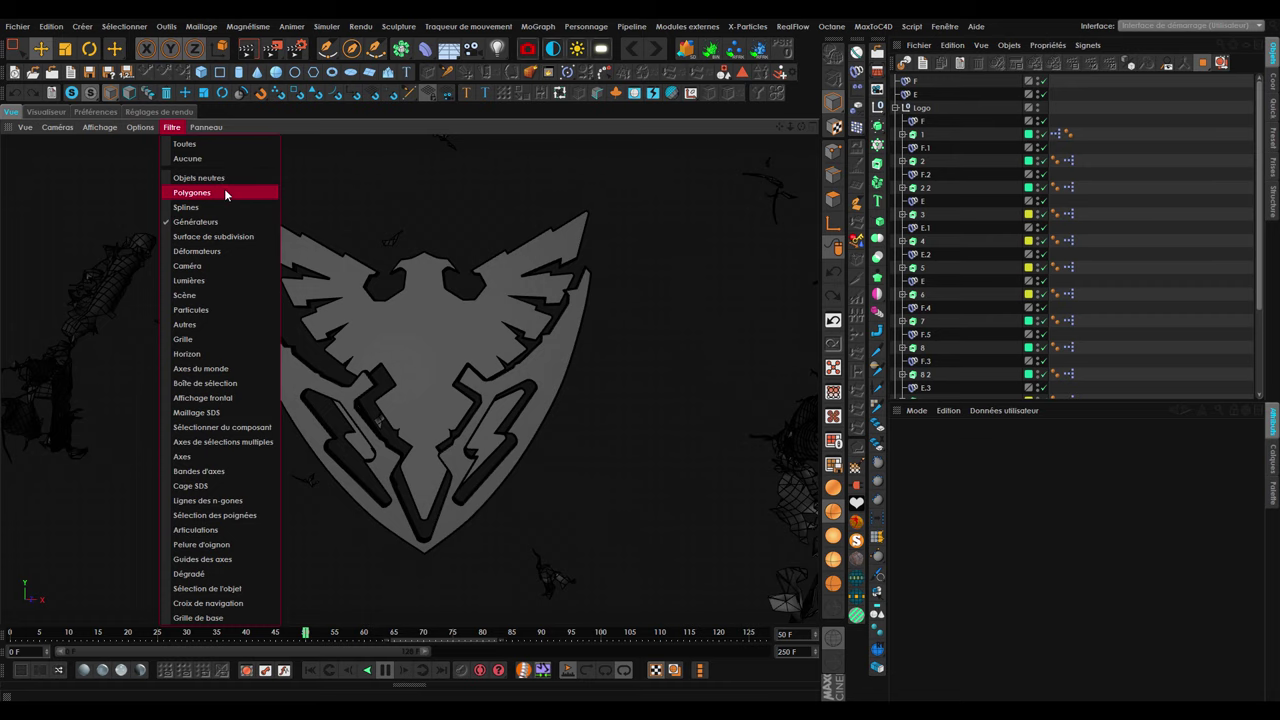
pyautogui.click(224, 191)
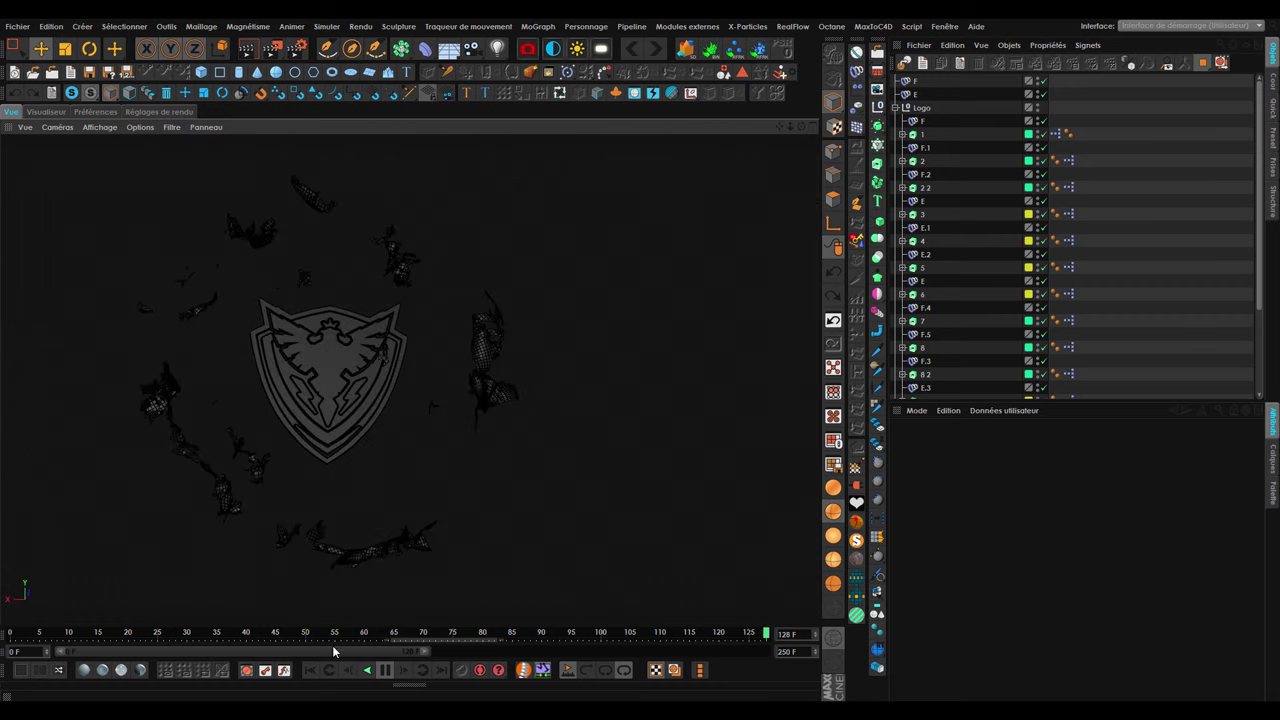
pyautogui.press('F8')
pyautogui.moveTo(240, 452)
pyautogui.keyDown('alt'); pyautogui.mouseDown()
pyautogui.moveTo(305, 514)
pyautogui.moveTo(191, 486)
pyautogui.moveTo(338, 500)
pyautogui.mouseUp(); pyautogui.keyUp('alt')
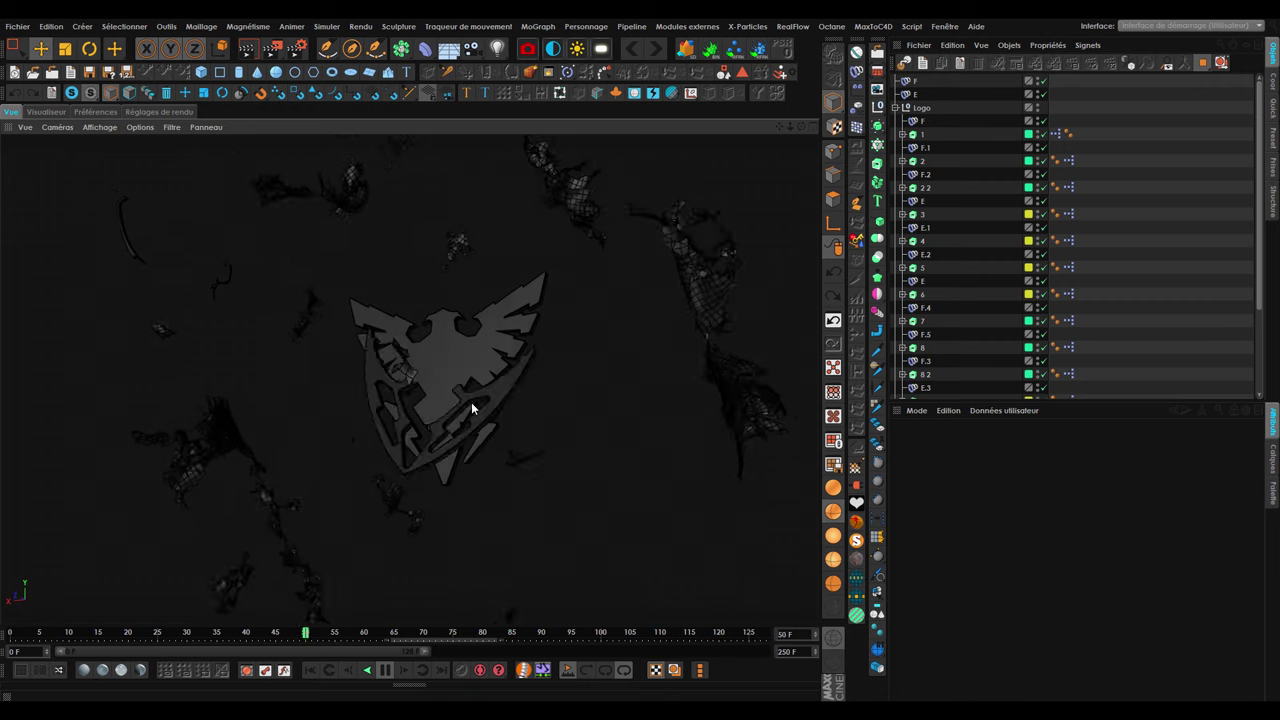
# Place the Octane Live Viewer beside the logo and orbit the finished shield at frame 106.
pyautogui.moveTo(480, 240); pyautogui.dragTo(910, 282)
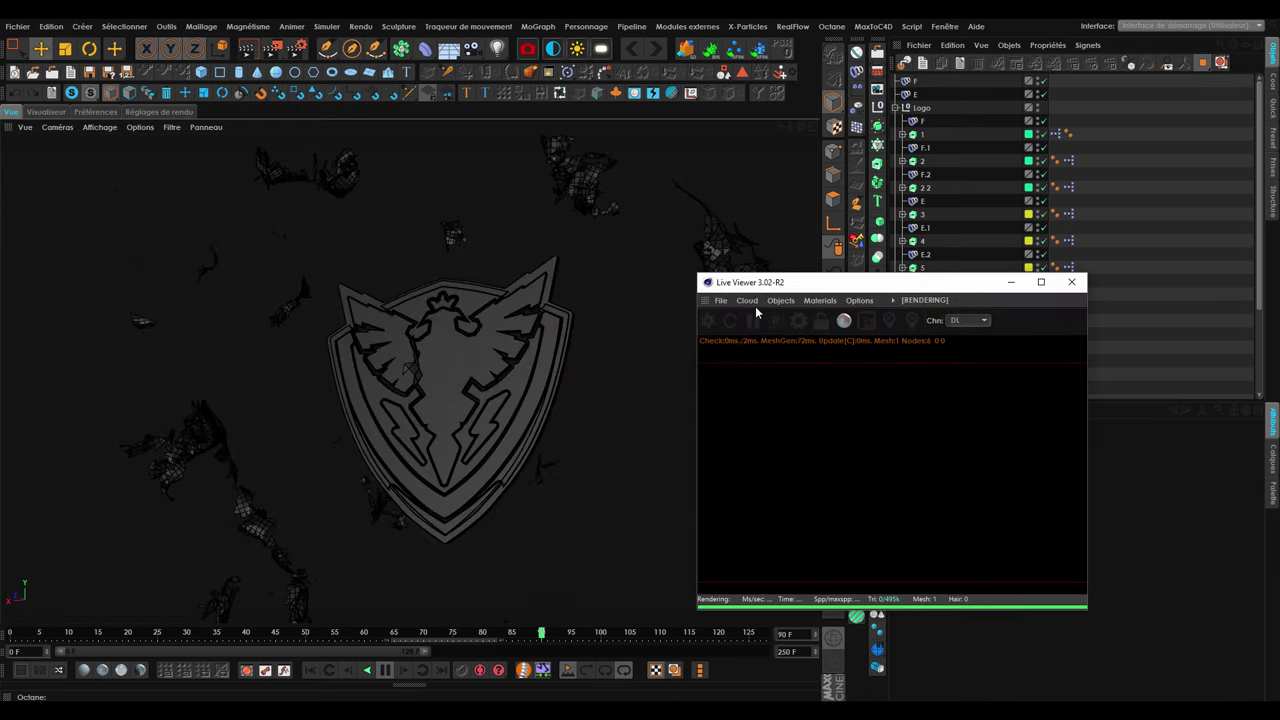
pyautogui.click(384, 670)
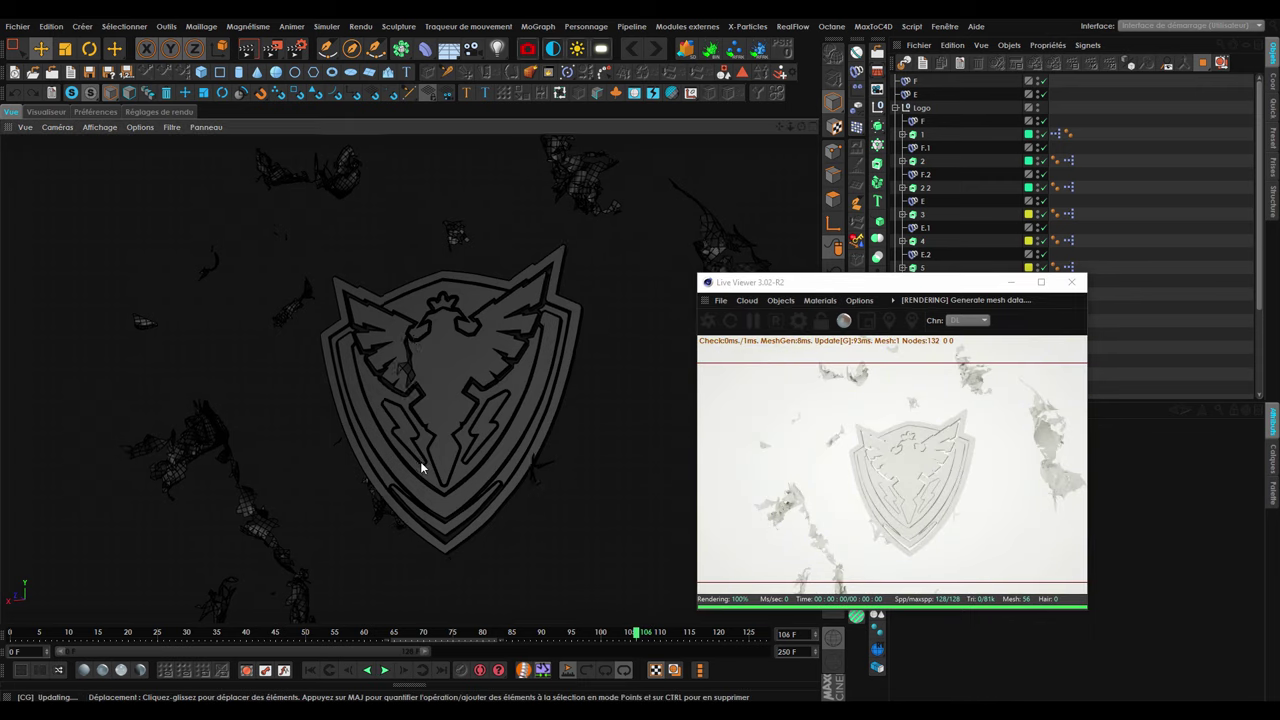
pyautogui.moveTo(490, 455)
pyautogui.keyDown('alt'); pyautogui.mouseDown()
pyautogui.moveTo(529, 455)
pyautogui.moveTo(434, 444)
pyautogui.moveTo(625, 425)
pyautogui.mouseUp(); pyautogui.keyUp('alt')
pyautogui.moveTo(554, 455)
pyautogui.keyDown('alt'); pyautogui.mouseDown()
pyautogui.moveTo(343, 395)
pyautogui.moveTo(528, 404)
pyautogui.moveTo(419, 362)
pyautogui.moveTo(517, 360)
pyautogui.mouseUp(); pyautogui.keyUp('alt')
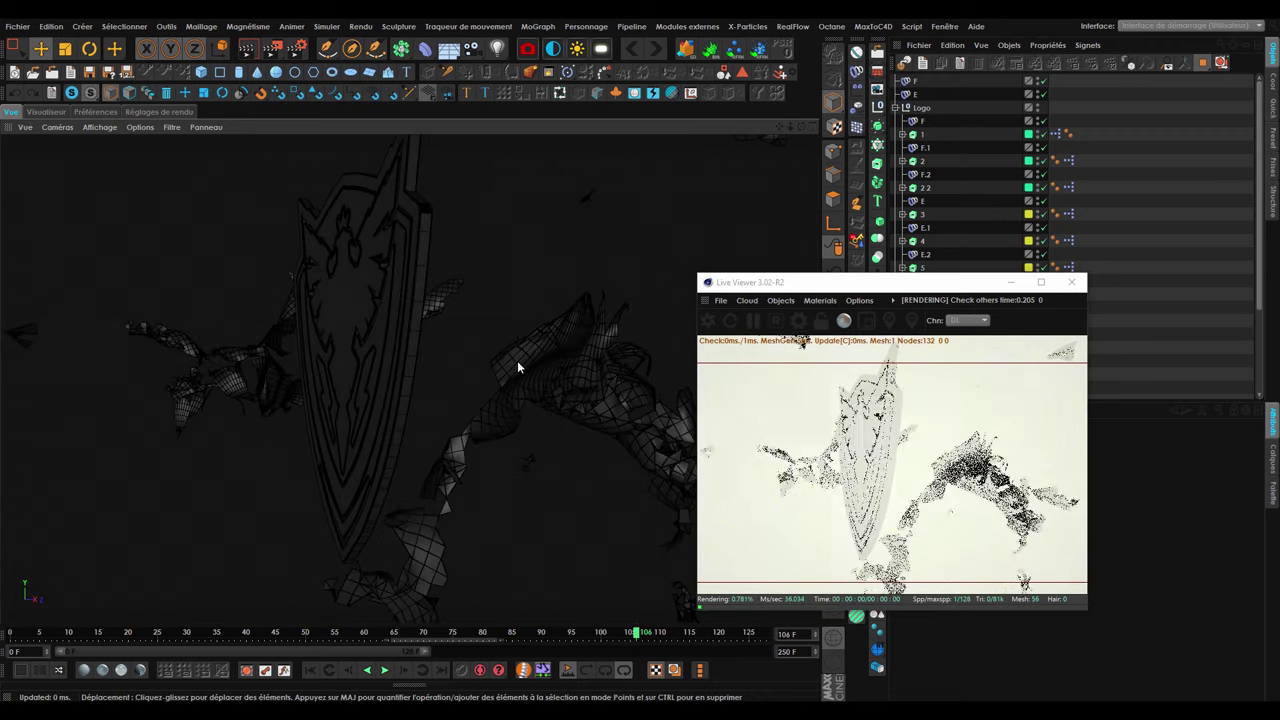
pyautogui.moveTo(397, 338)
pyautogui.keyDown('alt'); pyautogui.mouseDown()
pyautogui.moveTo(443, 298)
pyautogui.moveTo(462, 330)
pyautogui.moveTo(500, 325)
pyautogui.moveTo(385, 356)
pyautogui.moveTo(465, 358)
pyautogui.moveTo(352, 677)
pyautogui.mouseUp(); pyautogui.keyUp('alt')
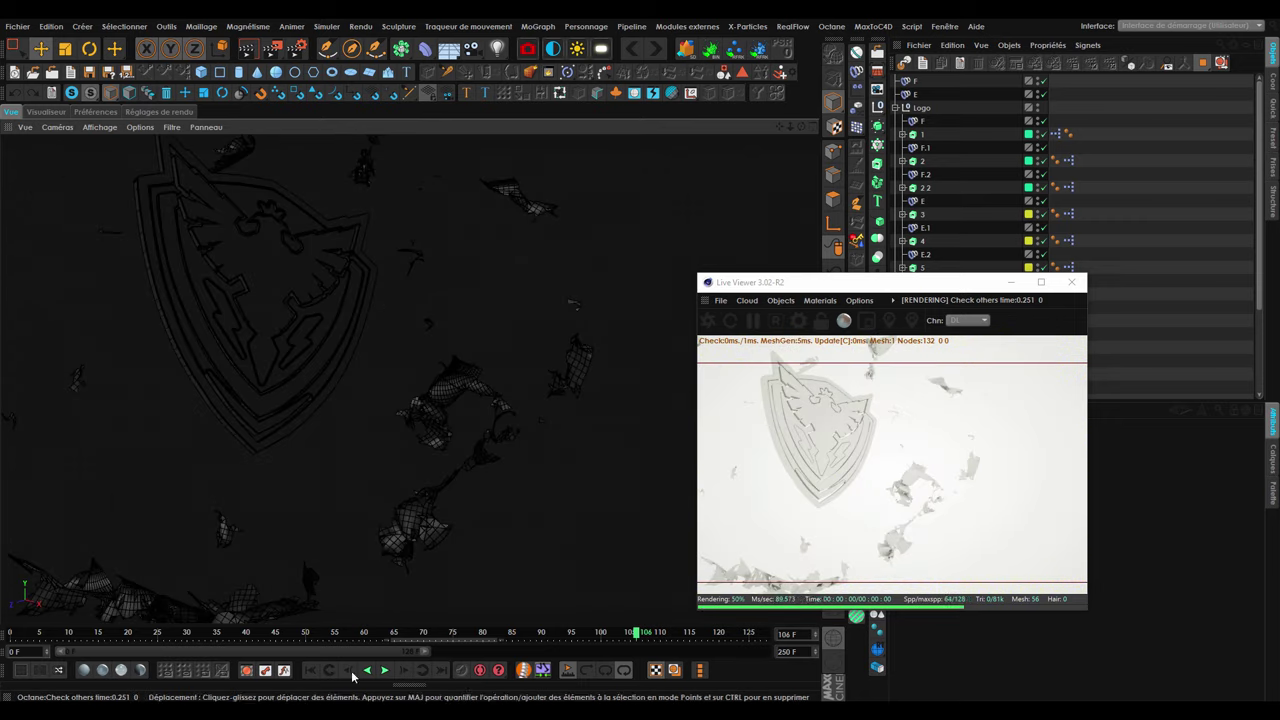
# Restart from frame 0 and play to frame 20, framing the sphere in the live render.
pyautogui.click(311, 669)
pyautogui.moveTo(317, 428)
pyautogui.keyDown('alt'); pyautogui.mouseDown()
pyautogui.moveTo(419, 444)
pyautogui.moveTo(414, 466)
pyautogui.moveTo(436, 414)
pyautogui.mouseUp(); pyautogui.keyUp('alt')
pyautogui.scroll(2, 384, 447)
pyautogui.moveTo(317, 453)
pyautogui.keyDown('alt'); pyautogui.mouseDown()
pyautogui.moveTo(358, 490)
pyautogui.moveTo(460, 480)
pyautogui.moveTo(393, 598)
pyautogui.mouseUp(); pyautogui.keyUp('alt')
pyautogui.click(384, 670)
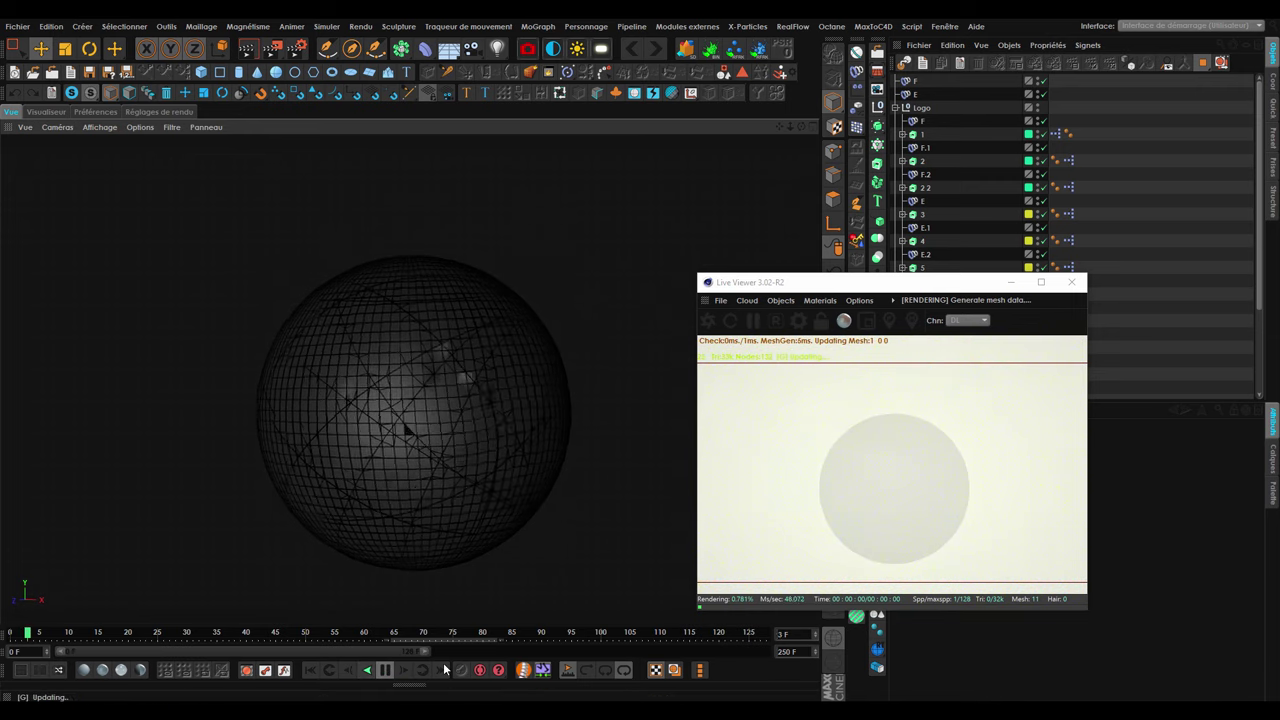
pyautogui.click(384, 670)
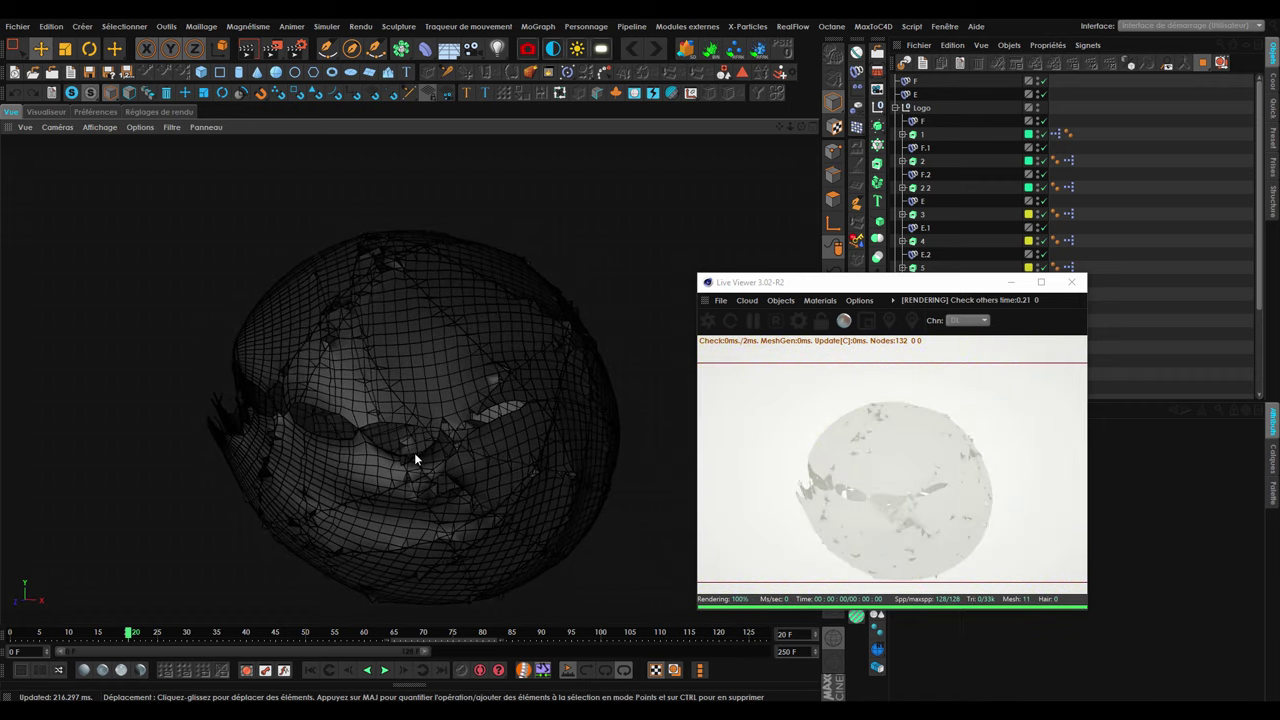
pyautogui.scroll(5, 450, 450)
pyautogui.scroll(-4, 460, 452)
pyautogui.scroll(-1, 450, 460)
pyautogui.scroll(4, 465, 465)
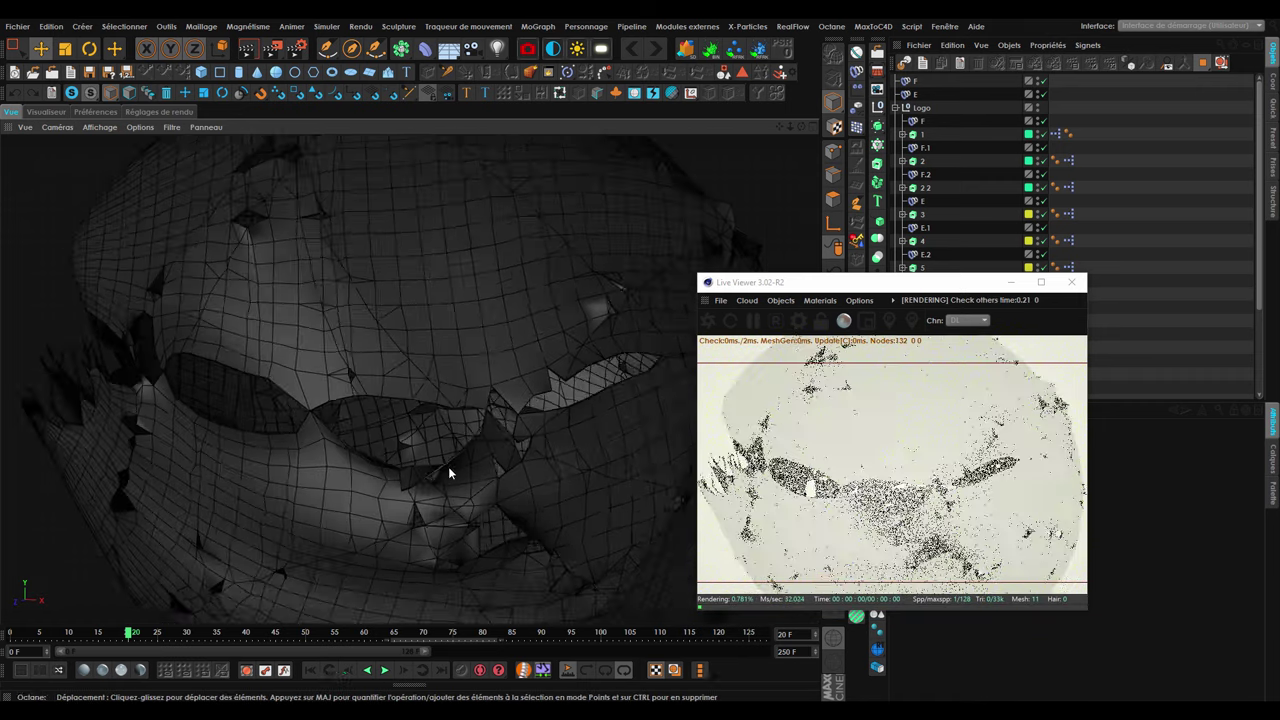
pyautogui.scroll(-4, 448, 466)
pyautogui.scroll(-1, 417, 448)
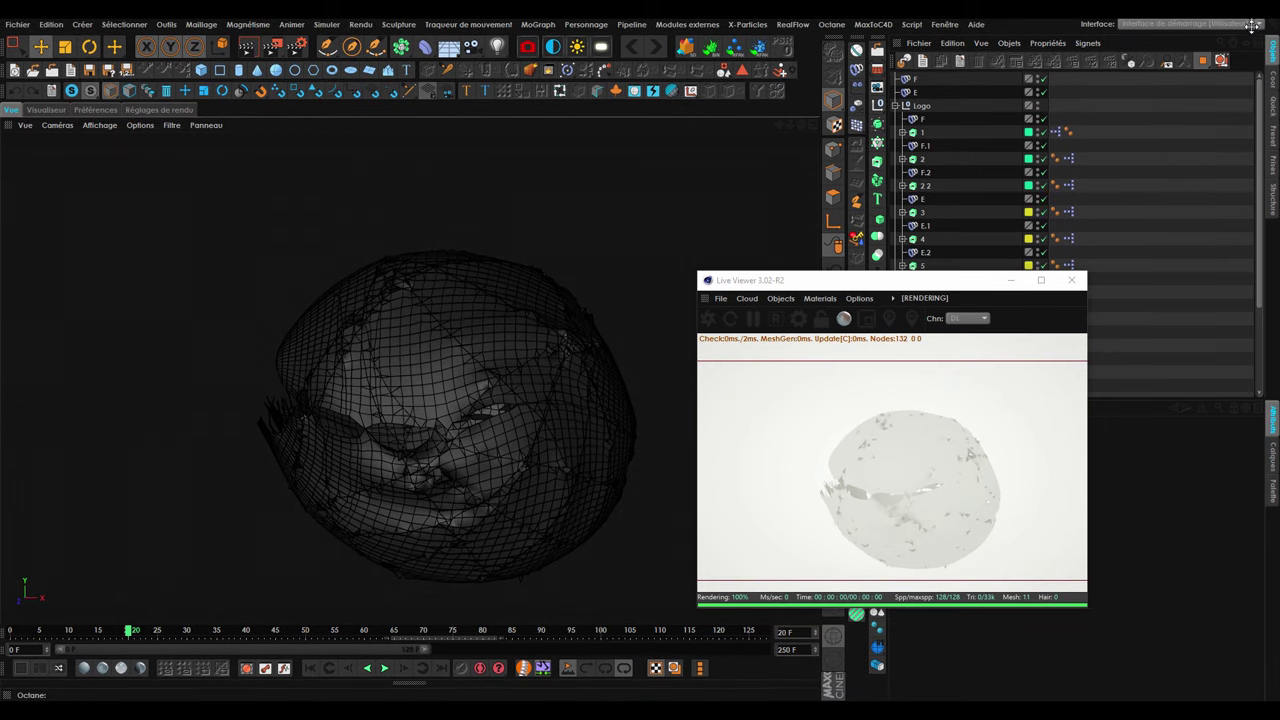
# Orbit around the bursting sphere, pause at frame 38, then scrub to frame 72.
pyautogui.moveTo(432, 538)
pyautogui.keyDown('alt'); pyautogui.mouseDown()
pyautogui.moveTo(277, 491)
pyautogui.moveTo(611, 423)
pyautogui.moveTo(320, 451)
pyautogui.mouseUp(); pyautogui.keyUp('alt')
pyautogui.scroll(5, 391, 423)
pyautogui.scroll(-5, 391, 430)
pyautogui.moveTo(314, 386)
pyautogui.keyDown('alt'); pyautogui.mouseDown()
pyautogui.moveTo(409, 429)
pyautogui.moveTo(500, 363)
pyautogui.moveTo(384, 632)
pyautogui.moveTo(630, 631)
pyautogui.moveTo(12, 638)
pyautogui.mouseUp(); pyautogui.keyUp('alt')
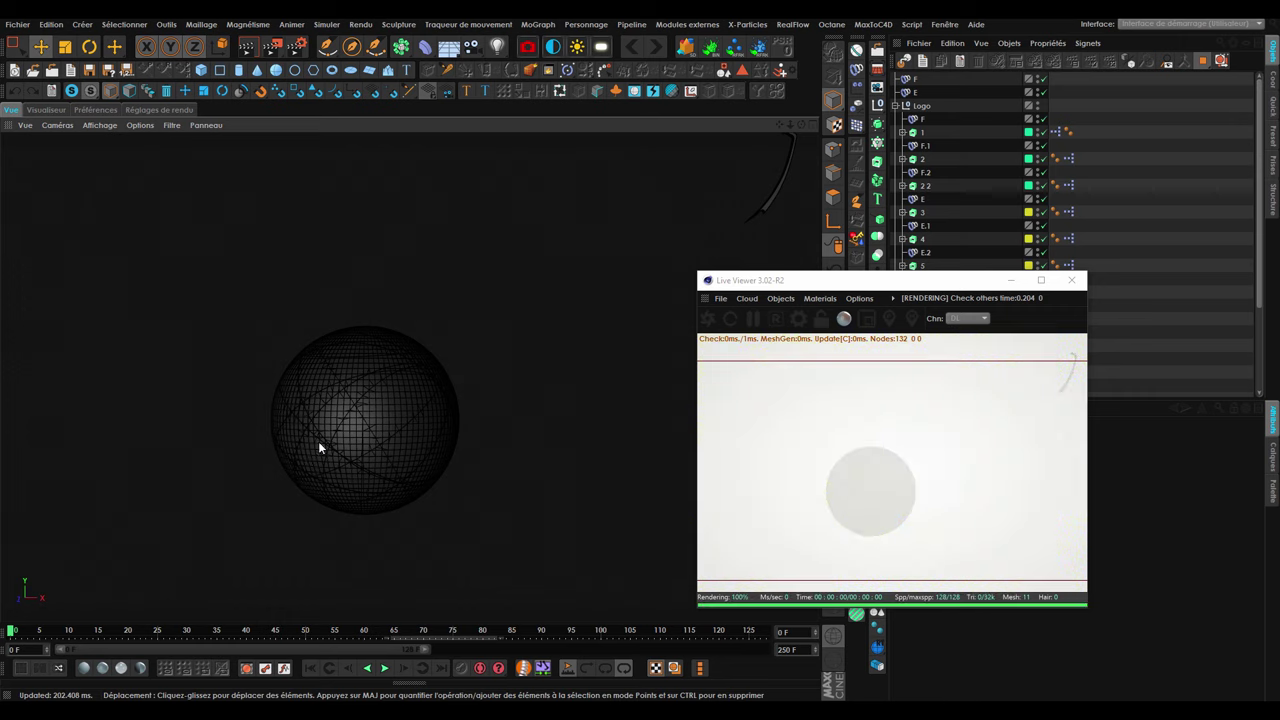
pyautogui.scroll(5, 380, 440)
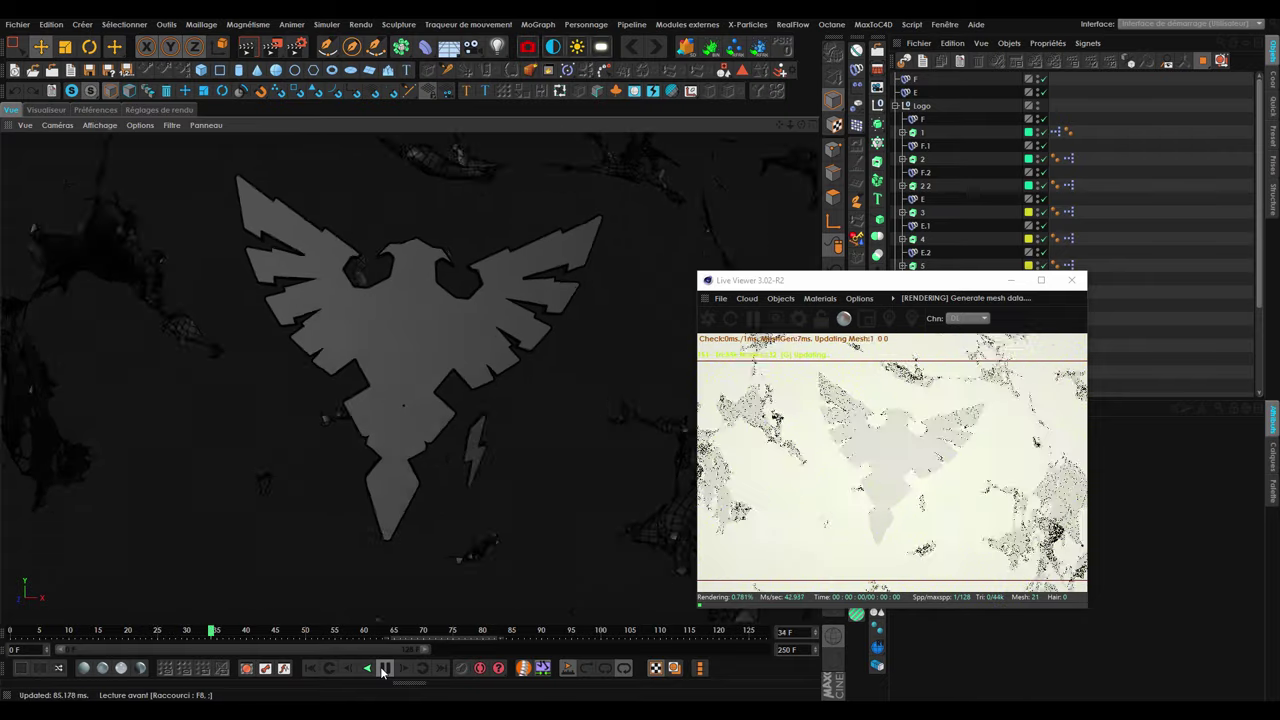
pyautogui.click(383, 672)
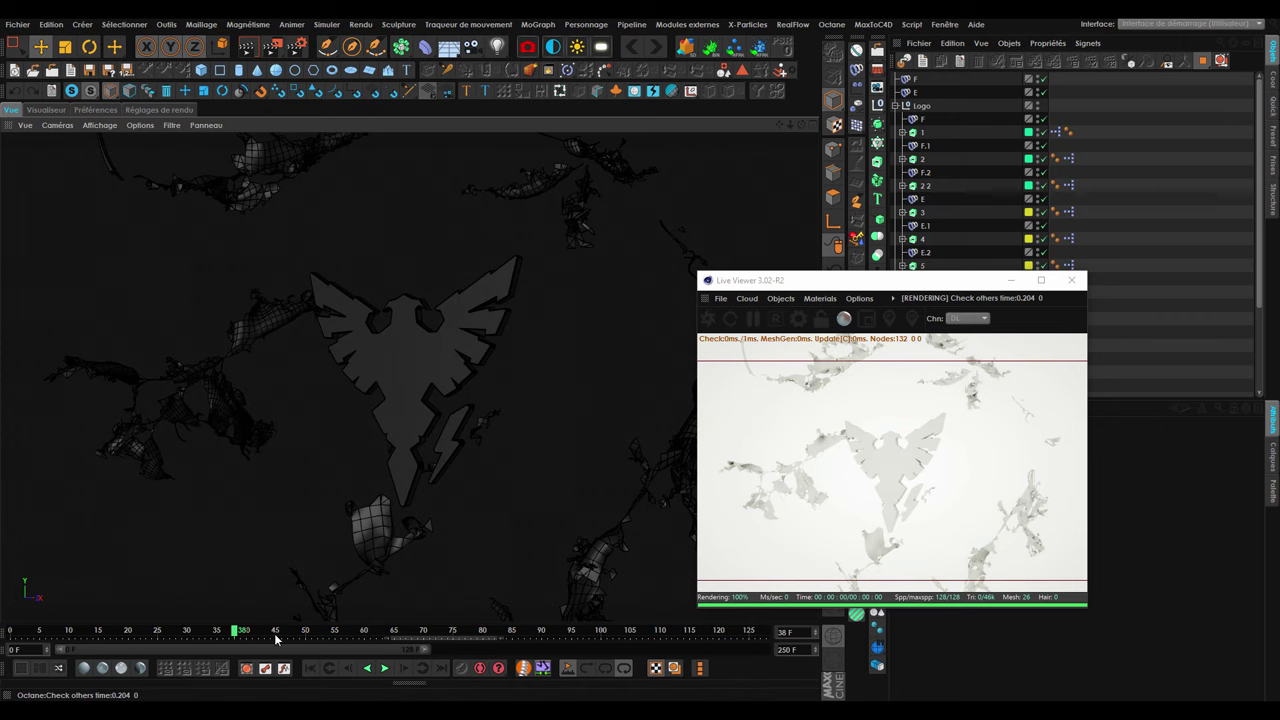
pyautogui.moveTo(274, 633); pyautogui.dragTo(436, 633)
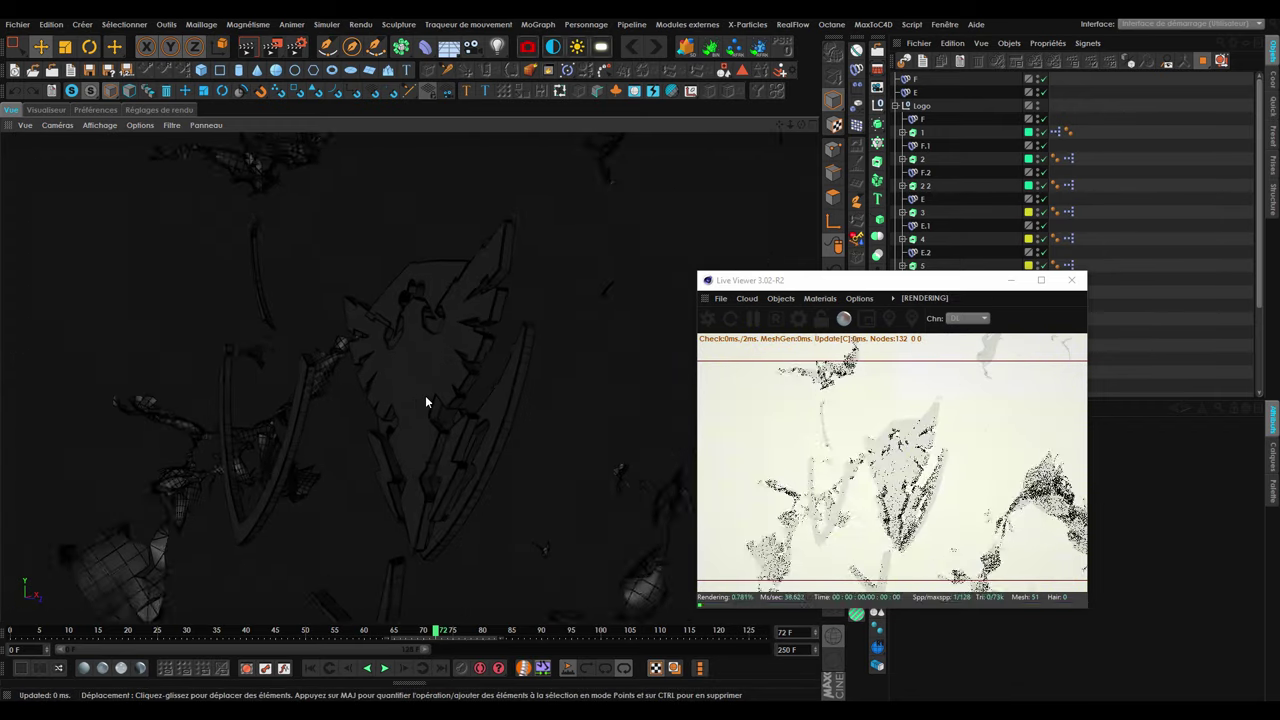
# Add an Octane HDRI Environment sky from the Live Viewer's Objects menu.
pyautogui.click(820, 298)
pyautogui.click(786, 352)
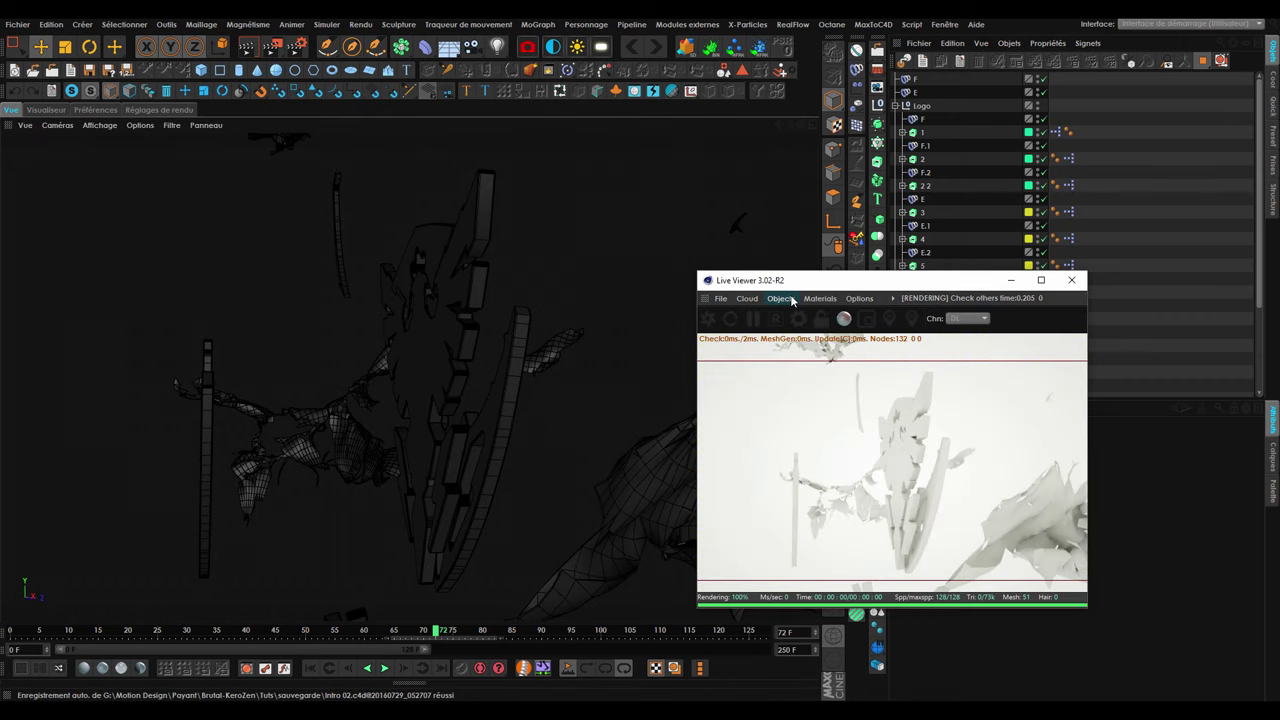
pyautogui.click(781, 298)
pyautogui.click(804, 349)
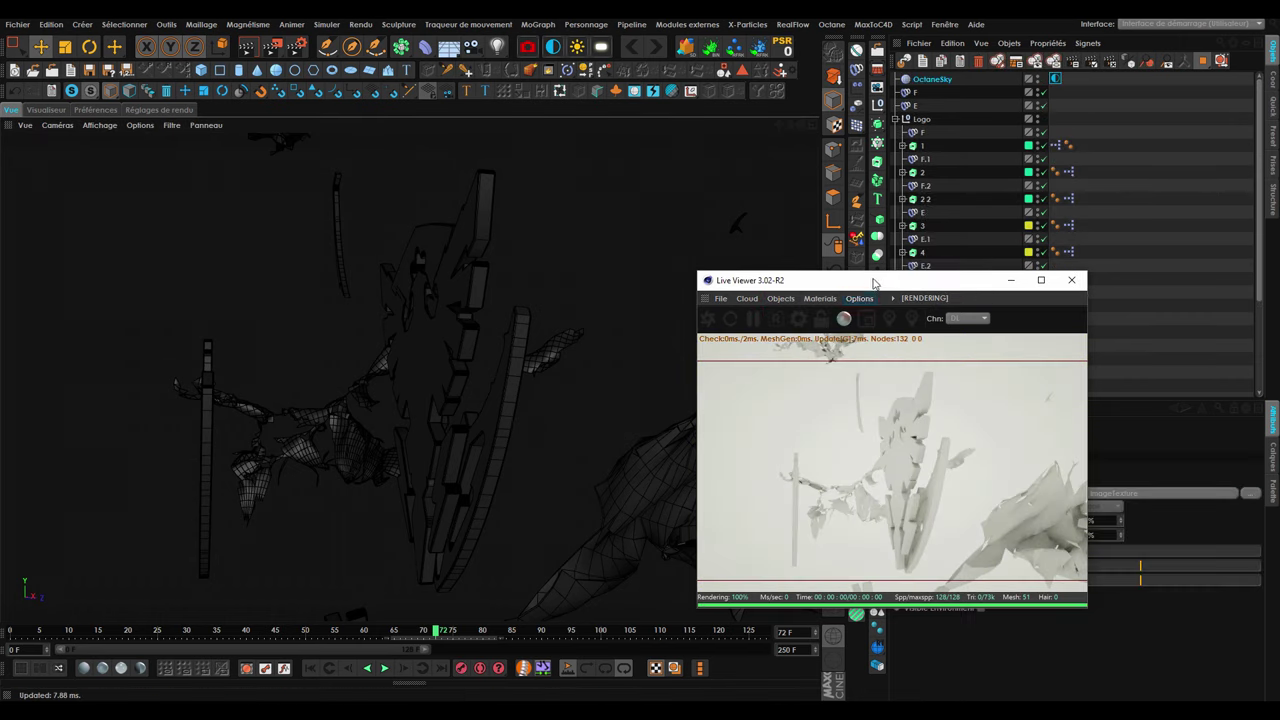
pyautogui.moveTo(880, 282); pyautogui.dragTo(570, 283)
# Load Street_Art.hdr into the sky's ImageTexture and view the logo from the front.
pyautogui.click(1000, 517)
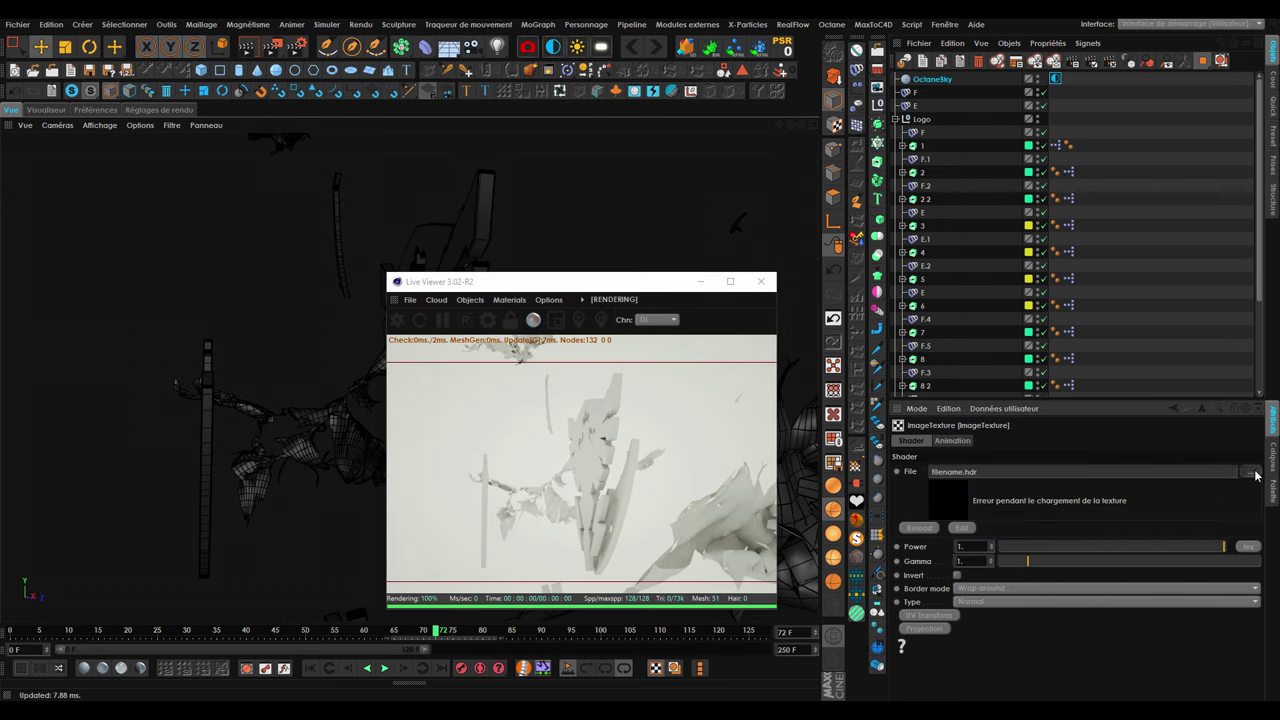
pyautogui.click(1252, 472)
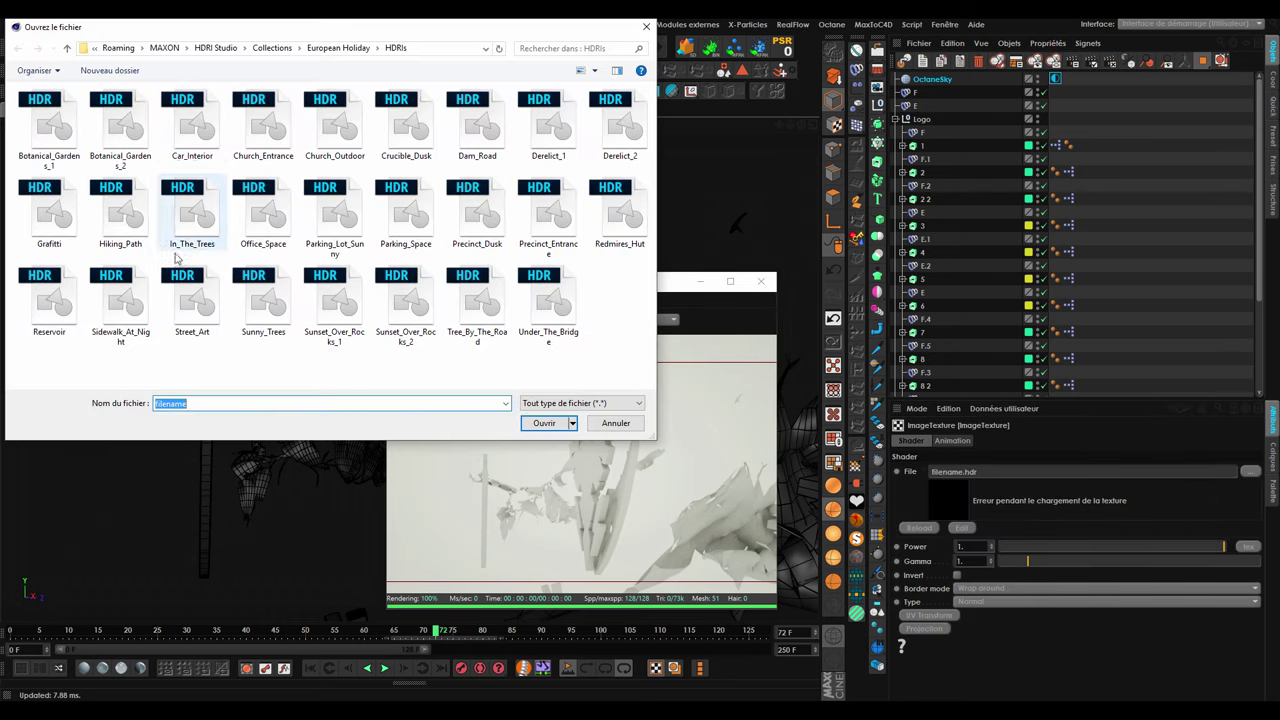
pyautogui.doubleClick(183, 306)
pyautogui.click(738, 413)
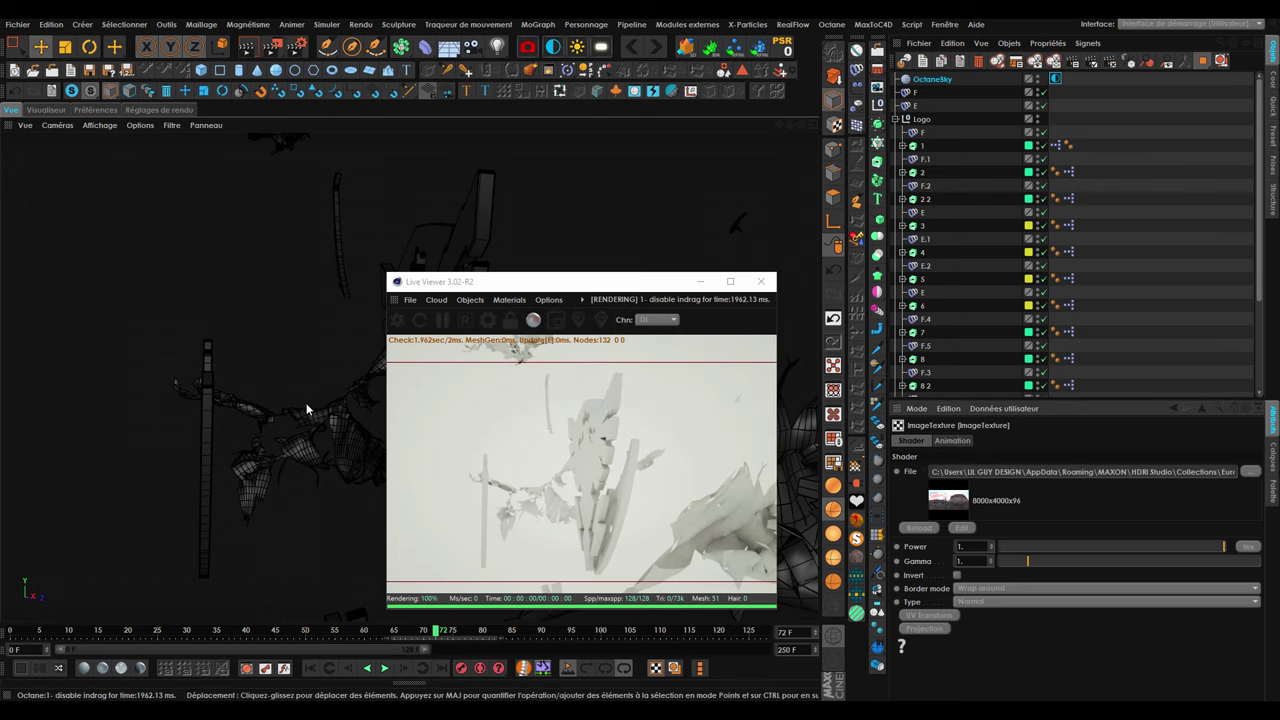
pyautogui.moveTo(265, 413)
pyautogui.keyDown('alt'); pyautogui.mouseDown()
pyautogui.moveTo(408, 346)
pyautogui.moveTo(533, 435)
pyautogui.mouseUp(); pyautogui.keyUp('alt')
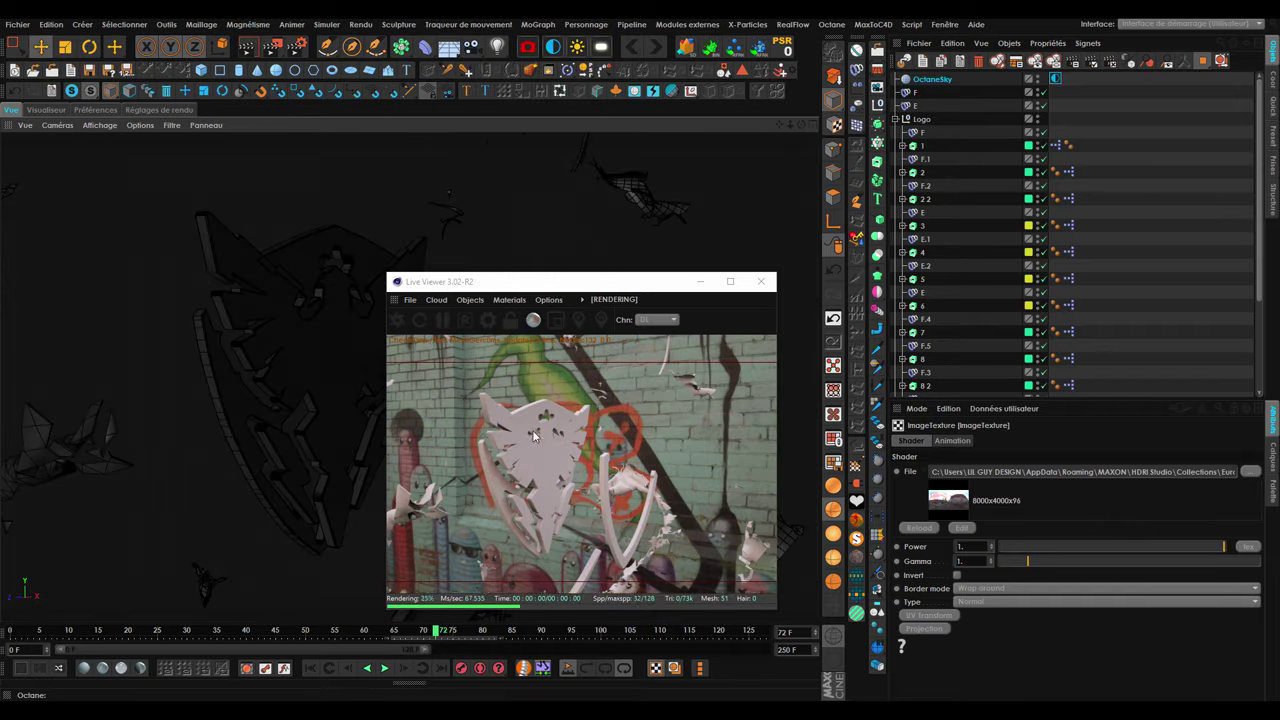
pyautogui.click(896, 119)
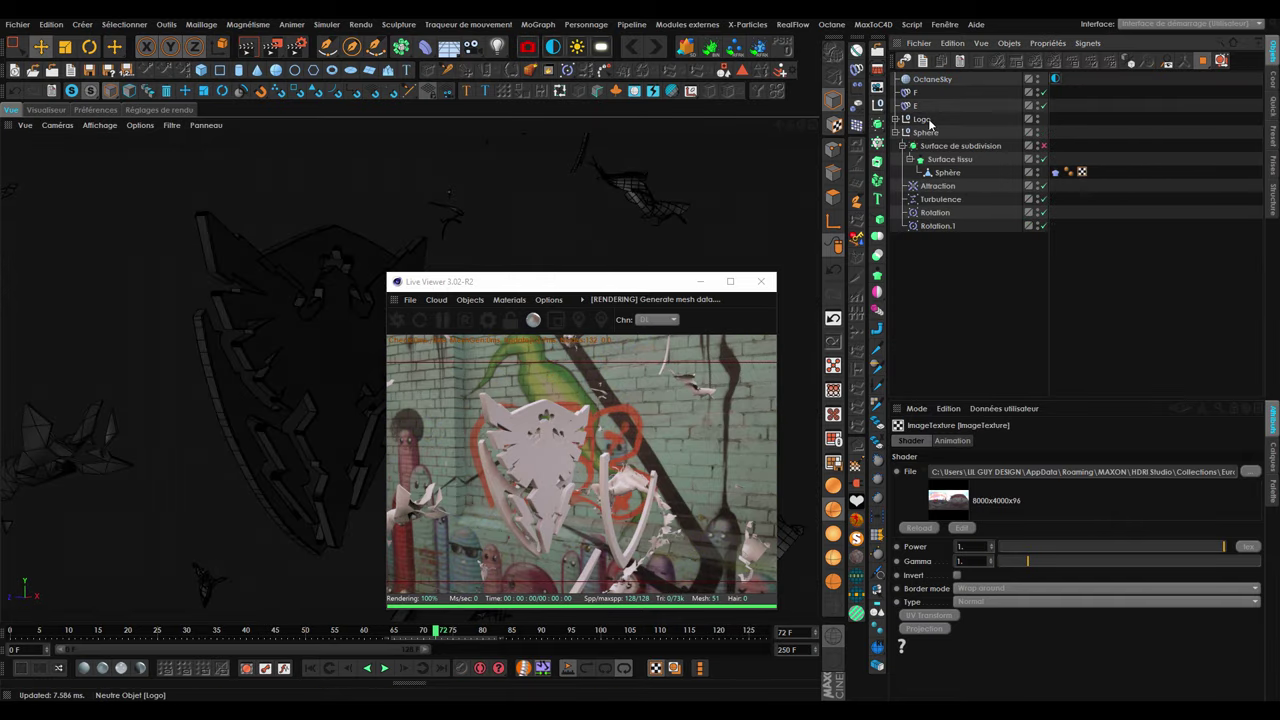
# Apply the OctGlossy material to the Logo group and raise its index to 5.574419.
pyautogui.click(929, 121)
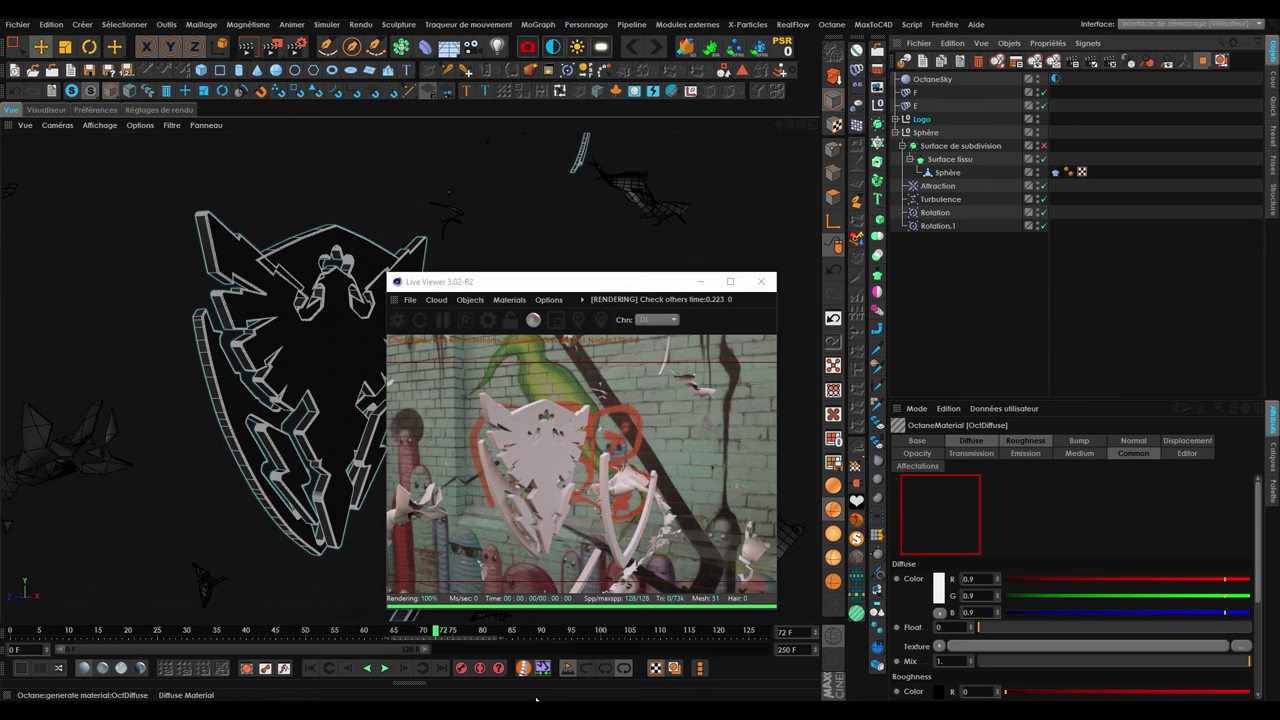
pyautogui.moveTo(905, 427); pyautogui.dragTo(899, 376)
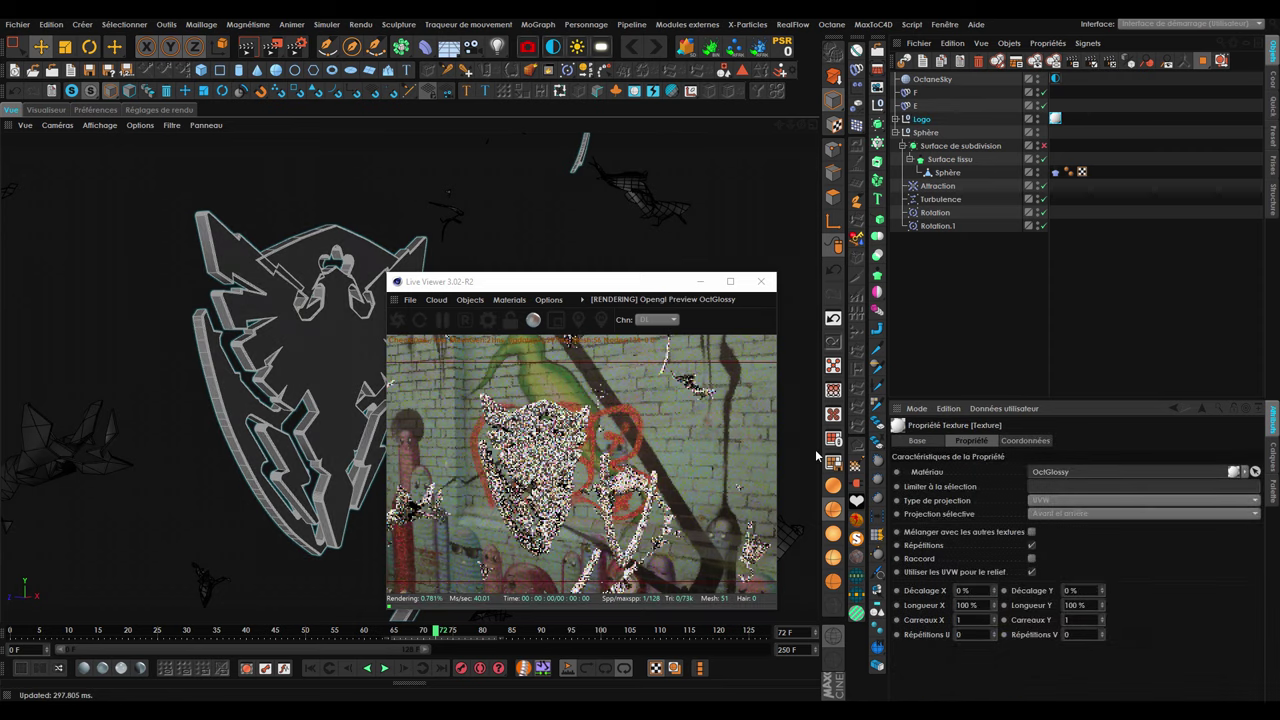
pyautogui.doubleClick(1055, 119)
pyautogui.click(1150, 454)
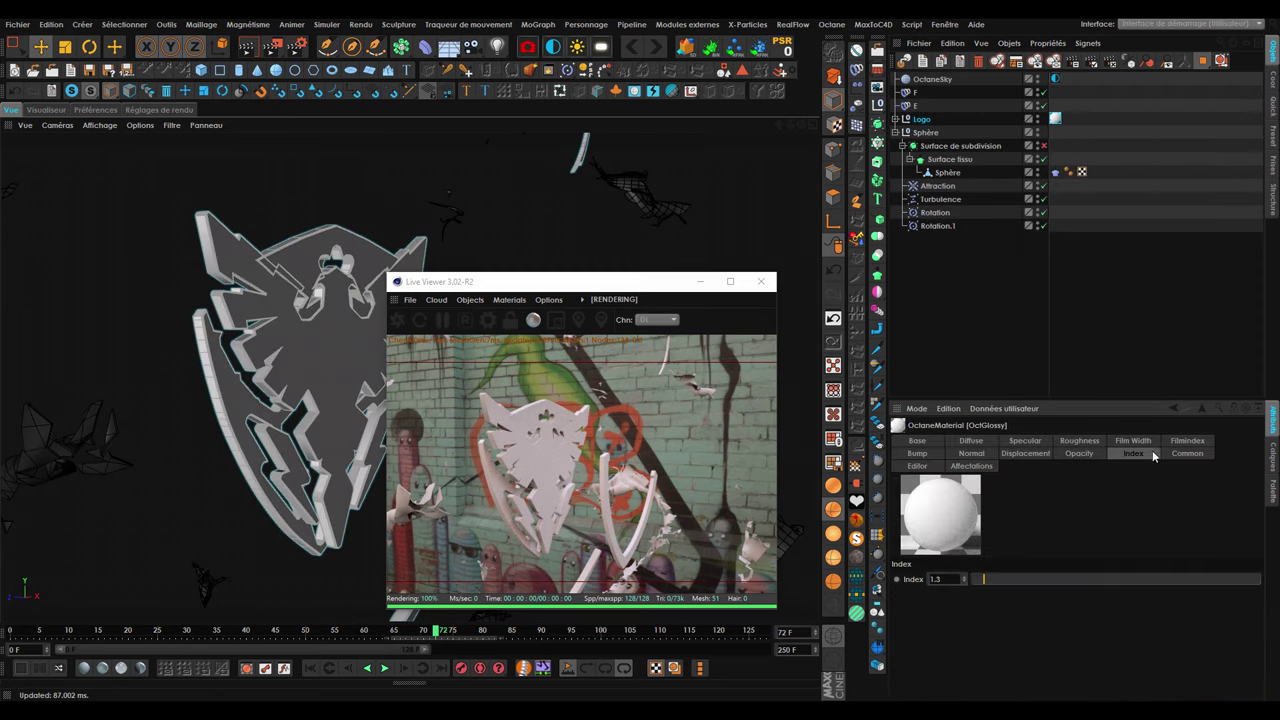
pyautogui.moveTo(986, 578); pyautogui.dragTo(1152, 591)
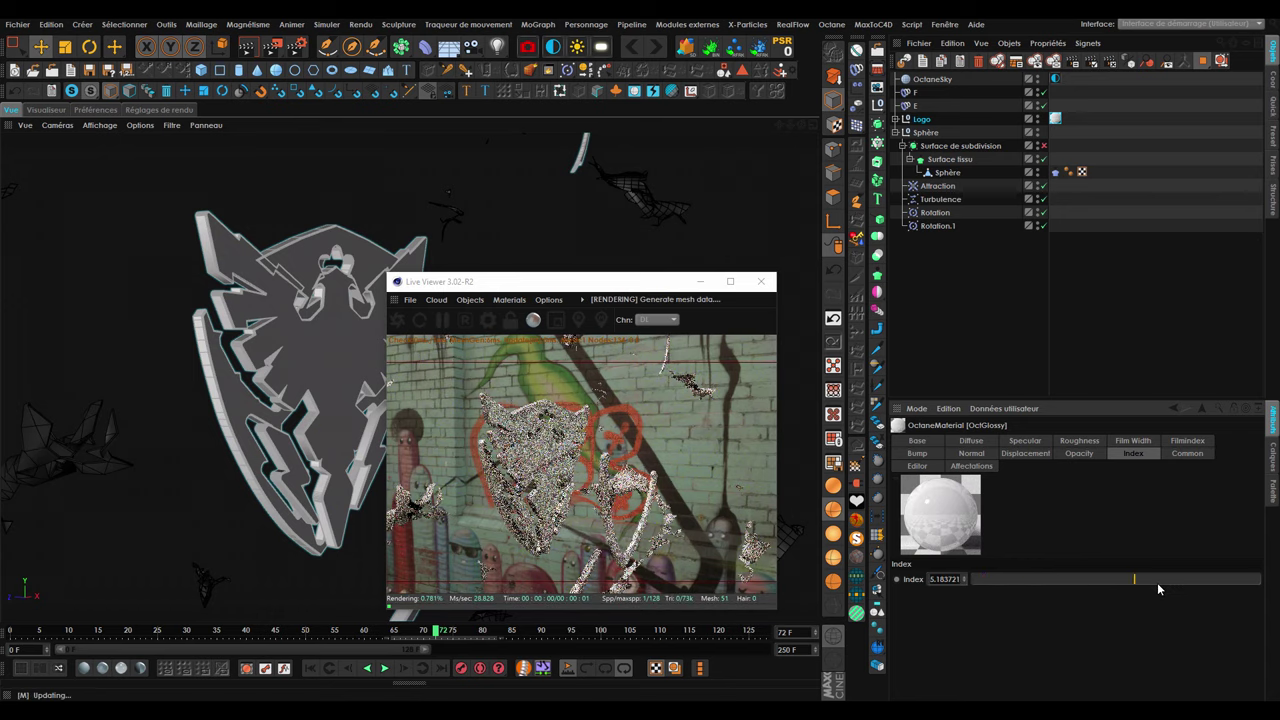
# Darken the OctGlossy diffuse colour to near-black 0.073239 in the colour picker.
pyautogui.moveTo(367, 396)
pyautogui.keyDown('alt'); pyautogui.mouseDown()
pyautogui.moveTo(196, 342)
pyautogui.moveTo(231, 356)
pyautogui.mouseUp(); pyautogui.keyUp('alt')
pyautogui.keyDown('alt'); pyautogui.moveTo(509, 452); pyautogui.dragTo(560, 440); pyautogui.keyUp('alt')
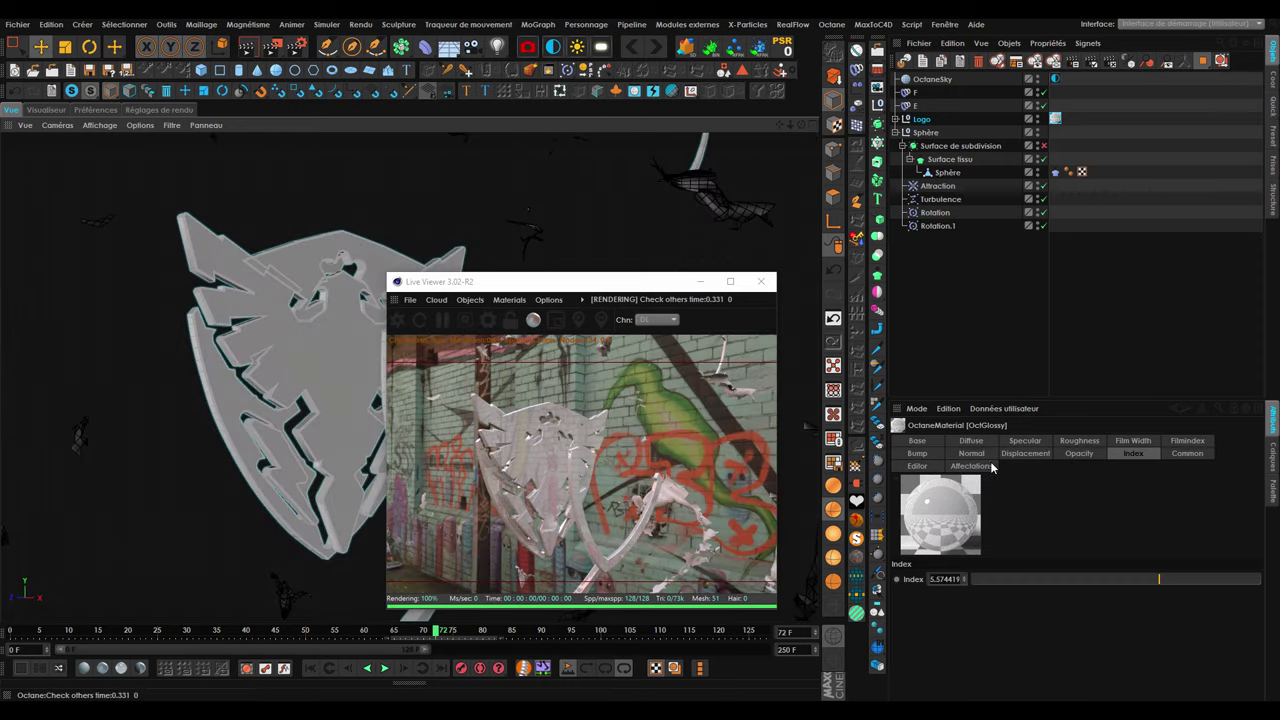
pyautogui.click(970, 440)
pyautogui.click(942, 603)
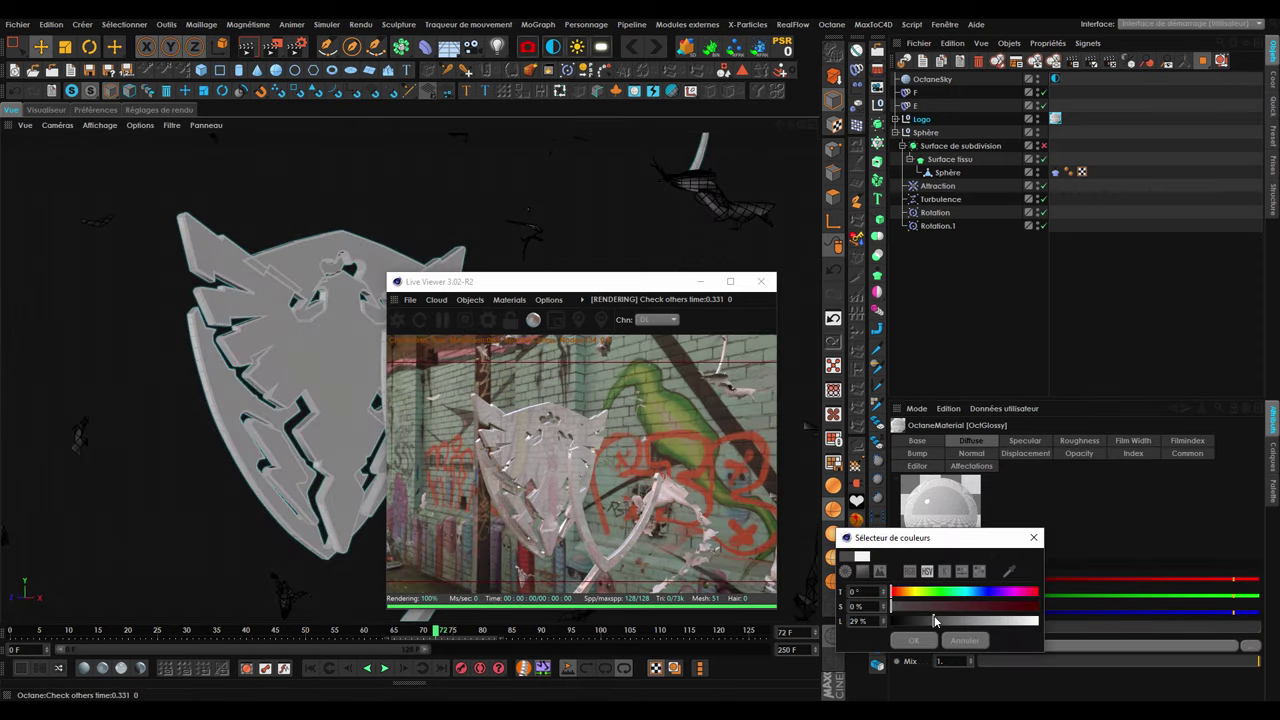
pyautogui.click(862, 556)
pyautogui.keyDown('alt'); pyautogui.moveTo(257, 390); pyautogui.dragTo(300, 385); pyautogui.keyUp('alt')
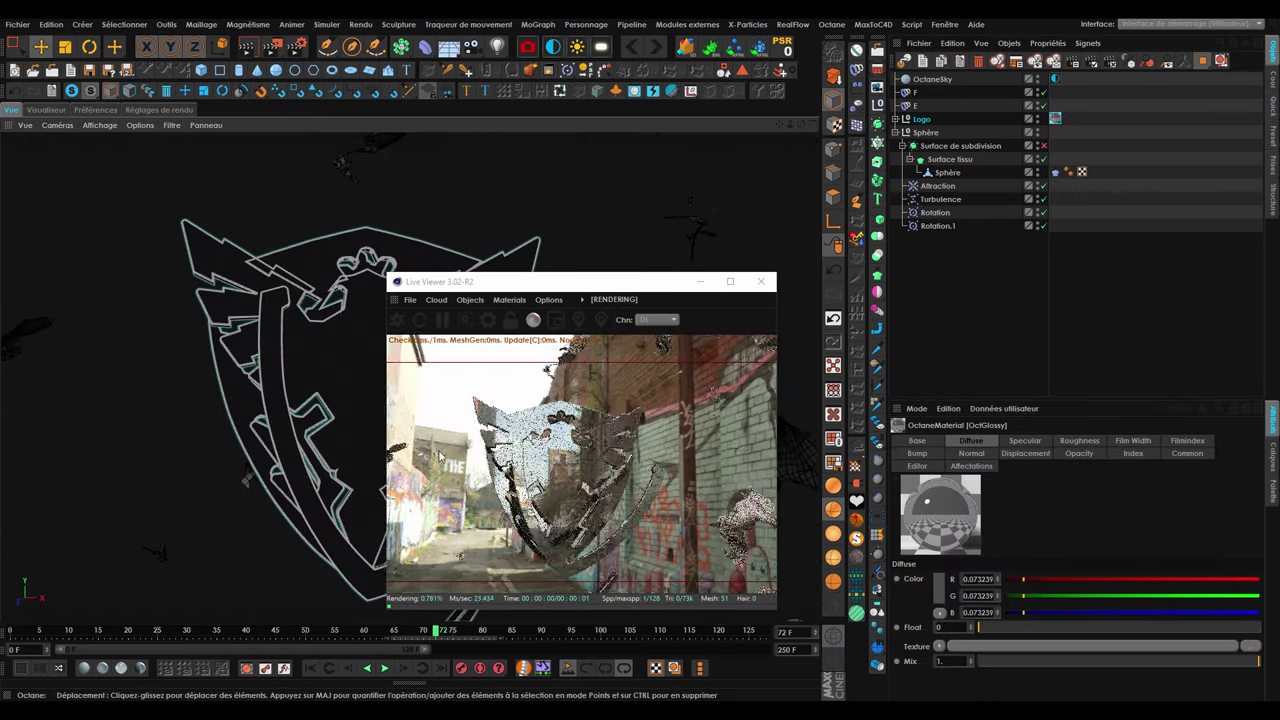
# Set OctGlossy diffuse to grey 0.162647 and roughness to 0.097619, and apply it to Surface de subdivision.
pyautogui.click(940, 596)
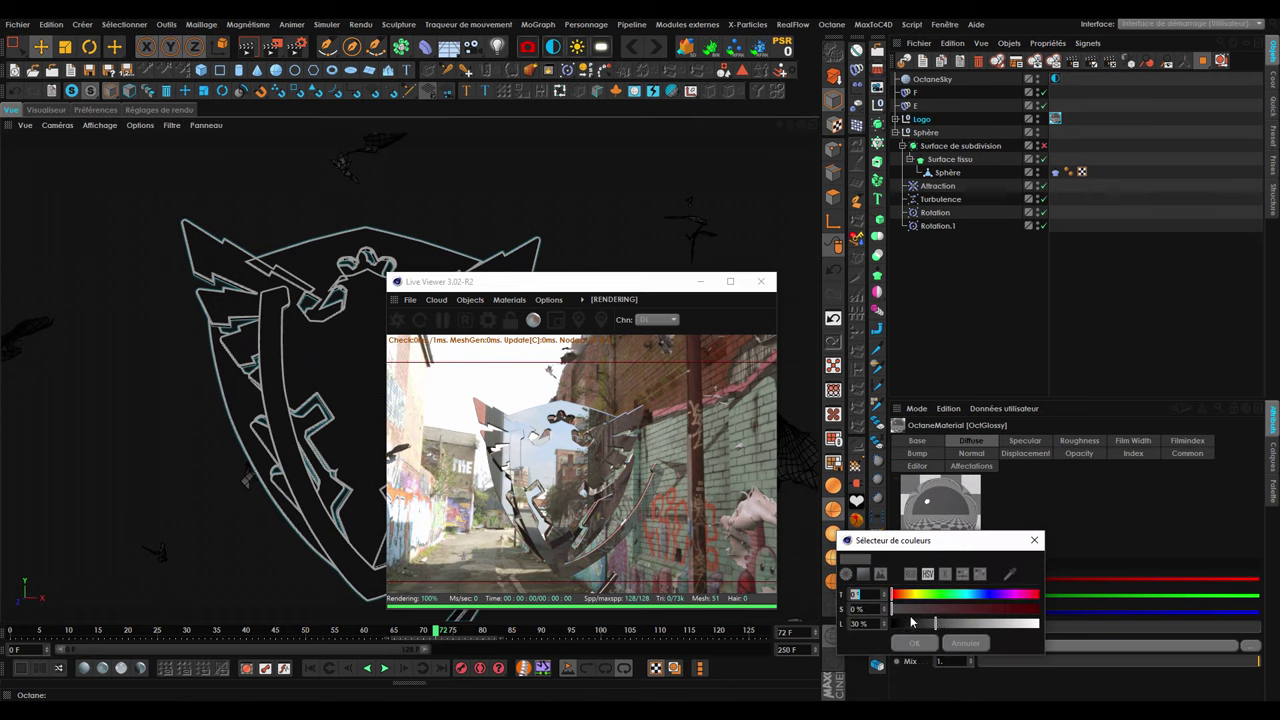
pyautogui.click(926, 646)
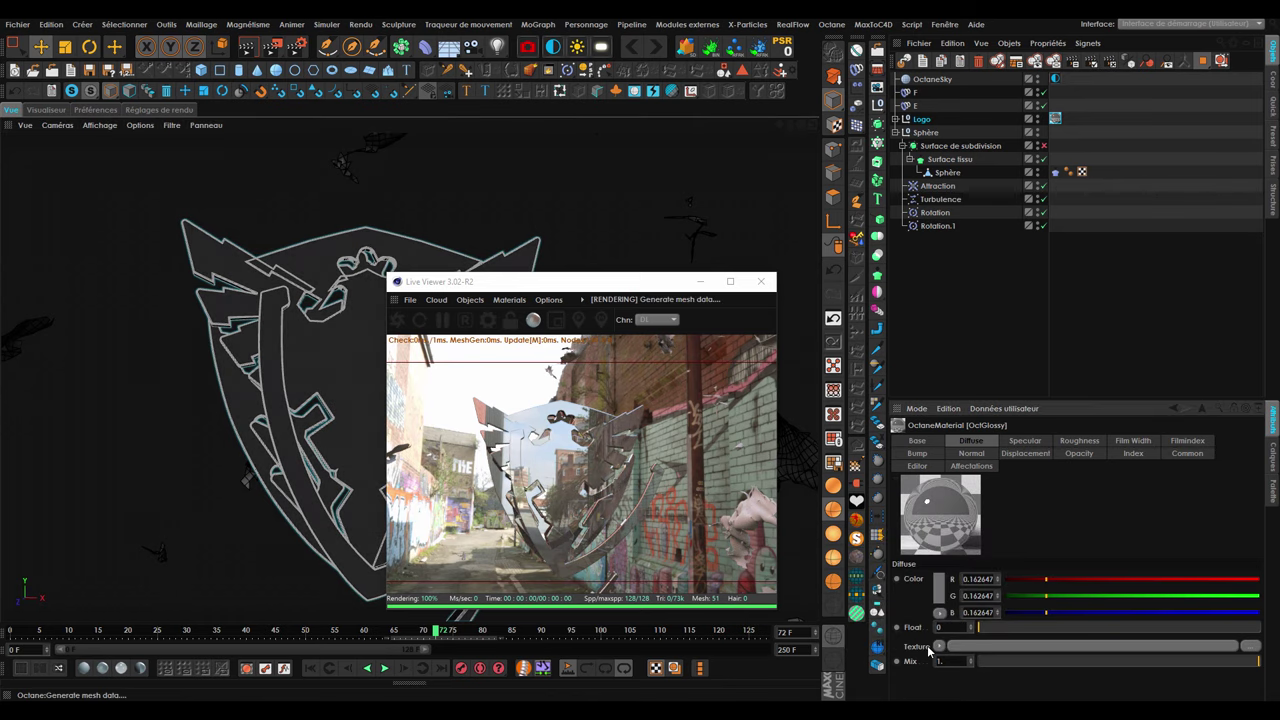
pyautogui.moveTo(1008, 627); pyautogui.dragTo(1005, 627)
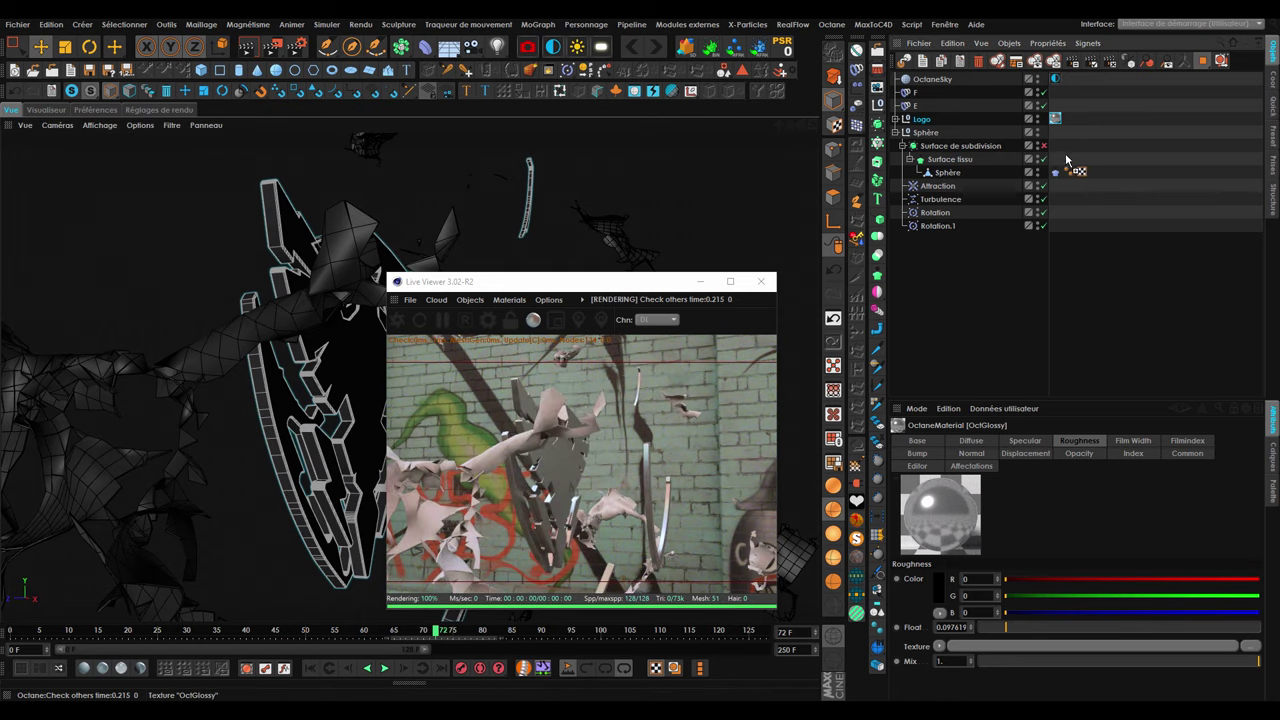
pyautogui.moveTo(1060, 121); pyautogui.dragTo(1058, 147)
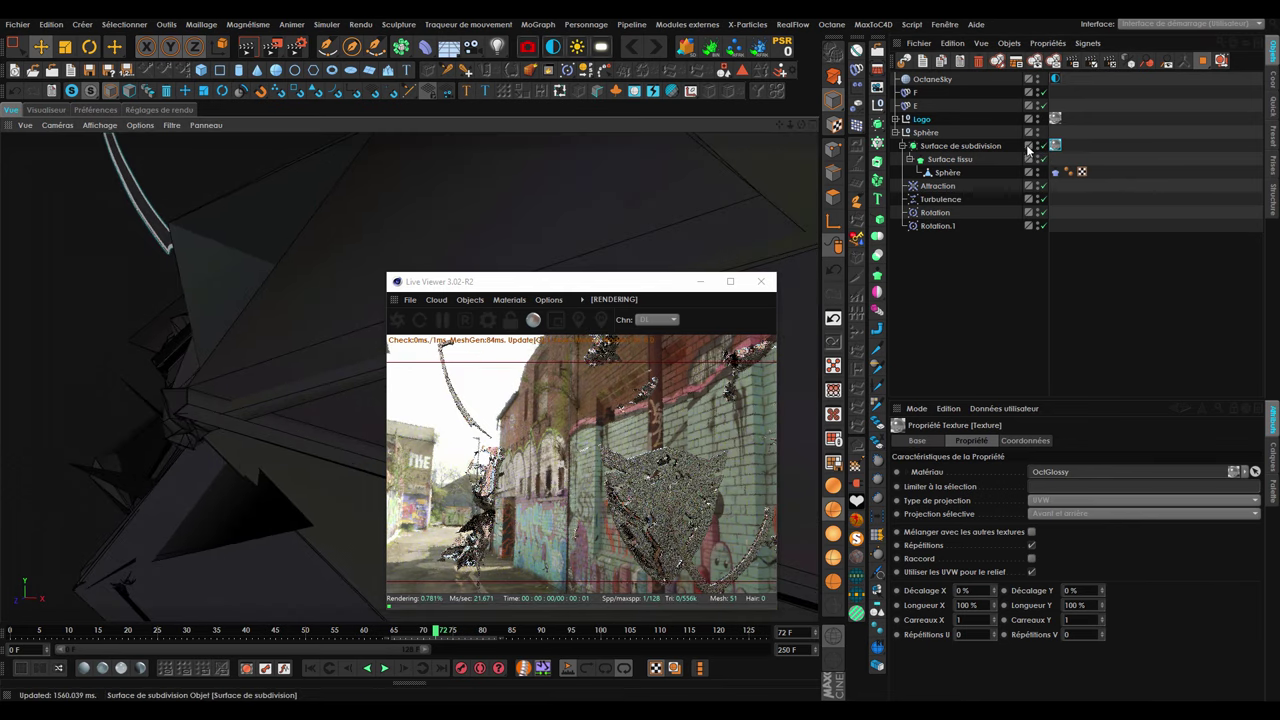
# Play and orbit around the scattered glossy fragments, then move the Live Viewer window up-right.
pyautogui.moveTo(188, 353)
pyautogui.keyDown('alt'); pyautogui.mouseDown()
pyautogui.moveTo(264, 430)
pyautogui.moveTo(329, 682)
pyautogui.mouseUp(); pyautogui.keyUp('alt')
pyautogui.click(386, 670)
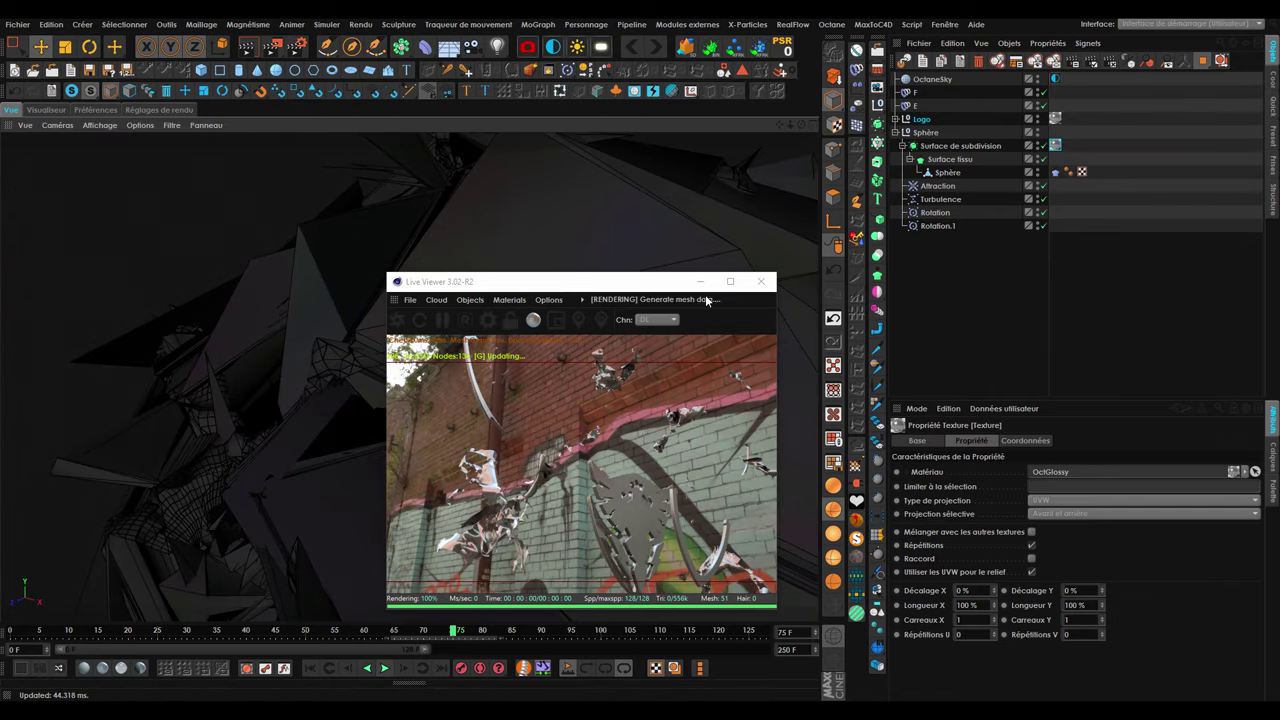
pyautogui.keyDown('alt'); pyautogui.moveTo(274, 343); pyautogui.dragTo(363, 595); pyautogui.keyUp('alt')
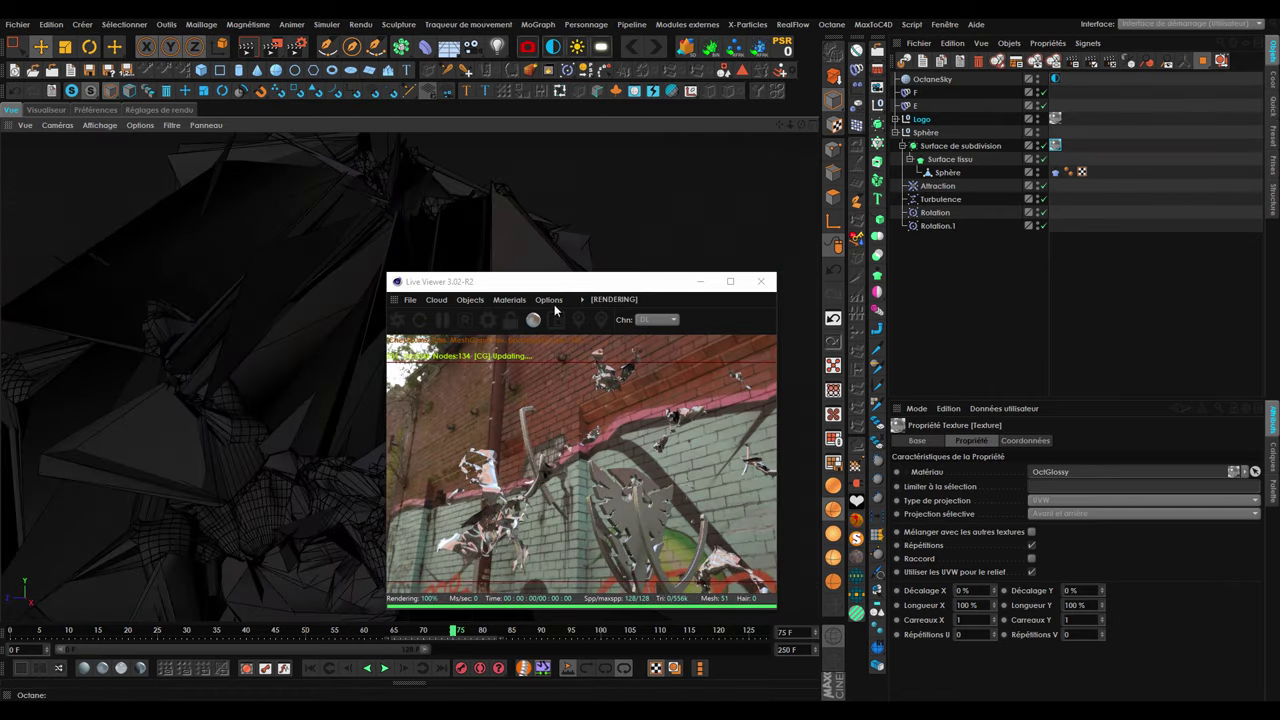
pyautogui.moveTo(555, 281); pyautogui.dragTo(779, 258)
pyautogui.moveTo(300, 380)
pyautogui.keyDown('alt'); pyautogui.mouseDown()
pyautogui.moveTo(389, 518)
pyautogui.moveTo(390, 448)
pyautogui.mouseUp(); pyautogui.keyUp('alt')
# Replay the animation from frame 0, stopping around frame 20.
pyautogui.click(310, 668)
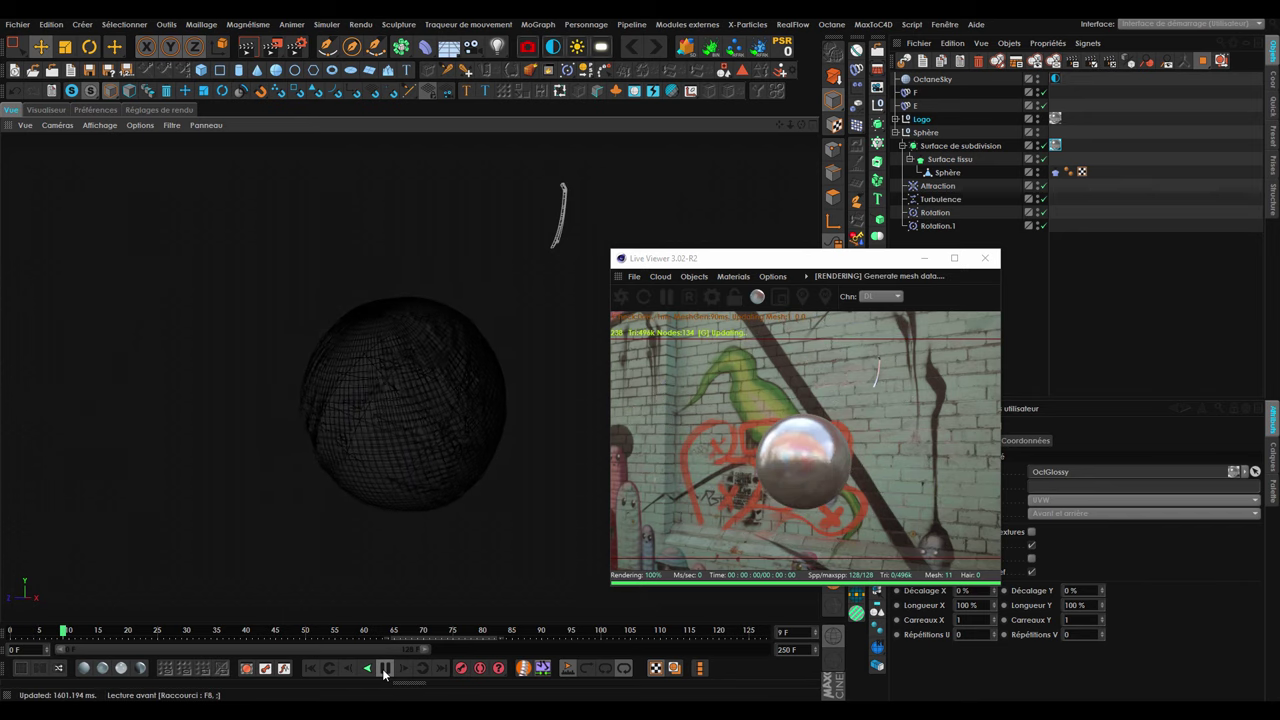
pyautogui.click(384, 668)
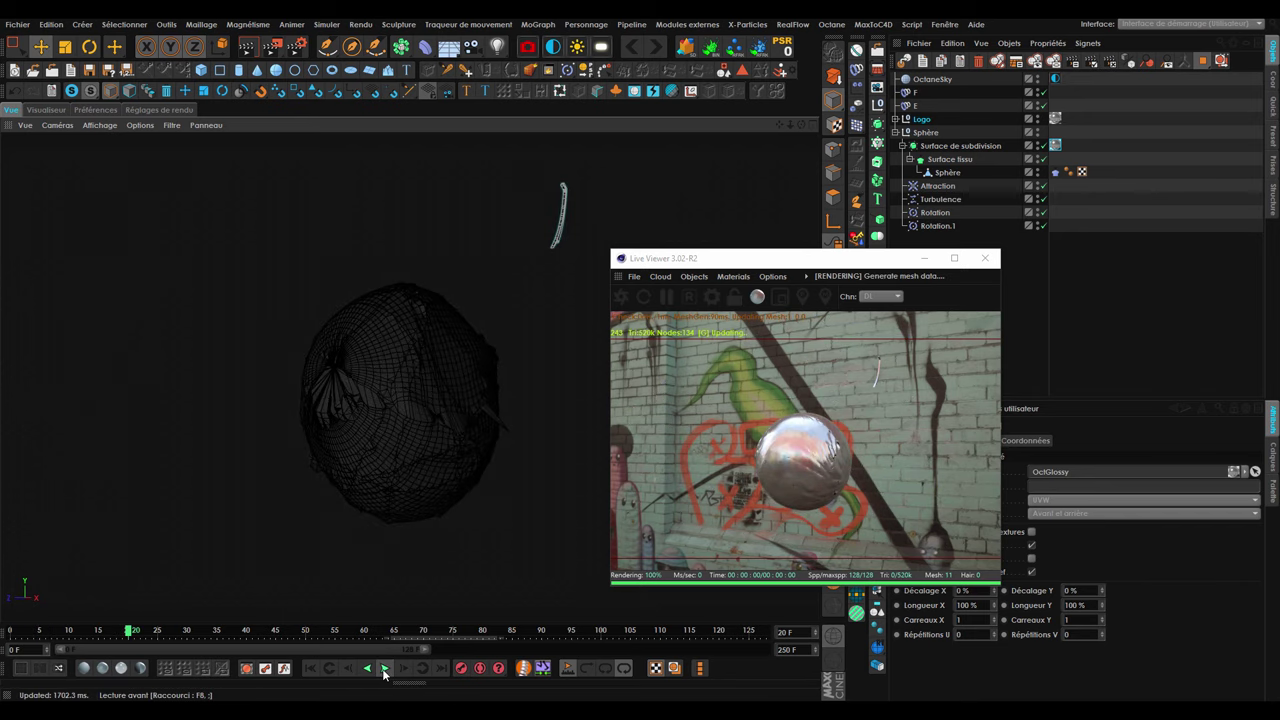
pyautogui.scroll(2, 448, 449)
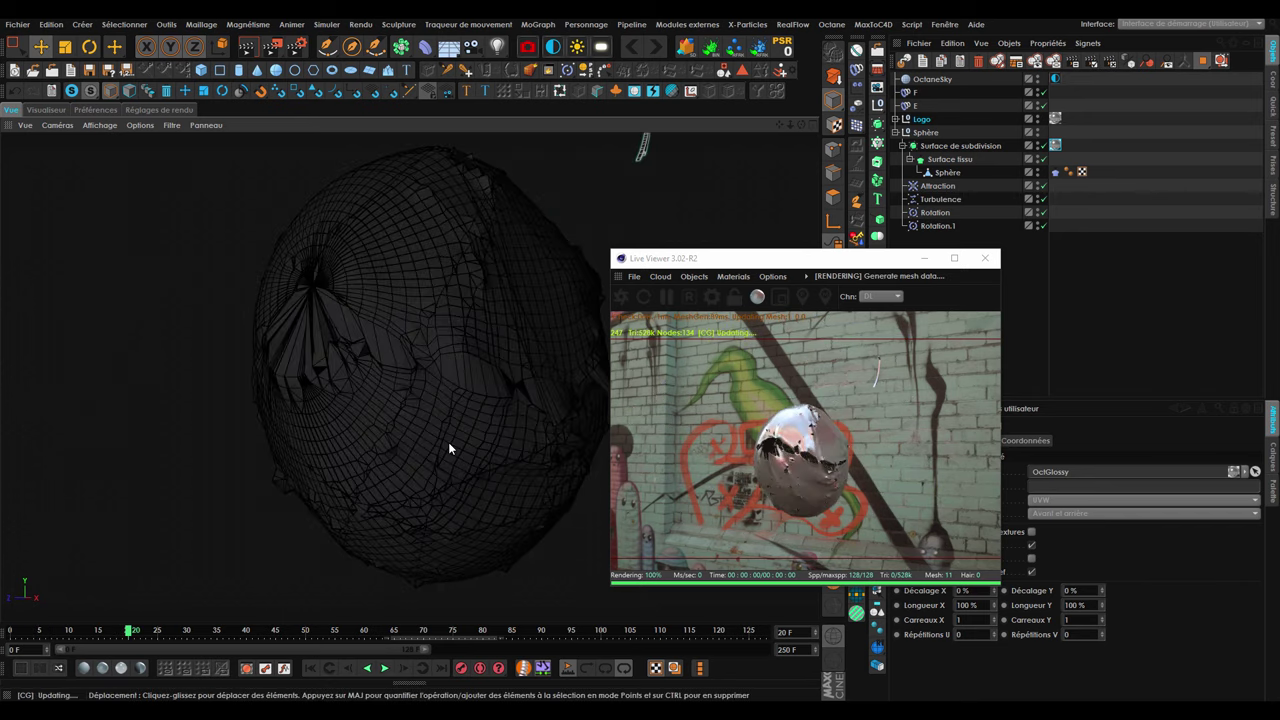
# Move the OctGlossy tag onto Rotation and back to Surface de subdivision, then play on to frame 32.
pyautogui.click(1058, 160)
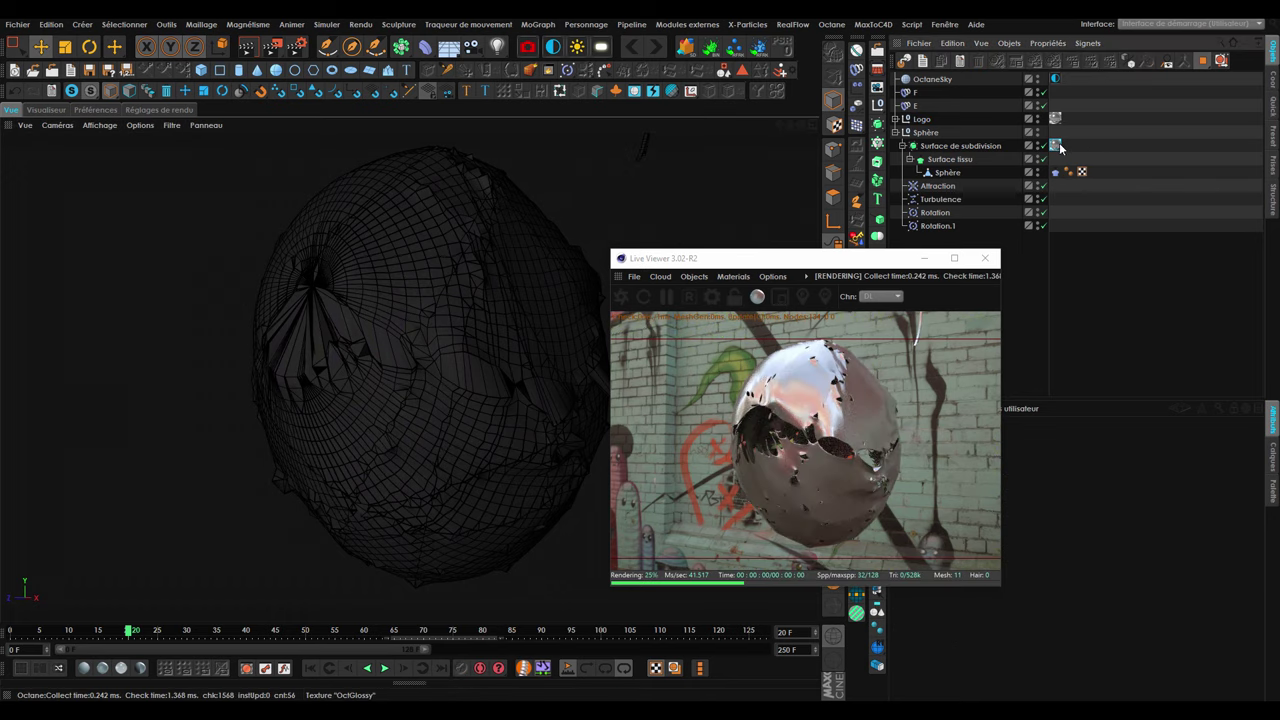
pyautogui.moveTo(1055, 145); pyautogui.dragTo(1058, 213)
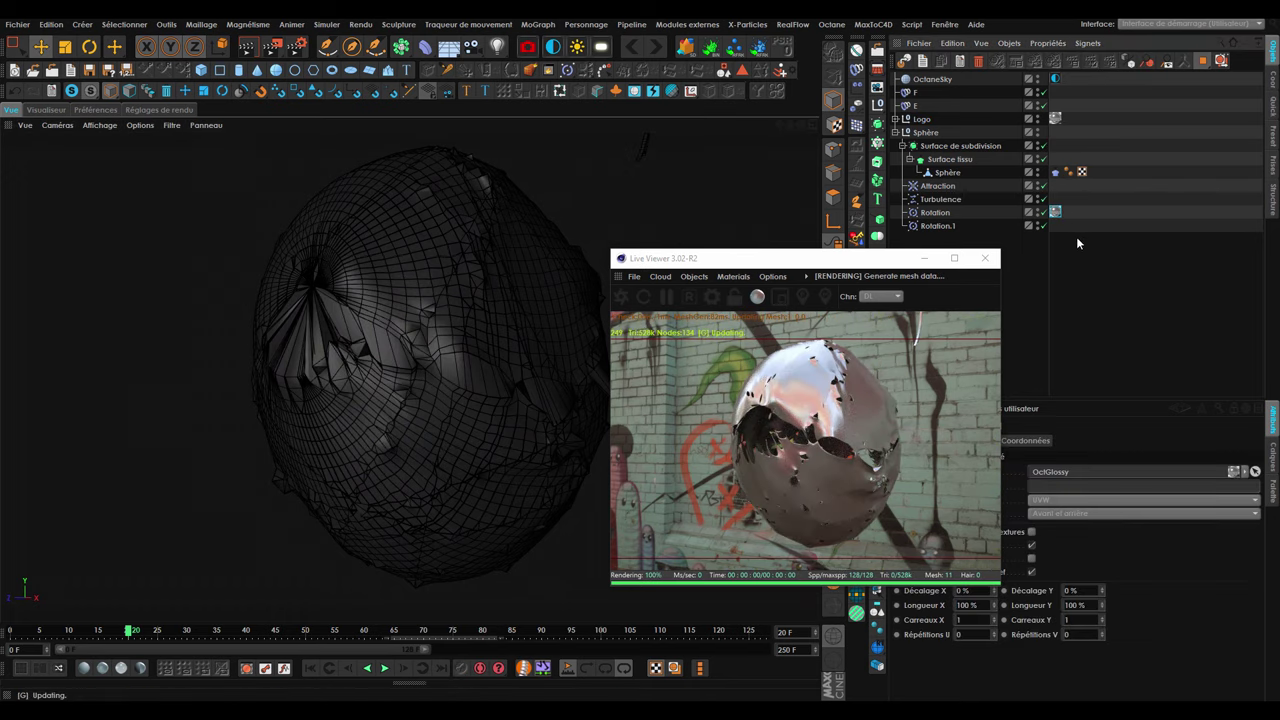
pyautogui.click(912, 152)
pyautogui.click(948, 159)
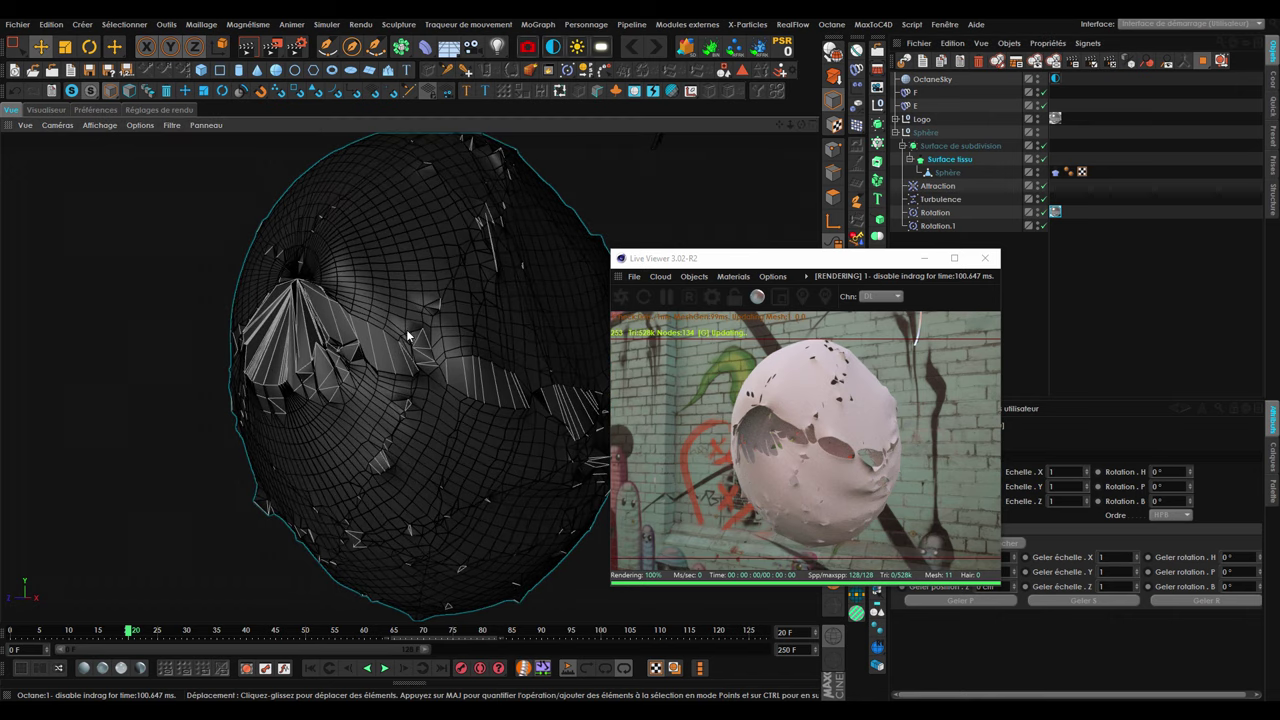
pyautogui.scroll(2, 385, 340)
pyautogui.moveTo(471, 366)
pyautogui.keyDown('alt'); pyautogui.mouseDown()
pyautogui.moveTo(546, 364)
pyautogui.moveTo(362, 353)
pyautogui.moveTo(340, 370)
pyautogui.mouseUp(); pyautogui.keyUp('alt')
pyautogui.click(952, 150)
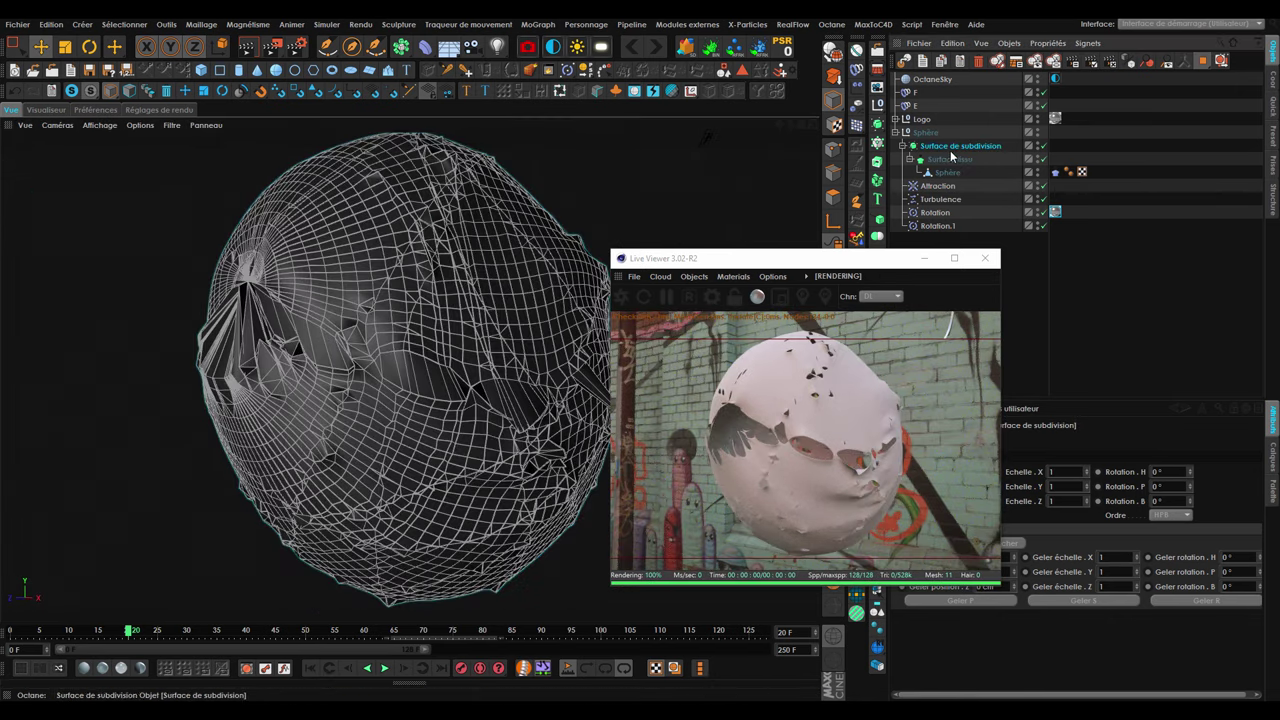
pyautogui.moveTo(1055, 211); pyautogui.dragTo(1055, 145)
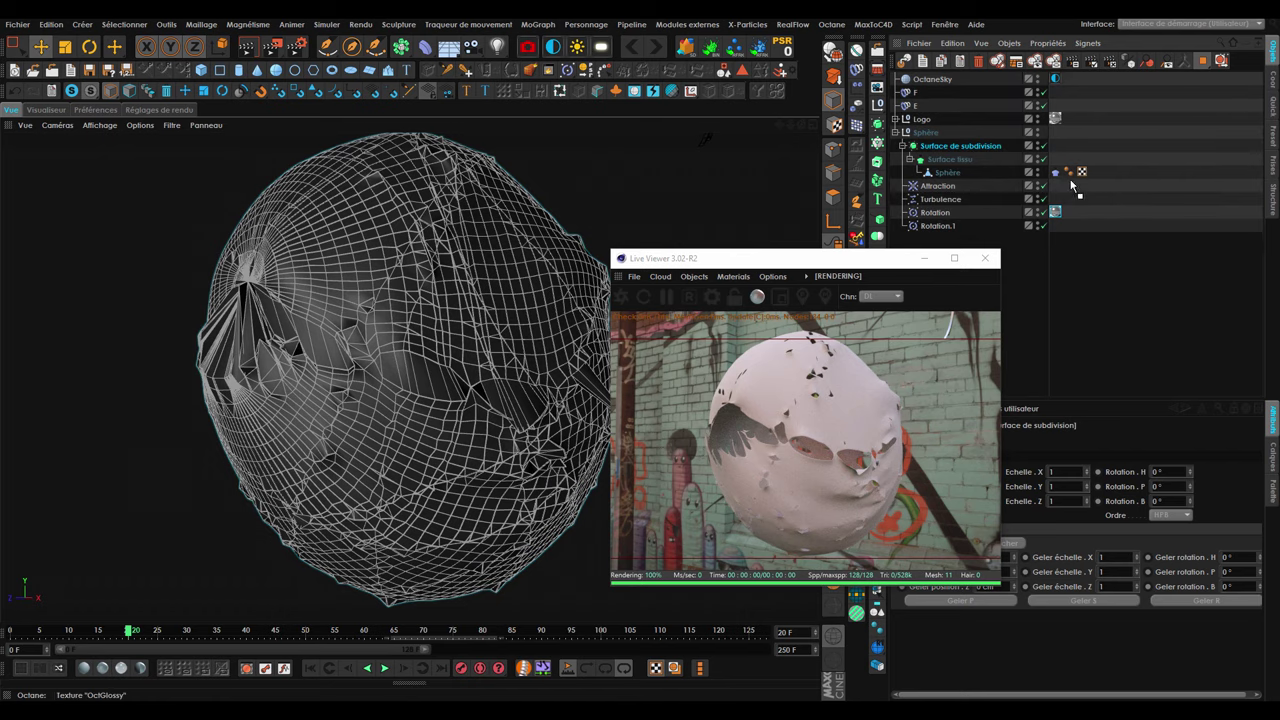
pyautogui.moveTo(516, 280)
pyautogui.keyDown('alt'); pyautogui.mouseDown()
pyautogui.moveTo(536, 376)
pyautogui.moveTo(418, 448)
pyautogui.mouseUp(); pyautogui.keyUp('alt')
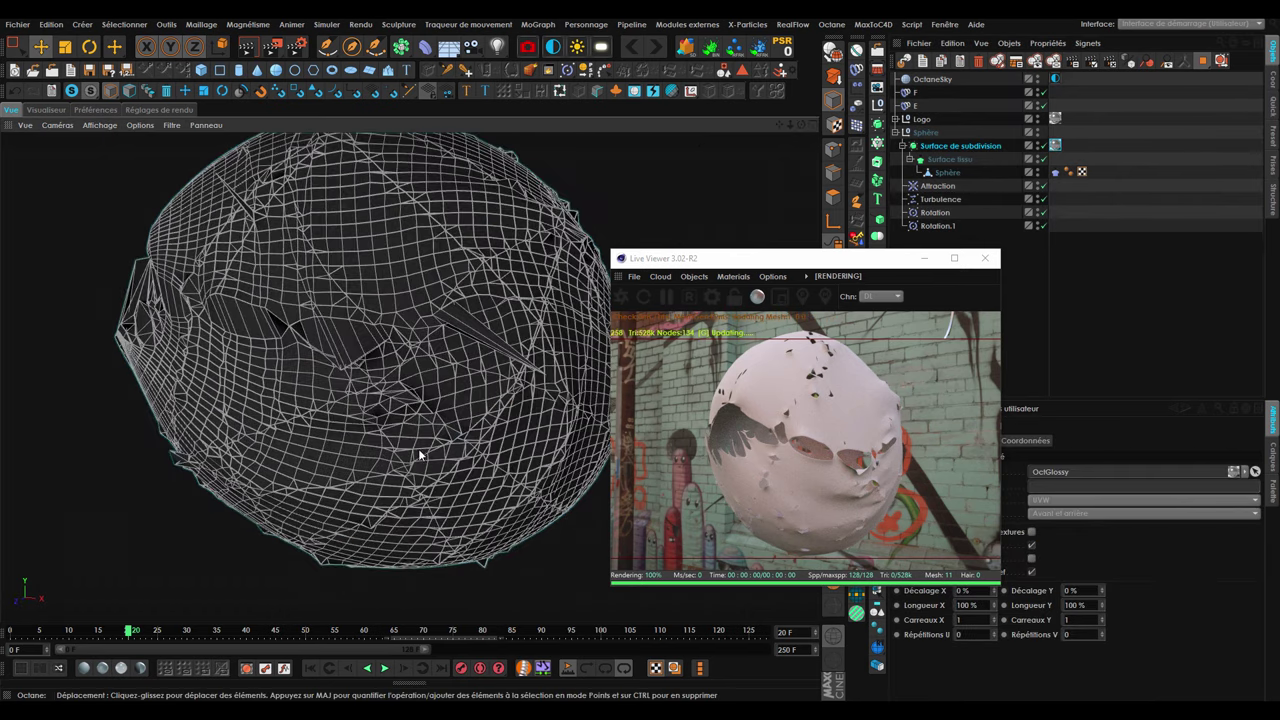
pyautogui.click(390, 675)
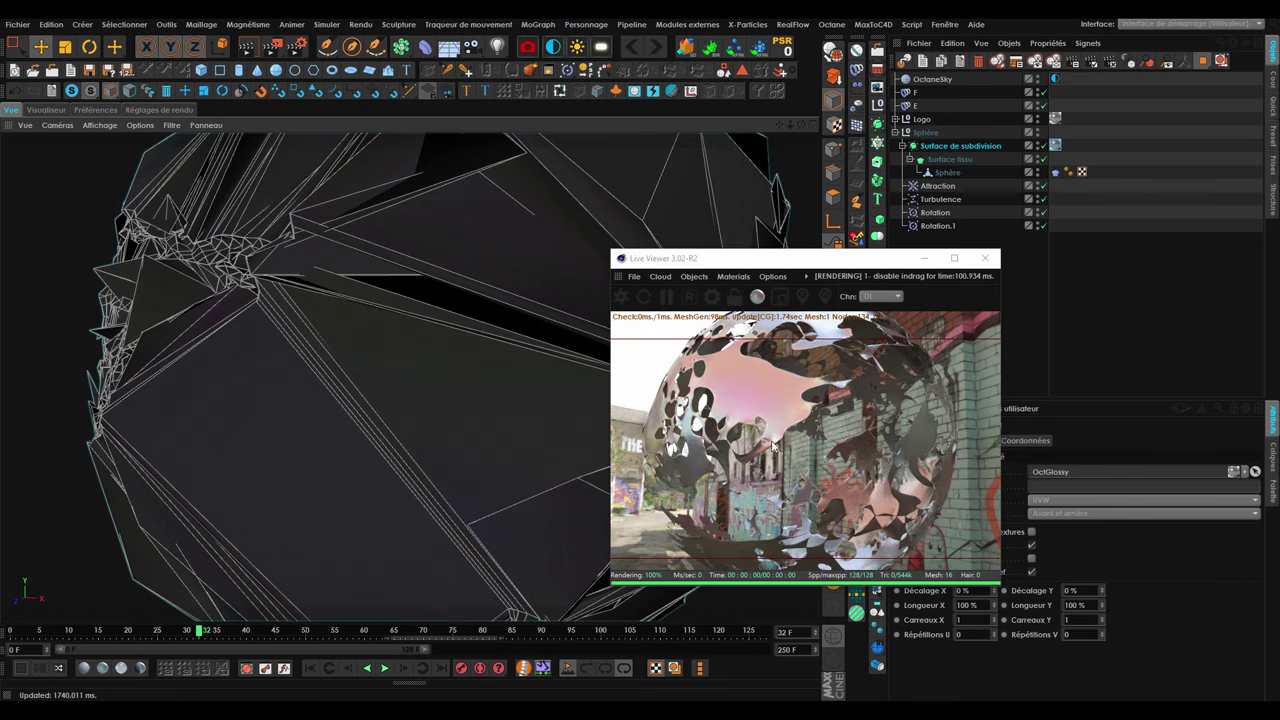
# Toggle the Subdivision Surface off and back on while repositioning the Live Viewer window.
pyautogui.click(1043, 145)
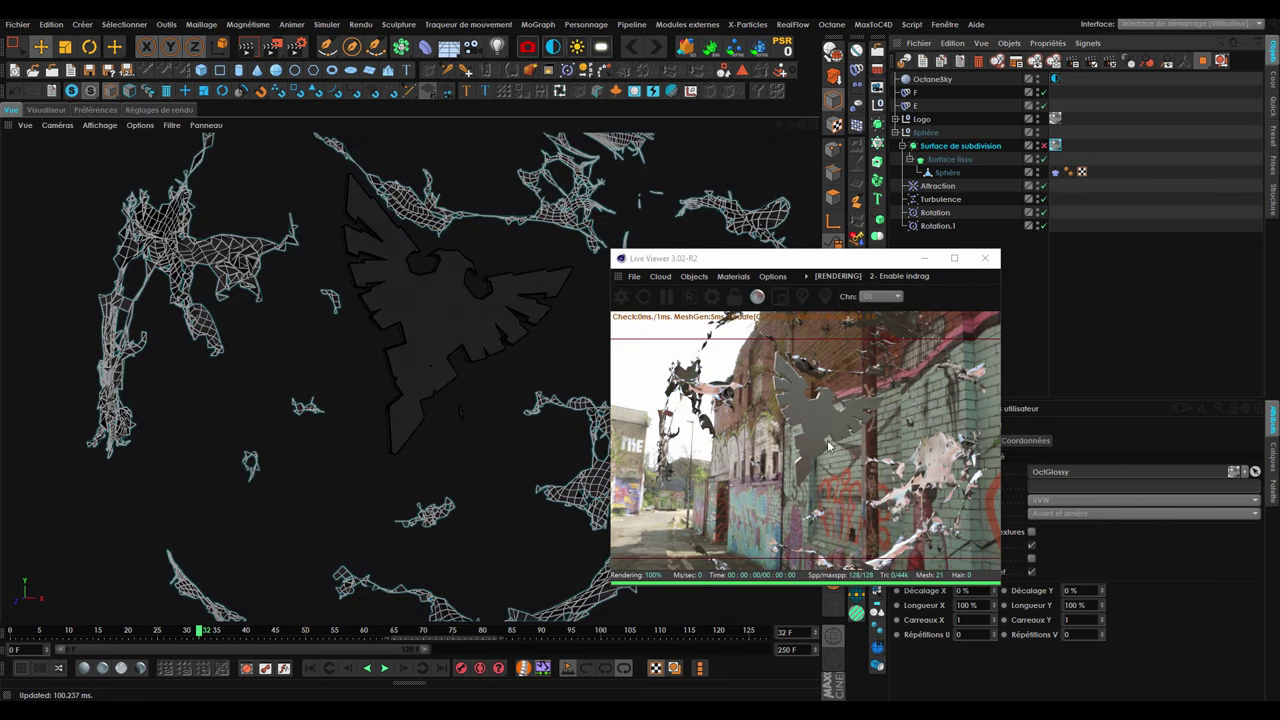
pyautogui.keyDown('alt'); pyautogui.moveTo(502, 427); pyautogui.dragTo(455, 425); pyautogui.keyUp('alt')
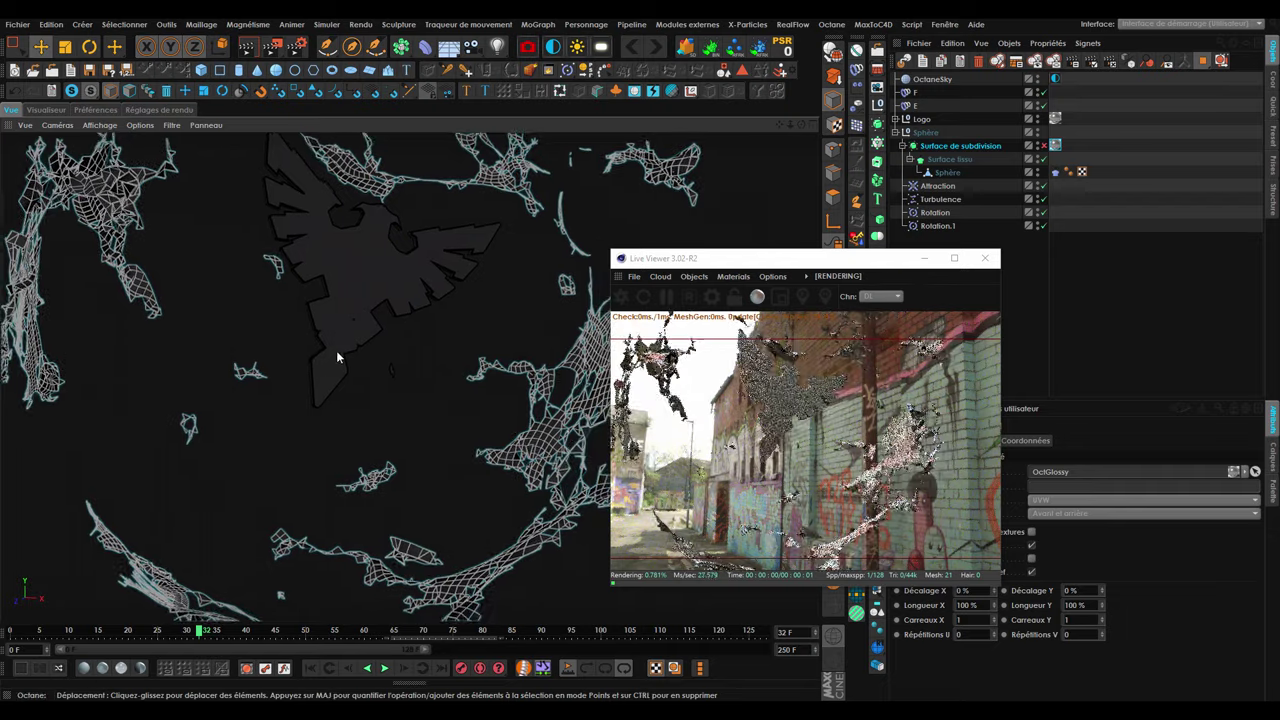
pyautogui.scroll(3, 517, 417)
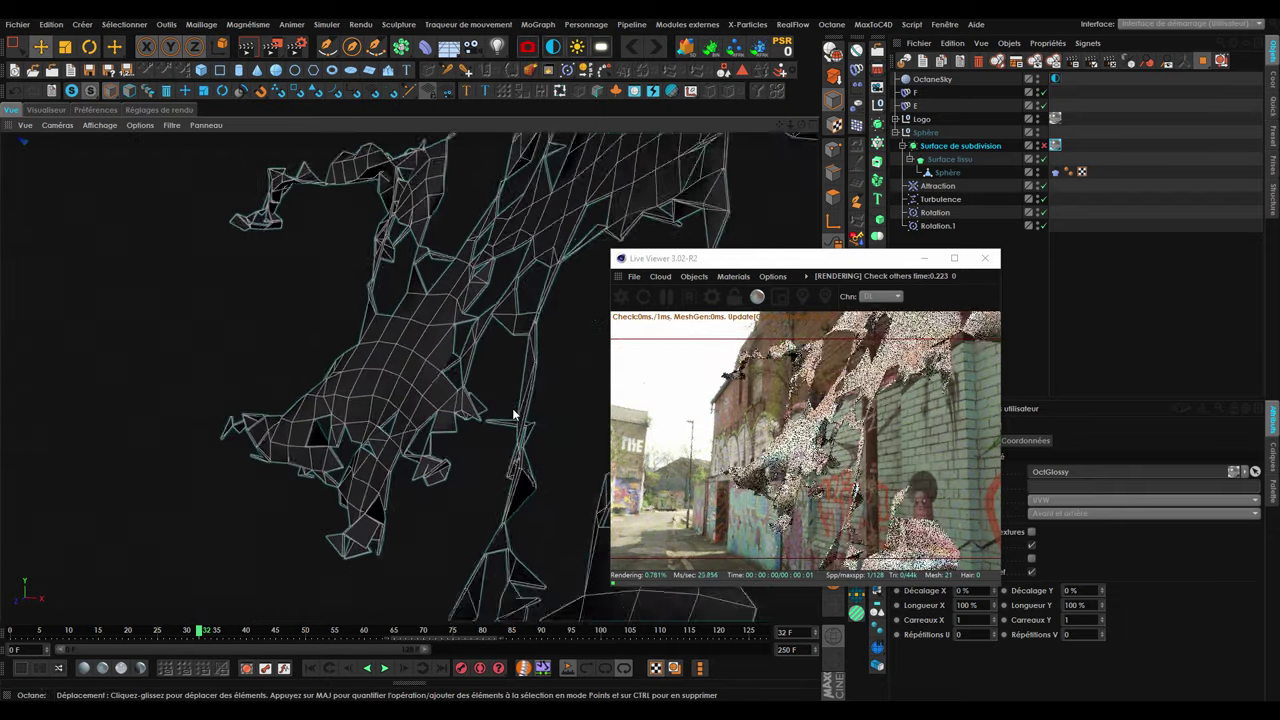
pyautogui.scroll(5, 517, 417)
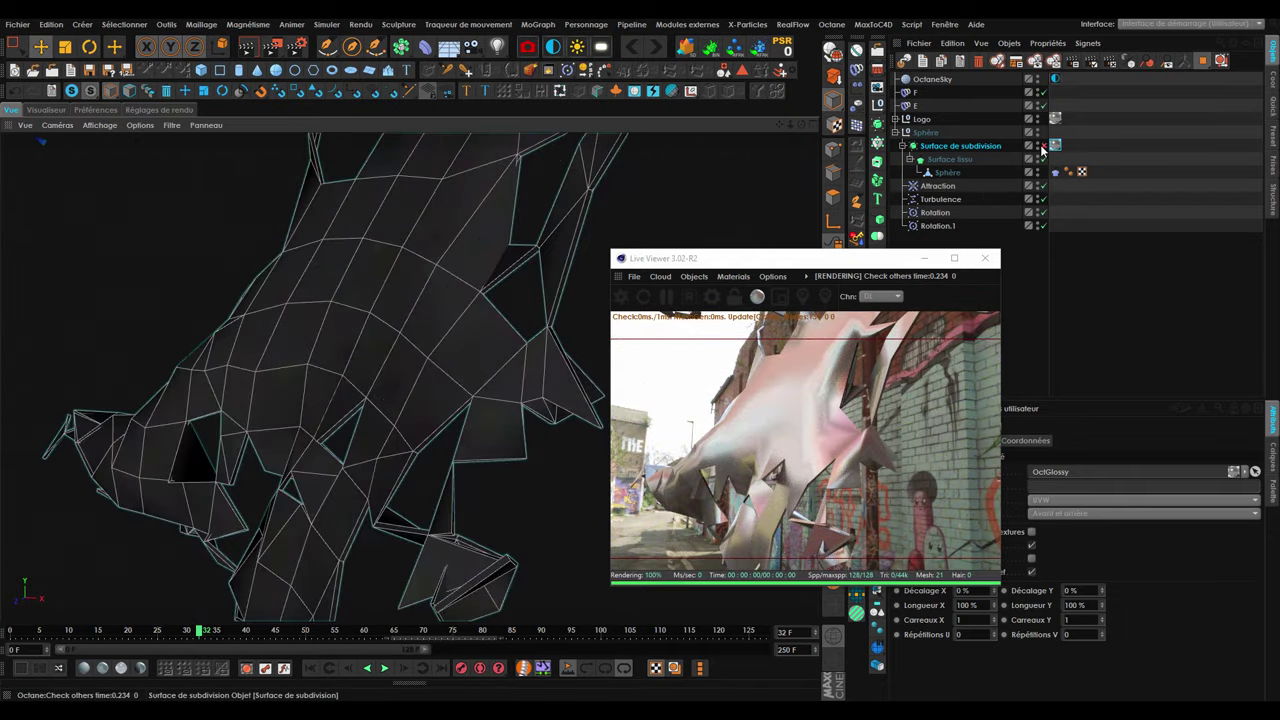
pyautogui.click(1043, 146)
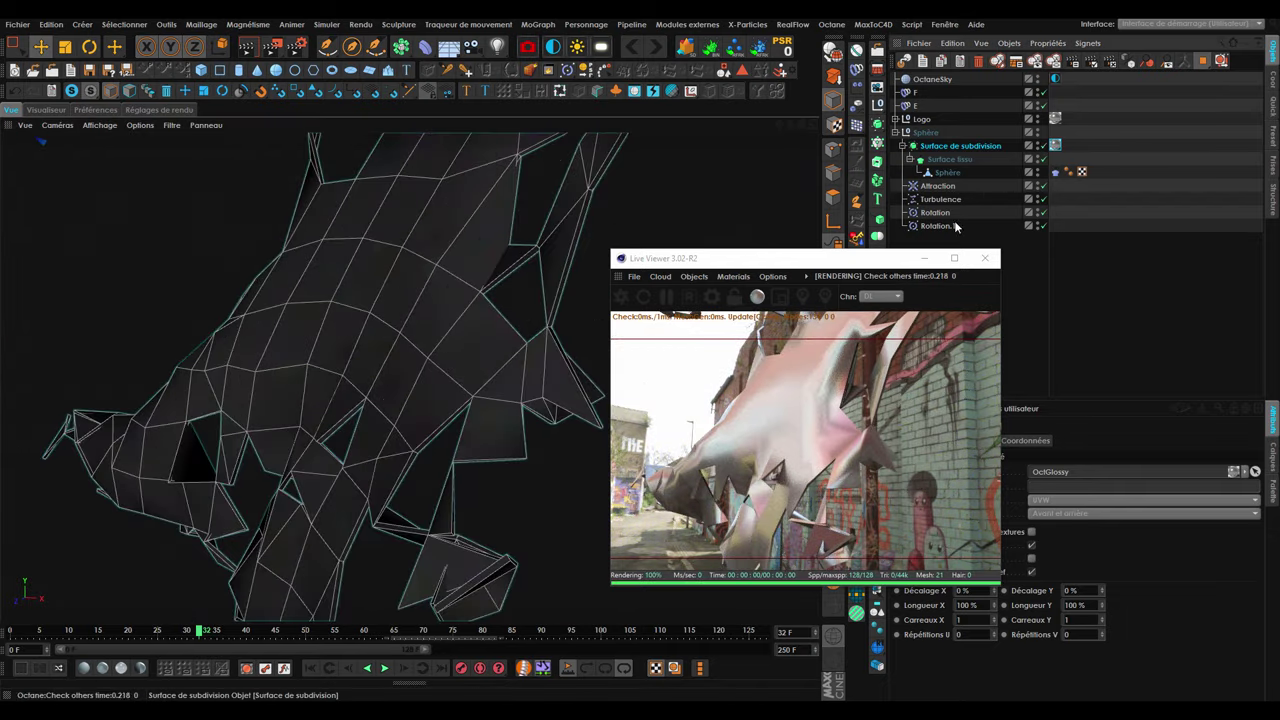
pyautogui.click(987, 147)
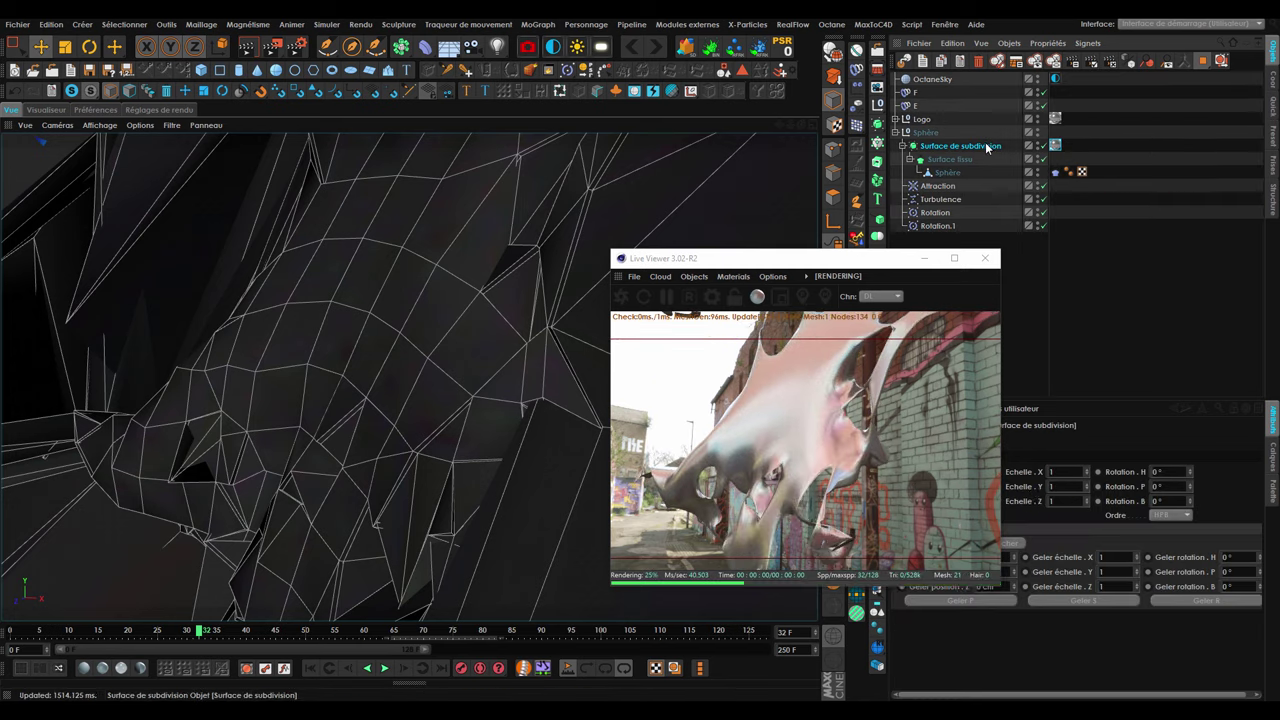
pyautogui.moveTo(872, 258)
pyautogui.mouseDown()
pyautogui.moveTo(790, 249)
pyautogui.moveTo(1010, 290)
pyautogui.mouseUp()
pyautogui.click(963, 440)
pyautogui.moveTo(334, 323)
pyautogui.mouseDown()
pyautogui.moveTo(294, 347)
pyautogui.moveTo(391, 376)
pyautogui.moveTo(497, 480)
pyautogui.mouseUp()
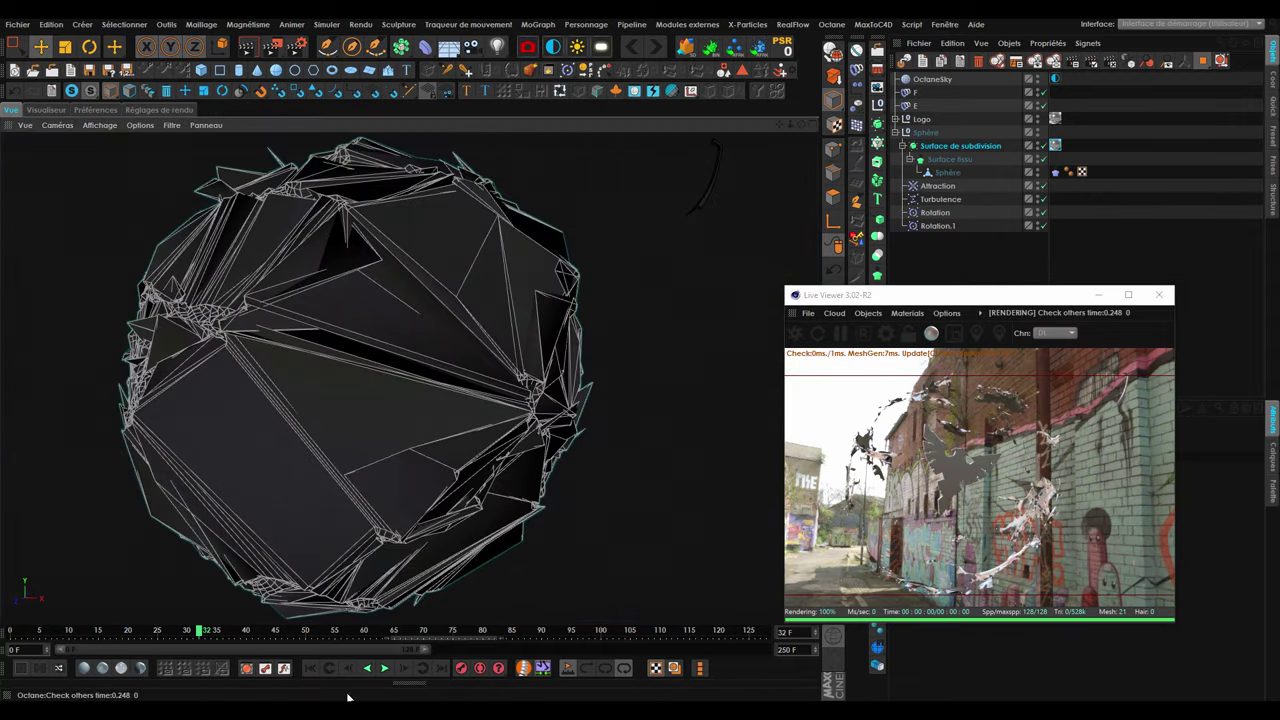
# Advance the timeline from frame 53 to frame 74 and orbit closer to the reformed mesh.
pyautogui.click(323, 632)
pyautogui.moveTo(351, 632); pyautogui.dragTo(447, 632)
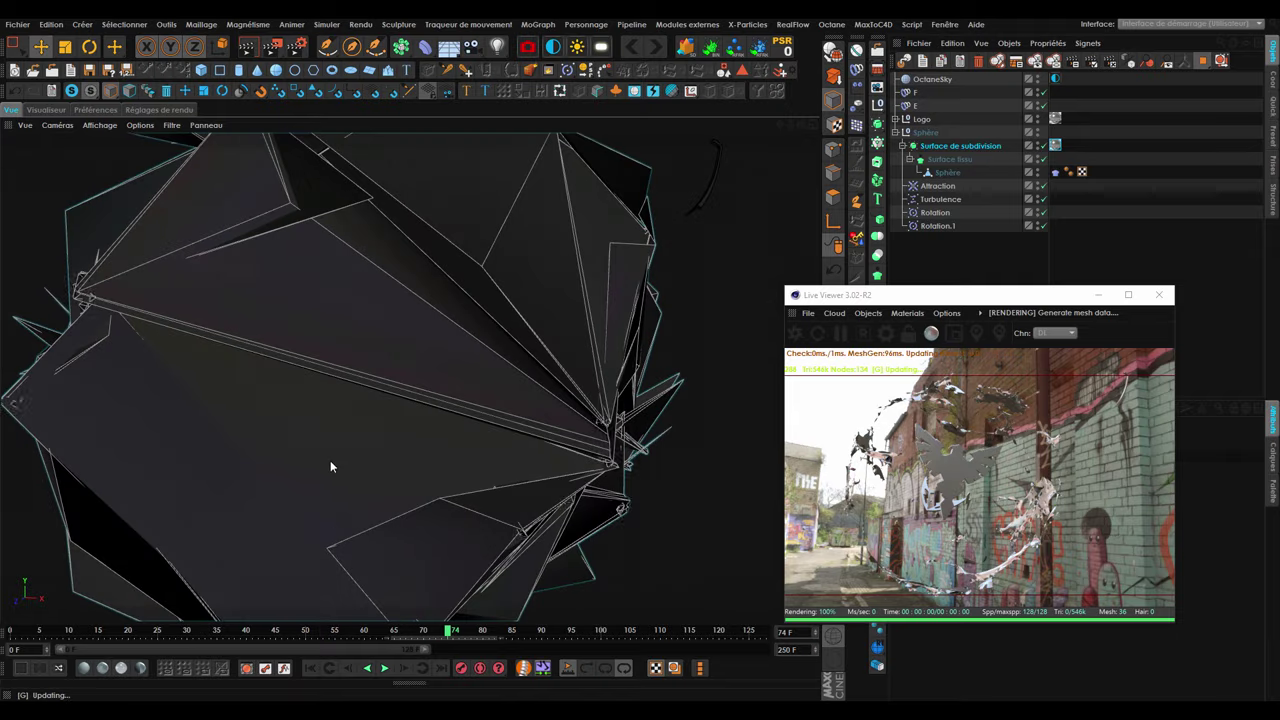
pyautogui.moveTo(547, 455)
pyautogui.mouseDown()
pyautogui.moveTo(348, 395)
pyautogui.moveTo(270, 416)
pyautogui.moveTo(169, 354)
pyautogui.moveTo(226, 332)
pyautogui.moveTo(110, 381)
pyautogui.moveTo(303, 386)
pyautogui.moveTo(517, 423)
pyautogui.moveTo(300, 380)
pyautogui.moveTo(407, 373)
pyautogui.moveTo(370, 410)
pyautogui.moveTo(218, 456)
pyautogui.moveTo(463, 524)
pyautogui.mouseUp()
pyautogui.keyDown('alt'); pyautogui.moveTo(450, 593); pyautogui.dragTo(300, 379); pyautogui.keyUp('alt')
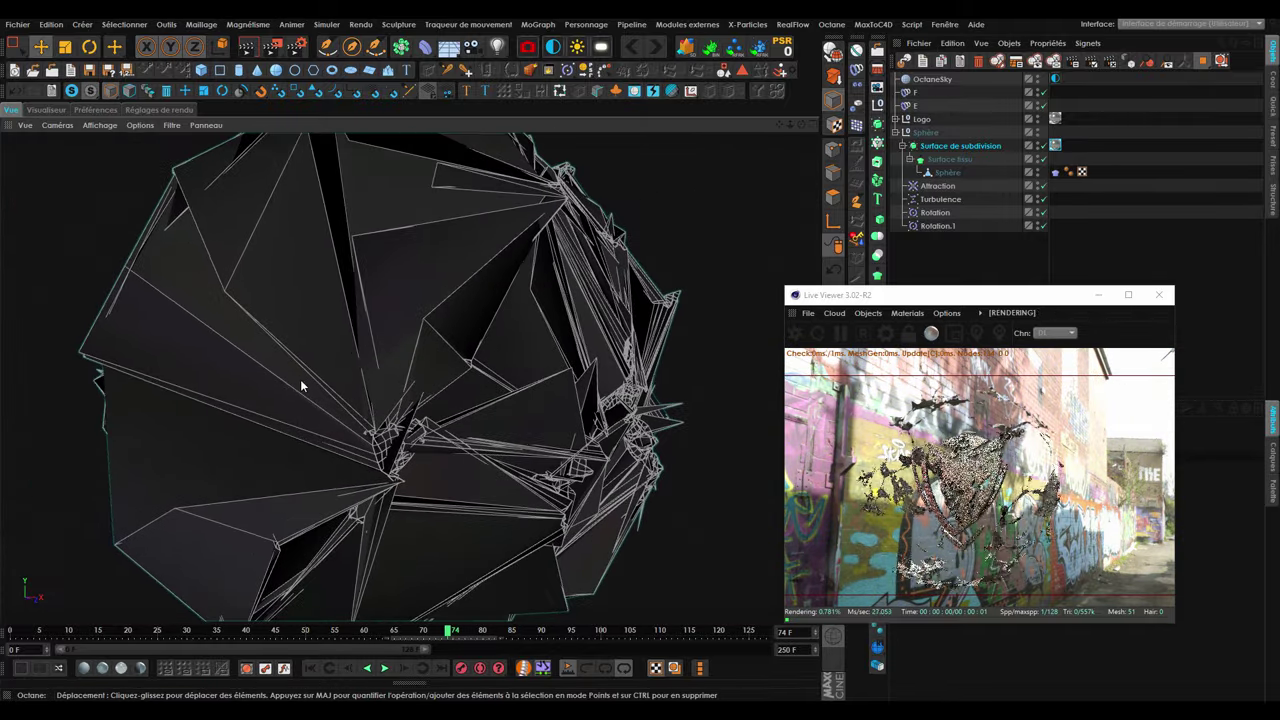
pyautogui.scroll(2, 280, 370)
pyautogui.scroll(2, 272, 363)
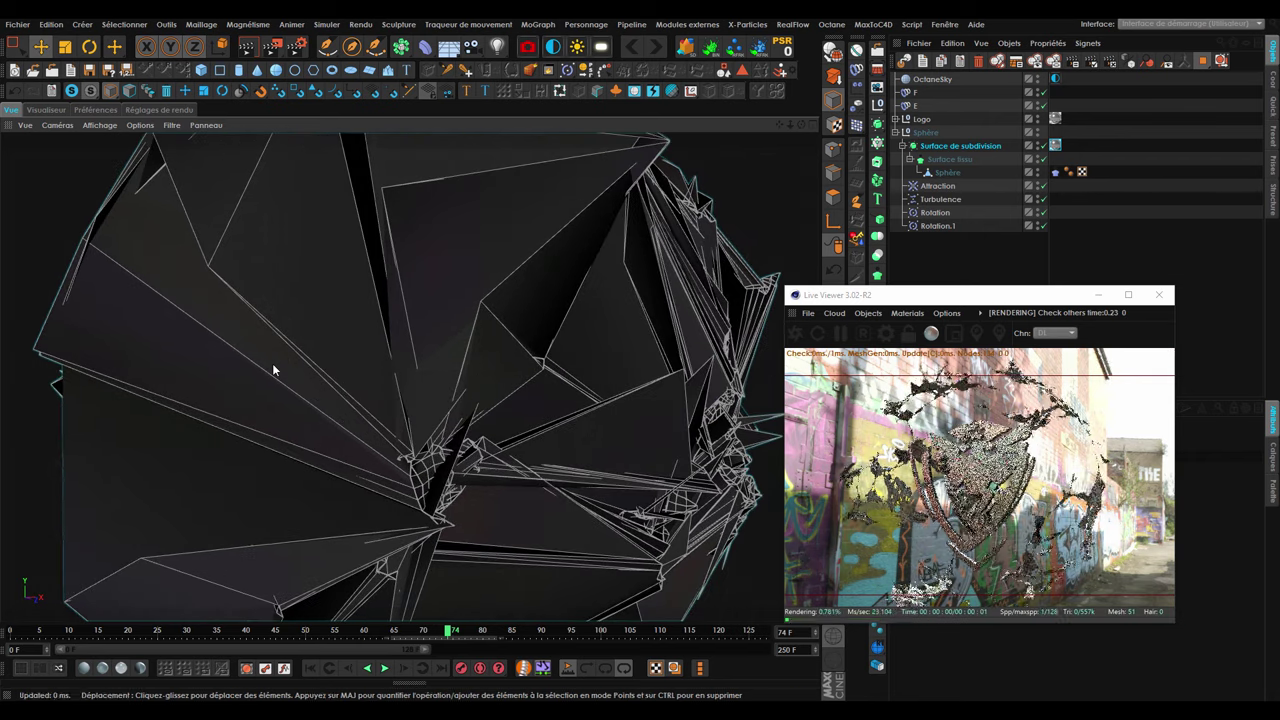
pyautogui.scroll(2, 275, 365)
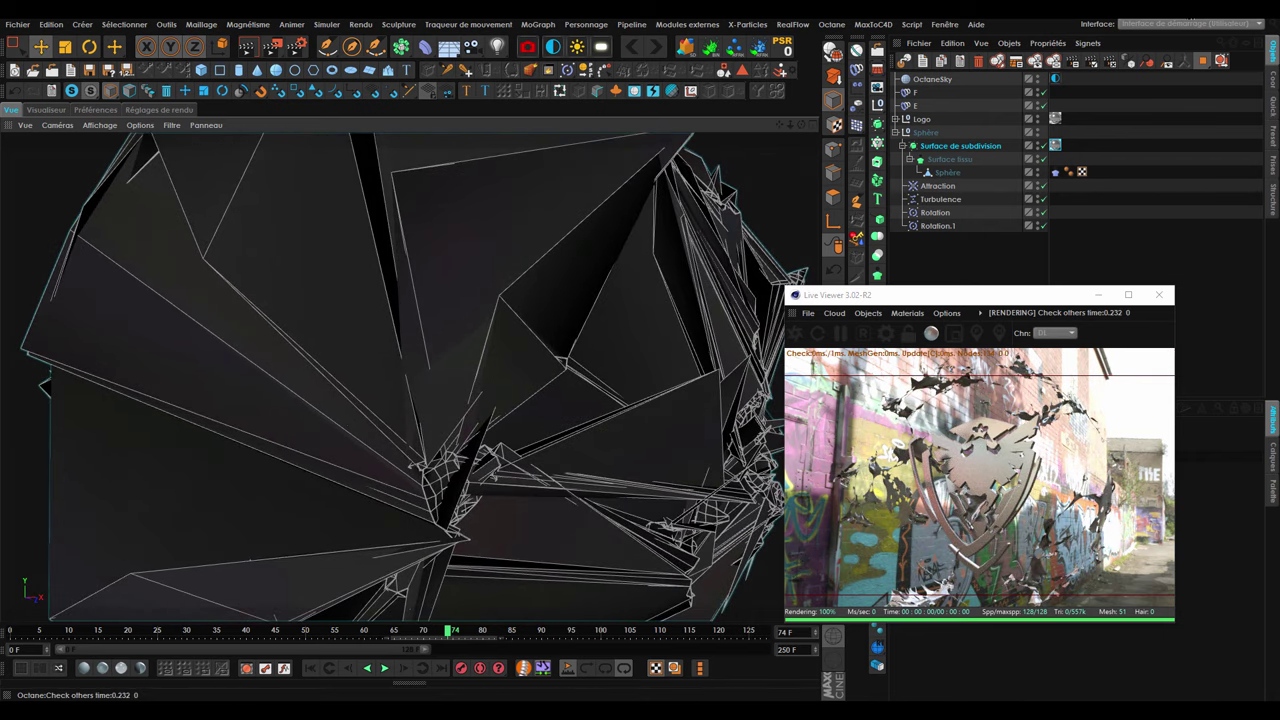
# Connect to the Wi-Fi network and glance at the Motion Designers Community feed.
pyautogui.click(1163, 22)
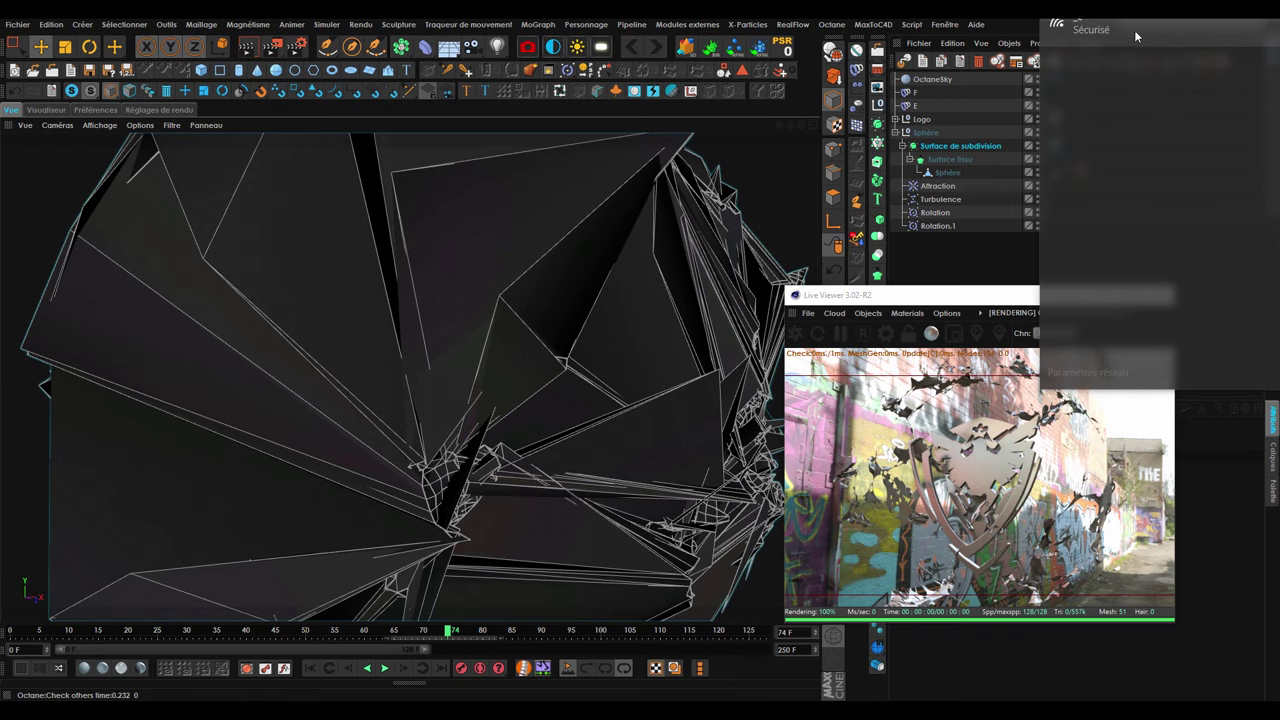
pyautogui.click(1204, 75)
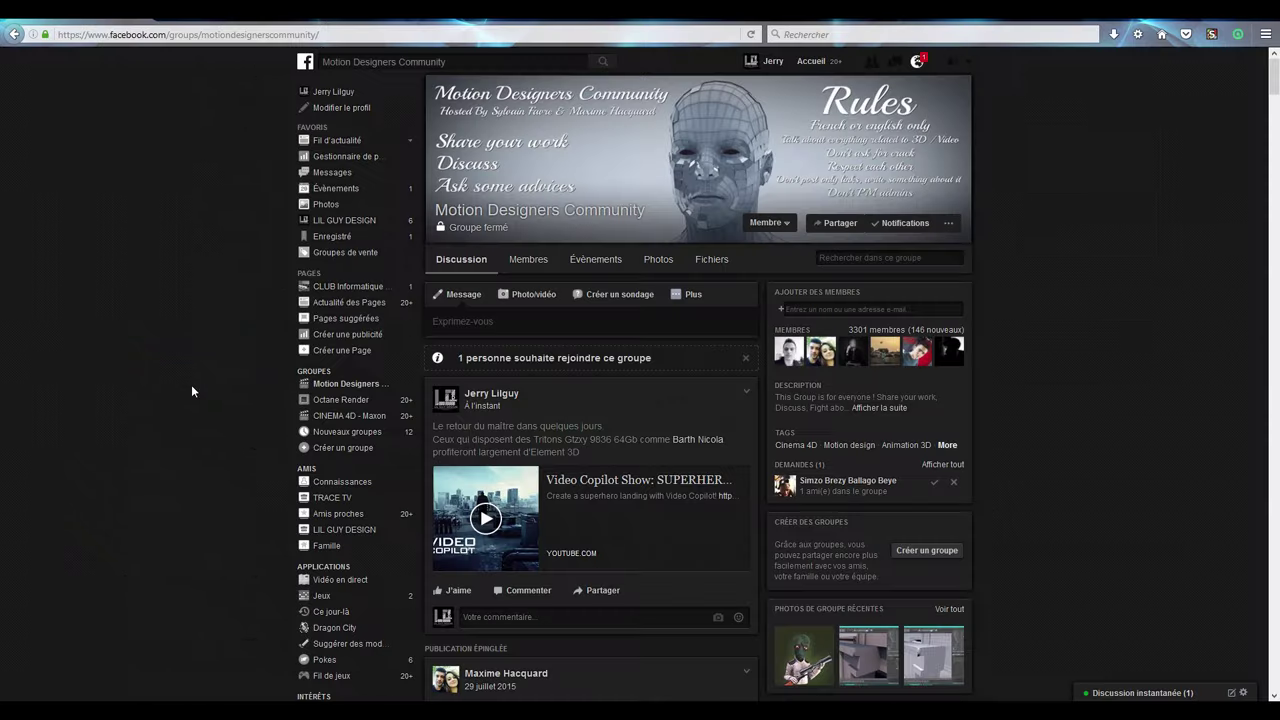
pyautogui.scroll(-5, 192, 385)
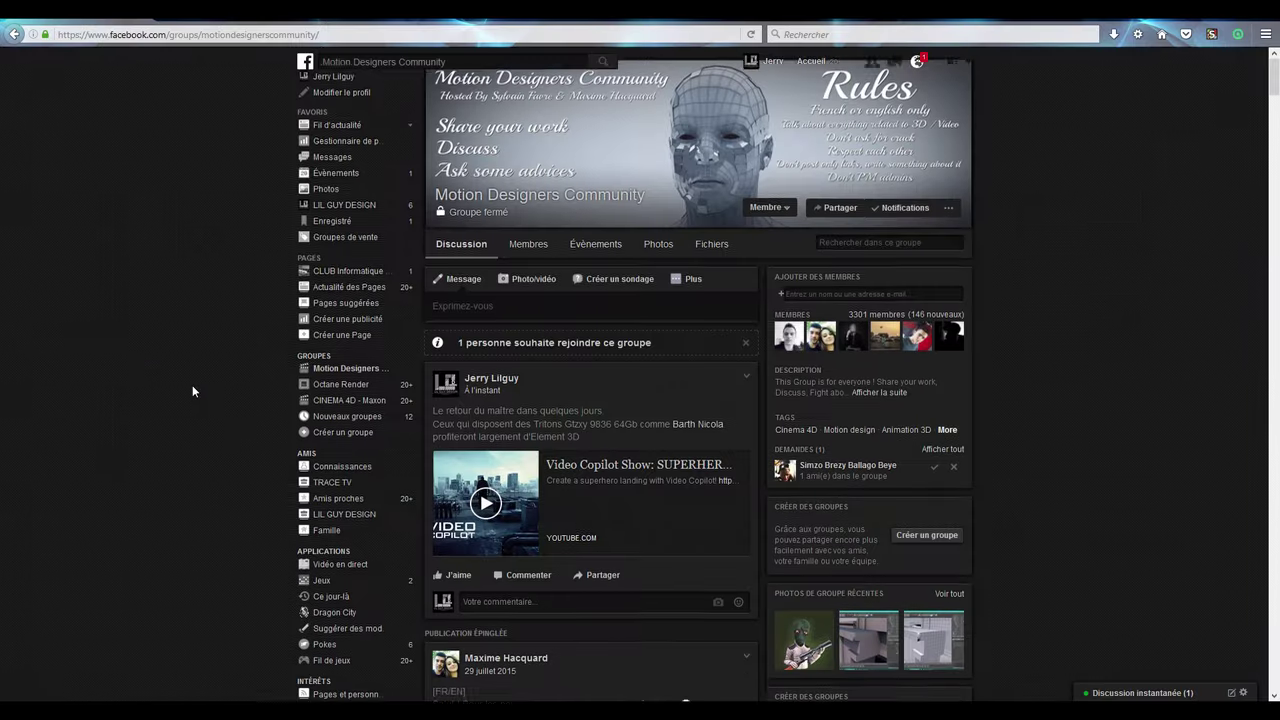
pyautogui.scroll(3, 192, 385)
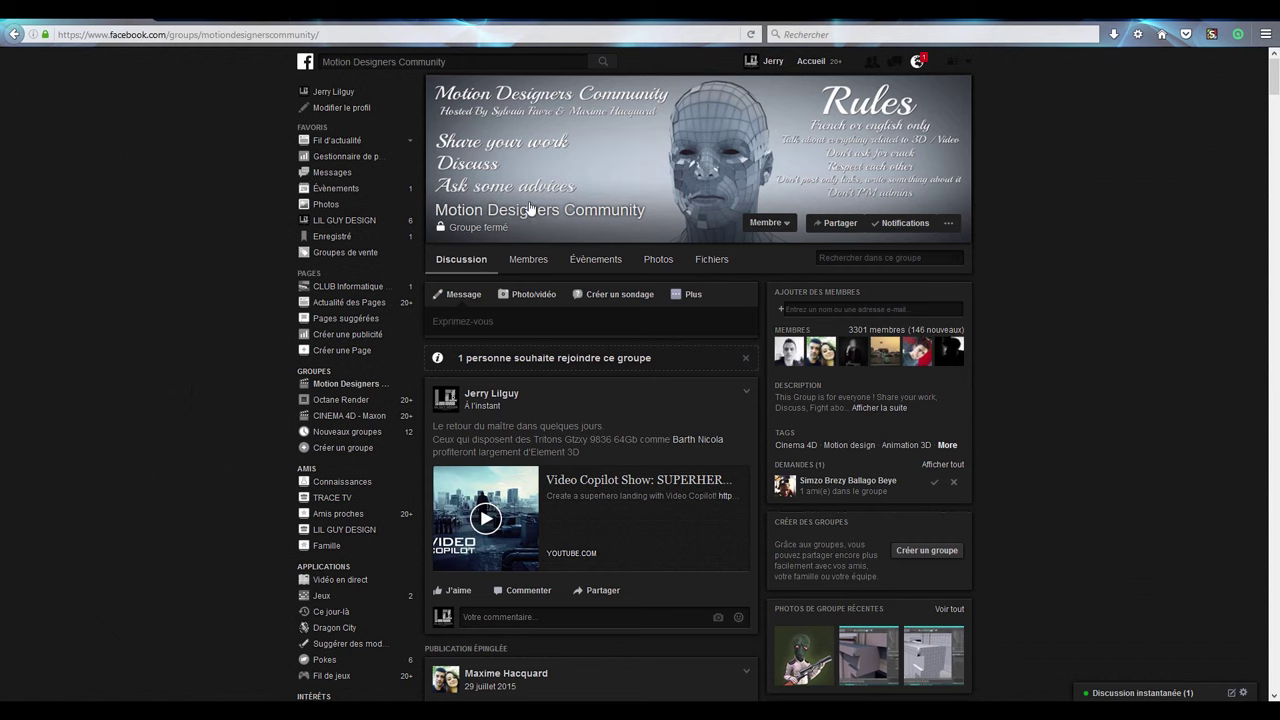
# Scroll through the group's posts and comment threads using middle-click autoscroll.
pyautogui.scroll(-3, 105, 455)
pyautogui.scroll(-2, 97, 445)
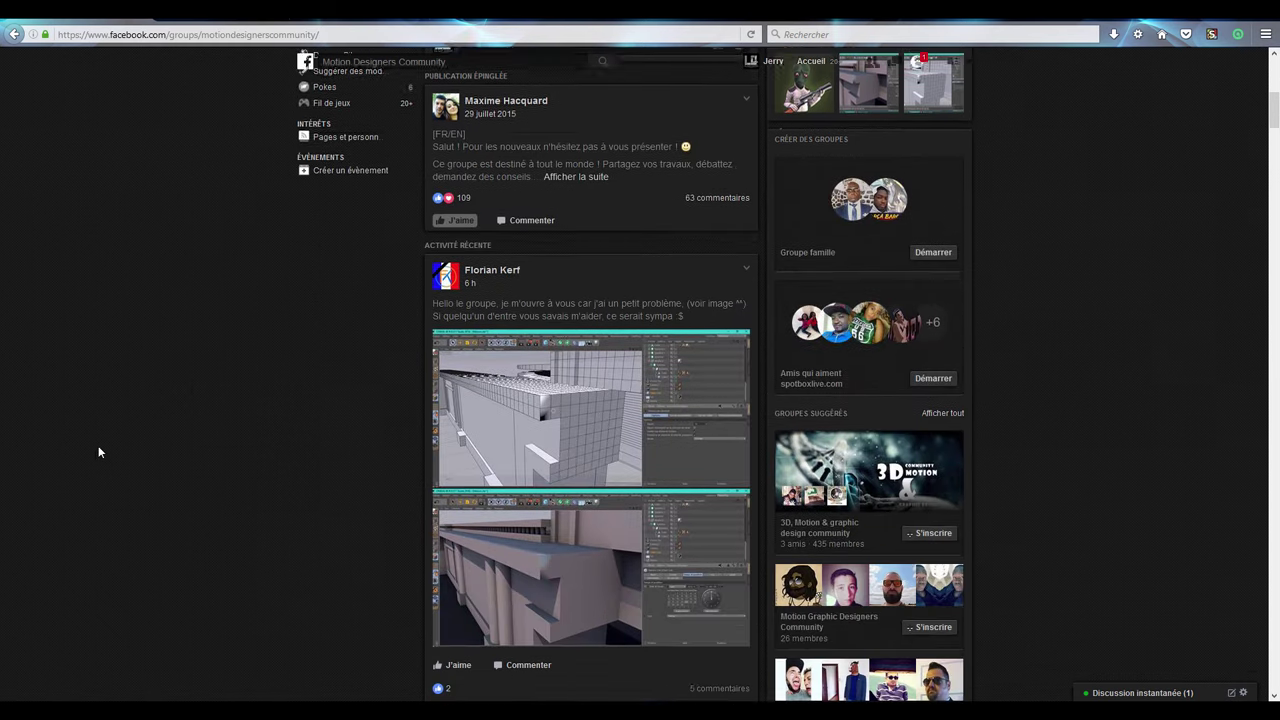
pyautogui.scroll(-3, 98, 445)
pyautogui.scroll(-3, 98, 445)
pyautogui.scroll(-2, 151, 404)
pyautogui.scroll(-5, 152, 407)
pyautogui.scroll(-3, 153, 408)
pyautogui.middleClick(200, 429)
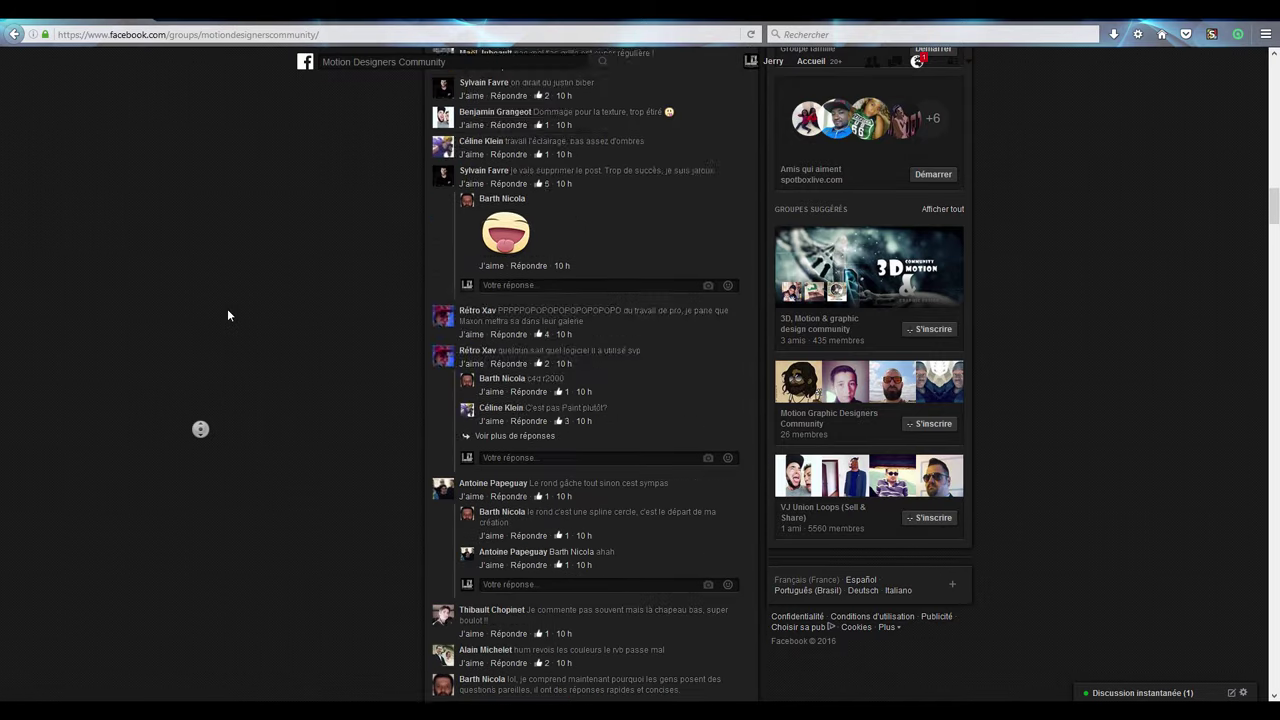
pyautogui.middleClick(304, 514)
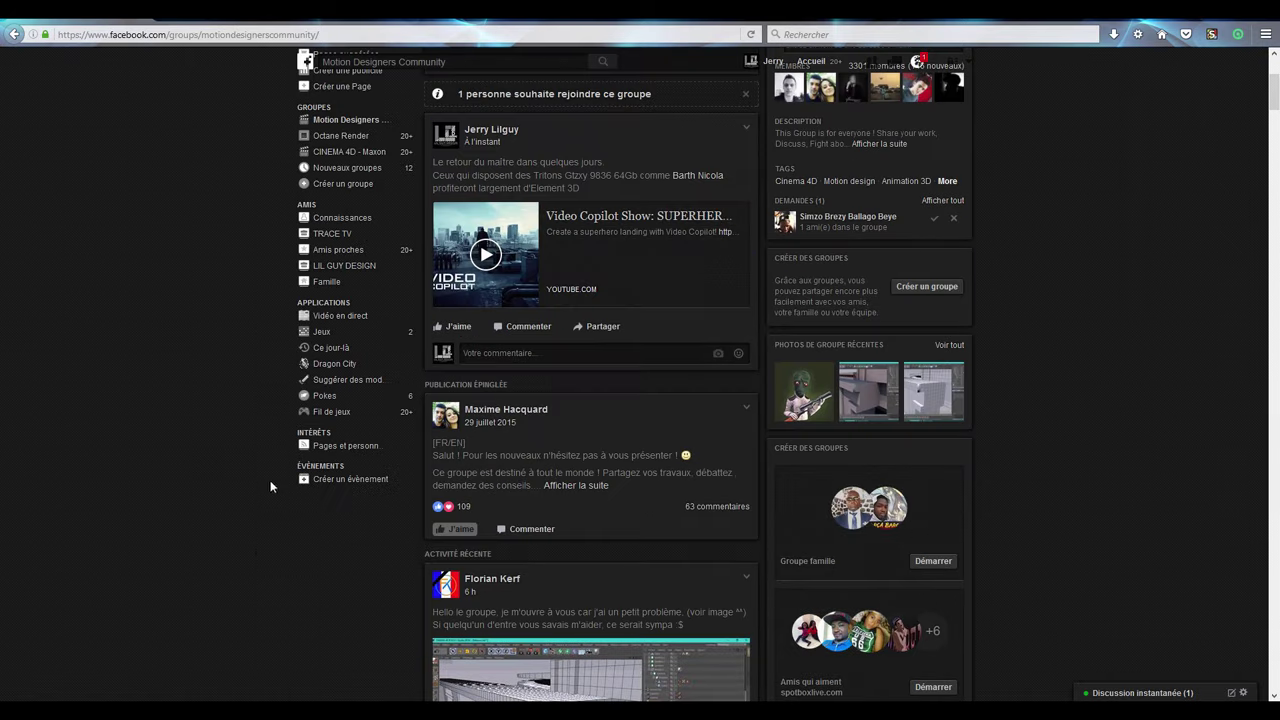
pyautogui.middleClick(270, 480)
pyautogui.middleClick(180, 309)
pyautogui.middleClick(196, 392)
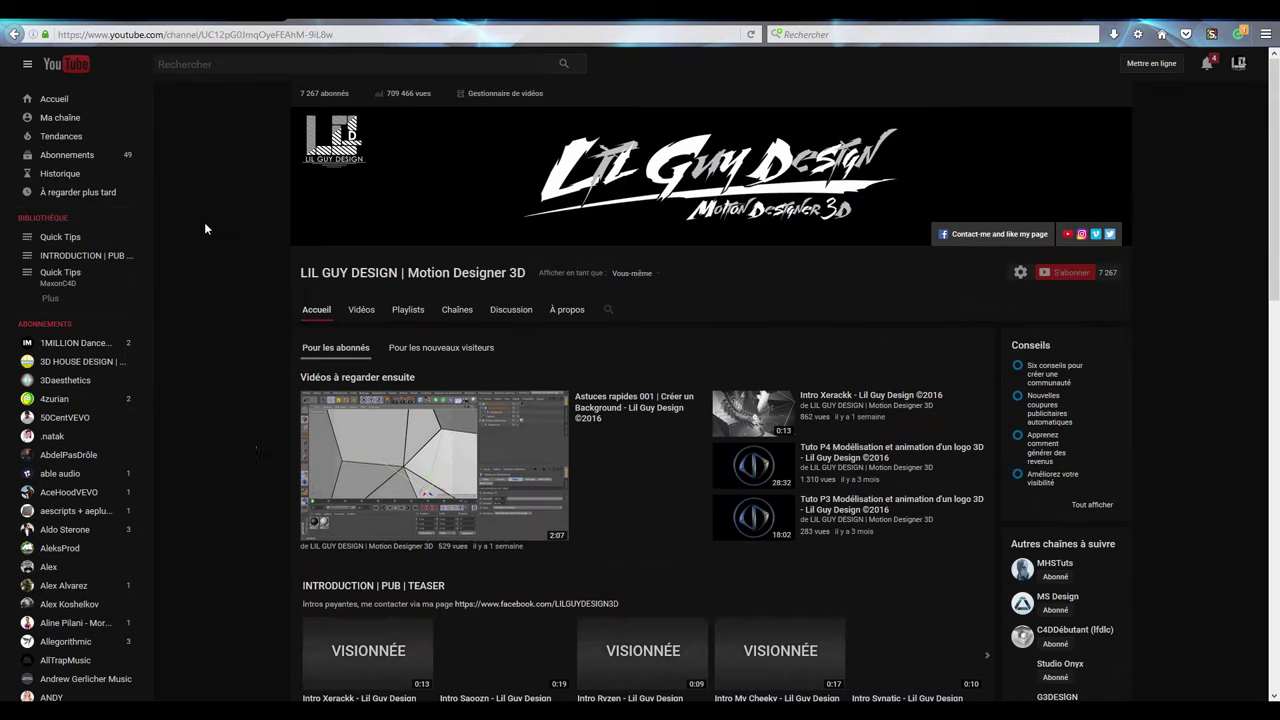
# Open the LIL GUY DESIGN channel, then open MHSTuts and MS Design in new tabs.
pyautogui.middleClick(240, 390)
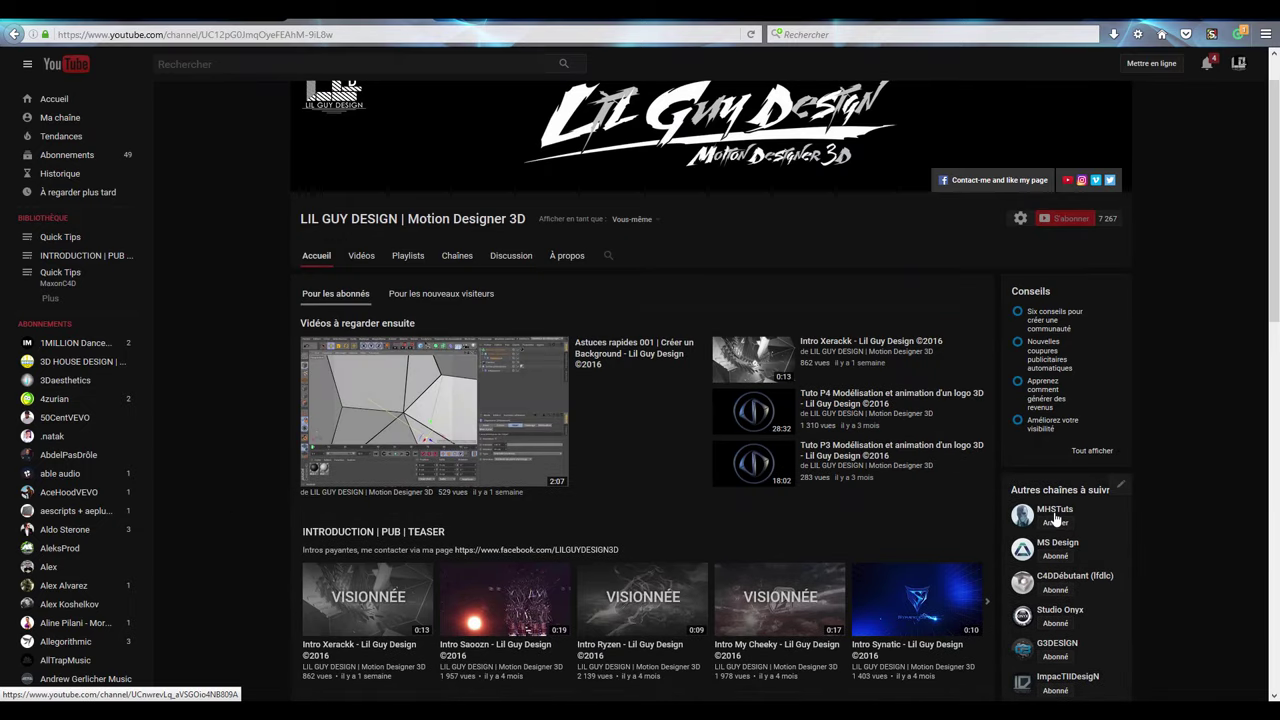
pyautogui.rightClick(1070, 517)
pyautogui.click(1080, 526)
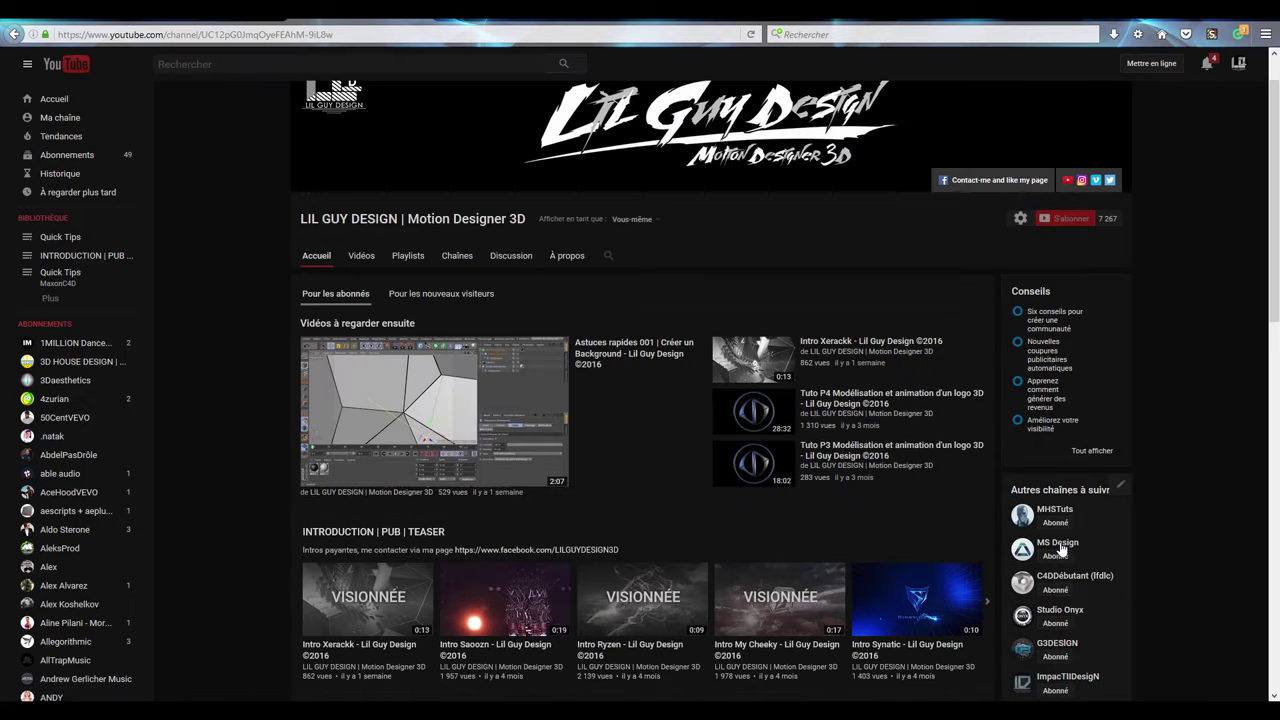
pyautogui.rightClick(1061, 549)
pyautogui.click(1086, 569)
# Open C4DDébutant and Studio Onyx in new tabs, then switch to the MHSTuts channel page.
pyautogui.rightClick(1086, 569)
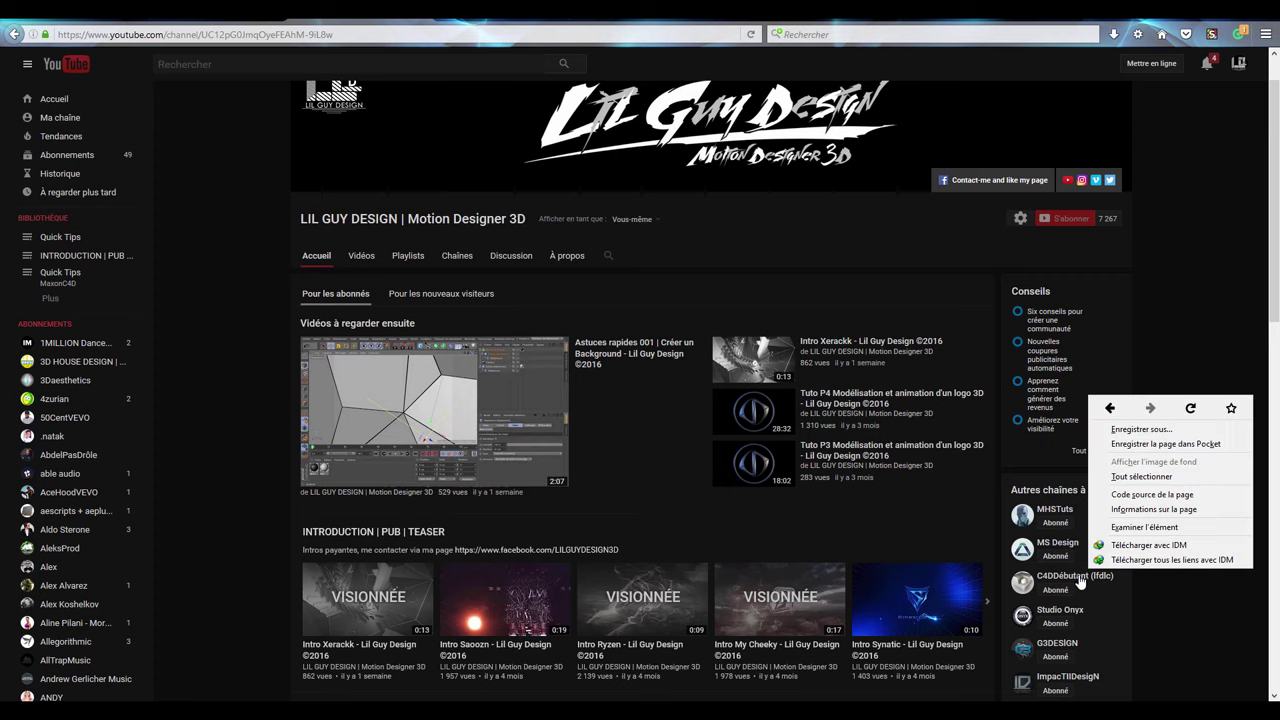
pyautogui.rightClick(1081, 579)
pyautogui.click(1062, 622)
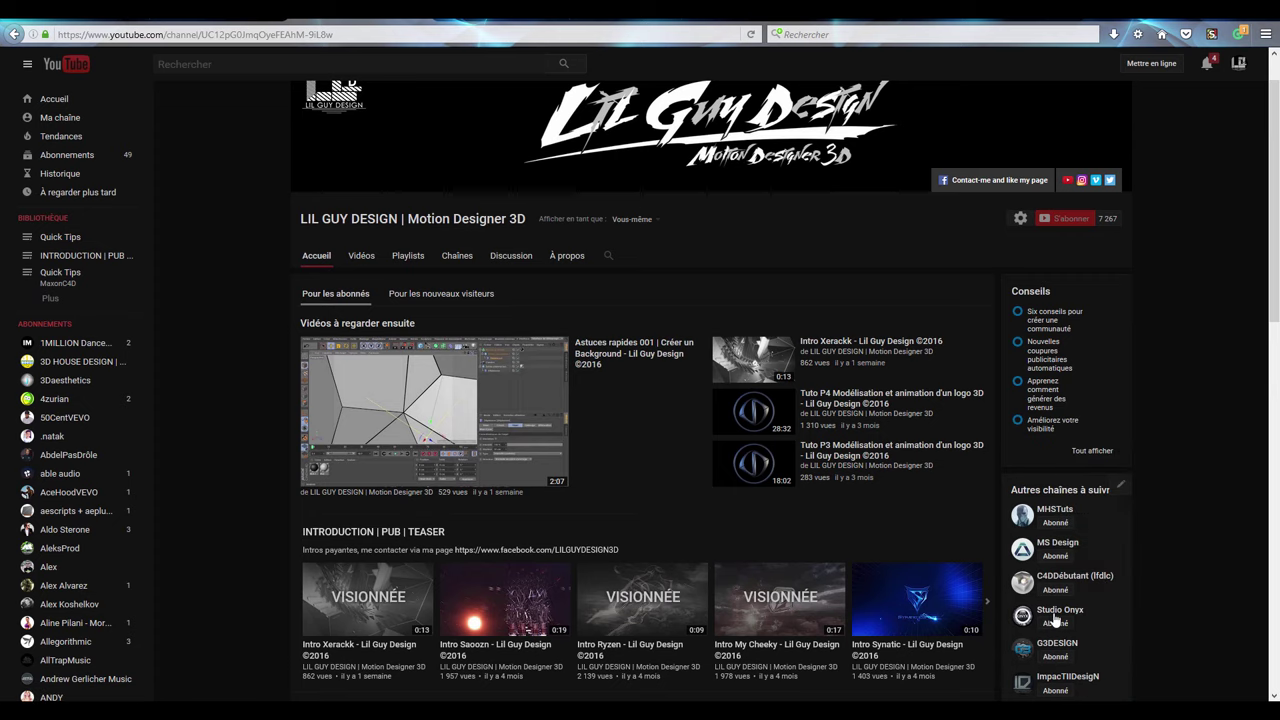
pyautogui.rightClick(1055, 620)
pyautogui.click(1140, 452)
pyautogui.scroll(1, 1125, 633)
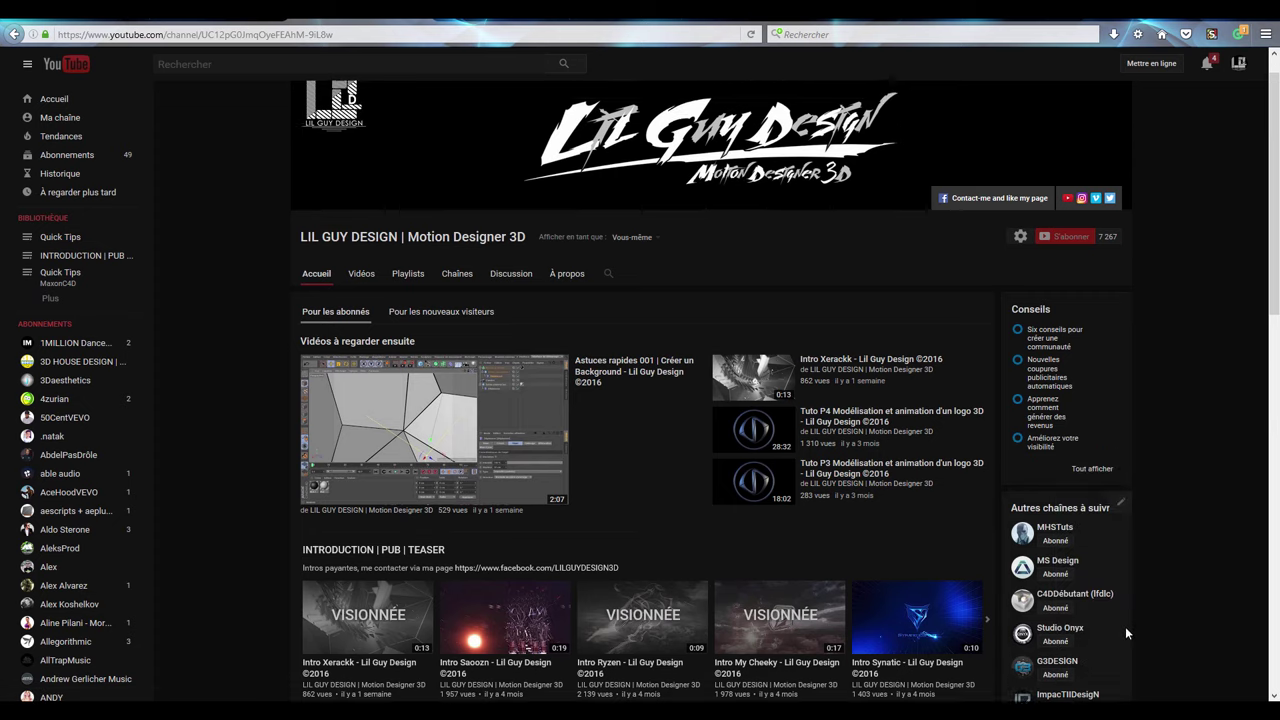
pyautogui.scroll(-3, 1125, 626)
pyautogui.scroll(-5, 1125, 622)
pyautogui.scroll(5, 1126, 621)
pyautogui.scroll(3, 1132, 620)
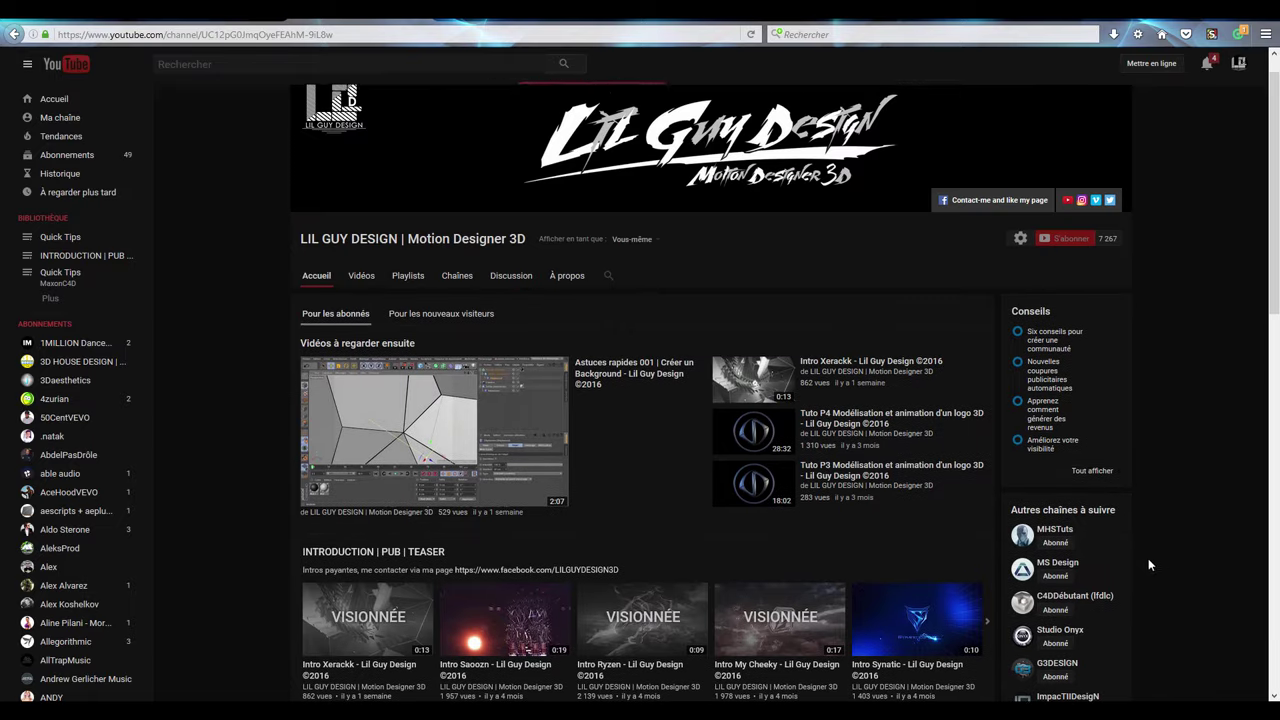
pyautogui.scroll(1, 1148, 565)
pyautogui.hotkey('alt', 'Left')
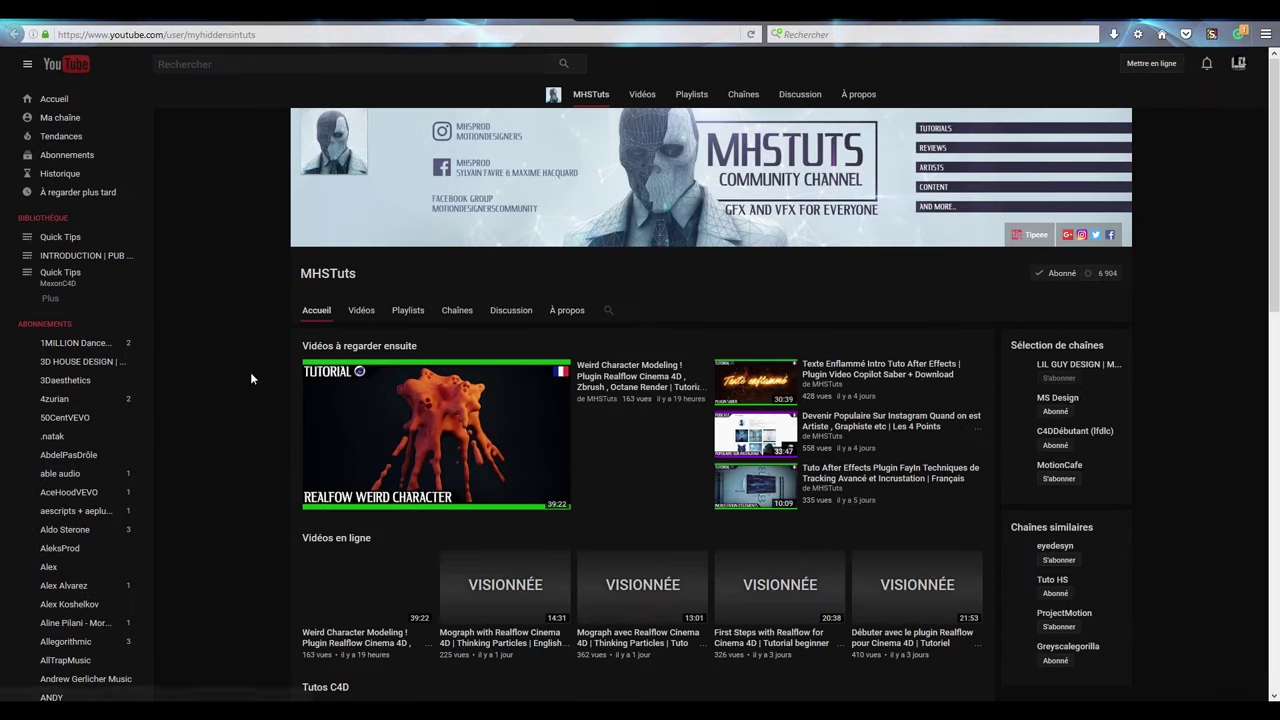
pyautogui.scroll(-1, 228, 400)
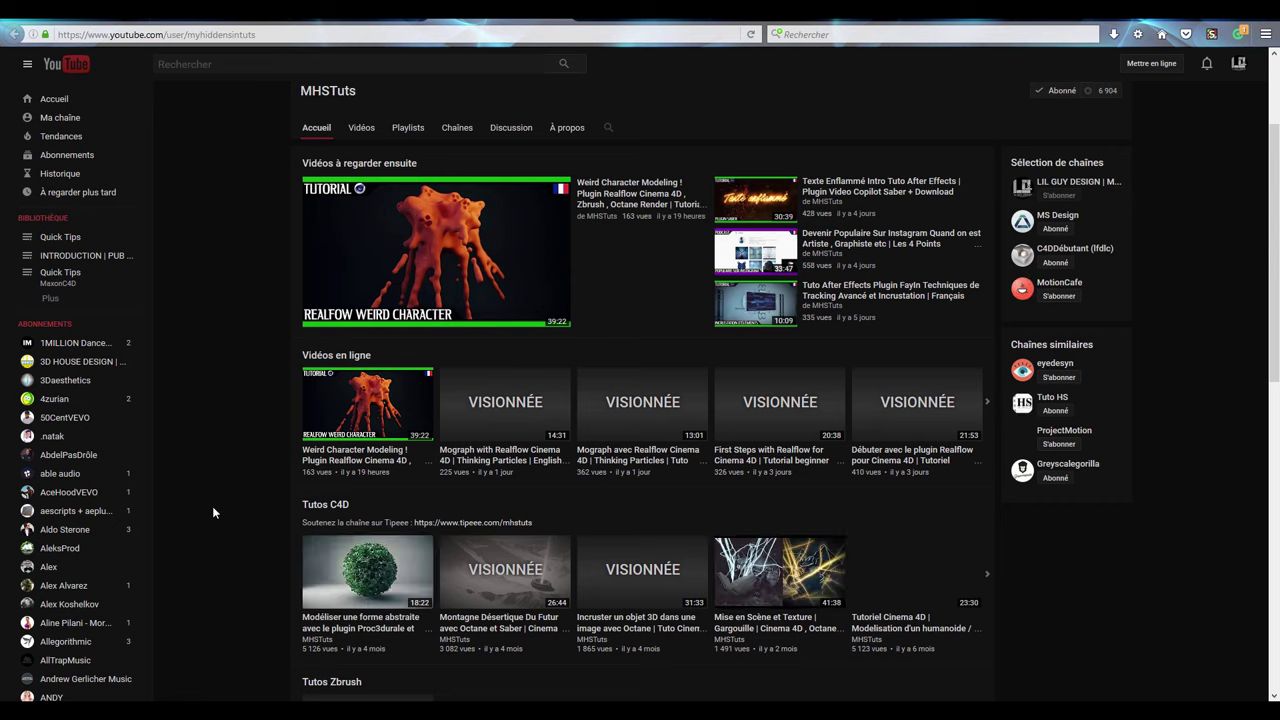
pyautogui.scroll(-2, 214, 556)
pyautogui.scroll(3, 275, 387)
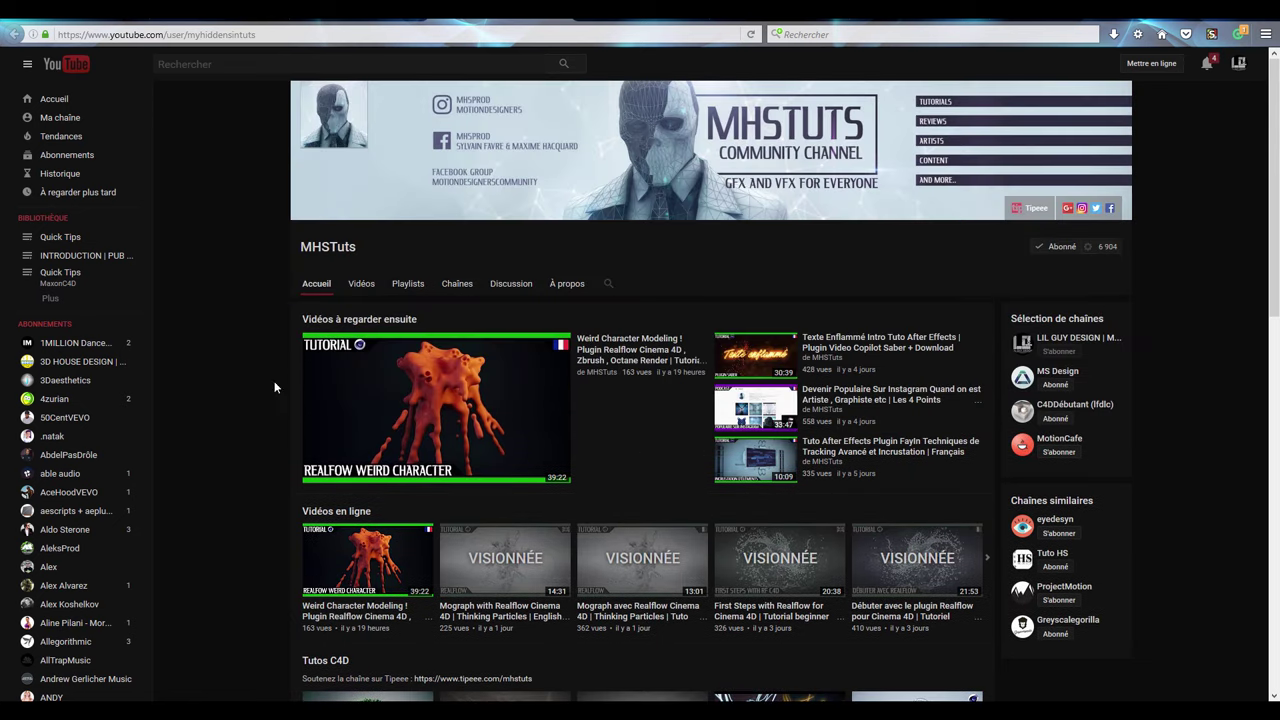
pyautogui.scroll(-2, 230, 546)
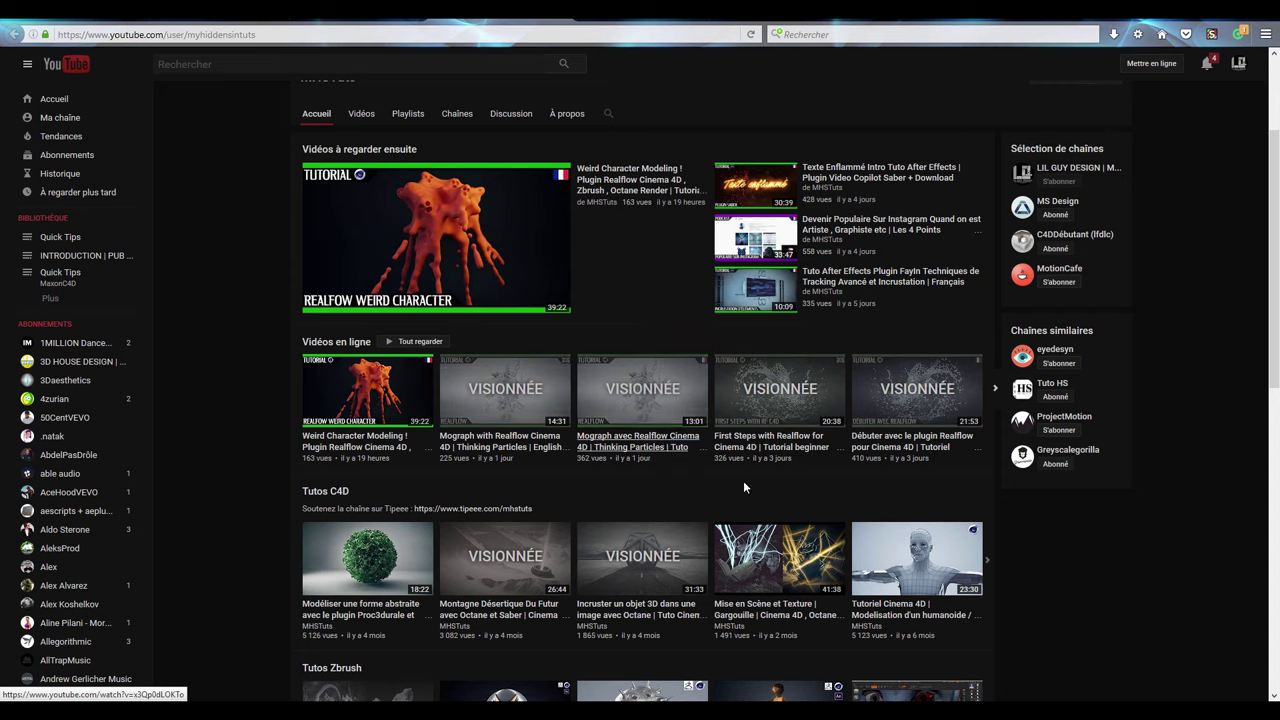
pyautogui.scroll(-1, 743, 480)
pyautogui.scroll(-2, 829, 367)
pyautogui.scroll(-2, 829, 367)
pyautogui.scroll(2, 1048, 502)
pyautogui.scroll(3, 909, 398)
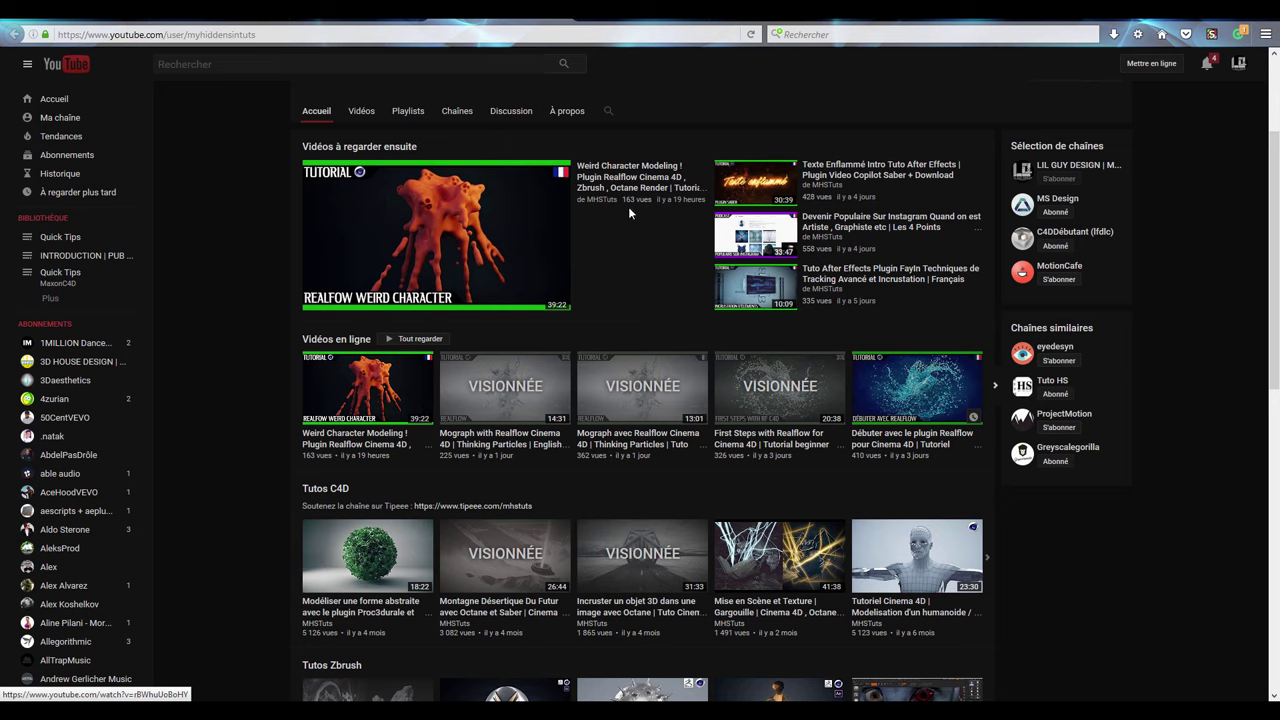
pyautogui.moveTo(367, 390)
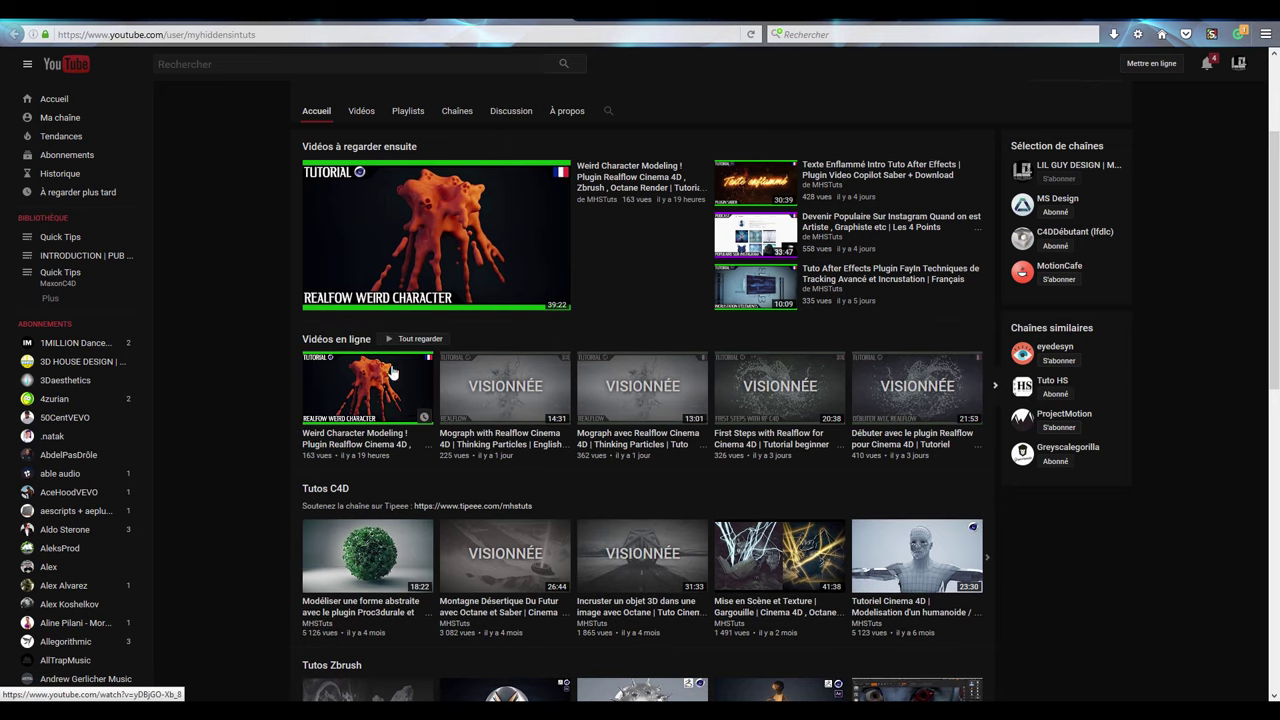
pyautogui.scroll(3, 270, 262)
pyautogui.scroll(-3, 476, 422)
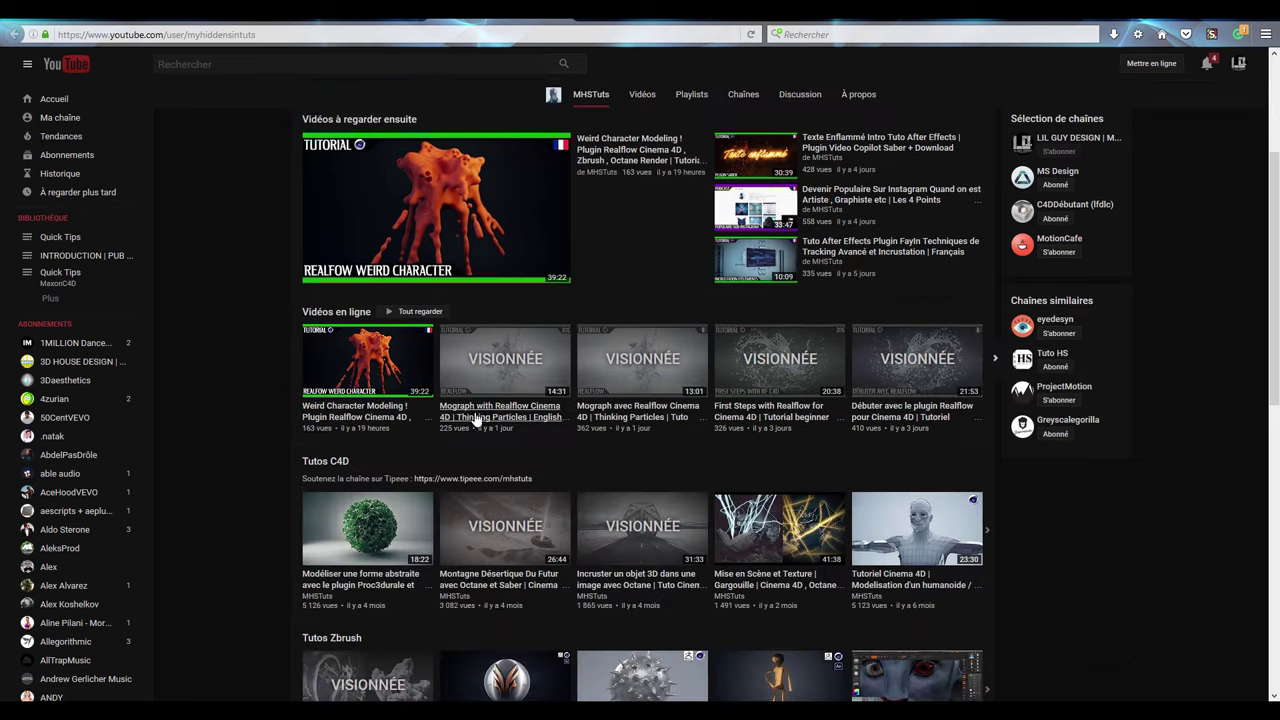
pyautogui.scroll(-3, 250, 337)
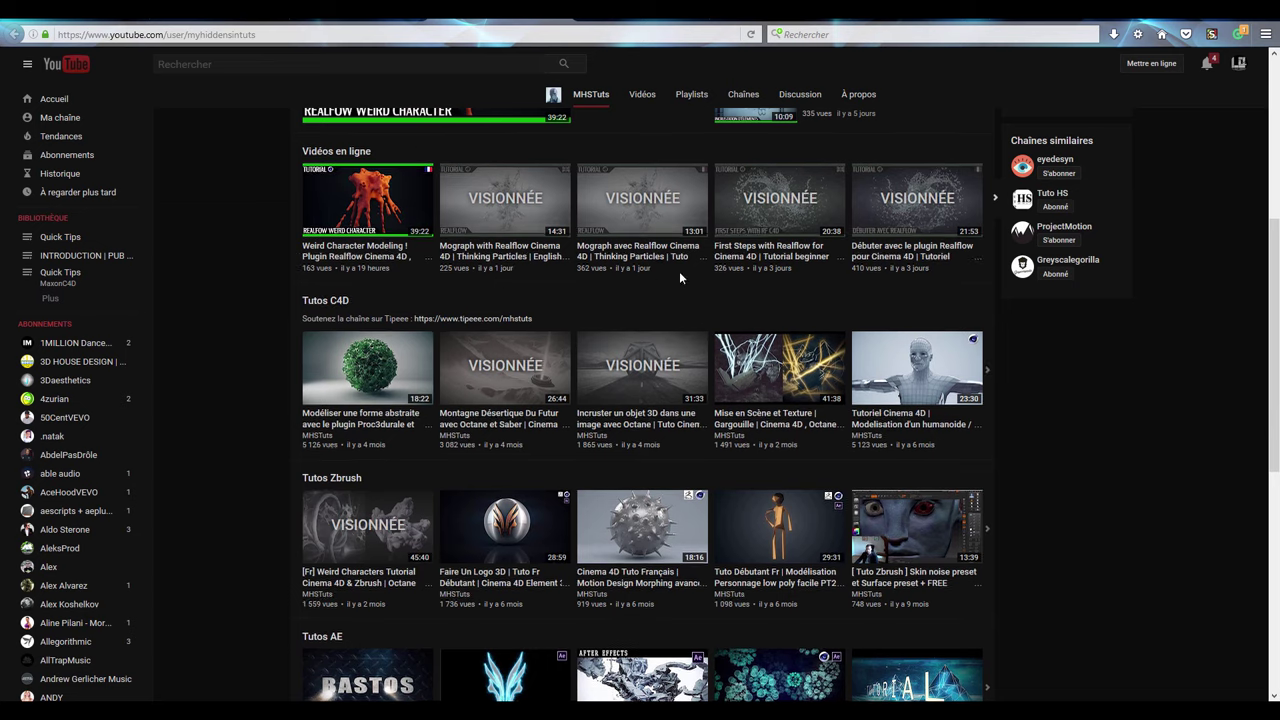
# Go to the MS Design channel, open its À propos page, and highlight the subscriber count.
pyautogui.scroll(3, 1178, 419)
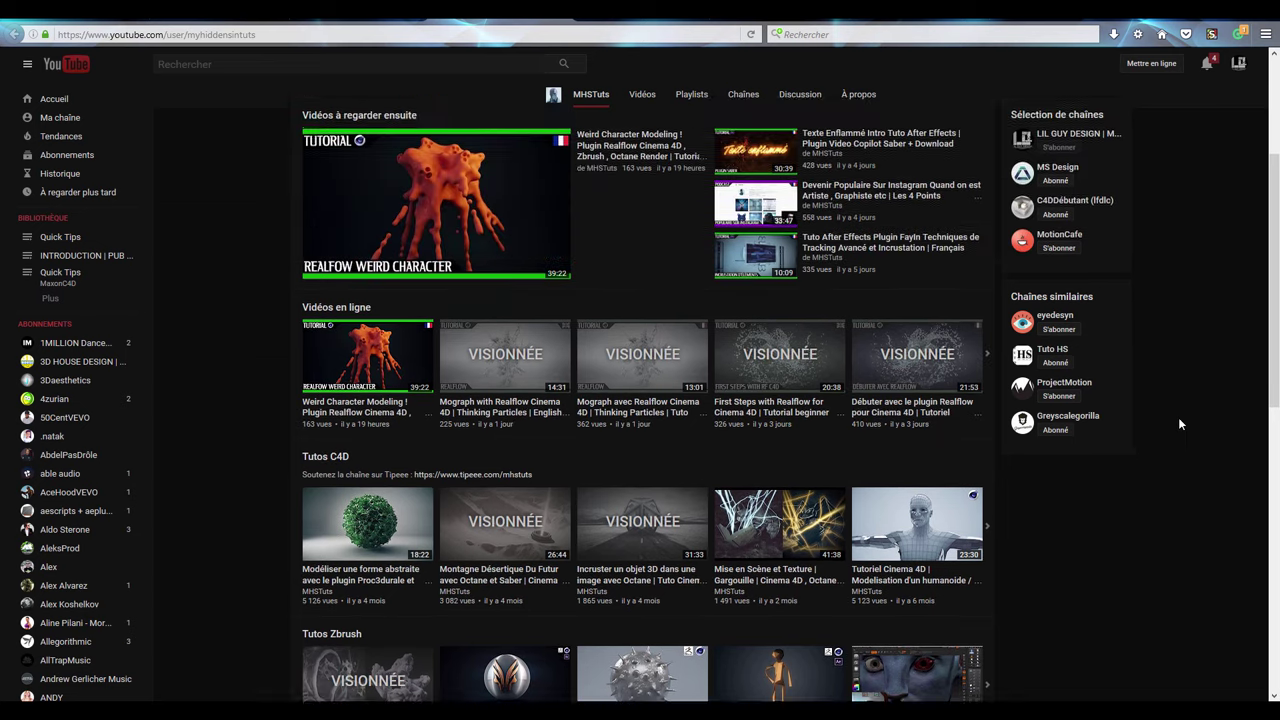
pyautogui.scroll(3, 1178, 424)
pyautogui.click(1057, 374)
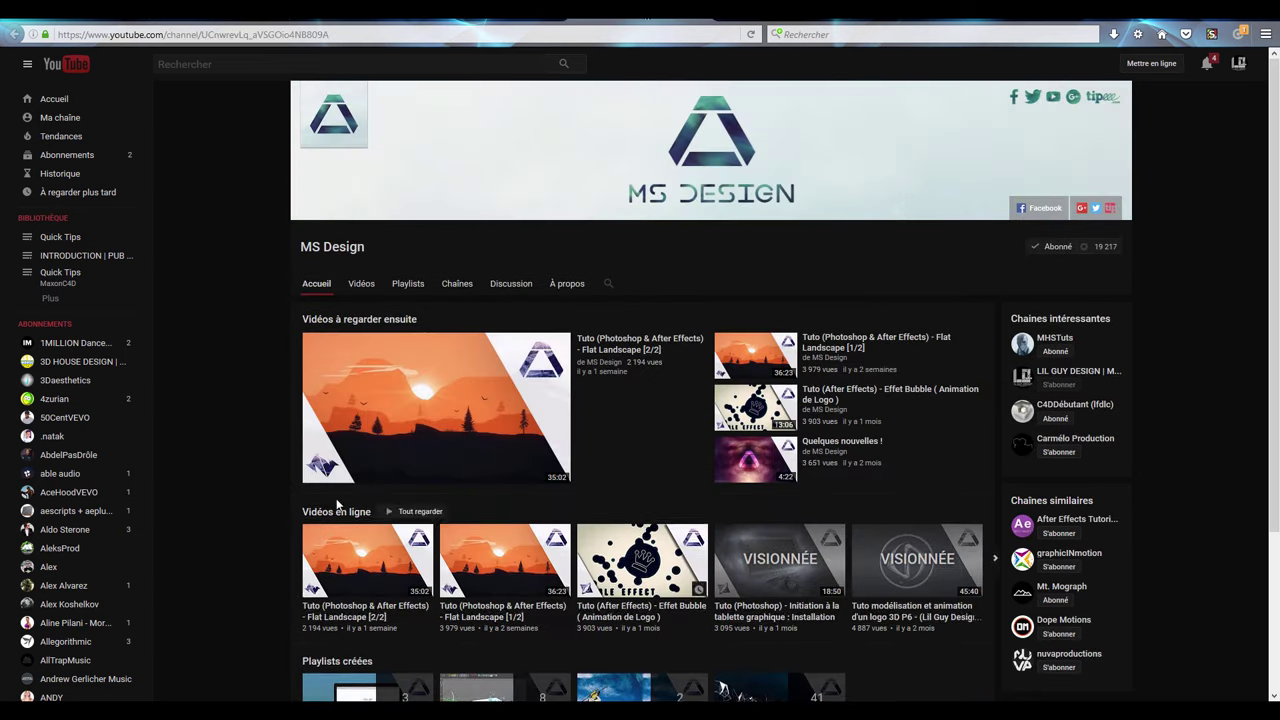
pyautogui.scroll(-3, 337, 505)
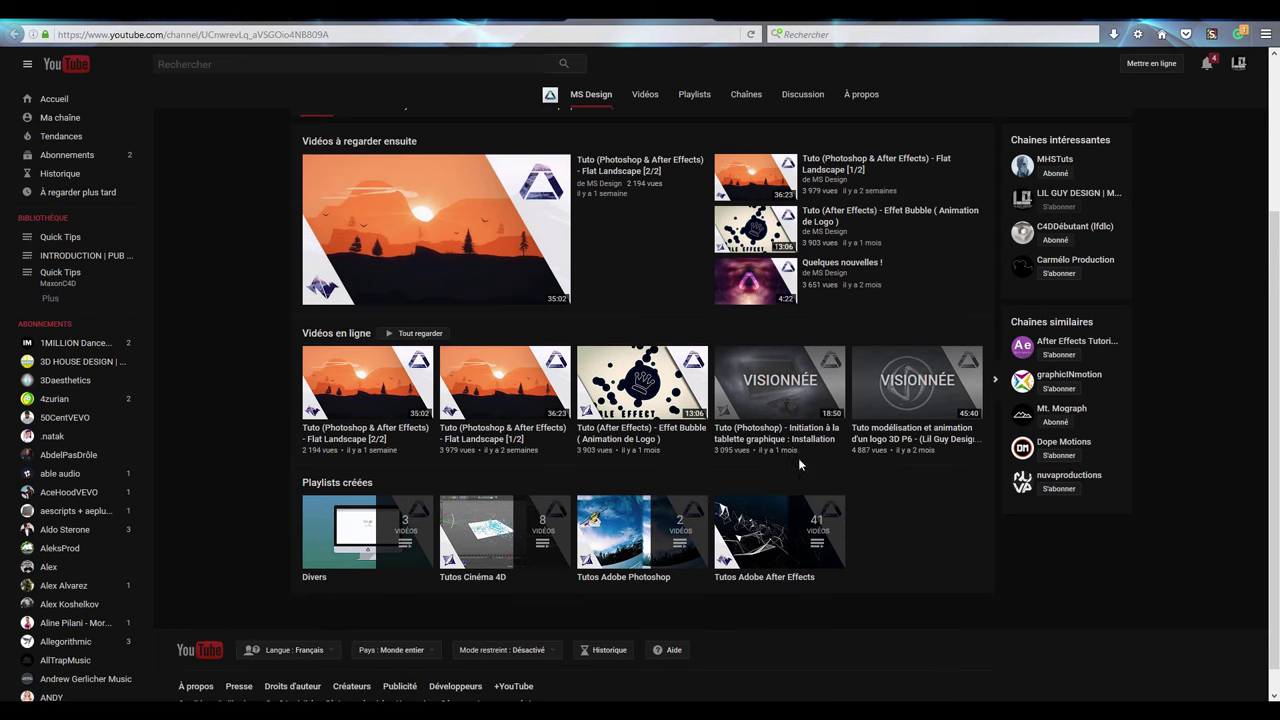
pyautogui.scroll(2, 800, 464)
pyautogui.scroll(2, 775, 530)
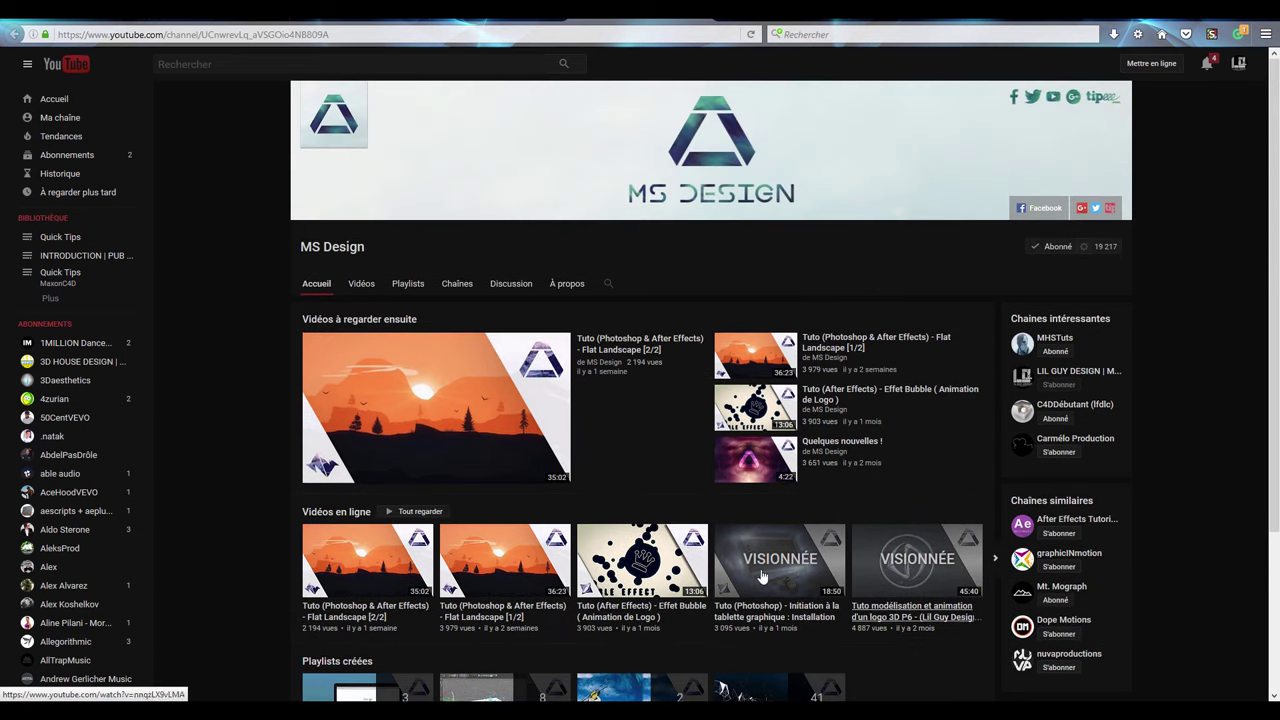
pyautogui.moveTo(1105, 246)
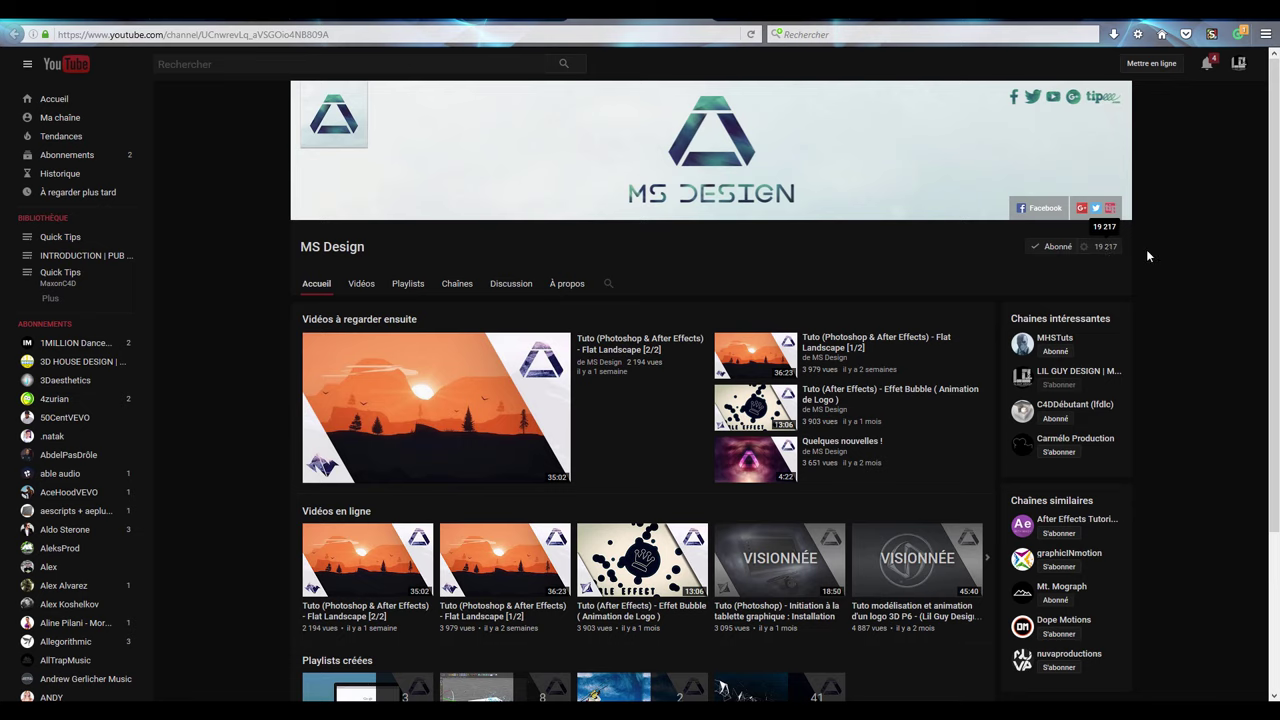
pyautogui.click(563, 285)
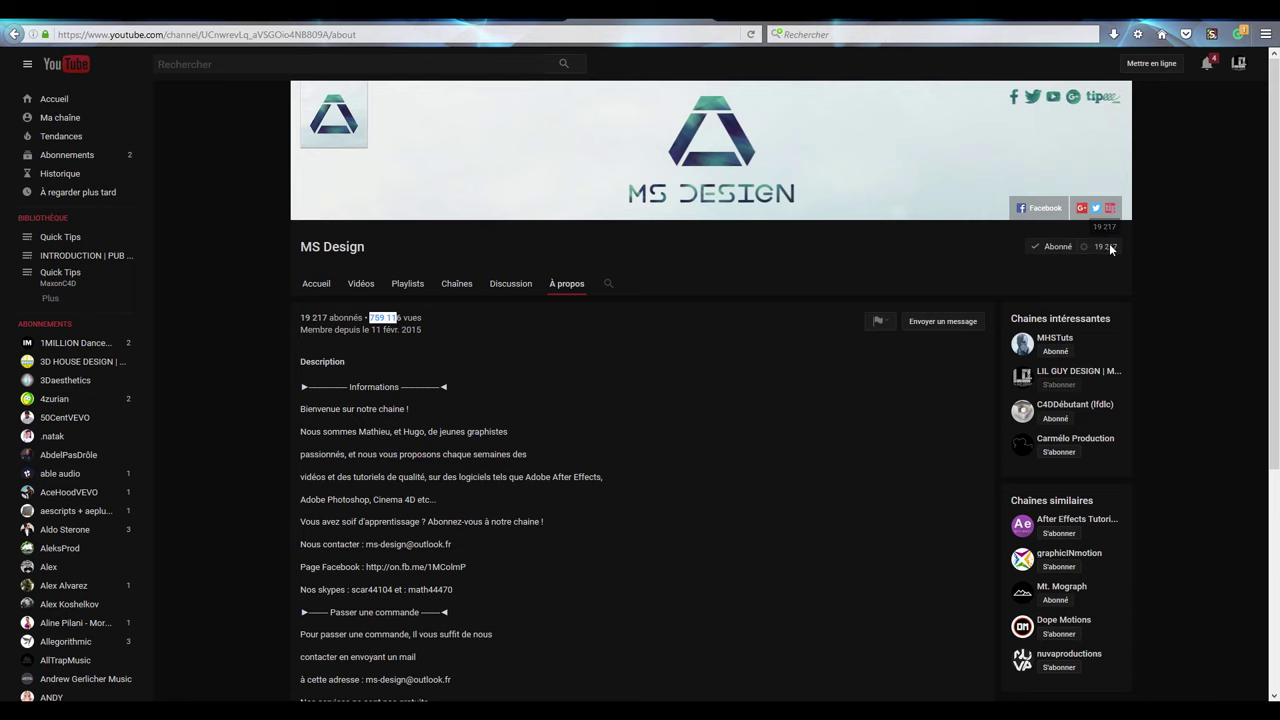
pyautogui.moveTo(1092, 247); pyautogui.dragTo(1117, 246)
# Switch to the C4DDébutant channel and scroll through its Vidéos grid of uploads.
pyautogui.hotkey('alt', 'Left')
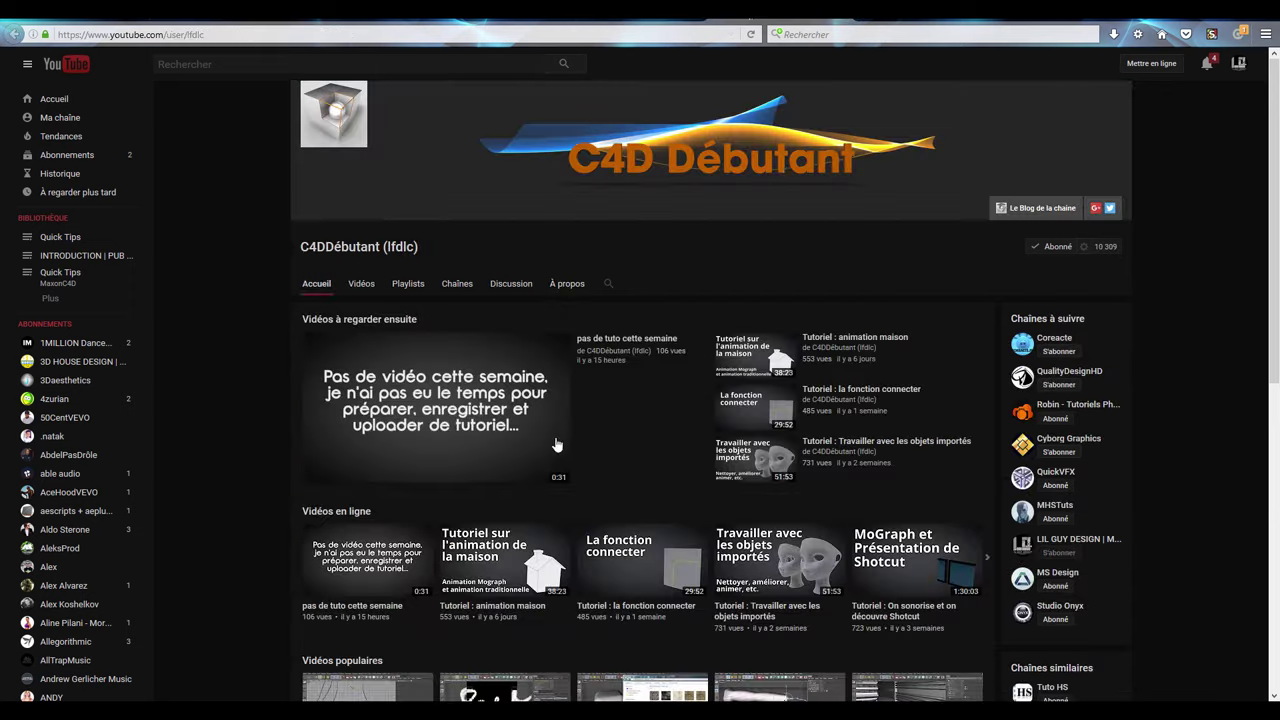
pyautogui.scroll(-3, 229, 371)
pyautogui.scroll(-2, 229, 371)
pyautogui.scroll(3, 229, 371)
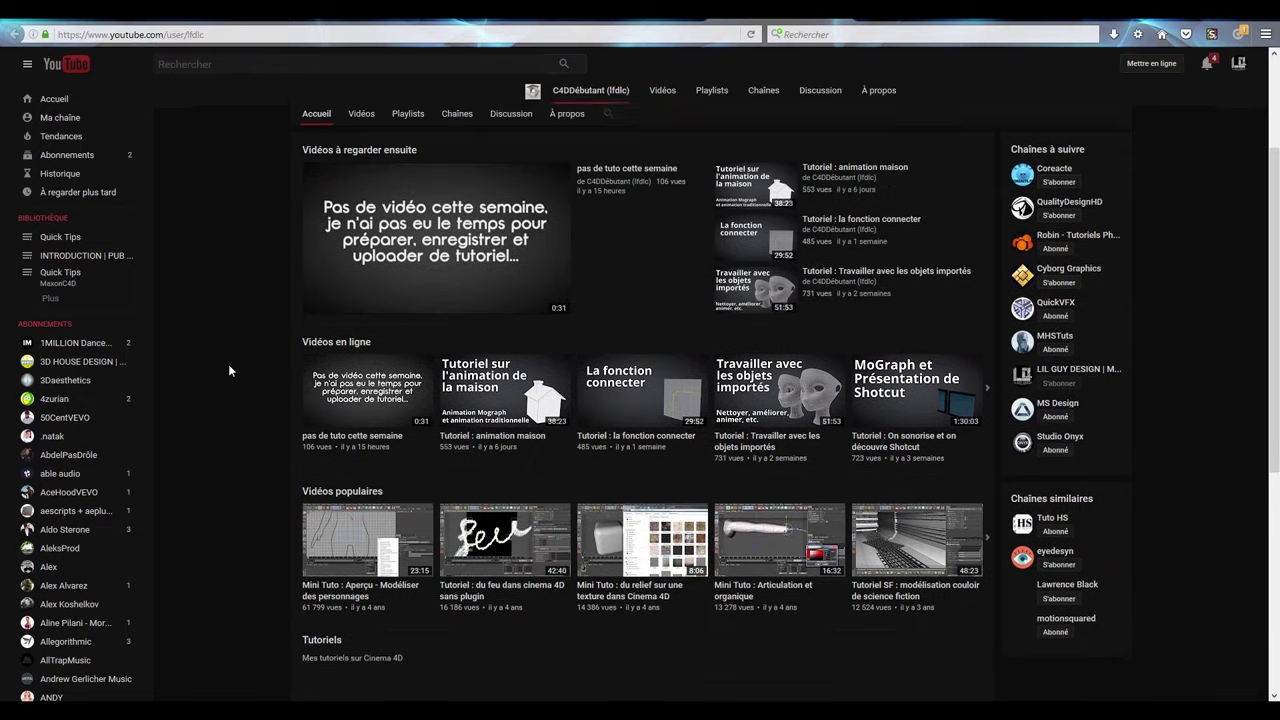
pyautogui.scroll(1, 228, 364)
pyautogui.scroll(-2, 222, 370)
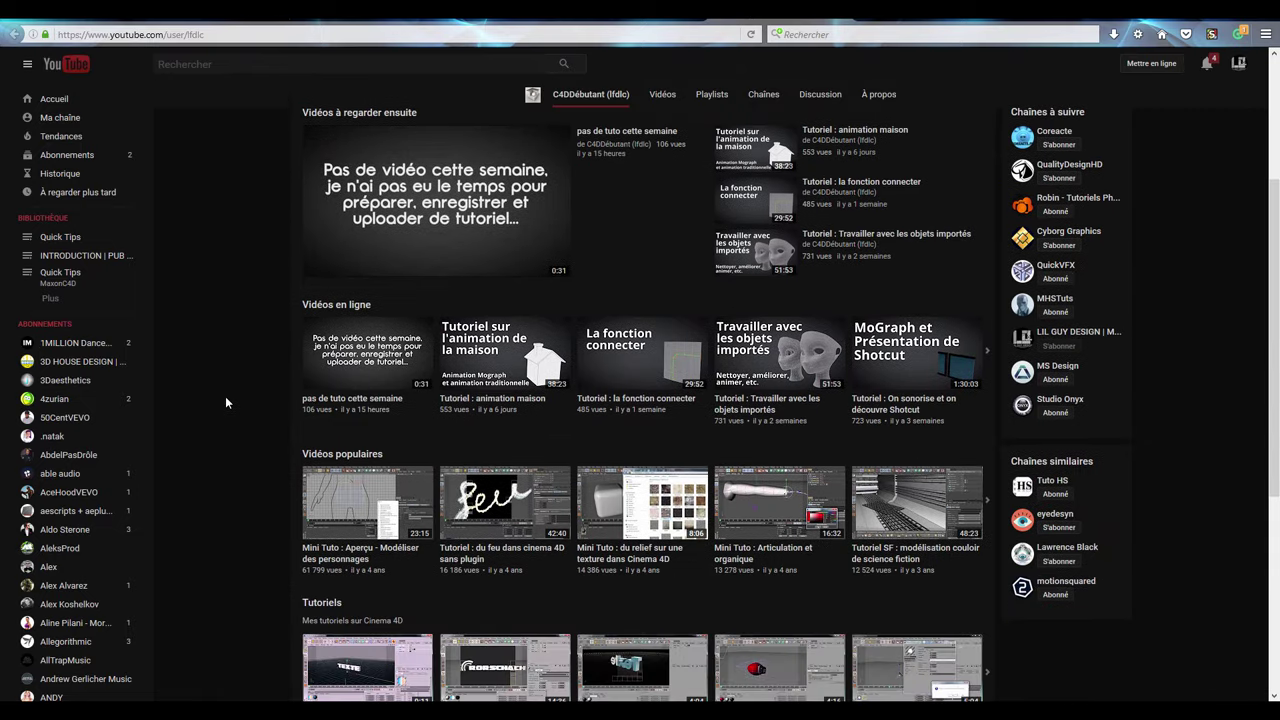
pyautogui.scroll(2, 262, 450)
pyautogui.click(362, 288)
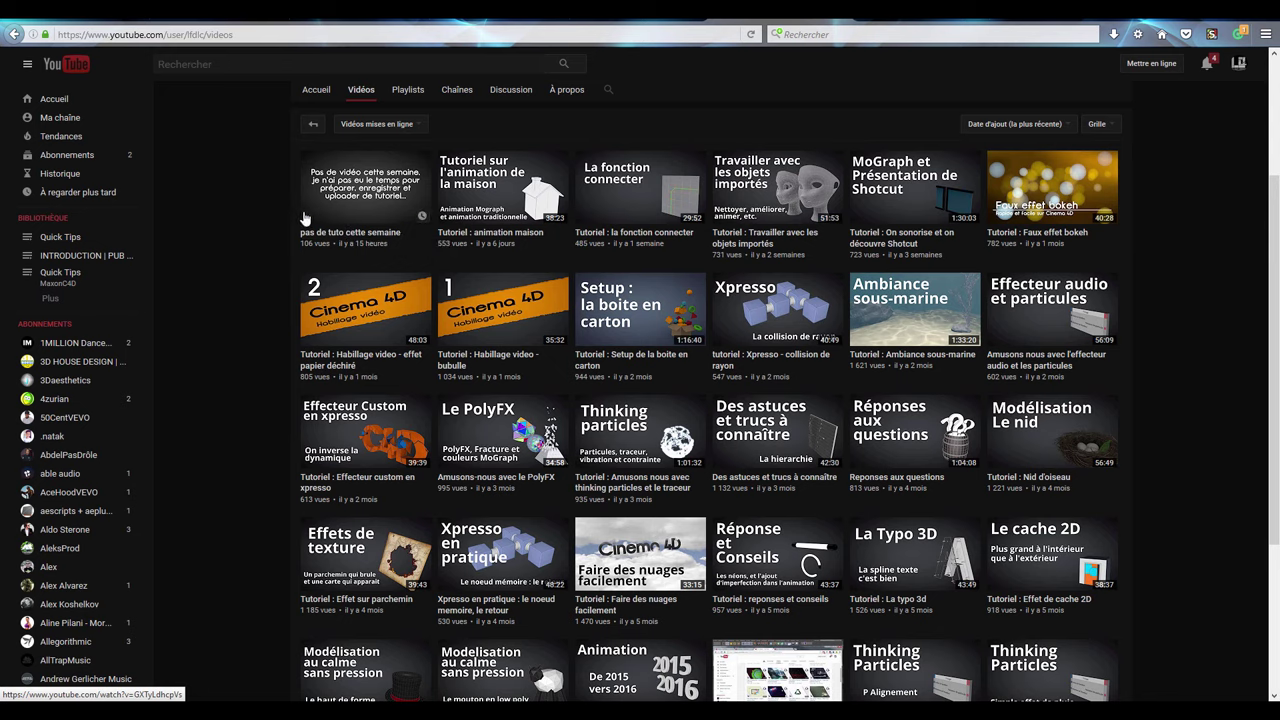
pyautogui.scroll(-1, 244, 336)
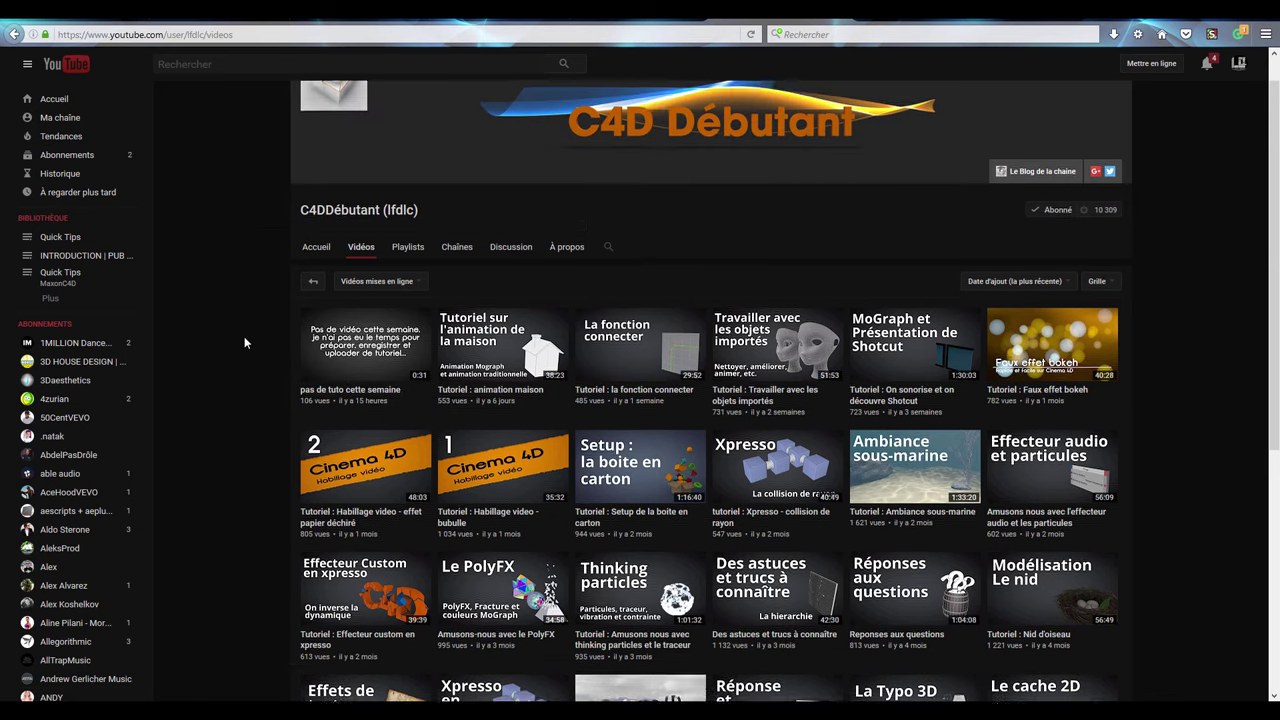
pyautogui.scroll(-2, 238, 350)
pyautogui.scroll(-2, 238, 350)
pyautogui.scroll(3, 237, 360)
pyautogui.scroll(2, 236, 362)
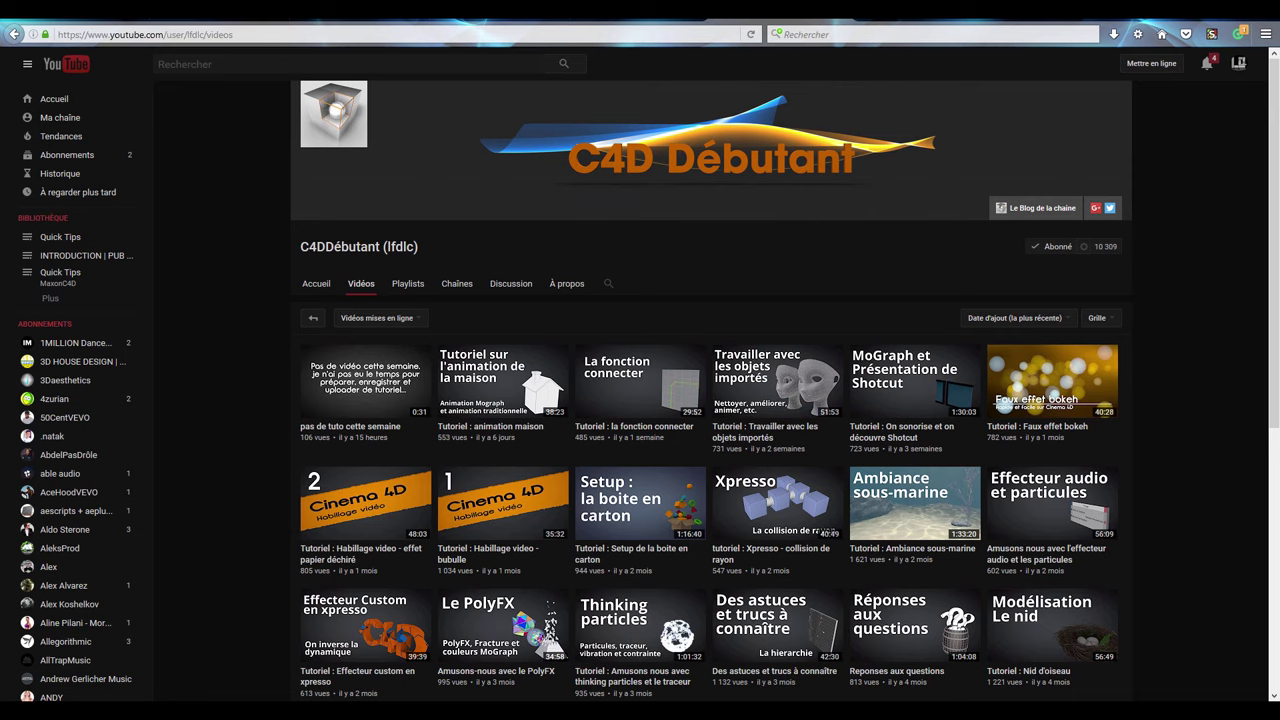
# Switch to the Studio Onyx channel page and skim its video rows.
pyautogui.hotkey('alt', 'Left')
pyautogui.scroll(-2, 810, 404)
pyautogui.scroll(3, 746, 436)
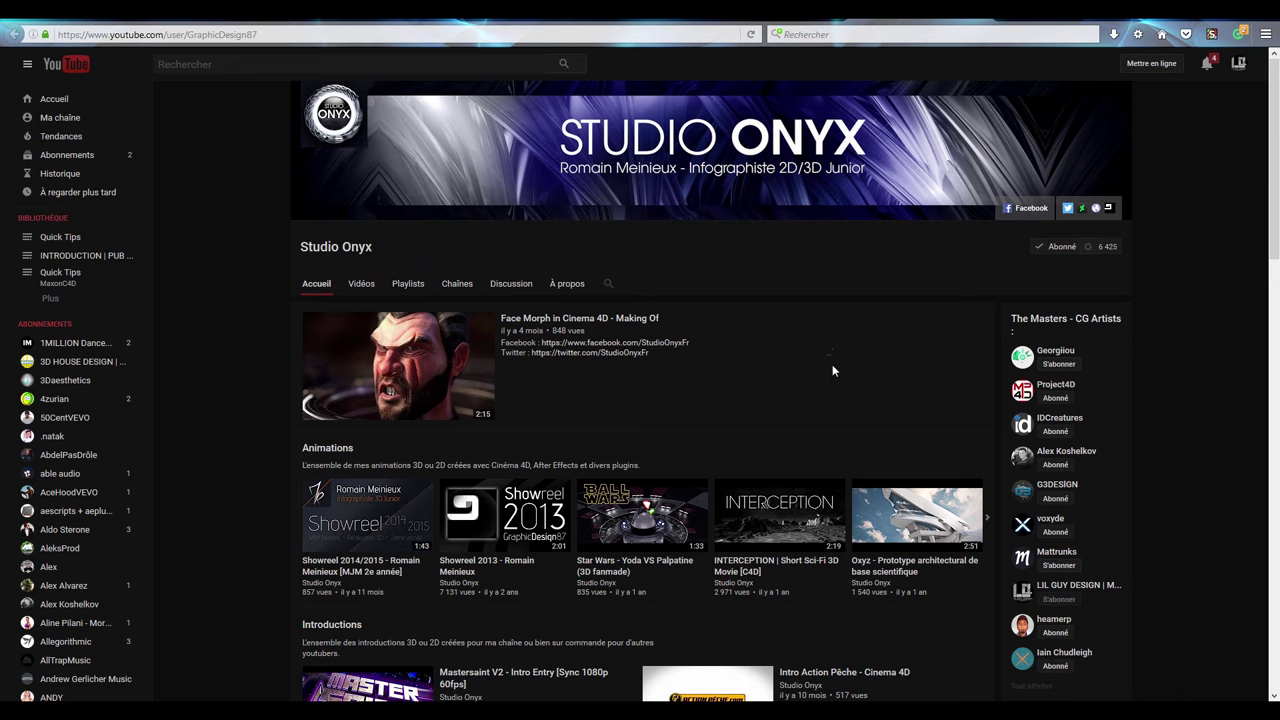
pyautogui.scroll(-2, 1094, 360)
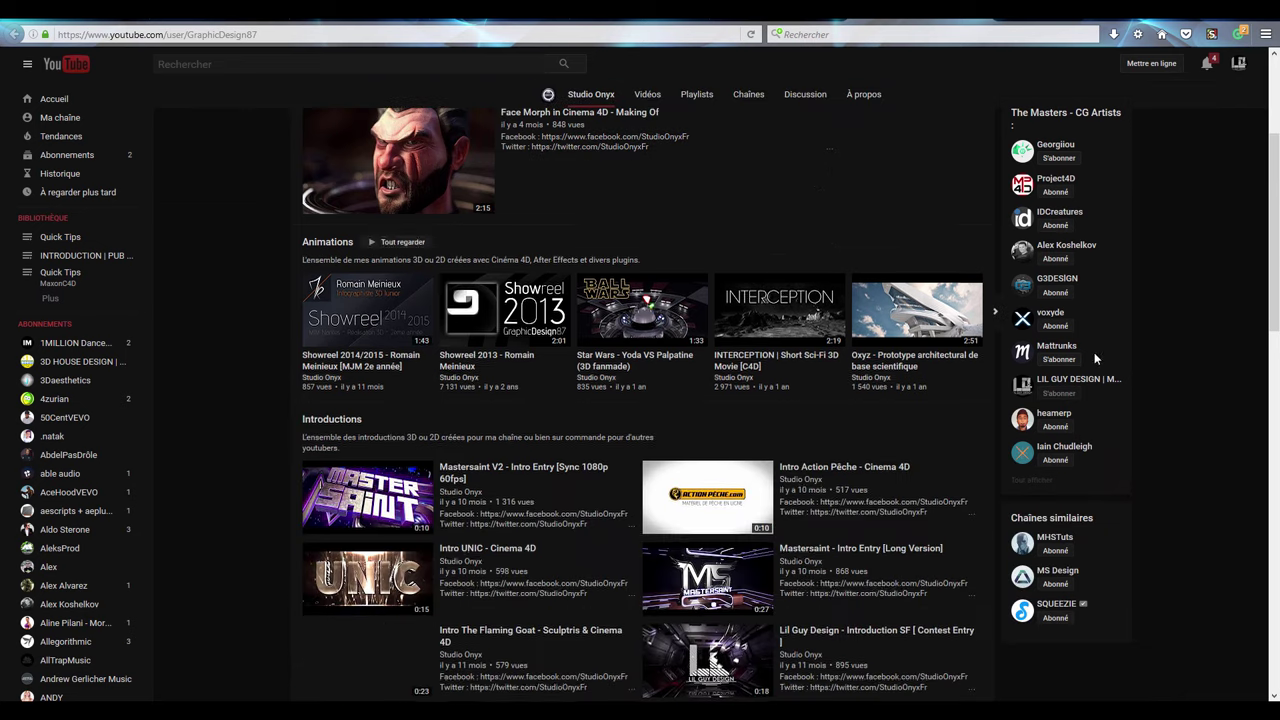
pyautogui.scroll(-3, 1207, 480)
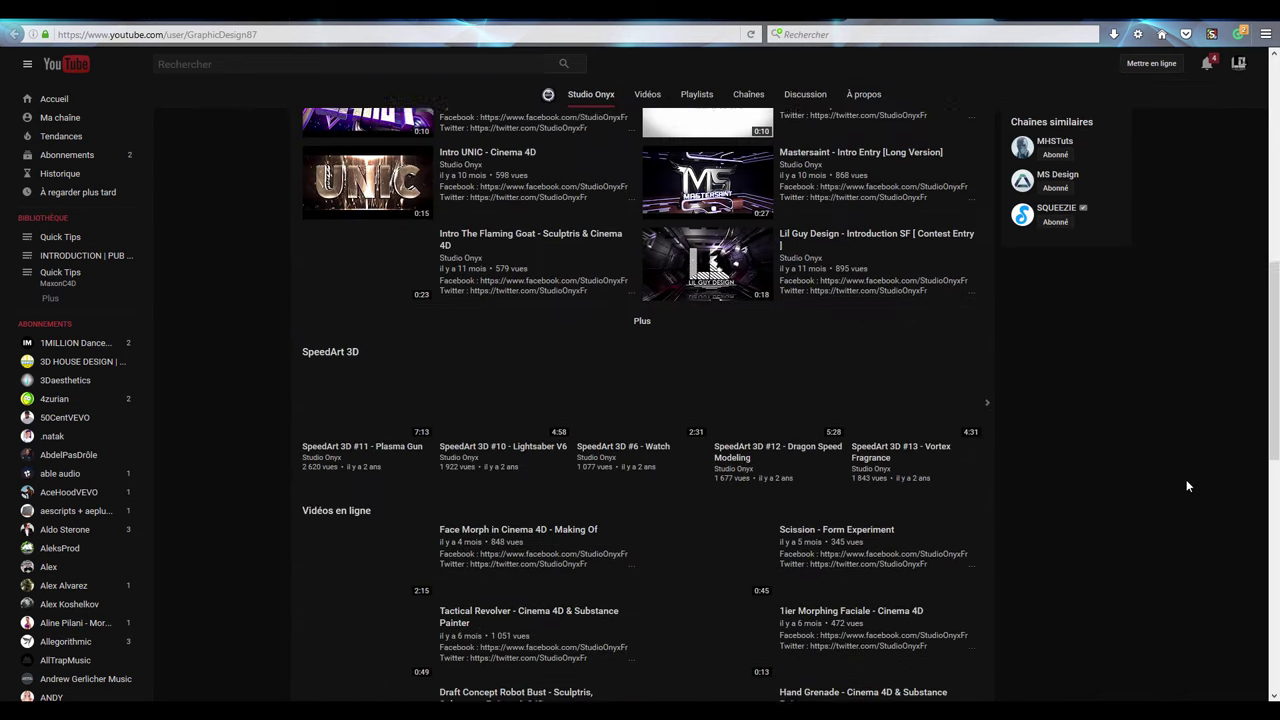
pyautogui.scroll(3, 1186, 479)
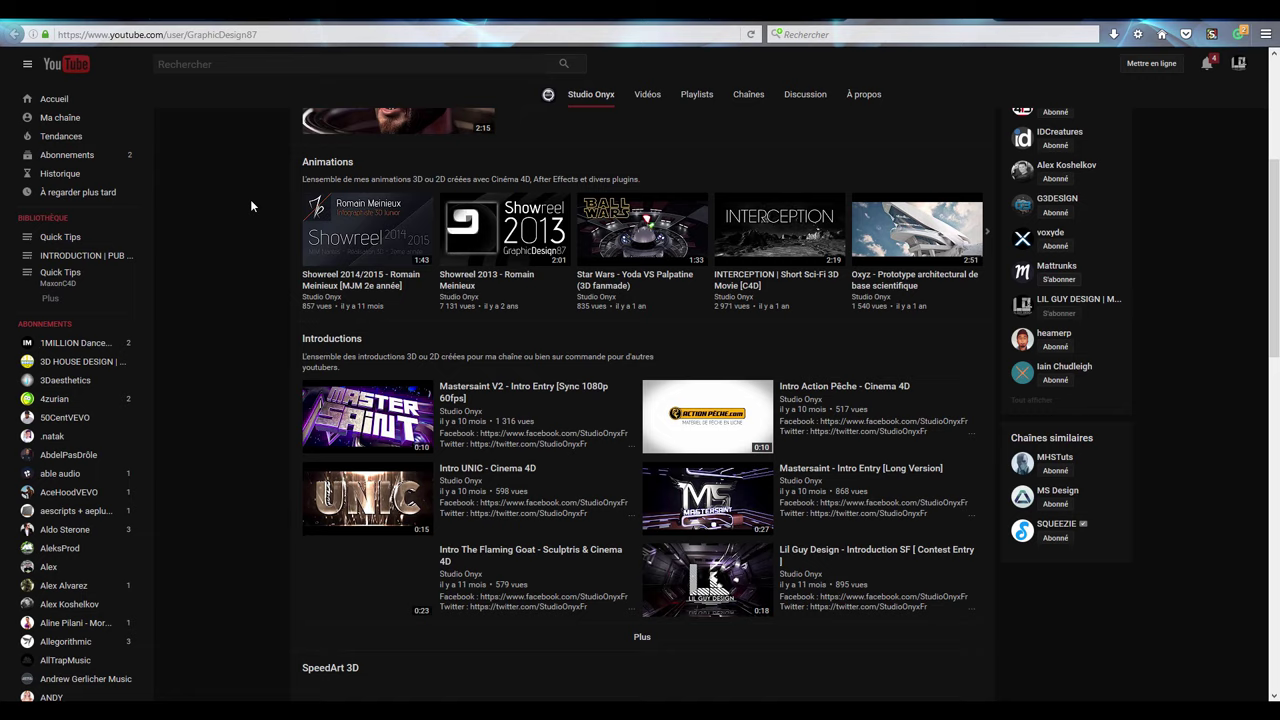
pyautogui.scroll(1, 290, 130)
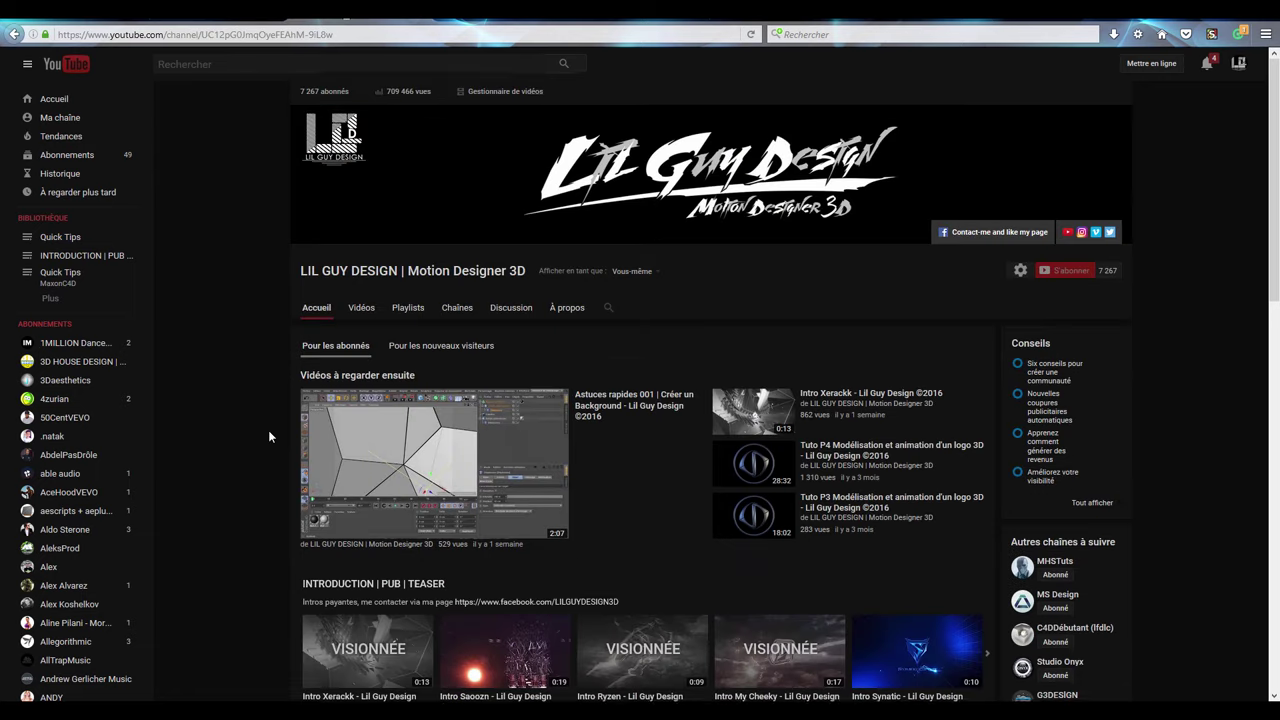
# Page the INTRODUCTION | PUB | TEASER carousel forward twice and back once.
pyautogui.scroll(-4, 268, 430)
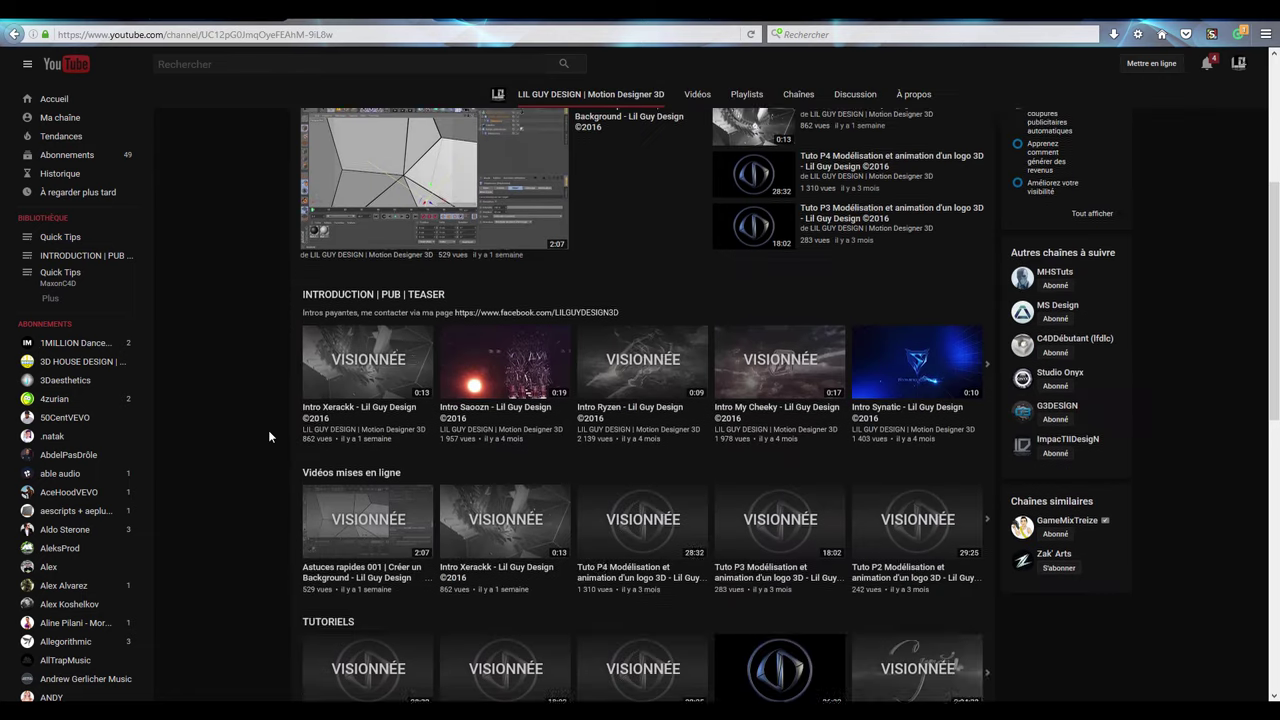
pyautogui.scroll(2, 441, 216)
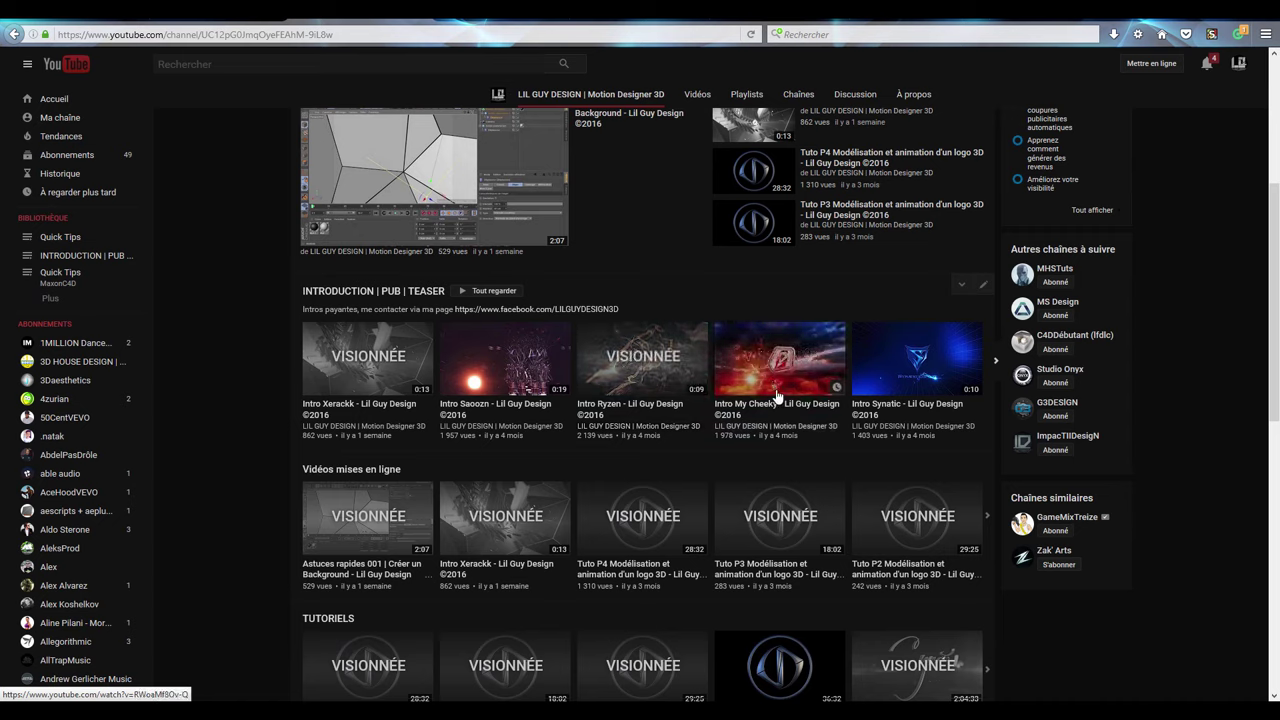
pyautogui.moveTo(779, 359)
pyautogui.click(995, 362)
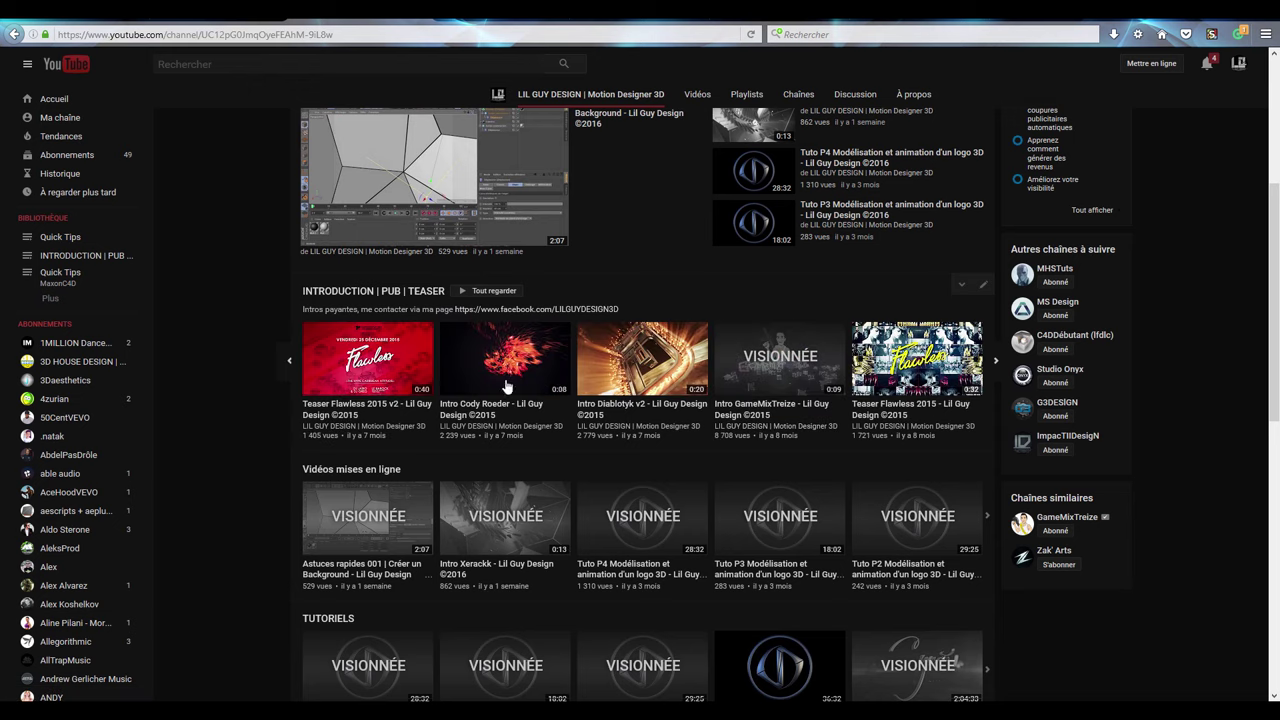
pyautogui.click(995, 361)
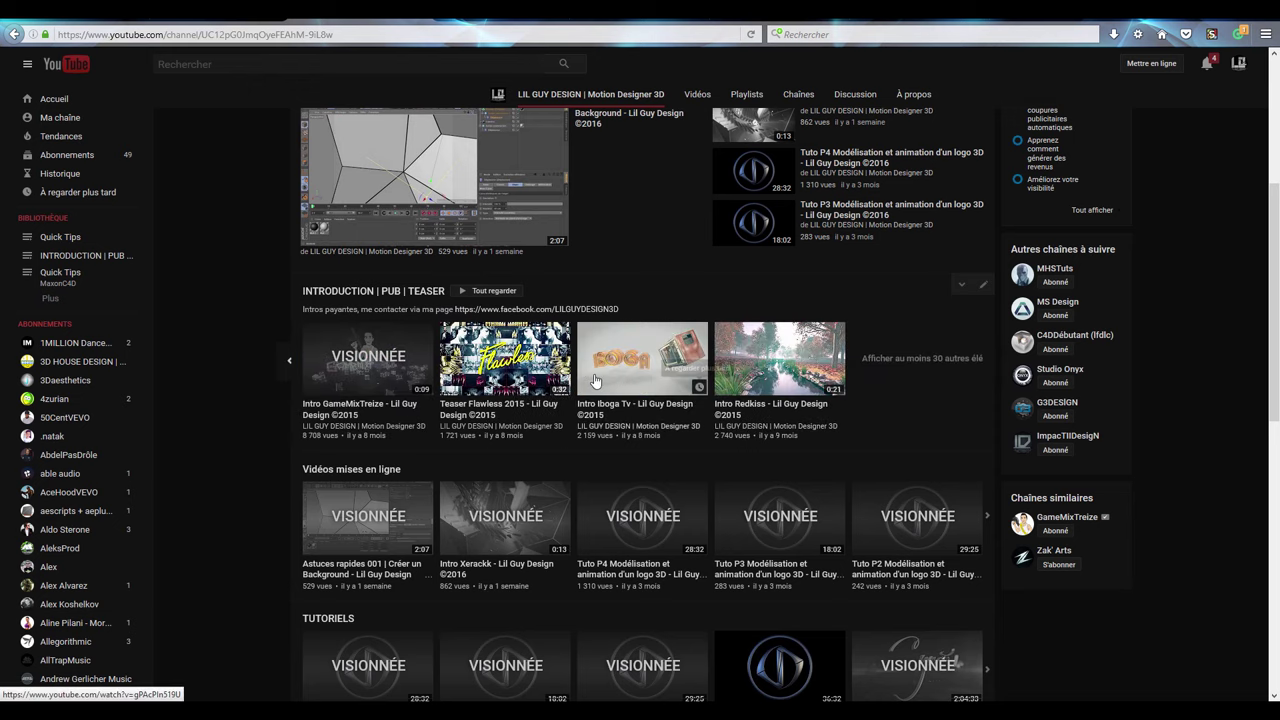
pyautogui.click(289, 360)
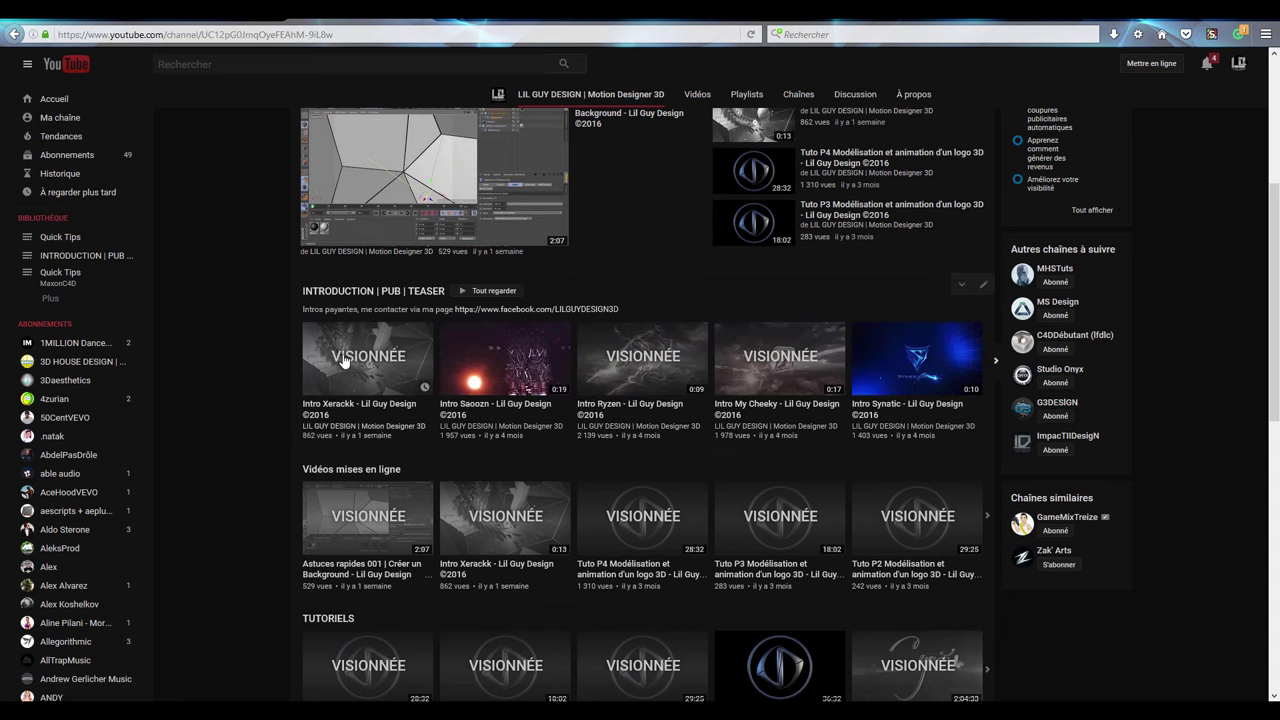
# Scroll the LIL GUY DESIGN channel page down to the footer and back up.
pyautogui.scroll(-3, 226, 355)
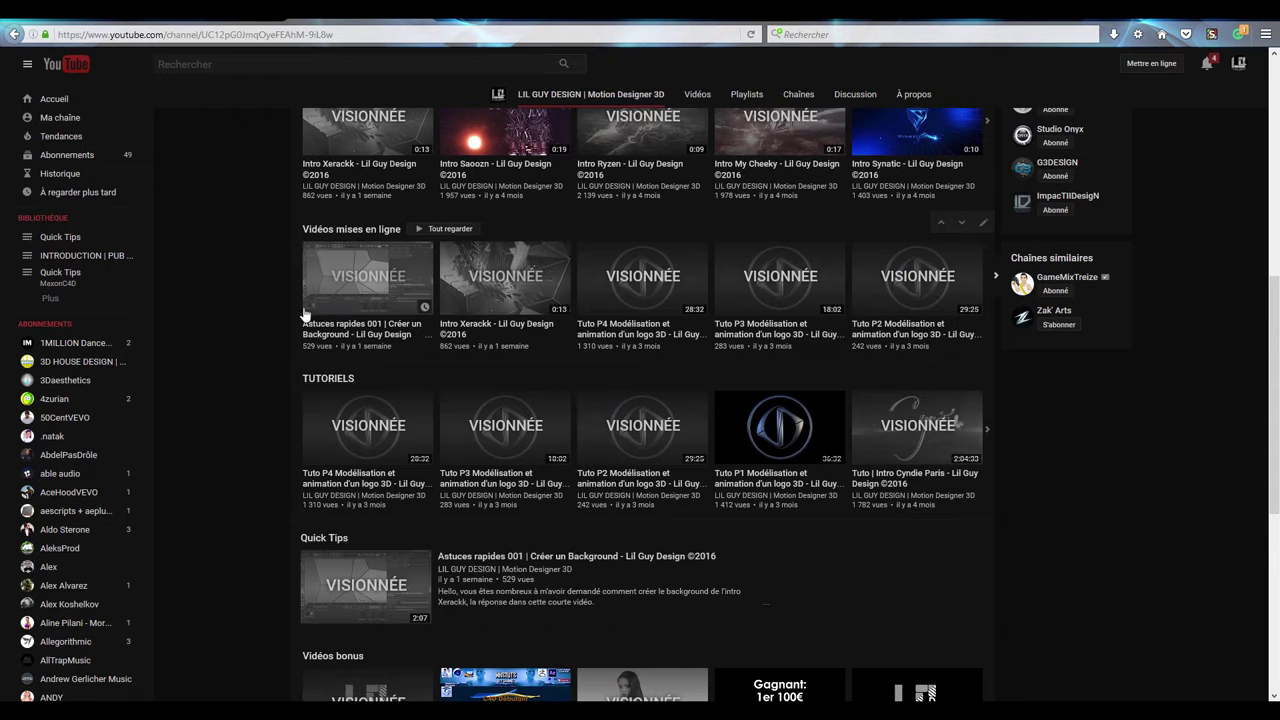
pyautogui.scroll(-2, 292, 316)
pyautogui.scroll(-1, 256, 338)
pyautogui.scroll(-3, 255, 340)
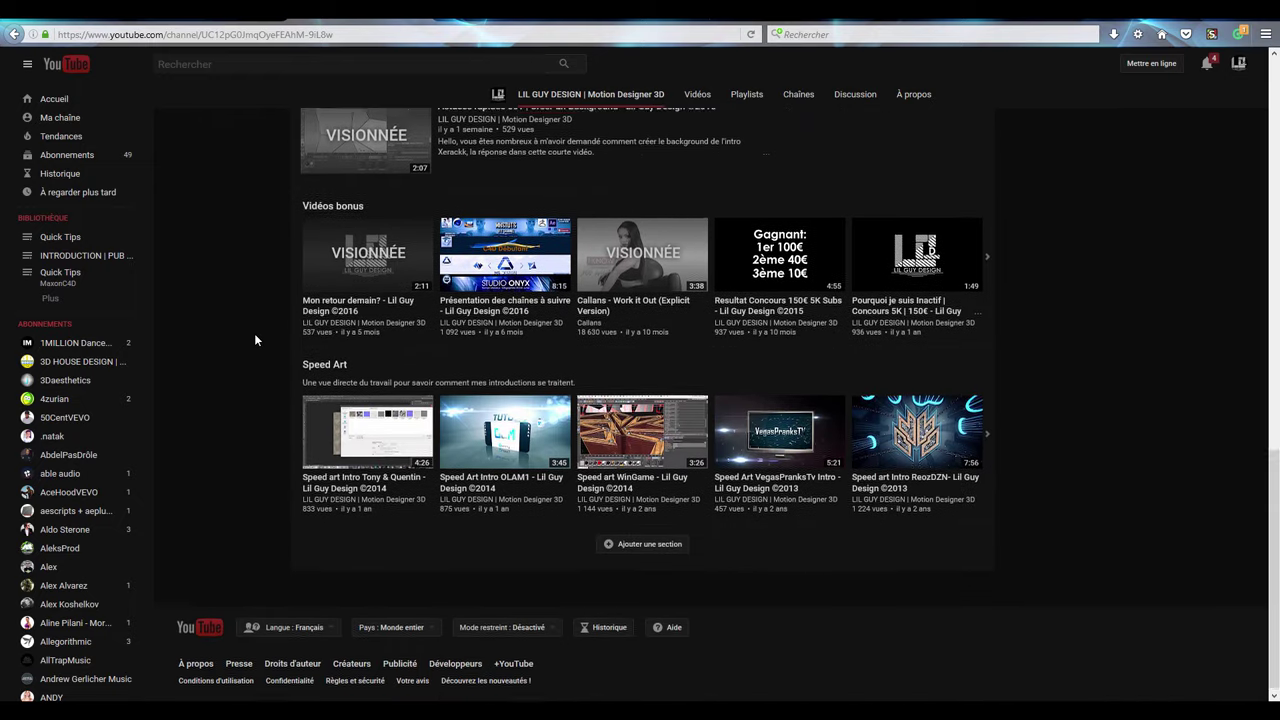
pyautogui.scroll(2, 255, 334)
pyautogui.scroll(4, 255, 333)
pyautogui.scroll(1, 256, 334)
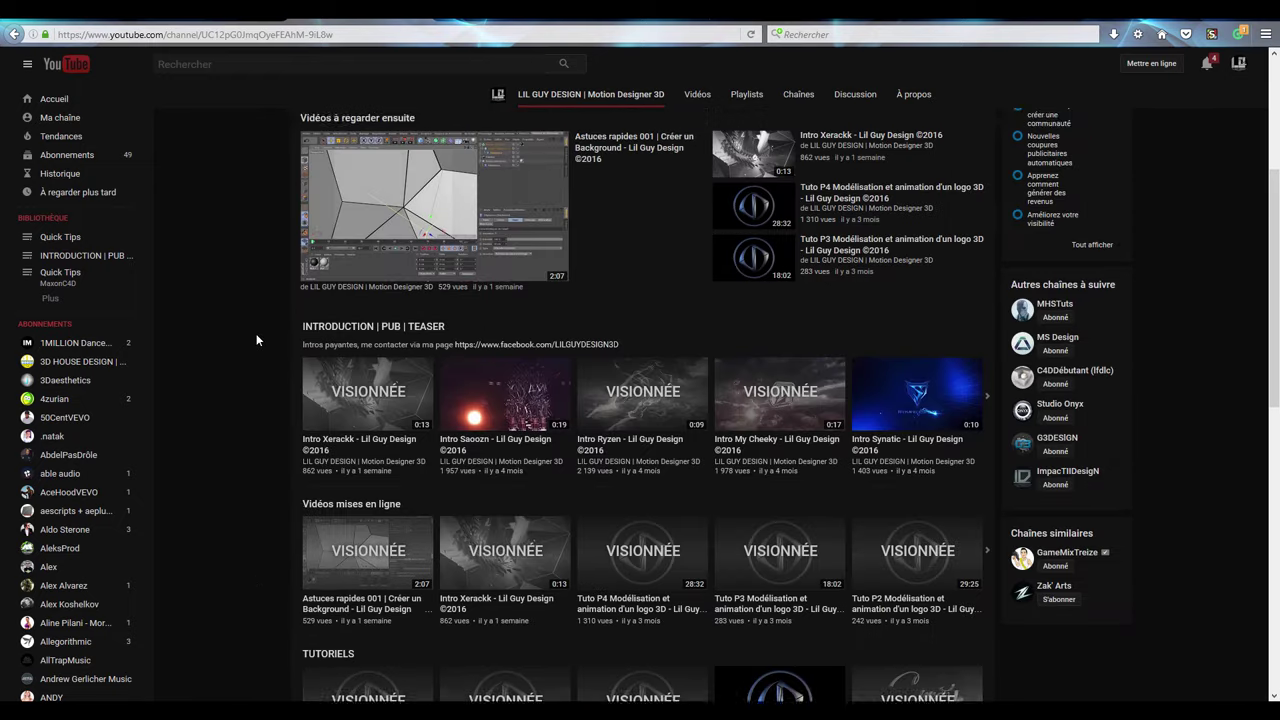
pyautogui.scroll(3, 256, 334)
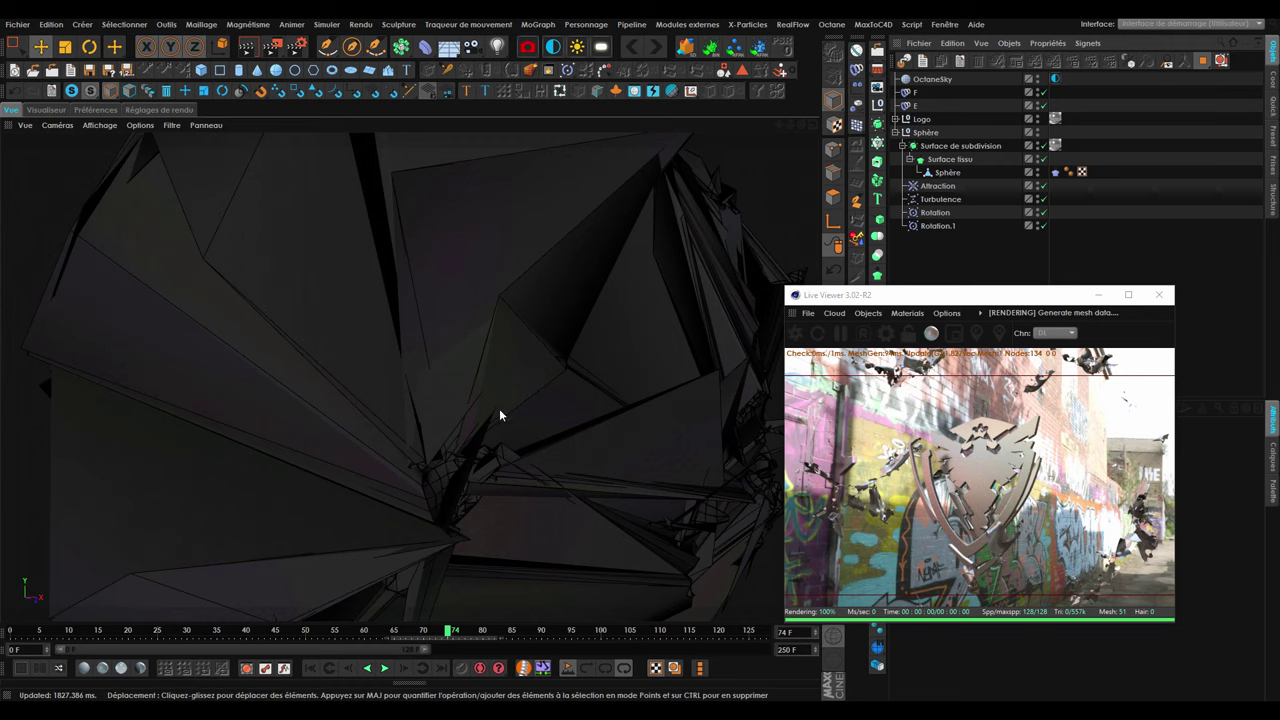
# Zoom and orbit around the shattered cloth sphere, reposition the Live Viewer, then switch to VLC.
pyautogui.scroll(-5, 508, 349)
pyautogui.scroll(-3, 543, 451)
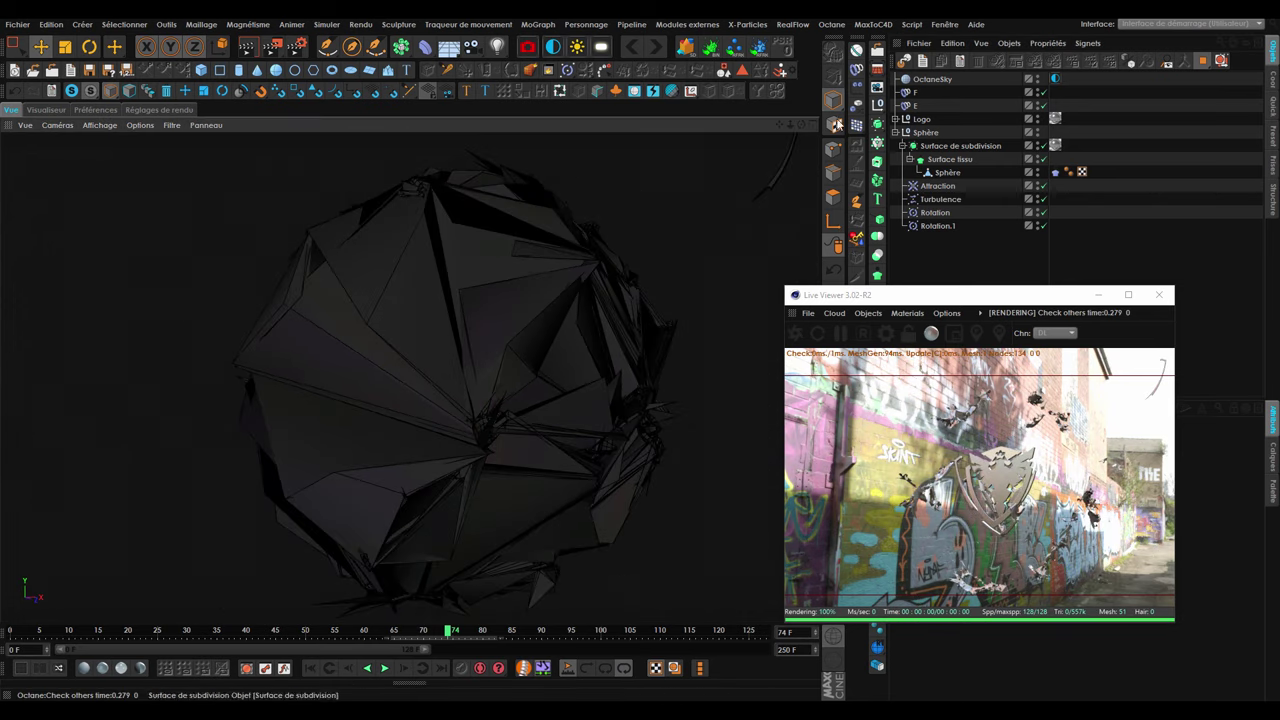
pyautogui.moveTo(797, 127)
pyautogui.mouseDown()
pyautogui.moveTo(760, 135)
pyautogui.moveTo(770, 200)
pyautogui.mouseUp()
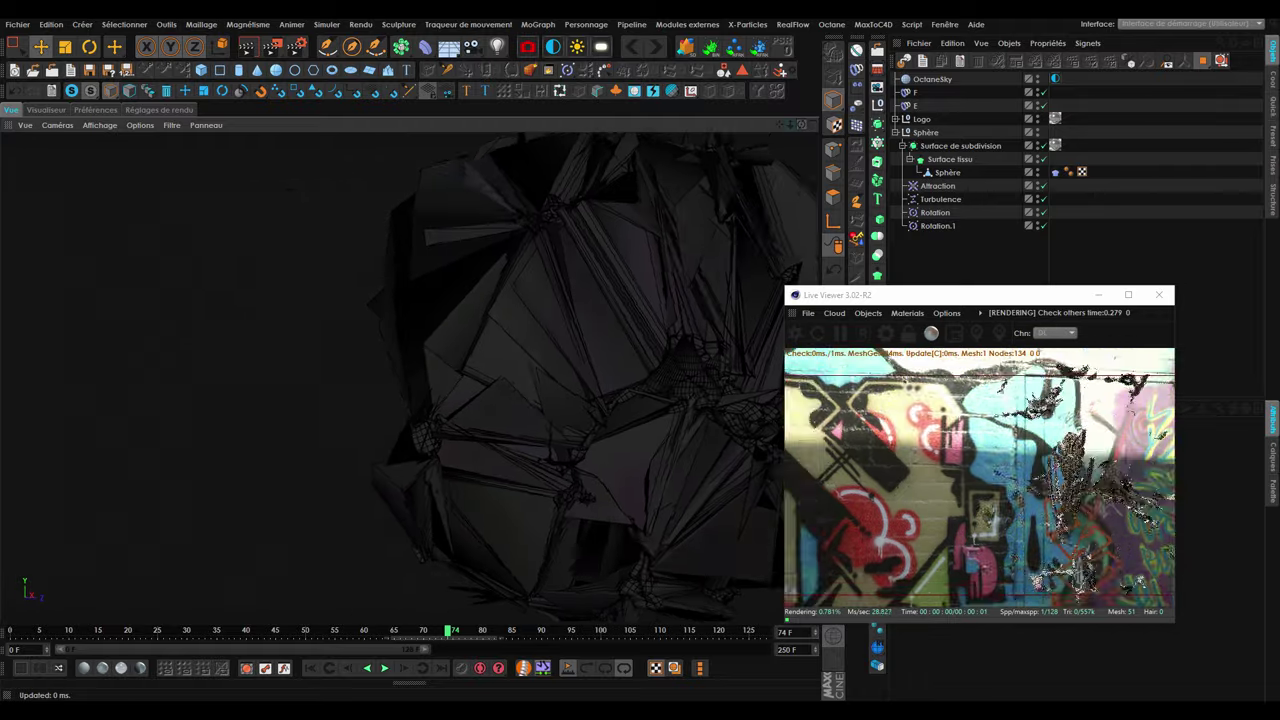
pyautogui.moveTo(798, 124); pyautogui.dragTo(788, 128)
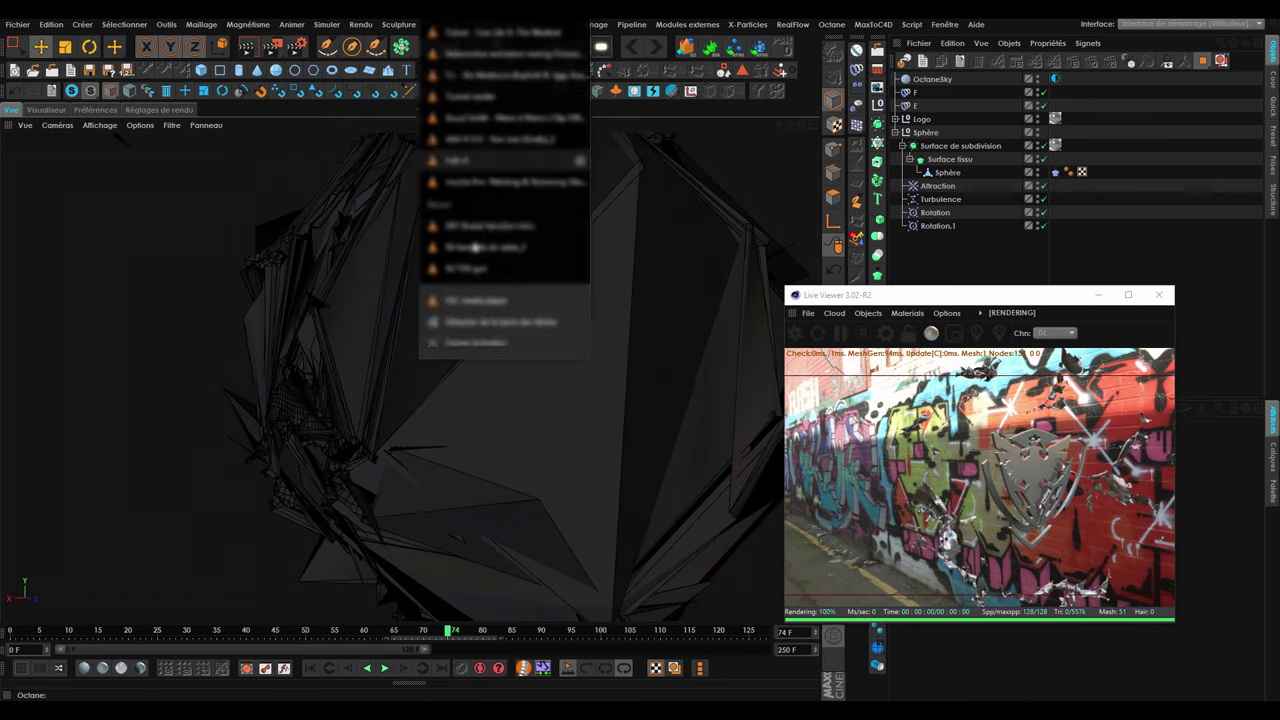
pyautogui.moveTo(949, 295)
pyautogui.mouseDown()
pyautogui.moveTo(968, 242)
pyautogui.moveTo(989, 250)
pyautogui.mouseUp()
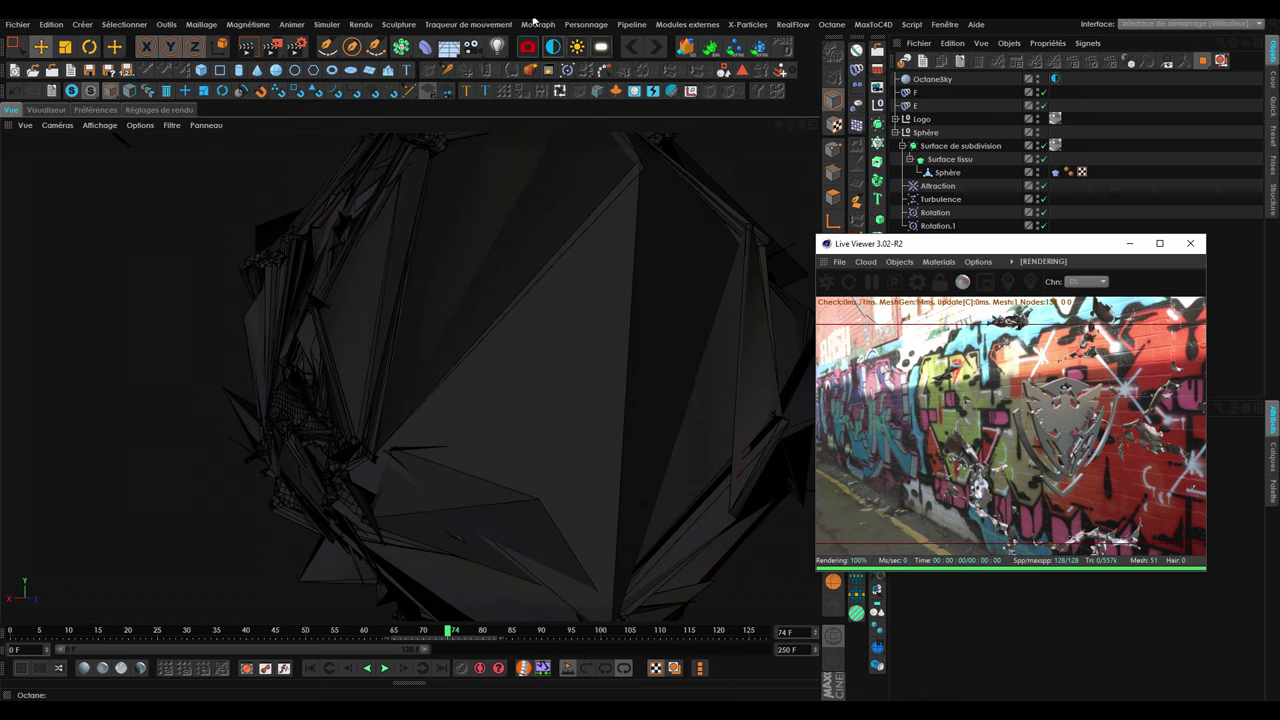
pyautogui.hotkey('alt', 'Tab')
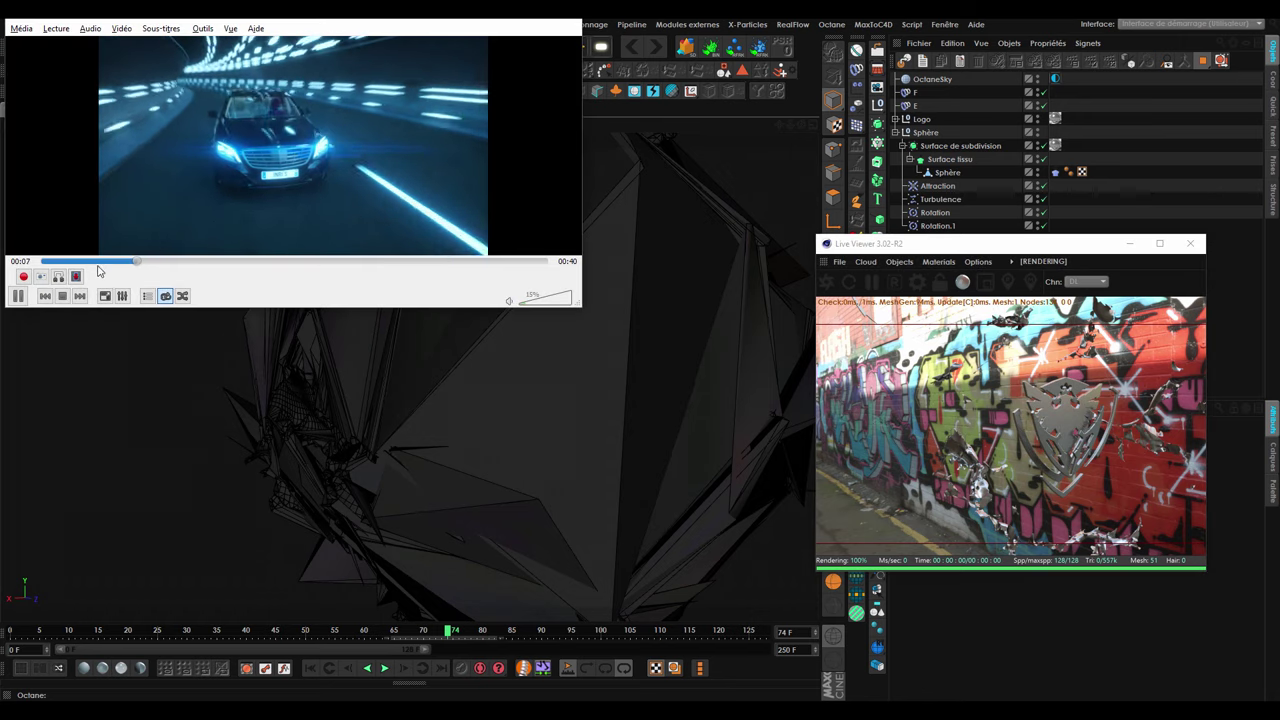
# Centre and enlarge the VLC window and restart Full v1.mov from the beginning.
pyautogui.moveTo(282, 19); pyautogui.dragTo(592, 188)
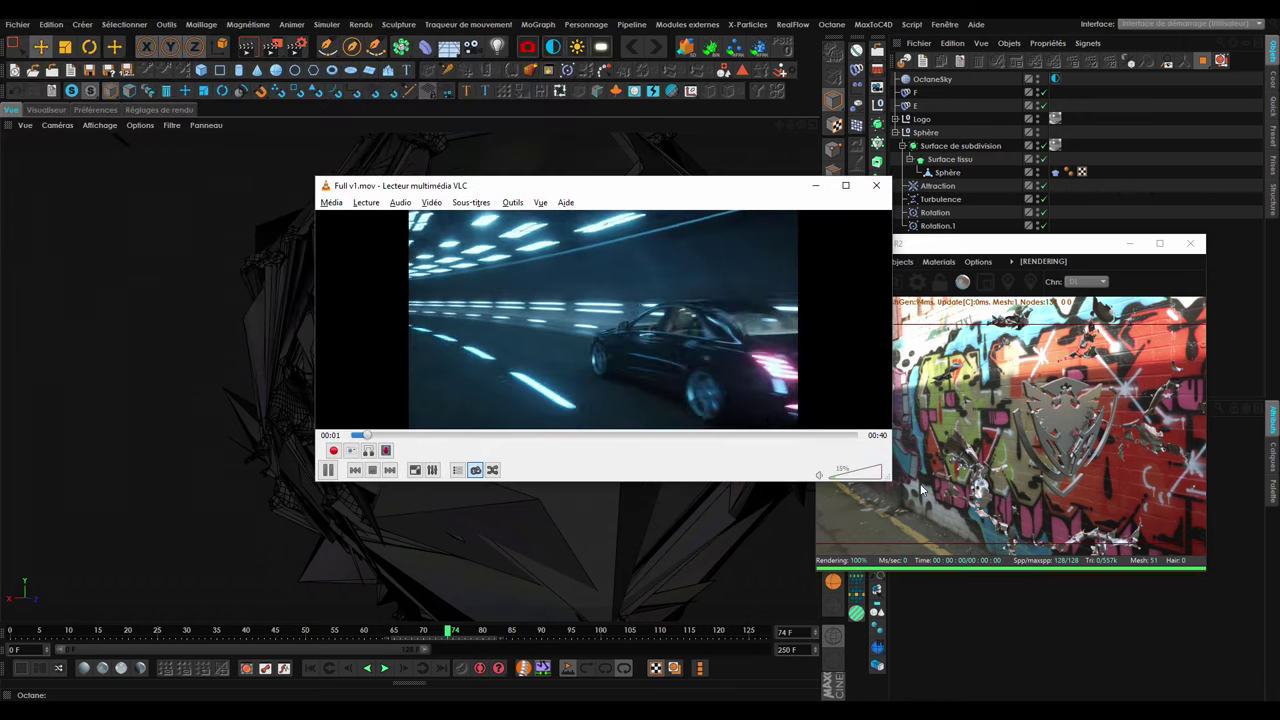
pyautogui.moveTo(600, 476); pyautogui.dragTo(600, 607)
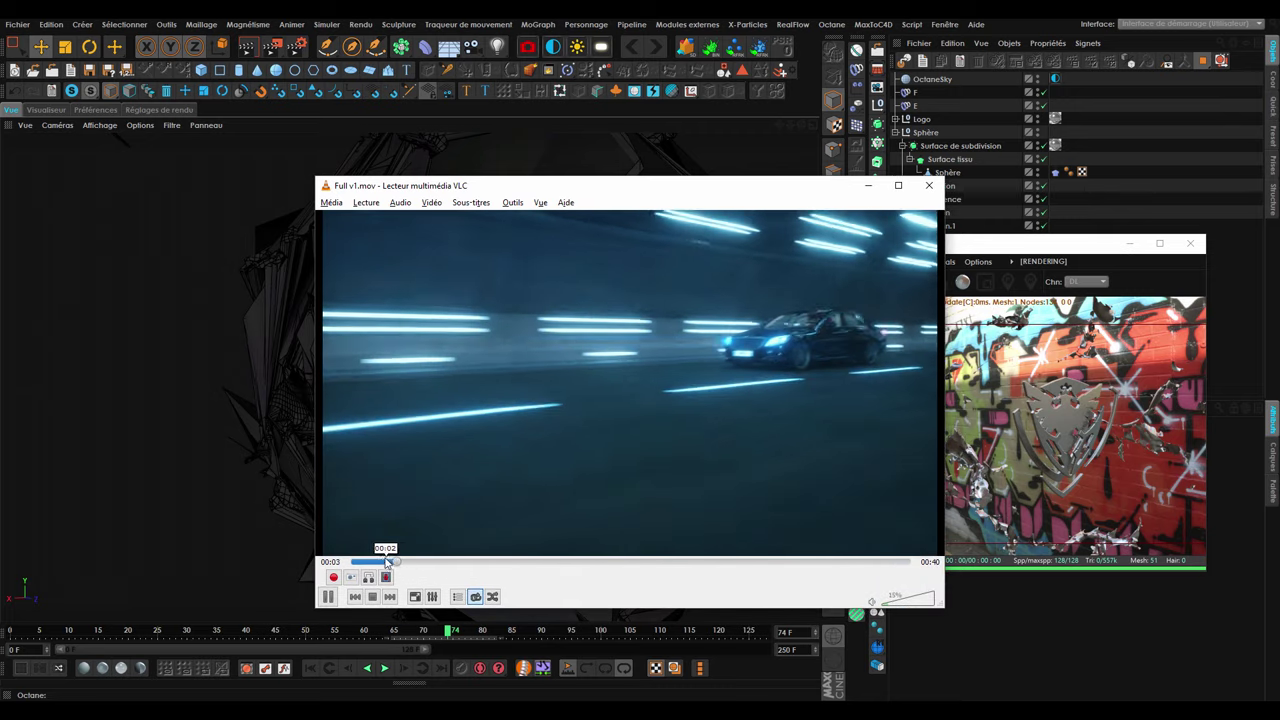
pyautogui.click(357, 562)
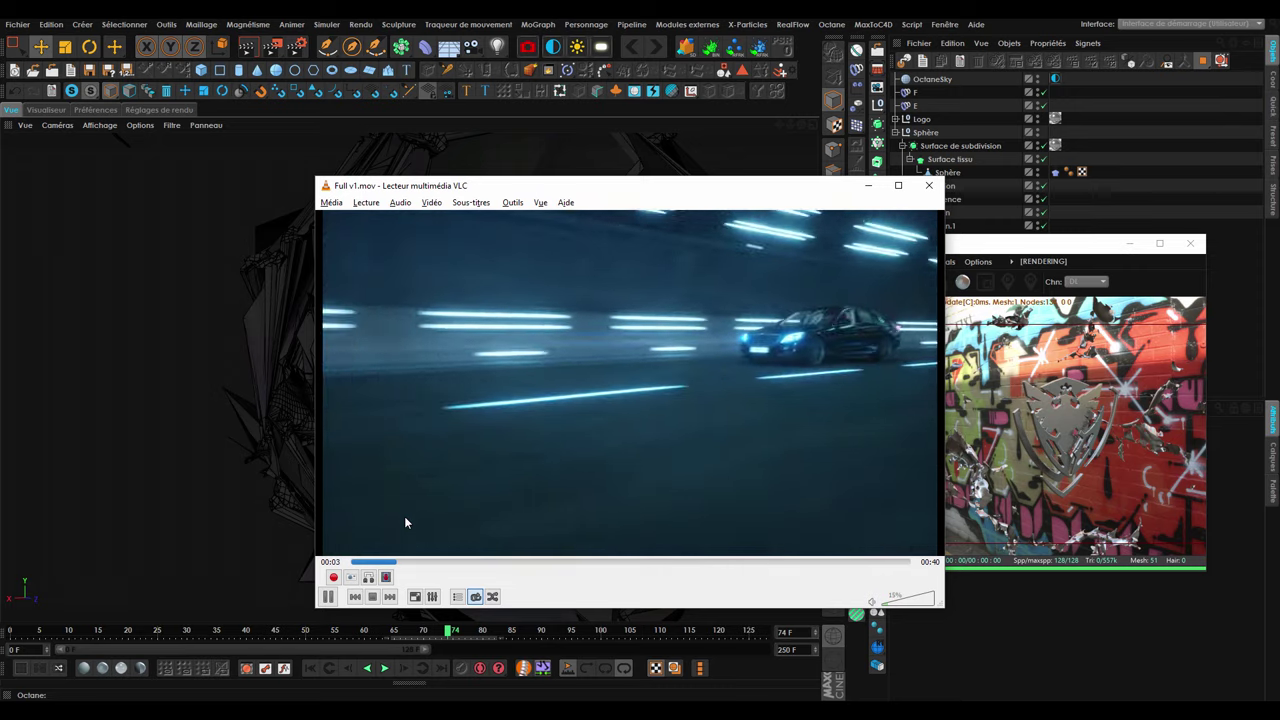
pyautogui.moveTo(312, 453); pyautogui.dragTo(320, 452)
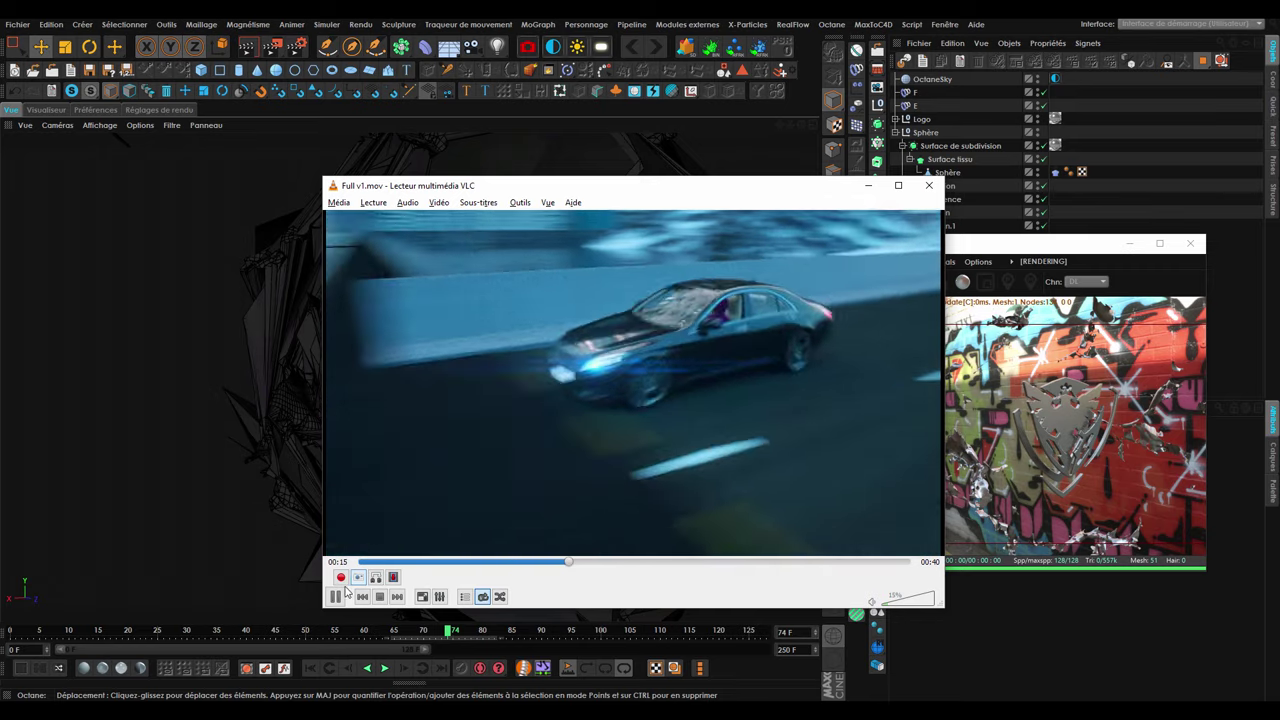
# Pause on the mountain bridge shot at 00:11 and shift the window left.
pyautogui.press('space')
pyautogui.press('space')
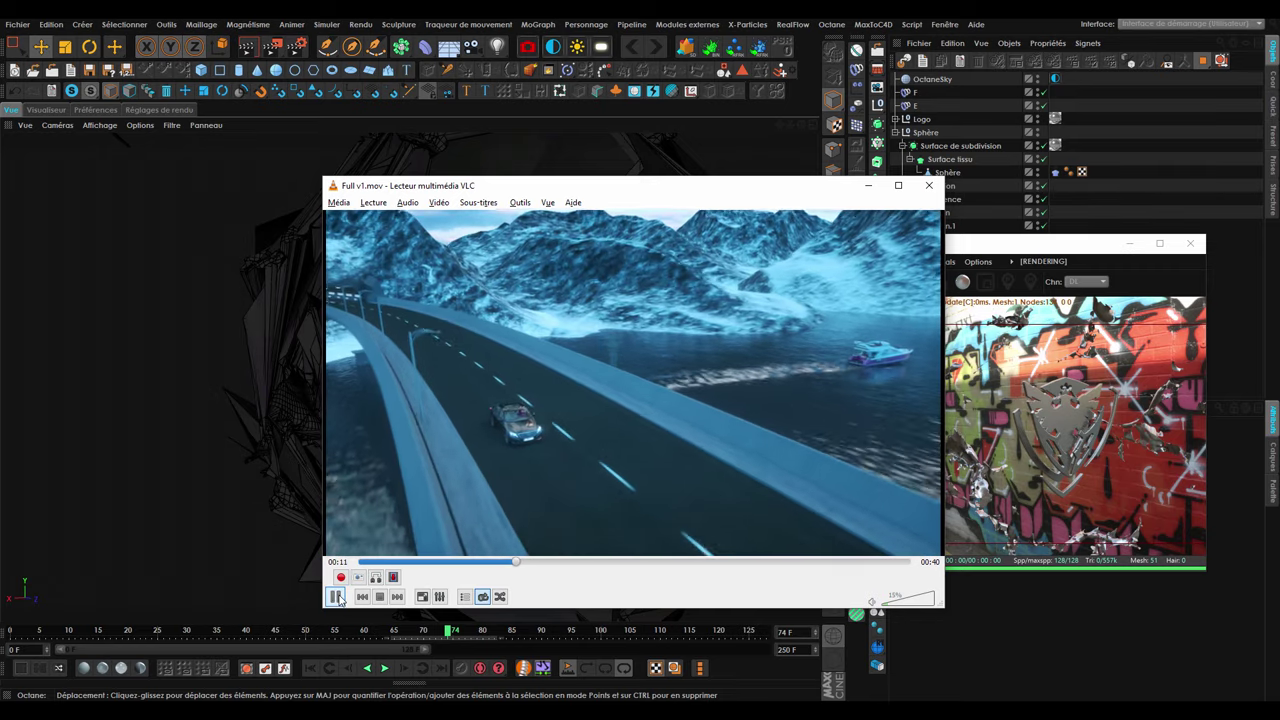
pyautogui.press('space')
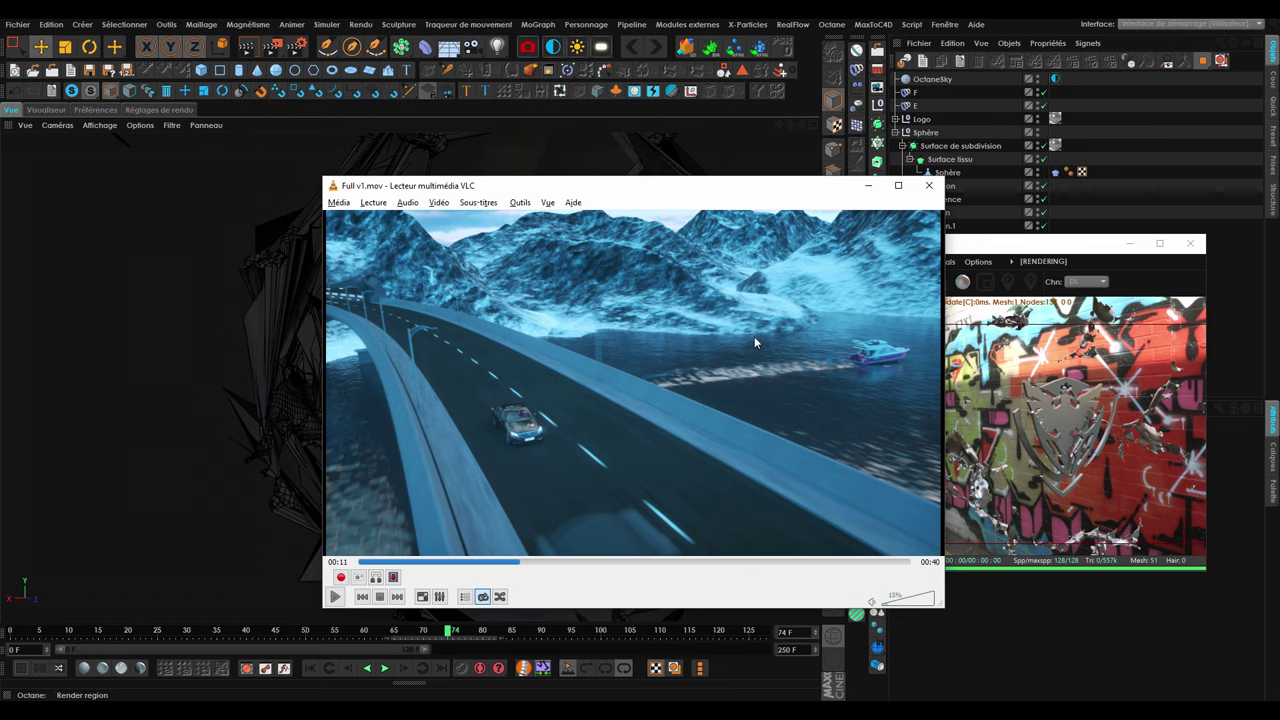
pyautogui.moveTo(729, 194); pyautogui.dragTo(593, 188)
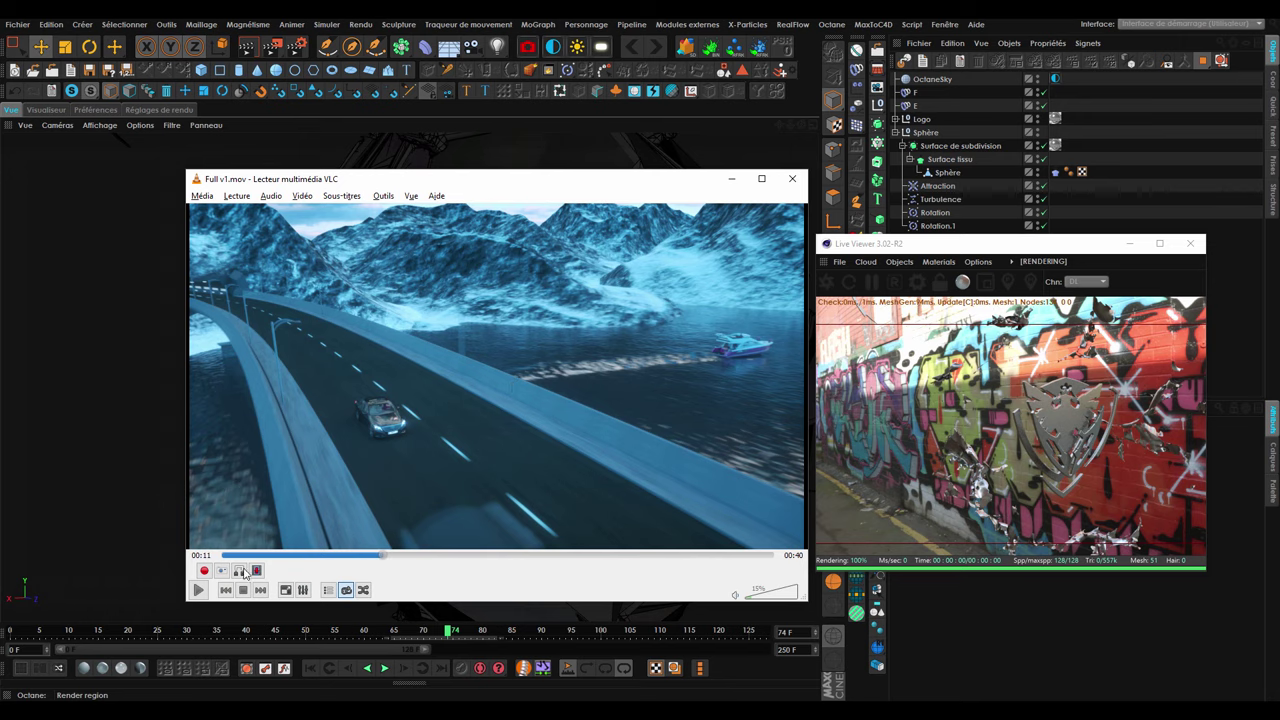
# Scrub Full v1.mov between the boat and mountain road shots, settling near 00:11.
pyautogui.click(346, 556)
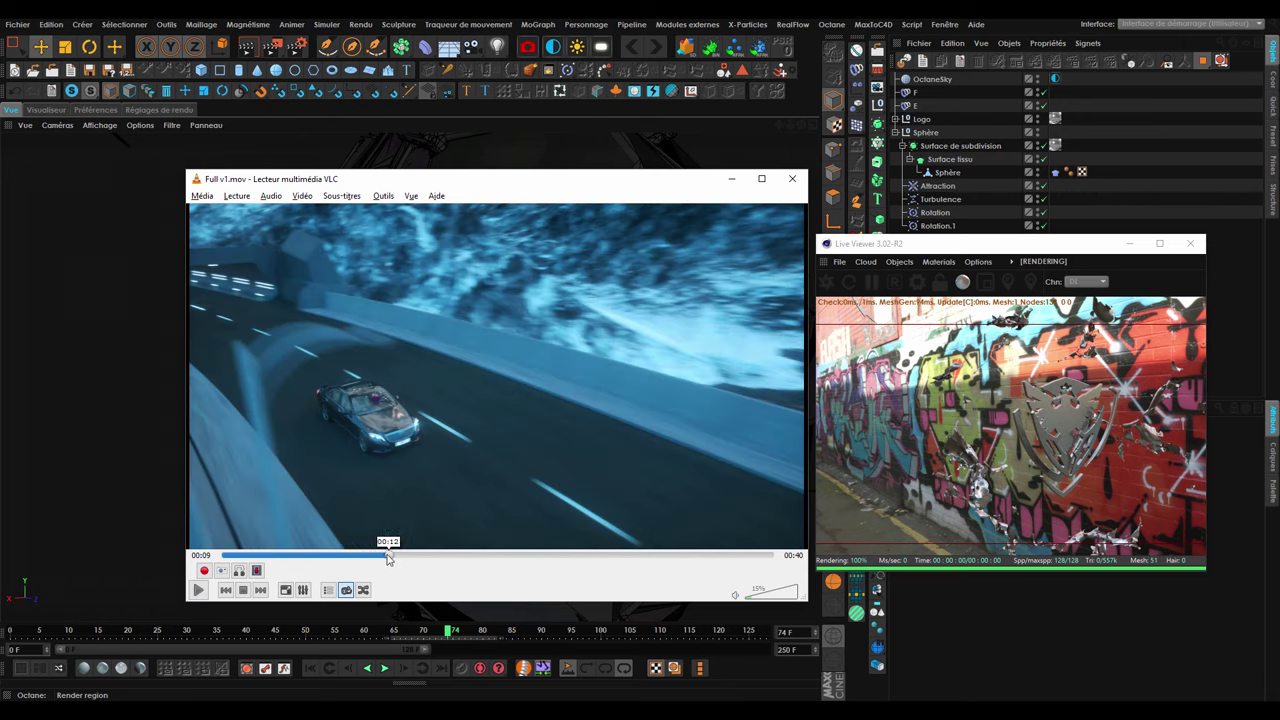
pyautogui.click(388, 559)
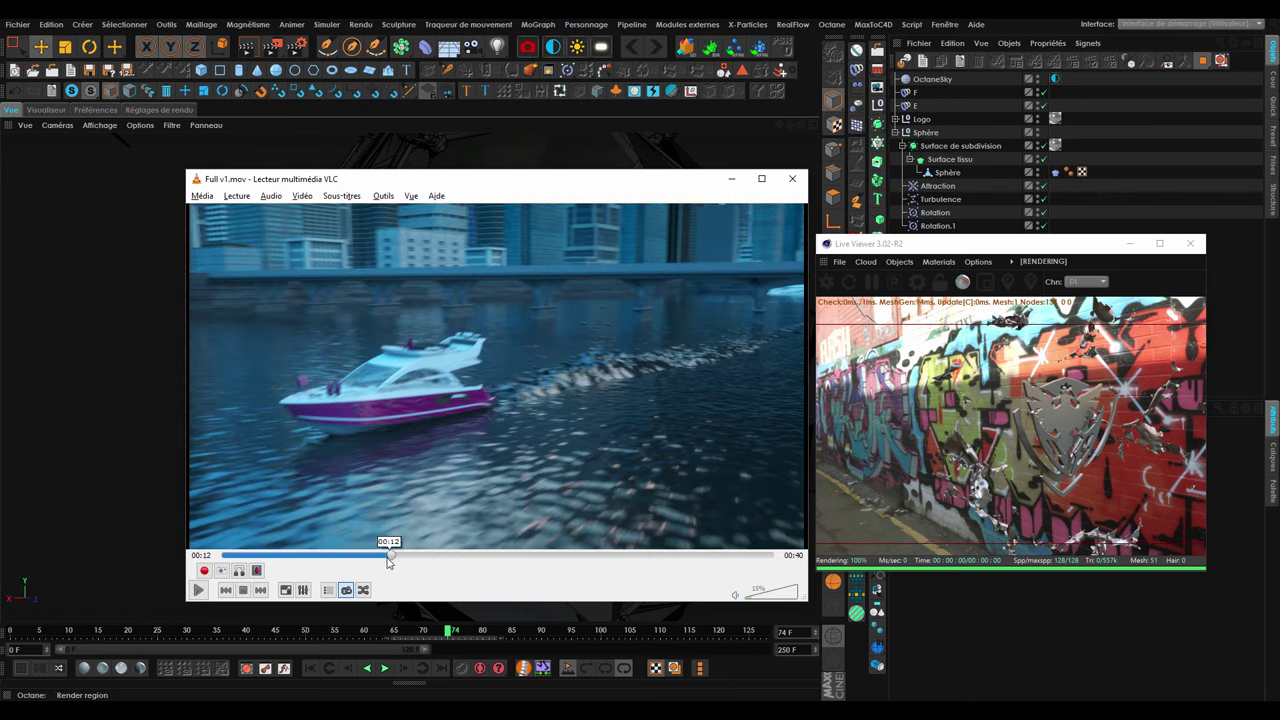
pyautogui.click(368, 560)
pyautogui.click(368, 560)
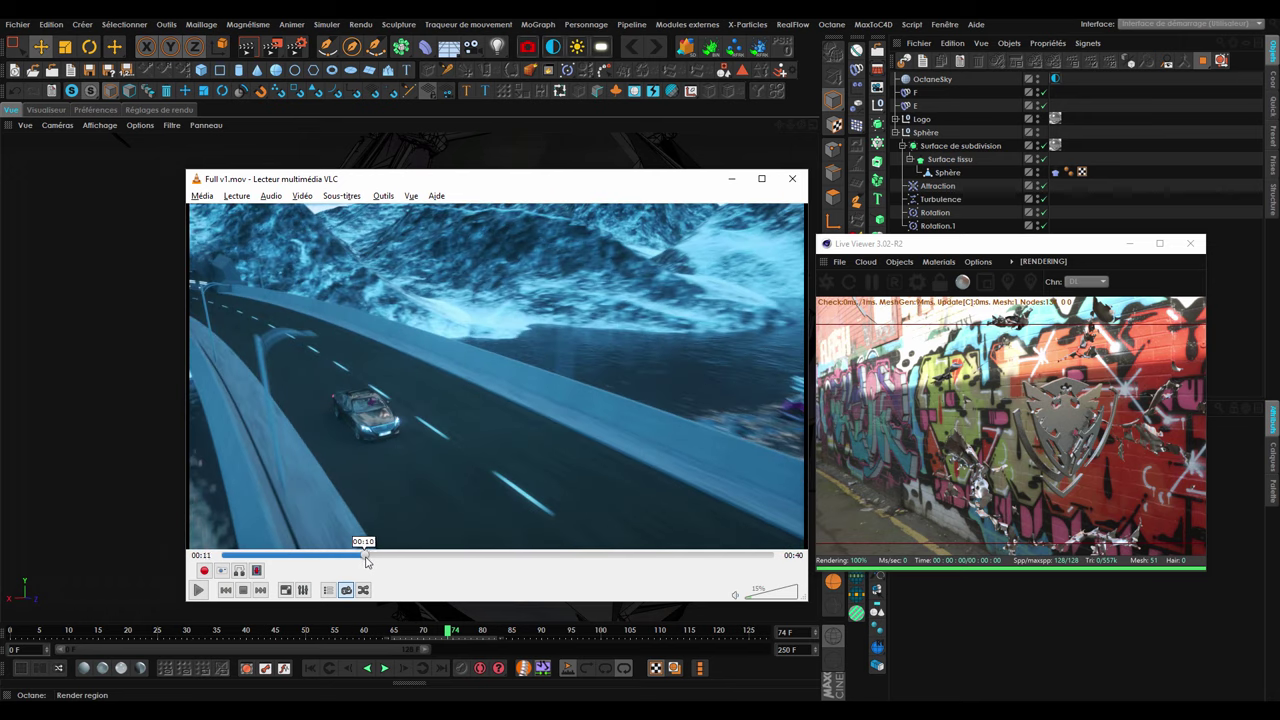
pyautogui.click(388, 557)
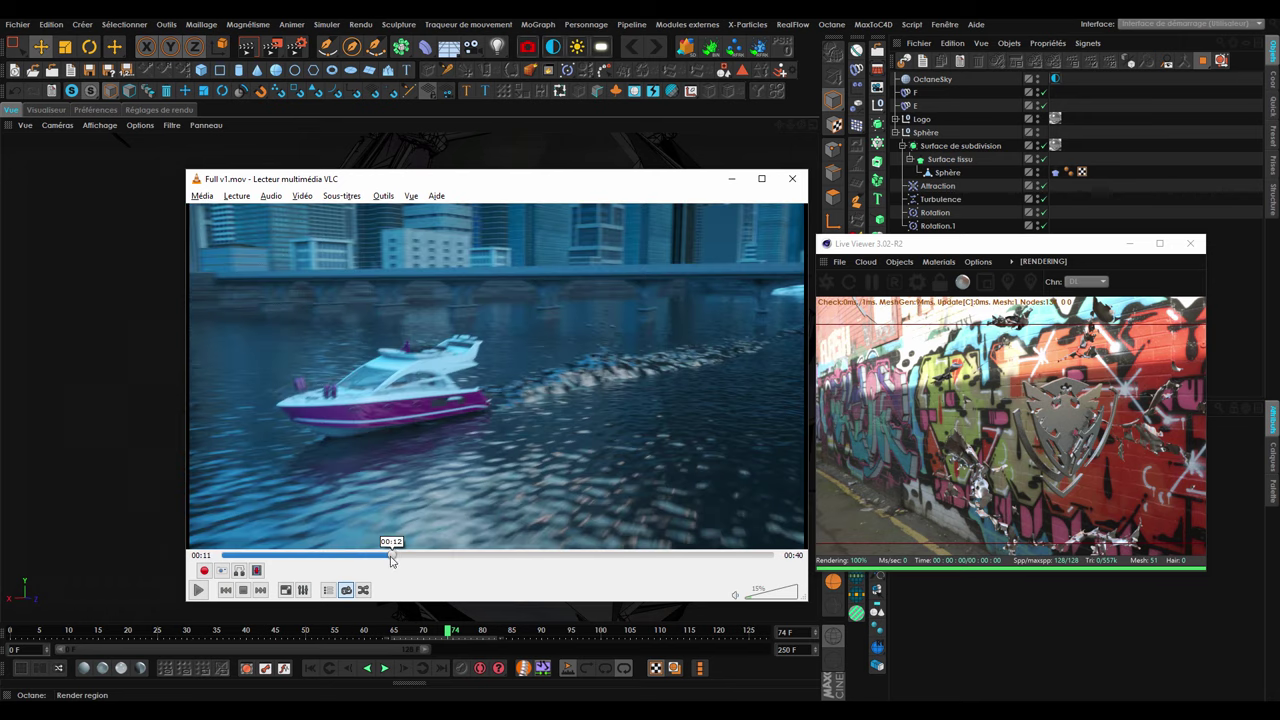
pyautogui.click(390, 556)
pyautogui.click(368, 560)
pyautogui.click(386, 557)
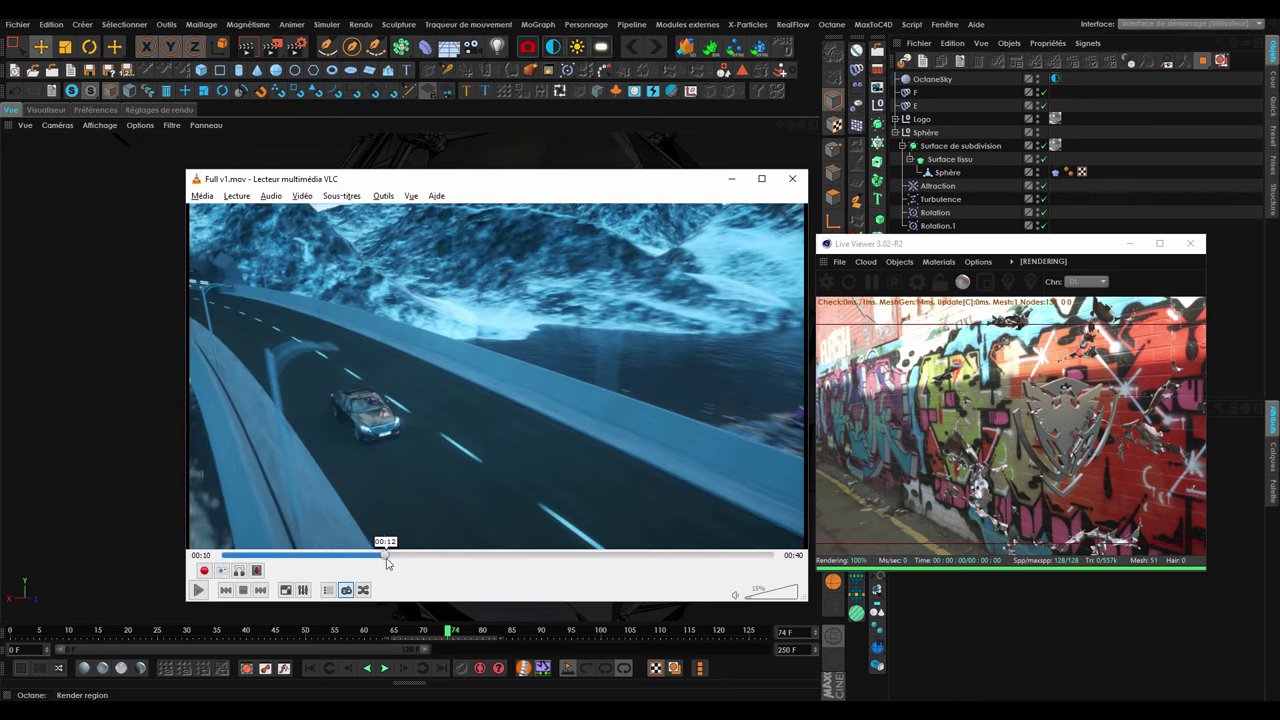
# Play the video, pause on the new car shot at 00:24, then play on to 00:39.
pyautogui.click(199, 591)
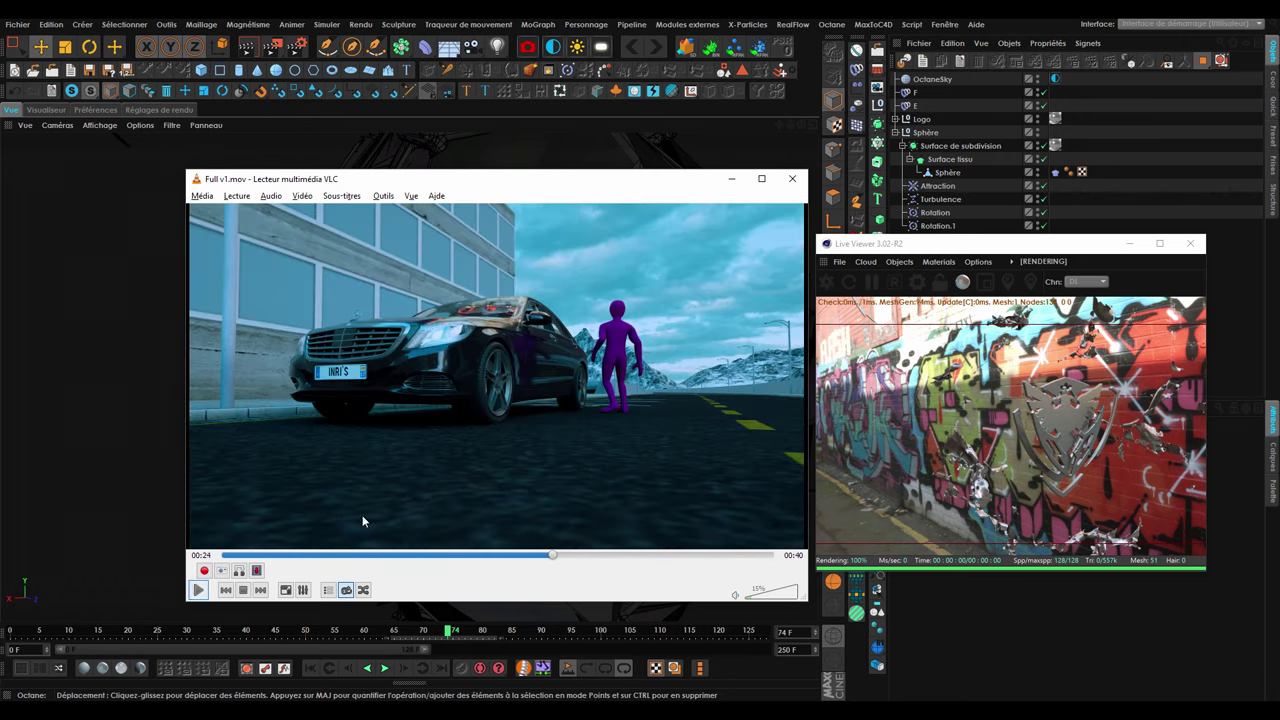
pyautogui.press('space')
pyautogui.click(196, 592)
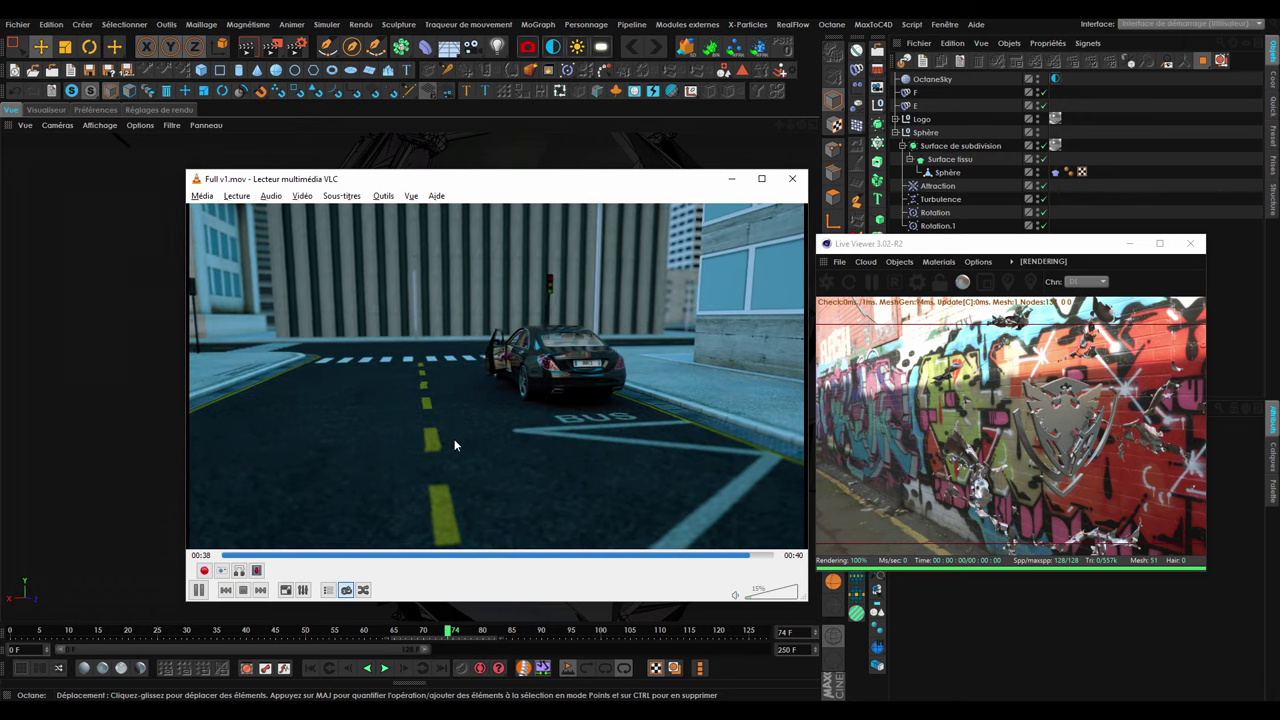
pyautogui.click(197, 590)
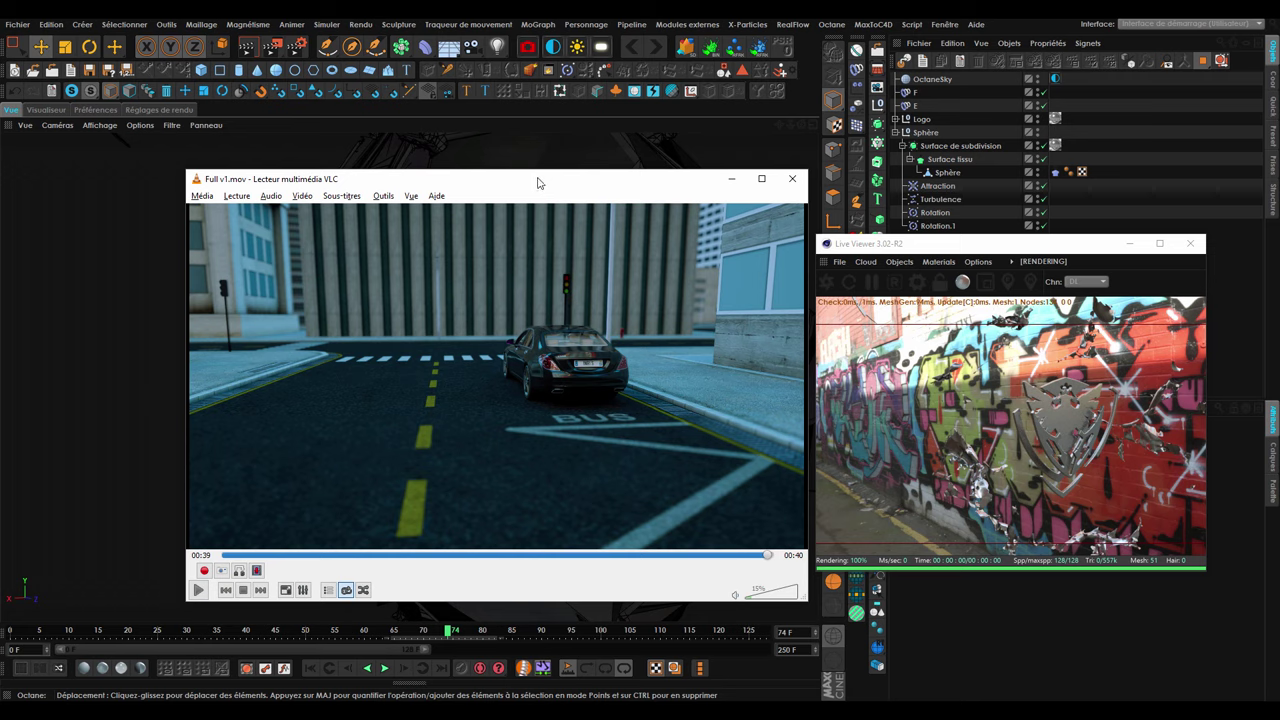